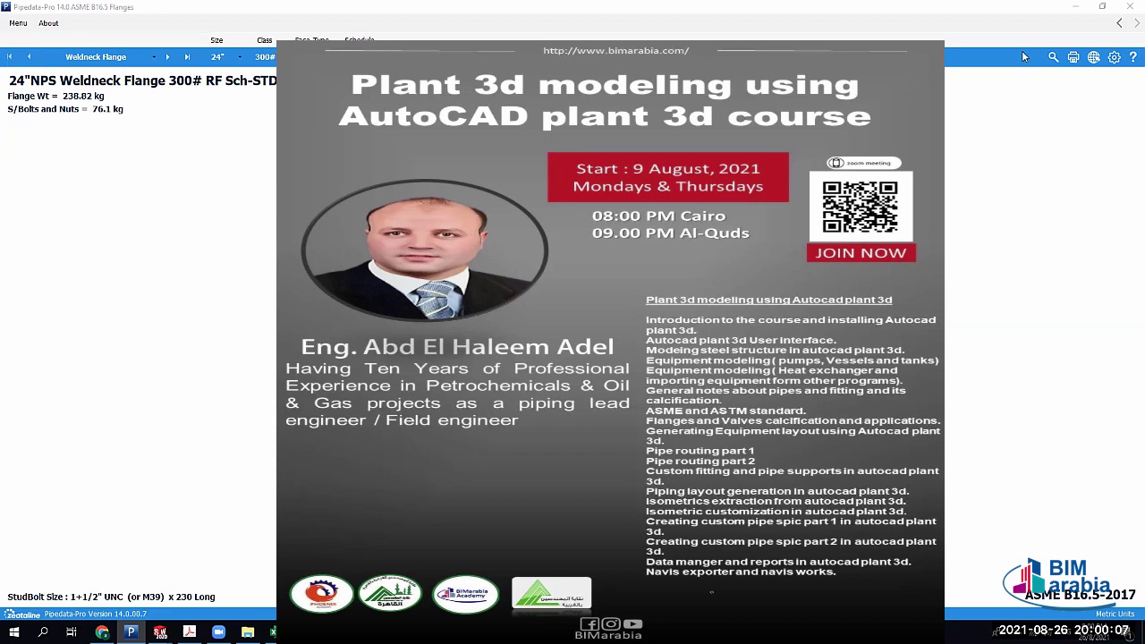
Launch AutoCAD Plant 3D 2022 from the desktop, then bring back Pipedata-Pro's 24" weldneck flange drawing
{"action": "left_click", "coordinate": [1077, 8]}
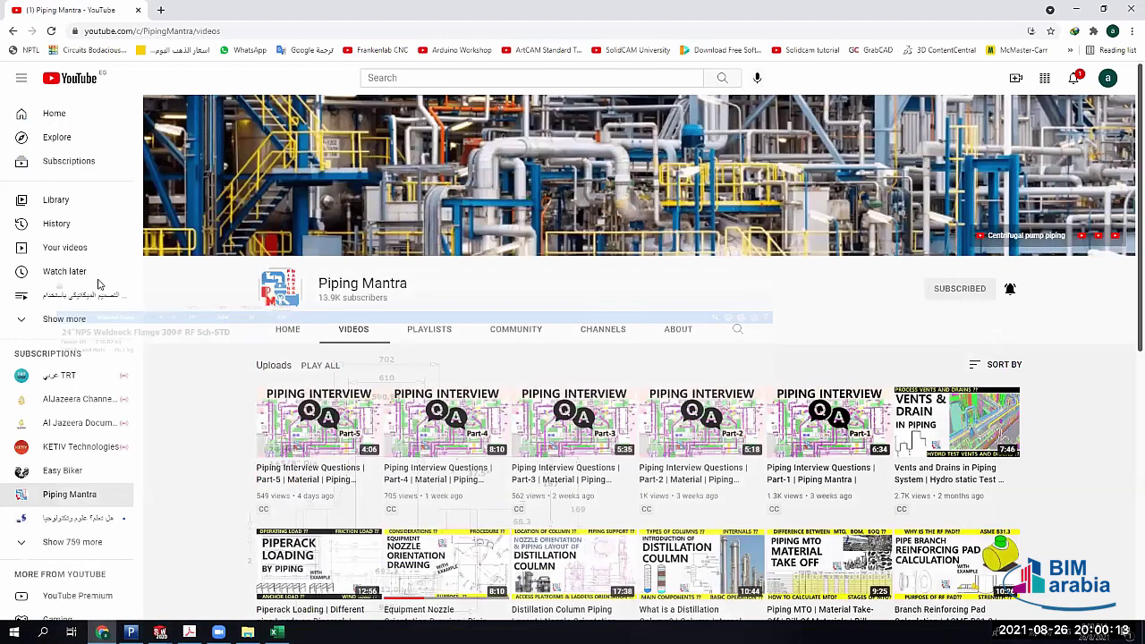
{"action": "key", "text": "alt+Tab"}
{"action": "key", "text": "super+d"}
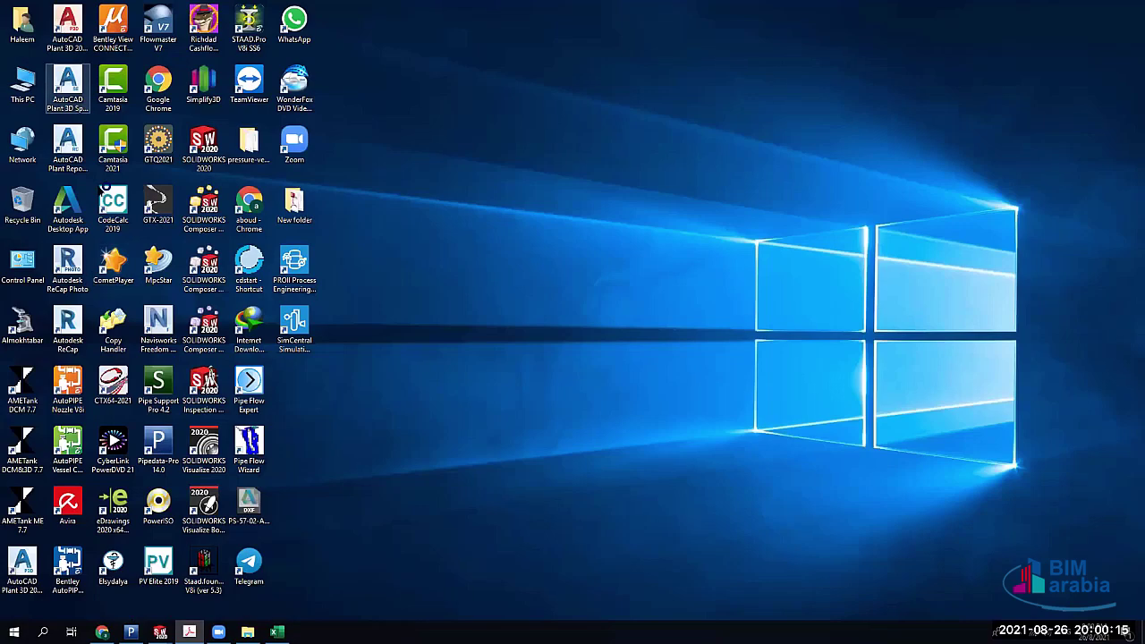
{"action": "double_click", "coordinate": [67, 27]}
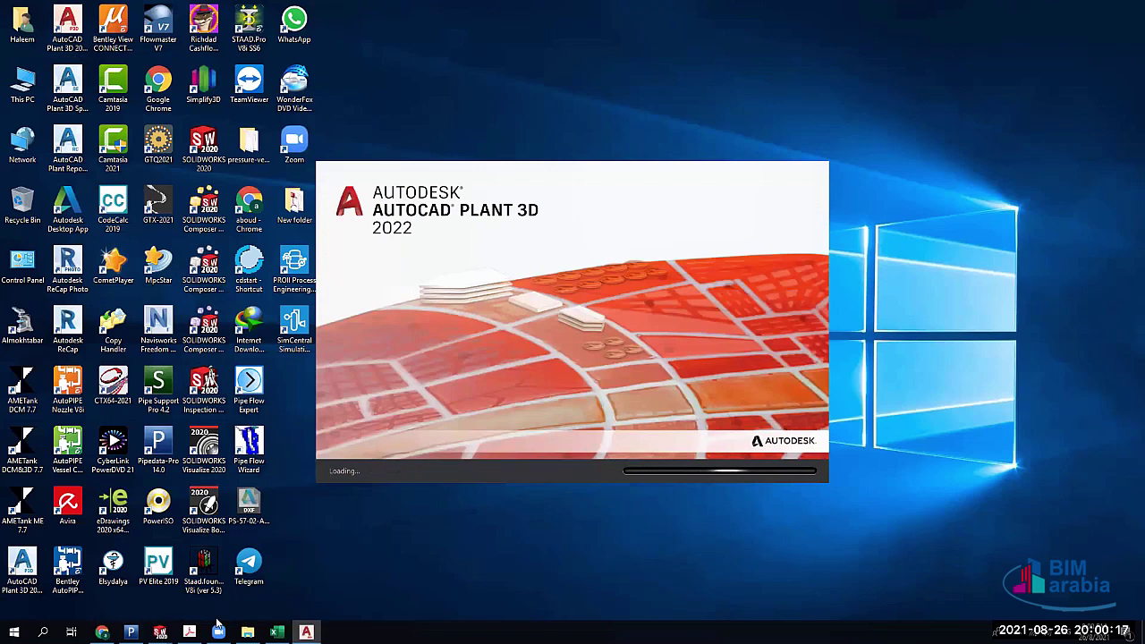
{"action": "left_click", "coordinate": [130, 631]}
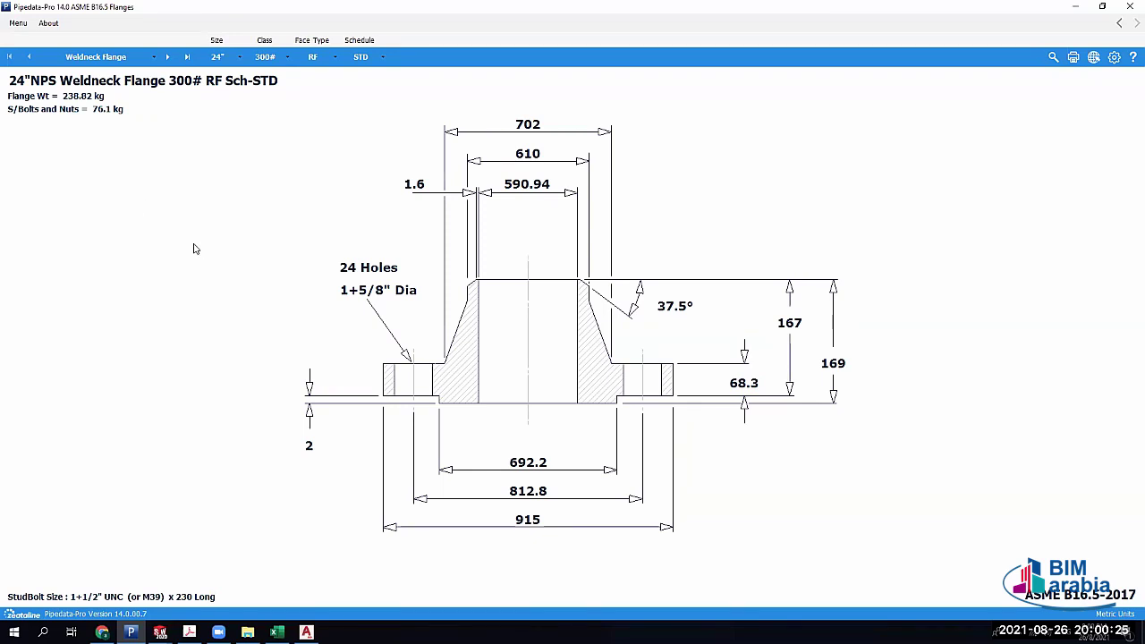
Open Pipedata-Pro's Menu to list the component categories over the 24" weldneck flange drawing
{"action": "left_click", "coordinate": [18, 22]}
{"action": "mouse_move", "coordinate": [57, 59]}
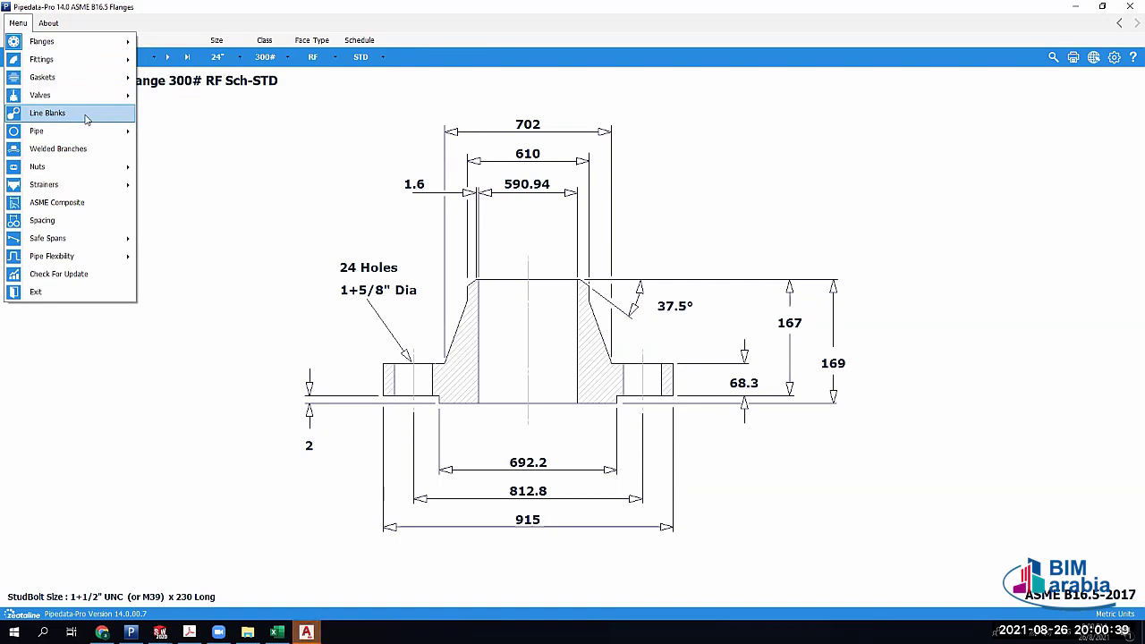
Load the Line Blanks drawing showing the 24" paddle blank and spacer 300# RF
{"action": "left_click", "coordinate": [87, 115]}
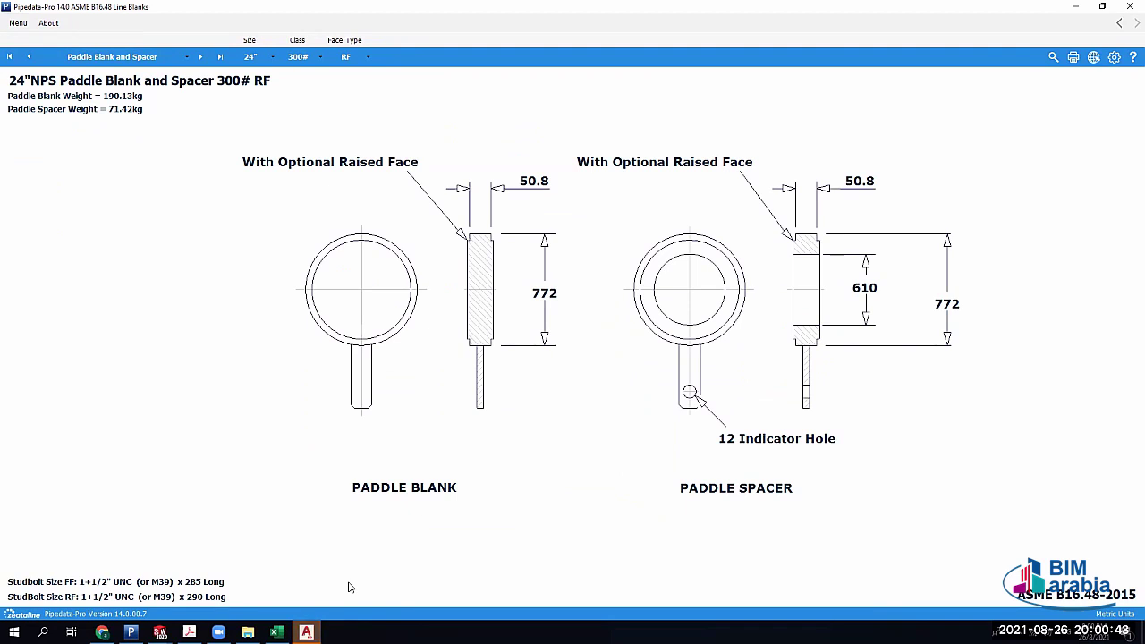
{"action": "key", "text": "alt+Tab"}
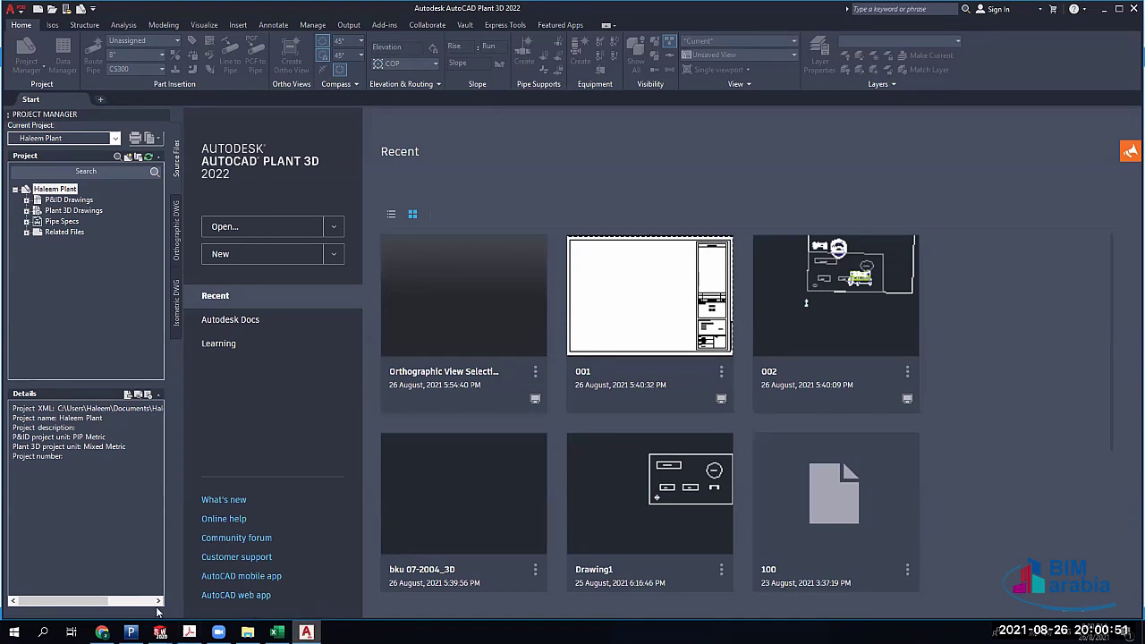
{"action": "key", "text": "alt+Tab"}
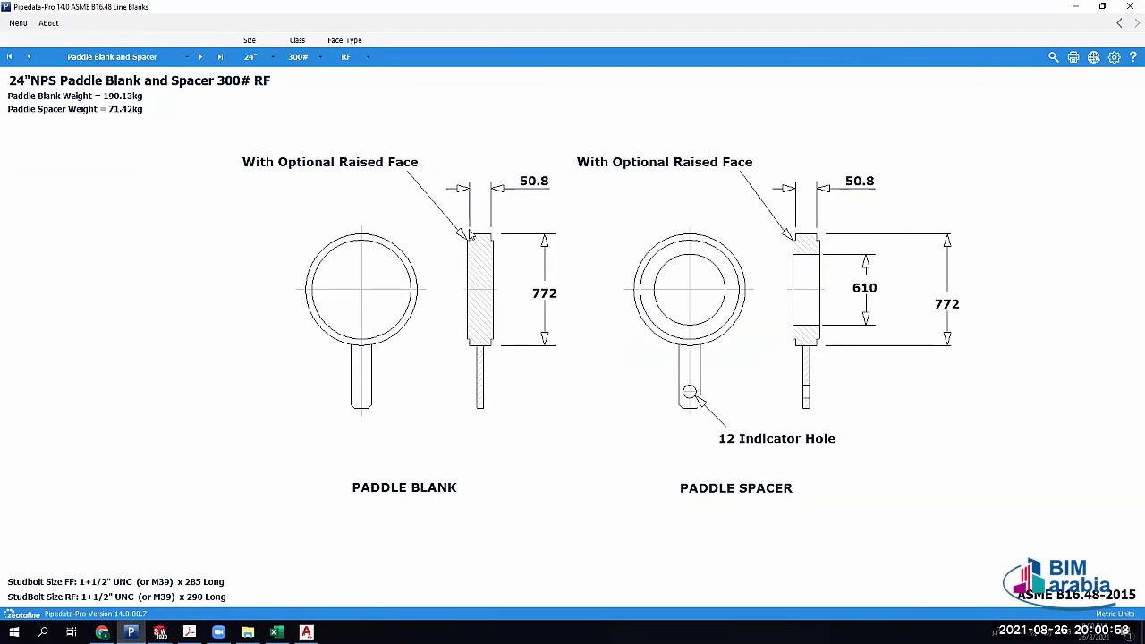
Review the line blank types and category menu, glance at Excel, then return to the drawing
{"action": "left_click", "coordinate": [135, 60]}
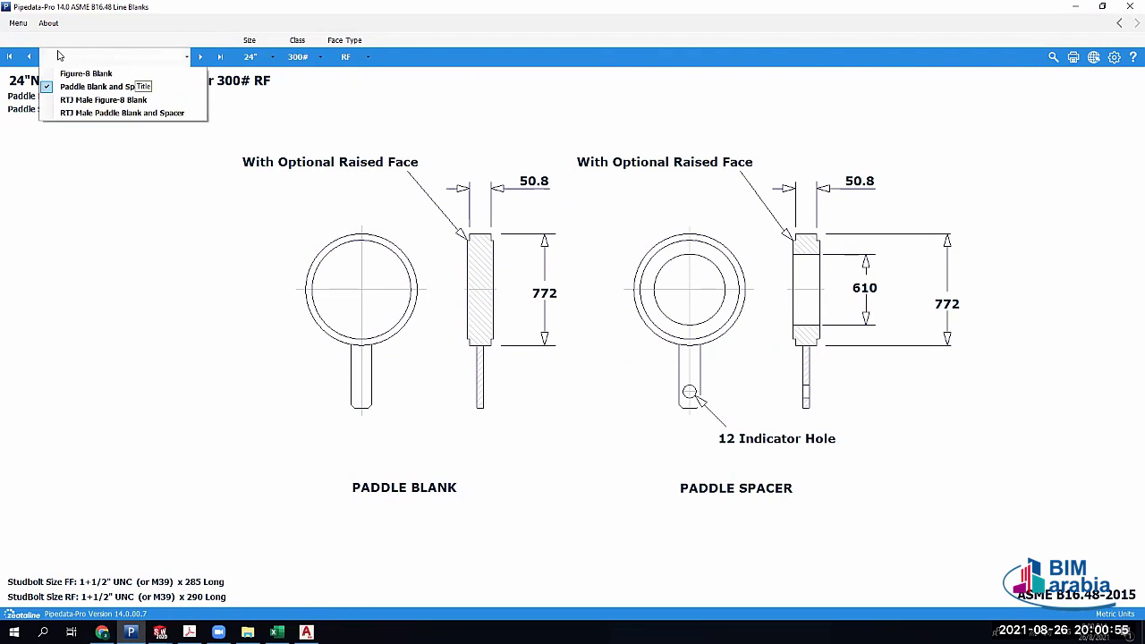
{"action": "left_click", "coordinate": [24, 25]}
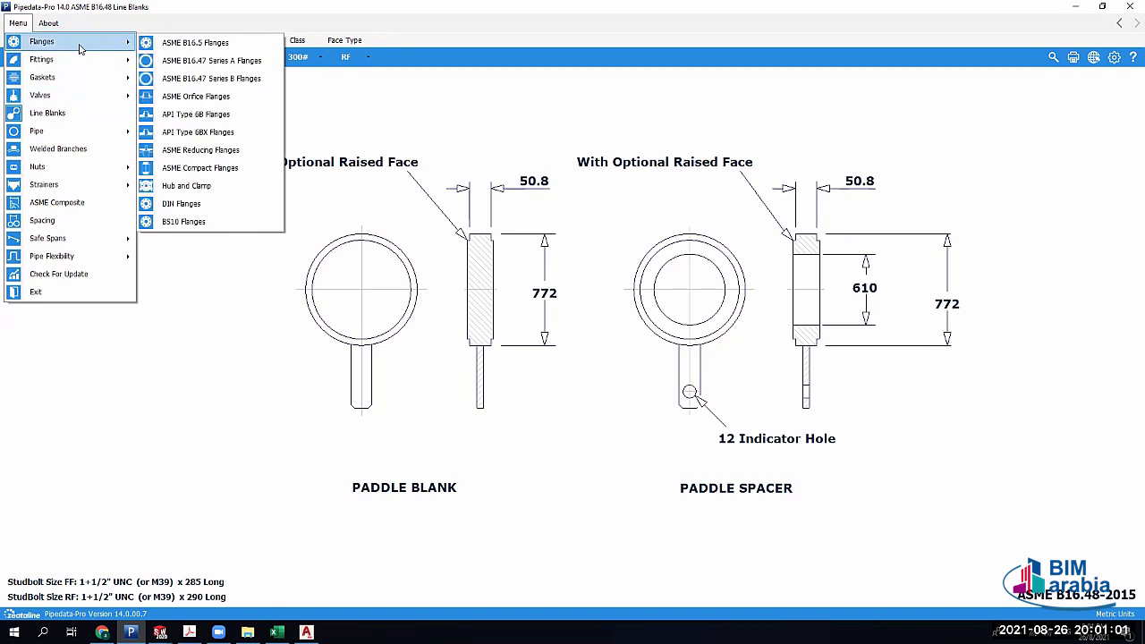
{"action": "left_click", "coordinate": [137, 25]}
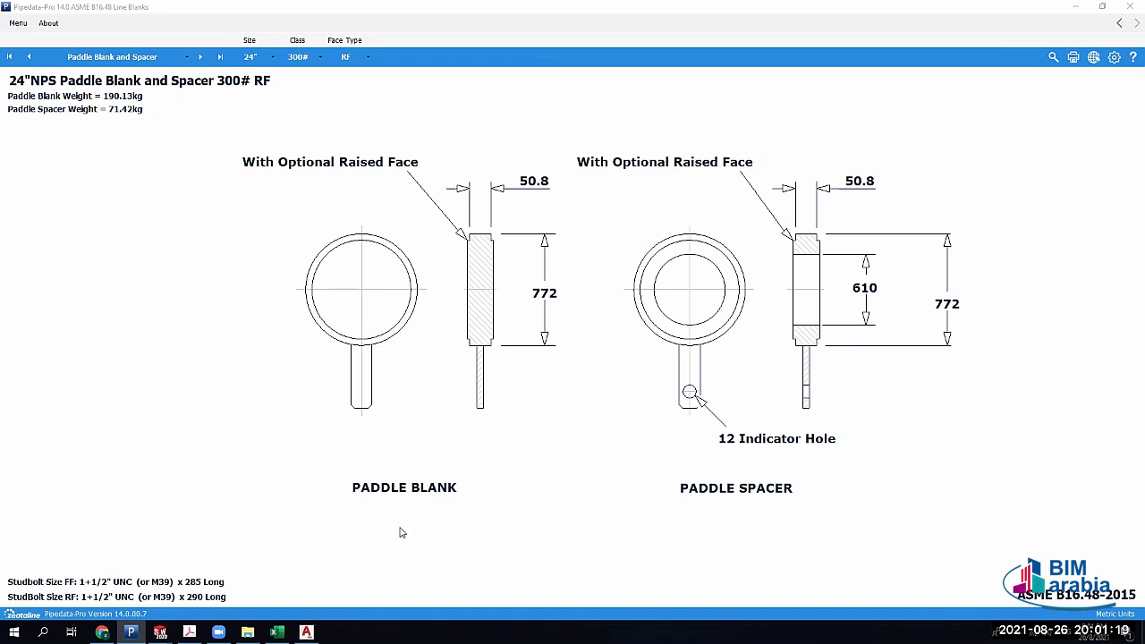
{"action": "left_click", "coordinate": [276, 631]}
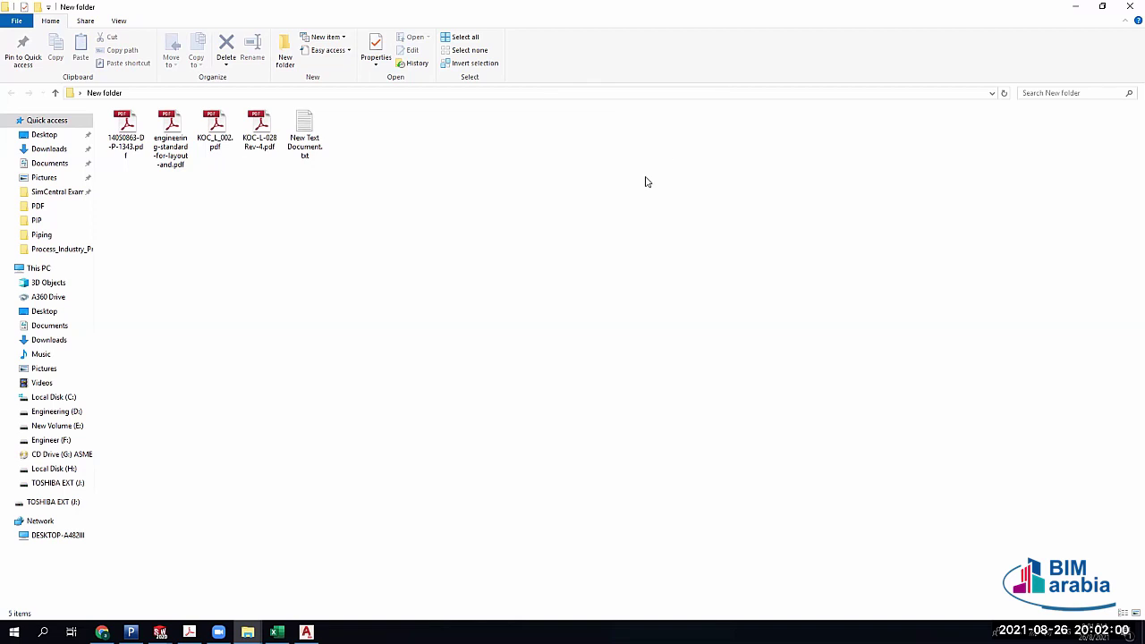
{"action": "left_click", "coordinate": [130, 632]}
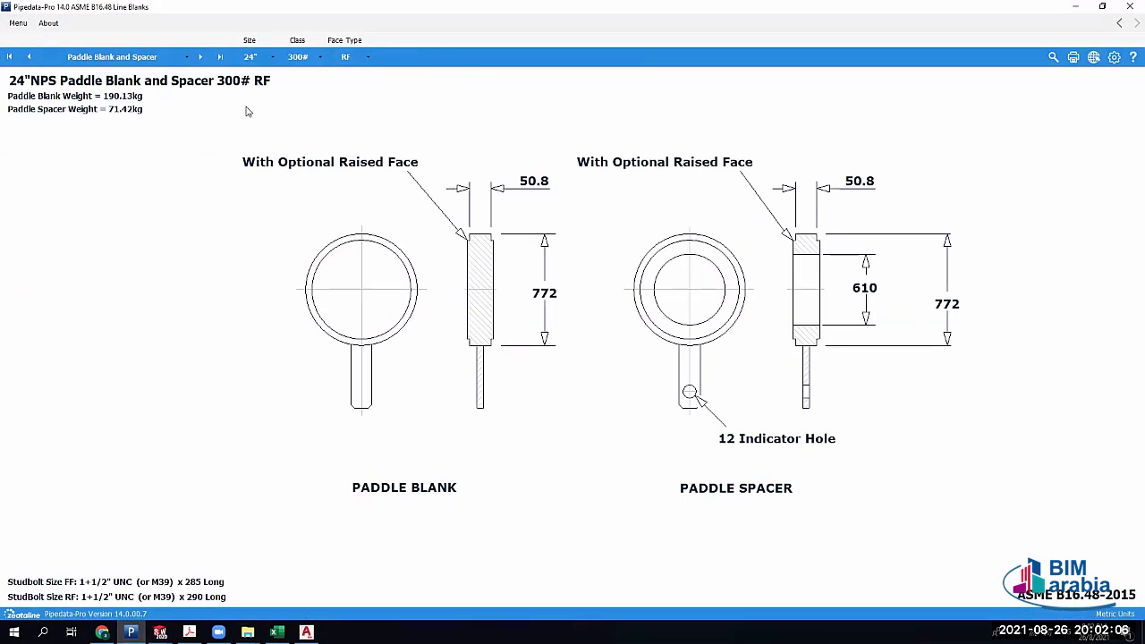
Load the 24" weldneck flange 300# RF drawing via Menu > Flanges > ASME B16.5 Flanges
{"action": "left_click", "coordinate": [17, 24]}
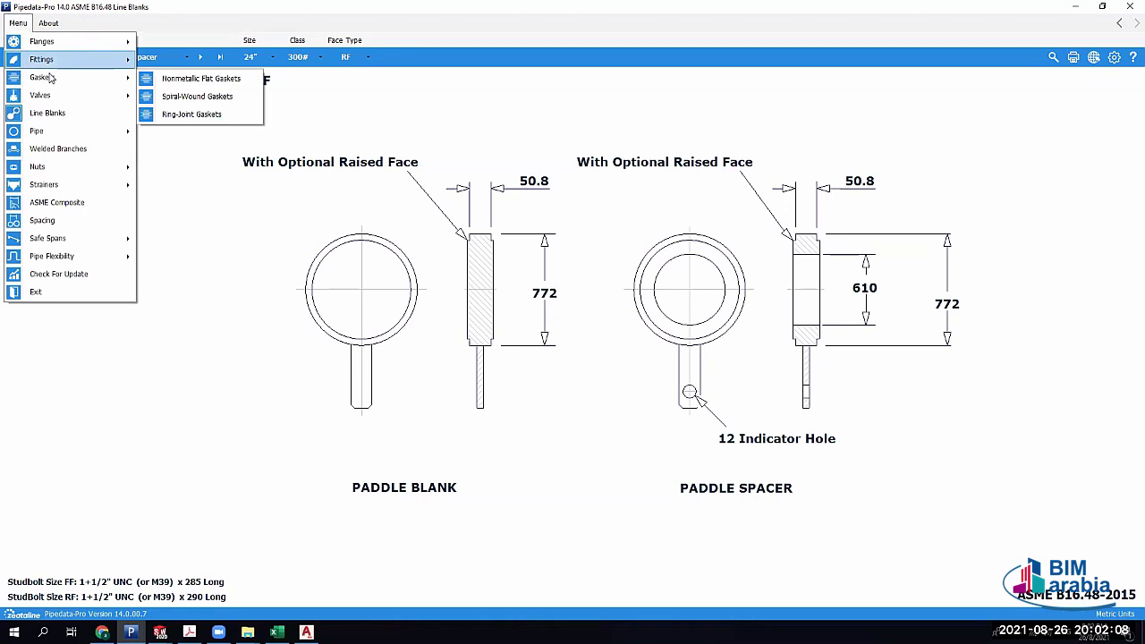
{"action": "mouse_move", "coordinate": [71, 44]}
{"action": "left_click", "coordinate": [193, 42]}
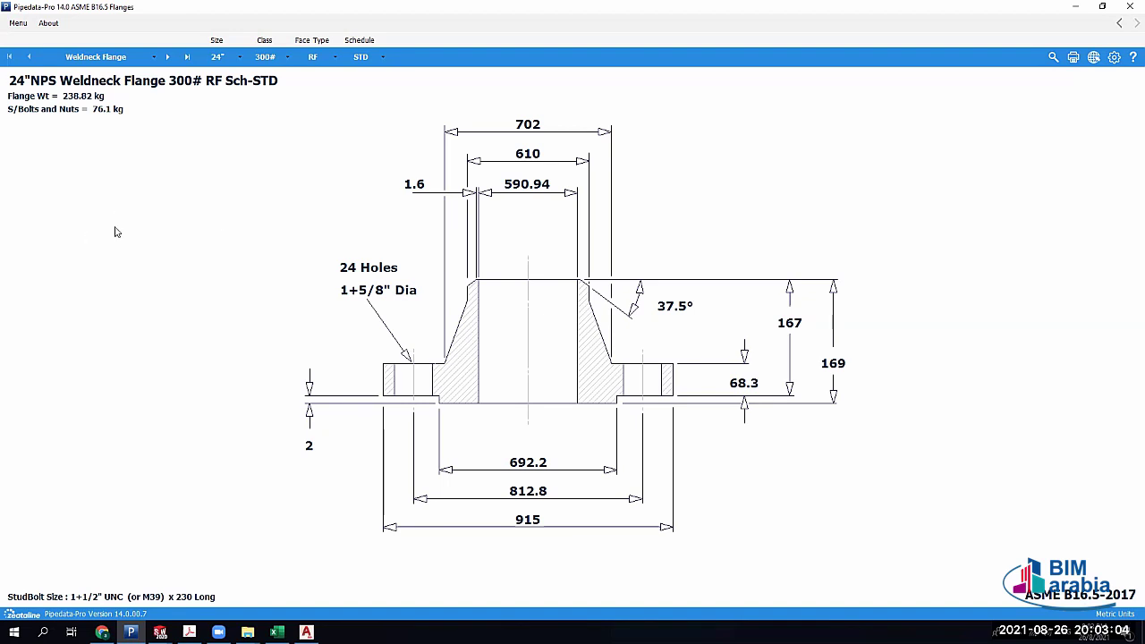
{"action": "left_click", "coordinate": [105, 59]}
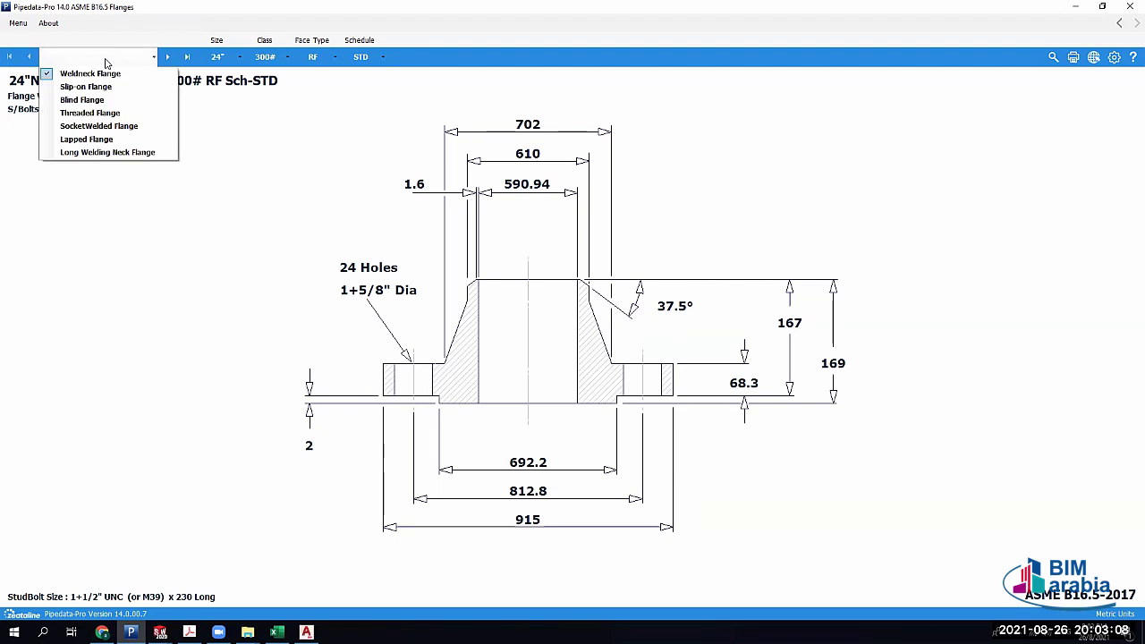
{"action": "left_click", "coordinate": [105, 59]}
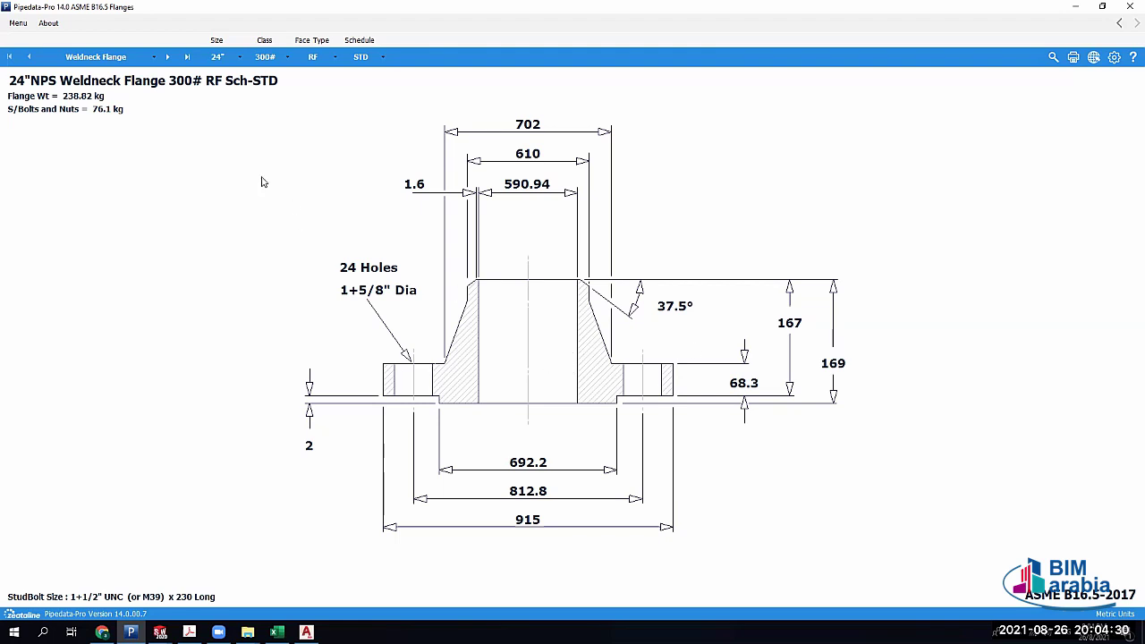
{"action": "left_click", "coordinate": [114, 59]}
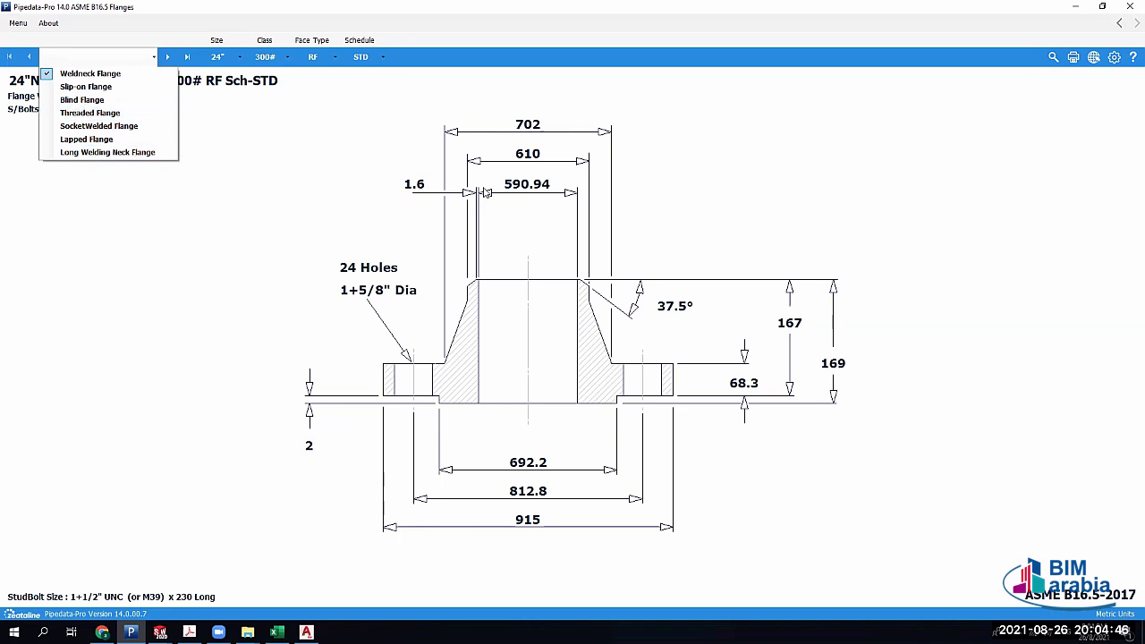
{"action": "left_click", "coordinate": [485, 192]}
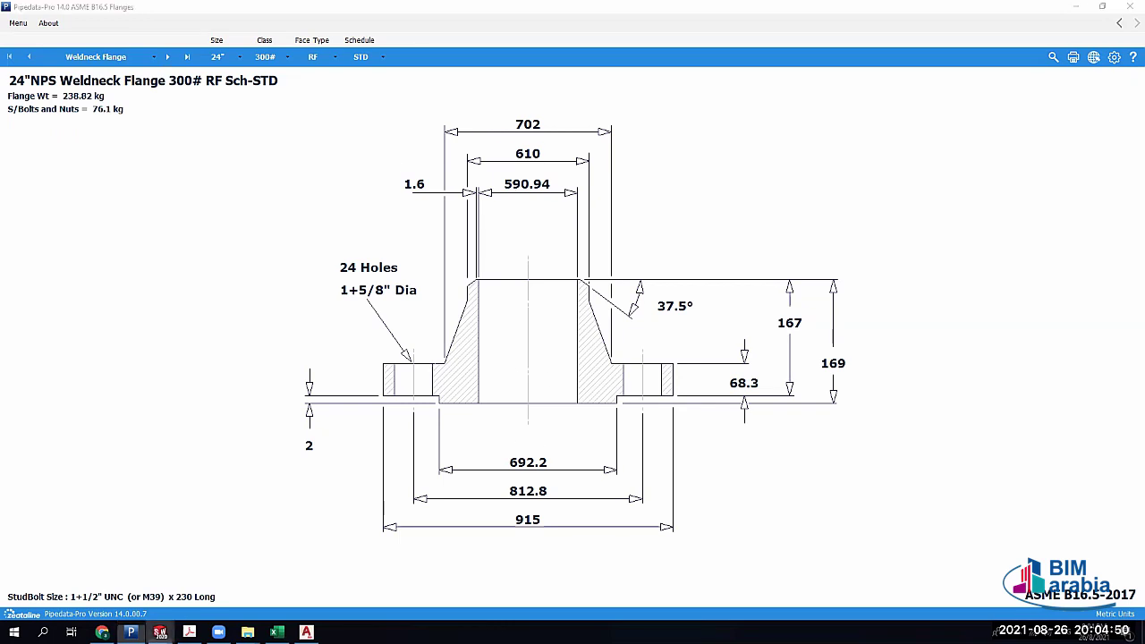
Switch to the FF weld neck flange model in SolidWorks and orbit it to inspect its bore
{"action": "mouse_move", "coordinate": [160, 631]}
{"action": "left_click", "coordinate": [428, 581]}
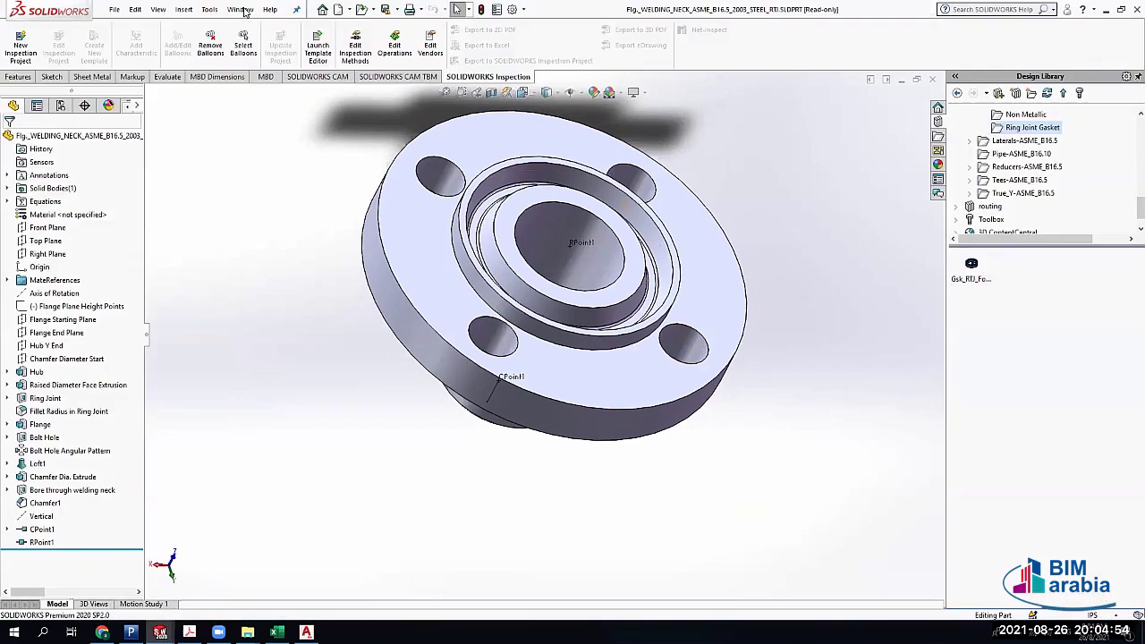
{"action": "key", "text": "alt+w"}
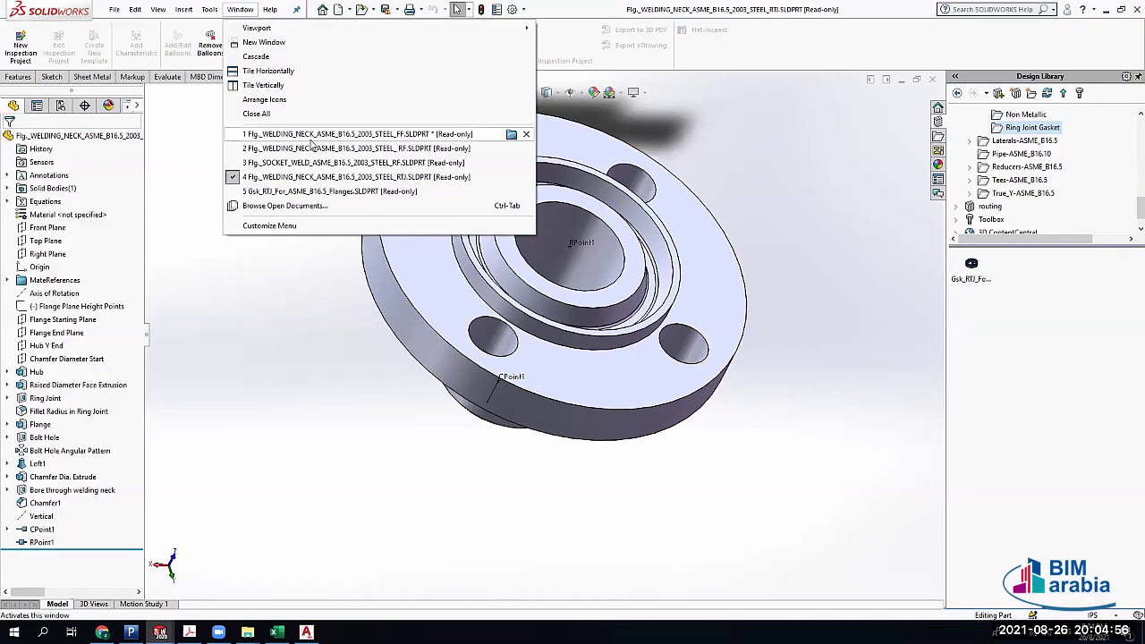
{"action": "left_click", "coordinate": [311, 135]}
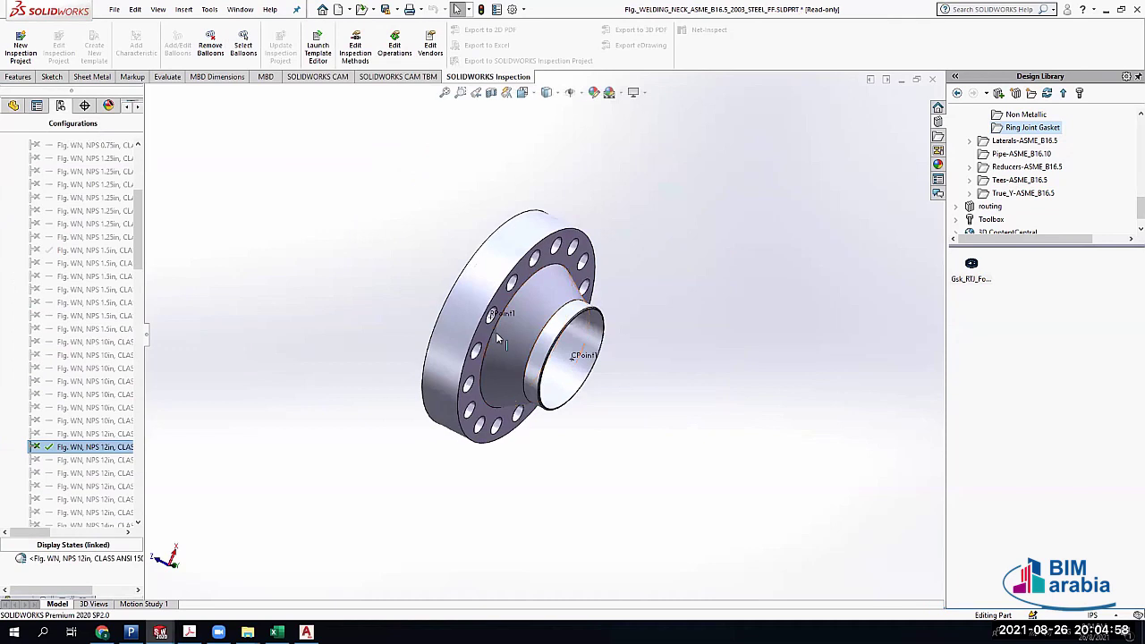
{"action": "middle_click_drag", "start_coordinate": [498, 337], "coordinate": [659, 307]}
{"action": "middle_click_drag", "start_coordinate": [568, 357], "coordinate": [510, 344]}
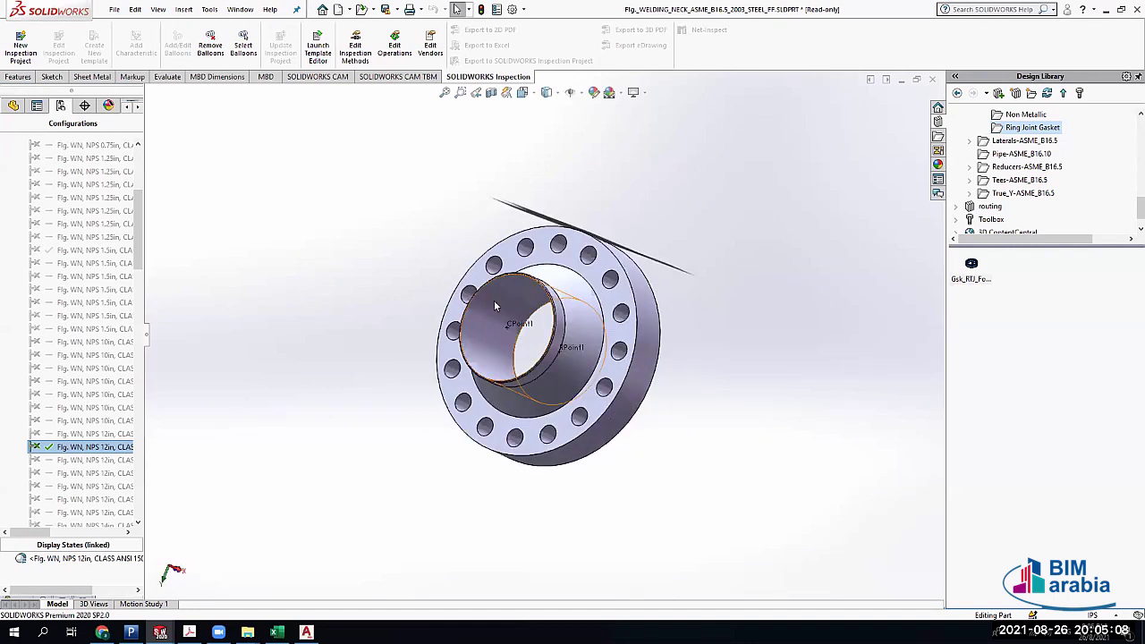
{"action": "left_click", "coordinate": [511, 343]}
{"action": "scroll", "coordinate": [523, 349], "scroll_direction": "up", "scroll_amount": 3}
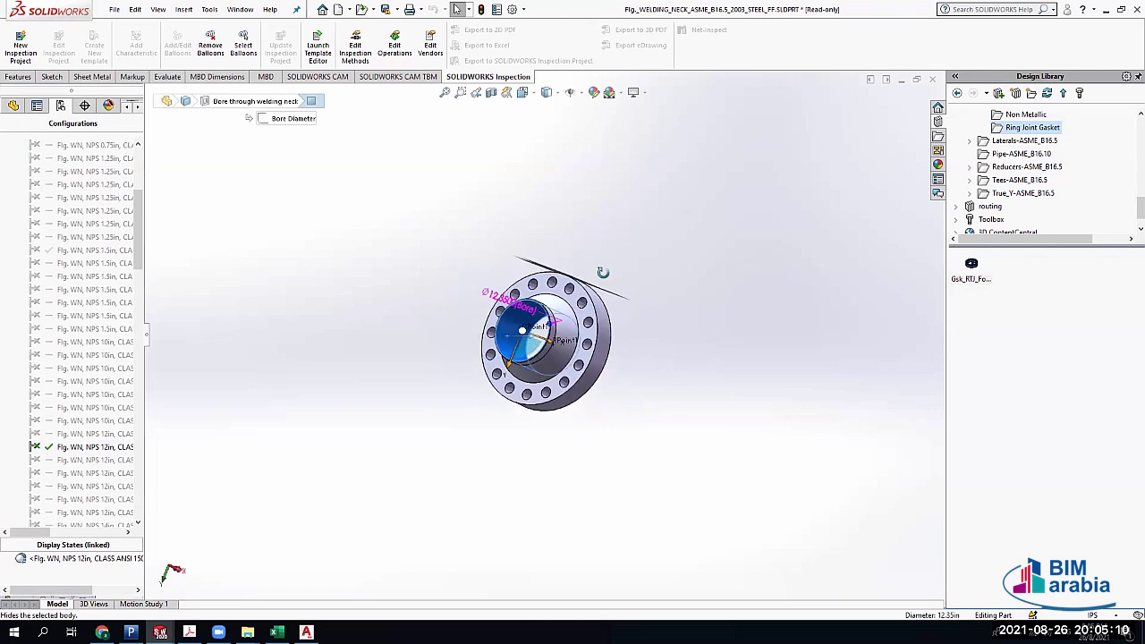
{"action": "scroll", "coordinate": [603, 272], "scroll_direction": "down", "scroll_amount": 4}
{"action": "middle_click_drag", "start_coordinate": [603, 273], "coordinate": [595, 330]}
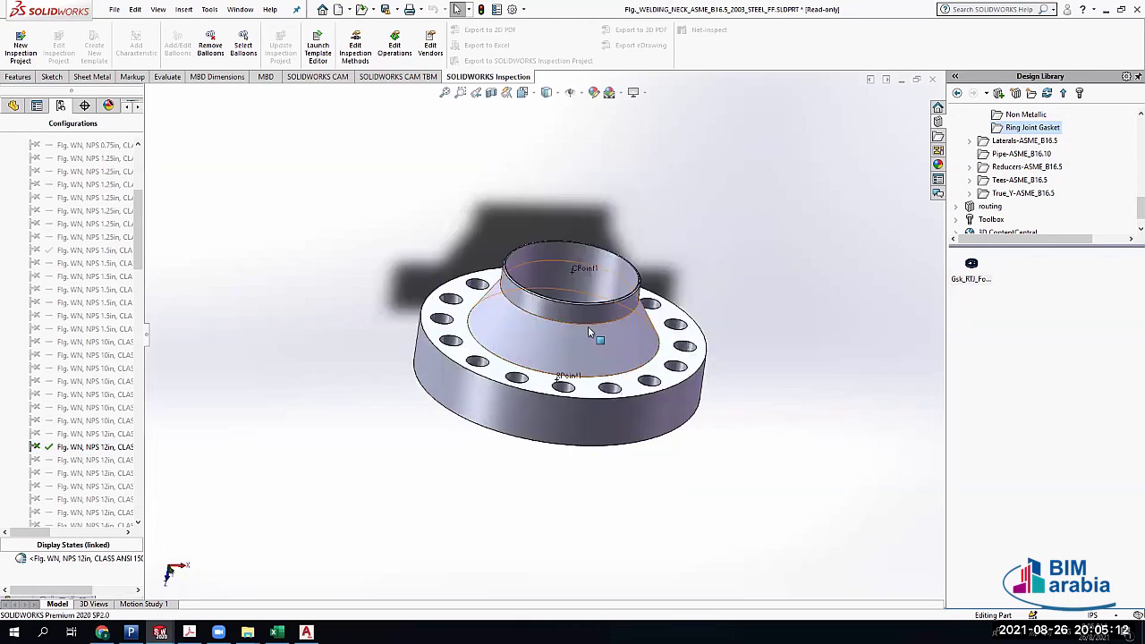
{"action": "scroll", "coordinate": [572, 313], "scroll_direction": "up", "scroll_amount": 2}
{"action": "scroll", "coordinate": [454, 258], "scroll_direction": "down", "scroll_amount": 3}
{"action": "scroll", "coordinate": [583, 323], "scroll_direction": "down", "scroll_amount": 2}
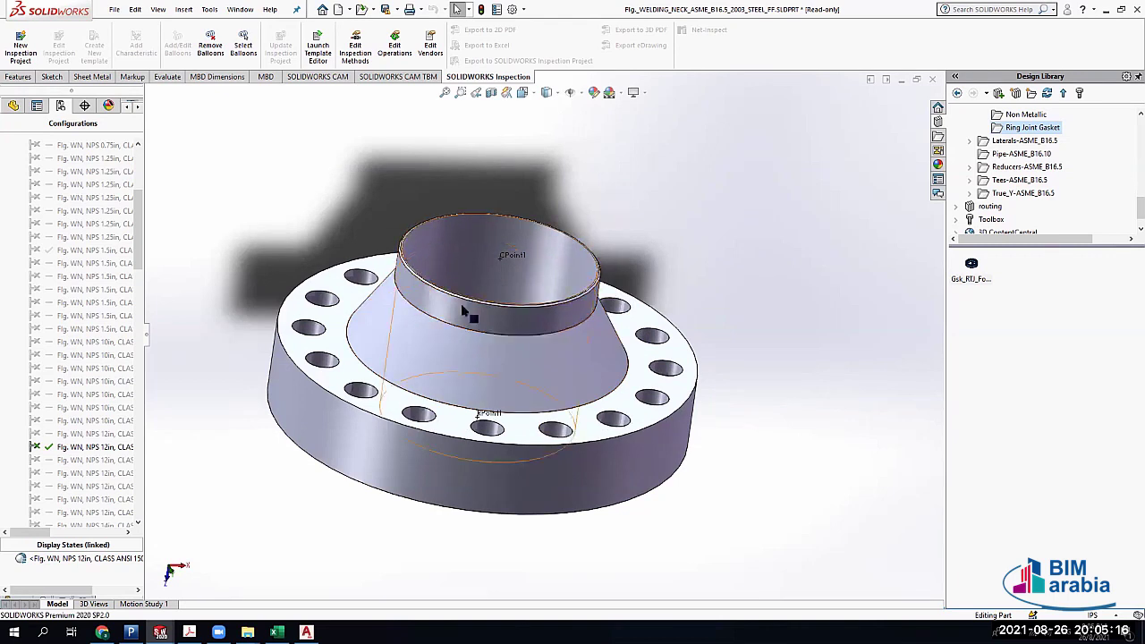
Switch to the RTJ weld neck flange model, restoring and re-maximizing its part window
{"action": "left_click", "coordinate": [89, 211]}
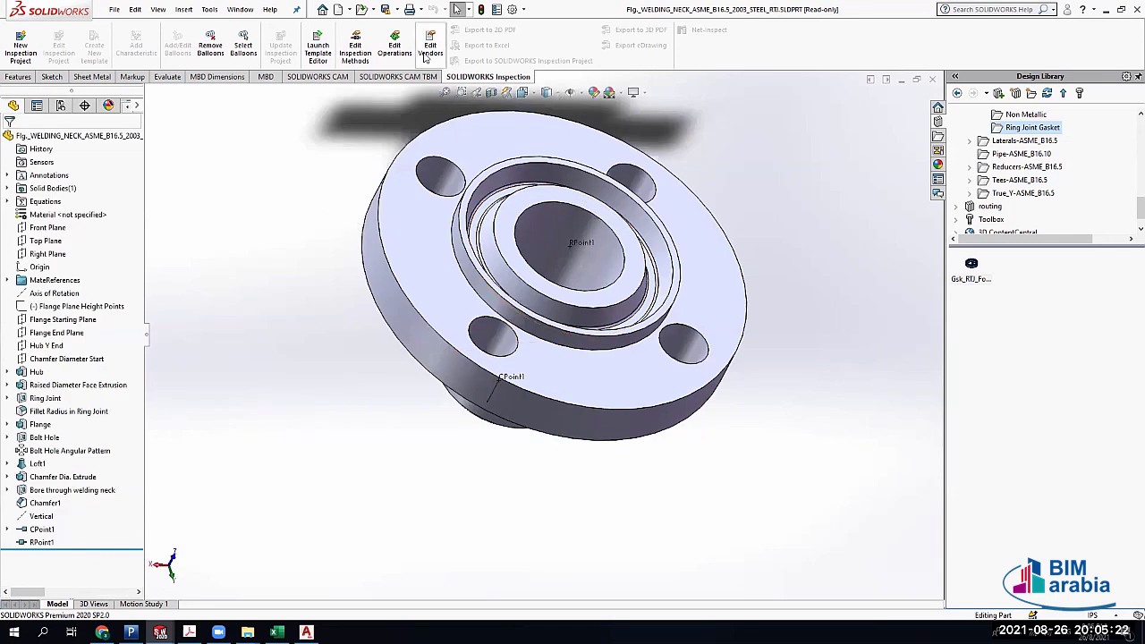
{"action": "left_click", "coordinate": [916, 78]}
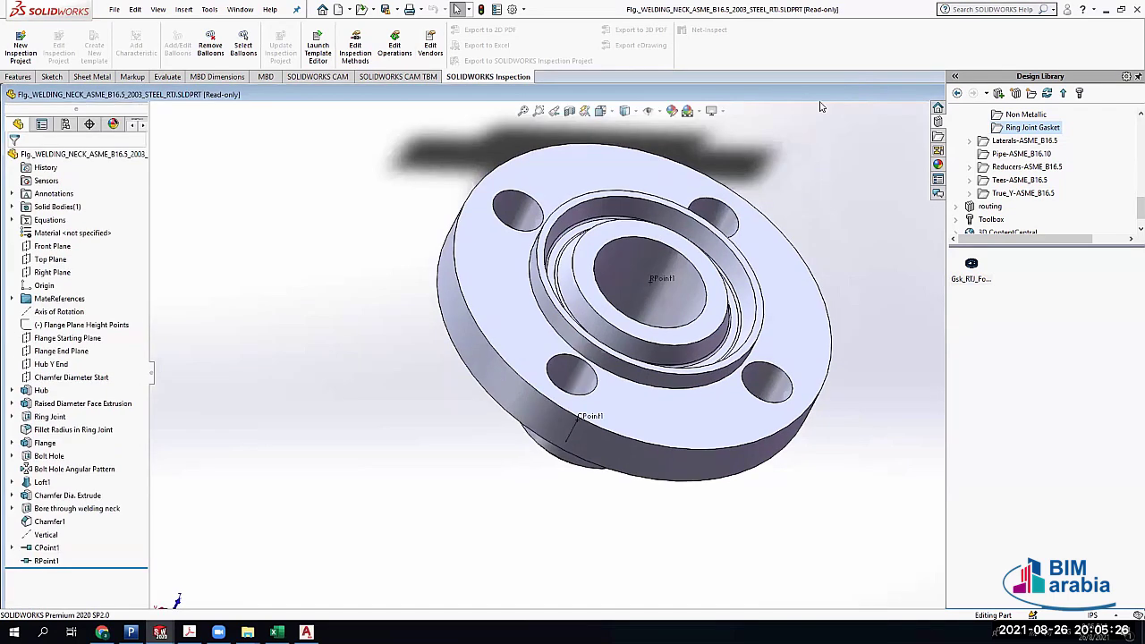
{"action": "double_click", "coordinate": [822, 95]}
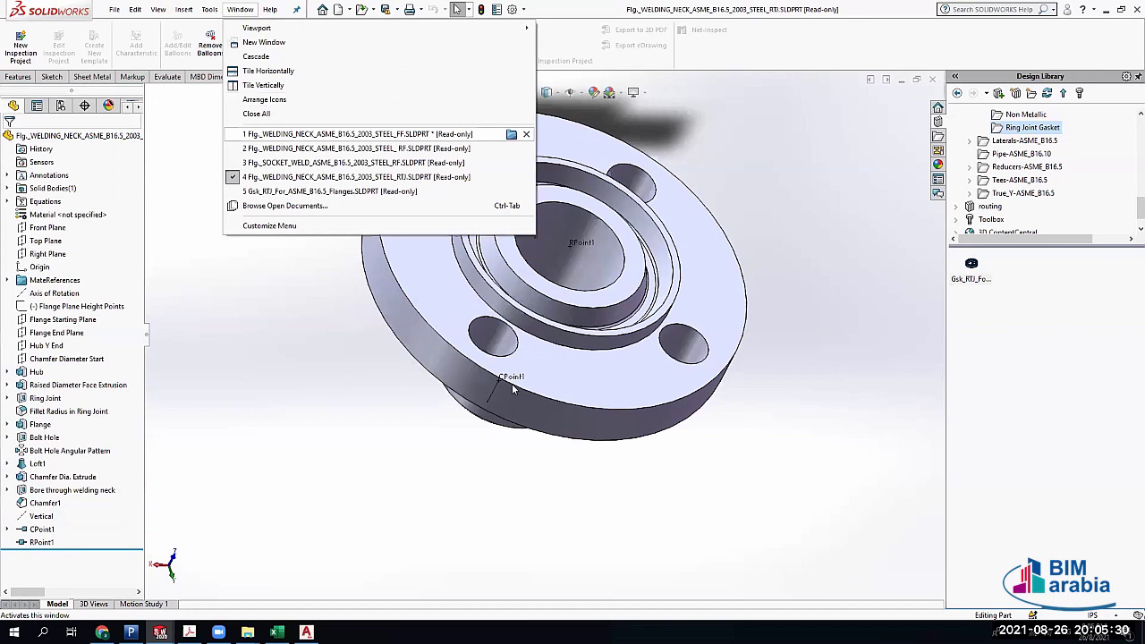
Show the FF flange isometrically at its NPS 10in configuration, then bring Pipedata-Pro forward
{"action": "left_click", "coordinate": [385, 176]}
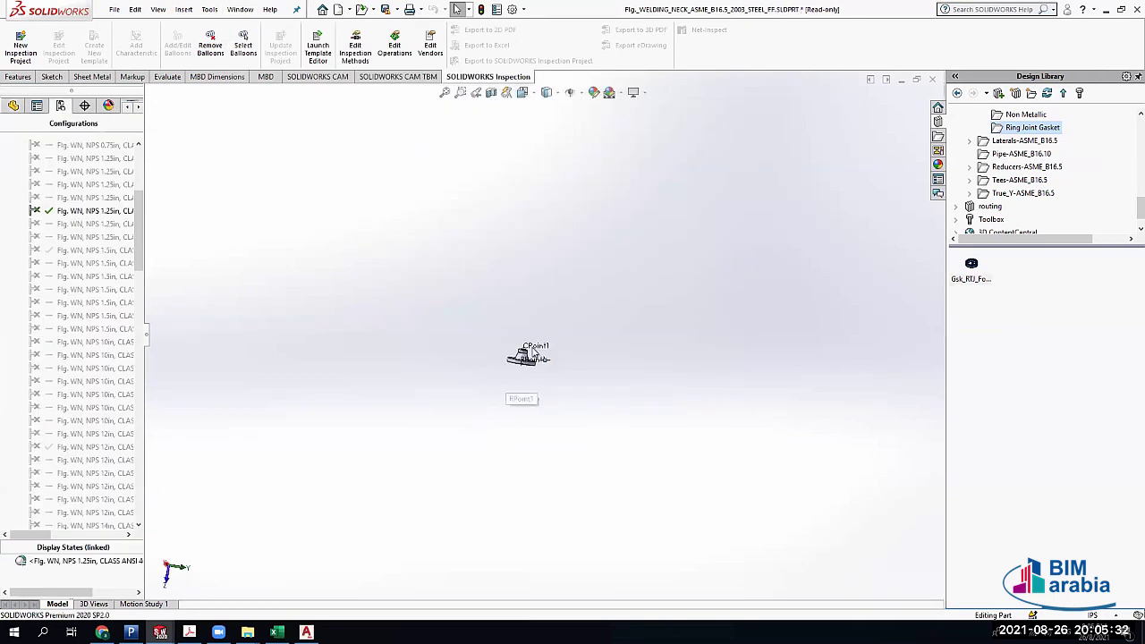
{"action": "scroll", "coordinate": [500, 385], "scroll_direction": "down", "scroll_amount": 10}
{"action": "key", "text": "ctrl+7"}
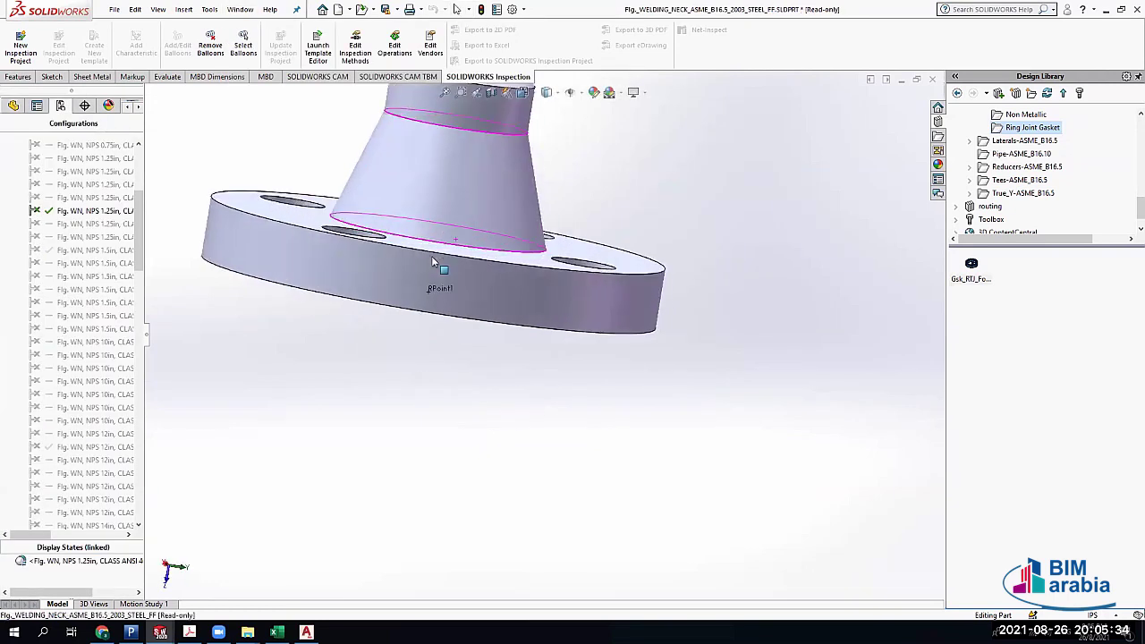
{"action": "middle_click_drag", "start_coordinate": [438, 293], "coordinate": [495, 393]}
{"action": "left_click", "coordinate": [112, 393]}
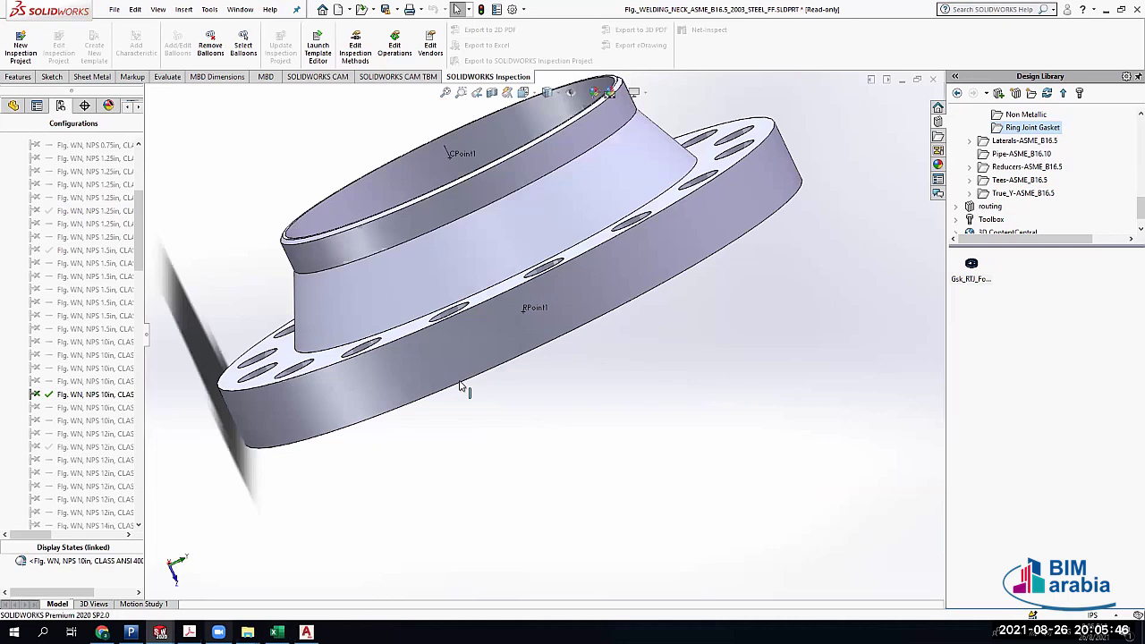
{"action": "middle_click_drag", "start_coordinate": [475, 346], "coordinate": [525, 310]}
{"action": "left_click", "coordinate": [131, 632]}
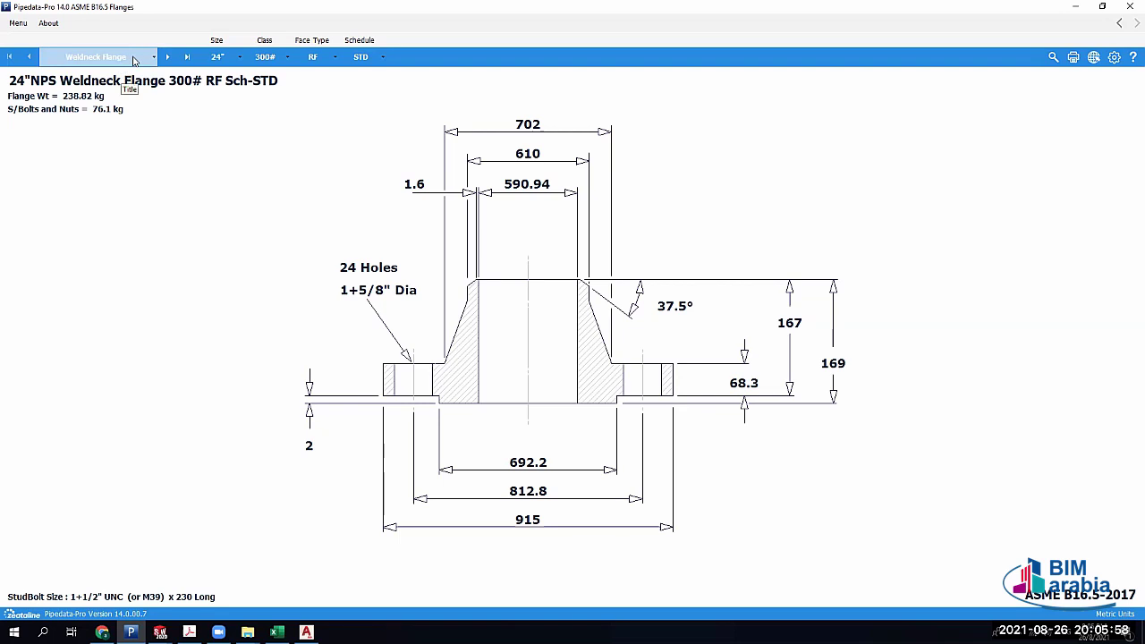
{"action": "left_click", "coordinate": [224, 61]}
{"action": "left_click", "coordinate": [219, 72]}
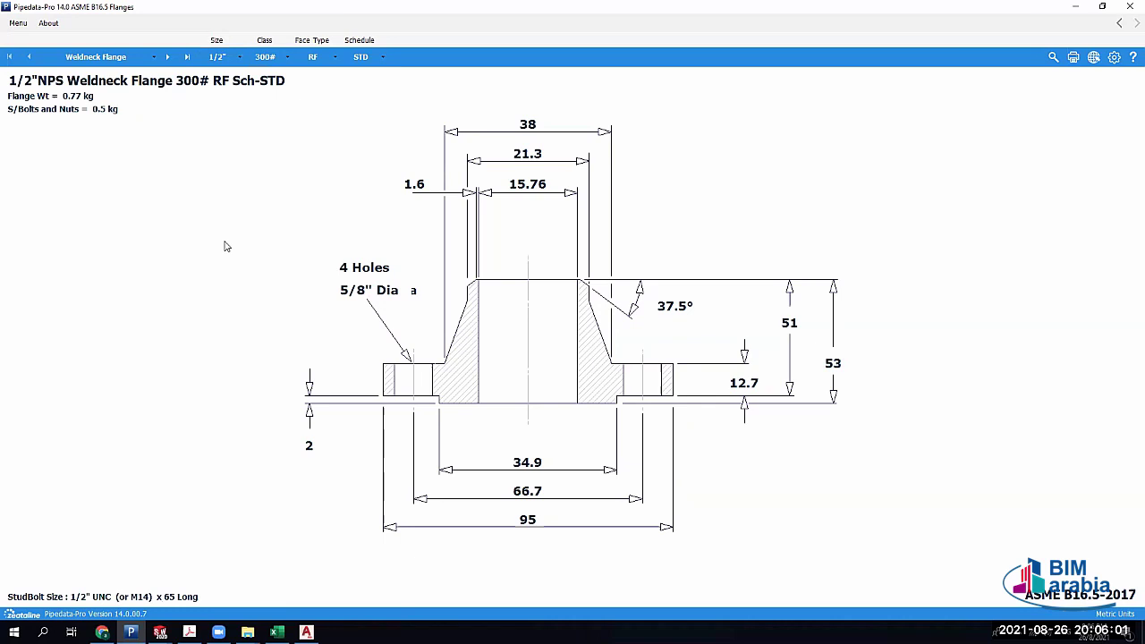
{"action": "left_click", "coordinate": [216, 56]}
{"action": "left_click", "coordinate": [224, 338]}
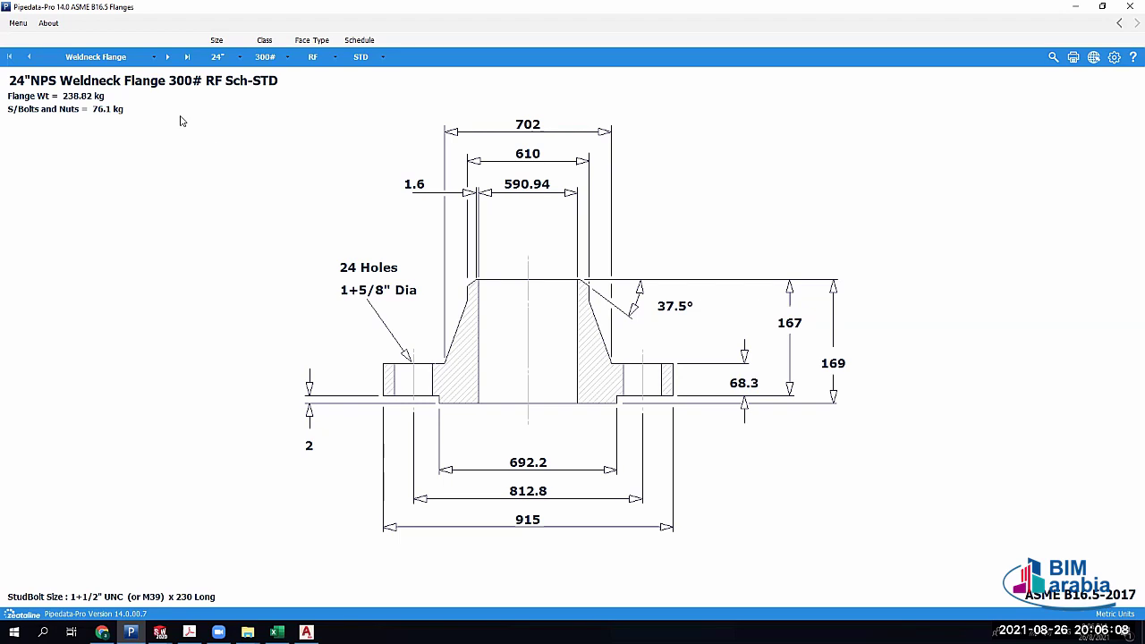
{"action": "left_click", "coordinate": [219, 56]}
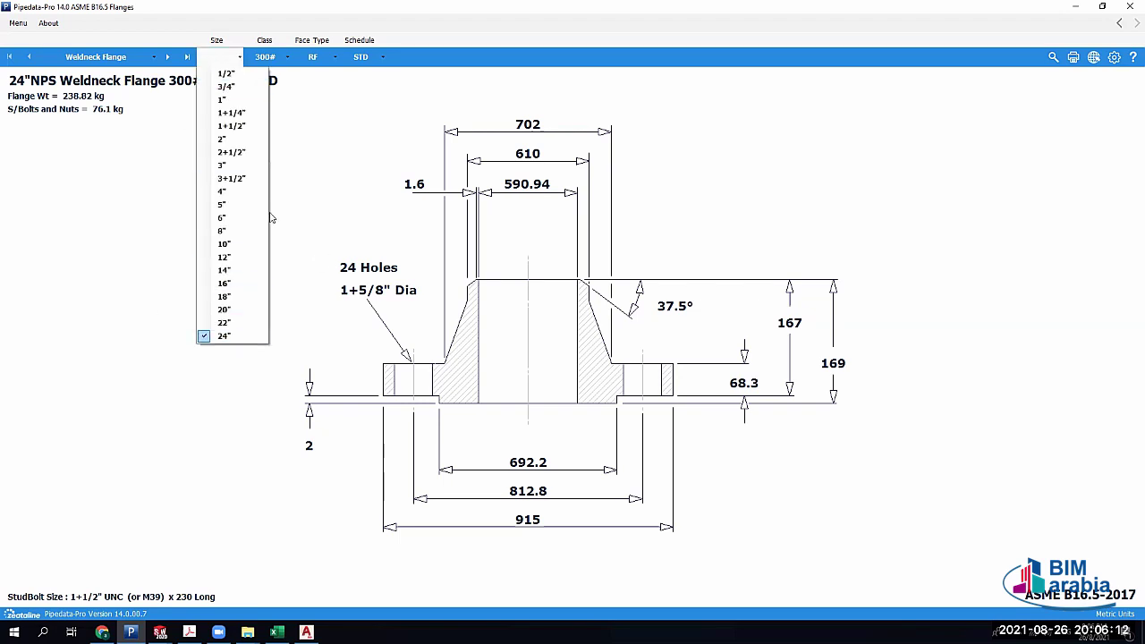
{"action": "left_click", "coordinate": [345, 188]}
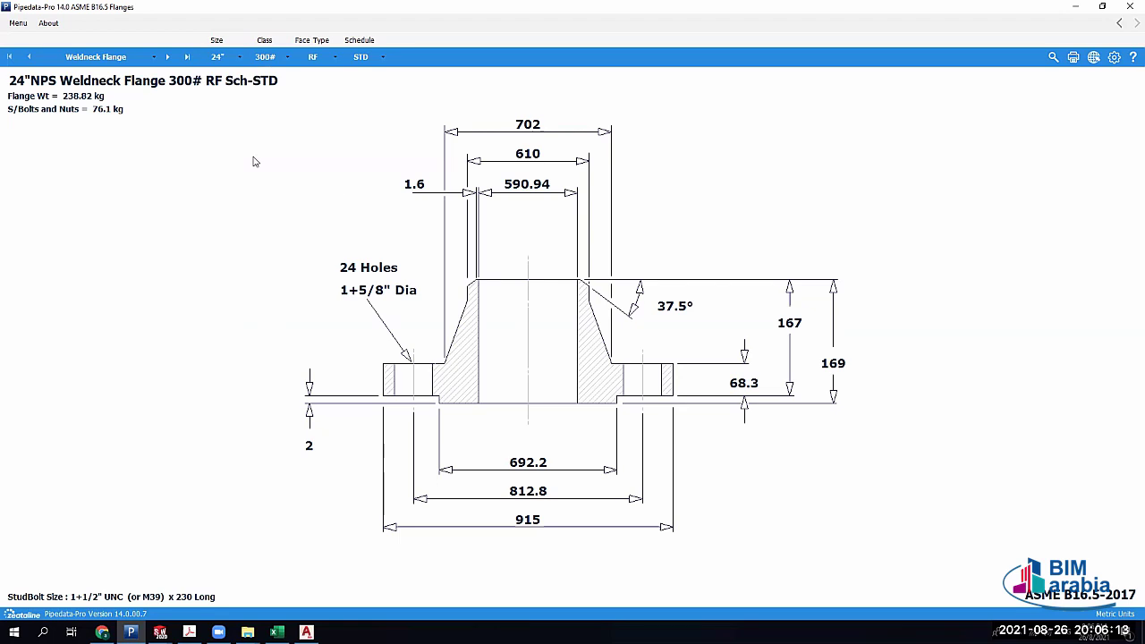
{"action": "left_click", "coordinate": [278, 53]}
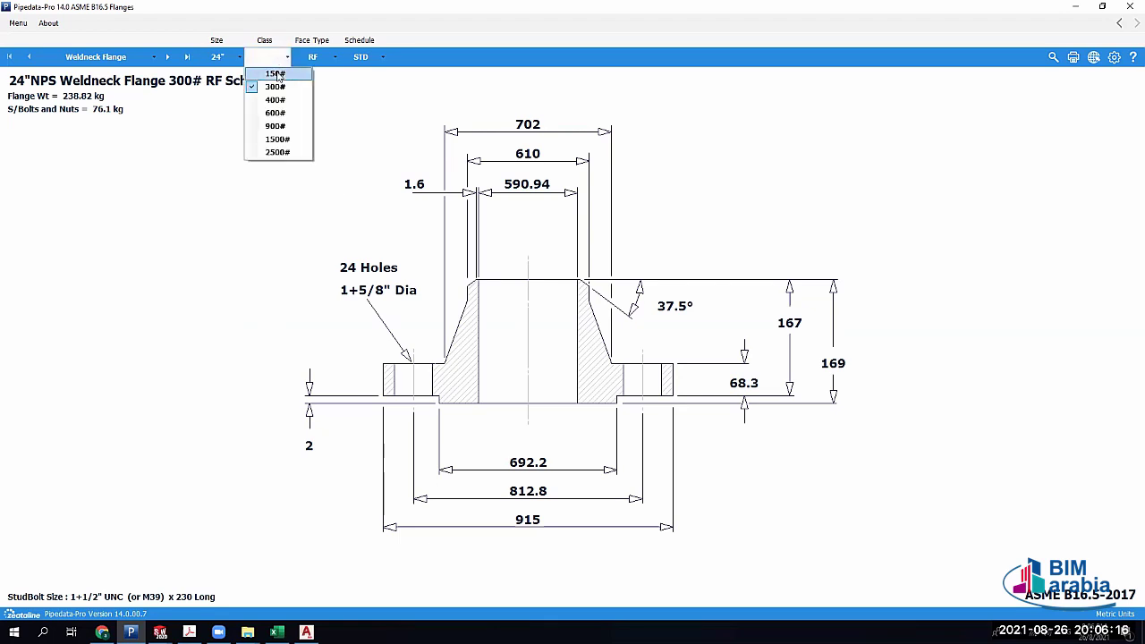
{"action": "left_click", "coordinate": [275, 74]}
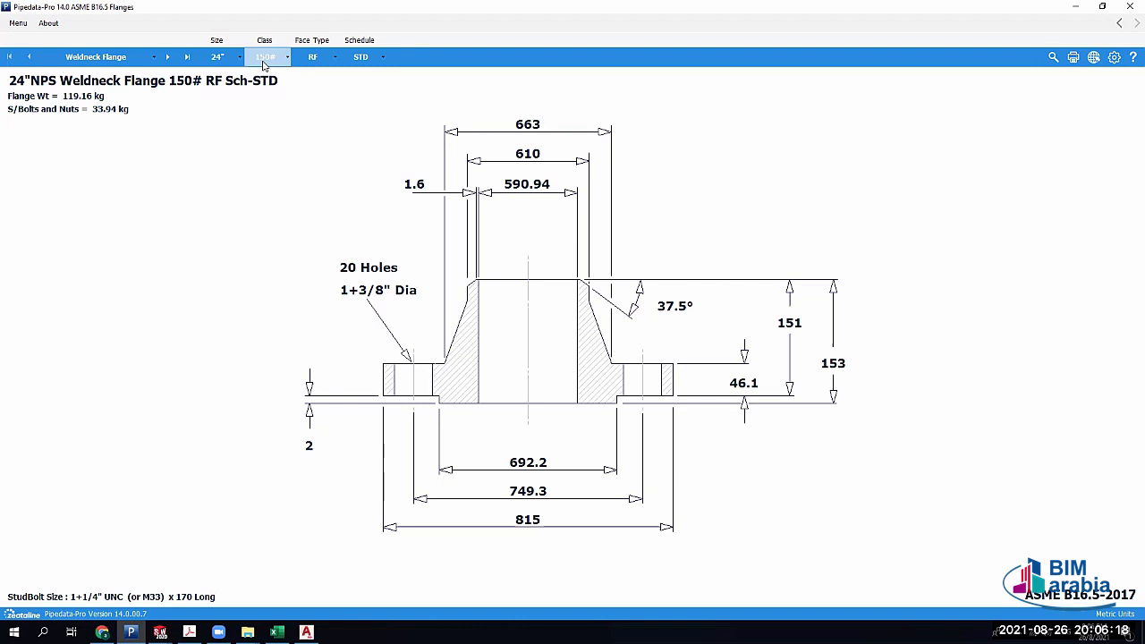
{"action": "left_click", "coordinate": [260, 65]}
{"action": "left_click", "coordinate": [266, 75]}
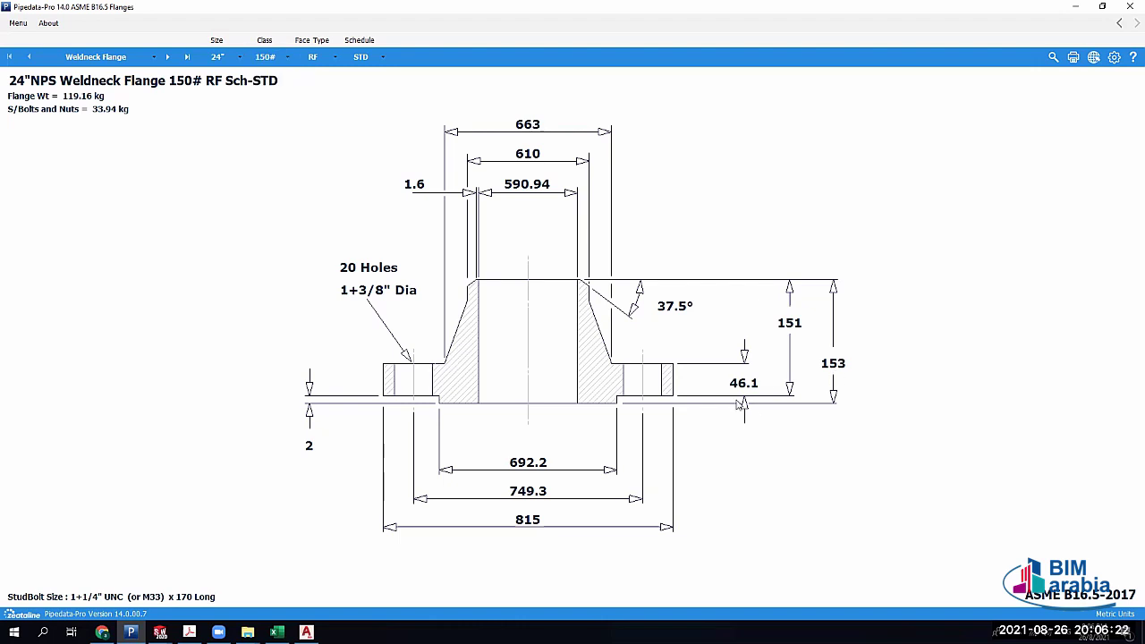
{"action": "left_click", "coordinate": [264, 56]}
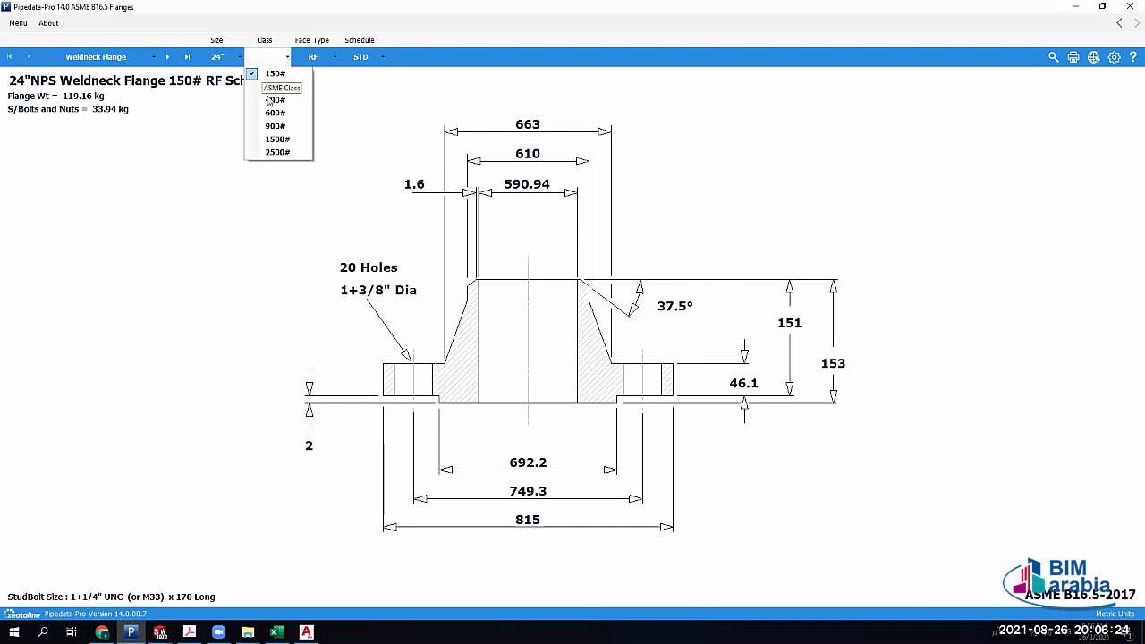
{"action": "left_click", "coordinate": [304, 163]}
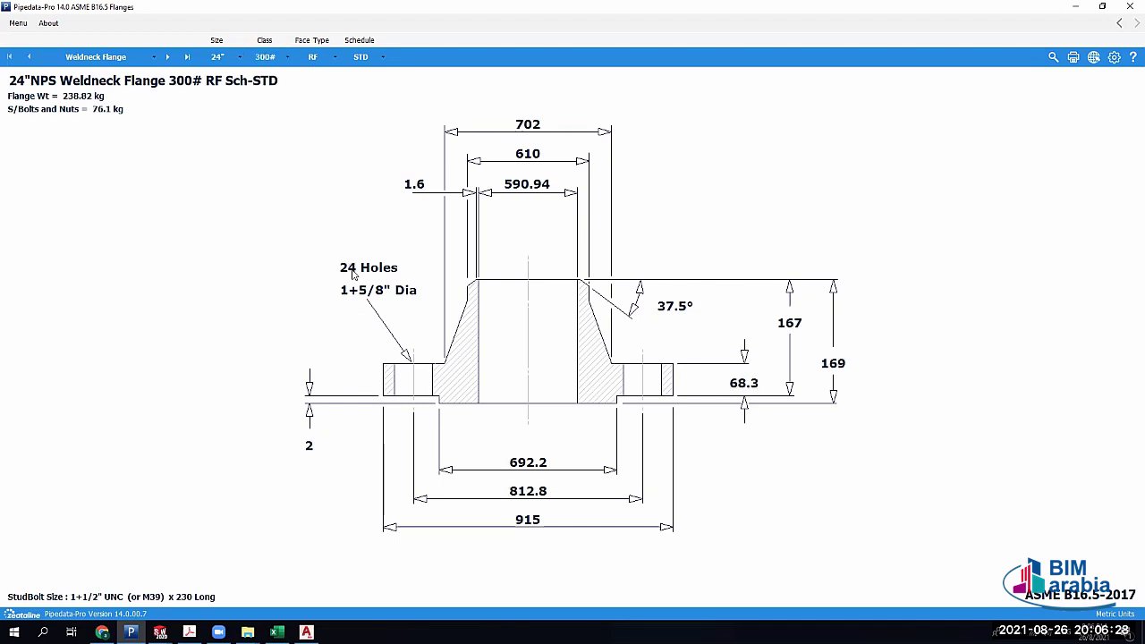
{"action": "left_click", "coordinate": [270, 58]}
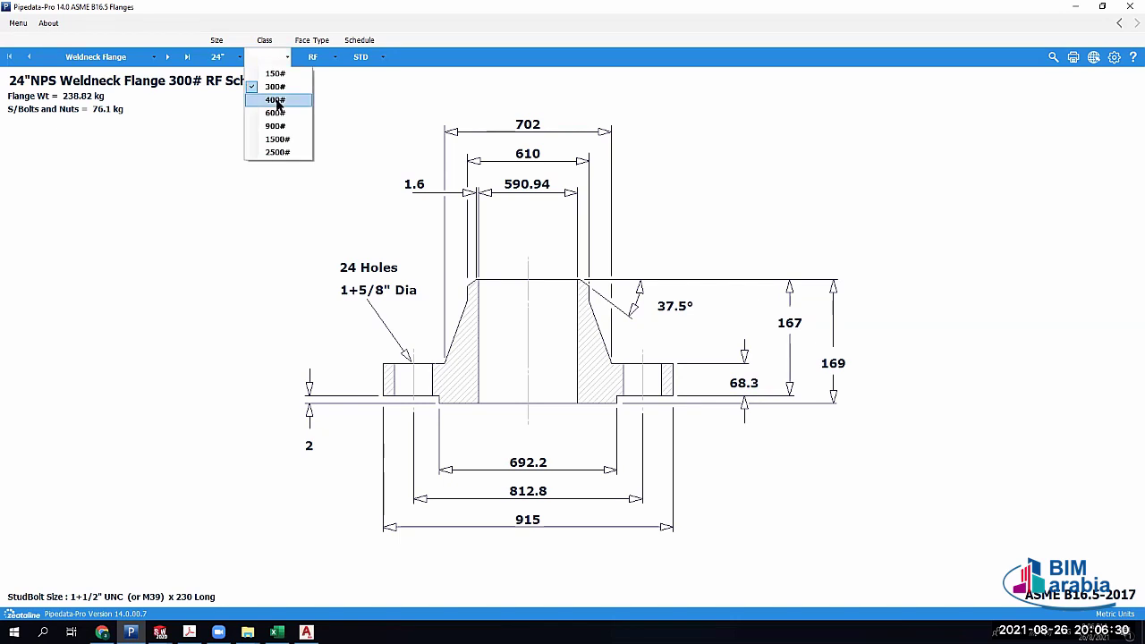
{"action": "left_click", "coordinate": [275, 99]}
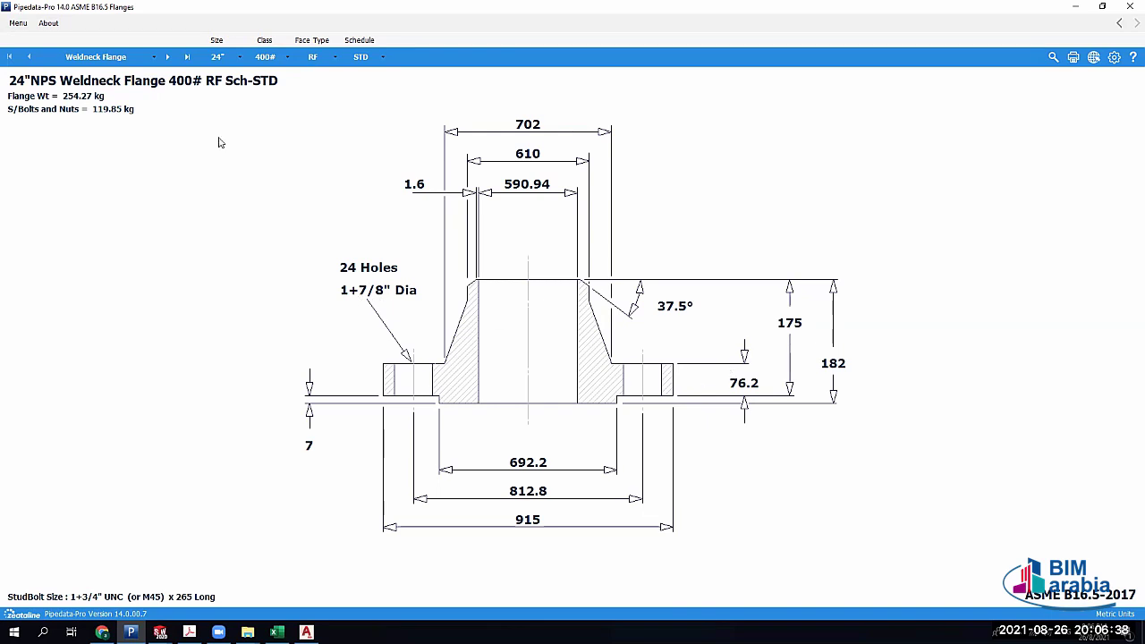
{"action": "left_click", "coordinate": [270, 58]}
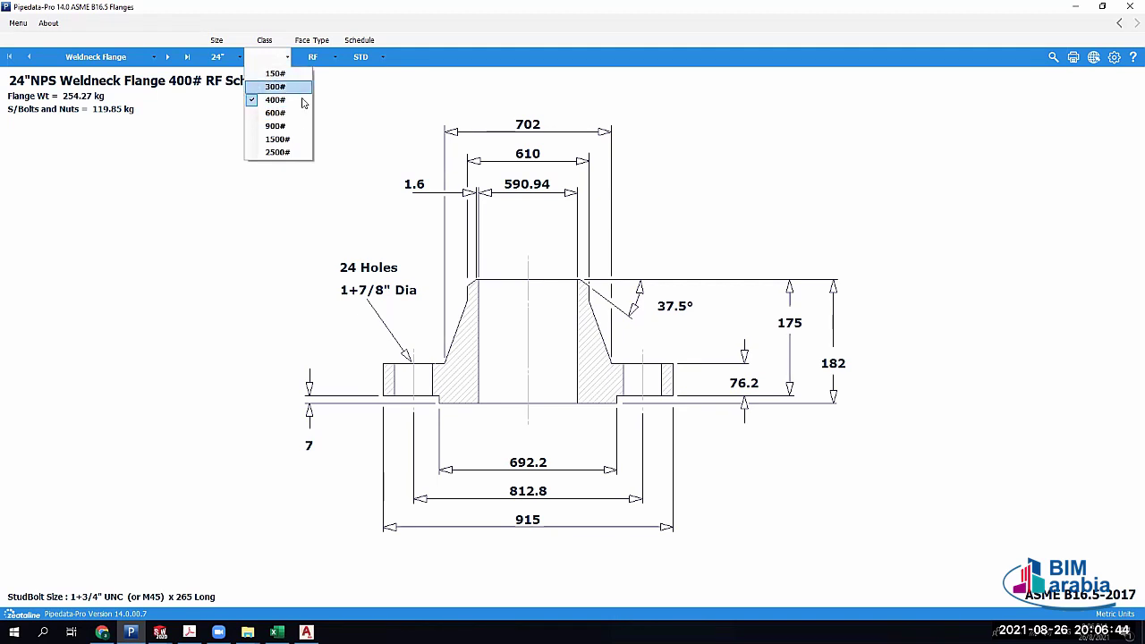
{"action": "left_click", "coordinate": [275, 113]}
{"action": "left_click", "coordinate": [269, 56]}
{"action": "left_click", "coordinate": [275, 87]}
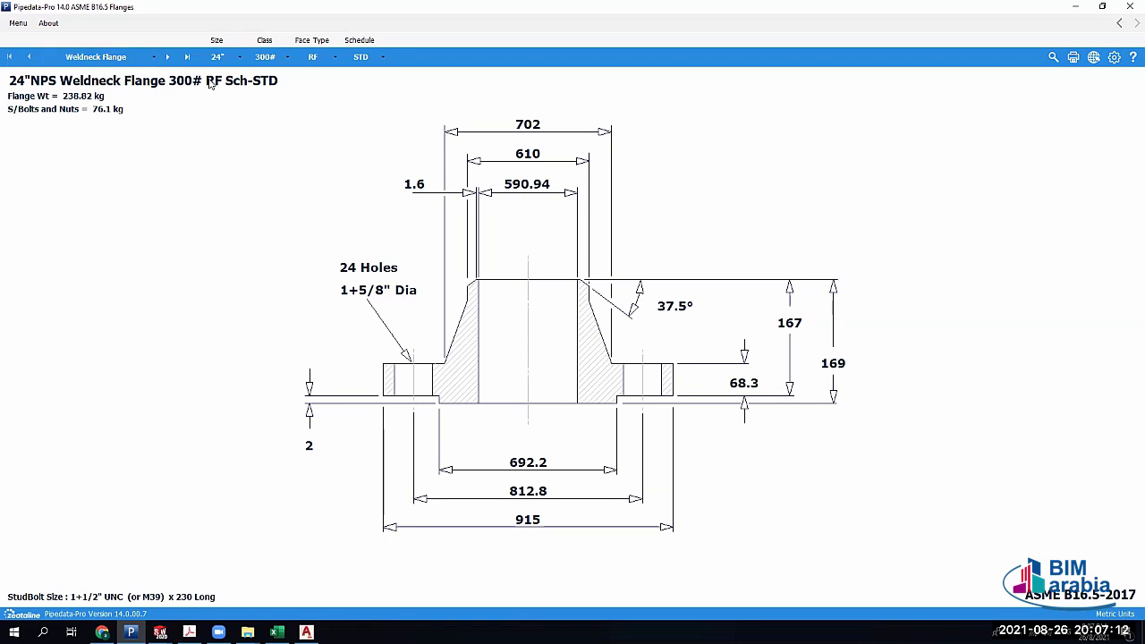
{"action": "left_click", "coordinate": [312, 58]}
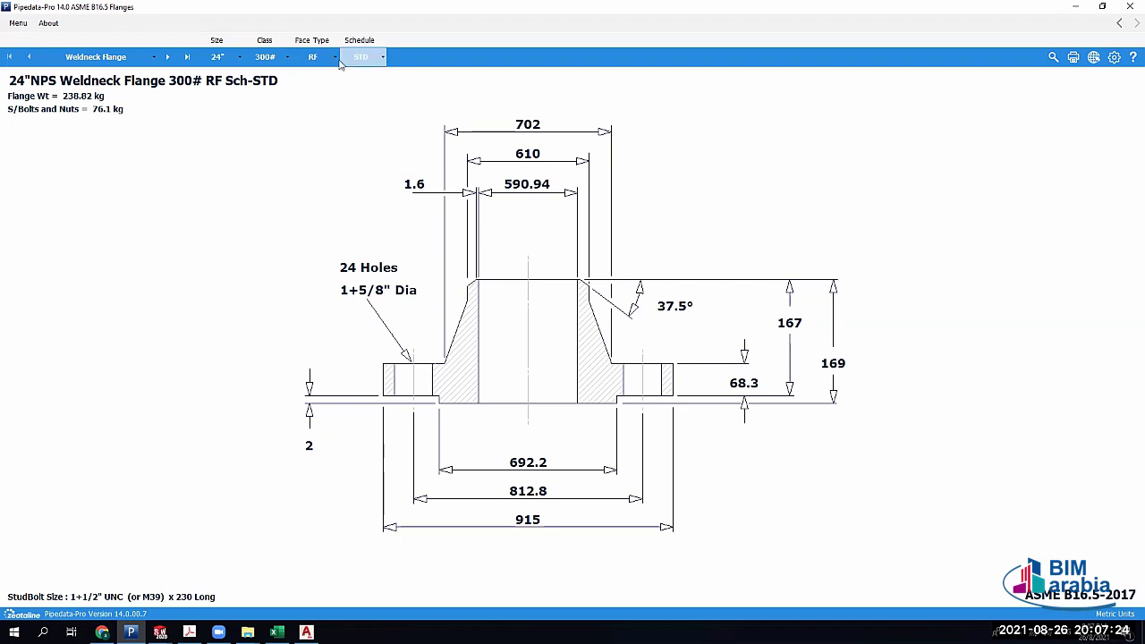
Preview the 24" 300# flange with an RTJ face, revert to RF, then switch to SolidWorks
{"action": "left_click", "coordinate": [329, 61]}
{"action": "left_click", "coordinate": [318, 58]}
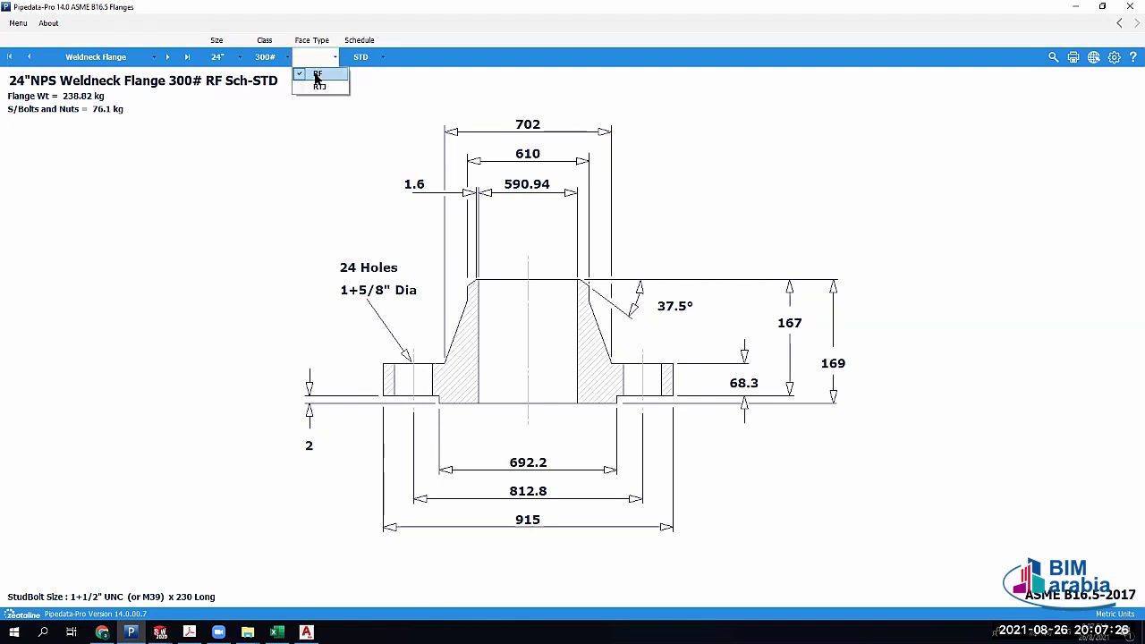
{"action": "left_click", "coordinate": [315, 57]}
{"action": "left_click", "coordinate": [314, 57]}
{"action": "left_click", "coordinate": [325, 89]}
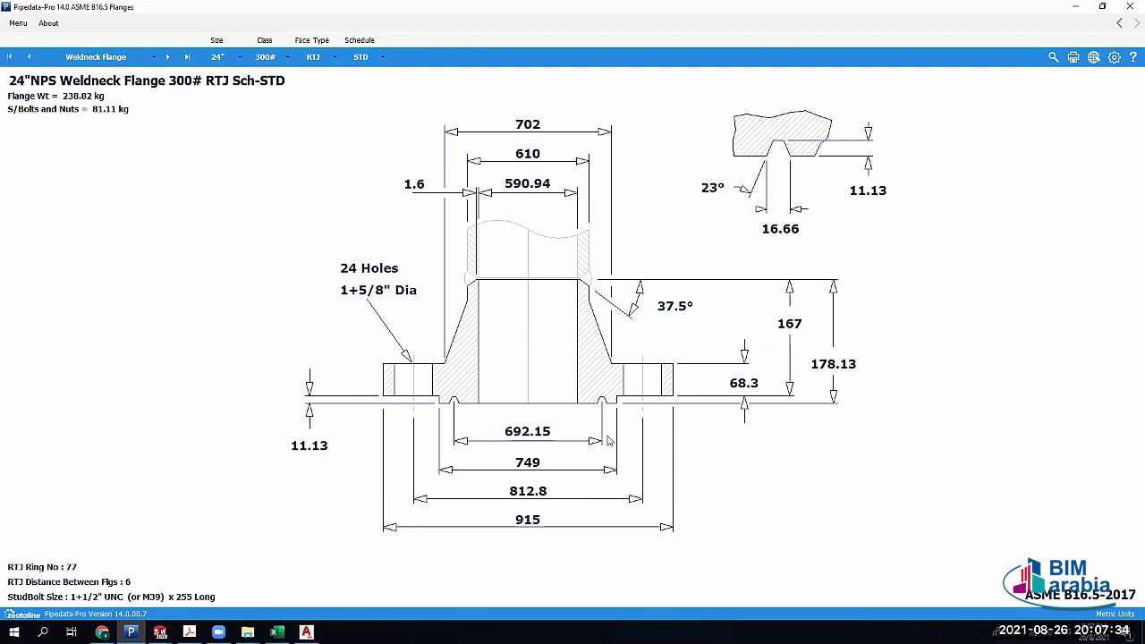
{"action": "left_click", "coordinate": [315, 61]}
{"action": "left_click", "coordinate": [320, 77]}
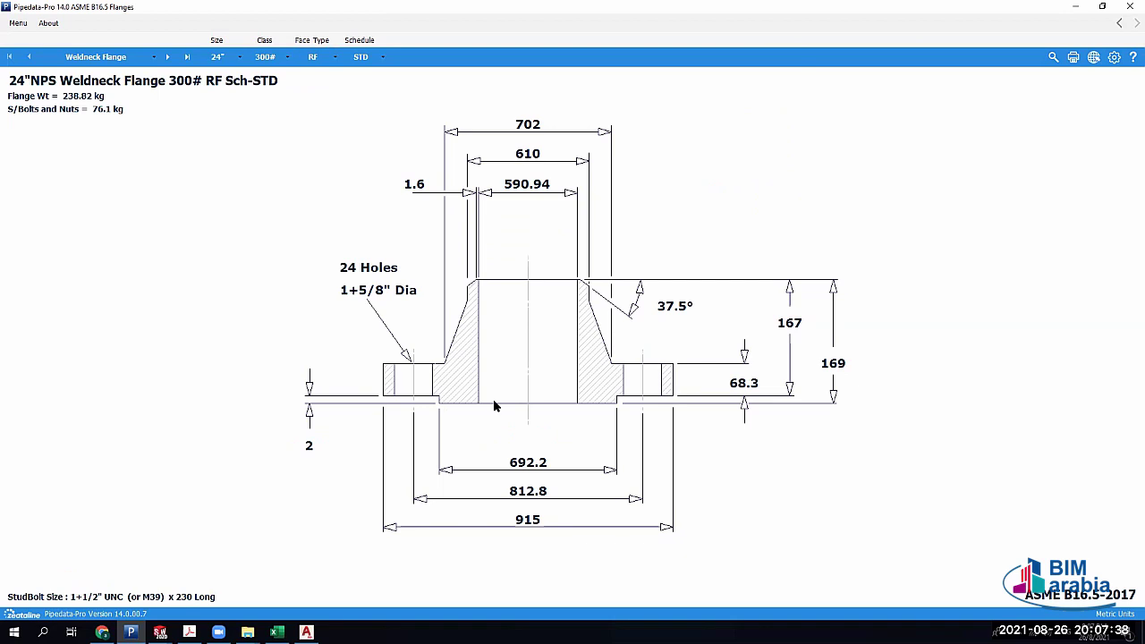
{"action": "left_click", "coordinate": [159, 632]}
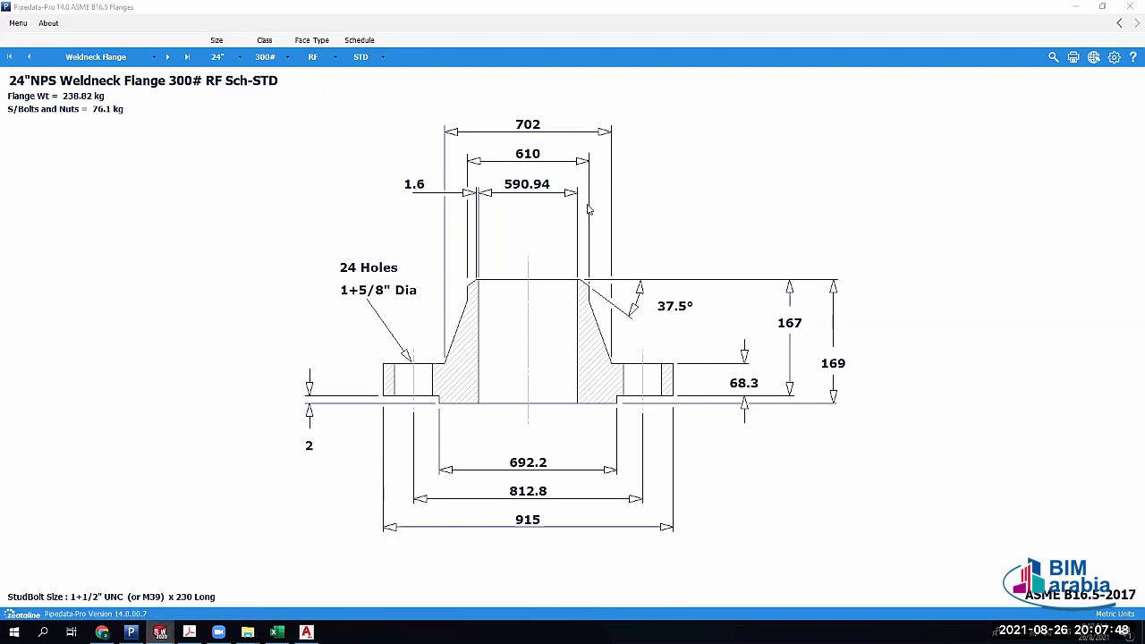
Switch to the FF welding neck flange part, select its flat bolt-hole face and view it isometrically
{"action": "key", "text": "alt+Tab"}
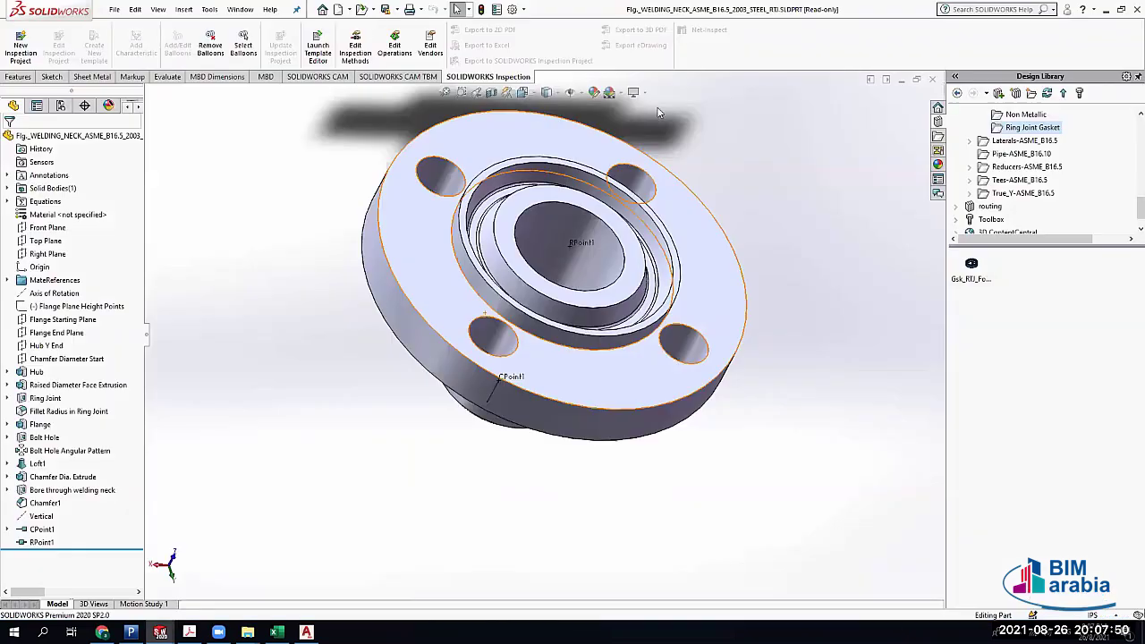
{"action": "left_click", "coordinate": [242, 10]}
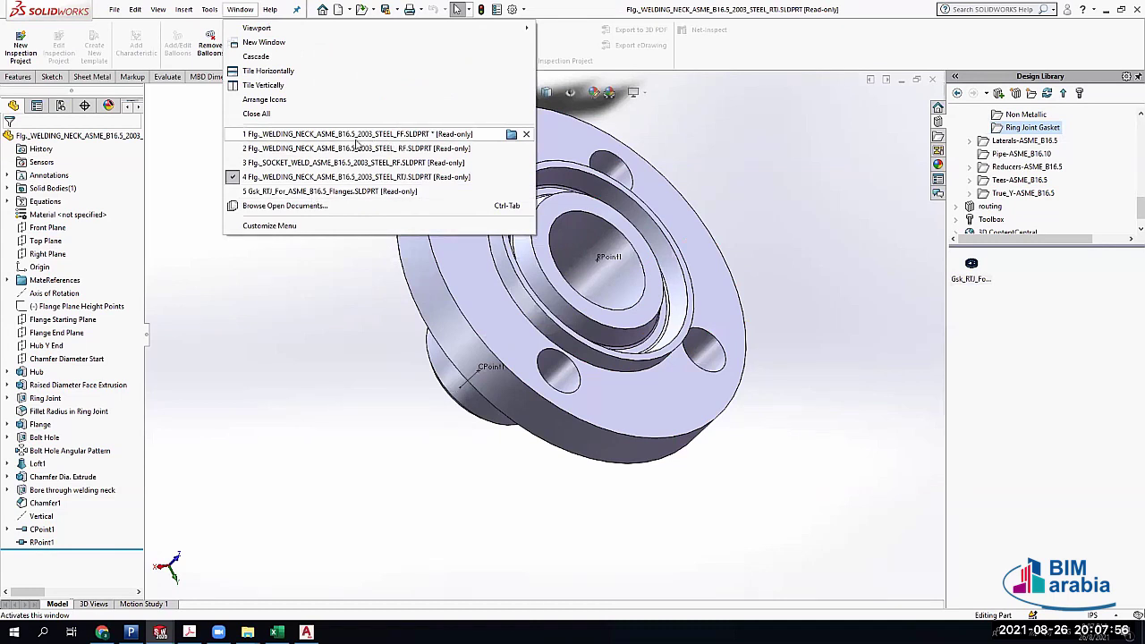
{"action": "left_click", "coordinate": [414, 136]}
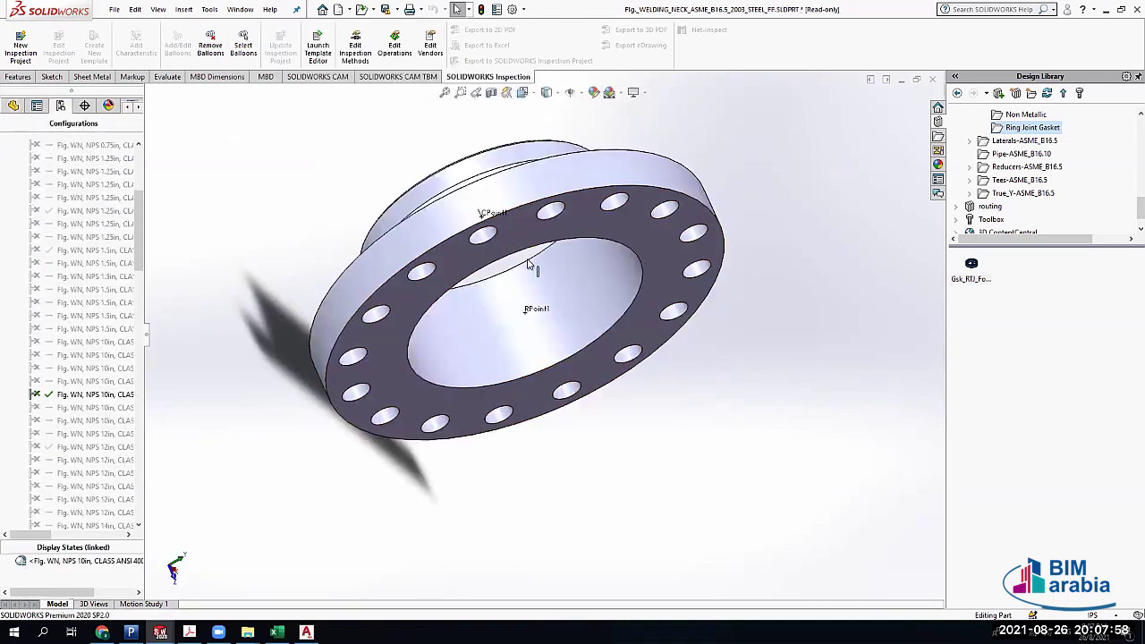
{"action": "middle_click_drag", "start_coordinate": [434, 189], "coordinate": [426, 166]}
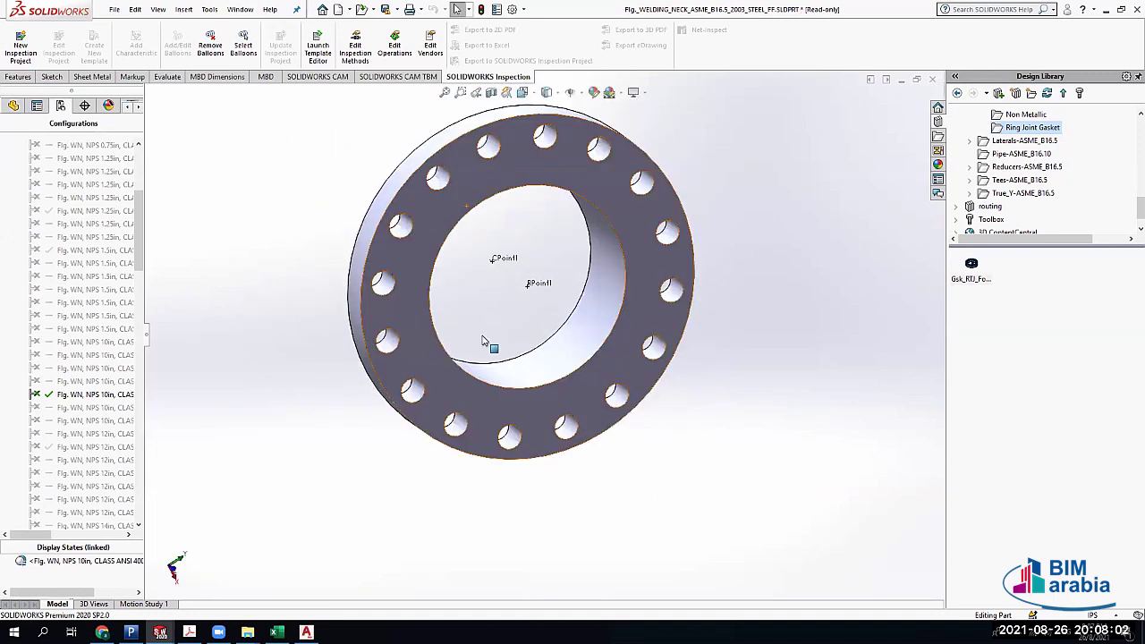
{"action": "scroll", "coordinate": [420, 378], "scroll_direction": "up", "scroll_amount": 3}
{"action": "left_click", "coordinate": [501, 354]}
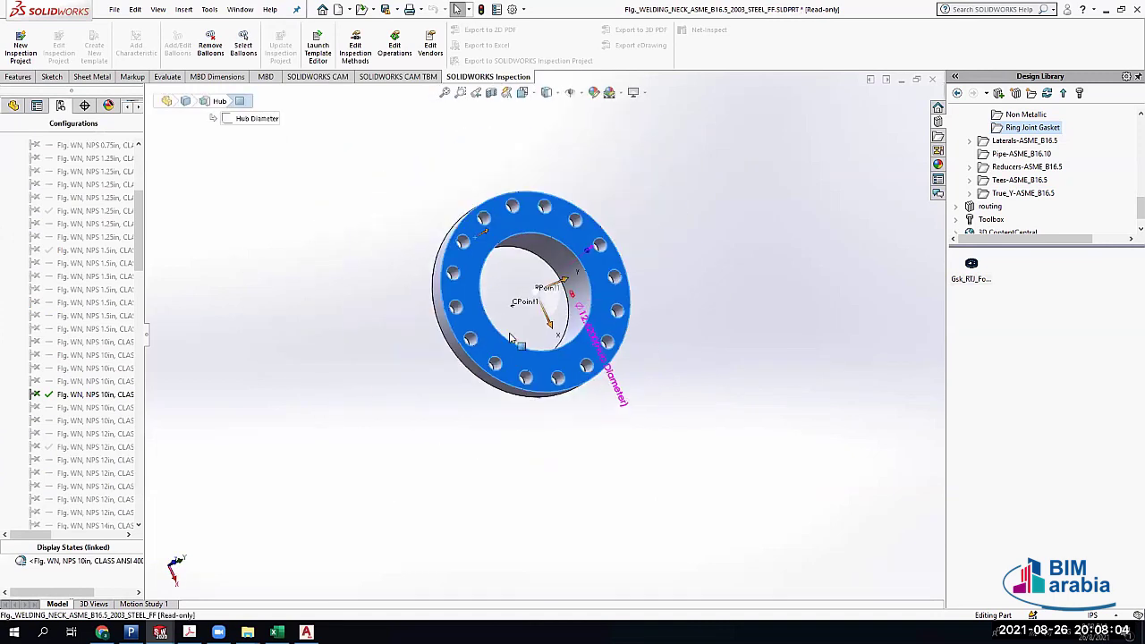
{"action": "key", "text": "ctrl+7"}
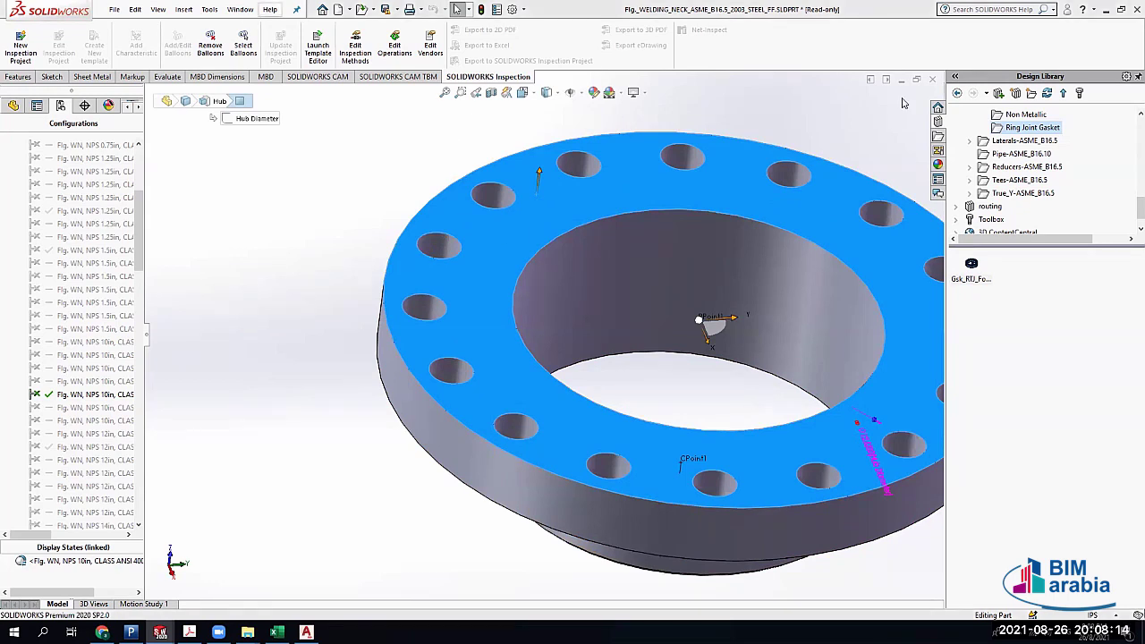
{"action": "left_click", "coordinate": [241, 9]}
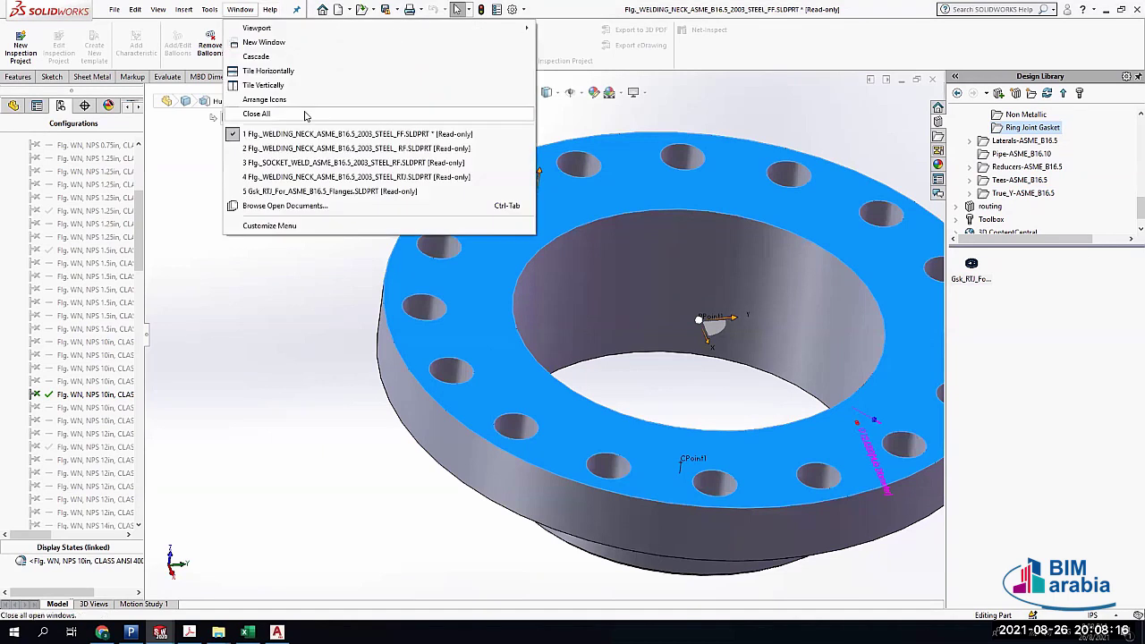
Switch to the RF weld neck flange part and select its Raised Face feature
{"action": "left_click", "coordinate": [415, 150]}
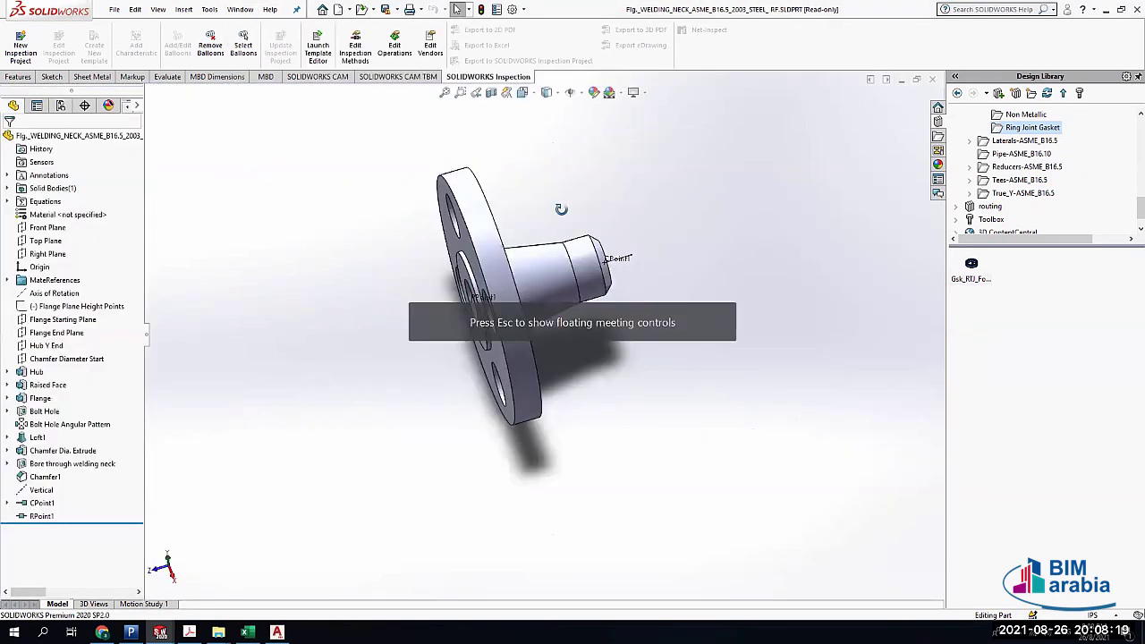
{"action": "middle_click_drag", "start_coordinate": [560, 208], "coordinate": [516, 207]}
{"action": "scroll", "coordinate": [516, 207], "scroll_direction": "down", "scroll_amount": 5}
{"action": "middle_click_drag", "start_coordinate": [483, 353], "coordinate": [455, 275]}
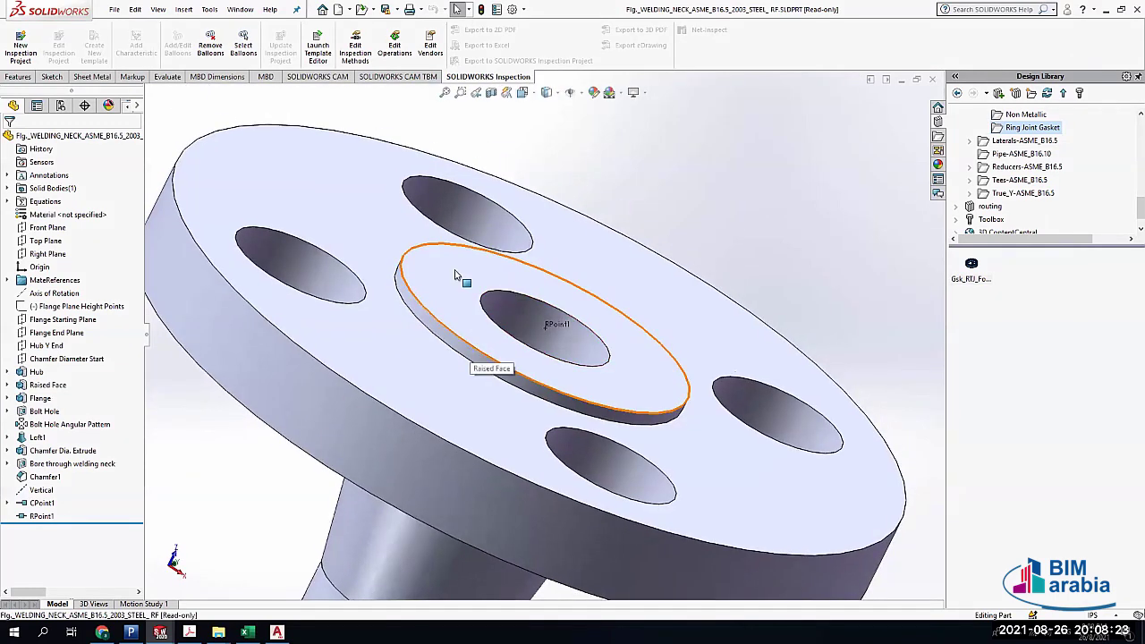
{"action": "left_click", "coordinate": [449, 316]}
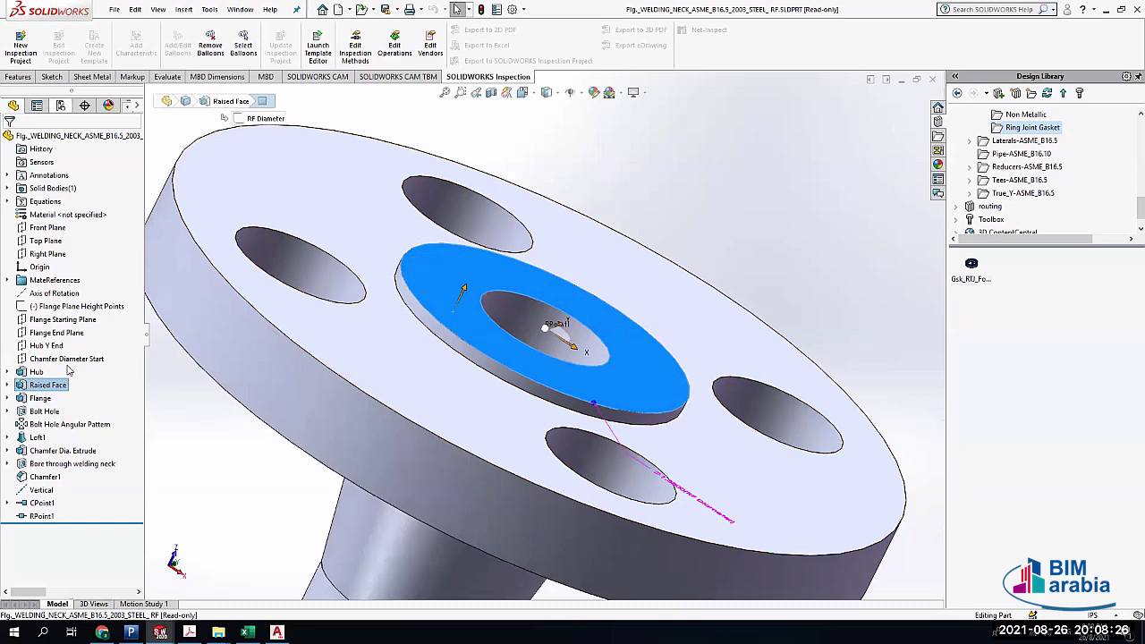
Activate the NPS 16in, Class 400 configuration and orbit the flange to view it
{"action": "left_click", "coordinate": [60, 105]}
{"action": "double_click", "coordinate": [94, 355]}
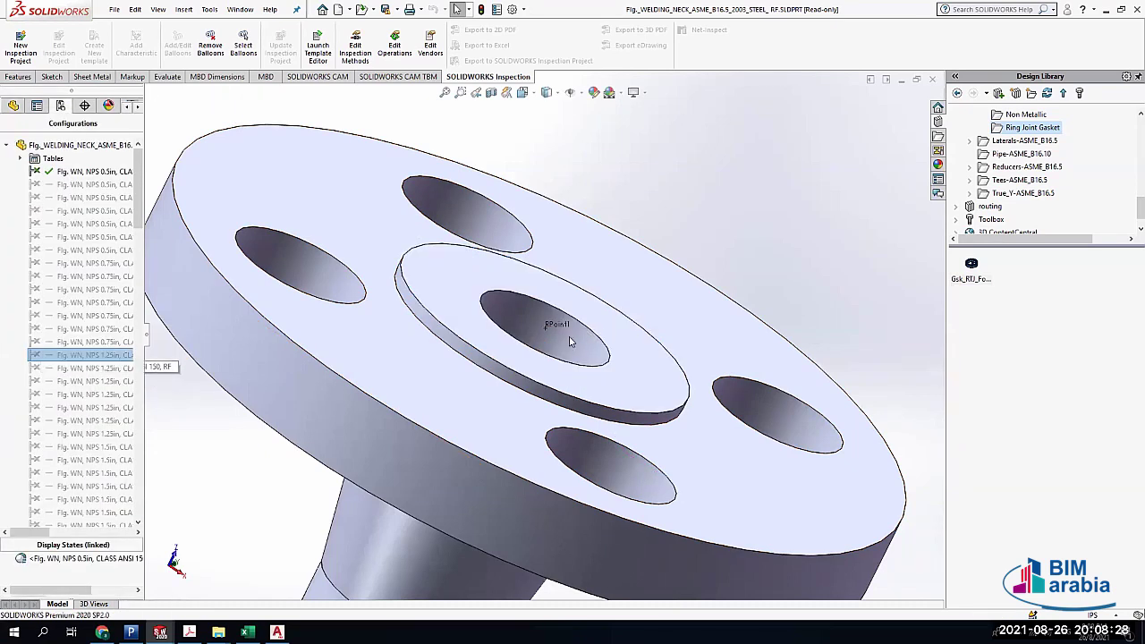
{"action": "scroll", "coordinate": [547, 340], "scroll_direction": "down", "scroll_amount": 5}
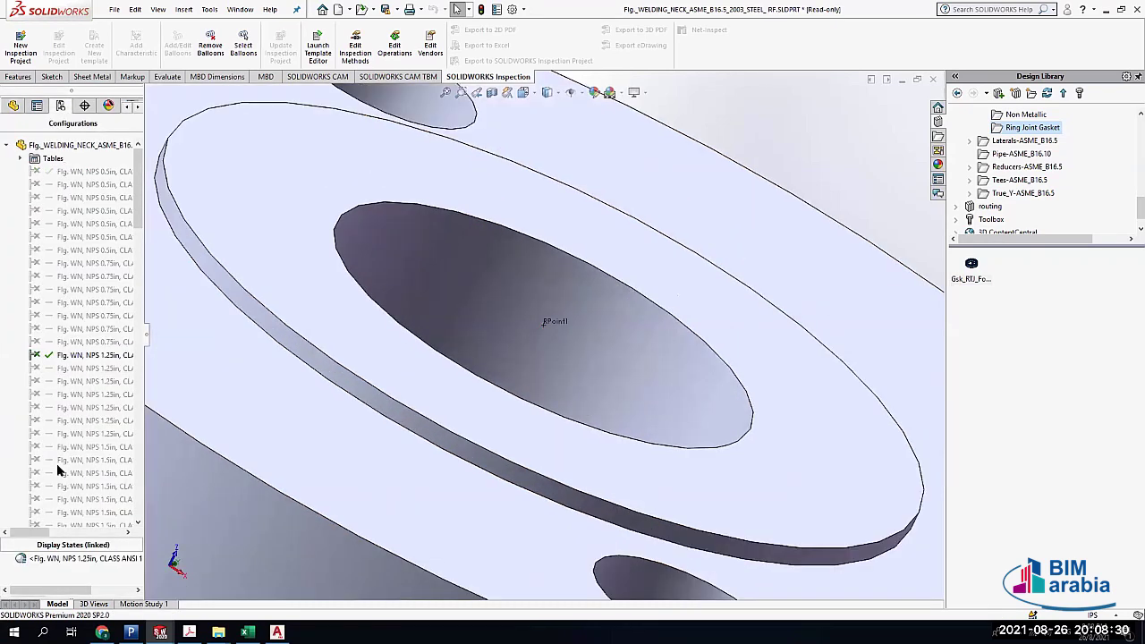
{"action": "key", "text": "f"}
{"action": "scroll", "coordinate": [62, 460], "scroll_direction": "down", "scroll_amount": 10}
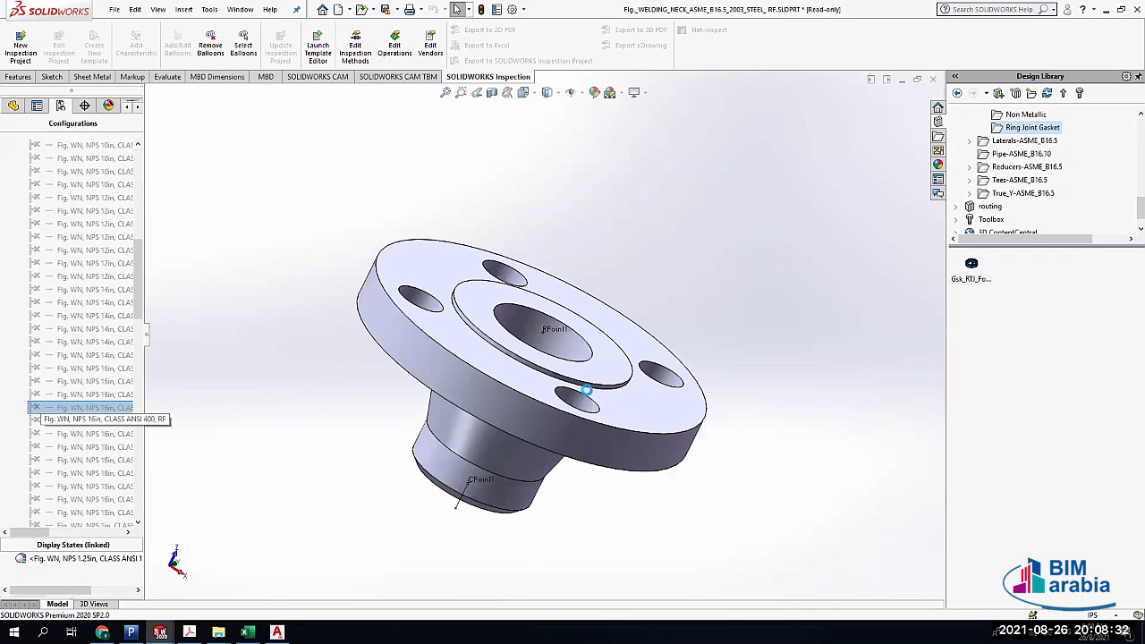
{"action": "scroll", "coordinate": [585, 390], "scroll_direction": "up", "scroll_amount": 6}
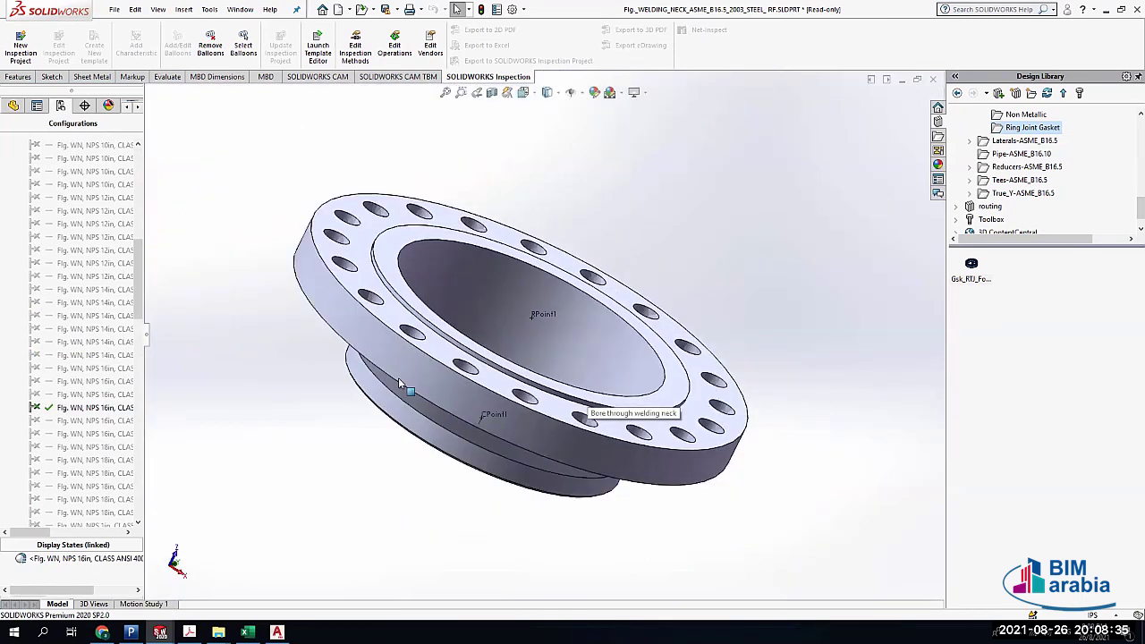
{"action": "middle_click_drag", "start_coordinate": [399, 383], "coordinate": [447, 345]}
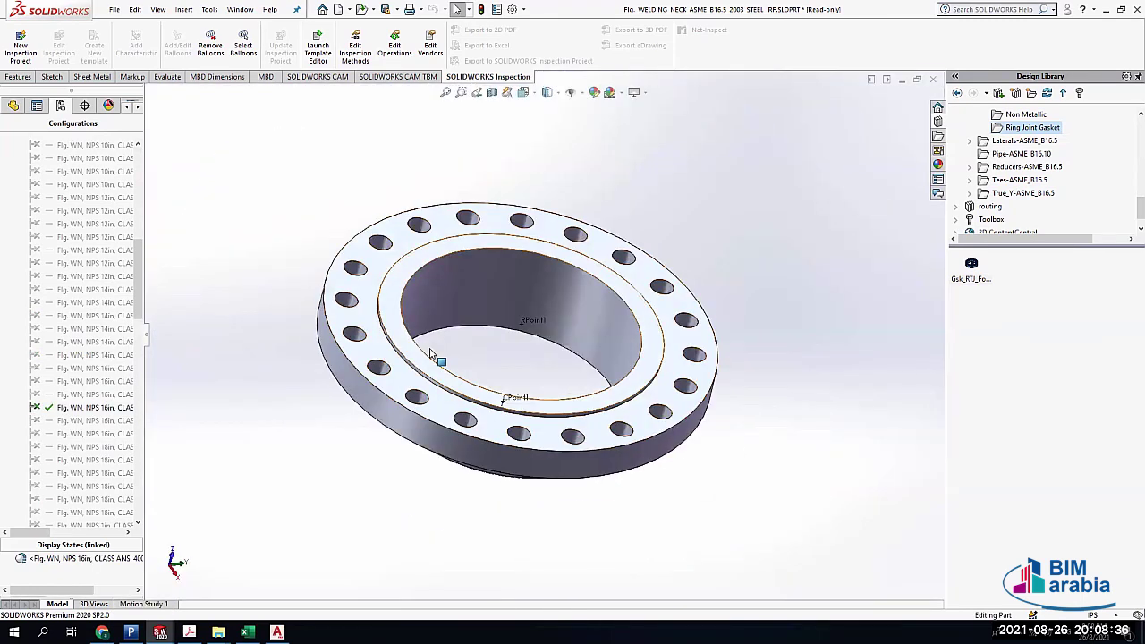
{"action": "scroll", "coordinate": [438, 350], "scroll_direction": "down", "scroll_amount": 2}
{"action": "scroll", "coordinate": [431, 354], "scroll_direction": "down", "scroll_amount": 2}
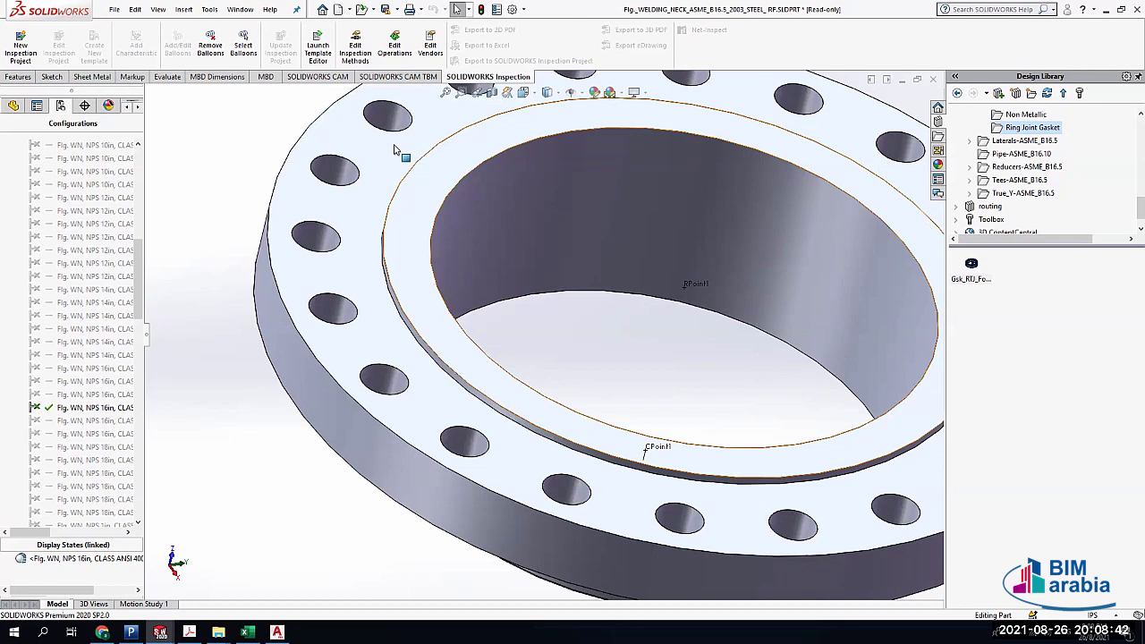
{"action": "left_click", "coordinate": [240, 9]}
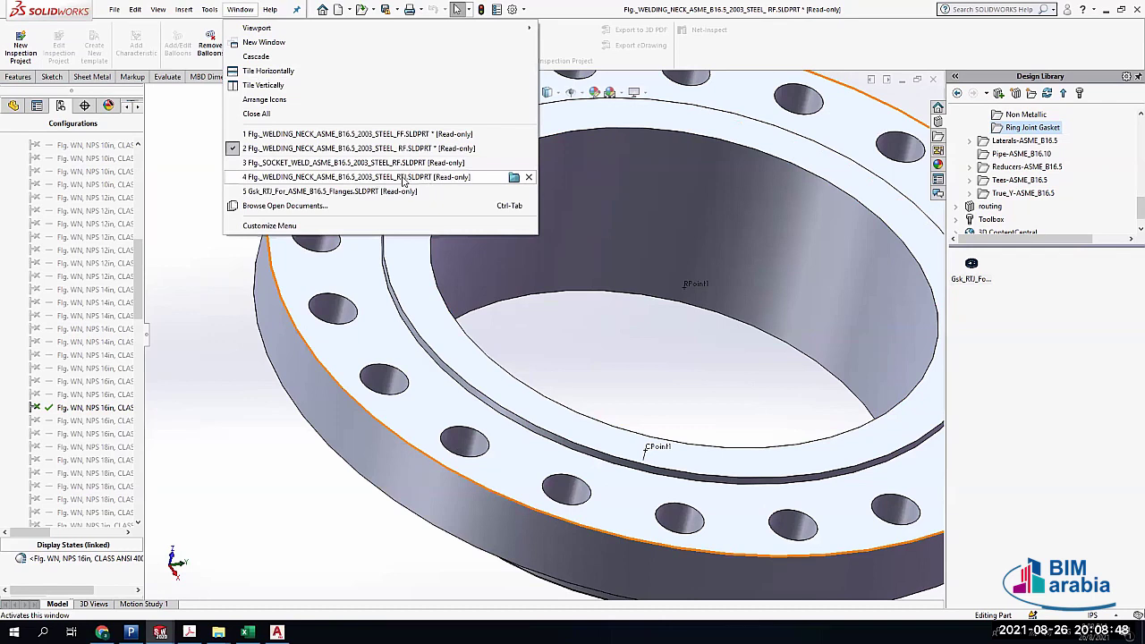
Switch to the ring-joint weld neck flange part and orbit to view its face
{"action": "left_click", "coordinate": [402, 177]}
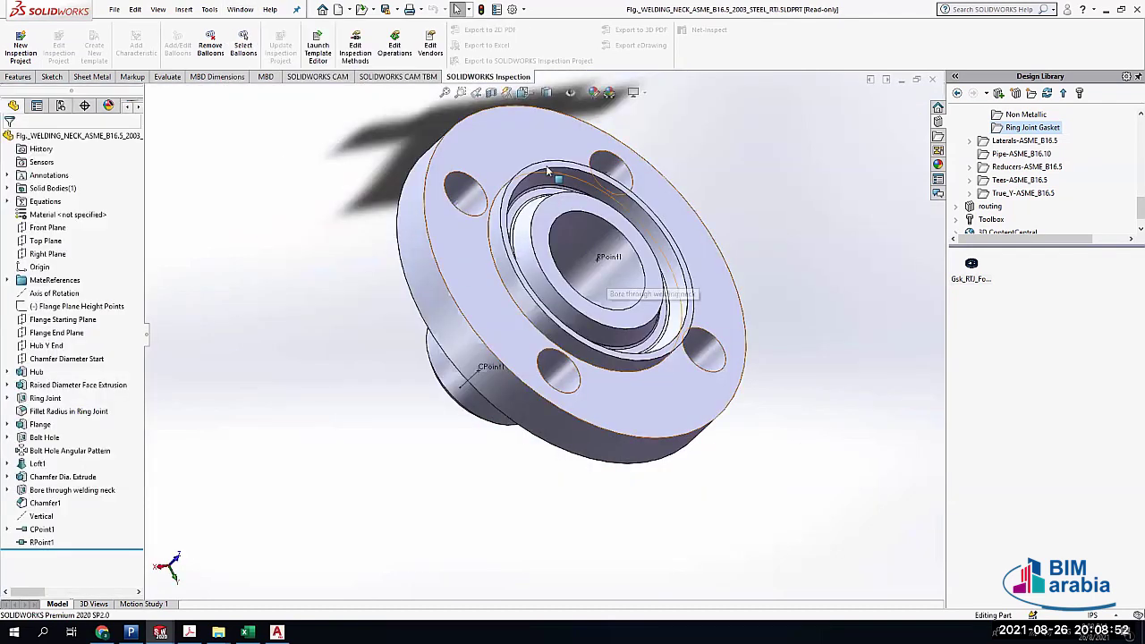
{"action": "middle_click_drag", "start_coordinate": [548, 170], "coordinate": [474, 222]}
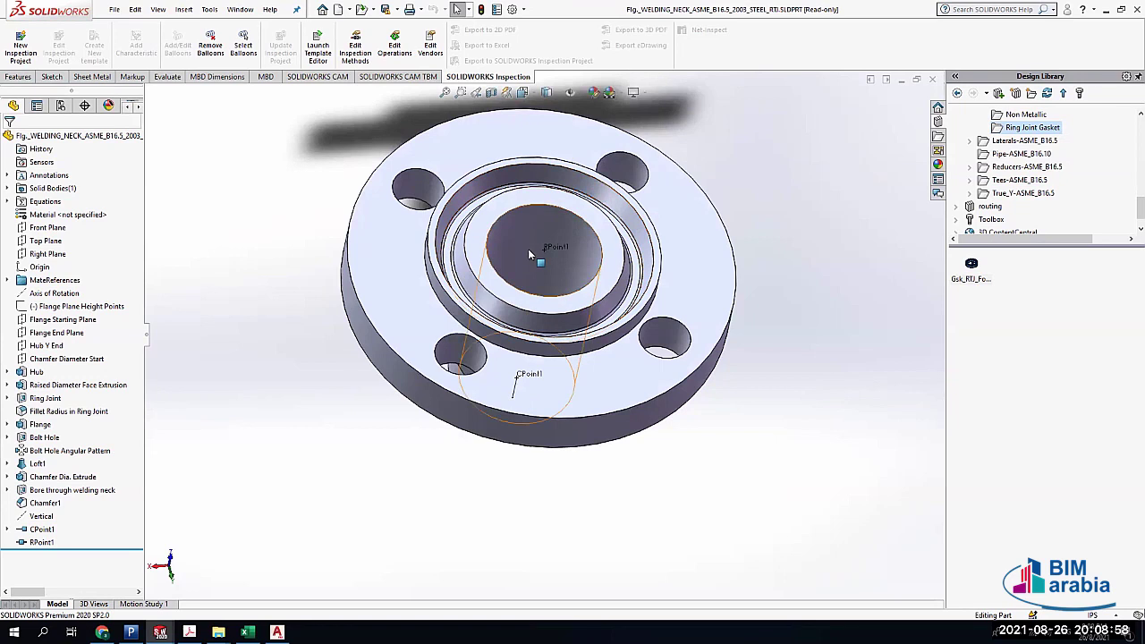
{"action": "scroll", "coordinate": [558, 175], "scroll_direction": "up", "scroll_amount": 3}
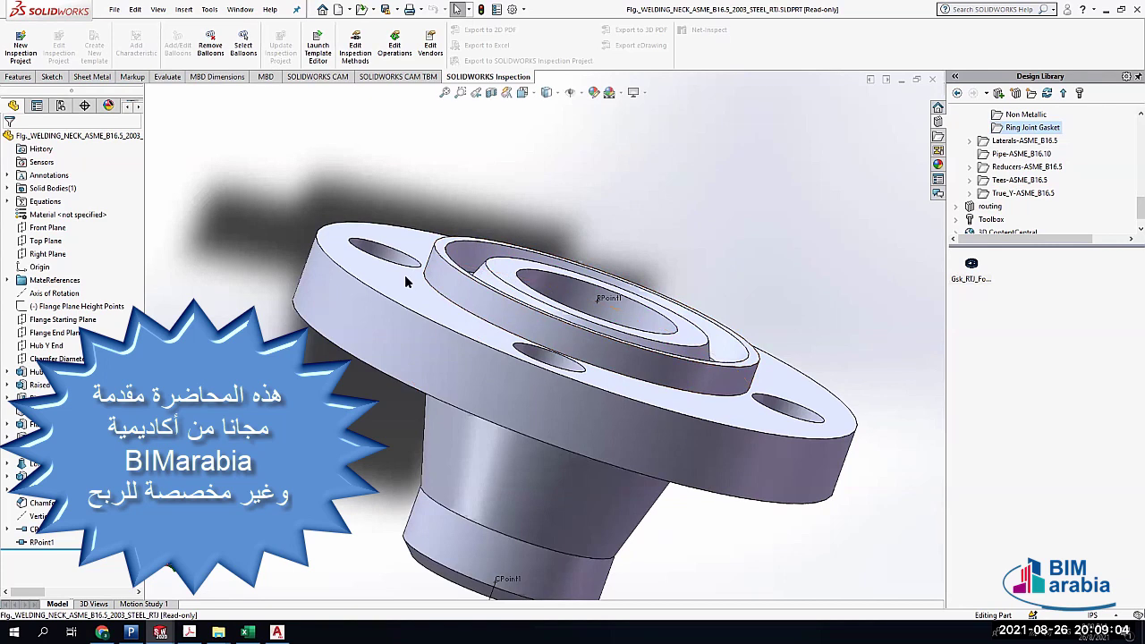
Open the Gsk_RTJ ring gasket part and orbit it to show its bore
{"action": "left_click", "coordinate": [240, 9]}
{"action": "left_click", "coordinate": [295, 181]}
{"action": "middle_click_drag", "start_coordinate": [507, 263], "coordinate": [560, 379]}
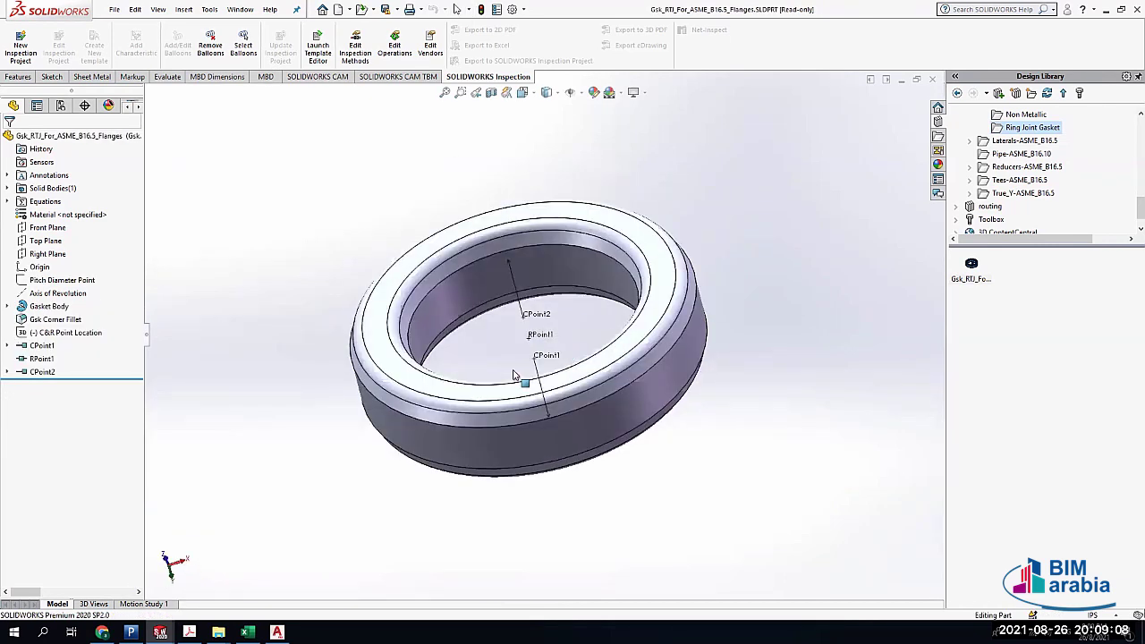
{"action": "scroll", "coordinate": [482, 386], "scroll_direction": "up", "scroll_amount": 3}
{"action": "middle_click_drag", "start_coordinate": [482, 386], "coordinate": [293, 492]}
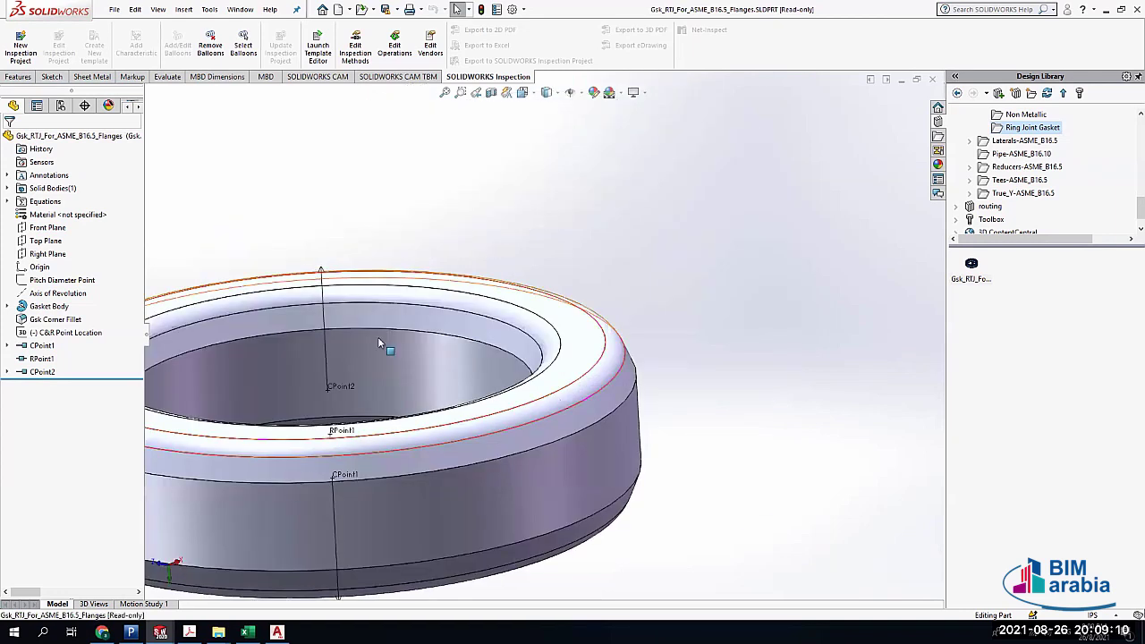
{"action": "scroll", "coordinate": [378, 336], "scroll_direction": "down", "scroll_amount": 3}
Return to the RTJ flange, show its ring-joint groove and activate the NPS 1.5in configuration
{"action": "left_click", "coordinate": [239, 9]}
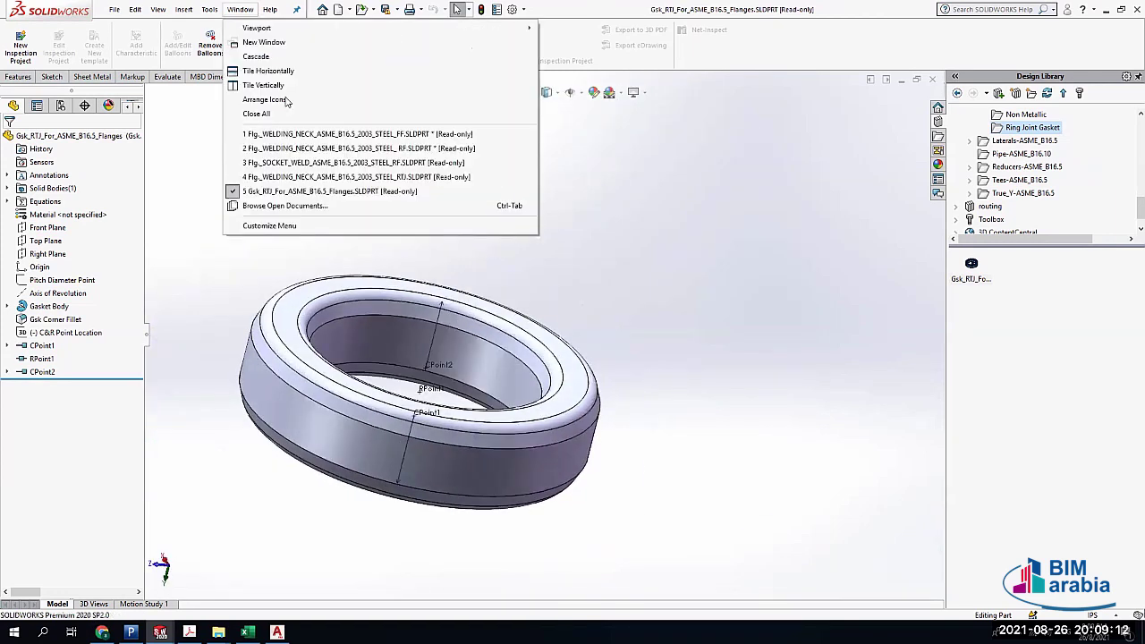
{"action": "left_click", "coordinate": [518, 277]}
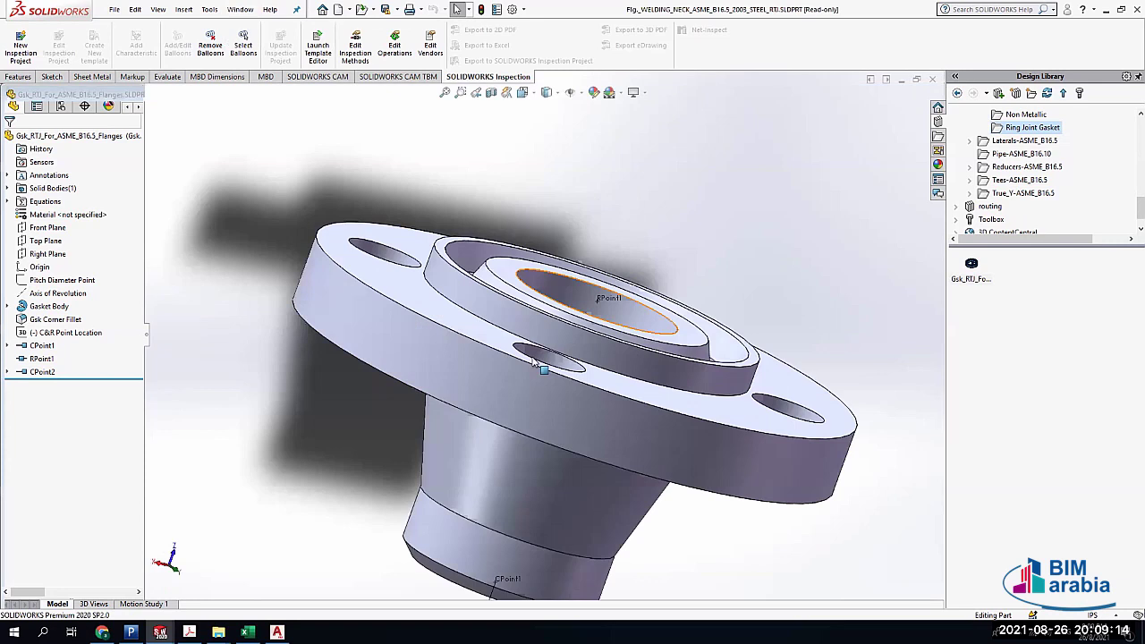
{"action": "middle_click_drag", "start_coordinate": [630, 297], "coordinate": [559, 224]}
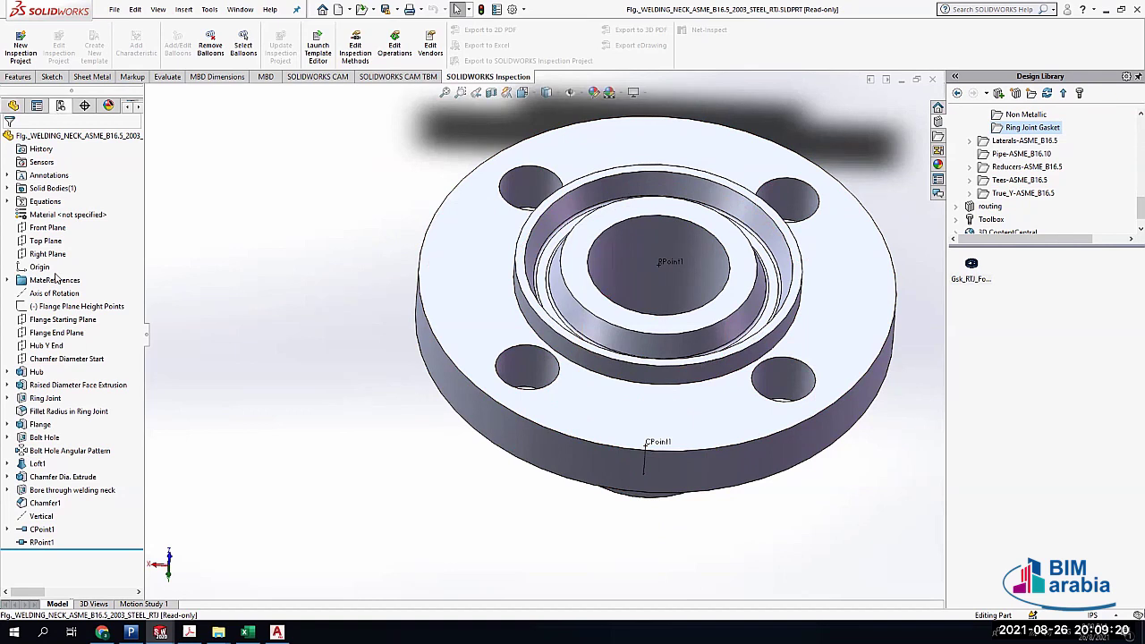
{"action": "left_click", "coordinate": [60, 105]}
{"action": "double_click", "coordinate": [76, 420]}
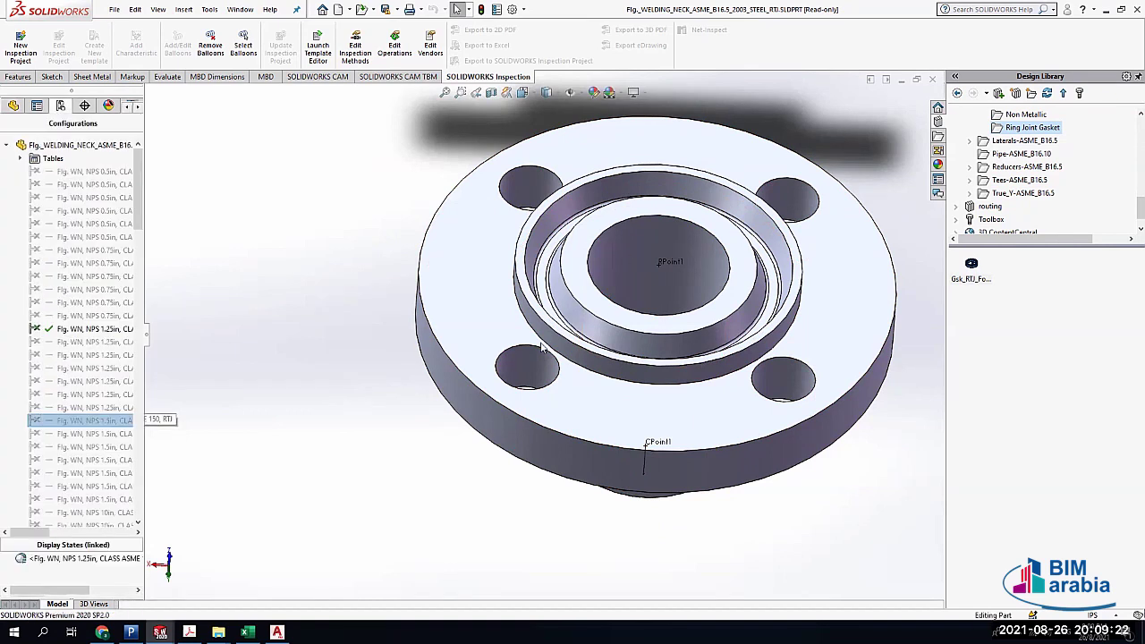
{"action": "middle_click_drag", "start_coordinate": [600, 375], "coordinate": [594, 362]}
{"action": "scroll", "coordinate": [555, 380], "scroll_direction": "down", "scroll_amount": 3}
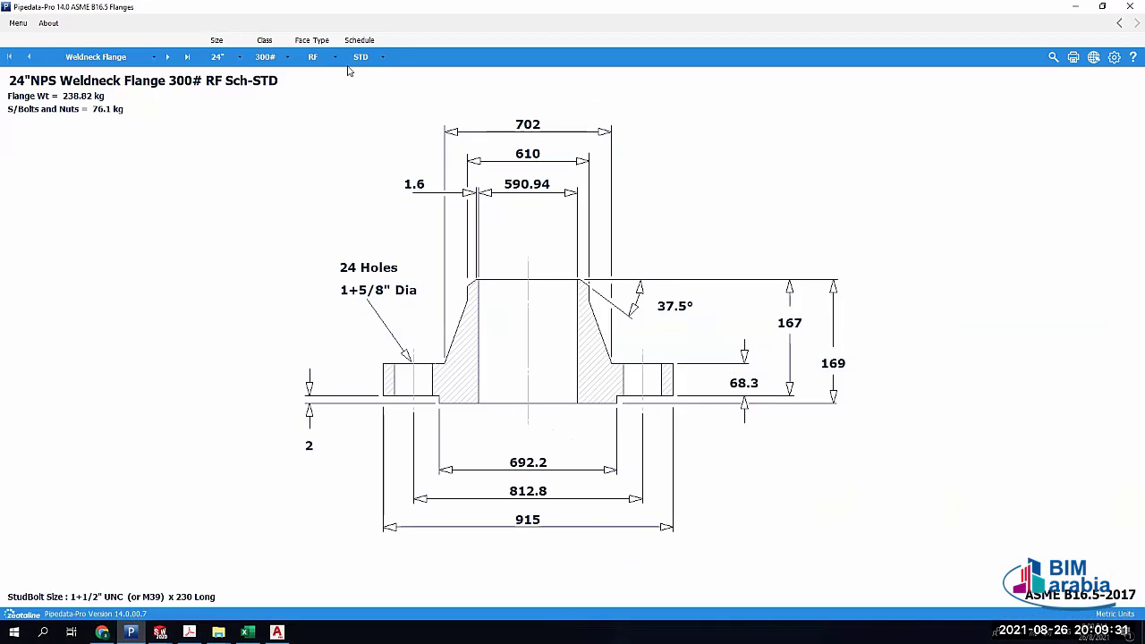
Review the face type and class options, keeping RF, 300# and schedule STD
{"action": "left_click", "coordinate": [327, 59]}
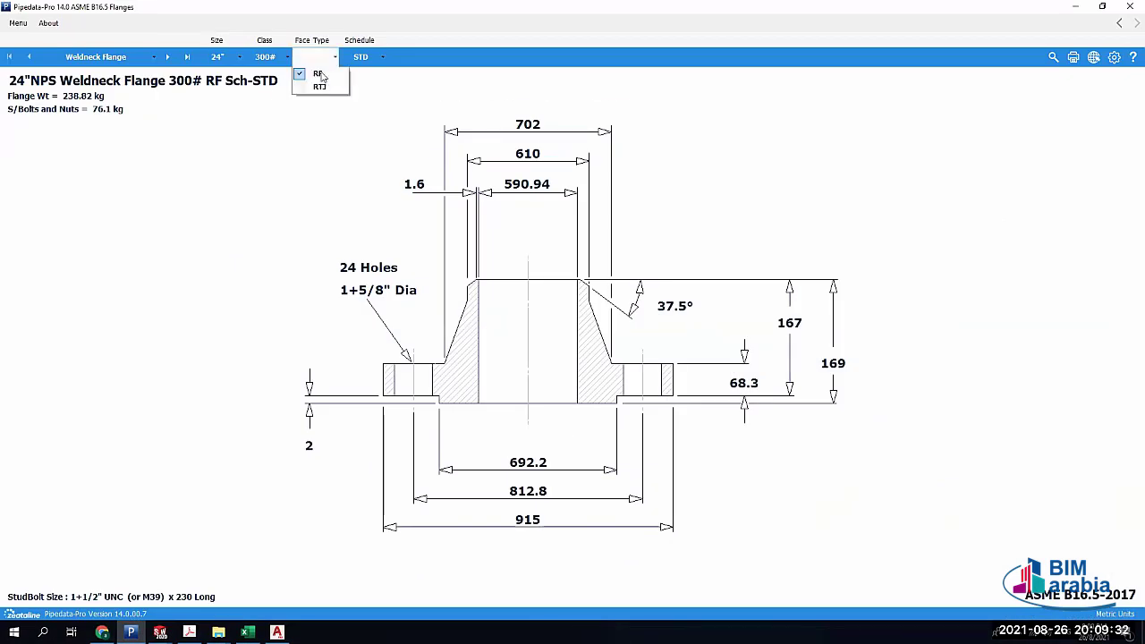
{"action": "left_click", "coordinate": [326, 58]}
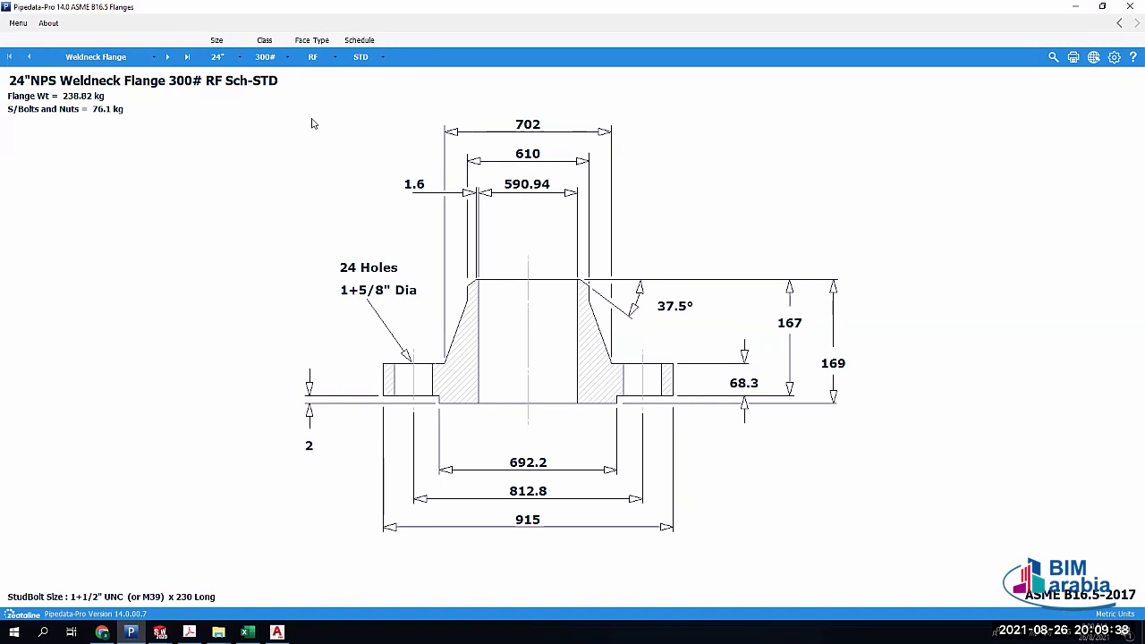
{"action": "left_click", "coordinate": [314, 58]}
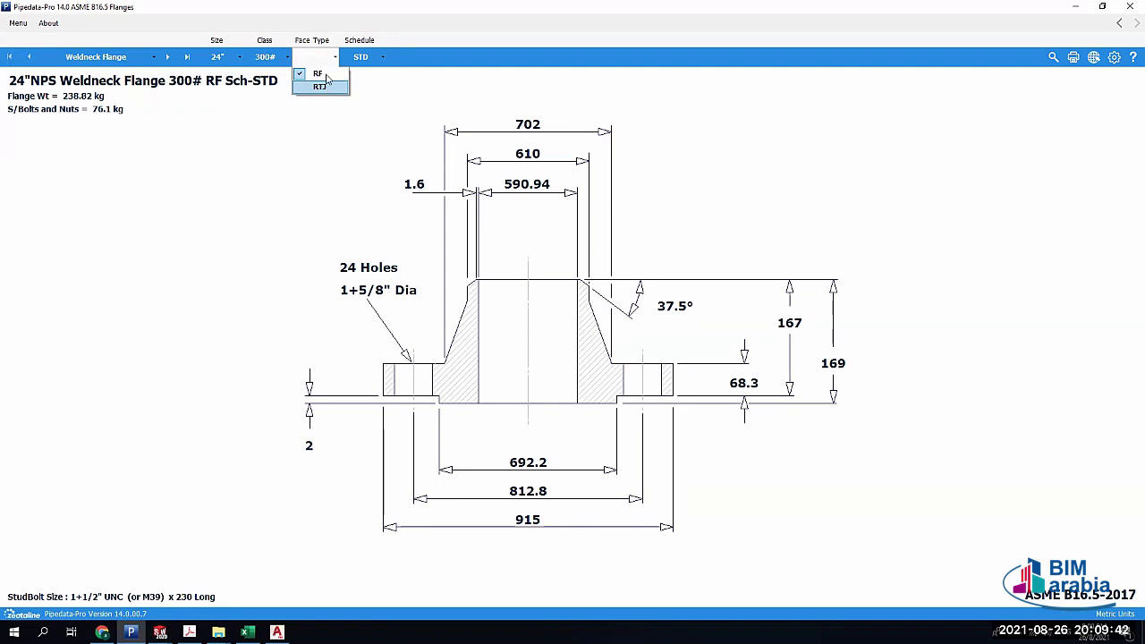
{"action": "left_click", "coordinate": [324, 75]}
{"action": "left_click", "coordinate": [268, 57]}
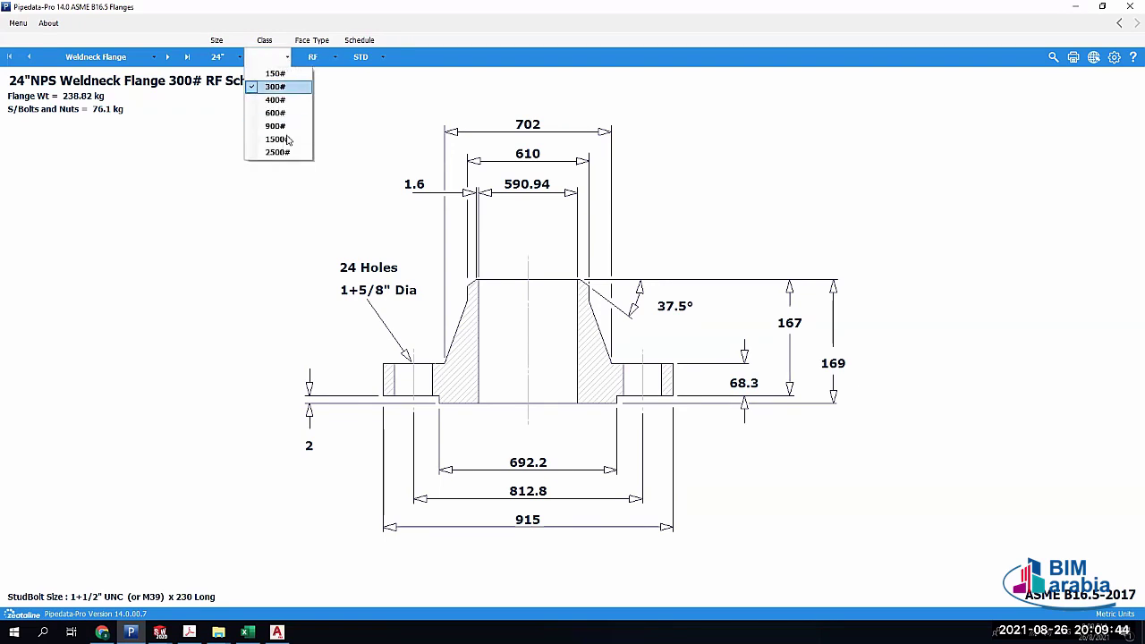
{"action": "left_click", "coordinate": [360, 63]}
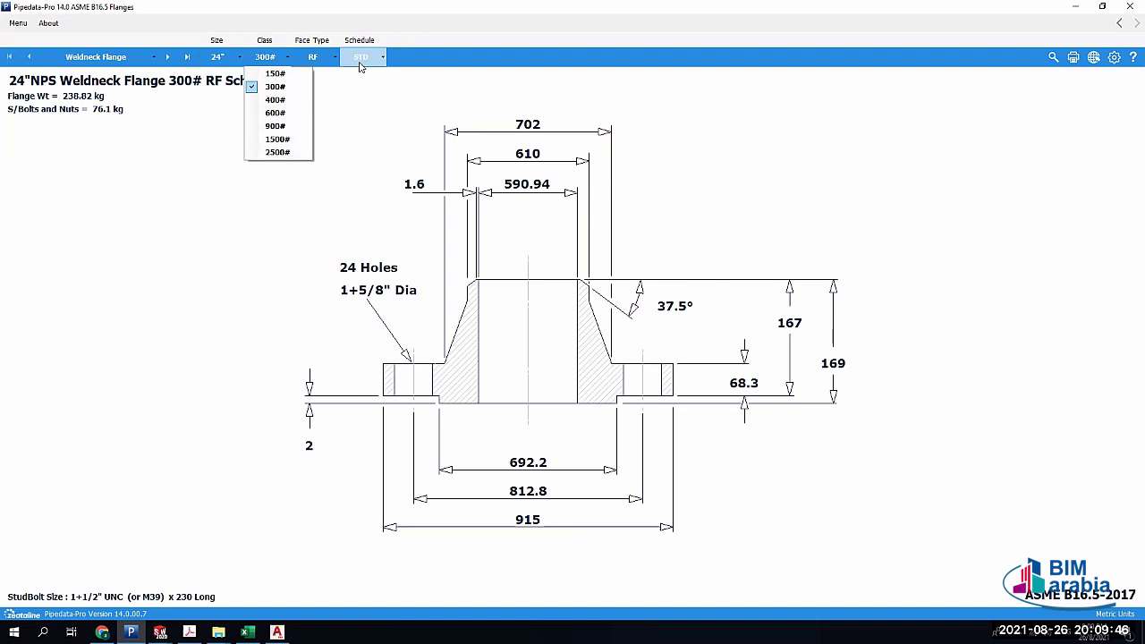
{"action": "left_click", "coordinate": [363, 68]}
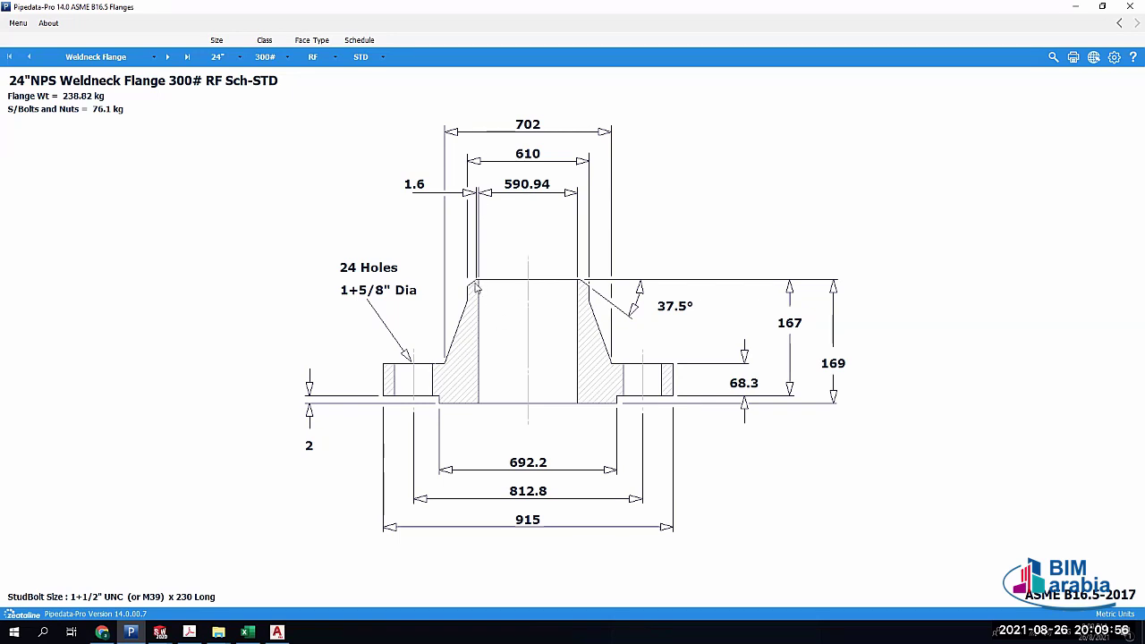
Change the pipe schedule to 40, then to 100, so the bore reads 532.22
{"action": "left_click", "coordinate": [363, 58]}
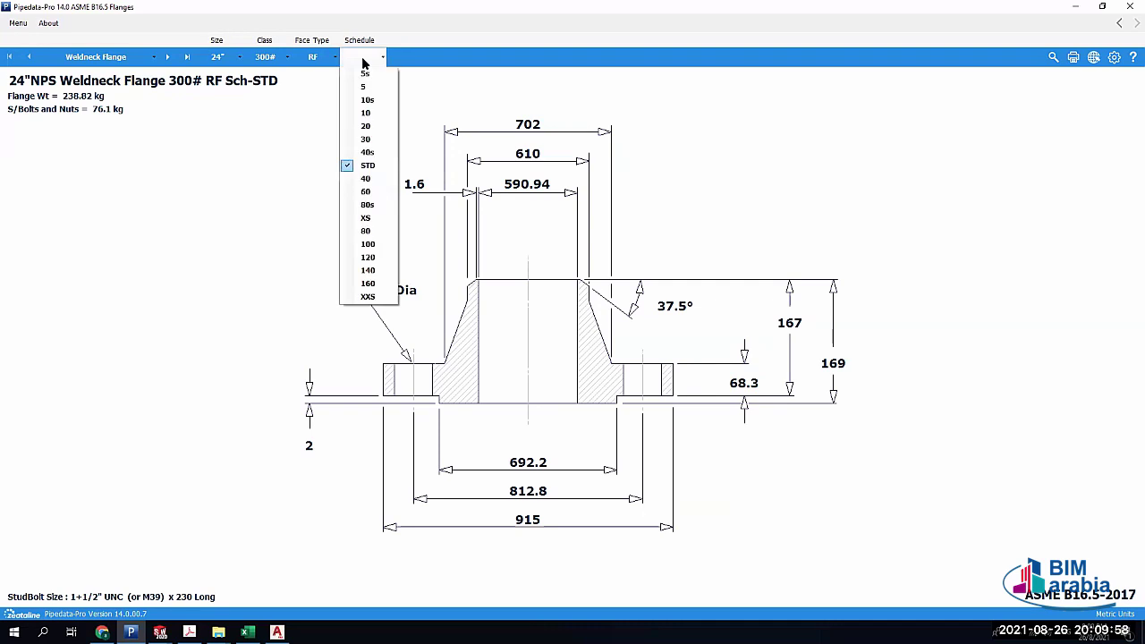
{"action": "left_click", "coordinate": [366, 179]}
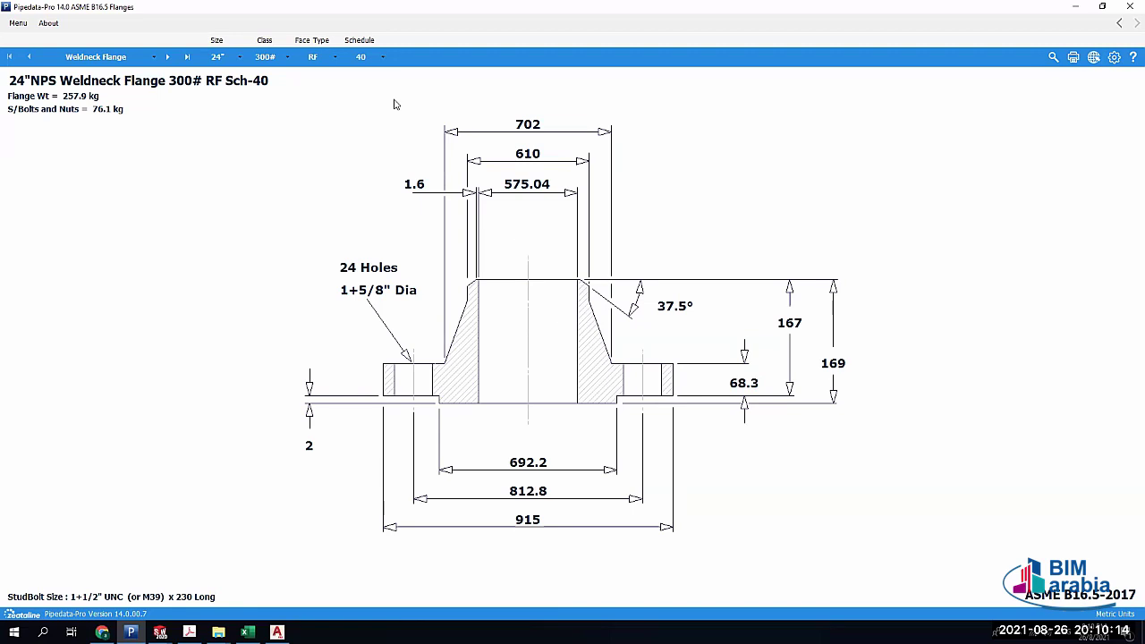
{"action": "left_click", "coordinate": [361, 59]}
{"action": "left_click", "coordinate": [374, 195]}
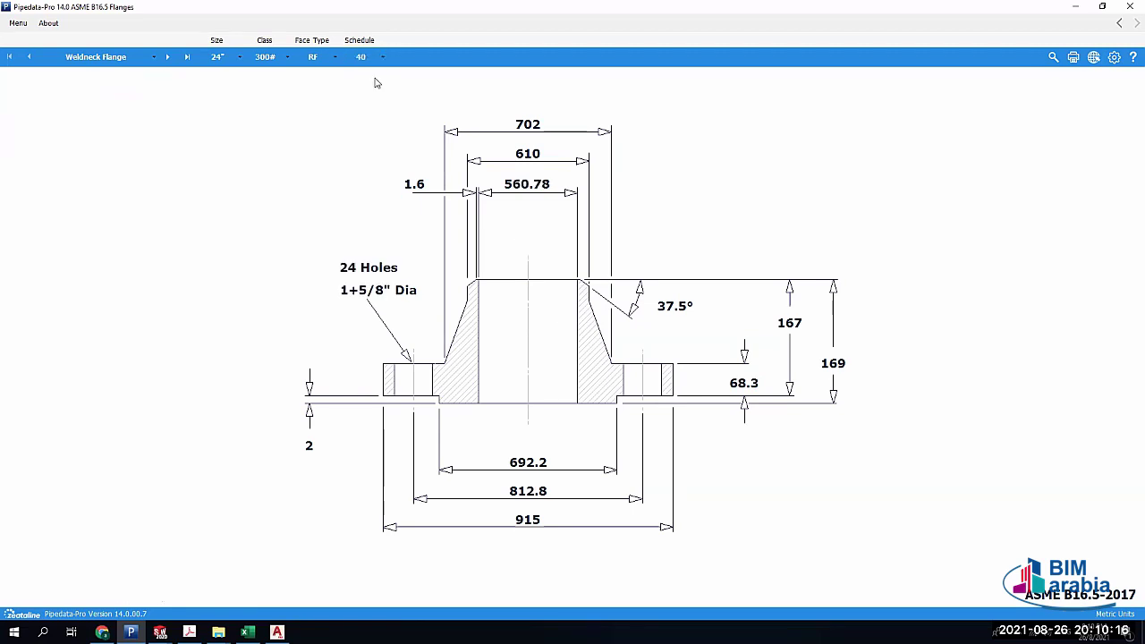
{"action": "left_click", "coordinate": [365, 58]}
{"action": "left_click", "coordinate": [365, 245]}
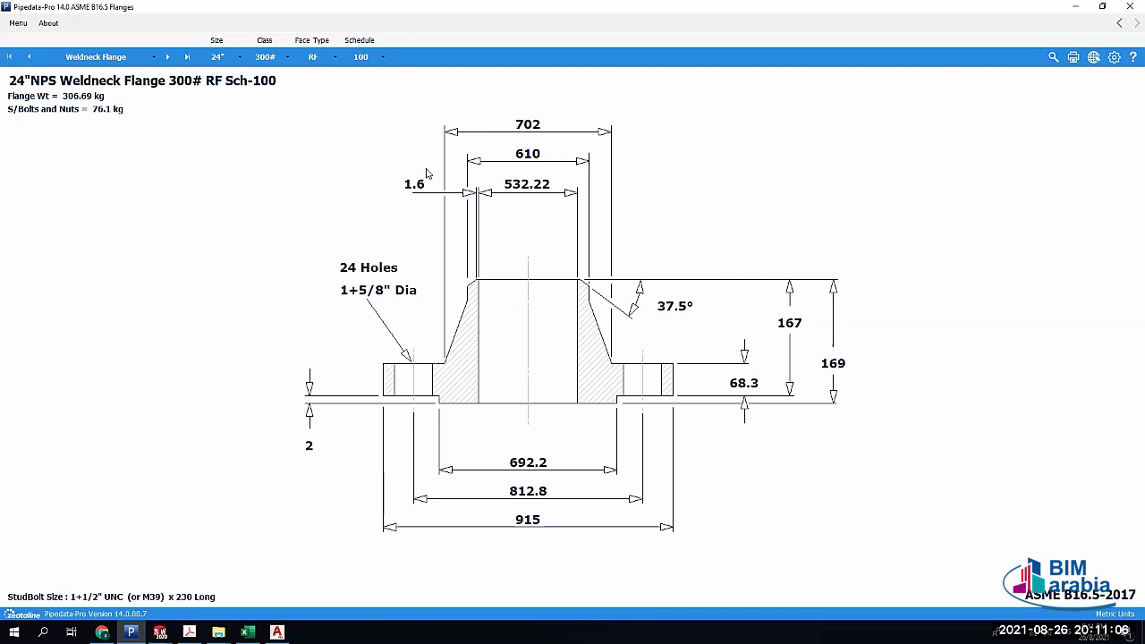
Review the schedule, face and class lists, keeping Sch-100, RF and 300#, then bring up the B16.5 PDF
{"action": "left_click", "coordinate": [368, 59]}
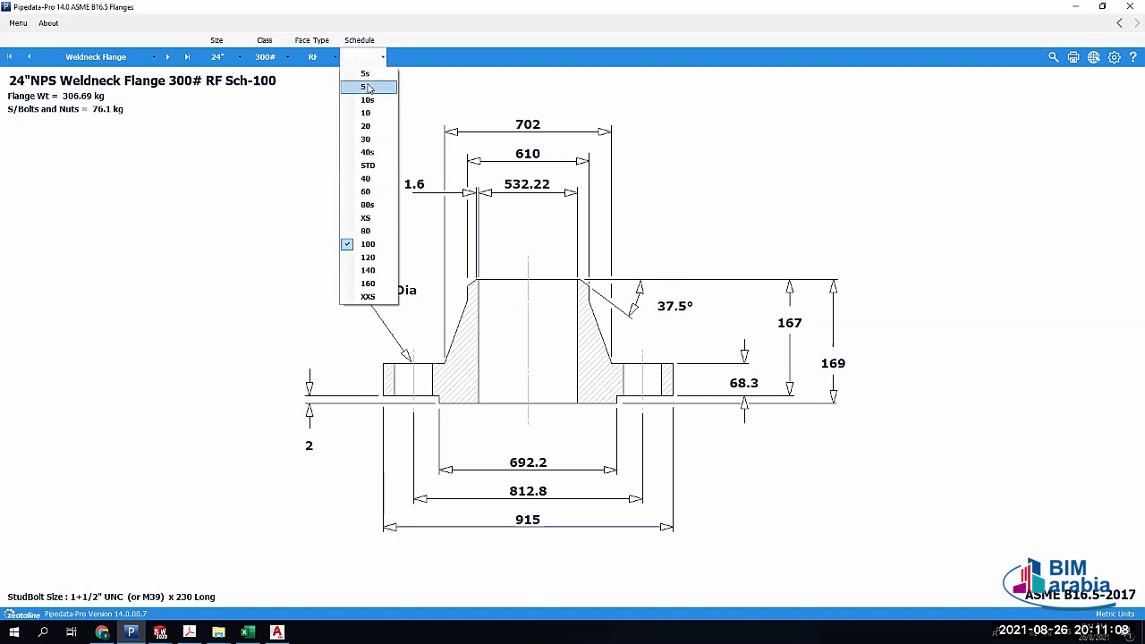
{"action": "left_click", "coordinate": [301, 168]}
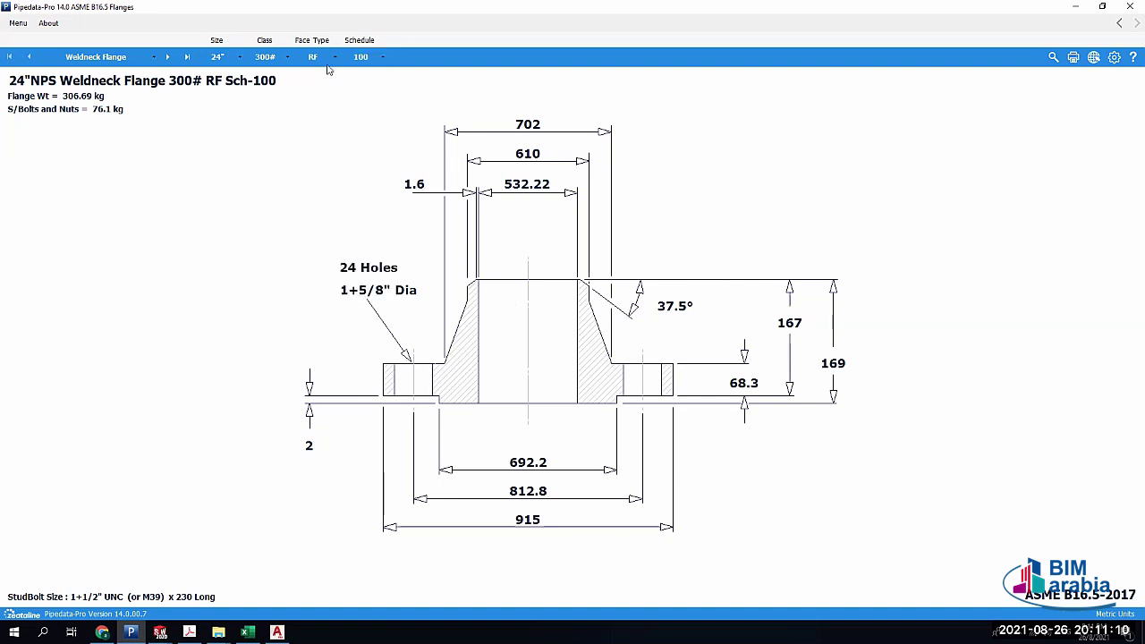
{"action": "left_click", "coordinate": [315, 57]}
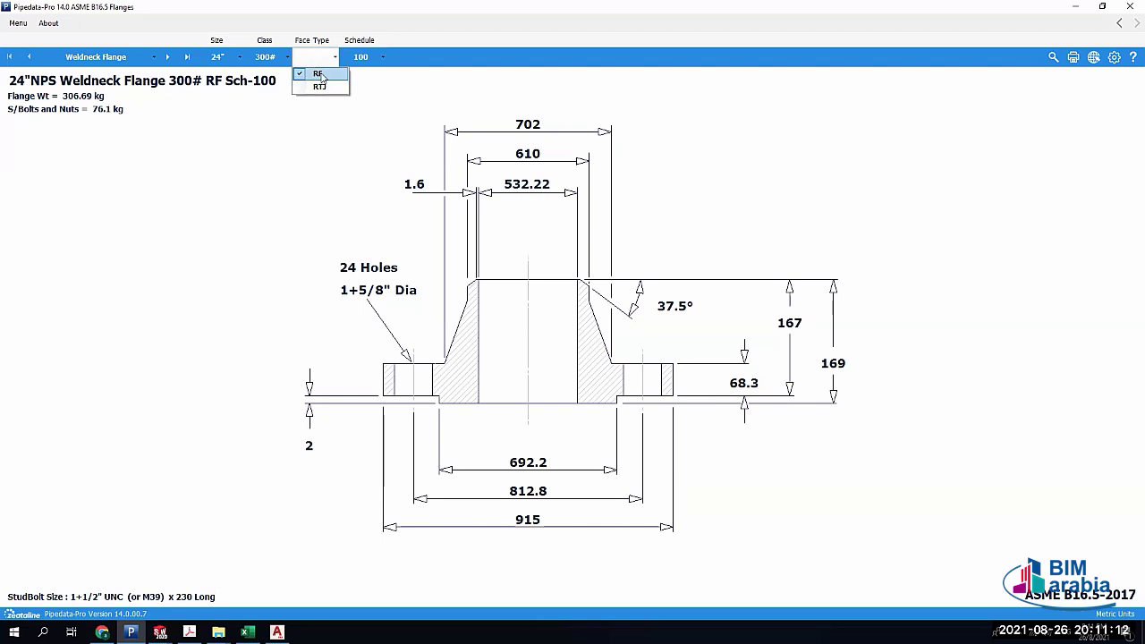
{"action": "left_click", "coordinate": [282, 129]}
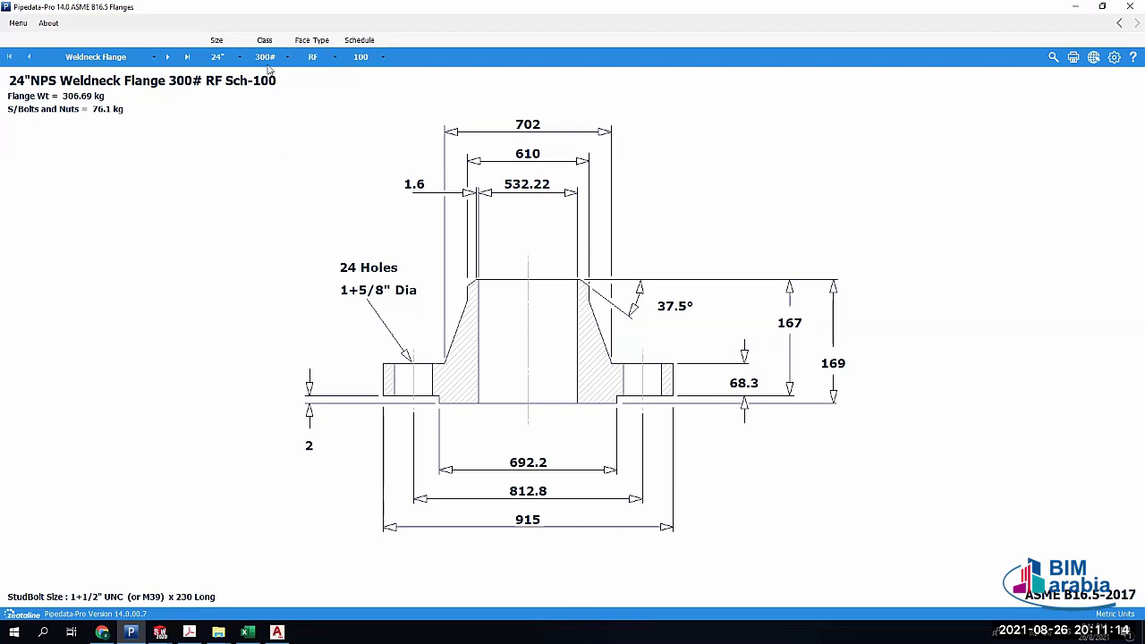
{"action": "left_click", "coordinate": [267, 63]}
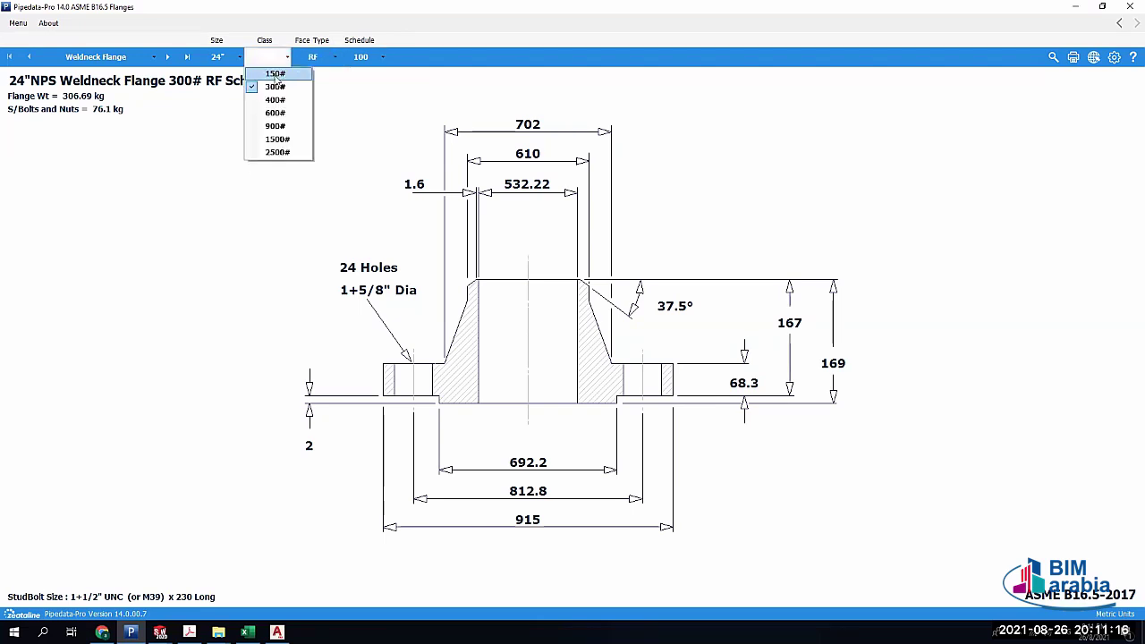
{"action": "left_click", "coordinate": [287, 184]}
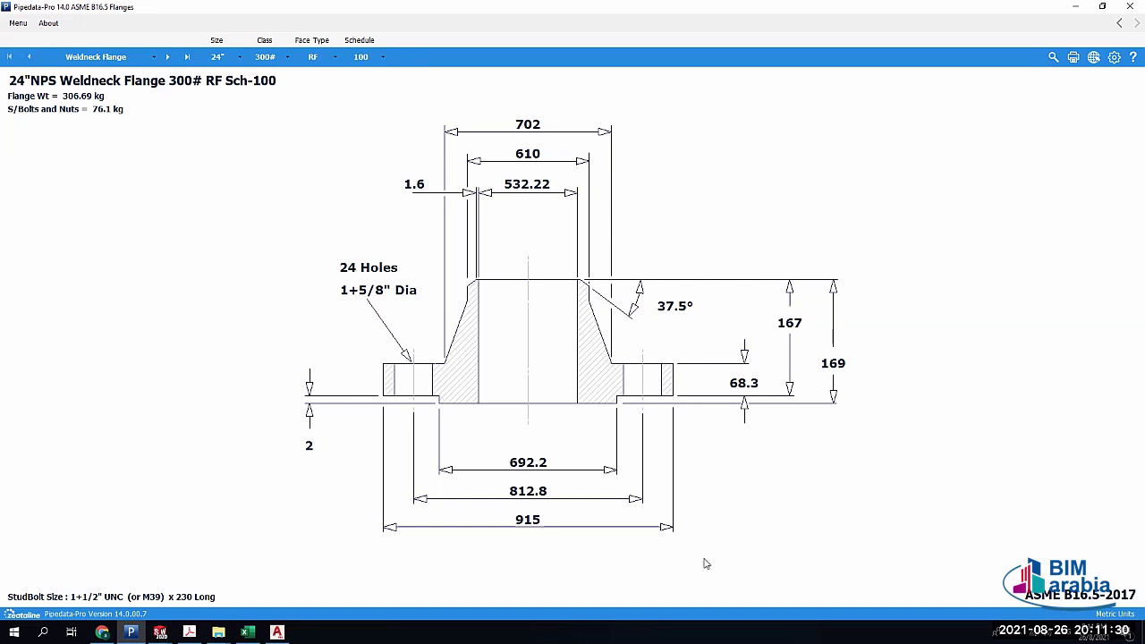
{"action": "left_click", "coordinate": [202, 630]}
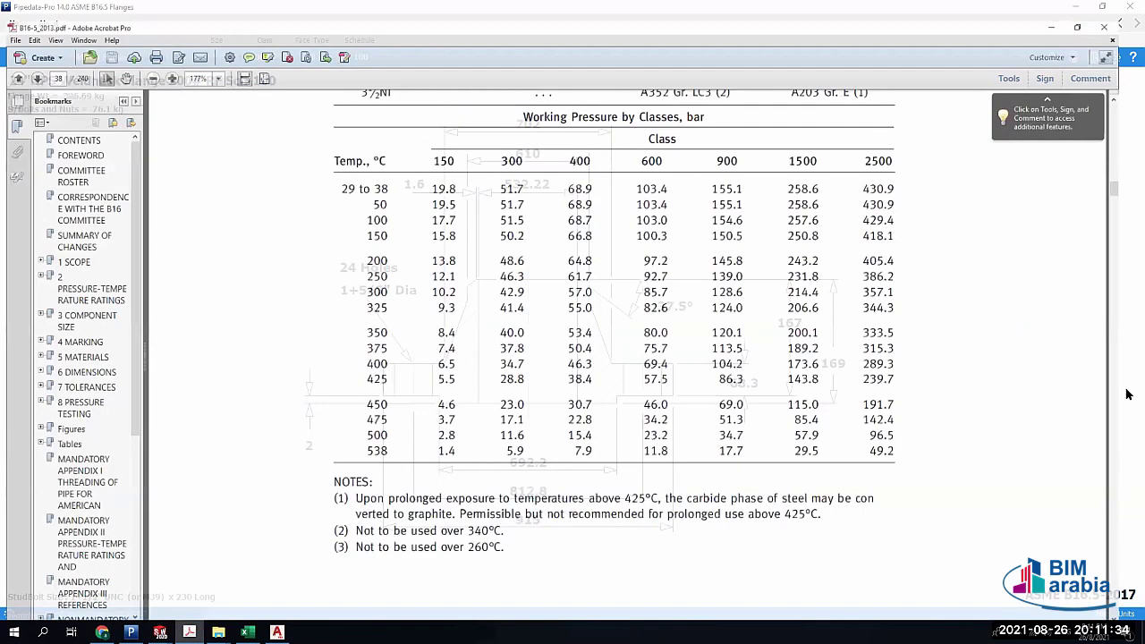
Scroll to the start of the B16.5 PDF, then down through the front matter to Table 1A on page 18
{"action": "scroll", "coordinate": [1130, 340], "scroll_direction": "up", "scroll_amount": 2}
{"action": "scroll", "coordinate": [953, 171], "scroll_direction": "up", "scroll_amount": 20}
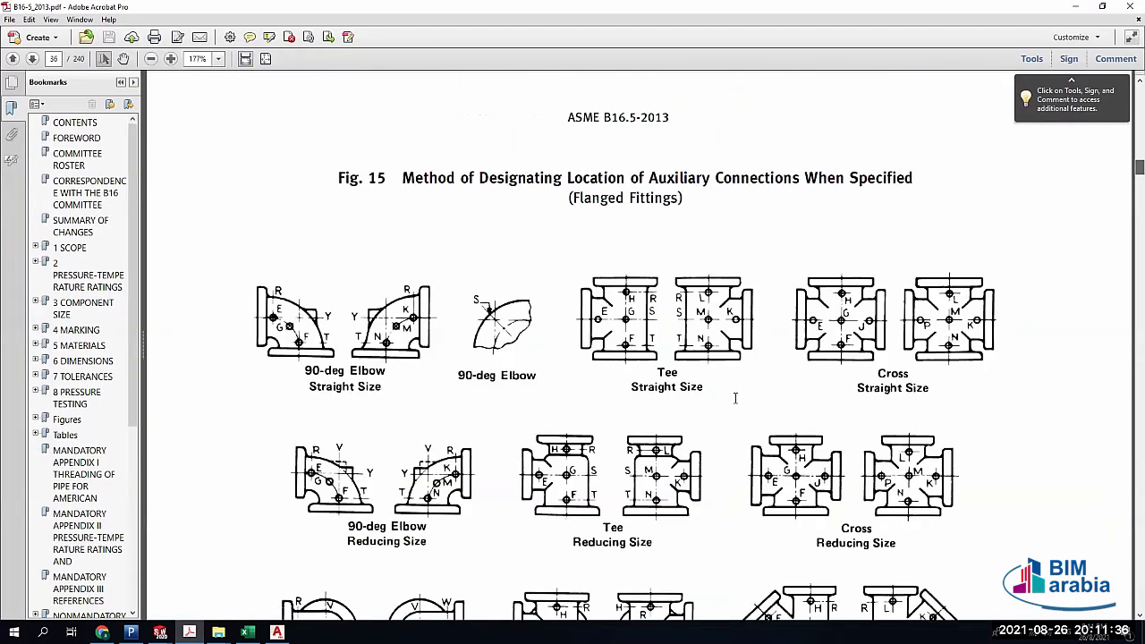
{"action": "scroll", "coordinate": [731, 394], "scroll_direction": "up", "scroll_amount": 2}
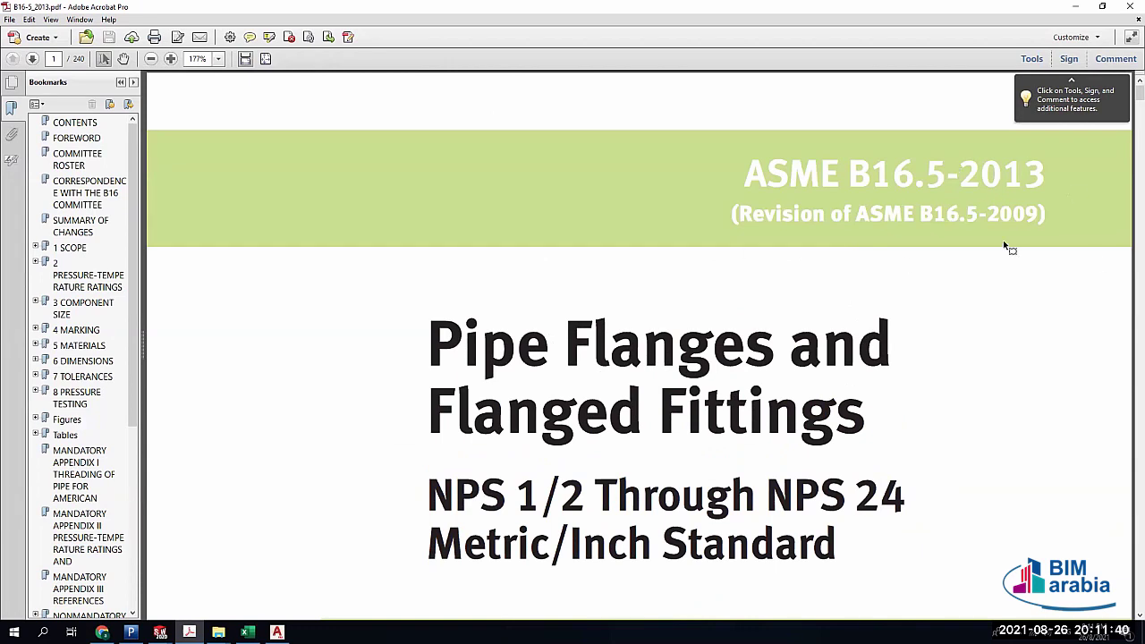
{"action": "scroll", "coordinate": [671, 377], "scroll_direction": "down", "scroll_amount": 3}
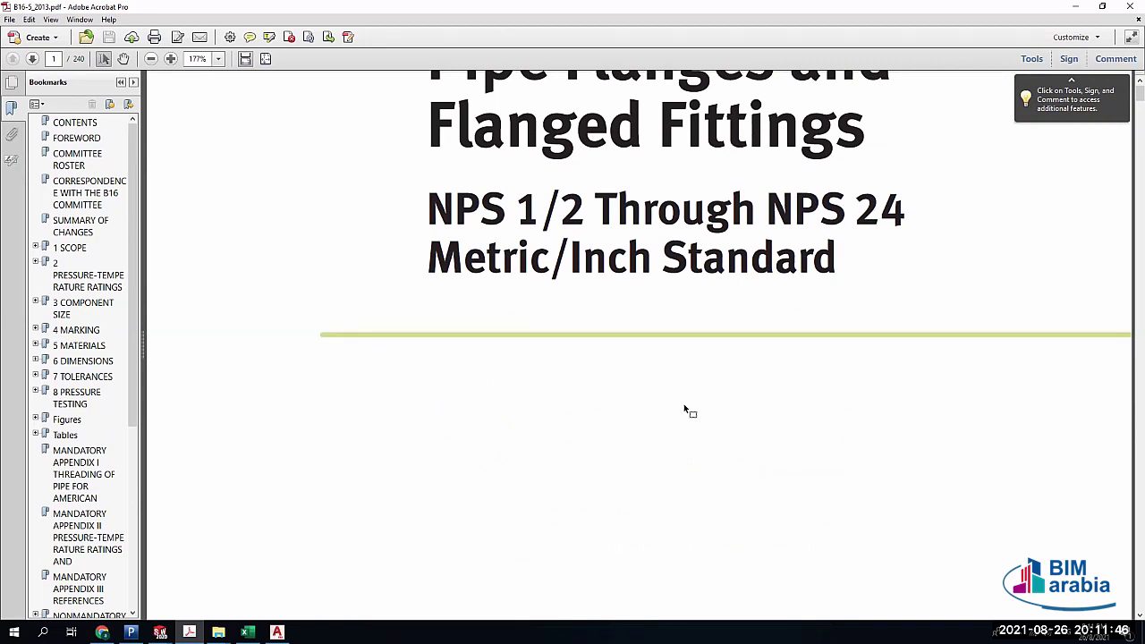
{"action": "scroll", "coordinate": [680, 416], "scroll_direction": "down", "scroll_amount": 2}
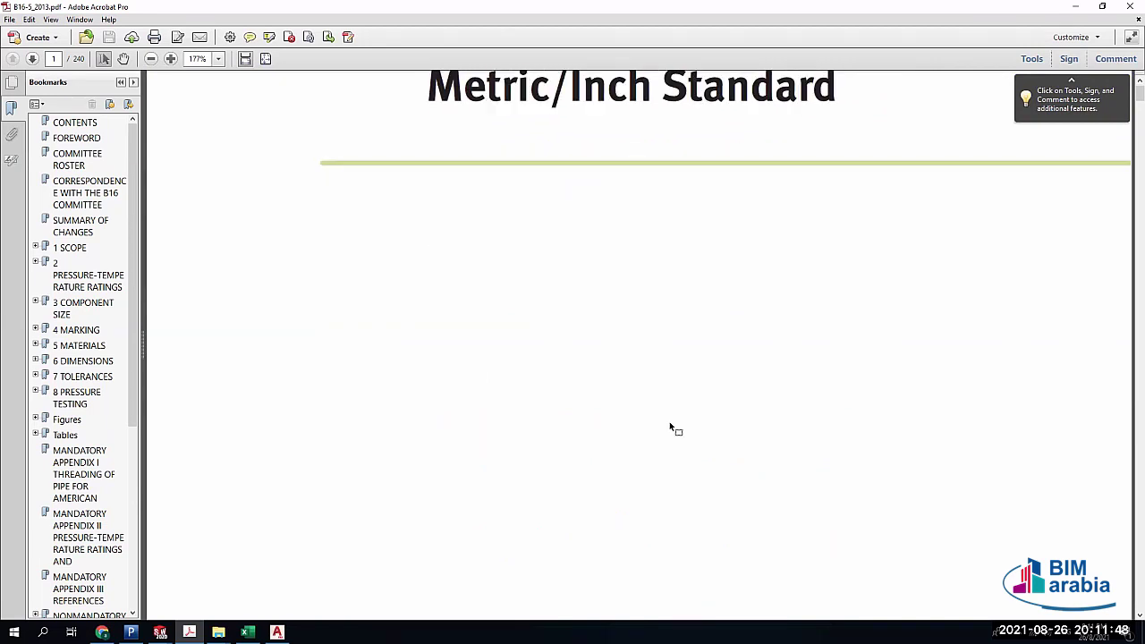
{"action": "scroll", "coordinate": [669, 425], "scroll_direction": "down", "scroll_amount": 10}
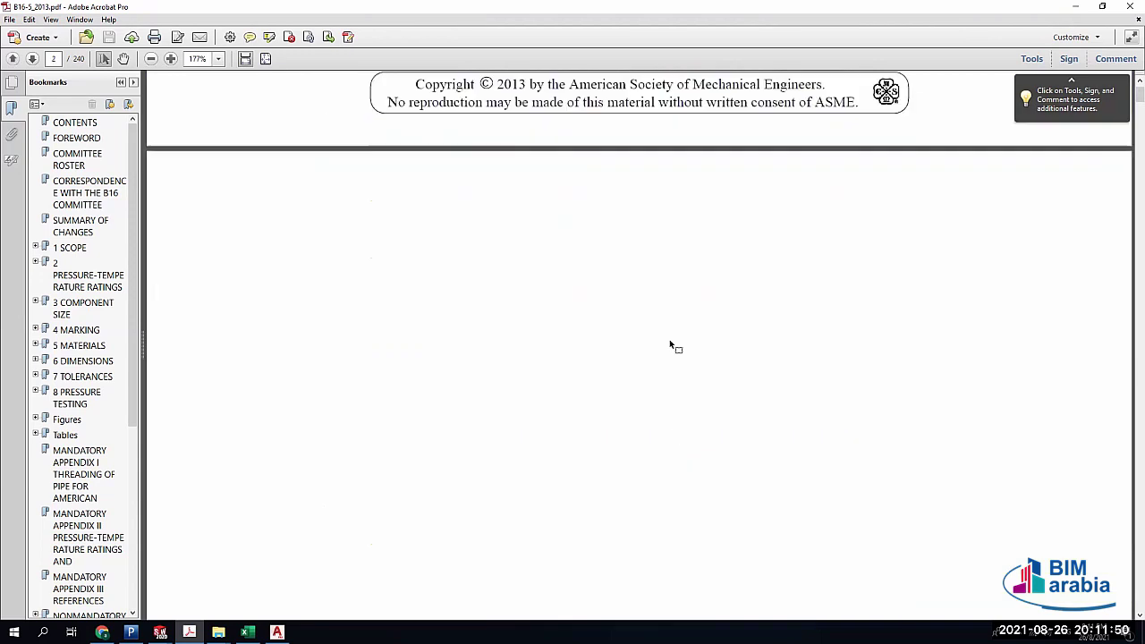
{"action": "scroll", "coordinate": [668, 349], "scroll_direction": "down", "scroll_amount": 12}
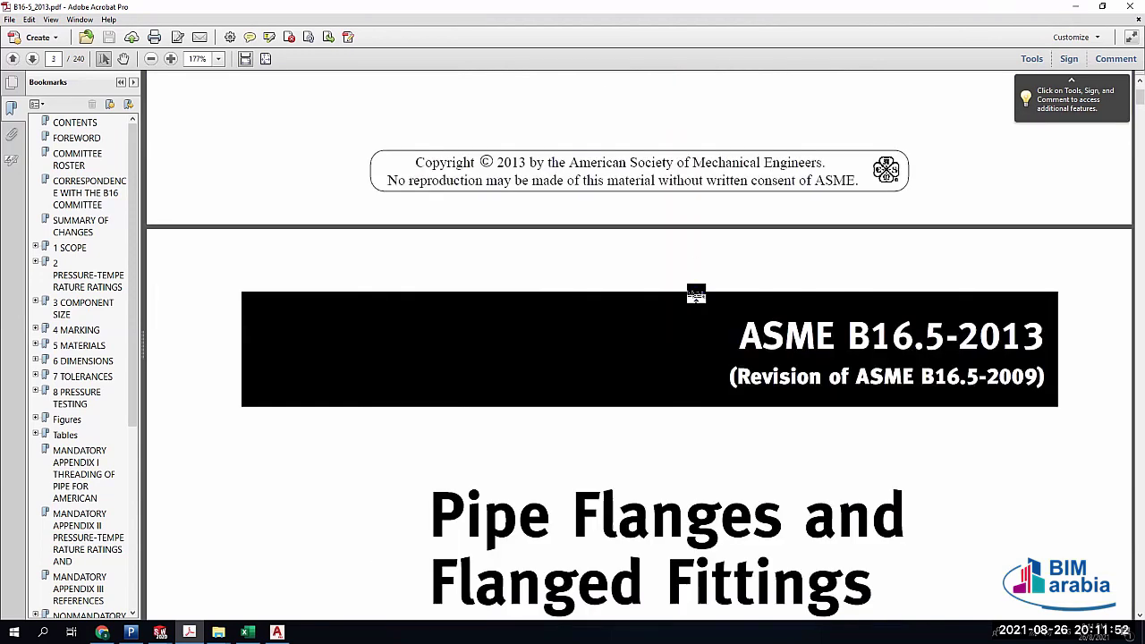
{"action": "scroll", "coordinate": [696, 293], "scroll_direction": "down", "scroll_amount": 14}
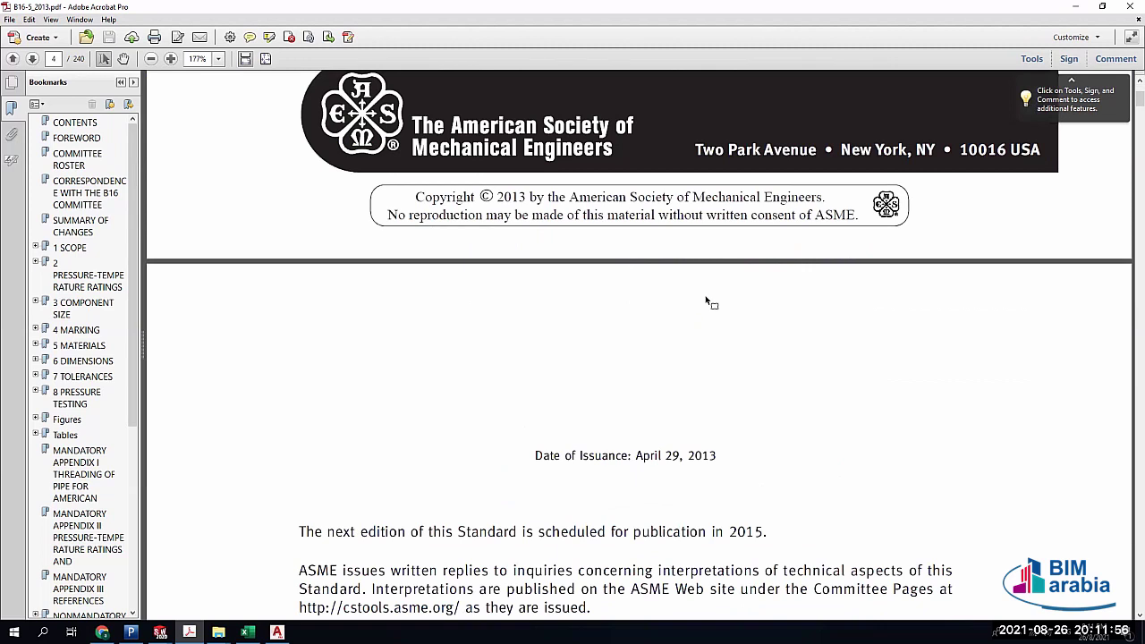
{"action": "scroll", "coordinate": [706, 302], "scroll_direction": "down", "scroll_amount": 12}
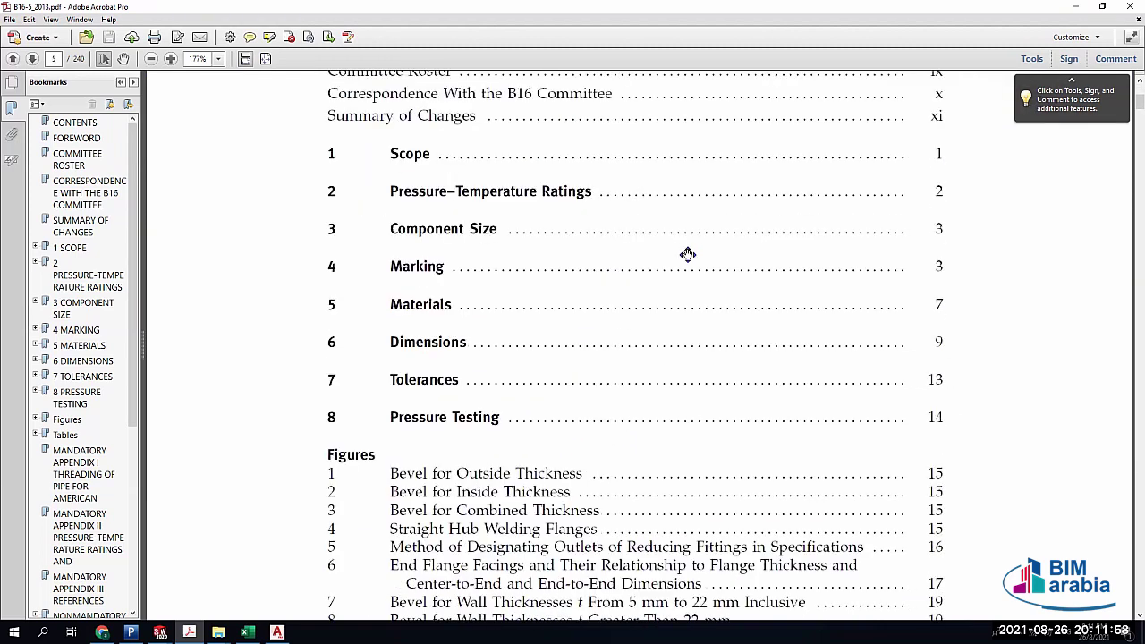
{"action": "scroll", "coordinate": [687, 254], "scroll_direction": "down", "scroll_amount": 20}
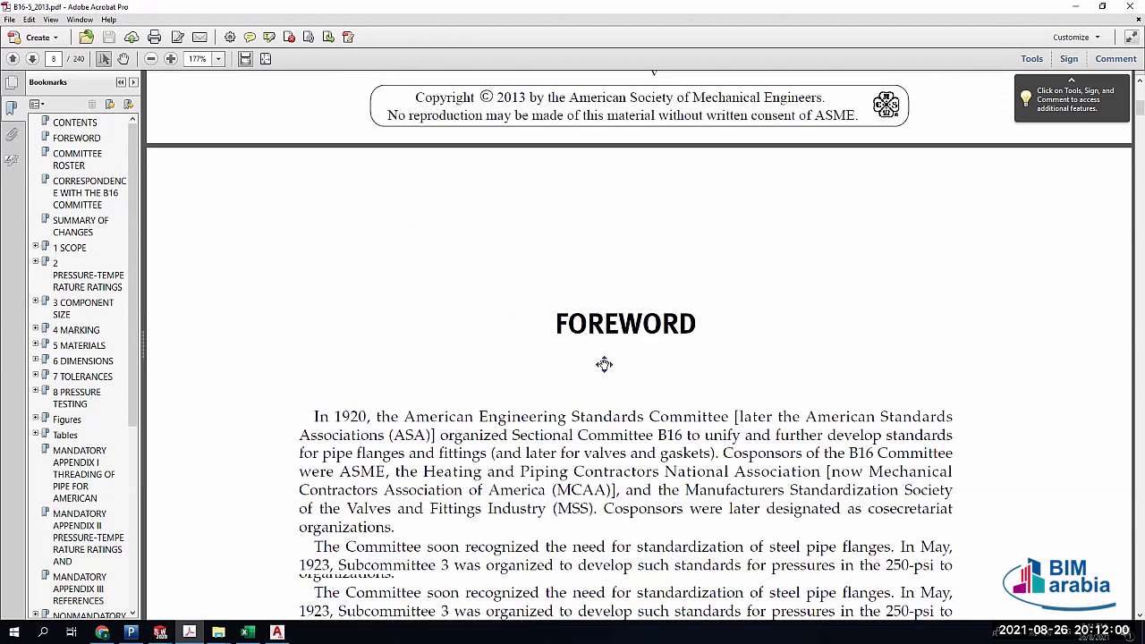
{"action": "scroll", "coordinate": [604, 363], "scroll_direction": "down", "scroll_amount": 20}
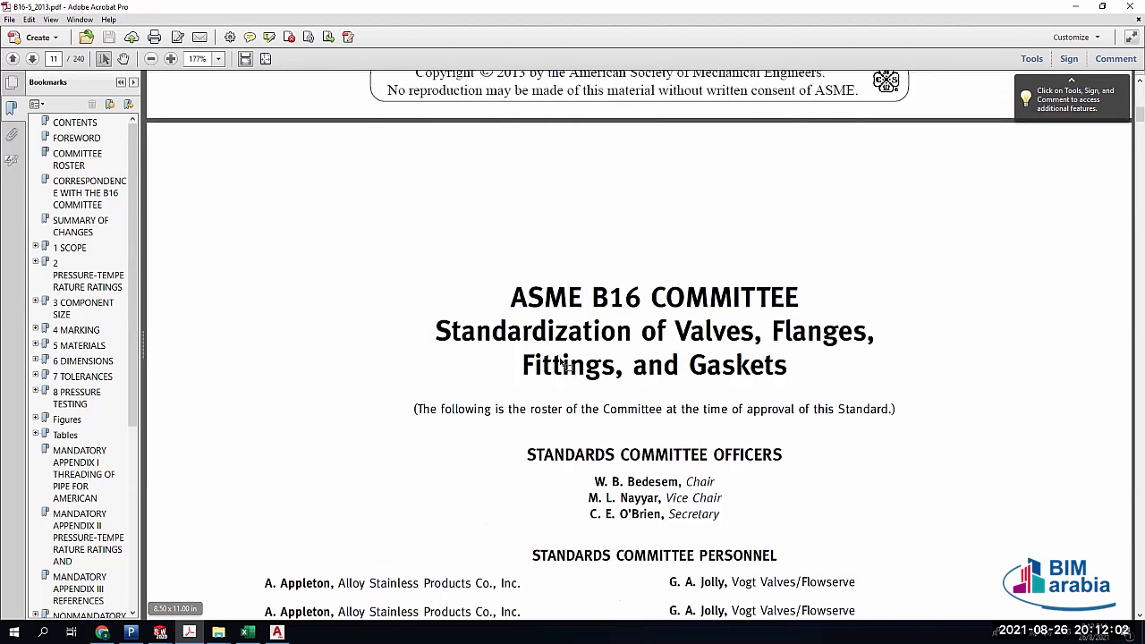
{"action": "scroll", "coordinate": [561, 363], "scroll_direction": "down", "scroll_amount": 20}
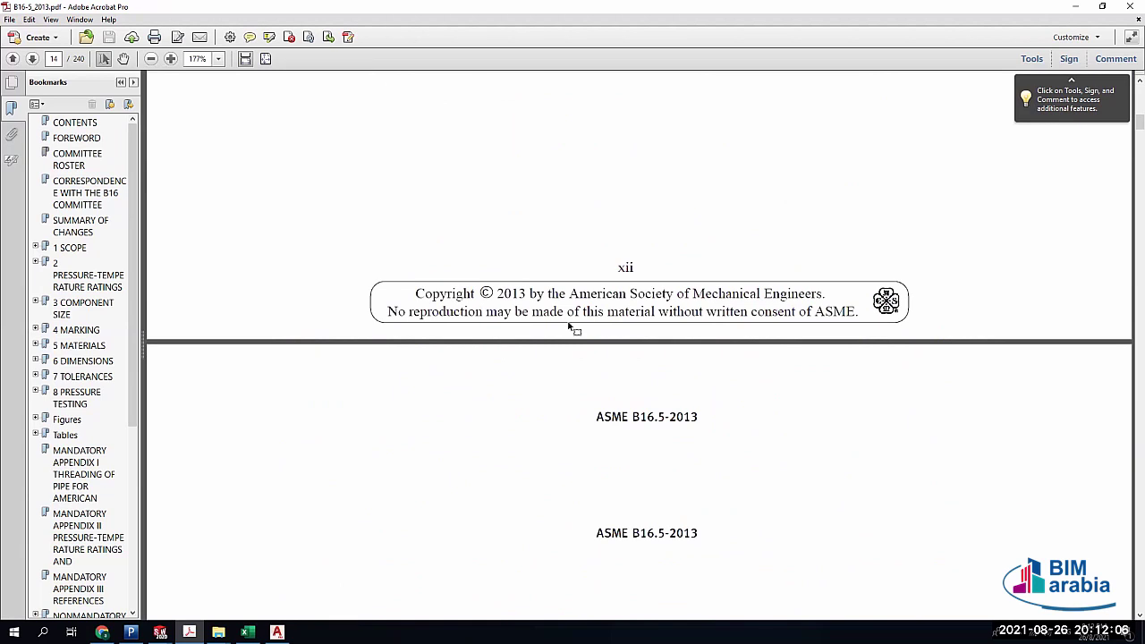
{"action": "scroll", "coordinate": [572, 327], "scroll_direction": "down", "scroll_amount": 5}
{"action": "scroll", "coordinate": [572, 327], "scroll_direction": "down", "scroll_amount": 3}
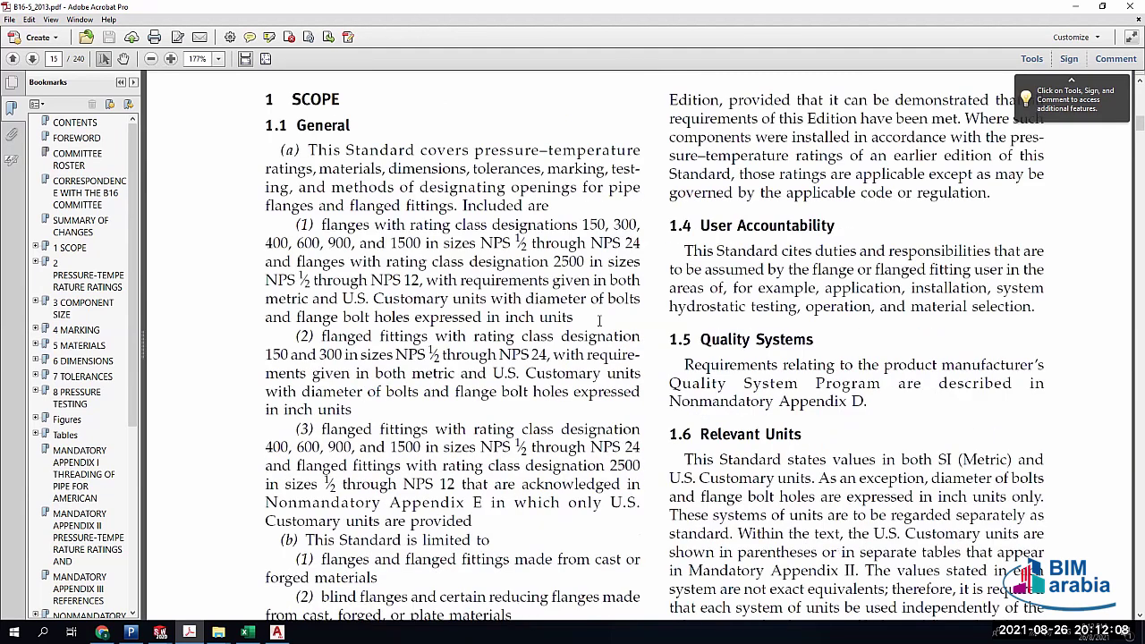
{"action": "scroll", "coordinate": [716, 310], "scroll_direction": "down", "scroll_amount": 20}
{"action": "scroll", "coordinate": [631, 370], "scroll_direction": "up", "scroll_amount": 4}
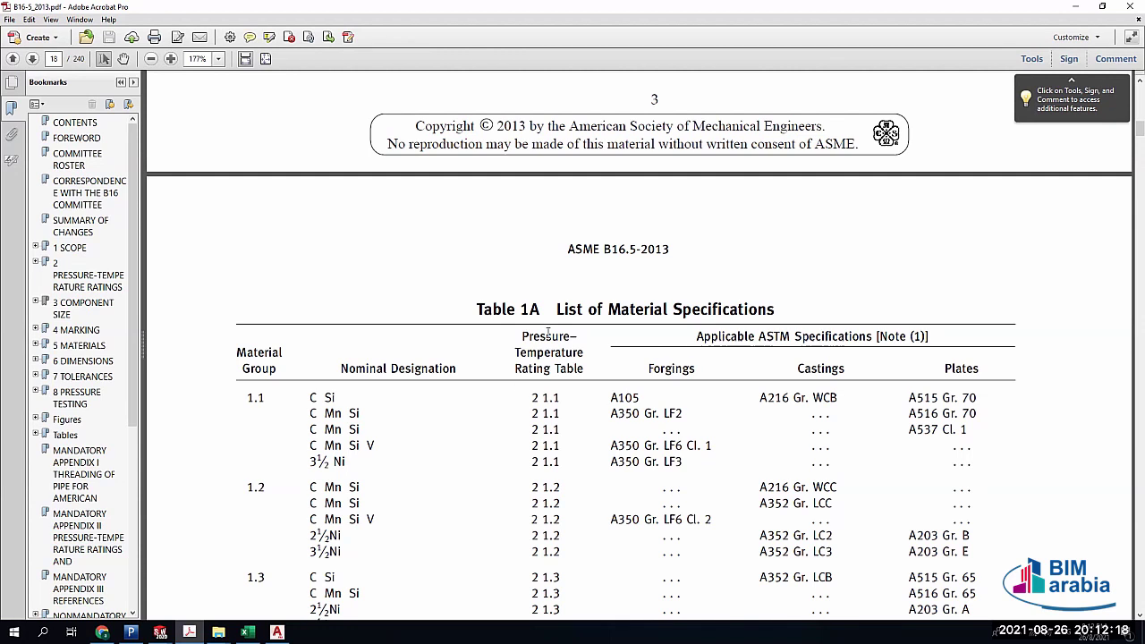
Scroll from the Table 1B bolting notes on page 22 down to 6.4.3 Lapped Joint Flanges
{"action": "scroll", "coordinate": [521, 414], "scroll_direction": "down", "scroll_amount": 2}
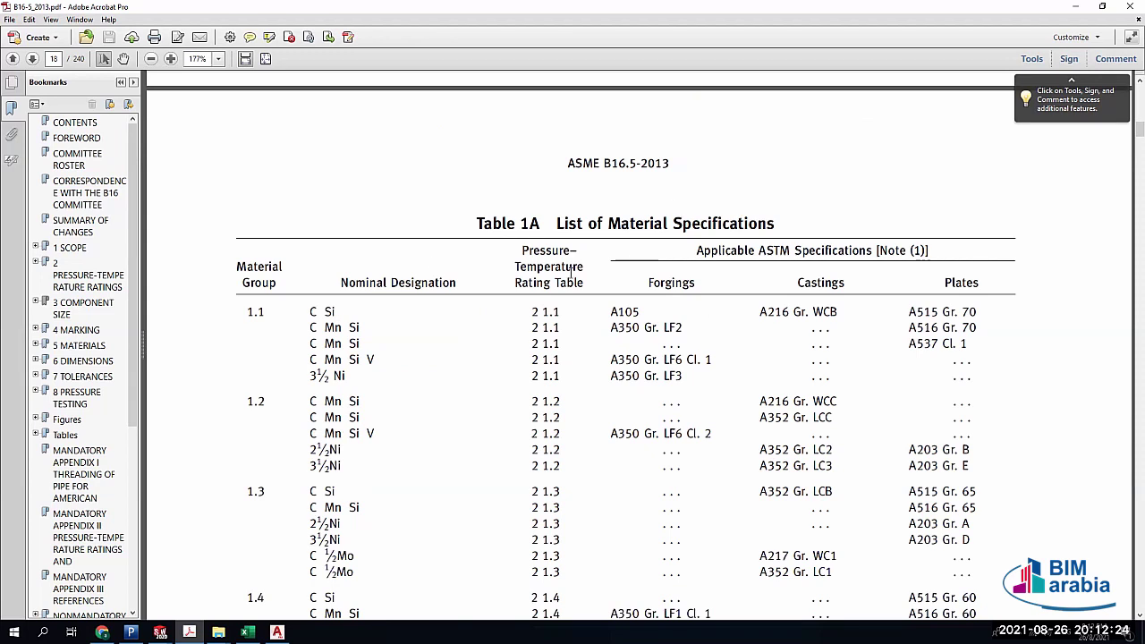
{"action": "left_click_drag", "start_coordinate": [326, 359], "coordinate": [327, 313]}
{"action": "left_click", "coordinate": [665, 322]}
{"action": "scroll", "coordinate": [665, 327], "scroll_direction": "down", "scroll_amount": 2}
{"action": "scroll", "coordinate": [667, 354], "scroll_direction": "down", "scroll_amount": 15}
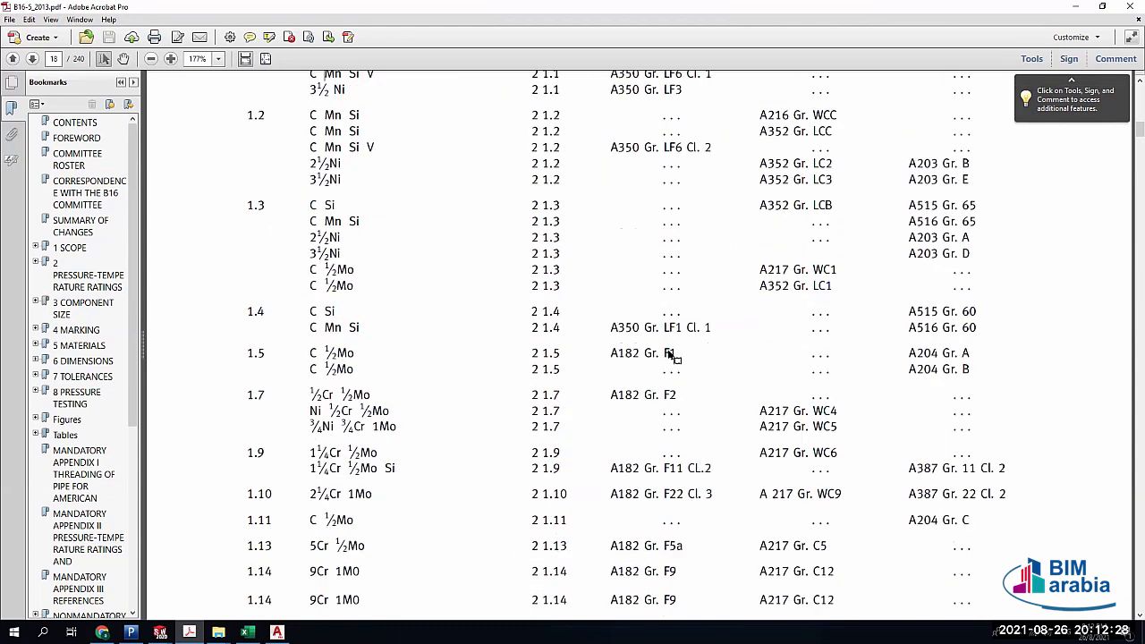
{"action": "scroll", "coordinate": [671, 347], "scroll_direction": "down", "scroll_amount": 10}
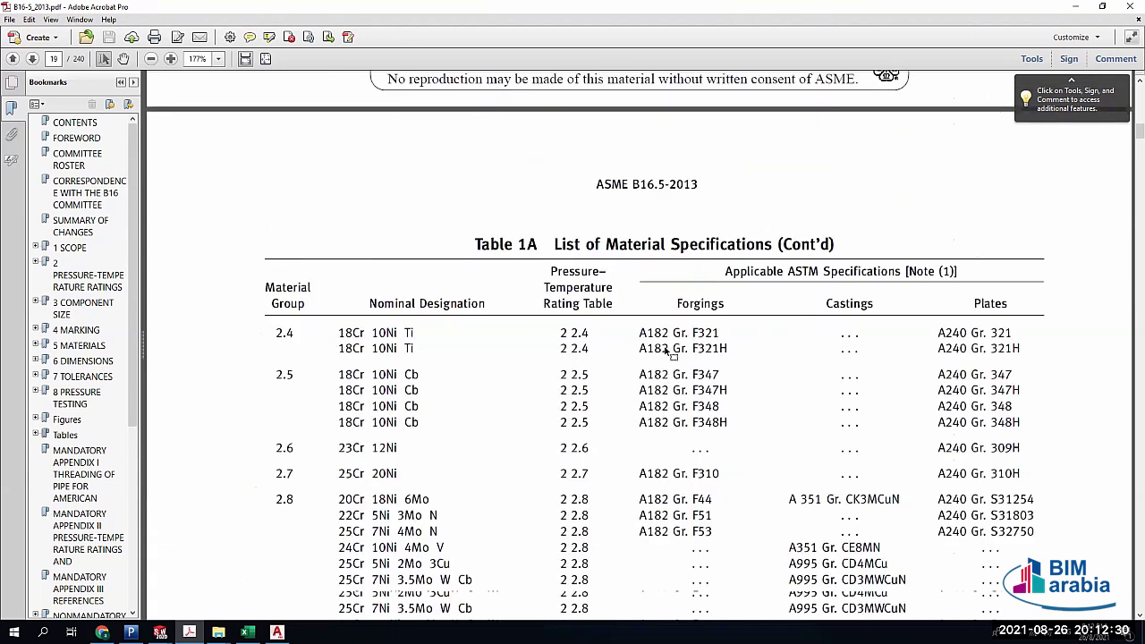
{"action": "scroll", "coordinate": [652, 347], "scroll_direction": "down", "scroll_amount": 12}
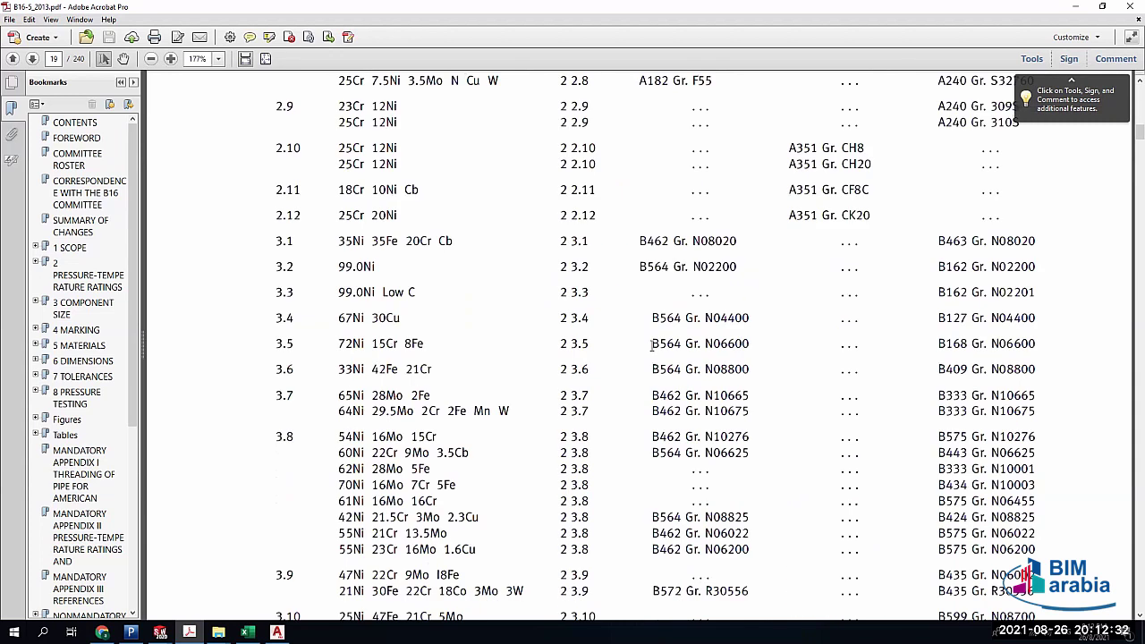
{"action": "scroll", "coordinate": [652, 347], "scroll_direction": "down", "scroll_amount": 6}
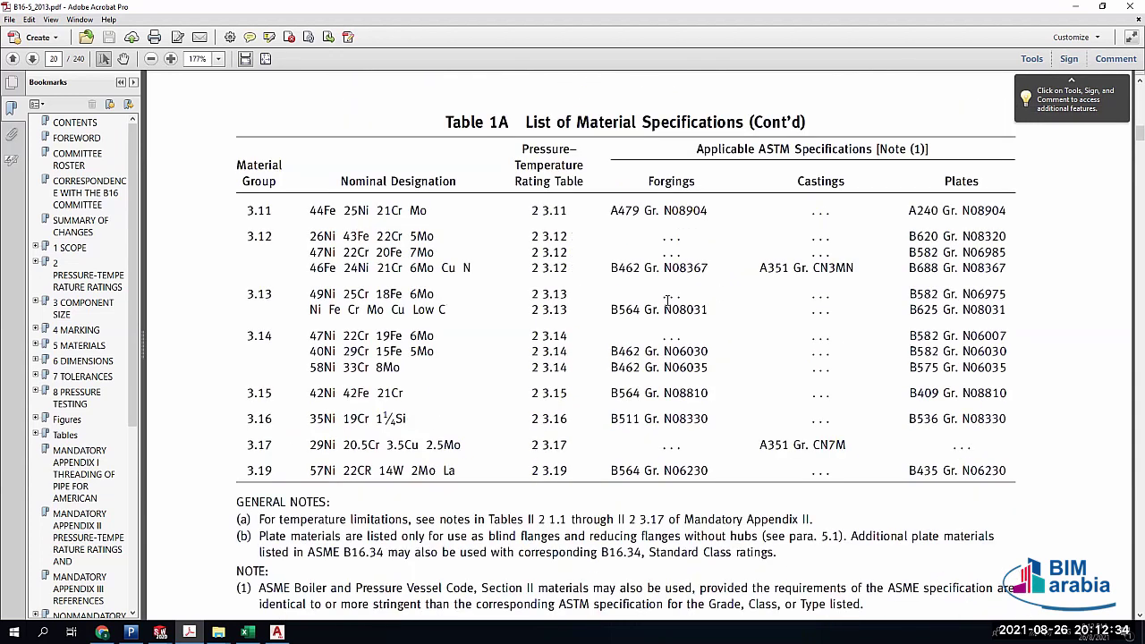
{"action": "scroll", "coordinate": [658, 310], "scroll_direction": "down", "scroll_amount": 8}
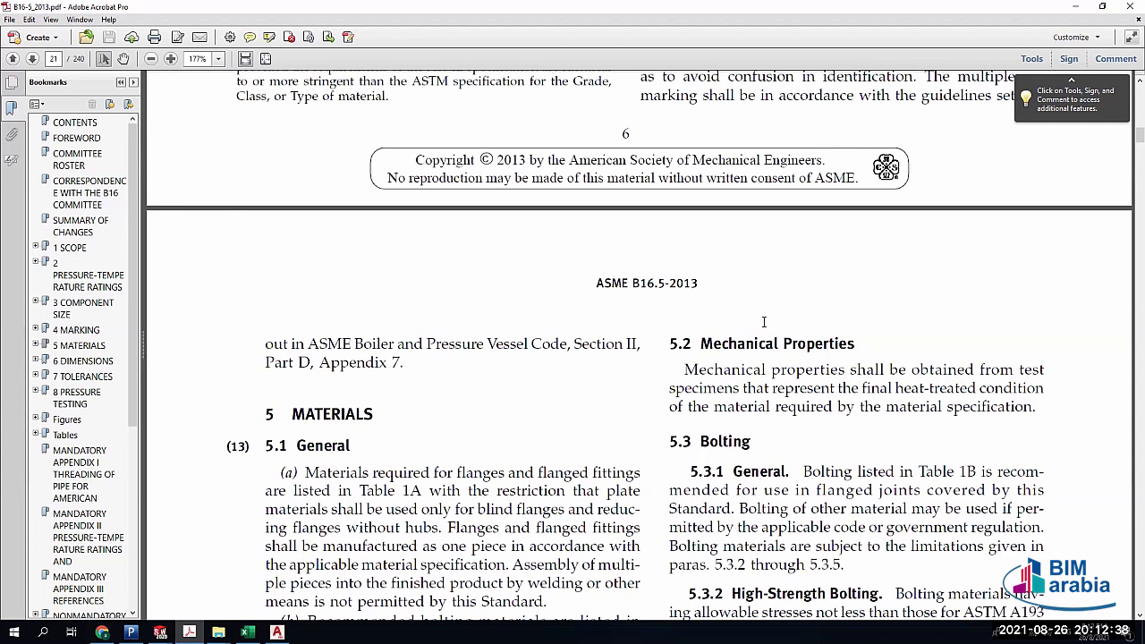
{"action": "scroll", "coordinate": [442, 388], "scroll_direction": "down", "scroll_amount": 6}
{"action": "scroll", "coordinate": [685, 314], "scroll_direction": "down", "scroll_amount": 5}
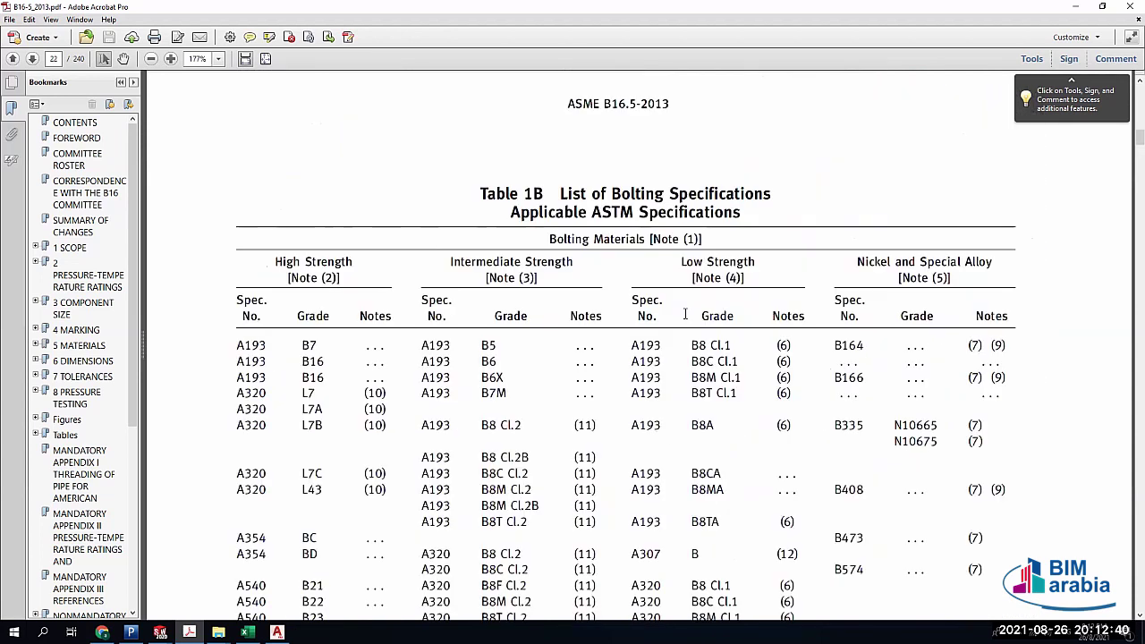
{"action": "scroll", "coordinate": [683, 315], "scroll_direction": "down", "scroll_amount": 10}
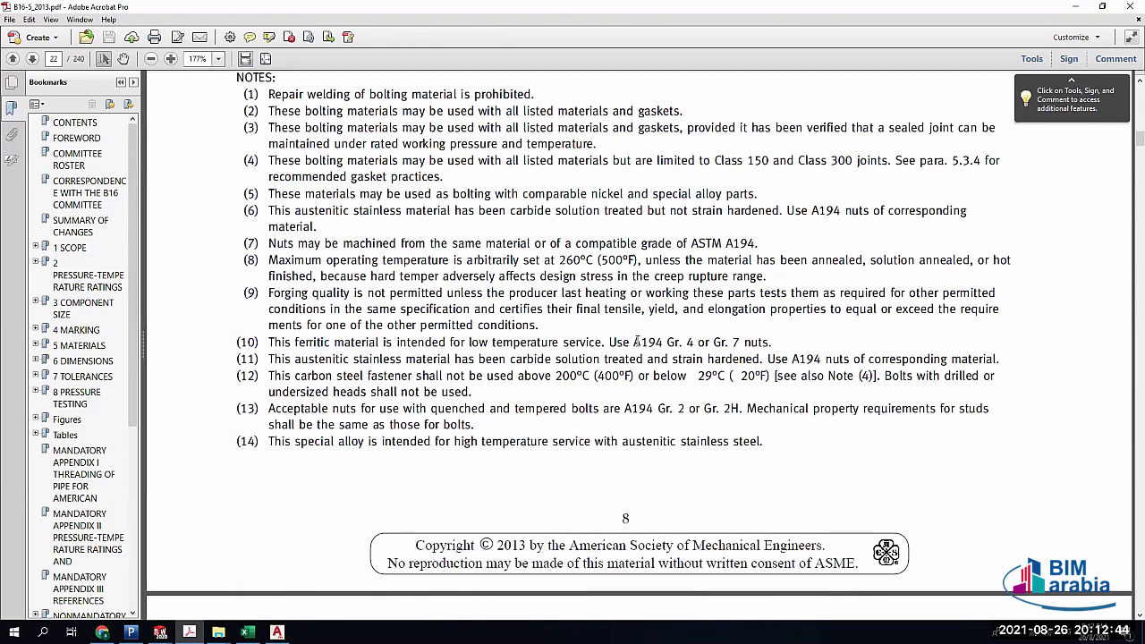
Scroll past Fig. 1–14 and the rating tables to the Class 150 flanged fittings sheet on page 161
{"action": "scroll", "coordinate": [640, 338], "scroll_direction": "down", "scroll_amount": 15}
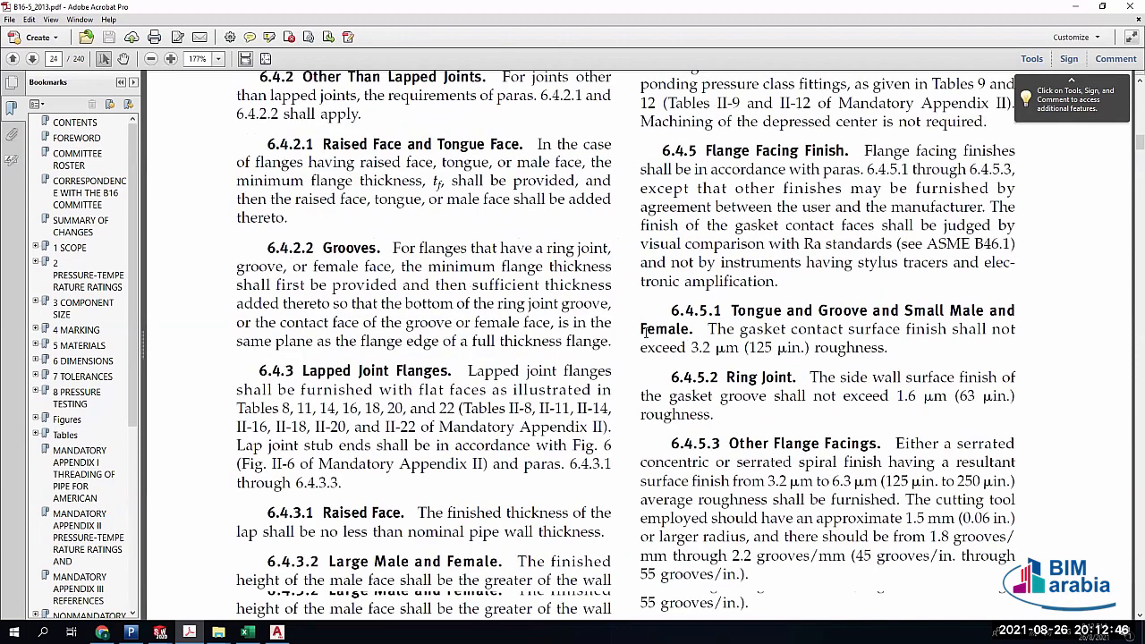
{"action": "scroll", "coordinate": [706, 277], "scroll_direction": "down", "scroll_amount": 10}
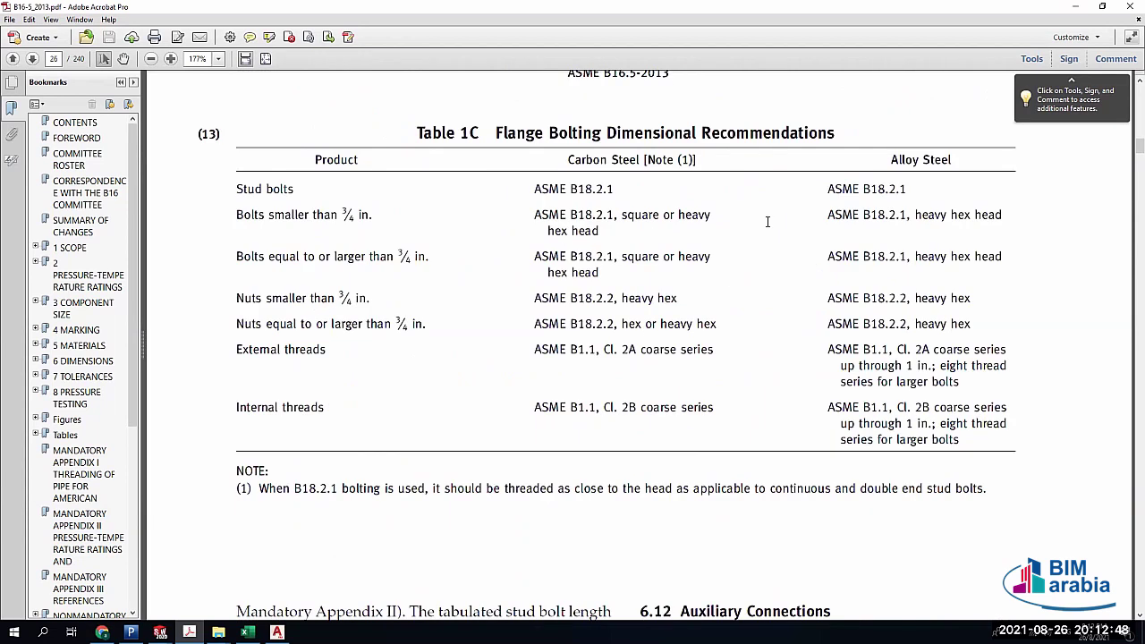
{"action": "scroll", "coordinate": [767, 221], "scroll_direction": "up", "scroll_amount": 2}
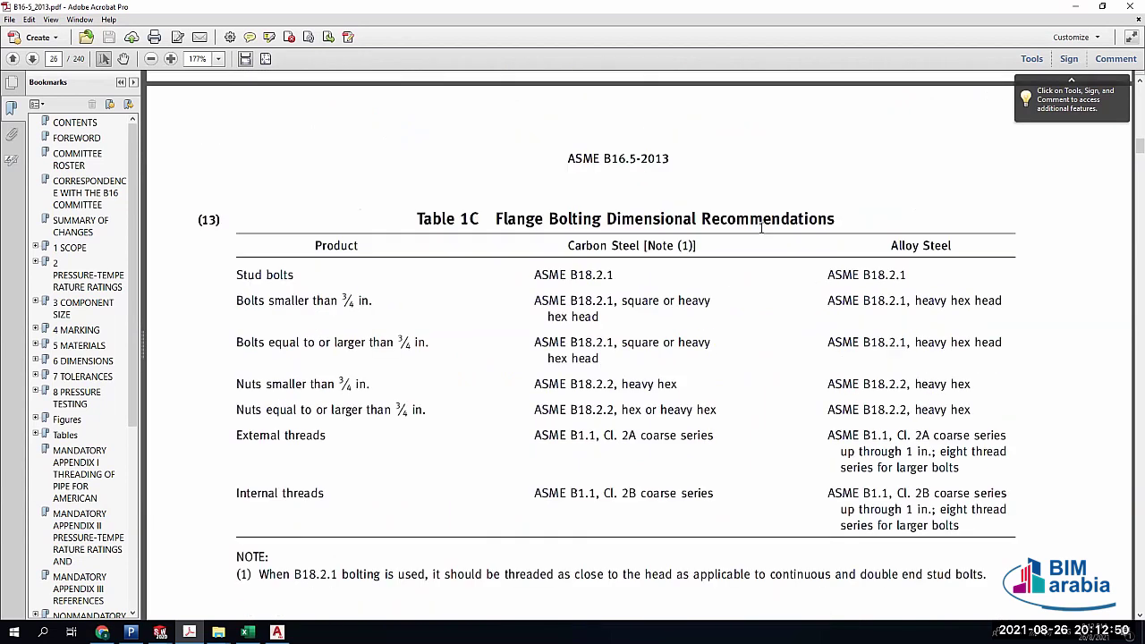
{"action": "scroll", "coordinate": [761, 228], "scroll_direction": "down", "scroll_amount": 5}
{"action": "scroll", "coordinate": [761, 228], "scroll_direction": "down", "scroll_amount": 3}
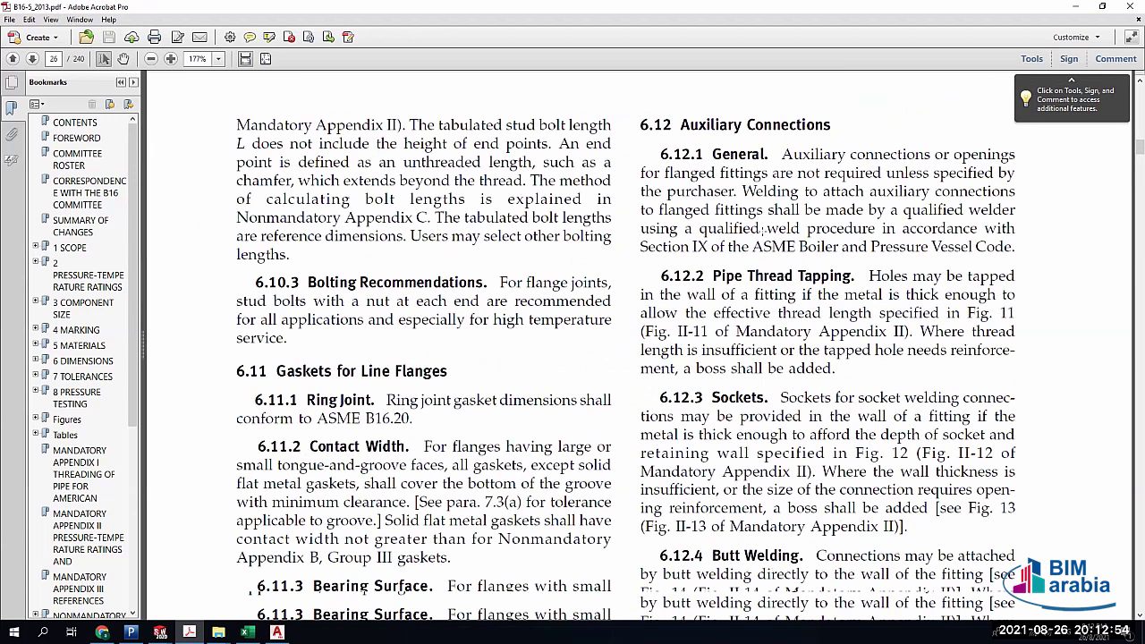
{"action": "scroll", "coordinate": [762, 230], "scroll_direction": "down", "scroll_amount": 15}
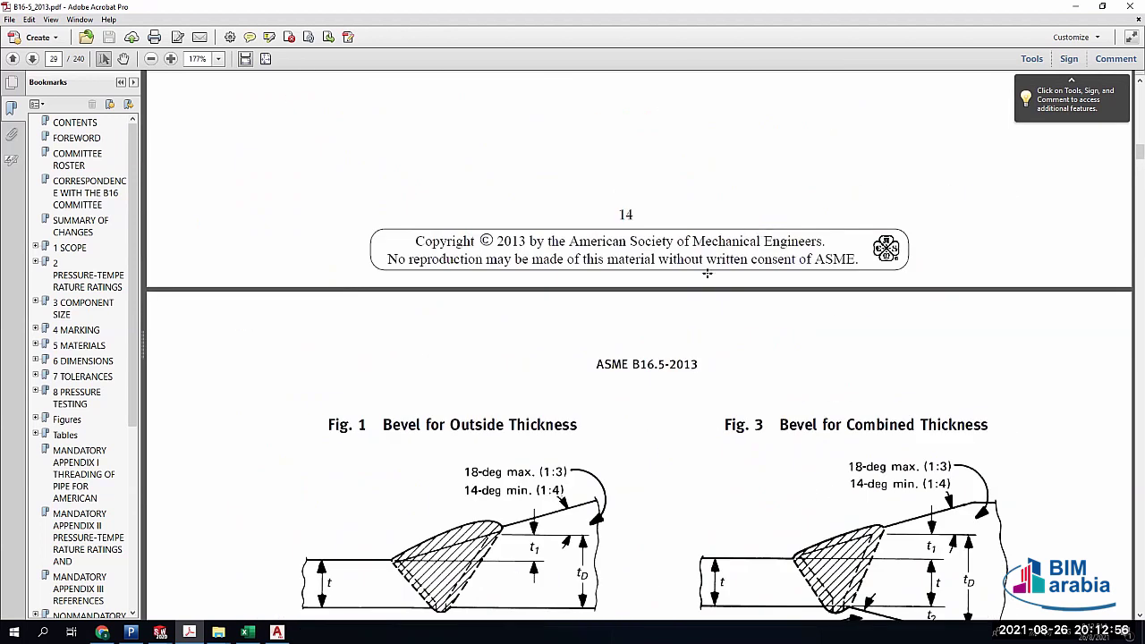
{"action": "scroll", "coordinate": [507, 303], "scroll_direction": "down", "scroll_amount": 4}
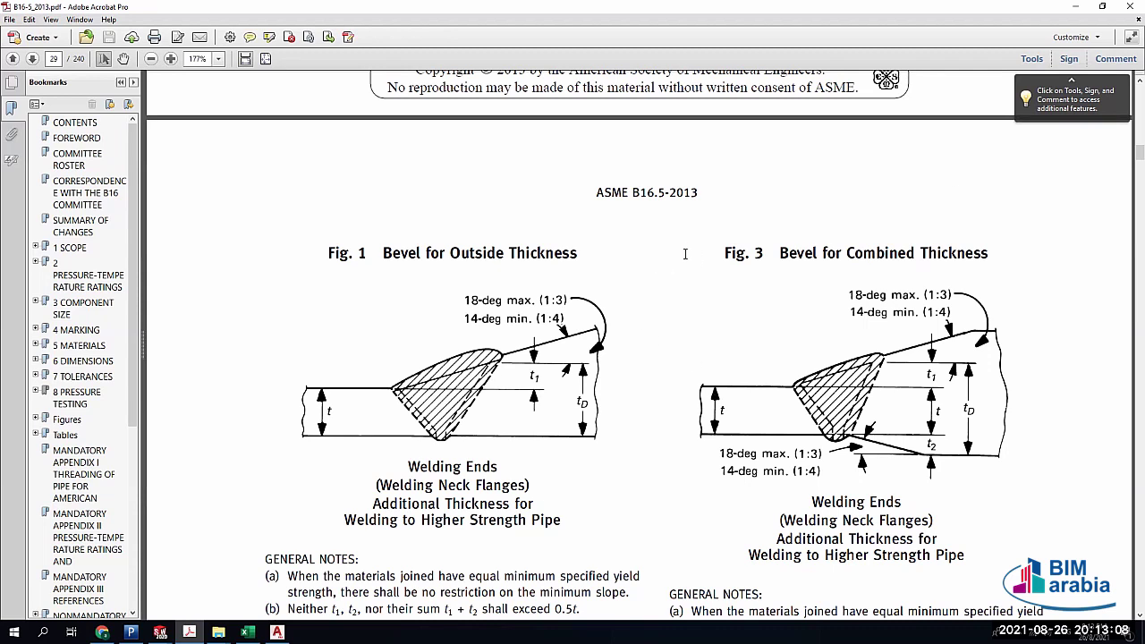
{"action": "scroll", "coordinate": [685, 254], "scroll_direction": "down", "scroll_amount": 4}
{"action": "scroll", "coordinate": [685, 264], "scroll_direction": "down", "scroll_amount": 10}
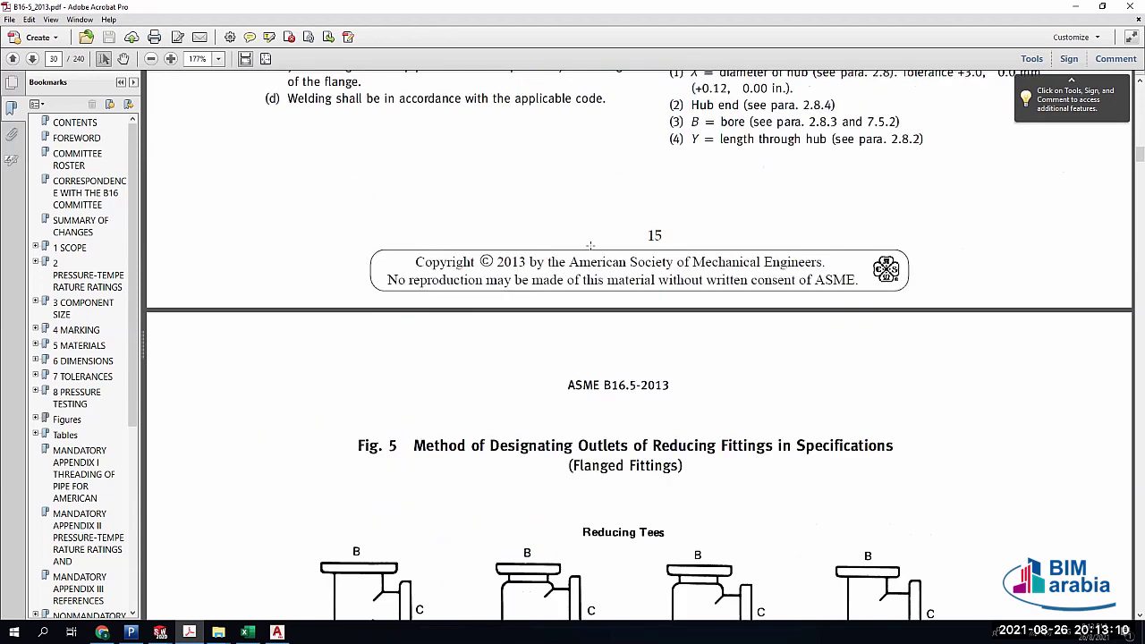
{"action": "scroll", "coordinate": [685, 268], "scroll_direction": "down", "scroll_amount": 10}
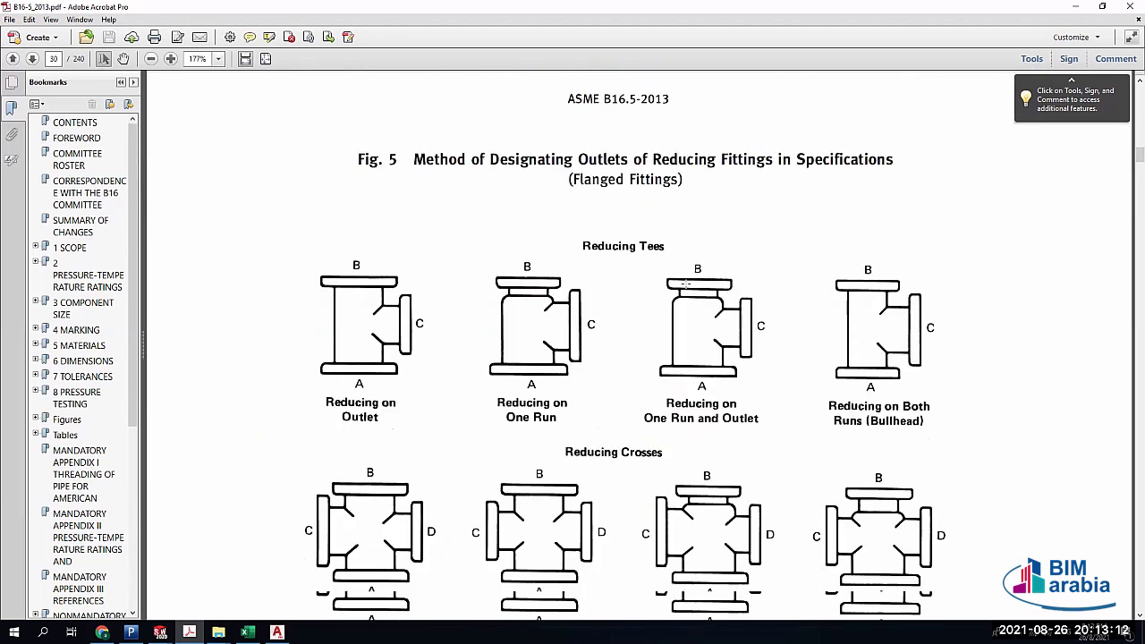
{"action": "scroll", "coordinate": [564, 235], "scroll_direction": "down", "scroll_amount": 5}
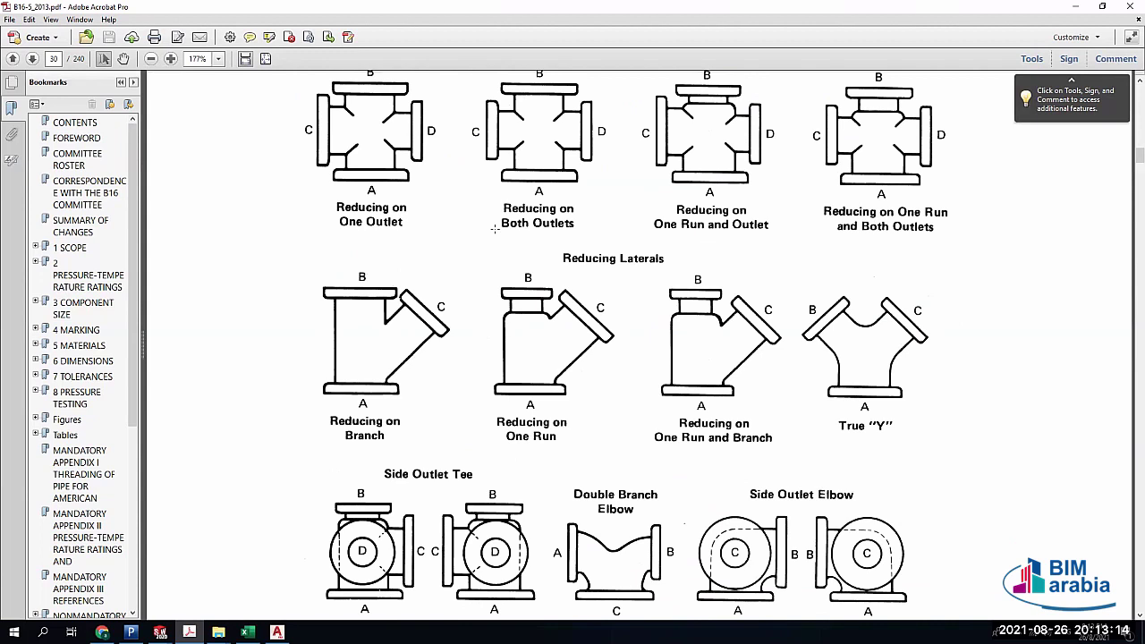
{"action": "scroll", "coordinate": [458, 260], "scroll_direction": "down", "scroll_amount": 15}
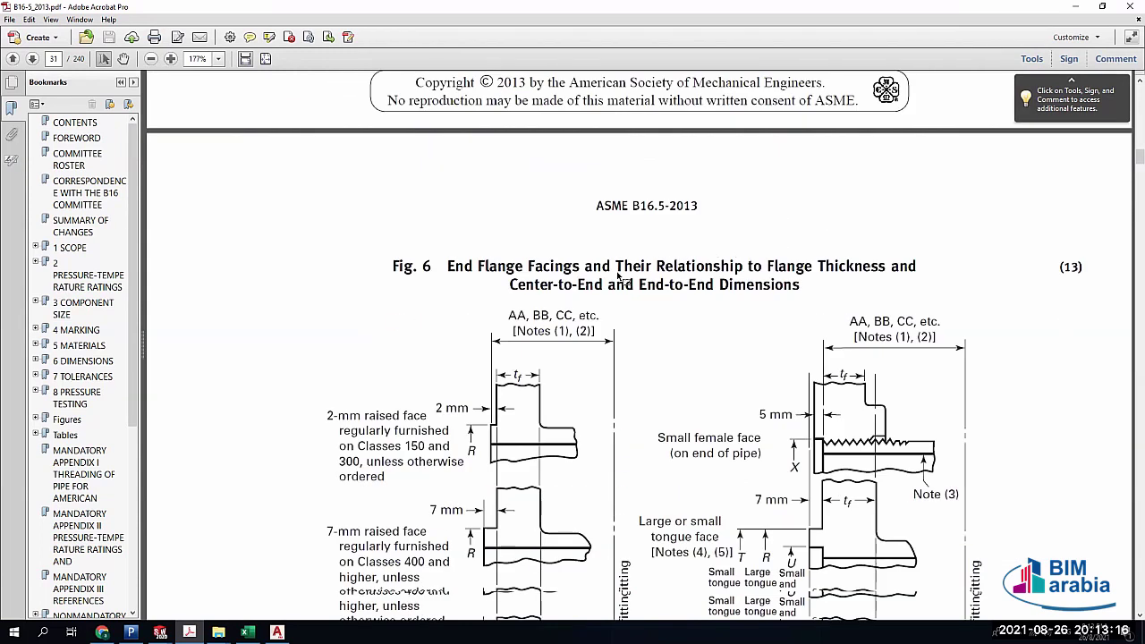
{"action": "scroll", "coordinate": [746, 254], "scroll_direction": "down", "scroll_amount": 3}
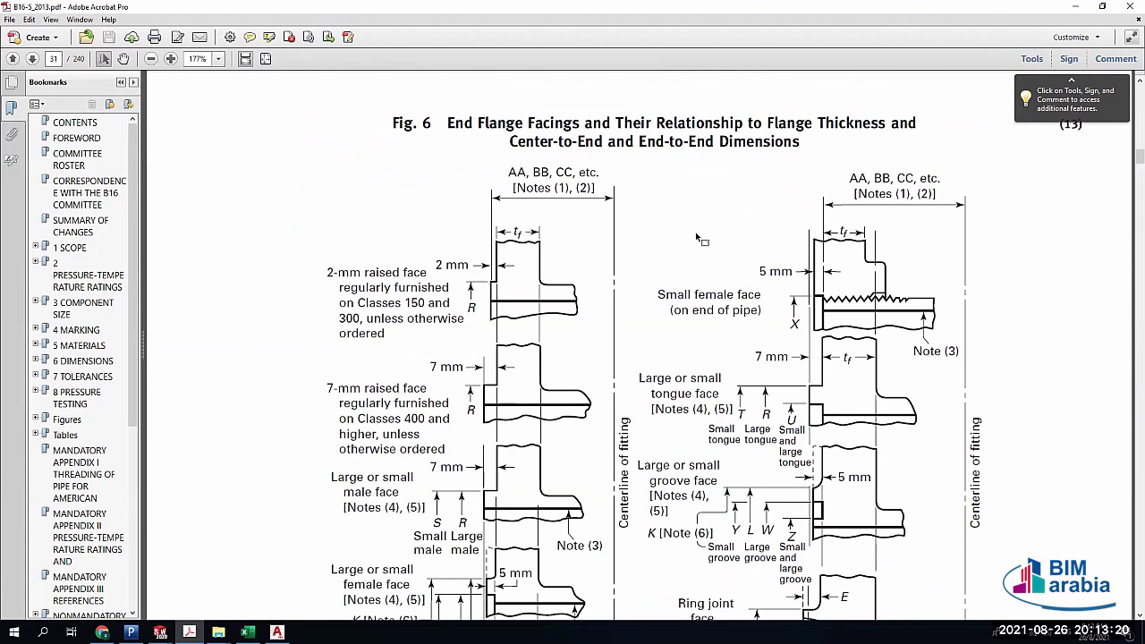
{"action": "scroll", "coordinate": [457, 206], "scroll_direction": "down", "scroll_amount": 4}
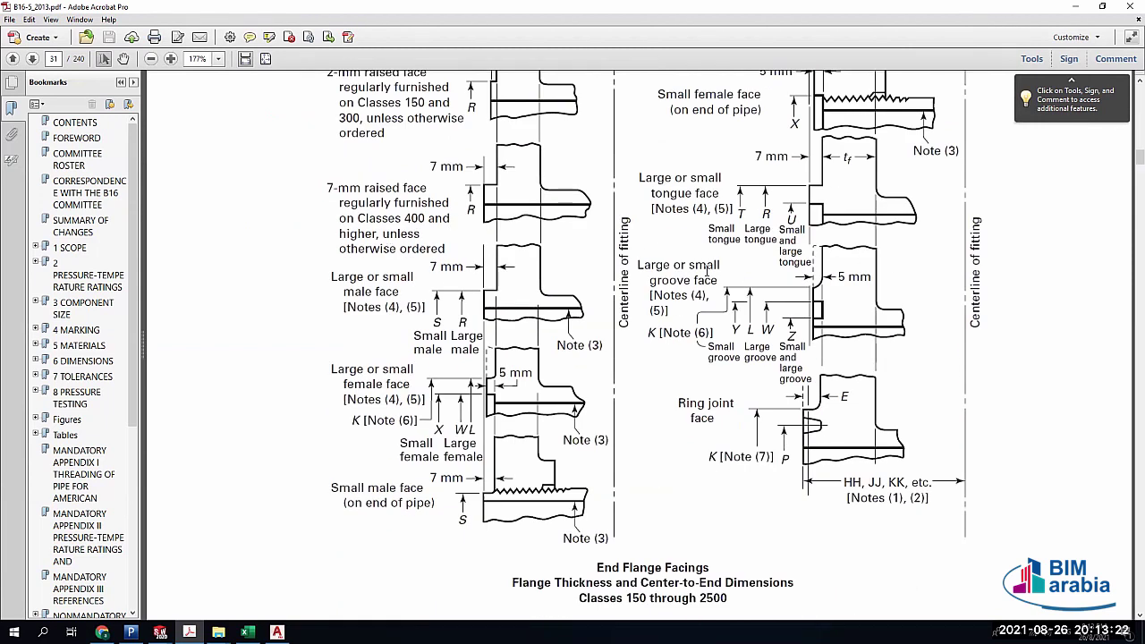
{"action": "scroll", "coordinate": [706, 273], "scroll_direction": "down", "scroll_amount": 3}
{"action": "scroll", "coordinate": [751, 268], "scroll_direction": "up", "scroll_amount": 2}
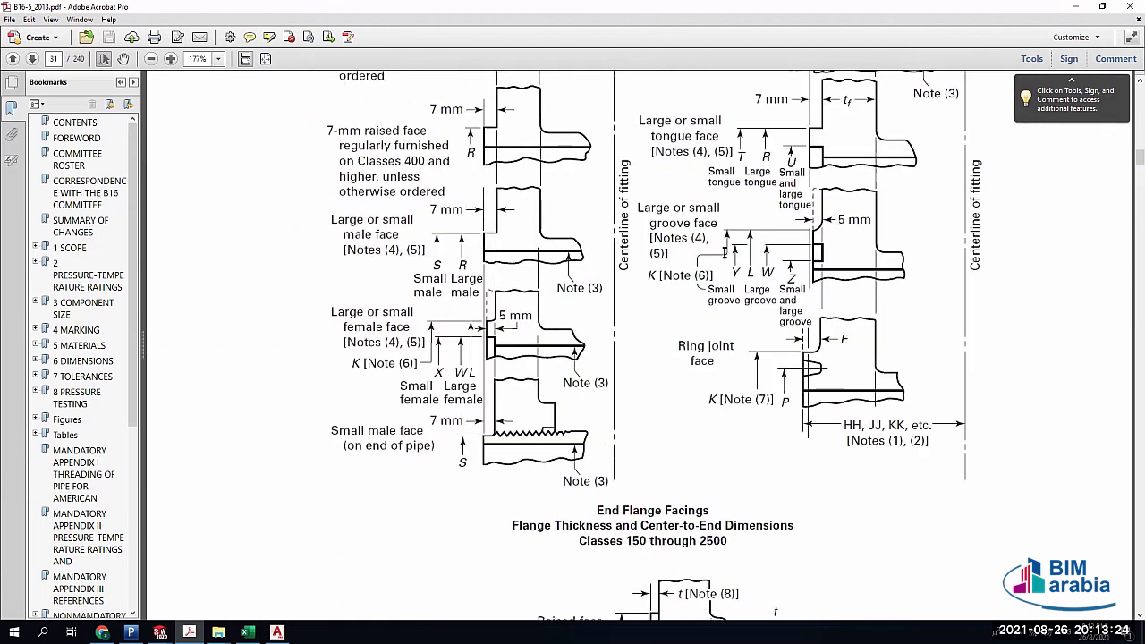
{"action": "scroll", "coordinate": [749, 273], "scroll_direction": "down", "scroll_amount": 8}
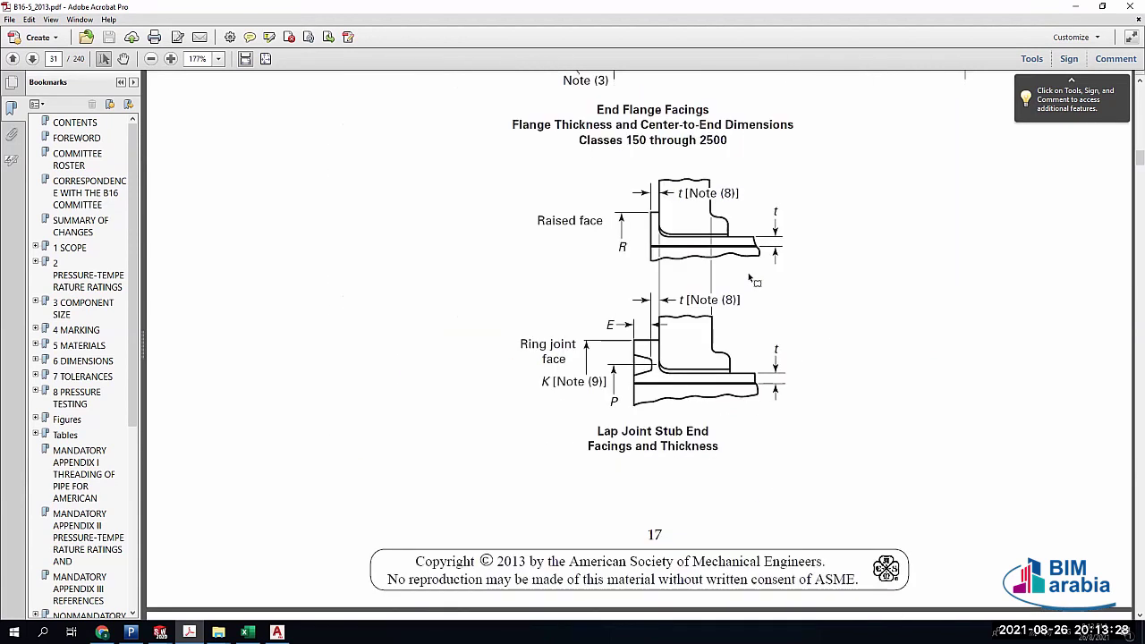
{"action": "scroll", "coordinate": [749, 281], "scroll_direction": "down", "scroll_amount": 20}
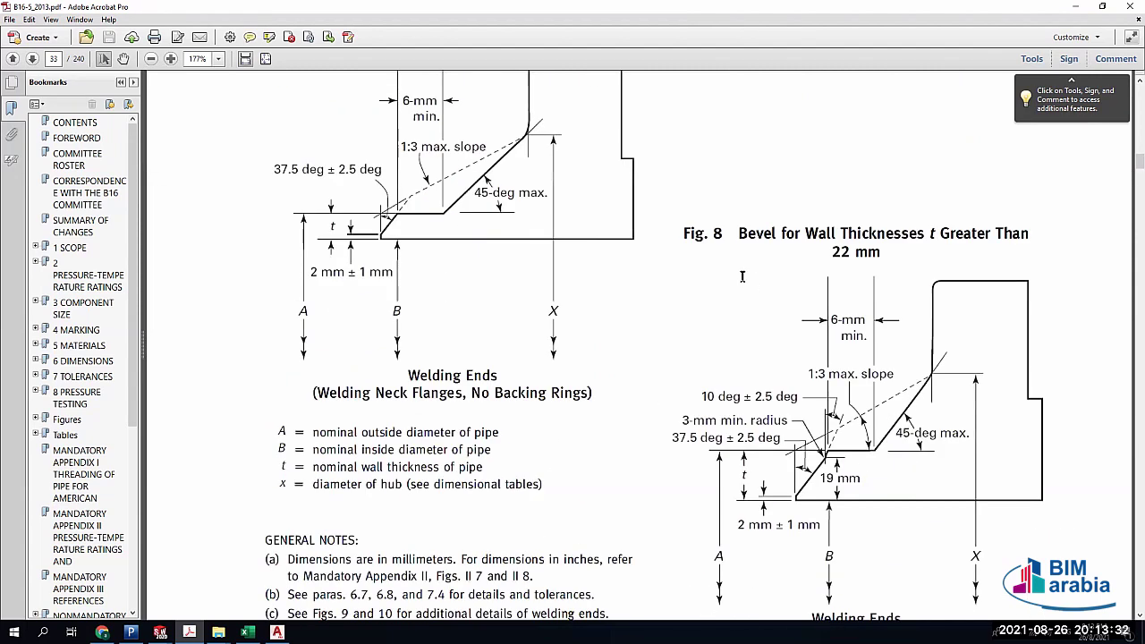
{"action": "scroll", "coordinate": [740, 277], "scroll_direction": "down", "scroll_amount": 7}
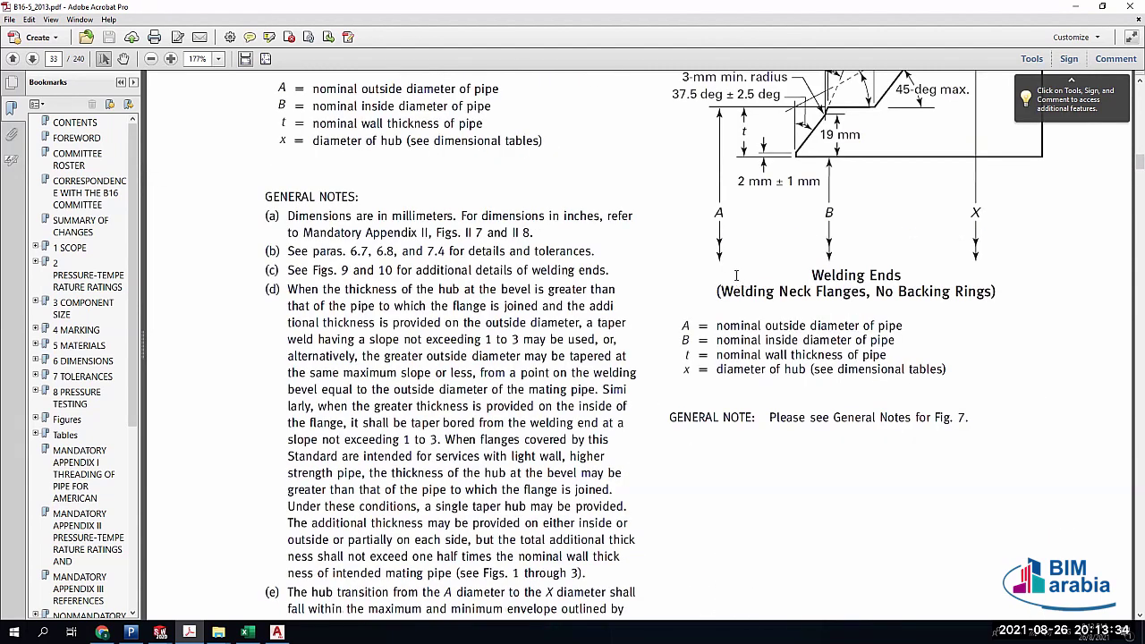
{"action": "scroll", "coordinate": [740, 280], "scroll_direction": "down", "scroll_amount": 20}
{"action": "scroll", "coordinate": [730, 284], "scroll_direction": "down", "scroll_amount": 20}
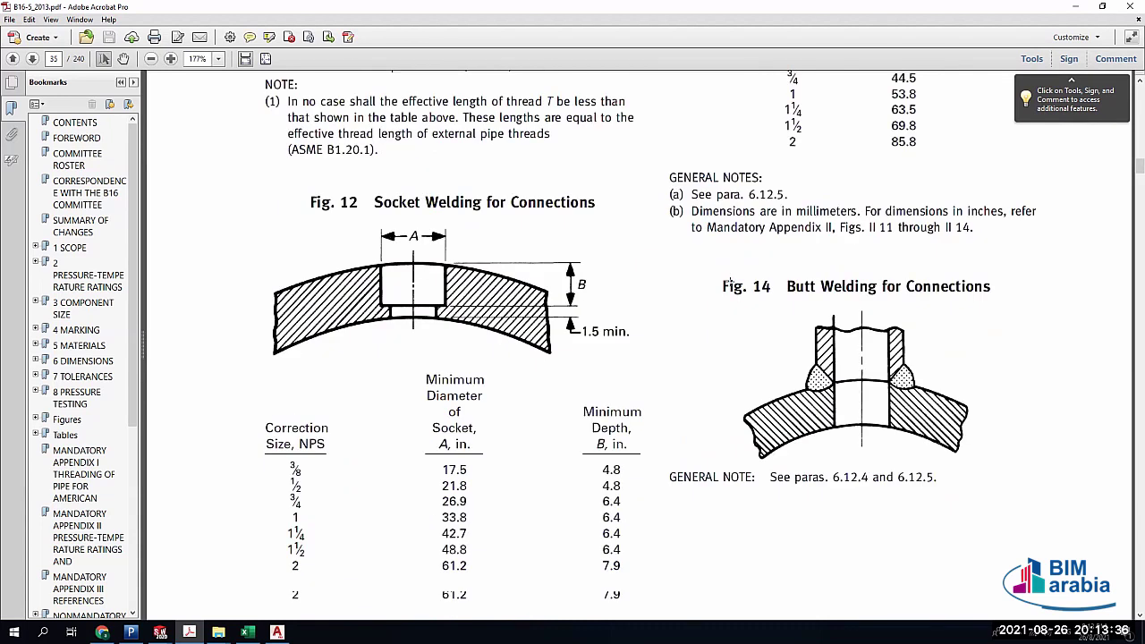
{"action": "scroll", "coordinate": [749, 305], "scroll_direction": "down", "scroll_amount": 20}
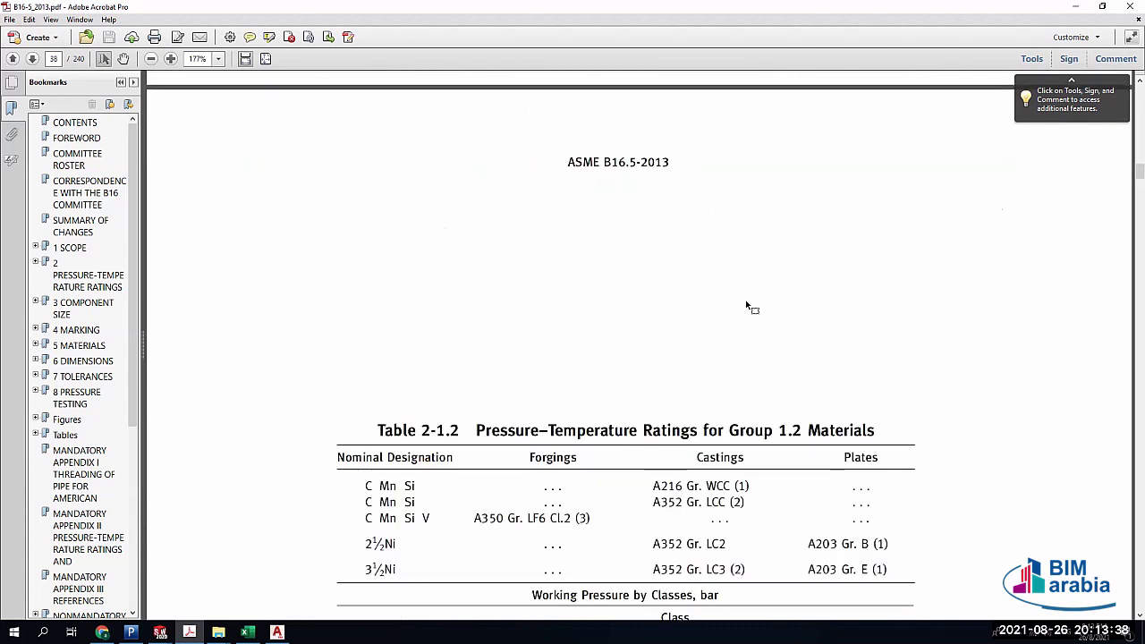
{"action": "scroll", "coordinate": [746, 301], "scroll_direction": "up", "scroll_amount": 5}
{"action": "scroll", "coordinate": [667, 280], "scroll_direction": "up", "scroll_amount": 5}
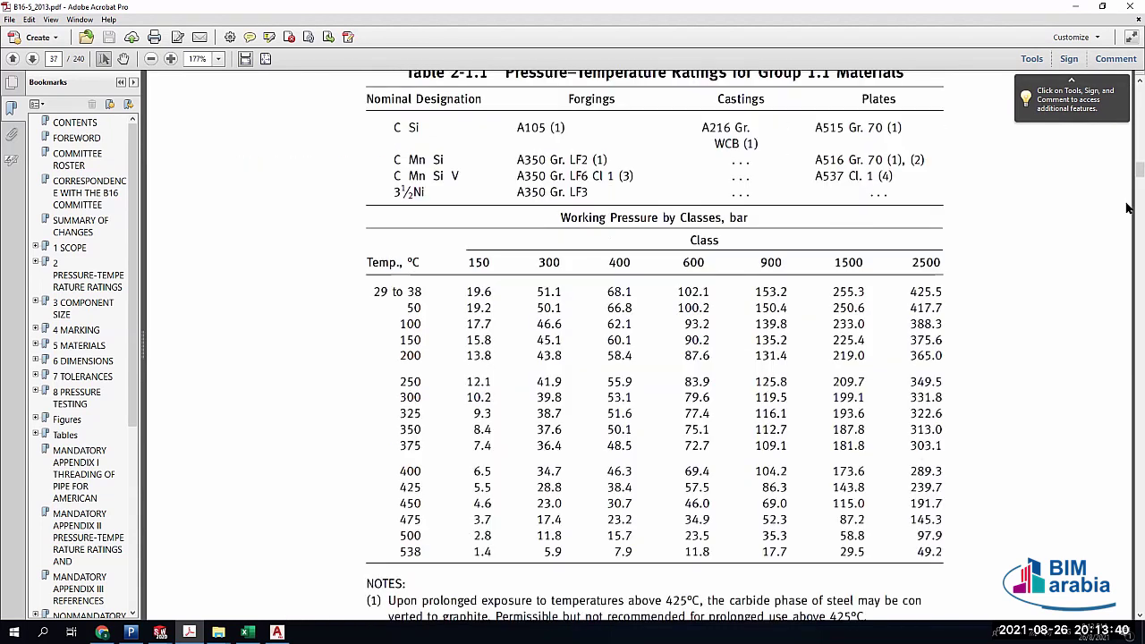
{"action": "scroll", "coordinate": [1119, 395], "scroll_direction": "down", "scroll_amount": 20}
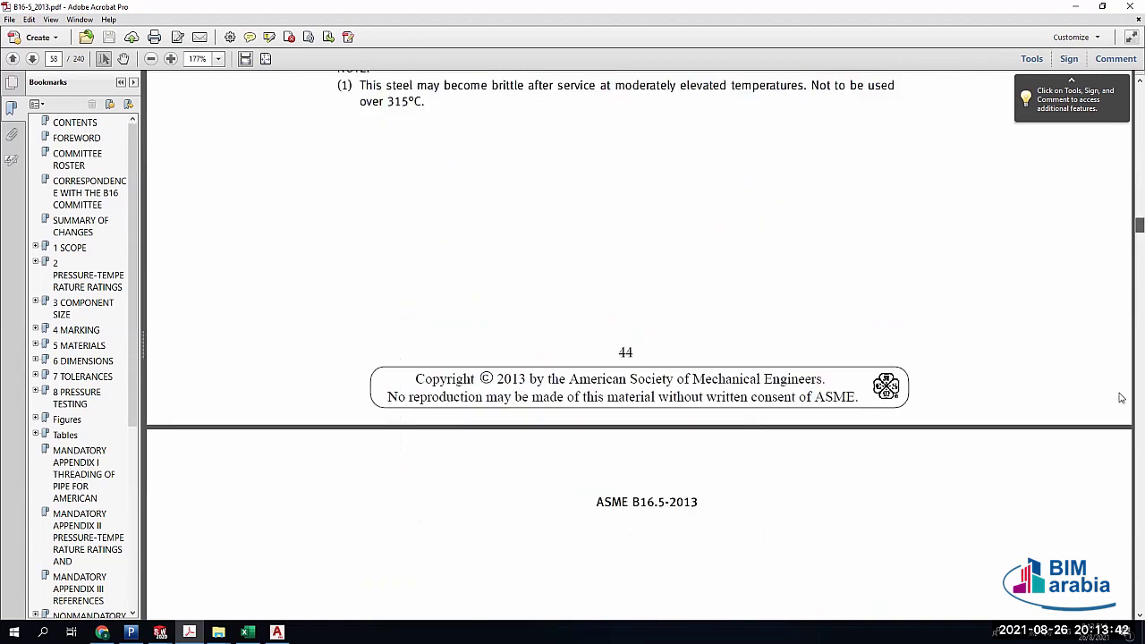
{"action": "scroll", "coordinate": [829, 271], "scroll_direction": "down", "scroll_amount": 20}
{"action": "scroll", "coordinate": [825, 268], "scroll_direction": "down", "scroll_amount": 20}
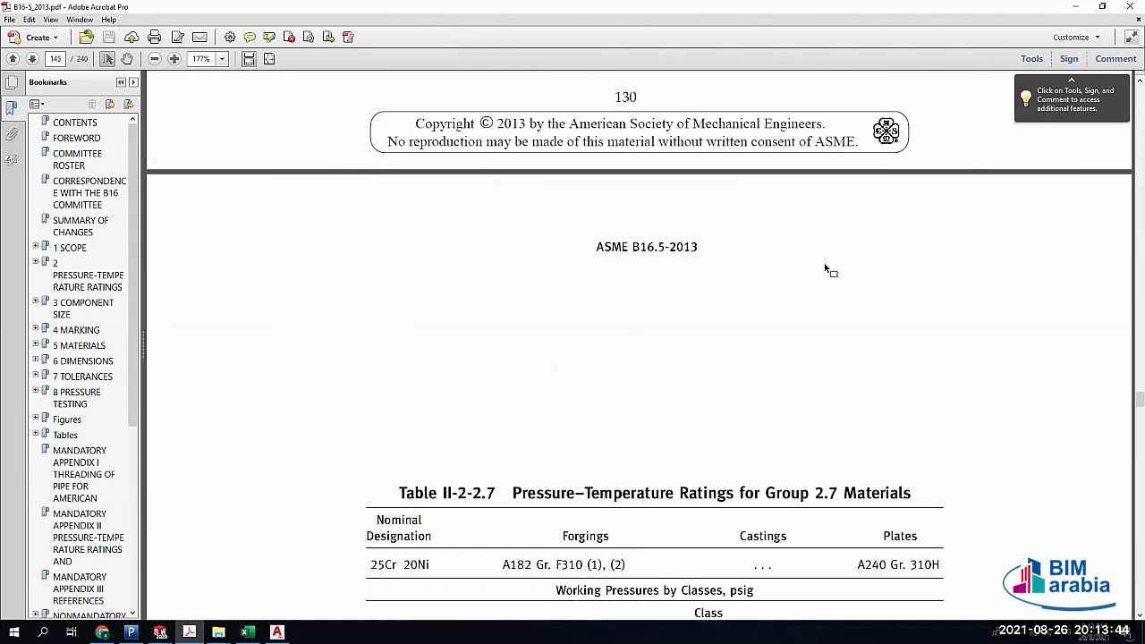
{"action": "scroll", "coordinate": [1127, 478], "scroll_direction": "up", "scroll_amount": 1}
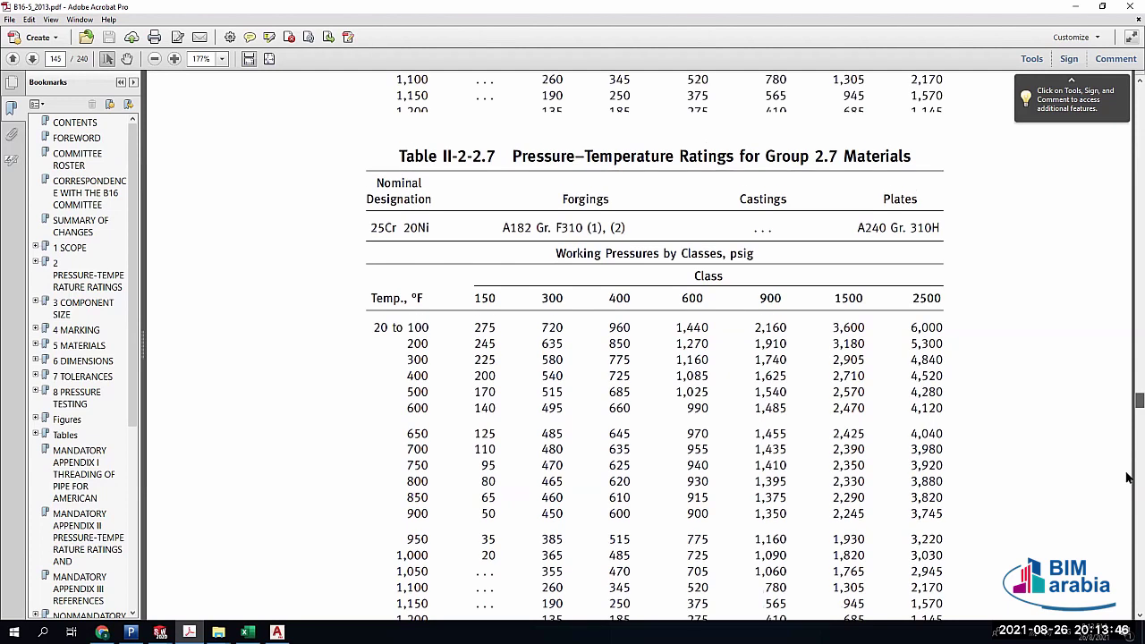
{"action": "scroll", "coordinate": [1127, 483], "scroll_direction": "down", "scroll_amount": 15}
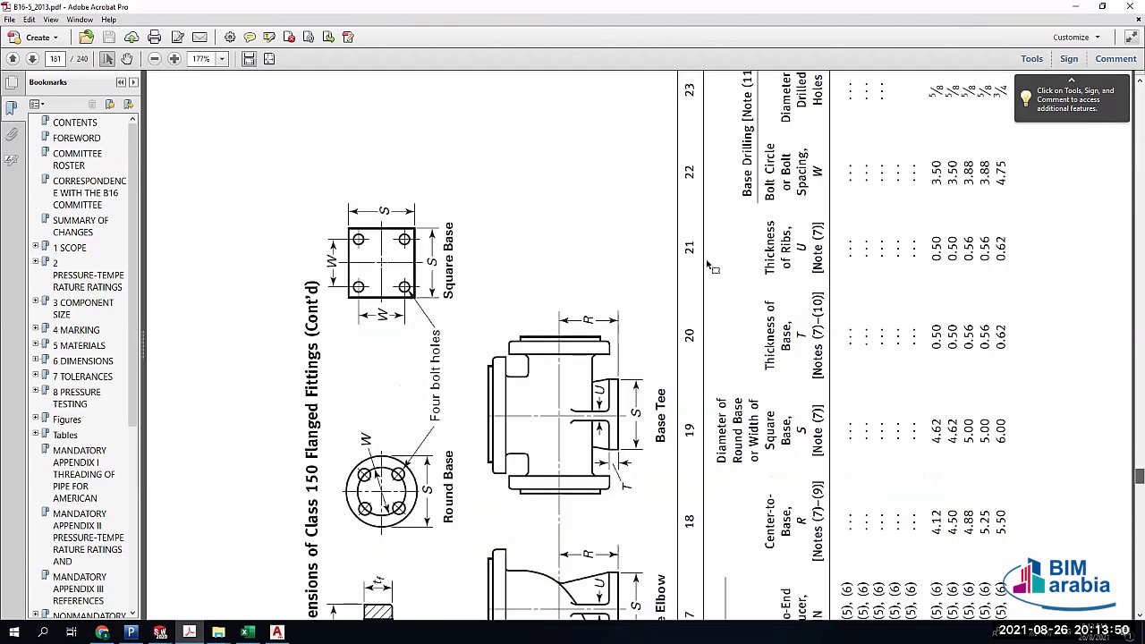
Scroll past the Table II-15 Class 600 drilling template to Table II-16, Dimensions of Class 600 Flanges
{"action": "scroll", "coordinate": [707, 266], "scroll_direction": "down", "scroll_amount": 20}
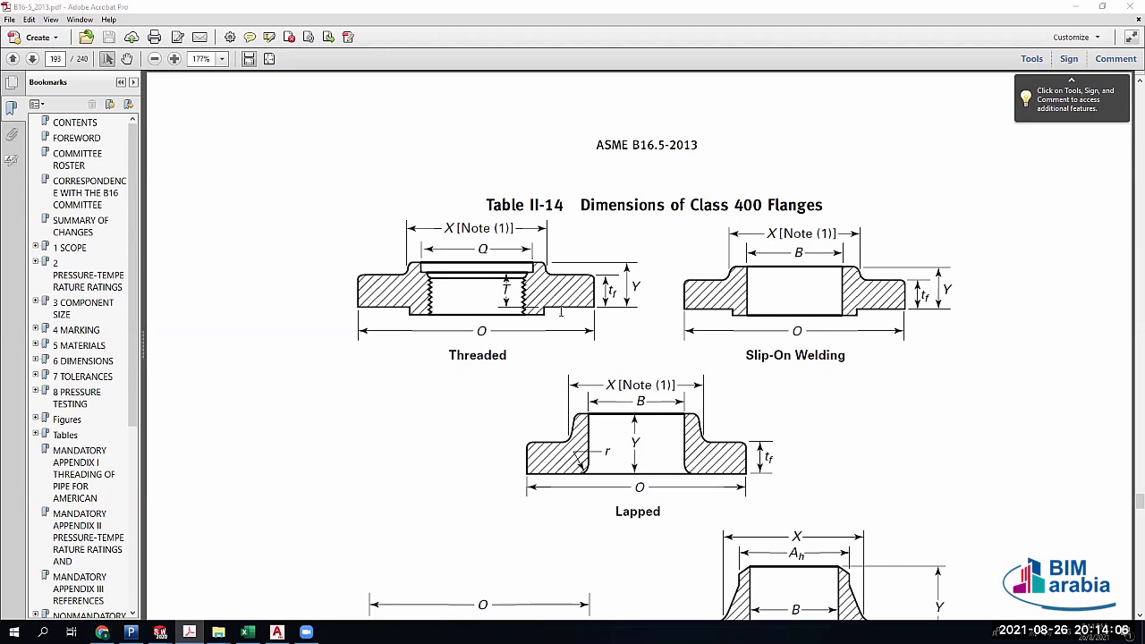
{"action": "scroll", "coordinate": [918, 310], "scroll_direction": "down", "scroll_amount": 8}
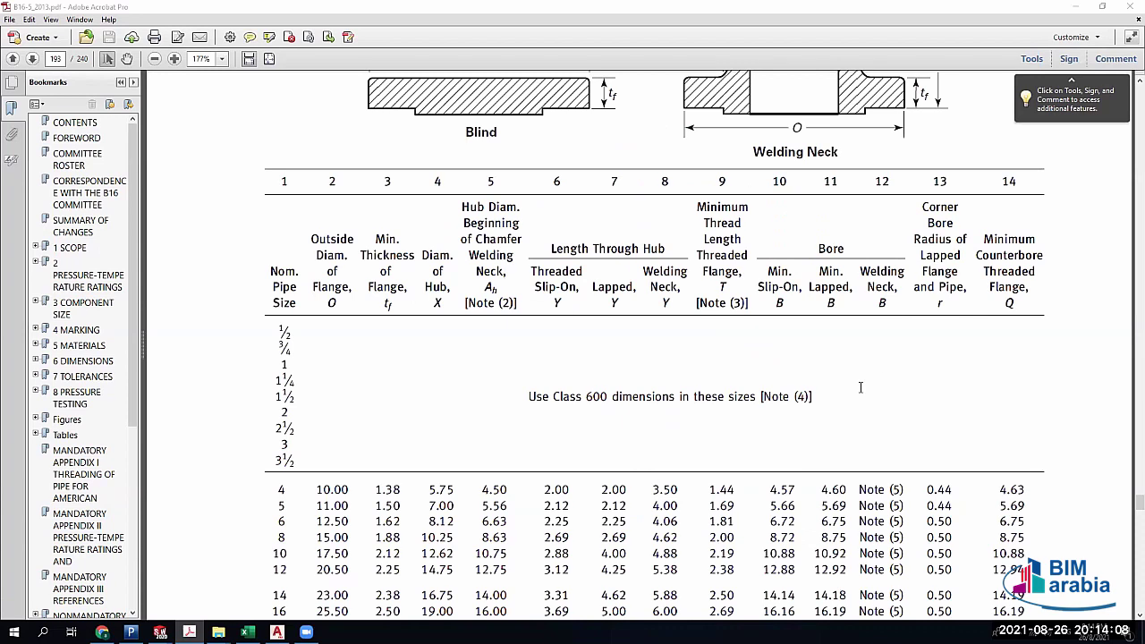
{"action": "scroll", "coordinate": [532, 282], "scroll_direction": "down", "scroll_amount": 4}
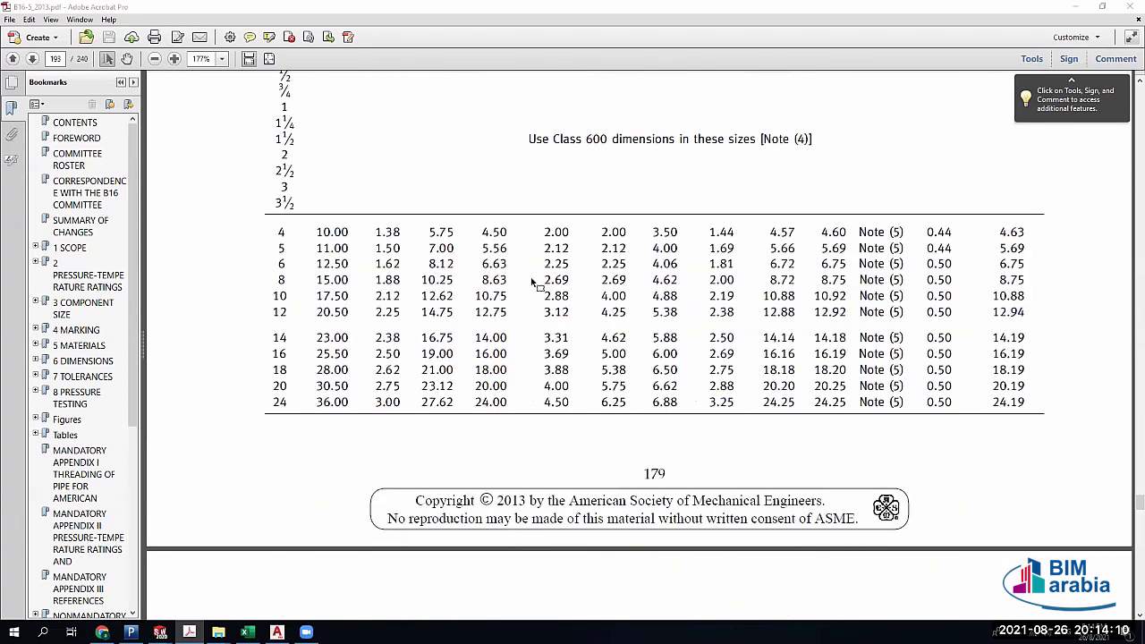
{"action": "scroll", "coordinate": [421, 188], "scroll_direction": "down", "scroll_amount": 1}
{"action": "scroll", "coordinate": [557, 187], "scroll_direction": "up", "scroll_amount": 3}
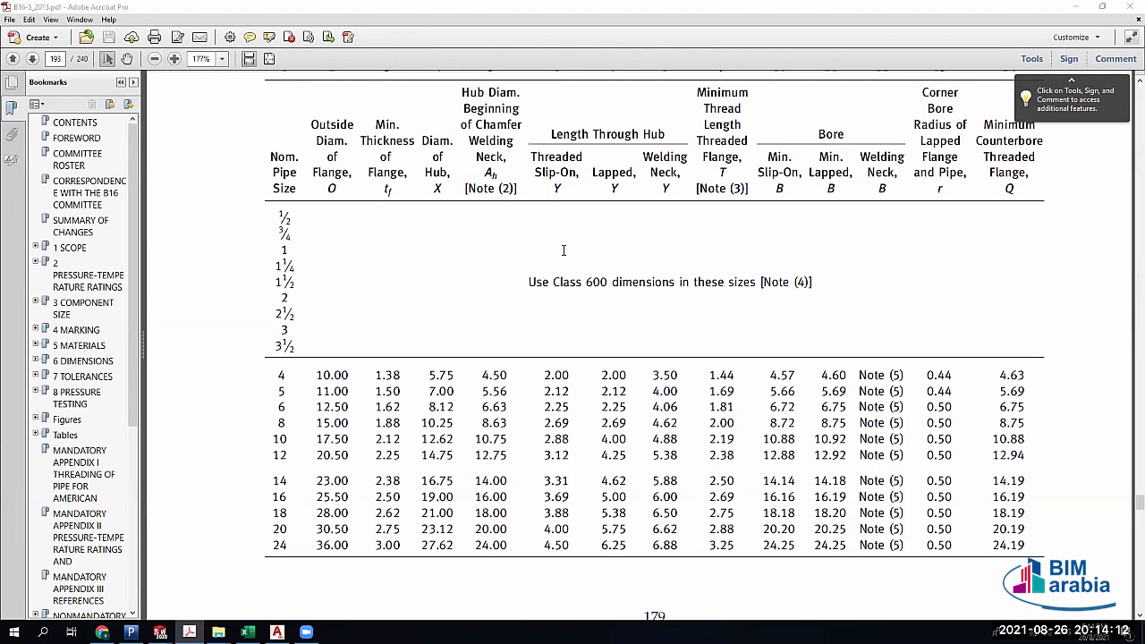
{"action": "scroll", "coordinate": [542, 273], "scroll_direction": "down", "scroll_amount": 1}
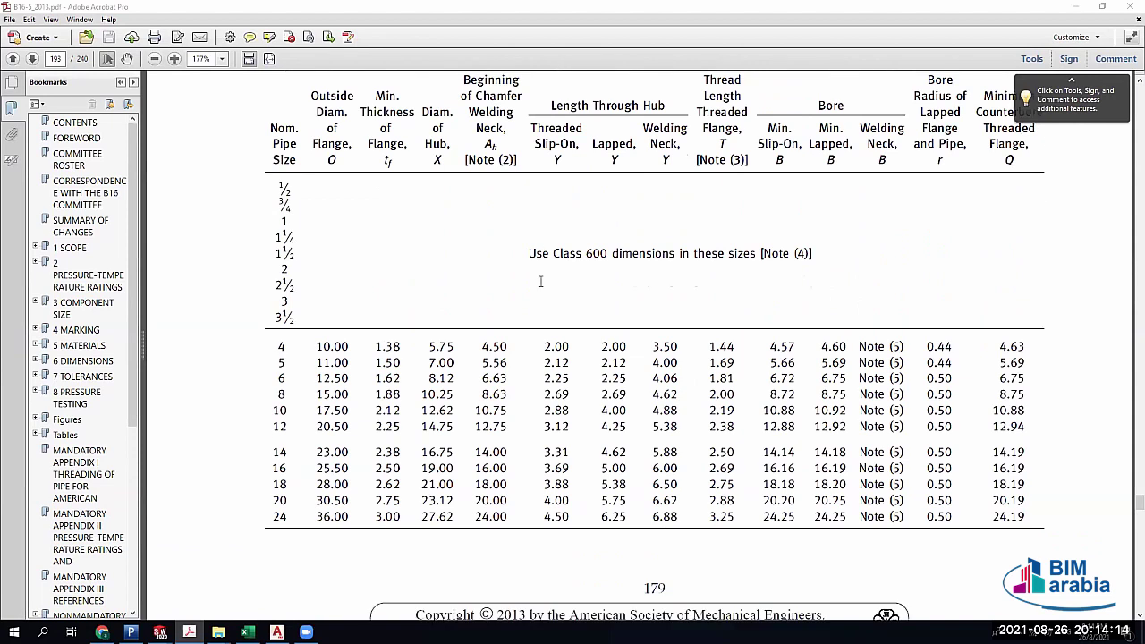
{"action": "scroll", "coordinate": [541, 282], "scroll_direction": "down", "scroll_amount": 2}
{"action": "scroll", "coordinate": [543, 298], "scroll_direction": "down", "scroll_amount": 18}
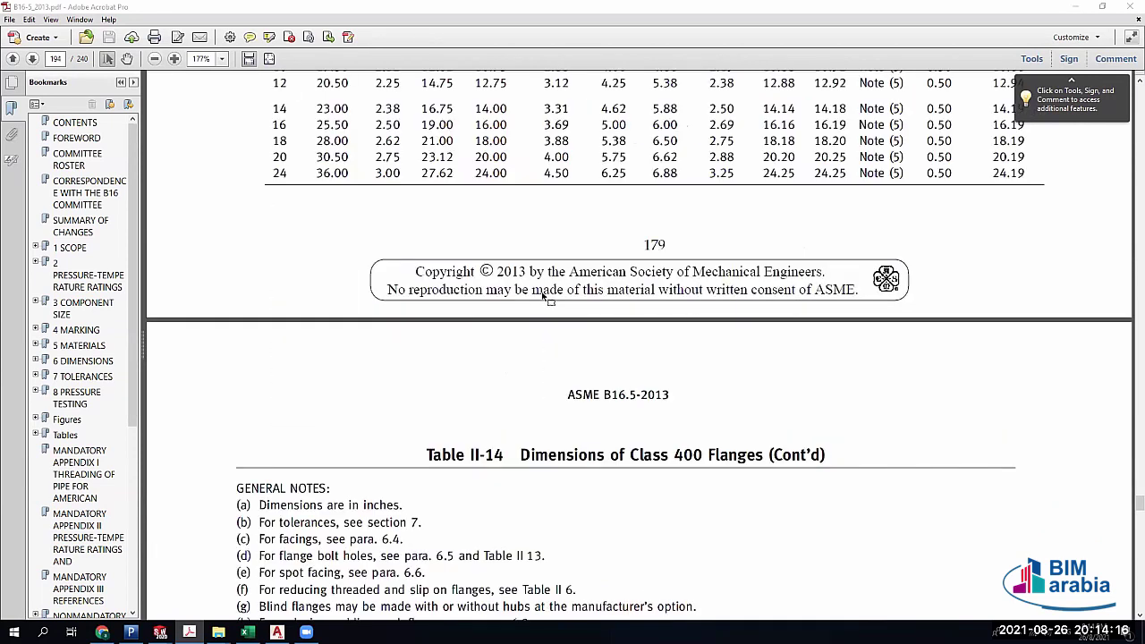
{"action": "scroll", "coordinate": [474, 201], "scroll_direction": "down", "scroll_amount": 4}
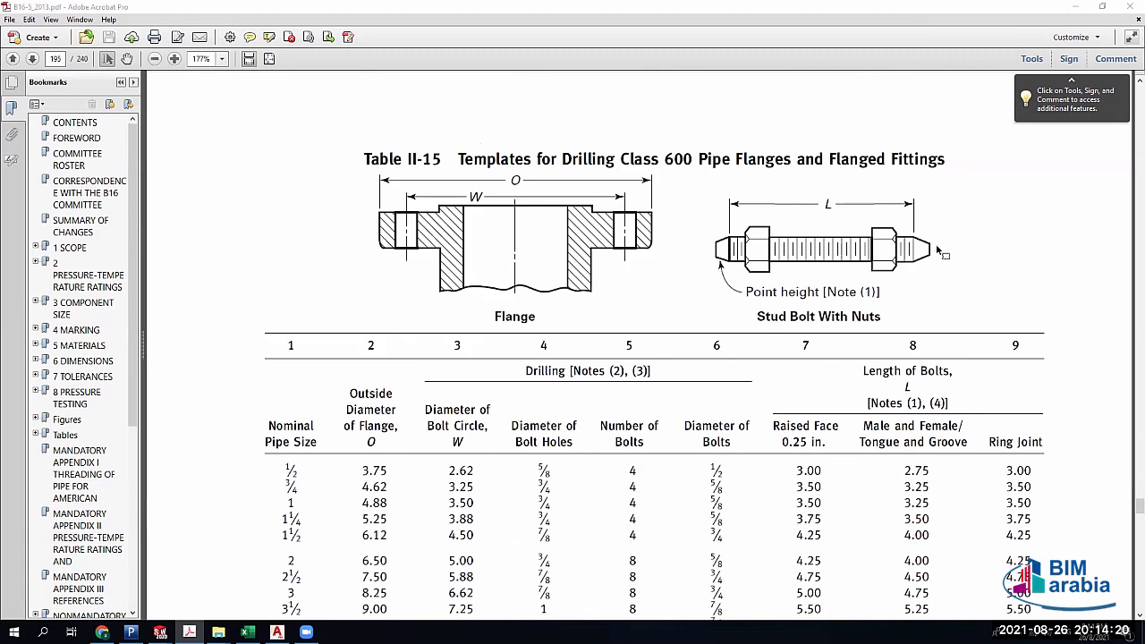
{"action": "scroll", "coordinate": [958, 332], "scroll_direction": "down", "scroll_amount": 2}
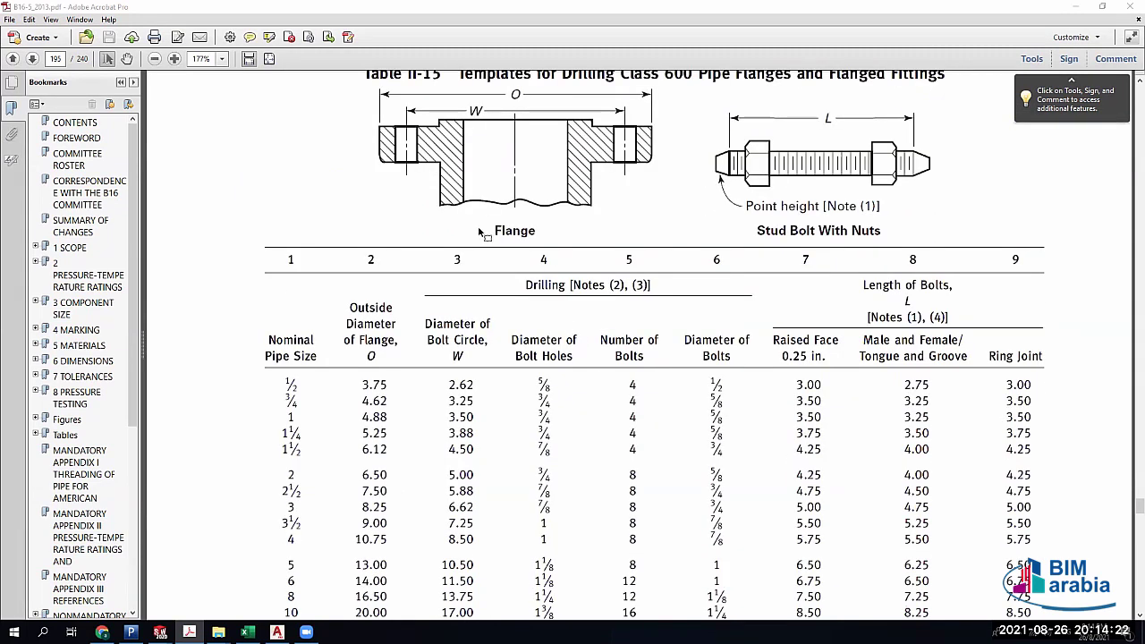
{"action": "scroll", "coordinate": [484, 233], "scroll_direction": "up", "scroll_amount": 2}
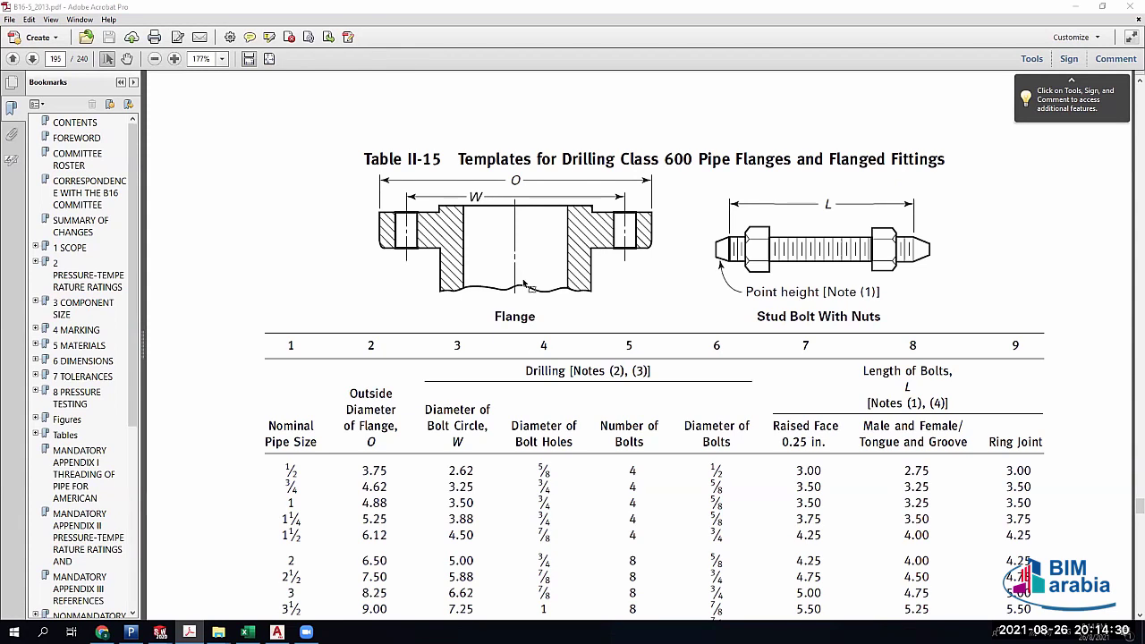
{"action": "scroll", "coordinate": [526, 285], "scroll_direction": "down", "scroll_amount": 15}
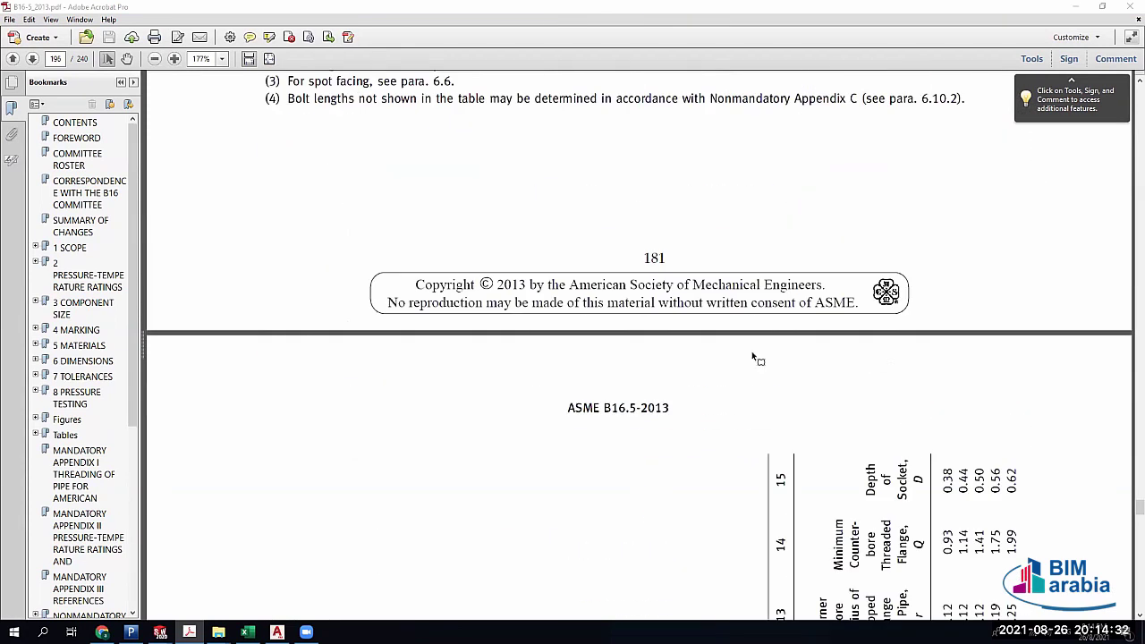
{"action": "scroll", "coordinate": [572, 244], "scroll_direction": "down", "scroll_amount": 10}
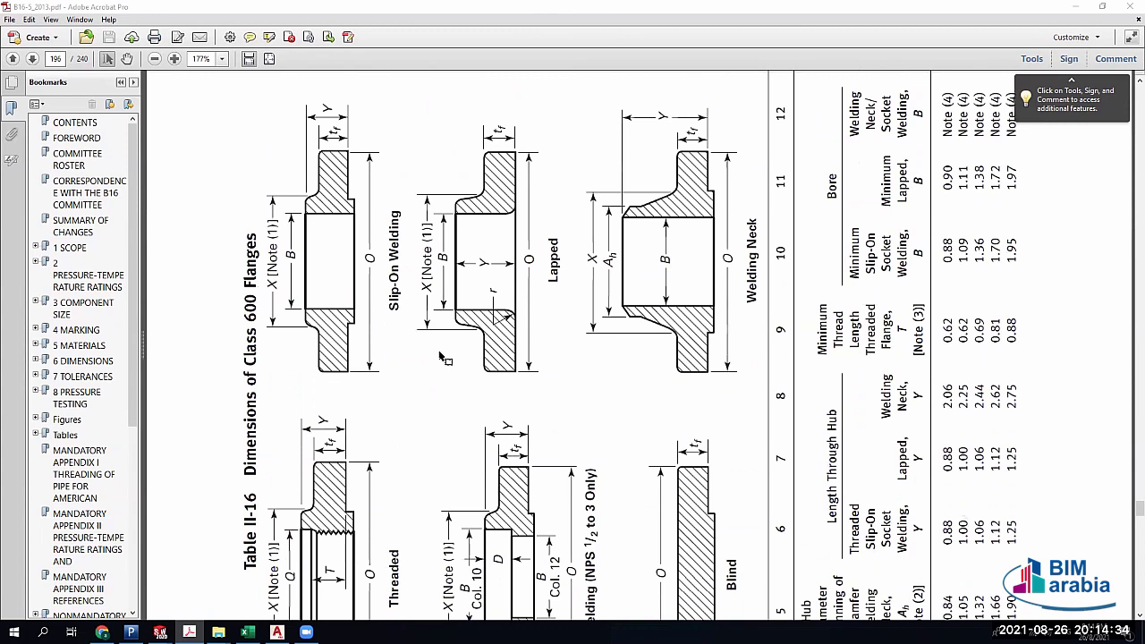
{"action": "scroll", "coordinate": [431, 446], "scroll_direction": "down", "scroll_amount": 3}
{"action": "scroll", "coordinate": [501, 358], "scroll_direction": "down", "scroll_amount": 10}
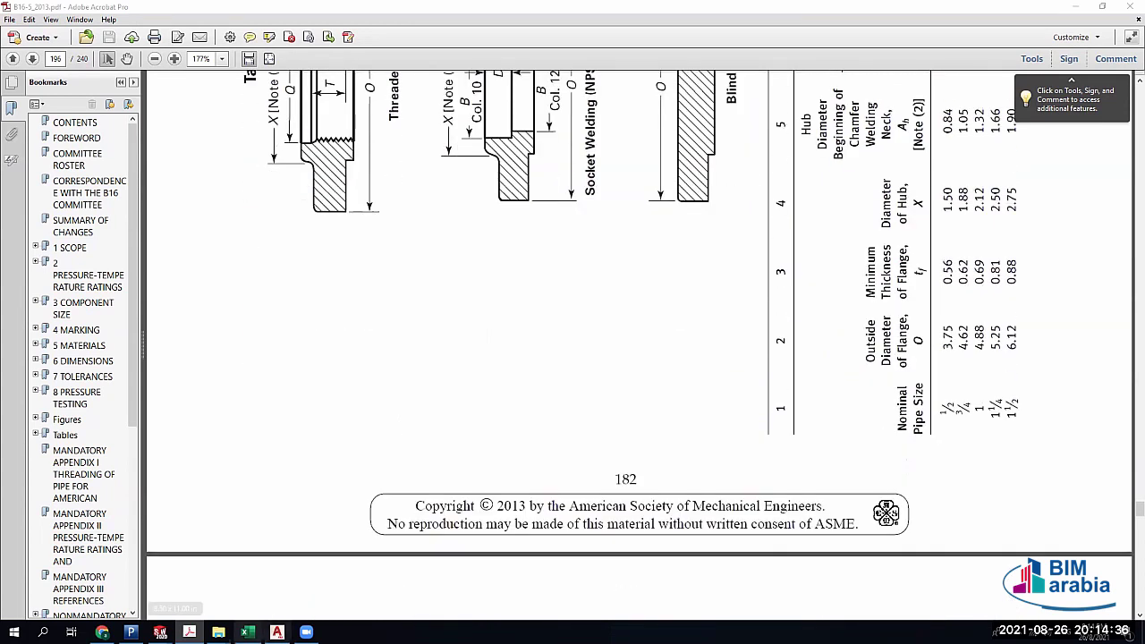
Bring the Pipedata-Pro 24" NPS Weldneck Flange 300# RF Sch-100 drawing to the front
{"action": "key", "text": "alt+Tab"}
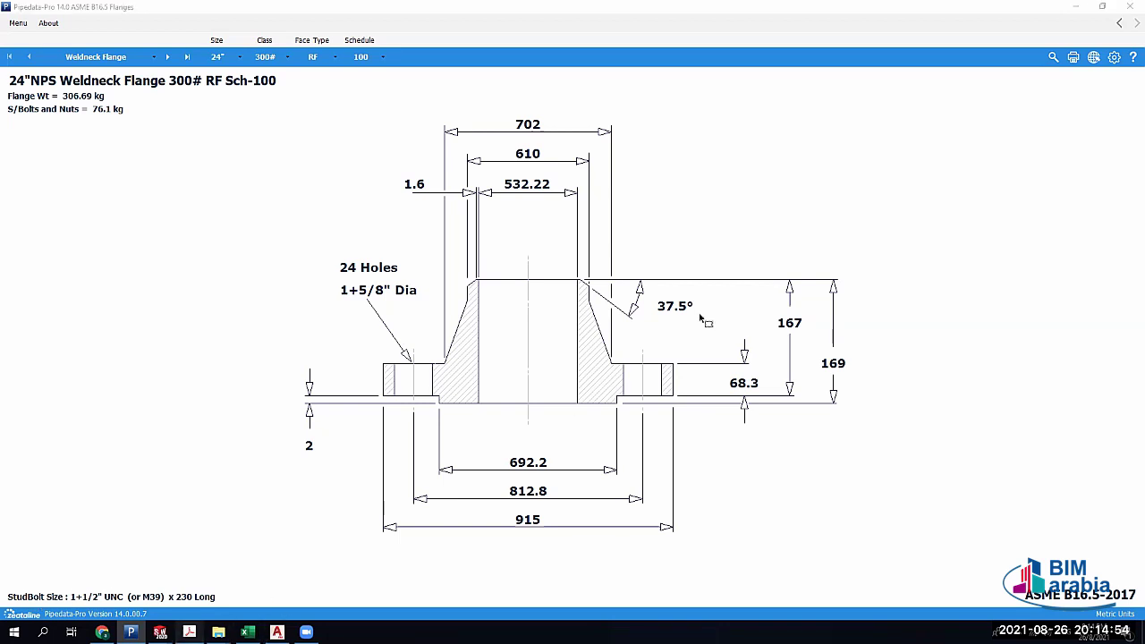
Review the Table II-15 bolt data and notes on page 181, then go back to Pipedata-Pro
{"action": "scroll", "coordinate": [701, 316], "scroll_direction": "up", "scroll_amount": 1}
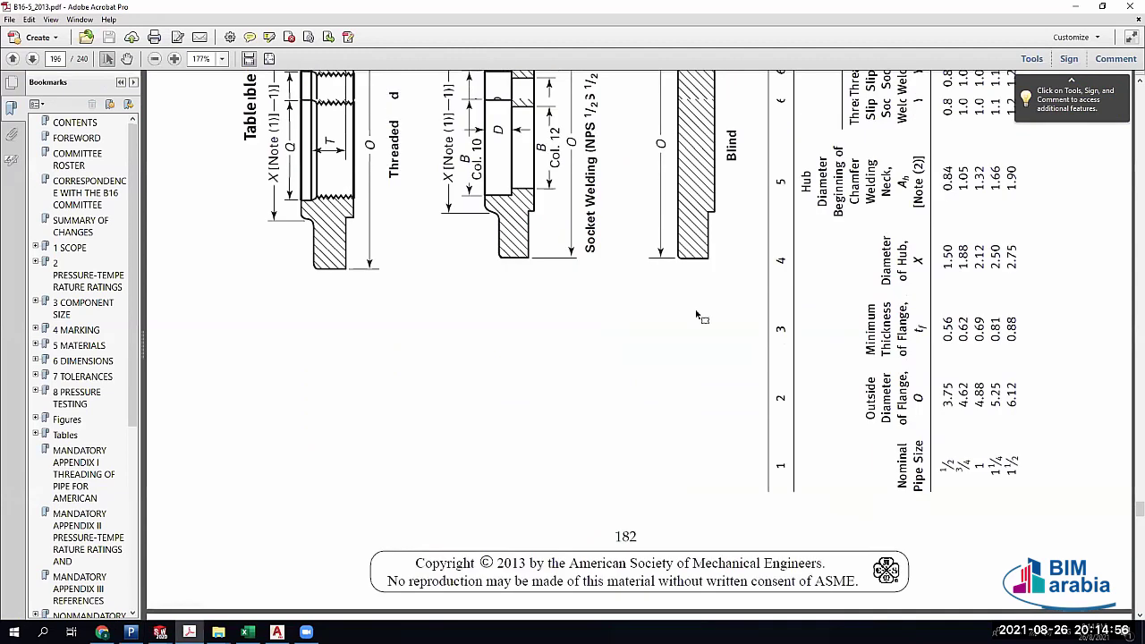
{"action": "scroll", "coordinate": [920, 285], "scroll_direction": "up", "scroll_amount": 15}
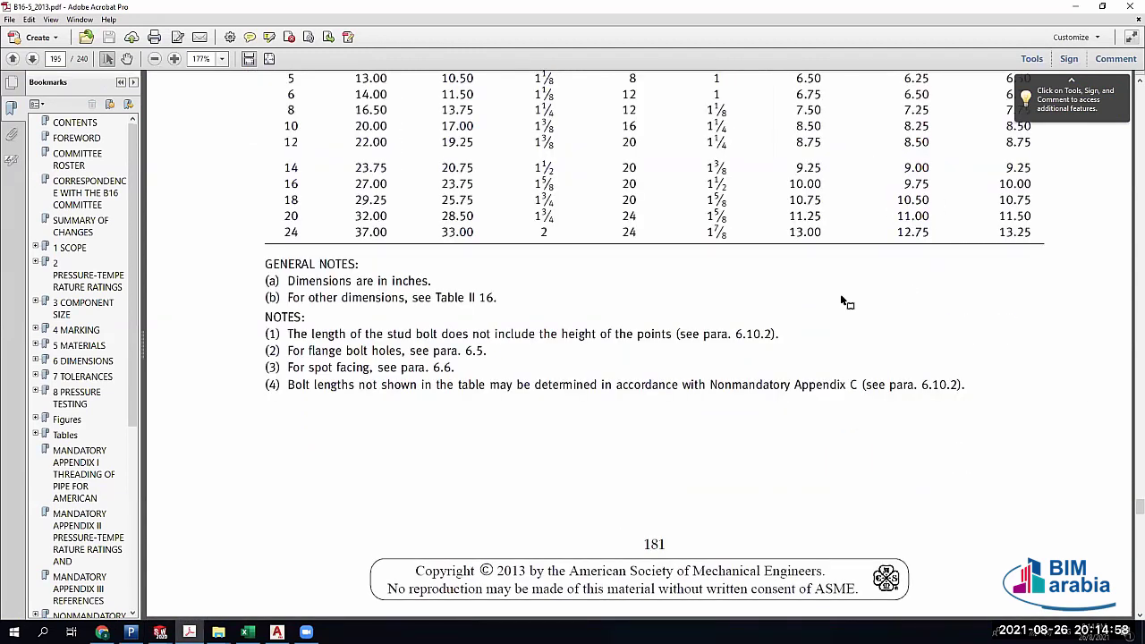
{"action": "scroll", "coordinate": [847, 302], "scroll_direction": "up", "scroll_amount": 7}
{"action": "scroll", "coordinate": [801, 242], "scroll_direction": "down", "scroll_amount": 1}
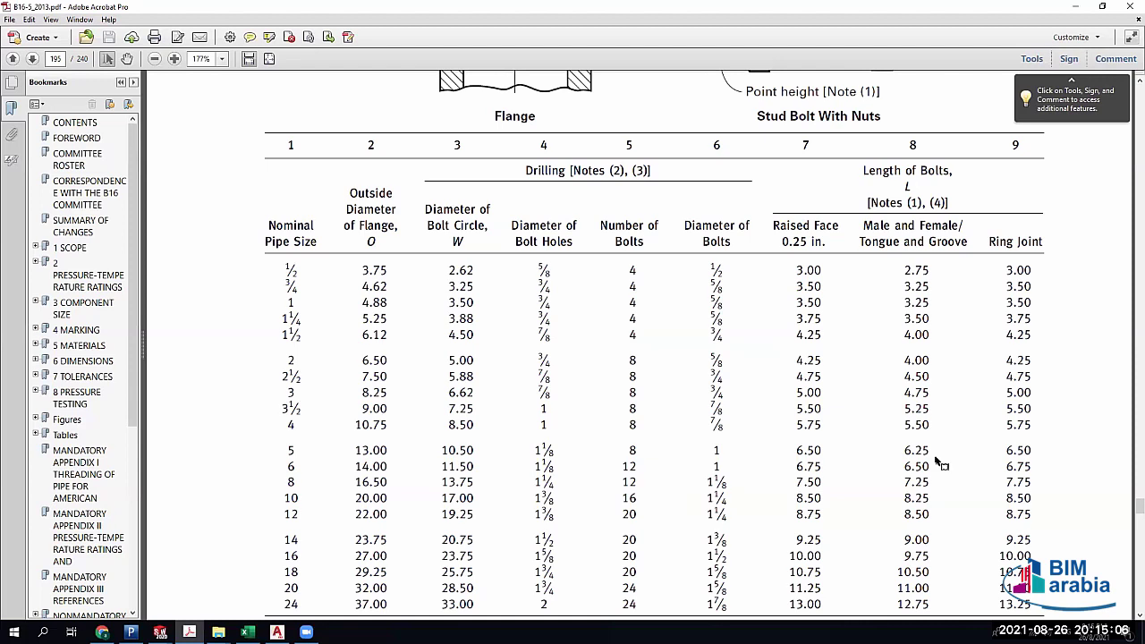
{"action": "scroll", "coordinate": [188, 614], "scroll_direction": "down", "scroll_amount": 5}
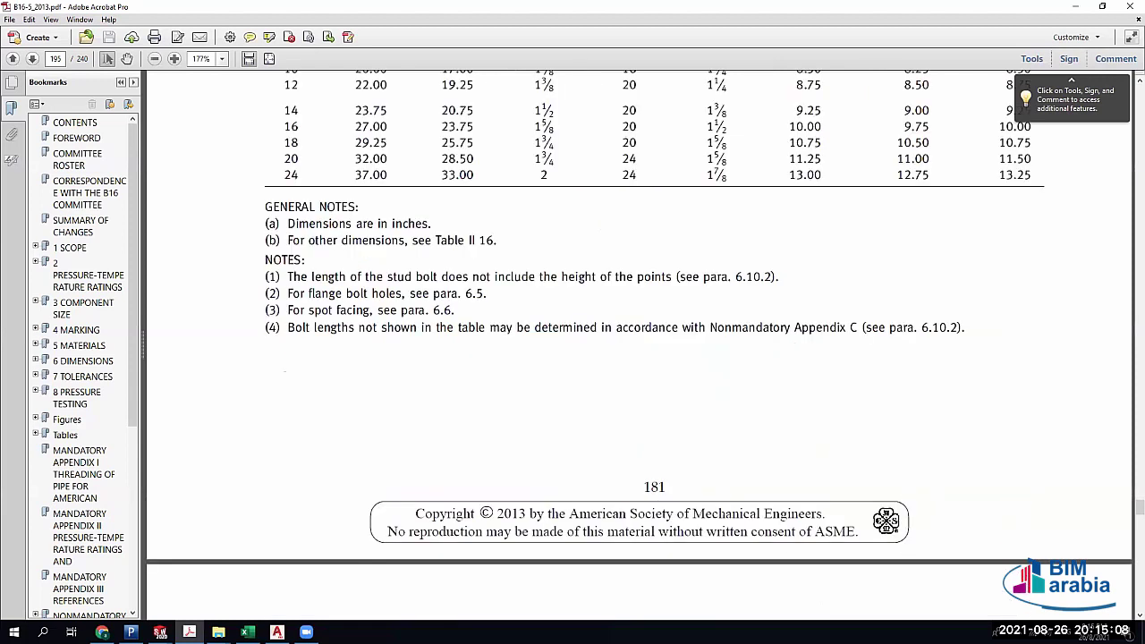
{"action": "key", "text": "alt+Tab"}
Navigate back through the earlier PDF pages to Table 2-1.1, Group 1.1 ratings, on page 37
{"action": "scroll", "coordinate": [1125, 295], "scroll_direction": "up", "scroll_amount": 15}
{"action": "mouse_move", "coordinate": [1129, 218]}
{"action": "left_mouse_down"}
{"action": "mouse_move", "coordinate": [1132, 231]}
{"action": "mouse_move", "coordinate": [1138, 208]}
{"action": "left_mouse_up"}
{"action": "scroll", "coordinate": [605, 383], "scroll_direction": "up", "scroll_amount": 3}
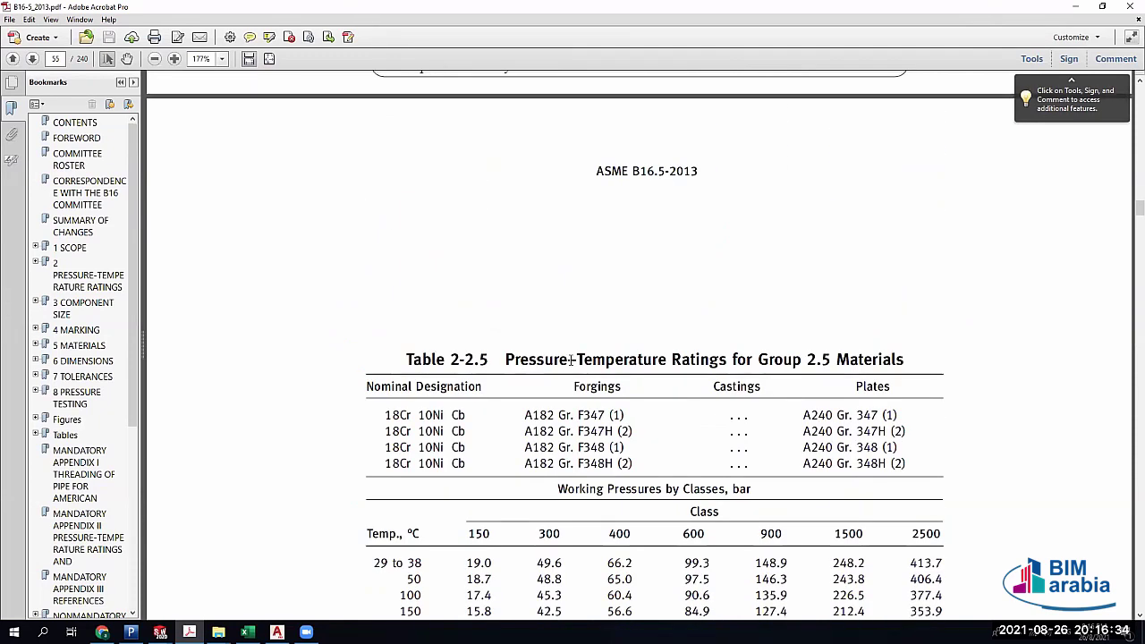
{"action": "scroll", "coordinate": [626, 310], "scroll_direction": "up", "scroll_amount": 5}
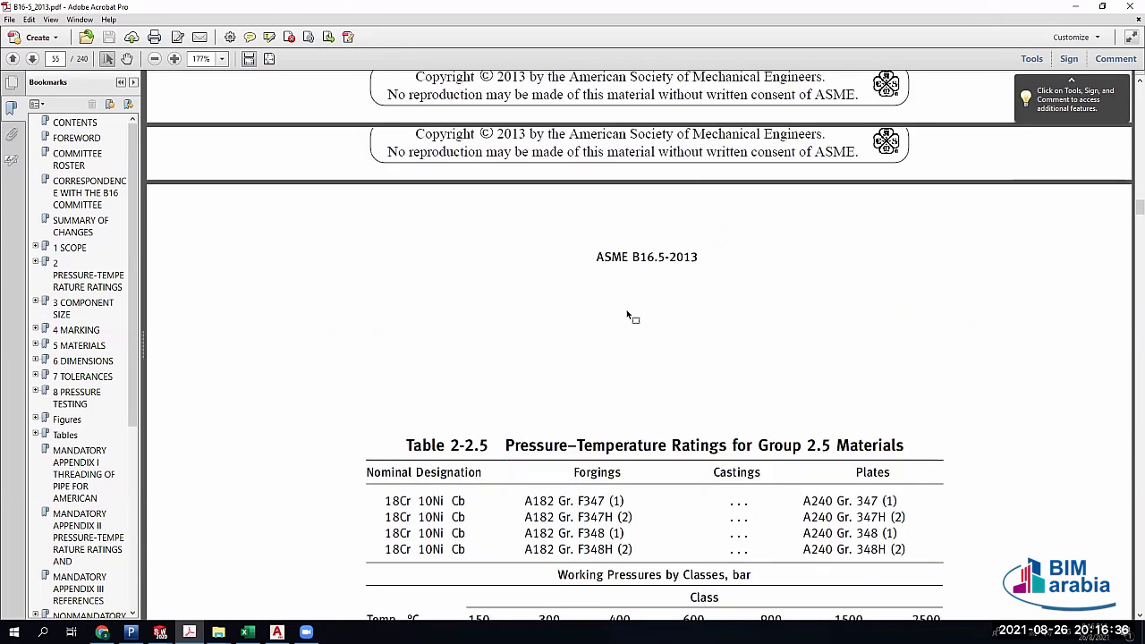
{"action": "scroll", "coordinate": [519, 330], "scroll_direction": "down", "scroll_amount": 5}
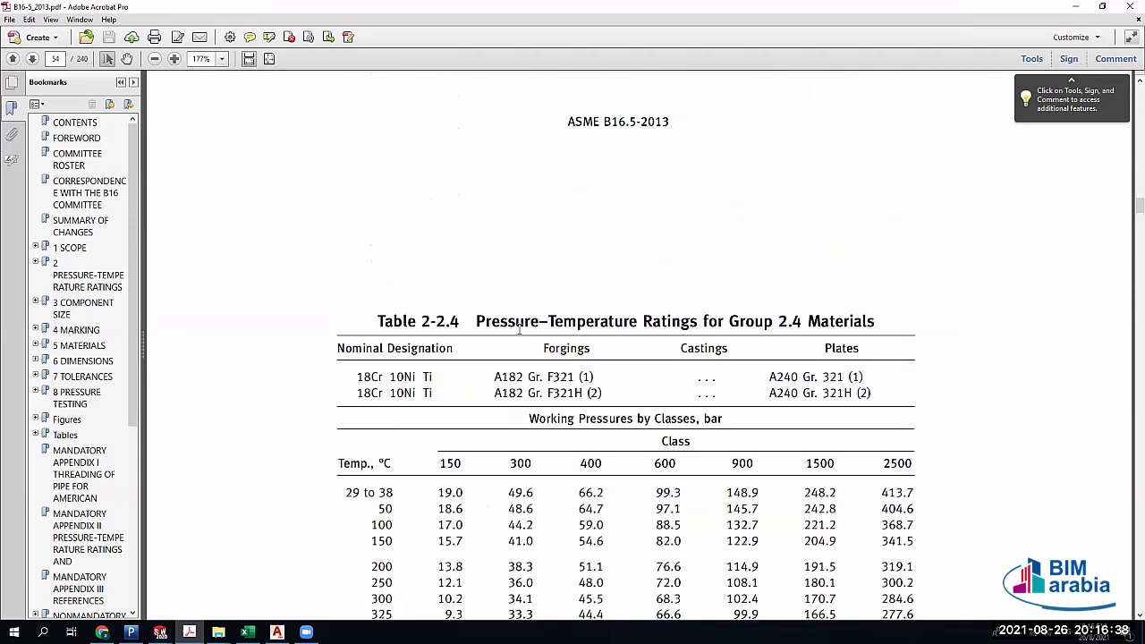
{"action": "scroll", "coordinate": [457, 332], "scroll_direction": "up", "scroll_amount": 5}
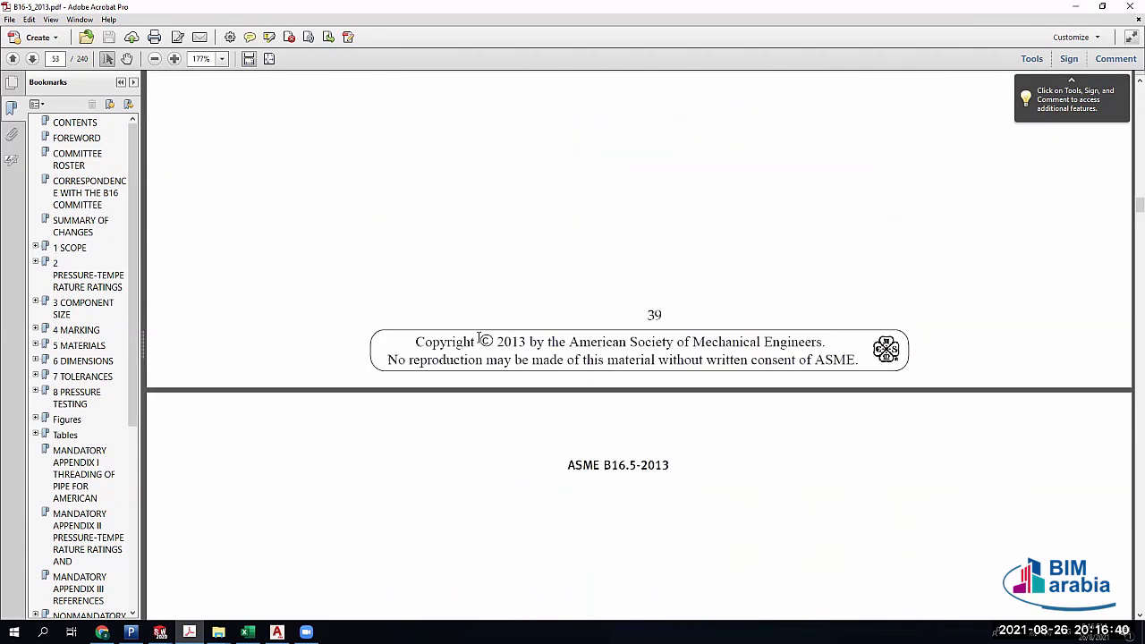
{"action": "scroll", "coordinate": [452, 332], "scroll_direction": "up", "scroll_amount": 5}
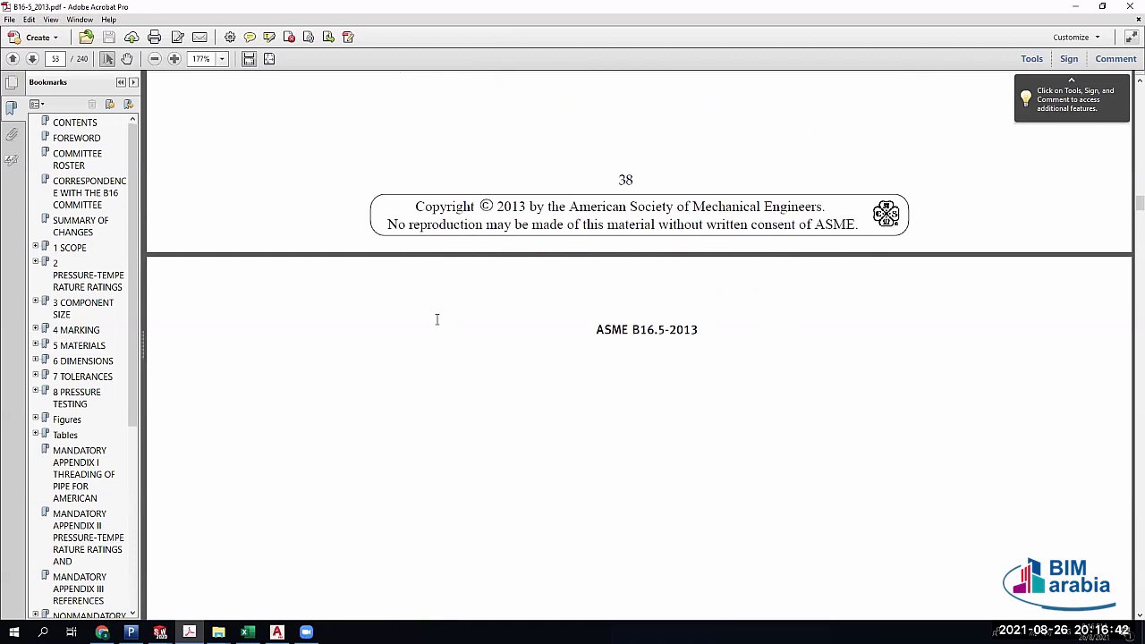
{"action": "scroll", "coordinate": [438, 322], "scroll_direction": "up", "scroll_amount": 5}
{"action": "scroll", "coordinate": [430, 317], "scroll_direction": "up", "scroll_amount": 5}
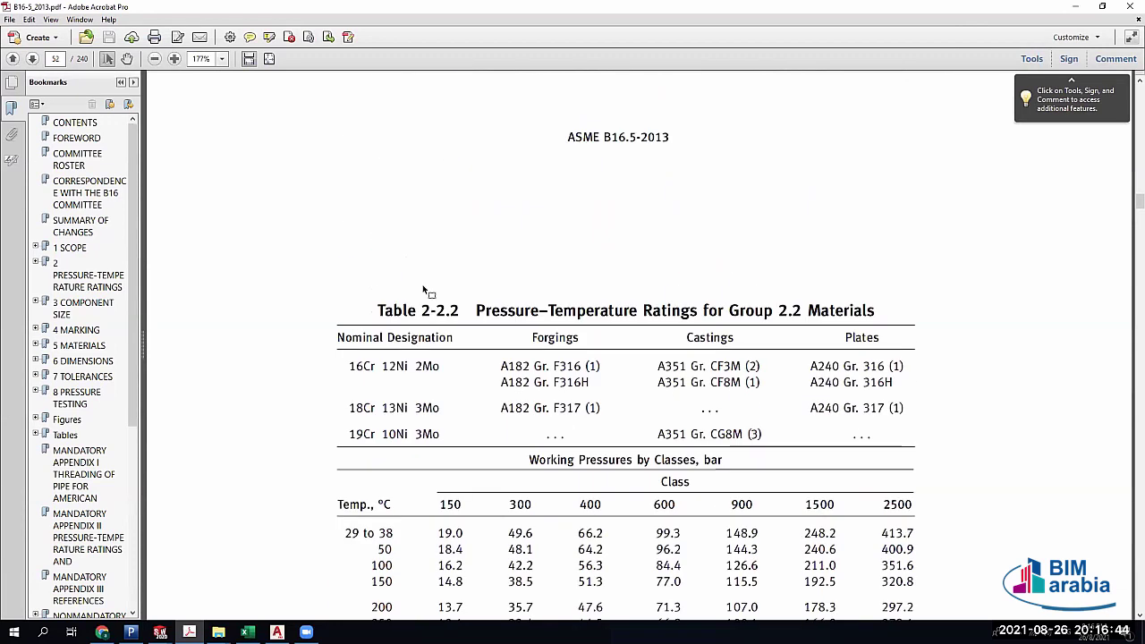
{"action": "scroll", "coordinate": [422, 289], "scroll_direction": "up", "scroll_amount": 5}
{"action": "scroll", "coordinate": [391, 271], "scroll_direction": "up", "scroll_amount": 5}
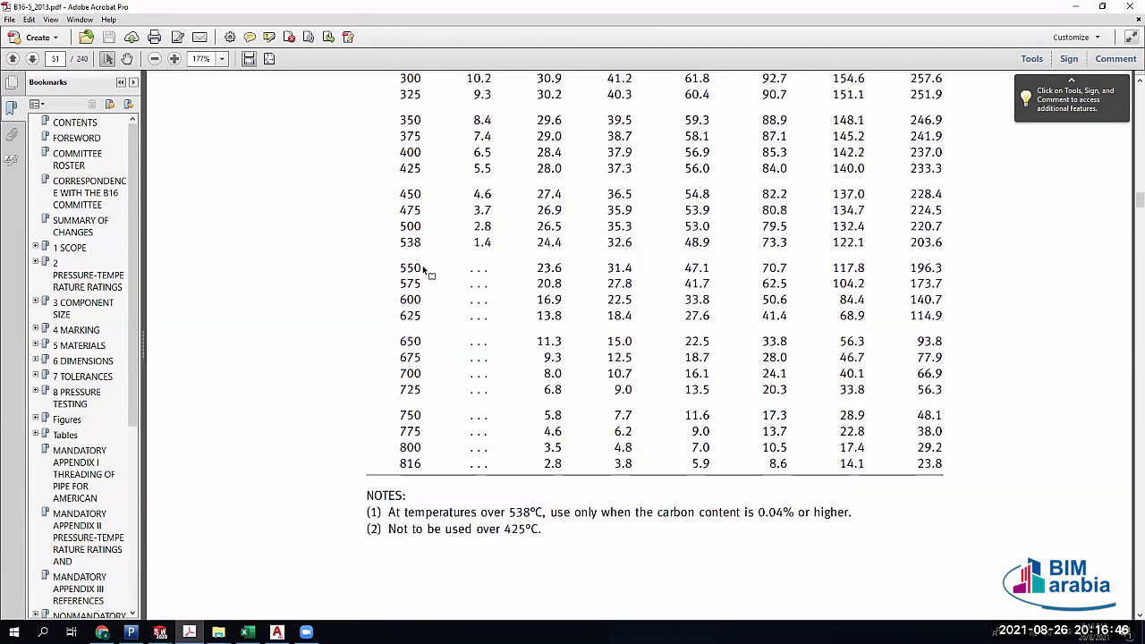
{"action": "scroll", "coordinate": [635, 398], "scroll_direction": "up", "scroll_amount": 10}
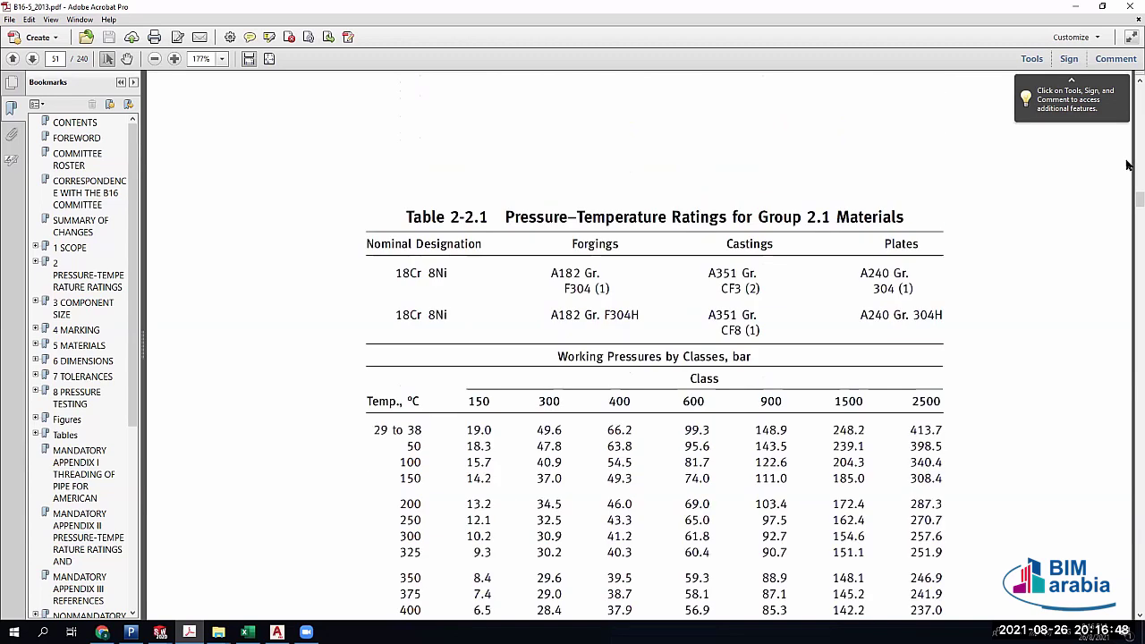
{"action": "key", "text": "alt+Left"}
{"action": "scroll", "coordinate": [633, 393], "scroll_direction": "down", "scroll_amount": 10}
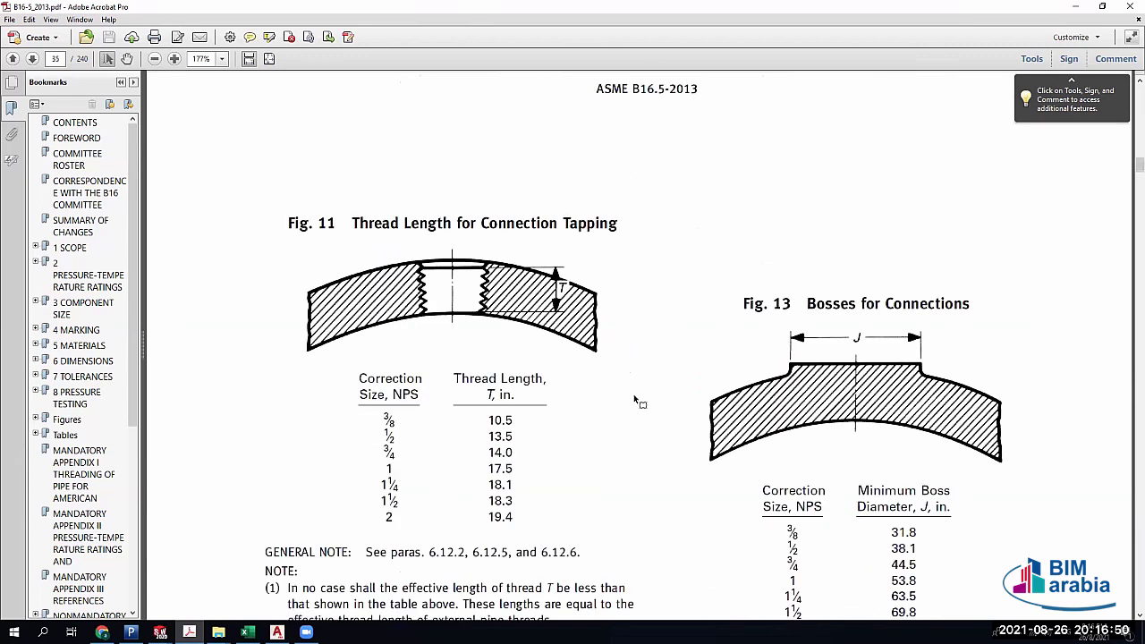
{"action": "scroll", "coordinate": [633, 394], "scroll_direction": "down", "scroll_amount": 5}
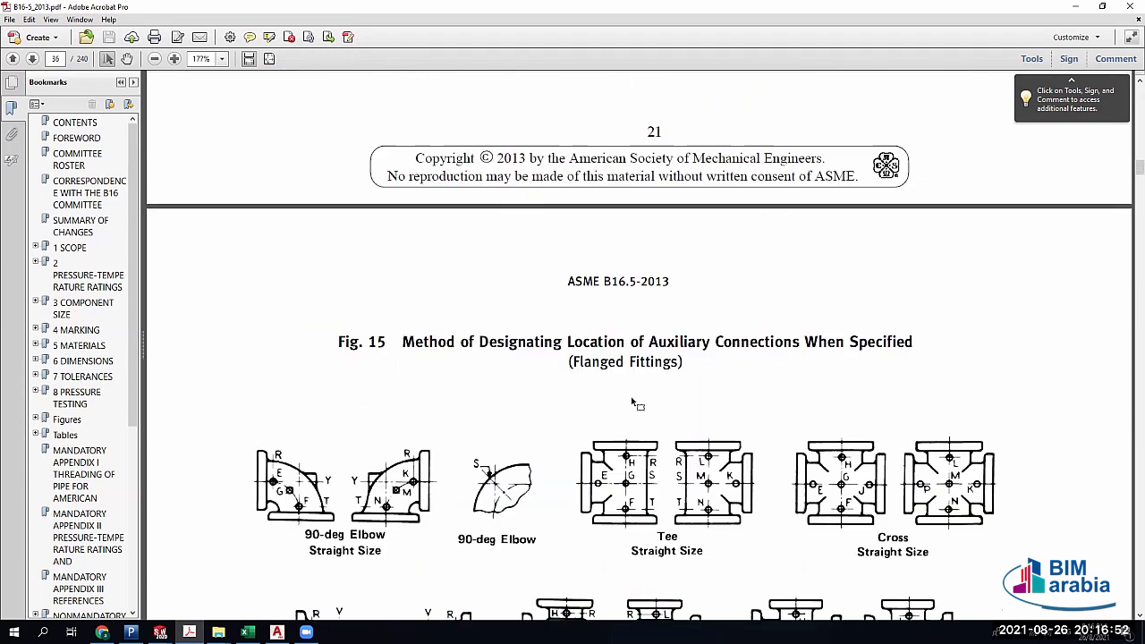
{"action": "scroll", "coordinate": [629, 397], "scroll_direction": "down", "scroll_amount": 10}
{"action": "scroll", "coordinate": [626, 401], "scroll_direction": "down", "scroll_amount": 5}
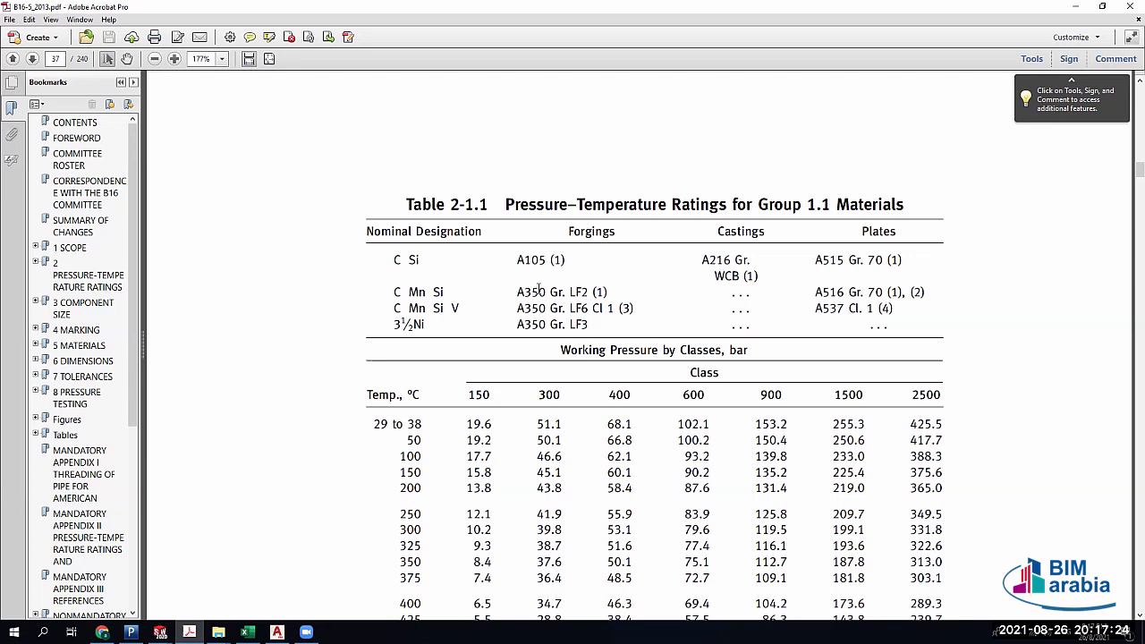
Highlight the 100 °C row ratings 17.7, 46.6 and 62.1 bar, plus the pressure unit heading
{"action": "scroll", "coordinate": [539, 287], "scroll_direction": "down", "scroll_amount": 3}
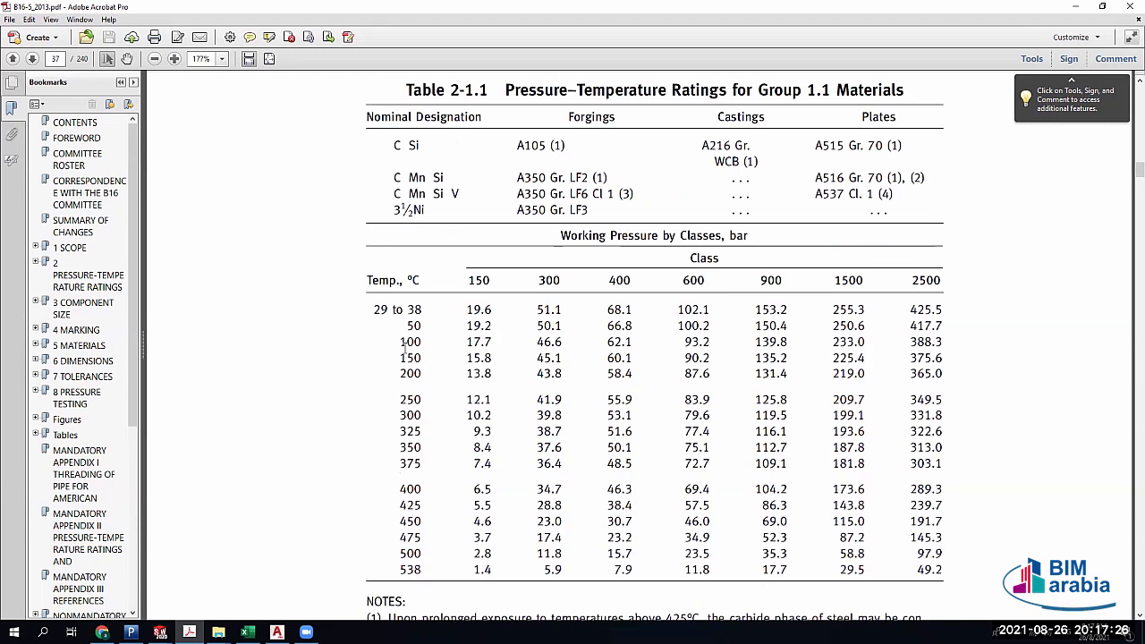
{"action": "left_click_drag", "start_coordinate": [399, 342], "coordinate": [420, 349]}
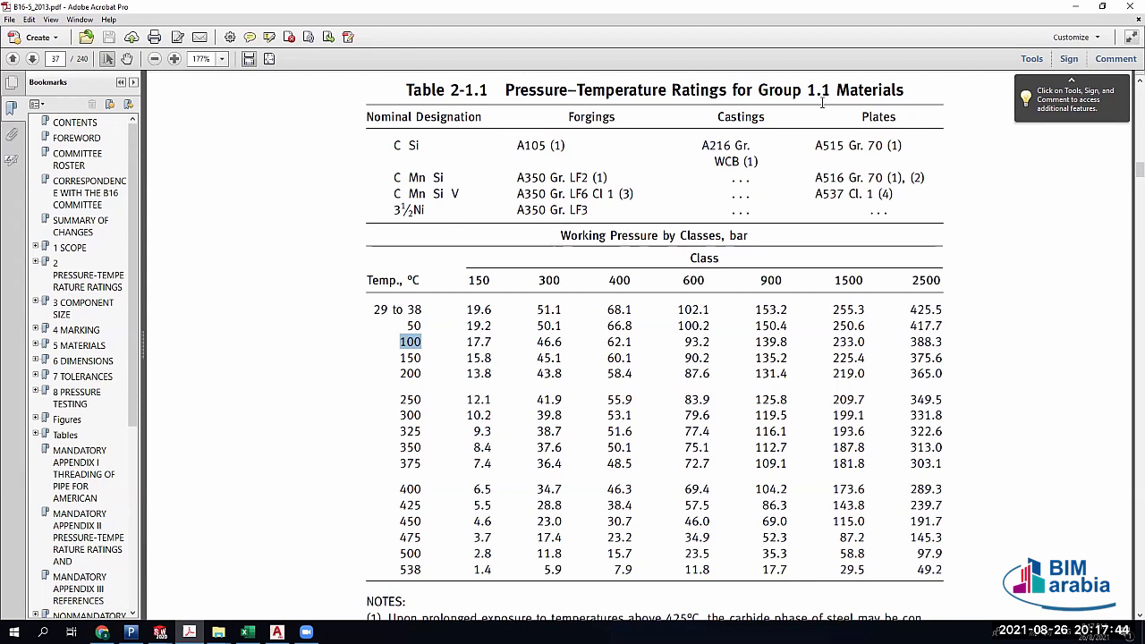
{"action": "double_click", "coordinate": [476, 340]}
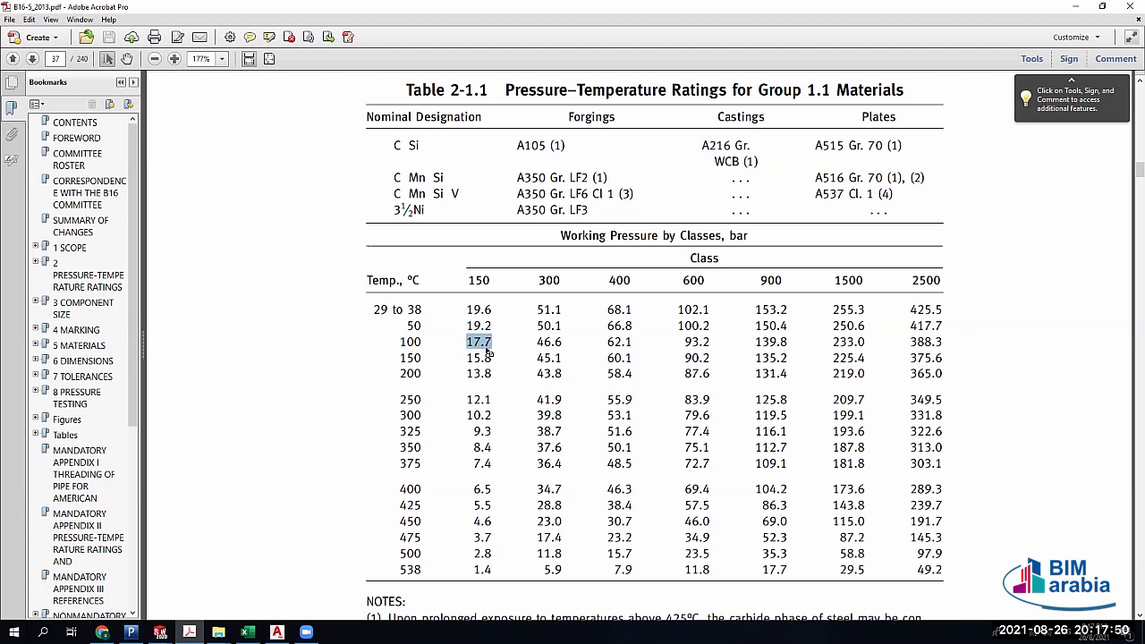
{"action": "double_click", "coordinate": [549, 341]}
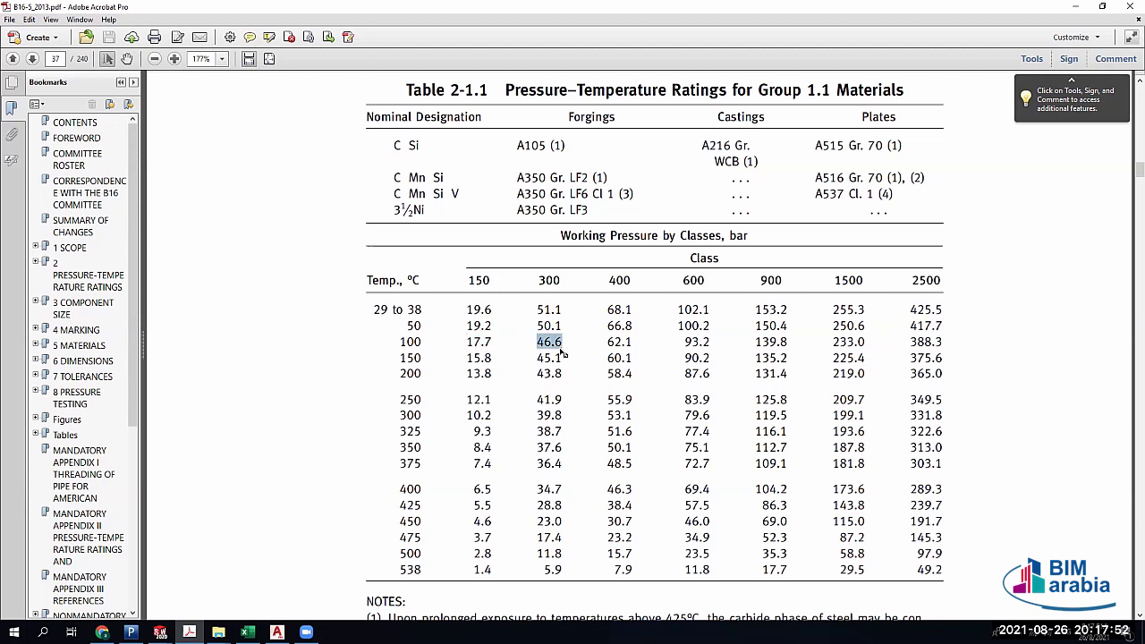
{"action": "left_click", "coordinate": [622, 280]}
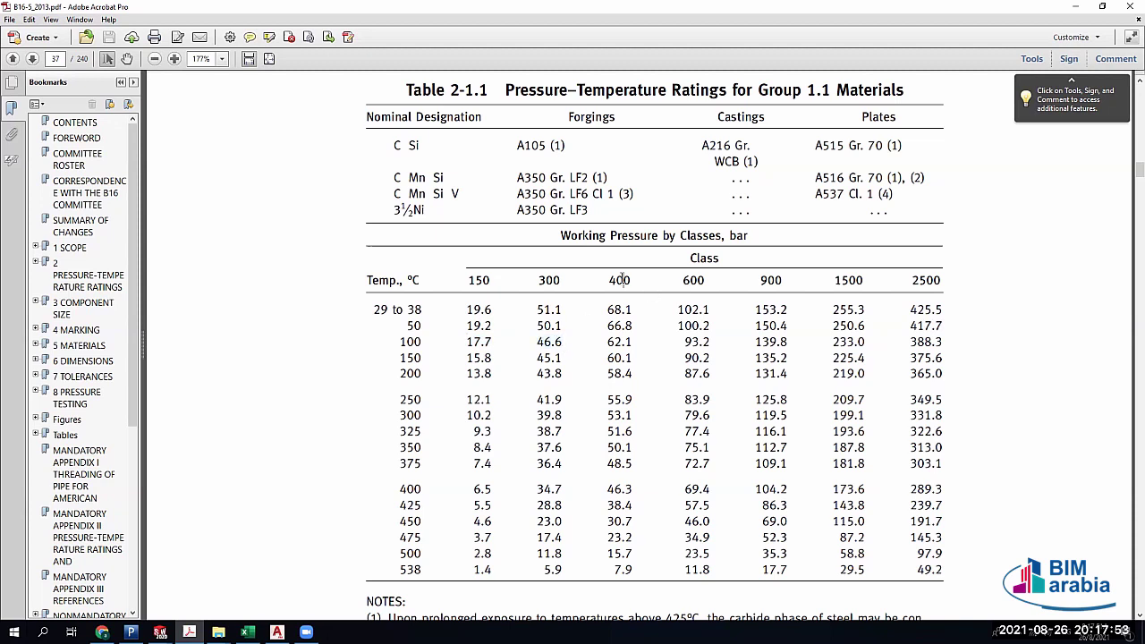
{"action": "double_click", "coordinate": [619, 341]}
{"action": "left_click_drag", "start_coordinate": [560, 236], "coordinate": [744, 238]}
{"action": "left_click", "coordinate": [744, 238]}
{"action": "double_click", "coordinate": [741, 236]}
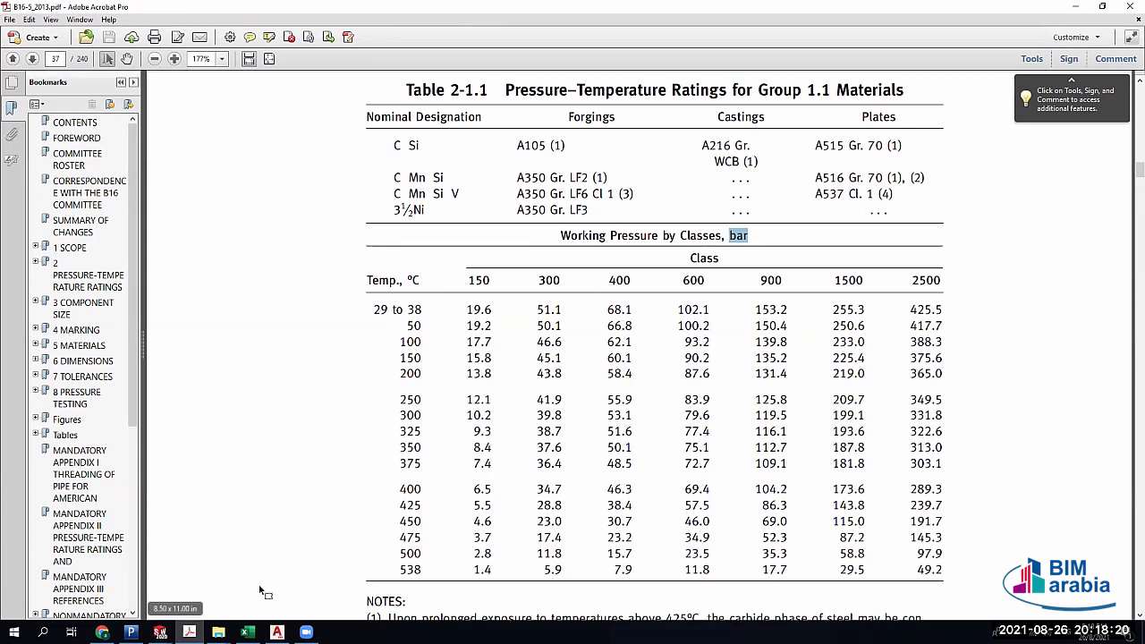
Compare with the Pipedata-Pro drawing, then mark the 538 °C Class 400 rating of 7.9 bar
{"action": "left_click", "coordinate": [131, 632]}
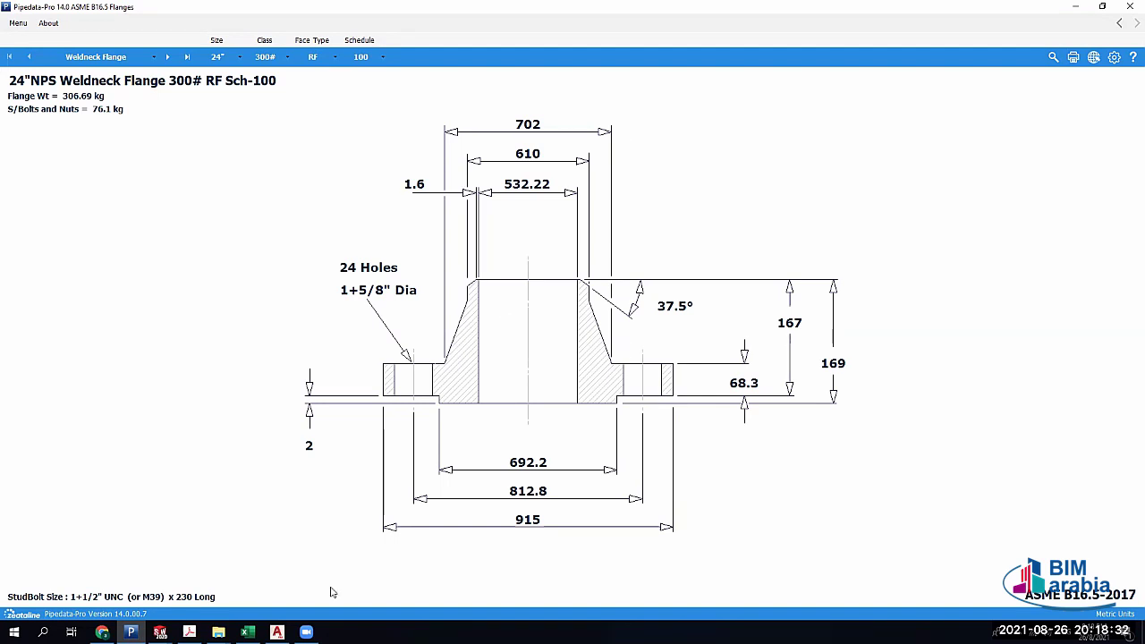
{"action": "left_click", "coordinate": [188, 631]}
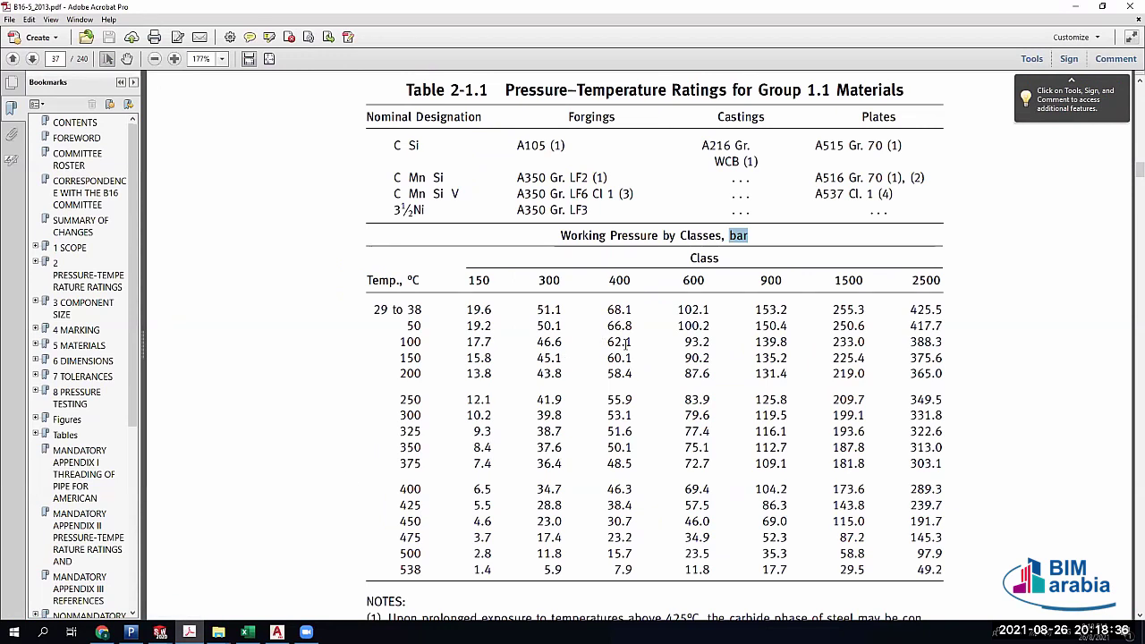
{"action": "left_click_drag", "start_coordinate": [606, 342], "coordinate": [631, 344]}
{"action": "left_click", "coordinate": [415, 338]}
{"action": "left_click_drag", "start_coordinate": [399, 569], "coordinate": [424, 571]}
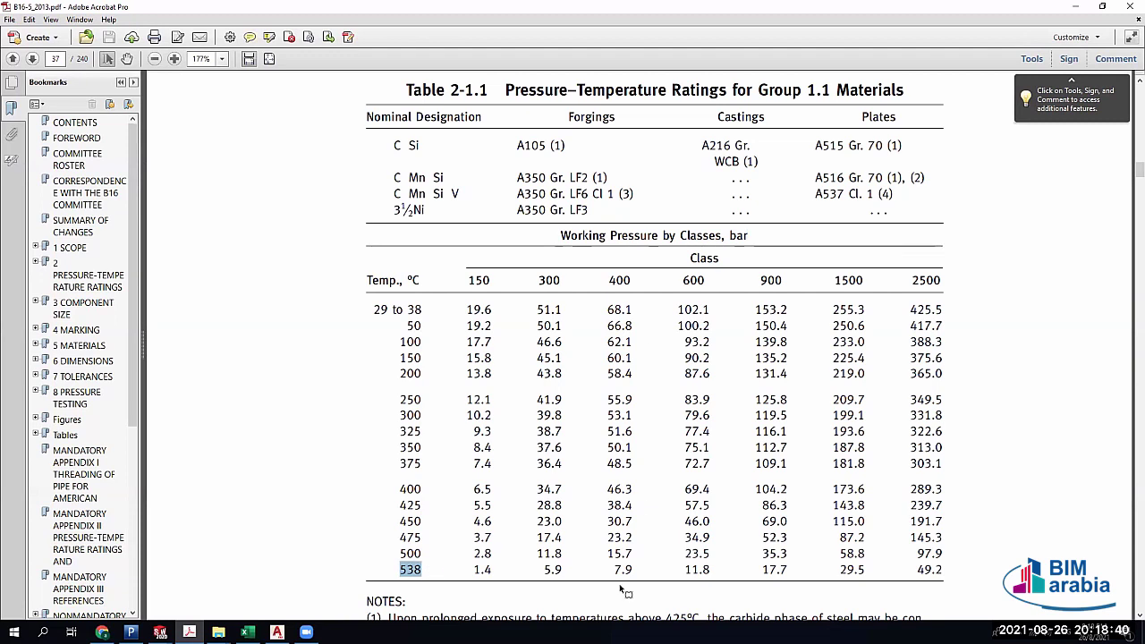
{"action": "left_click_drag", "start_coordinate": [613, 570], "coordinate": [633, 570]}
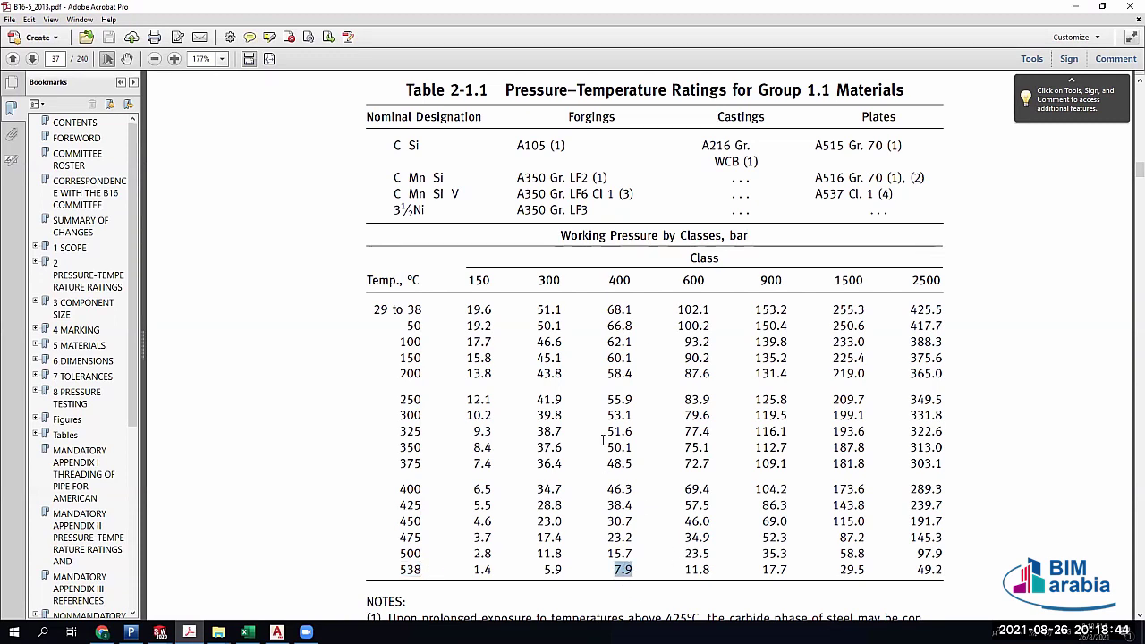
Glance over Table 2-1.1 again, then bring back the 306.69 kg weldneck flange drawing in Pipedata-Pro
{"action": "scroll", "coordinate": [681, 208], "scroll_direction": "down", "scroll_amount": 1}
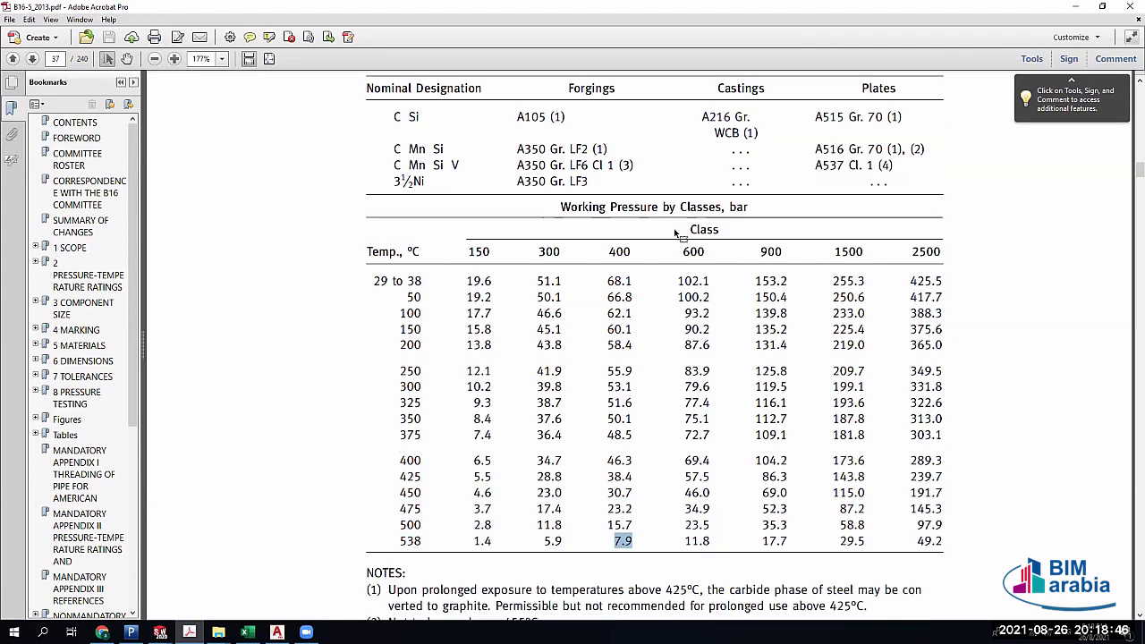
{"action": "scroll", "coordinate": [649, 303], "scroll_direction": "up", "scroll_amount": 3}
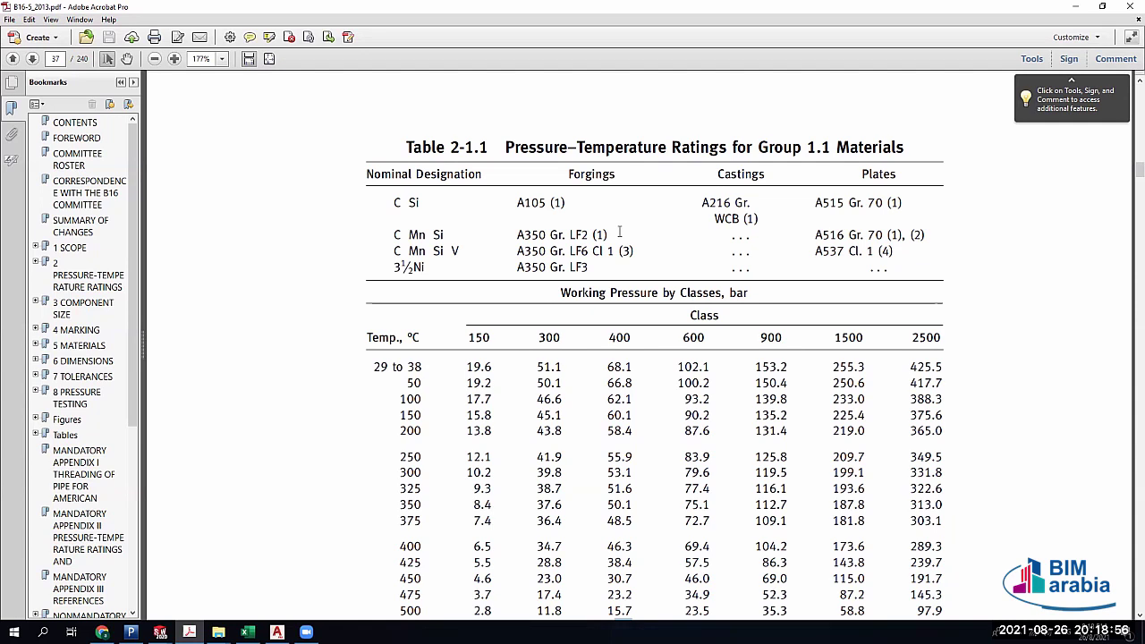
{"action": "scroll", "coordinate": [619, 232], "scroll_direction": "down", "scroll_amount": 3}
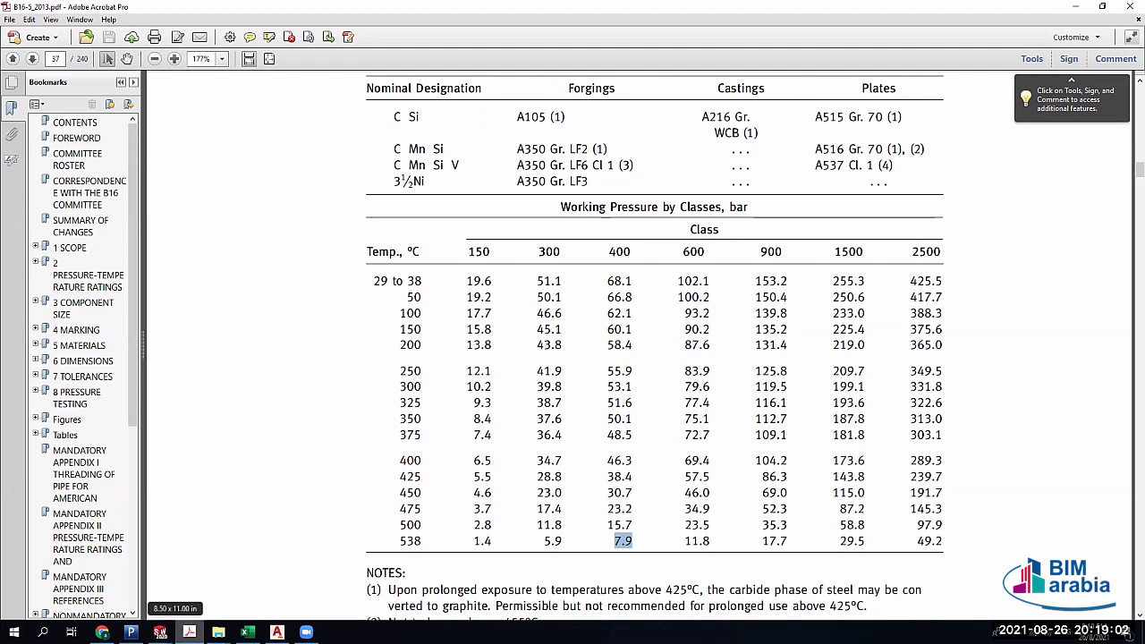
{"action": "left_click", "coordinate": [130, 632]}
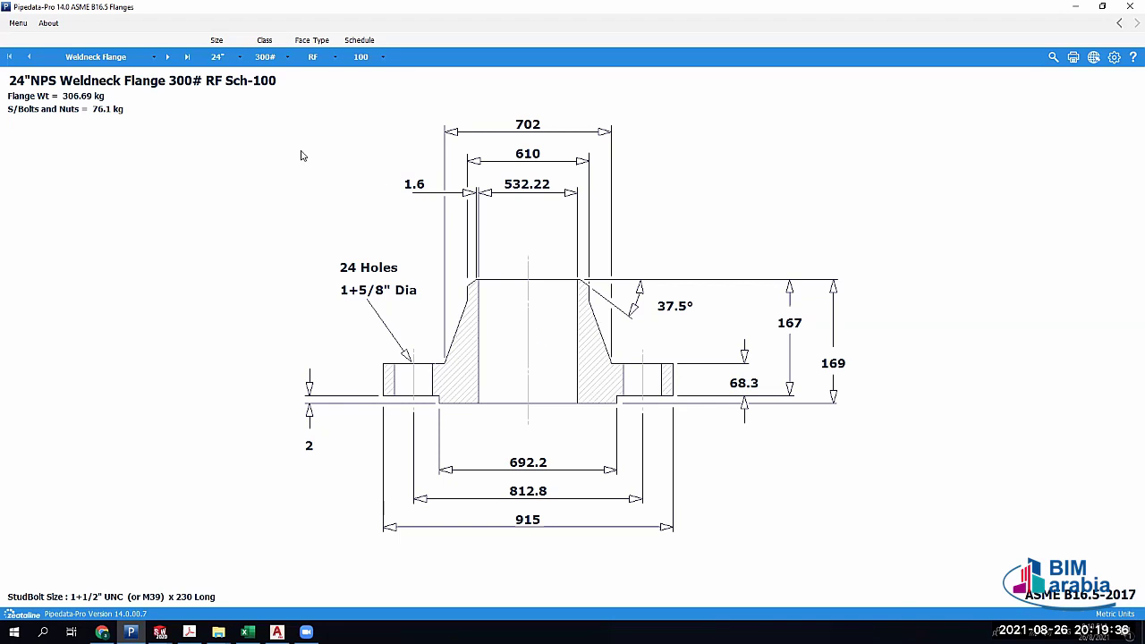
Change the Pipedata-Pro drawing to a 6" Slip-on Flange 300# RF and minimize the window
{"action": "left_click", "coordinate": [104, 64]}
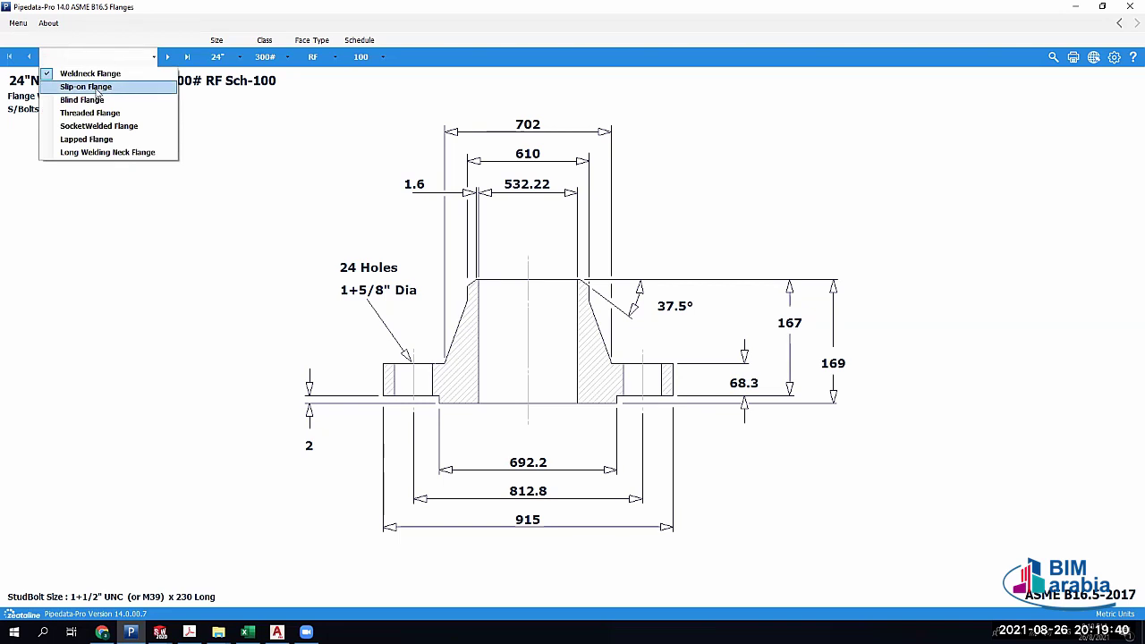
{"action": "left_click", "coordinate": [89, 87]}
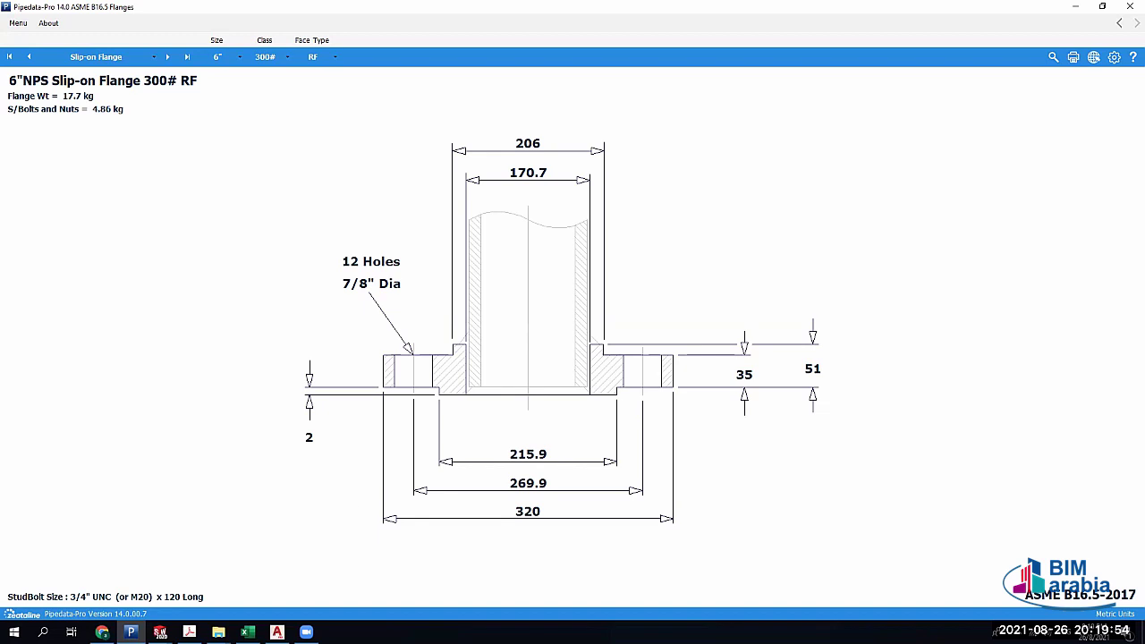
{"action": "left_click", "coordinate": [159, 631]}
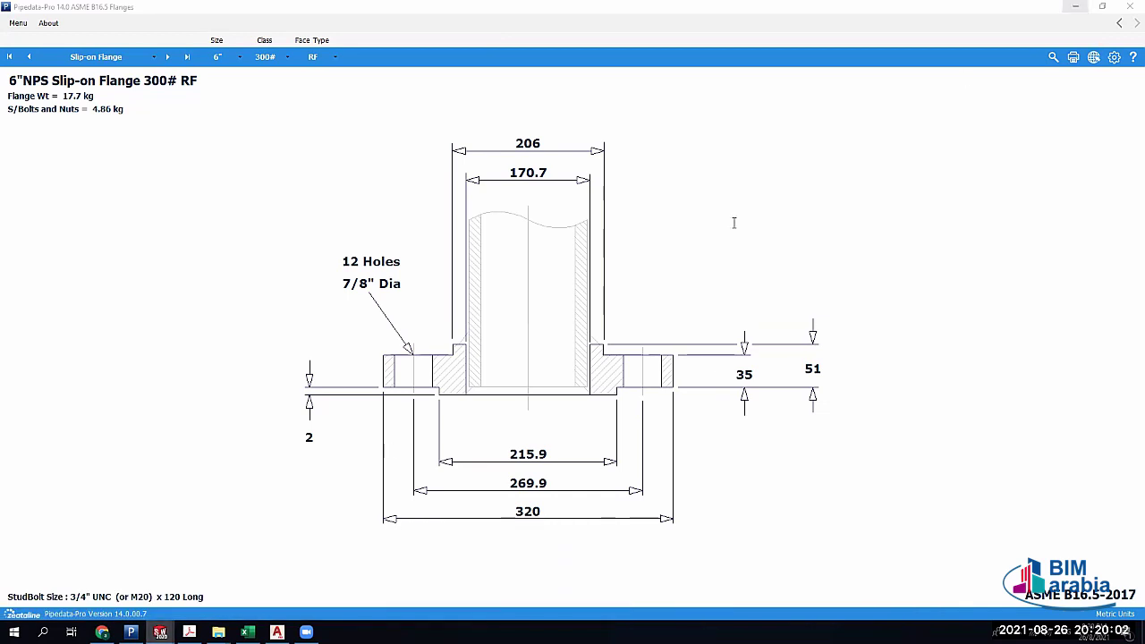
{"action": "left_click", "coordinate": [1128, 8]}
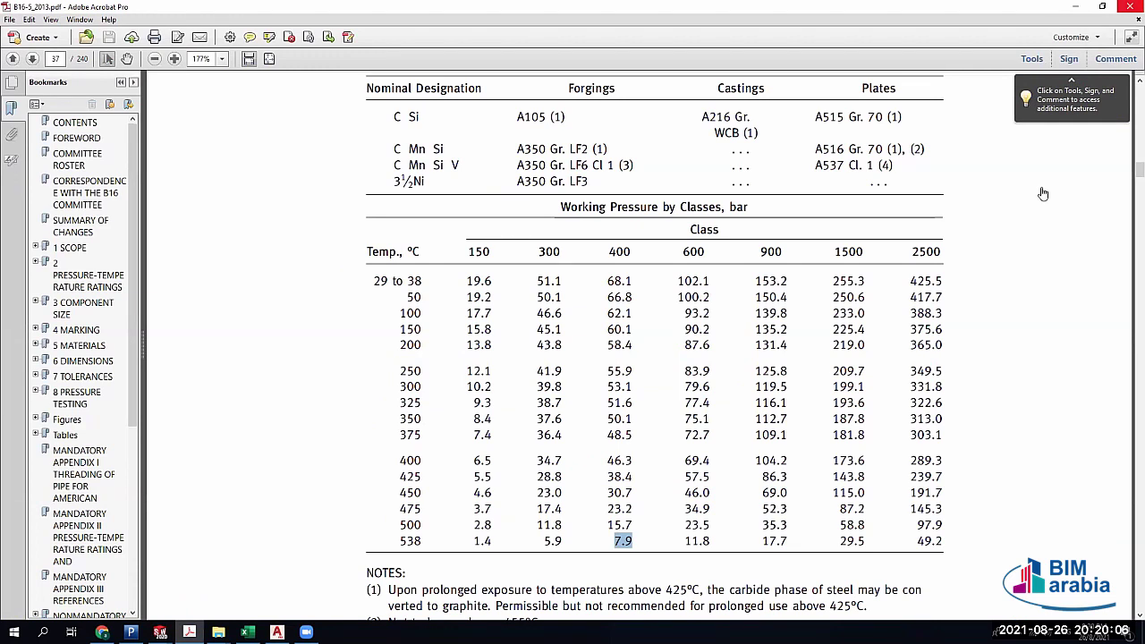
Close Acrobat, put away the open flange parts, and load Flg._SLIP_ON_WELD_ASME_B16.5_2003_STEEL_RTJ from the Design Library
{"action": "key", "text": "alt+F4"}
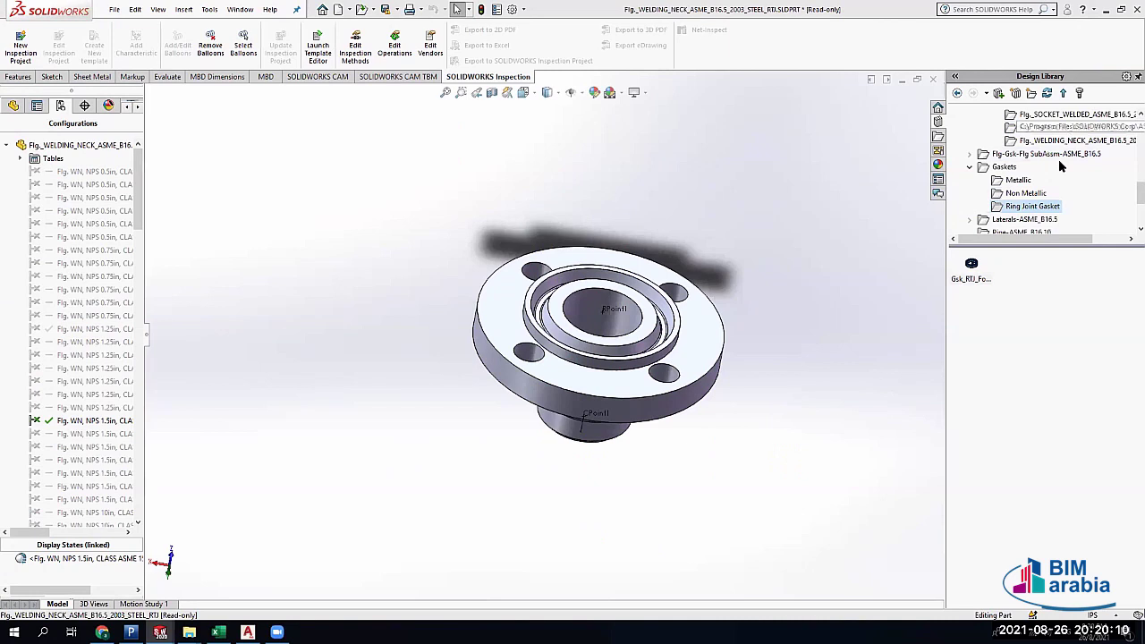
{"action": "scroll", "coordinate": [1028, 150], "scroll_direction": "up", "scroll_amount": 1}
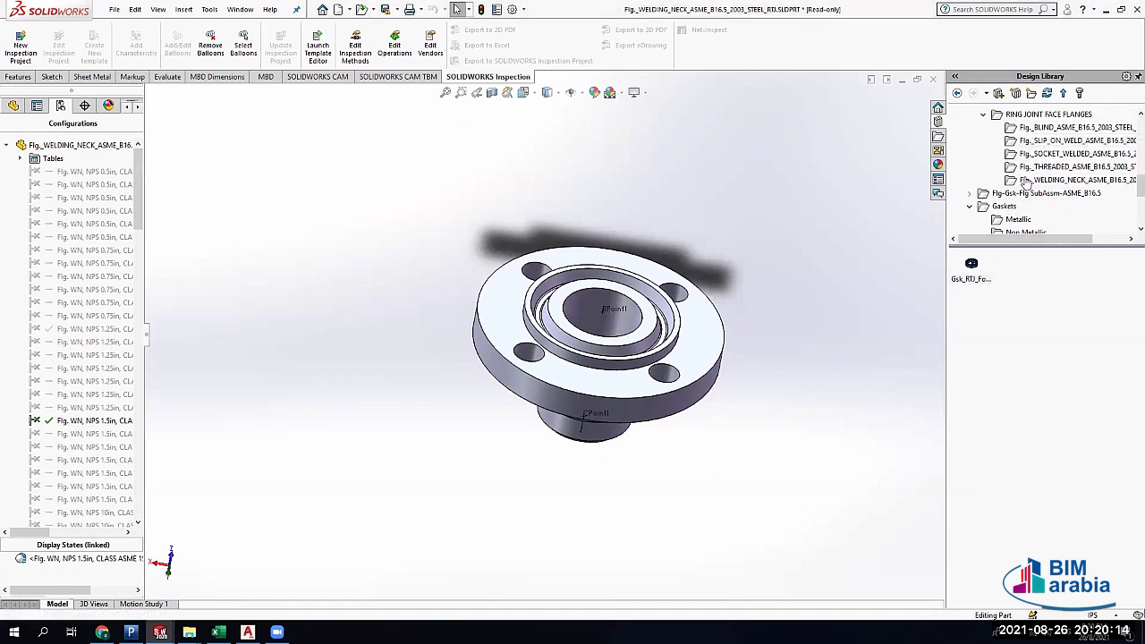
{"action": "left_click", "coordinate": [901, 79]}
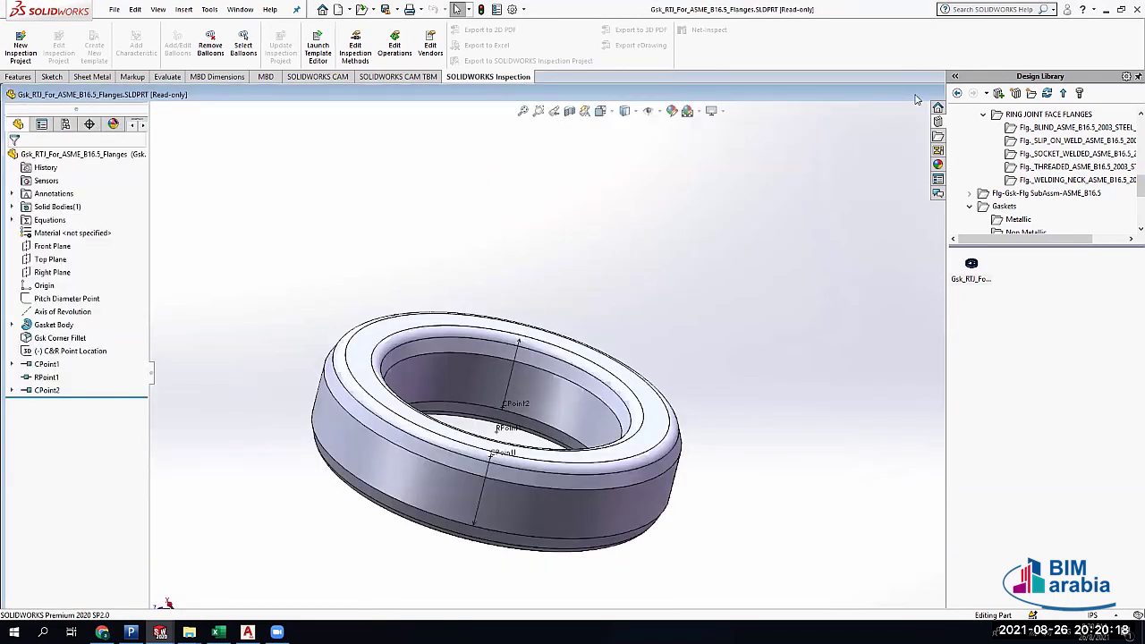
{"action": "left_click", "coordinate": [910, 95]}
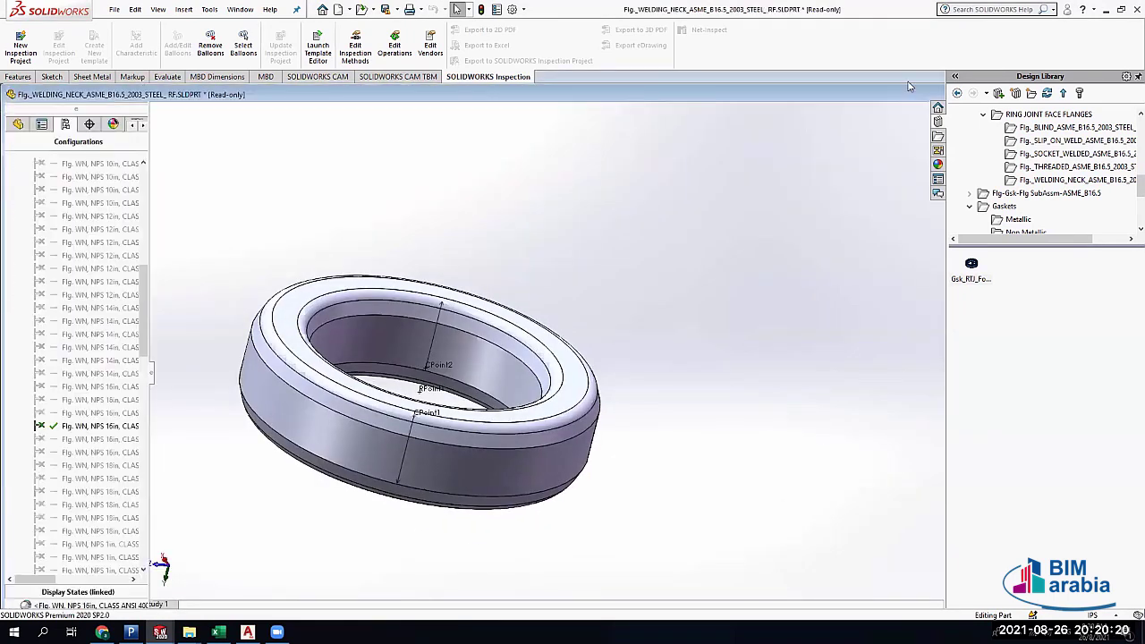
{"action": "left_click", "coordinate": [908, 86]}
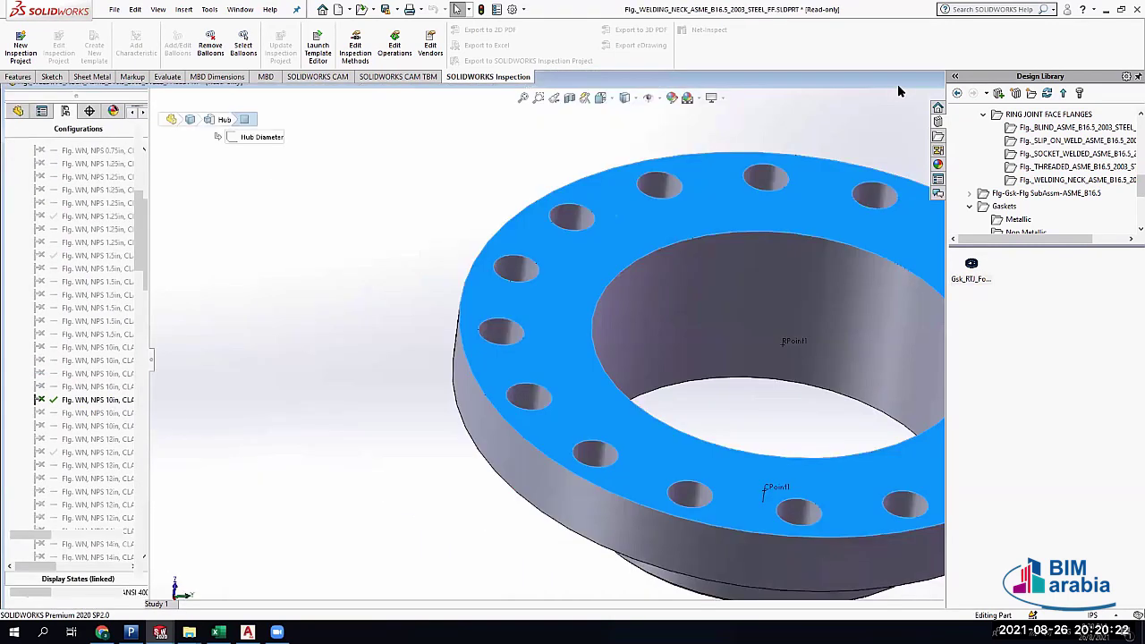
{"action": "left_click", "coordinate": [900, 91]}
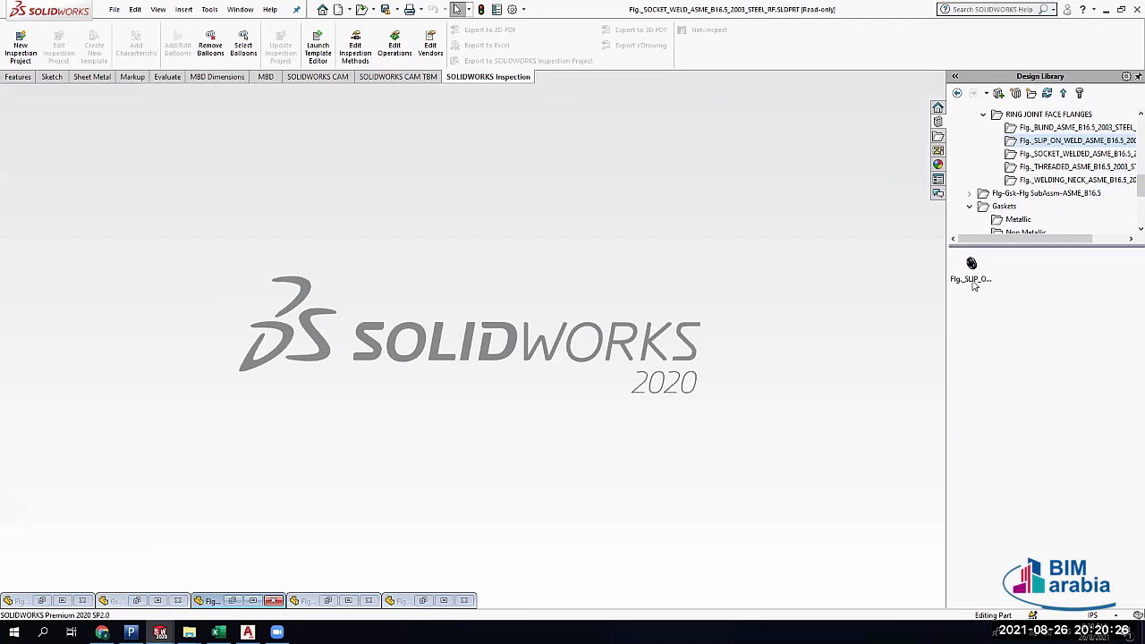
{"action": "left_click_drag", "start_coordinate": [971, 265], "coordinate": [600, 258]}
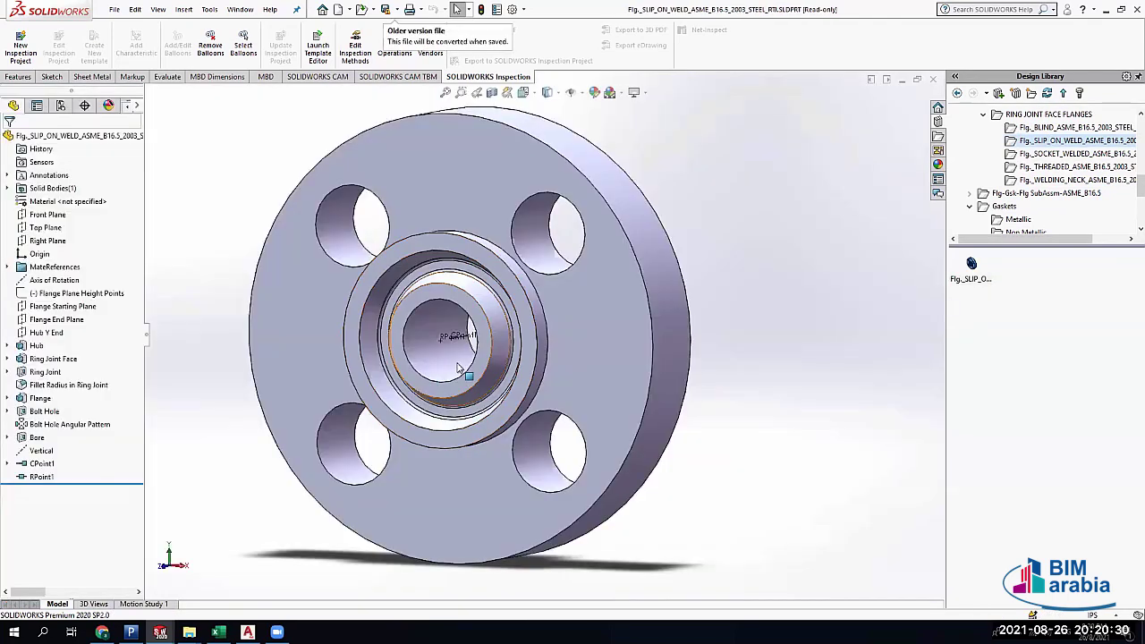
Orbit the slip-on flange to isometric and activate its NPS 1.5in configuration
{"action": "middle_click_drag", "start_coordinate": [427, 376], "coordinate": [277, 140]}
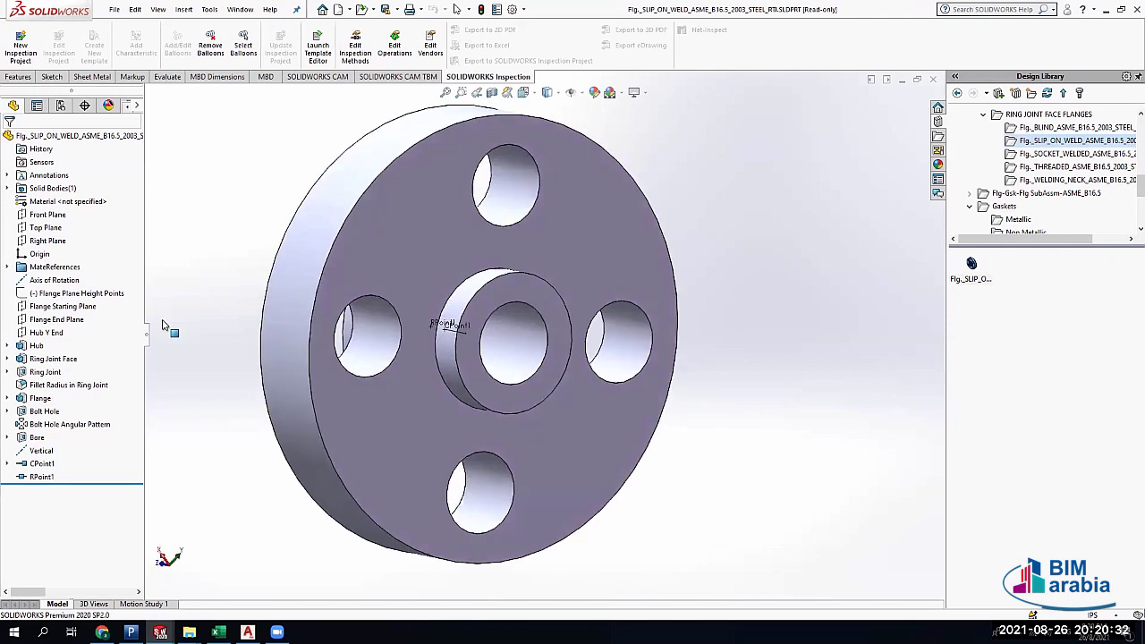
{"action": "key", "text": "ctrl+7"}
{"action": "left_click", "coordinate": [60, 106]}
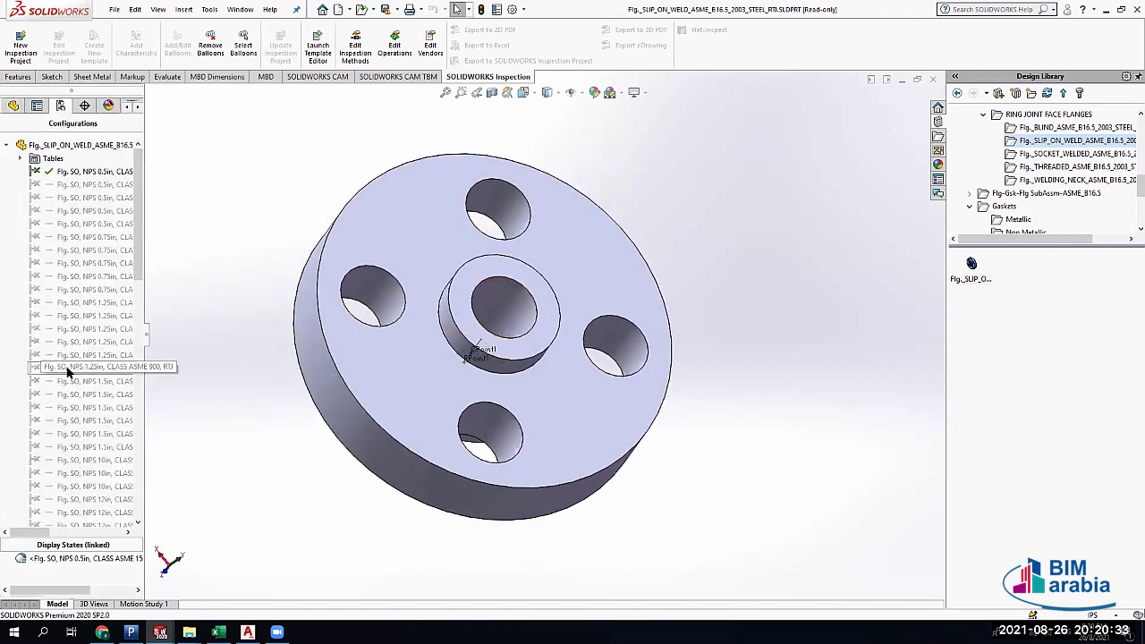
{"action": "double_click", "coordinate": [78, 433]}
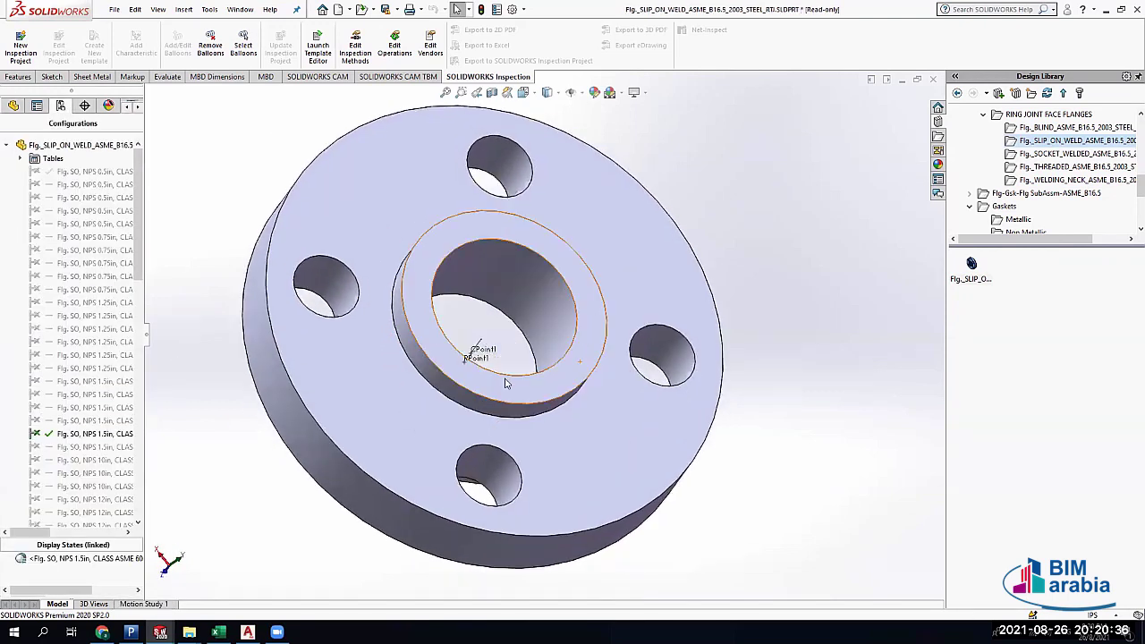
Check the flange's 1.95 in bore diameter by selecting the bore face
{"action": "scroll", "coordinate": [503, 381], "scroll_direction": "up", "scroll_amount": 3}
{"action": "middle_click_drag", "start_coordinate": [659, 309], "coordinate": [499, 278]}
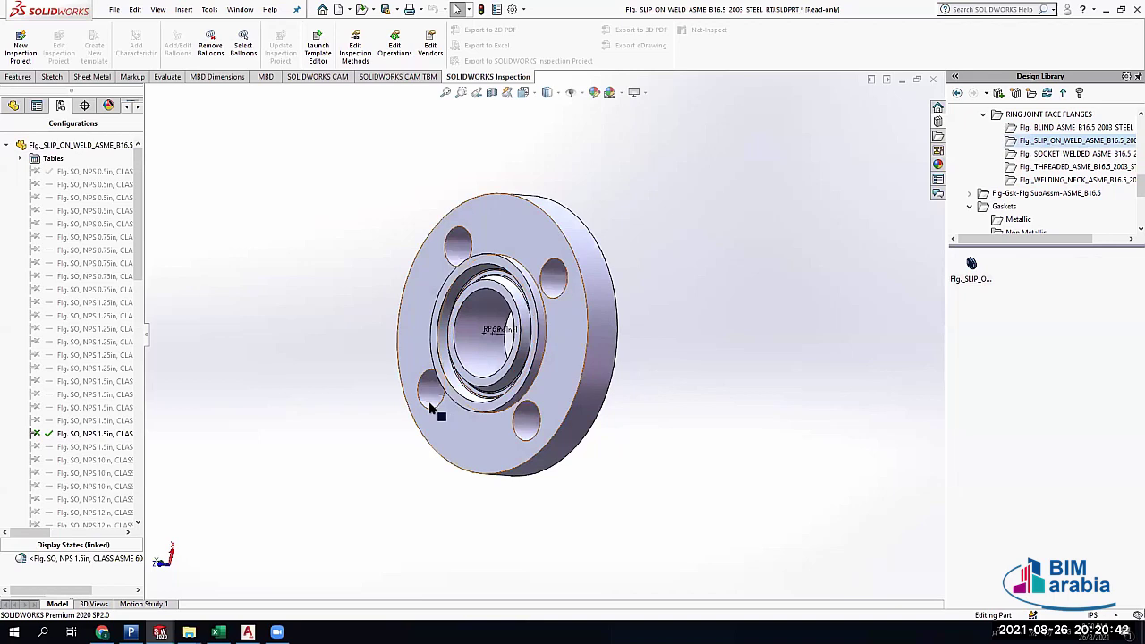
{"action": "middle_click_drag", "start_coordinate": [444, 331], "coordinate": [535, 343]}
{"action": "scroll", "coordinate": [543, 284], "scroll_direction": "down", "scroll_amount": 3}
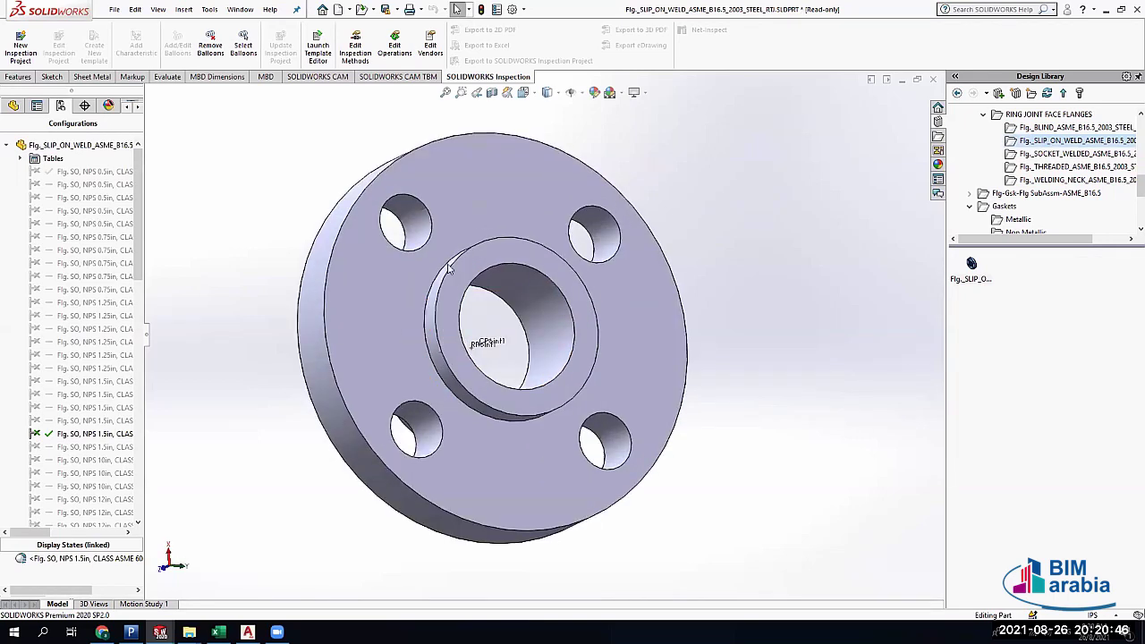
{"action": "scroll", "coordinate": [483, 278], "scroll_direction": "down", "scroll_amount": 3}
{"action": "left_click", "coordinate": [480, 280]}
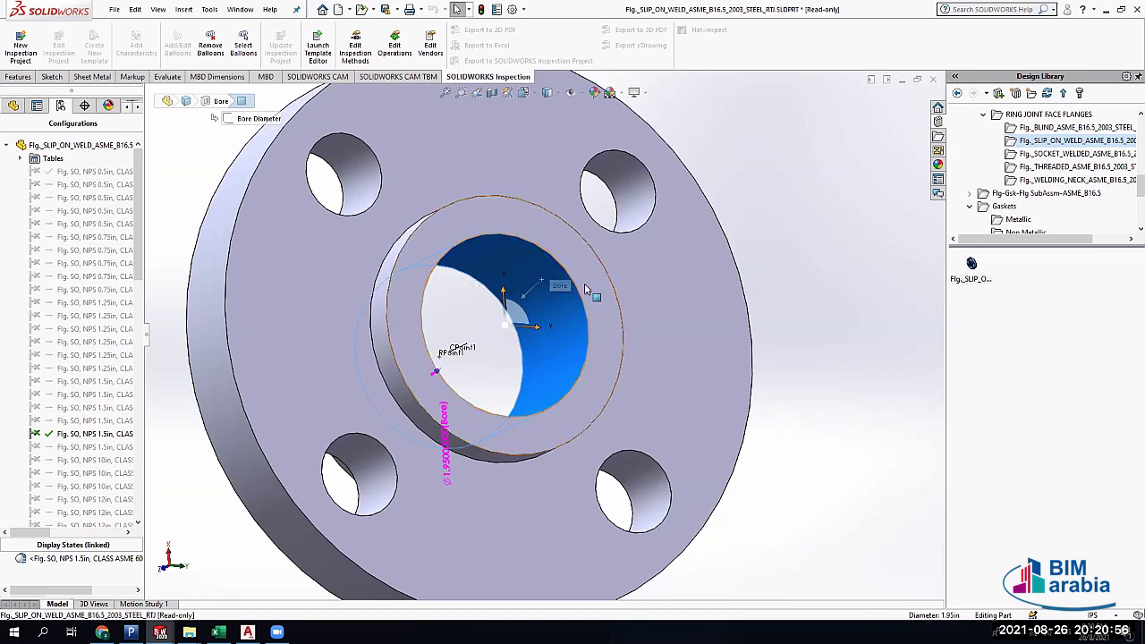
{"action": "left_click", "coordinate": [516, 331]}
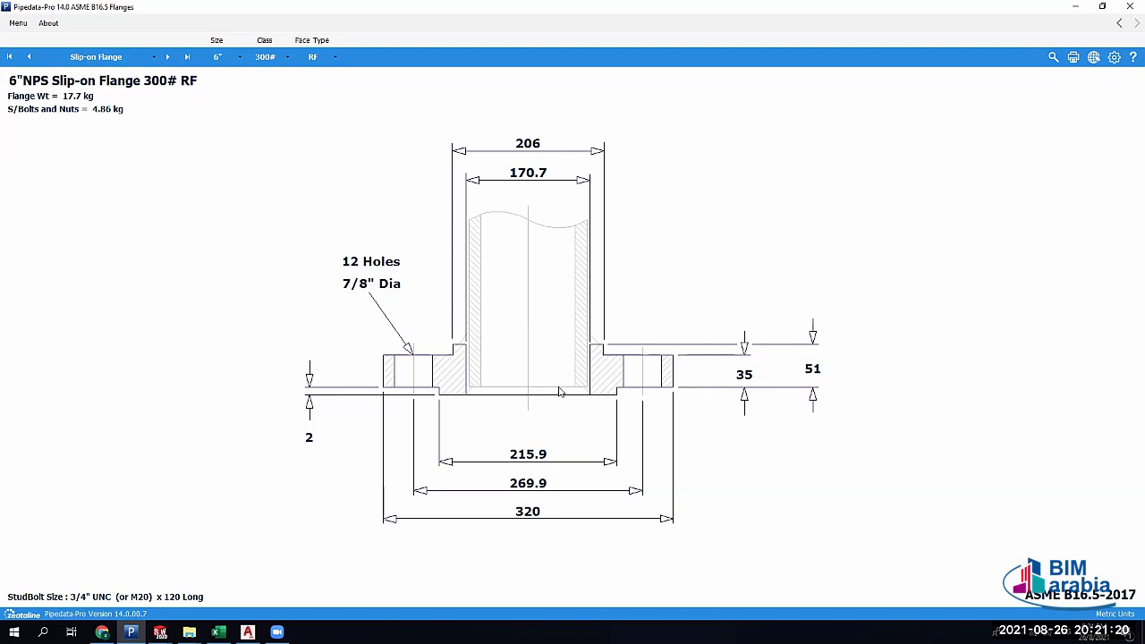
Keep class 300# and RF facing, then switch the drawing to a 6" Threaded Flange
{"action": "left_click", "coordinate": [223, 57]}
{"action": "left_click", "coordinate": [219, 143]}
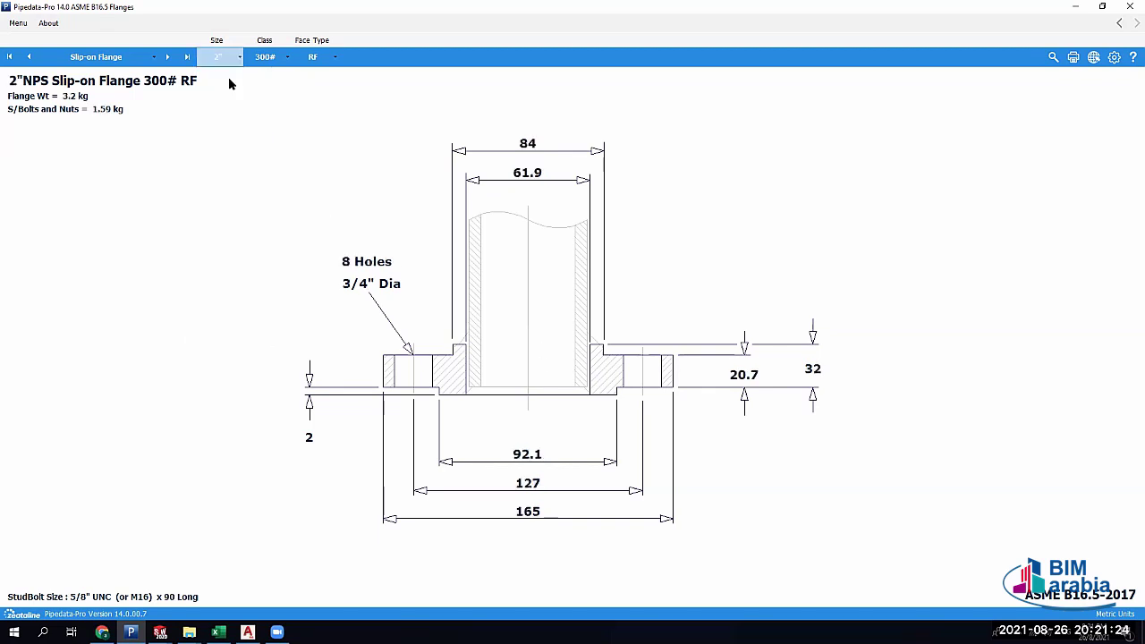
{"action": "left_click", "coordinate": [273, 59]}
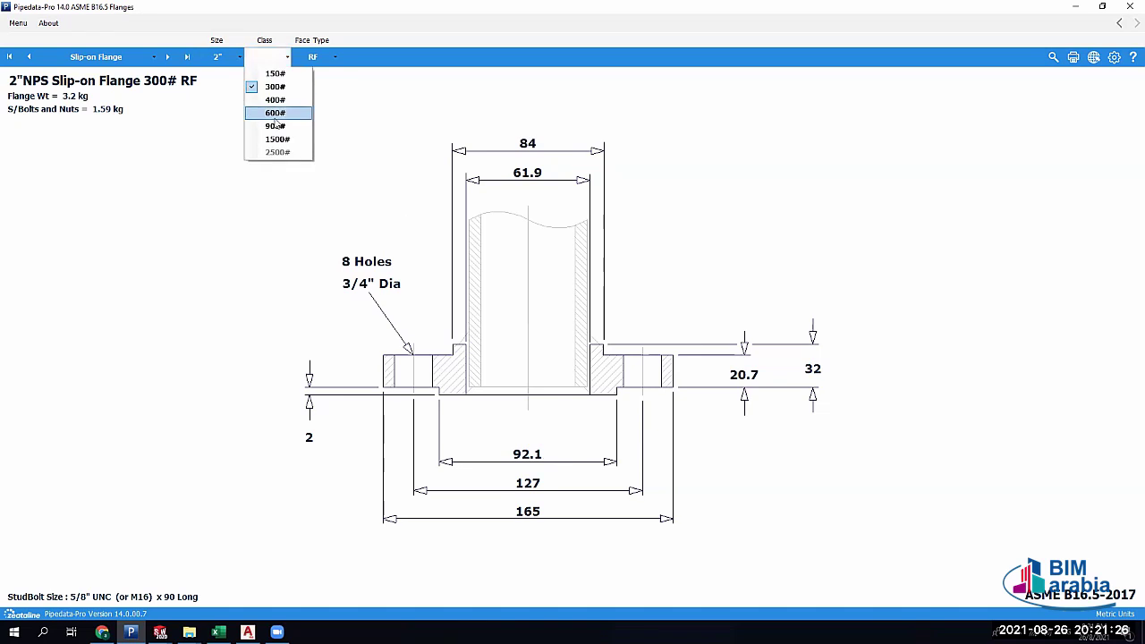
{"action": "left_click", "coordinate": [335, 59]}
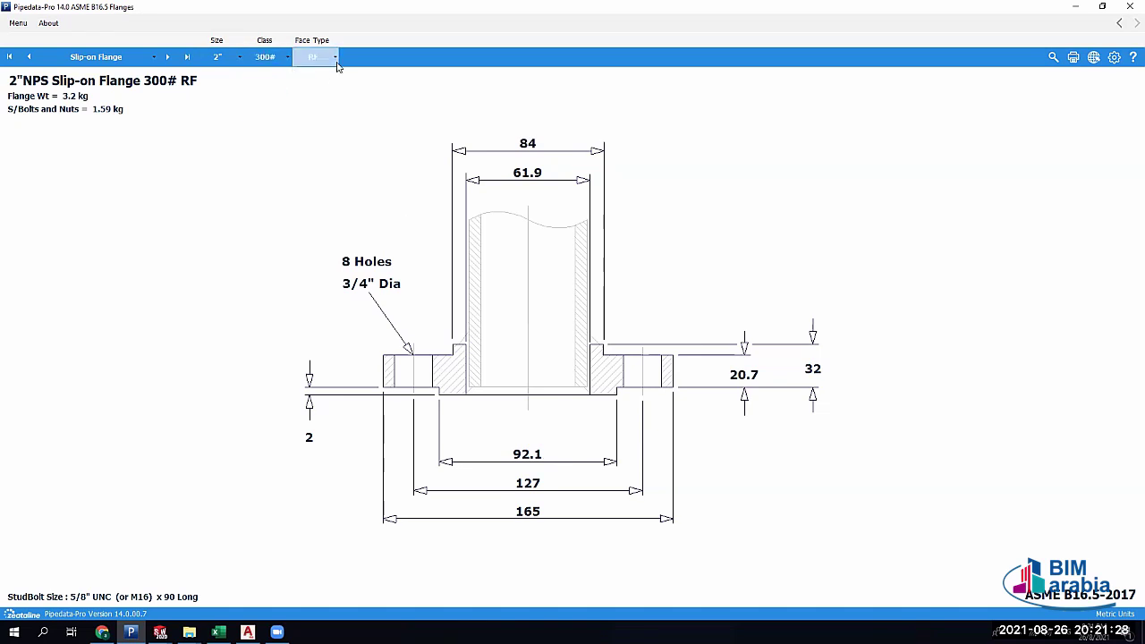
{"action": "left_click", "coordinate": [335, 59]}
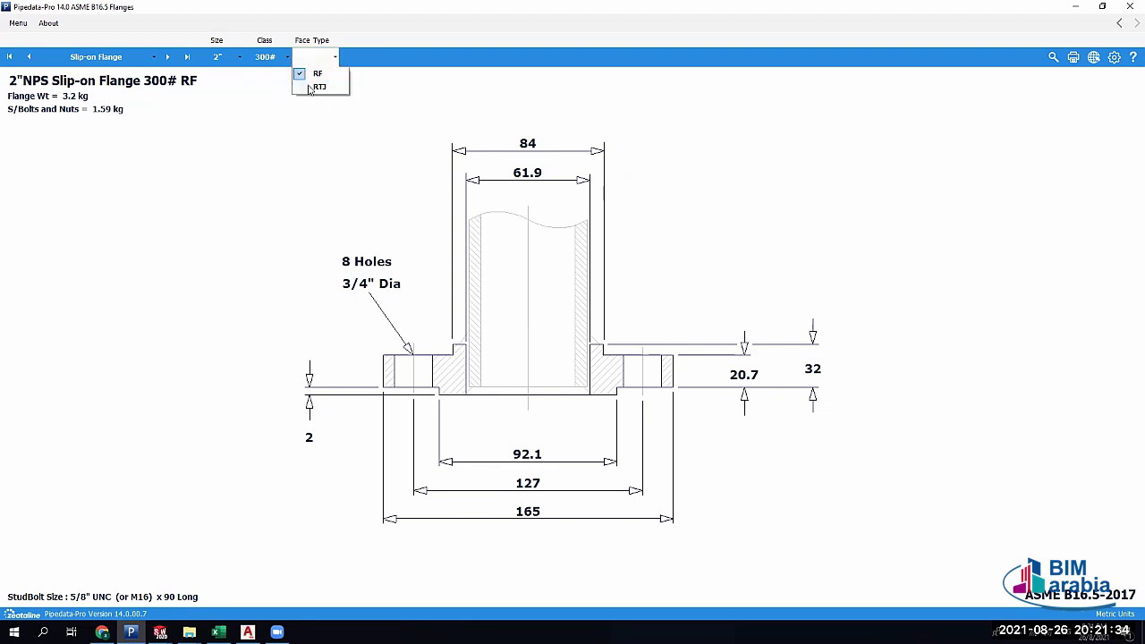
{"action": "left_click", "coordinate": [317, 73]}
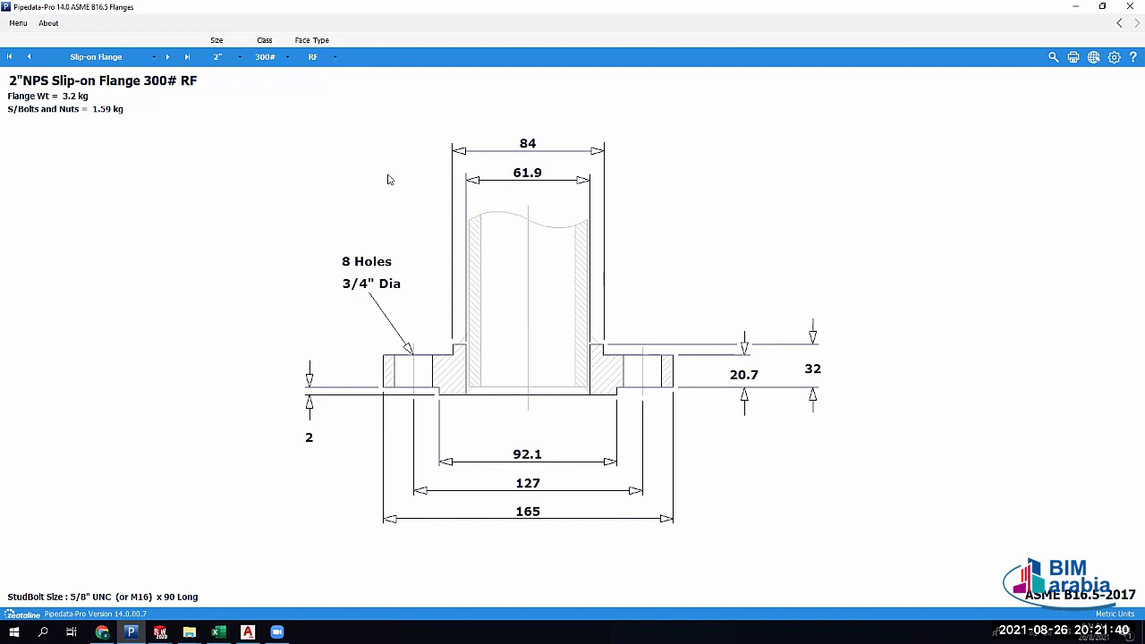
{"action": "left_click", "coordinate": [89, 58]}
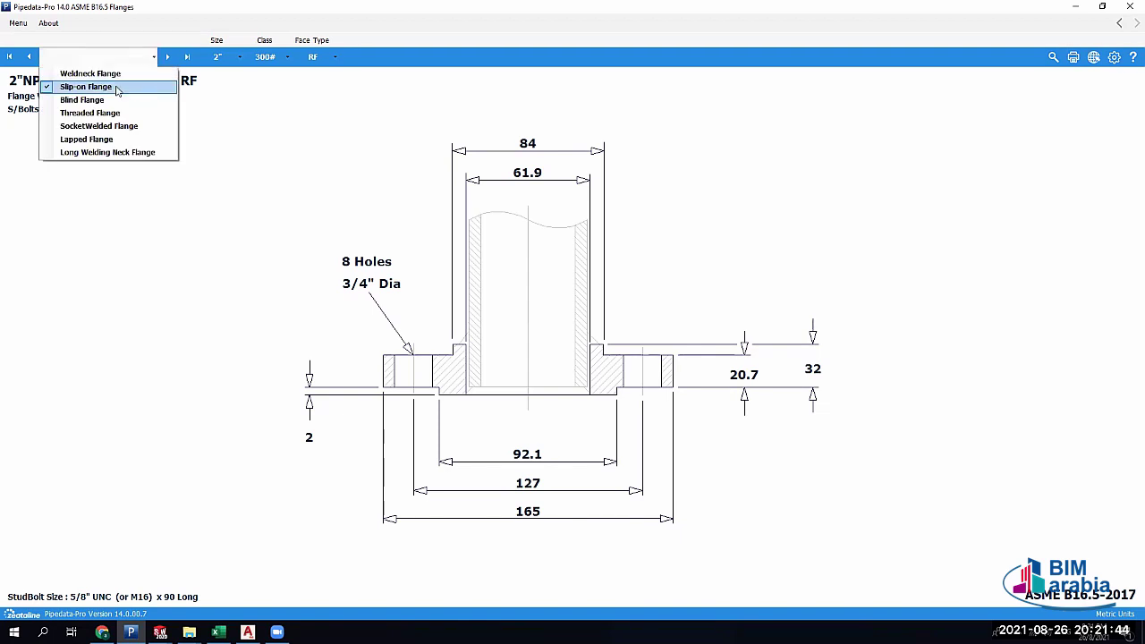
{"action": "left_click", "coordinate": [112, 113]}
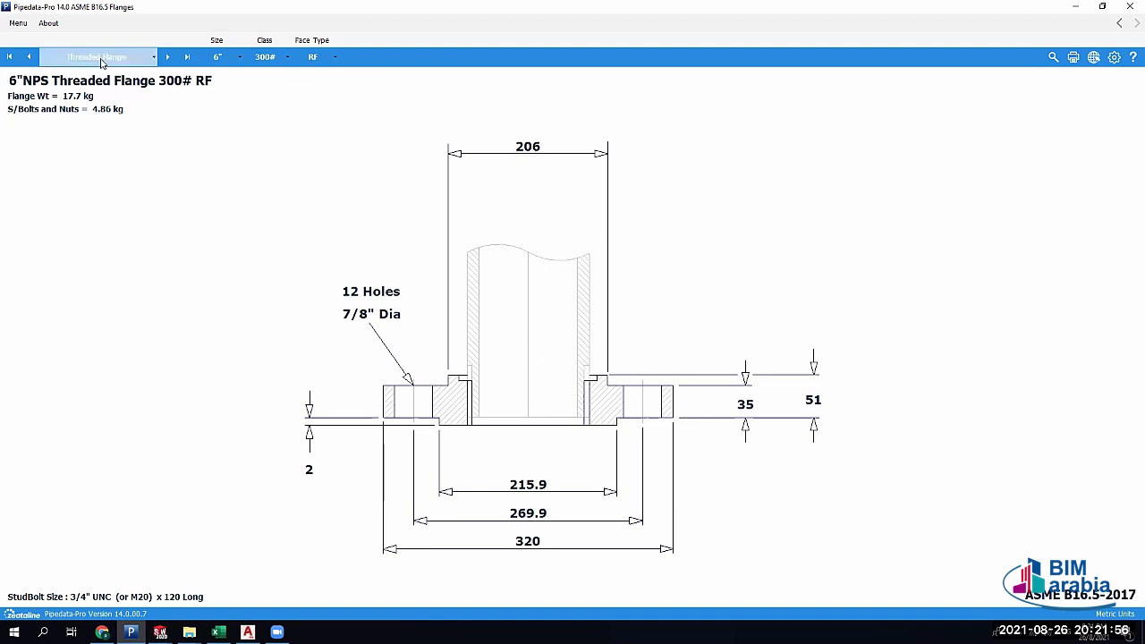
Review the size, class and face options, keeping 300# RF, then show the 3" SocketWelded Flange
{"action": "left_click", "coordinate": [217, 57]}
{"action": "left_click", "coordinate": [219, 57]}
{"action": "left_click", "coordinate": [268, 59]}
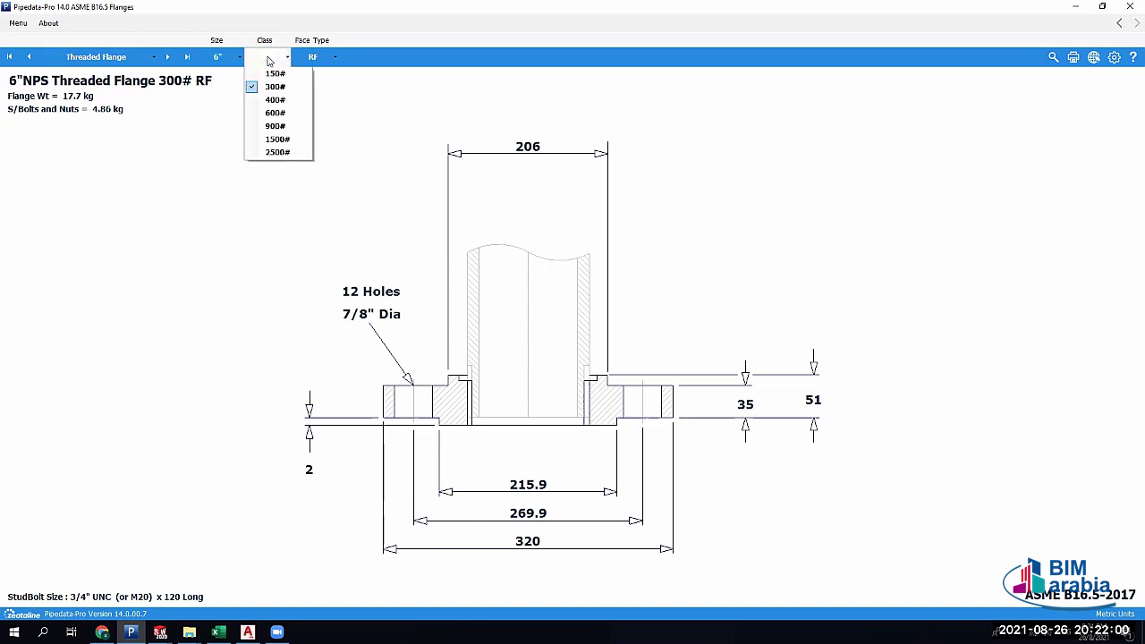
{"action": "left_click", "coordinate": [286, 60]}
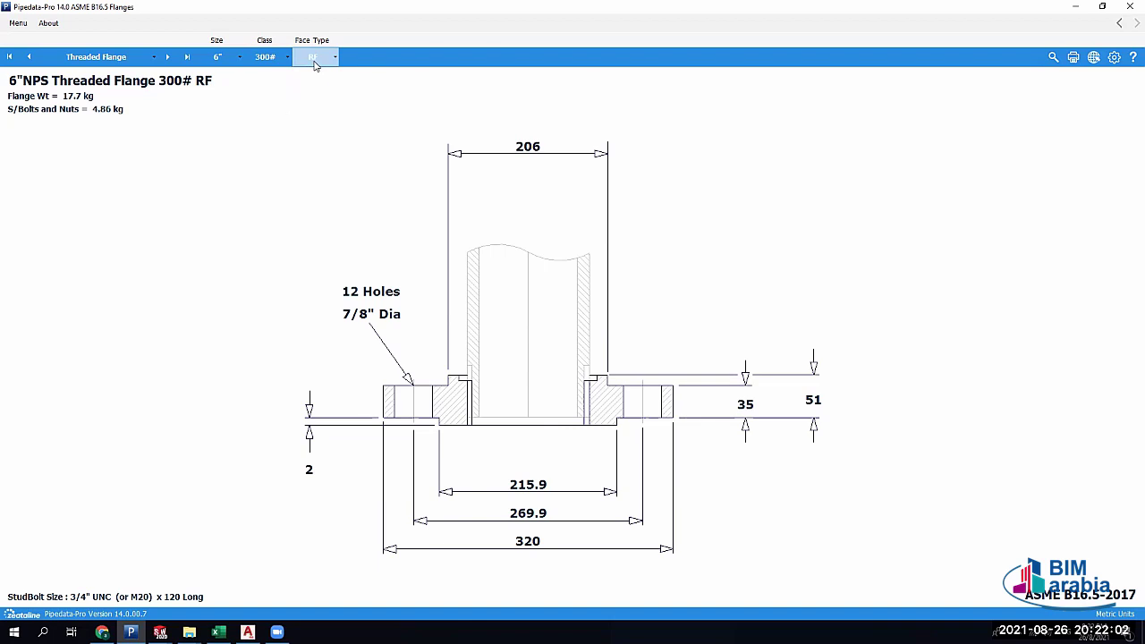
{"action": "left_click", "coordinate": [317, 62]}
{"action": "left_click", "coordinate": [319, 75]}
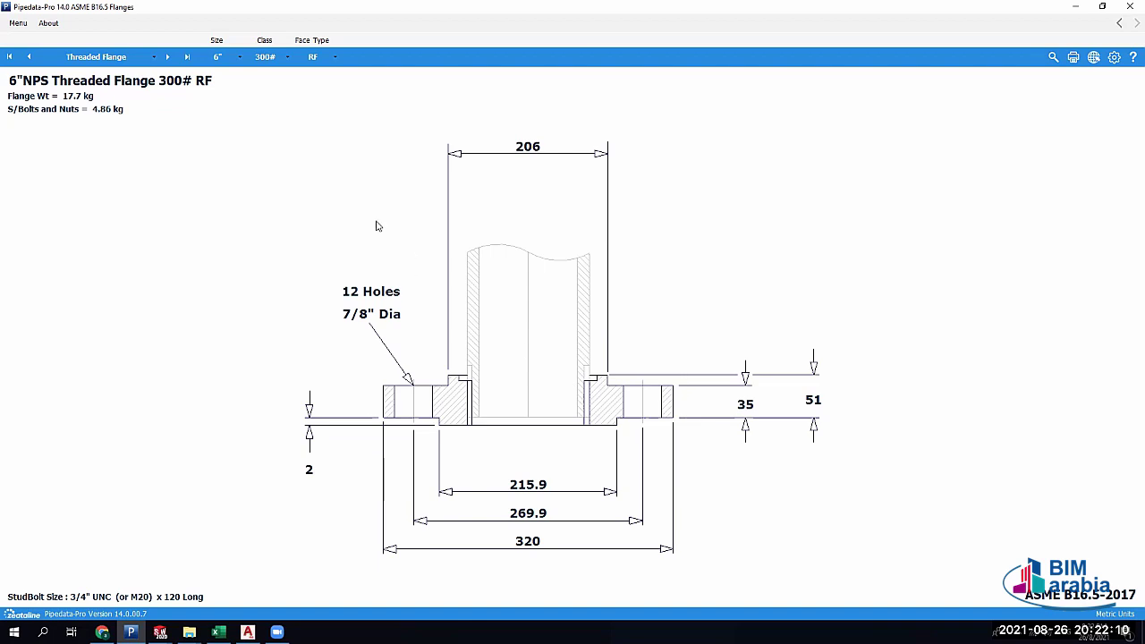
{"action": "left_click", "coordinate": [118, 61]}
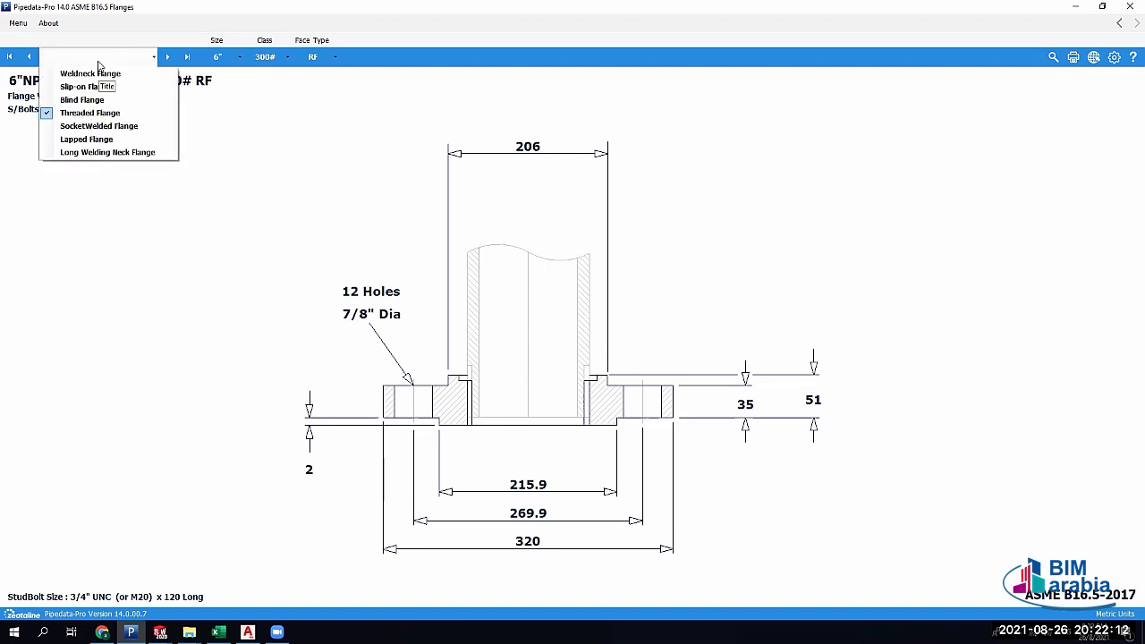
{"action": "left_click", "coordinate": [136, 126]}
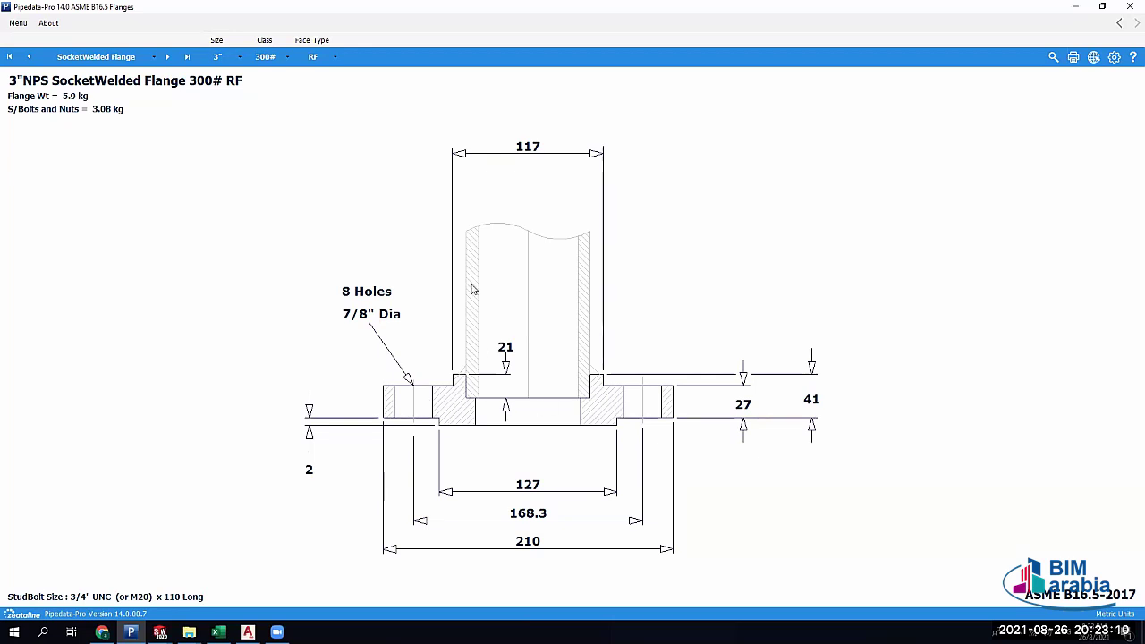
Display the 6" Lapped Flange 300# RF Sch-40s drawing and preview the SolidWorks part windows
{"action": "left_click", "coordinate": [99, 58]}
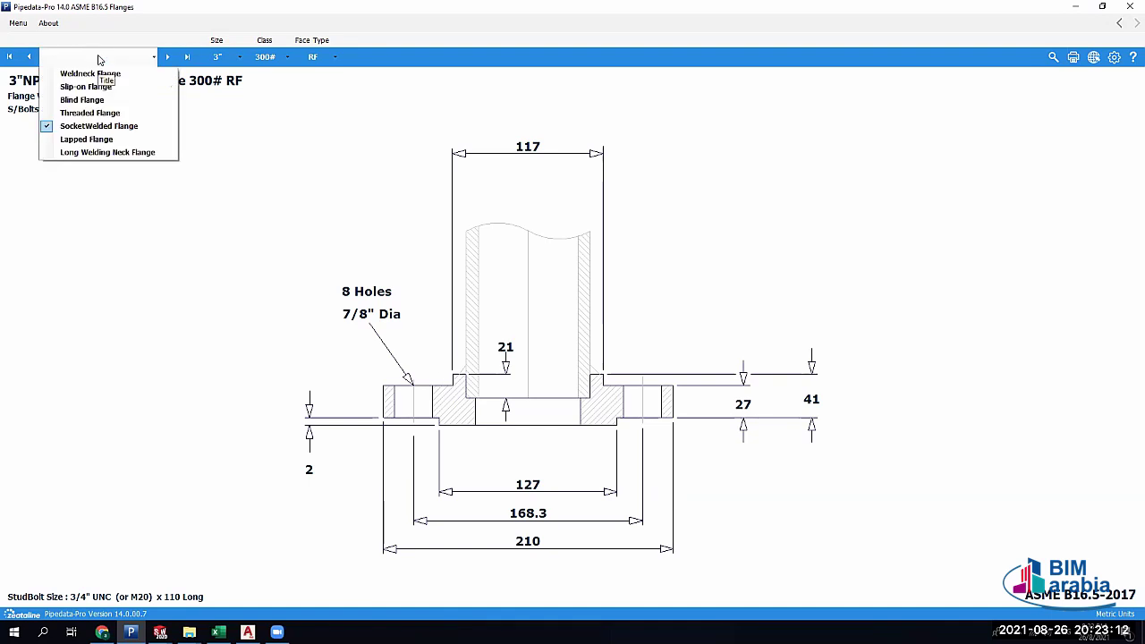
{"action": "left_click", "coordinate": [130, 140]}
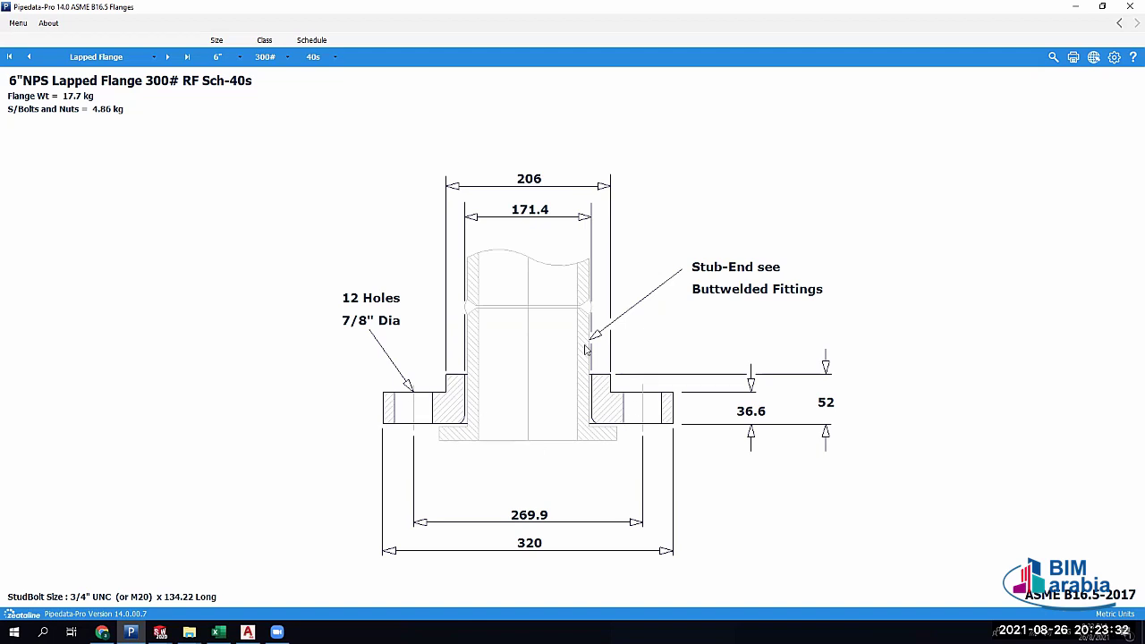
{"action": "left_click", "coordinate": [160, 631]}
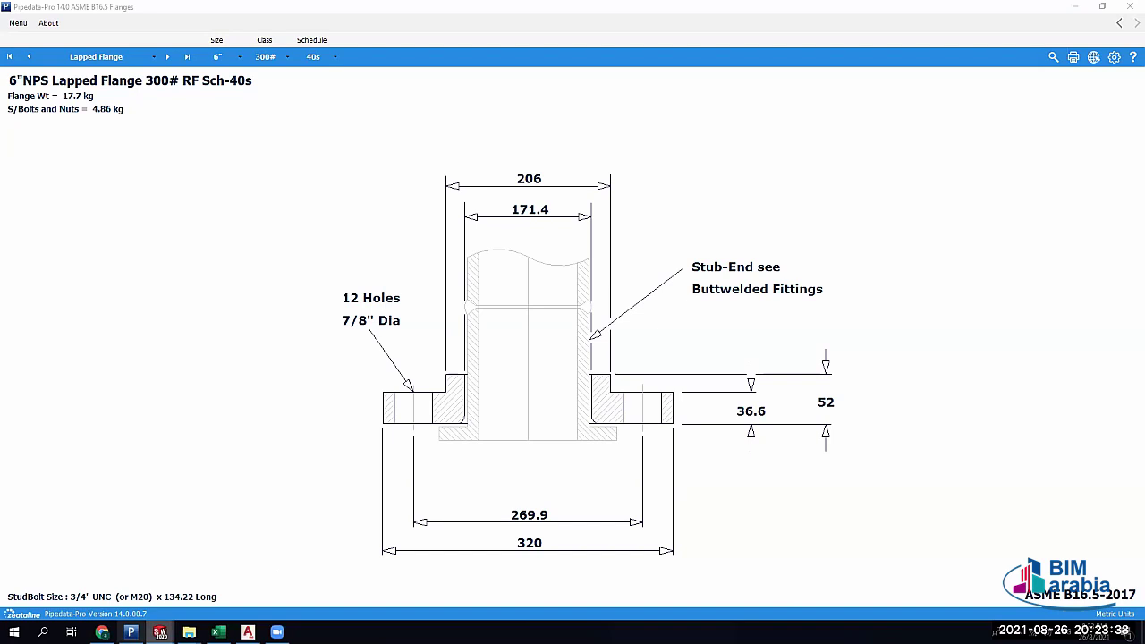
{"action": "mouse_move", "coordinate": [160, 631]}
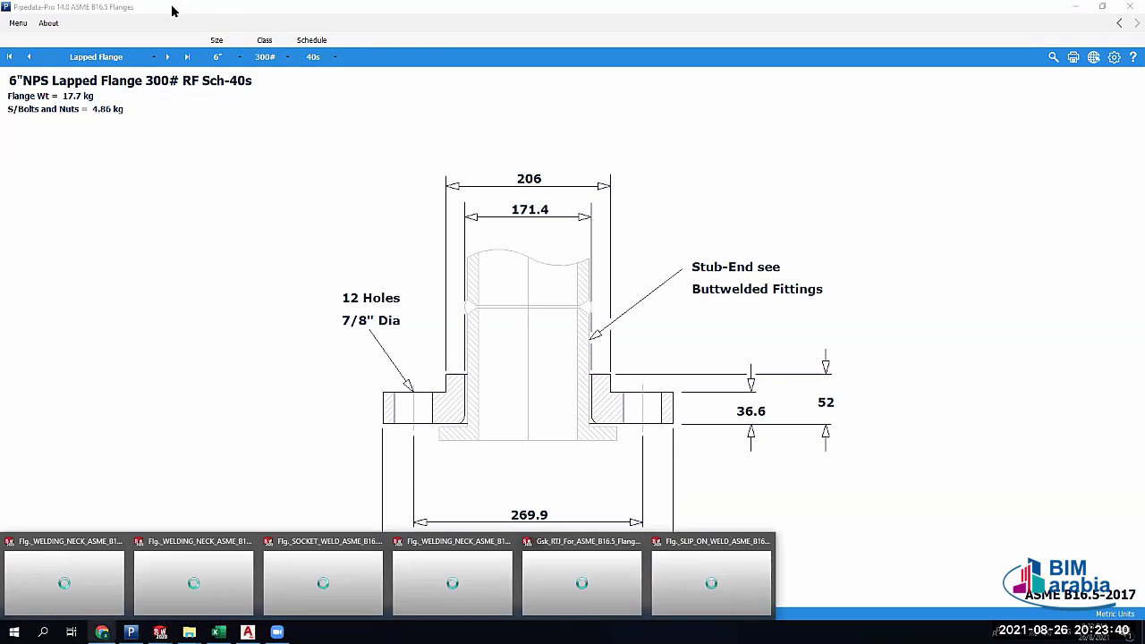
Search Google Images for 'lapped flange' in a new Chrome tab
{"action": "key", "text": "alt+Tab"}
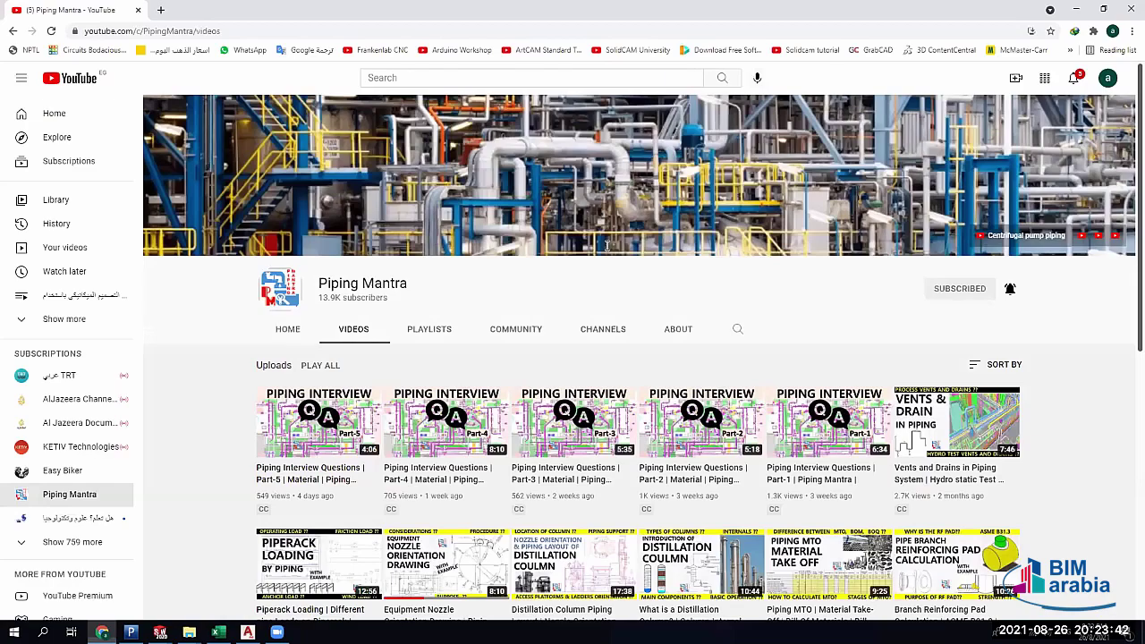
{"action": "key", "text": "ctrl+t"}
{"action": "type", "text": "lapped f"}
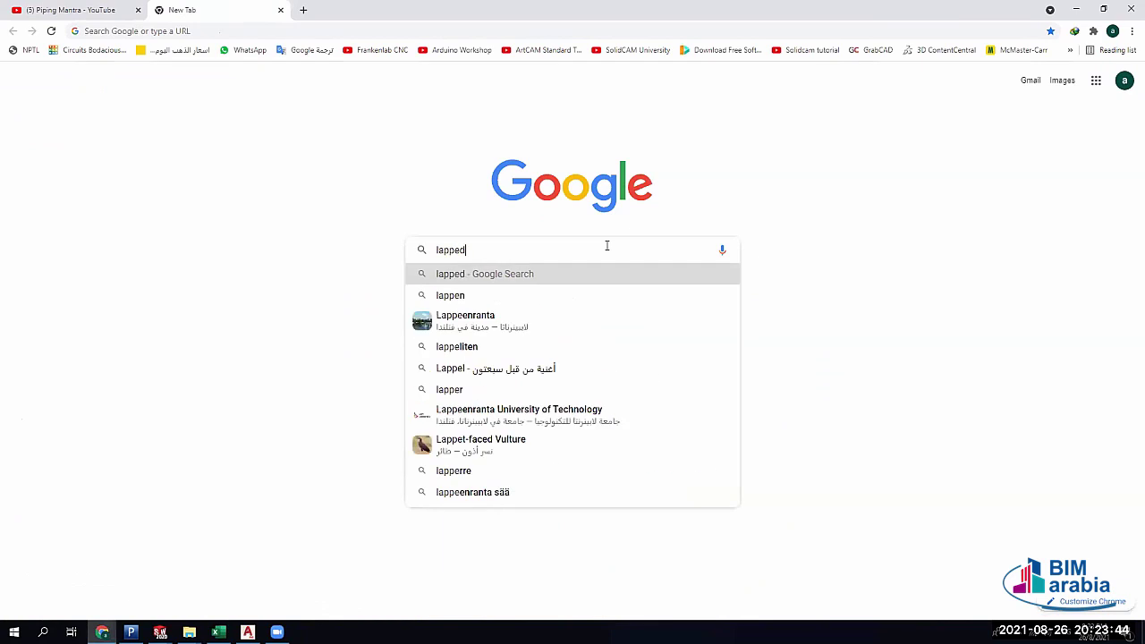
{"action": "type", "text": "nge"}
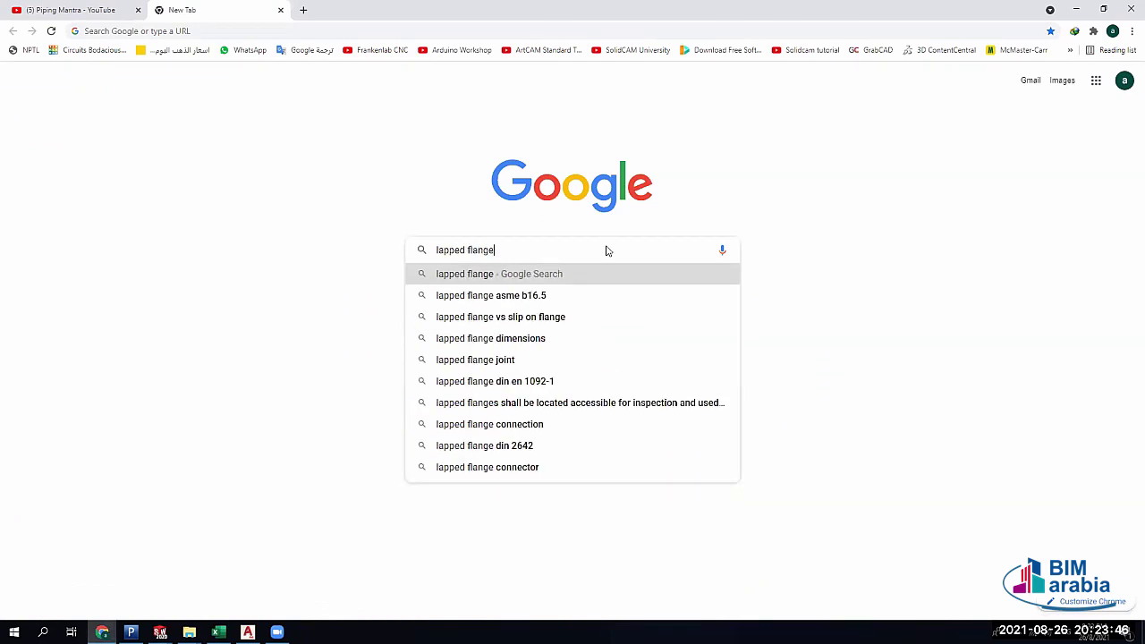
{"action": "key", "text": "Return"}
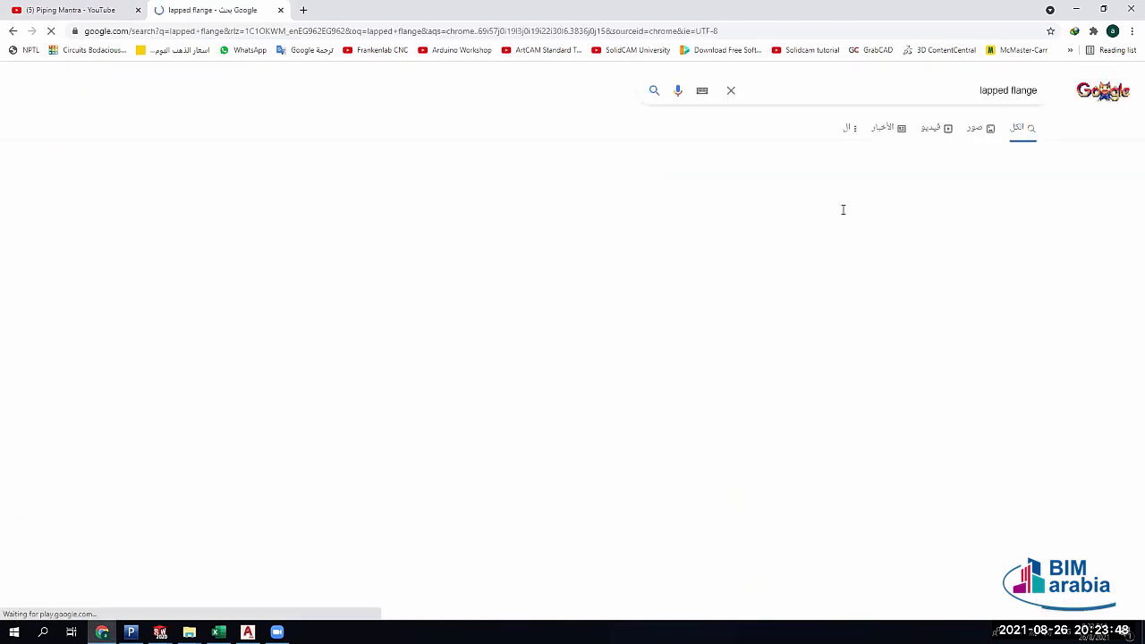
{"action": "left_click", "coordinate": [964, 132]}
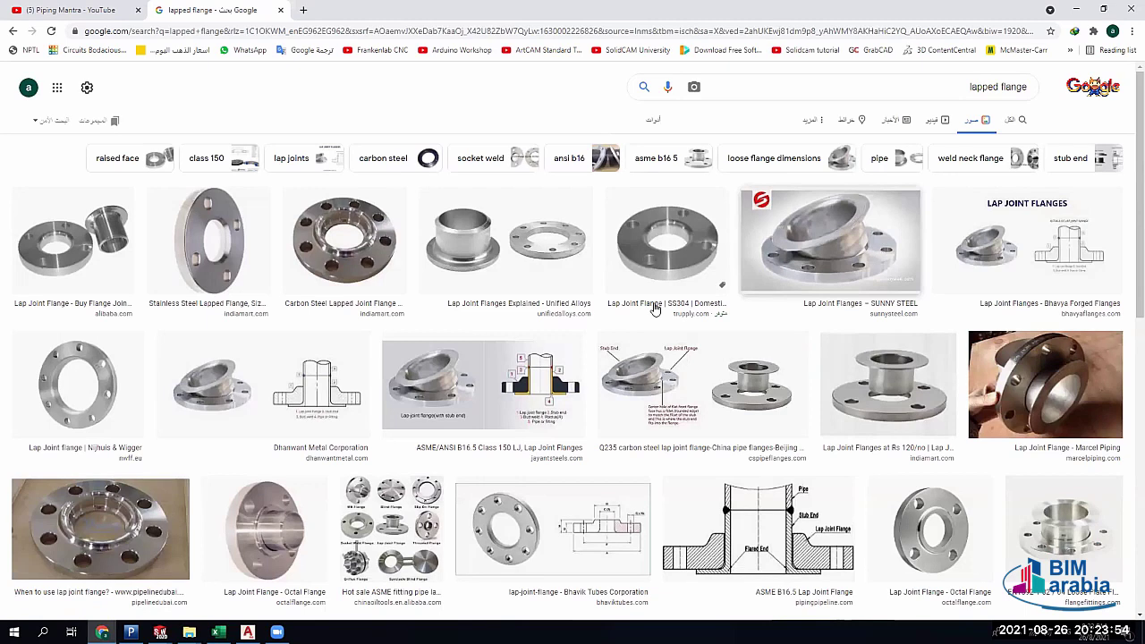
Enlarge the SUNNY STEEL and Stub End Lap Joint images, then return to Pipedata-Pro
{"action": "left_click", "coordinate": [830, 240]}
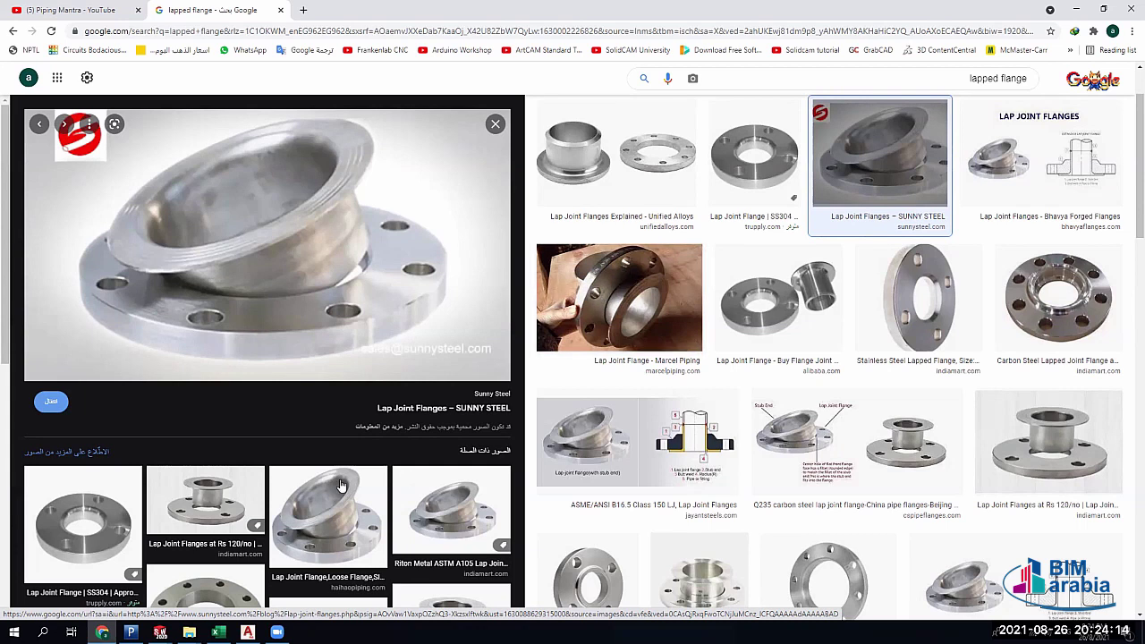
{"action": "scroll", "coordinate": [341, 487], "scroll_direction": "down", "scroll_amount": 2}
{"action": "left_click", "coordinate": [353, 545]}
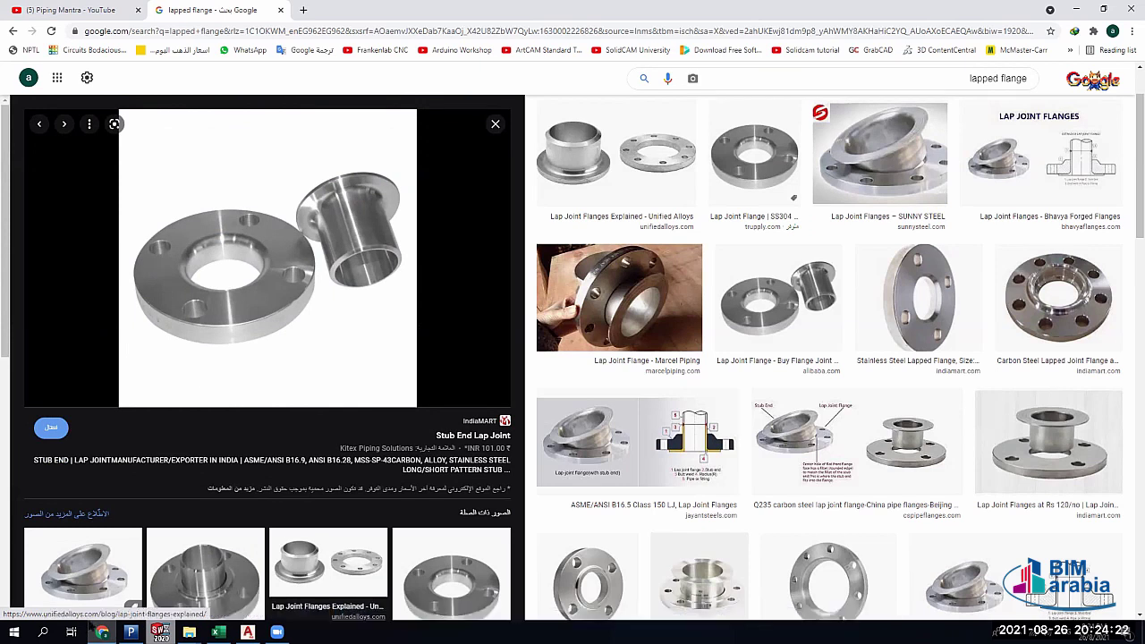
{"action": "key", "text": "alt+Tab"}
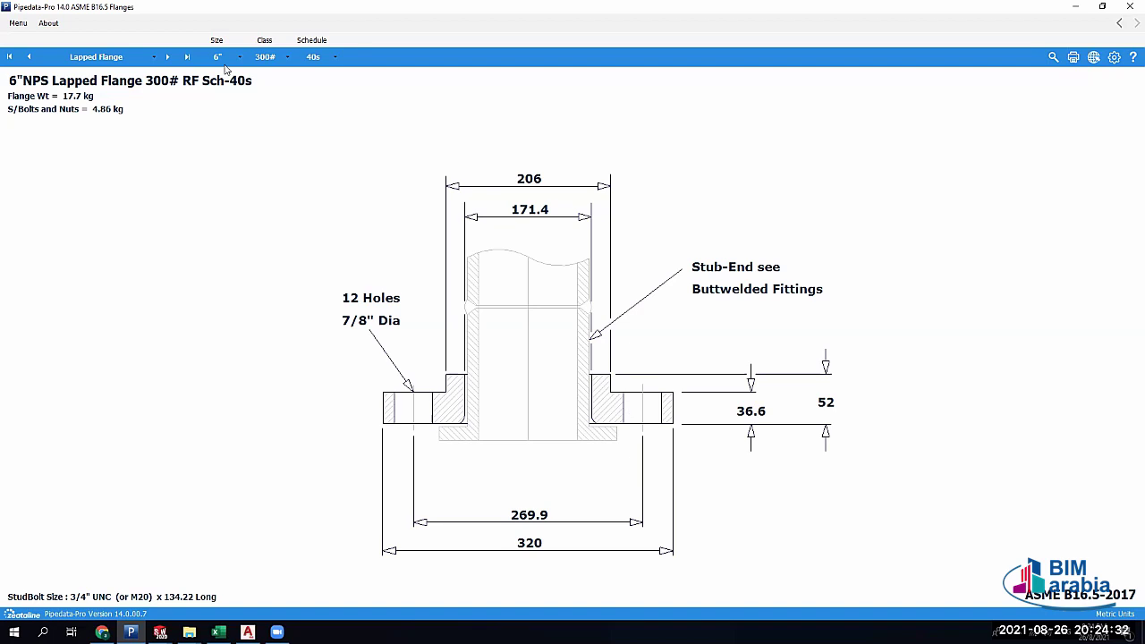
Keep schedule 40s for the lapped flange, then move over to the SolidWorks flange model
{"action": "left_click", "coordinate": [322, 59]}
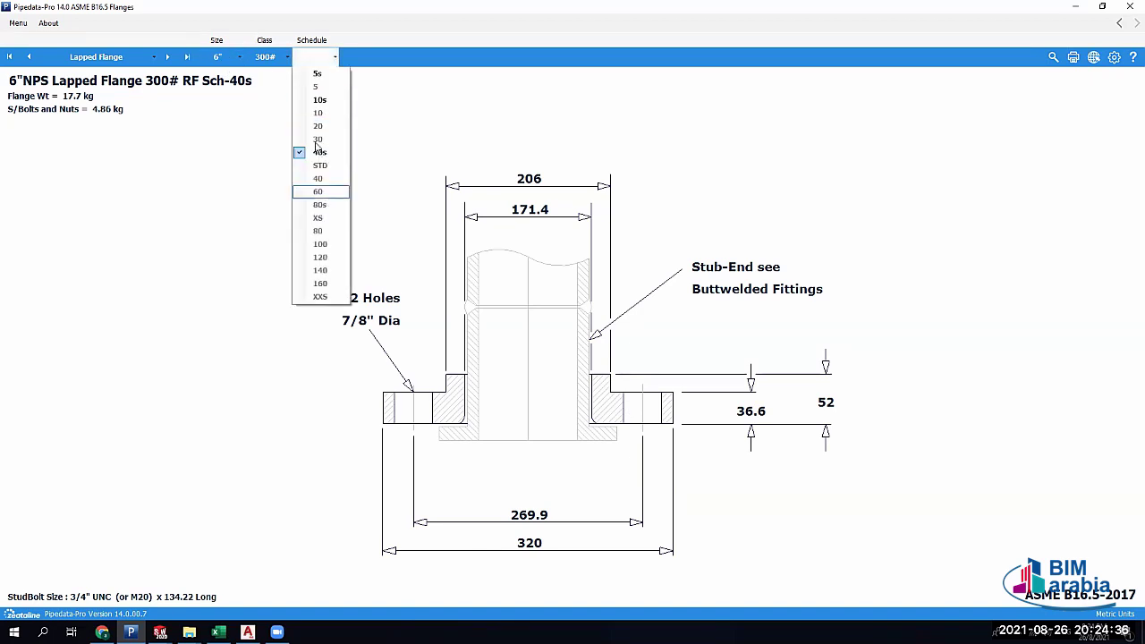
{"action": "left_click", "coordinate": [319, 152]}
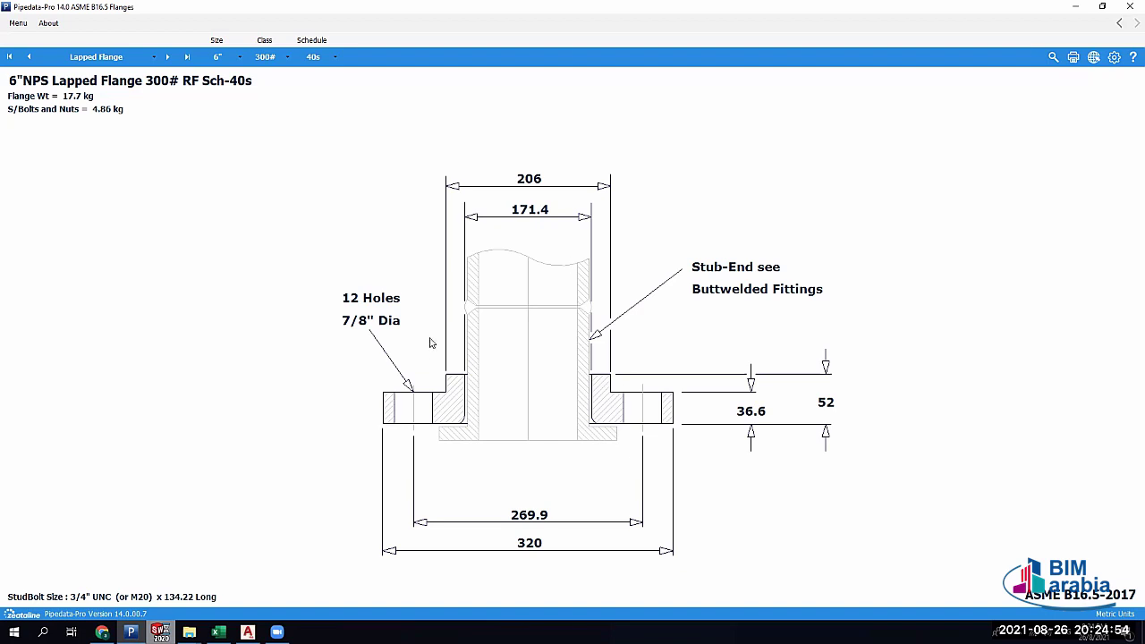
{"action": "left_click", "coordinate": [85, 58]}
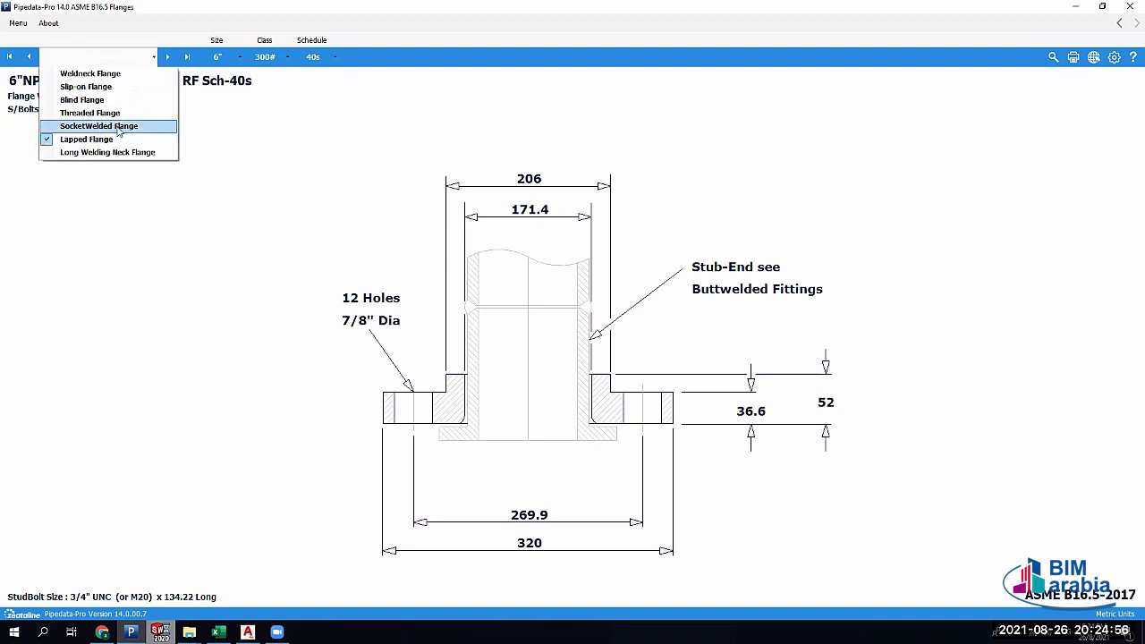
{"action": "key", "text": "alt+Tab"}
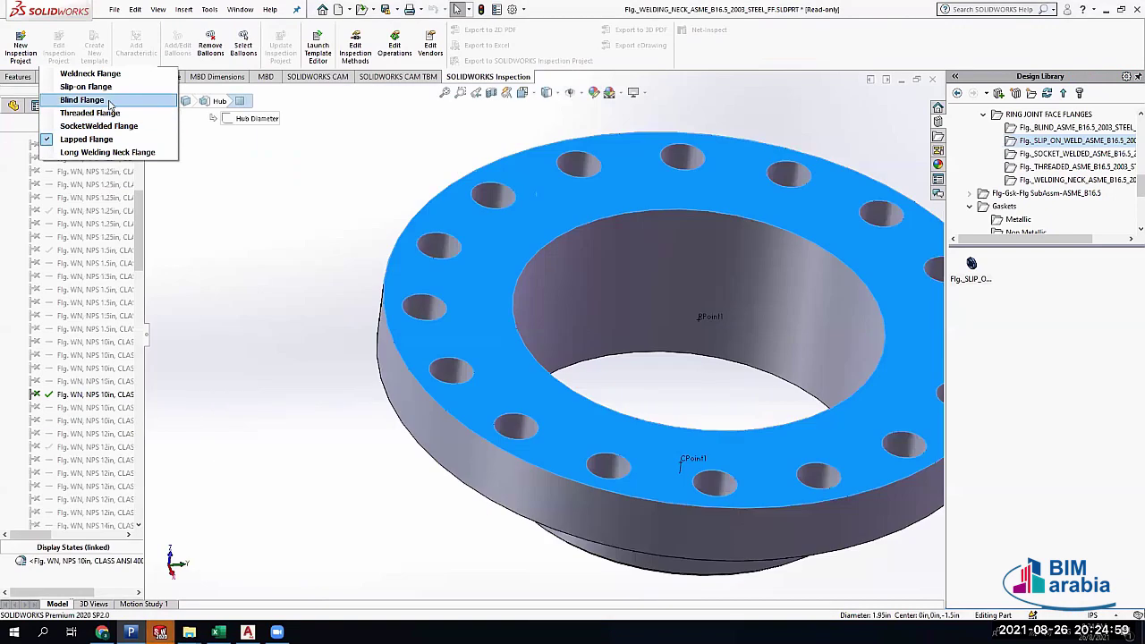
View the weld neck flange model, then return to Pipedata-Pro's 6" Blind Flange 300# RF drawing
{"action": "left_click", "coordinate": [604, 262]}
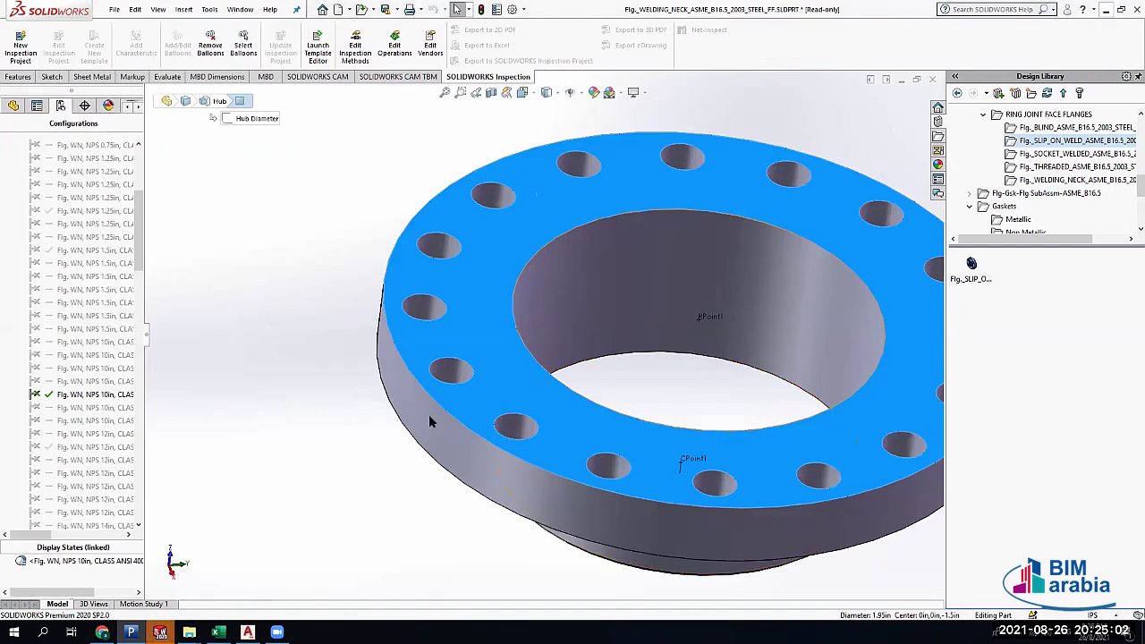
{"action": "key", "text": "alt+Tab"}
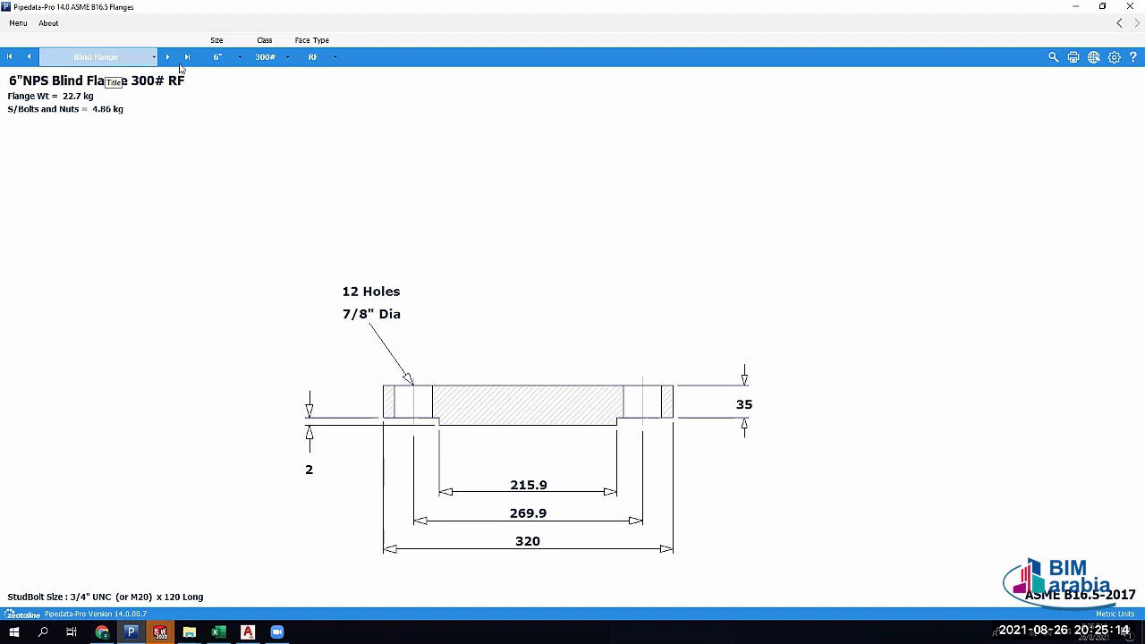
Keep the 6" Blind Flange at 300# RF, then bring back Chrome's lapped flange images
{"action": "left_click", "coordinate": [217, 63]}
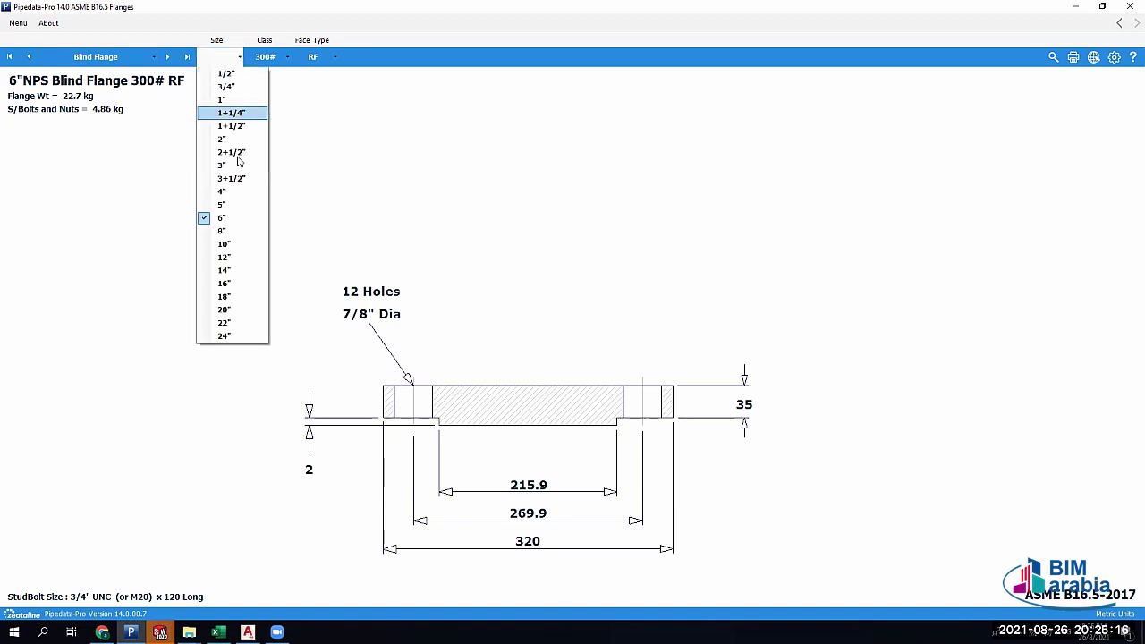
{"action": "left_click", "coordinate": [260, 56]}
{"action": "left_click", "coordinate": [260, 57]}
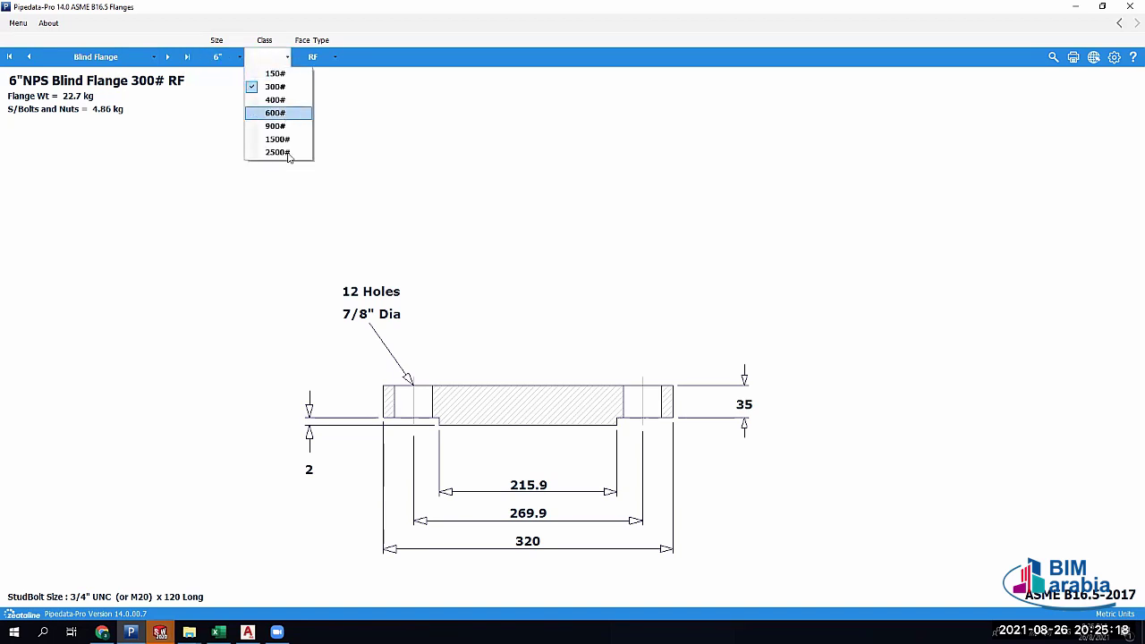
{"action": "left_click", "coordinate": [313, 58]}
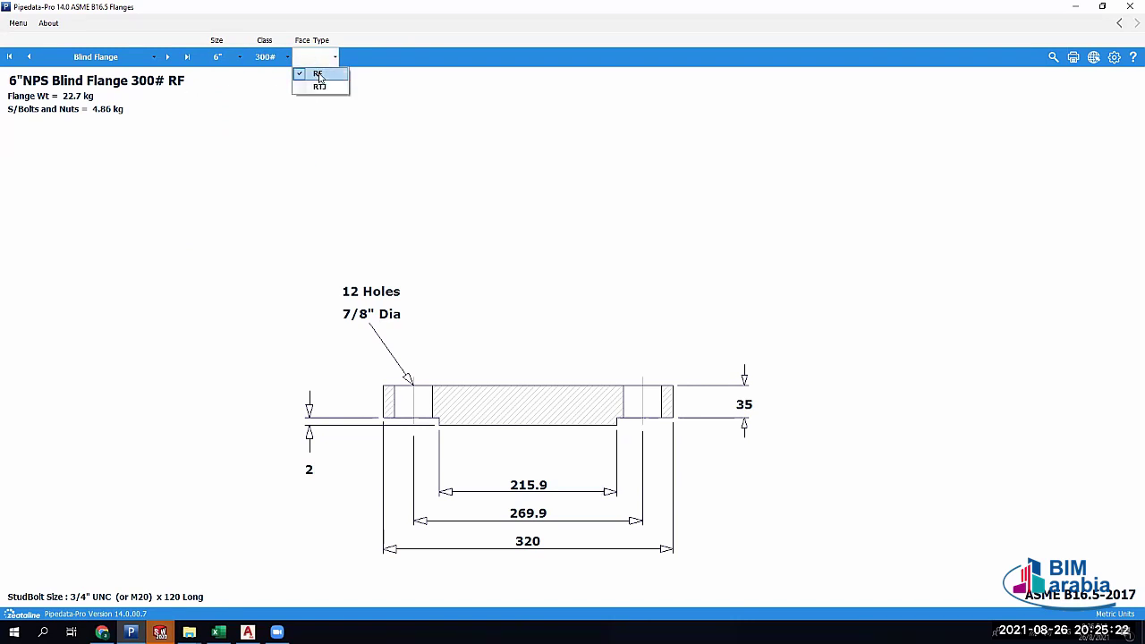
{"action": "left_click", "coordinate": [420, 180]}
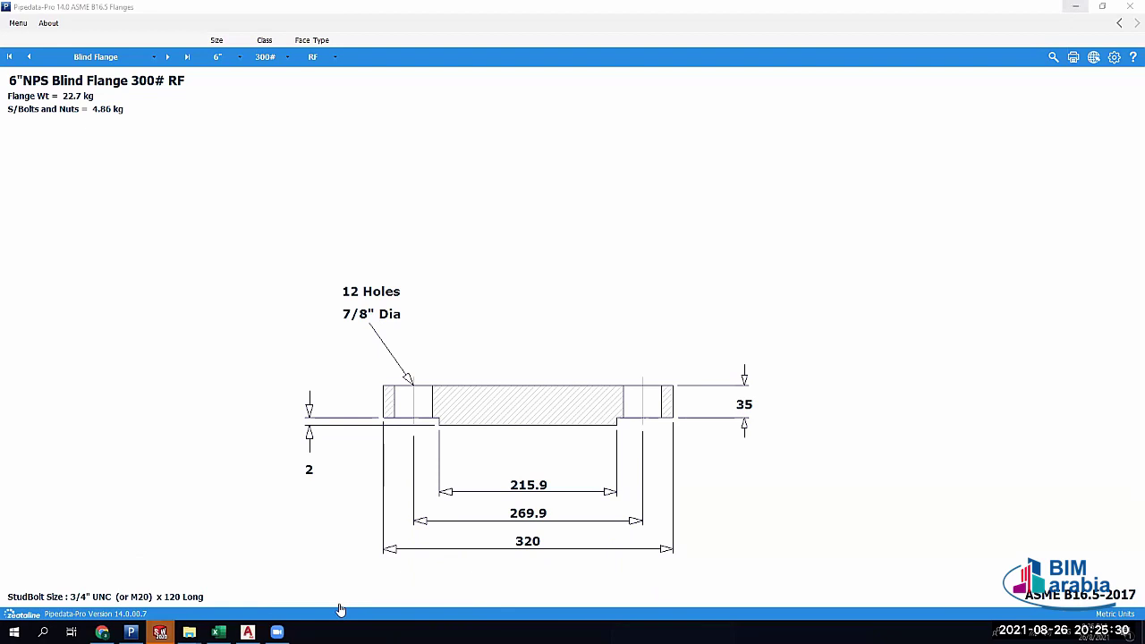
{"action": "key", "text": "alt+Tab"}
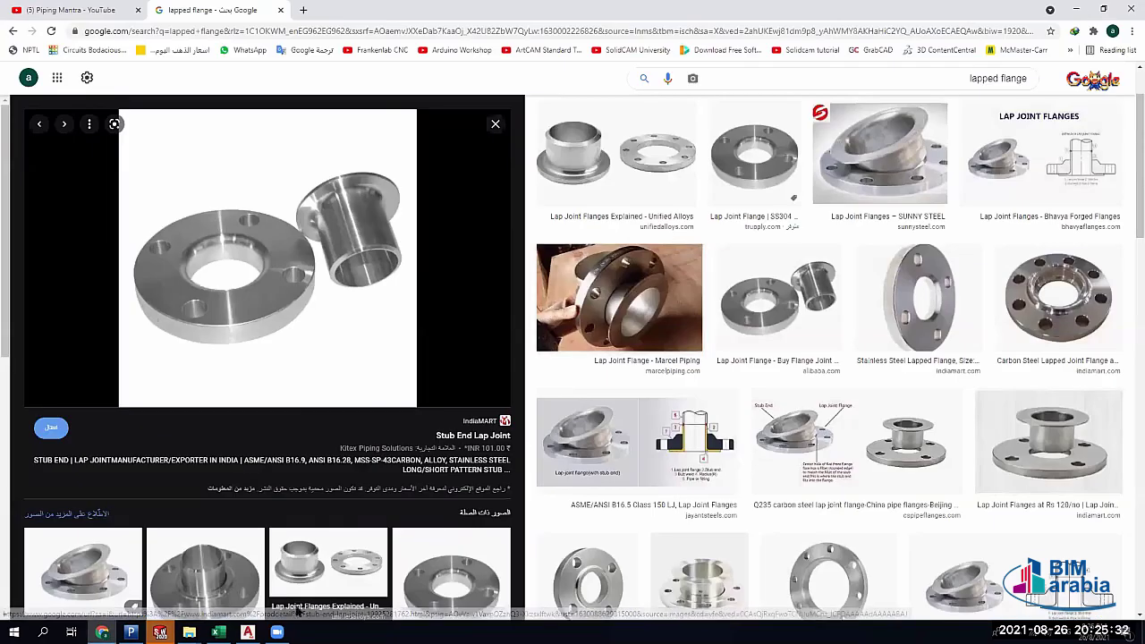
Bring SolidWorks 2020 back to the front, showing the RTJ welding neck flange part at NPS 1.5in
{"action": "key", "text": "alt+Tab"}
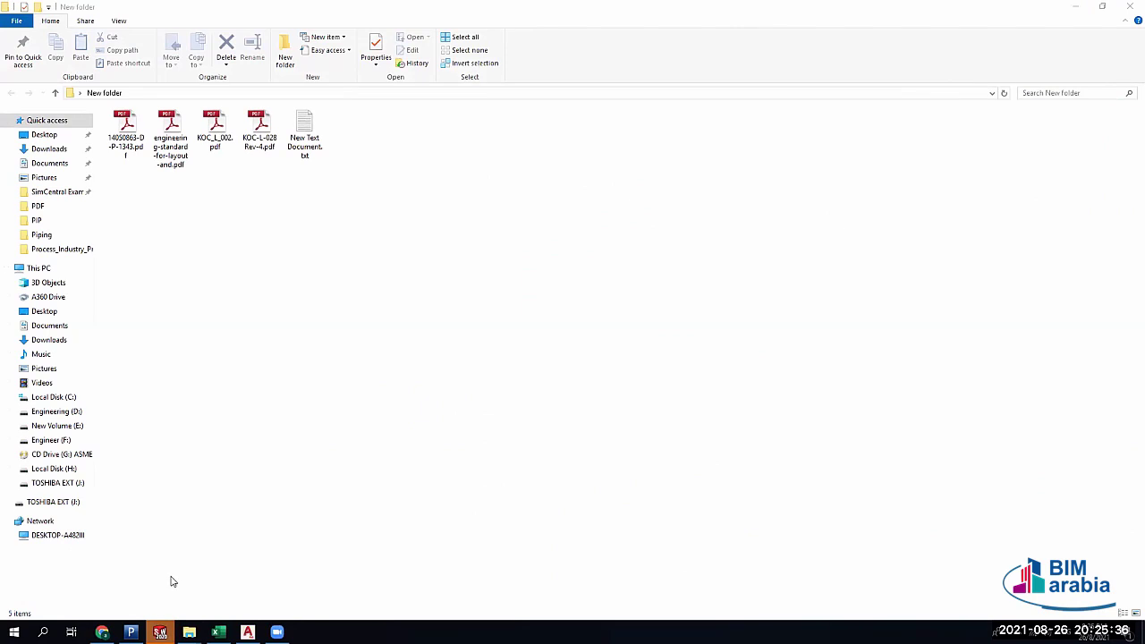
{"action": "right_click", "coordinate": [160, 632]}
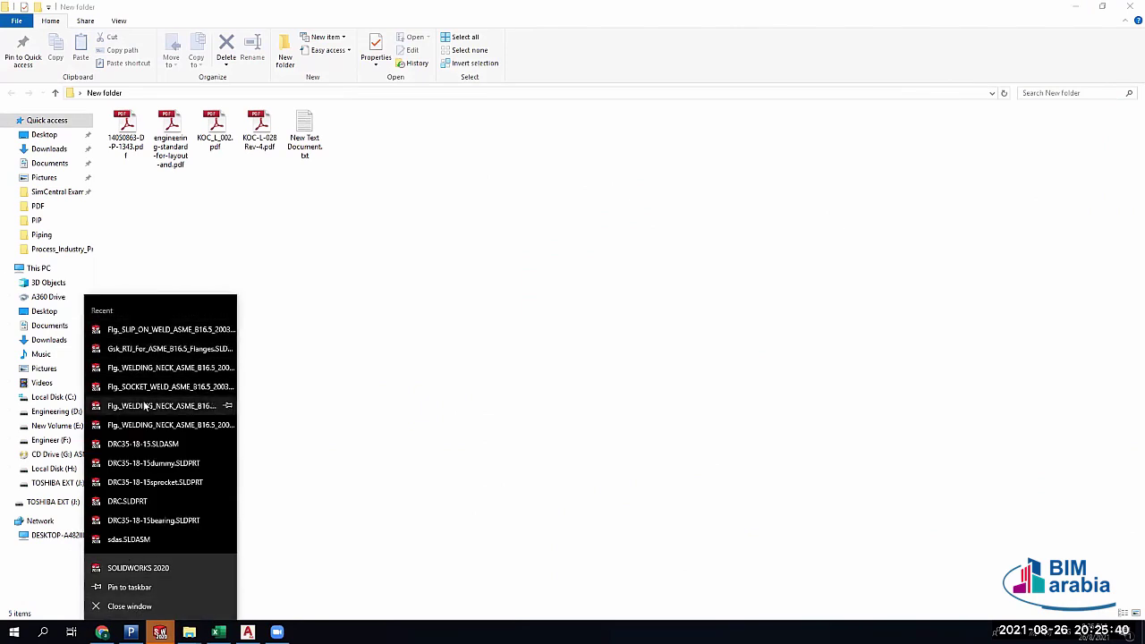
{"action": "left_click", "coordinate": [1127, 6]}
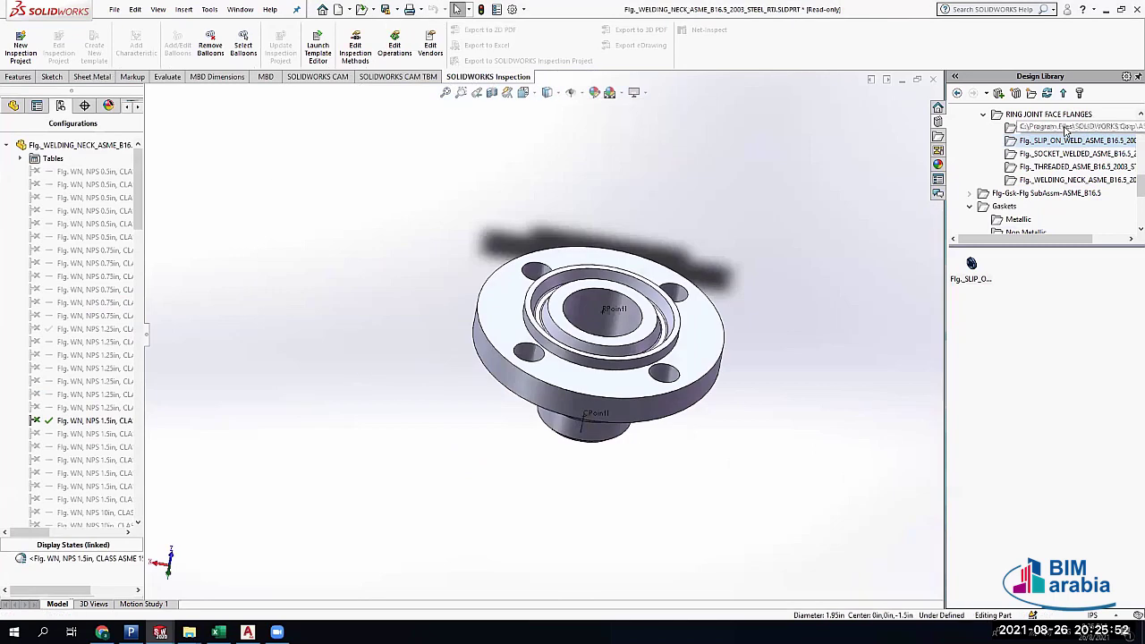
Open the Flg_BLIND ring-joint blind flange from the Design Library as its own part, in isometric view
{"action": "left_click", "coordinate": [1019, 127]}
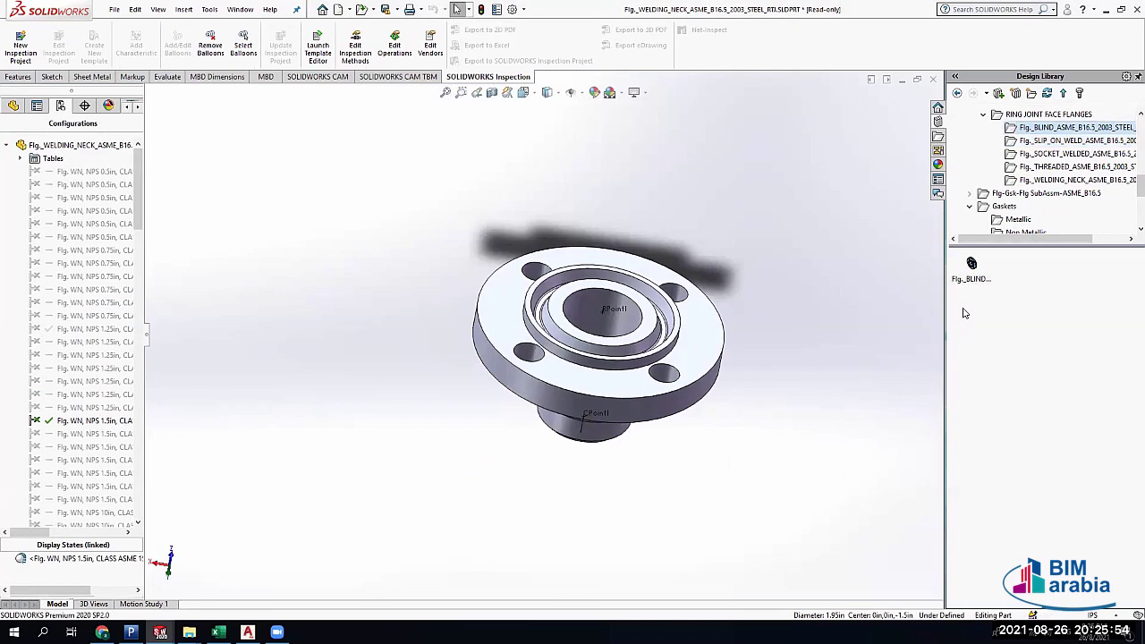
{"action": "left_click_drag", "start_coordinate": [973, 268], "coordinate": [768, 380]}
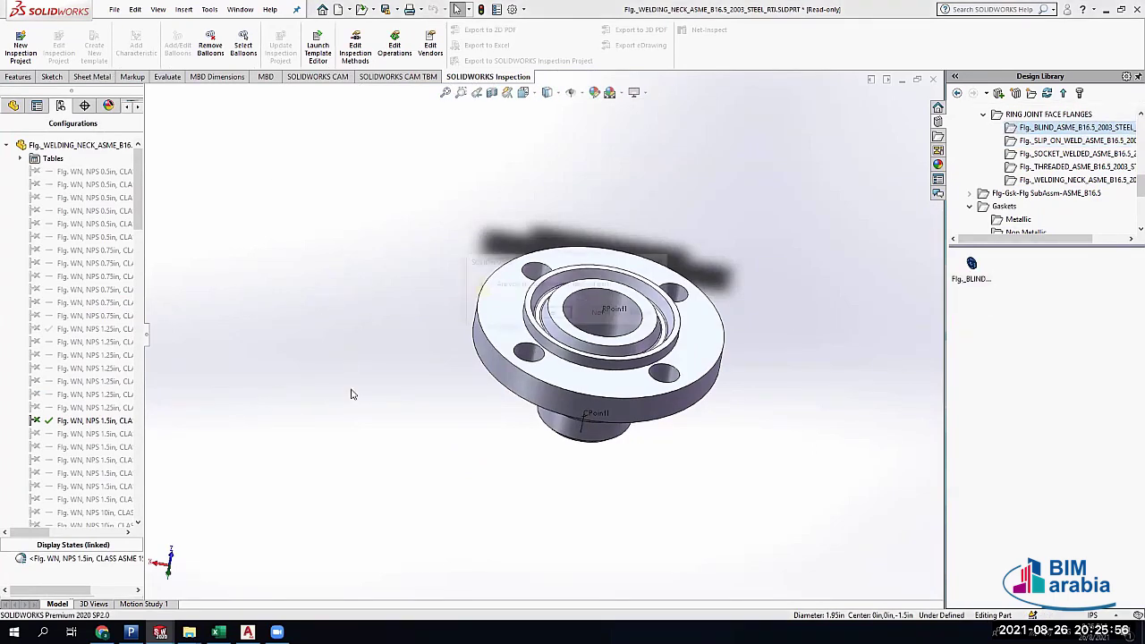
{"action": "left_click", "coordinate": [597, 314]}
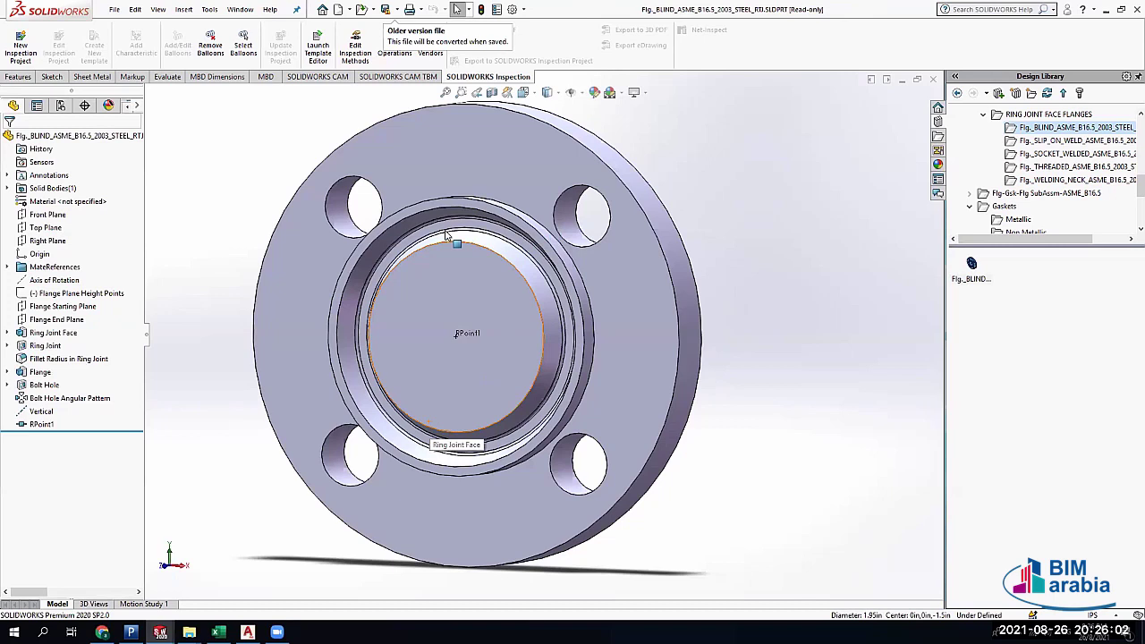
{"action": "key", "text": "ctrl+7"}
{"action": "middle_click_drag", "start_coordinate": [411, 284], "coordinate": [213, 308]}
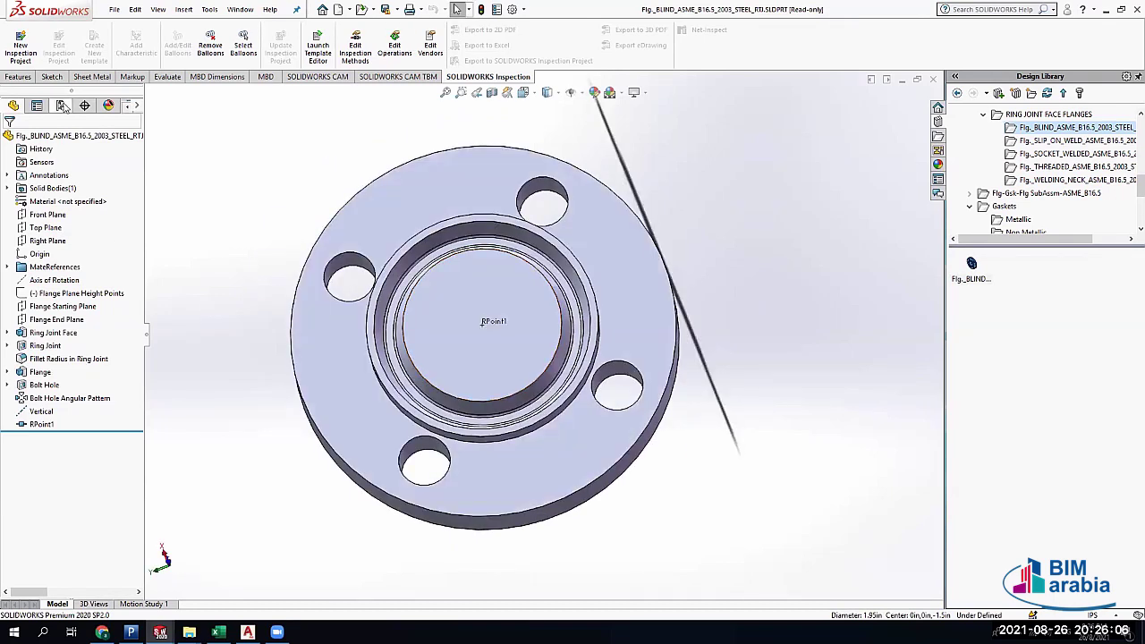
Activate the NPS 5in, Class ASME 900, RTJ configuration, inspect its faces, then go back to Pipedata-Pro
{"action": "left_click", "coordinate": [61, 105]}
{"action": "scroll", "coordinate": [62, 386], "scroll_direction": "down", "scroll_amount": 10}
{"action": "scroll", "coordinate": [62, 387], "scroll_direction": "up", "scroll_amount": 5}
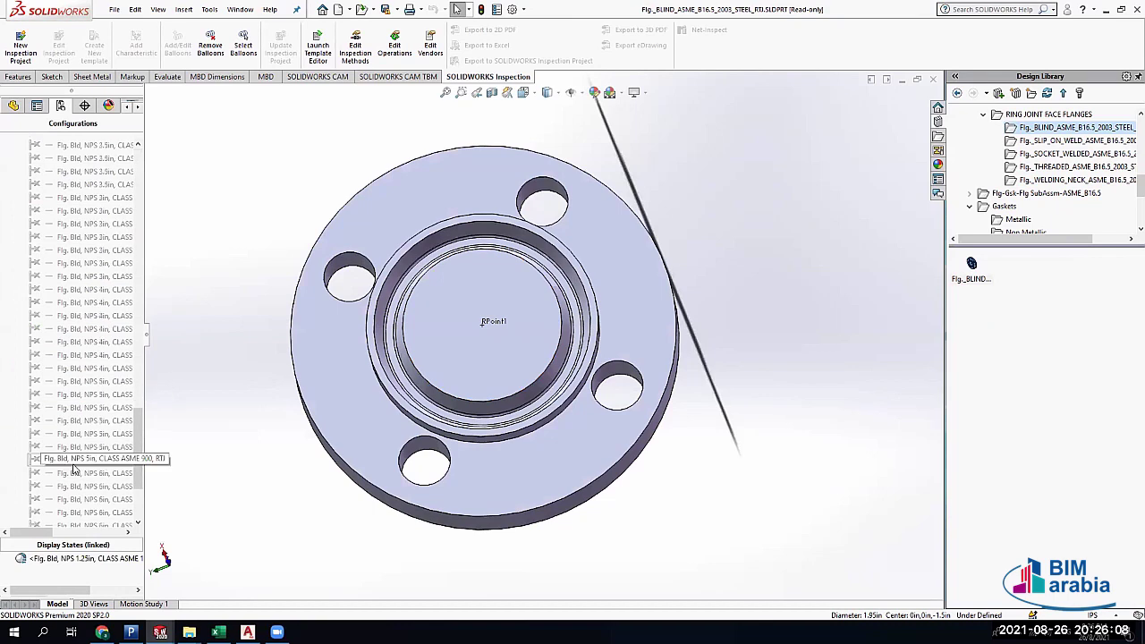
{"action": "double_click", "coordinate": [67, 458]}
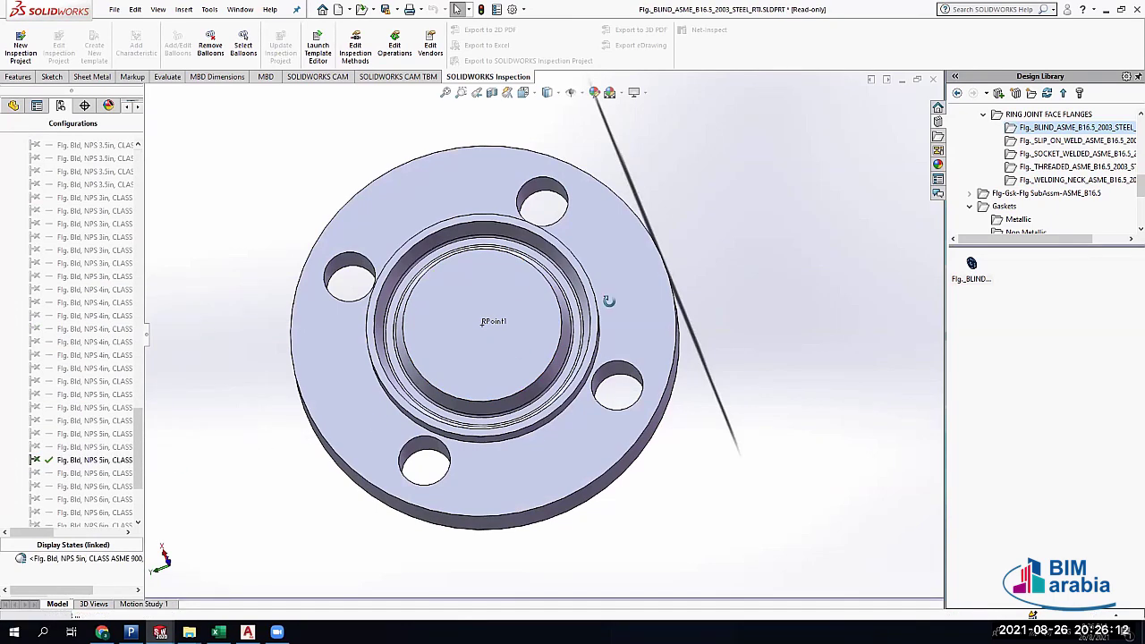
{"action": "scroll", "coordinate": [572, 344], "scroll_direction": "down", "scroll_amount": 5}
{"action": "scroll", "coordinate": [566, 343], "scroll_direction": "up", "scroll_amount": 8}
{"action": "scroll", "coordinate": [518, 254], "scroll_direction": "down", "scroll_amount": 3}
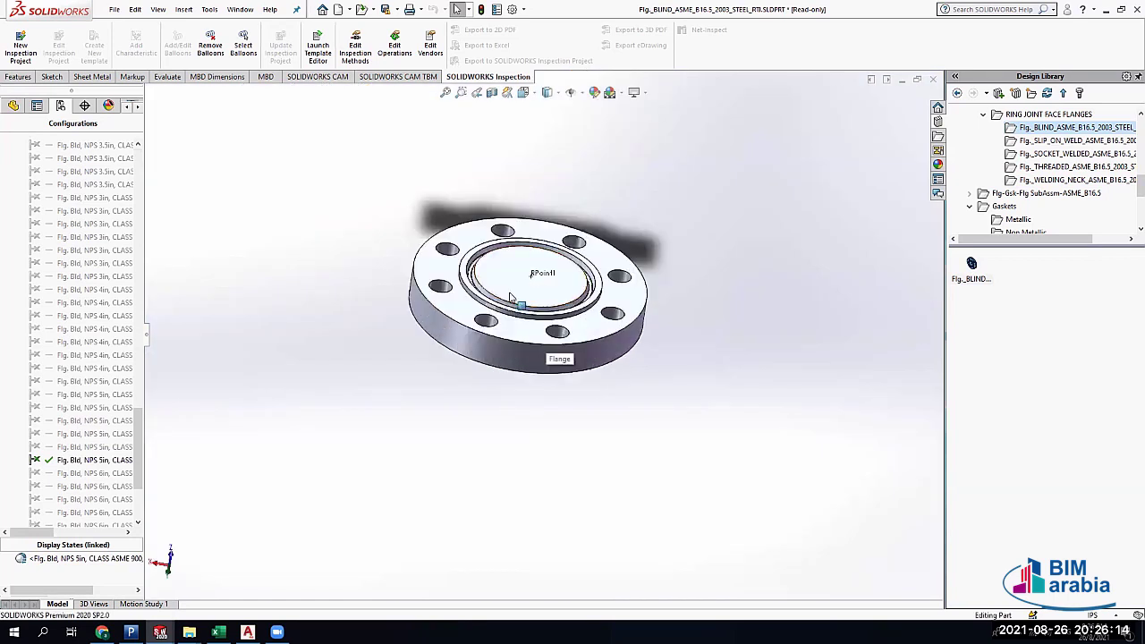
{"action": "middle_click_drag", "start_coordinate": [519, 254], "coordinate": [524, 223]}
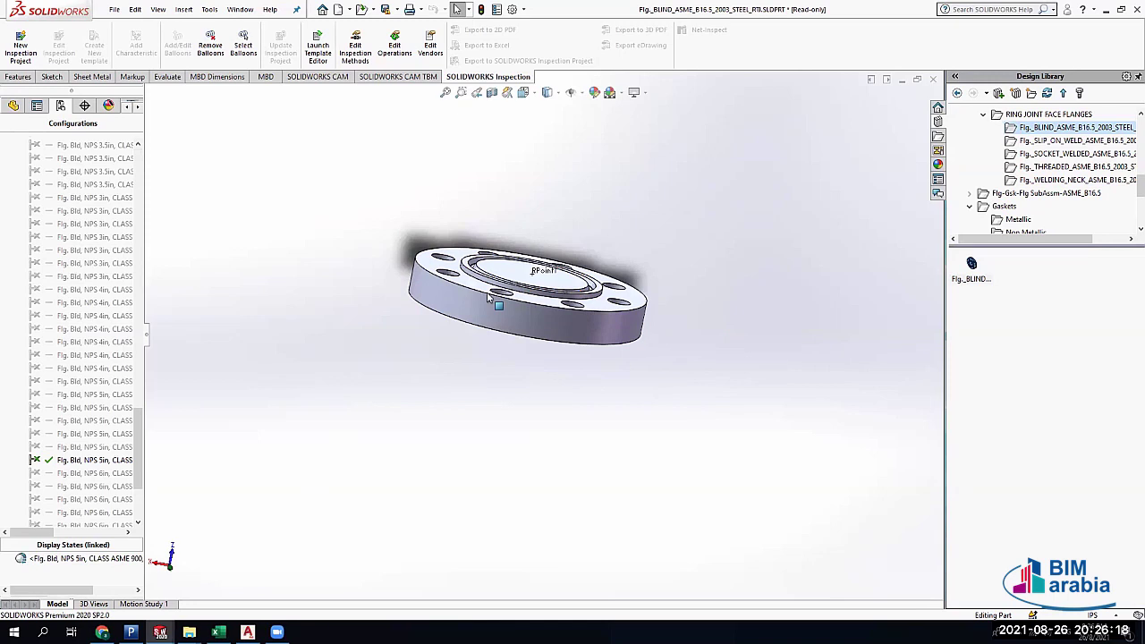
{"action": "middle_click_drag", "start_coordinate": [499, 231], "coordinate": [475, 353]}
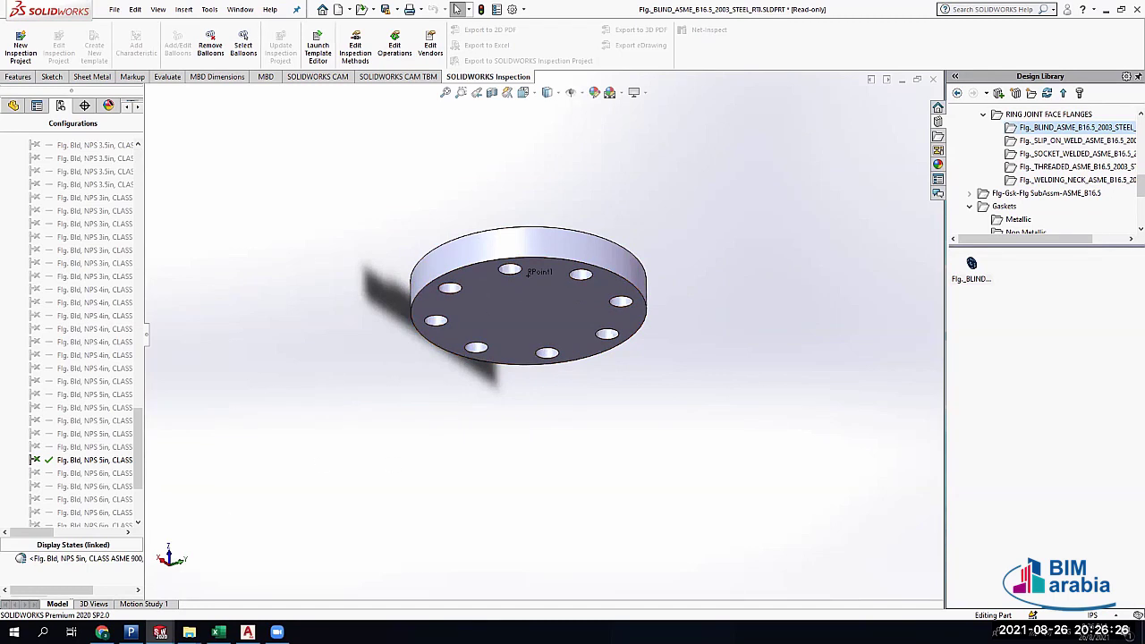
{"action": "key", "text": "Up"}
{"action": "key", "text": "Up"}
{"action": "key", "text": "Up"}
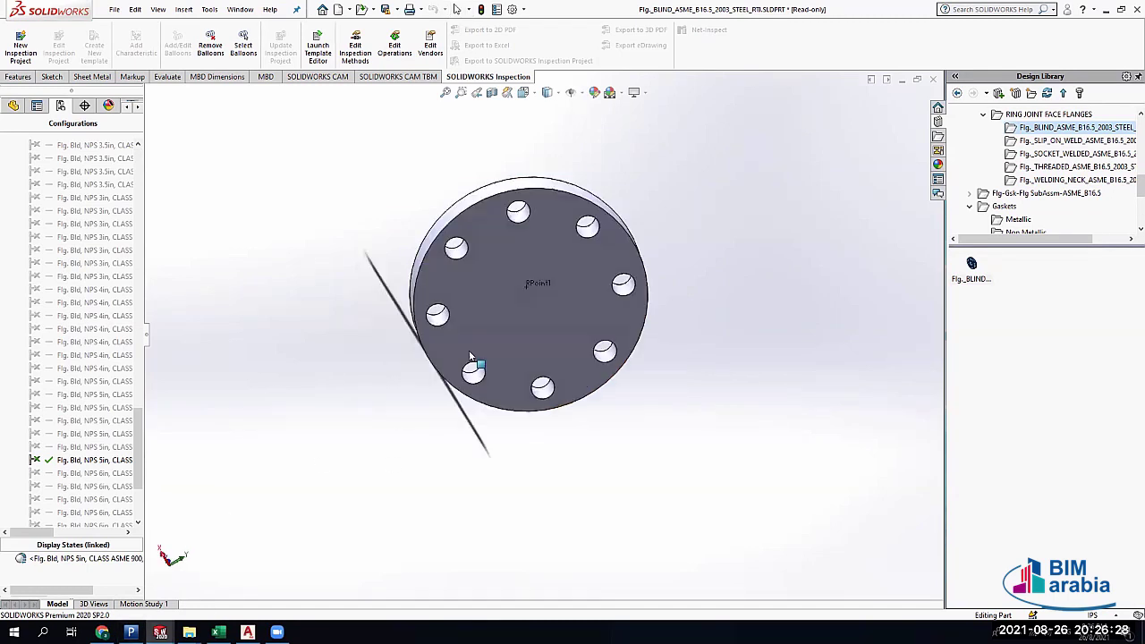
{"action": "left_click", "coordinate": [131, 633]}
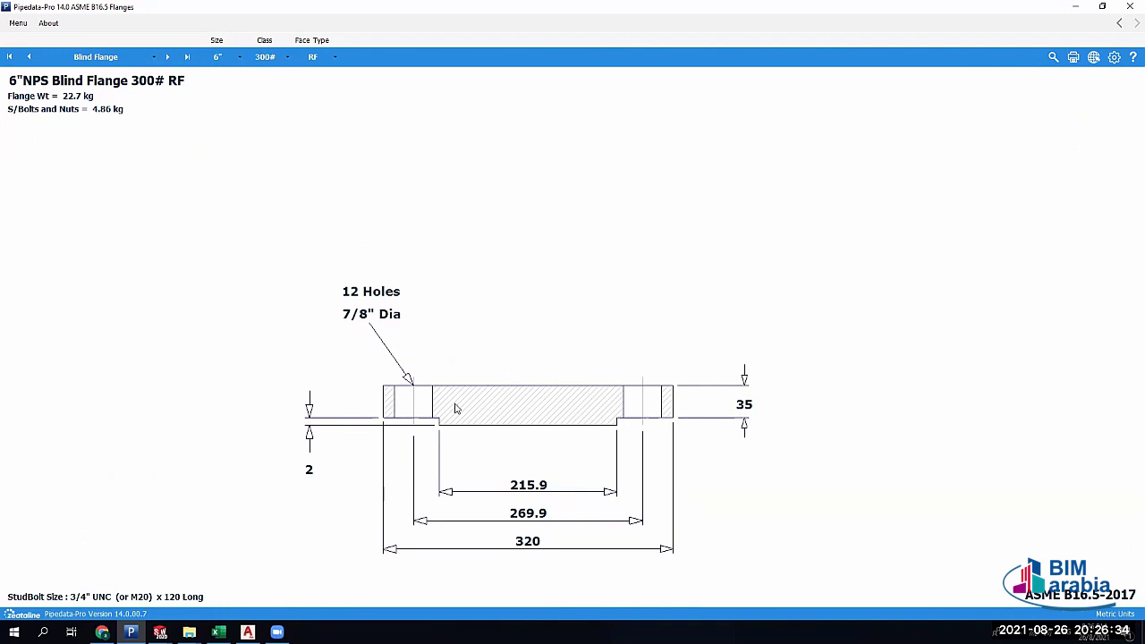
Compare the Long Welding Neck Flange with the SocketWelded Flange, ending on Long Welding Neck
{"action": "left_click", "coordinate": [109, 65]}
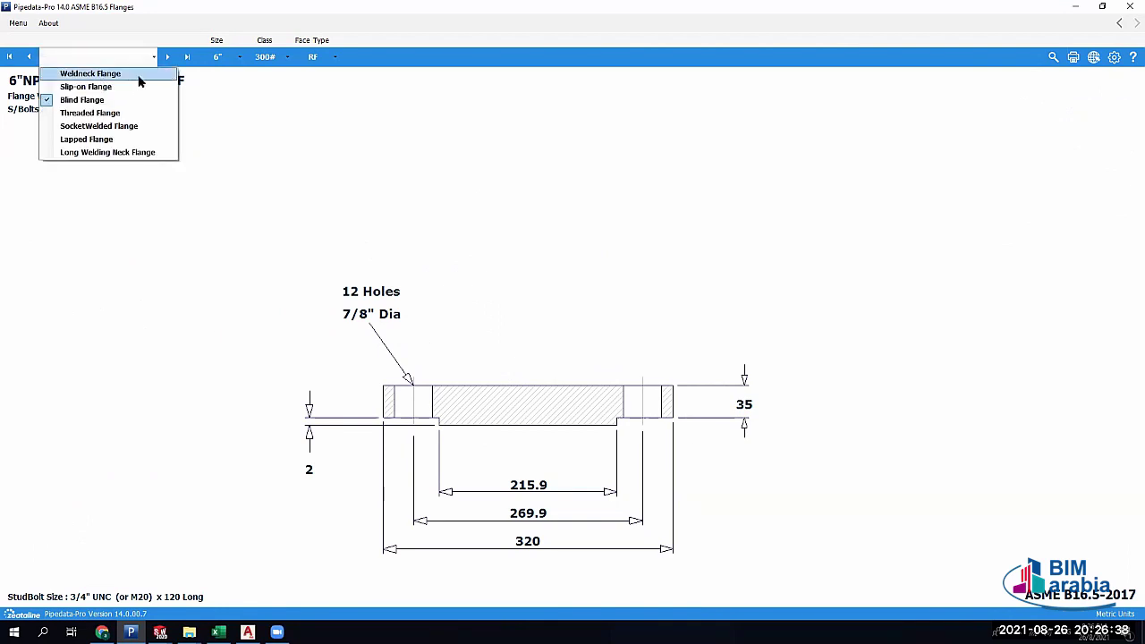
{"action": "left_click", "coordinate": [153, 152]}
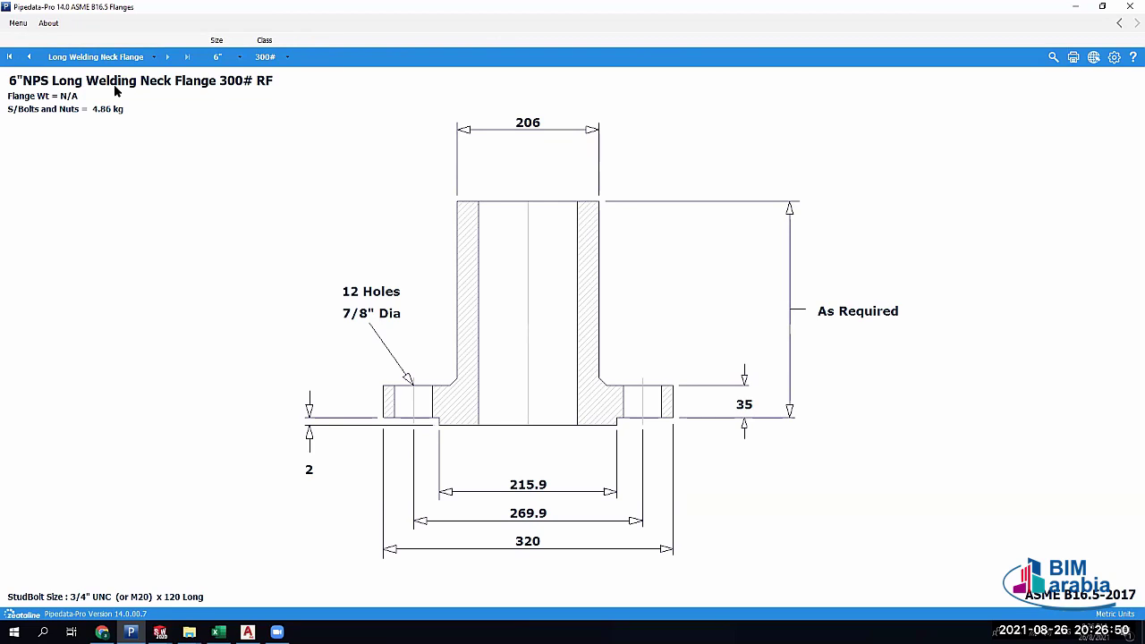
{"action": "left_click", "coordinate": [100, 59]}
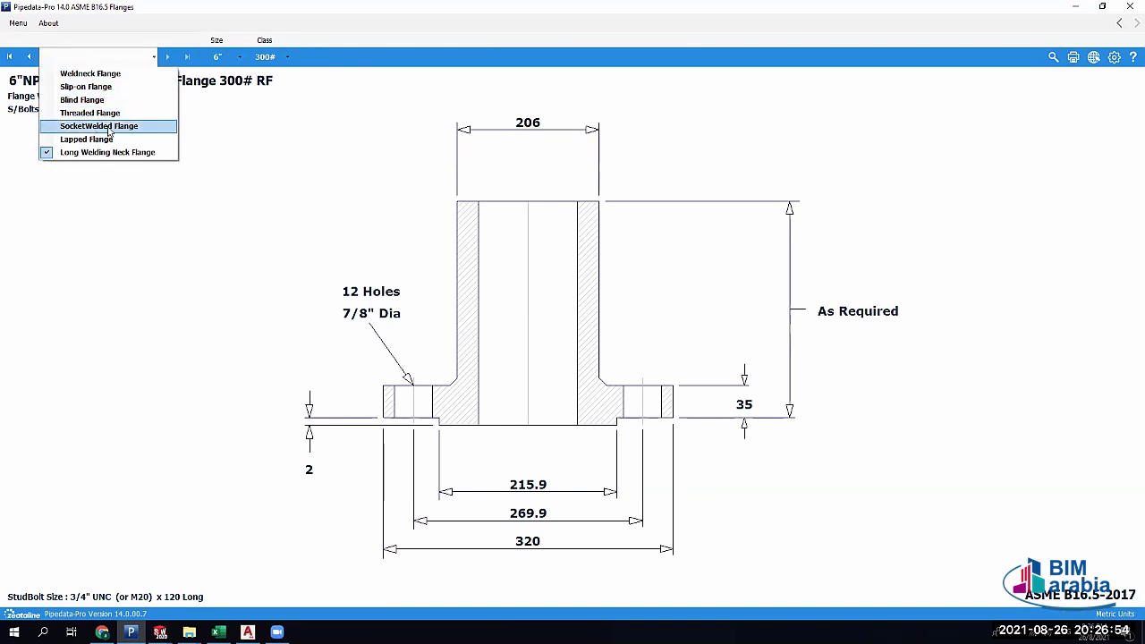
{"action": "left_click", "coordinate": [108, 128]}
{"action": "left_click", "coordinate": [97, 57]}
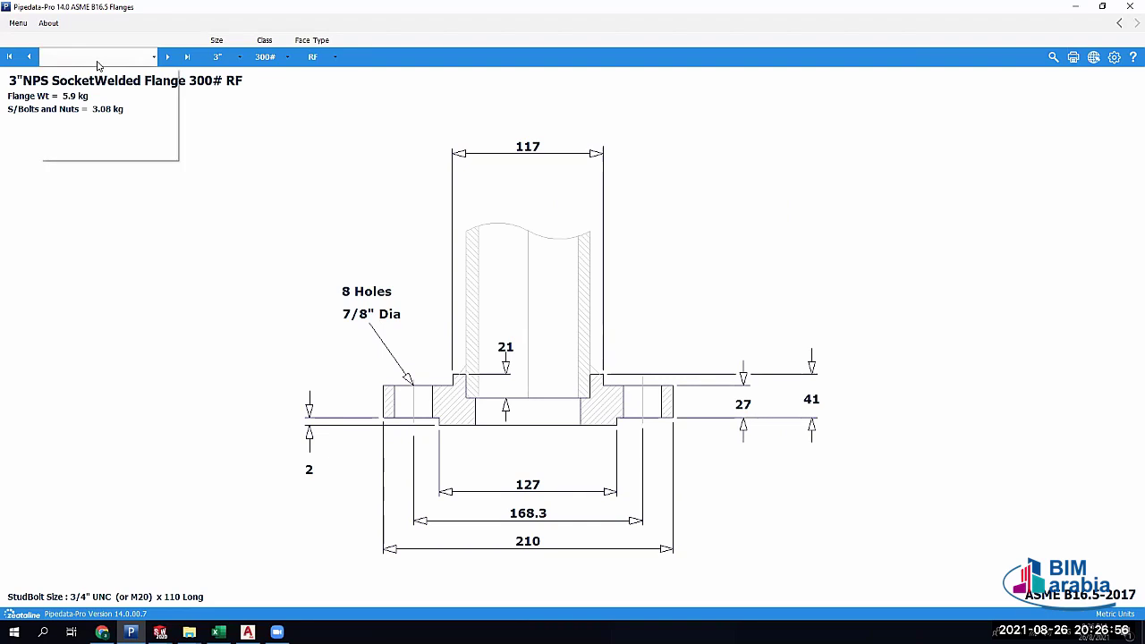
{"action": "left_click", "coordinate": [107, 154]}
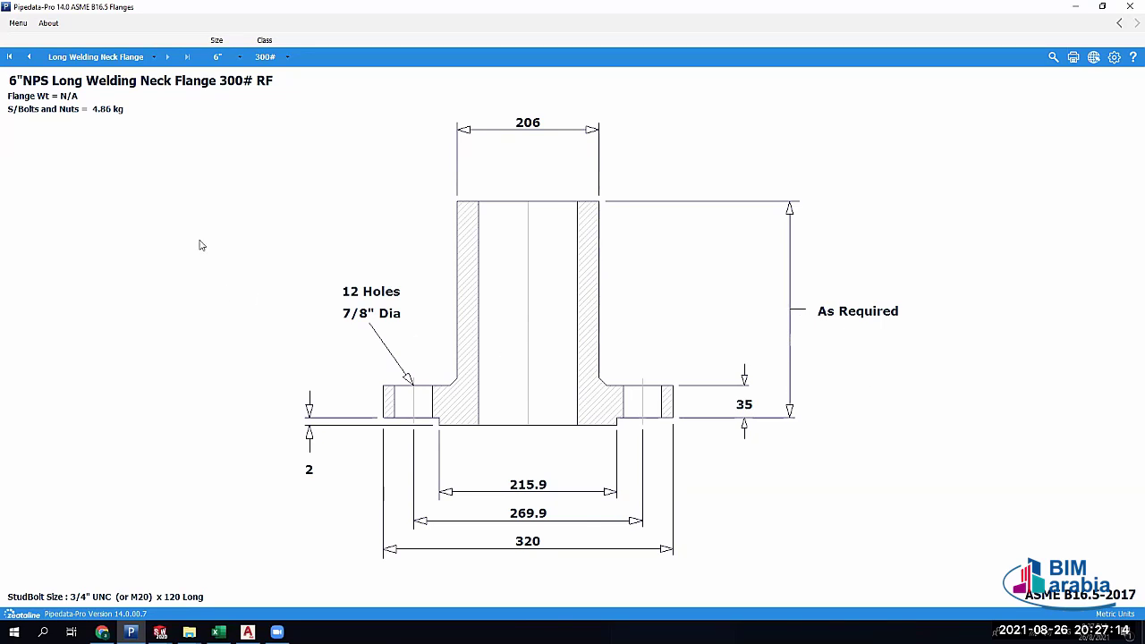
Change the flange type from Long Welding Neck to Weldneck Flange
{"action": "left_click", "coordinate": [131, 62]}
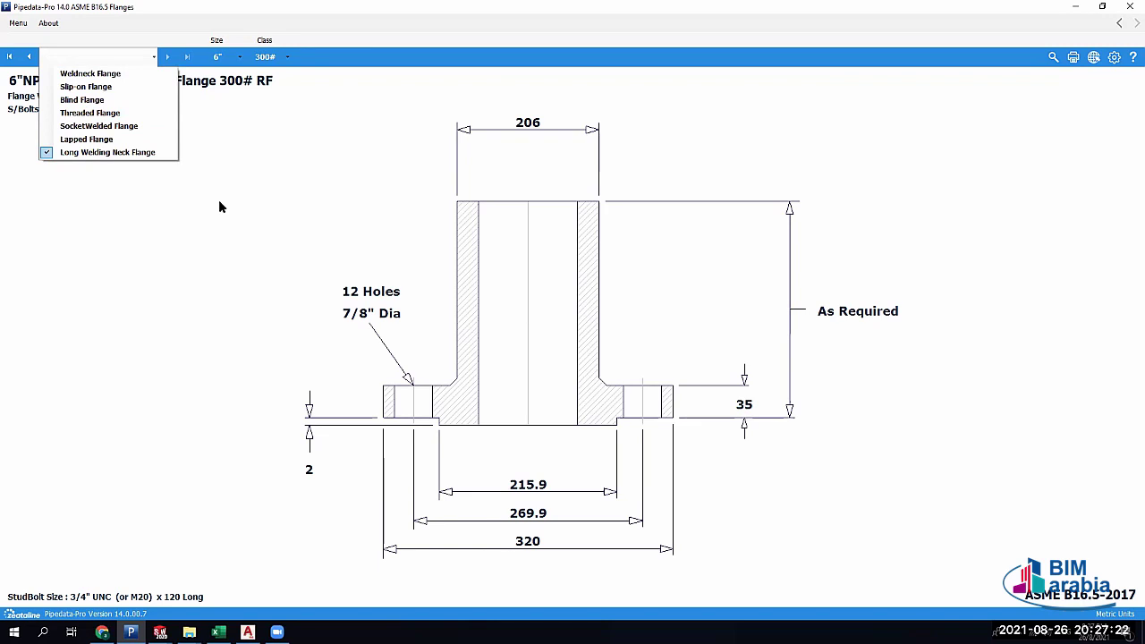
{"action": "left_click", "coordinate": [85, 60]}
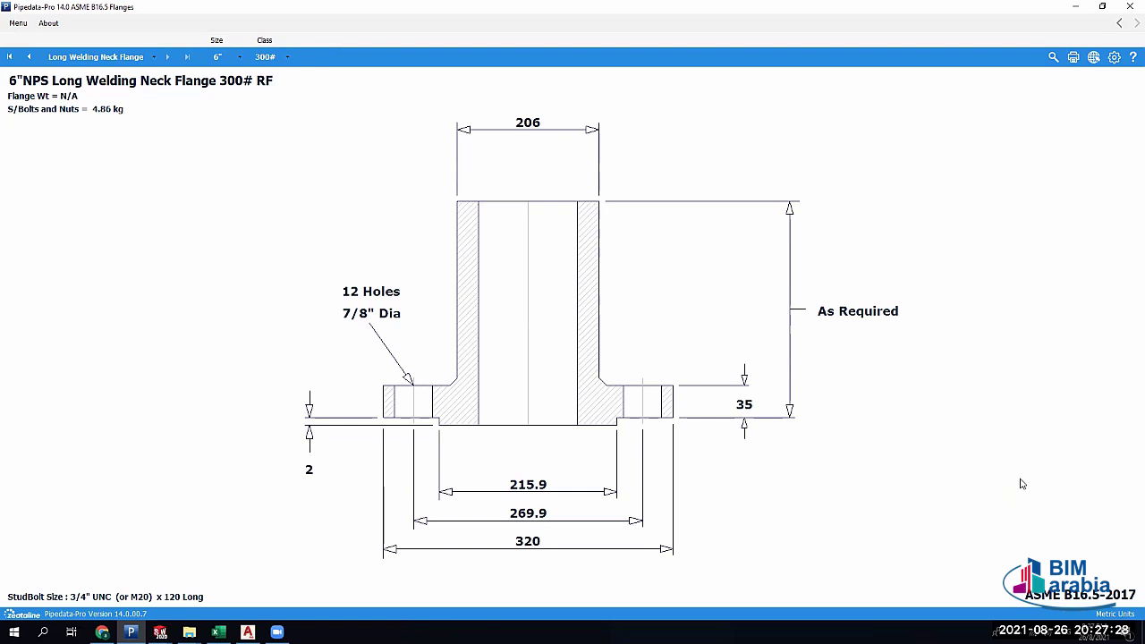
{"action": "left_click", "coordinate": [85, 63]}
{"action": "left_click", "coordinate": [87, 72]}
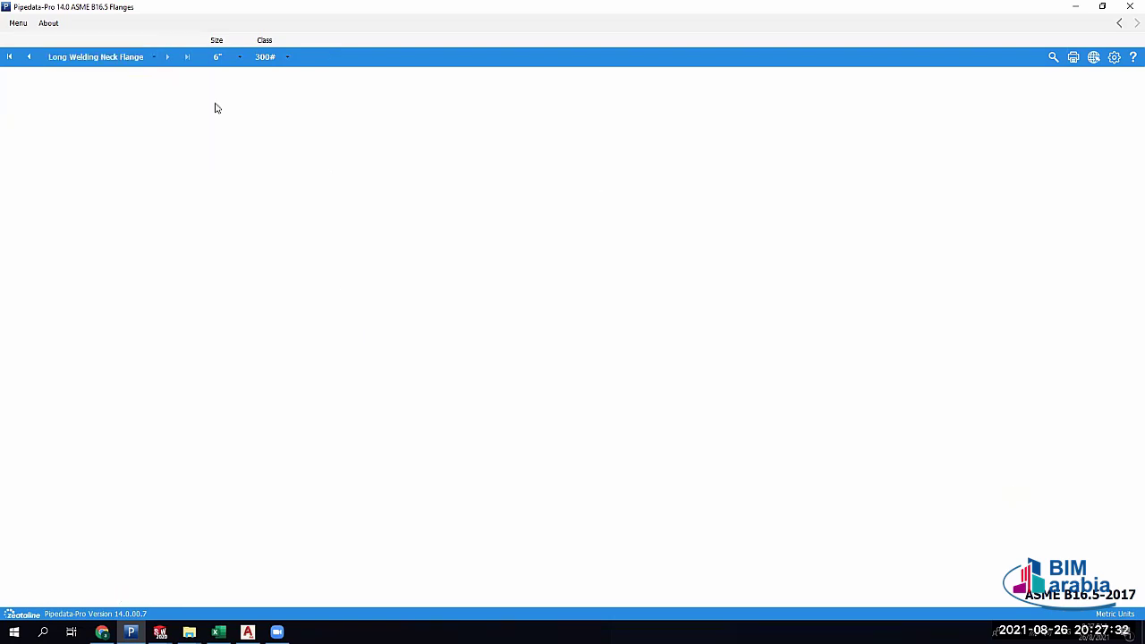
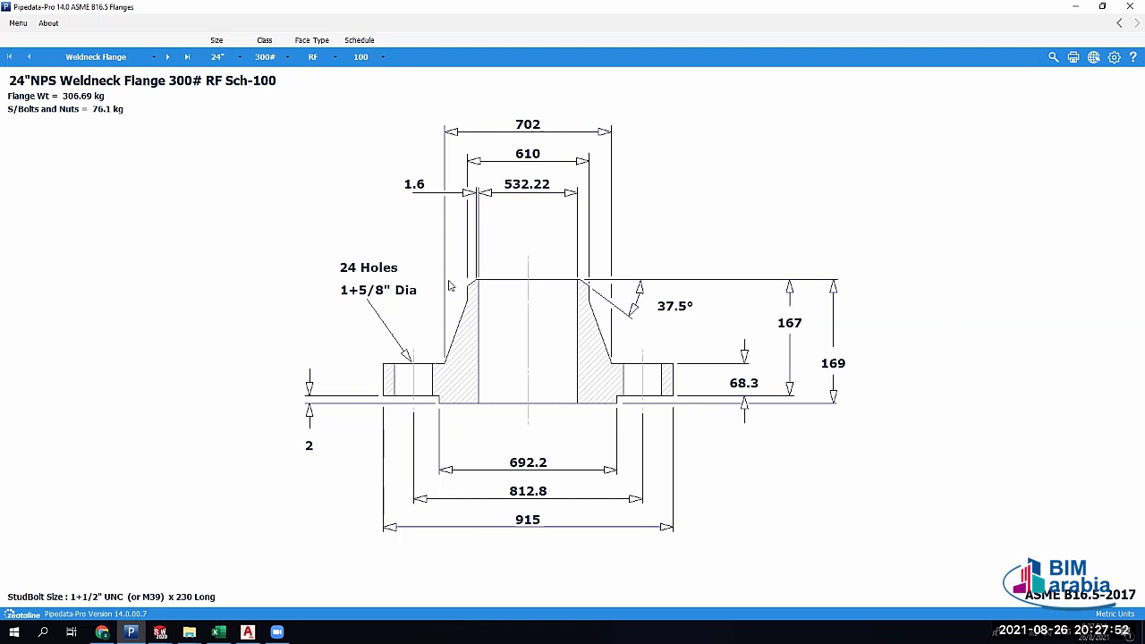
Change the 24" weldneck flange schedule to STD after briefly trying 40s, giving a 238.82 kg flange
{"action": "left_click", "coordinate": [361, 57]}
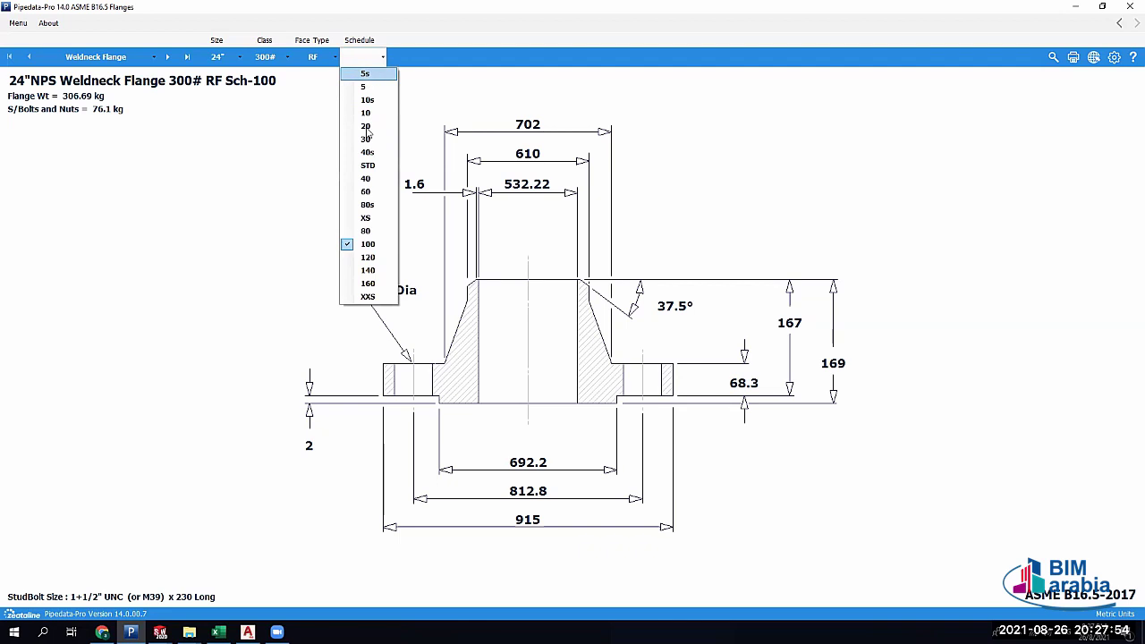
{"action": "left_click", "coordinate": [372, 160]}
{"action": "left_click", "coordinate": [361, 57]}
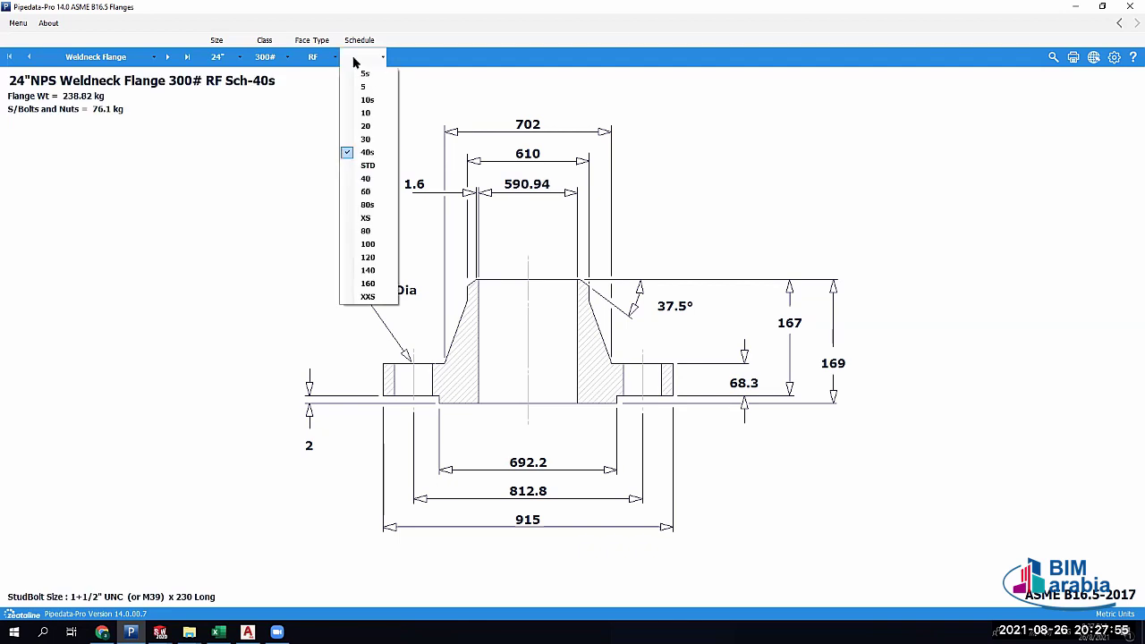
{"action": "left_click", "coordinate": [394, 167]}
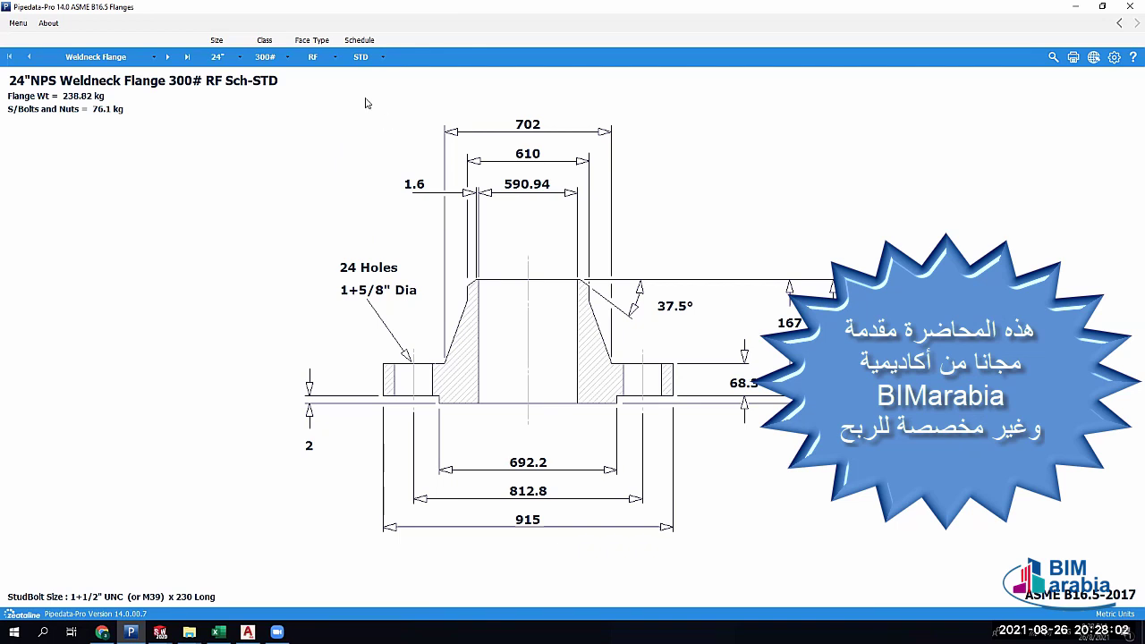
{"action": "left_click", "coordinate": [361, 58]}
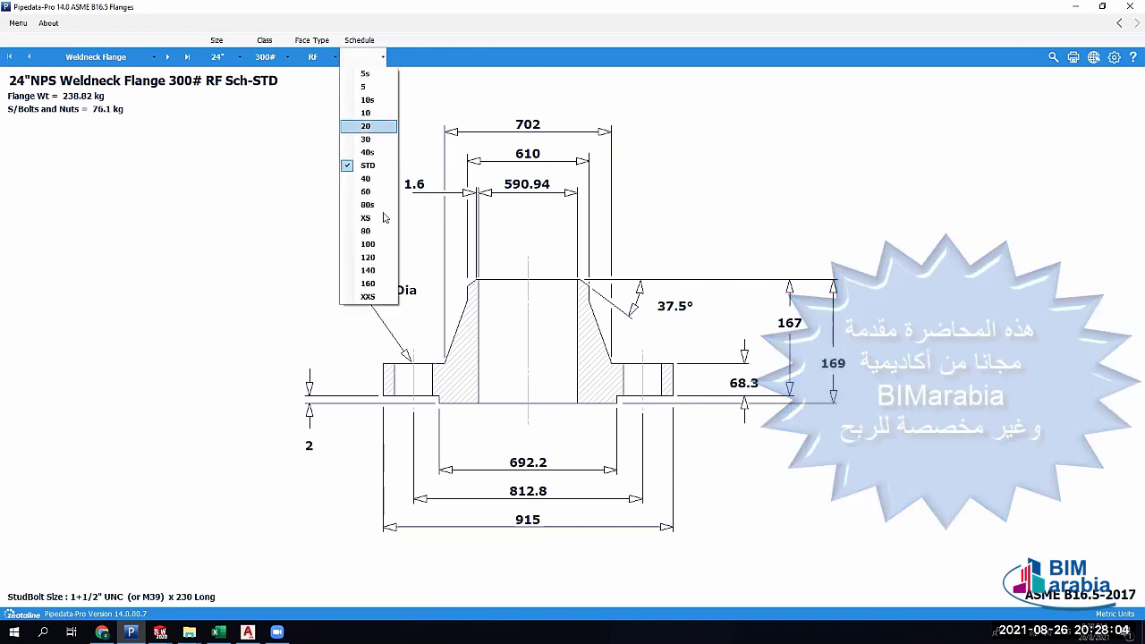
{"action": "left_click", "coordinate": [496, 257]}
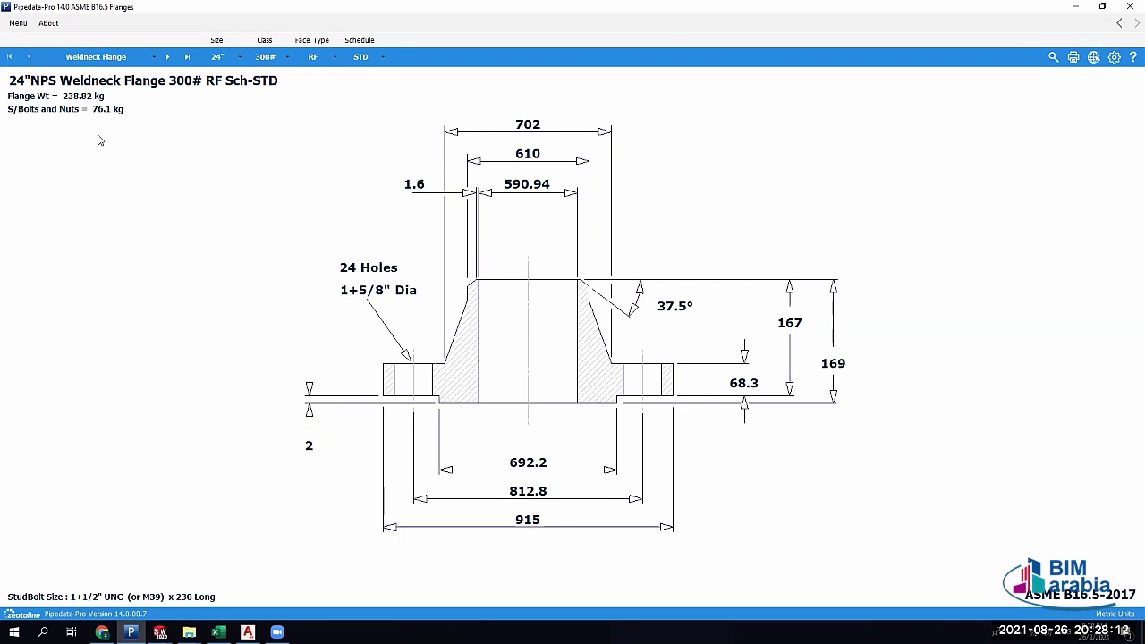
Reload ASME B16.5 Flanges keeping the 24" size, then reopen the Menu > Flanges list
{"action": "left_click", "coordinate": [18, 22]}
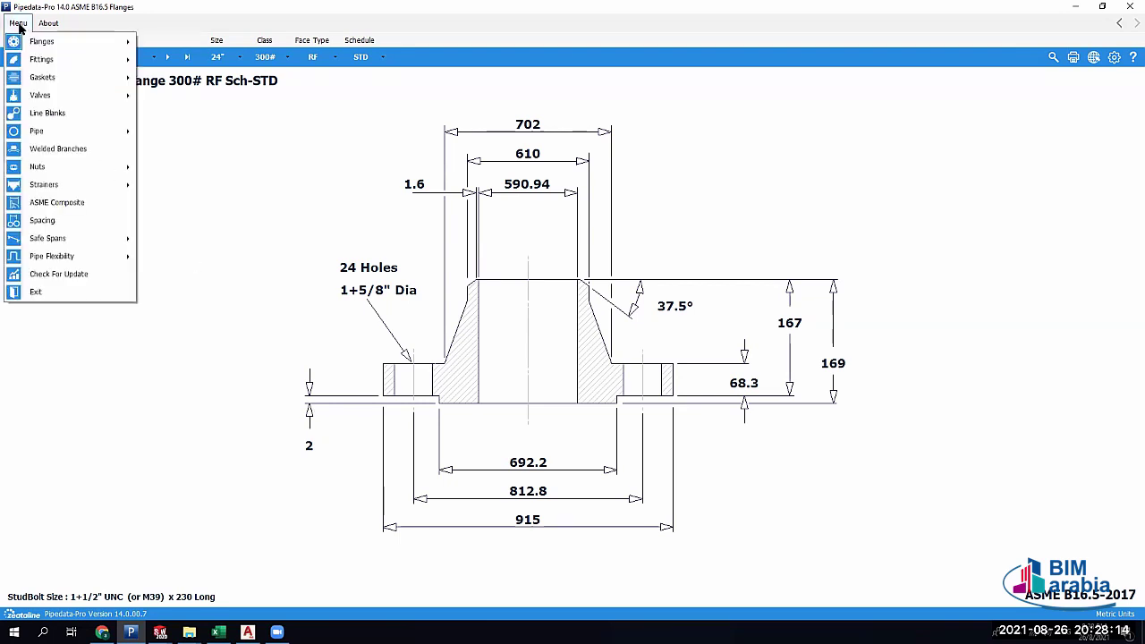
{"action": "mouse_move", "coordinate": [42, 41]}
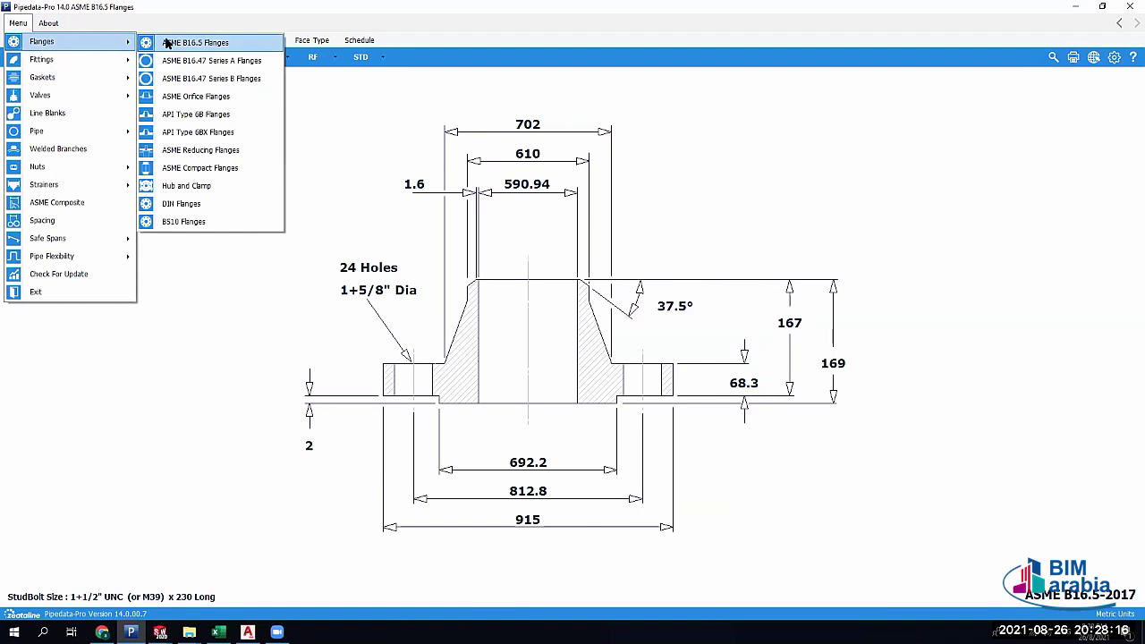
{"action": "left_click", "coordinate": [224, 44]}
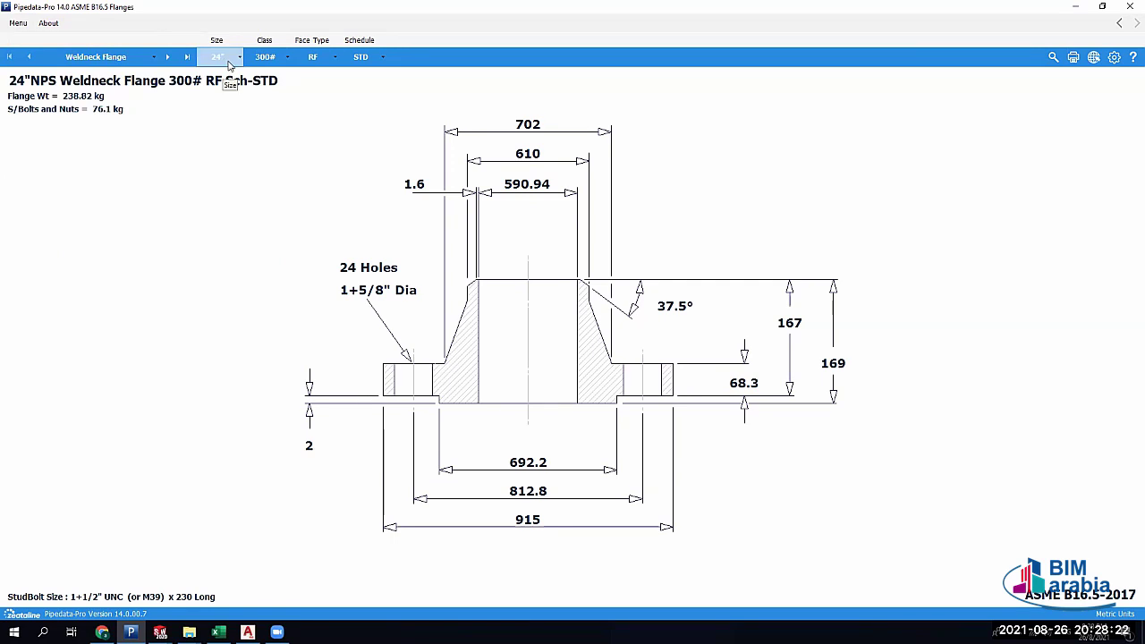
{"action": "left_click", "coordinate": [229, 59]}
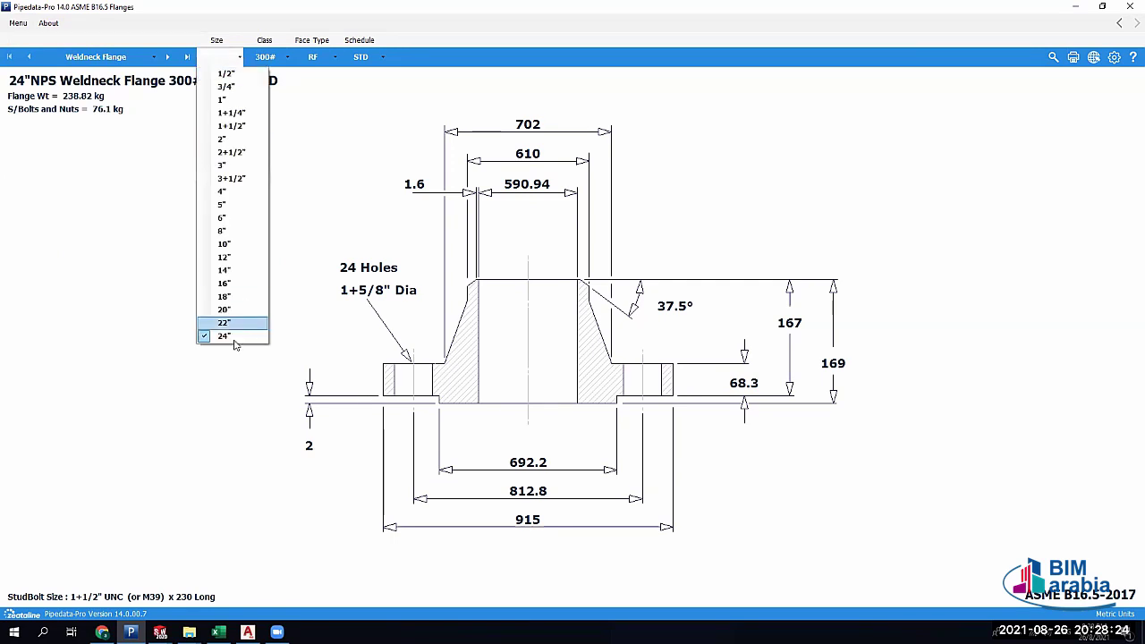
{"action": "left_click", "coordinate": [63, 229]}
{"action": "left_click", "coordinate": [18, 24]}
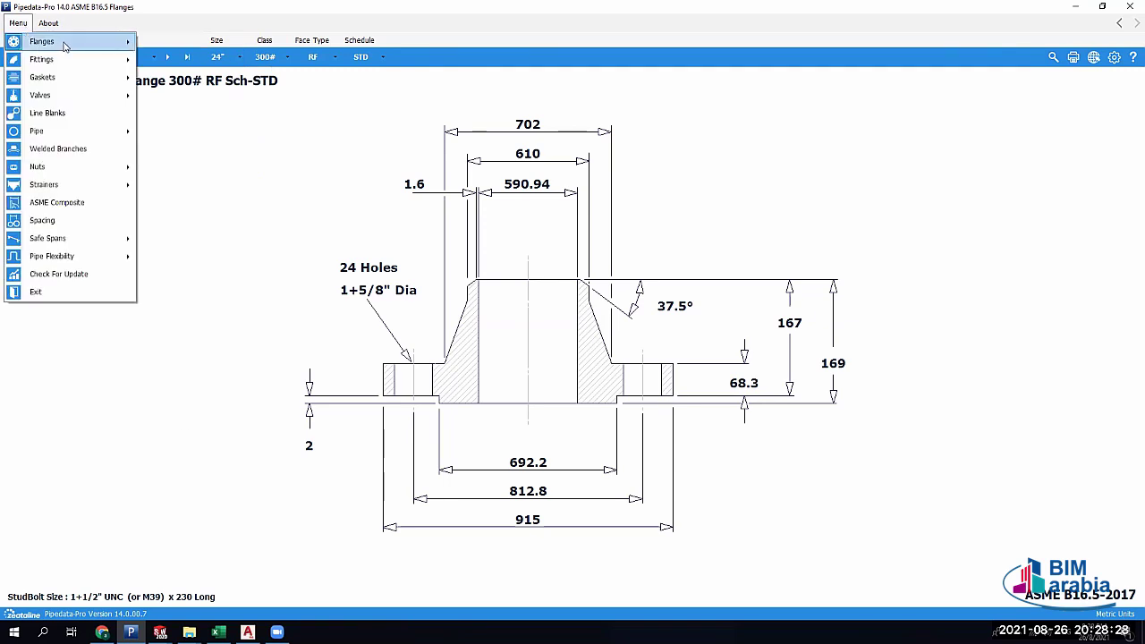
{"action": "mouse_move", "coordinate": [63, 46]}
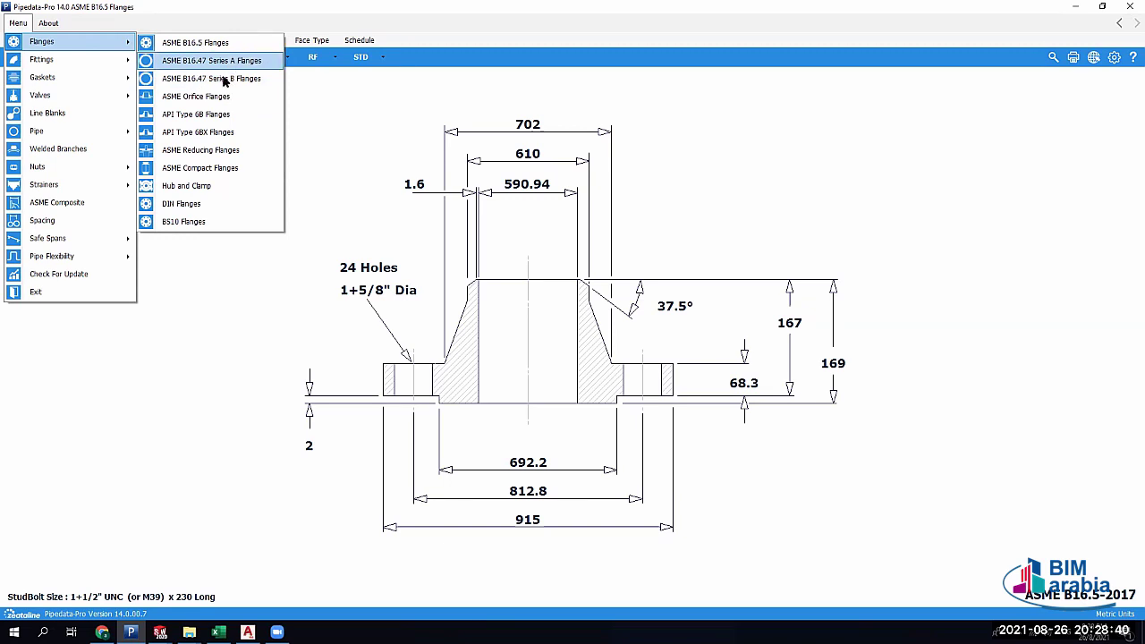
Load ASME B16.47 Series A flanges, keeping the 36" size and Weldneck type
{"action": "left_click", "coordinate": [215, 63]}
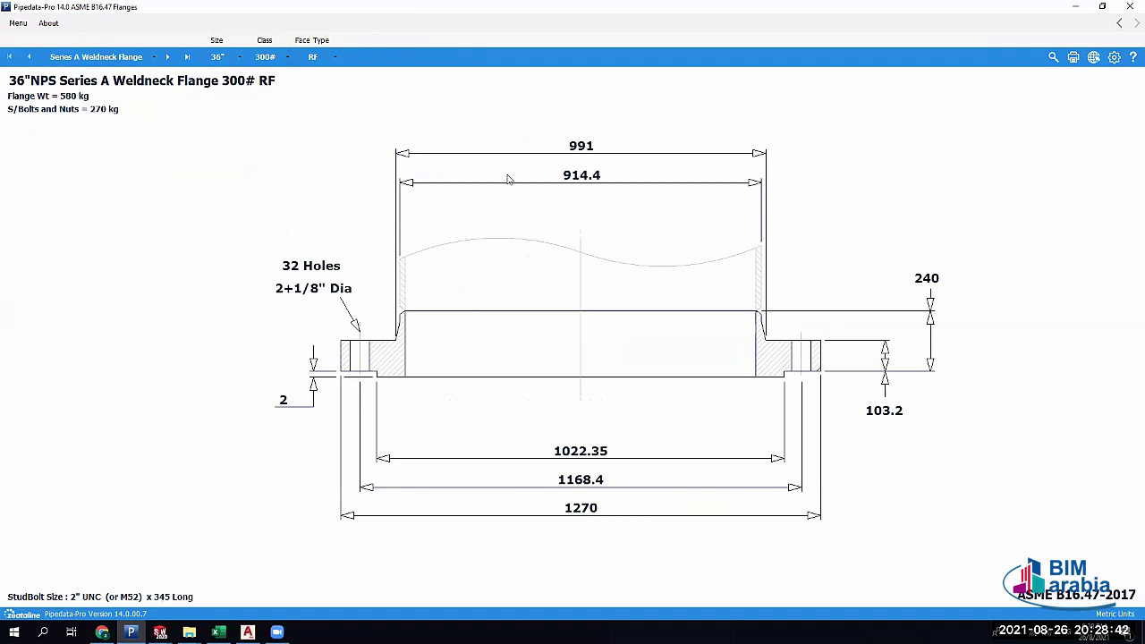
{"action": "left_click", "coordinate": [223, 59]}
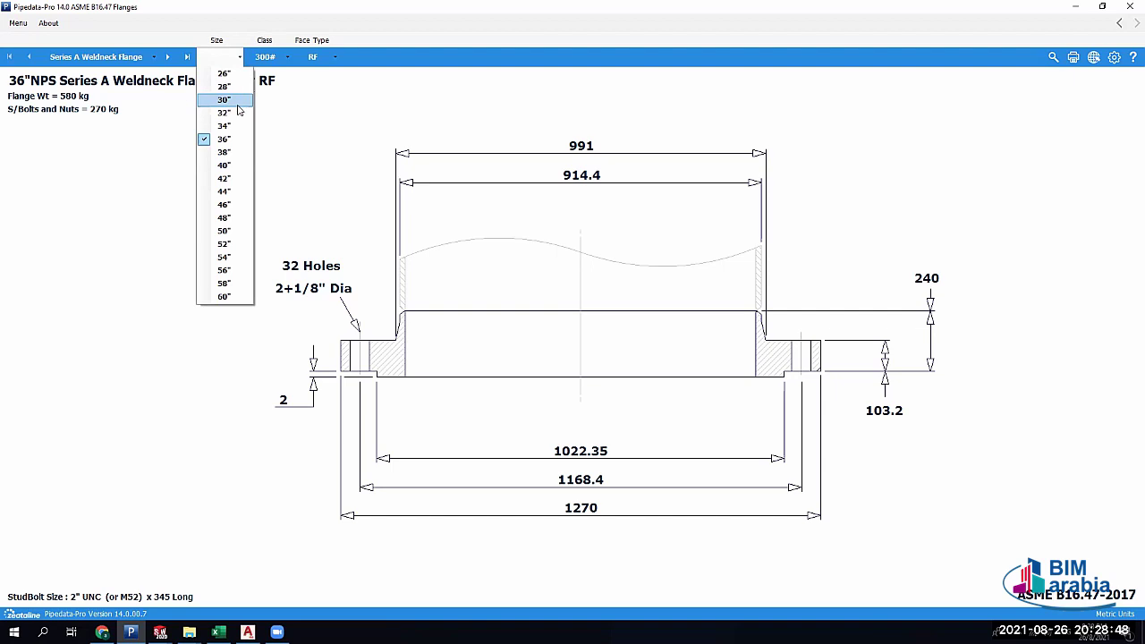
{"action": "left_click", "coordinate": [405, 214]}
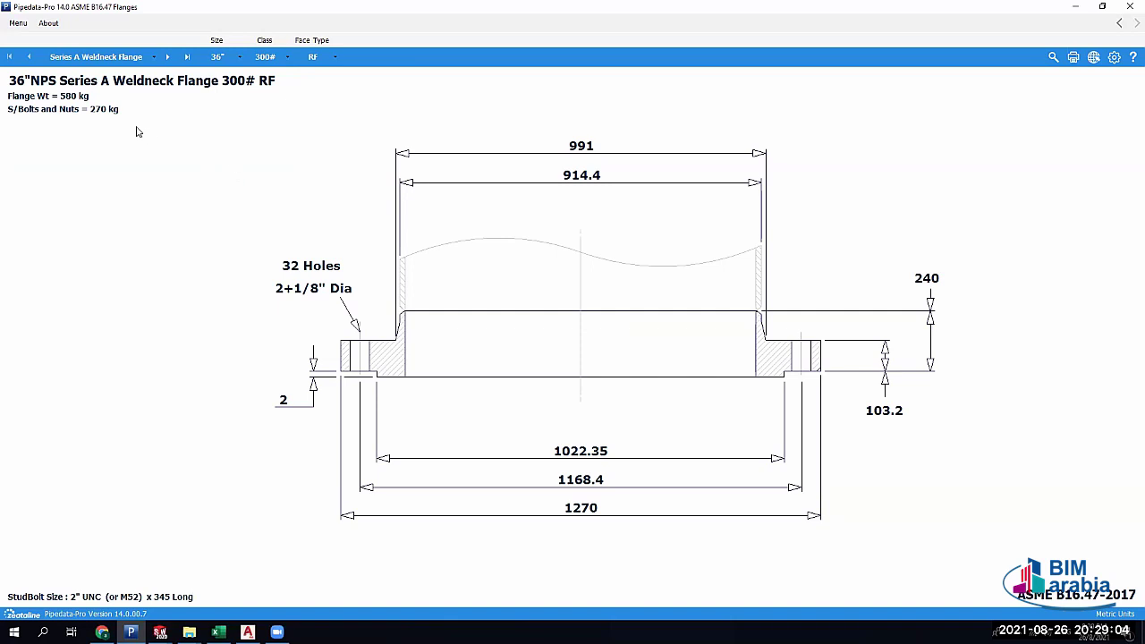
{"action": "left_click", "coordinate": [125, 63]}
{"action": "left_click", "coordinate": [103, 80]}
Review the face types, classes and sizes, then switch to the Series A Blind Flange
{"action": "left_click", "coordinate": [315, 58]}
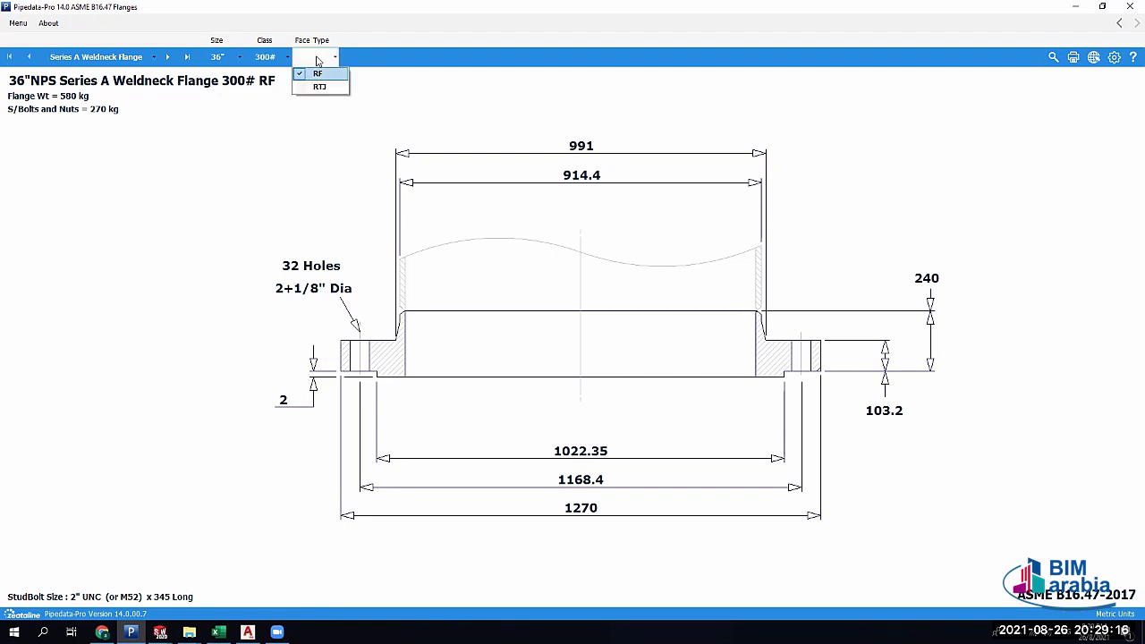
{"action": "left_click", "coordinate": [268, 56]}
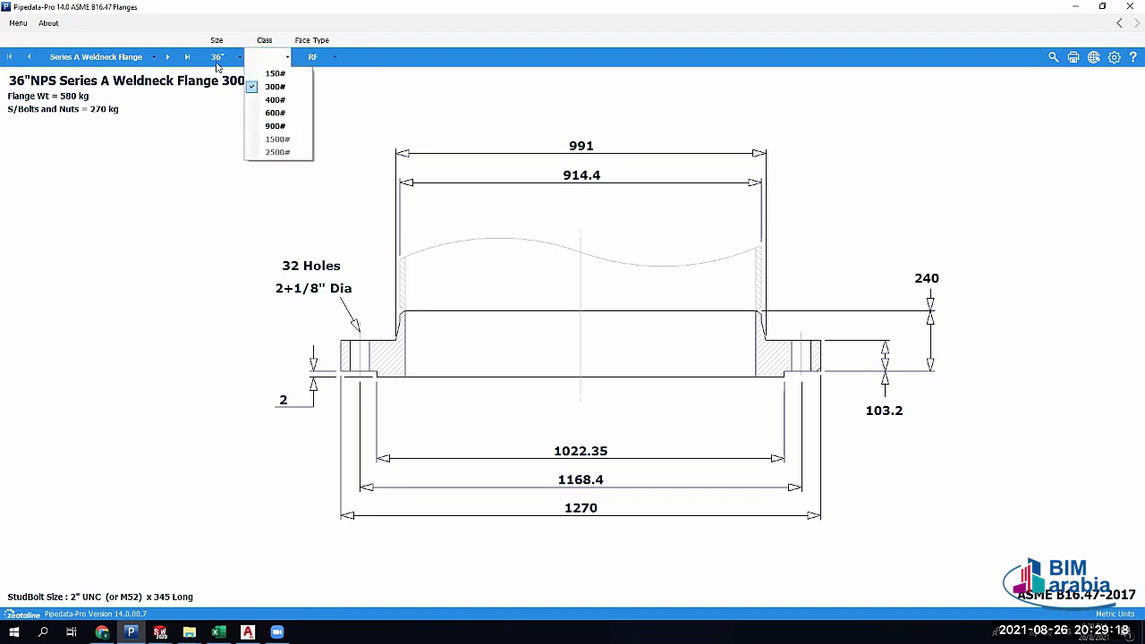
{"action": "left_click", "coordinate": [216, 59]}
{"action": "left_click", "coordinate": [130, 221]}
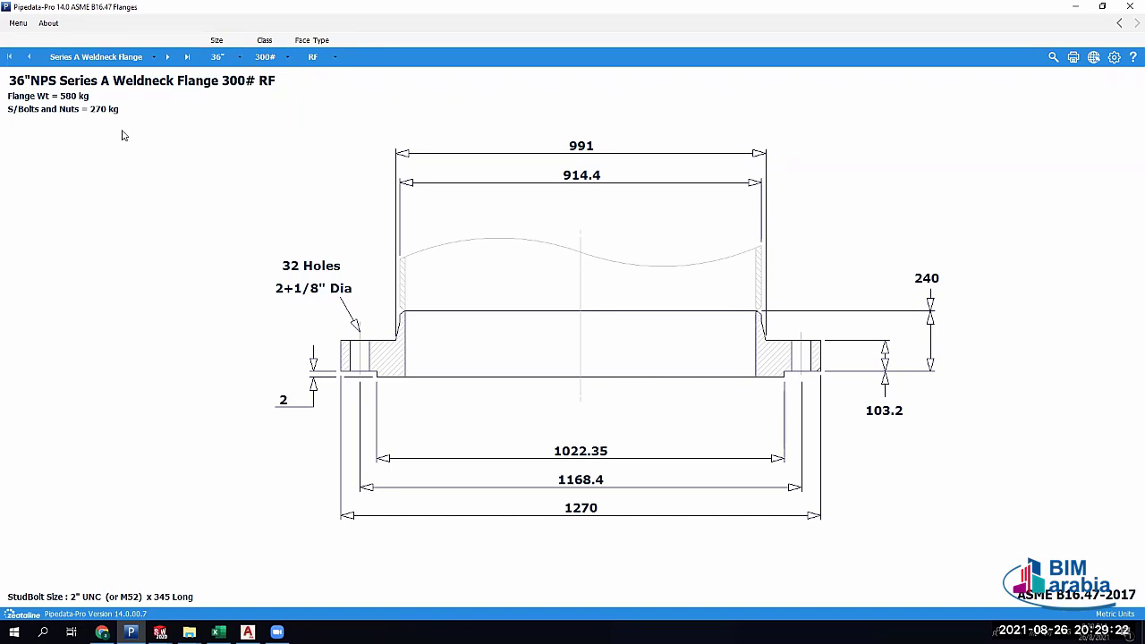
{"action": "left_click", "coordinate": [113, 63]}
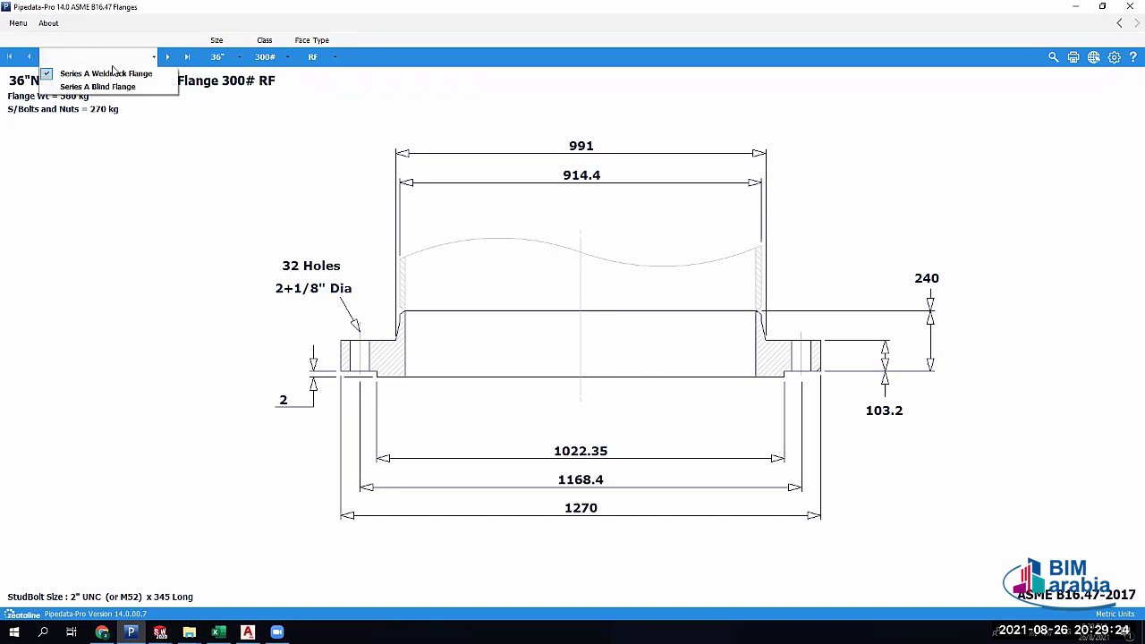
{"action": "left_click", "coordinate": [118, 59]}
{"action": "left_click", "coordinate": [90, 61]}
{"action": "left_click", "coordinate": [125, 87]}
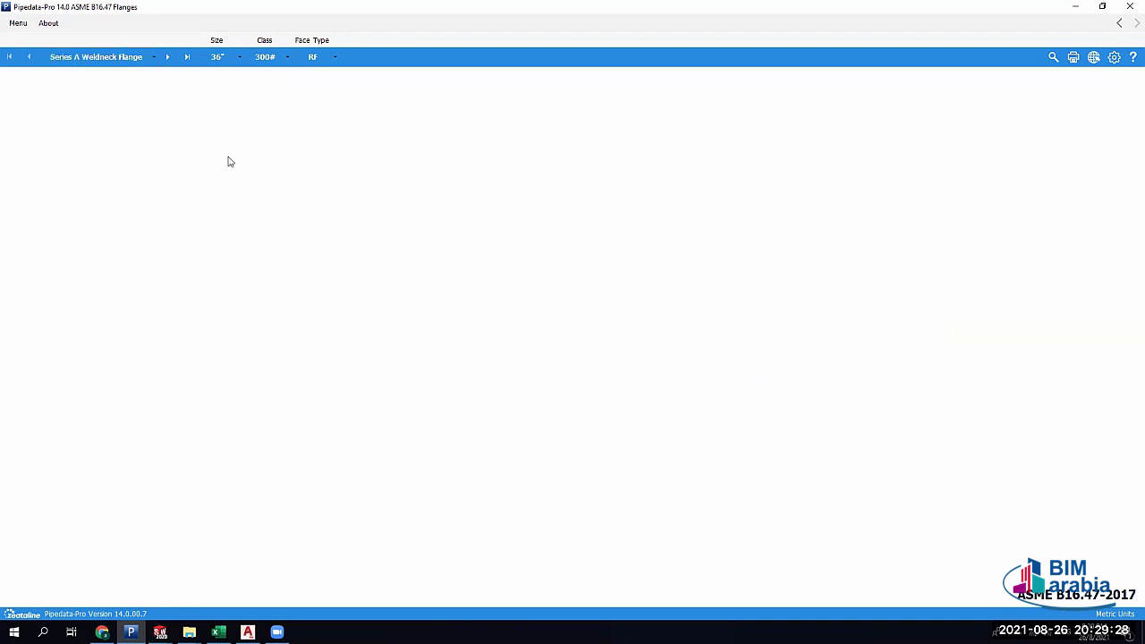
Compare the Series A Weldneck against the Blind Flange, ending on Blind, then open Menu > Flanges
{"action": "left_click", "coordinate": [103, 57]}
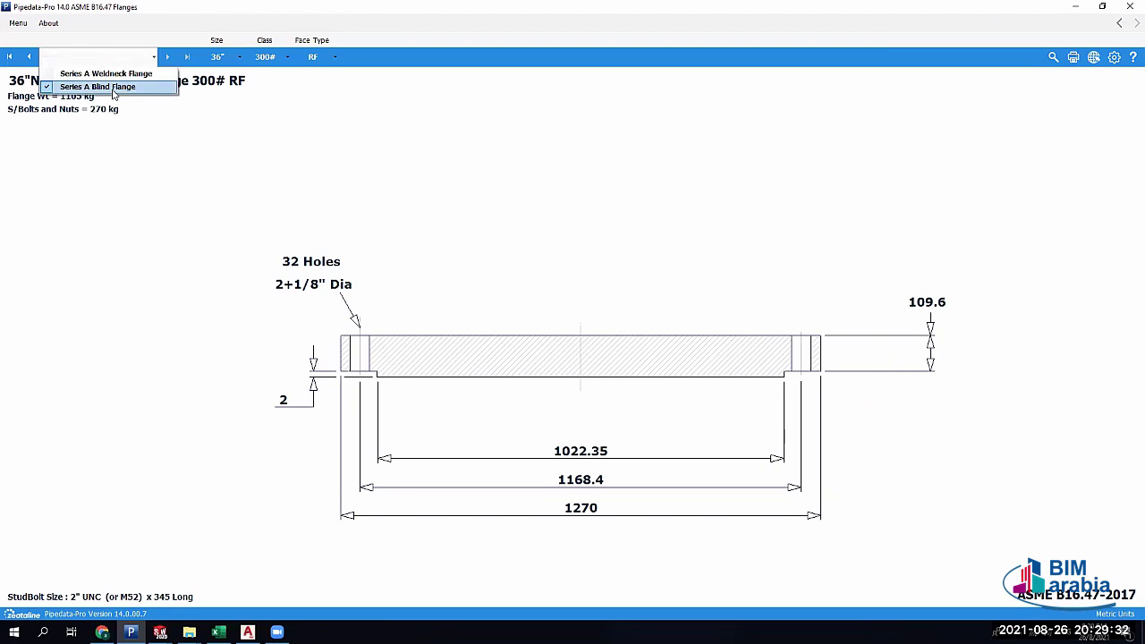
{"action": "left_click", "coordinate": [126, 75]}
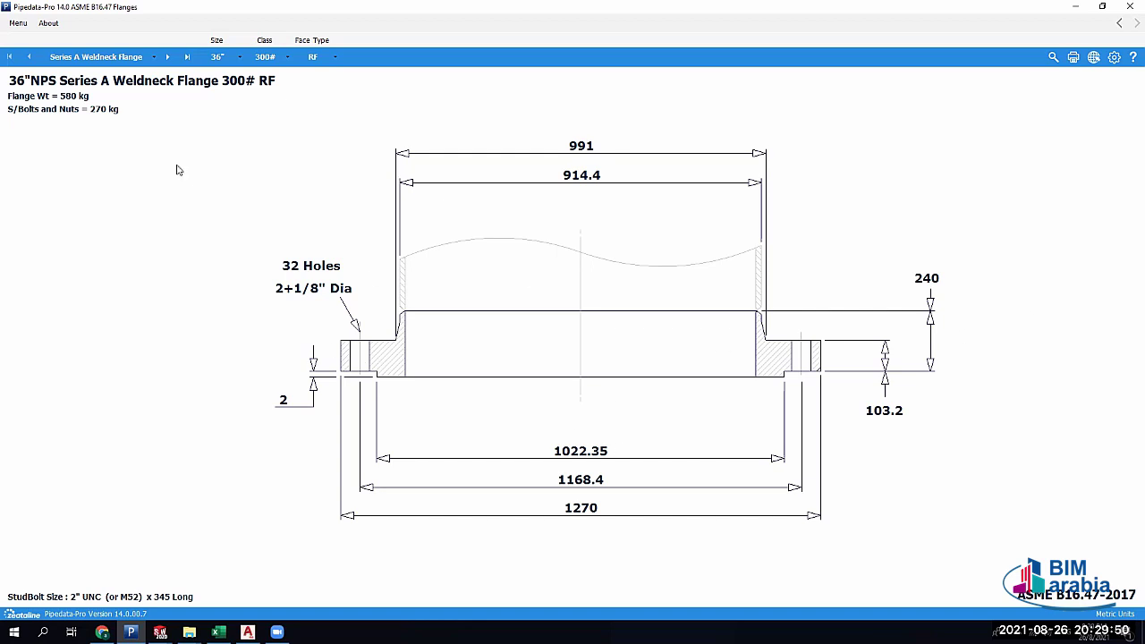
{"action": "left_click", "coordinate": [89, 59]}
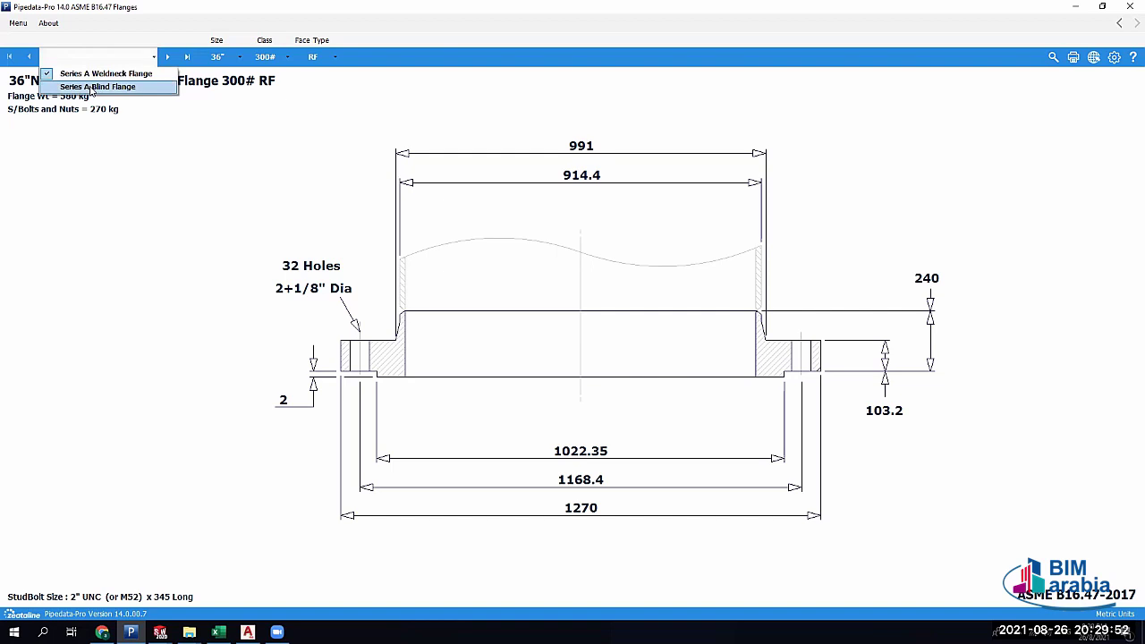
{"action": "left_click", "coordinate": [132, 86]}
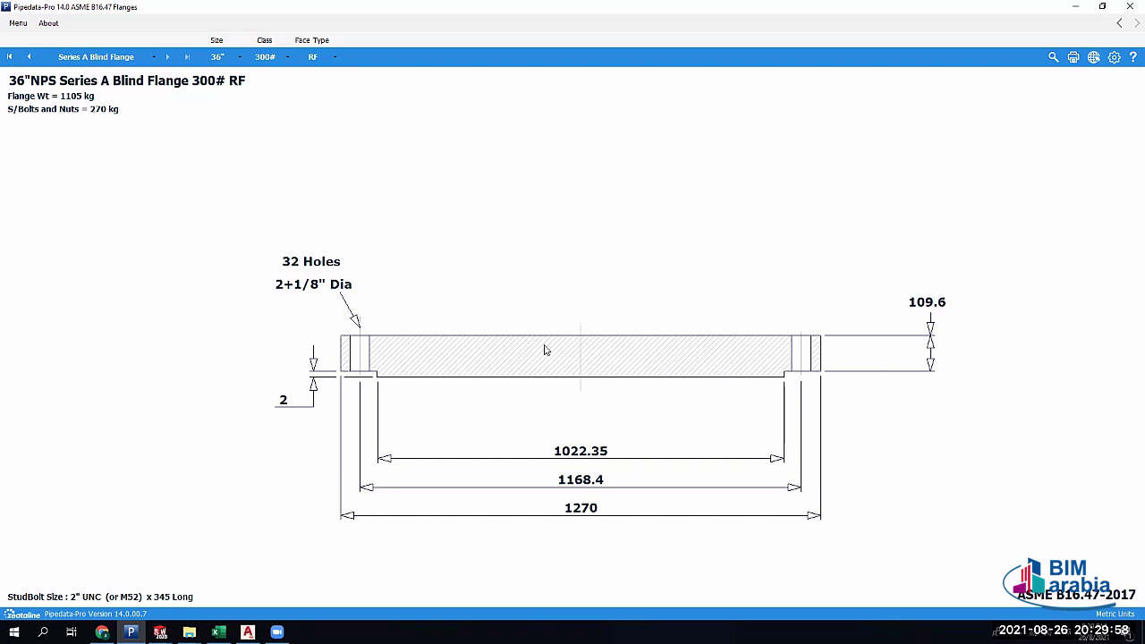
{"action": "left_click", "coordinate": [18, 22]}
{"action": "mouse_move", "coordinate": [39, 45]}
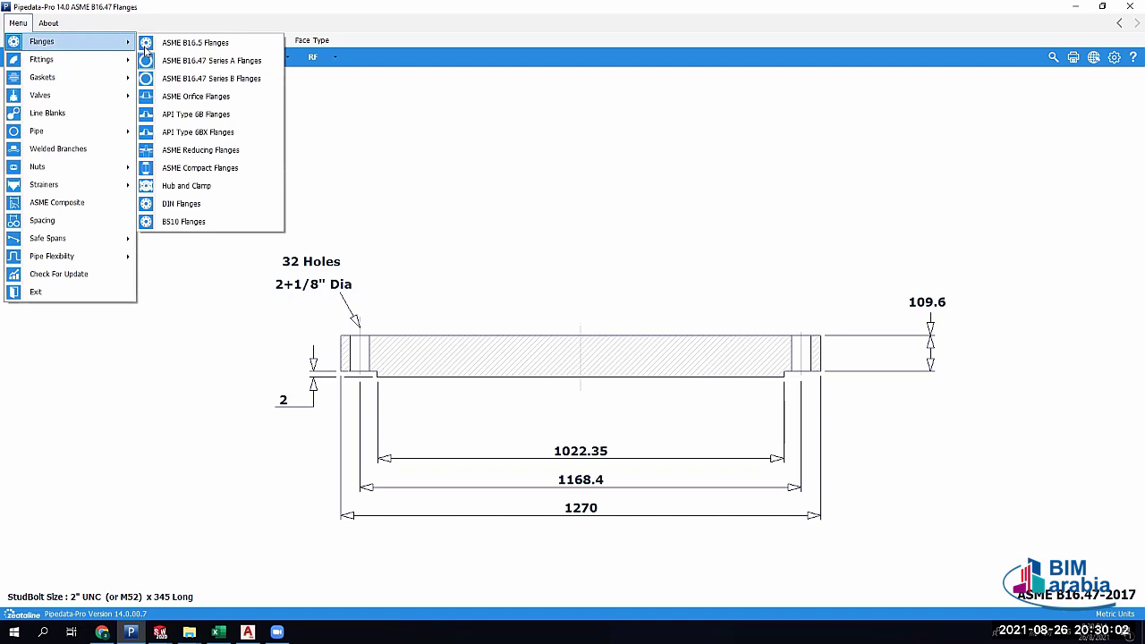
Load ASME B16.47 Series B flanges, return to Series A, and reopen the Flanges submenu
{"action": "left_click", "coordinate": [240, 80]}
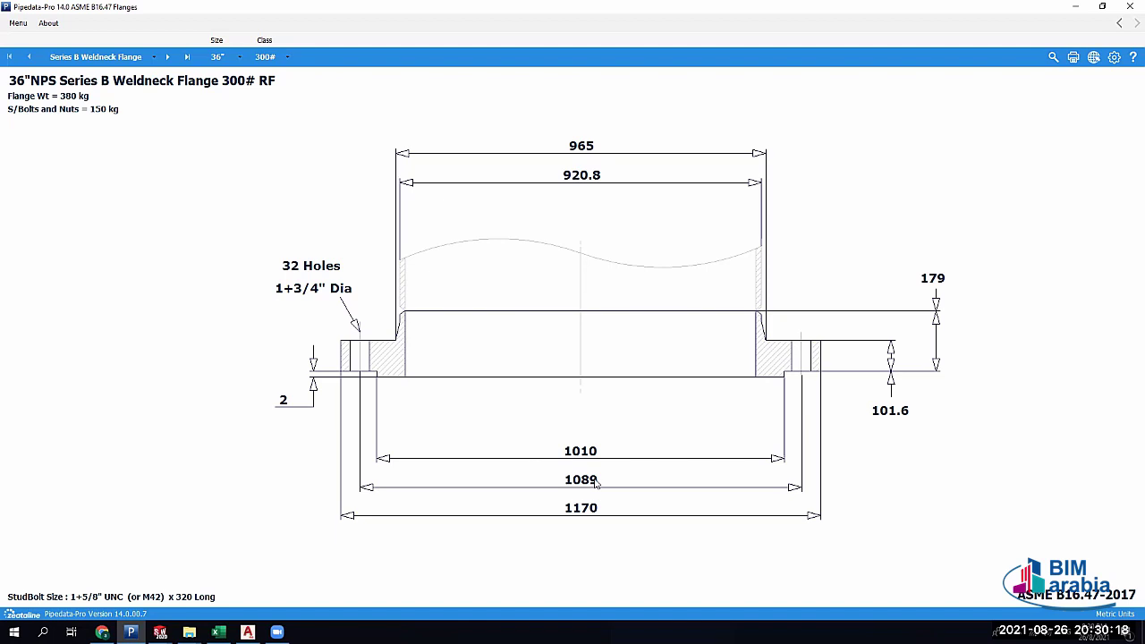
{"action": "left_click", "coordinate": [18, 24]}
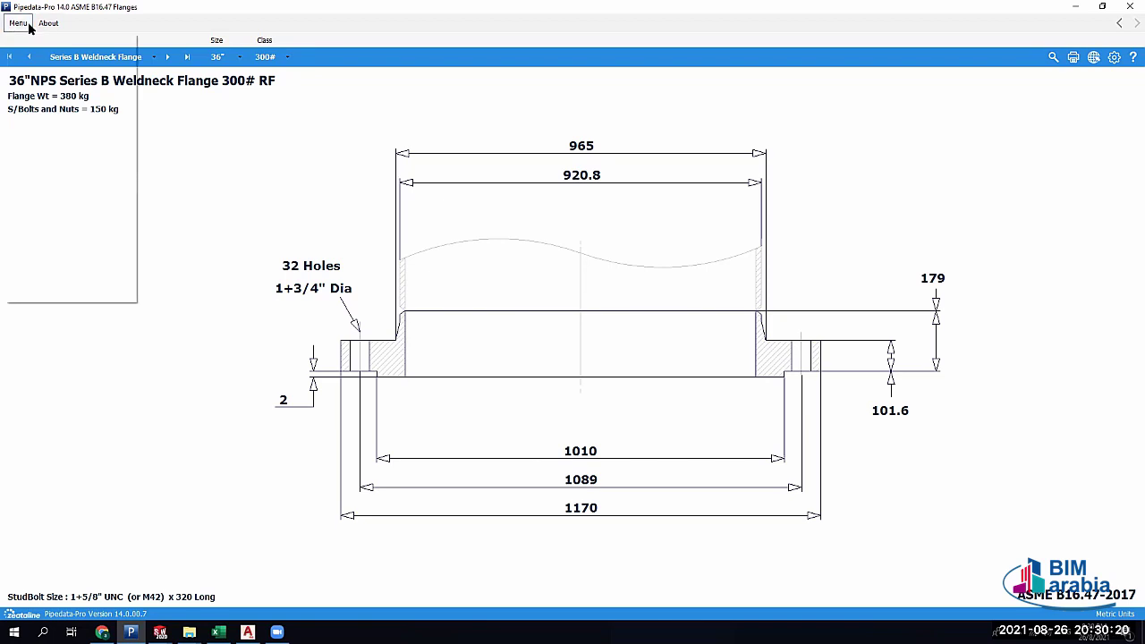
{"action": "mouse_move", "coordinate": [56, 44]}
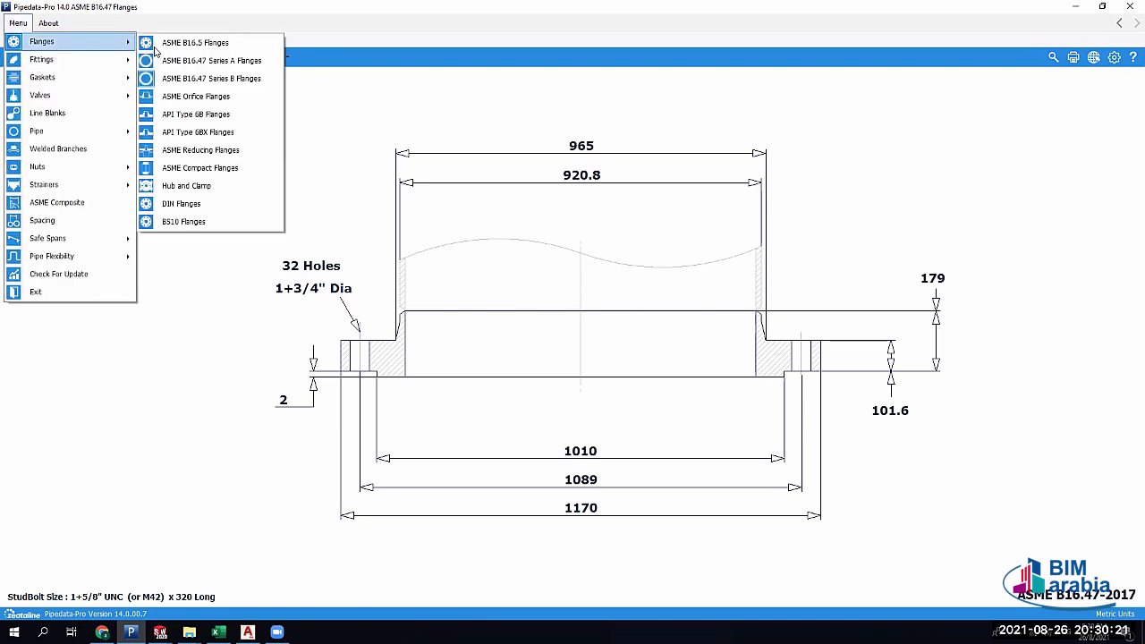
{"action": "left_click", "coordinate": [226, 68]}
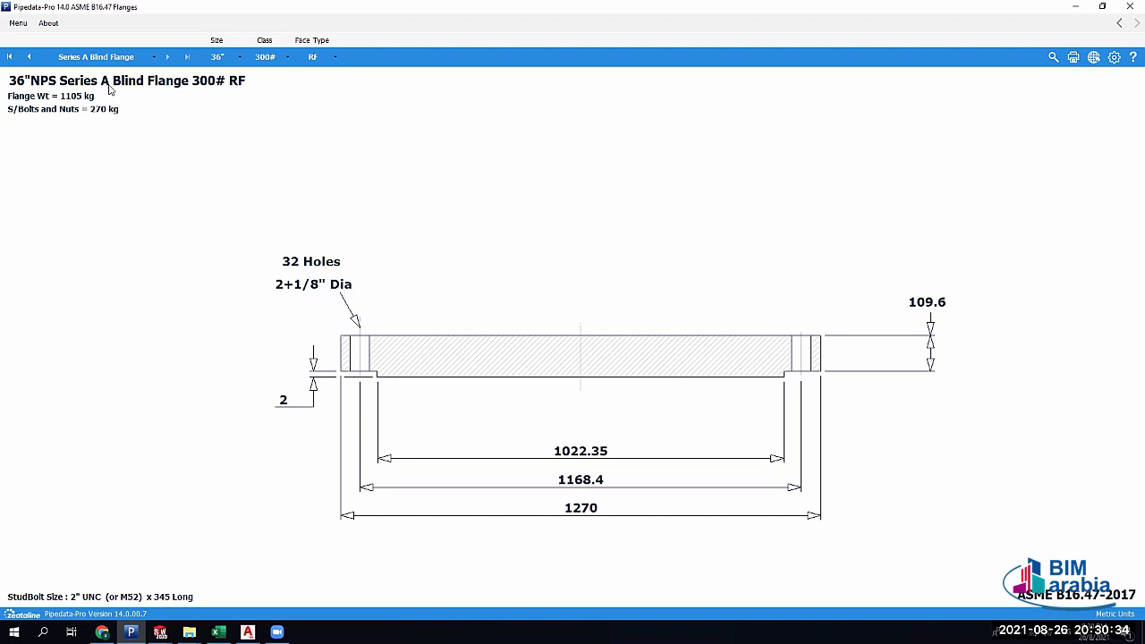
{"action": "left_click", "coordinate": [18, 22]}
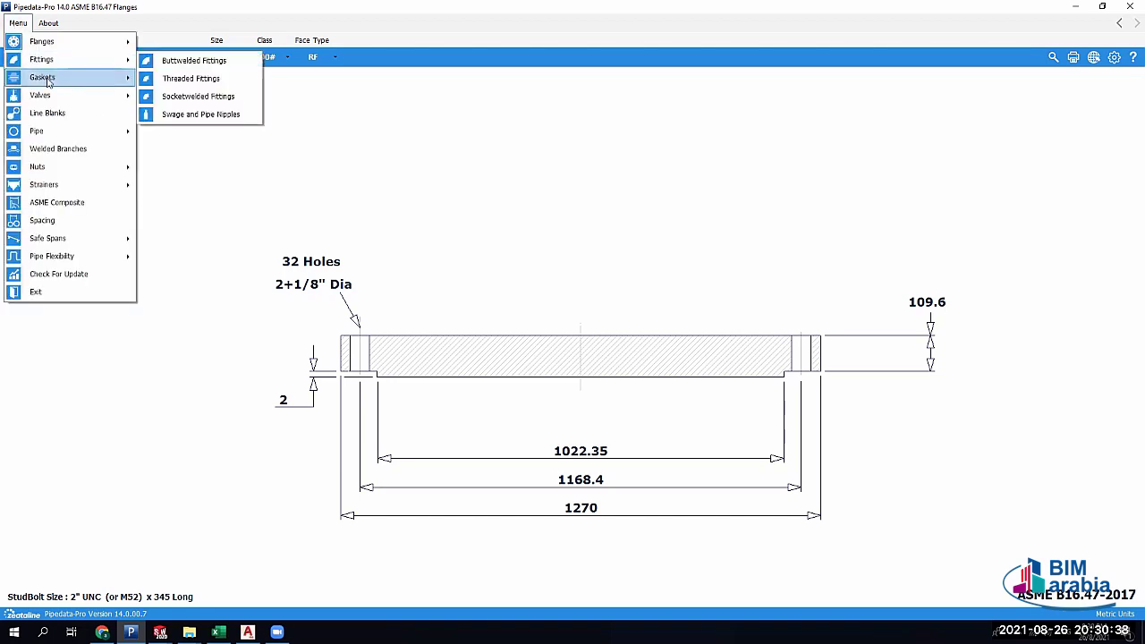
{"action": "mouse_move", "coordinate": [47, 41]}
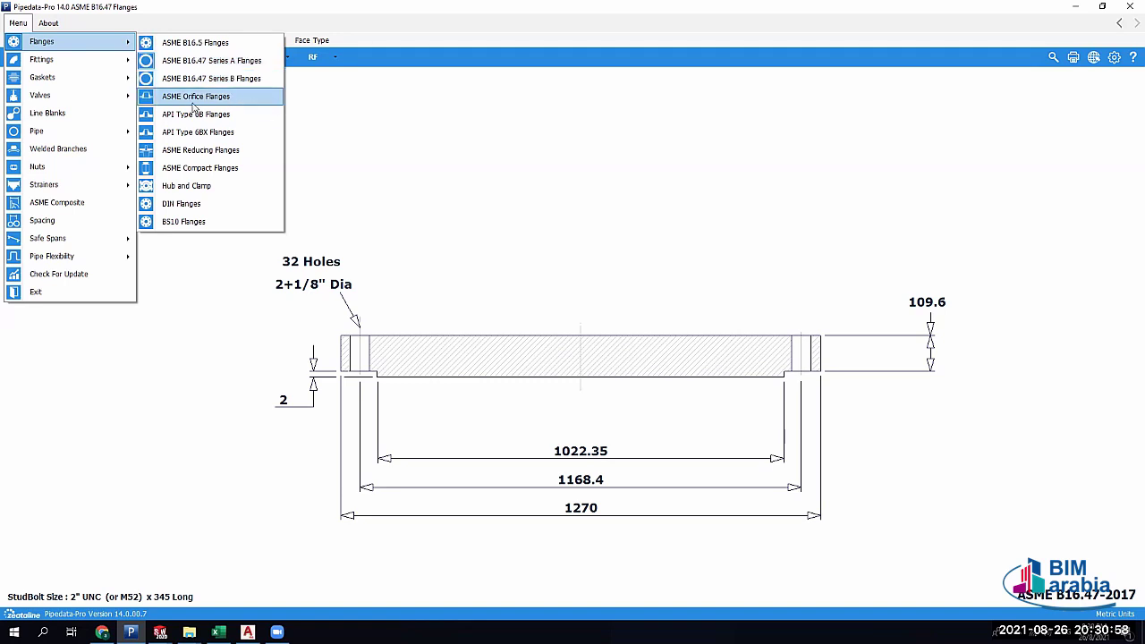
Load ASME Orifice Flanges, keeping class 300# and size 4"
{"action": "left_click", "coordinate": [254, 96]}
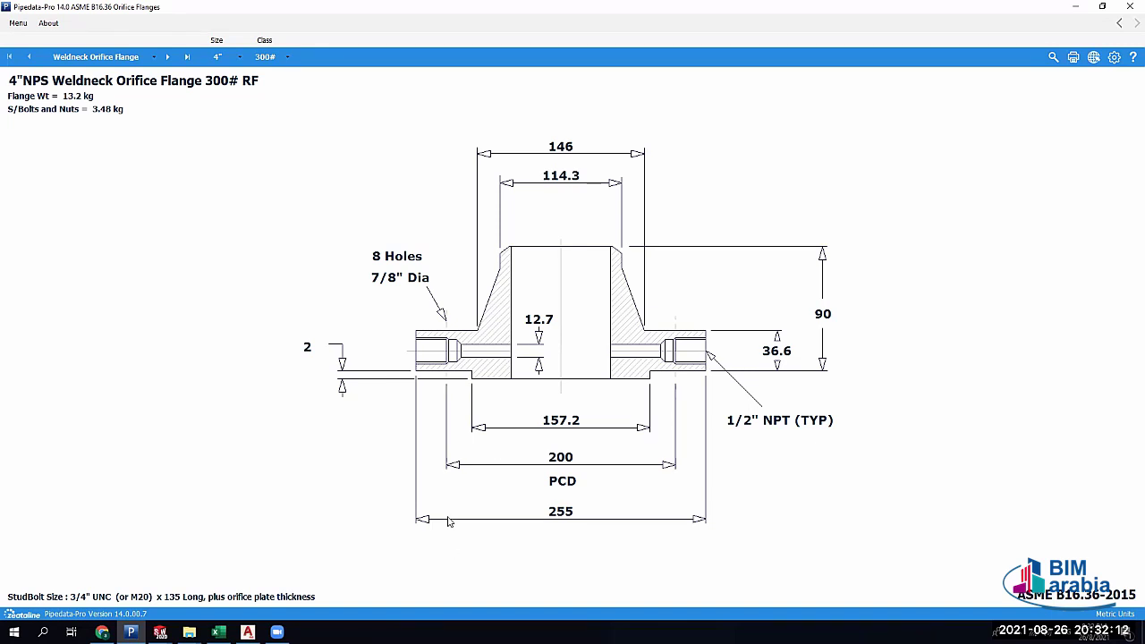
{"action": "left_click", "coordinate": [276, 63]}
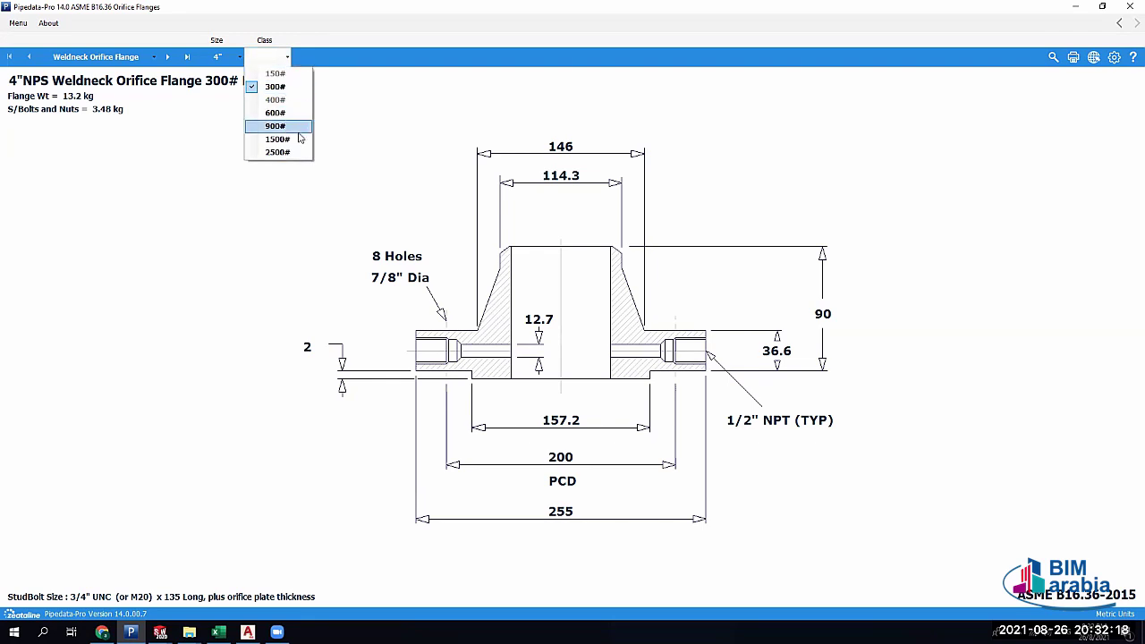
{"action": "left_click", "coordinate": [229, 132]}
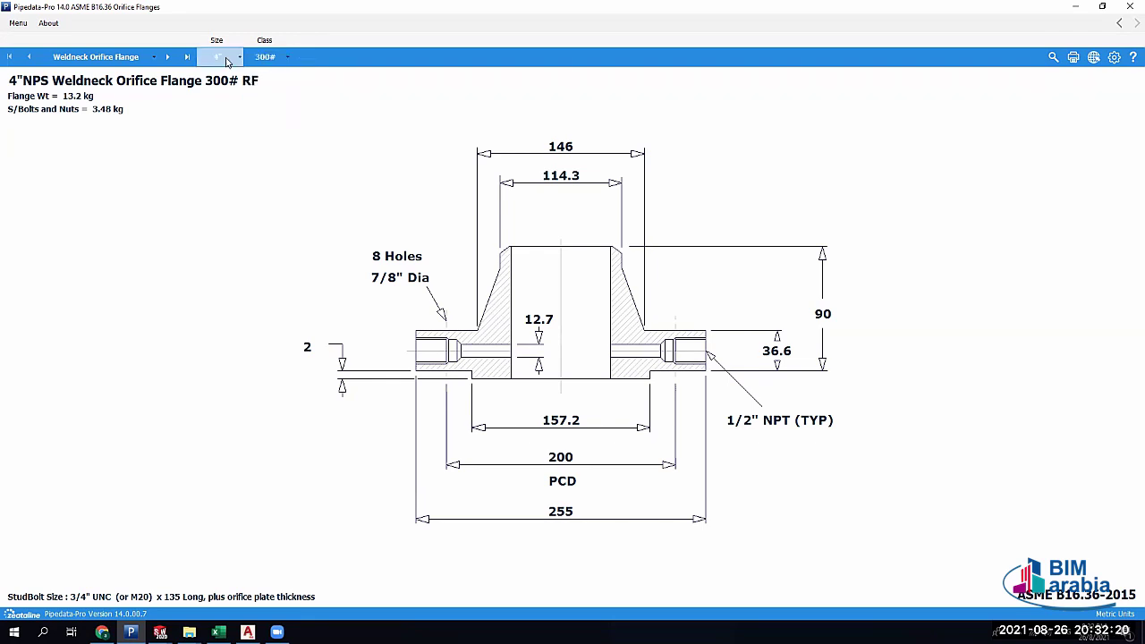
{"action": "left_click", "coordinate": [223, 57]}
{"action": "left_click", "coordinate": [171, 223]}
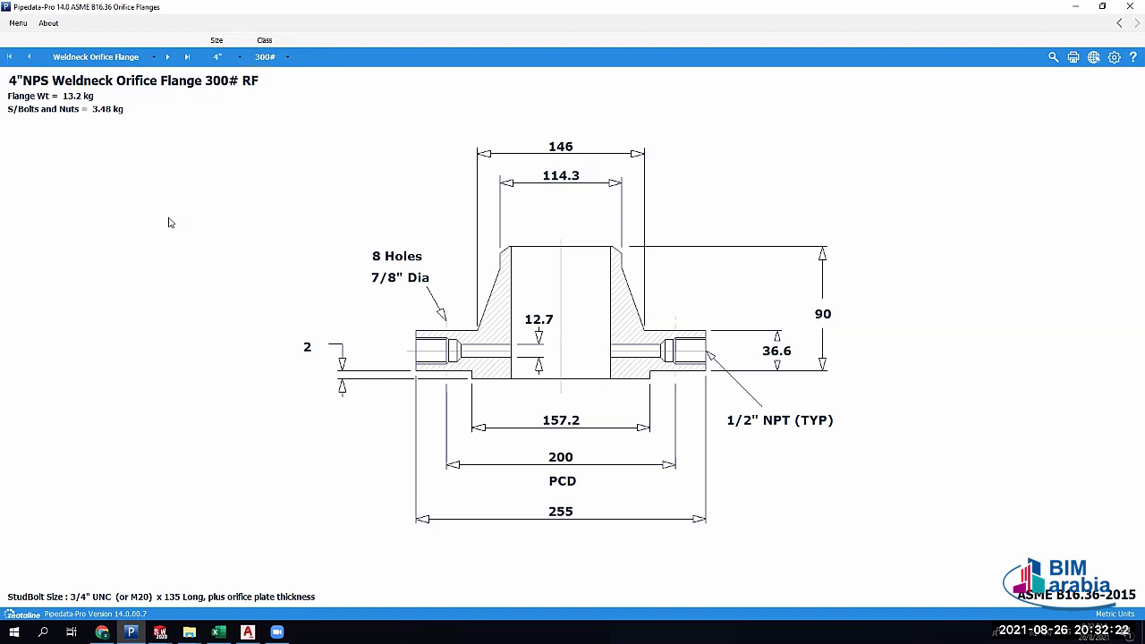
Switch the orifice flange from Slip-on to the Threaded Orifice Flange, weighing 13.2 kg
{"action": "left_click", "coordinate": [128, 59]}
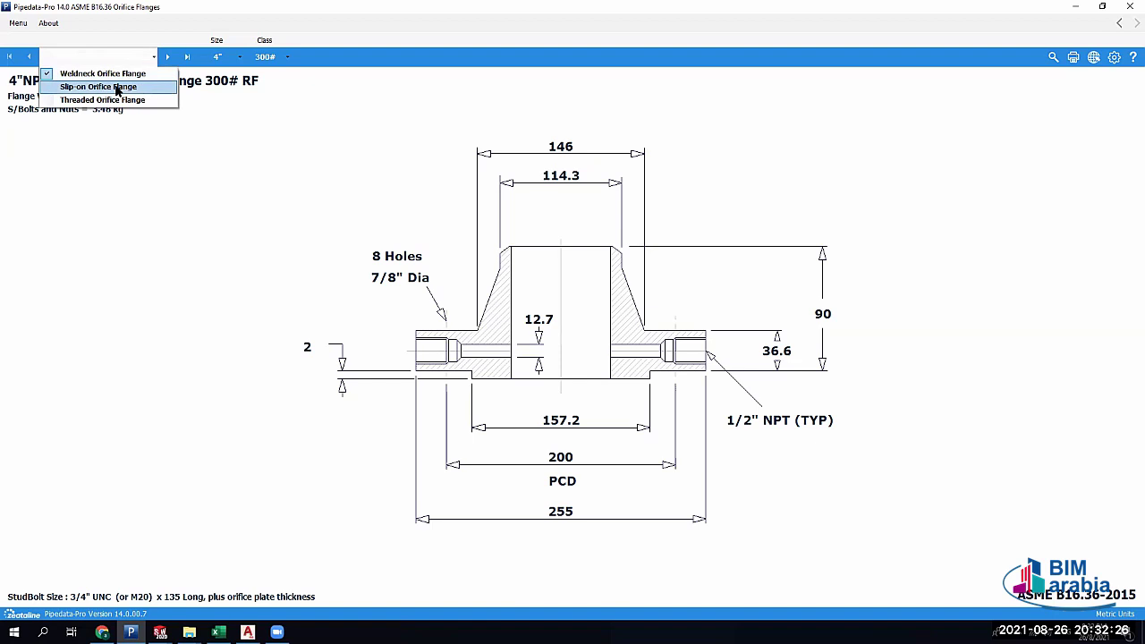
{"action": "left_click", "coordinate": [107, 86]}
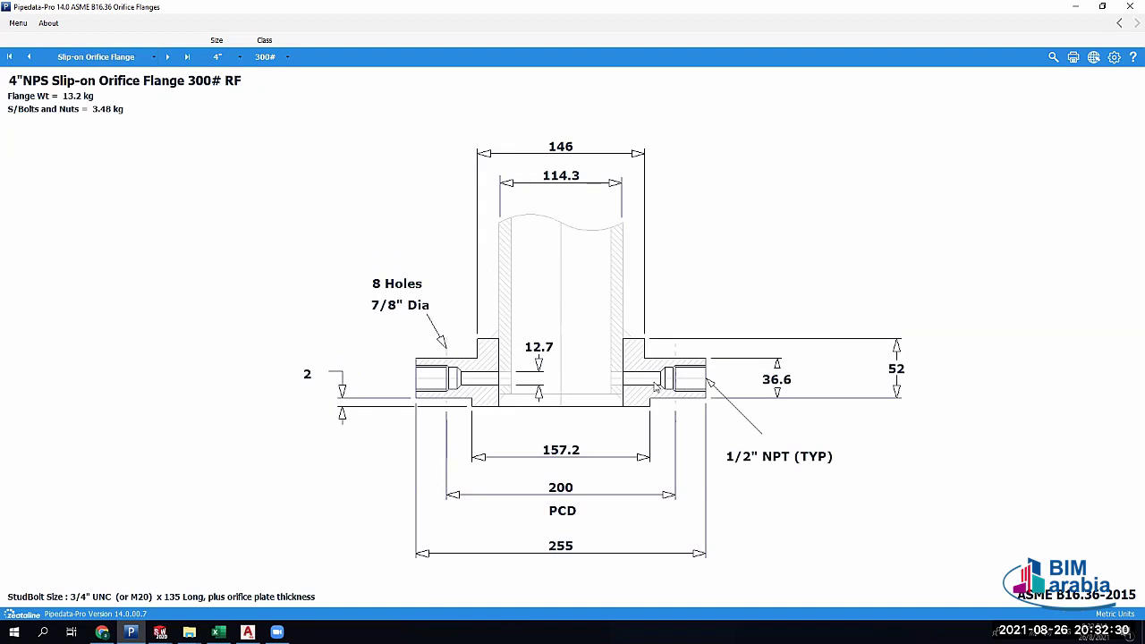
{"action": "left_click", "coordinate": [108, 57]}
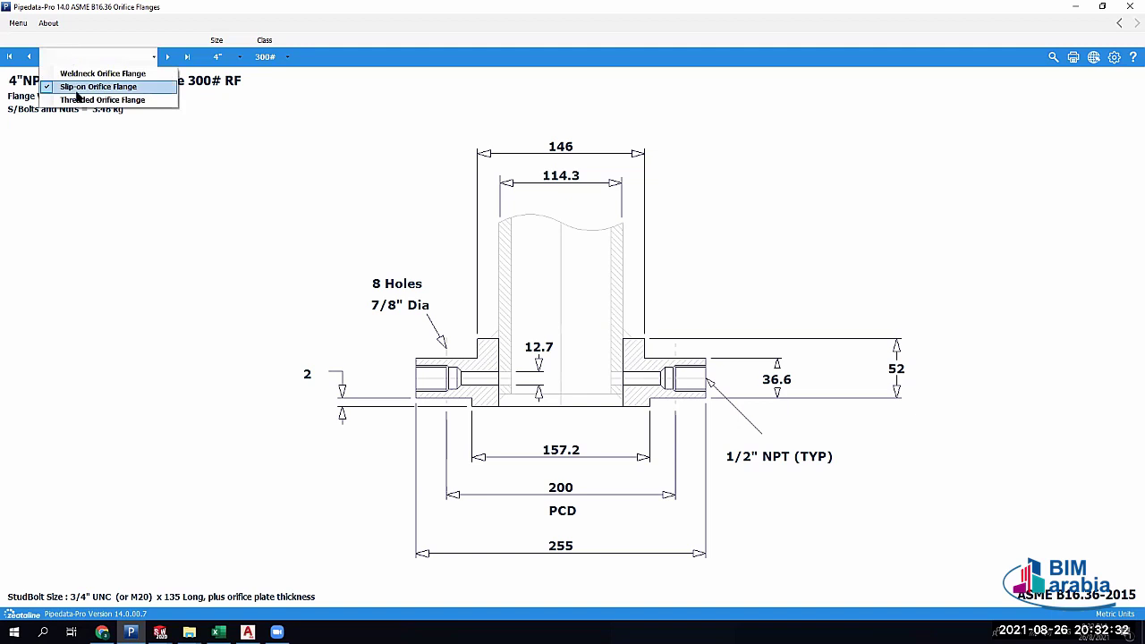
{"action": "left_click", "coordinate": [107, 84]}
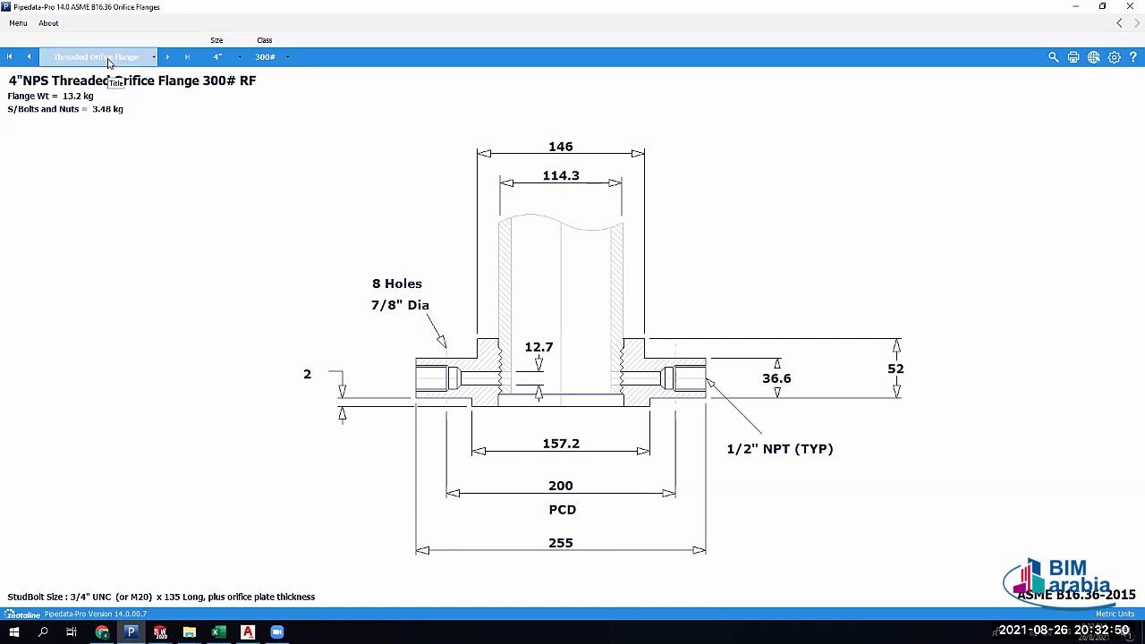
{"action": "left_click", "coordinate": [19, 24]}
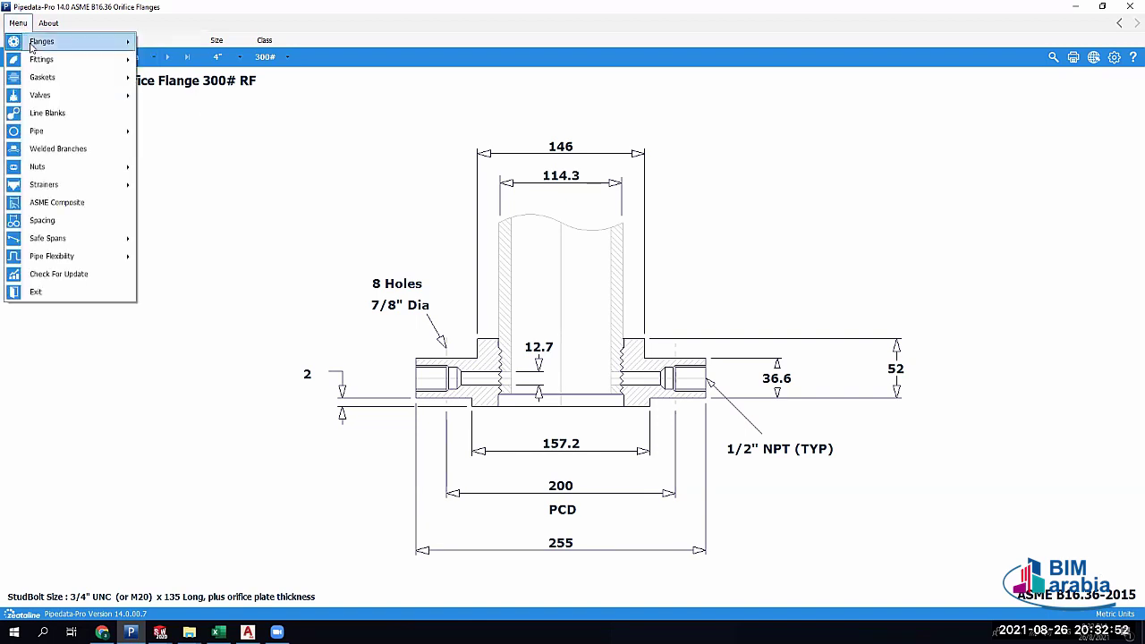
Load the API Type 6B flange drawings, keeping the 13.8 MPa rating
{"action": "mouse_move", "coordinate": [36, 42]}
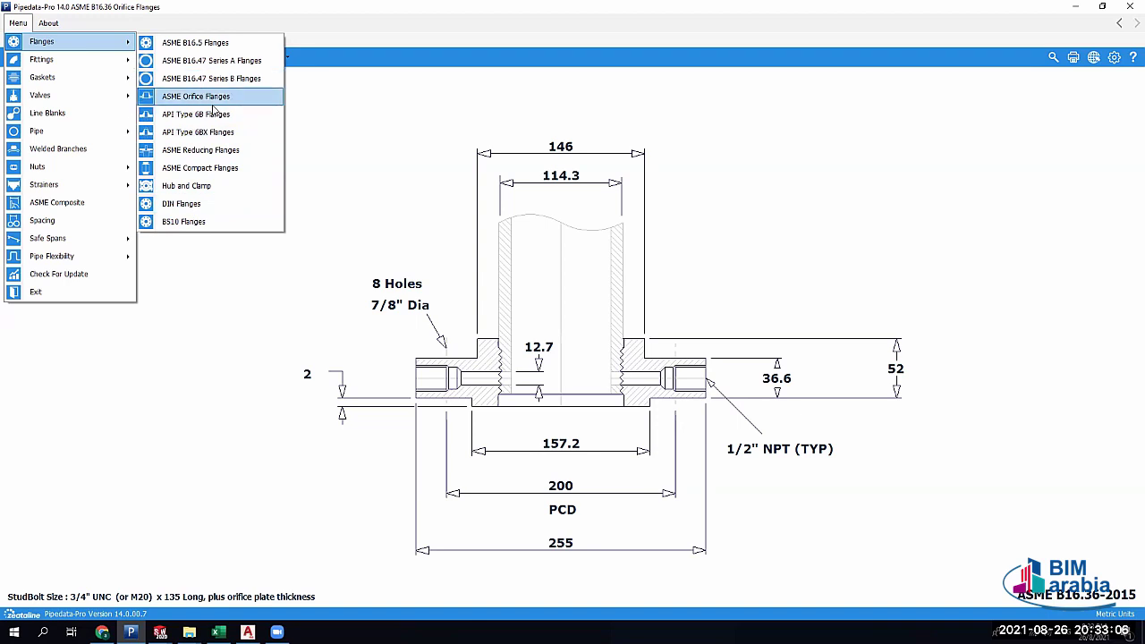
{"action": "left_click", "coordinate": [183, 119]}
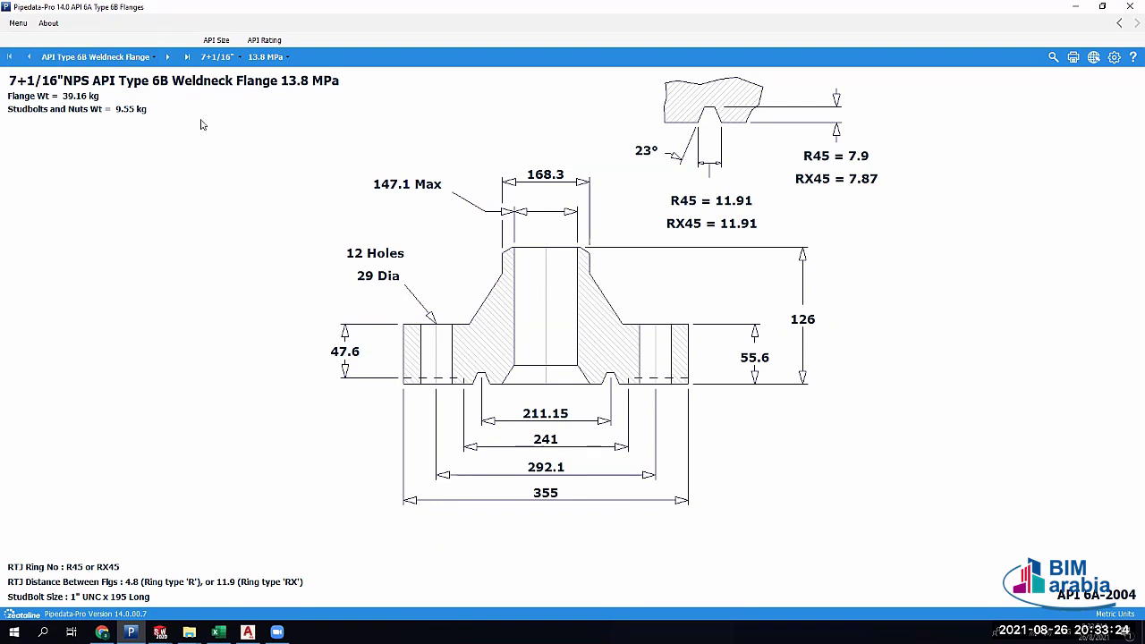
{"action": "left_click", "coordinate": [266, 60]}
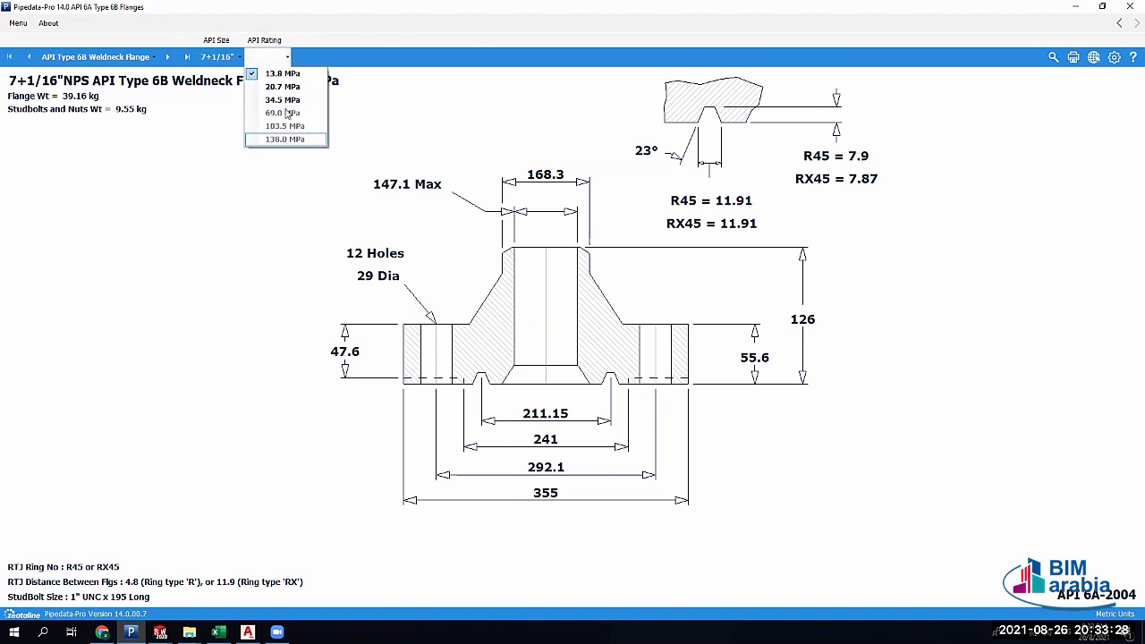
{"action": "left_click", "coordinate": [124, 128]}
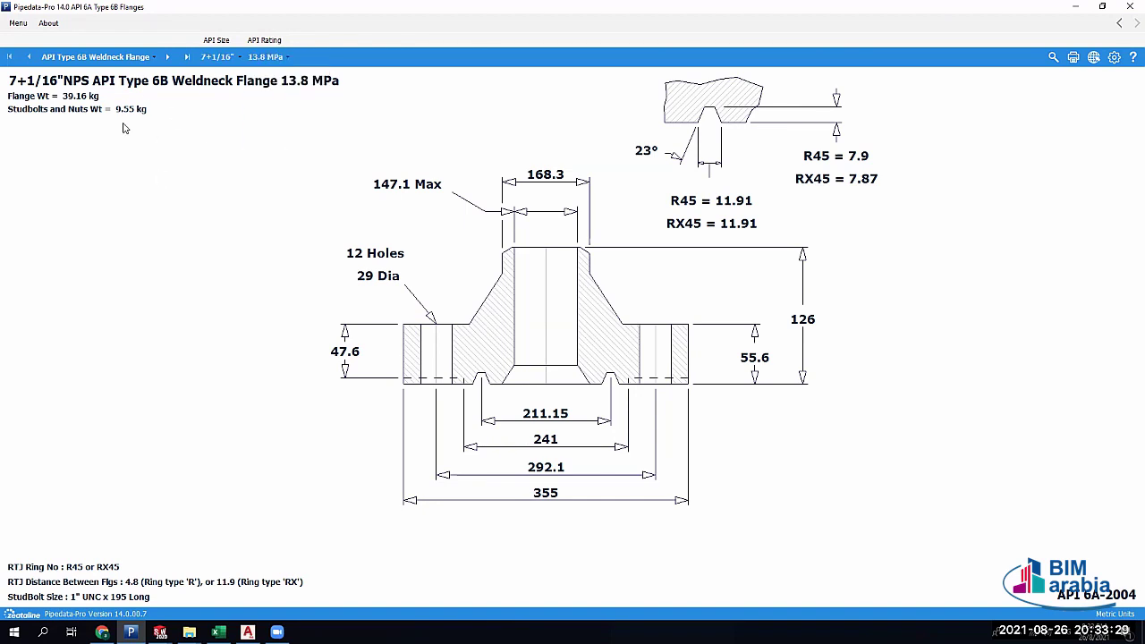
{"action": "left_click", "coordinate": [266, 58]}
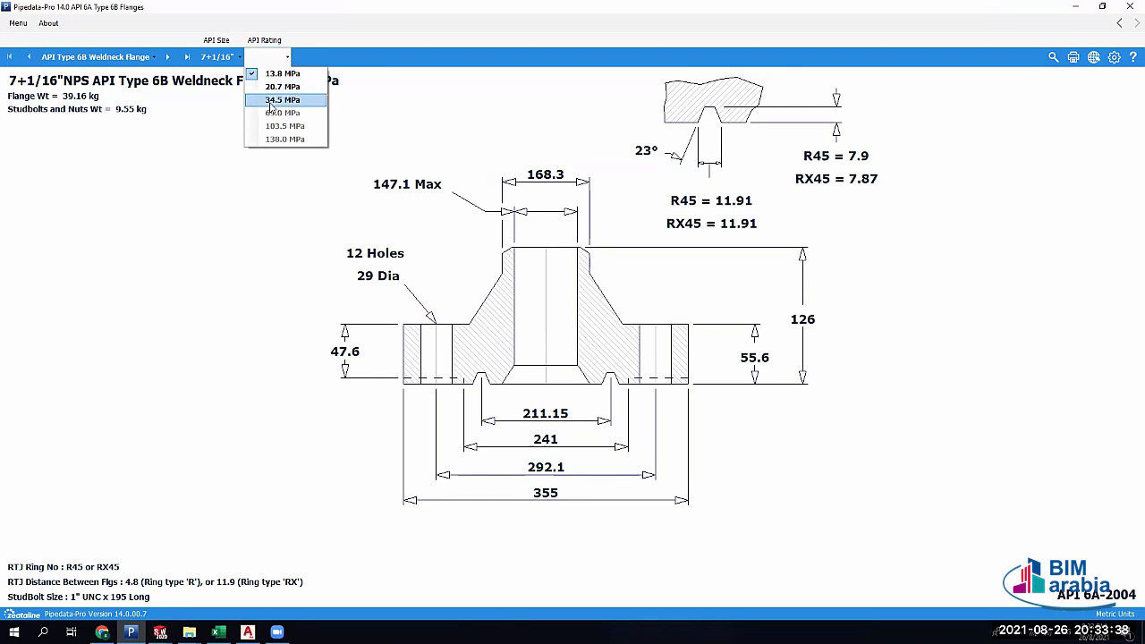
{"action": "left_click", "coordinate": [277, 74]}
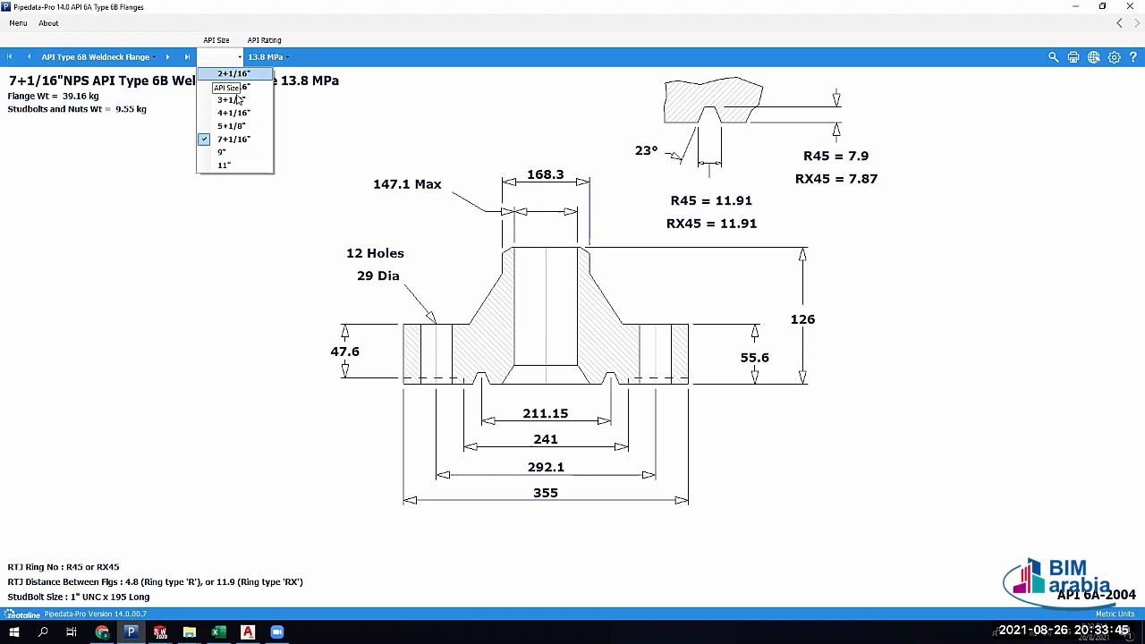
Change the API flange size to 9", giving a 59.48 kg weldneck flange
{"action": "left_click", "coordinate": [228, 159]}
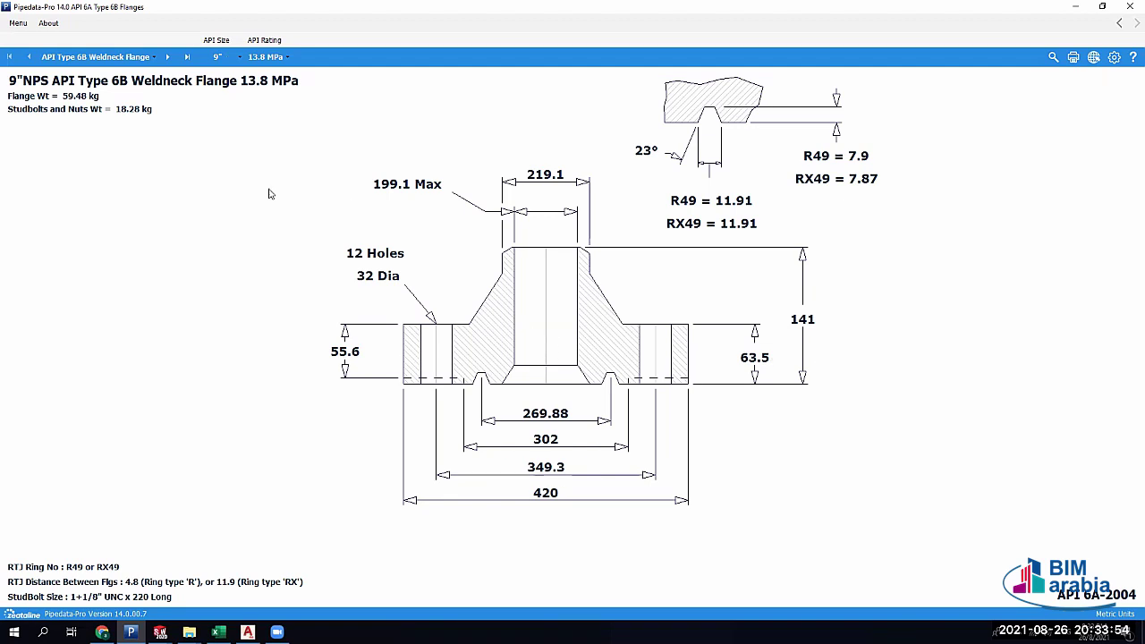
{"action": "left_click", "coordinate": [18, 23]}
{"action": "mouse_move", "coordinate": [54, 42]}
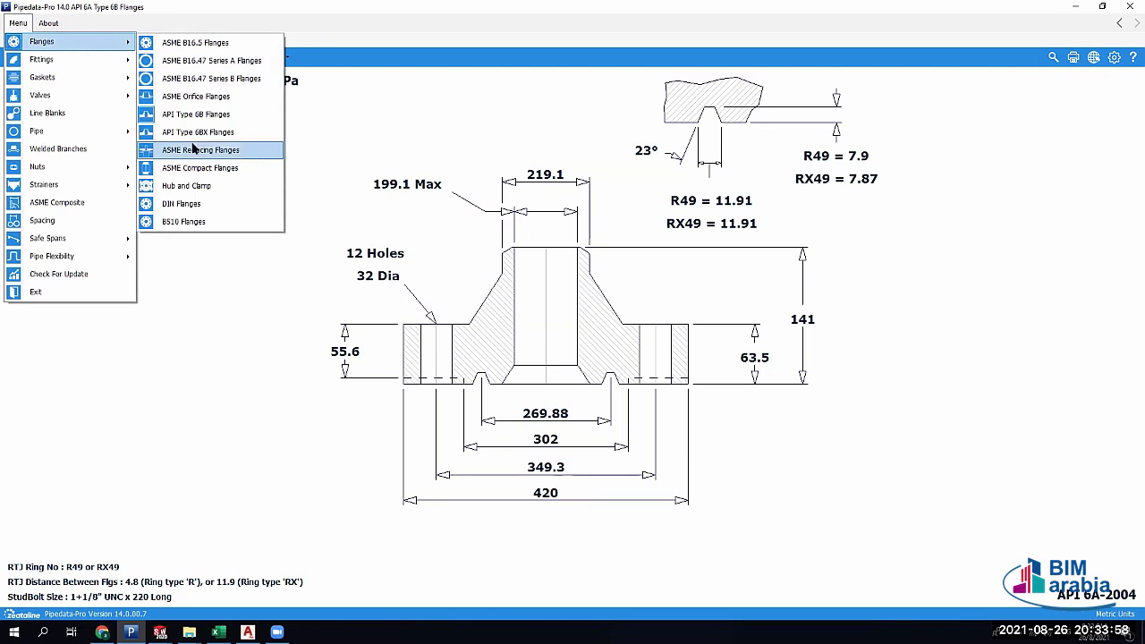
Load the DIN flange drawings, then reopen the flange standards list
{"action": "left_click", "coordinate": [224, 208]}
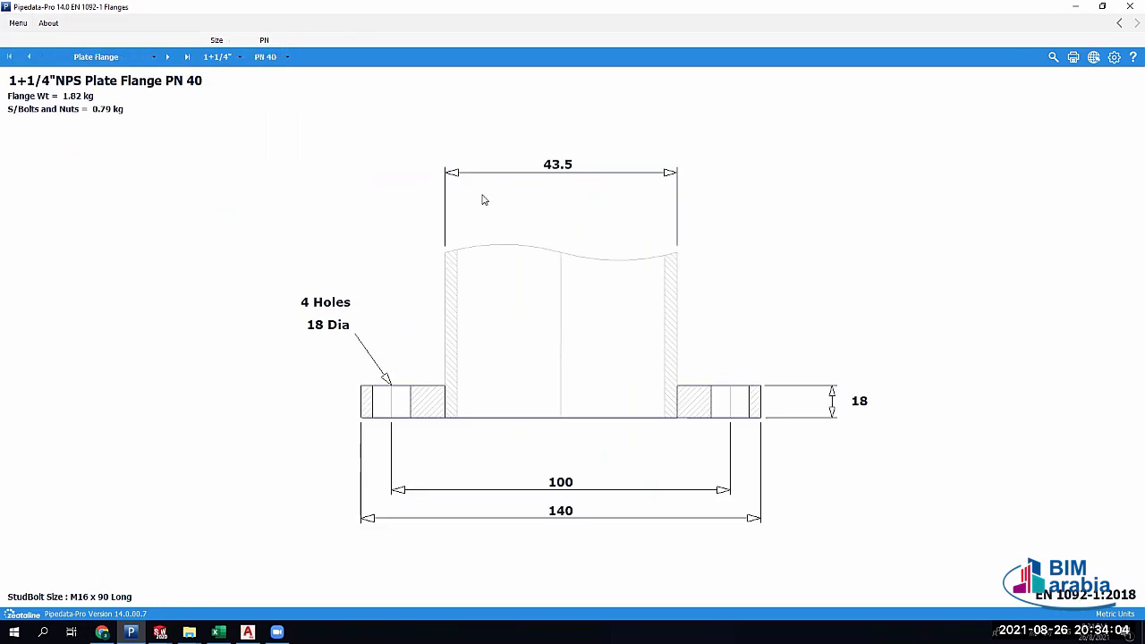
{"action": "left_click", "coordinate": [29, 27]}
{"action": "left_click", "coordinate": [32, 30]}
{"action": "left_click", "coordinate": [19, 25]}
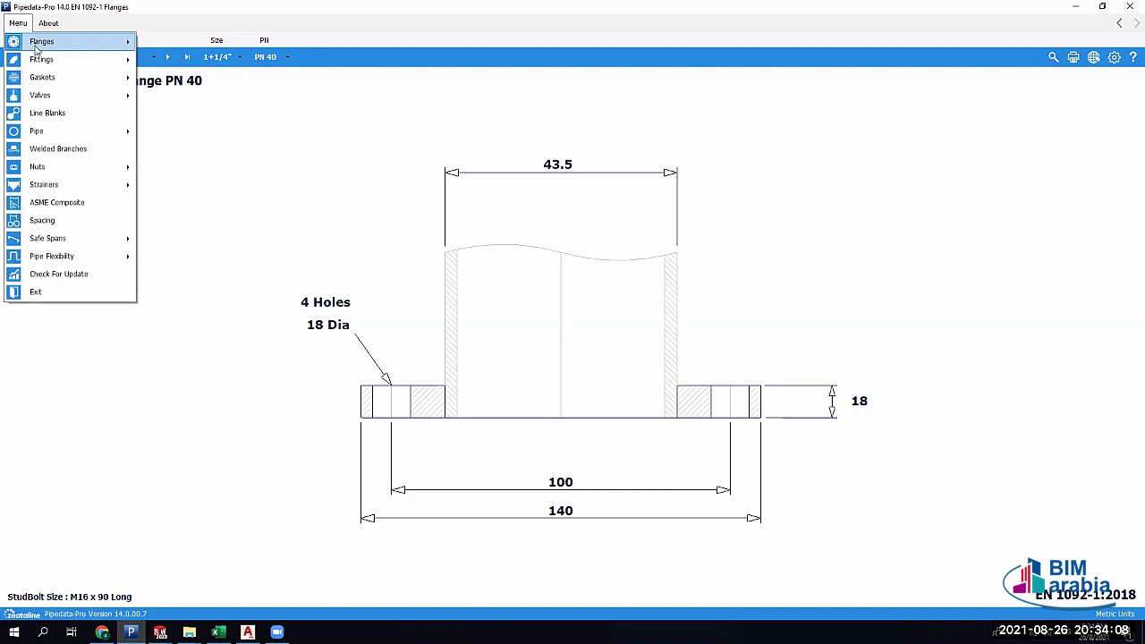
{"action": "mouse_move", "coordinate": [36, 49]}
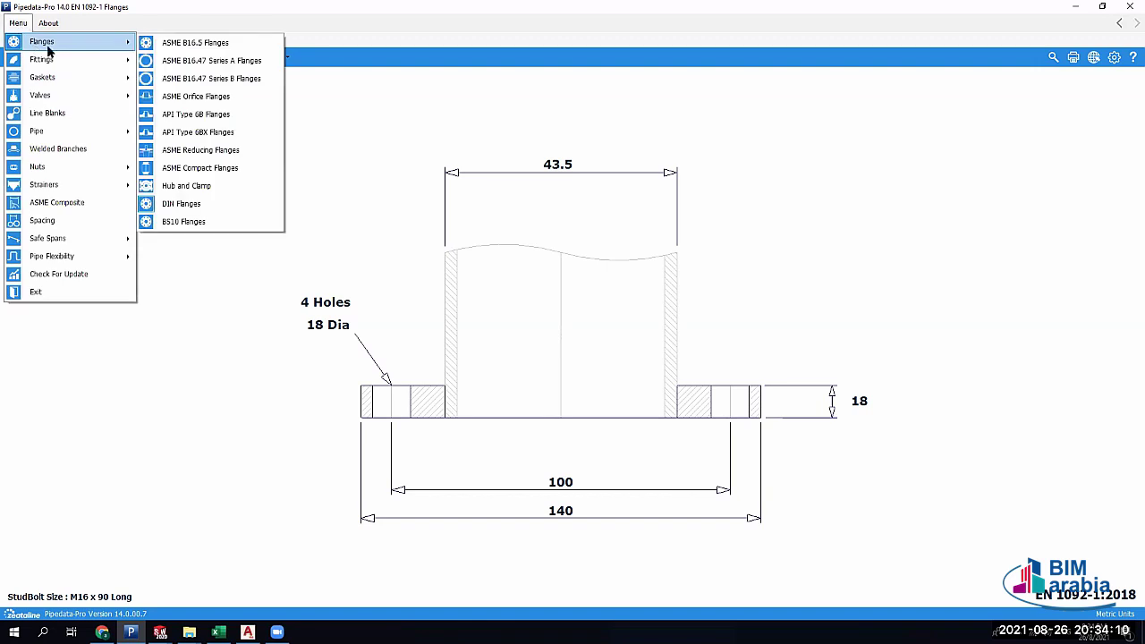
Show BS10 Flanges at Table J, keeping the 10" size
{"action": "left_click", "coordinate": [206, 222]}
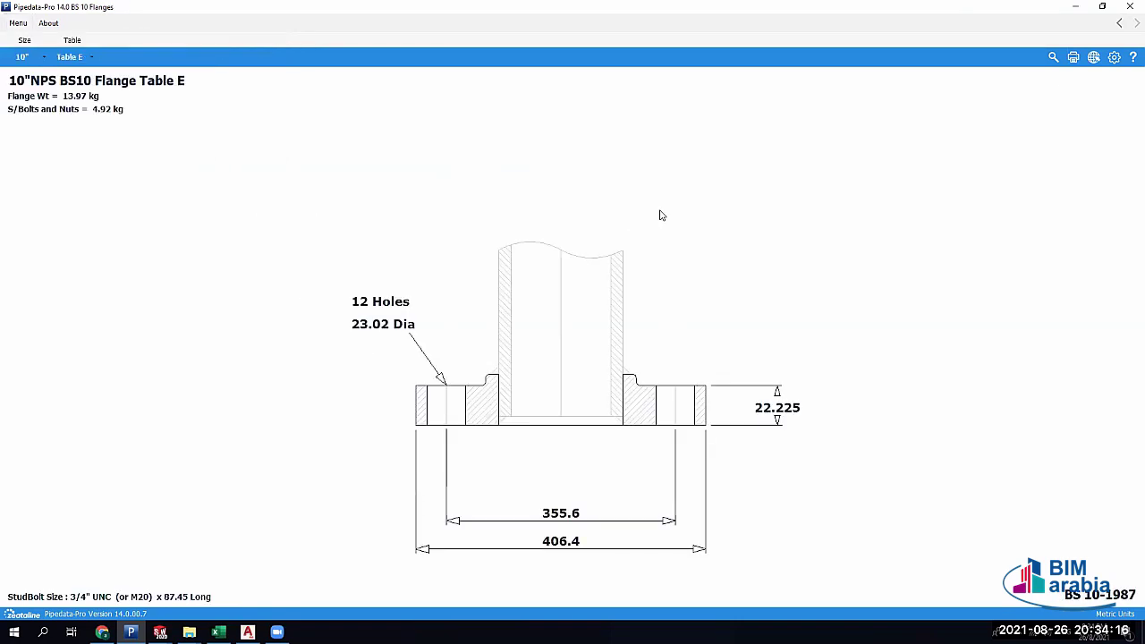
{"action": "left_click", "coordinate": [67, 56]}
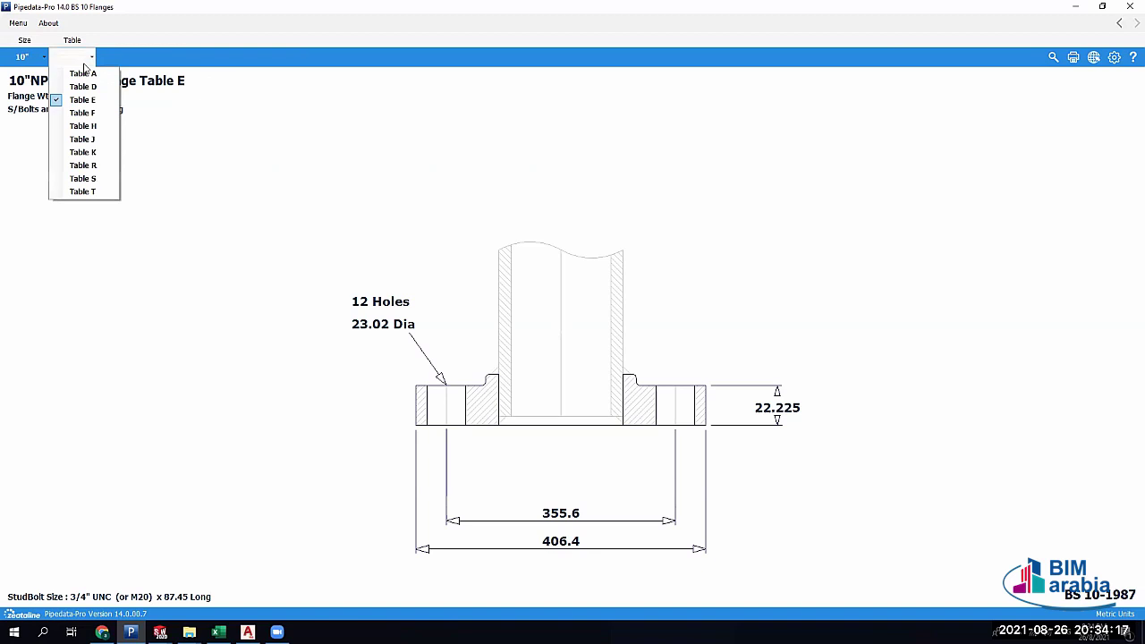
{"action": "left_click", "coordinate": [82, 140]}
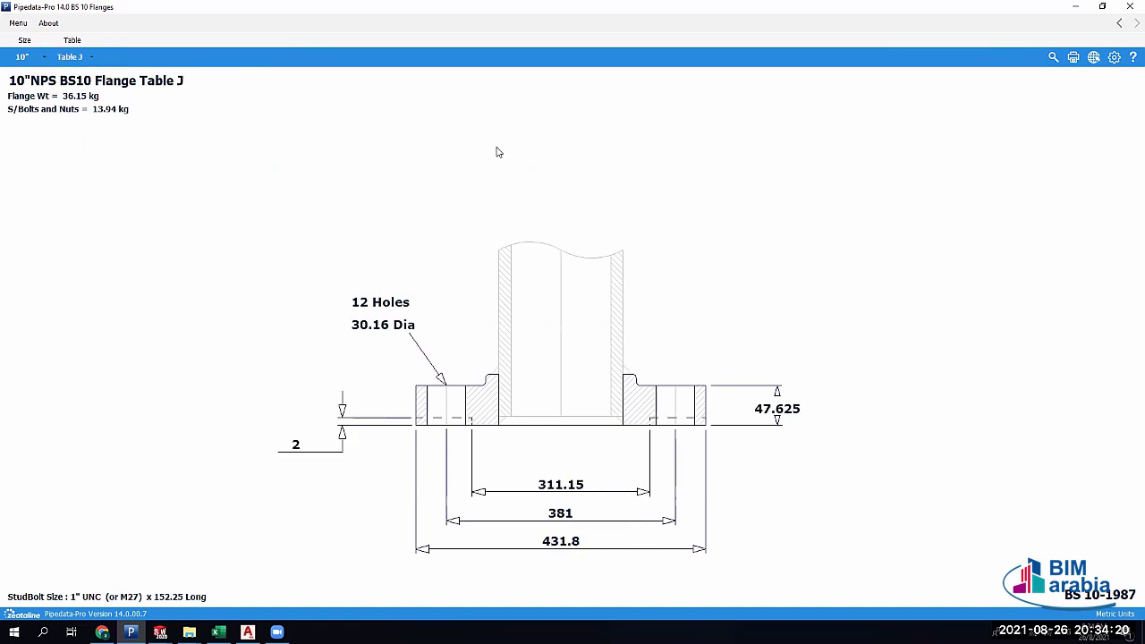
{"action": "left_click", "coordinate": [25, 50]}
{"action": "left_click", "coordinate": [24, 47]}
Dismiss the category list and minimize Pipedata-Pro to reveal the SOLIDWORKS blind flange
{"action": "left_click", "coordinate": [18, 23]}
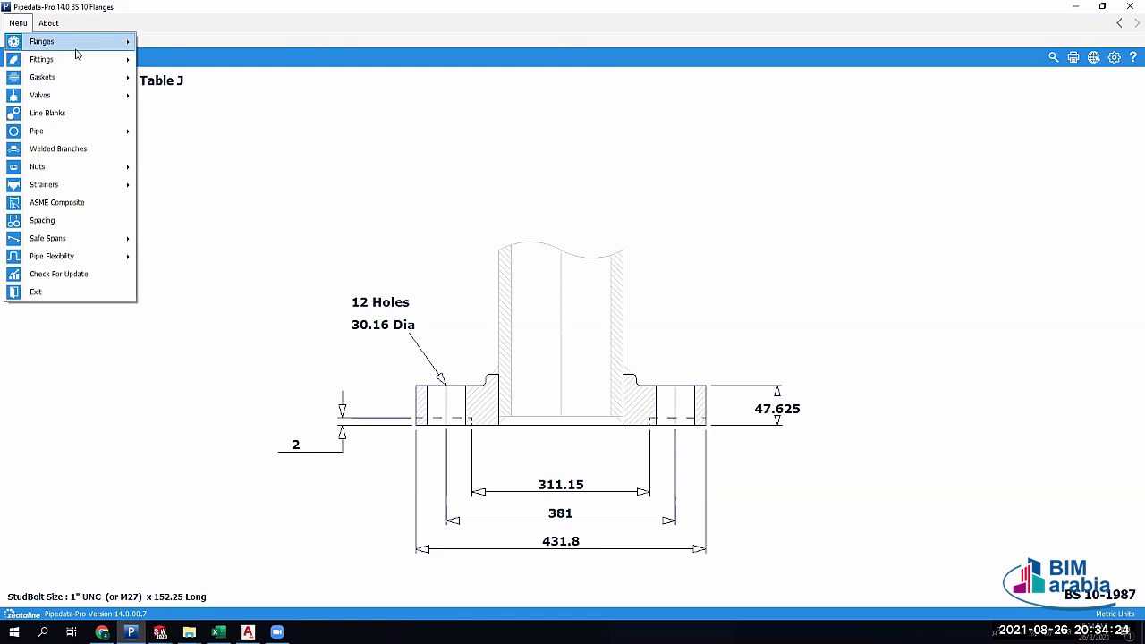
{"action": "left_click", "coordinate": [371, 163]}
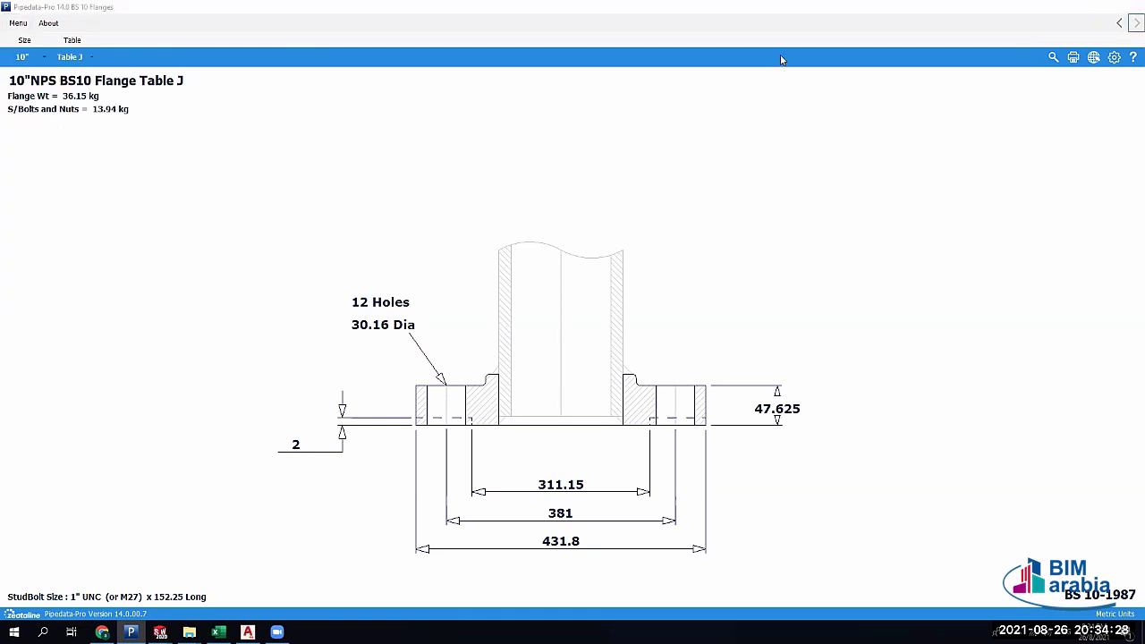
{"action": "left_click", "coordinate": [1074, 7]}
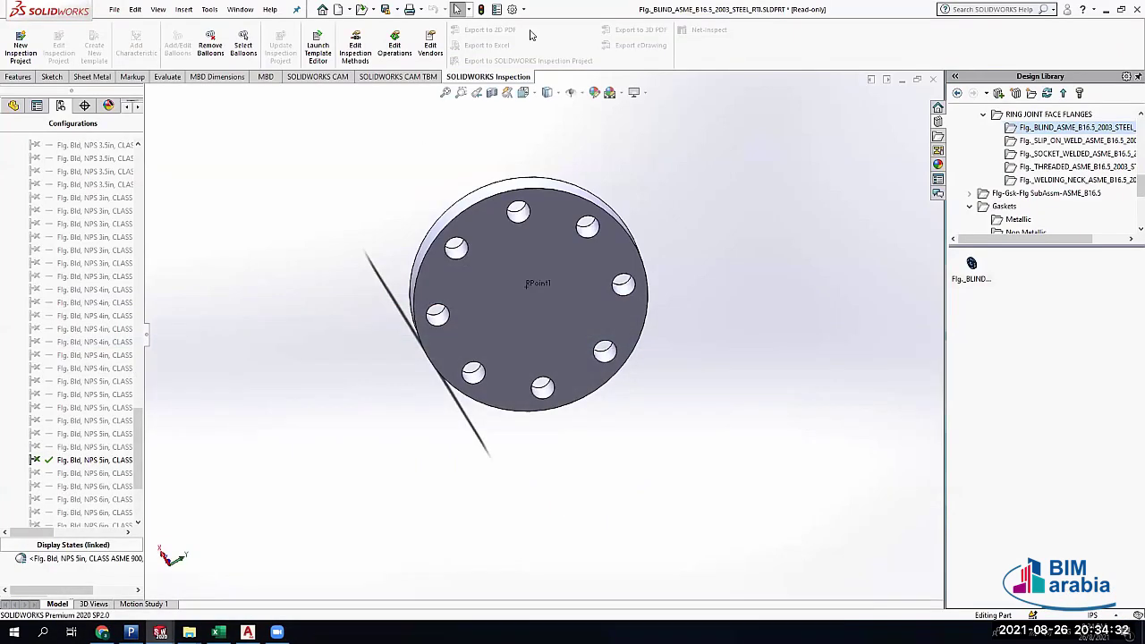
Minimize the SOLIDWORKS blind flange window with Win+D to show the desktop
{"action": "key", "text": "super+d"}
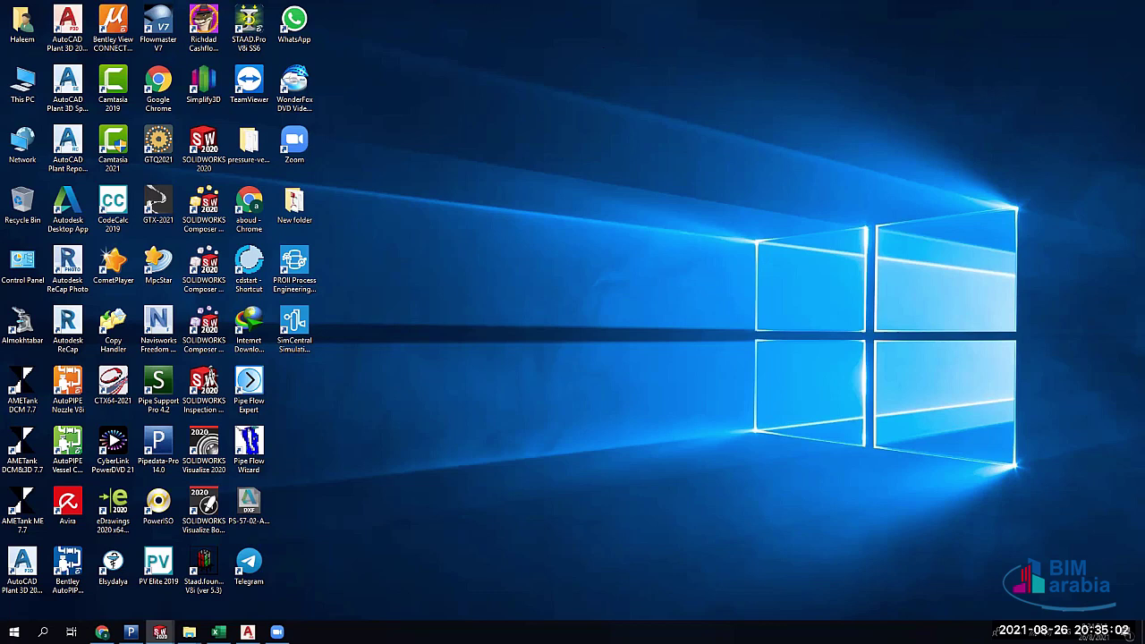
Switch back to Pipedata-Pro showing the 10" BS10 Table J flange with Alt+Tab
{"action": "key", "text": "alt+Tab"}
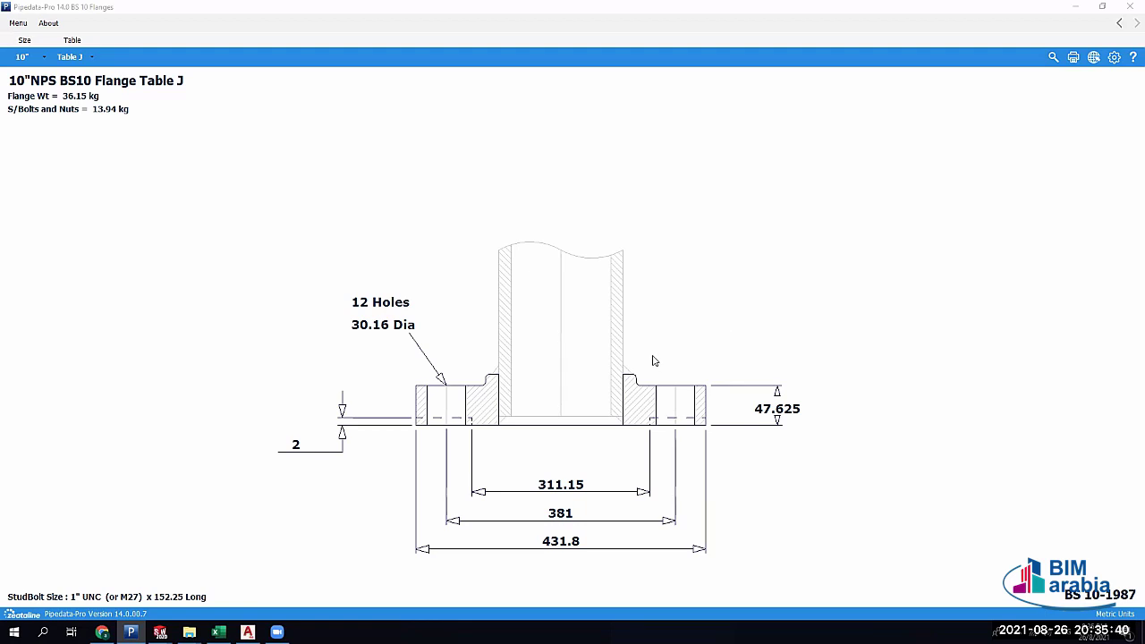
Load Valves > Flanged Valves to display the 12" Flanged Gate Valve 300# RF drawing (472 kg)
{"action": "left_click", "coordinate": [17, 24]}
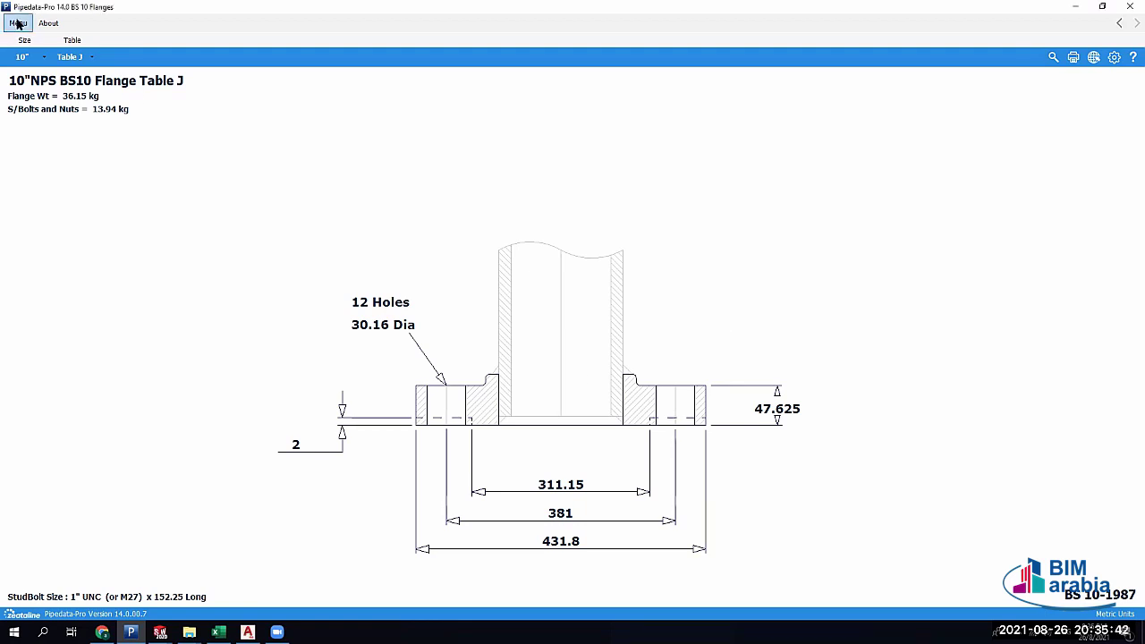
{"action": "left_click", "coordinate": [18, 24]}
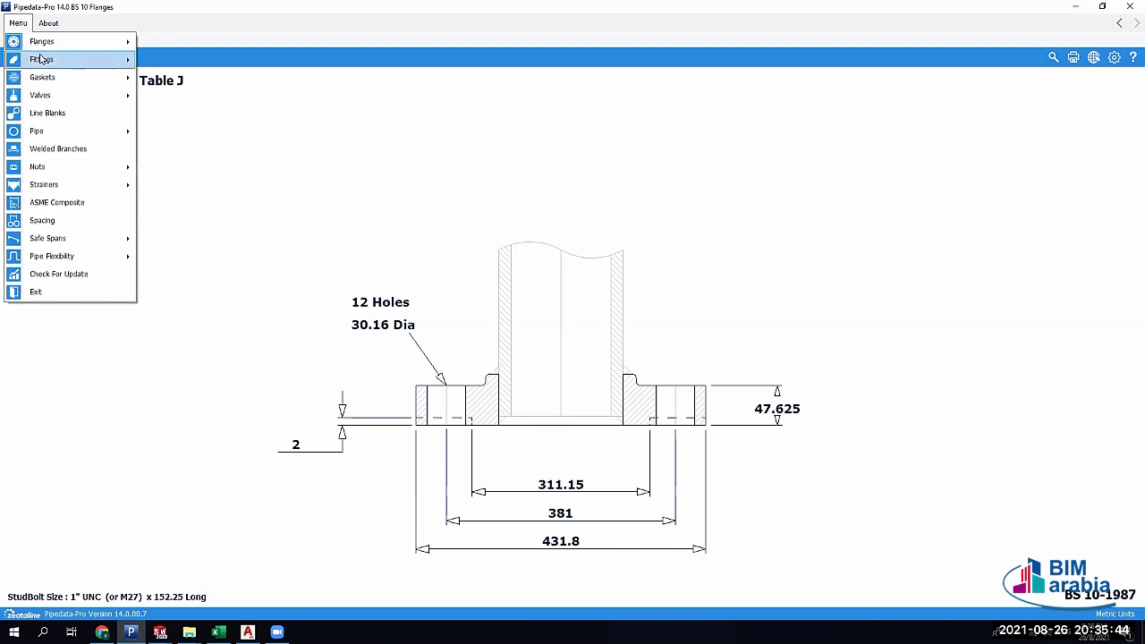
{"action": "mouse_move", "coordinate": [41, 60]}
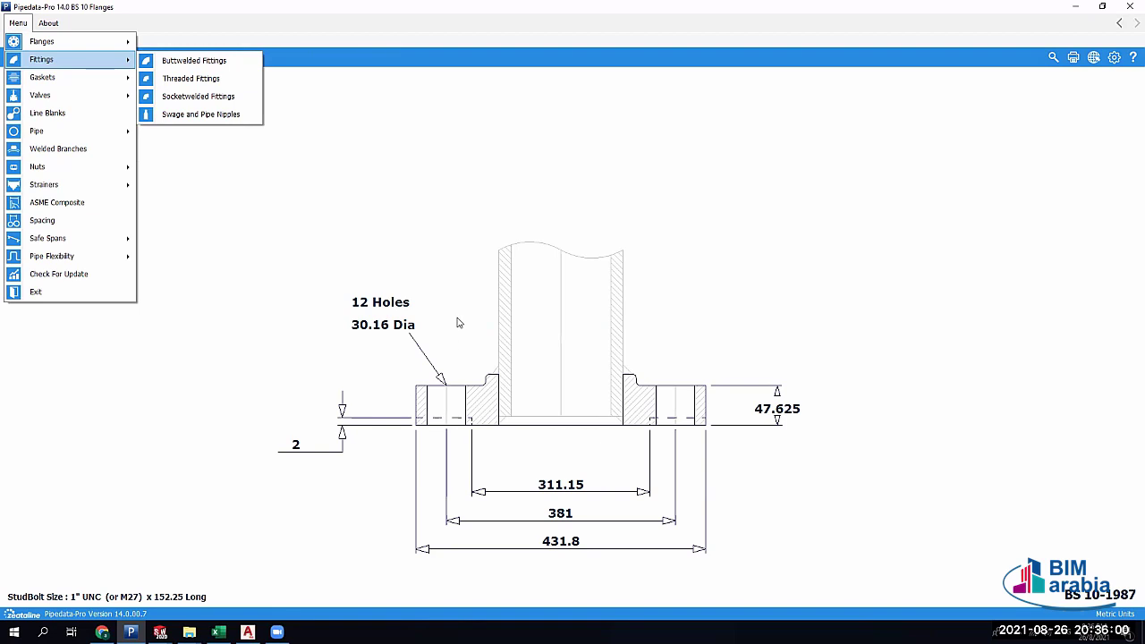
{"action": "mouse_move", "coordinate": [56, 99]}
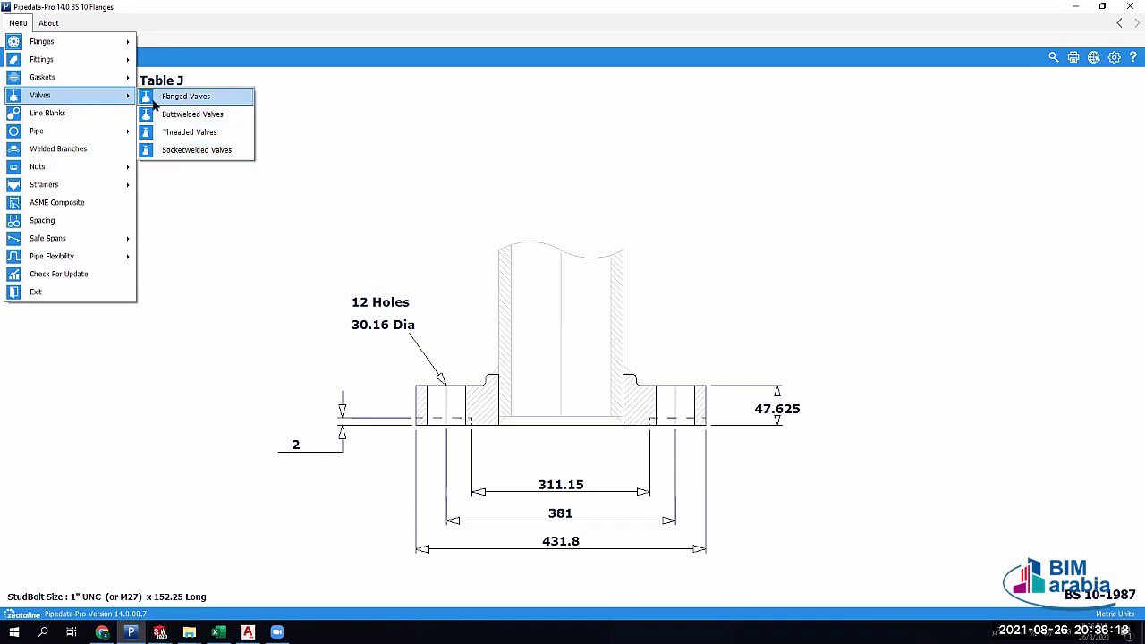
{"action": "left_click", "coordinate": [184, 97]}
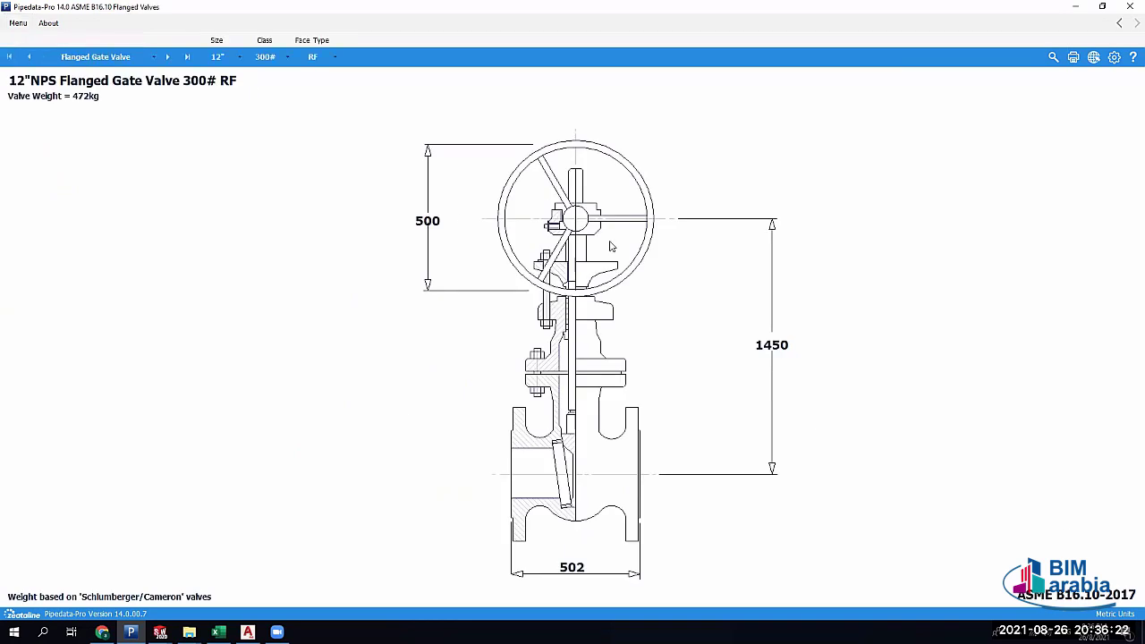
Reselect Flanged Gate Valve as the valve type, then bring up Chrome's 'lapped flange' image results
{"action": "left_click", "coordinate": [119, 54]}
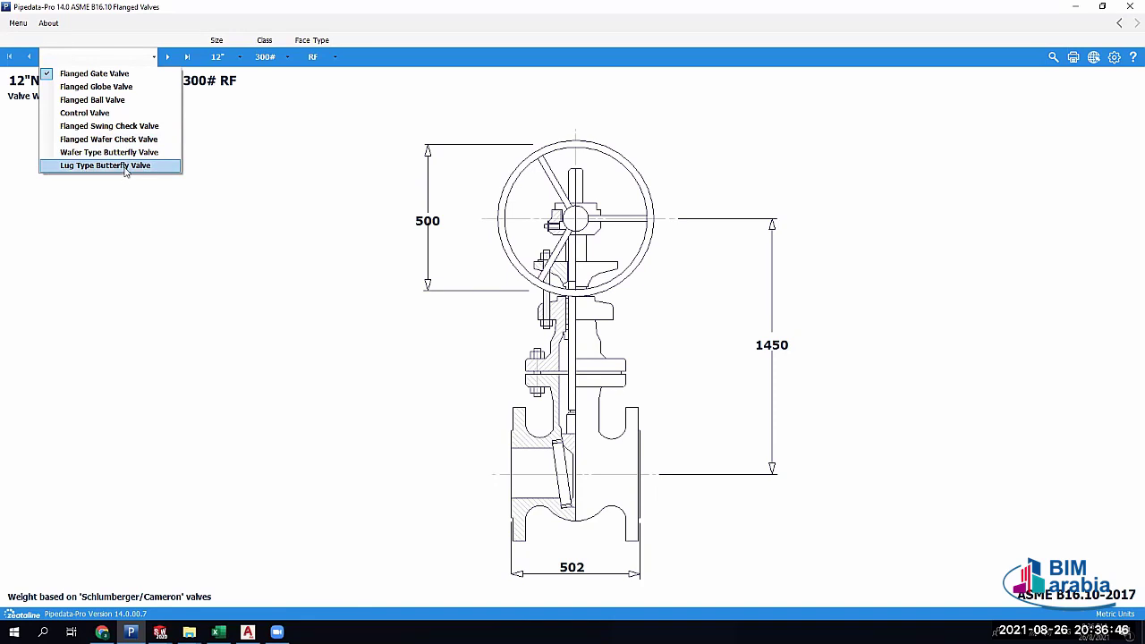
{"action": "left_click", "coordinate": [119, 78]}
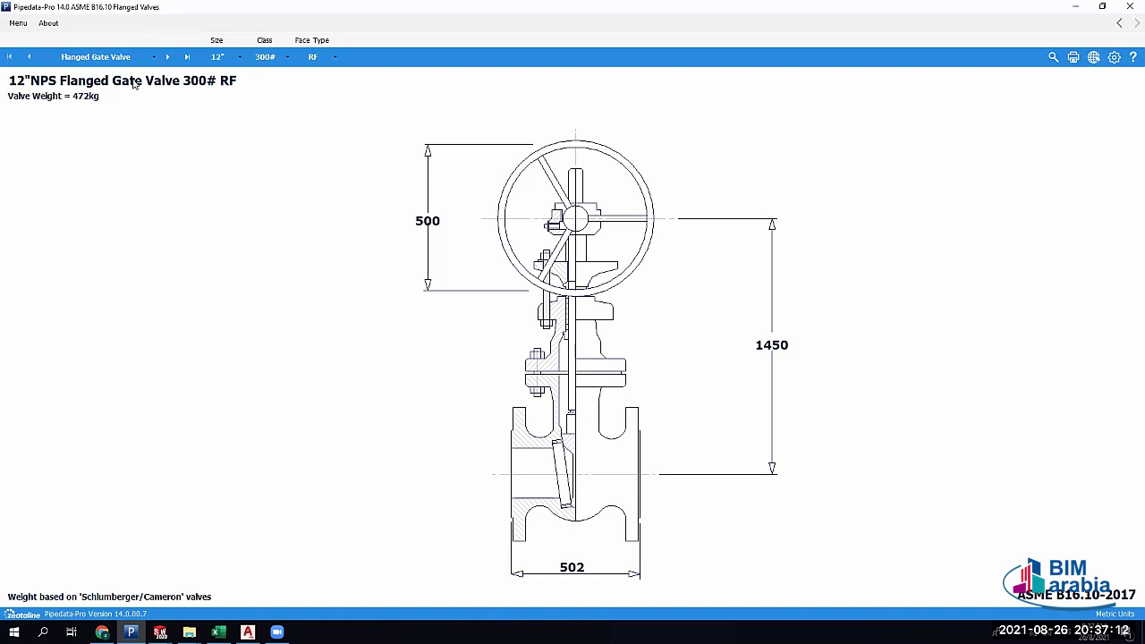
{"action": "left_click", "coordinate": [102, 632]}
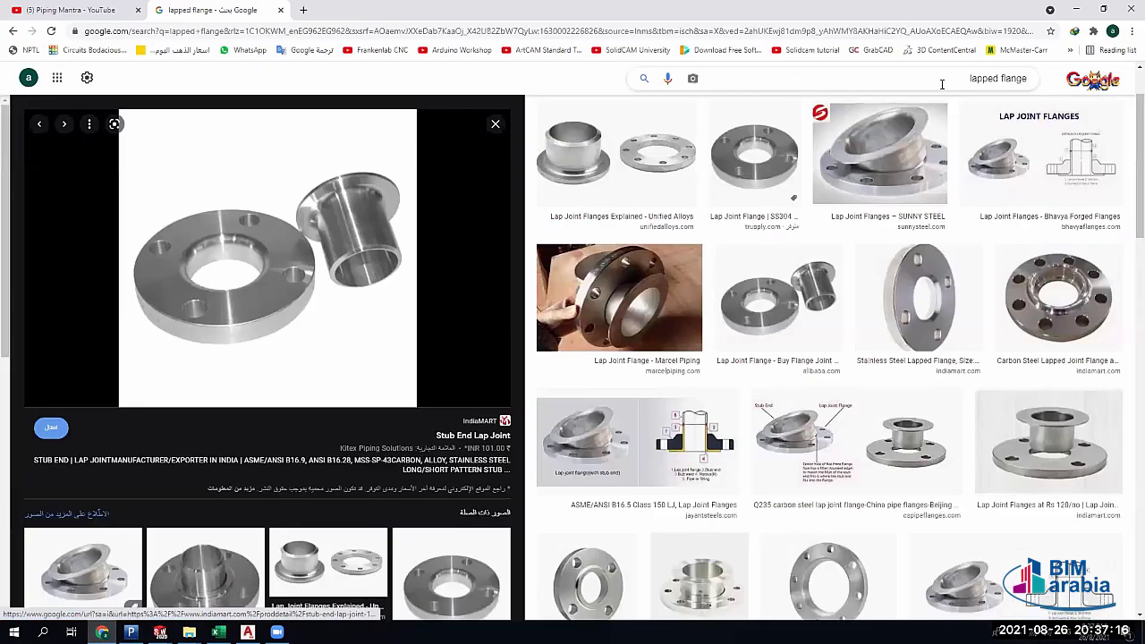
Replace the image search with 'gate valve' and scroll through the results
{"action": "triple_click", "coordinate": [942, 84]}
{"action": "type", "text": "gate"}
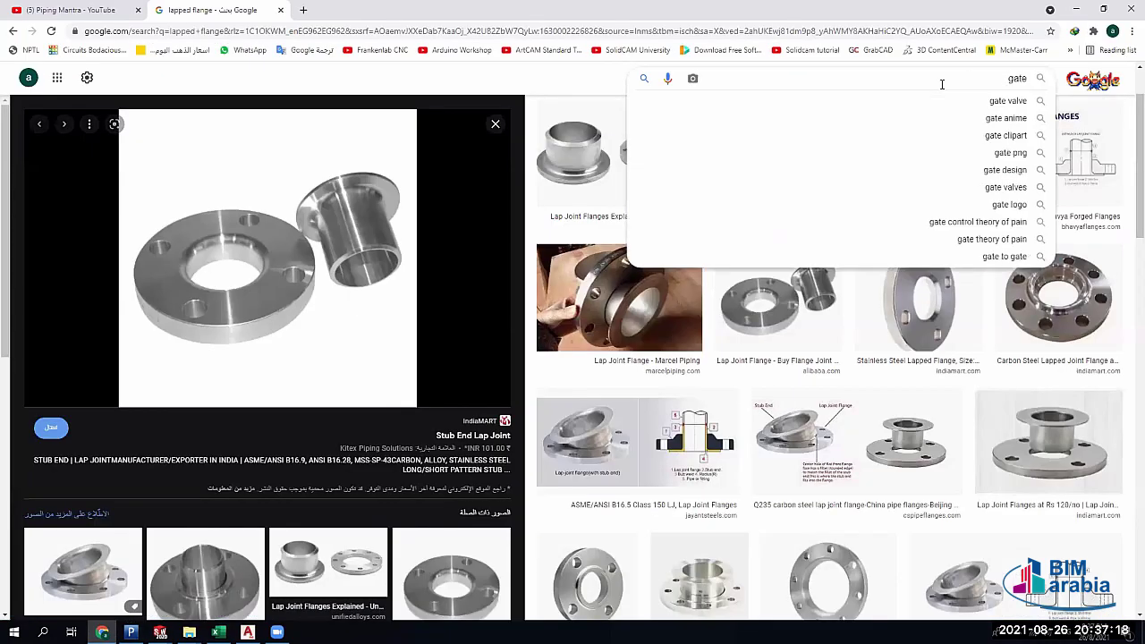
{"action": "type", "text": " valve"}
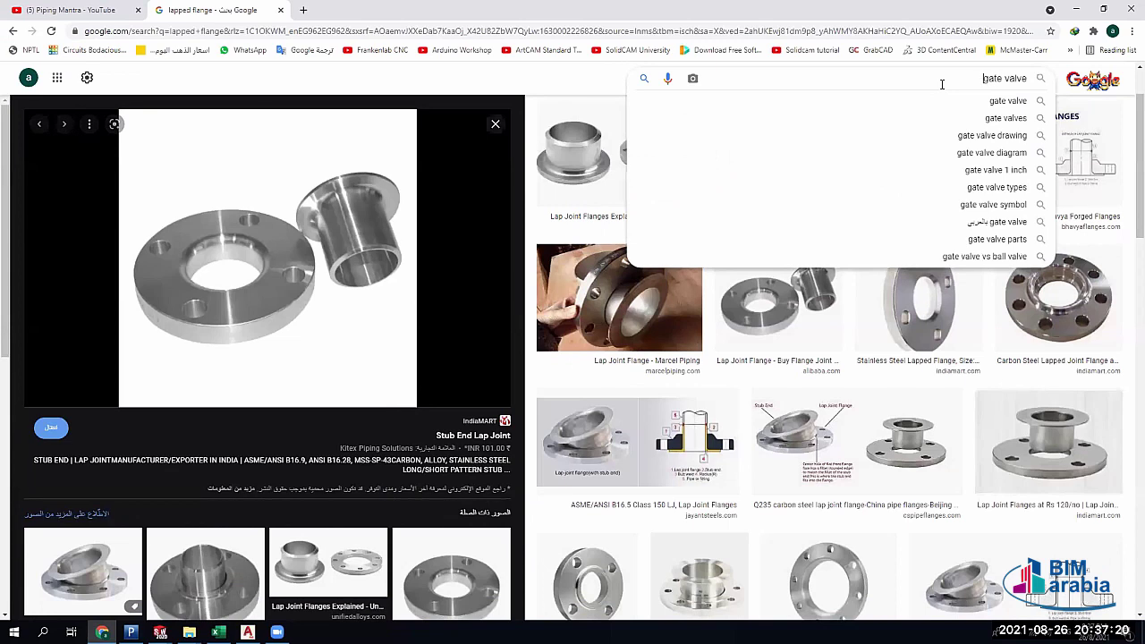
{"action": "left_click", "coordinate": [948, 101]}
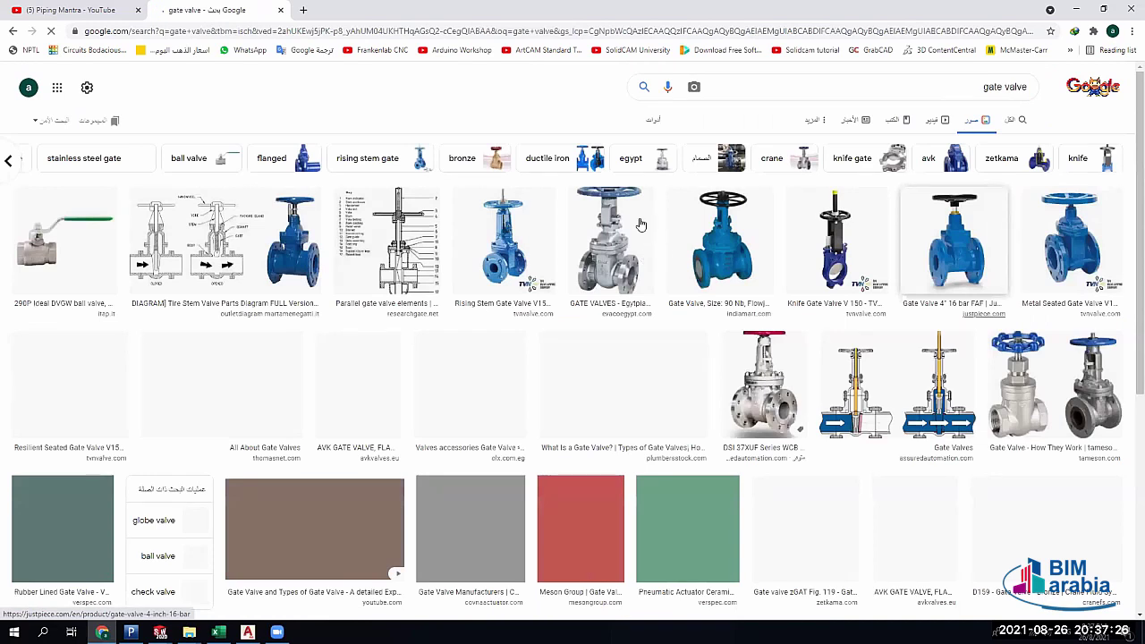
{"action": "scroll", "coordinate": [644, 230], "scroll_direction": "down", "scroll_amount": 1}
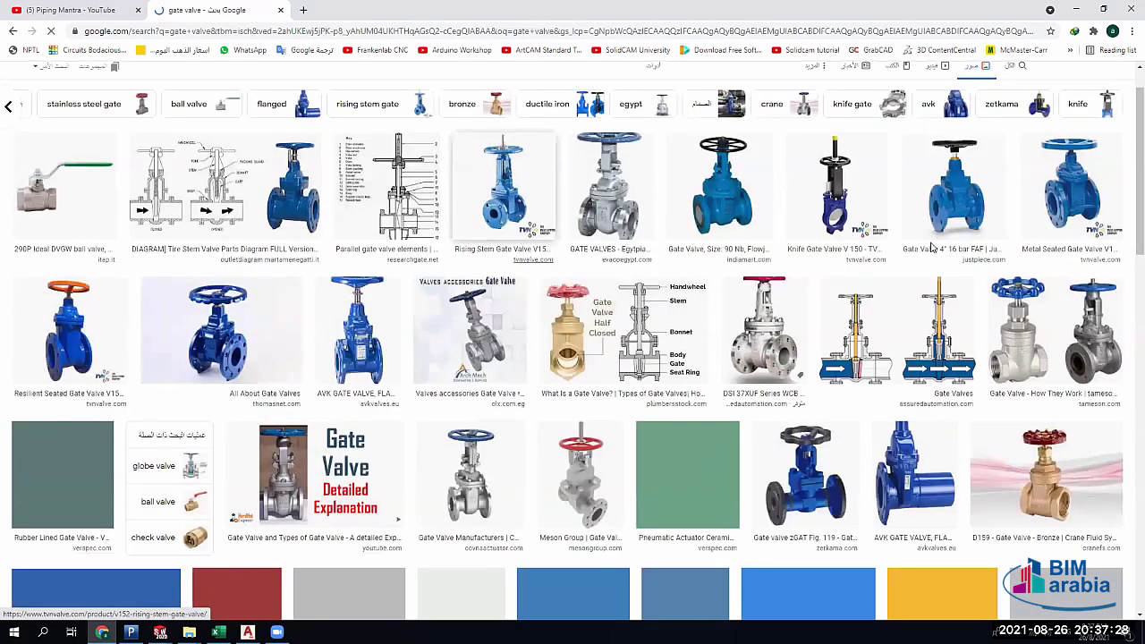
{"action": "scroll", "coordinate": [939, 240], "scroll_direction": "down", "scroll_amount": 2}
Open two gate valve results in background tabs and preview the closed/opened cross-section diagram
{"action": "middle_click", "coordinate": [463, 319]}
{"action": "middle_click", "coordinate": [360, 324]}
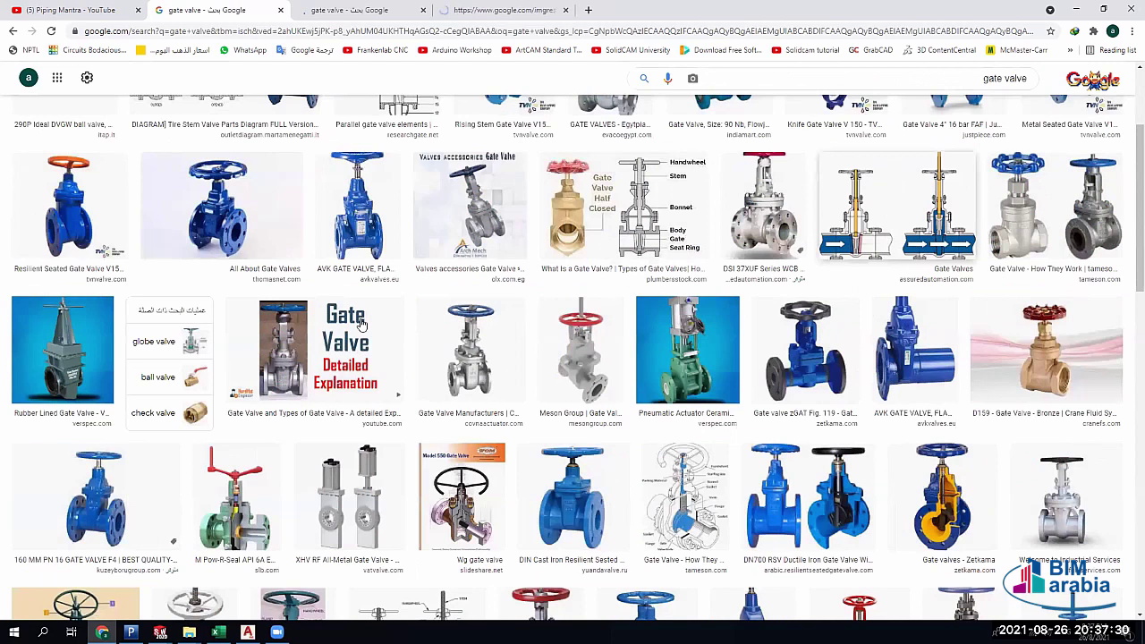
{"action": "scroll", "coordinate": [358, 322], "scroll_direction": "down", "scroll_amount": 1}
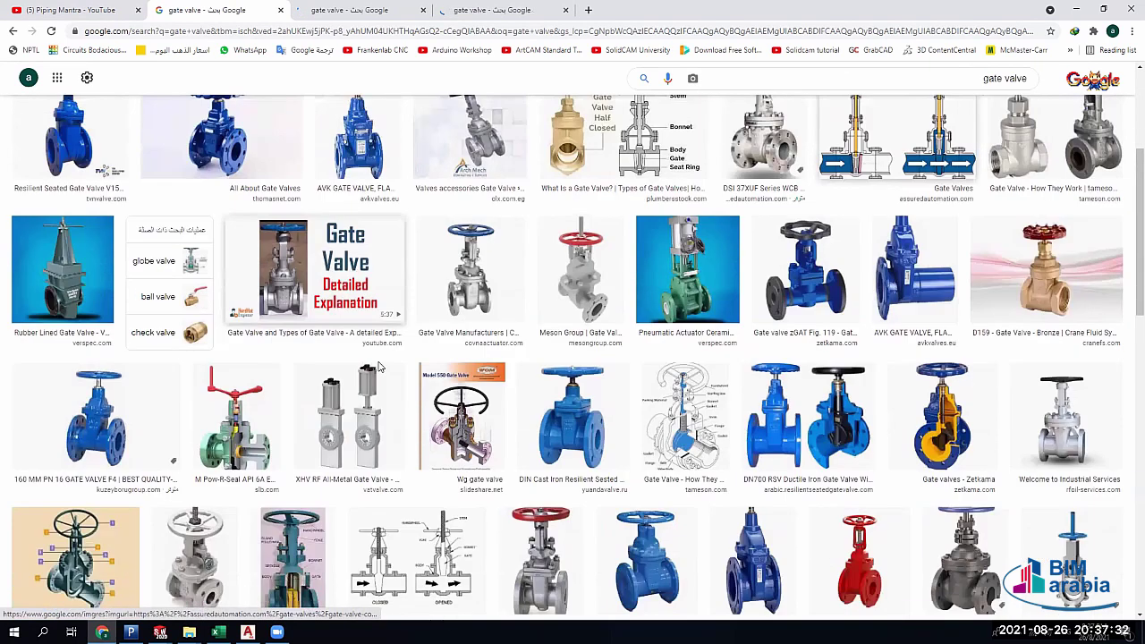
{"action": "scroll", "coordinate": [608, 255], "scroll_direction": "down", "scroll_amount": 2}
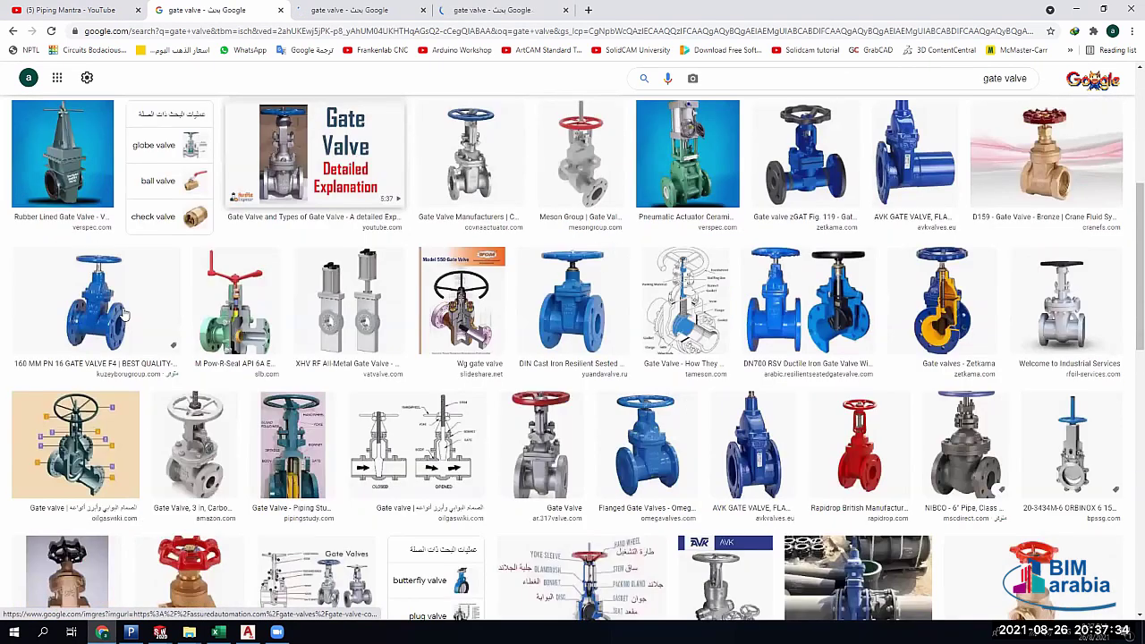
{"action": "scroll", "coordinate": [121, 319], "scroll_direction": "down", "scroll_amount": 1}
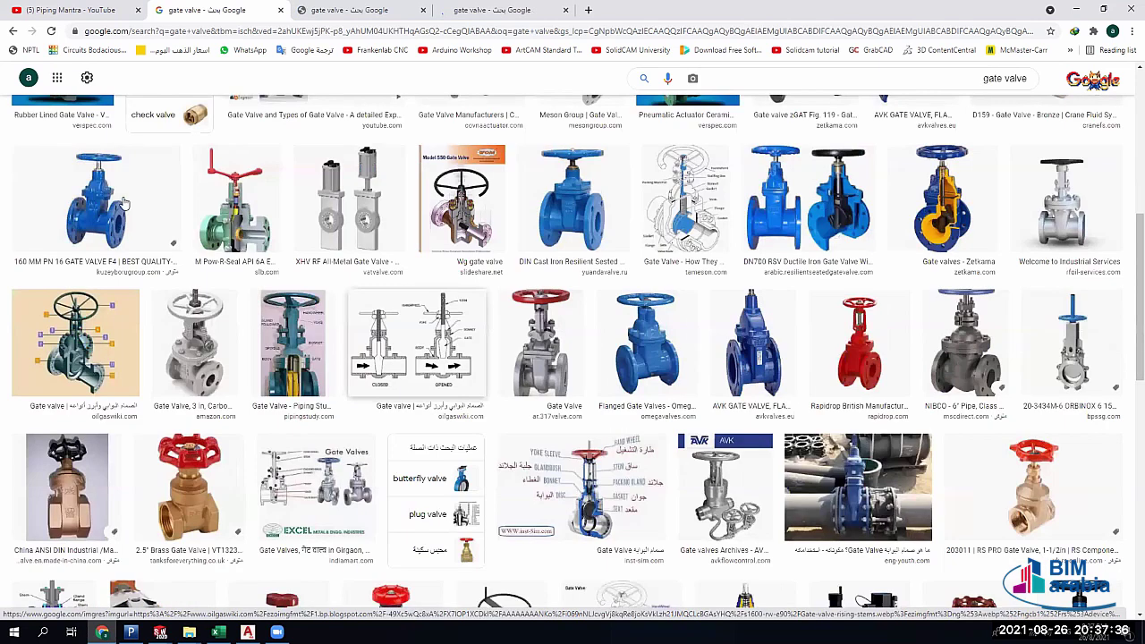
{"action": "left_click", "coordinate": [116, 352]}
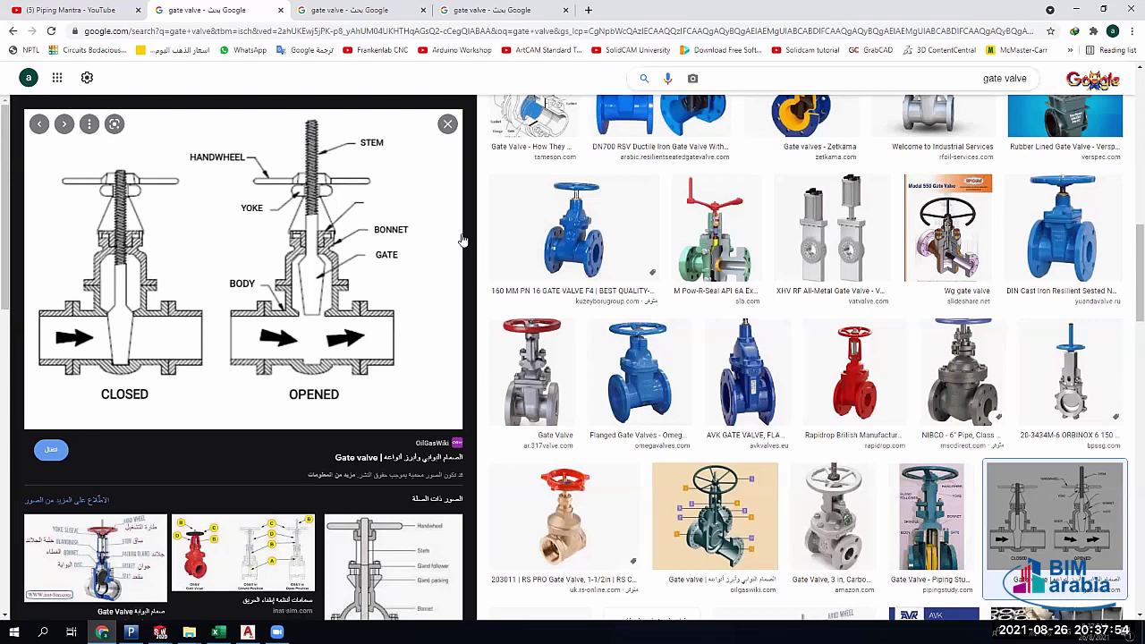
Check the next gate valve tab, close it, then return to the Pipedata-Pro 12" gate valve drawing
{"action": "key", "text": "ctrl+Tab"}
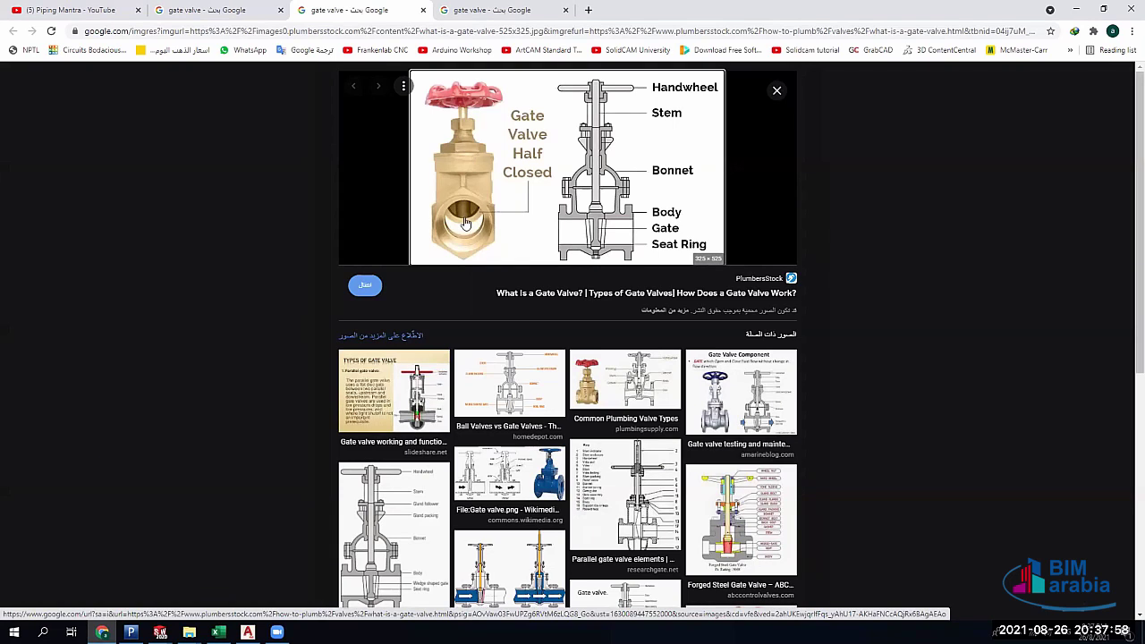
{"action": "left_click", "coordinate": [423, 10]}
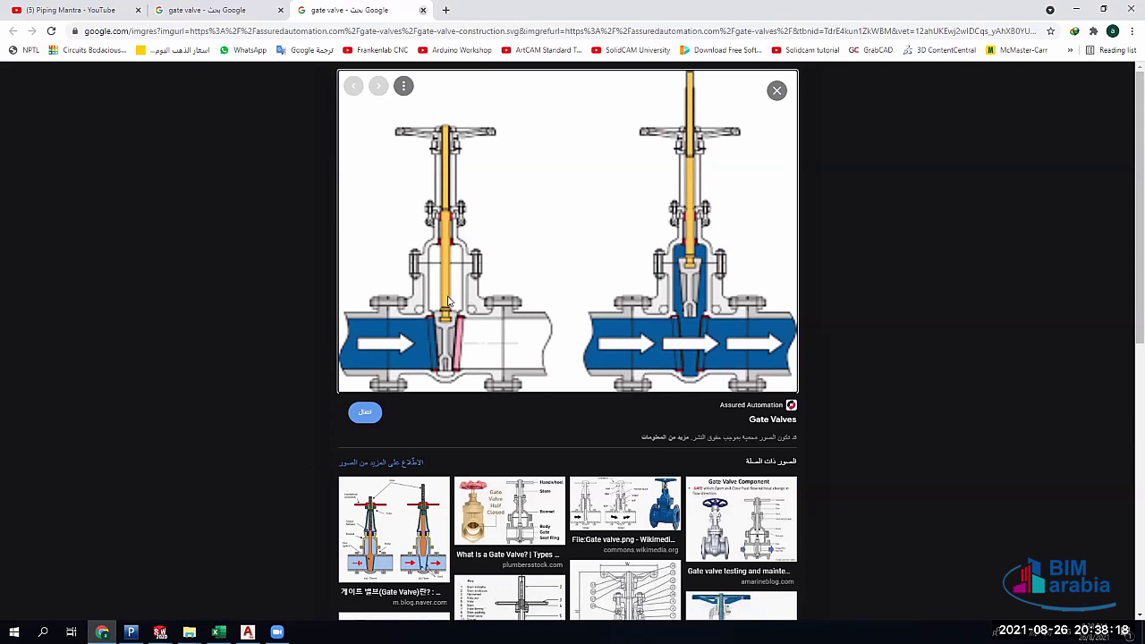
{"action": "key", "text": "alt+Left"}
{"action": "key", "text": "alt+Tab"}
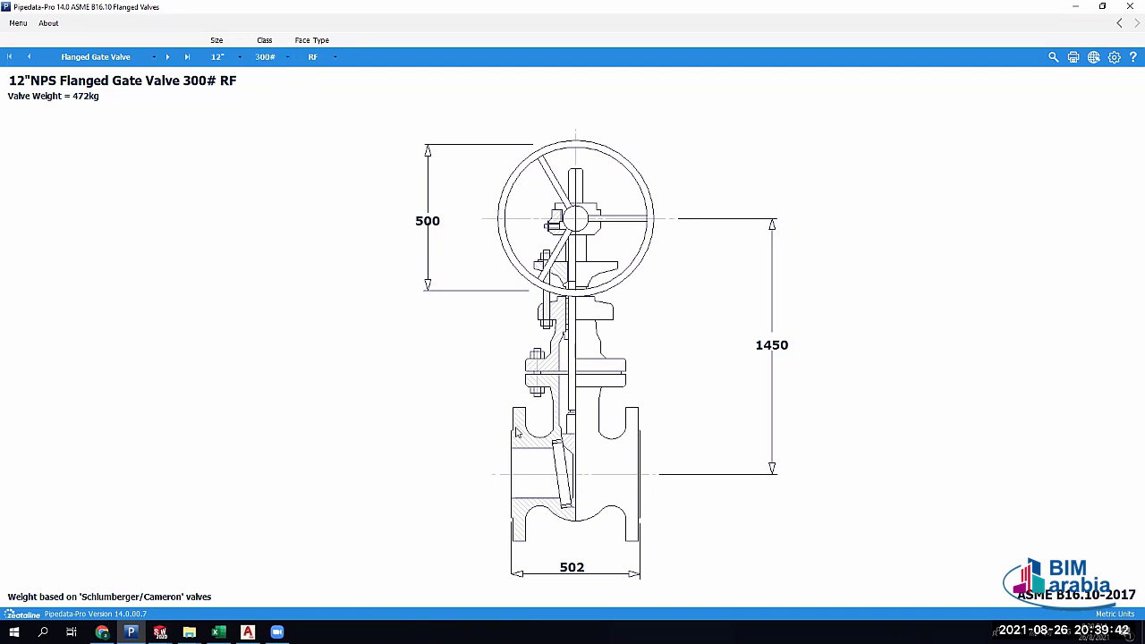
{"action": "left_click", "coordinate": [315, 57]}
{"action": "left_click", "coordinate": [331, 56]}
{"action": "left_click", "coordinate": [105, 57]}
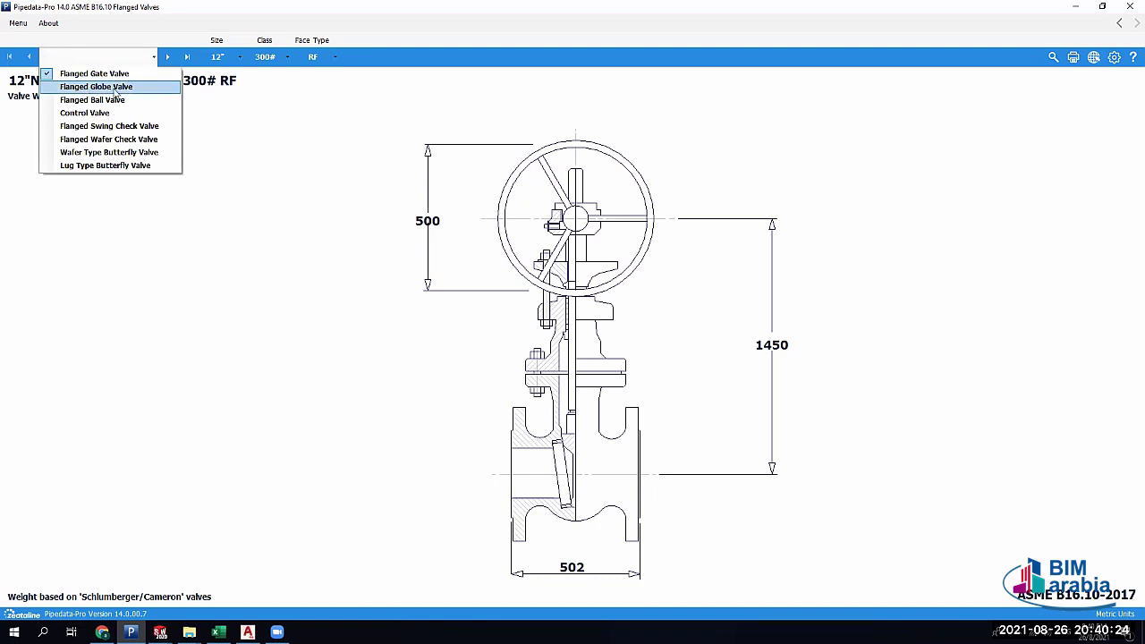
Show the 12" Flanged Globe Valve 300# RF (608 kg), then switch back to Chrome
{"action": "left_click", "coordinate": [115, 93]}
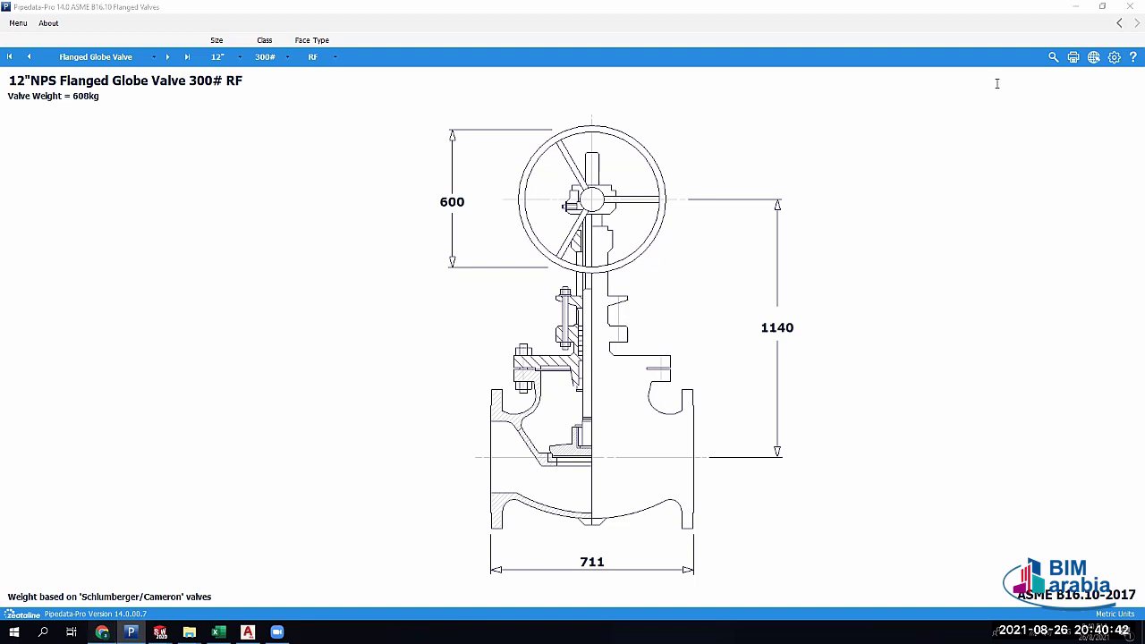
{"action": "key", "text": "alt+Tab"}
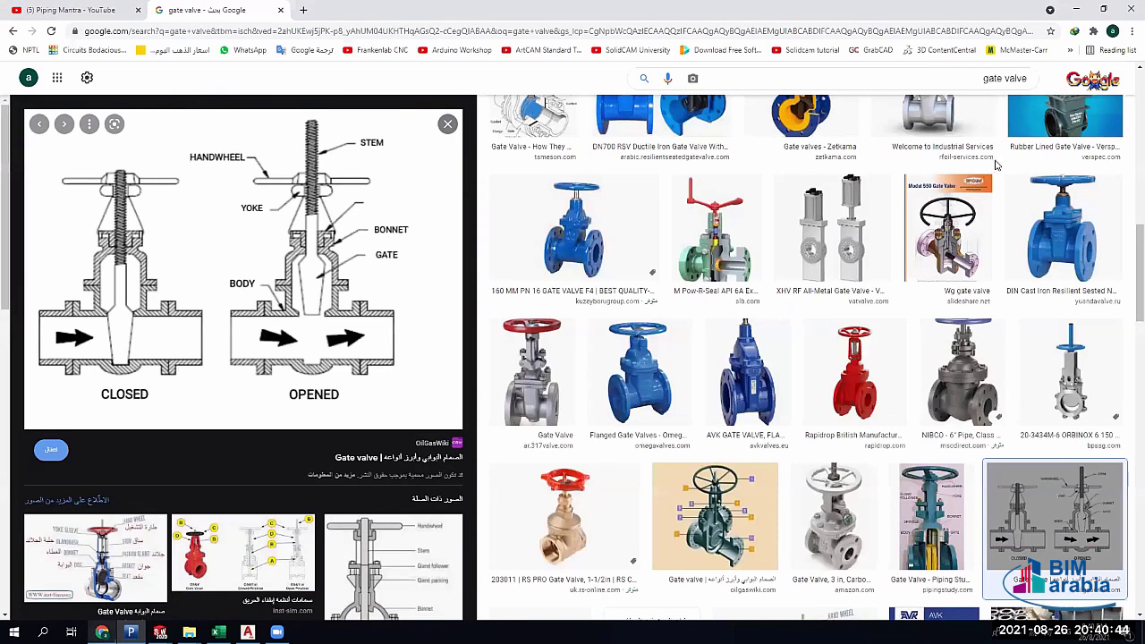
Search images for 'globe valve', preview the parts-and-uses image, then return to Pipedata-Pro
{"action": "scroll", "coordinate": [996, 166], "scroll_direction": "up", "scroll_amount": 5}
{"action": "type", "text": "globe valve"}
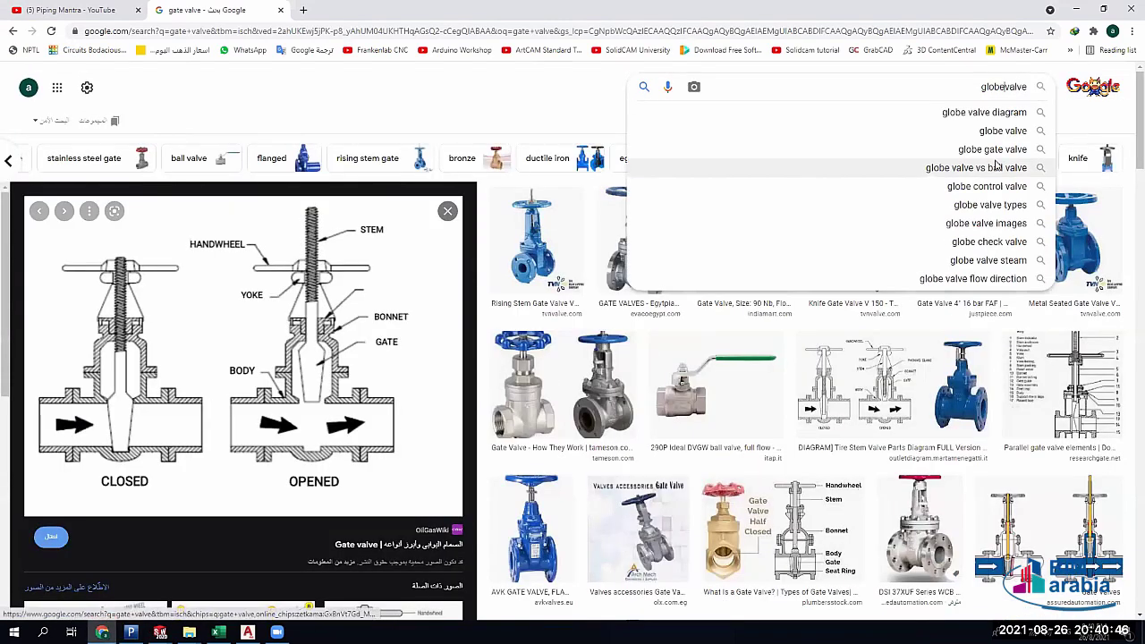
{"action": "key", "text": "Return"}
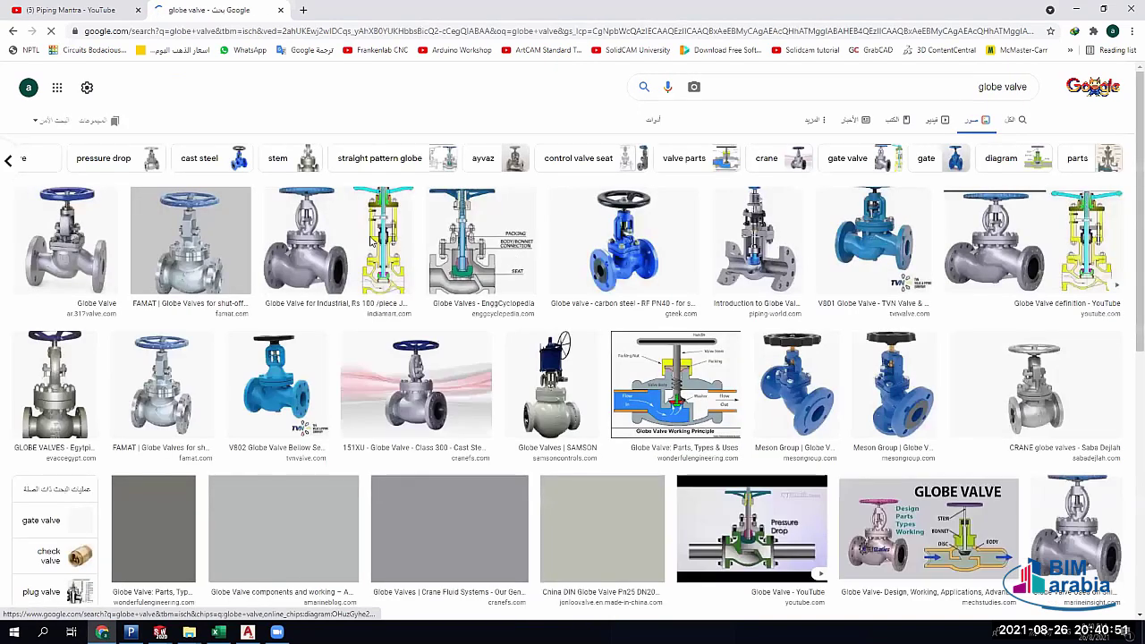
{"action": "left_click", "coordinate": [247, 220]}
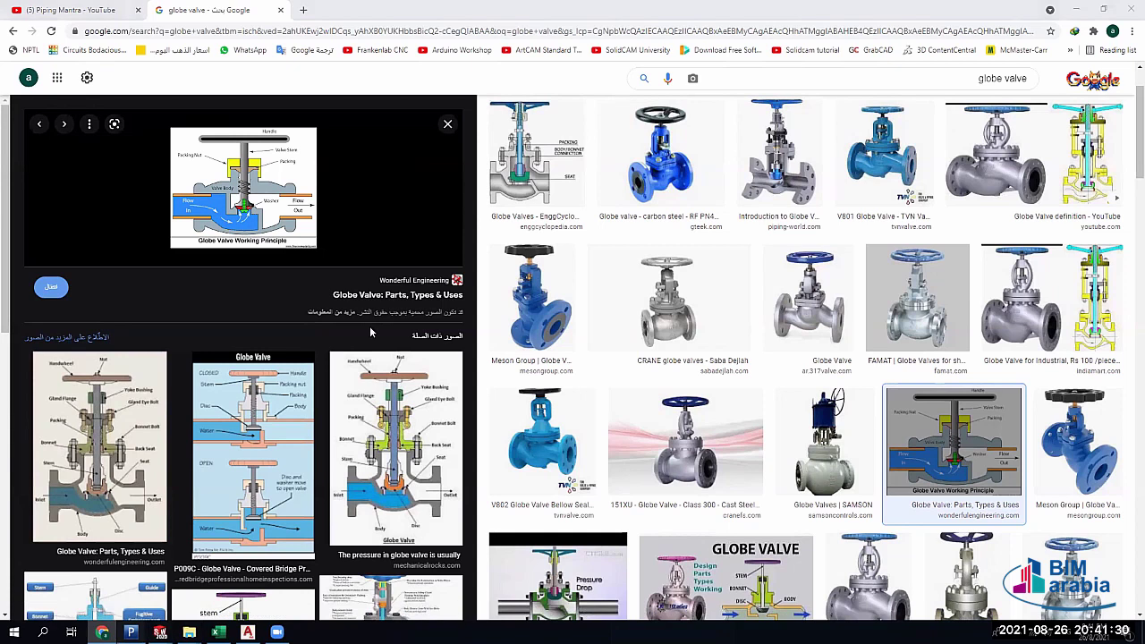
{"action": "key", "text": "alt+Tab"}
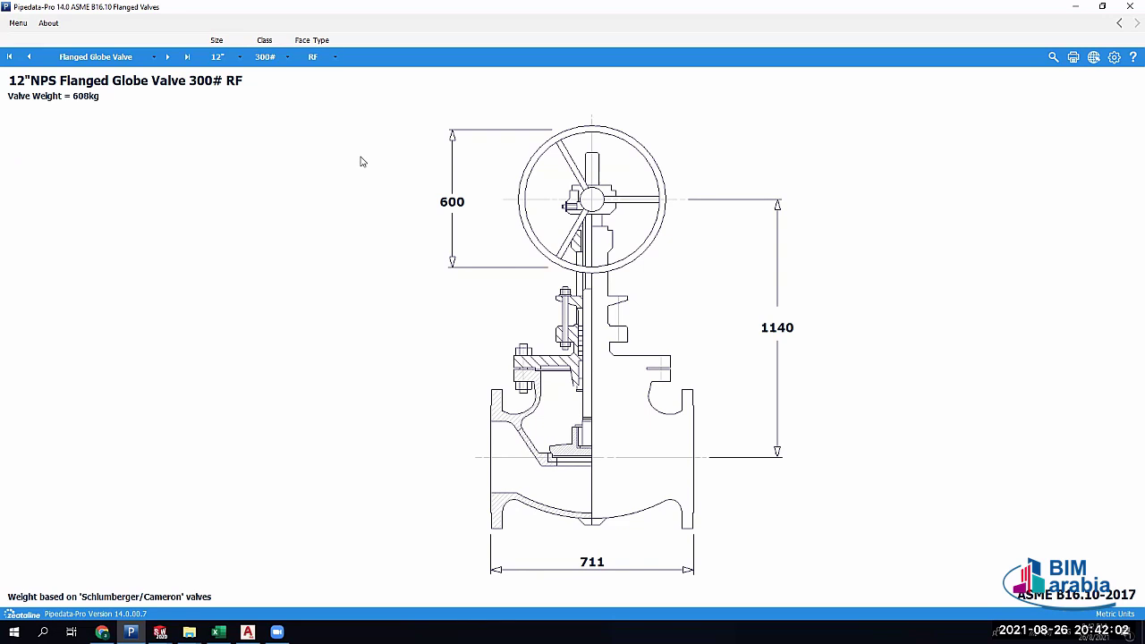
Switch the valve type to Flanged Gate Valve (472 kg, 1450 high, 502 long)
{"action": "left_click", "coordinate": [68, 56]}
{"action": "left_click", "coordinate": [89, 75]}
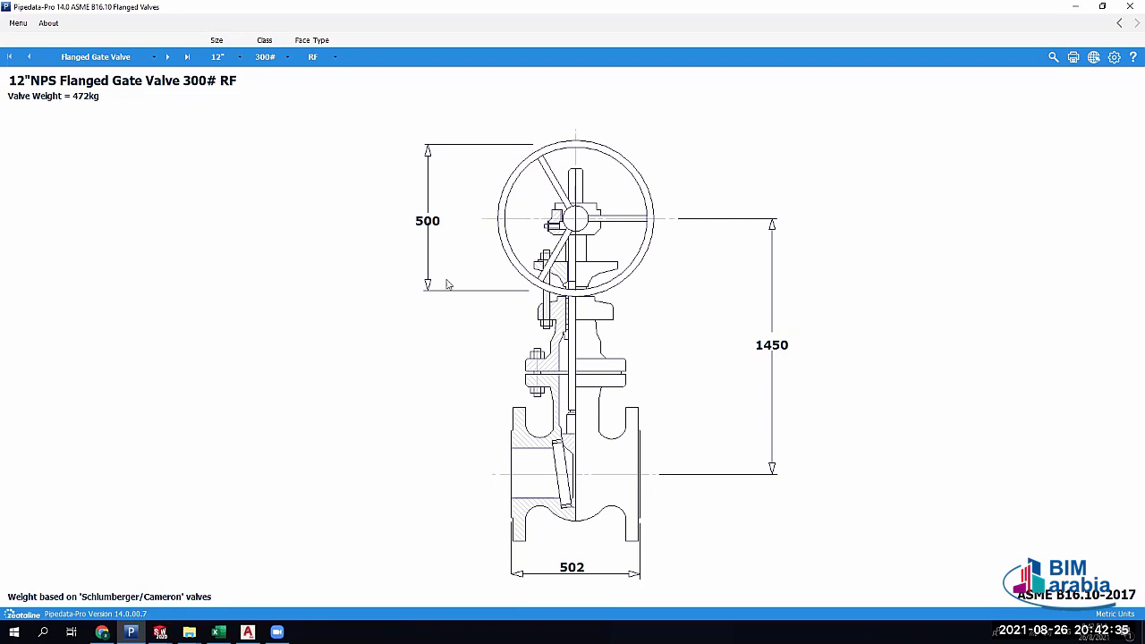
Switch the valve type back to Flanged Globe Valve (608 kg, 711 long, 1140 high)
{"action": "left_click", "coordinate": [126, 57]}
{"action": "left_click", "coordinate": [108, 84]}
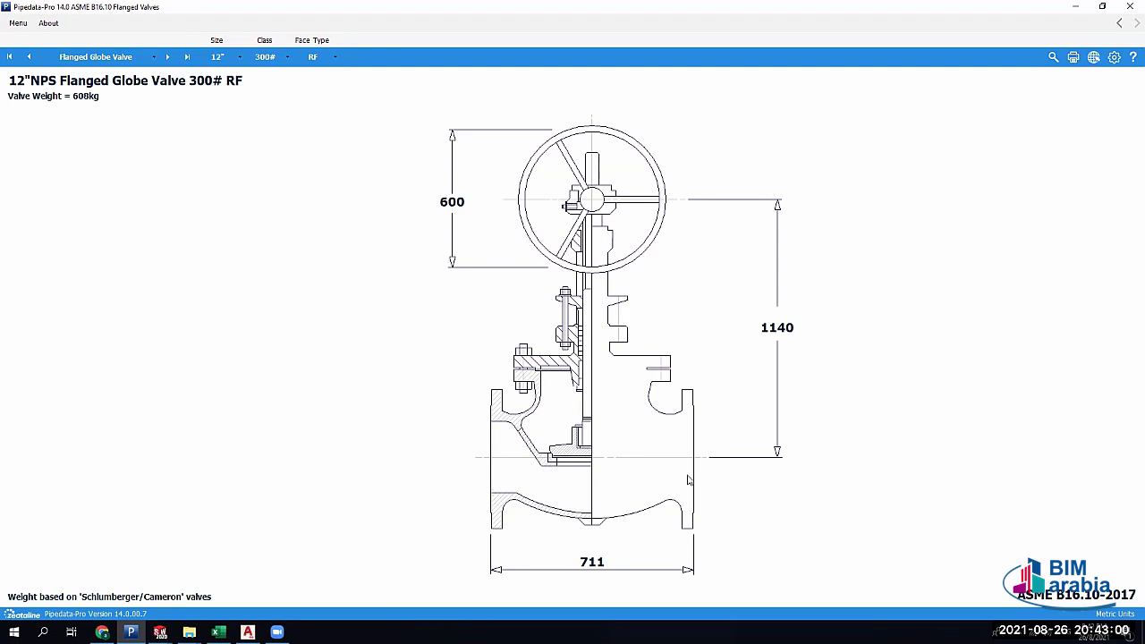
Try other pressure classes, then select Flanged Ball Valve, showing long and short pattern lengths
{"action": "left_click", "coordinate": [264, 57]}
{"action": "left_click", "coordinate": [284, 56]}
{"action": "left_click", "coordinate": [272, 84]}
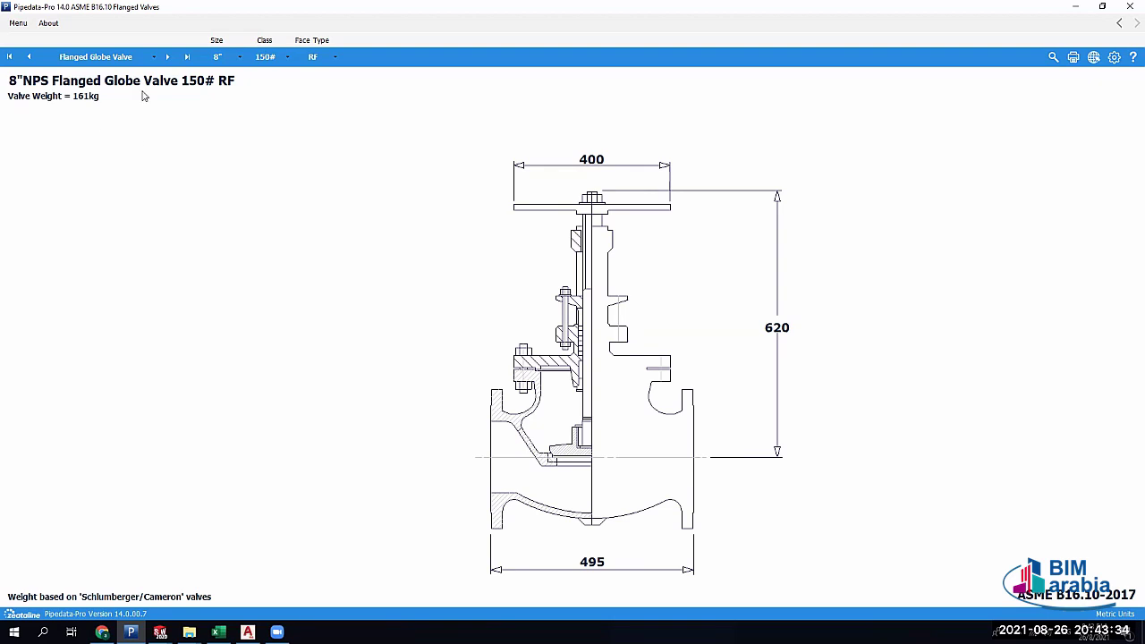
{"action": "left_click", "coordinate": [268, 57]}
{"action": "left_click", "coordinate": [275, 96]}
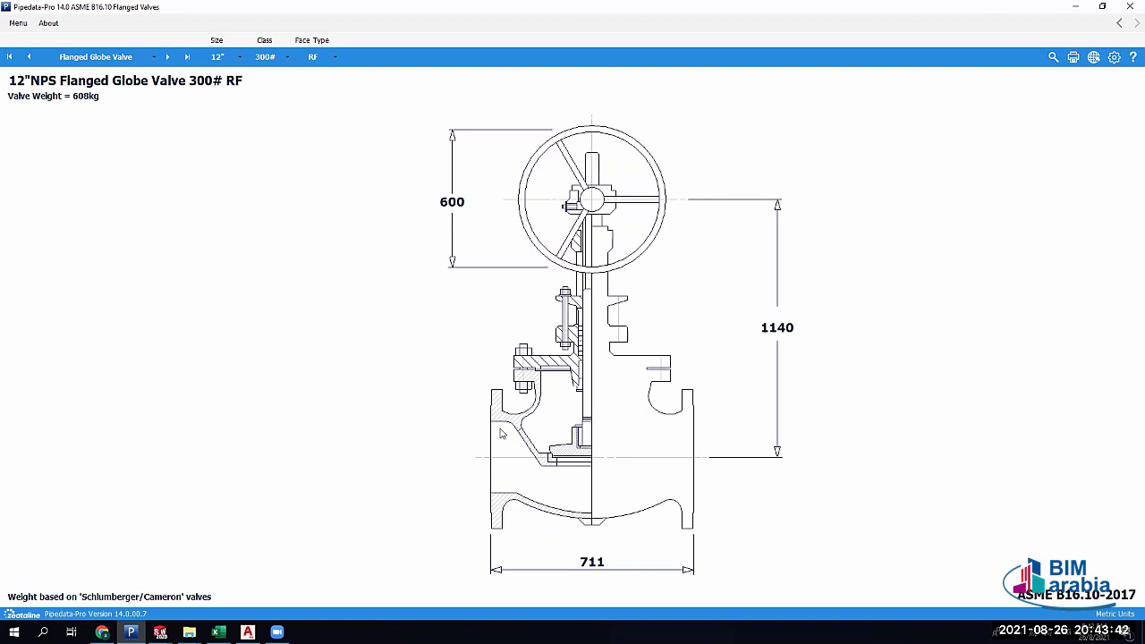
{"action": "left_click", "coordinate": [109, 64]}
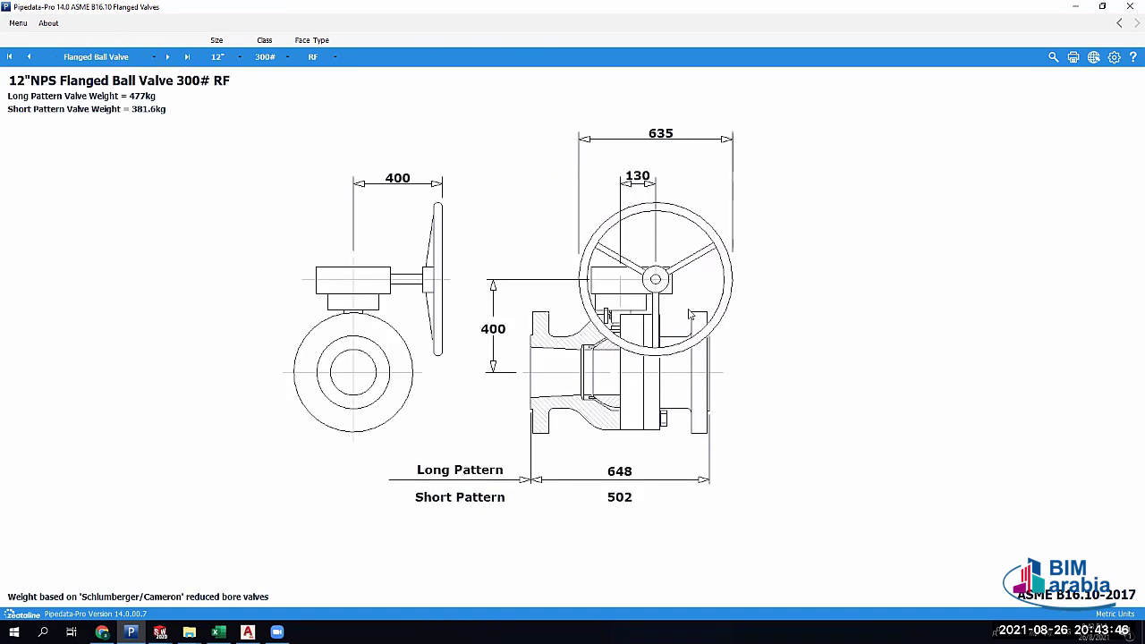
Search Chrome images for 'ballvalve', scroll the results, then return to the Pipedata-Pro ball valve drawing
{"action": "key", "text": "alt+Tab"}
{"action": "double_click", "coordinate": [986, 78]}
{"action": "type", "text": "ballvalve"}
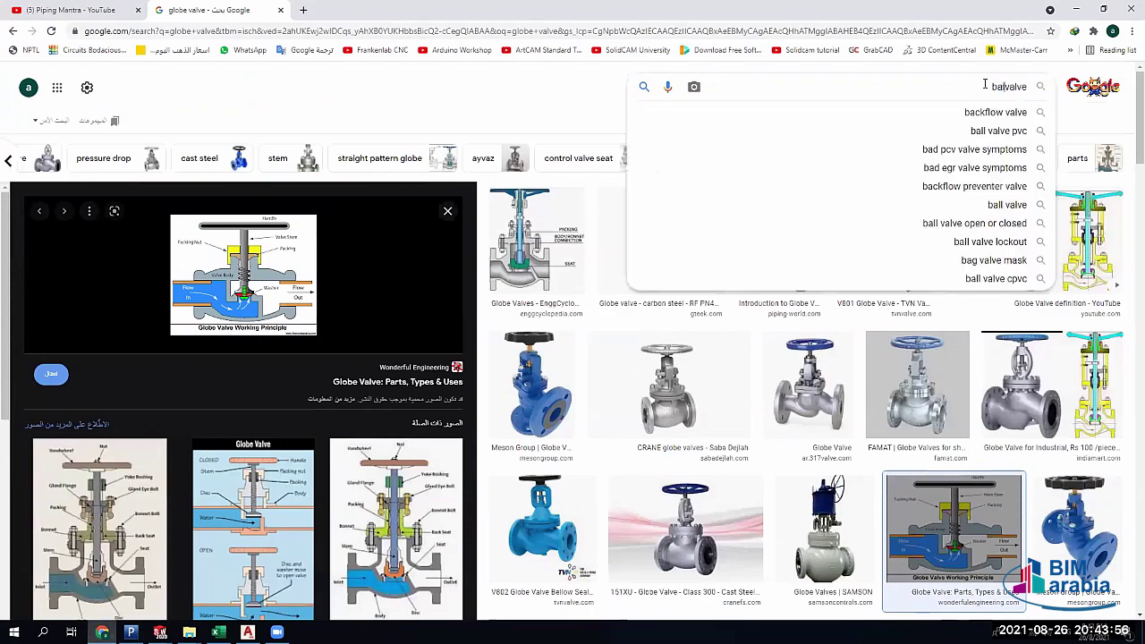
{"action": "key", "text": "Return"}
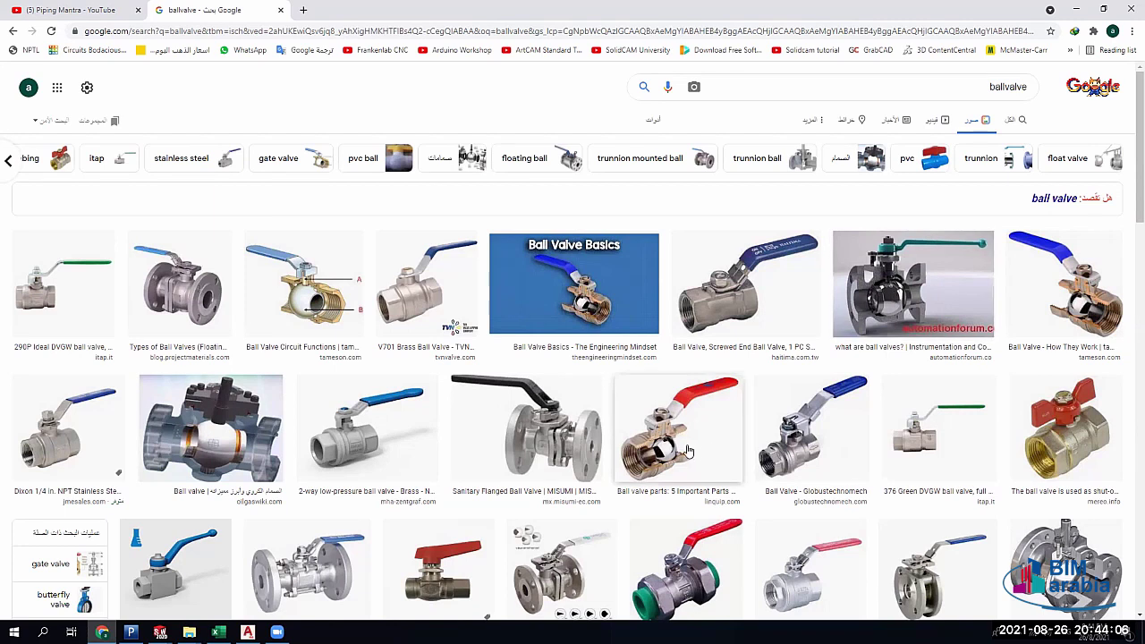
{"action": "scroll", "coordinate": [265, 438], "scroll_direction": "down", "scroll_amount": 1}
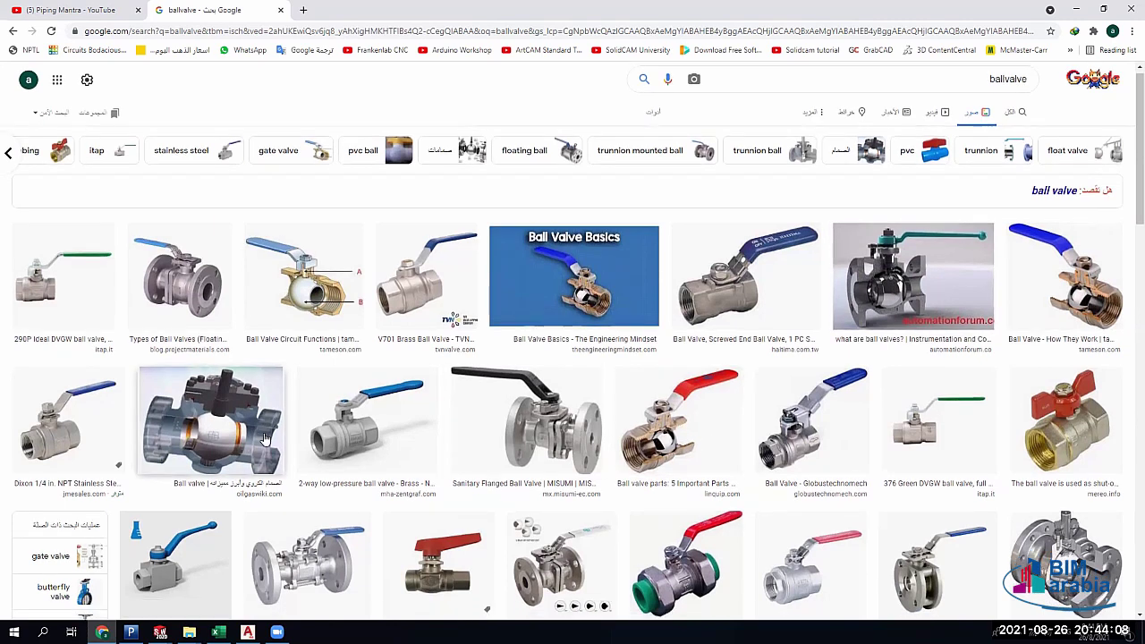
{"action": "scroll", "coordinate": [265, 439], "scroll_direction": "down", "scroll_amount": 1}
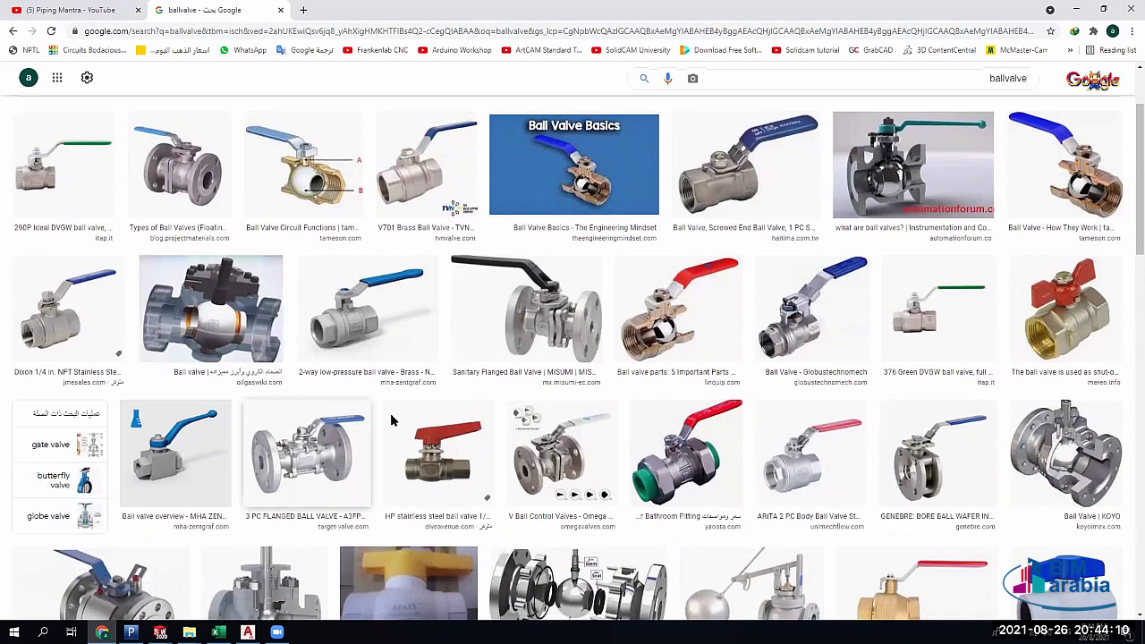
{"action": "scroll", "coordinate": [253, 304], "scroll_direction": "down", "scroll_amount": 3}
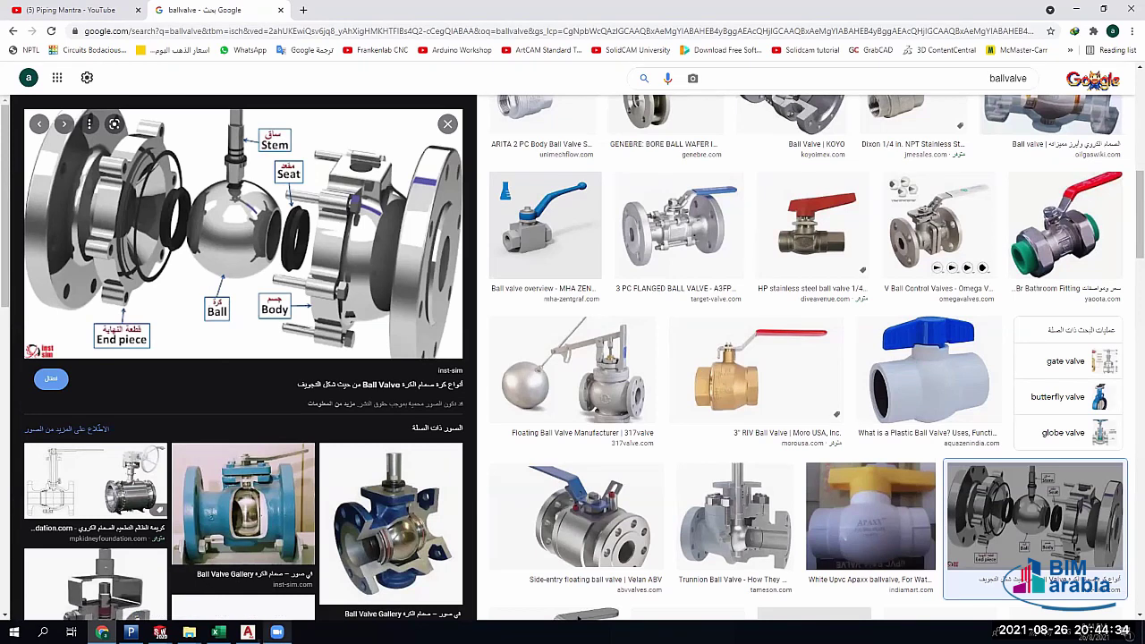
{"action": "left_click", "coordinate": [131, 632]}
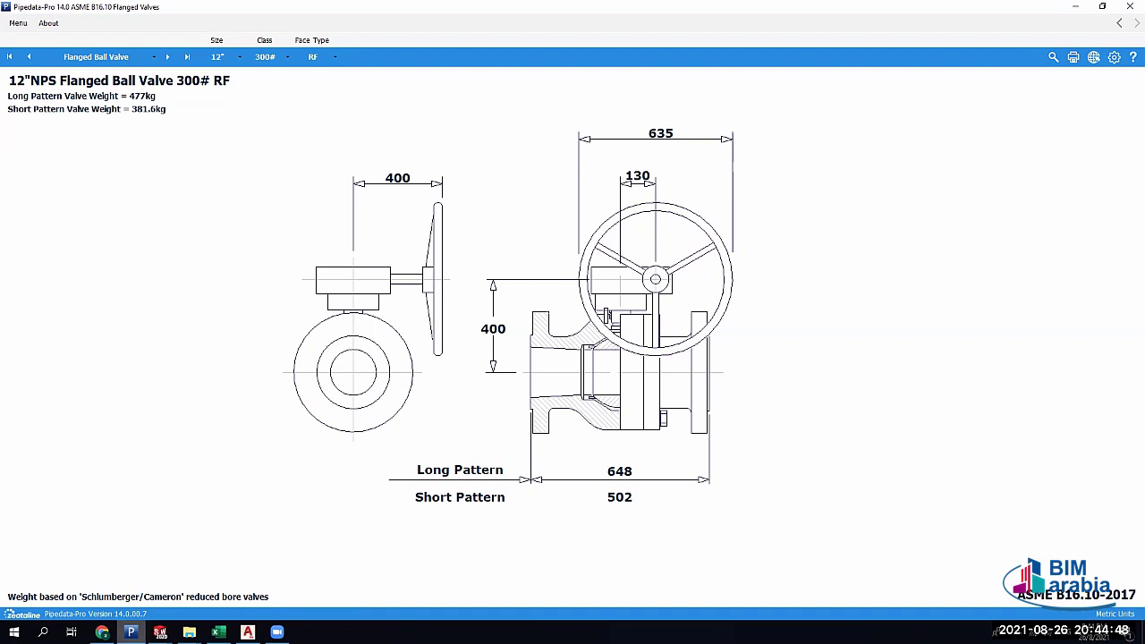
Bring Chrome's ballvalve image results back in front of Pipedata-Pro
{"action": "left_click", "coordinate": [102, 633]}
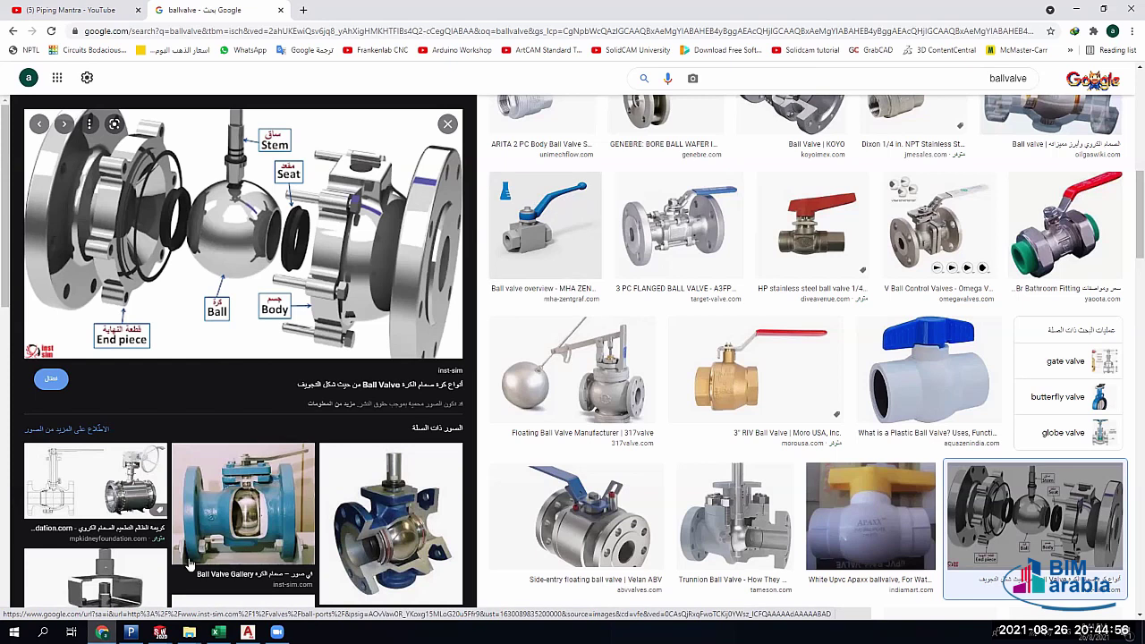
Switch back to Pipedata-Pro's 12" Flanged Ball Valve 300# RF drawing
{"action": "key", "text": "alt+Tab"}
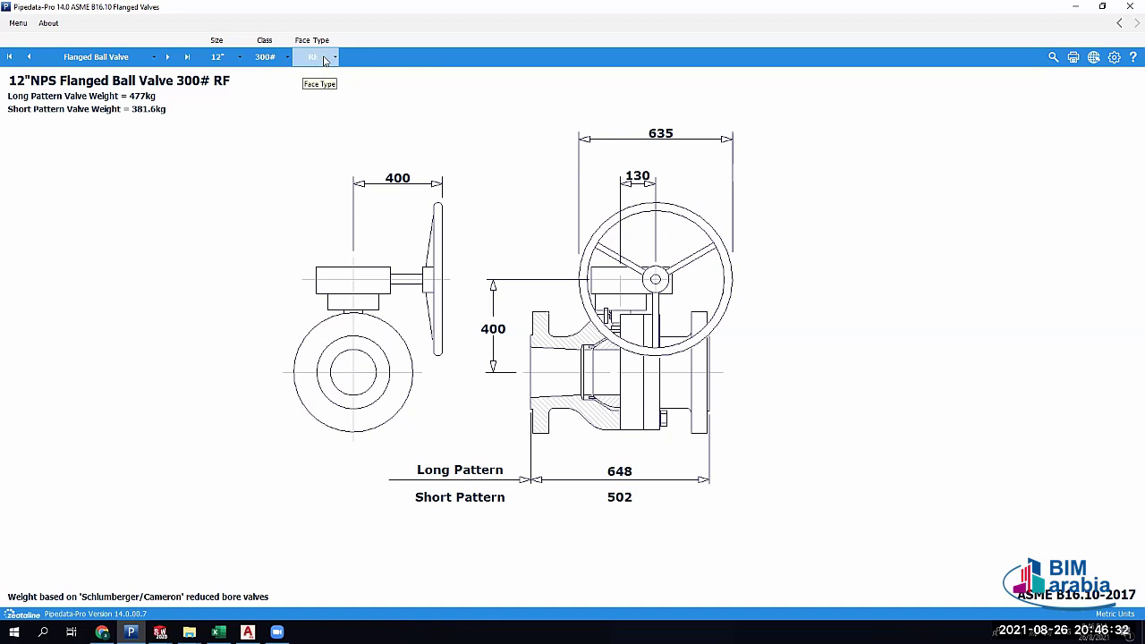
Try the ball valve at 900# class and 6" size
{"action": "left_click", "coordinate": [269, 56]}
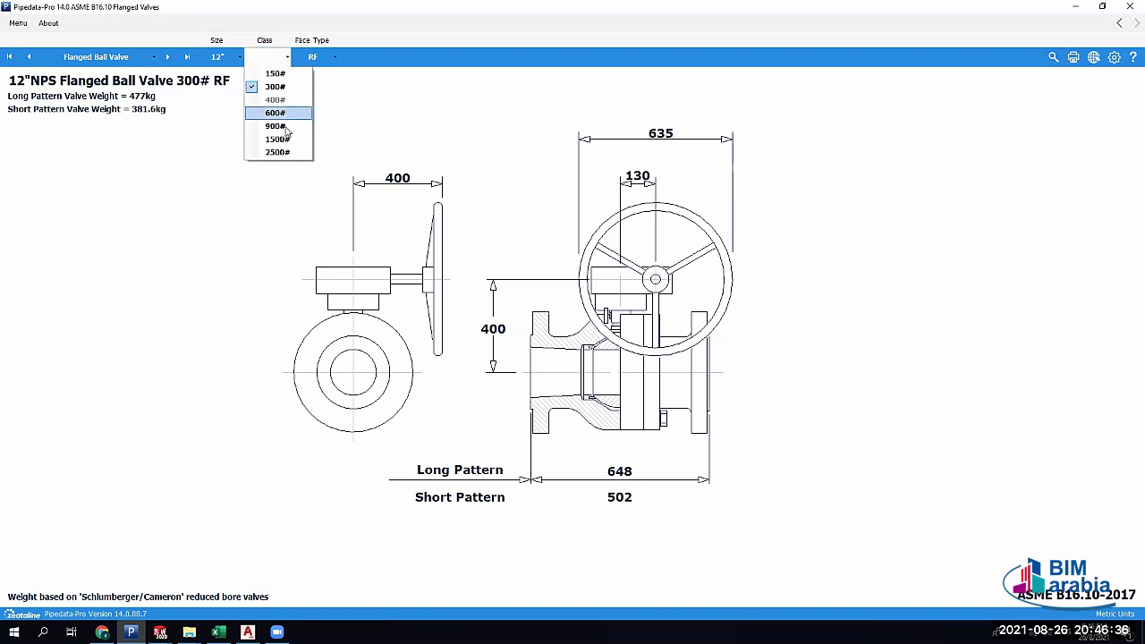
{"action": "left_click", "coordinate": [273, 117]}
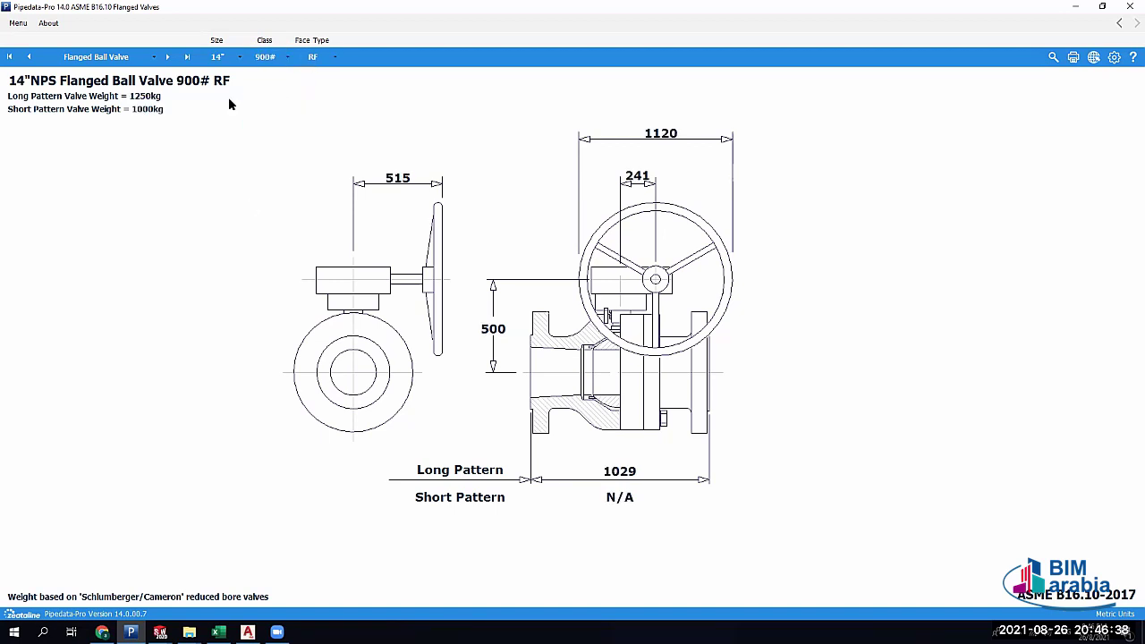
{"action": "left_click", "coordinate": [217, 57]}
{"action": "left_click", "coordinate": [228, 200]}
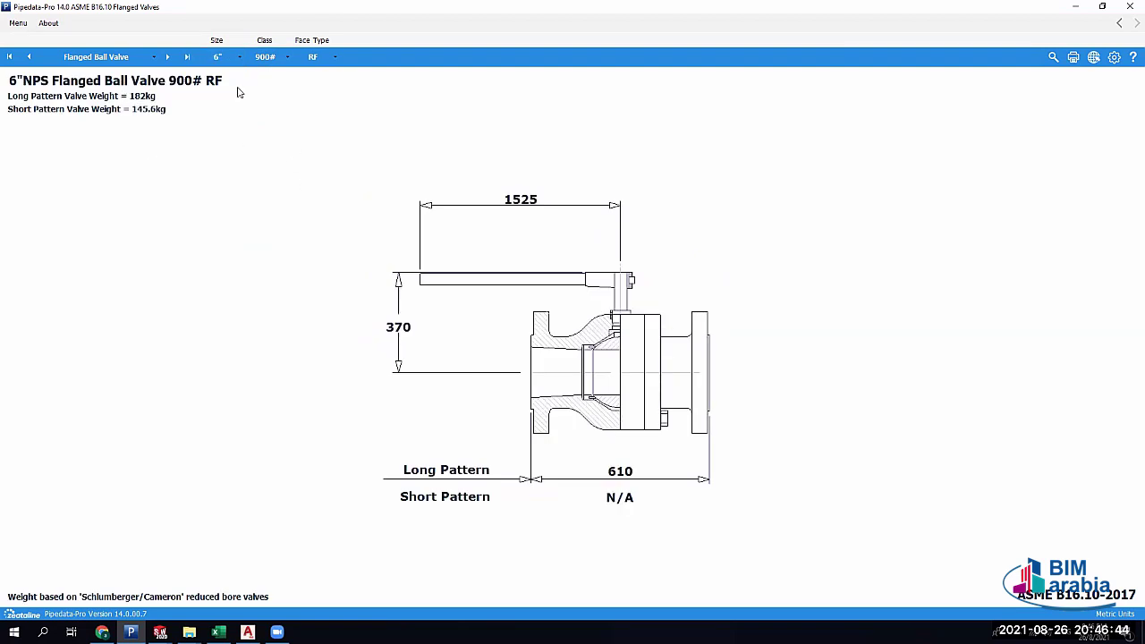
Set the ball valve to 150# class and 16" size
{"action": "left_click", "coordinate": [228, 60]}
{"action": "left_click", "coordinate": [264, 57]}
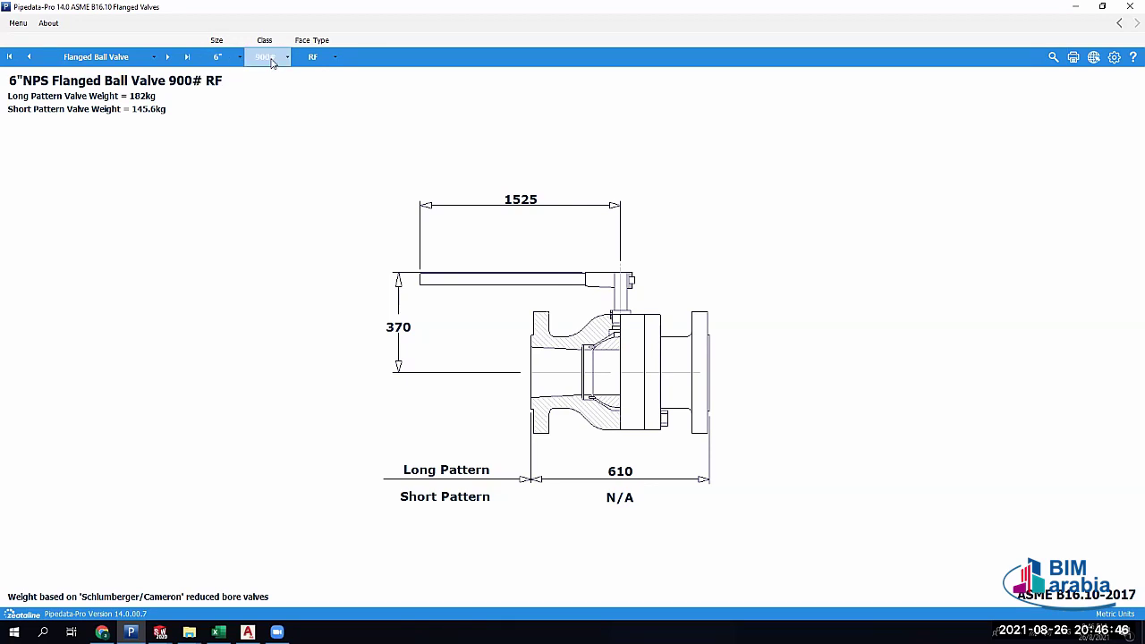
{"action": "left_click", "coordinate": [266, 58]}
{"action": "left_click", "coordinate": [275, 74]}
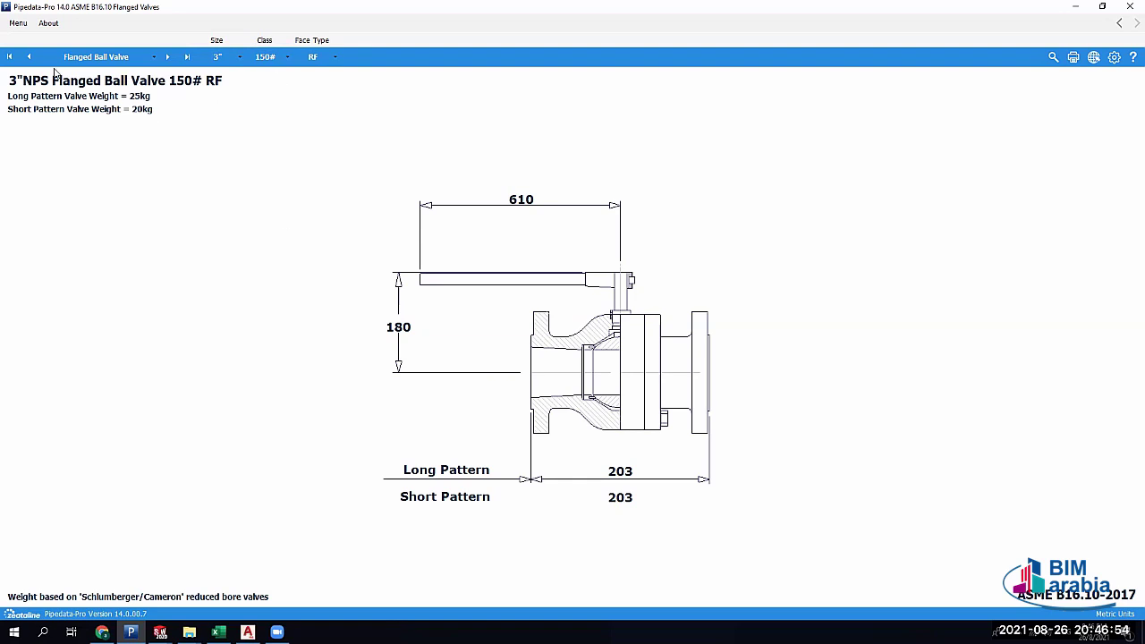
{"action": "left_click", "coordinate": [217, 59]}
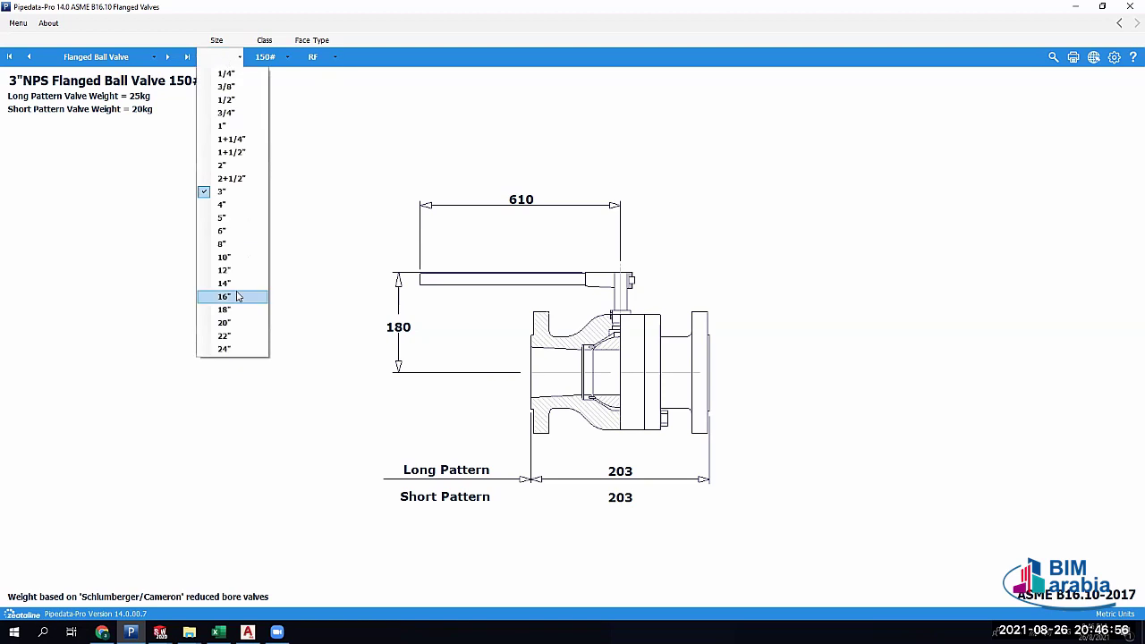
{"action": "left_click", "coordinate": [235, 297]}
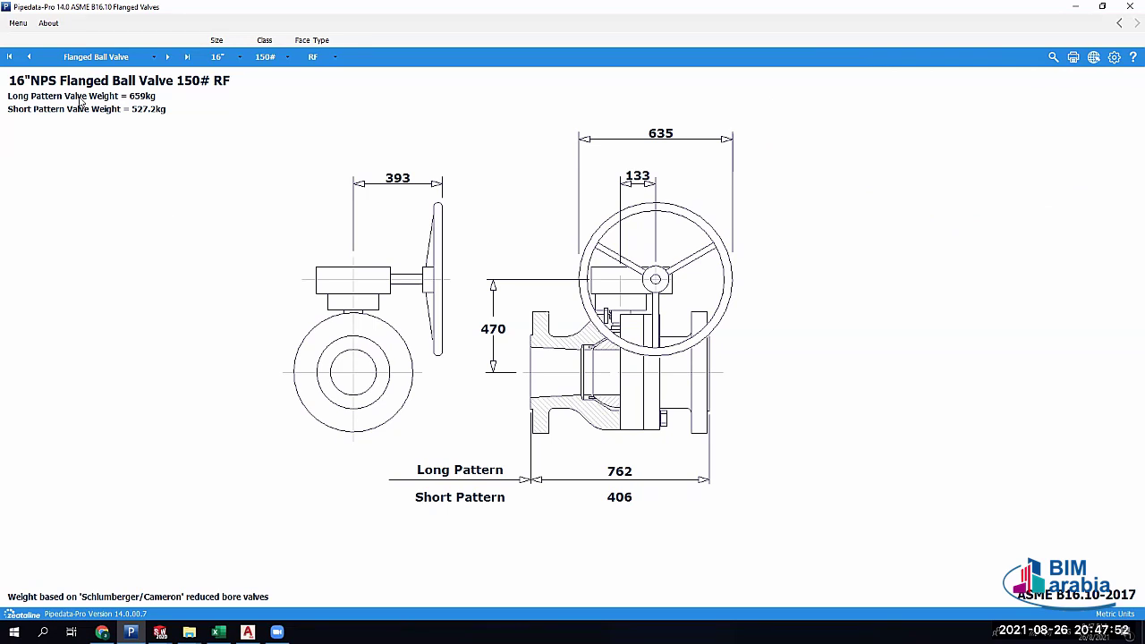
Toggle between Control Valve and Flanged Globe Valve, settling on the 6" Control Valve 300# RF
{"action": "left_click", "coordinate": [113, 61]}
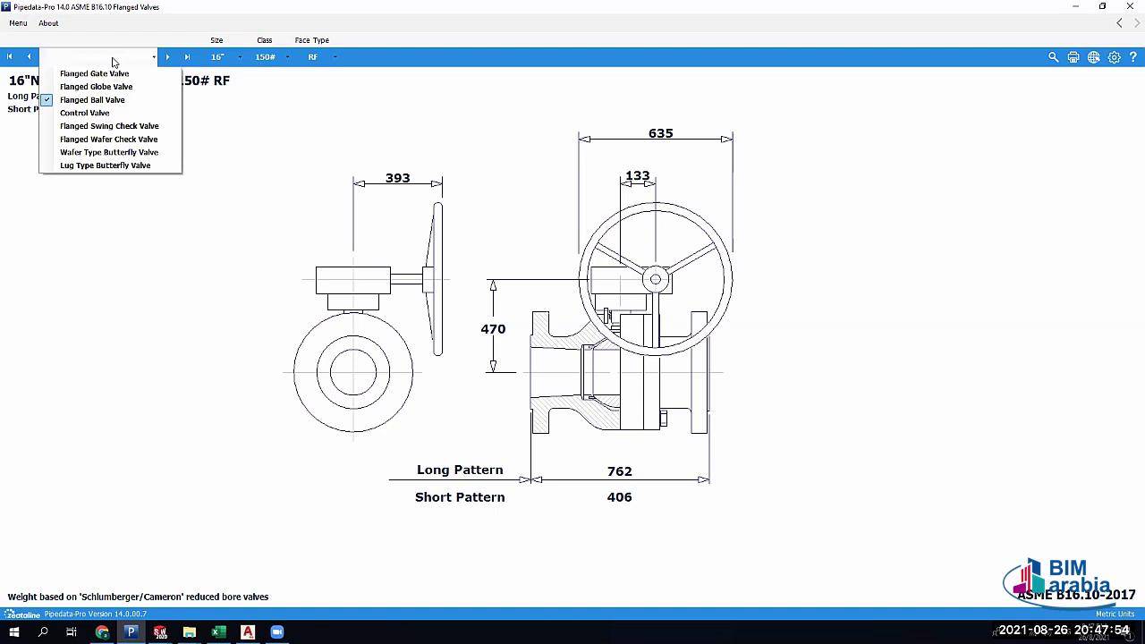
{"action": "left_click", "coordinate": [103, 114]}
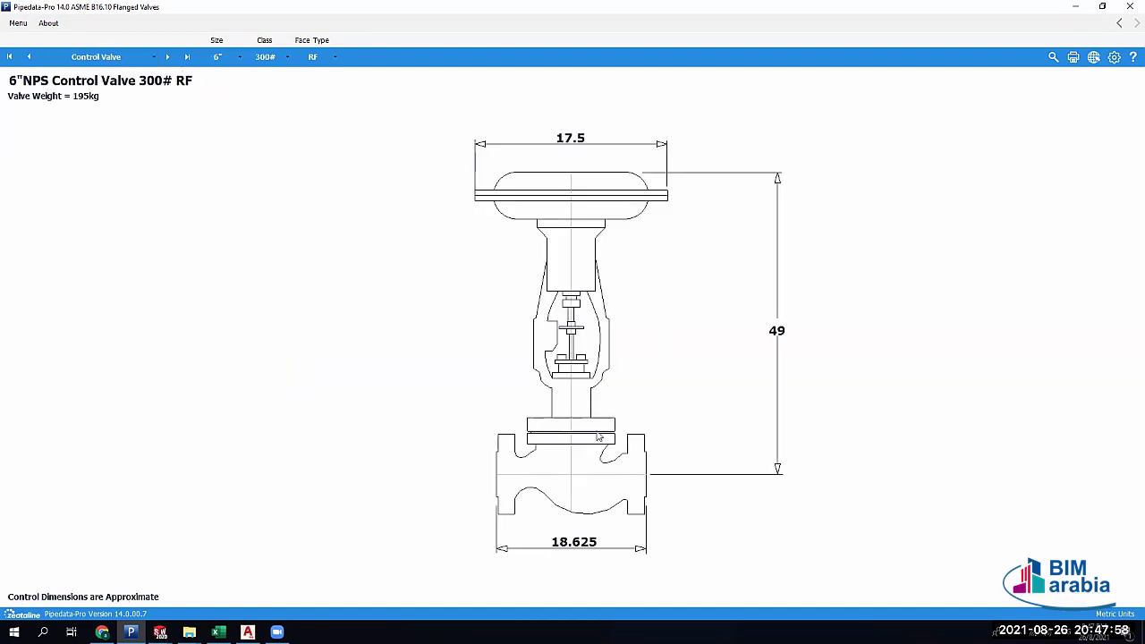
{"action": "left_click", "coordinate": [114, 59]}
{"action": "left_click", "coordinate": [109, 86]}
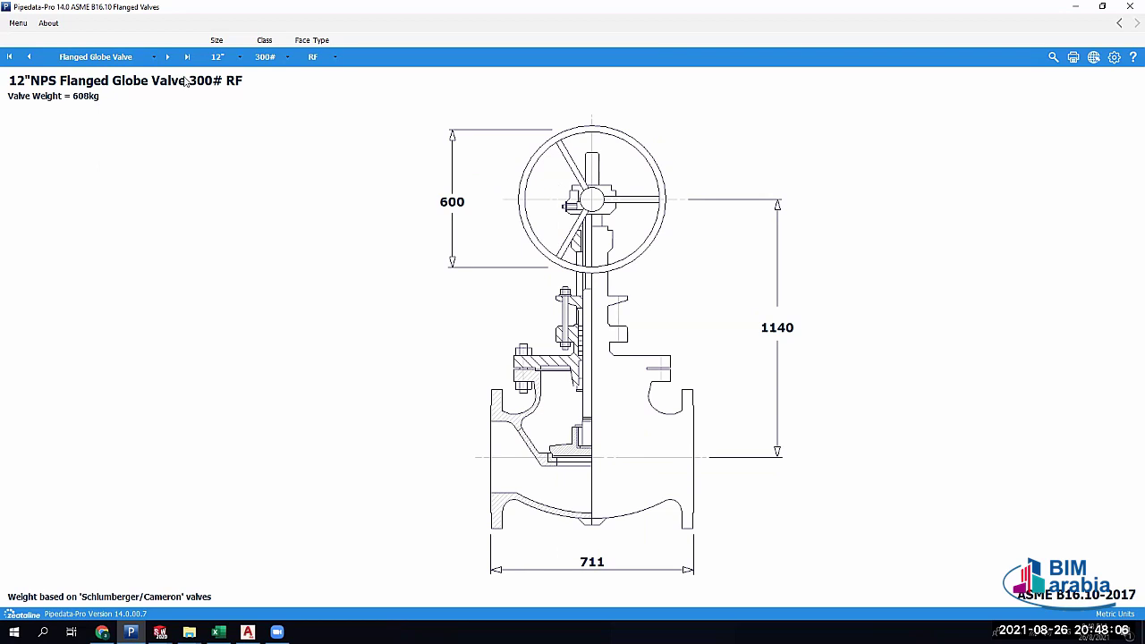
{"action": "left_click", "coordinate": [112, 59]}
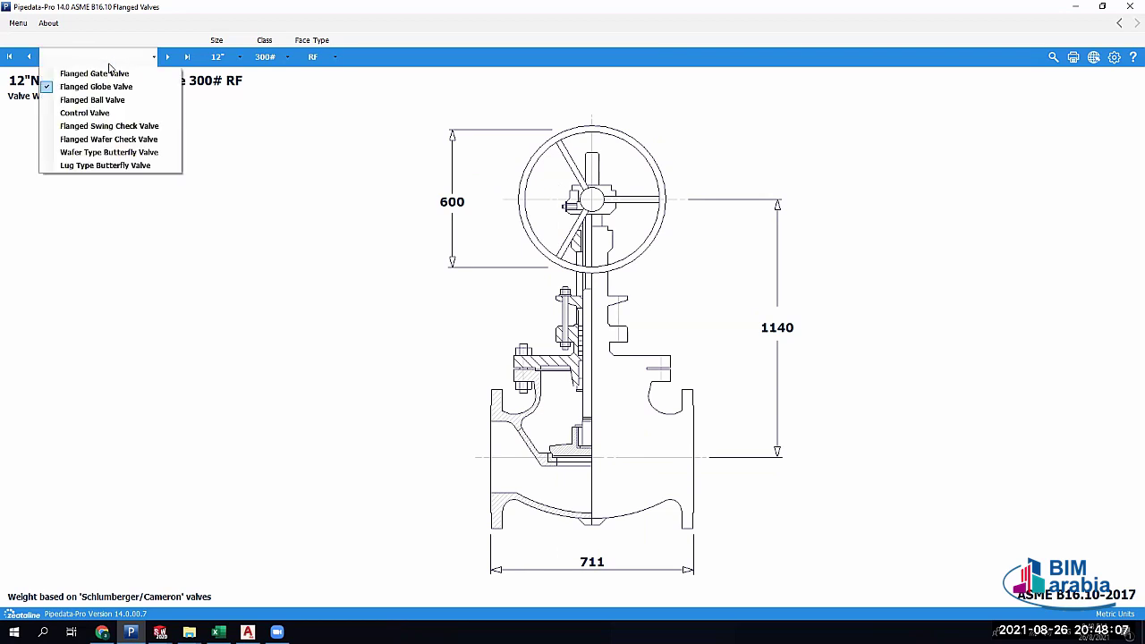
{"action": "left_click", "coordinate": [90, 113]}
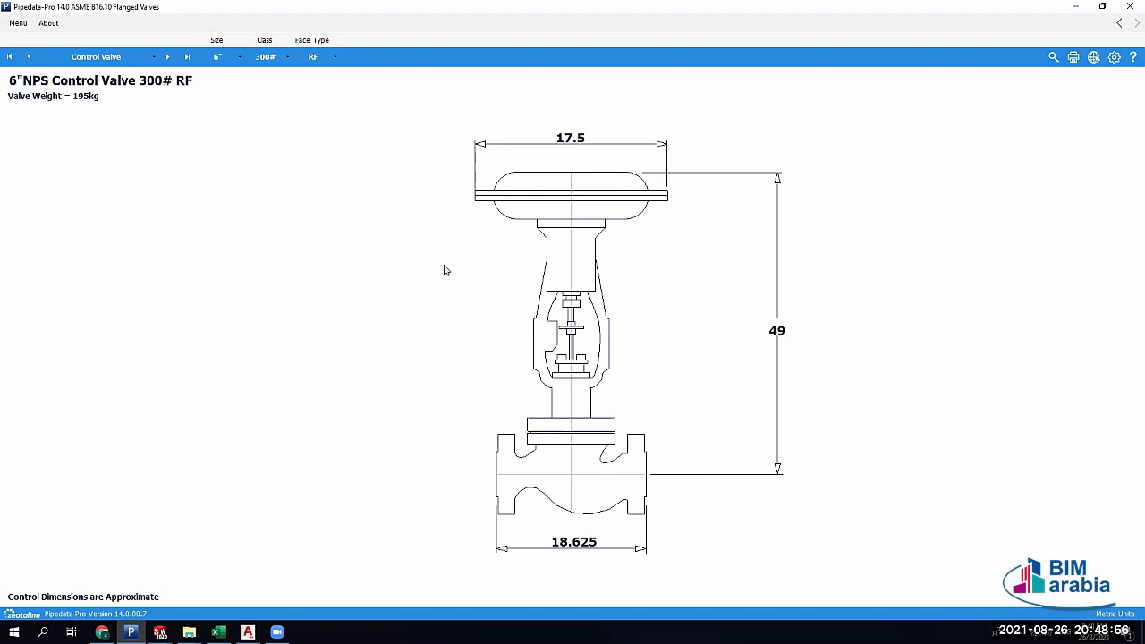
{"action": "left_click", "coordinate": [100, 62]}
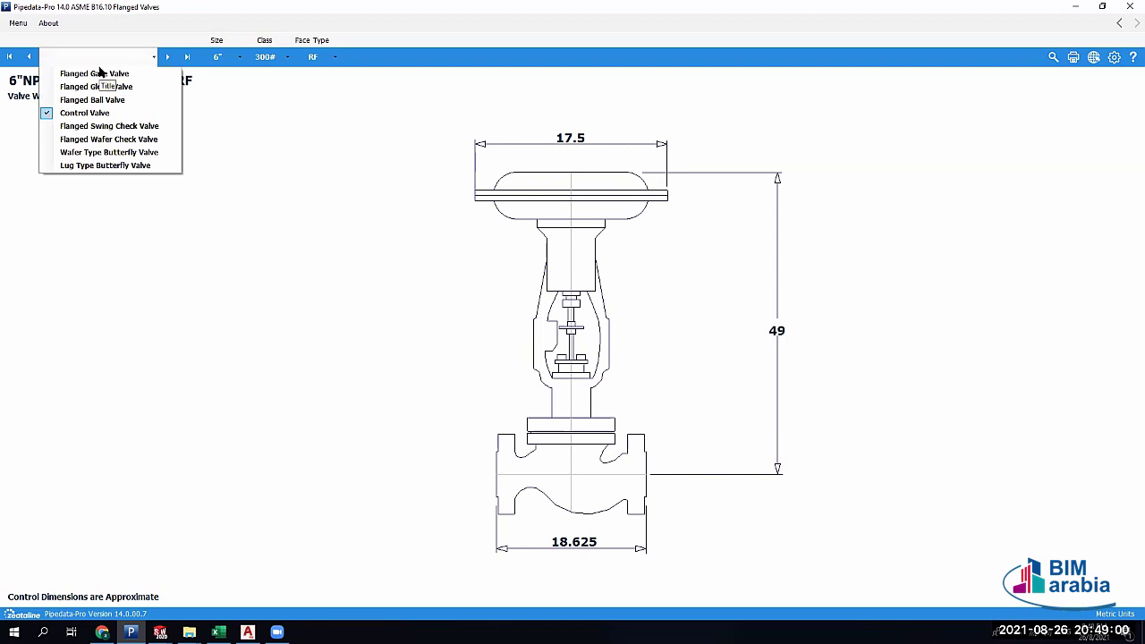
Display the 12" Flanged Swing Check Valve 300# RF drawing (449 kg, 711 long, 482 high)
{"action": "left_click", "coordinate": [136, 128]}
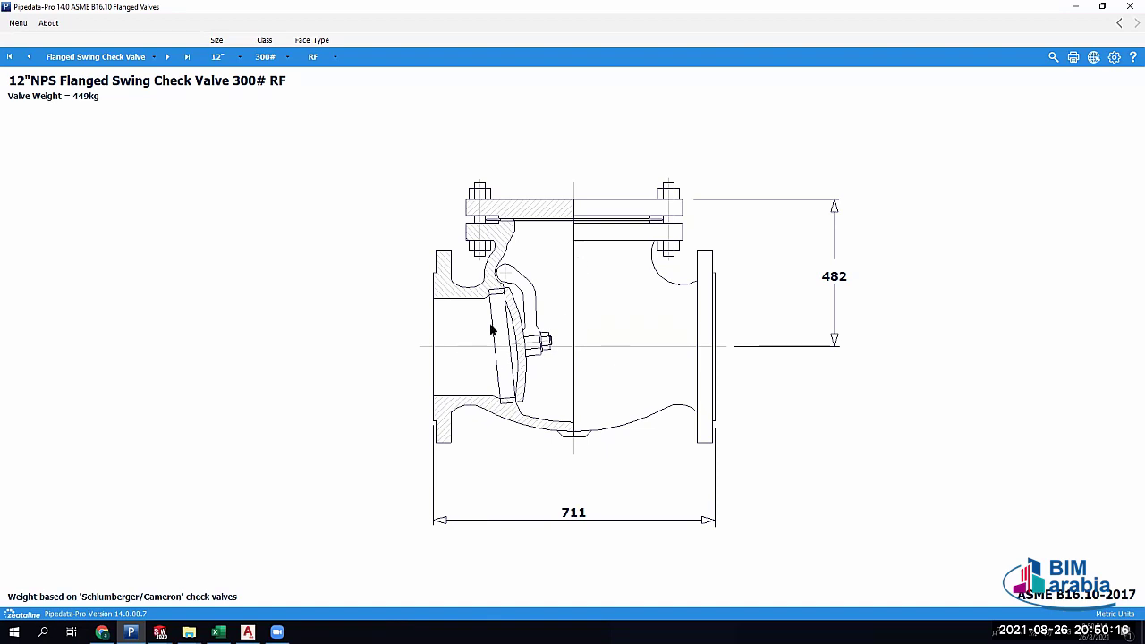
{"action": "left_click", "coordinate": [85, 56]}
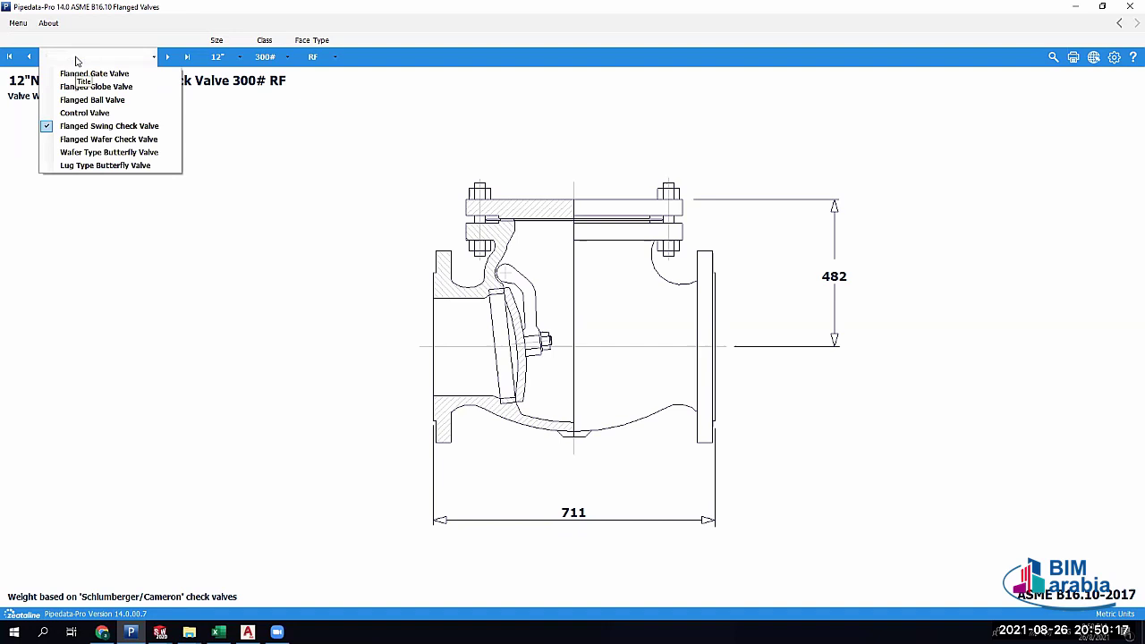
Show the 12" Flanged Wafer Check Valve drawing (99 kg), then return to Chrome
{"action": "left_click", "coordinate": [106, 140]}
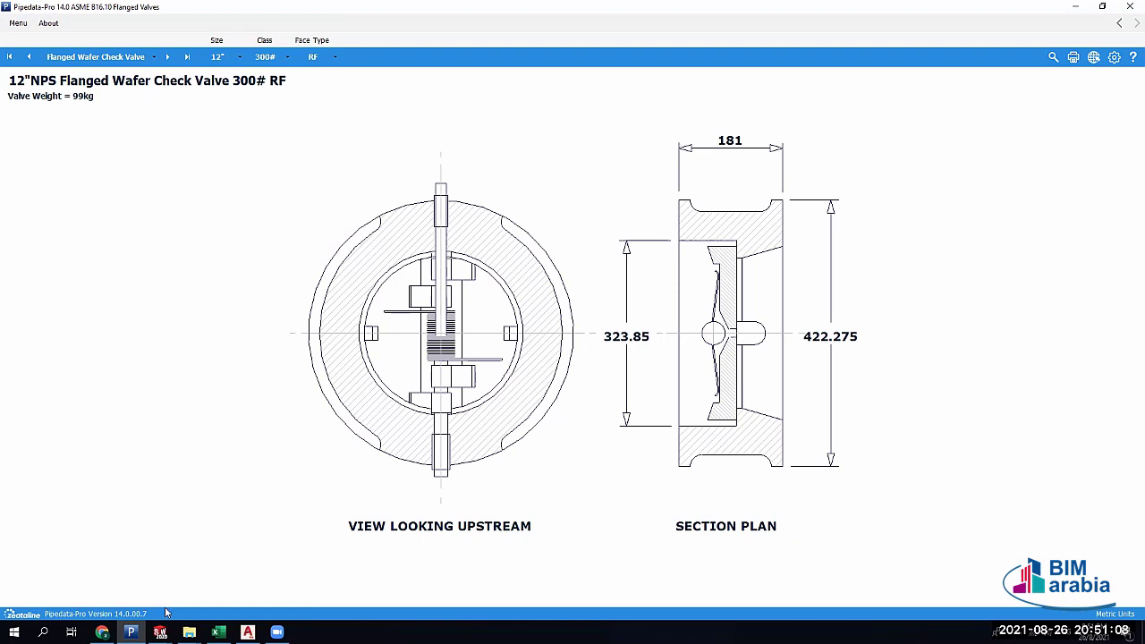
{"action": "key", "text": "alt+Tab"}
Search Google Images for 'wafer check valve', preview a result, and return to Pipedata-Pro
{"action": "left_click", "coordinate": [846, 77]}
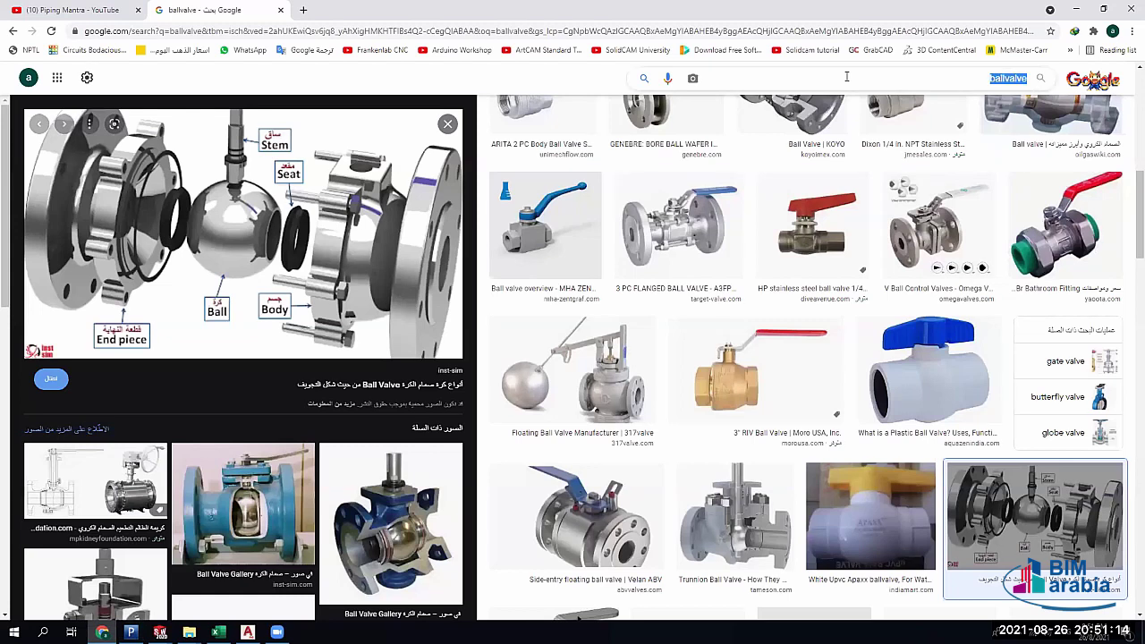
{"action": "type", "text": "wafe"}
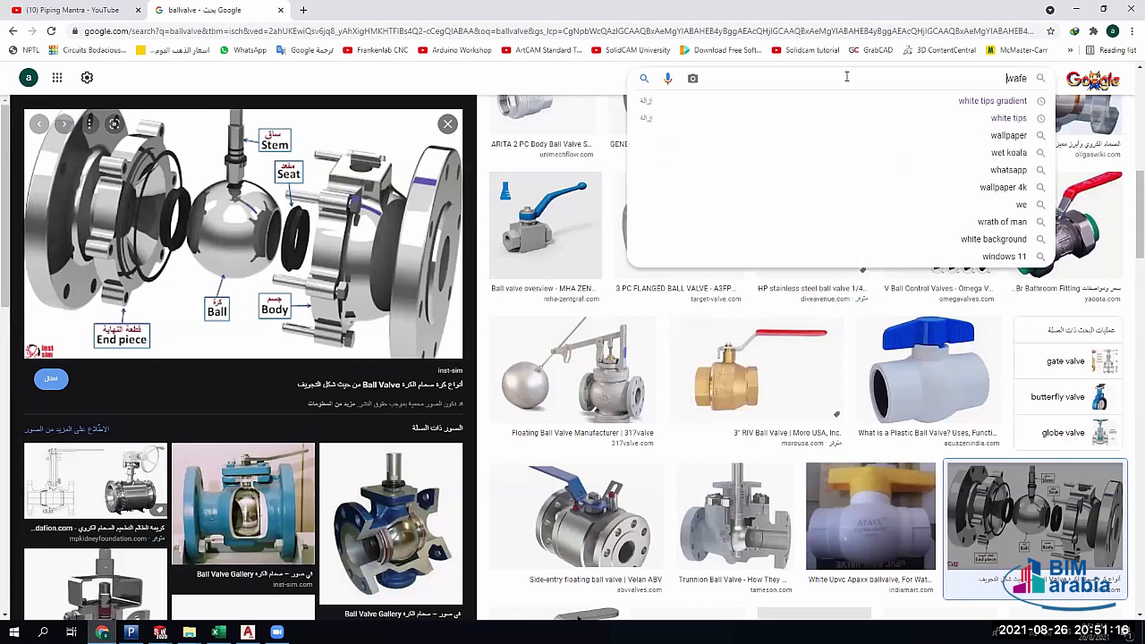
{"action": "type", "text": "r check valve"}
{"action": "key", "text": "Return"}
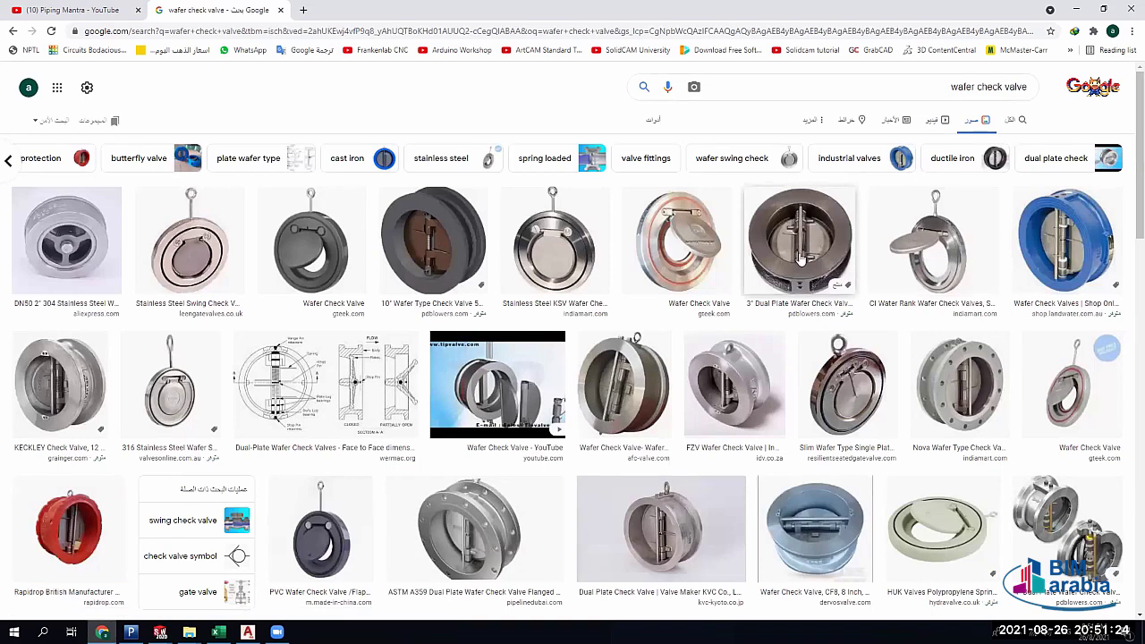
{"action": "left_click", "coordinate": [550, 289]}
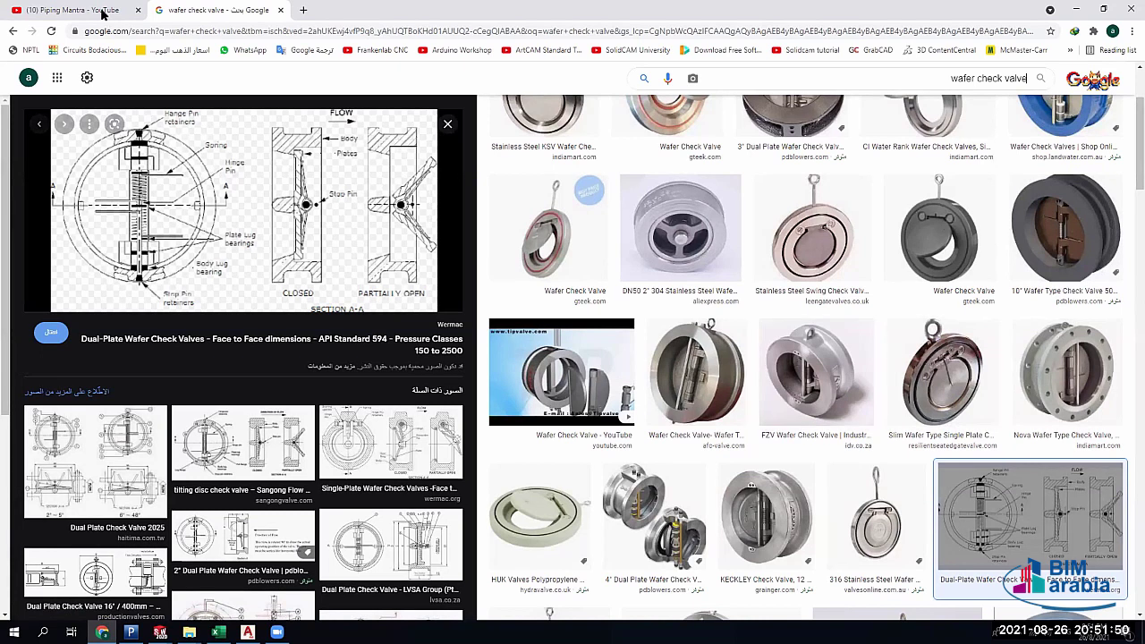
{"action": "left_click", "coordinate": [131, 632]}
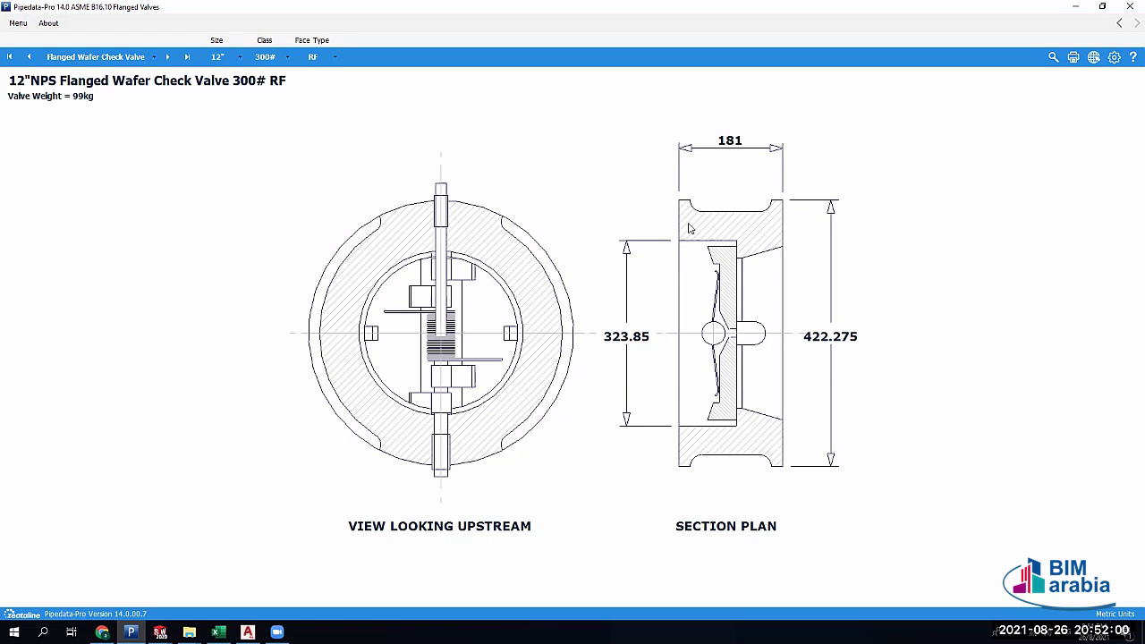
Set the pressure class to 150# and the valve size to 3"
{"action": "left_click", "coordinate": [265, 57]}
{"action": "left_click", "coordinate": [264, 75]}
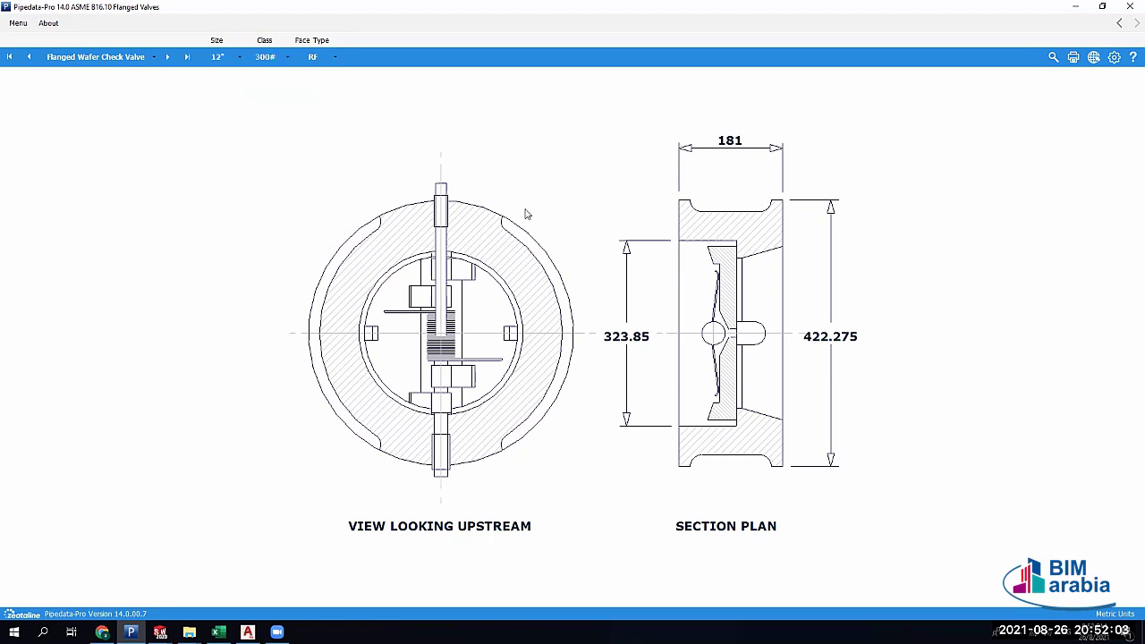
{"action": "left_click", "coordinate": [226, 60]}
{"action": "left_click", "coordinate": [264, 228]}
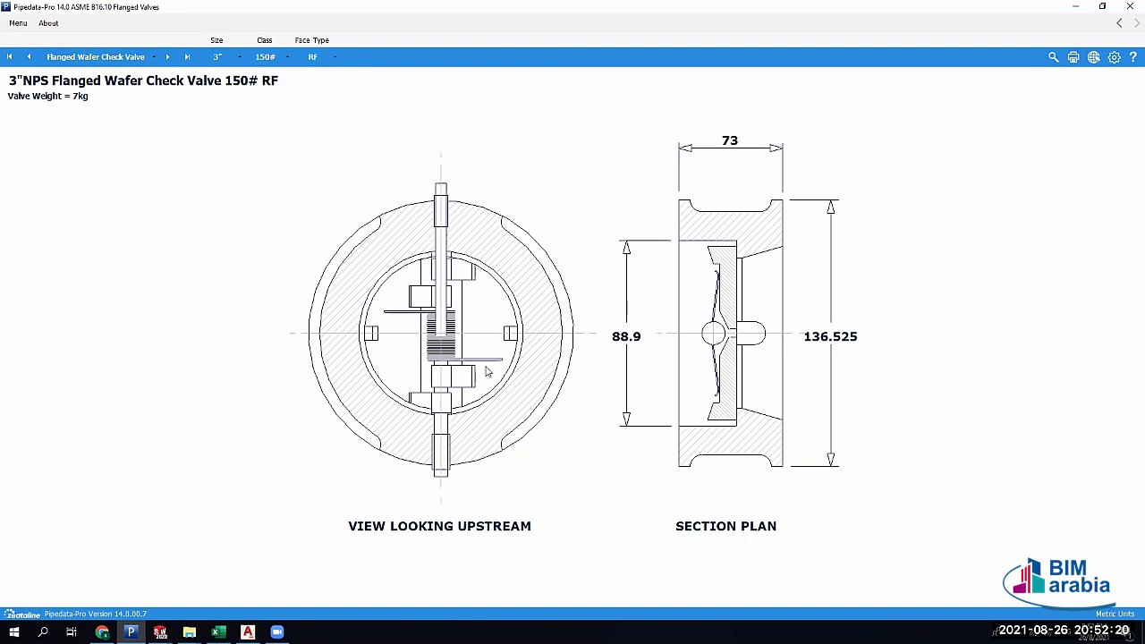
Switch to the Wafer Type Butterfly Valve drawing, then return to Chrome
{"action": "left_click", "coordinate": [78, 56]}
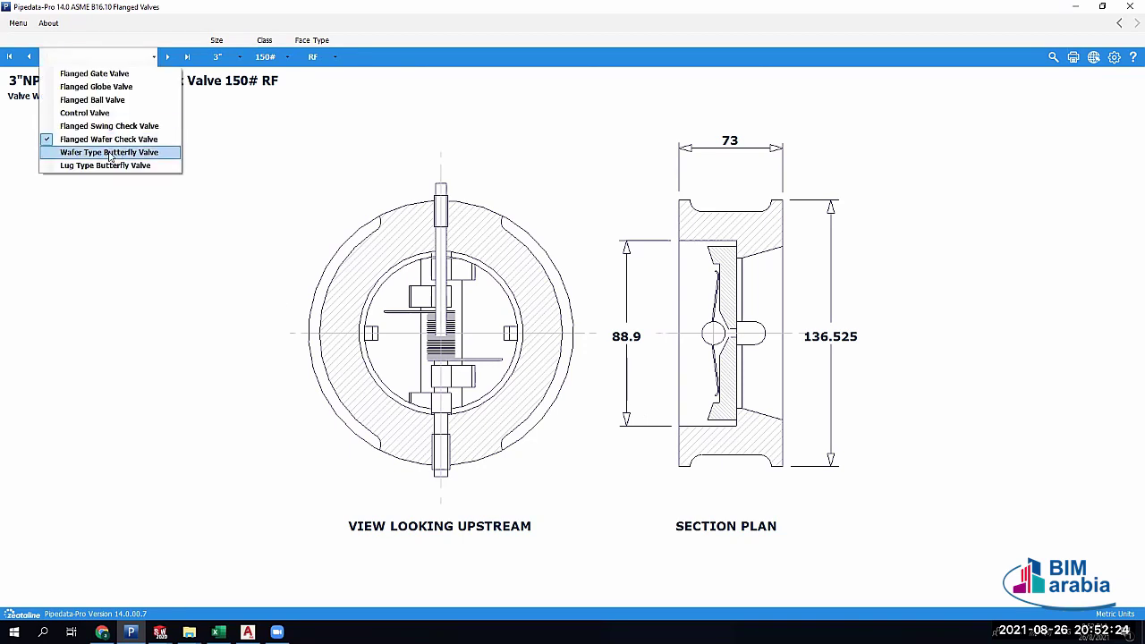
{"action": "left_click", "coordinate": [109, 153]}
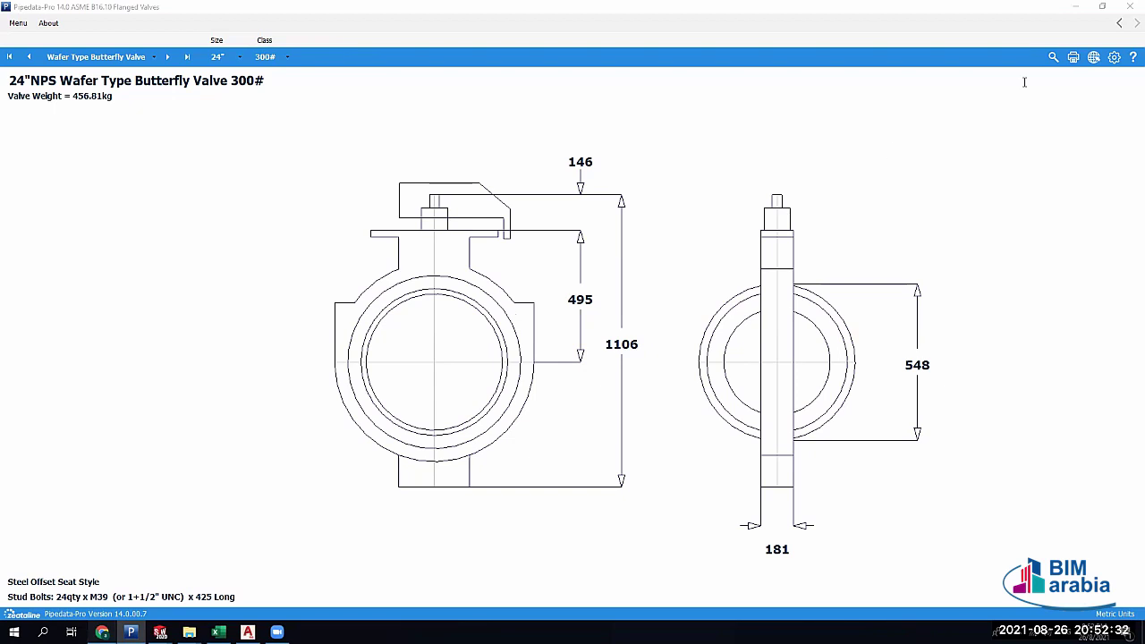
{"action": "key", "text": "alt+Tab"}
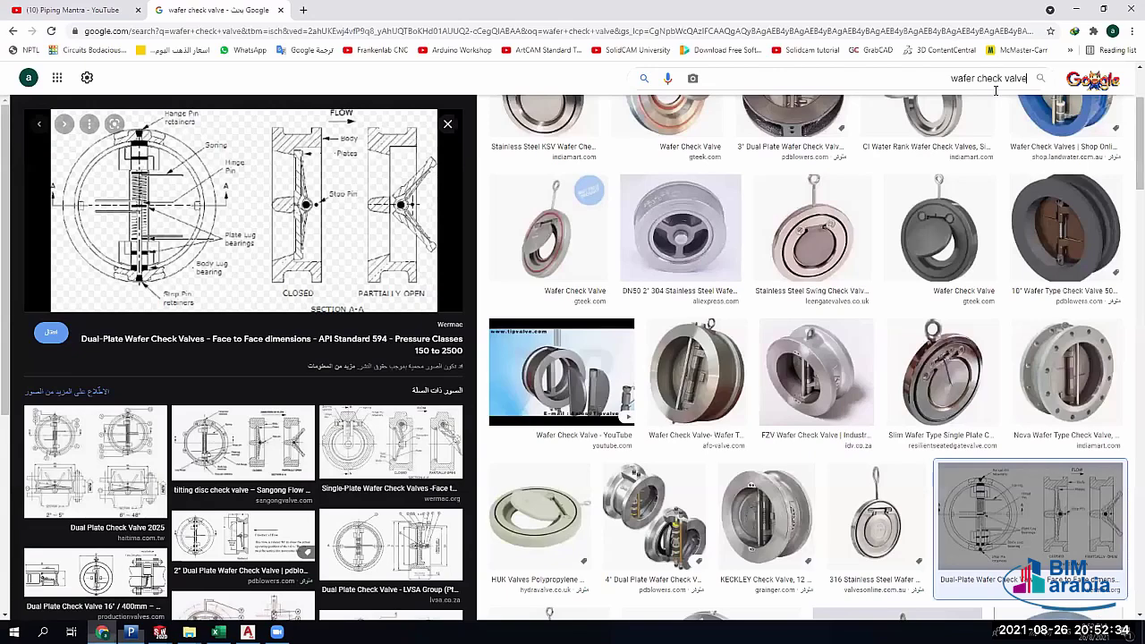
Search Google Images for 'wafer type butter flay valve'
{"action": "triple_click", "coordinate": [996, 90]}
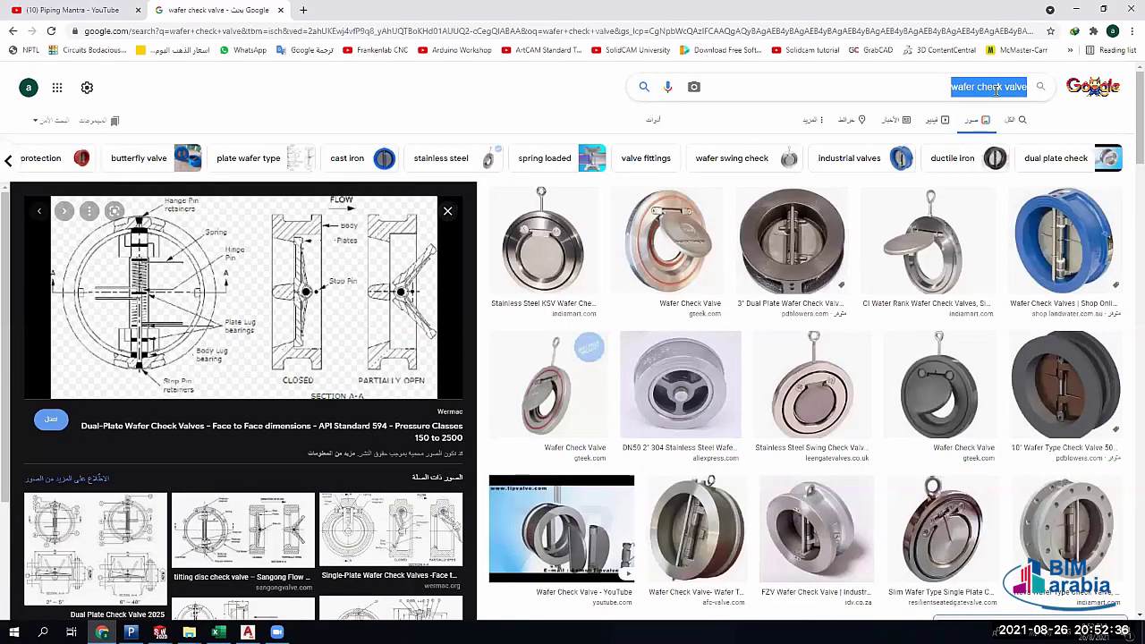
{"action": "type", "text": "wafer typ"}
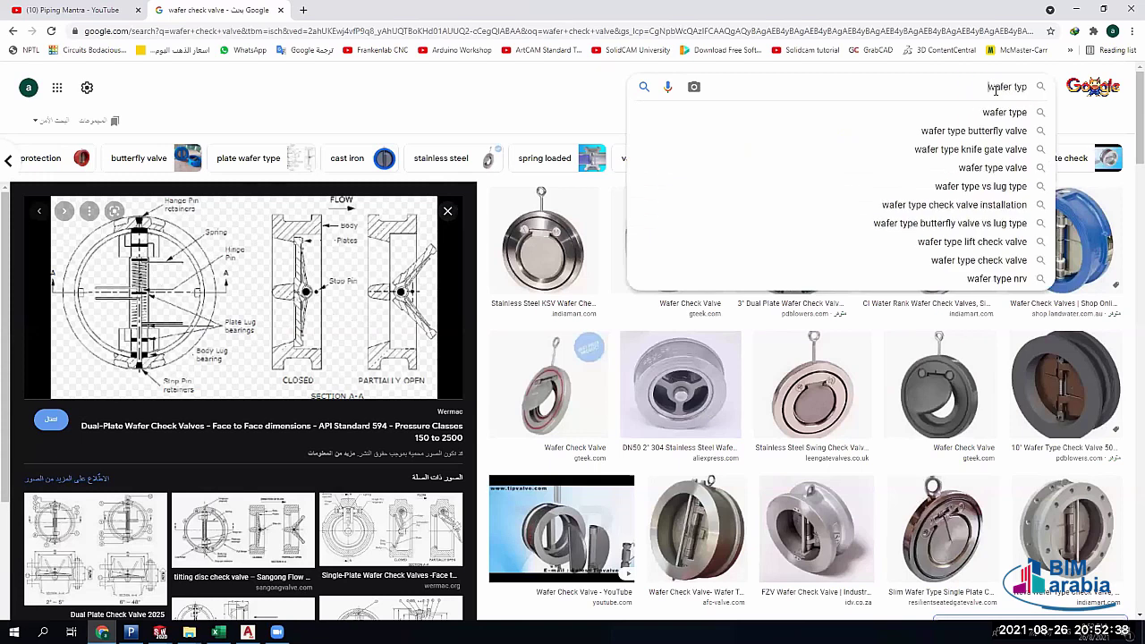
{"action": "type", "text": "e butt"}
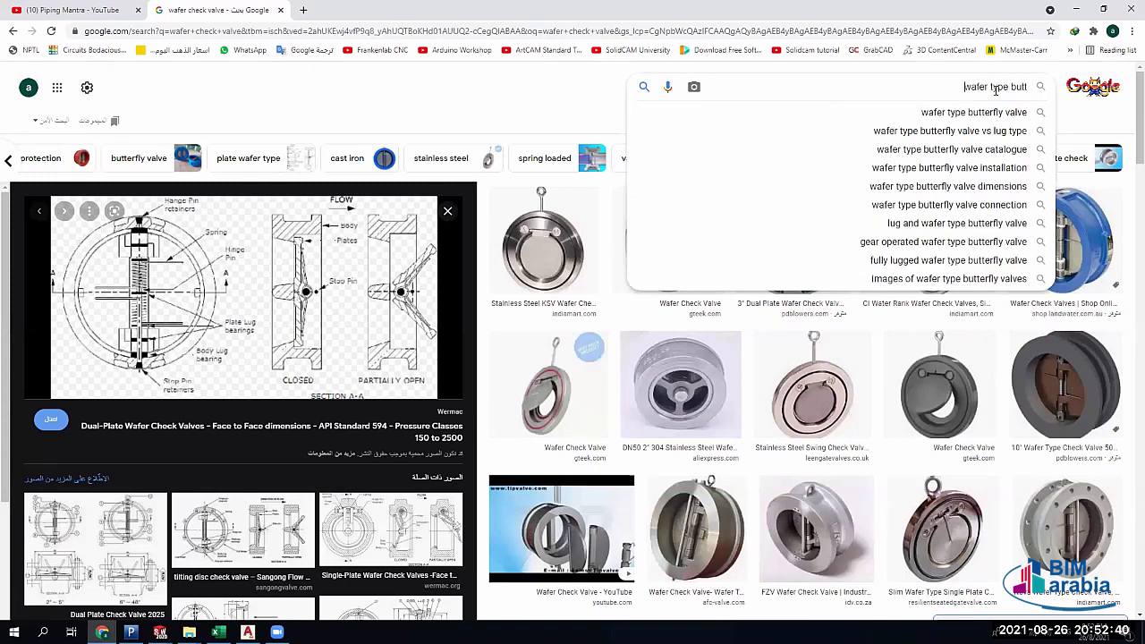
{"action": "type", "text": "er flay"}
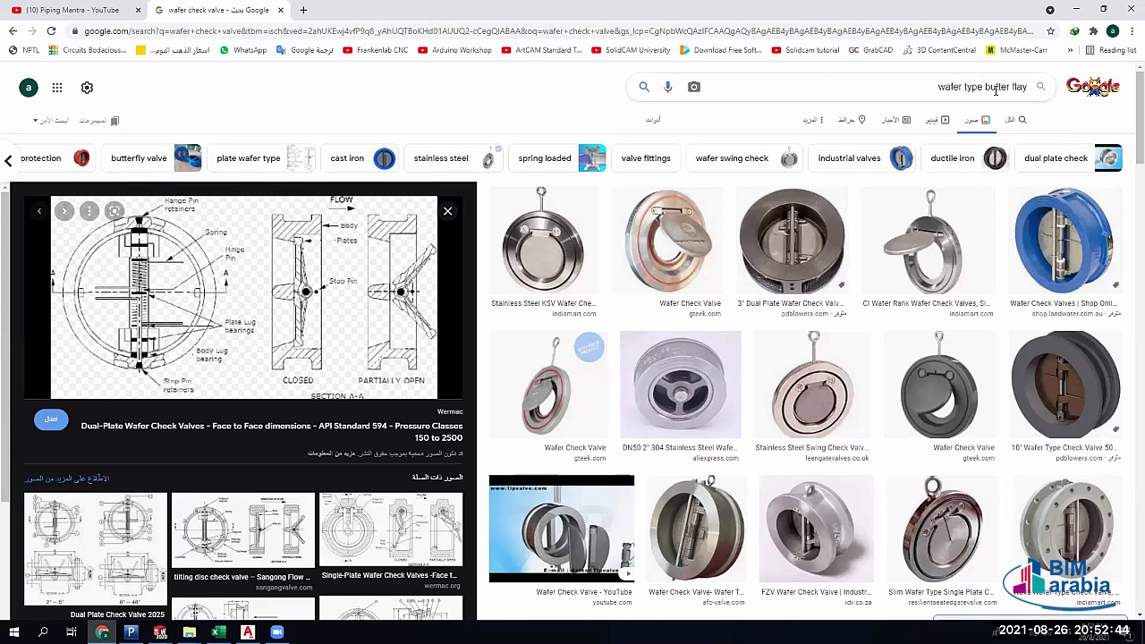
{"action": "type", "text": " va"}
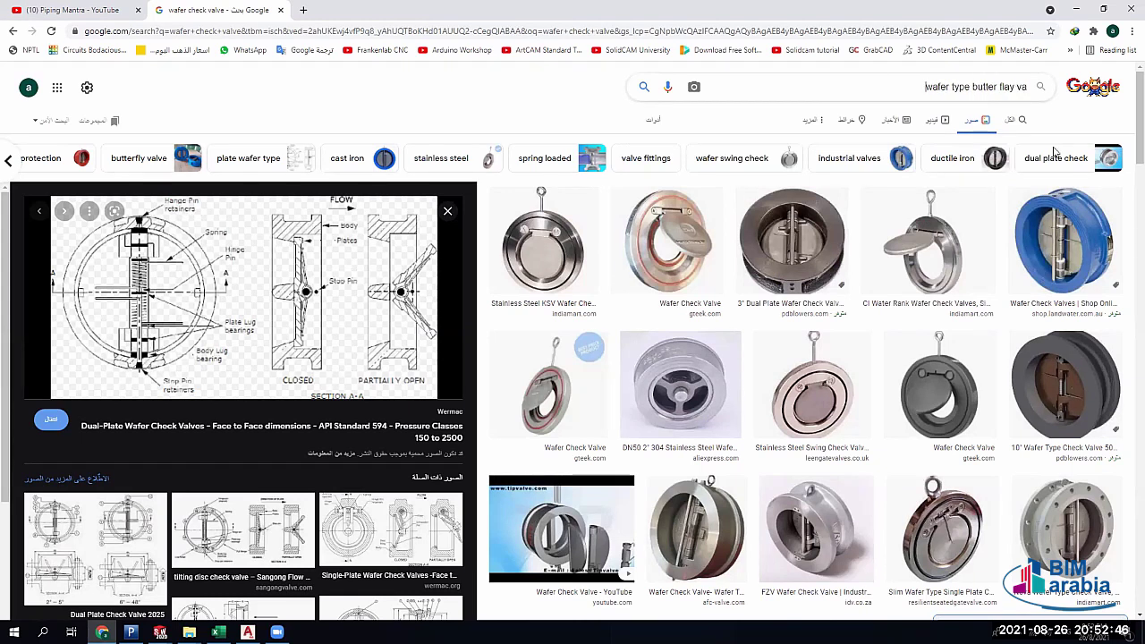
{"action": "type", "text": "l"}
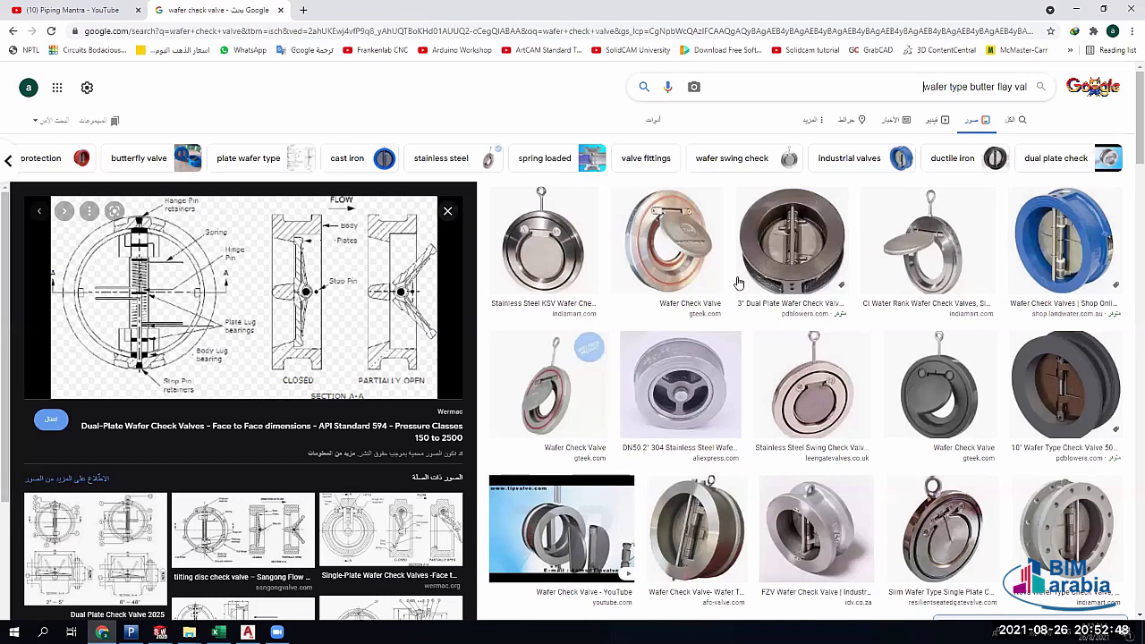
{"action": "type", "text": "ve"}
{"action": "key", "text": "Return"}
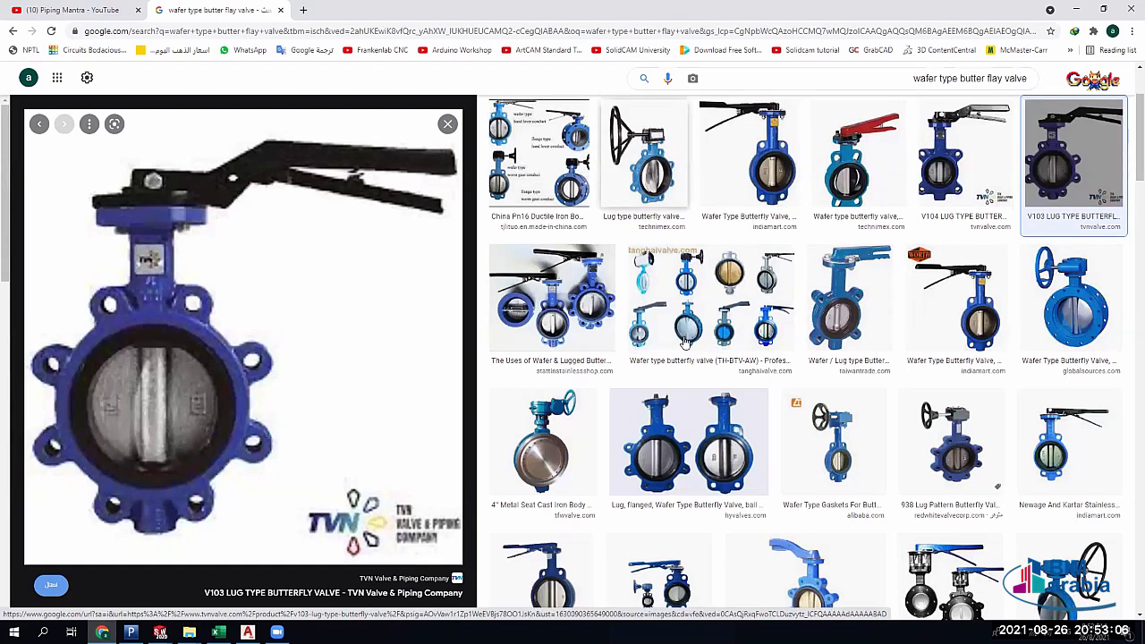
Preview the manual wafer and rubber-lined centric disc butterfly valve photos, then return to Pipedata-Pro
{"action": "scroll", "coordinate": [685, 344], "scroll_direction": "down", "scroll_amount": 1}
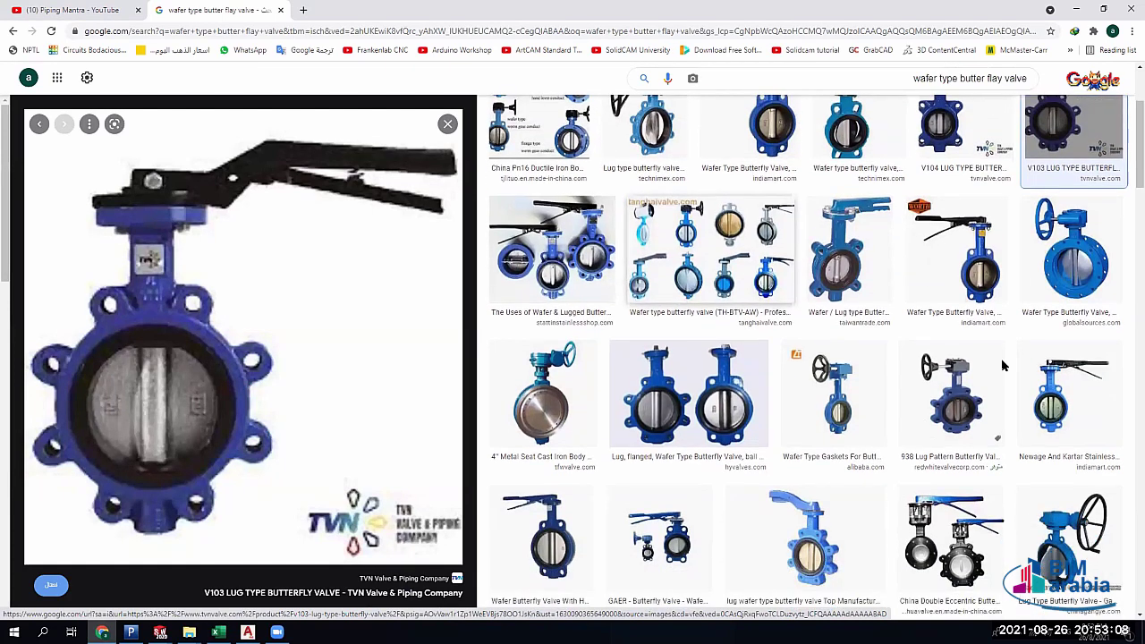
{"action": "scroll", "coordinate": [847, 364], "scroll_direction": "down", "scroll_amount": 3}
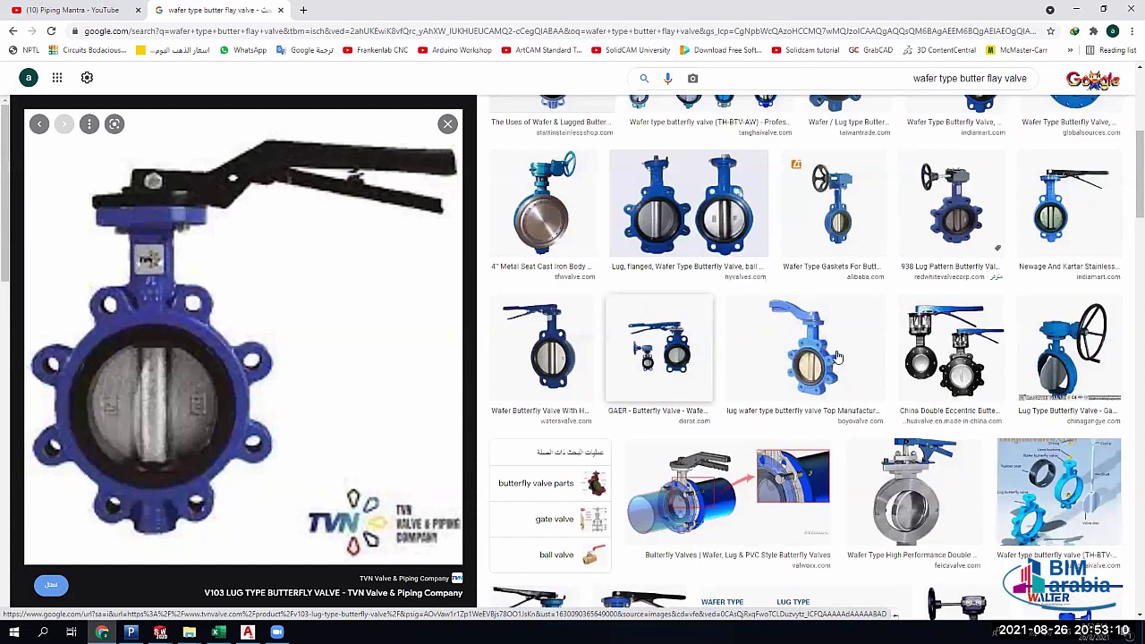
{"action": "scroll", "coordinate": [649, 183], "scroll_direction": "down", "scroll_amount": 3}
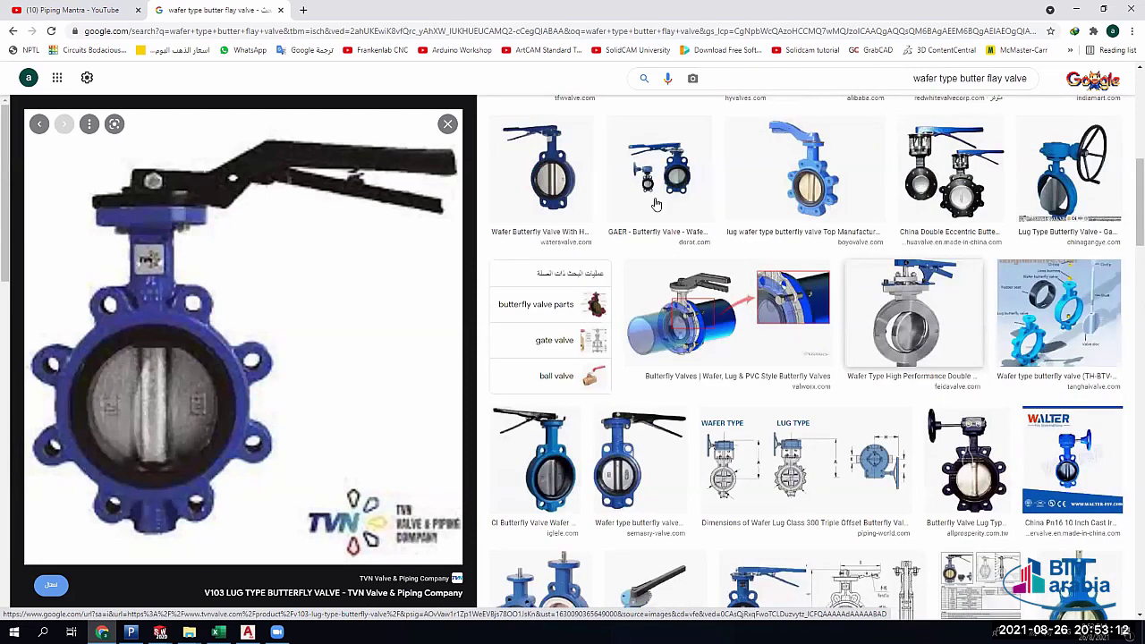
{"action": "scroll", "coordinate": [1105, 436], "scroll_direction": "down", "scroll_amount": 3}
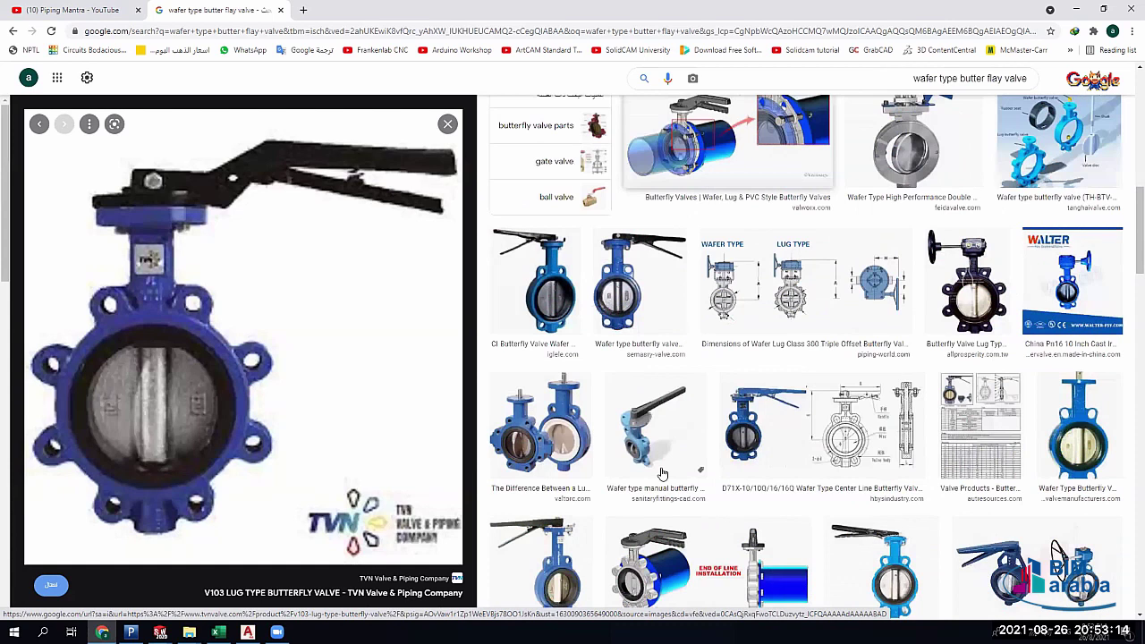
{"action": "scroll", "coordinate": [726, 373], "scroll_direction": "down", "scroll_amount": 1}
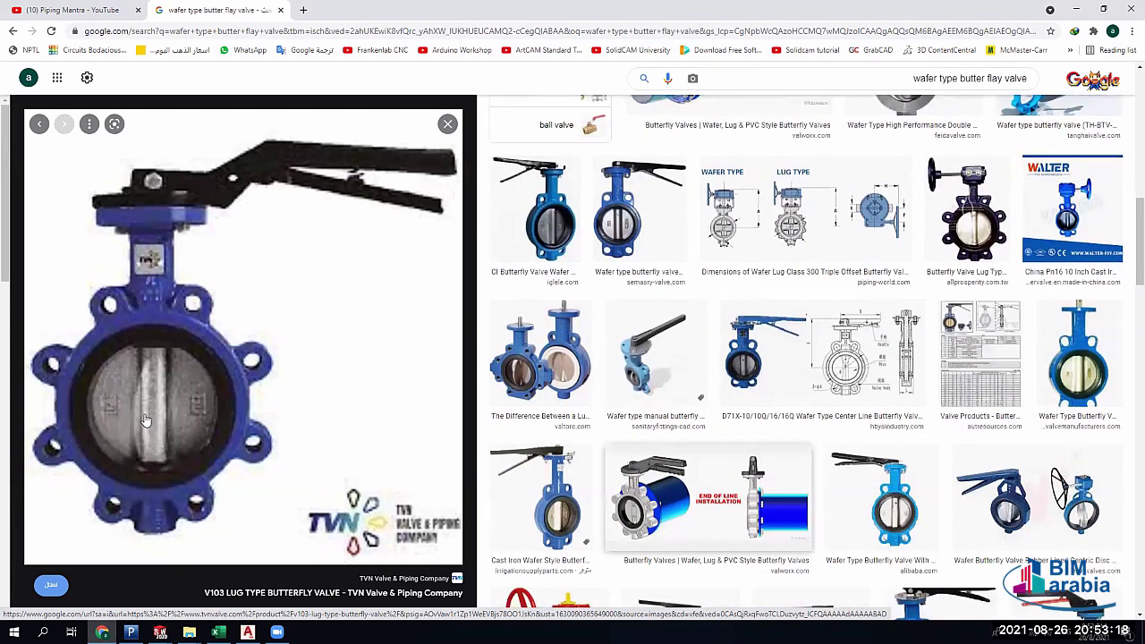
{"action": "scroll", "coordinate": [143, 429], "scroll_direction": "down", "scroll_amount": 1}
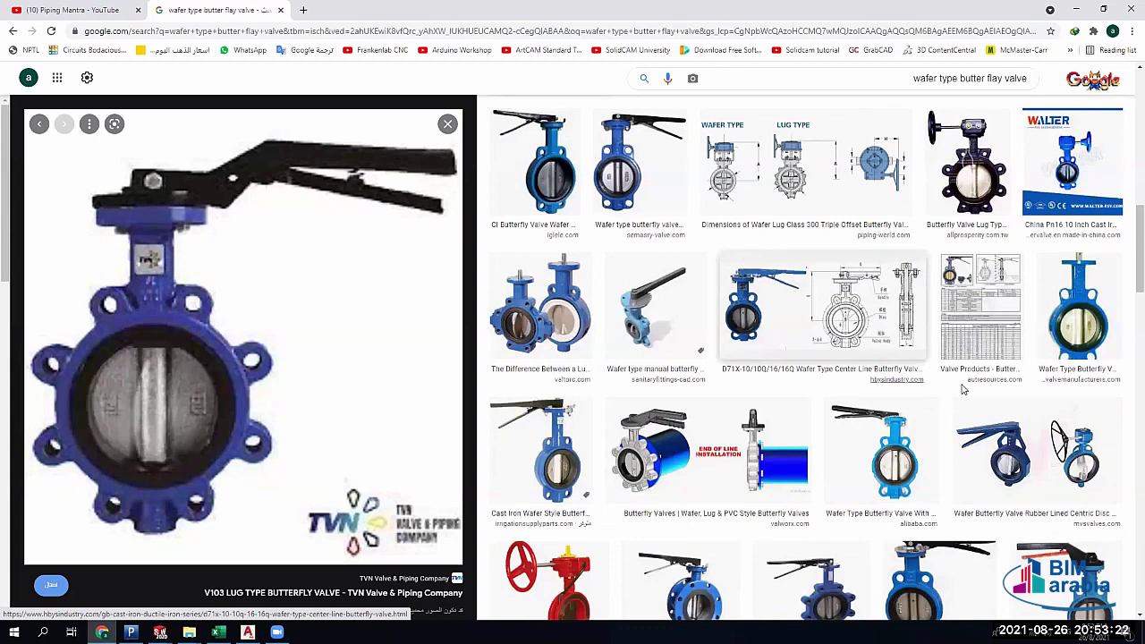
{"action": "key", "text": "Left"}
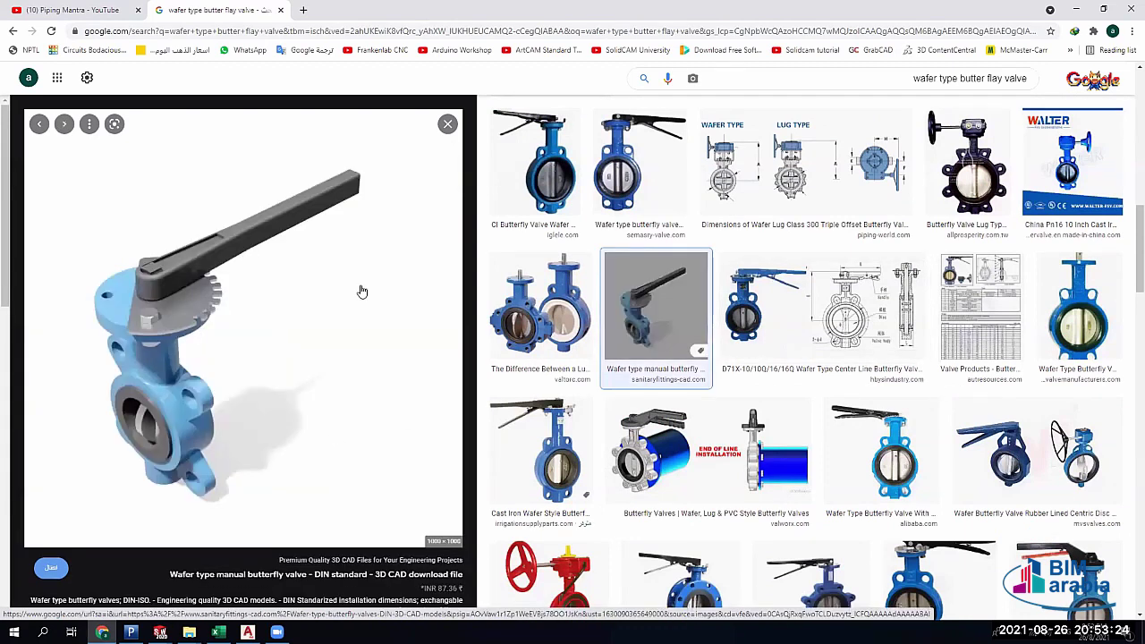
{"action": "scroll", "coordinate": [359, 288], "scroll_direction": "down", "scroll_amount": 1}
{"action": "scroll", "coordinate": [344, 268], "scroll_direction": "down", "scroll_amount": 1}
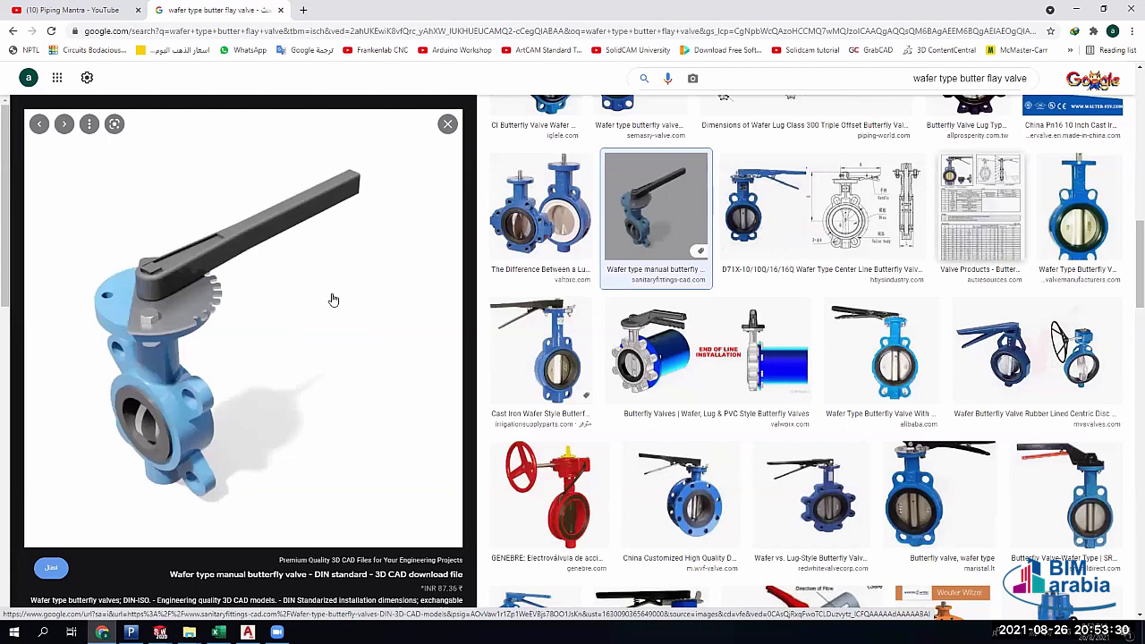
{"action": "key", "text": "Right"}
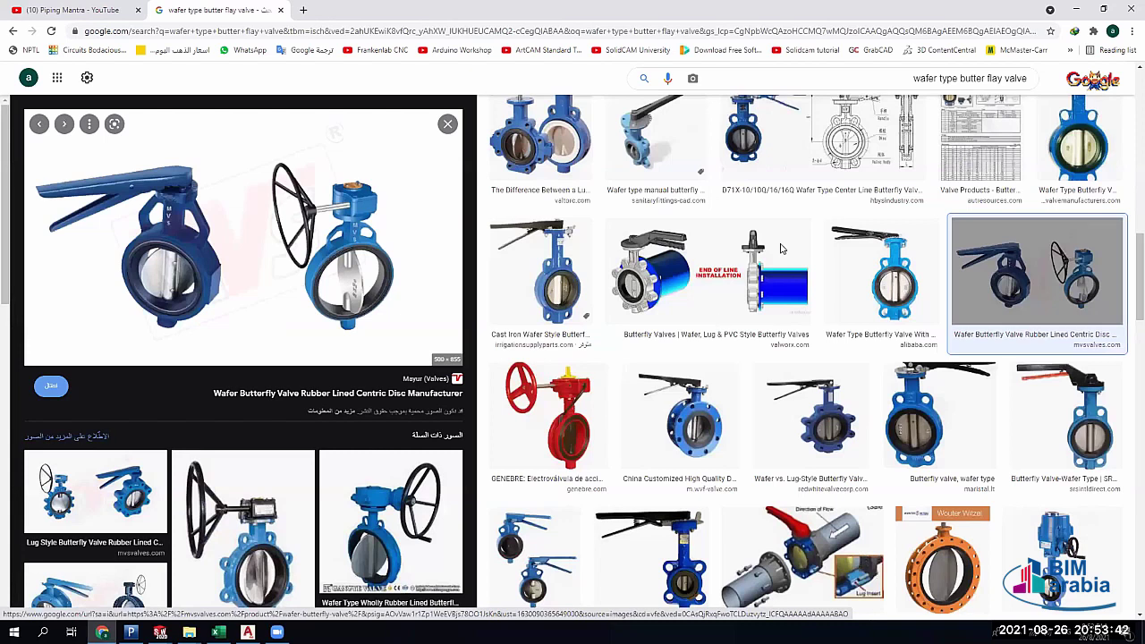
{"action": "key", "text": "alt+Tab"}
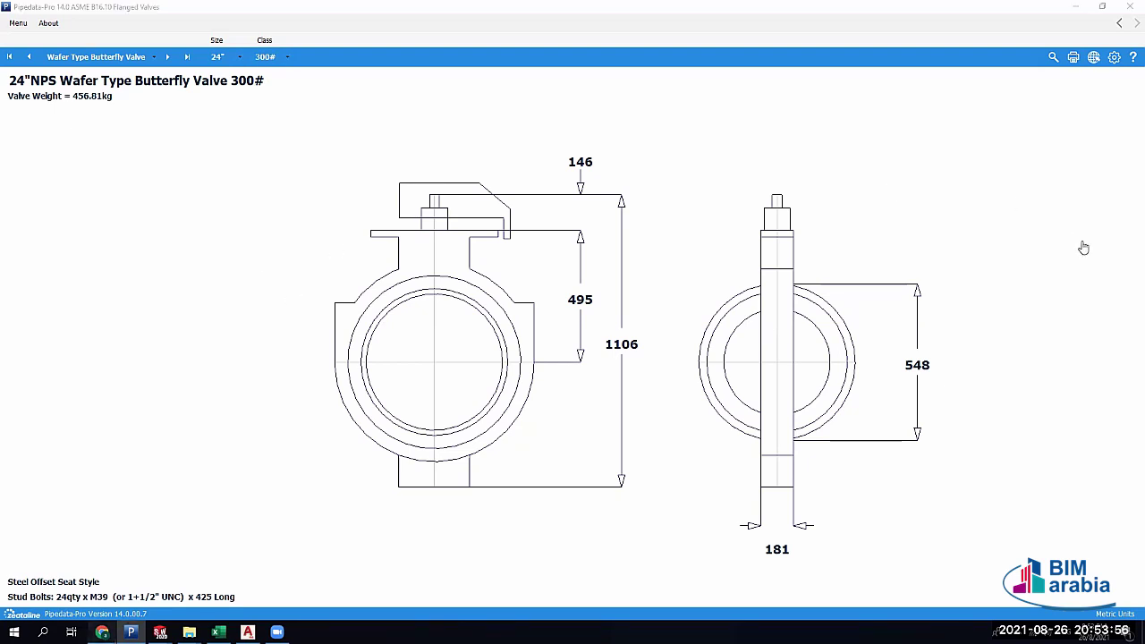
Preview the lug-type gear-operated butterfly valve photo, then return to the 24" wafer butterfly drawing
{"action": "key", "text": "alt+Tab"}
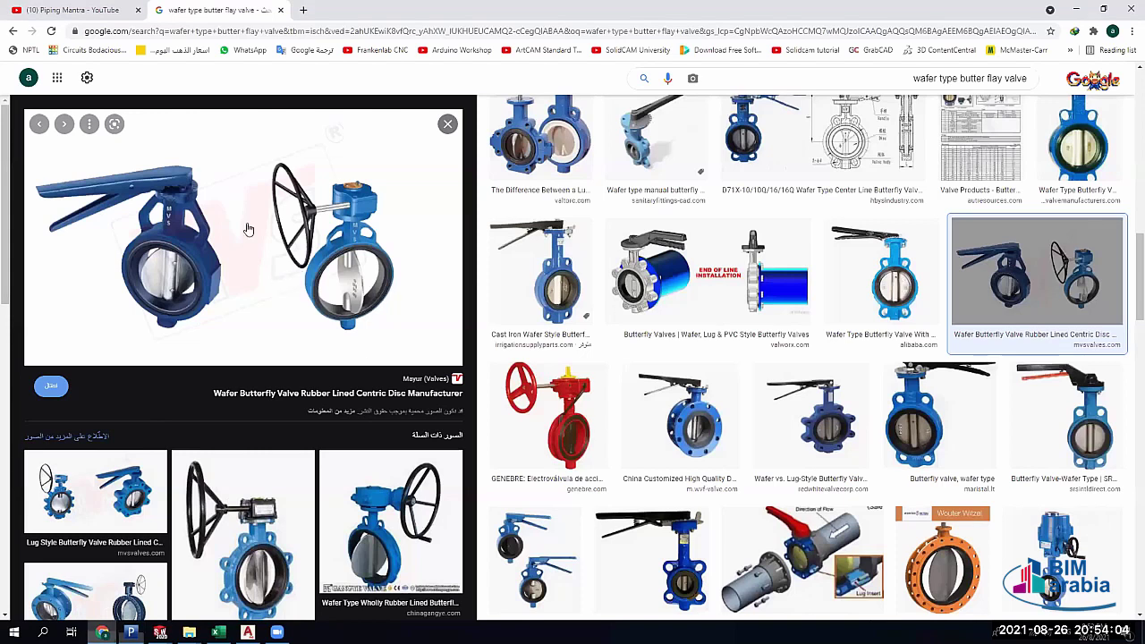
{"action": "left_click", "coordinate": [250, 451]}
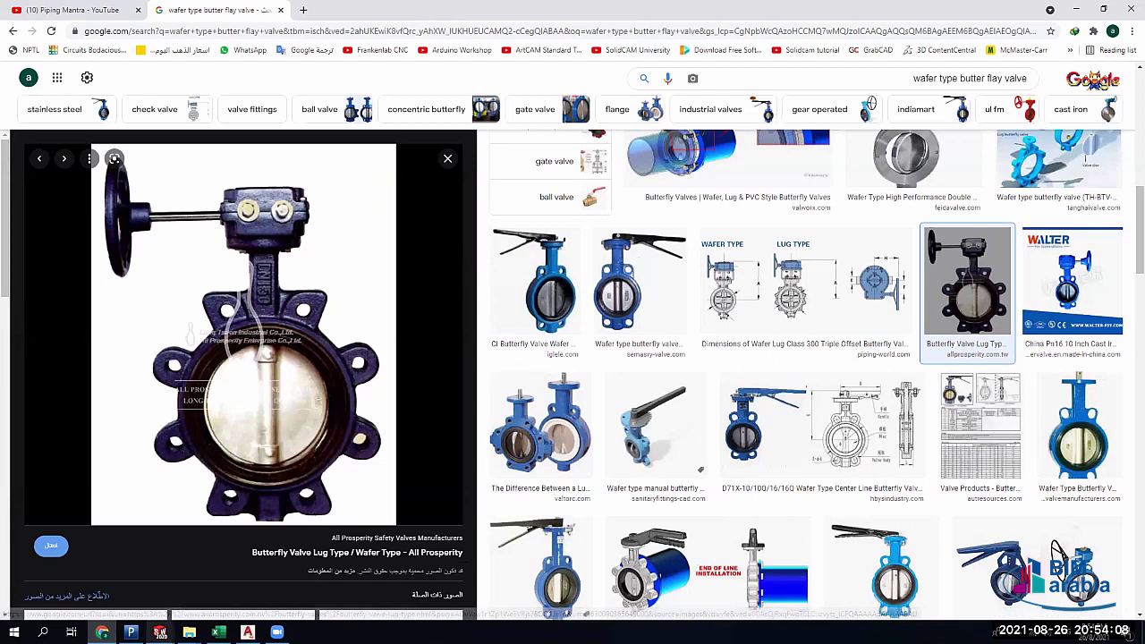
{"action": "key", "text": "alt+Tab"}
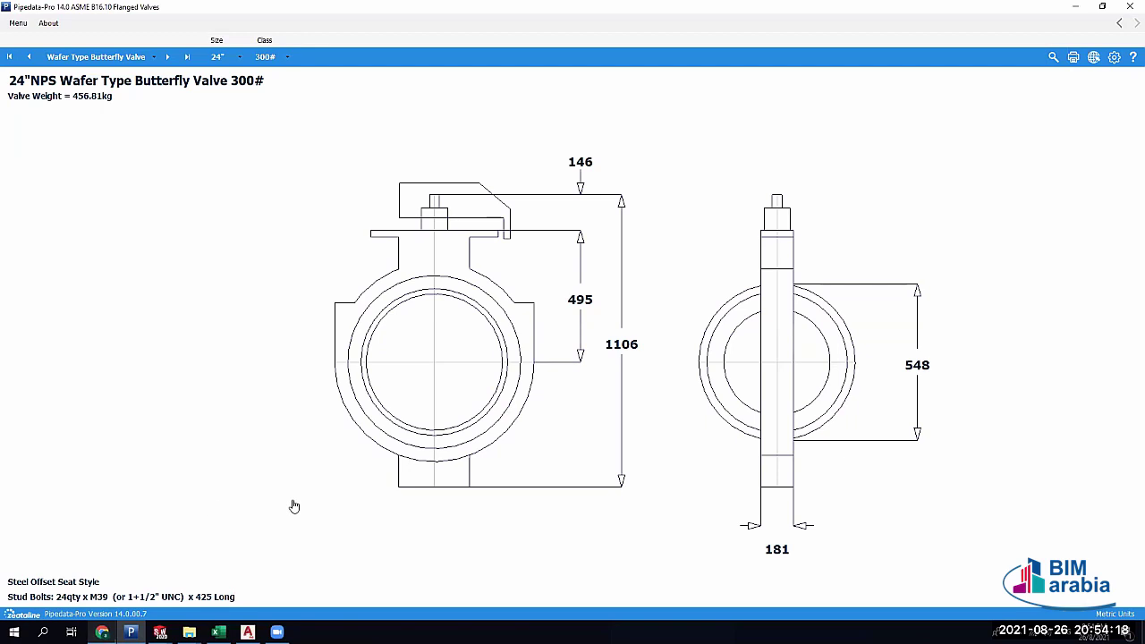
{"action": "key", "text": "alt+Tab"}
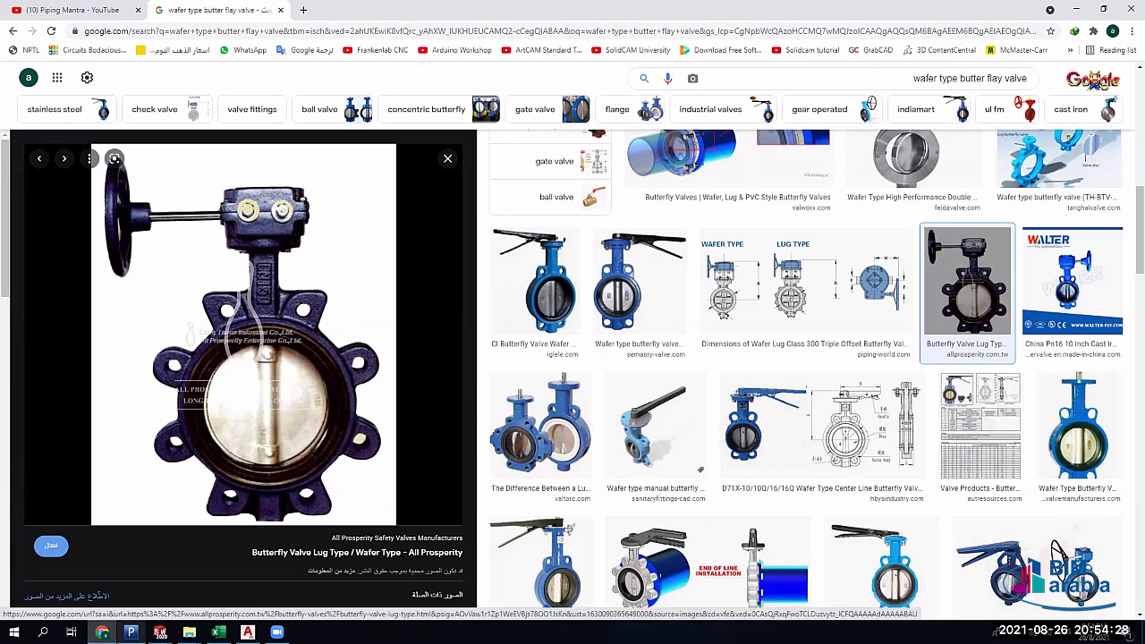
{"action": "left_click", "coordinate": [130, 632]}
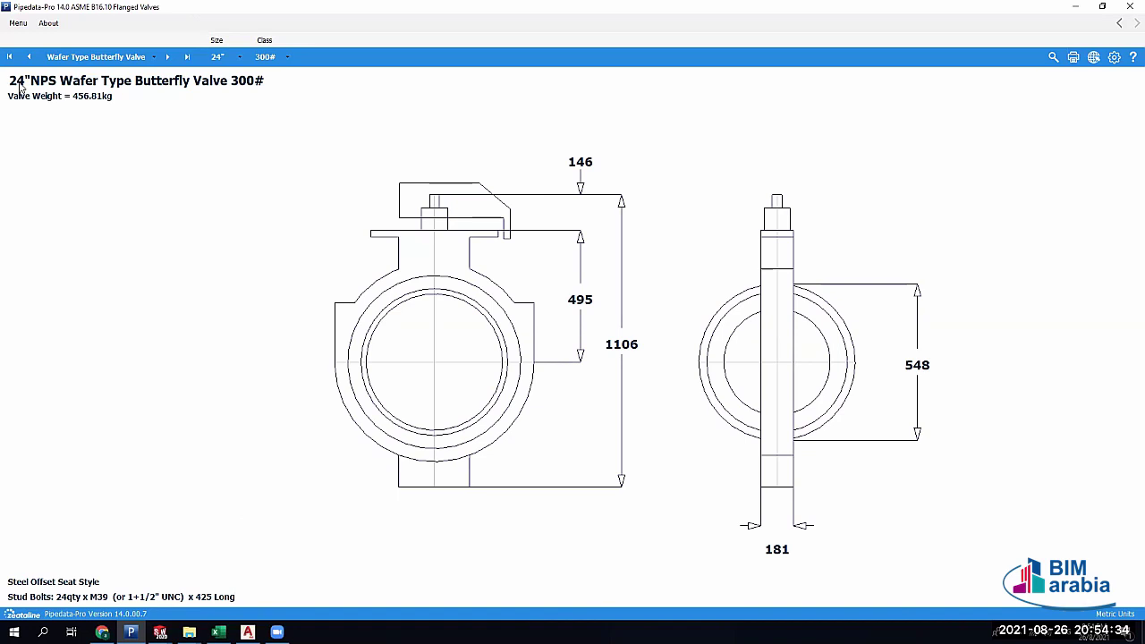
Toggle between Wafer and Lug butterfly valves, ending on the 24" Lug Type 300# (715.45 kg), then return to Chrome
{"action": "left_click", "coordinate": [105, 57]}
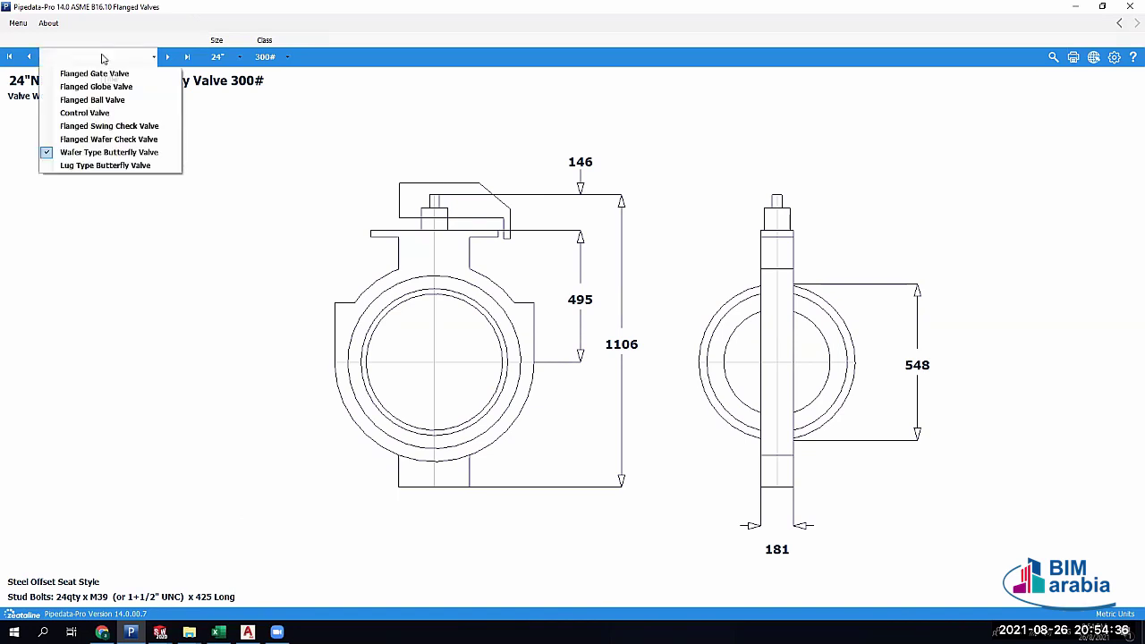
{"action": "left_click", "coordinate": [121, 166]}
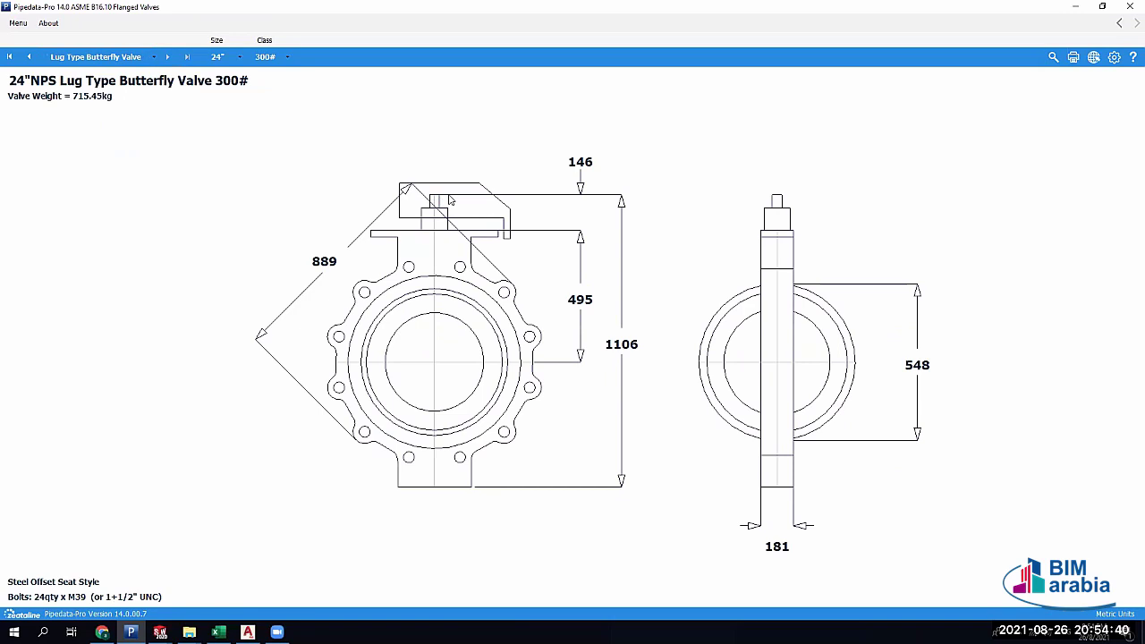
{"action": "left_click", "coordinate": [98, 58]}
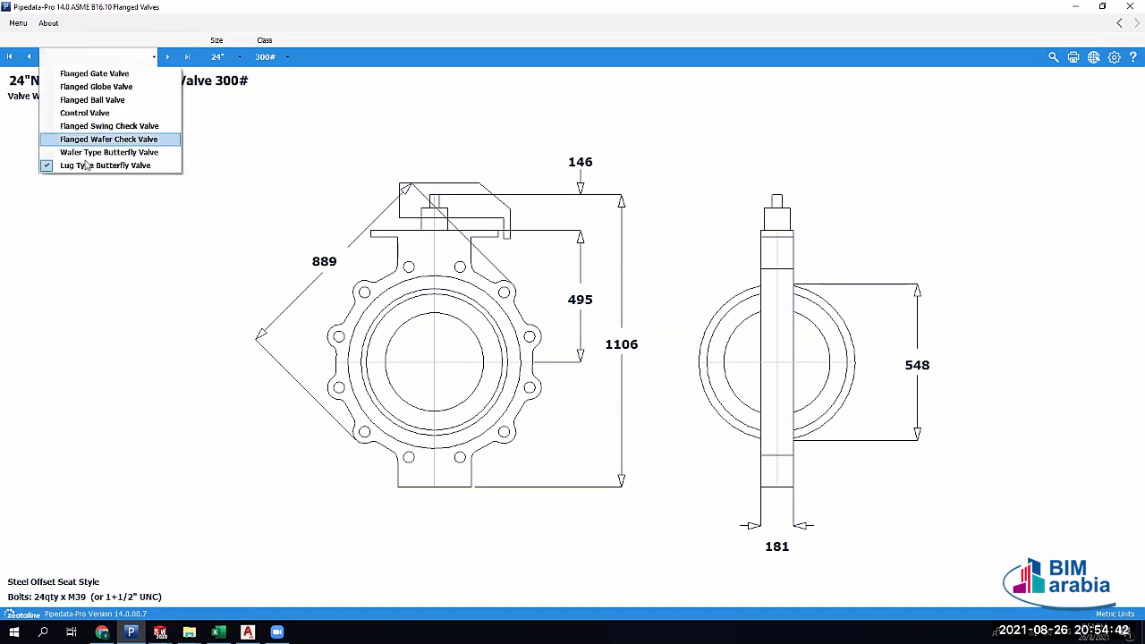
{"action": "left_click", "coordinate": [89, 166]}
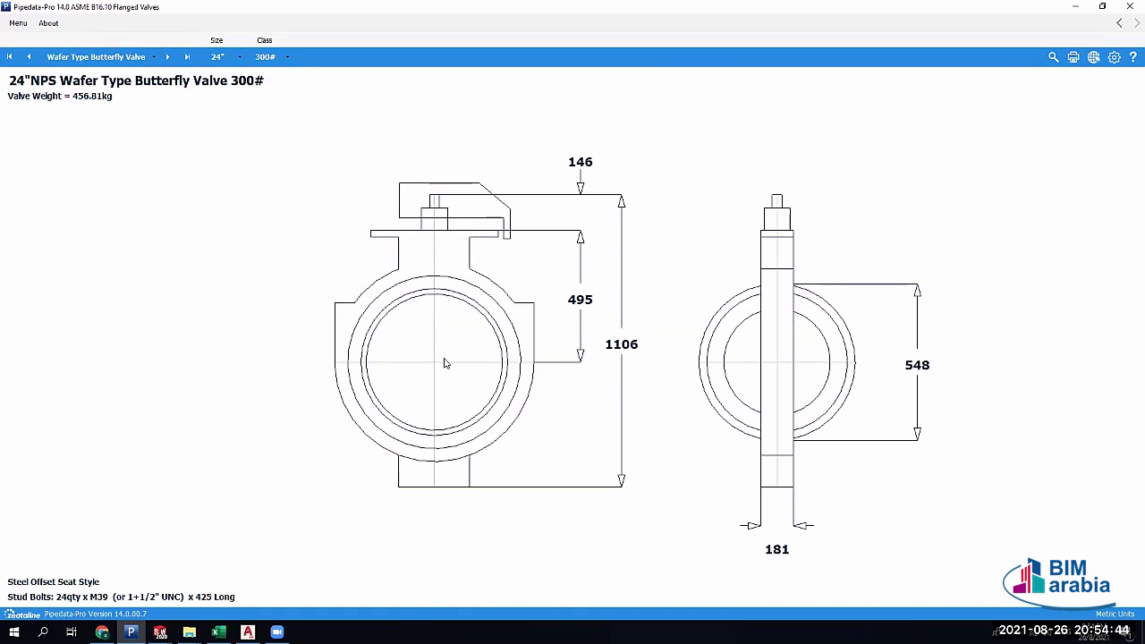
{"action": "left_click", "coordinate": [83, 57]}
{"action": "left_click", "coordinate": [89, 164]}
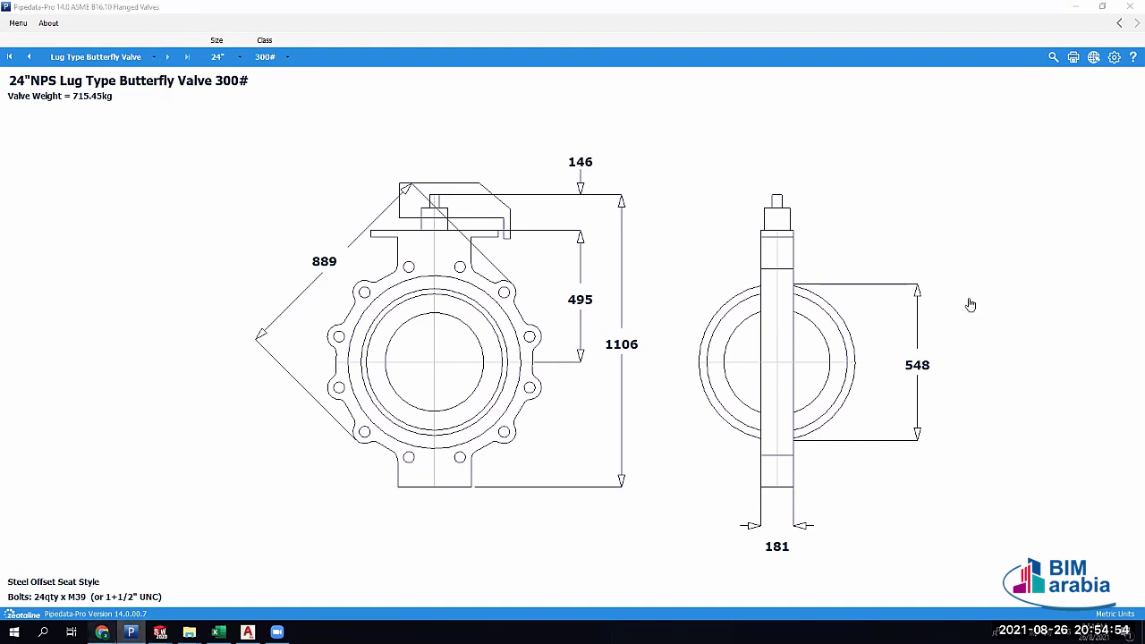
{"action": "key", "text": "alt+Tab"}
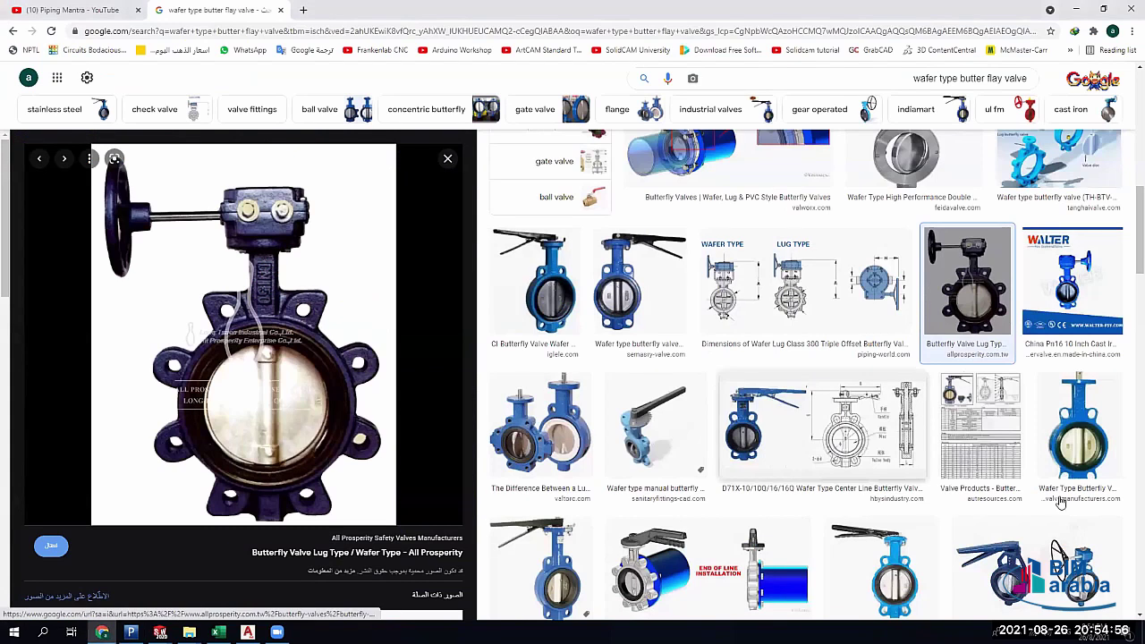
Scroll the valve photo results and briefly compare them with the lug valve drawing
{"action": "scroll", "coordinate": [978, 532], "scroll_direction": "down", "scroll_amount": 1}
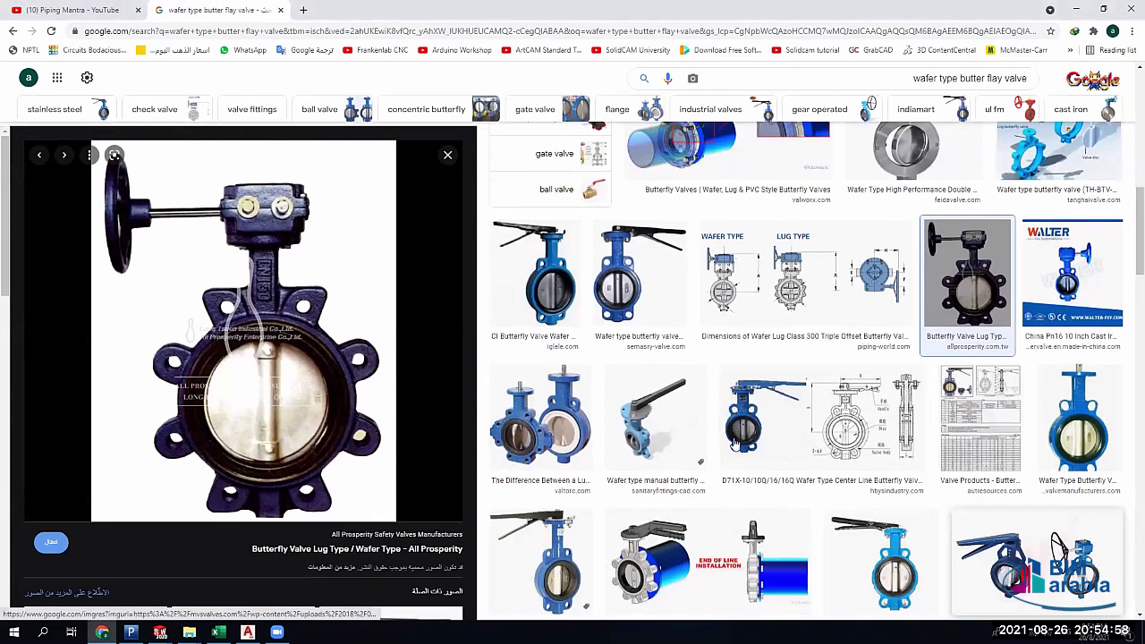
{"action": "scroll", "coordinate": [175, 394], "scroll_direction": "down", "scroll_amount": 1}
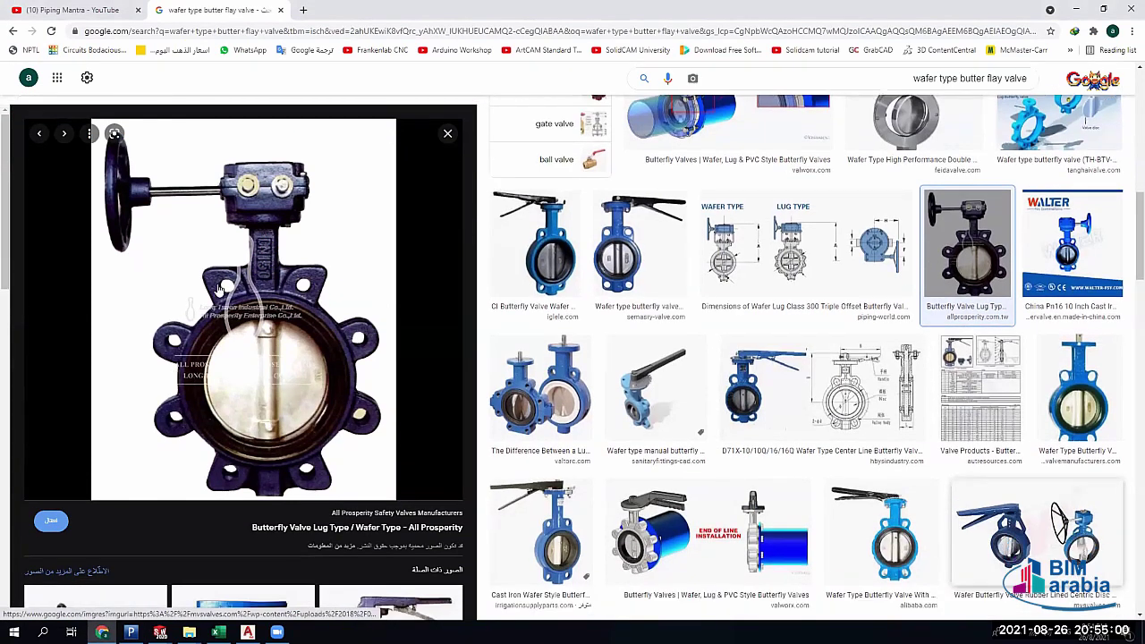
{"action": "scroll", "coordinate": [219, 291], "scroll_direction": "down", "scroll_amount": 1}
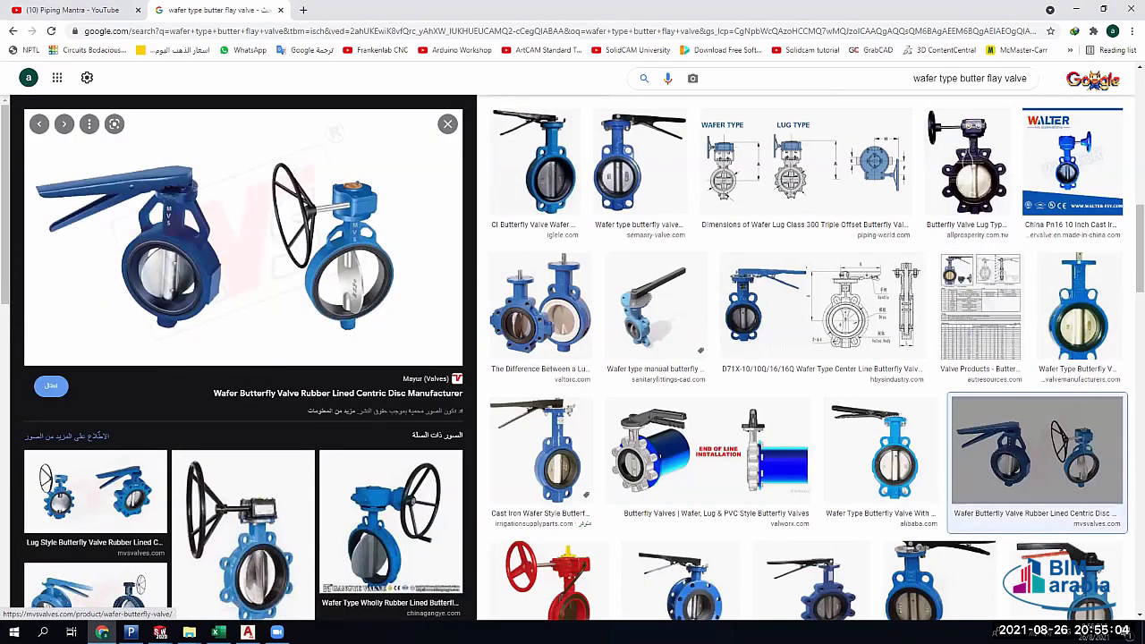
{"action": "key", "text": "alt+Tab"}
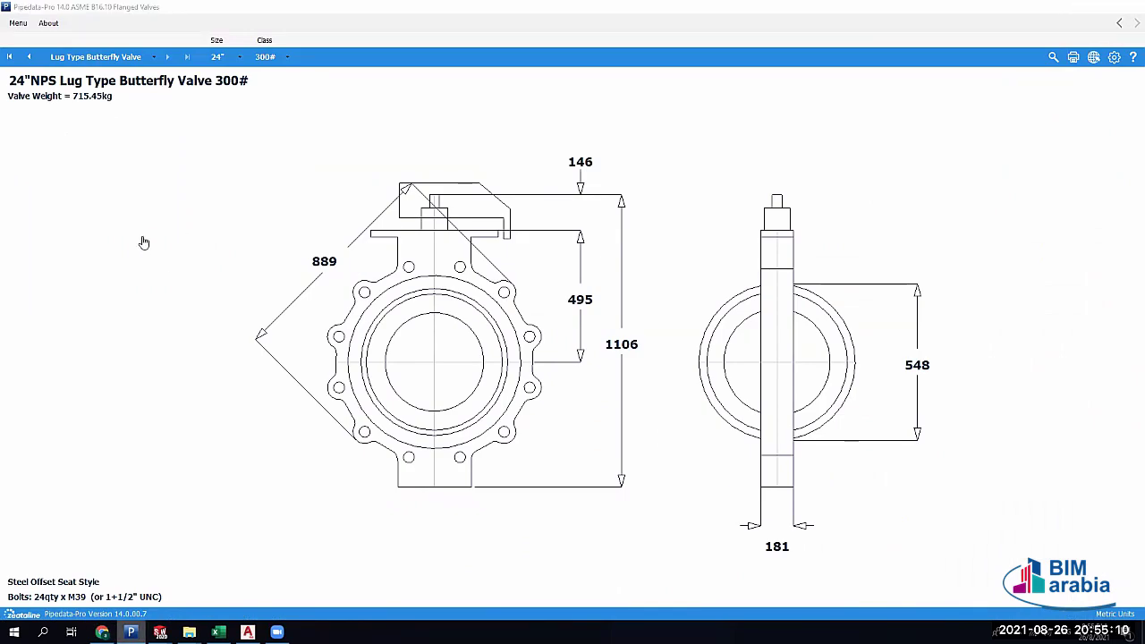
{"action": "key", "text": "alt+Tab"}
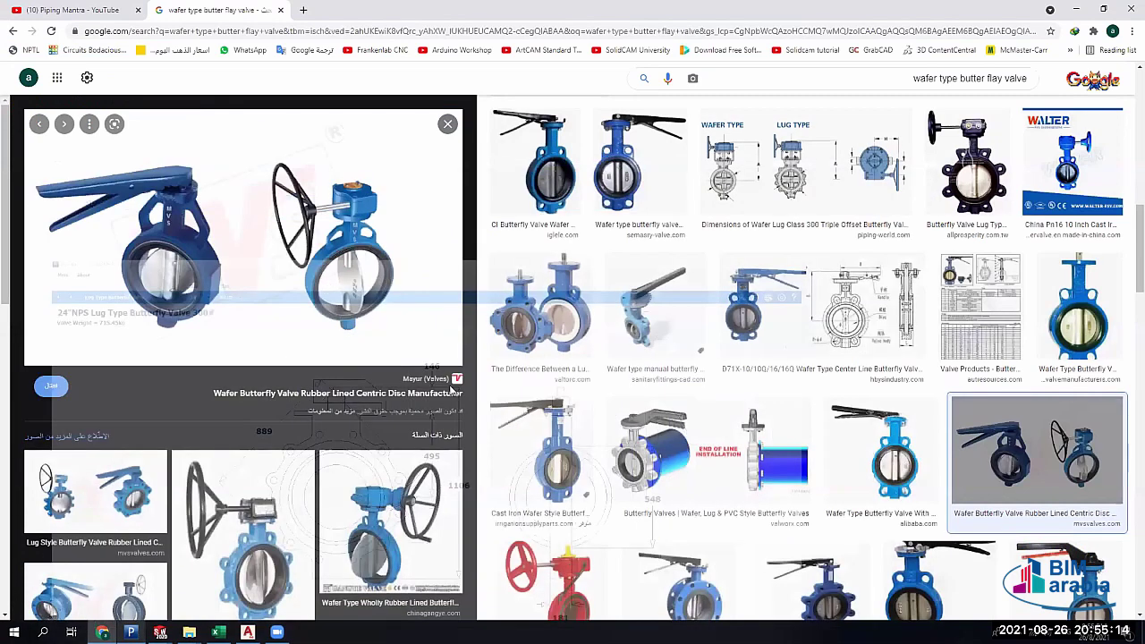
Preview the Valtorc lug vs wafer photo, then bring back the Pipedata-Pro lug valve drawing
{"action": "left_click", "coordinate": [540, 306]}
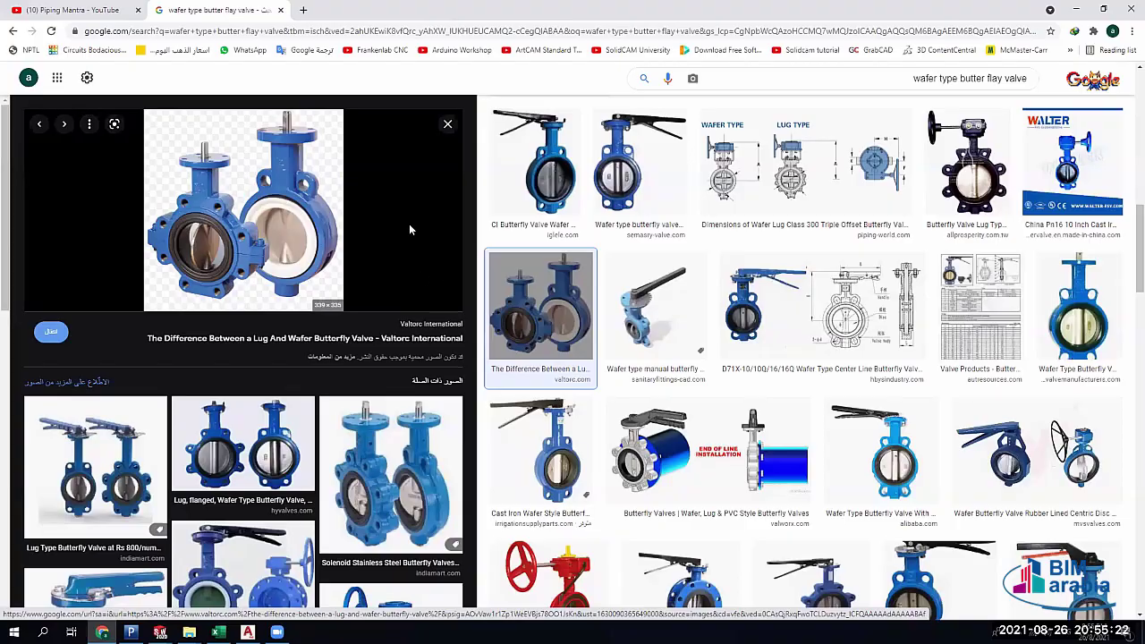
{"action": "key", "text": "super+d"}
{"action": "left_click", "coordinate": [130, 631]}
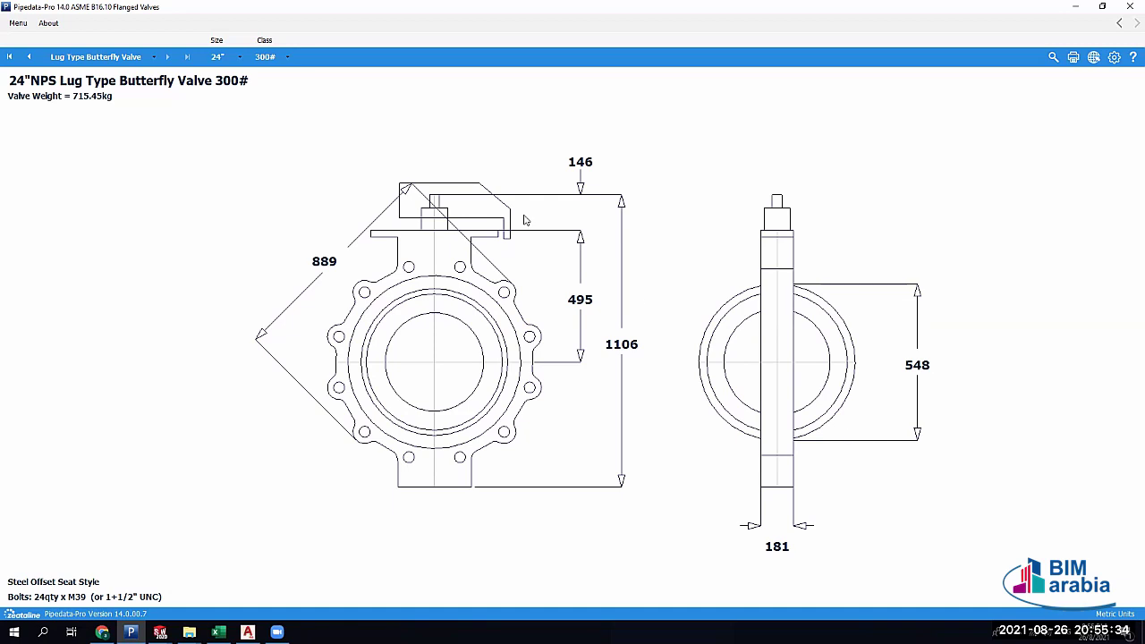
Switch the drawing to the 12" Flanged Gate Valve 300# RF (472 kg, 1450 high, 502 long)
{"action": "left_click", "coordinate": [90, 59]}
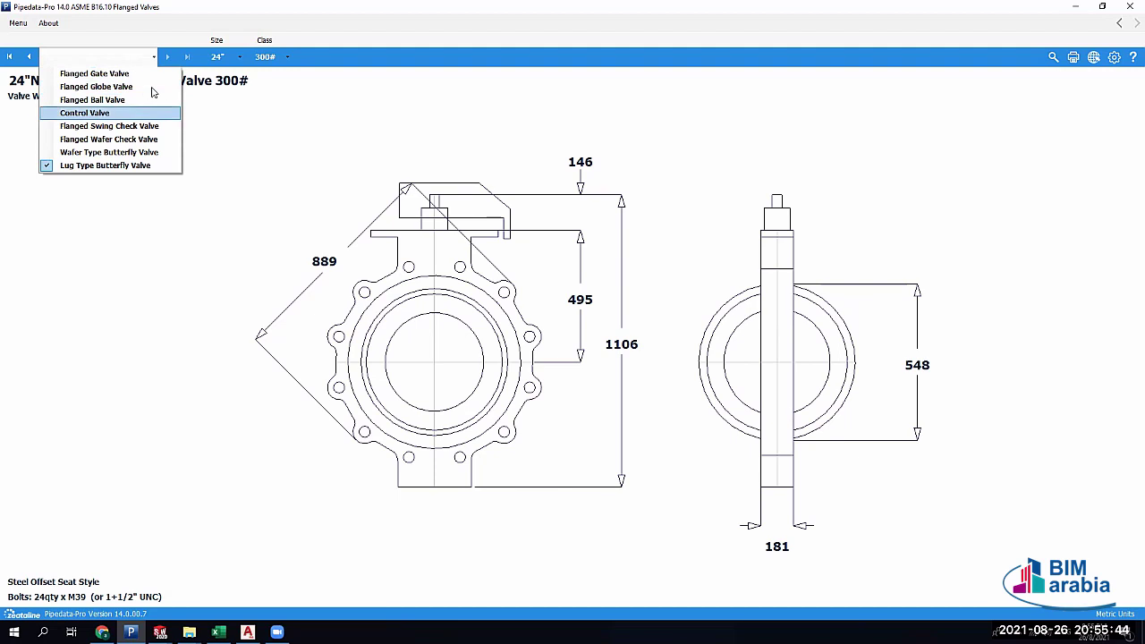
{"action": "left_click", "coordinate": [155, 218]}
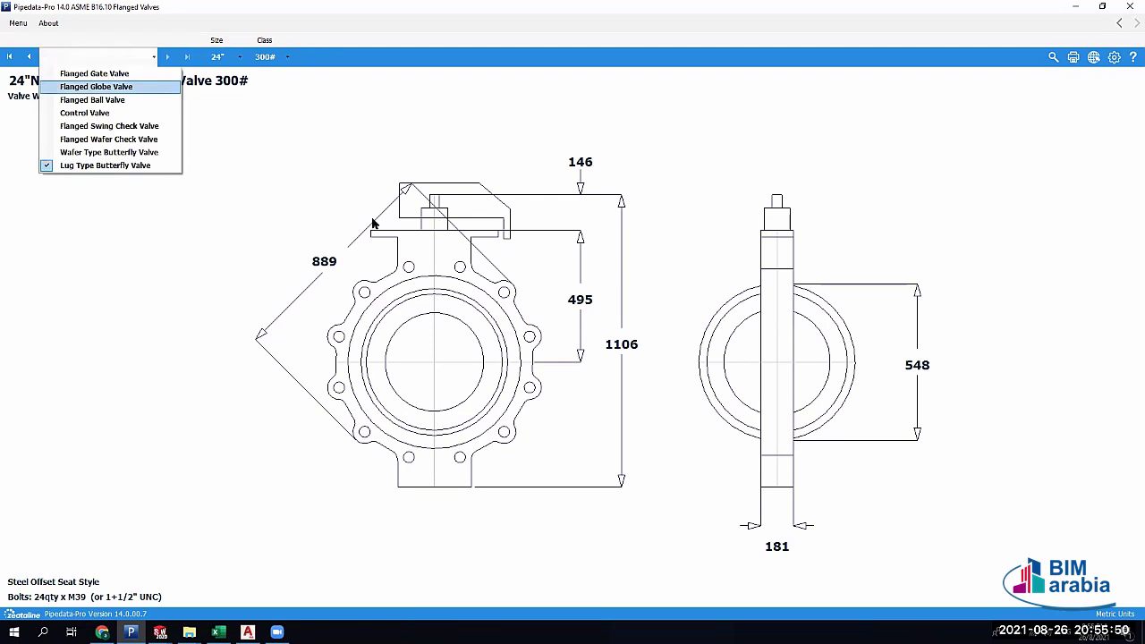
{"action": "left_click", "coordinate": [106, 85]}
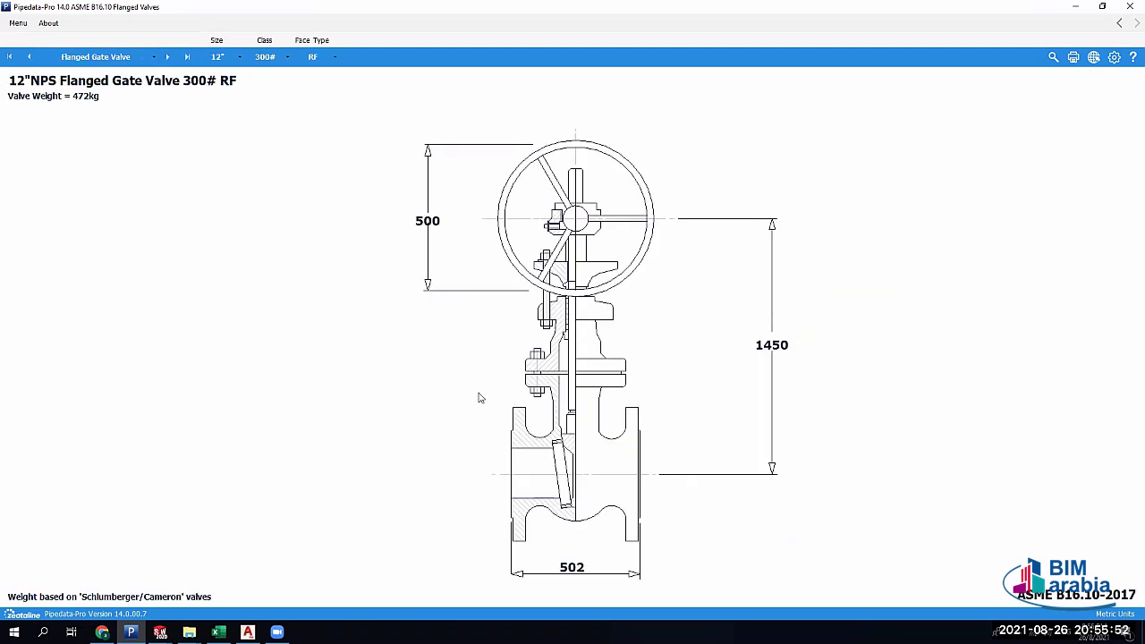
{"action": "left_click", "coordinate": [71, 57]}
{"action": "left_click", "coordinate": [19, 24]}
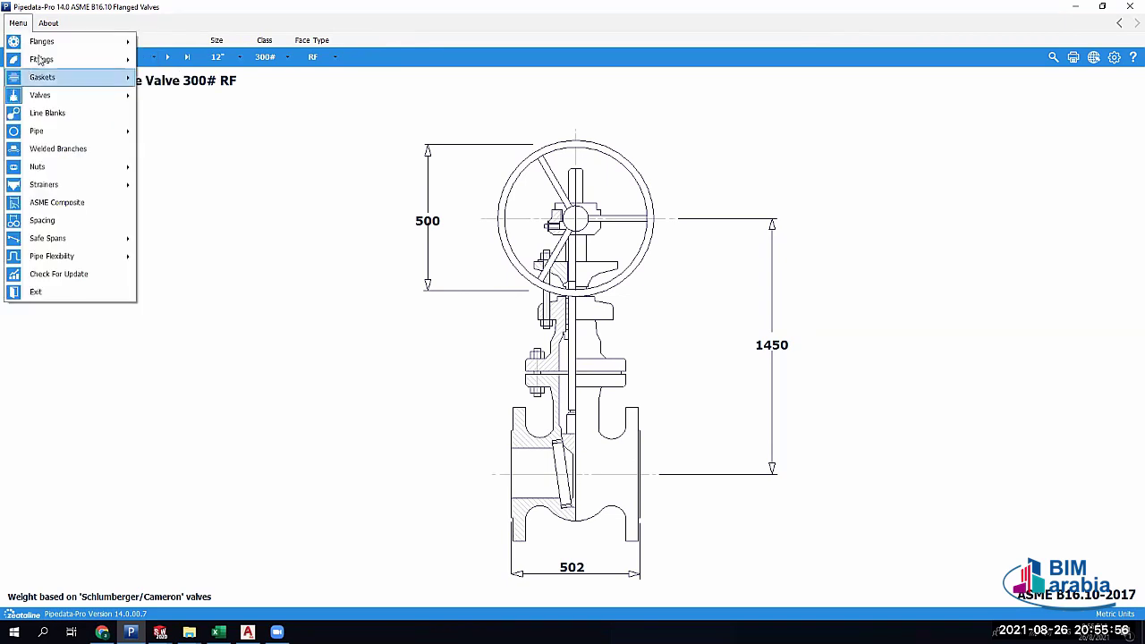
Load the Valves > Buttwelded Valves data and show the Buttwelded Gate Valve drawing
{"action": "mouse_move", "coordinate": [93, 95]}
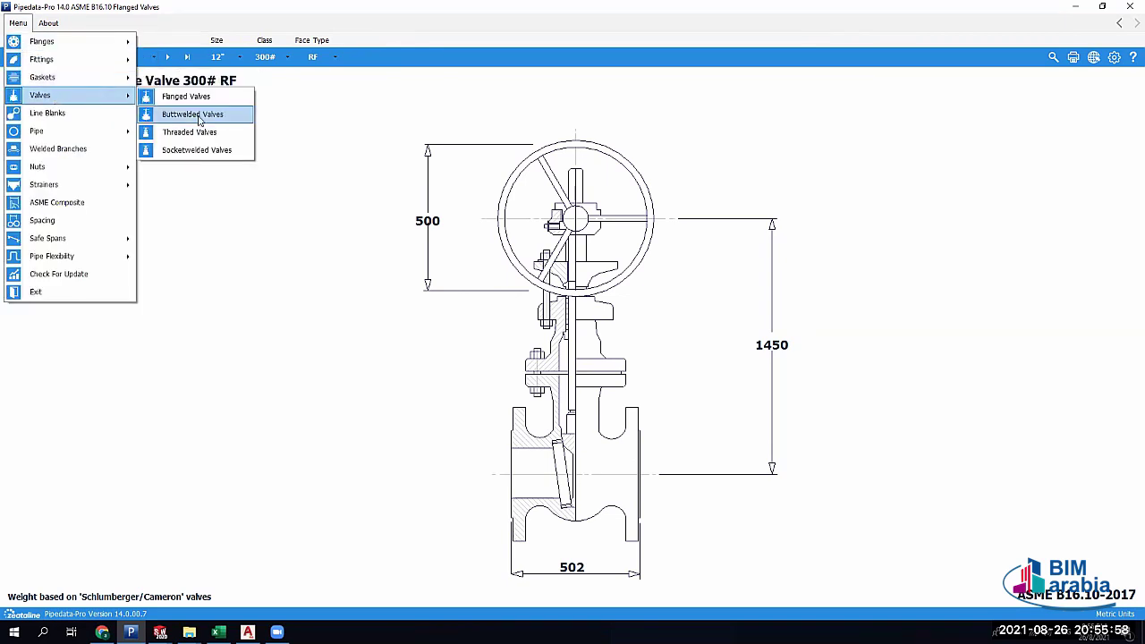
{"action": "left_click", "coordinate": [192, 114]}
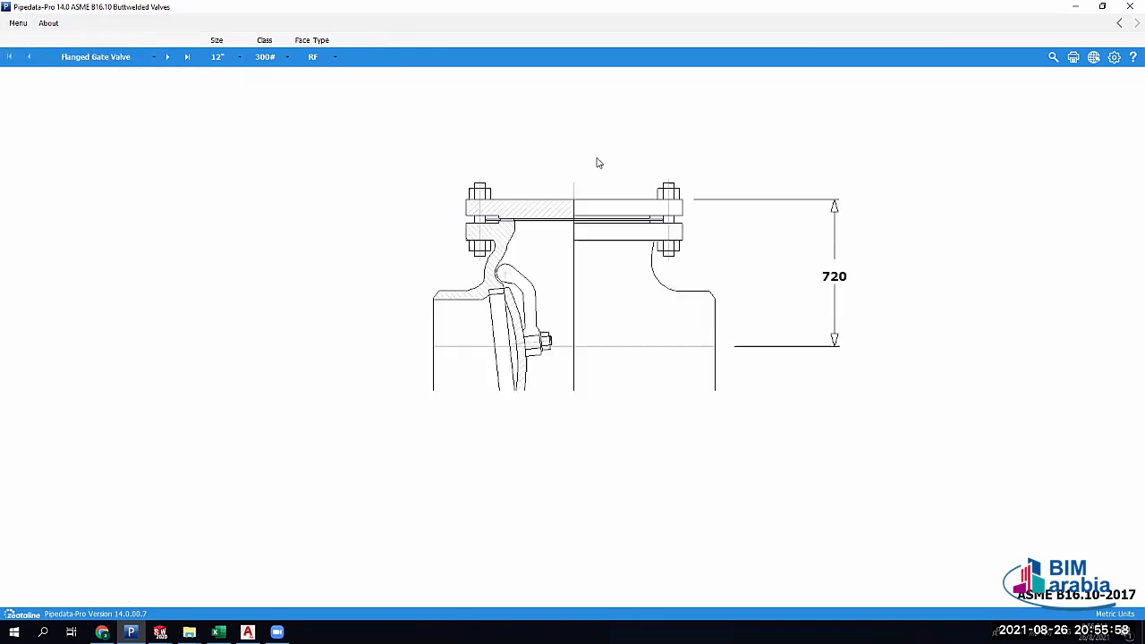
{"action": "left_click", "coordinate": [104, 57]}
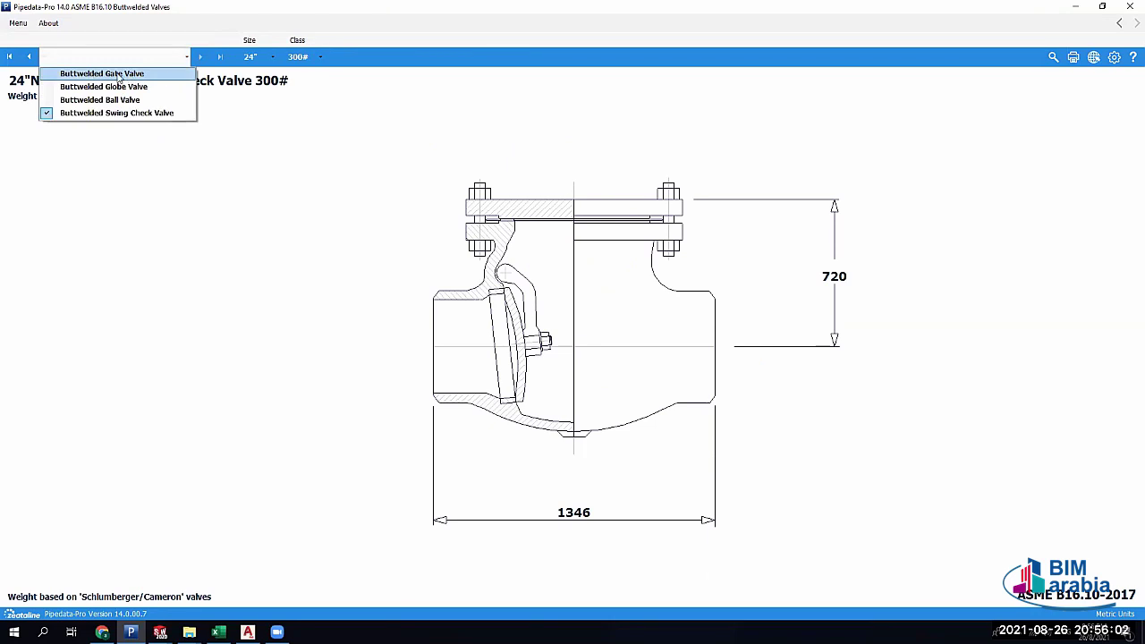
{"action": "left_click", "coordinate": [125, 75]}
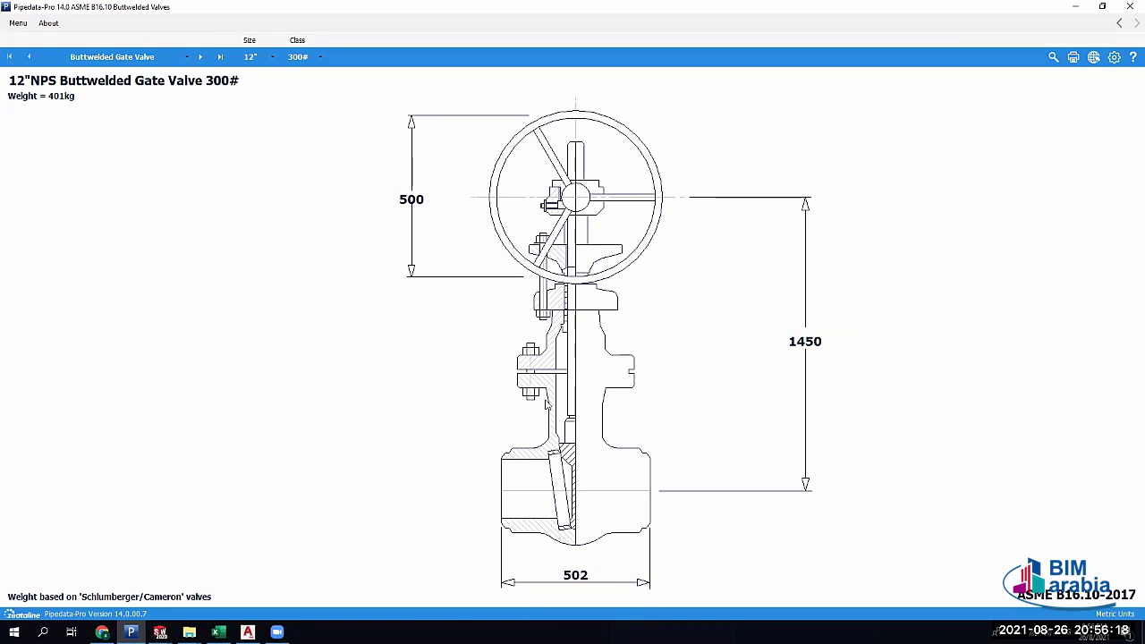
Check the pressure class and size lists, keeping the size at 12"
{"action": "left_click", "coordinate": [313, 57]}
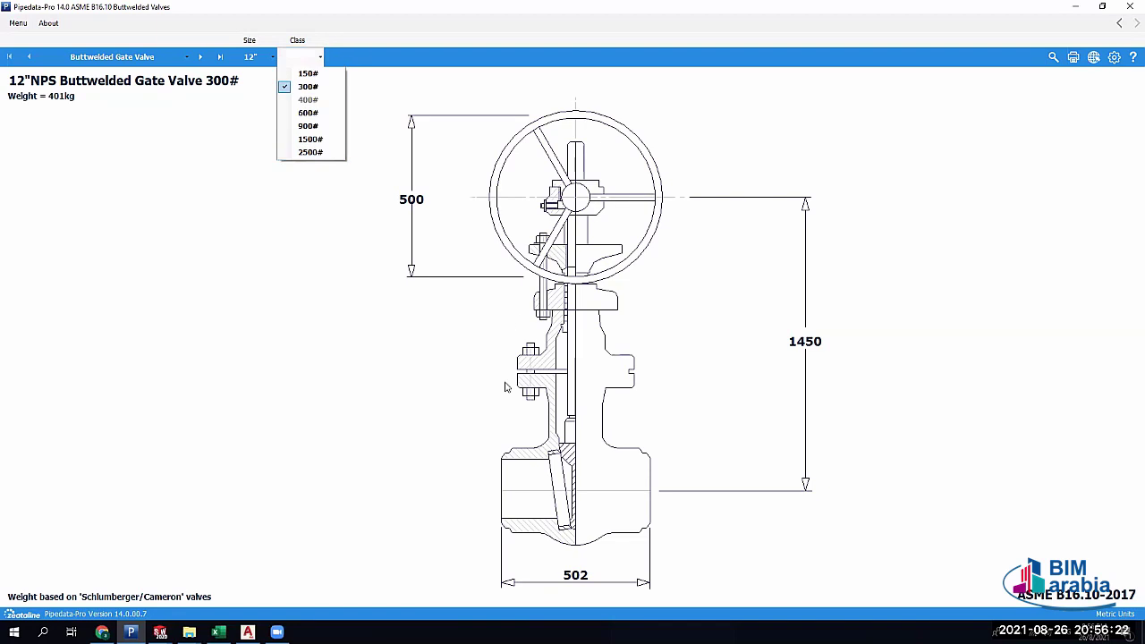
{"action": "left_click", "coordinate": [247, 58]}
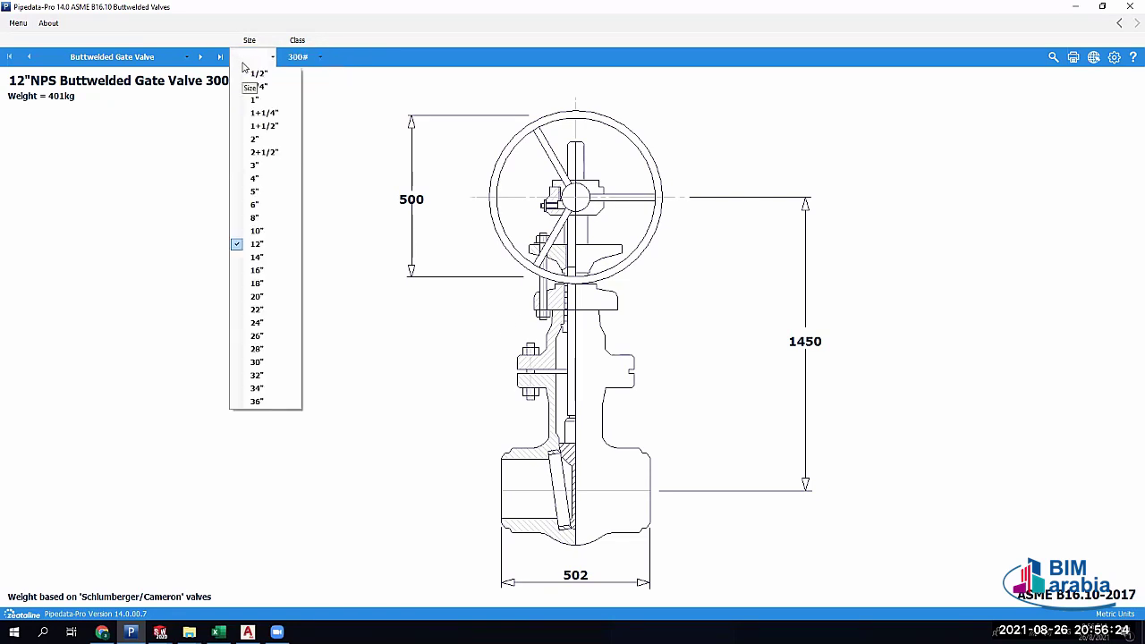
{"action": "left_click", "coordinate": [243, 67]}
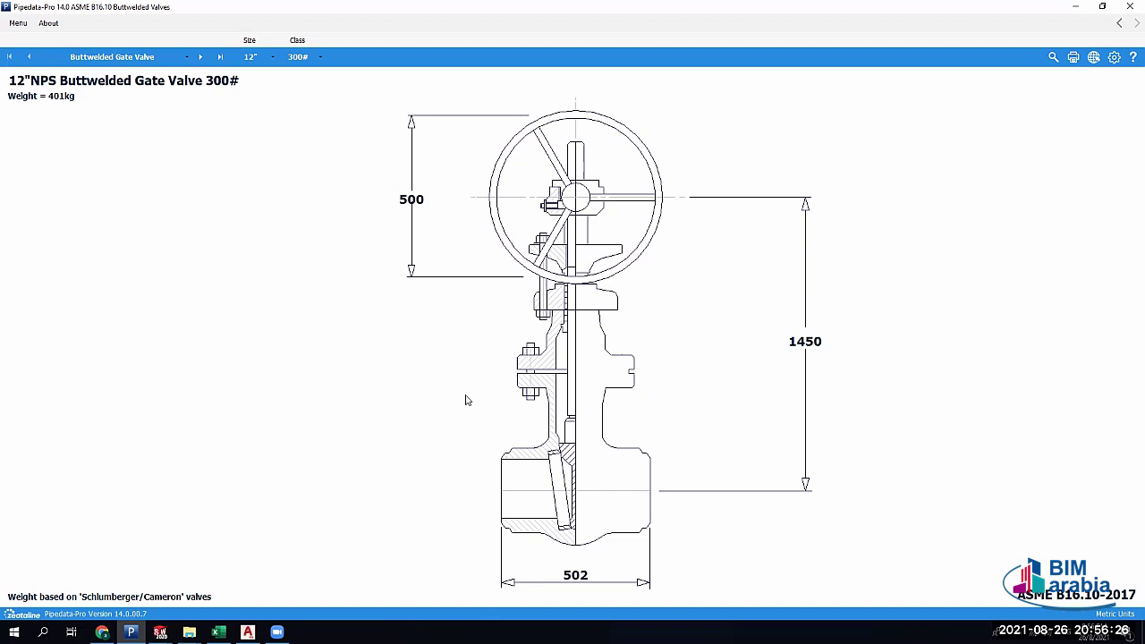
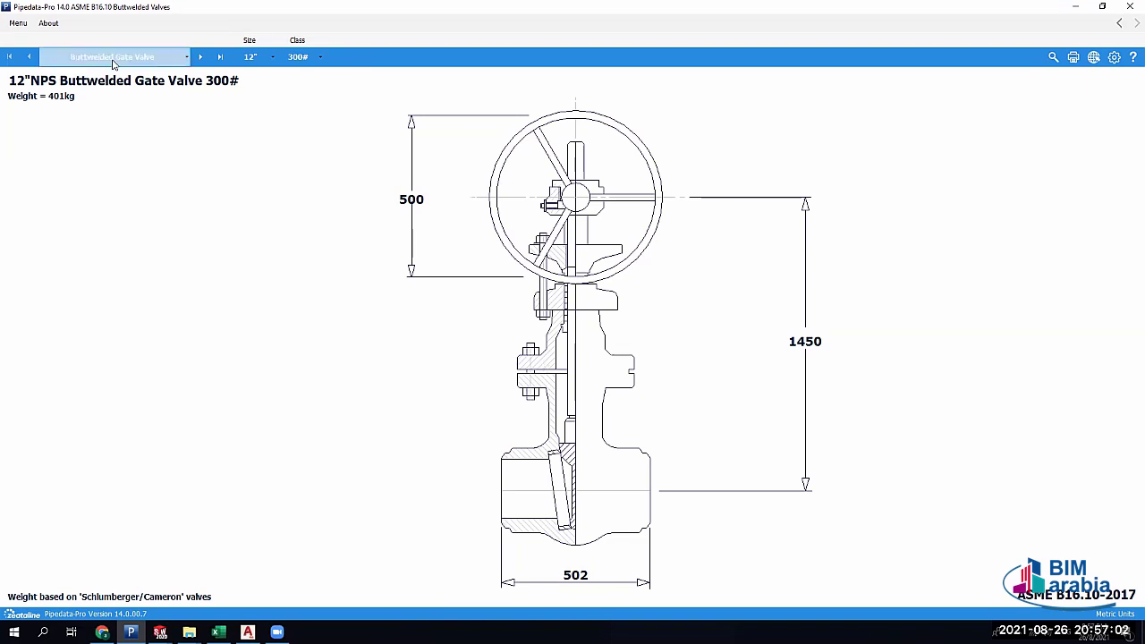
Compare the buttwelded globe and gate valves, viewing the gate valve at 36"
{"action": "left_click", "coordinate": [114, 60]}
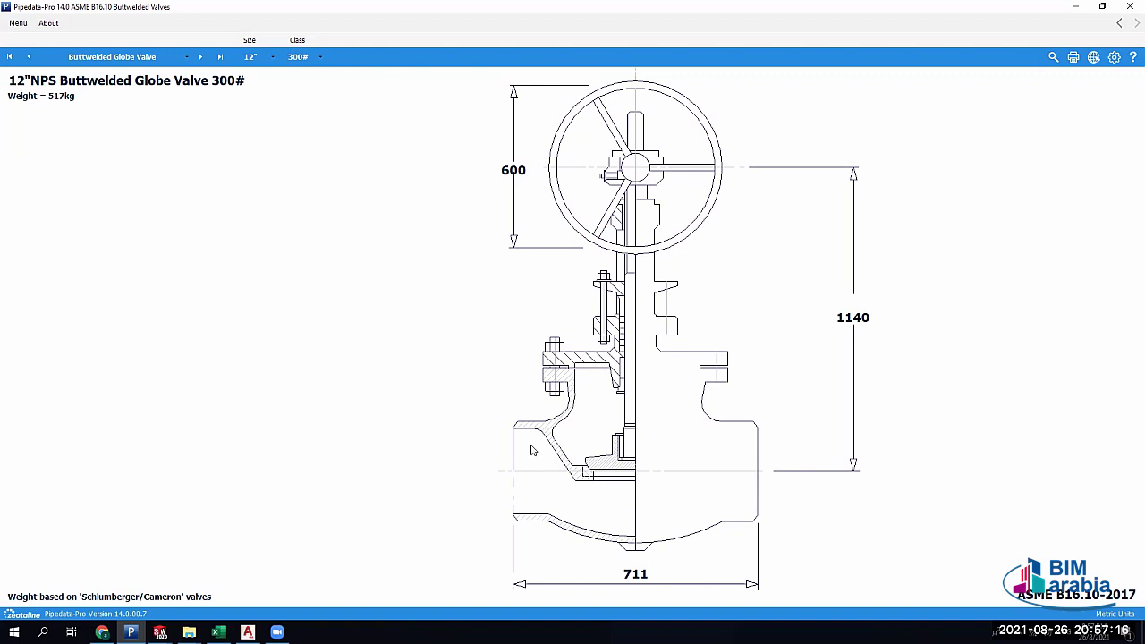
{"action": "left_click", "coordinate": [114, 63]}
{"action": "left_click", "coordinate": [117, 66]}
{"action": "left_click", "coordinate": [256, 61]}
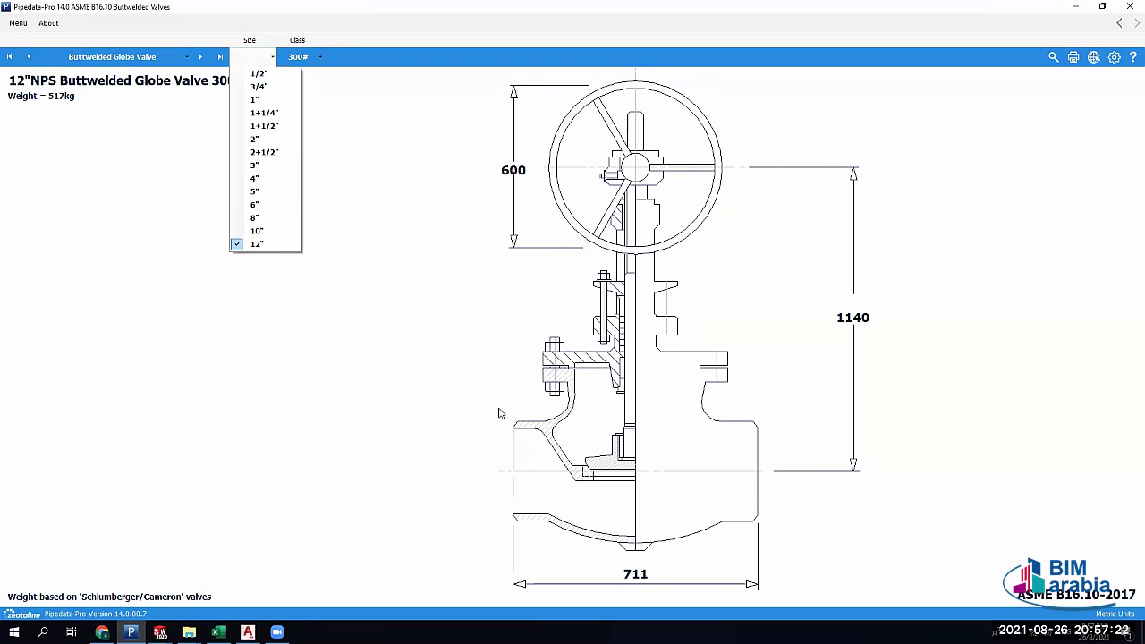
{"action": "left_click", "coordinate": [114, 57]}
{"action": "left_click", "coordinate": [114, 56]}
{"action": "left_click", "coordinate": [224, 66]}
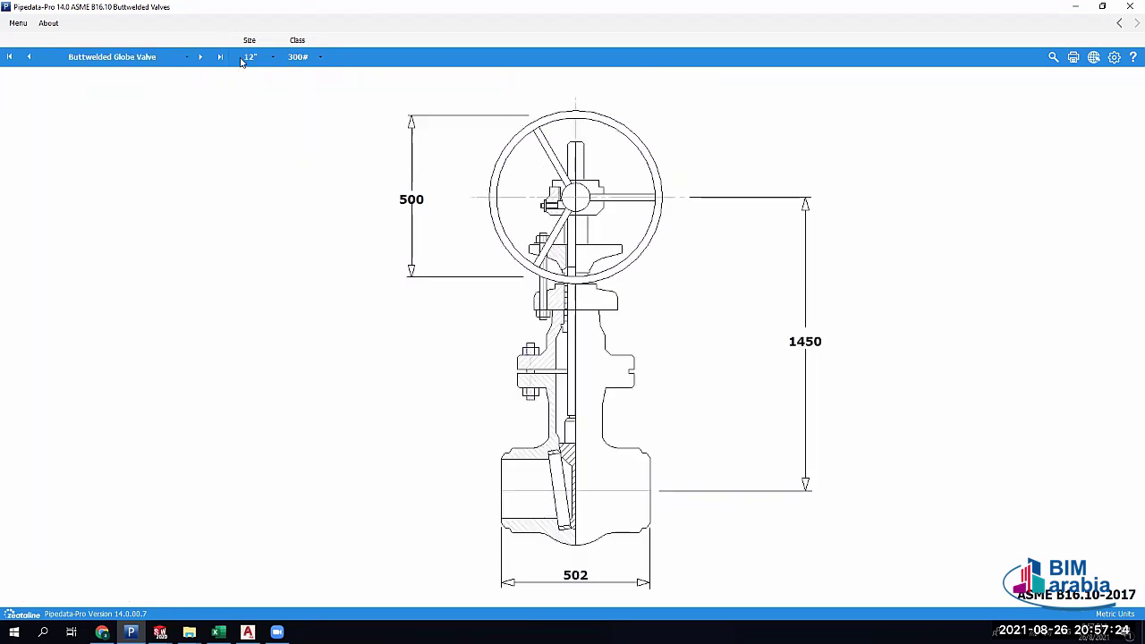
{"action": "left_click", "coordinate": [254, 56]}
{"action": "left_click", "coordinate": [274, 402]}
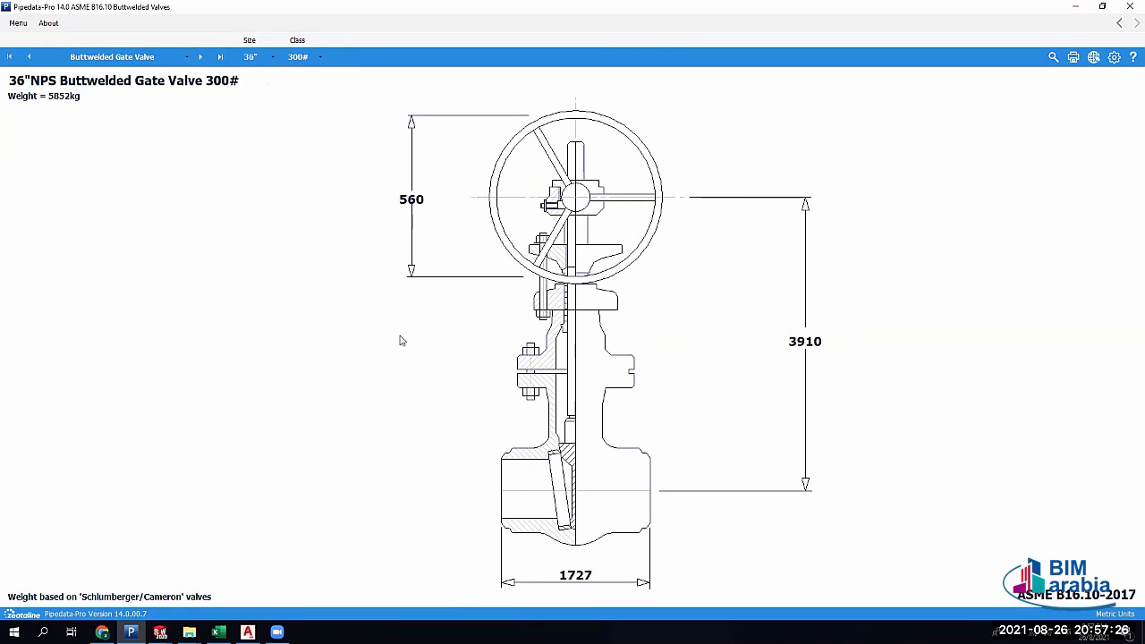
Show the 12" Buttwelded Globe Valve 300# sheet weighing 517kg
{"action": "left_click", "coordinate": [111, 56]}
{"action": "left_click", "coordinate": [116, 96]}
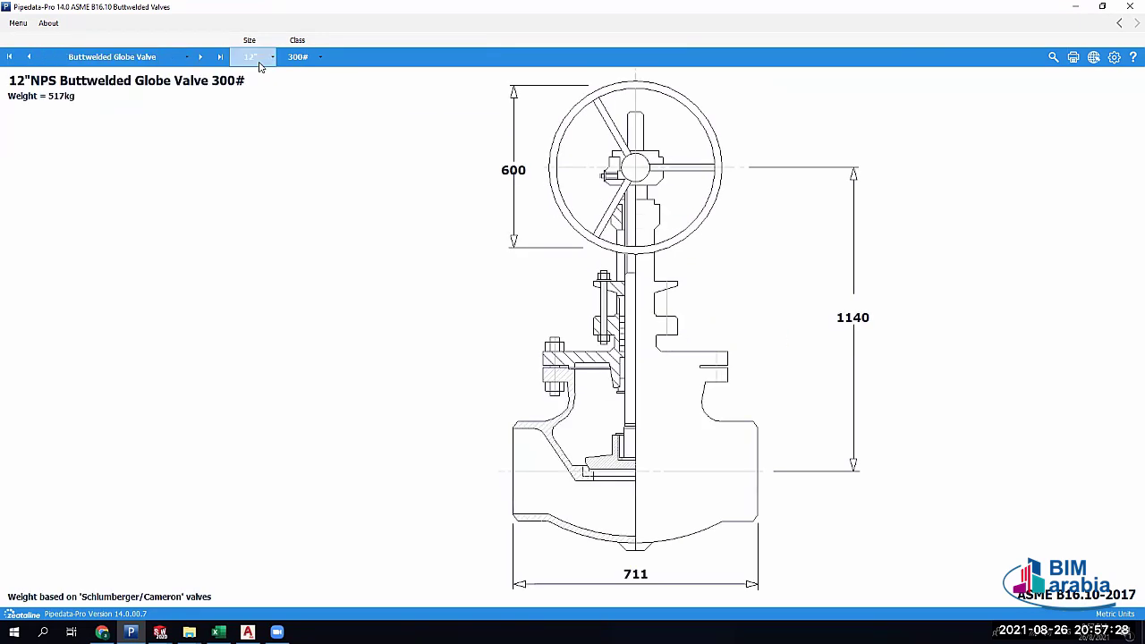
{"action": "left_click", "coordinate": [254, 56]}
{"action": "left_click", "coordinate": [263, 243]}
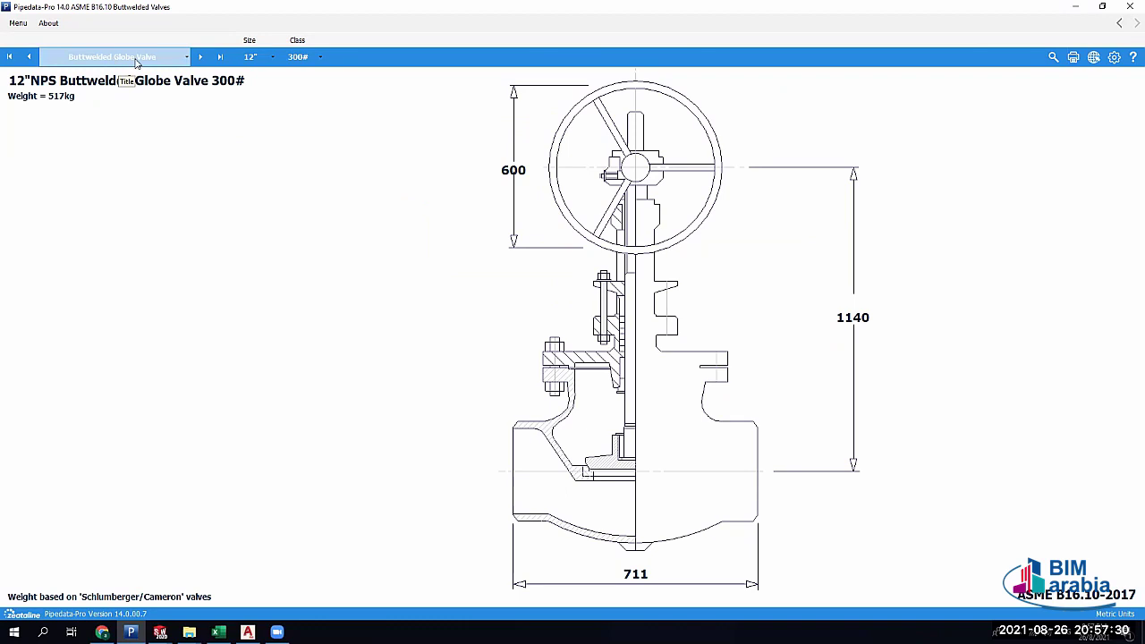
{"action": "left_click", "coordinate": [101, 58]}
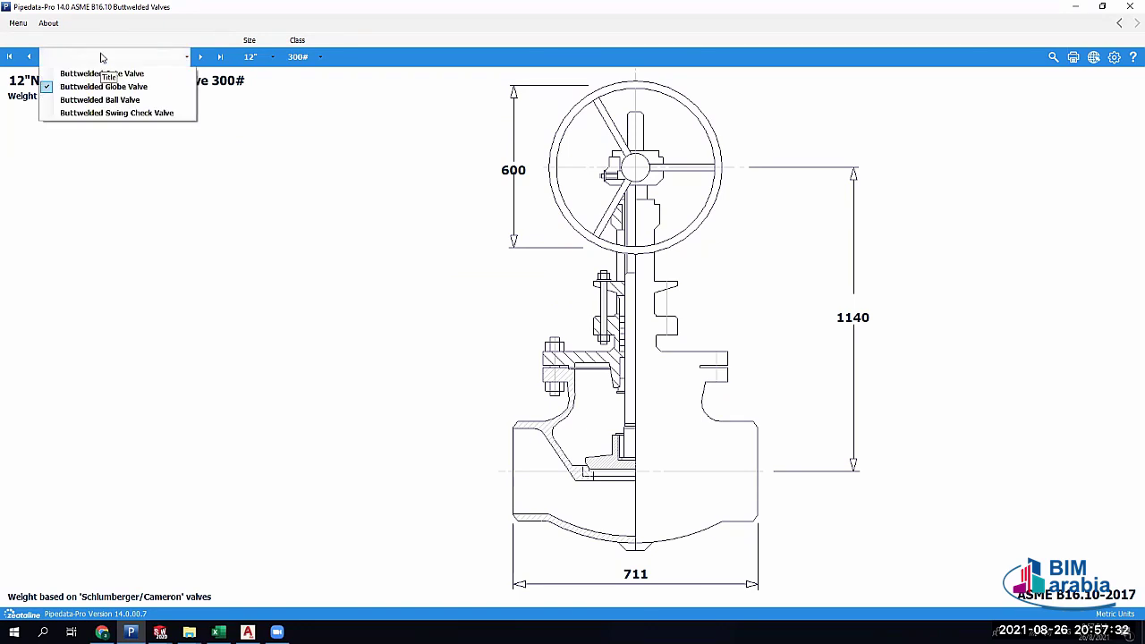
{"action": "left_click", "coordinate": [19, 27]}
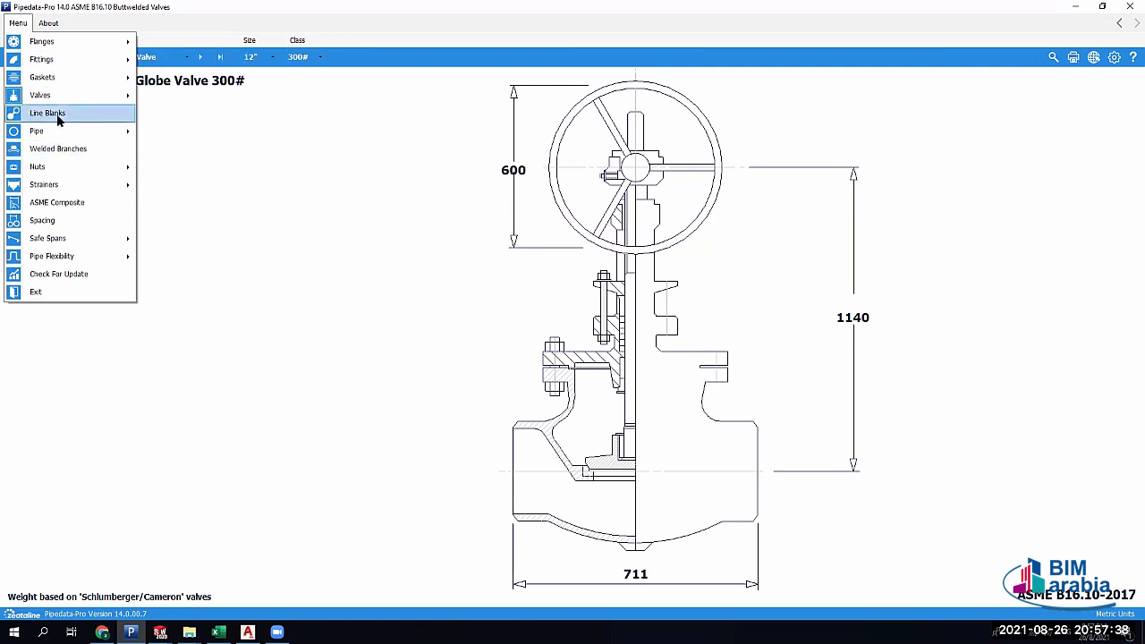
Show the 12" Flanged Globe Valve 300# RF sheet, listing a 608kg weight
{"action": "mouse_move", "coordinate": [56, 97]}
{"action": "left_click", "coordinate": [178, 90]}
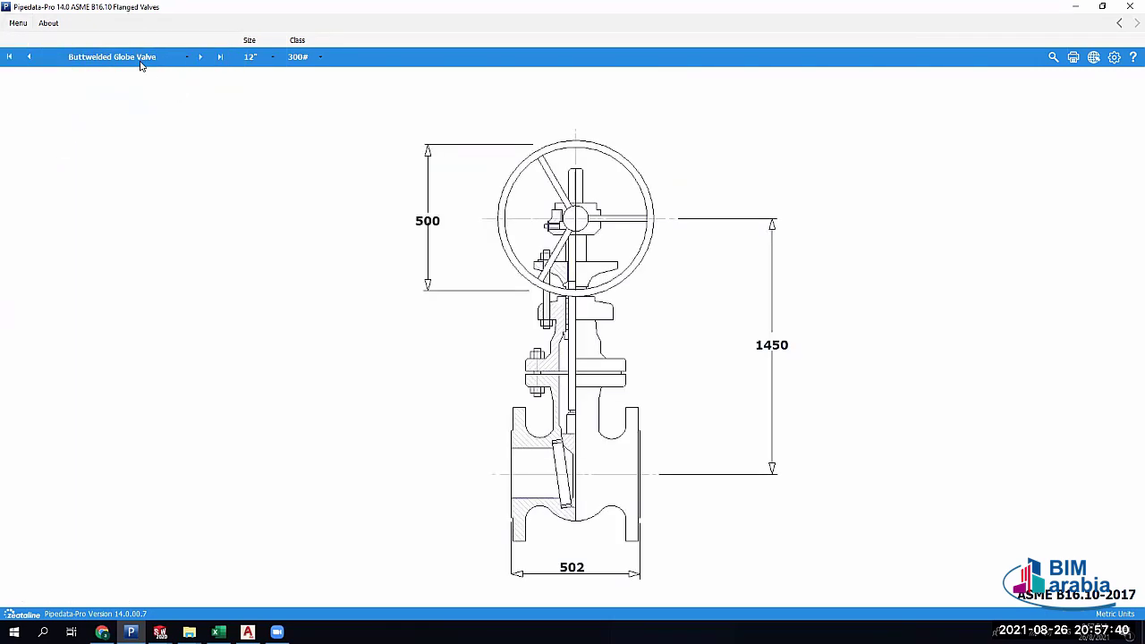
{"action": "left_click", "coordinate": [141, 59]}
{"action": "left_click", "coordinate": [143, 87]}
{"action": "left_click", "coordinate": [225, 59]}
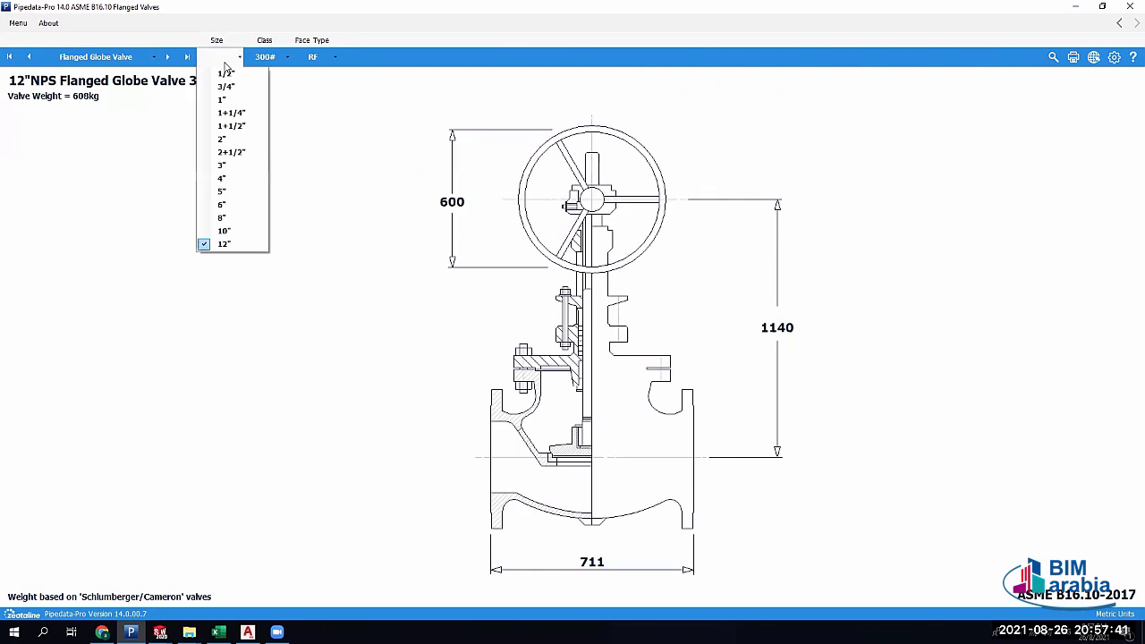
{"action": "left_click", "coordinate": [228, 244]}
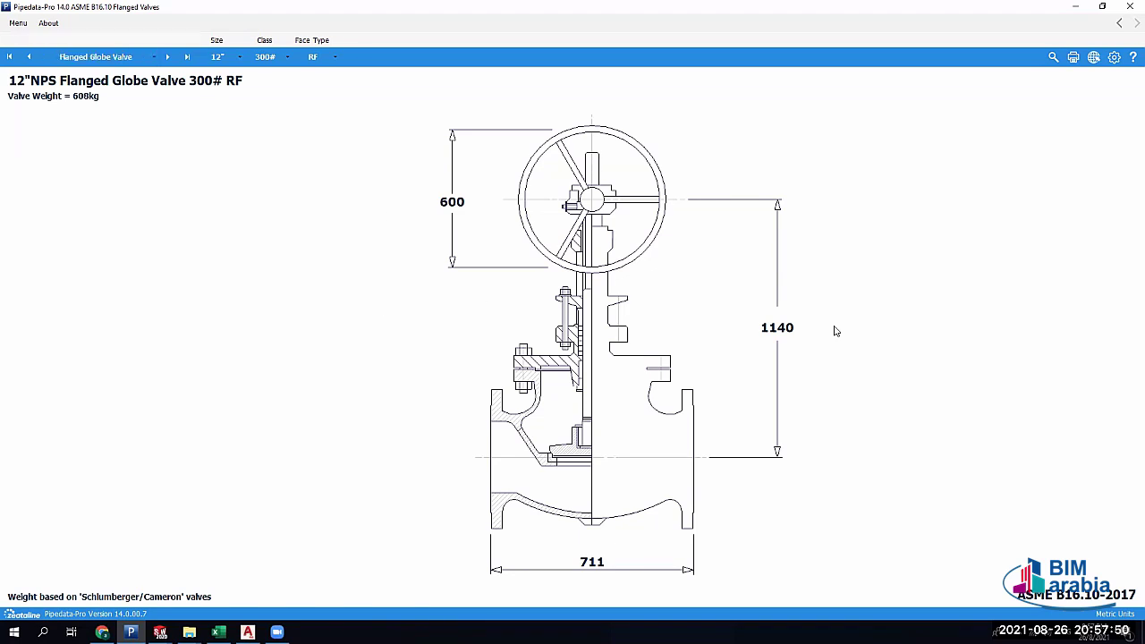
{"action": "left_click", "coordinate": [96, 56]}
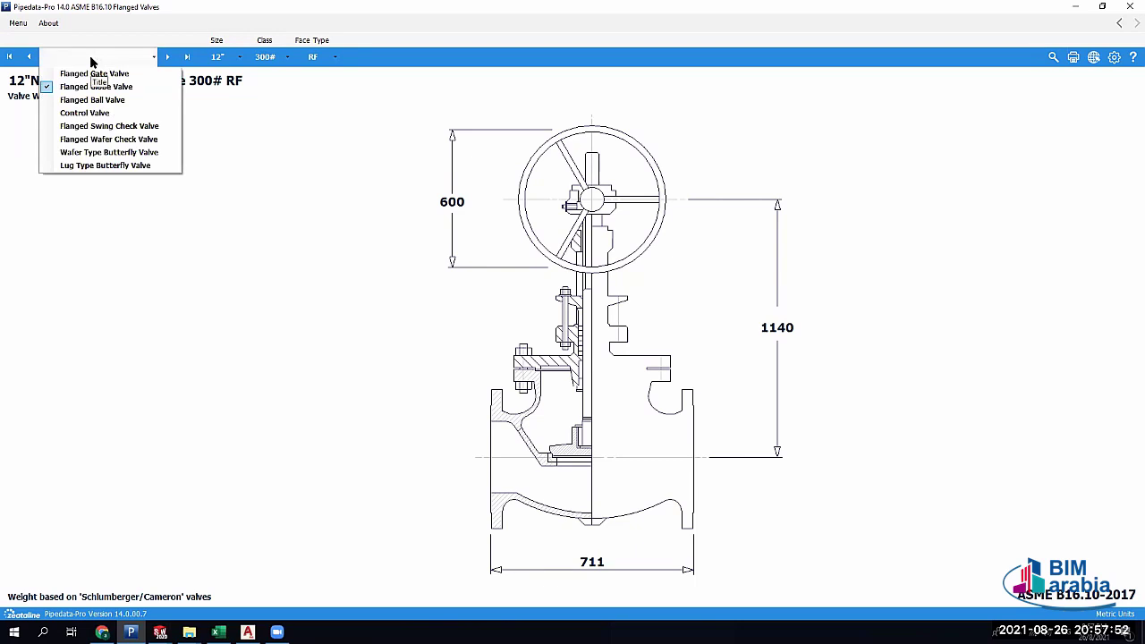
{"action": "left_click", "coordinate": [23, 25]}
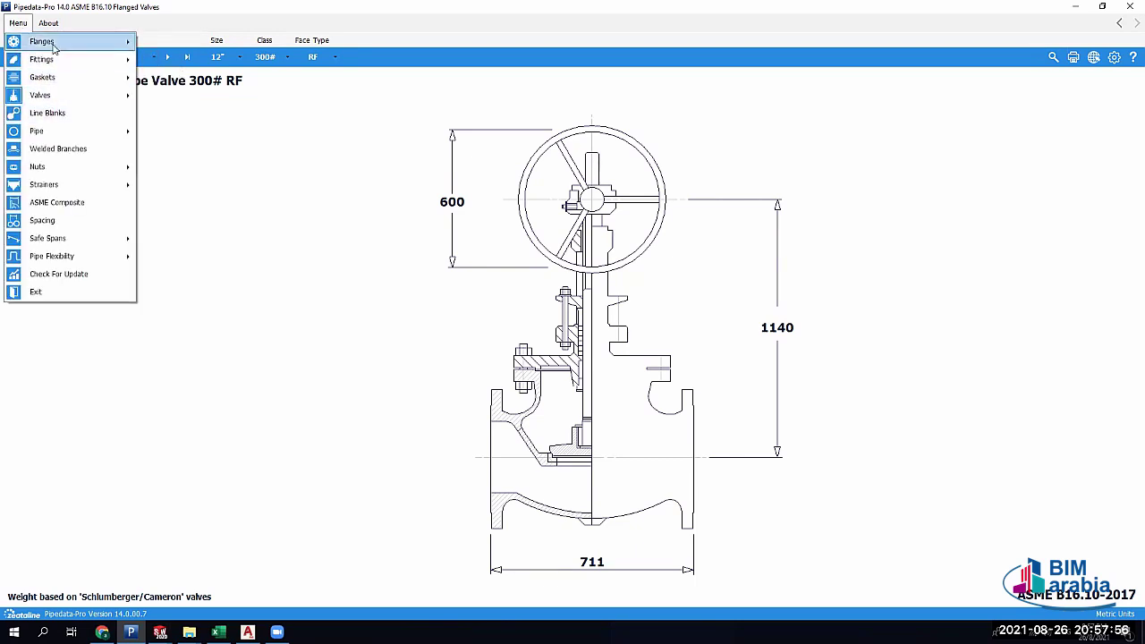
Return to buttwelded valves and view the 12" Buttwelded Ball Valve dimensions
{"action": "mouse_move", "coordinate": [90, 94]}
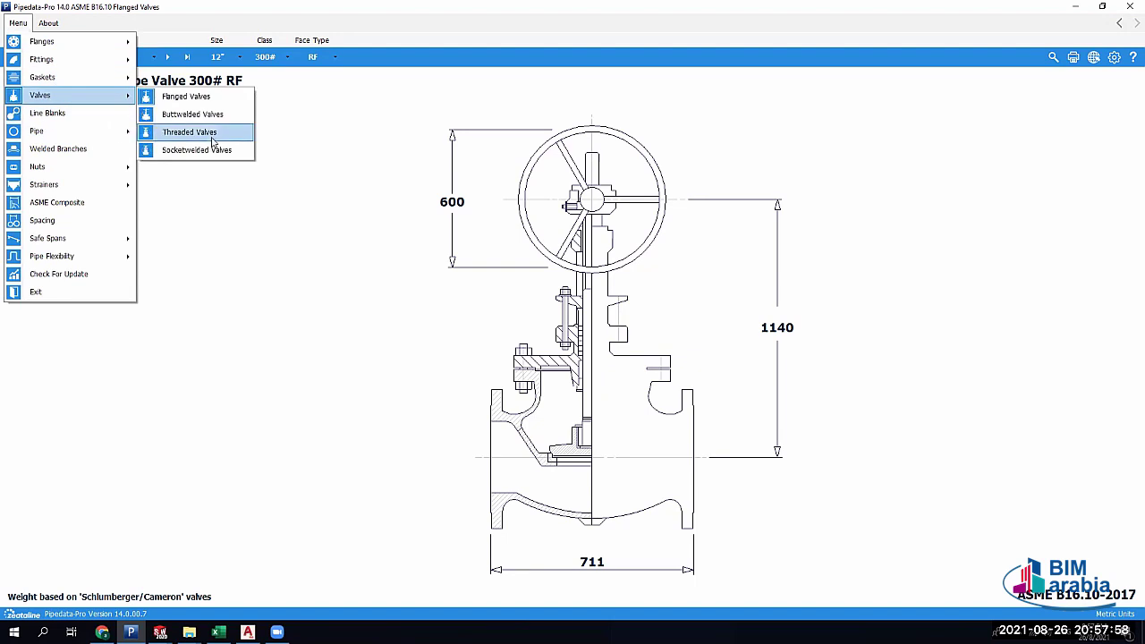
{"action": "left_click", "coordinate": [192, 115]}
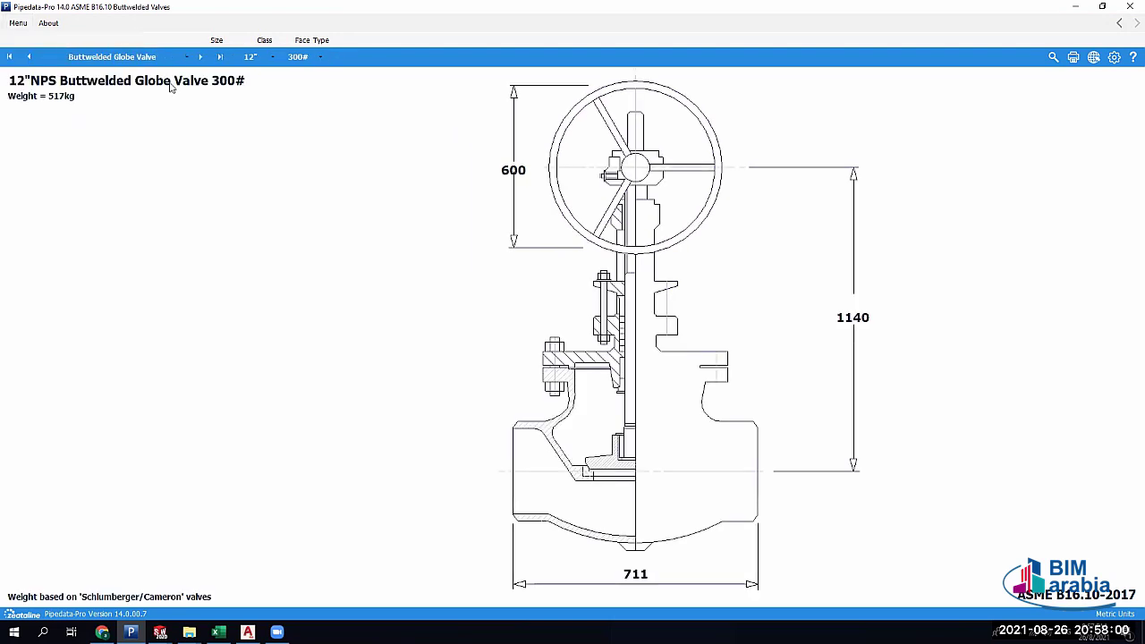
{"action": "left_click", "coordinate": [118, 56]}
{"action": "left_click", "coordinate": [123, 102]}
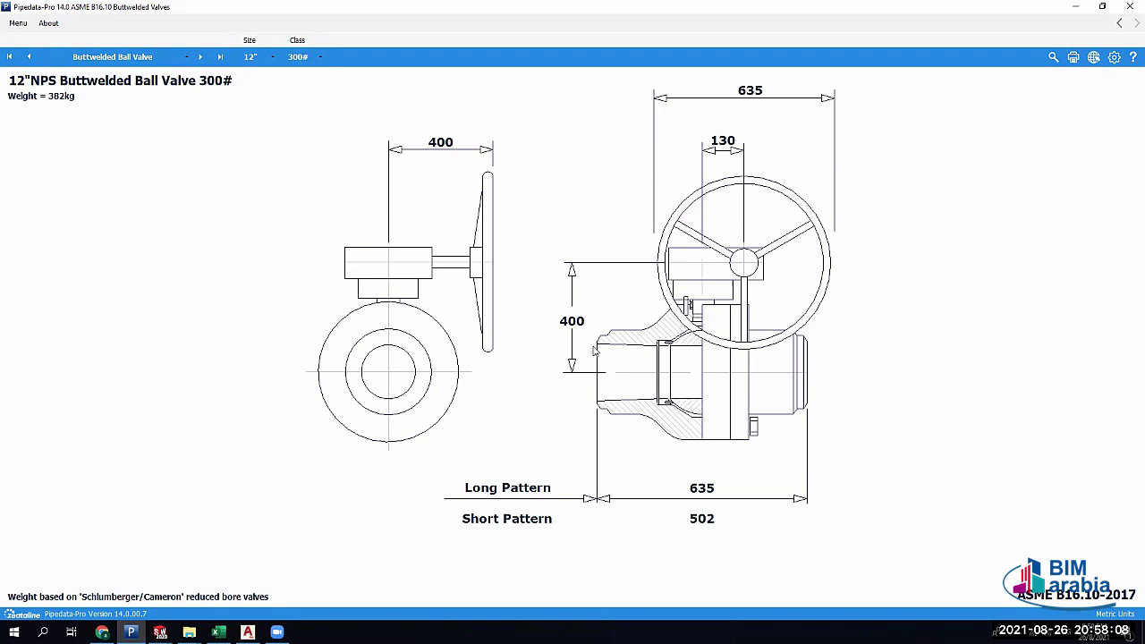
{"action": "left_click", "coordinate": [252, 57]}
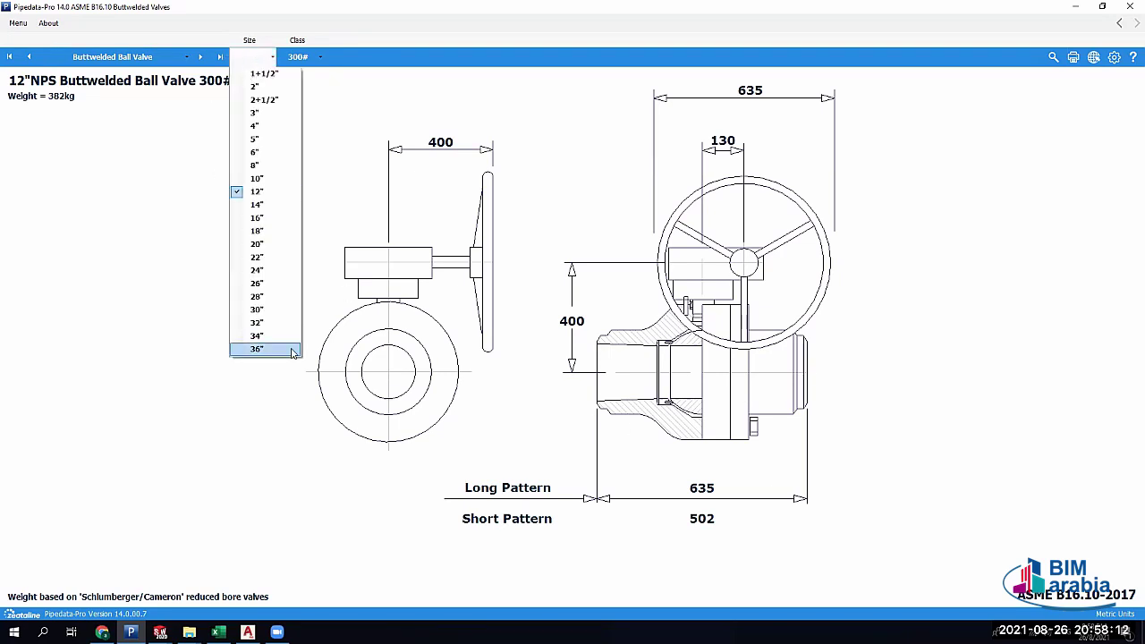
{"action": "left_click", "coordinate": [575, 173]}
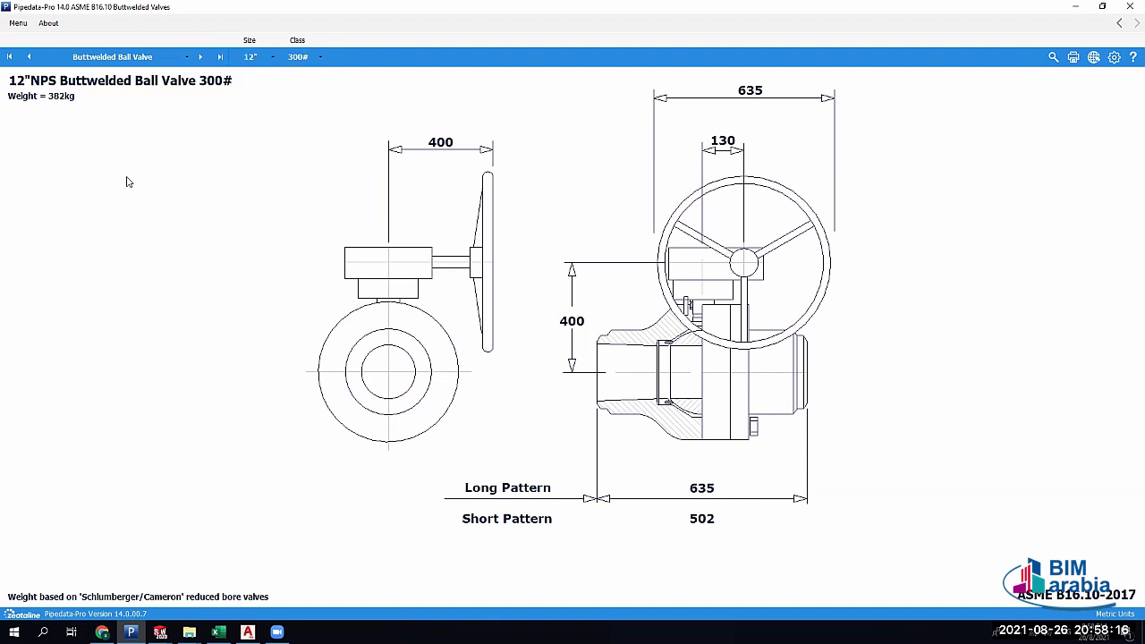
Show the 24" Buttwelded Swing Check Valve 300# sheet: 1666kg, dimensions 720 and 1346
{"action": "left_click", "coordinate": [133, 57]}
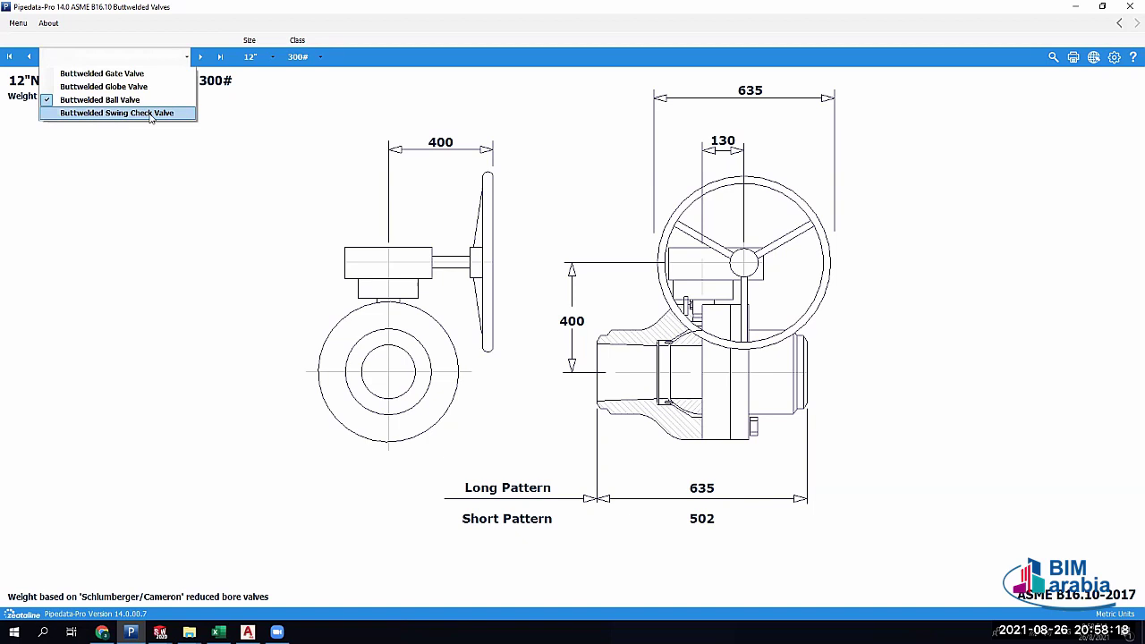
{"action": "left_click", "coordinate": [151, 114]}
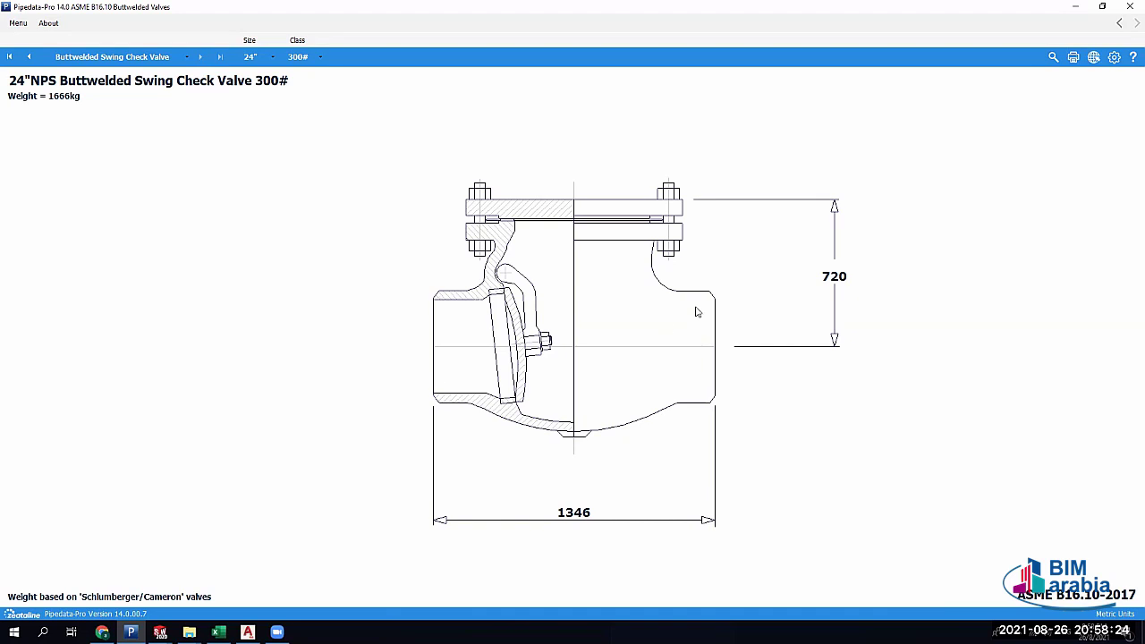
{"action": "left_click", "coordinate": [261, 58]}
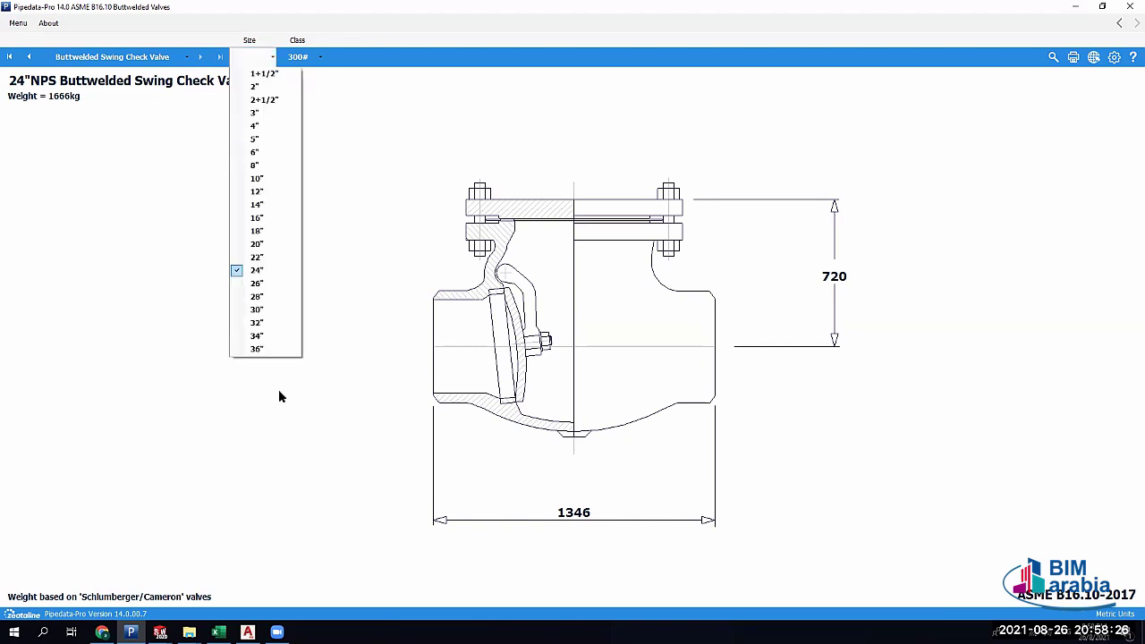
{"action": "left_click", "coordinate": [413, 157]}
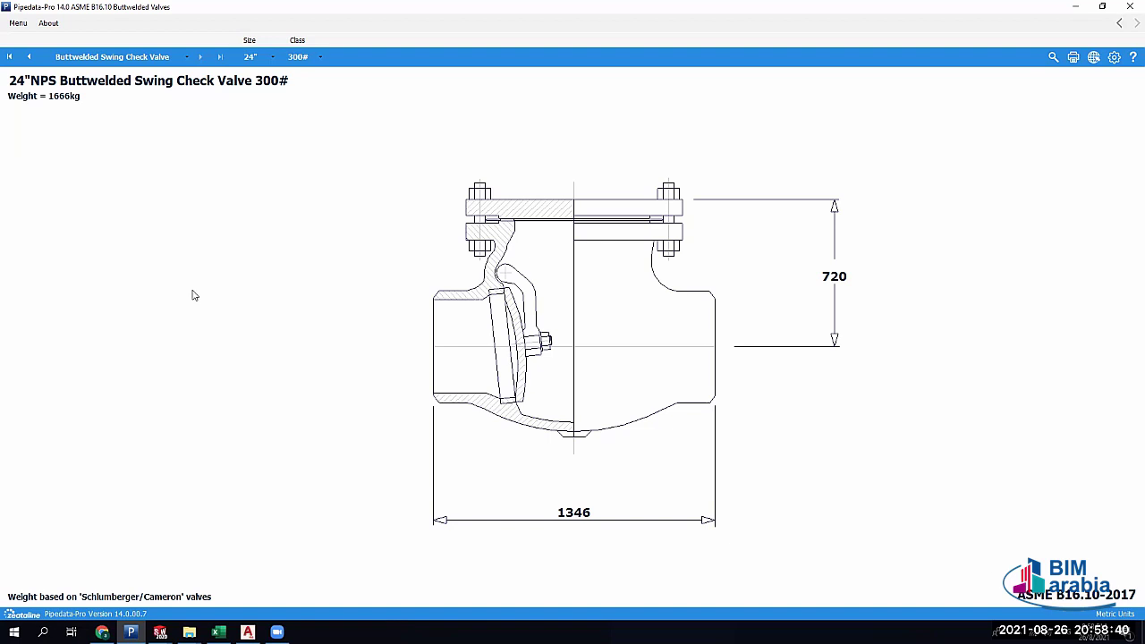
{"action": "left_click", "coordinate": [83, 62]}
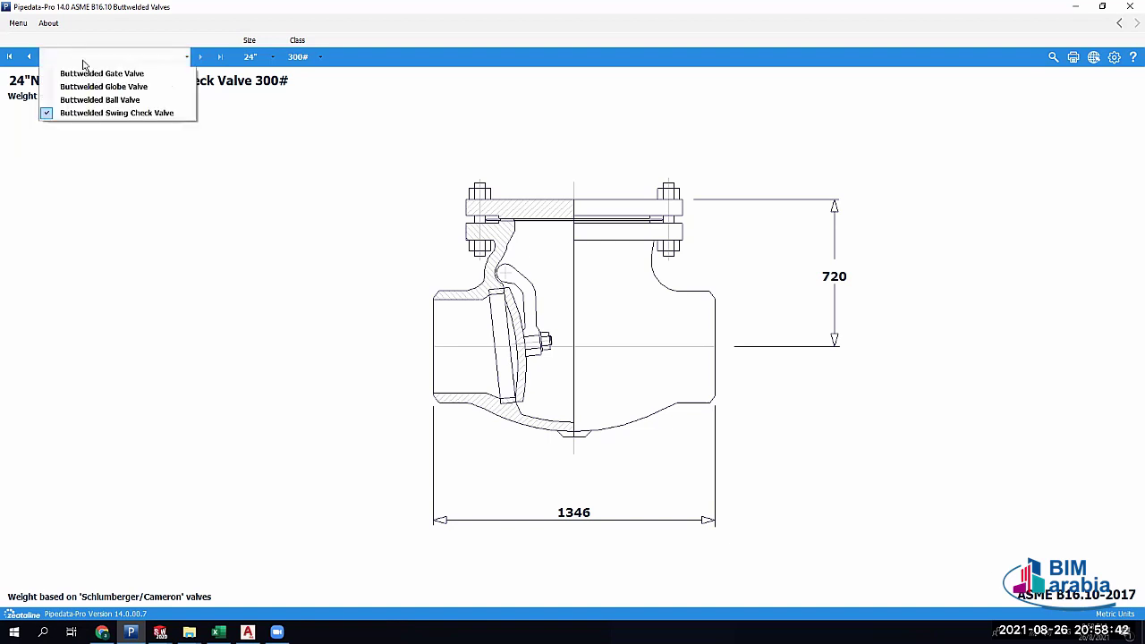
{"action": "left_click", "coordinate": [18, 22]}
{"action": "left_click", "coordinate": [18, 23]}
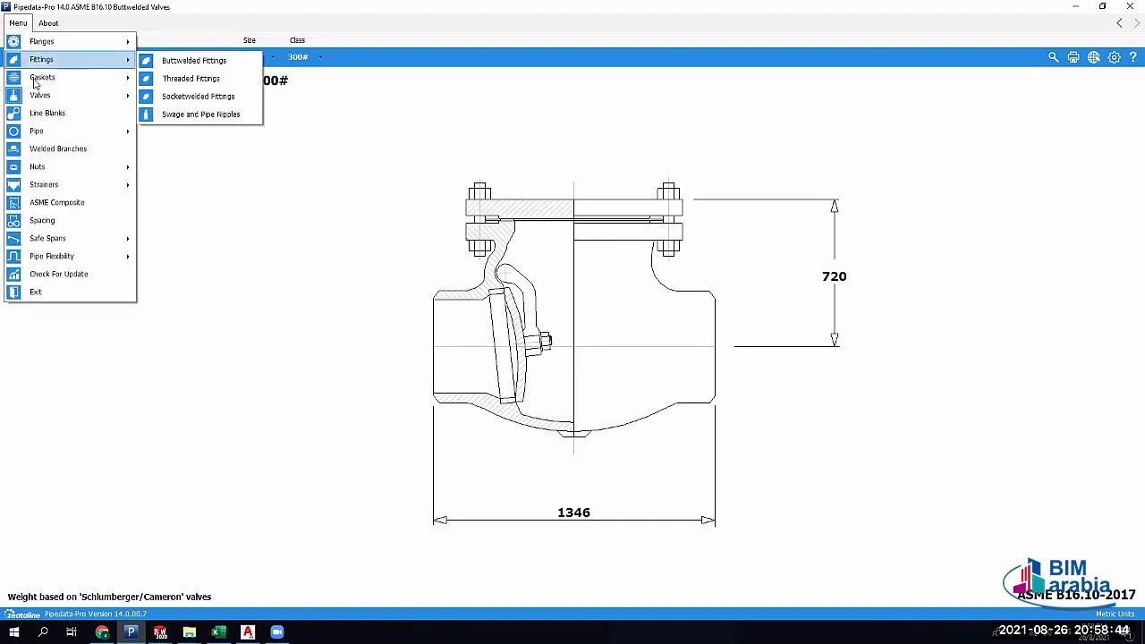
{"action": "mouse_move", "coordinate": [39, 96]}
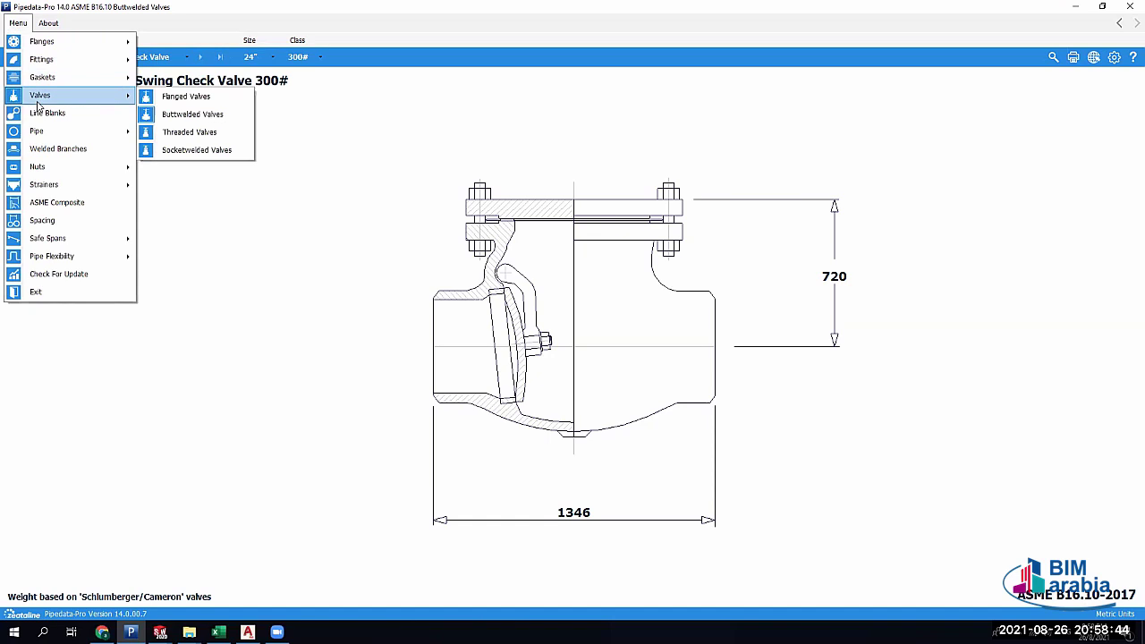
{"action": "left_click", "coordinate": [204, 135]}
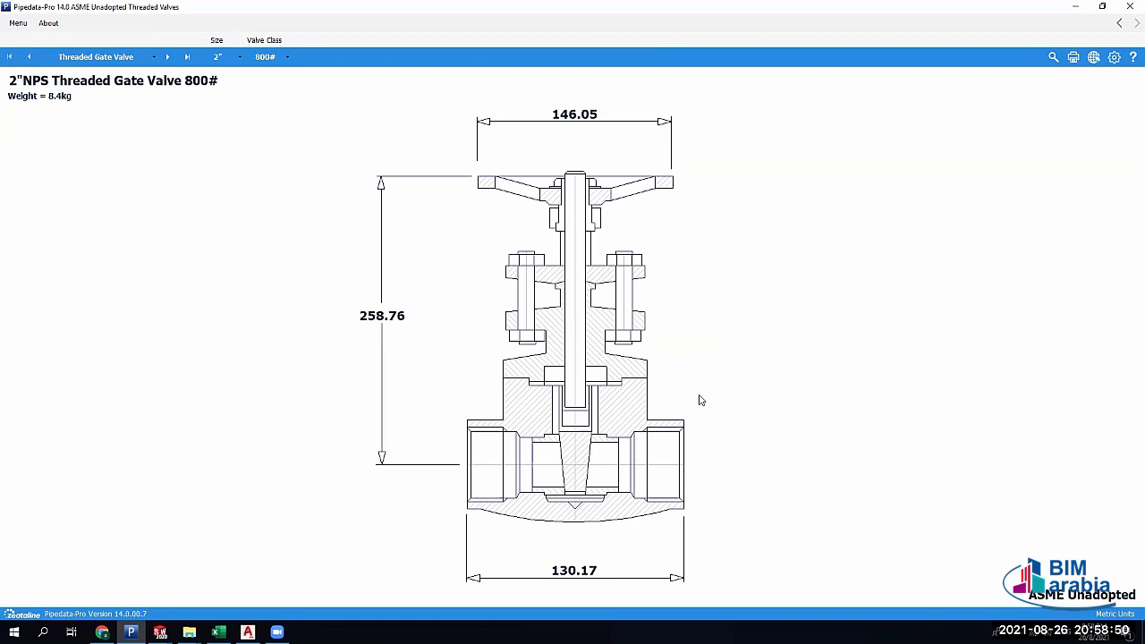
{"action": "left_click", "coordinate": [93, 56]}
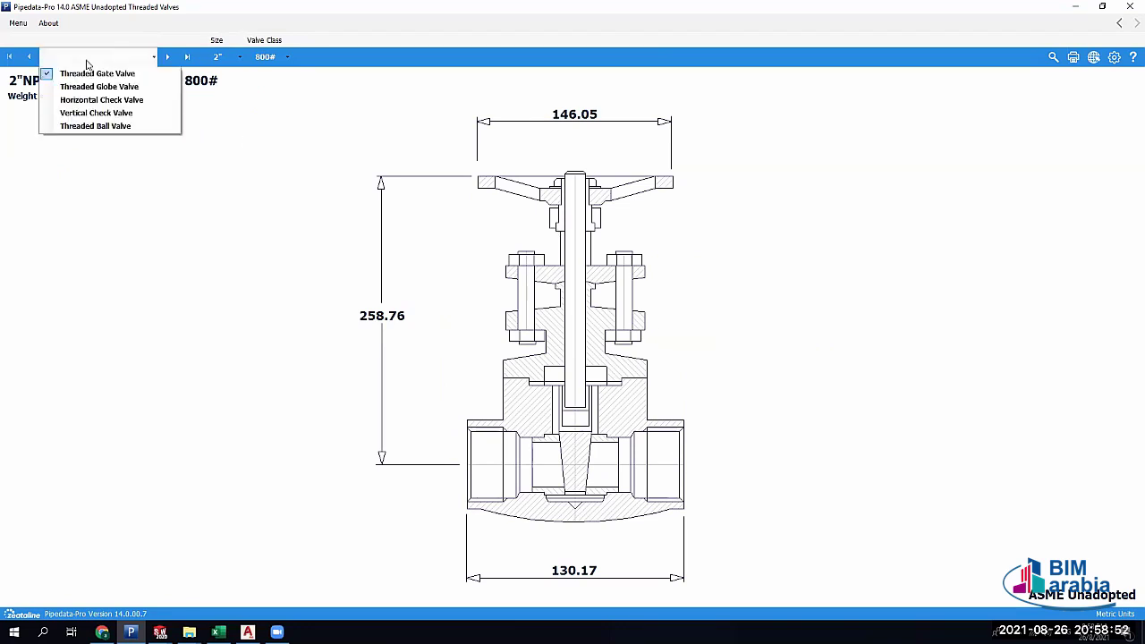
{"action": "left_click", "coordinate": [89, 72]}
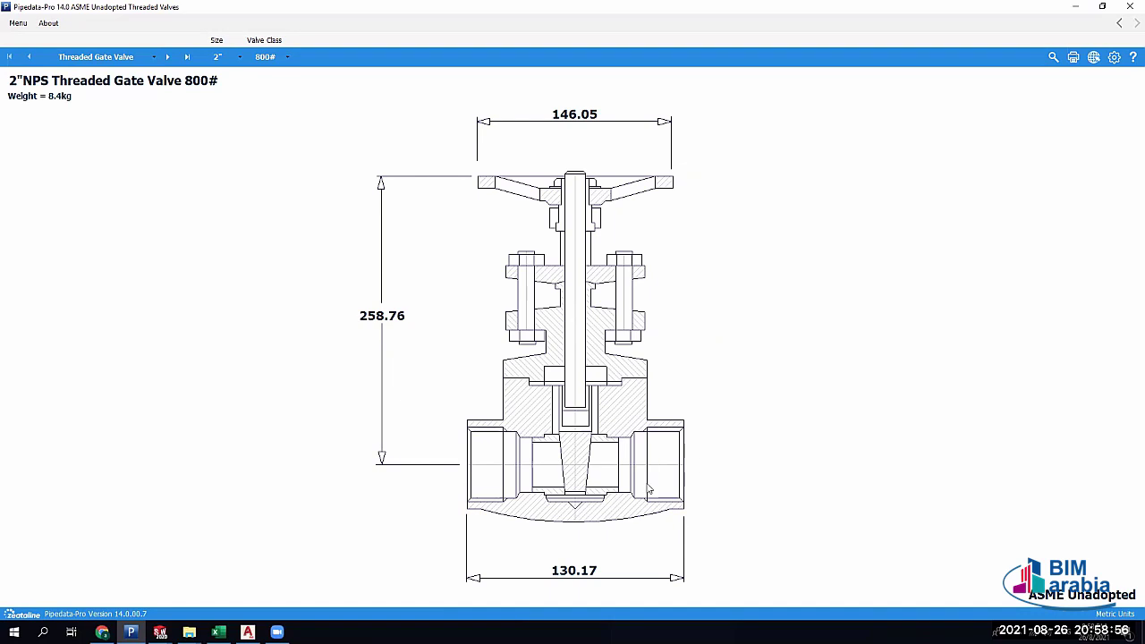
{"action": "left_click", "coordinate": [222, 56]}
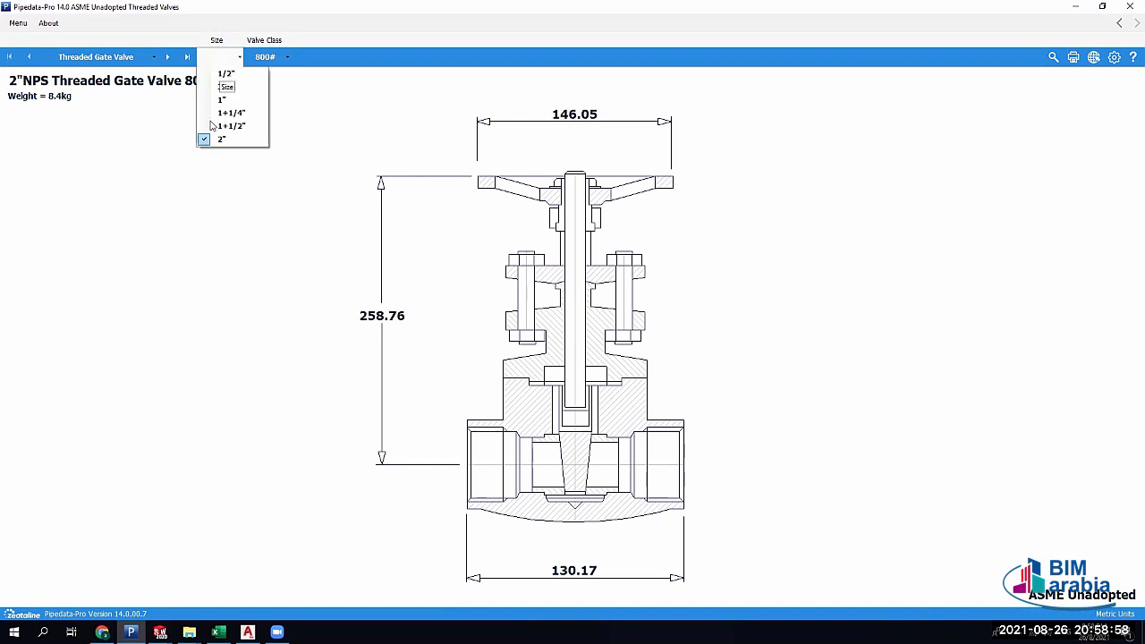
{"action": "left_click", "coordinate": [398, 340]}
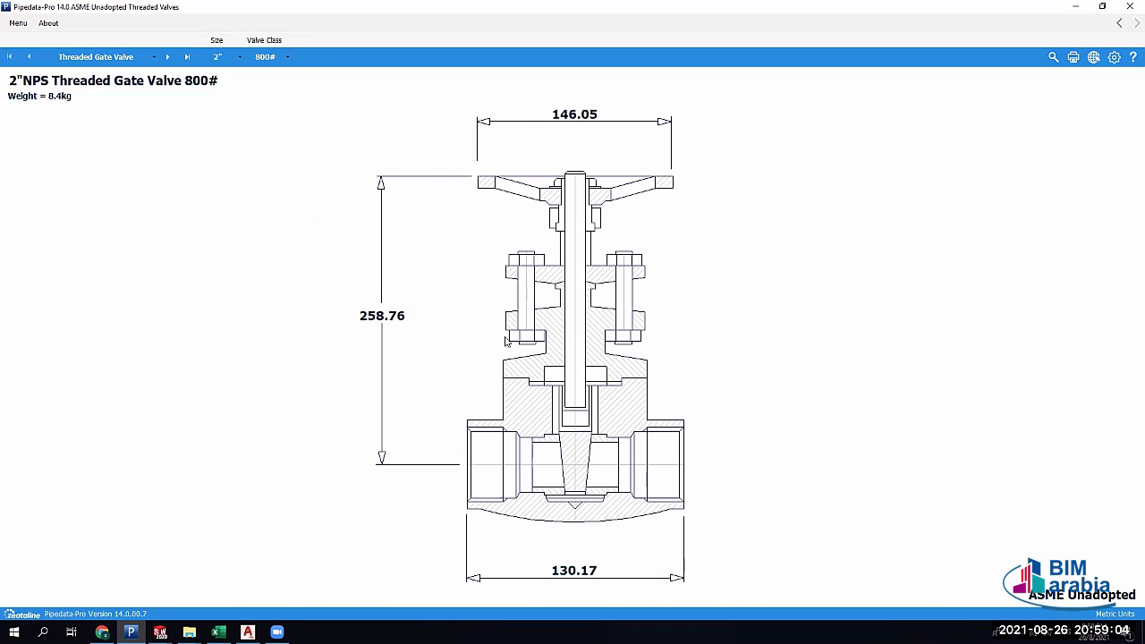
{"action": "left_click", "coordinate": [87, 59]}
{"action": "left_click", "coordinate": [89, 87]}
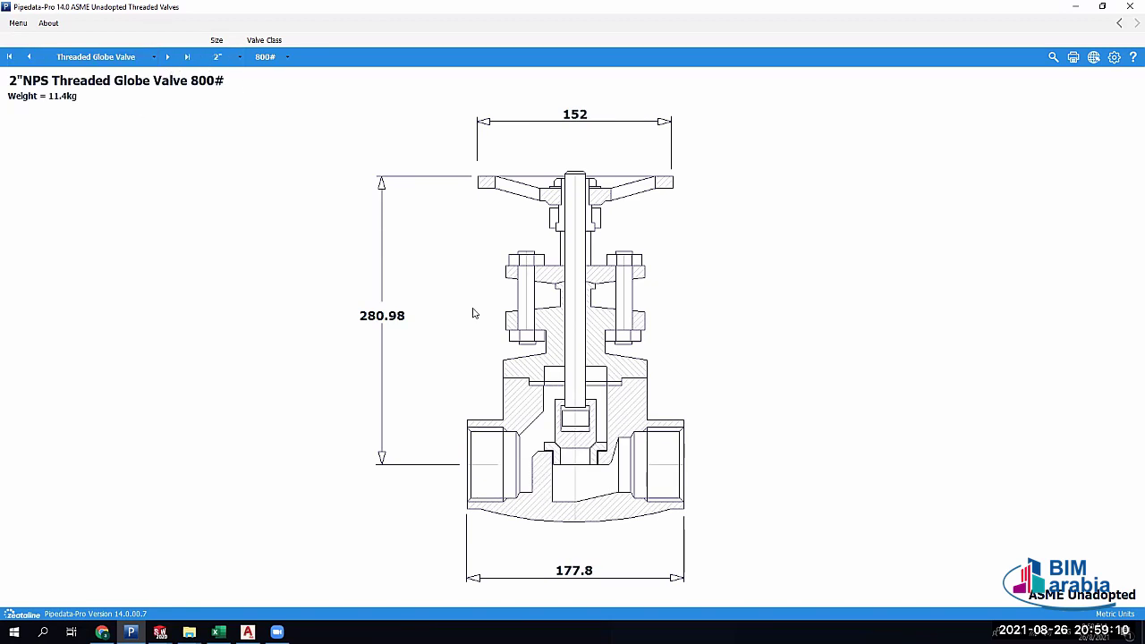
{"action": "left_click", "coordinate": [269, 56]}
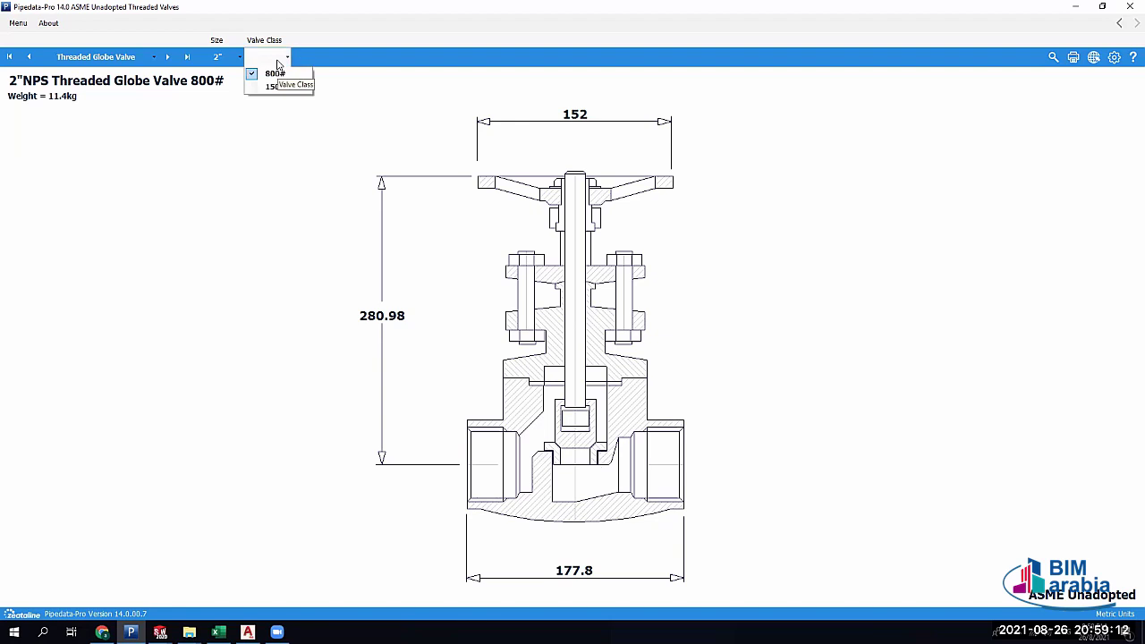
{"action": "left_click", "coordinate": [272, 63]}
{"action": "left_click", "coordinate": [272, 63]}
{"action": "left_click", "coordinate": [269, 61]}
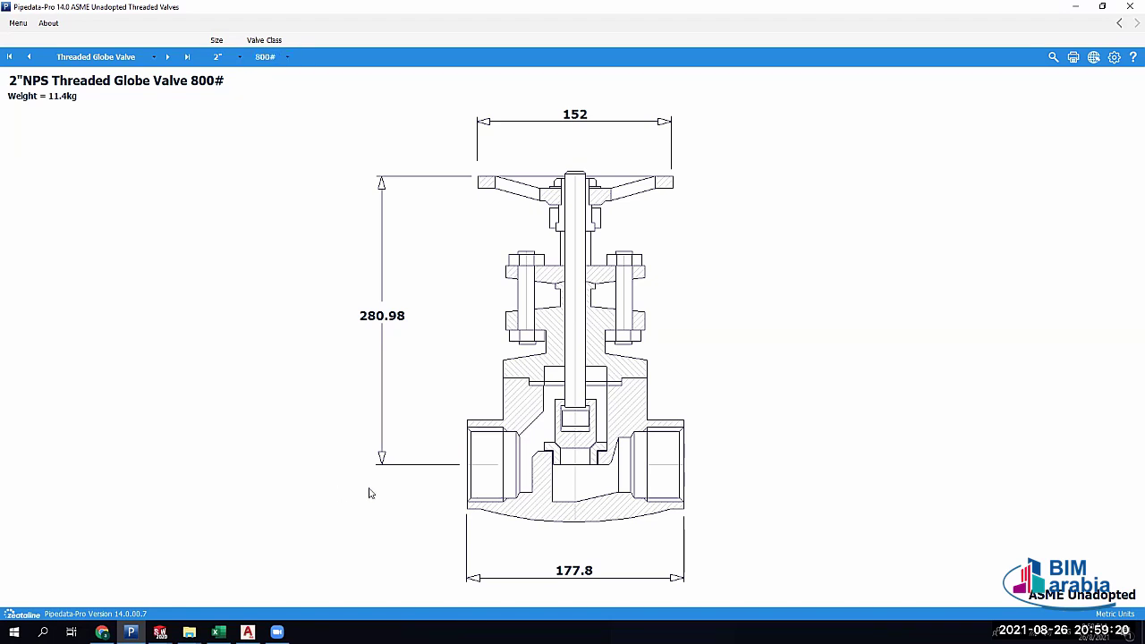
{"action": "left_click", "coordinate": [264, 58]}
{"action": "left_click", "coordinate": [265, 58]}
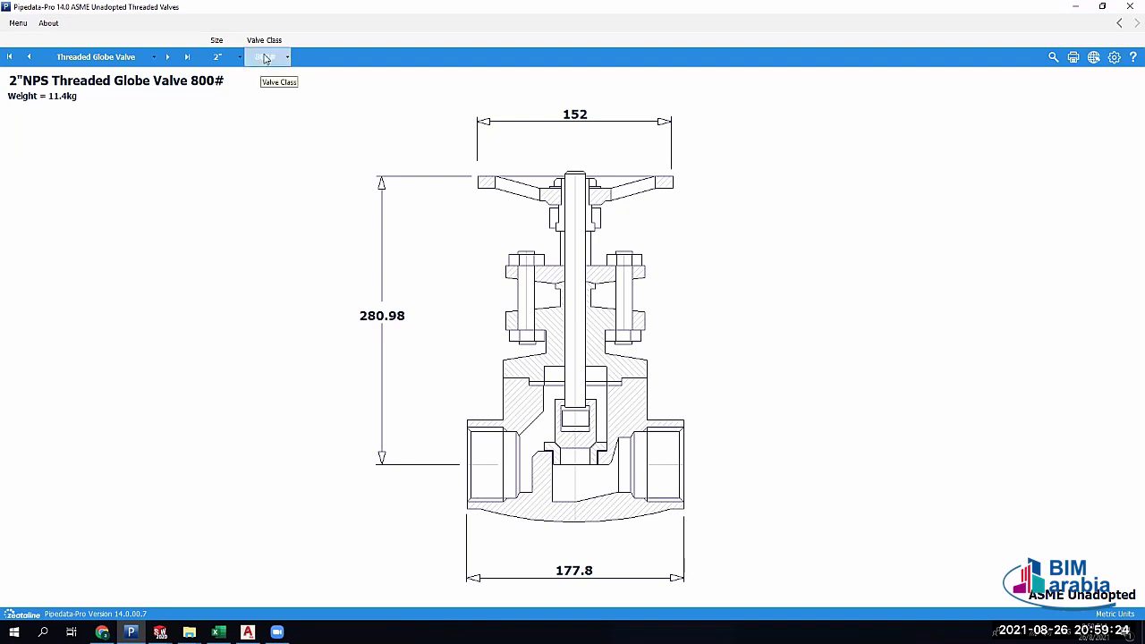
{"action": "left_click", "coordinate": [220, 57]}
{"action": "left_click", "coordinate": [225, 140]}
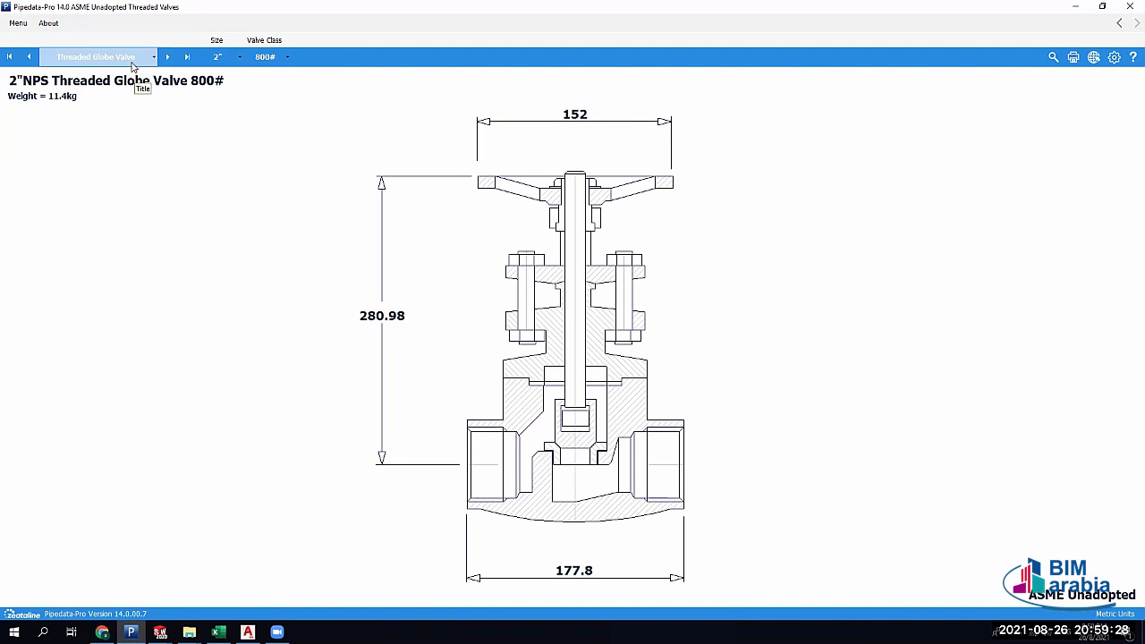
{"action": "left_click", "coordinate": [132, 64]}
{"action": "left_click", "coordinate": [132, 64]}
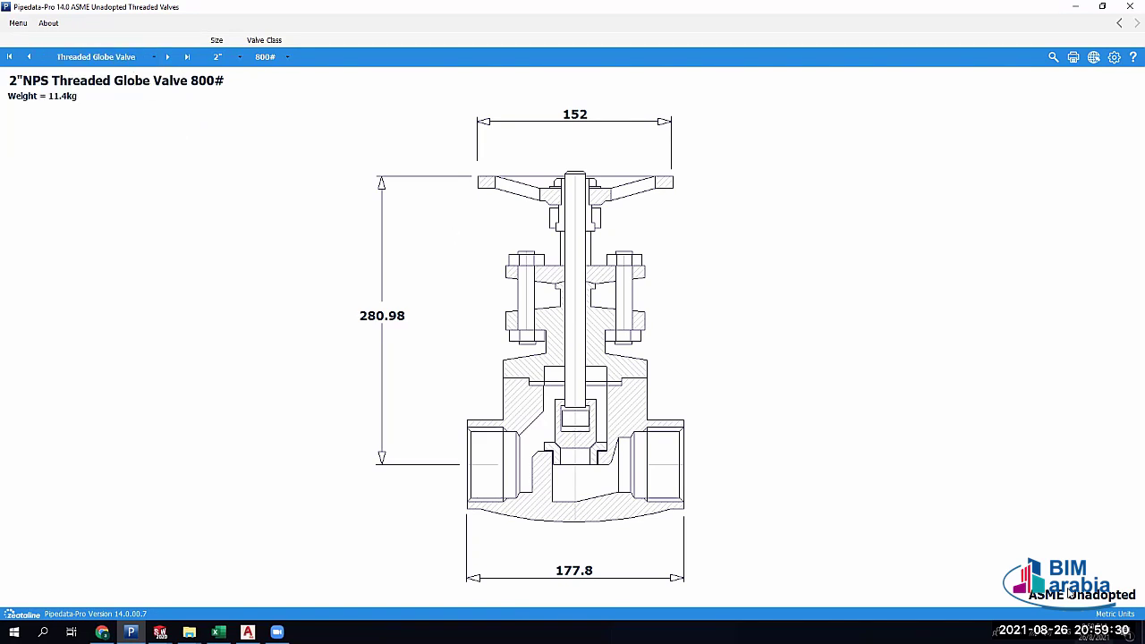
View the 2" threaded Horizontal Check Valve drawing, keeping the 800# class
{"action": "left_click", "coordinate": [125, 60]}
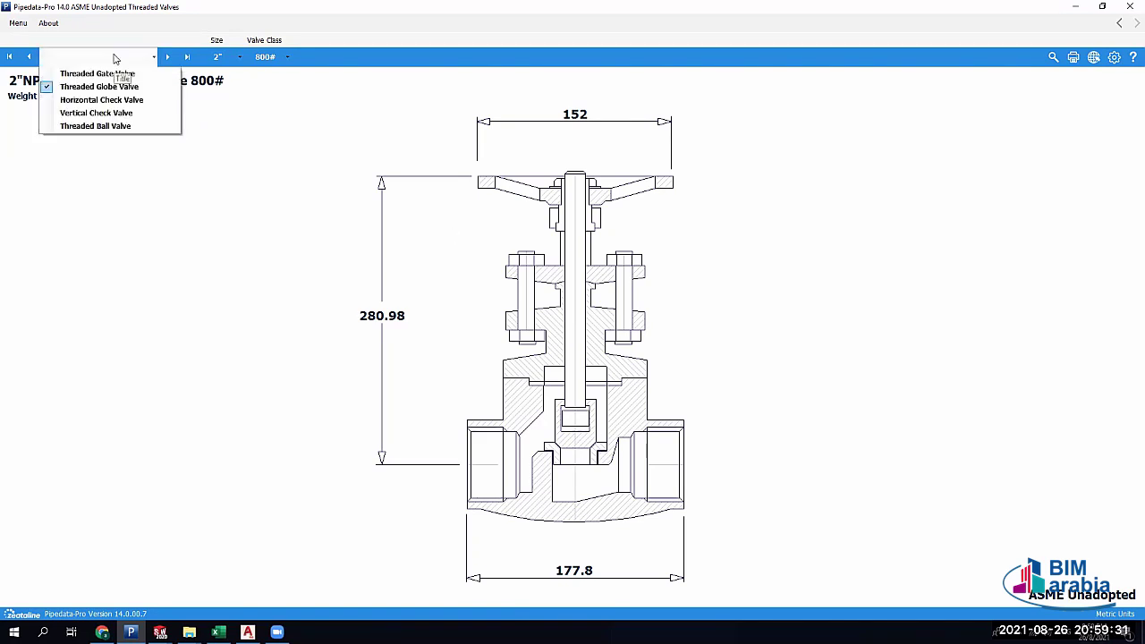
{"action": "left_click", "coordinate": [105, 100]}
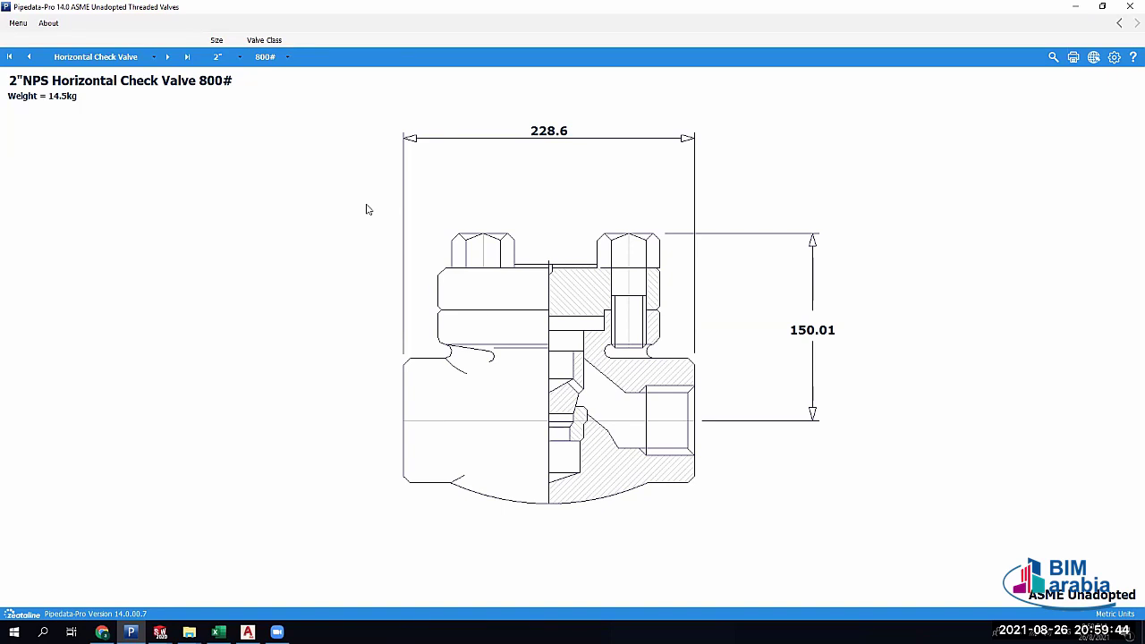
{"action": "left_click", "coordinate": [223, 56]}
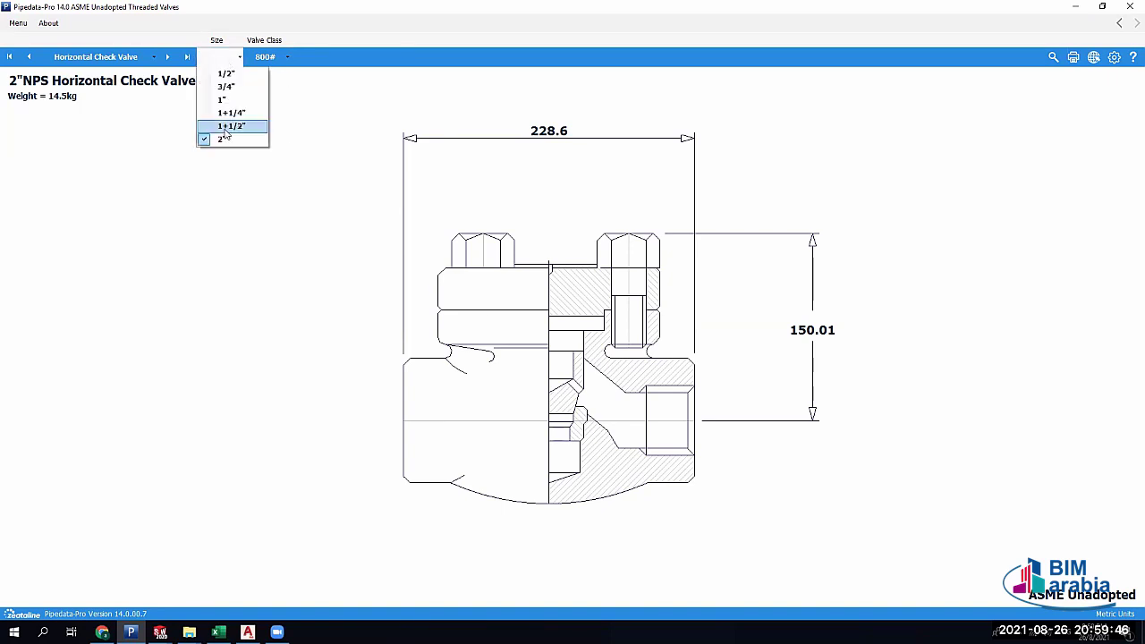
{"action": "left_click", "coordinate": [273, 59]}
{"action": "left_click", "coordinate": [307, 191]}
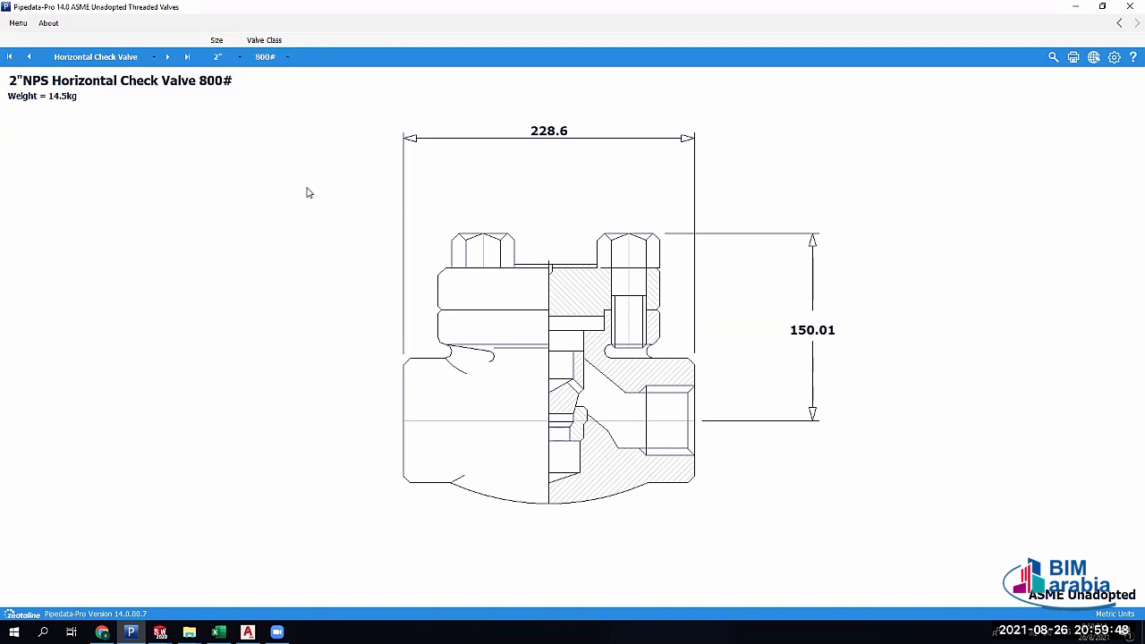
View the 2" Vertical Check Valve, then the 2" Threaded Ball Valve 800# (9kg)
{"action": "left_click", "coordinate": [96, 56]}
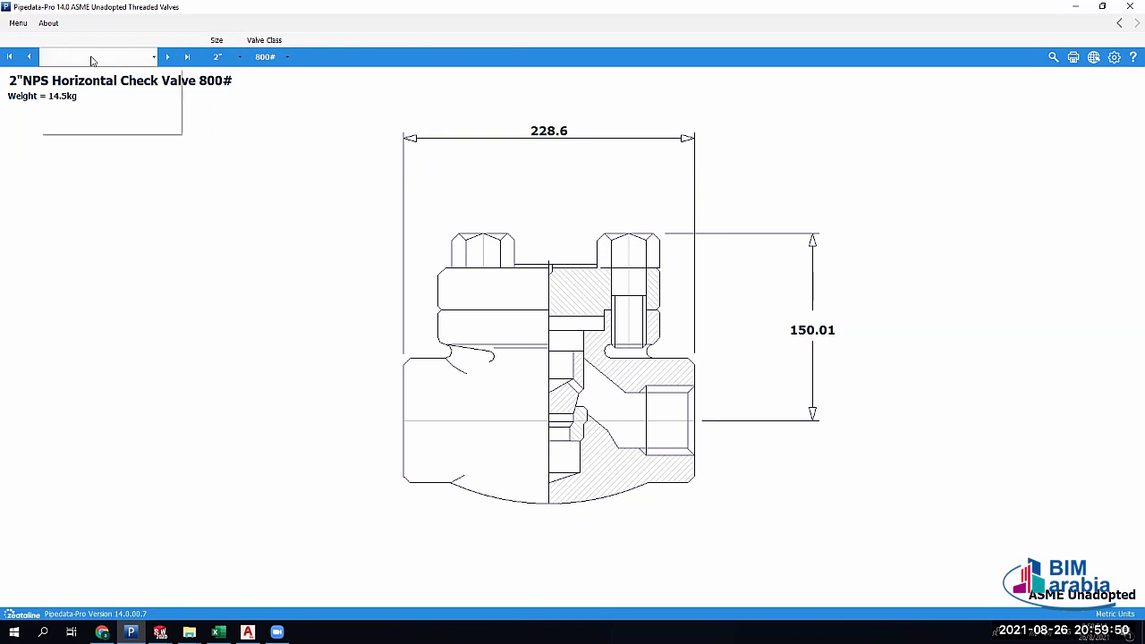
{"action": "left_click", "coordinate": [95, 114]}
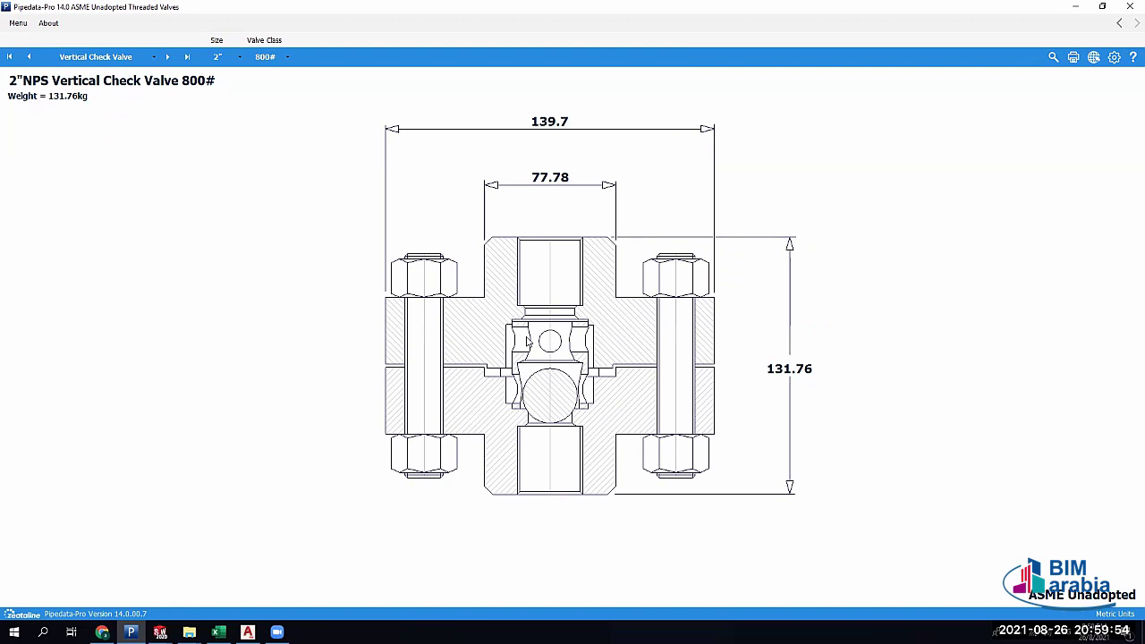
{"action": "left_click", "coordinate": [217, 57]}
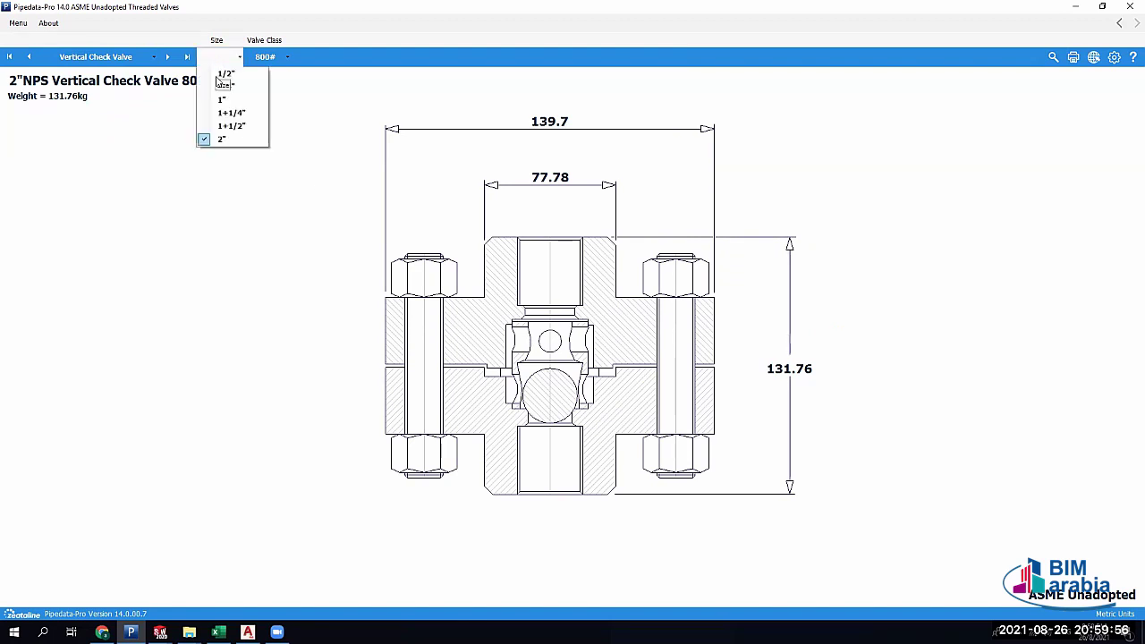
{"action": "left_click", "coordinate": [229, 61]}
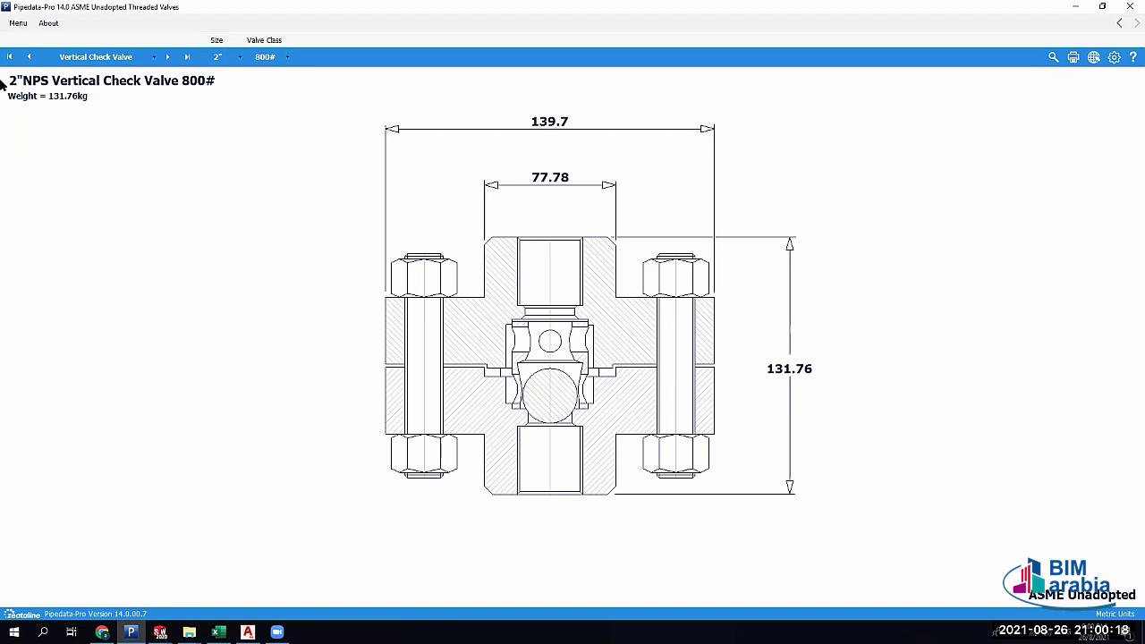
{"action": "left_click", "coordinate": [94, 56]}
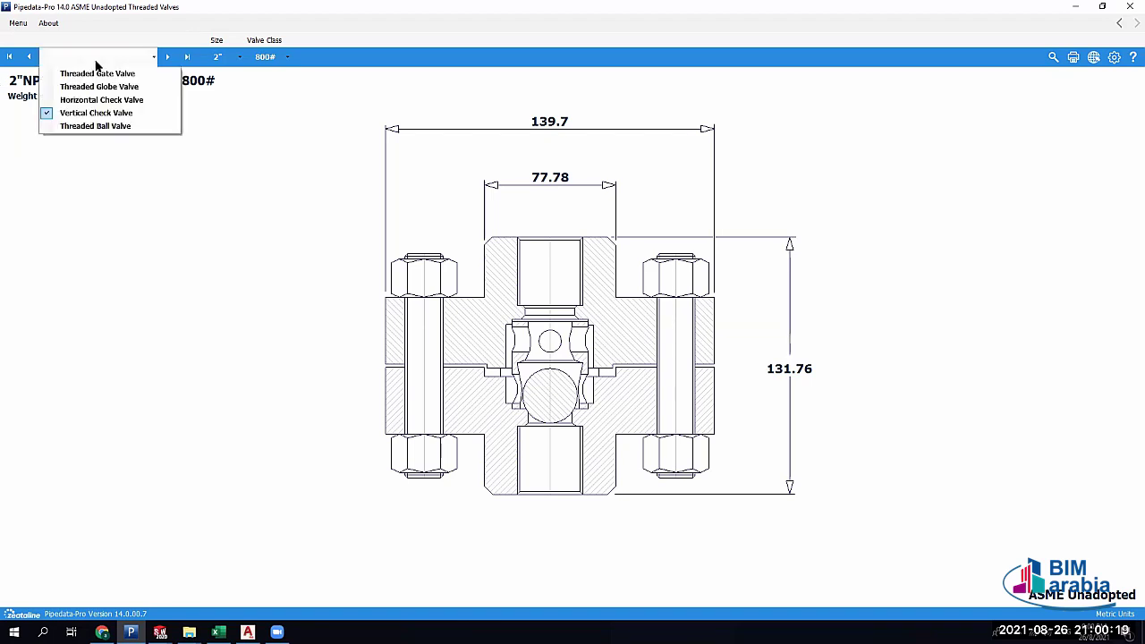
{"action": "left_click", "coordinate": [108, 130]}
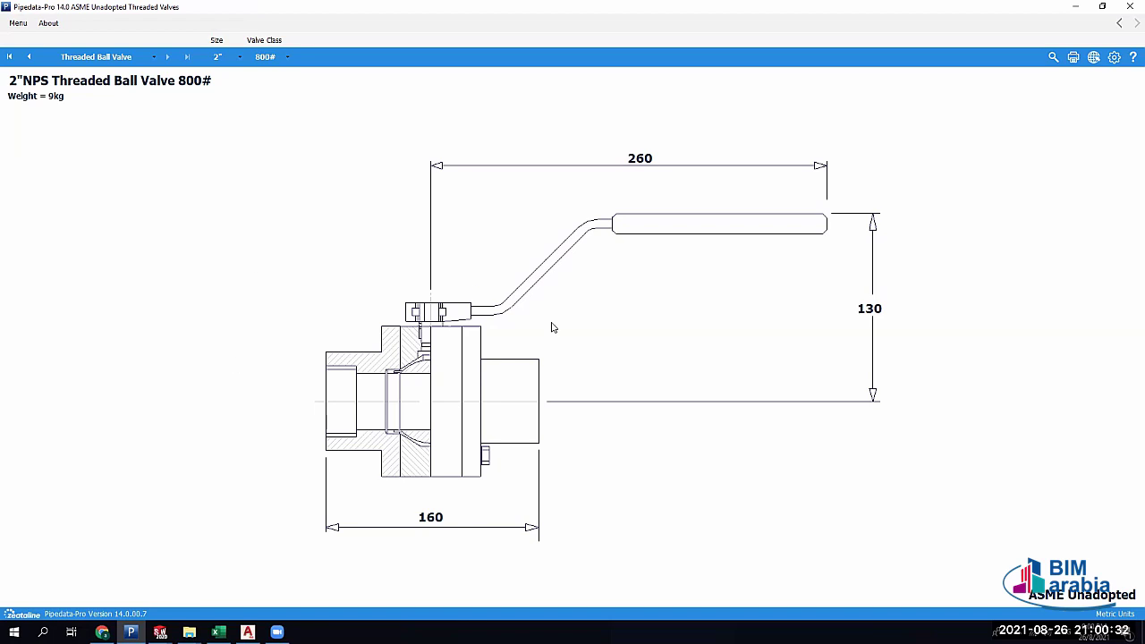
Leave the threaded valve types unchanged and bring up the component categories menu
{"action": "left_click", "coordinate": [82, 63]}
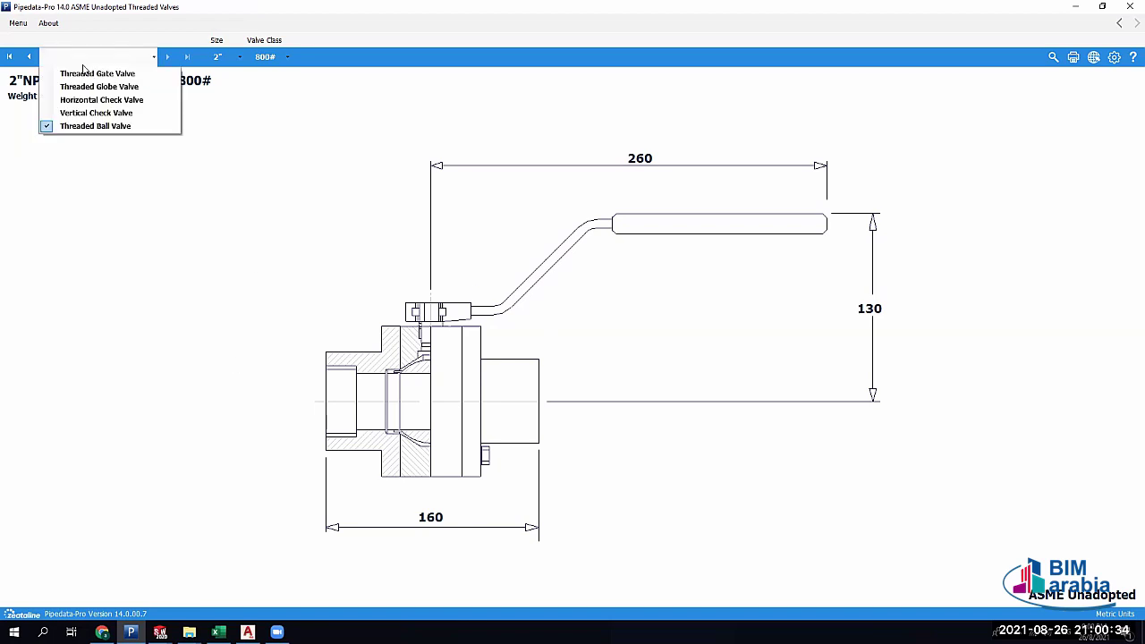
{"action": "left_click", "coordinate": [84, 63]}
{"action": "left_click", "coordinate": [18, 23]}
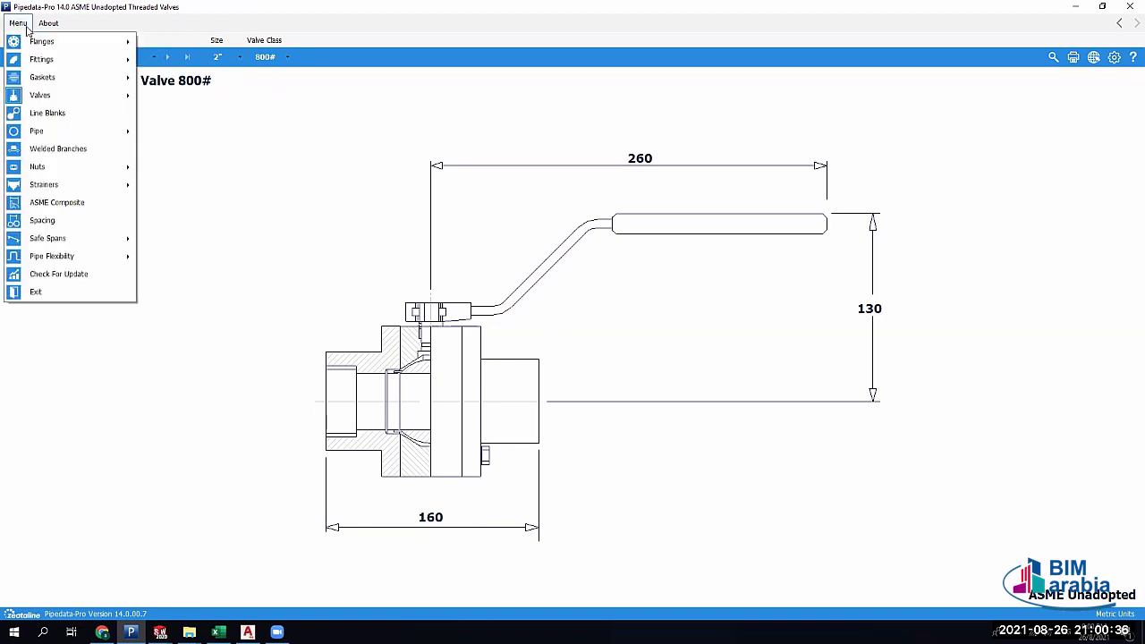
Open the socketwelded valves catalogue and view the 2" gate valve at 800#
{"action": "mouse_move", "coordinate": [51, 99]}
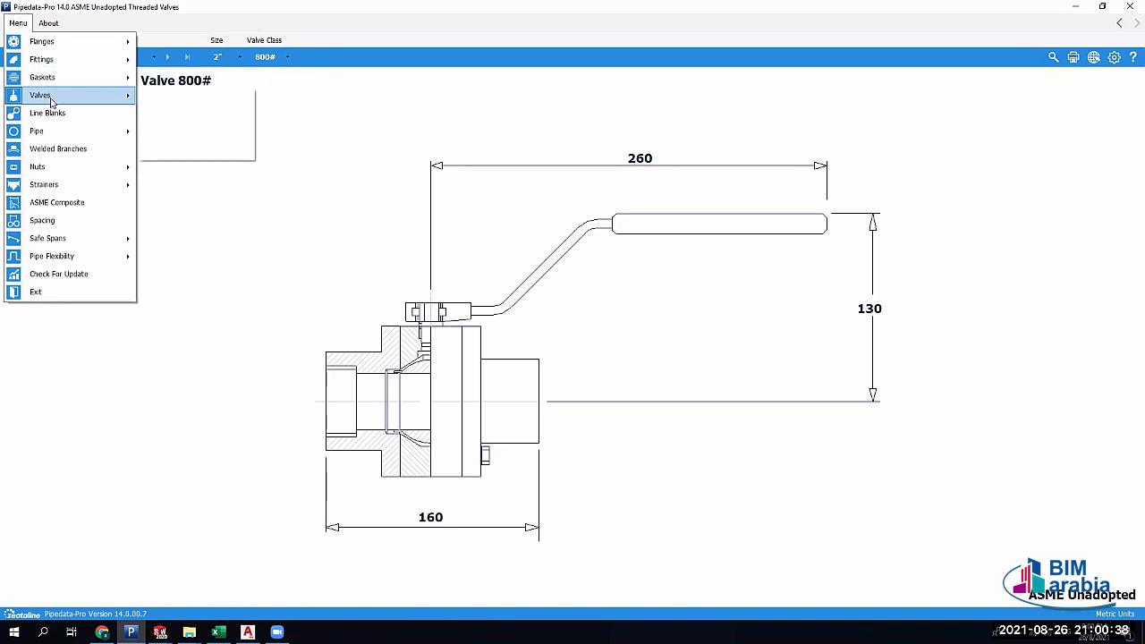
{"action": "left_click", "coordinate": [188, 151]}
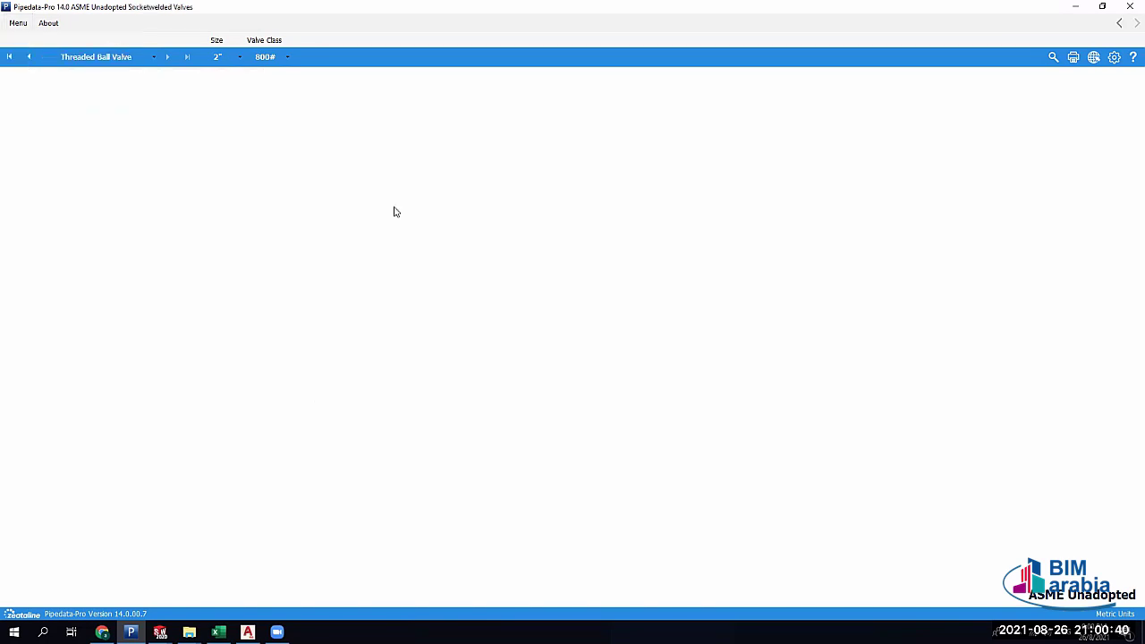
{"action": "left_click", "coordinate": [219, 57]}
{"action": "left_click", "coordinate": [220, 57]}
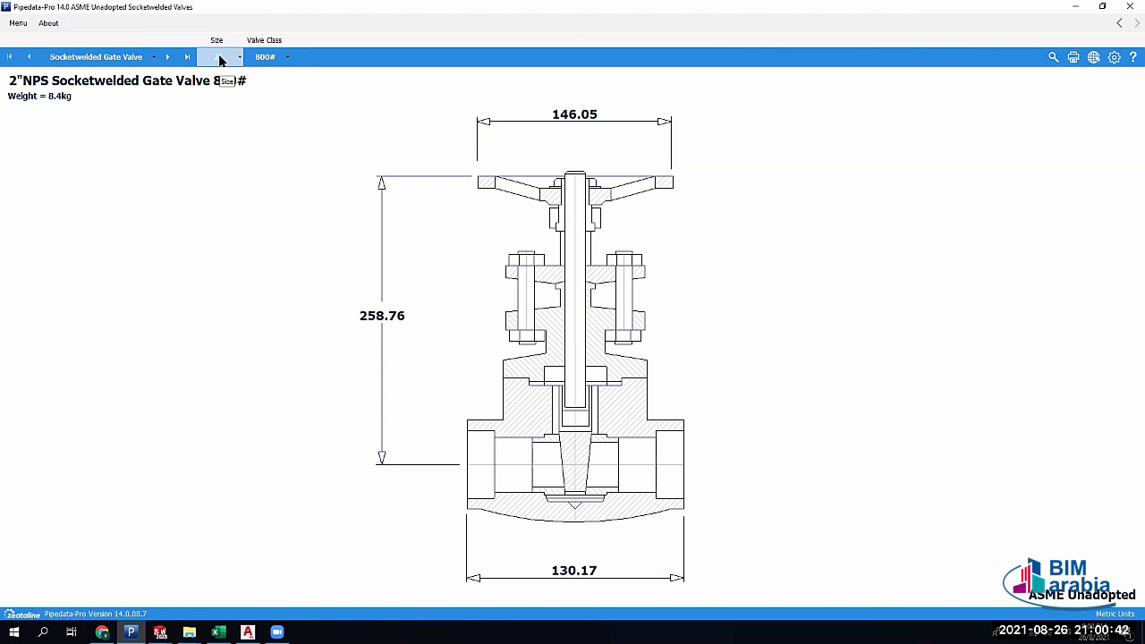
{"action": "left_click", "coordinate": [96, 56]}
{"action": "left_click", "coordinate": [81, 76]}
{"action": "left_click", "coordinate": [212, 63]}
{"action": "left_click", "coordinate": [212, 85]}
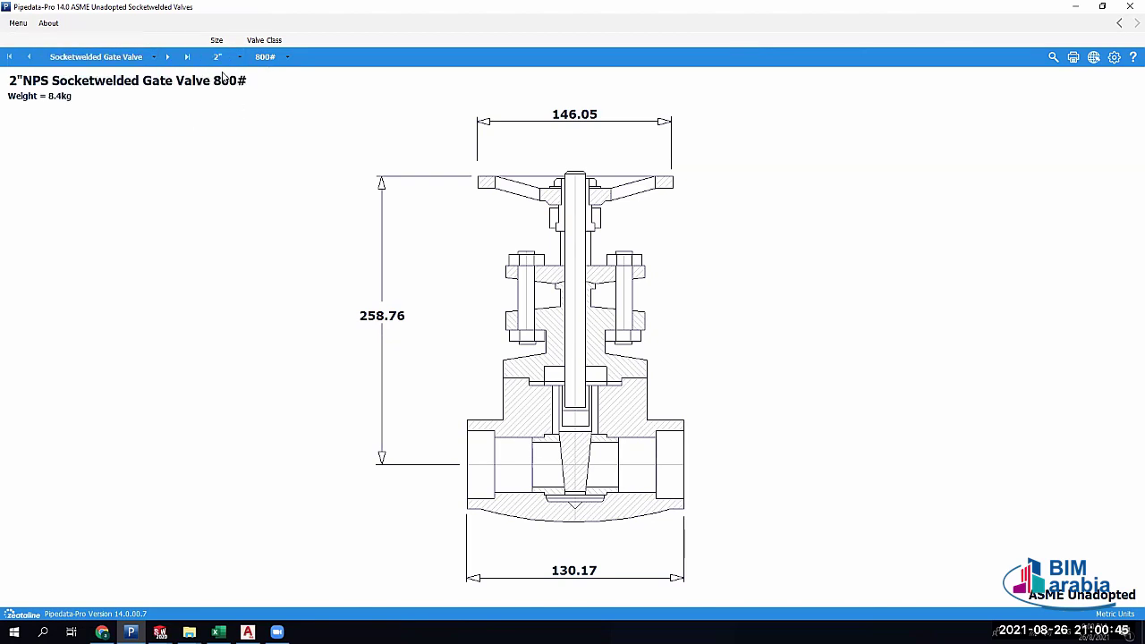
{"action": "left_click", "coordinate": [280, 57]}
{"action": "left_click", "coordinate": [278, 71]}
Step through the 2" socketwelded globe, horizontal check, vertical check and ball valve drawings
{"action": "left_click", "coordinate": [103, 57]}
{"action": "left_click", "coordinate": [98, 84]}
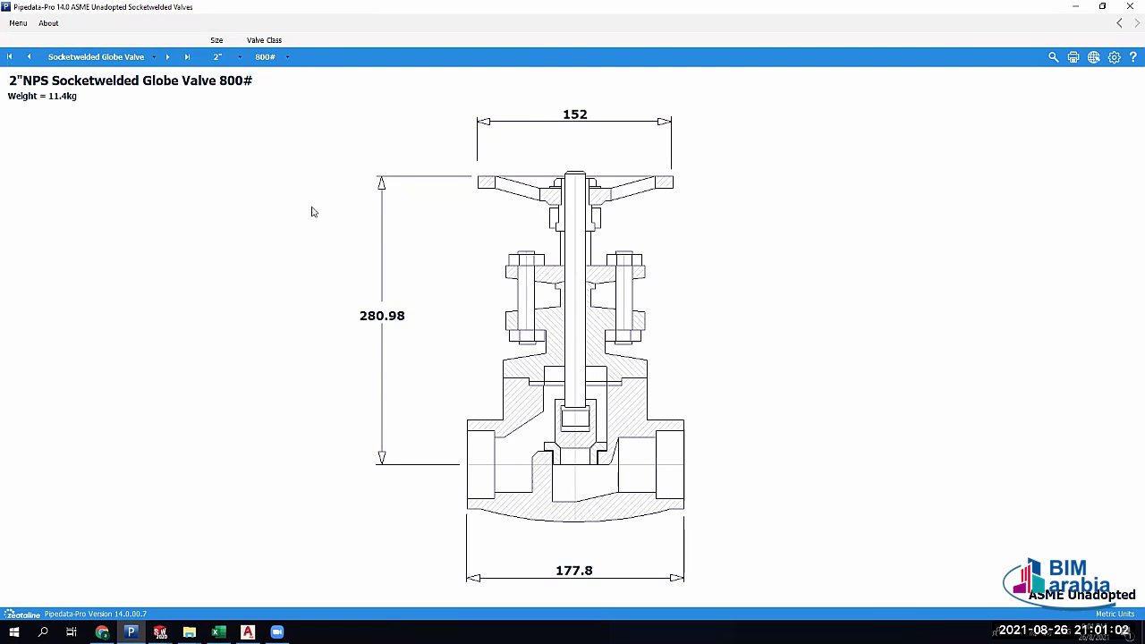
{"action": "left_click", "coordinate": [237, 56]}
{"action": "left_click", "coordinate": [580, 355]}
{"action": "left_click", "coordinate": [117, 57]}
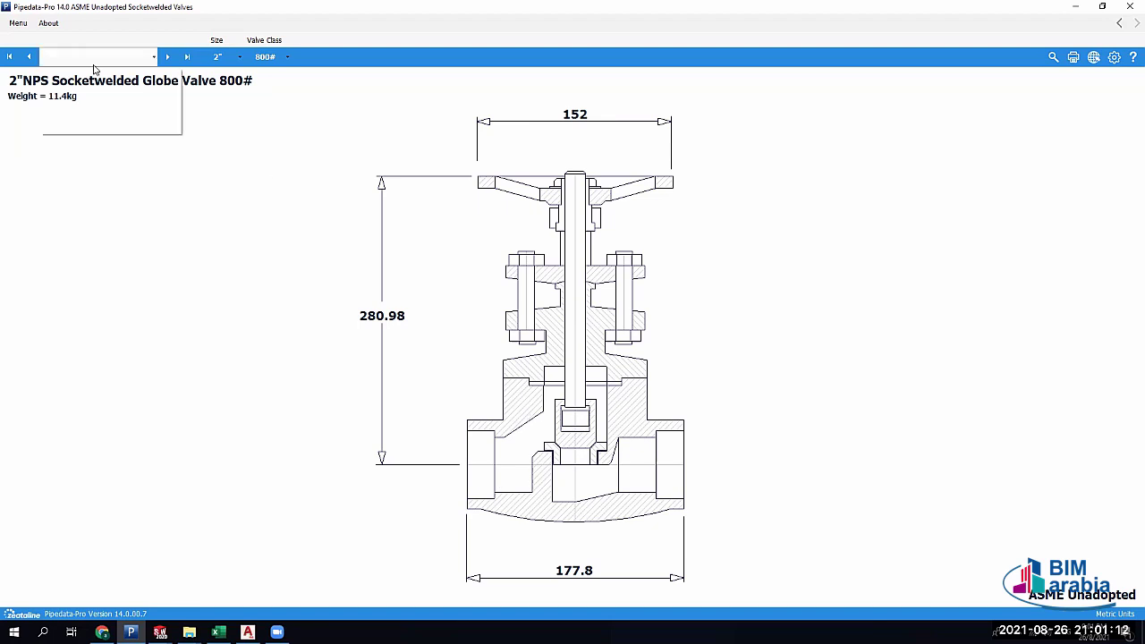
{"action": "left_click", "coordinate": [97, 101]}
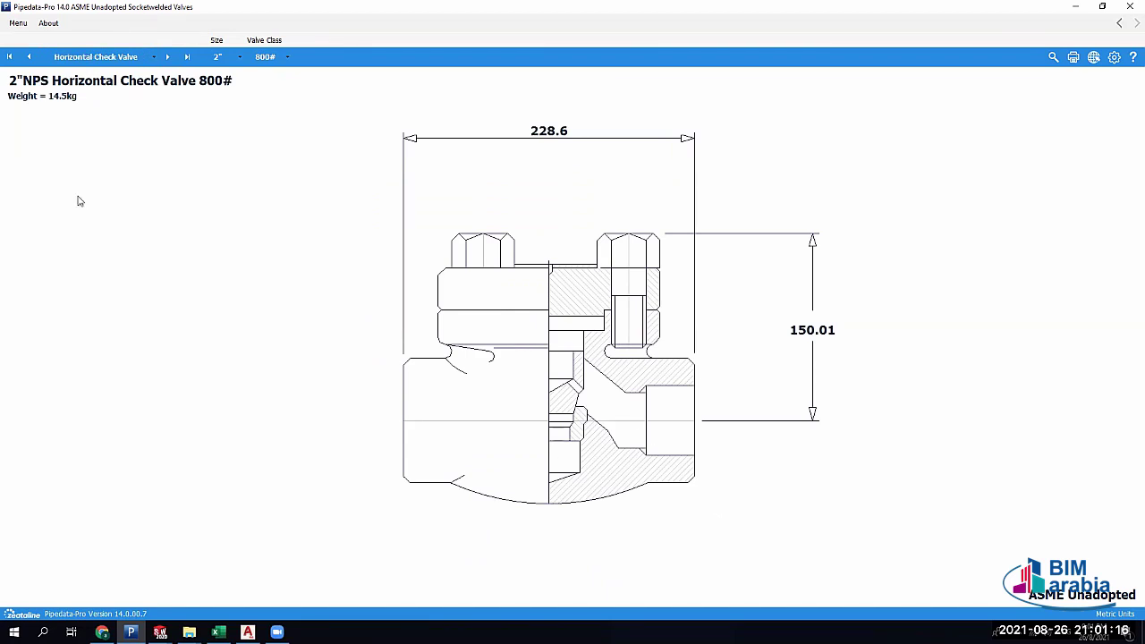
{"action": "left_click", "coordinate": [68, 56]}
{"action": "left_click", "coordinate": [100, 113]}
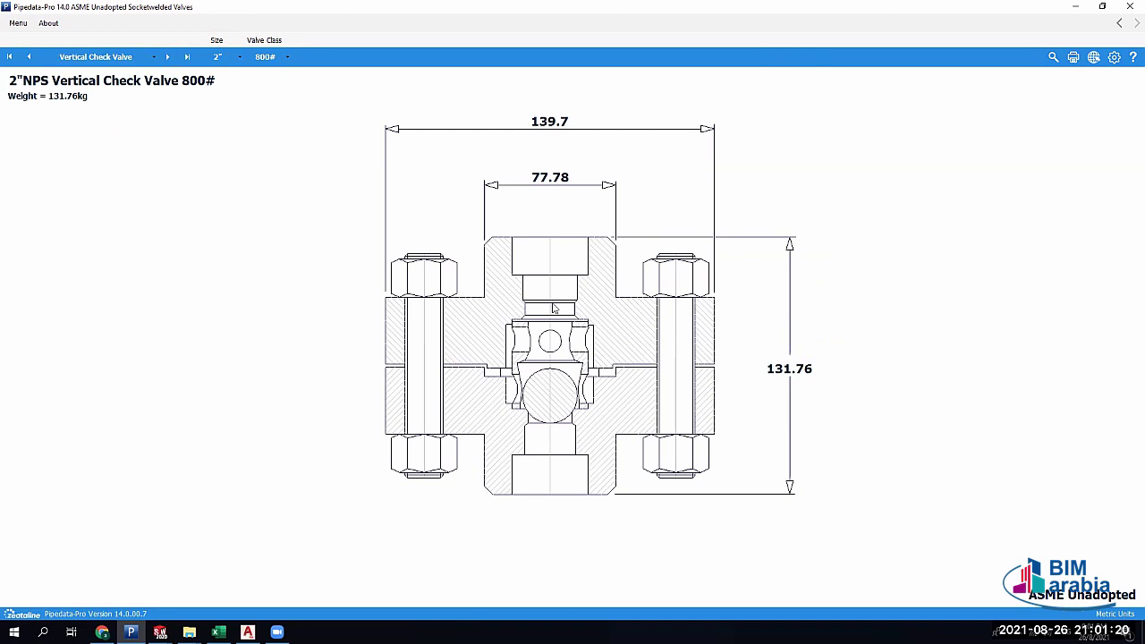
{"action": "left_click", "coordinate": [90, 57]}
{"action": "left_click", "coordinate": [102, 130]}
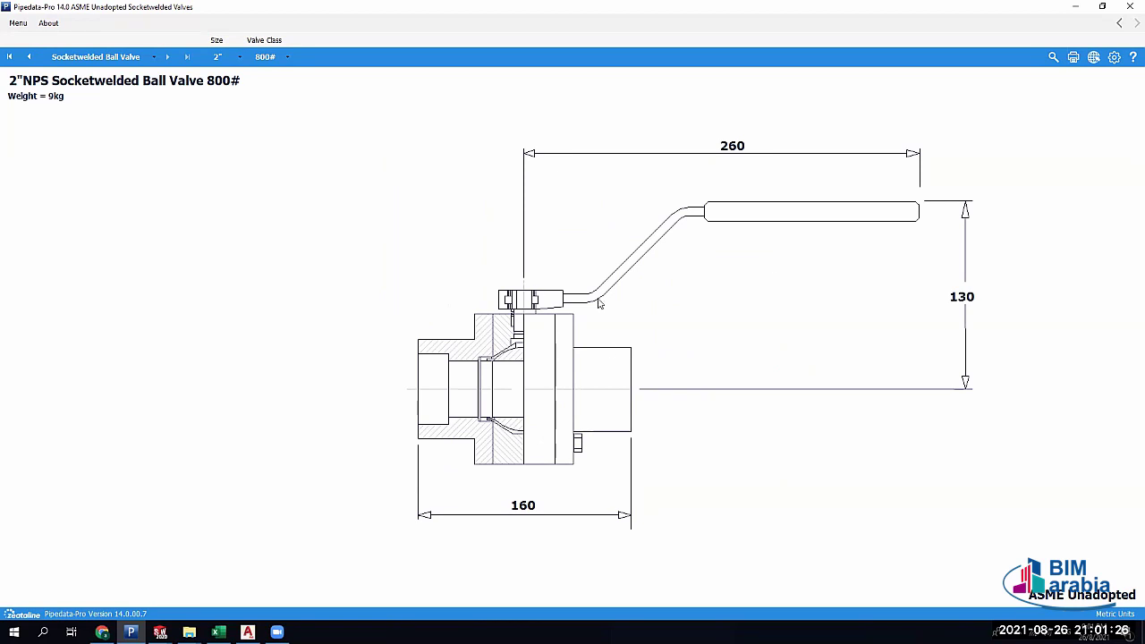
Browse the socketwelded valve types and the Menu's valve categories
{"action": "left_click", "coordinate": [82, 67]}
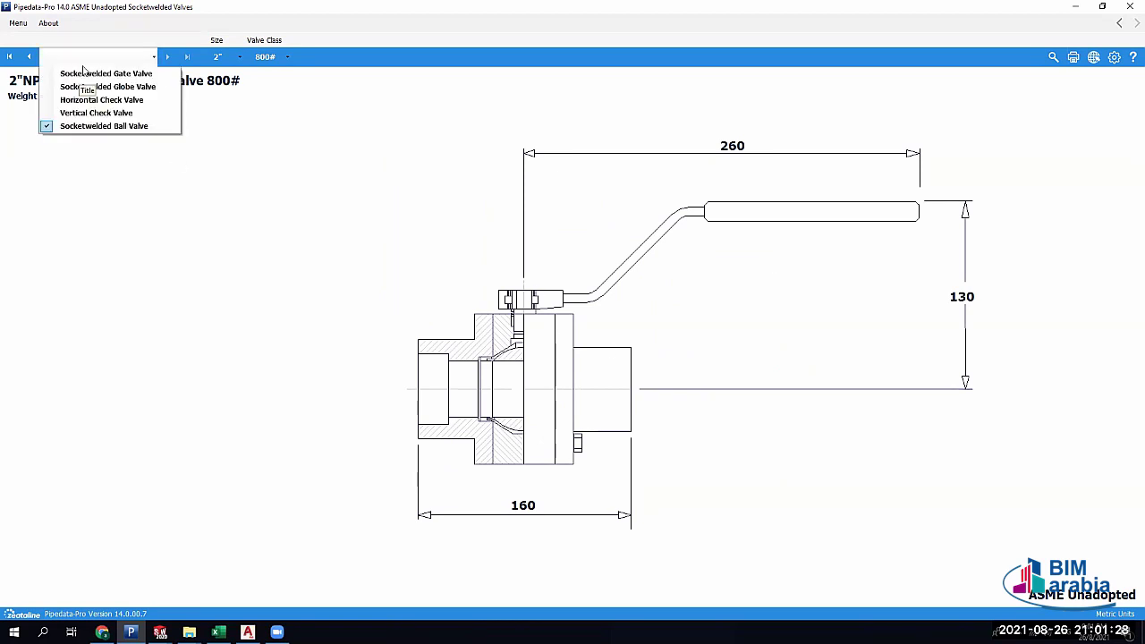
{"action": "left_click", "coordinate": [83, 67]}
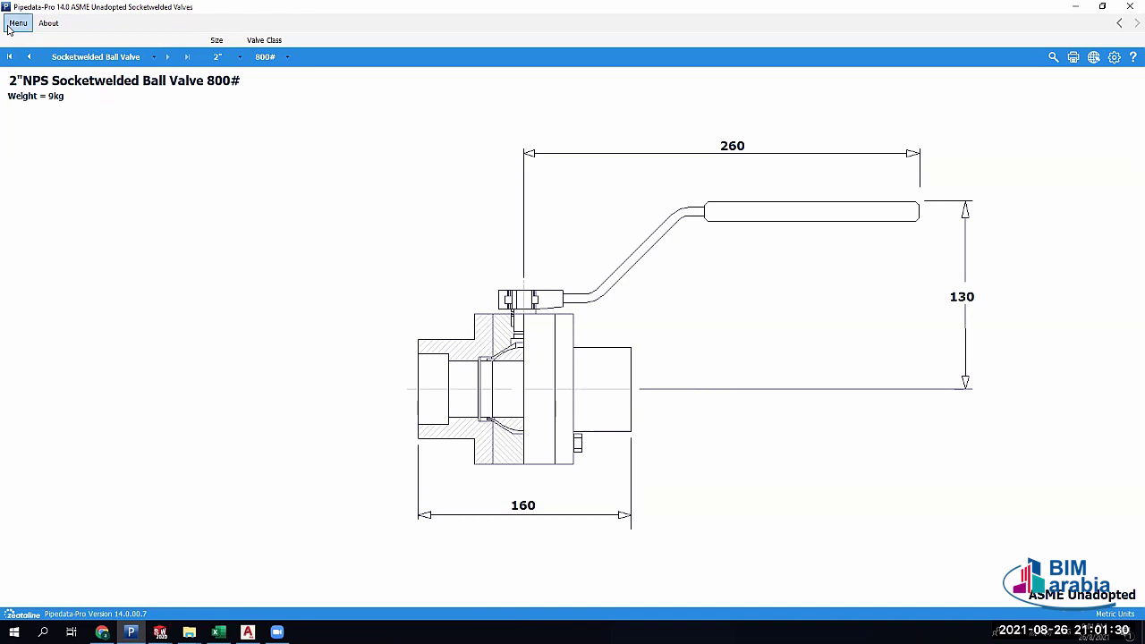
{"action": "left_click", "coordinate": [18, 24]}
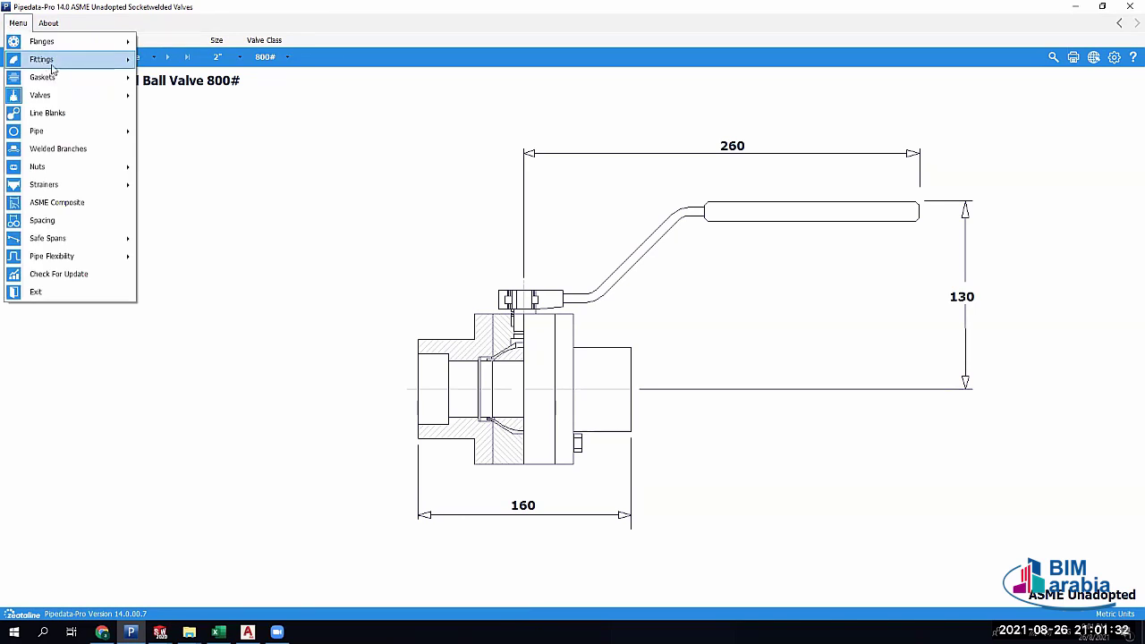
{"action": "left_click", "coordinate": [659, 92]}
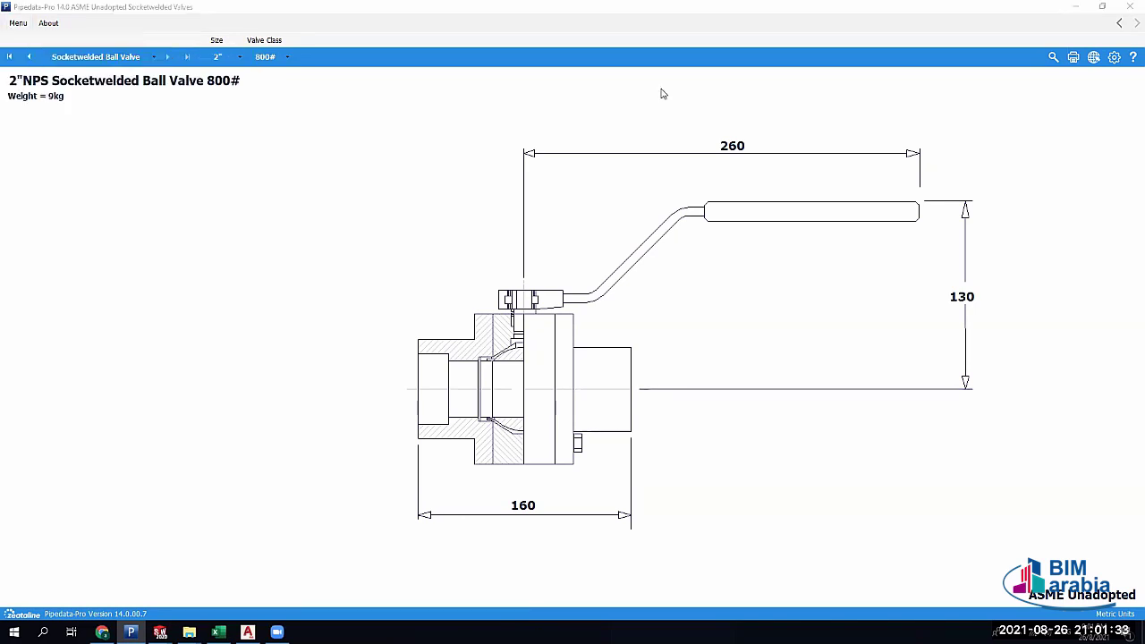
{"action": "left_click", "coordinate": [19, 23]}
{"action": "mouse_move", "coordinate": [54, 97]}
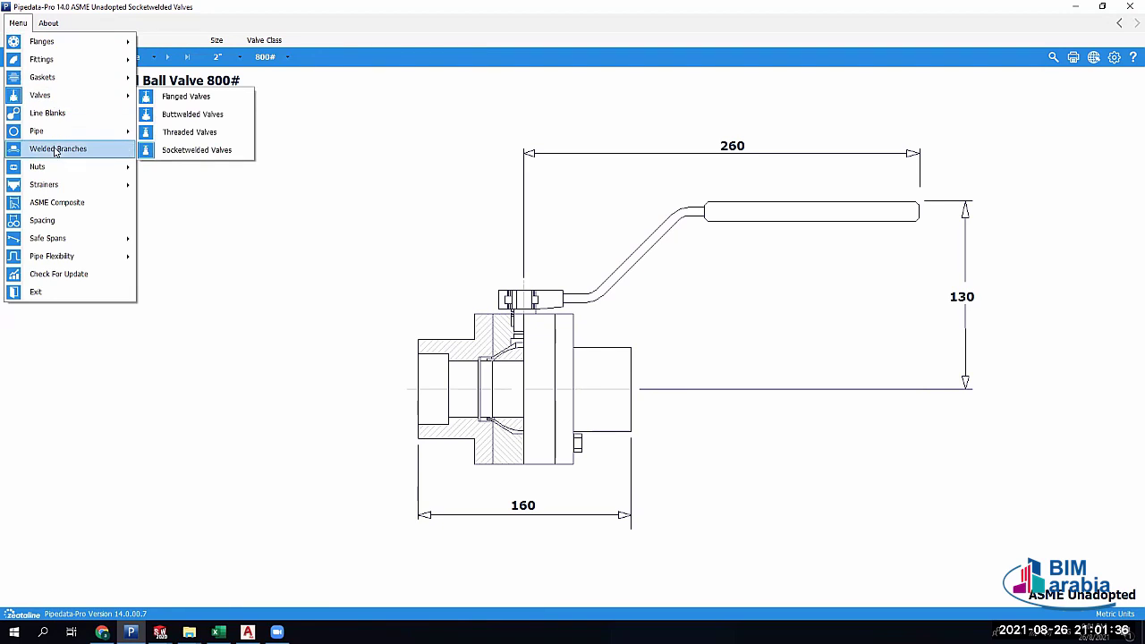
Display the 6" flanged Control Valve 300# RF sheet (195kg, 17.5, 49, 18.625)
{"action": "left_click", "coordinate": [197, 105]}
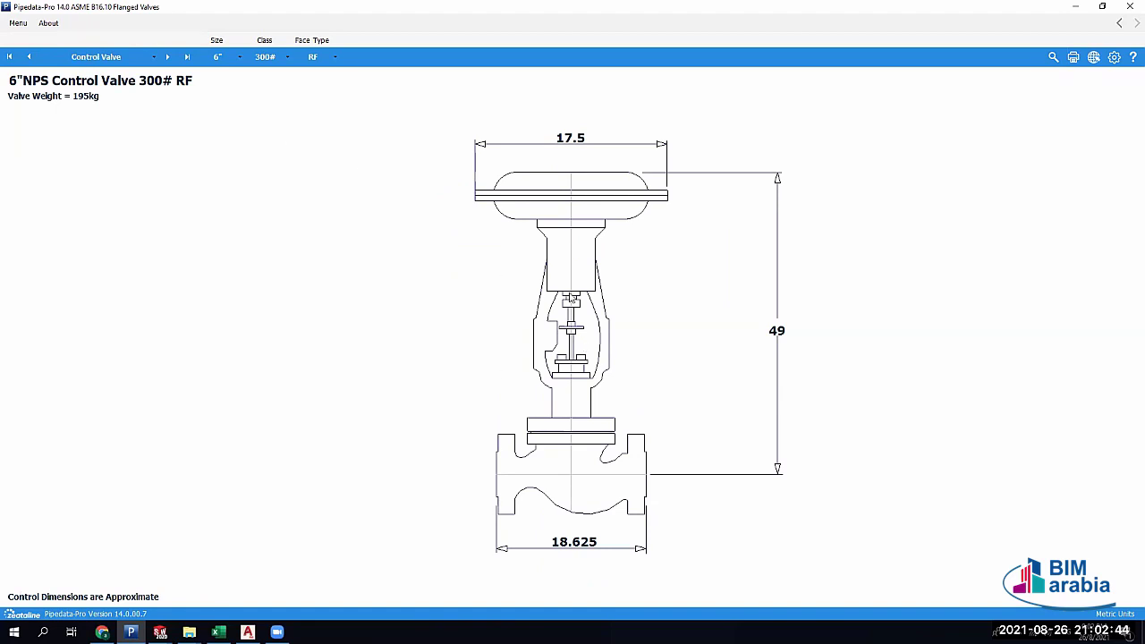
{"action": "left_click", "coordinate": [14, 25]}
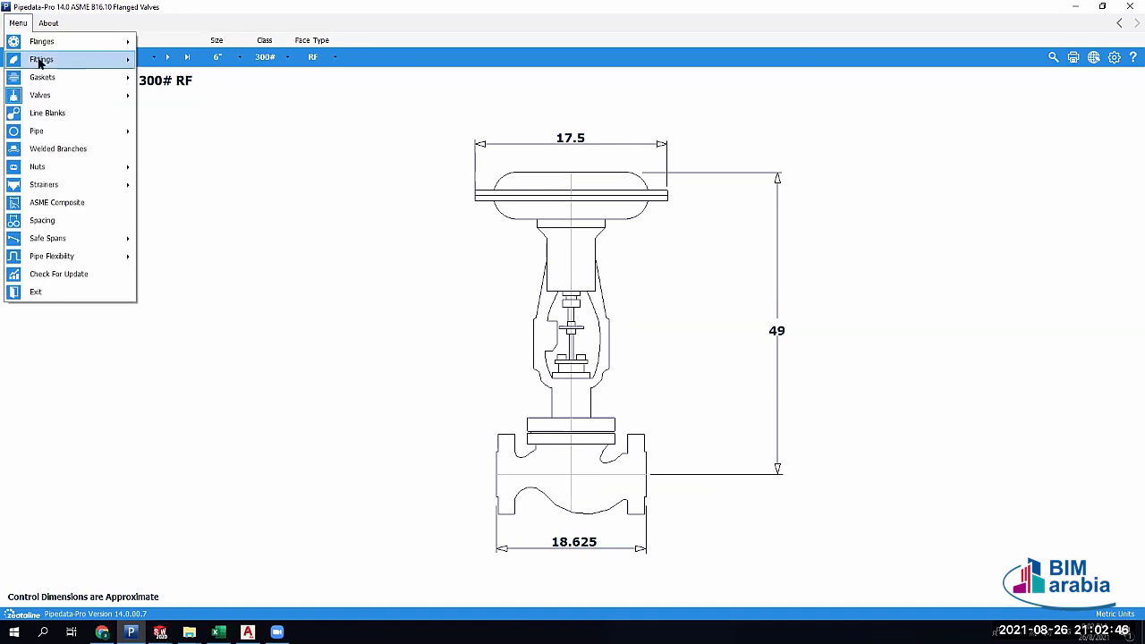
Show Nonmetallic Flat Gasket data for 10" ASME B16.5 flanges, 300# RF
{"action": "mouse_move", "coordinate": [46, 67]}
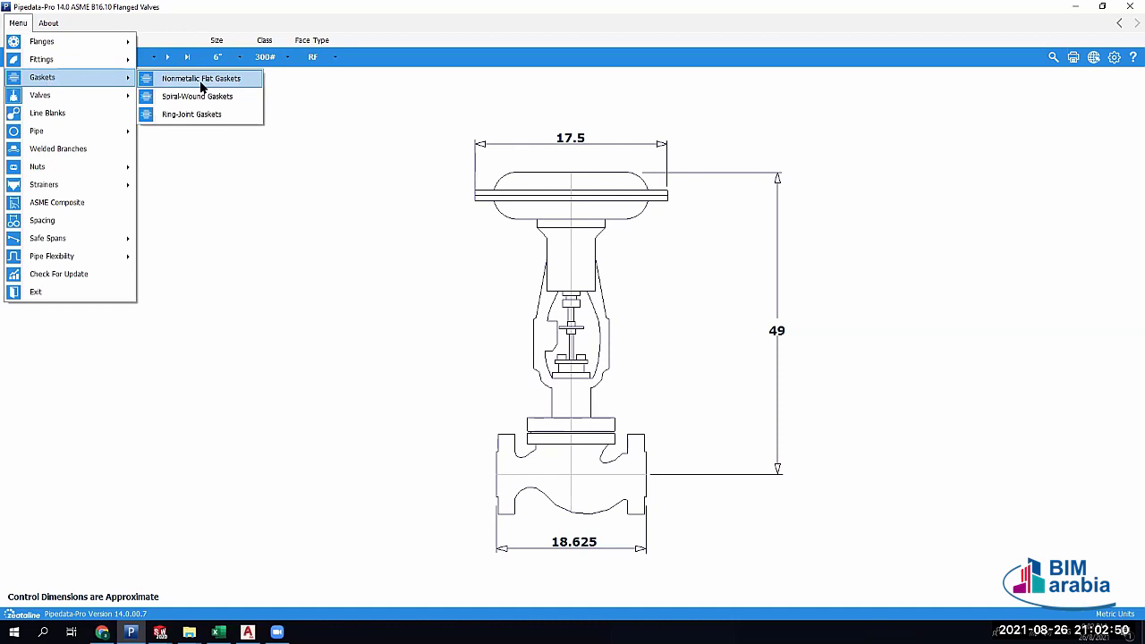
{"action": "left_click", "coordinate": [203, 80]}
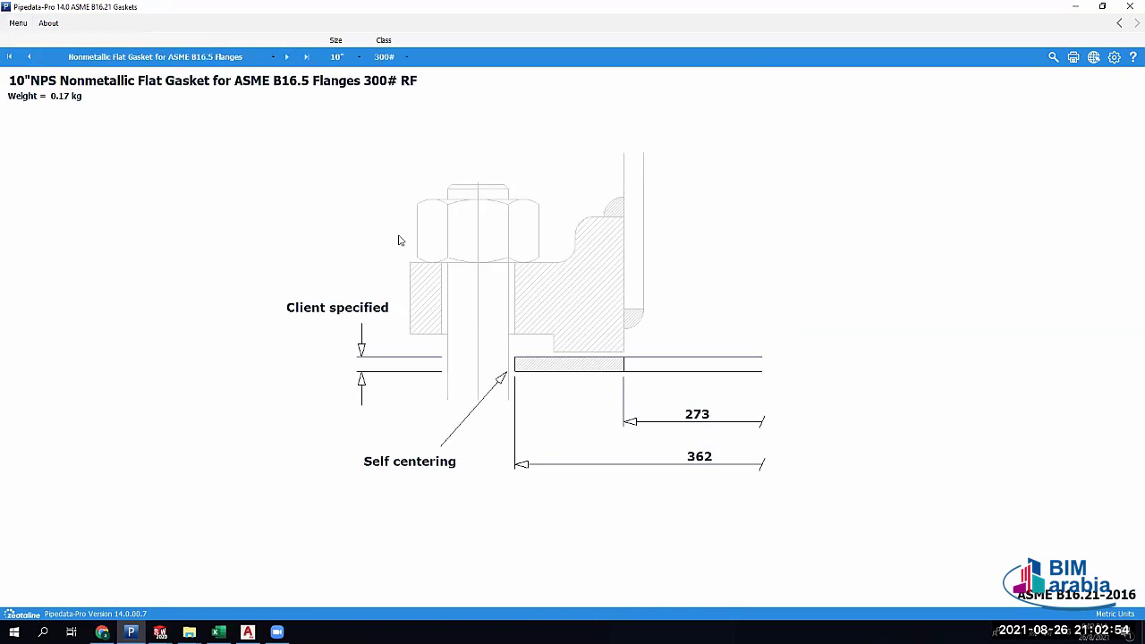
{"action": "left_click", "coordinate": [114, 61]}
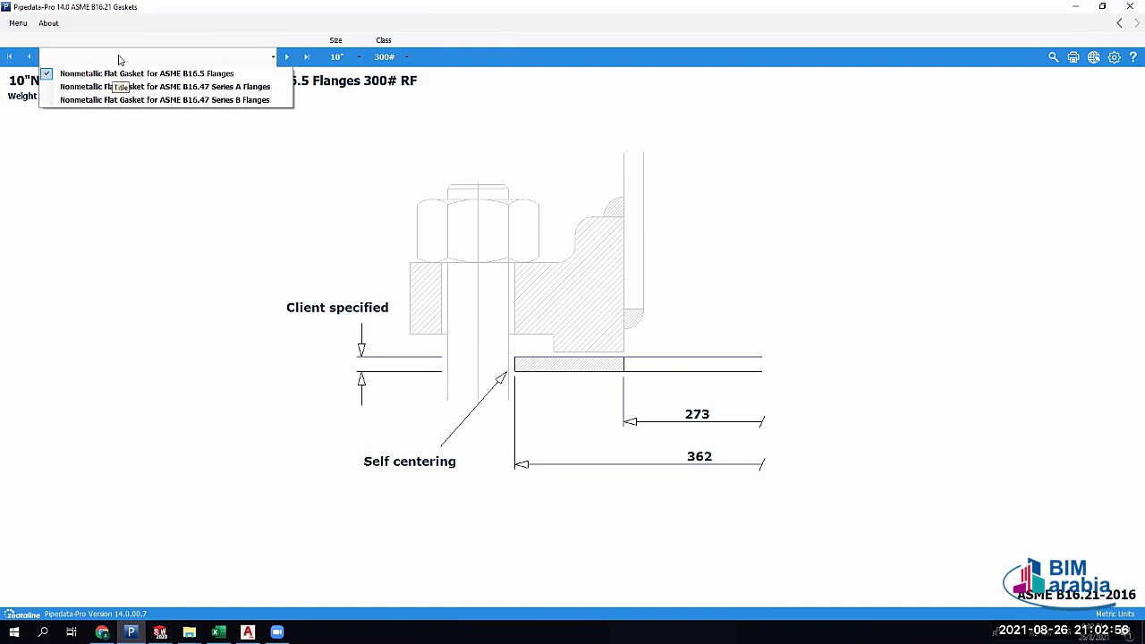
{"action": "left_click", "coordinate": [118, 59]}
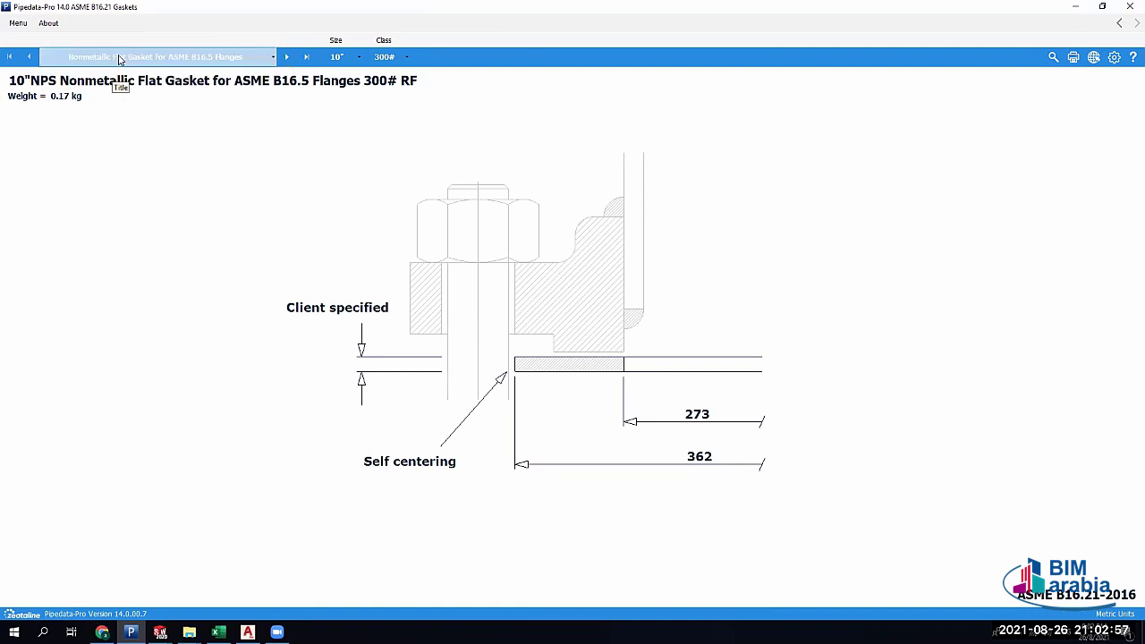
{"action": "left_click", "coordinate": [19, 25]}
{"action": "mouse_move", "coordinate": [43, 81]}
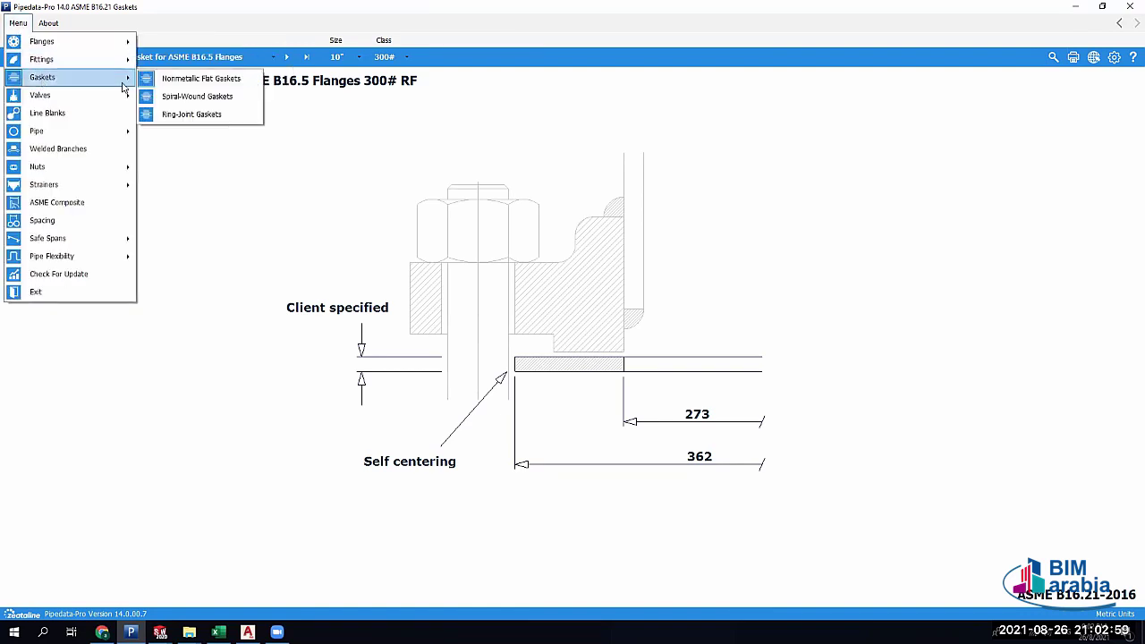
{"action": "left_click", "coordinate": [234, 89]}
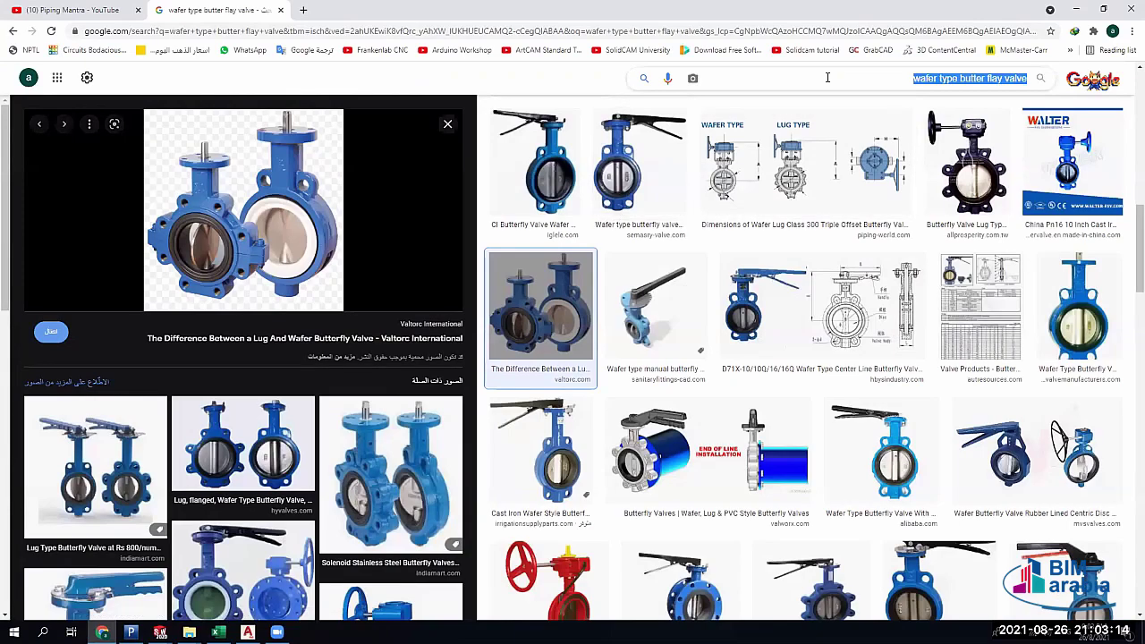
Search images for 'full face gasket' and preview the full-face versus ring gasket comparison
{"action": "type", "text": "full face gas"}
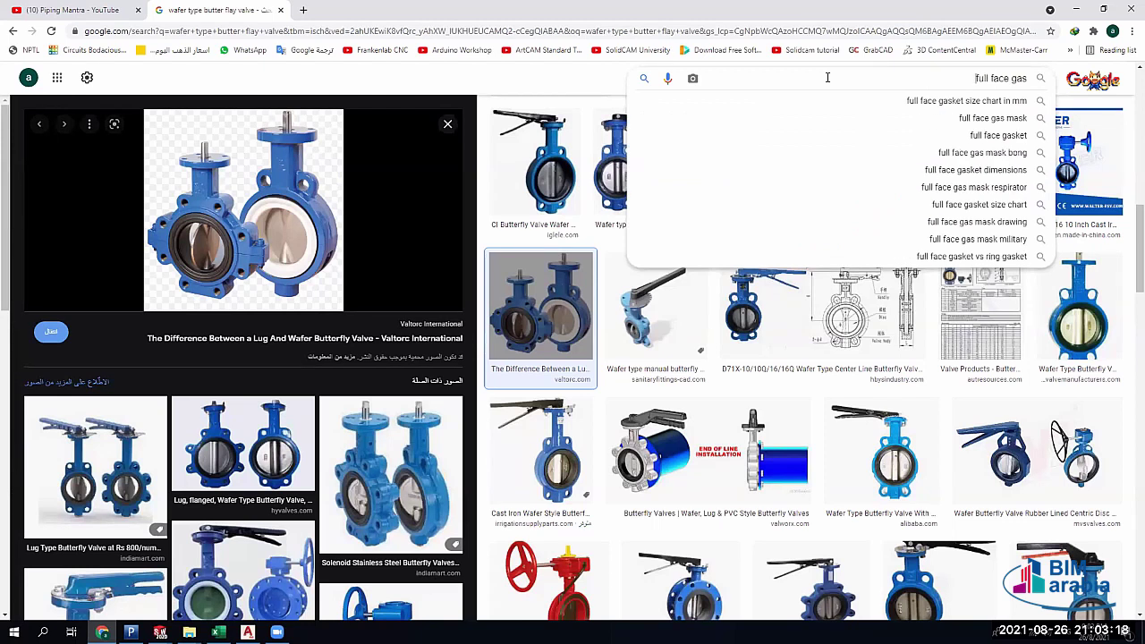
{"action": "type", "text": "ket"}
{"action": "key", "text": "Return"}
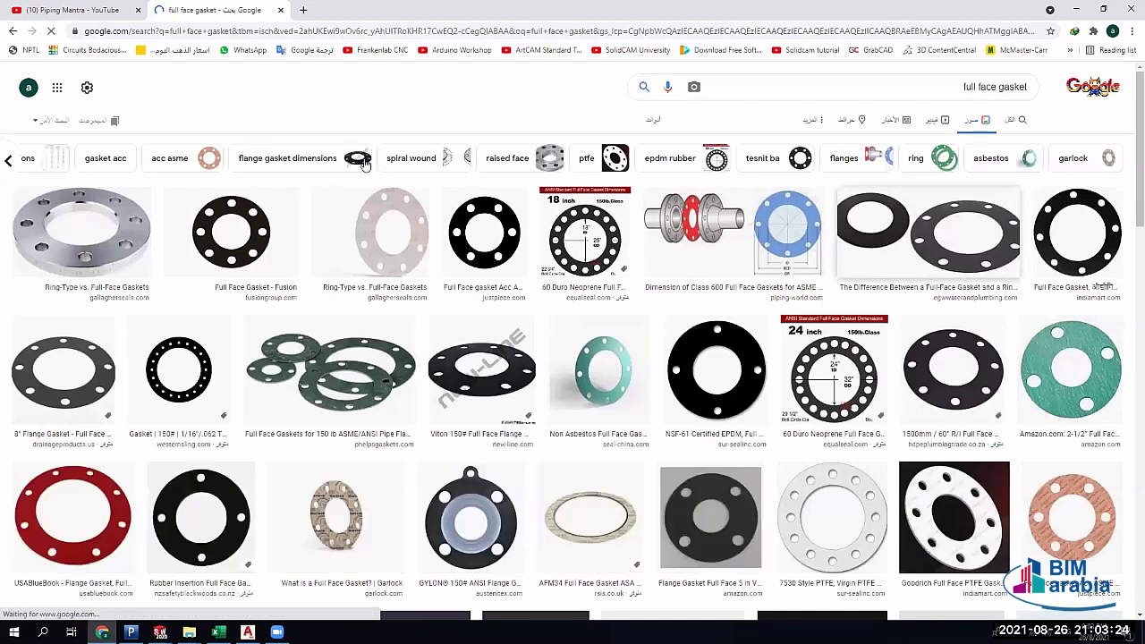
{"action": "left_click", "coordinate": [251, 261]}
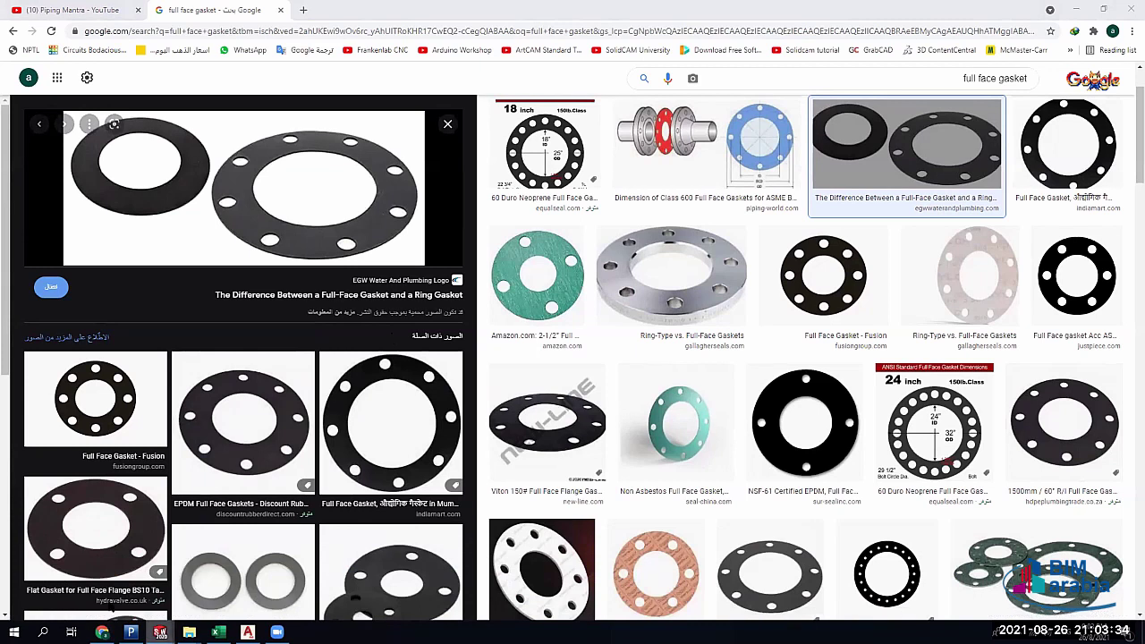
In SOLIDWORKS, bring up the RF welding neck flange and select its raised face ring
{"action": "left_click", "coordinate": [1075, 9]}
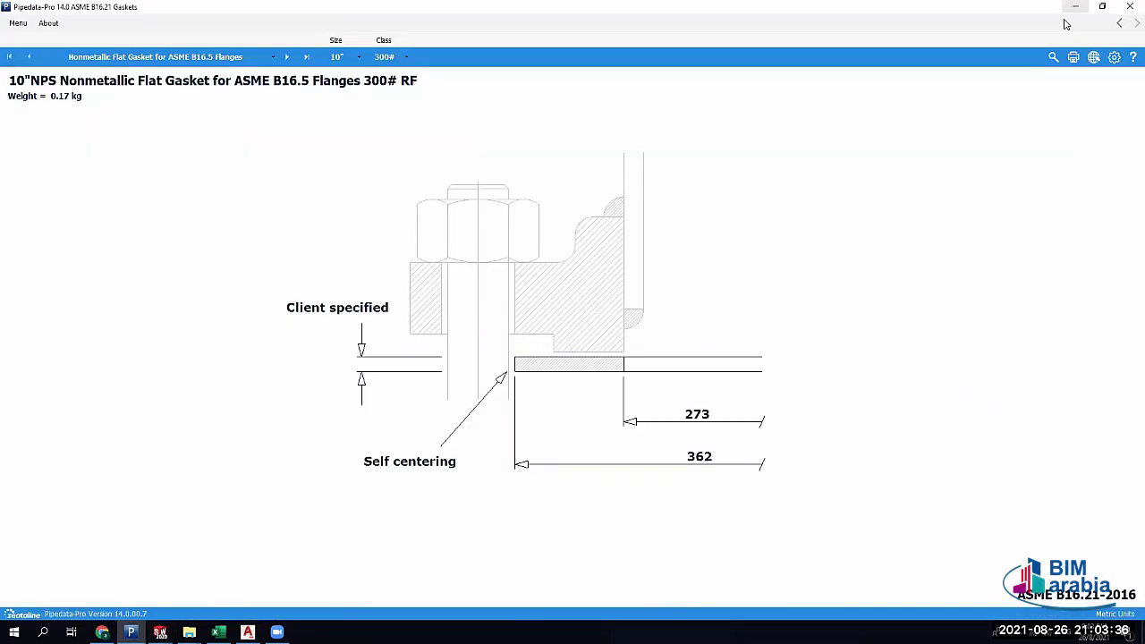
{"action": "key", "text": "super+d"}
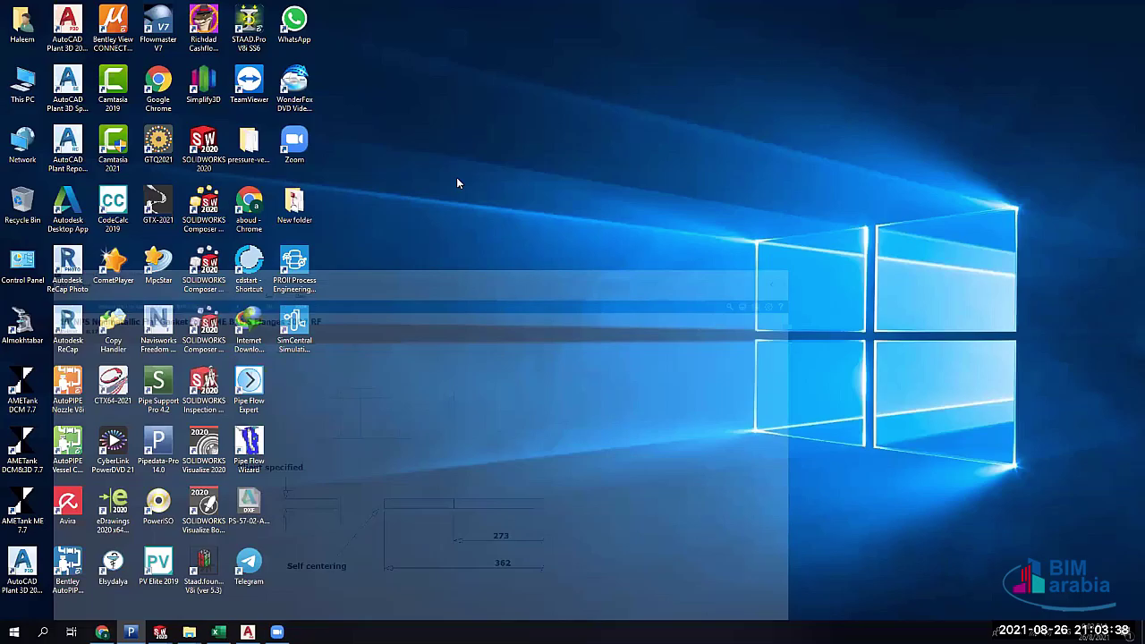
{"action": "key", "text": "alt+Tab"}
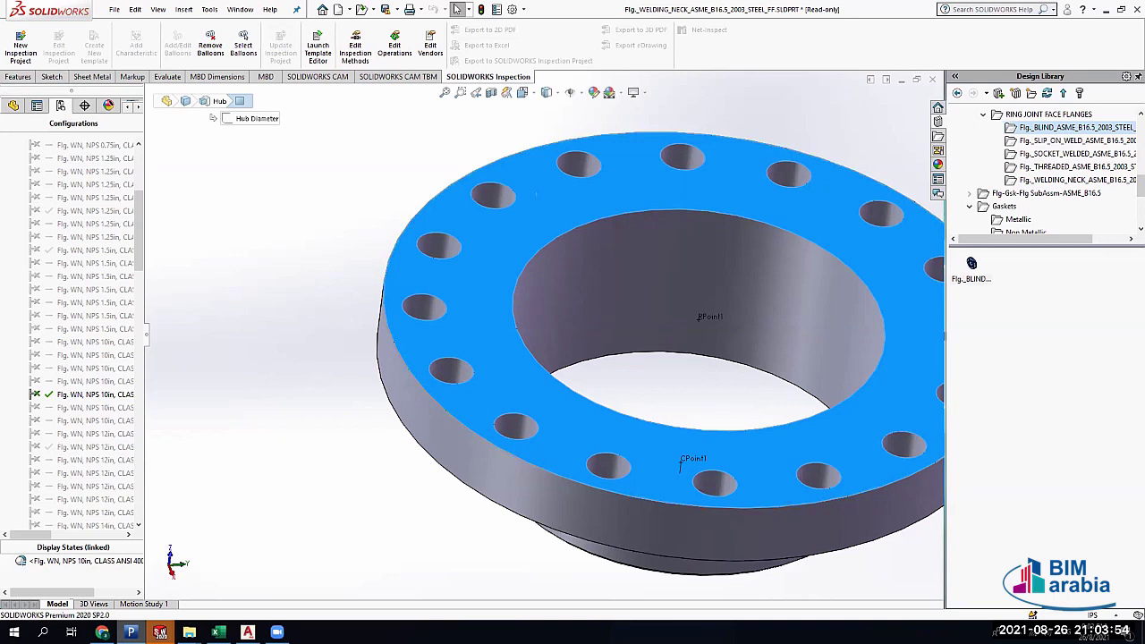
{"action": "mouse_move", "coordinate": [131, 632]}
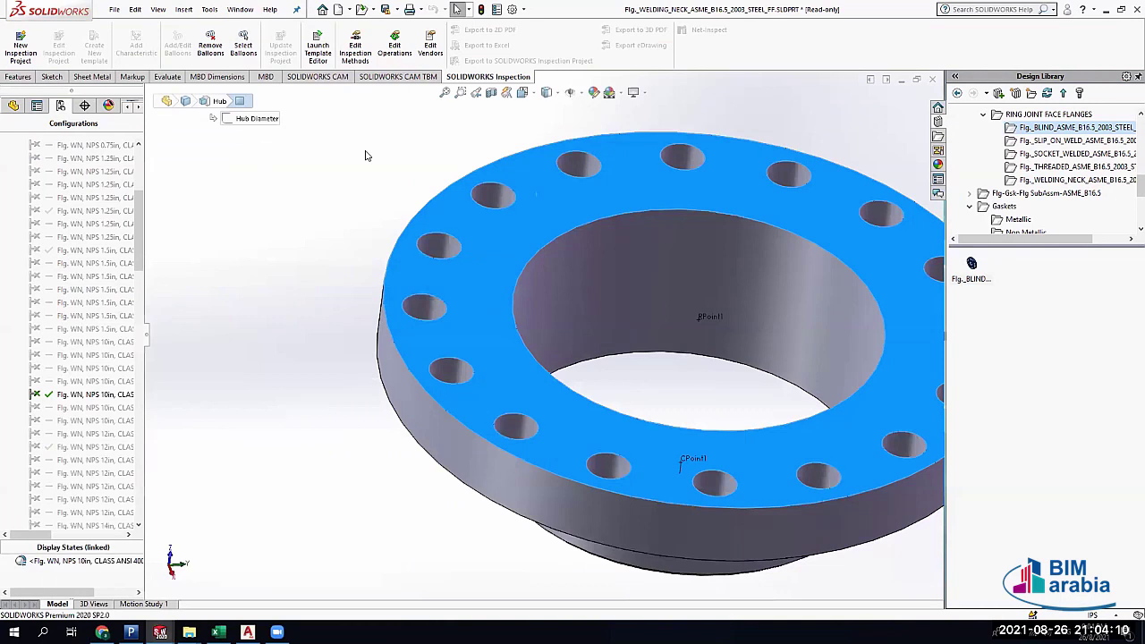
{"action": "left_click", "coordinate": [365, 152]}
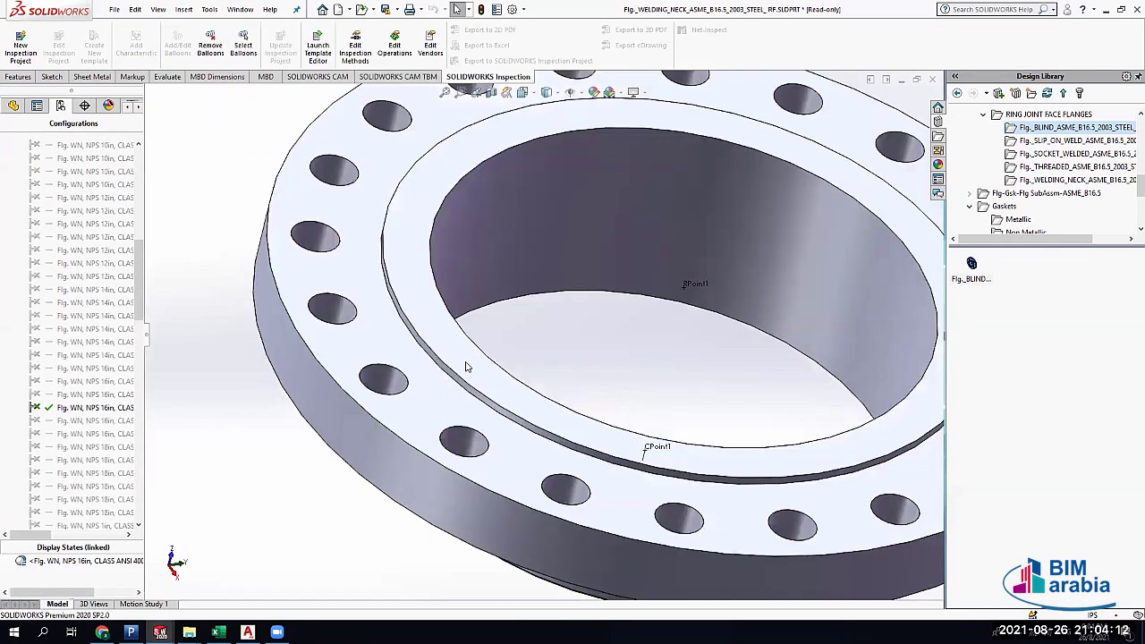
{"action": "left_click", "coordinate": [463, 359]}
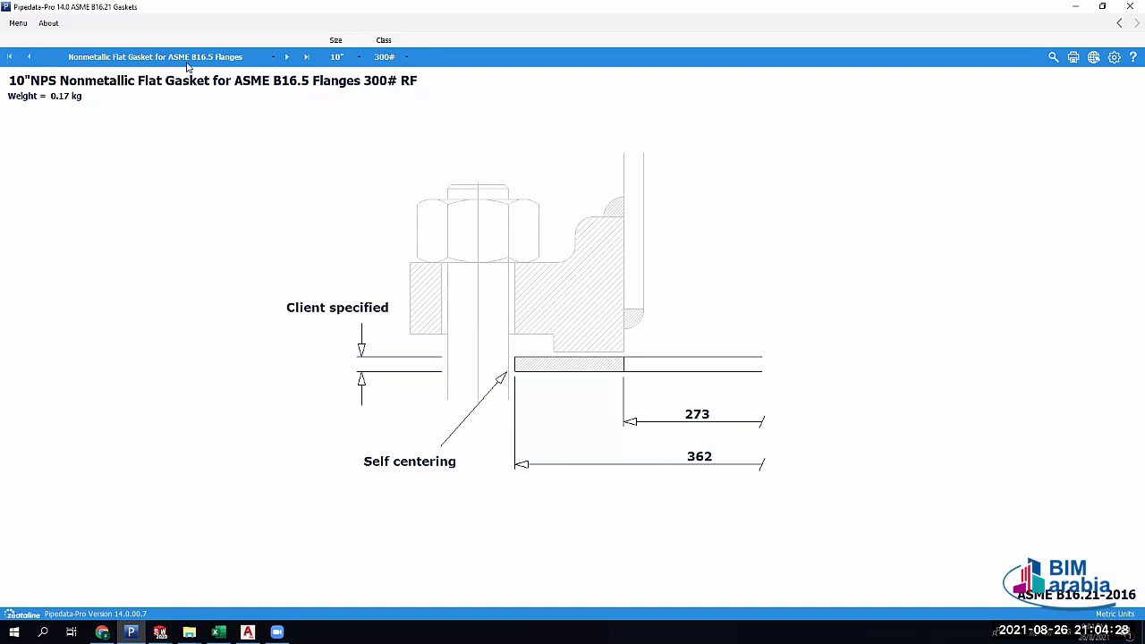
{"action": "left_click", "coordinate": [386, 58]}
{"action": "left_click", "coordinate": [393, 85]}
Select the Nonmetallic Flat Gasket for ASME B16.47 Series A Flanges, keeping size 52" 300# RF
{"action": "left_click", "coordinate": [161, 61]}
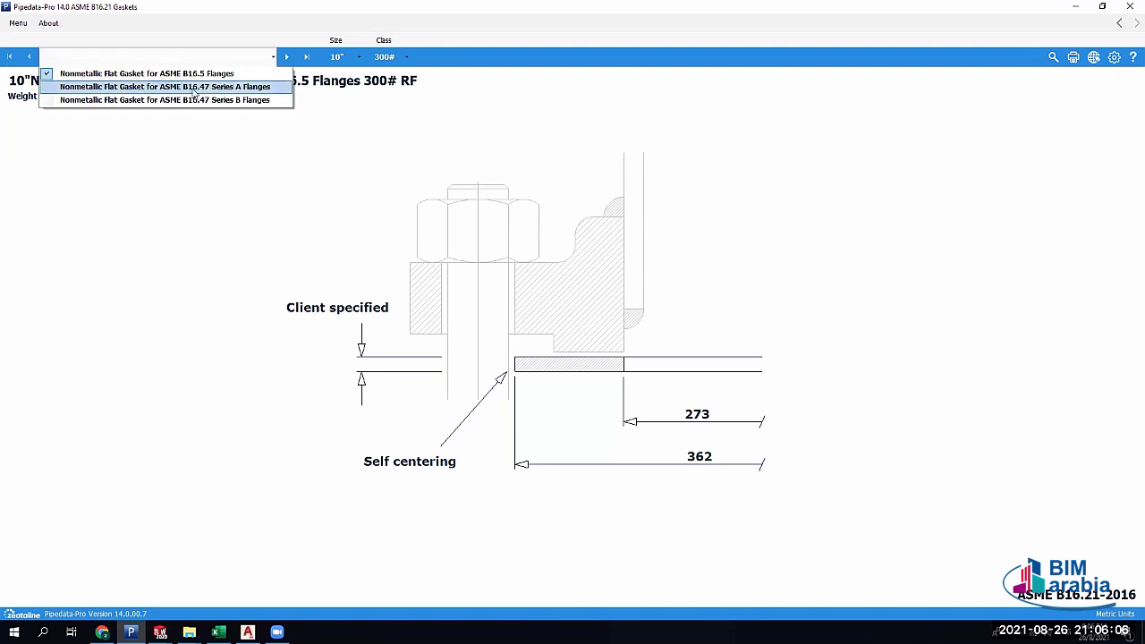
{"action": "left_click", "coordinate": [193, 91]}
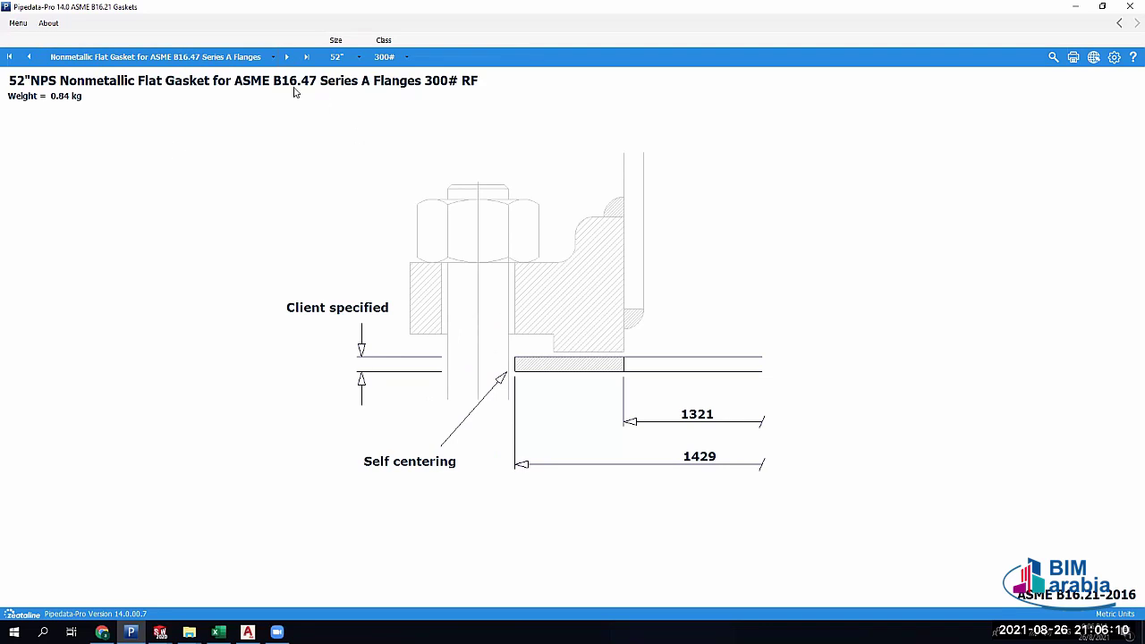
{"action": "left_click", "coordinate": [336, 59]}
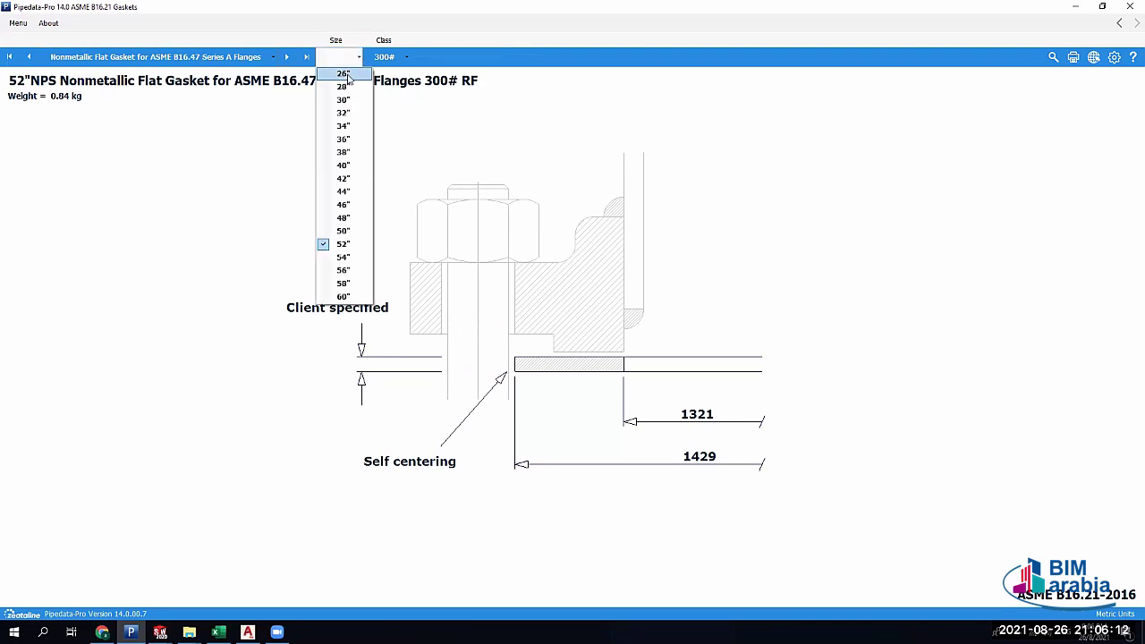
{"action": "left_click", "coordinate": [166, 264]}
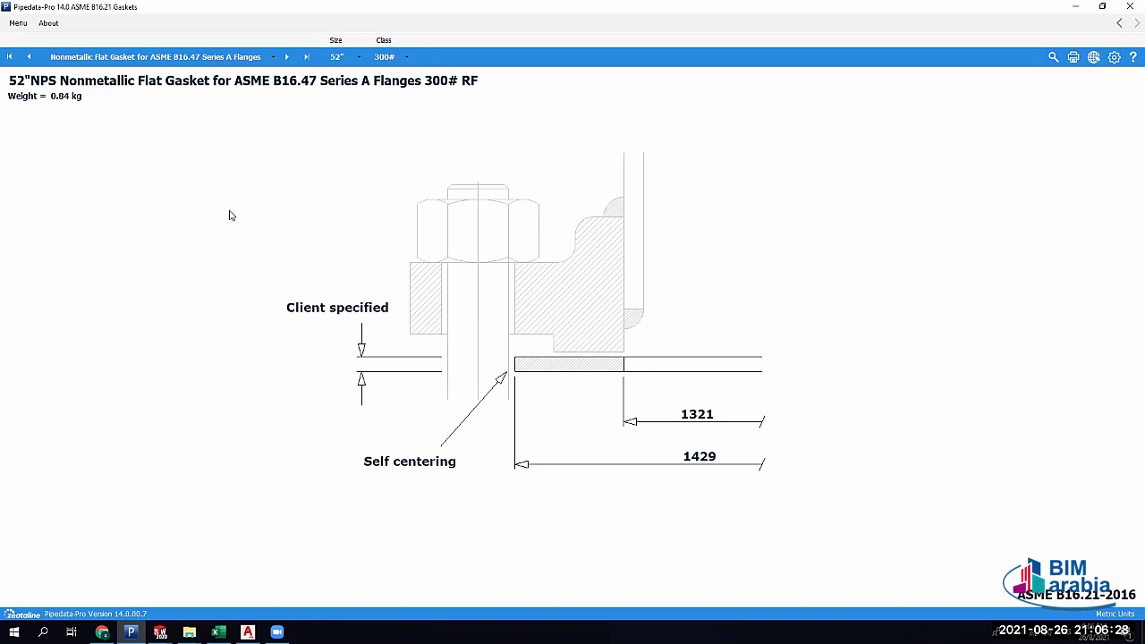
{"action": "left_click", "coordinate": [100, 59]}
{"action": "left_click", "coordinate": [128, 56]}
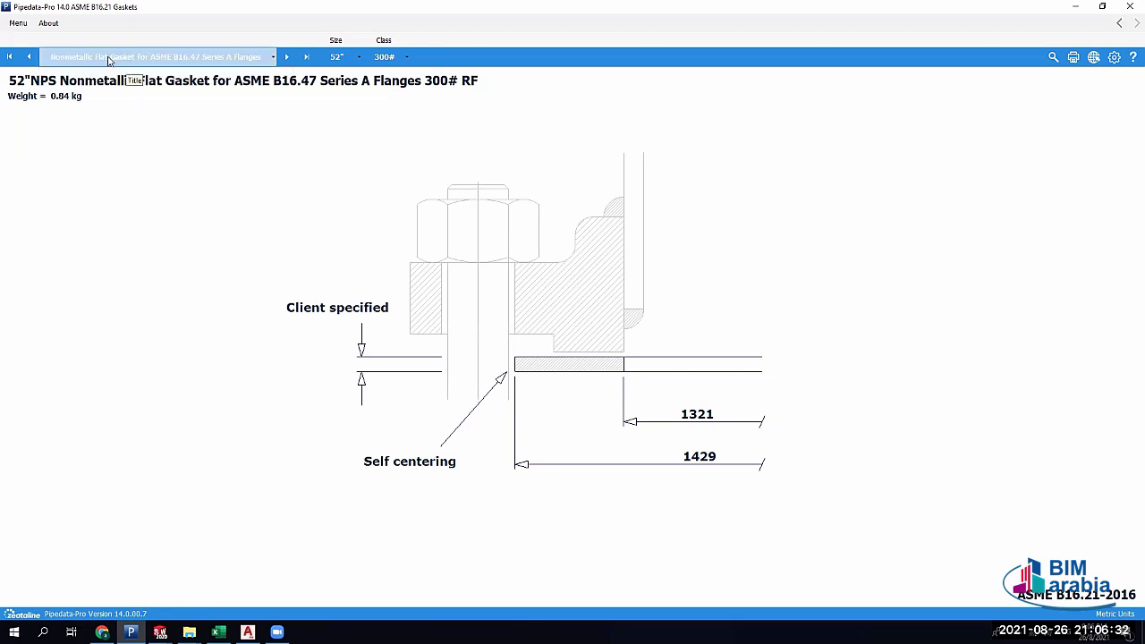
{"action": "left_click", "coordinate": [108, 59]}
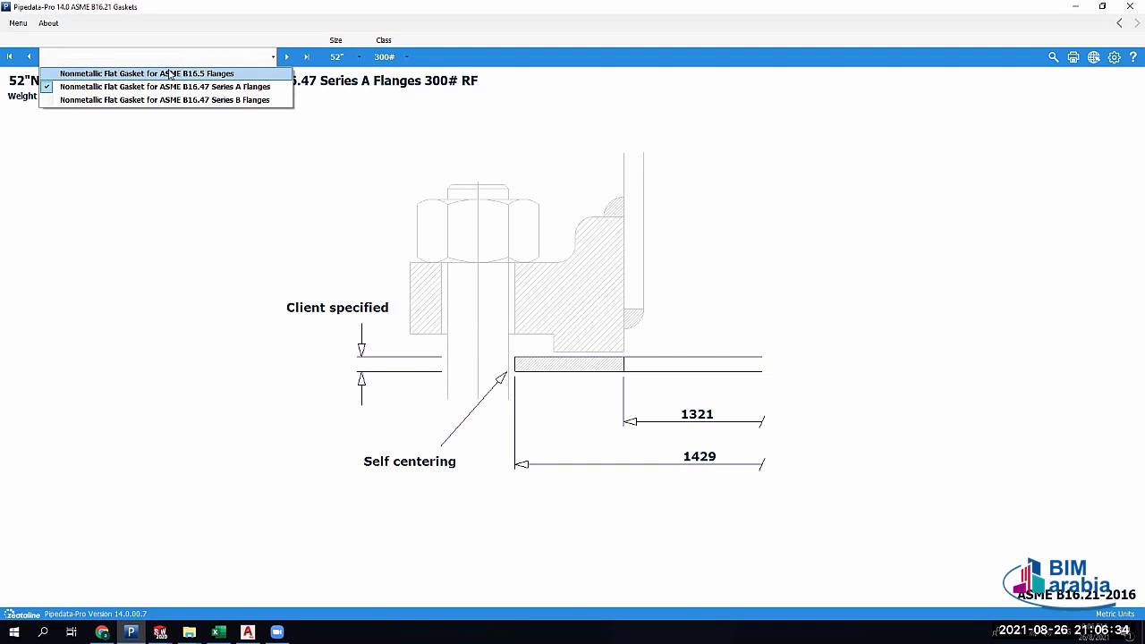
{"action": "left_click", "coordinate": [200, 144]}
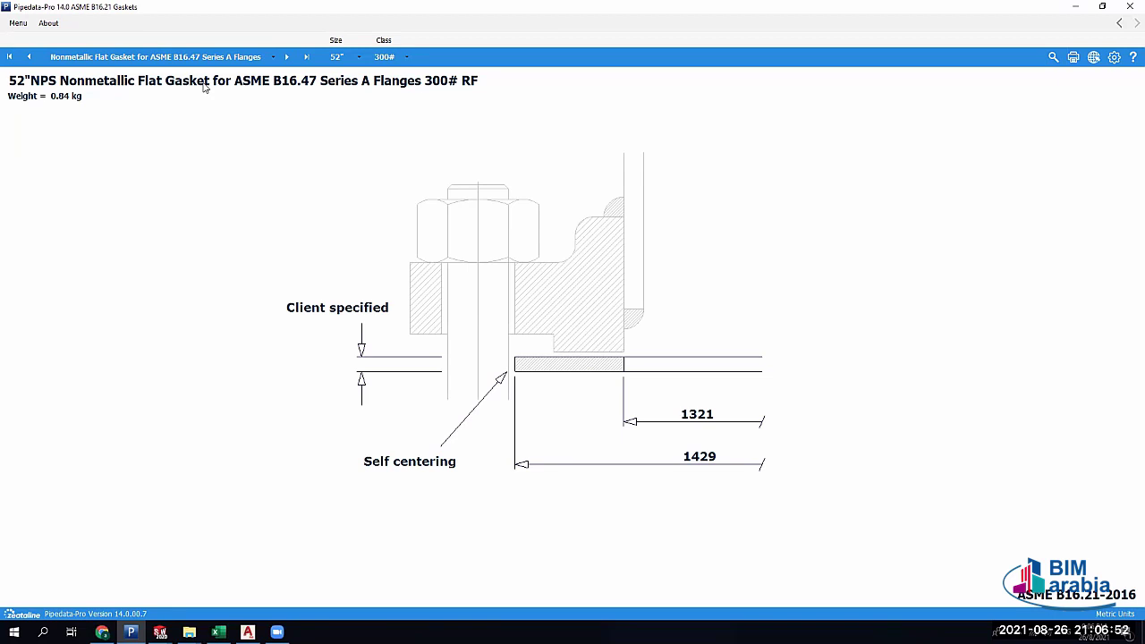
Open the Spiral-Wound Gaskets data sheet from the Gaskets category of the Pipedata-Pro menu
{"action": "left_click", "coordinate": [18, 23]}
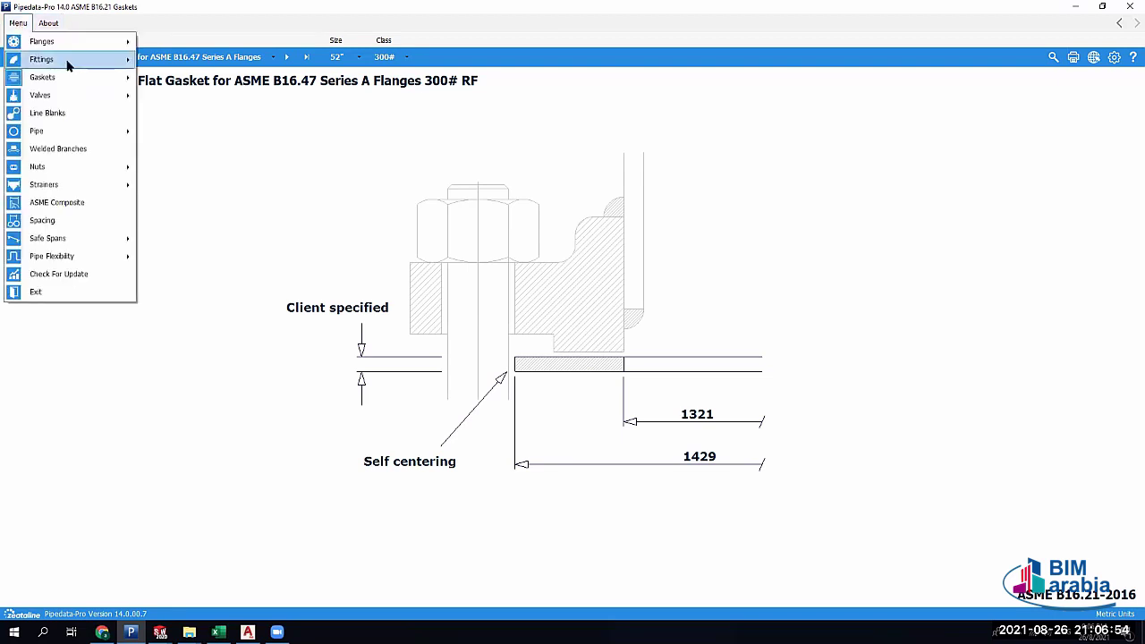
{"action": "mouse_move", "coordinate": [102, 77]}
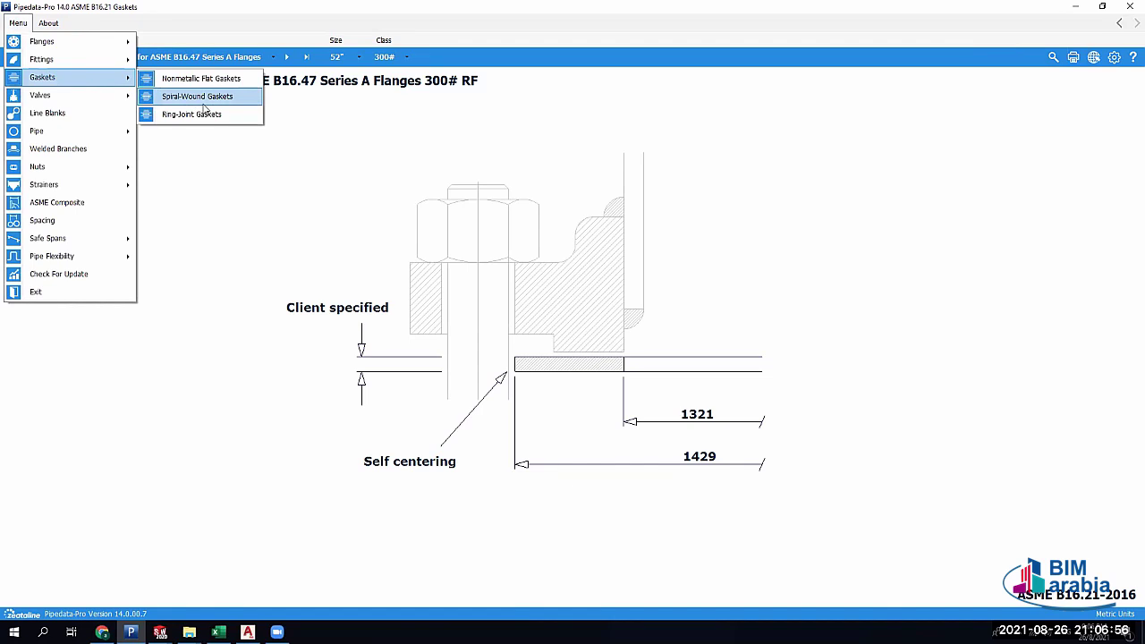
{"action": "left_click", "coordinate": [201, 97]}
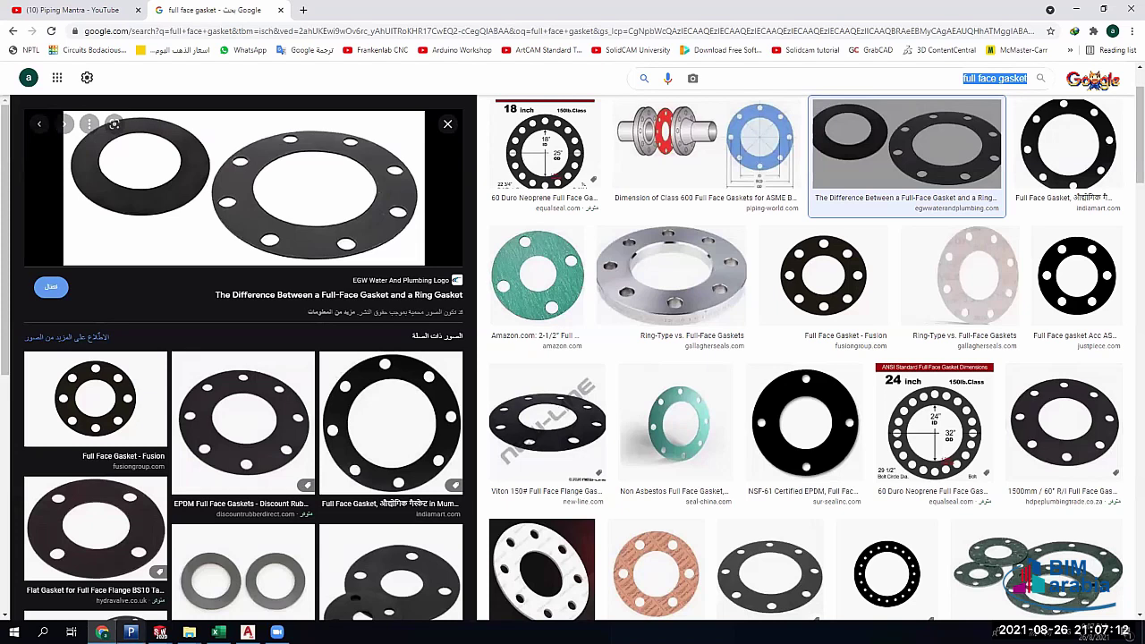
Run a Google image search for 'spiral wound gasket'
{"action": "left_click", "coordinate": [131, 632]}
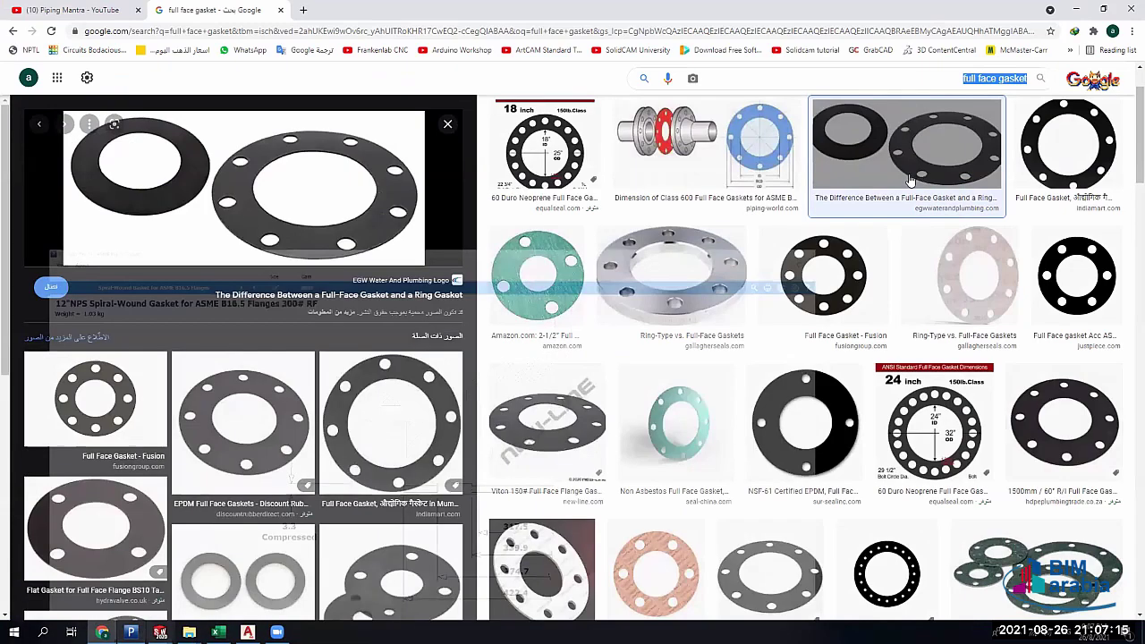
{"action": "type", "text": "s"}
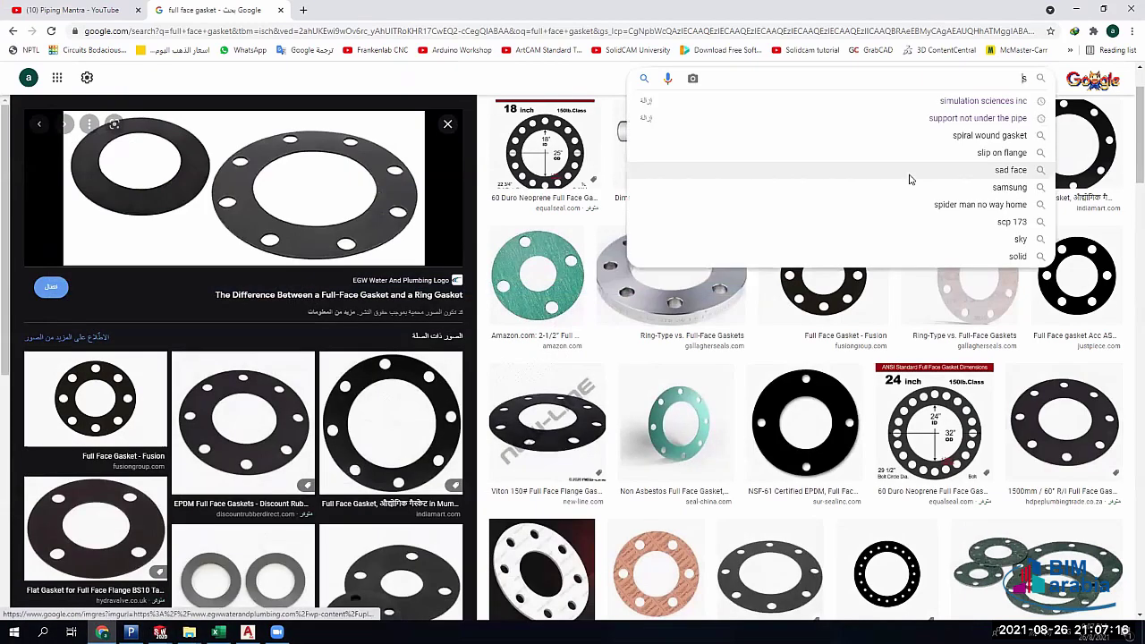
{"action": "type", "text": "piral"}
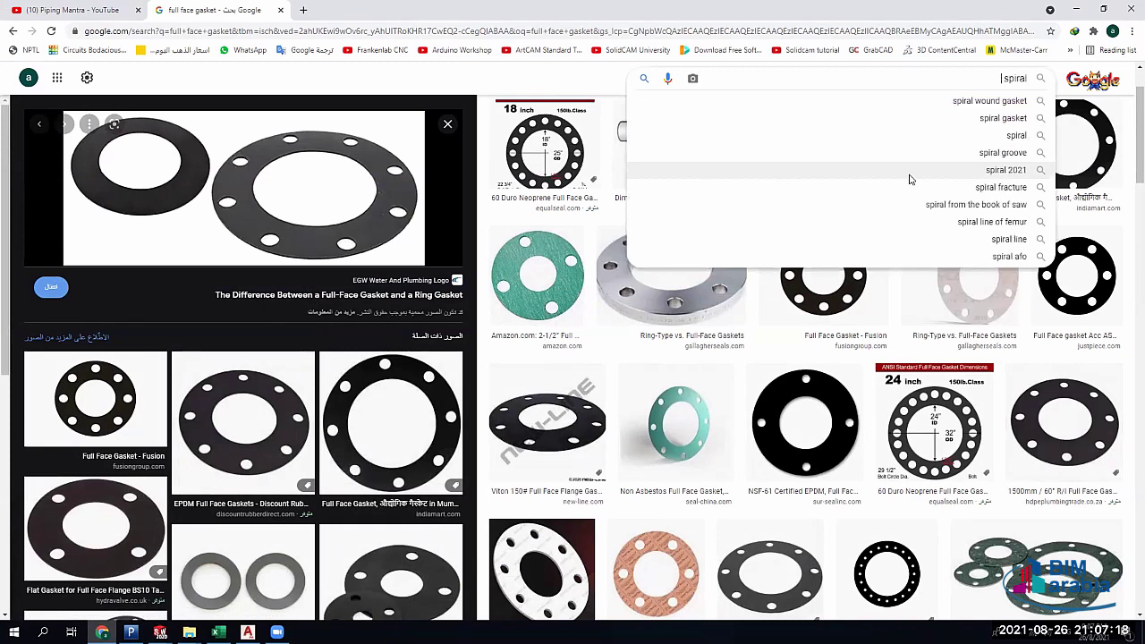
{"action": "type", "text": " wound"}
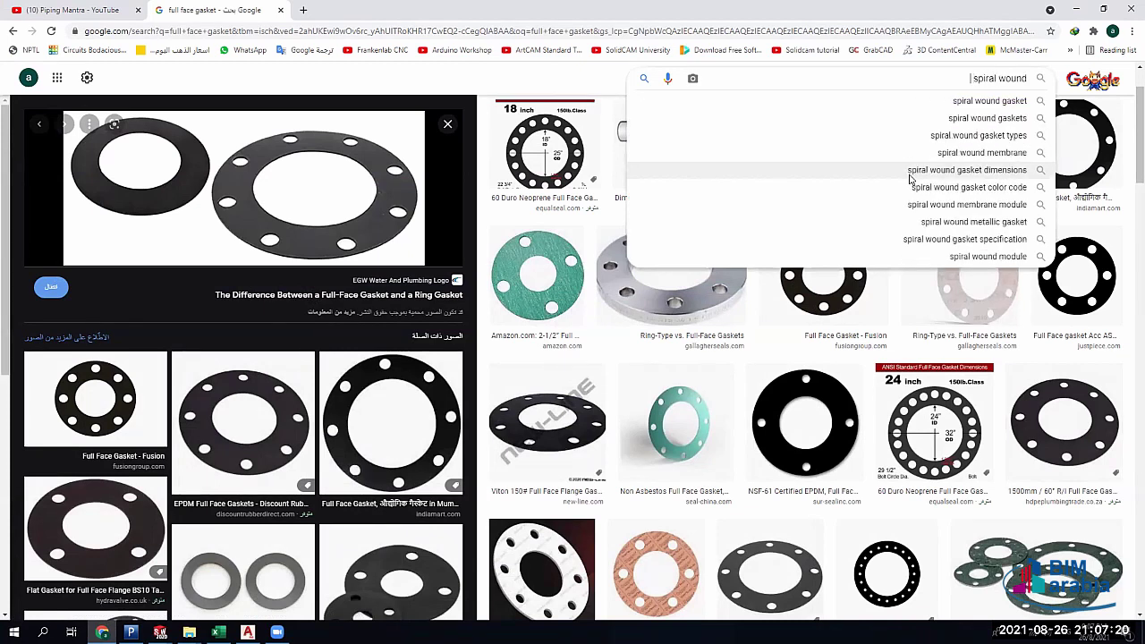
{"action": "type", "text": " gasket"}
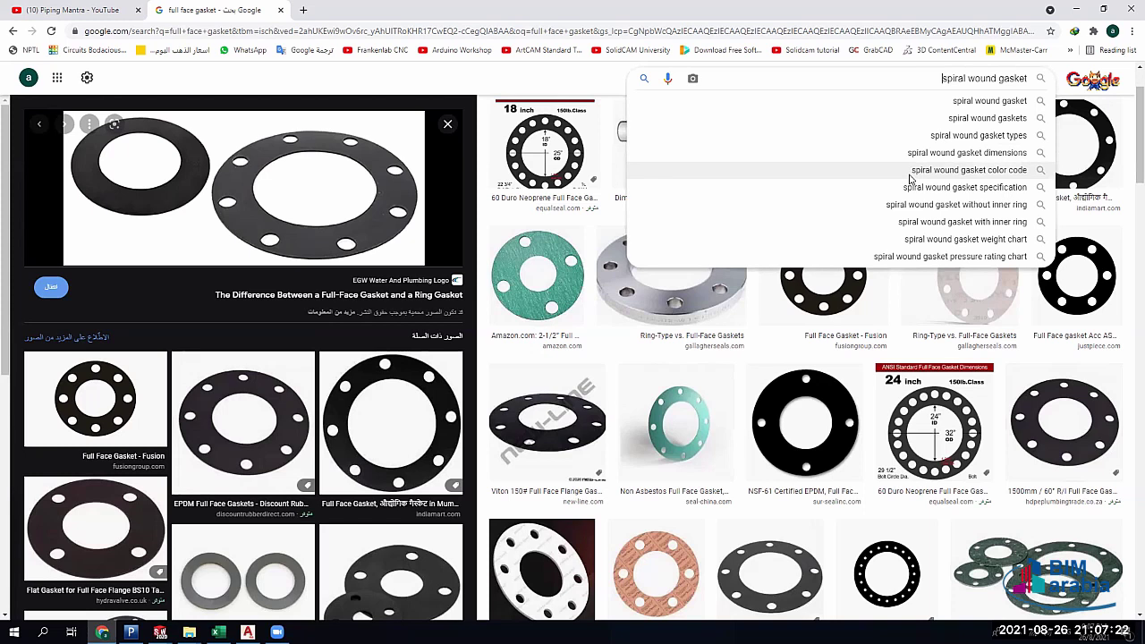
{"action": "key", "text": "Return"}
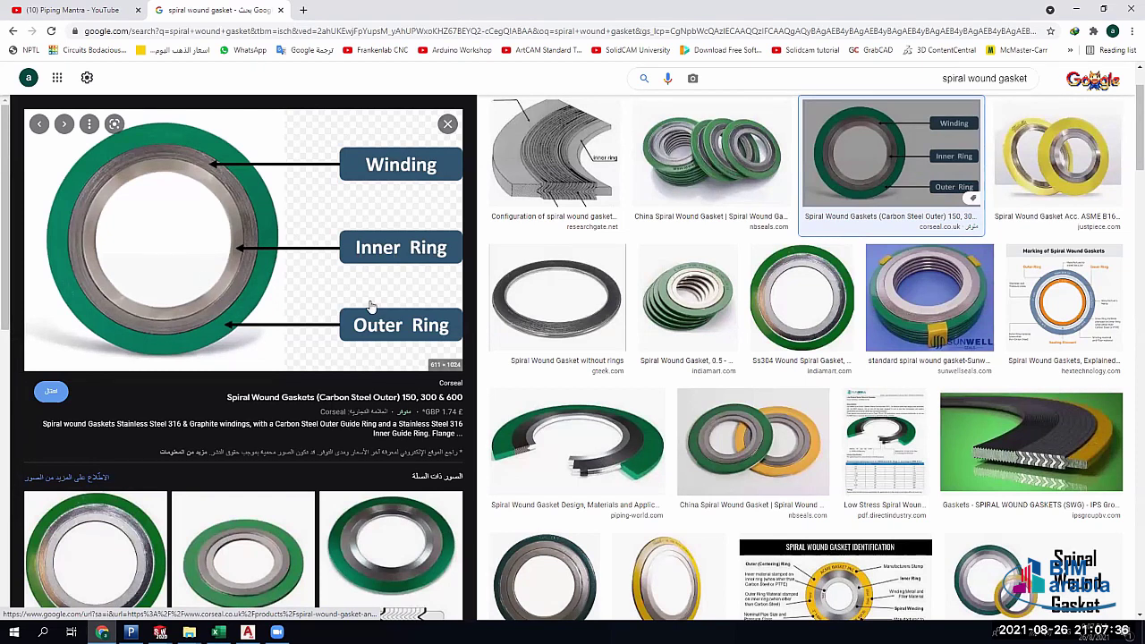
Preview the spiral wound gasket diagram and open the piping-world gasket article in a new tab
{"action": "left_click", "coordinate": [536, 204]}
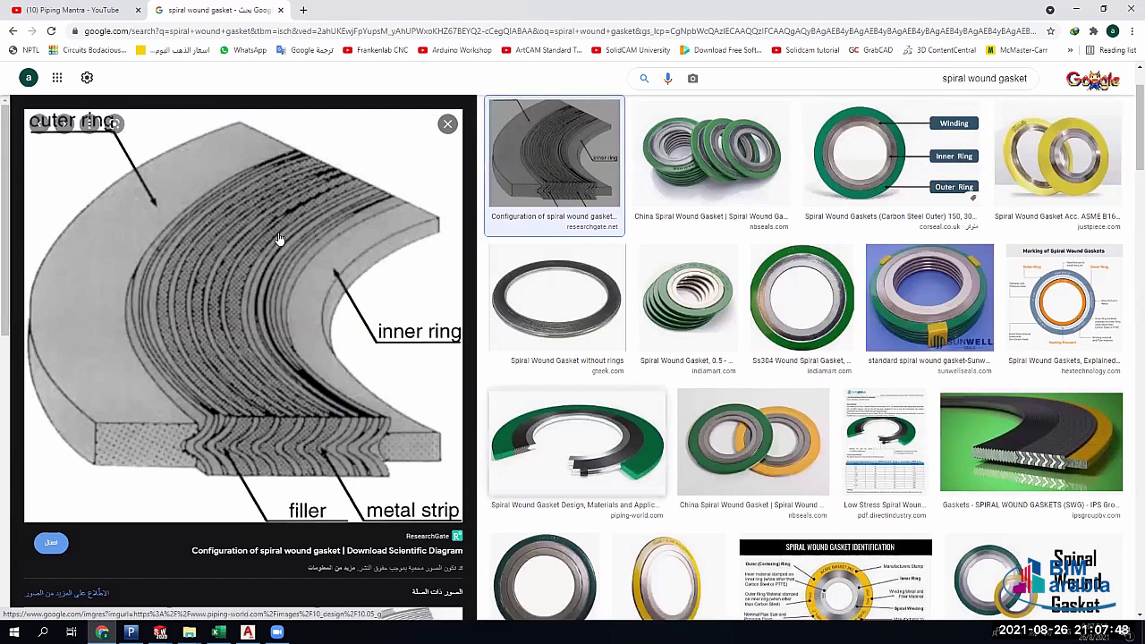
{"action": "key", "text": "alt+Left"}
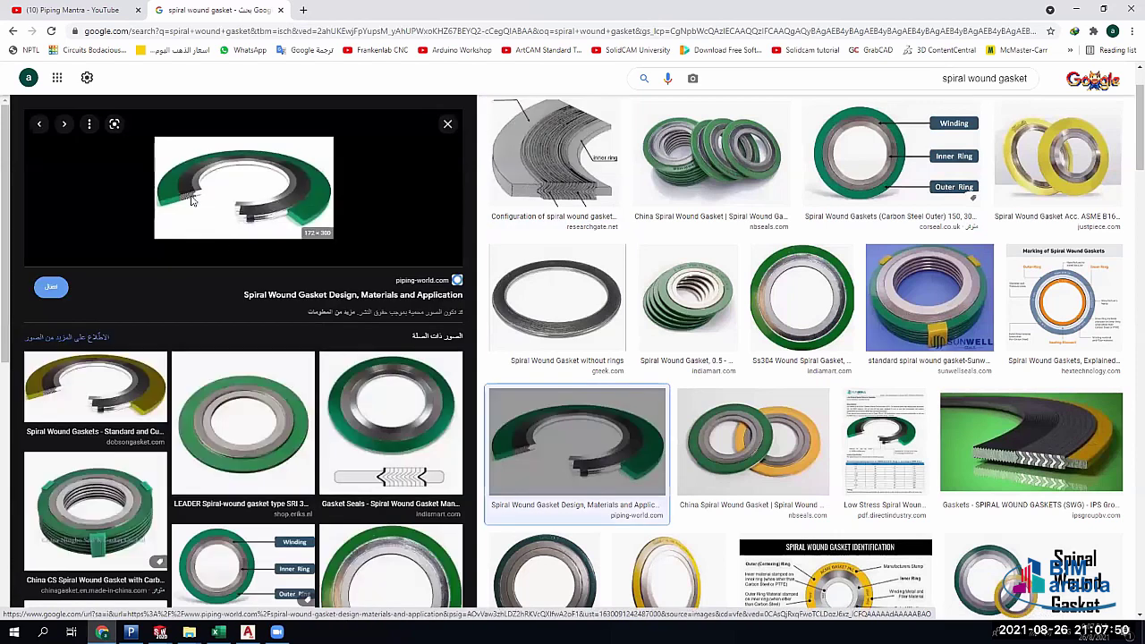
{"action": "left_click", "coordinate": [421, 237]}
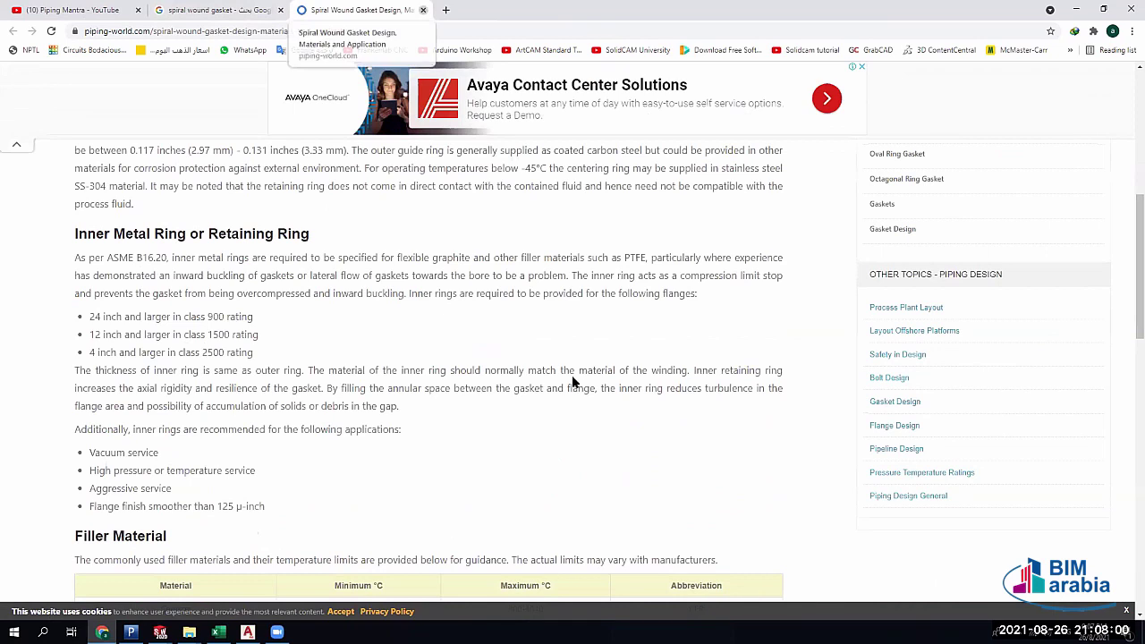
{"action": "key", "text": "ctrl+shift+Tab"}
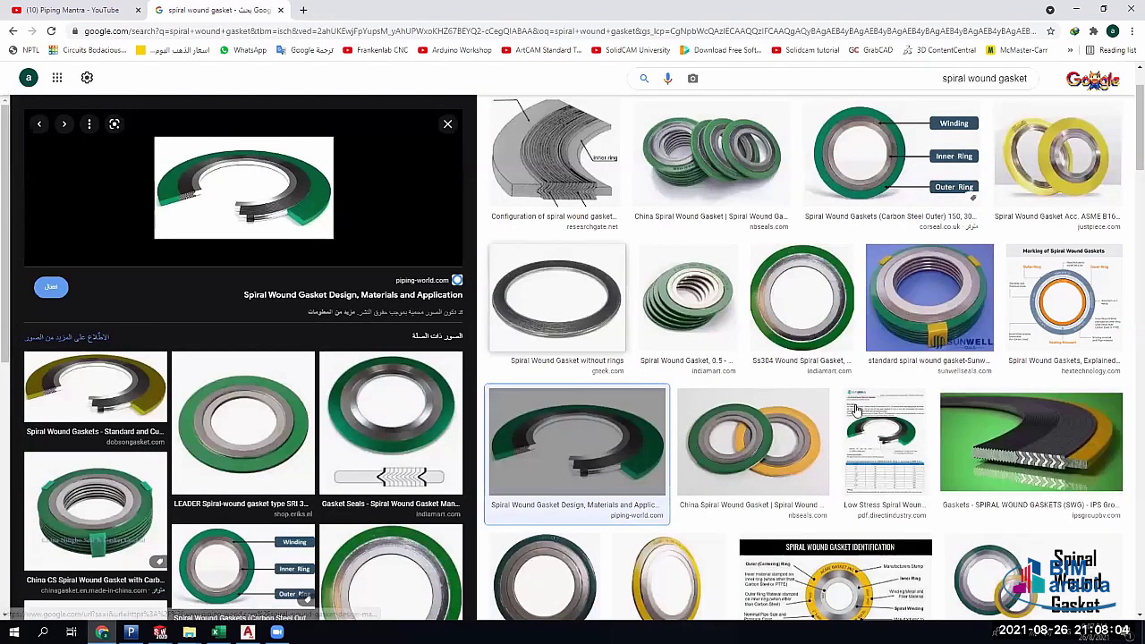
Scroll to the Specialist Sealing cross-section, then return to Pipedata-Pro's 12" spiral-wound gasket sheet
{"action": "scroll", "coordinate": [854, 407], "scroll_direction": "down", "scroll_amount": 7}
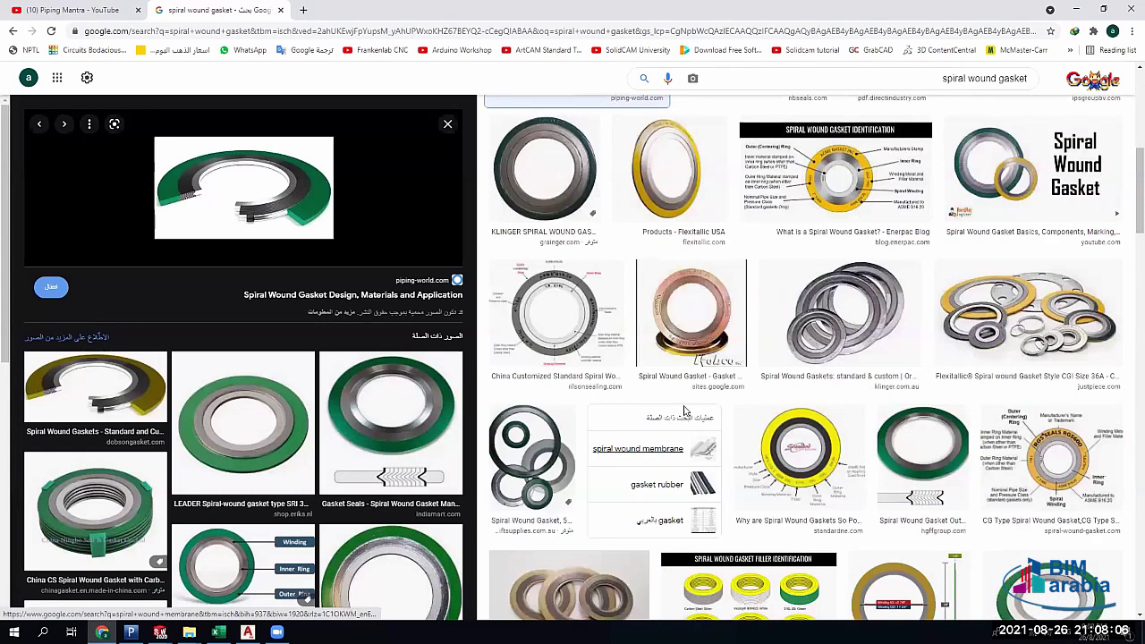
{"action": "scroll", "coordinate": [684, 410], "scroll_direction": "down", "scroll_amount": 5}
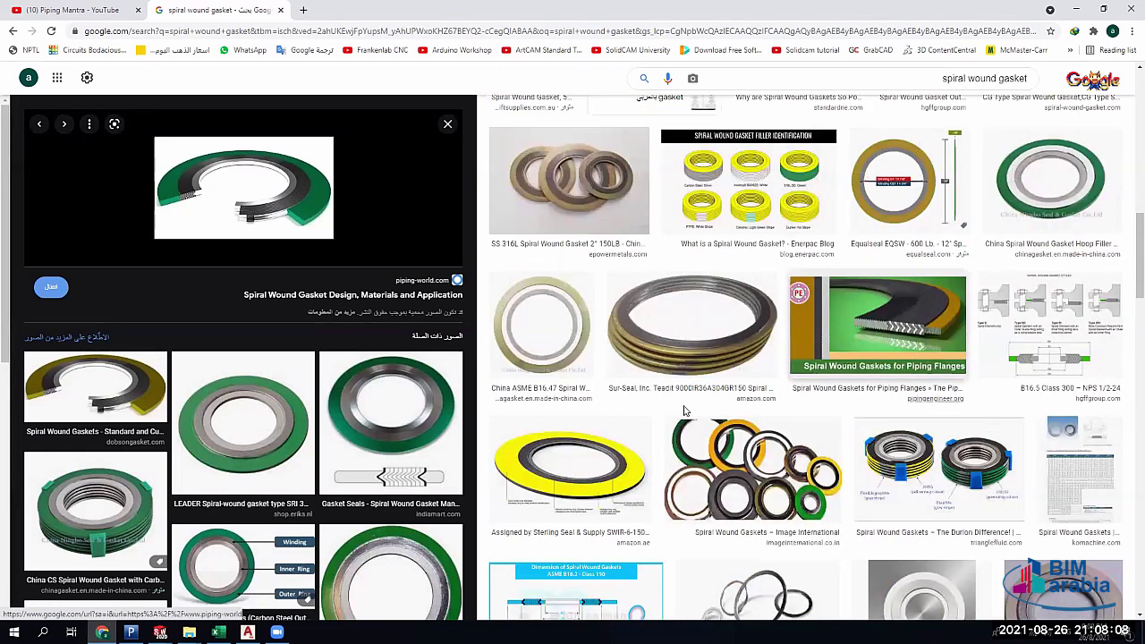
{"action": "scroll", "coordinate": [684, 410], "scroll_direction": "down", "scroll_amount": 3}
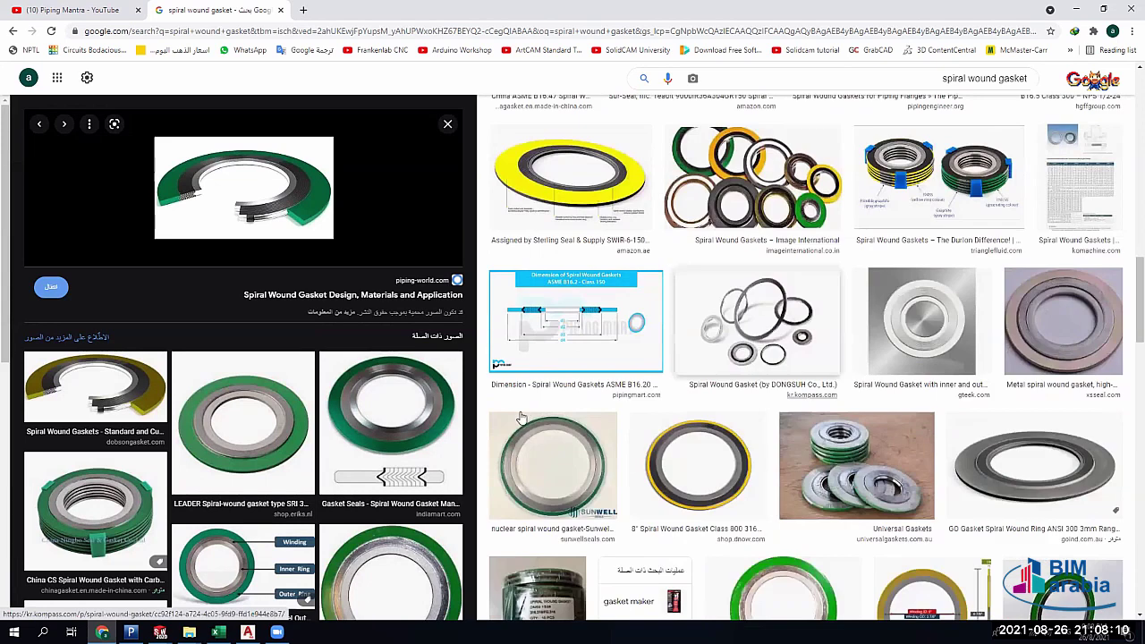
{"action": "scroll", "coordinate": [698, 413], "scroll_direction": "down", "scroll_amount": 1}
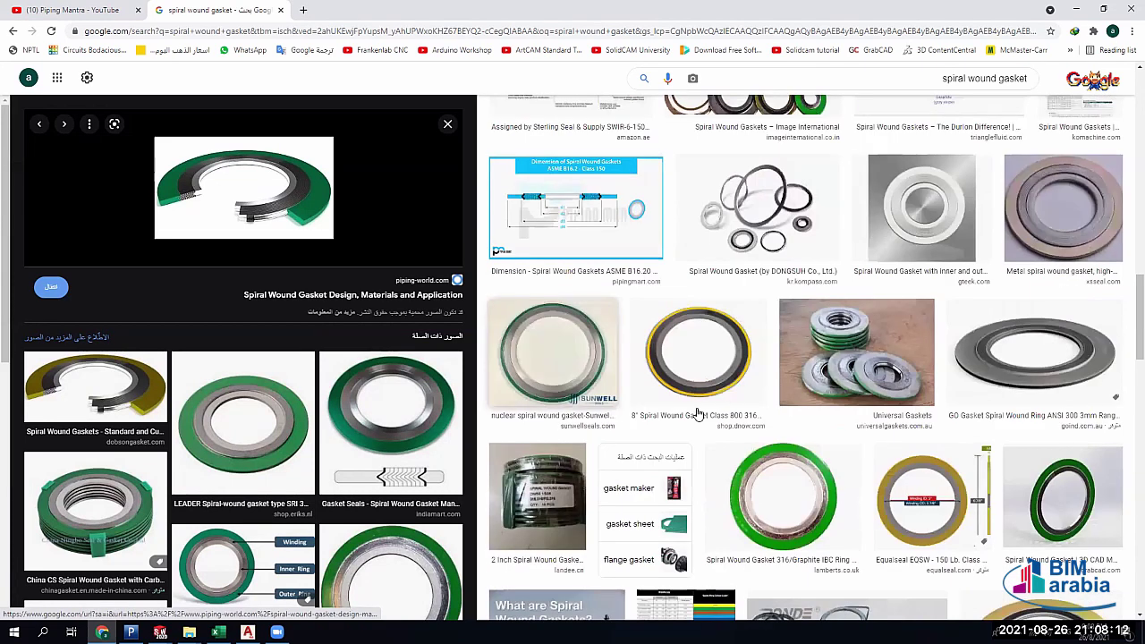
{"action": "scroll", "coordinate": [703, 430], "scroll_direction": "down", "scroll_amount": 1}
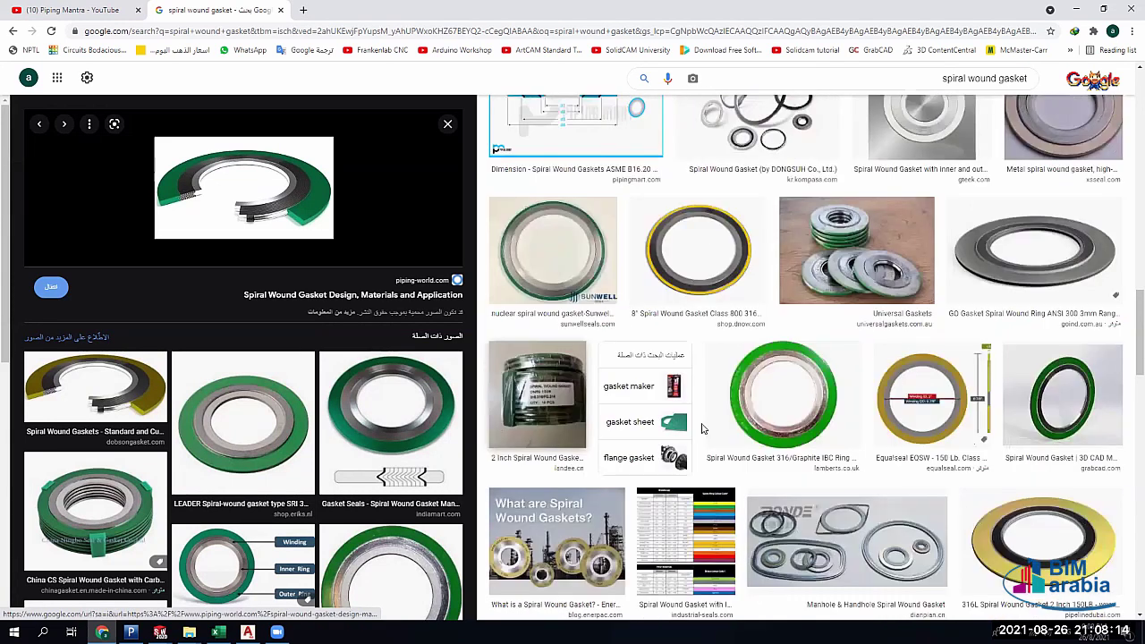
{"action": "scroll", "coordinate": [1010, 389], "scroll_direction": "down", "scroll_amount": 4}
{"action": "scroll", "coordinate": [1002, 393], "scroll_direction": "down", "scroll_amount": 4}
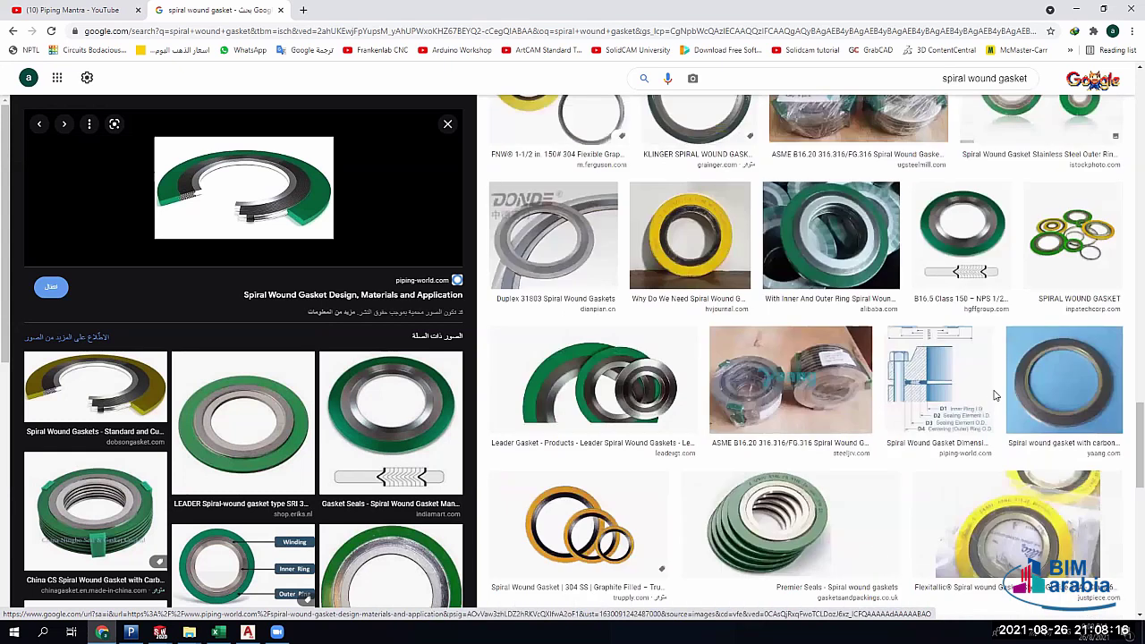
{"action": "scroll", "coordinate": [994, 397], "scroll_direction": "down", "scroll_amount": 3}
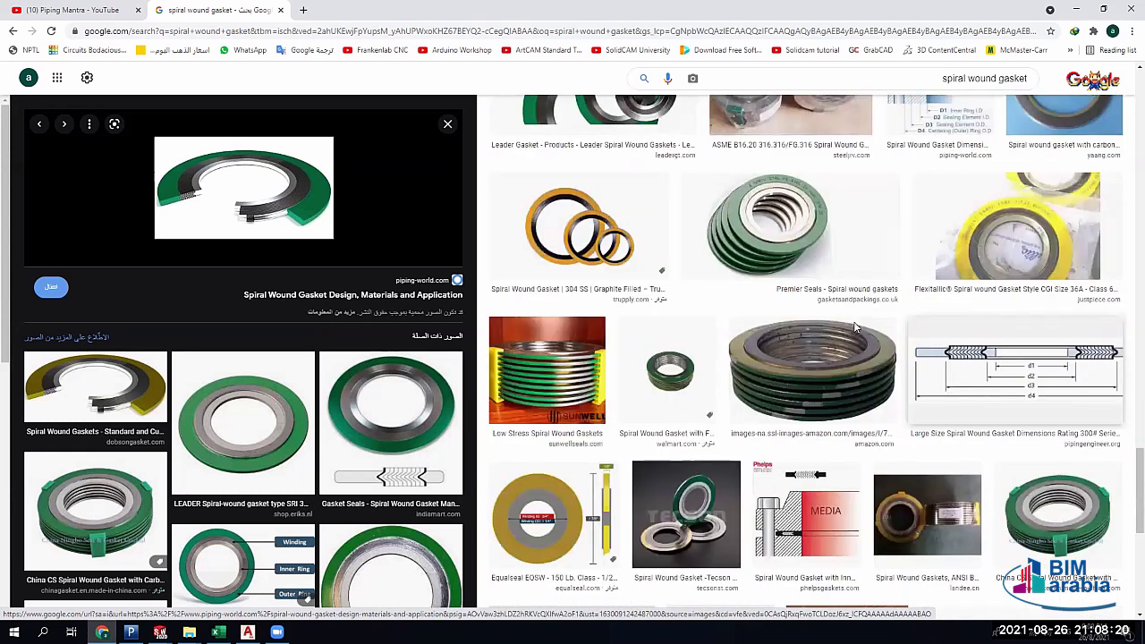
{"action": "scroll", "coordinate": [854, 328], "scroll_direction": "down", "scroll_amount": 5}
{"action": "key", "text": "Right"}
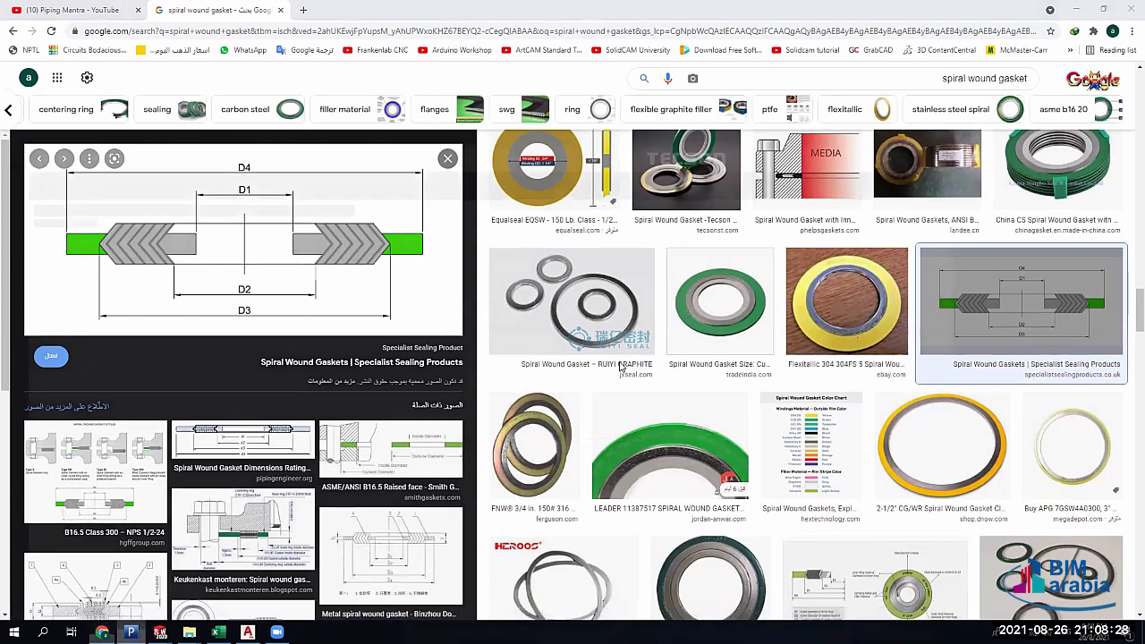
{"action": "key", "text": "alt+Tab"}
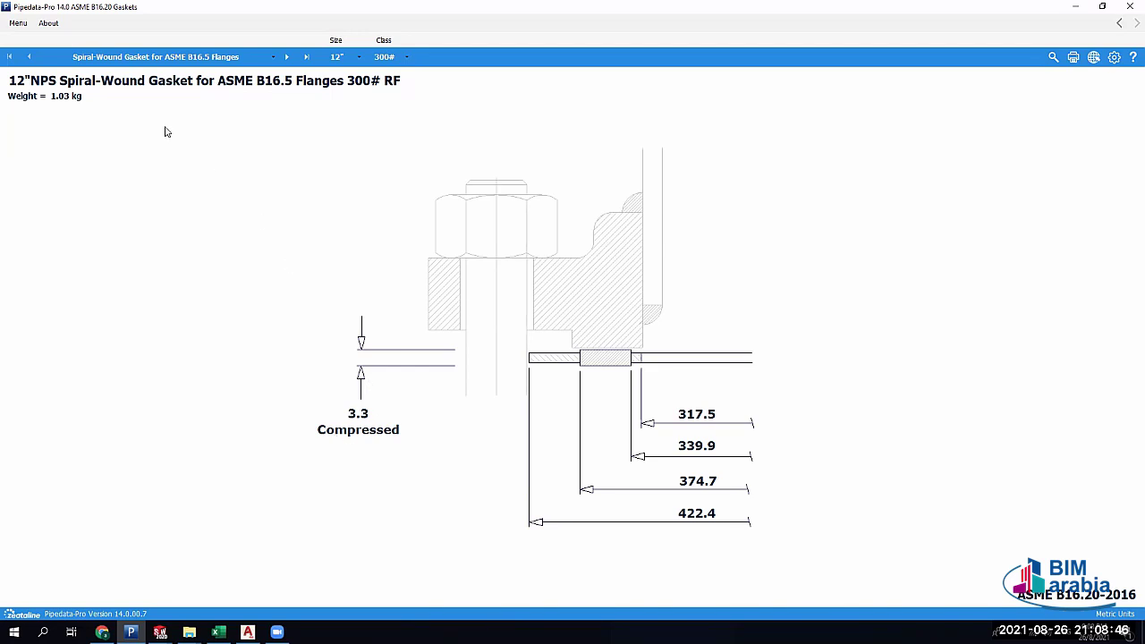
{"action": "left_click", "coordinate": [173, 62]}
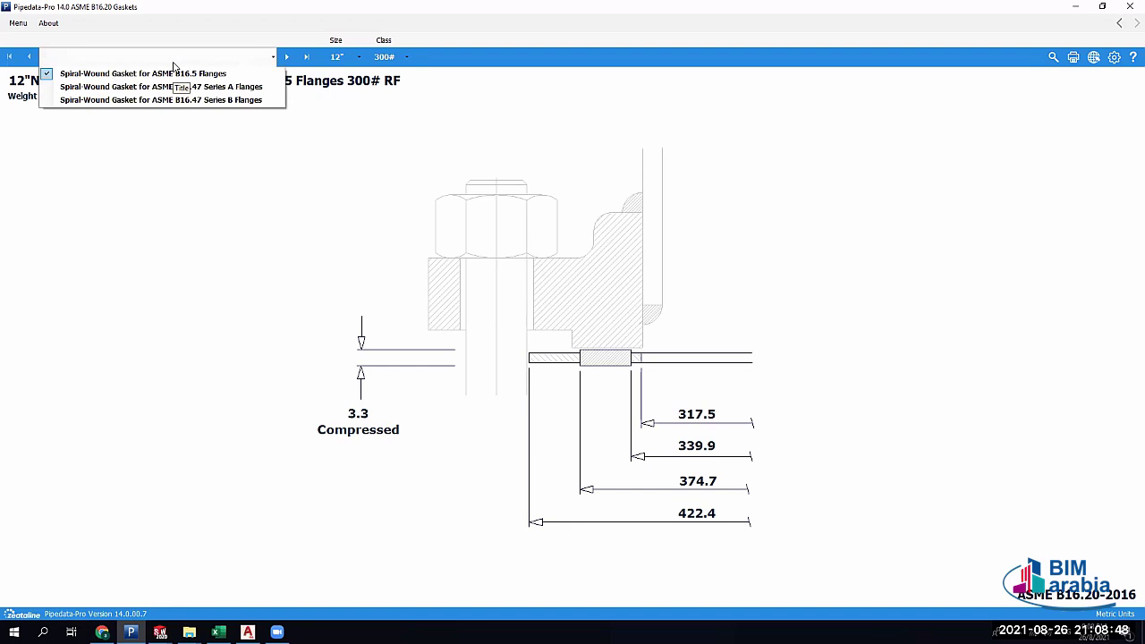
{"action": "left_click", "coordinate": [184, 59]}
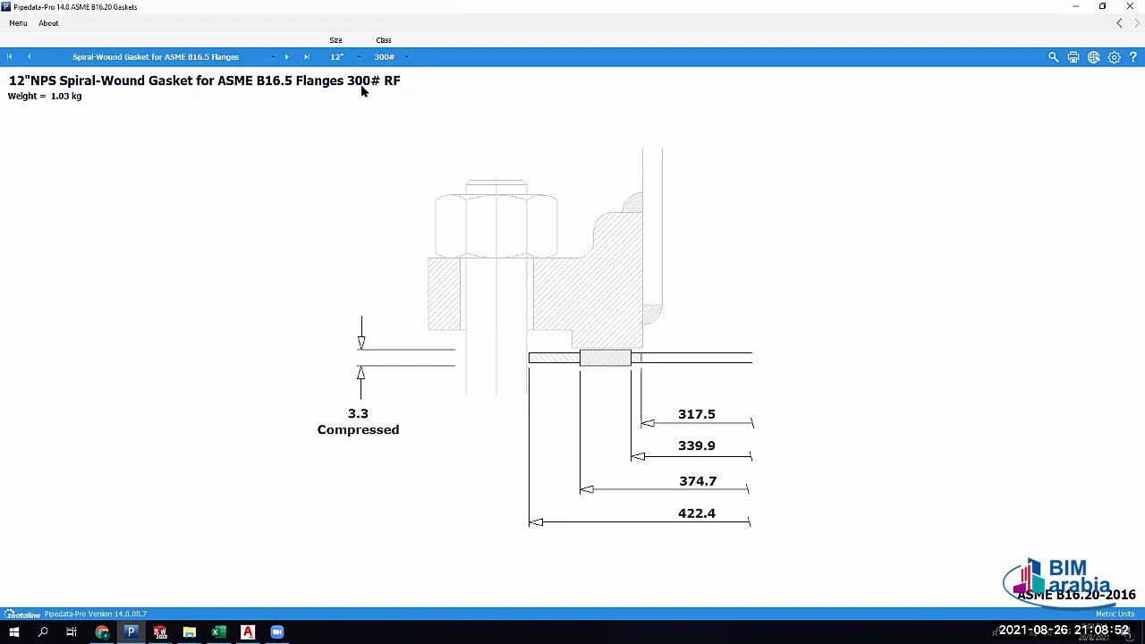
{"action": "left_click", "coordinate": [214, 60]}
{"action": "left_click", "coordinate": [330, 71]}
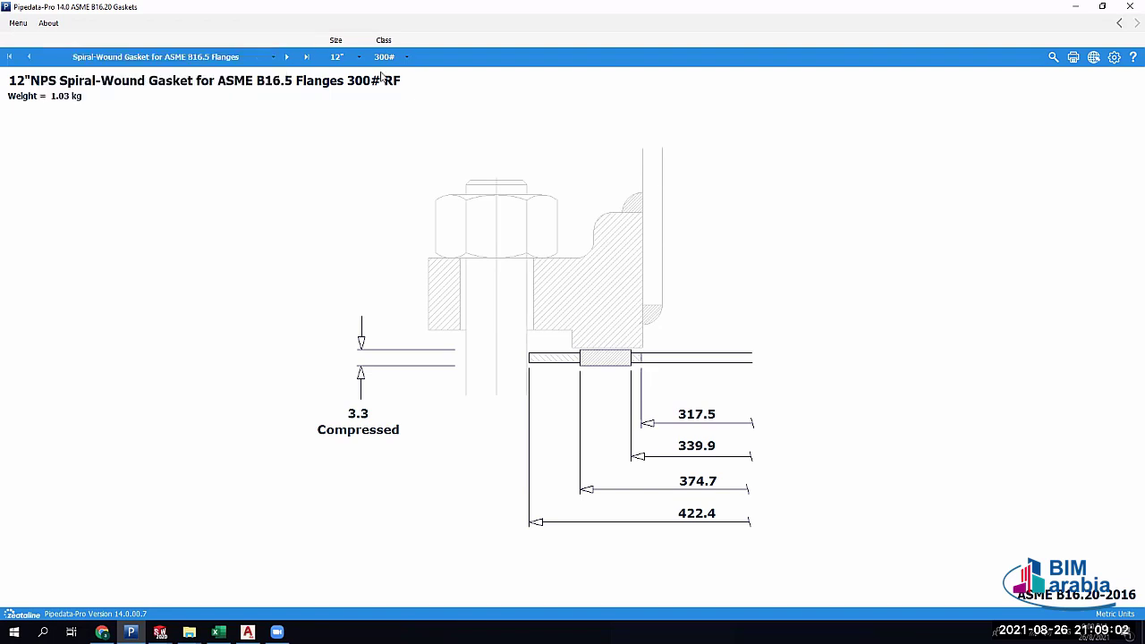
{"action": "left_click", "coordinate": [179, 61]}
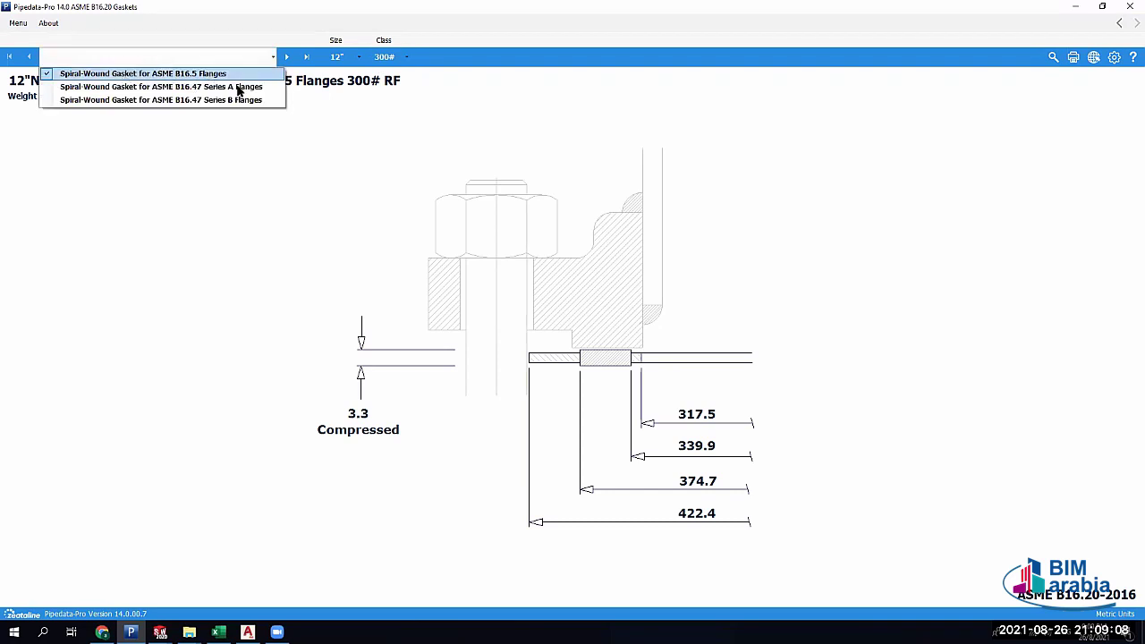
{"action": "left_click", "coordinate": [333, 81]}
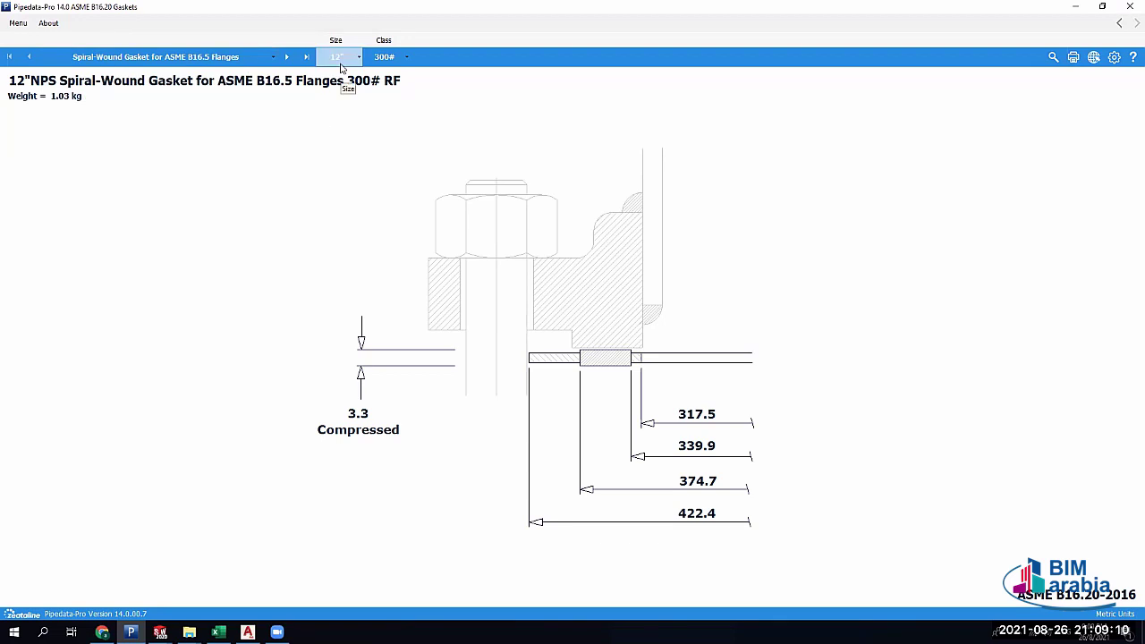
{"action": "left_click", "coordinate": [339, 61]}
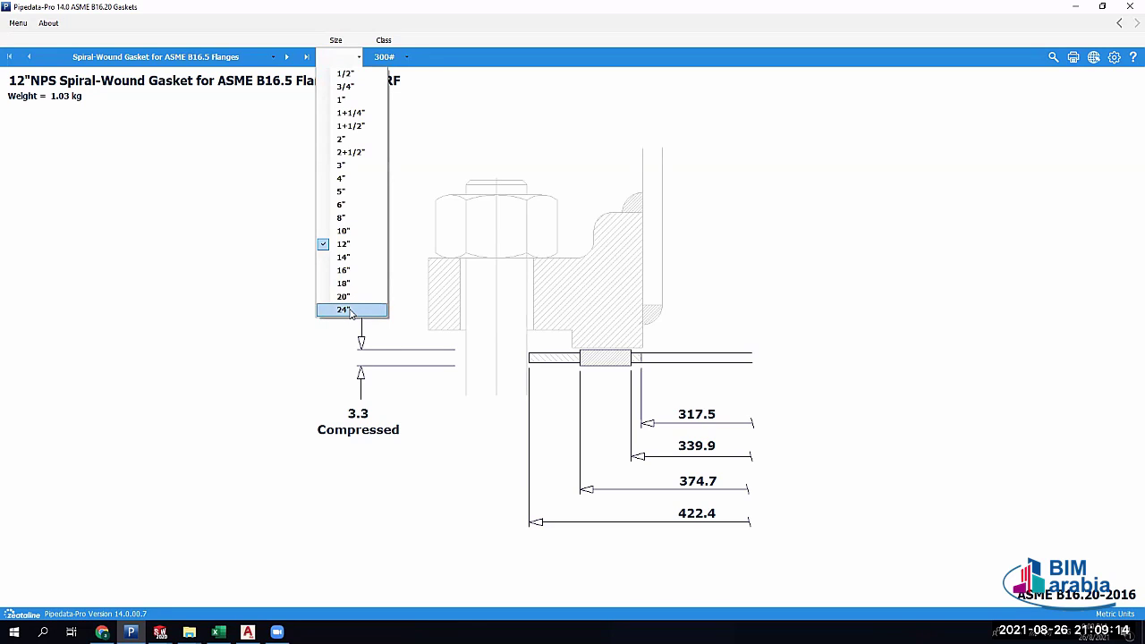
{"action": "left_click", "coordinate": [348, 62]}
{"action": "left_click", "coordinate": [348, 63]}
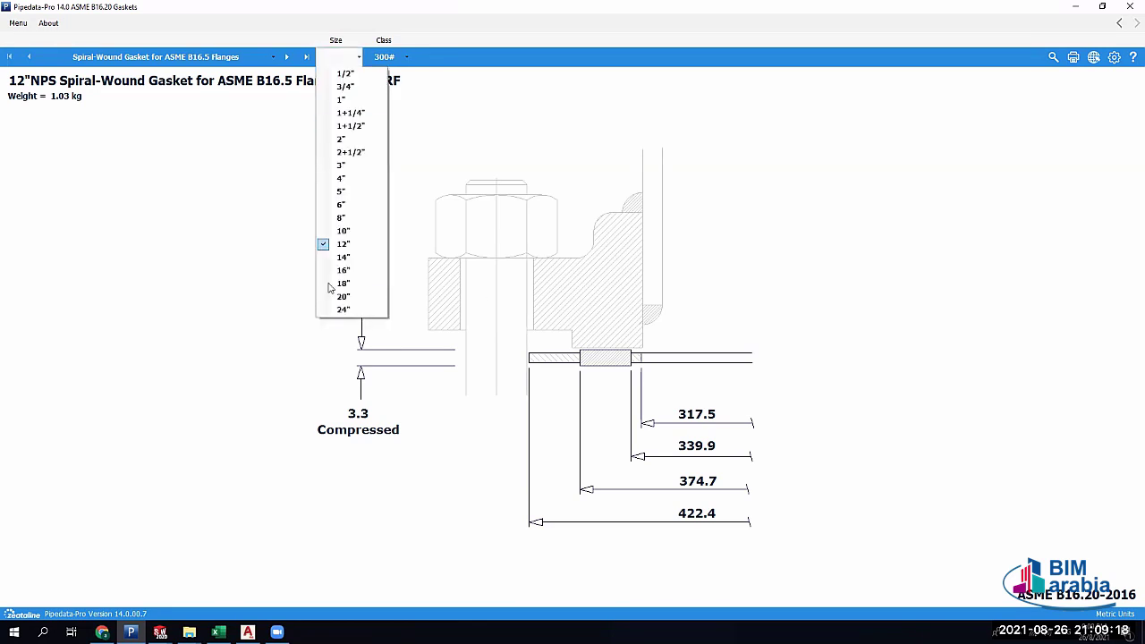
{"action": "left_click", "coordinate": [331, 244]}
{"action": "left_click", "coordinate": [127, 61]}
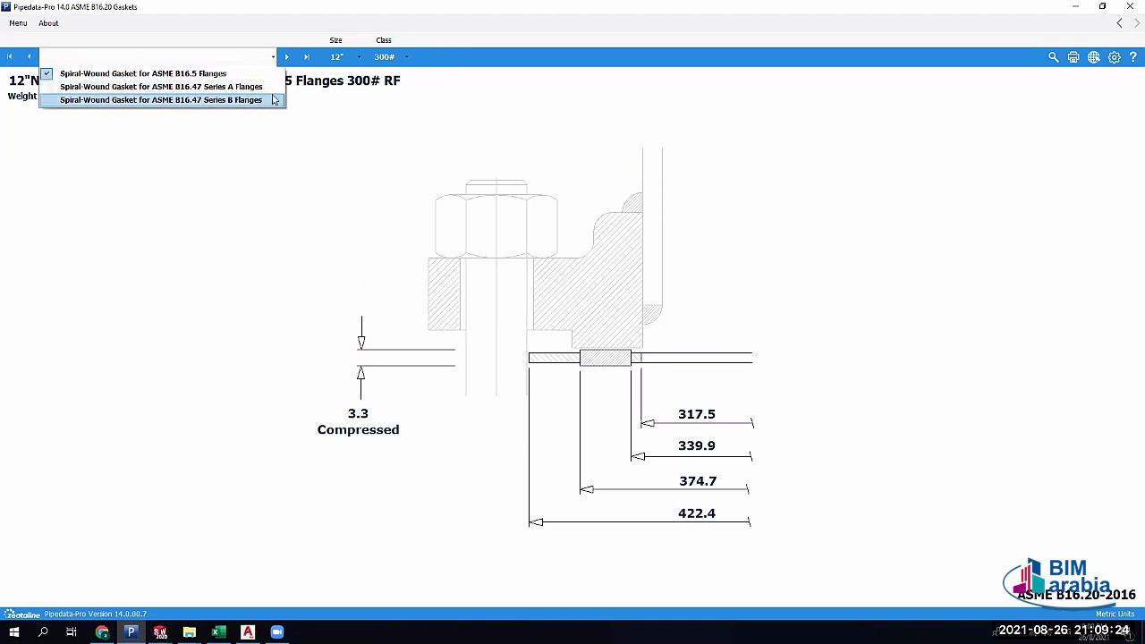
{"action": "left_click", "coordinate": [802, 304]}
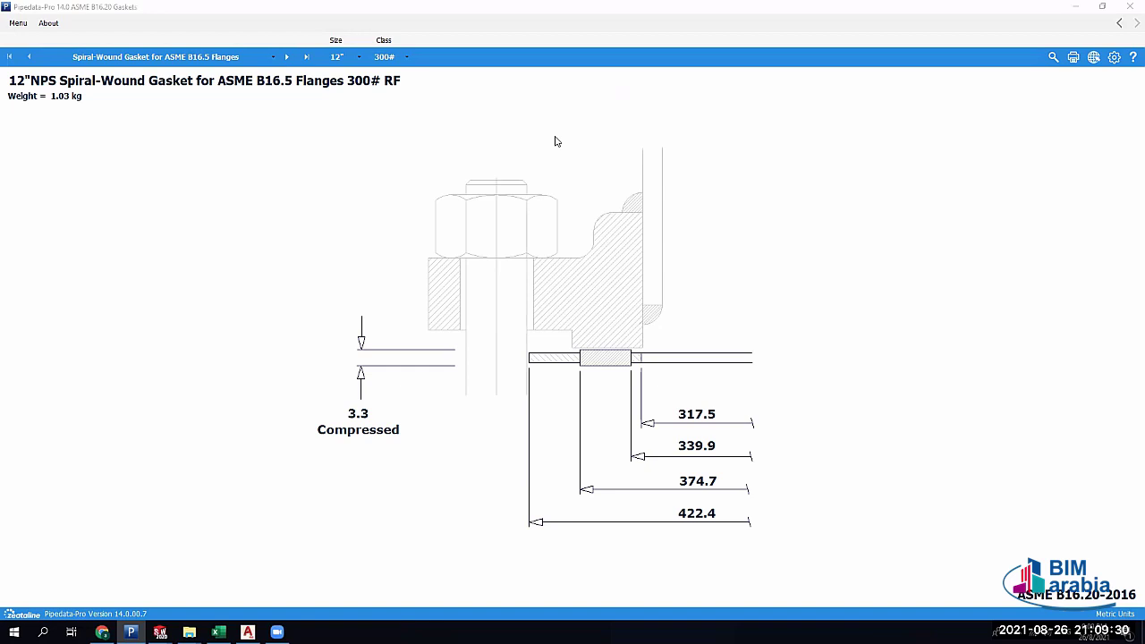
{"action": "left_click", "coordinate": [24, 28]}
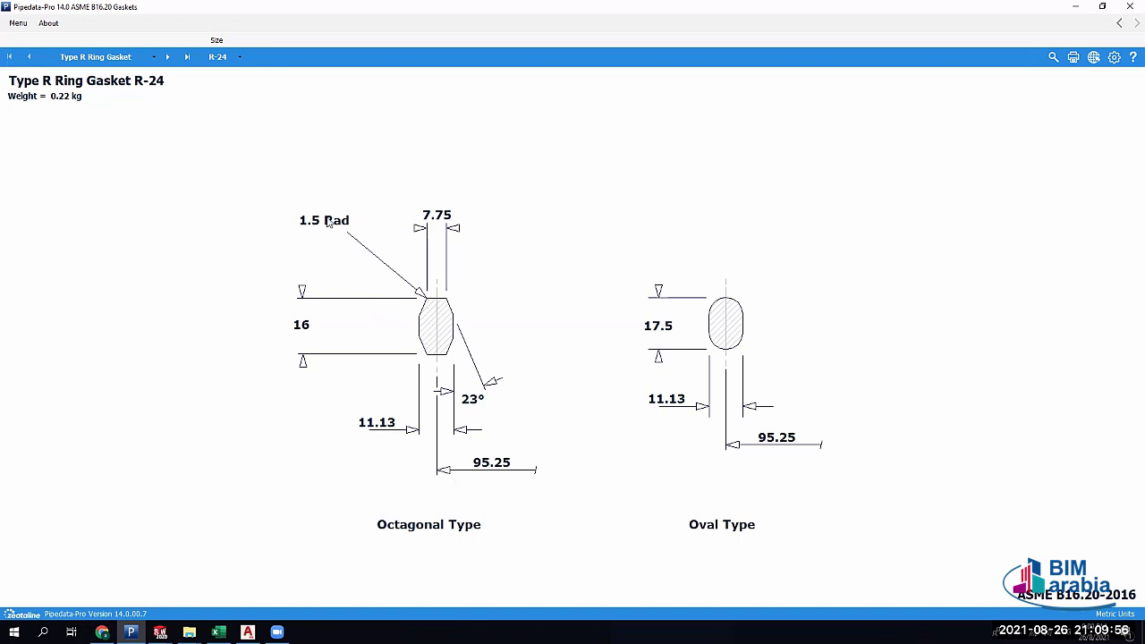
Set the ring gasket size to R-25 after briefly viewing R-11
{"action": "left_click", "coordinate": [220, 57]}
{"action": "left_click", "coordinate": [288, 51]}
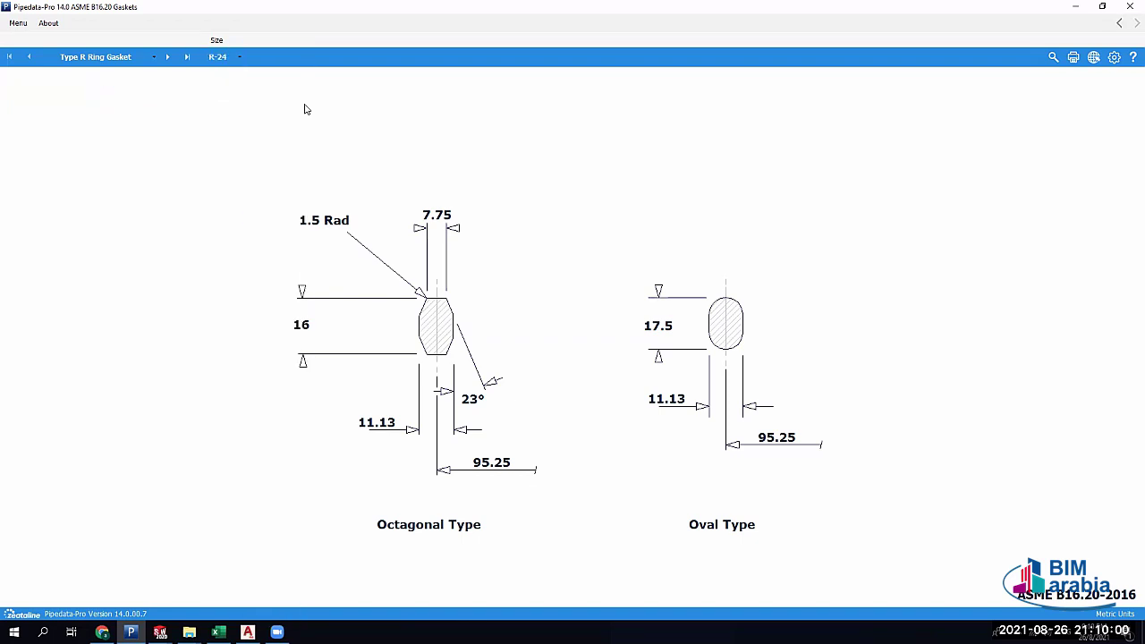
{"action": "left_click", "coordinate": [230, 57]}
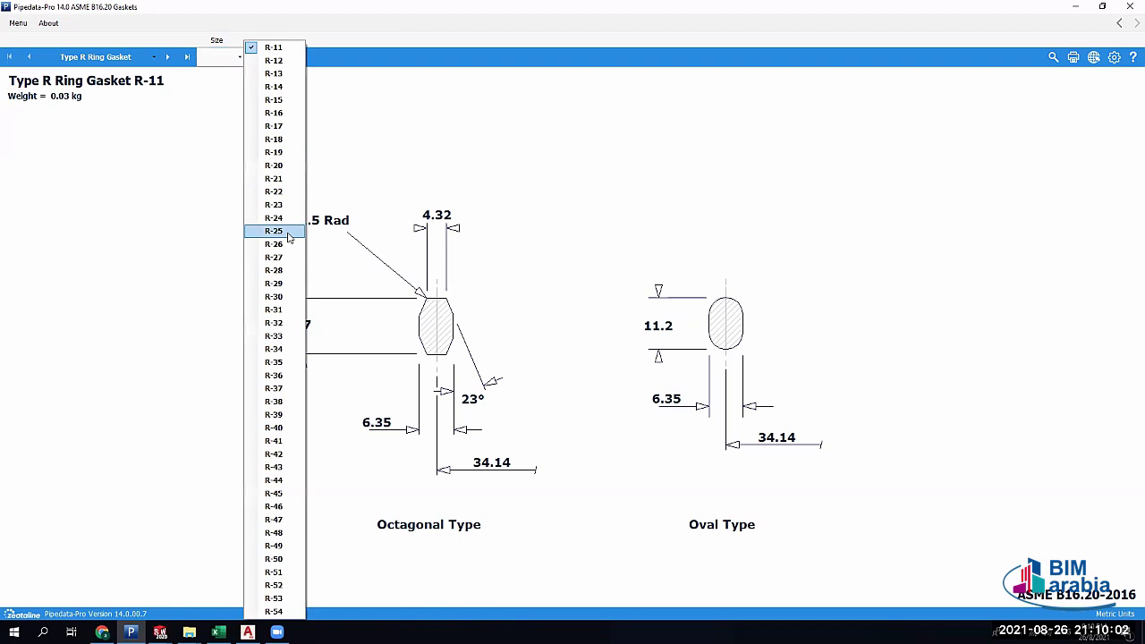
{"action": "left_click", "coordinate": [273, 231]}
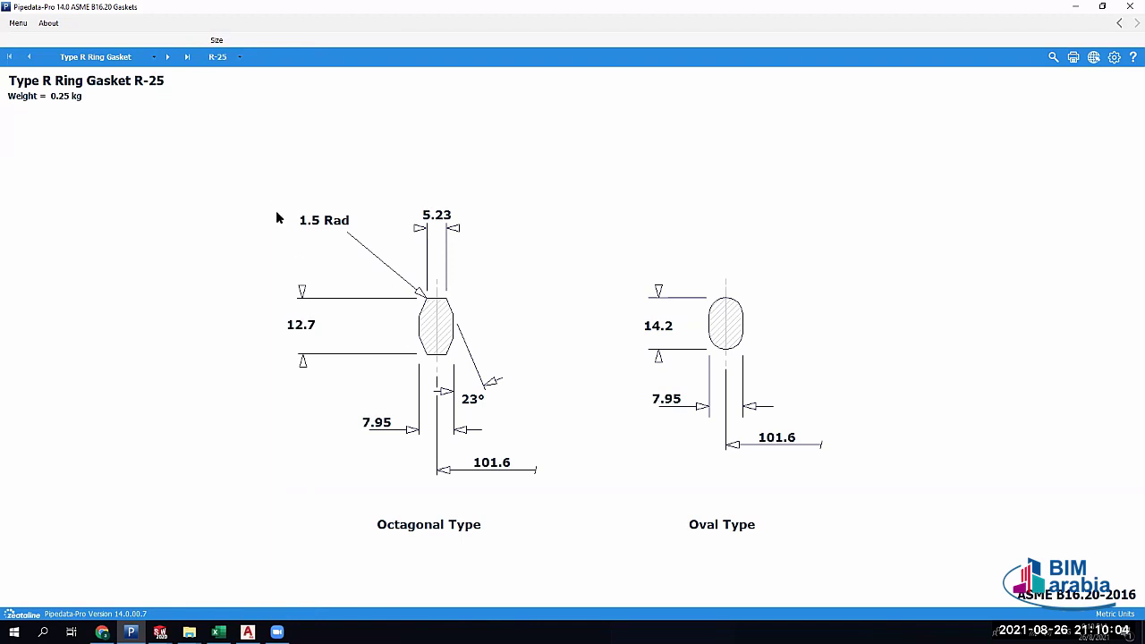
Compare the Type RX and Type BX ring gaskets, then return to Type R
{"action": "left_click", "coordinate": [120, 60]}
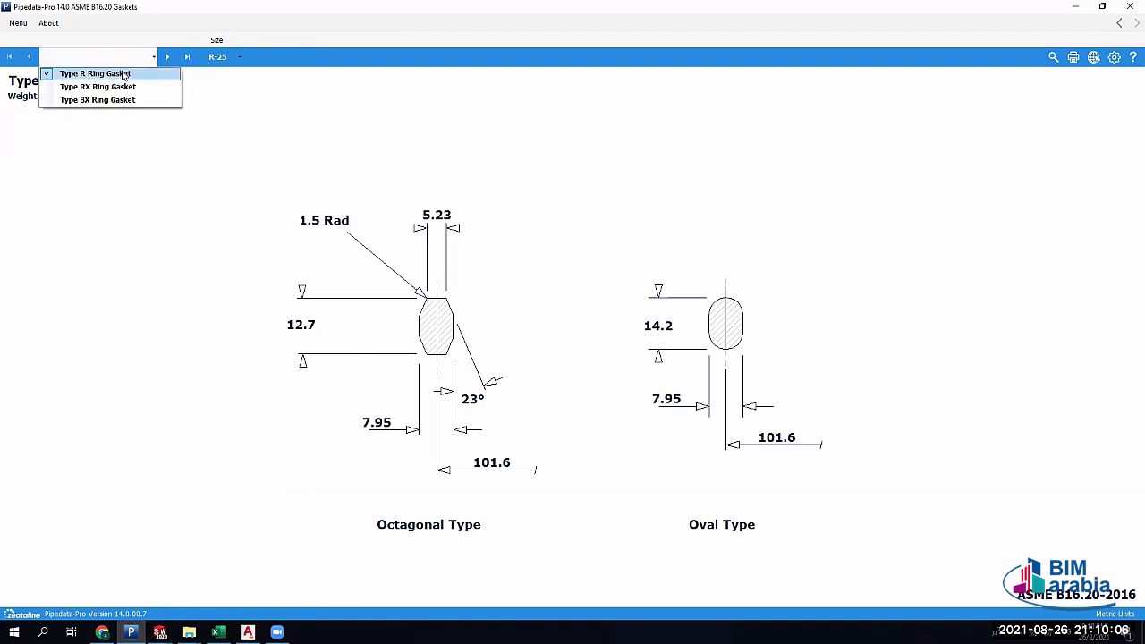
{"action": "left_click", "coordinate": [116, 87]}
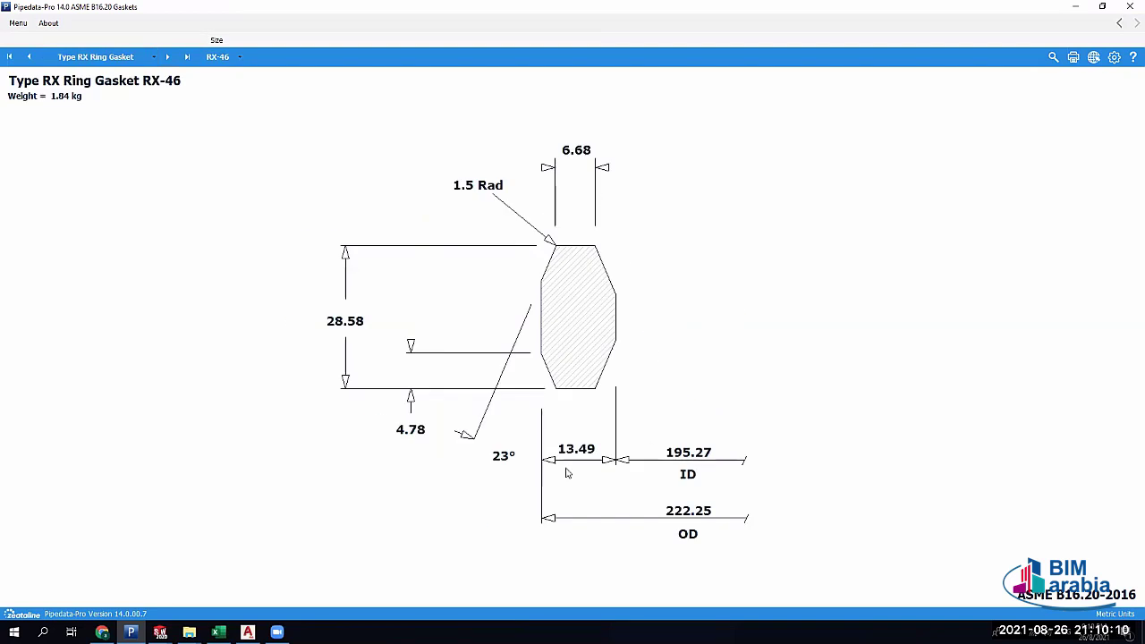
{"action": "left_click", "coordinate": [103, 58]}
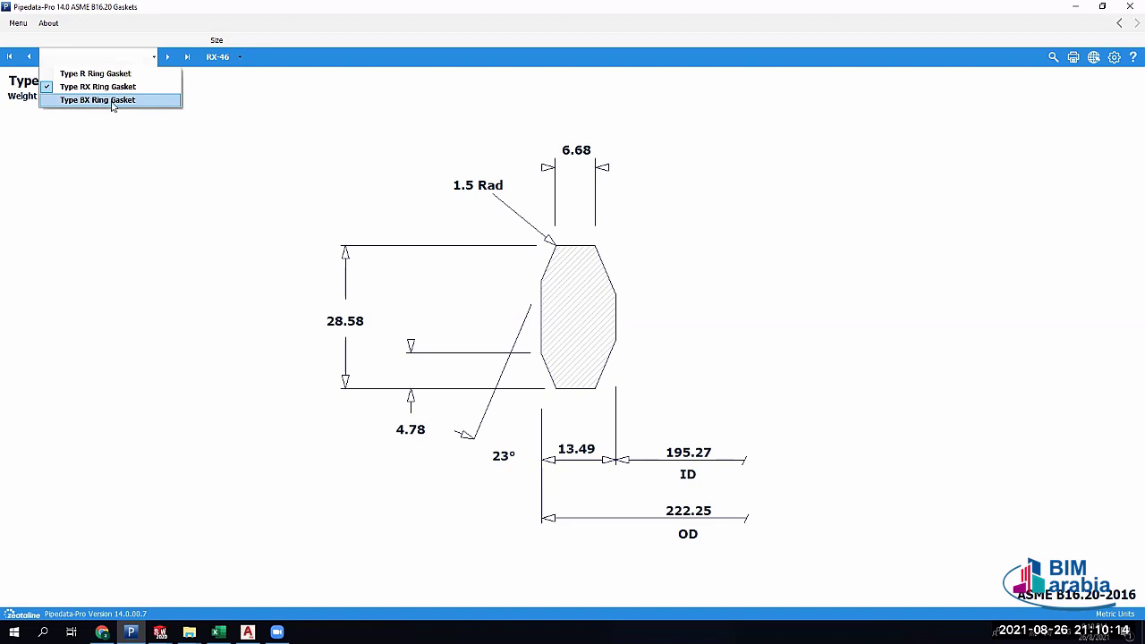
{"action": "left_click", "coordinate": [96, 100]}
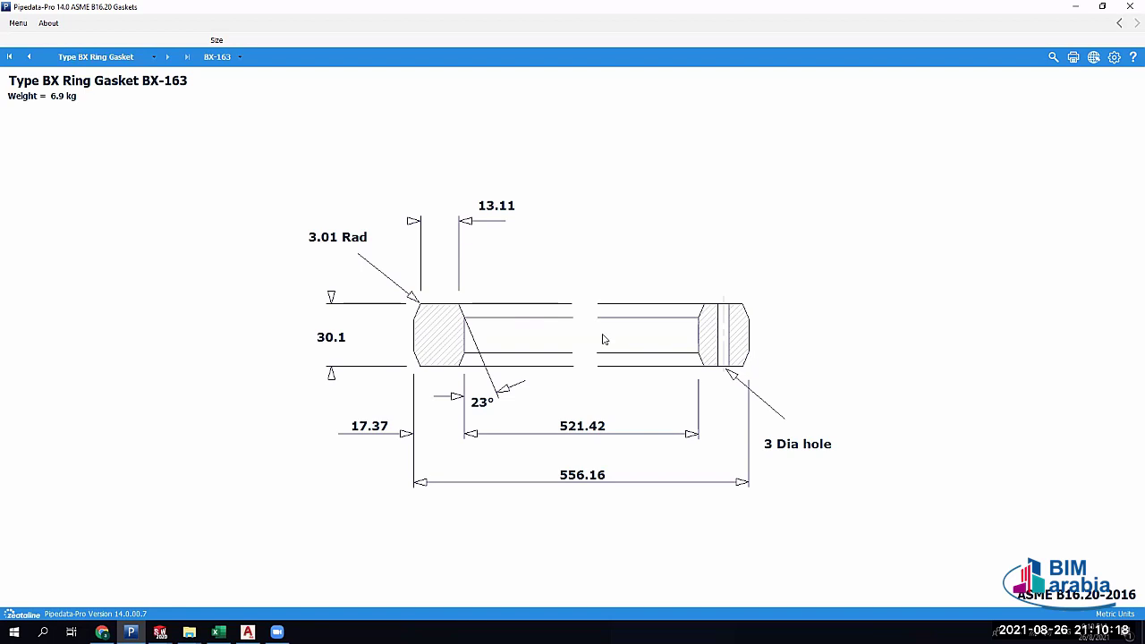
{"action": "left_click", "coordinate": [95, 56]}
{"action": "left_click", "coordinate": [97, 75]}
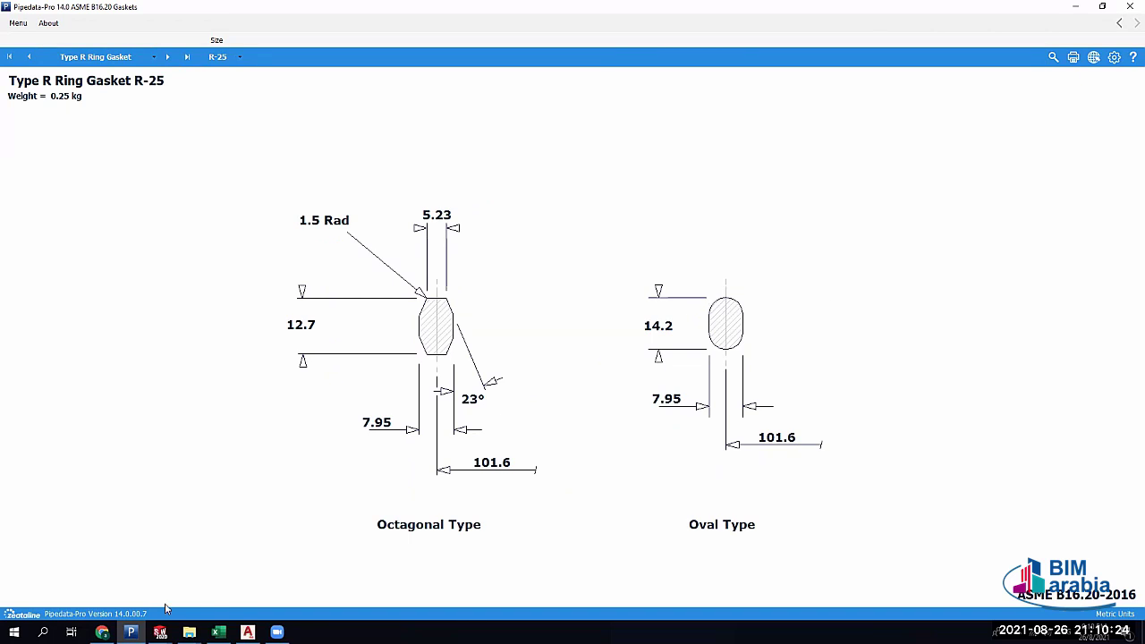
{"action": "left_click", "coordinate": [160, 632]}
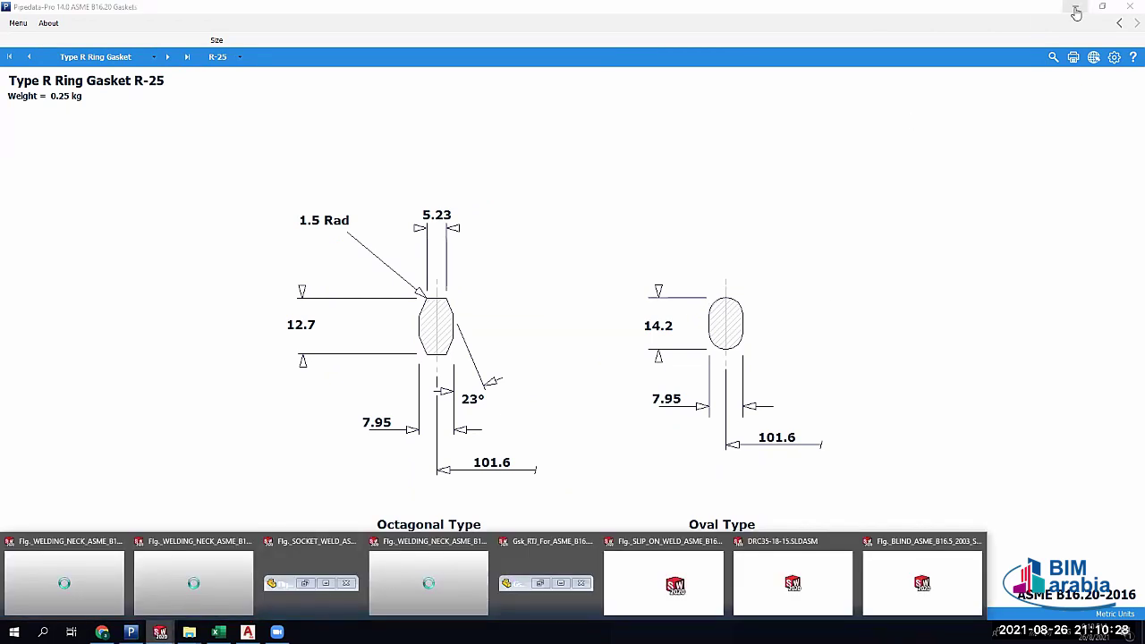
Switch past the Chrome gasket results to the SOLIDWORKS raised-face welding neck flange model
{"action": "key", "text": "alt+Tab"}
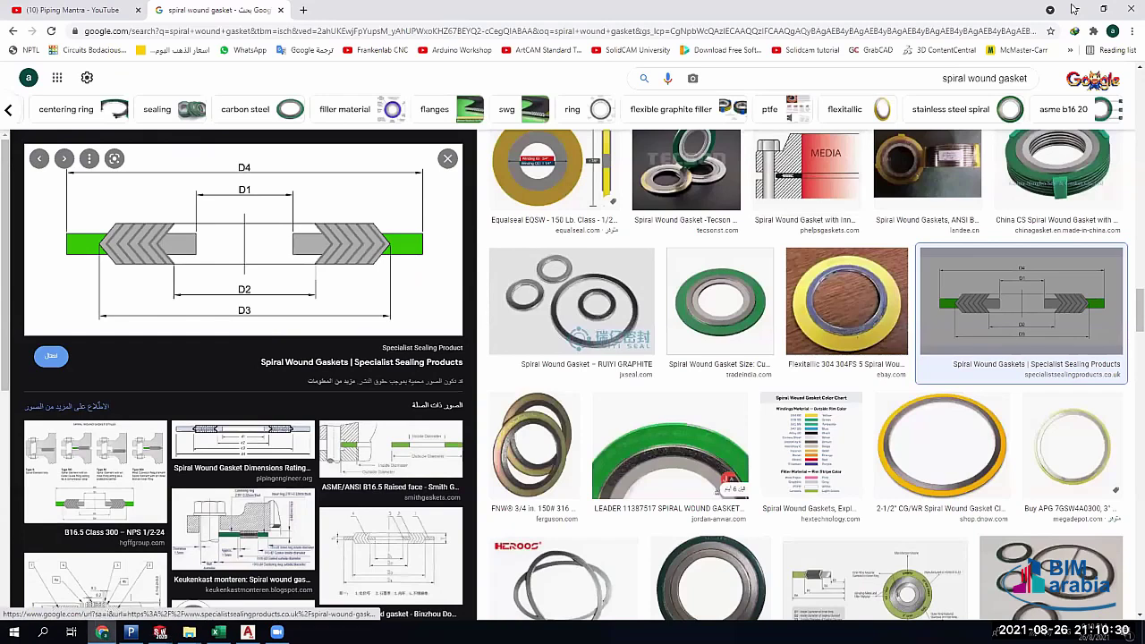
{"action": "key", "text": "alt+Tab"}
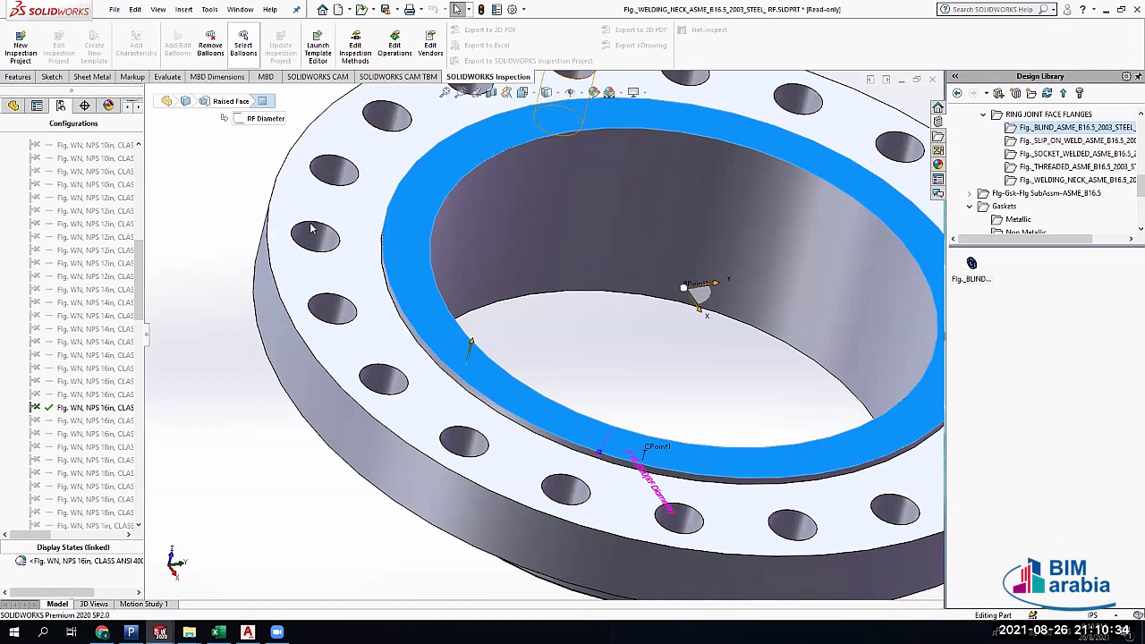
Switch to Gsk_RTJ_For_ASME_B16.5_Flanges.SLDPRT and orbit the ring gasket to inspect it from several sides
{"action": "left_click", "coordinate": [240, 9]}
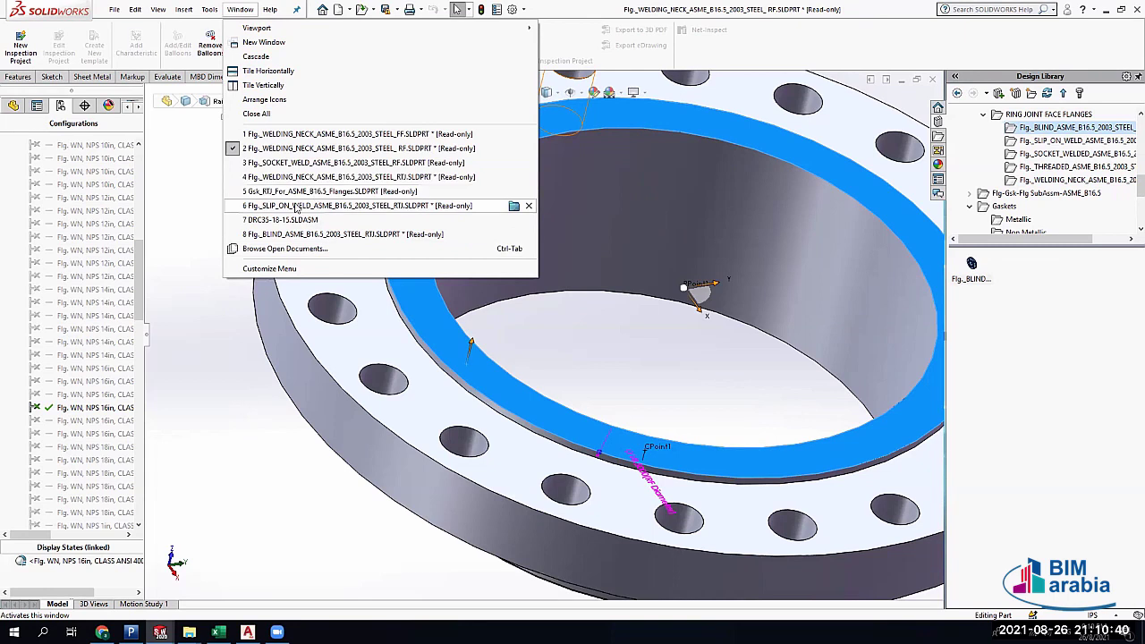
{"action": "left_click", "coordinate": [354, 195]}
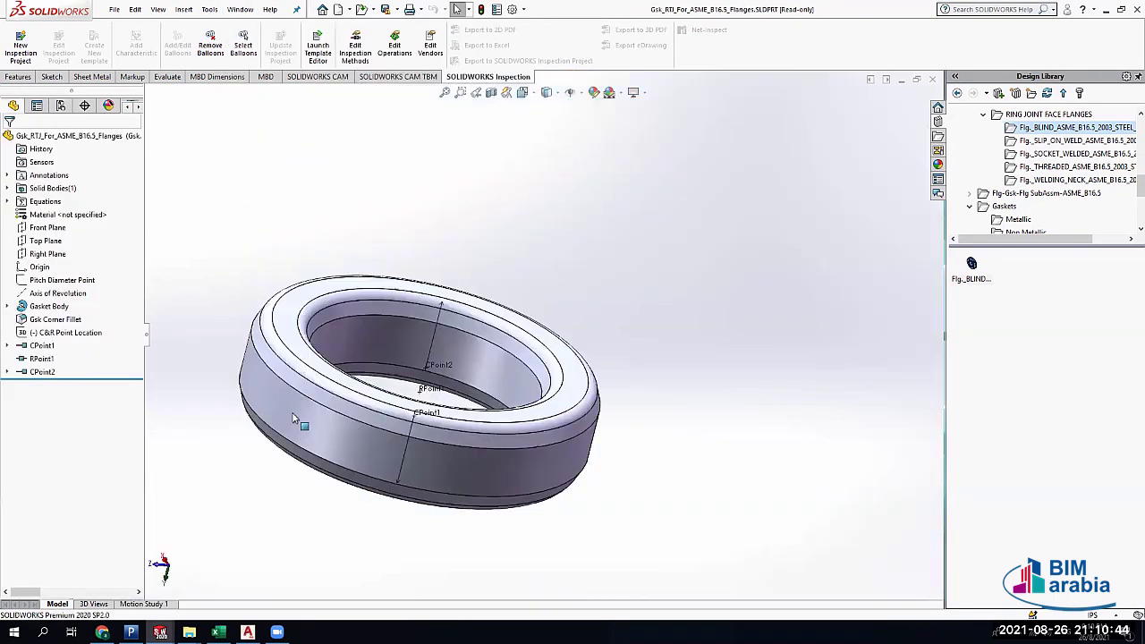
{"action": "middle_click_drag", "start_coordinate": [294, 419], "coordinate": [277, 362]}
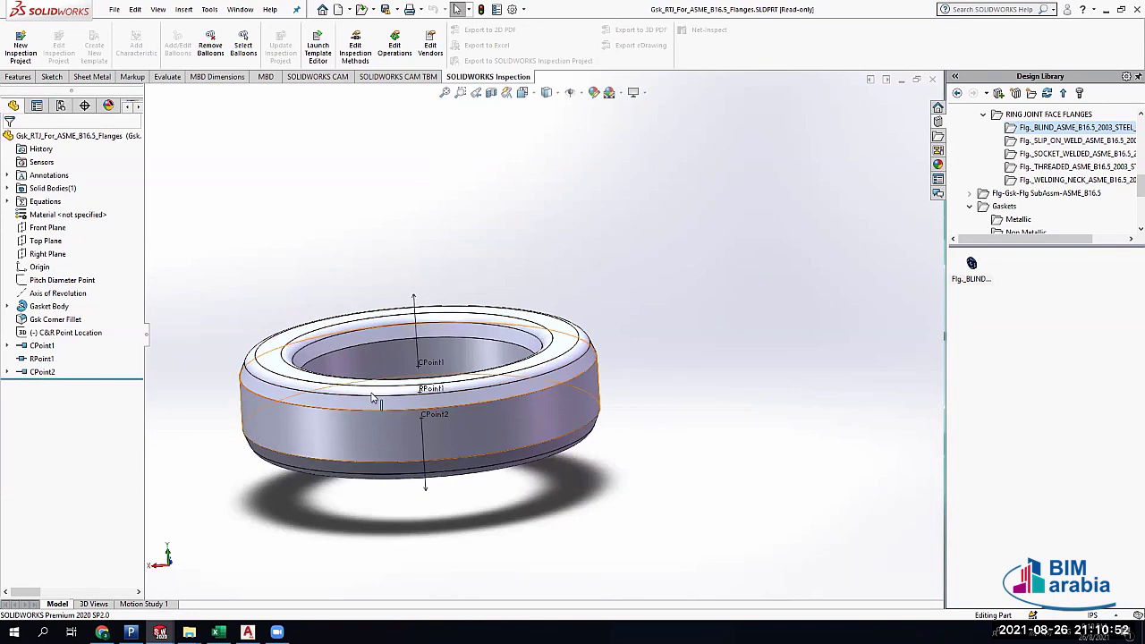
{"action": "middle_click_drag", "start_coordinate": [374, 399], "coordinate": [484, 428]}
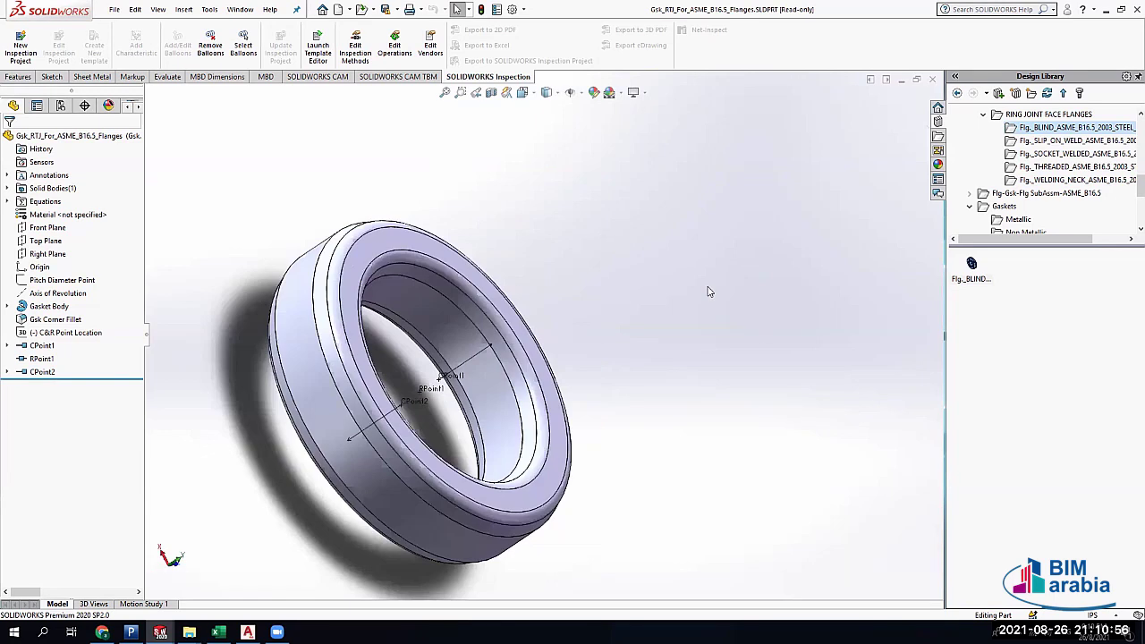
{"action": "key", "text": "alt+Tab"}
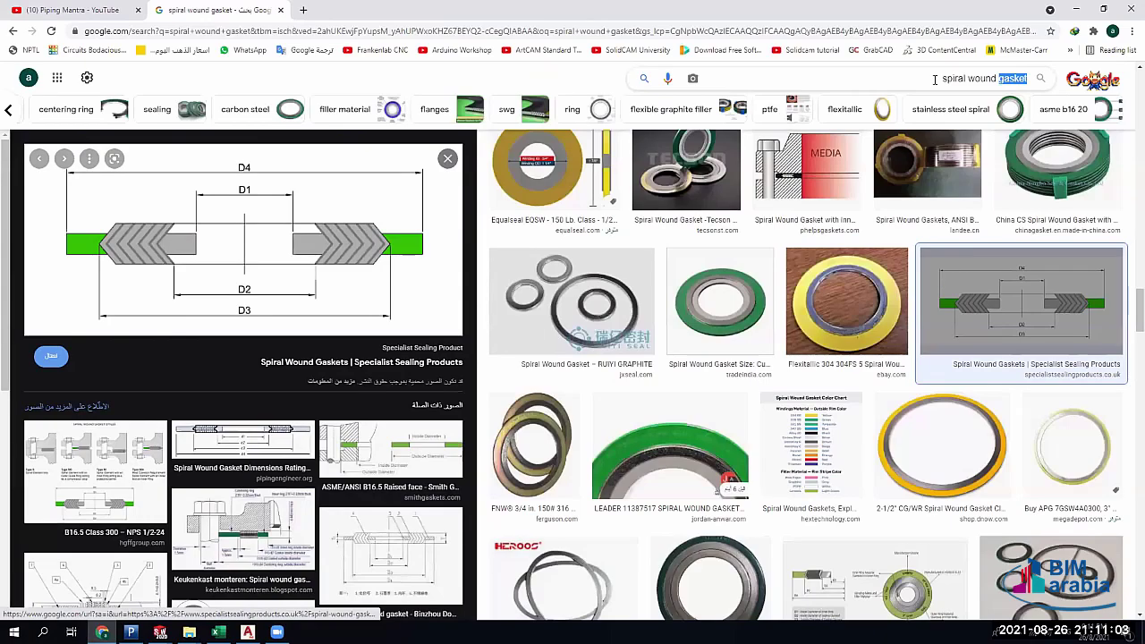
Replace the previous query with a Google image search for 'oval ring gasket'
{"action": "key", "text": "ctrl+a"}
{"action": "type", "text": "bv"}
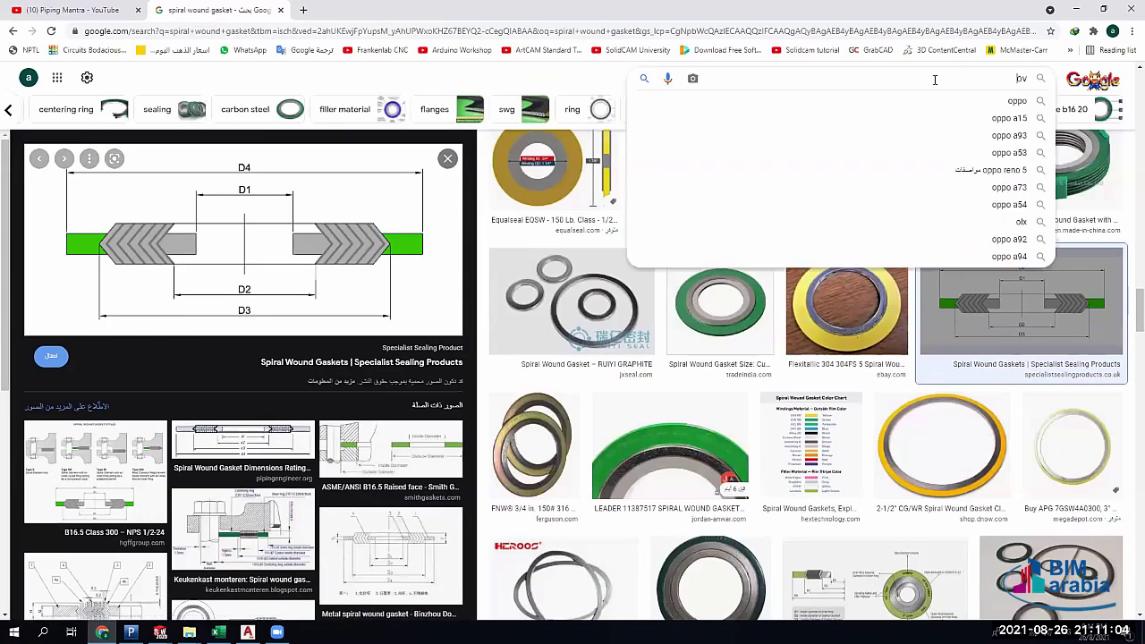
{"action": "key", "text": "BackSpace"}
{"action": "key", "text": "BackSpace"}
{"action": "type", "text": "oval ring gasket"}
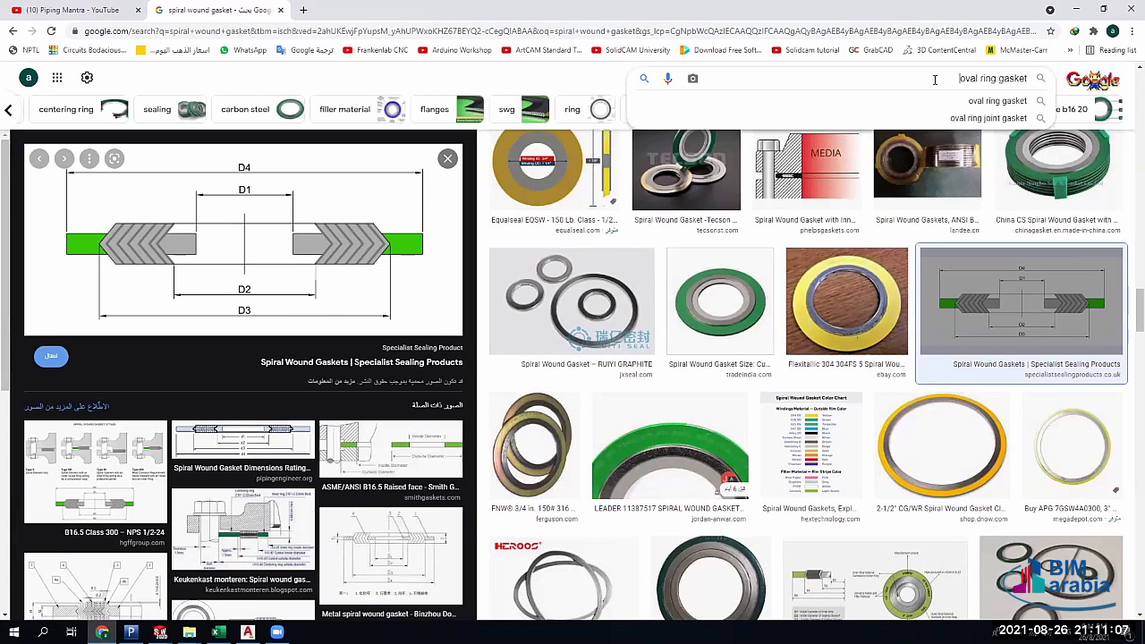
{"action": "key", "text": "Return"}
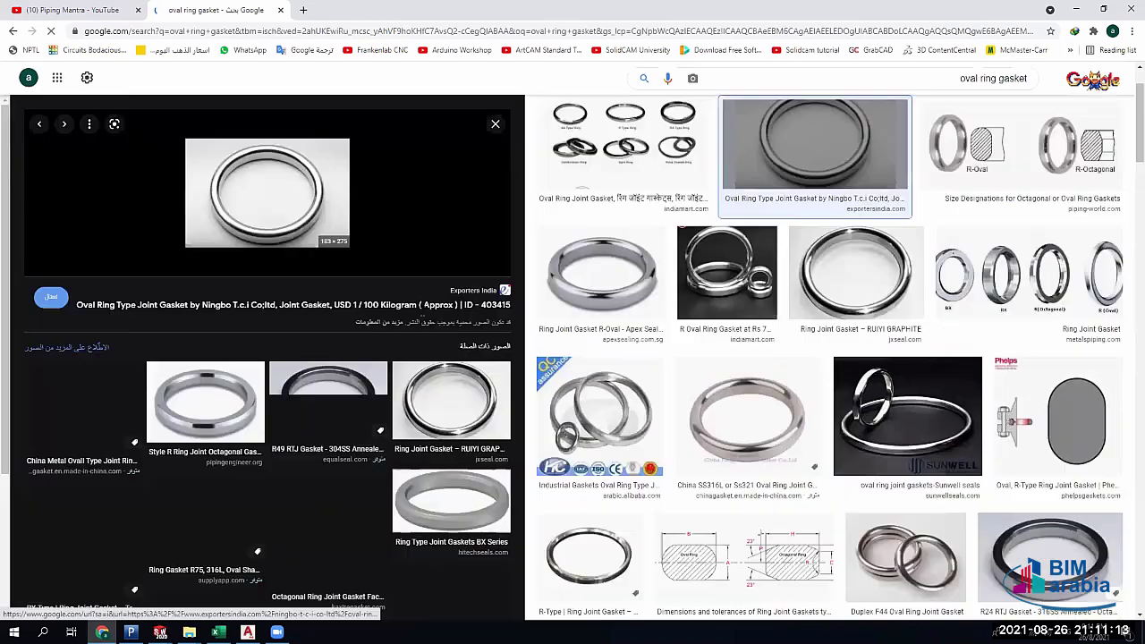
Preview the oval and octagonal RTJ thumbnails, then open the ring gasket size designations chart's source page
{"action": "left_click", "coordinate": [598, 295]}
{"action": "key", "text": "Right"}
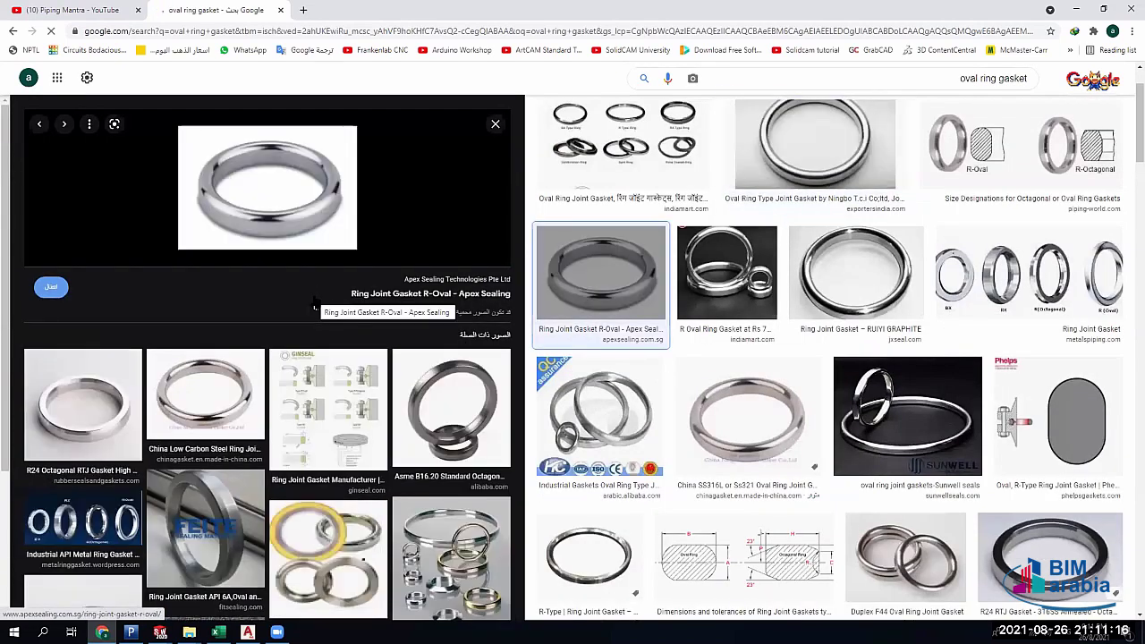
{"action": "left_click", "coordinate": [82, 404]}
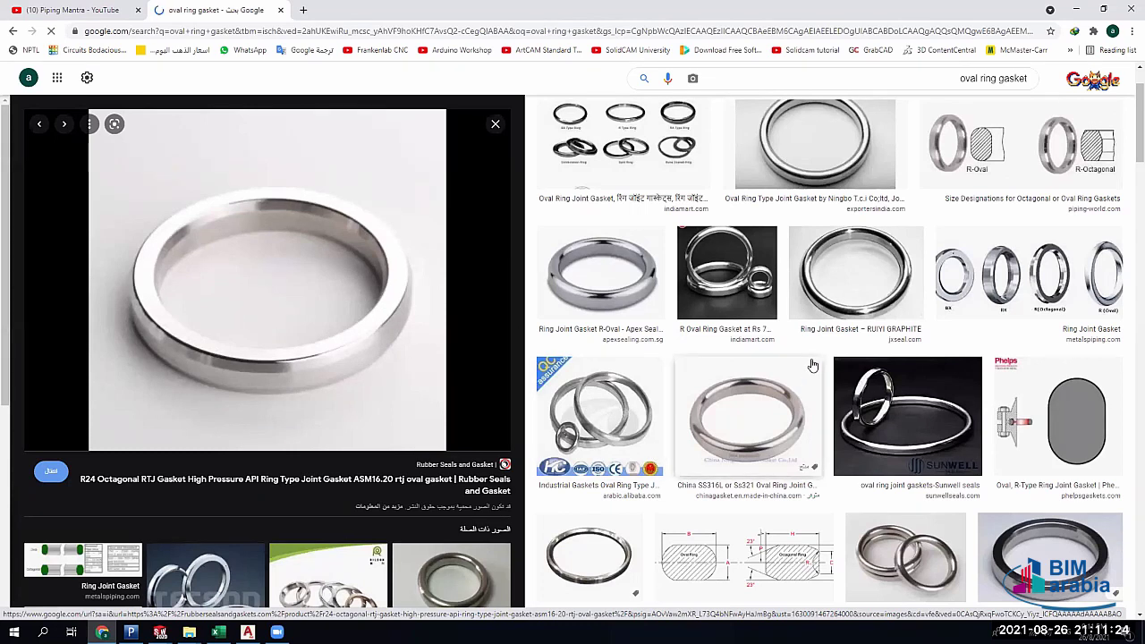
{"action": "left_click", "coordinate": [935, 152]}
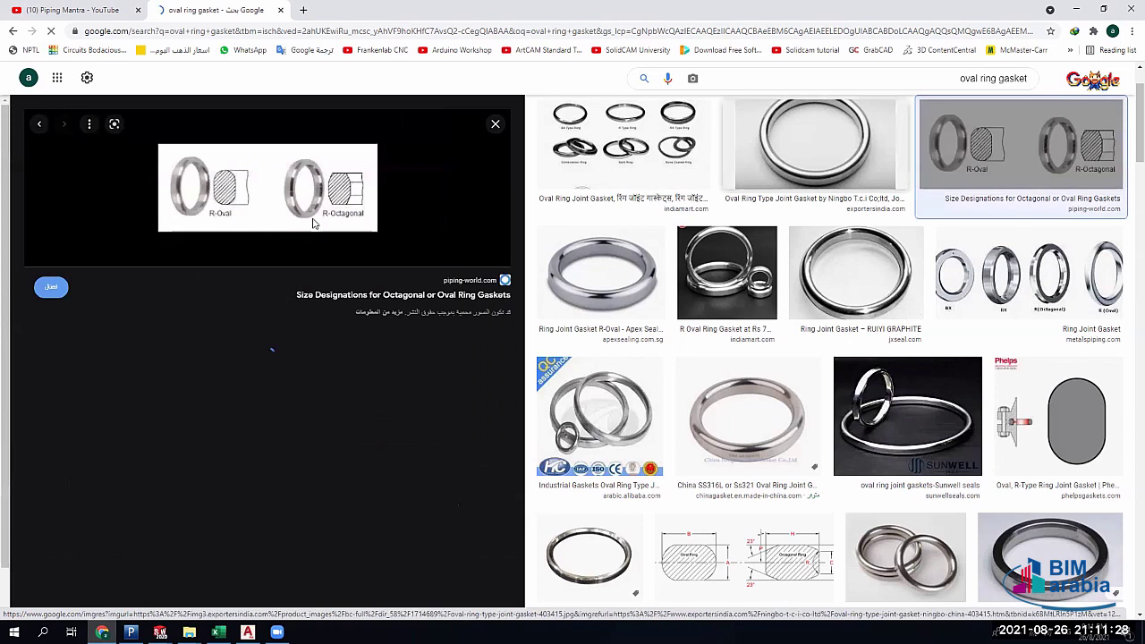
{"action": "left_click", "coordinate": [315, 215]}
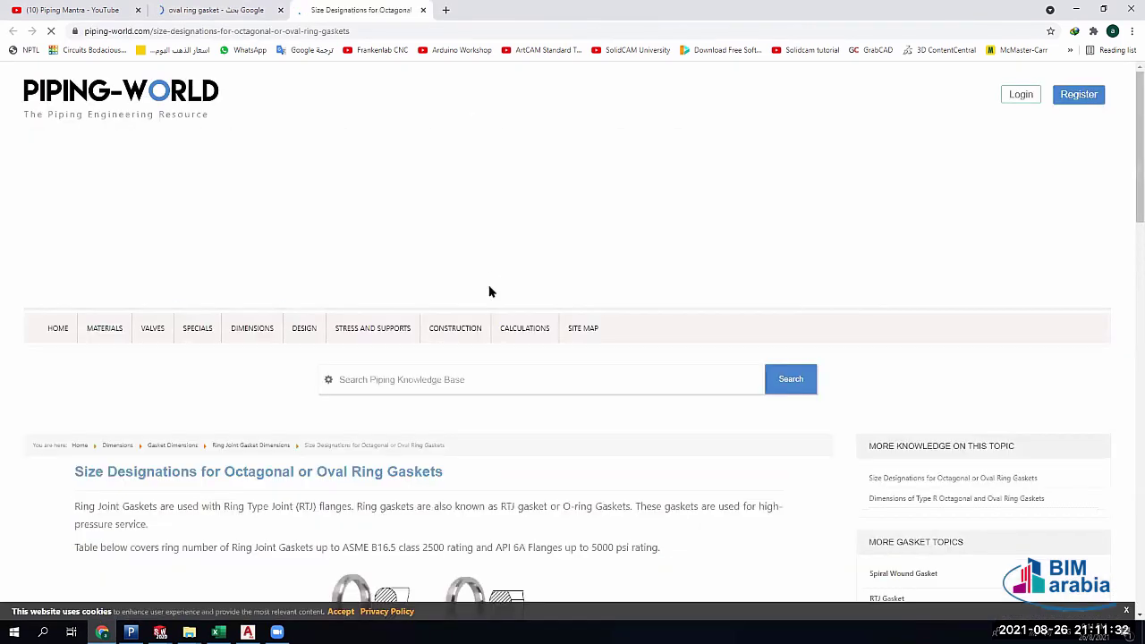
Scroll the octagonal and oval ring-number table, close the page, and return to the R-25 sheet
{"action": "scroll", "coordinate": [505, 289], "scroll_direction": "down", "scroll_amount": 4}
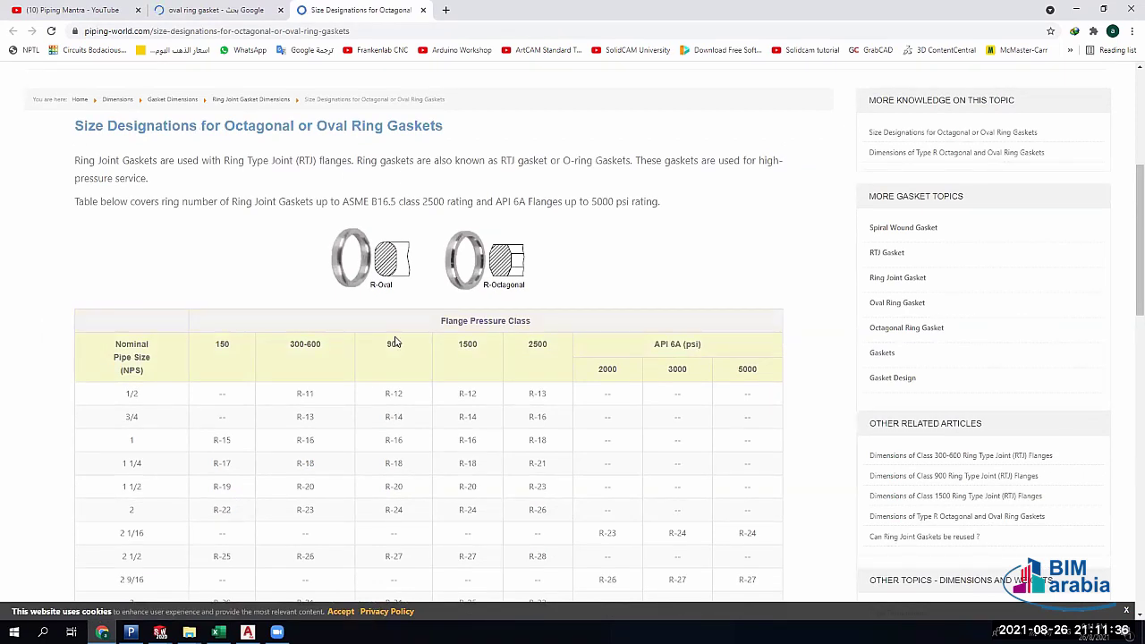
{"action": "scroll", "coordinate": [395, 342], "scroll_direction": "down", "scroll_amount": 1}
{"action": "scroll", "coordinate": [490, 191], "scroll_direction": "down", "scroll_amount": 3}
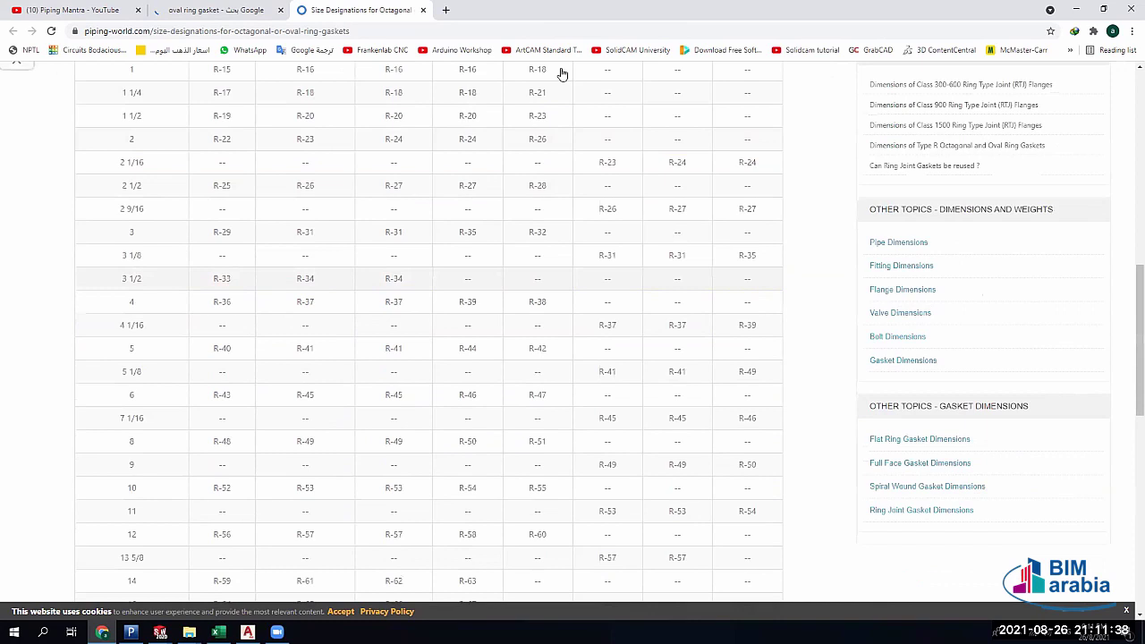
{"action": "scroll", "coordinate": [561, 74], "scroll_direction": "down", "scroll_amount": 1}
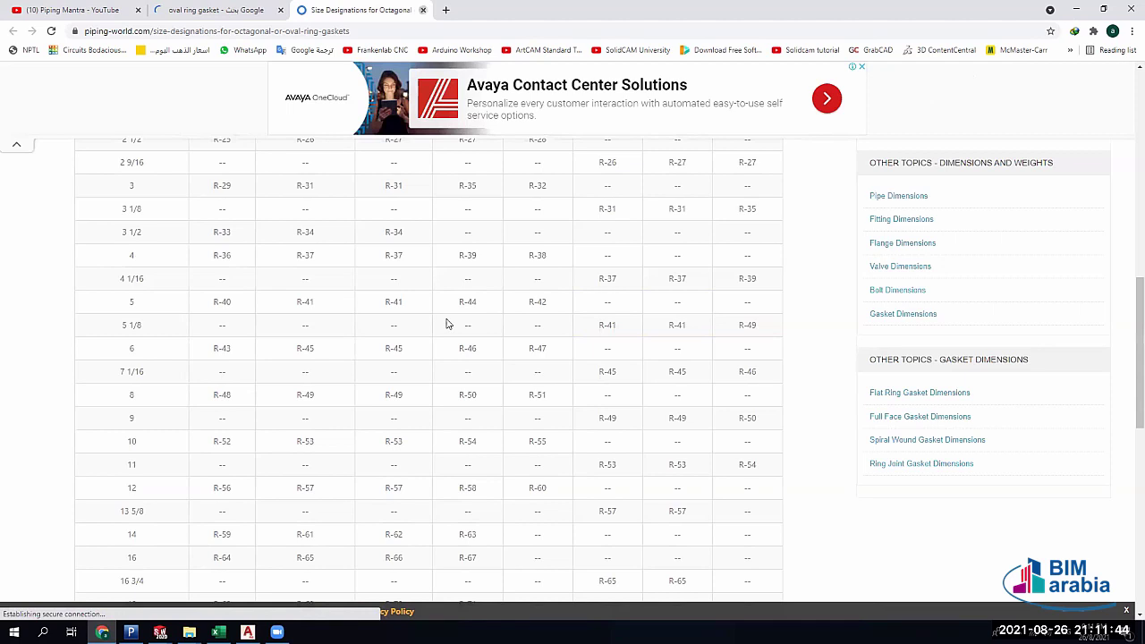
{"action": "key", "text": "ctrl+w"}
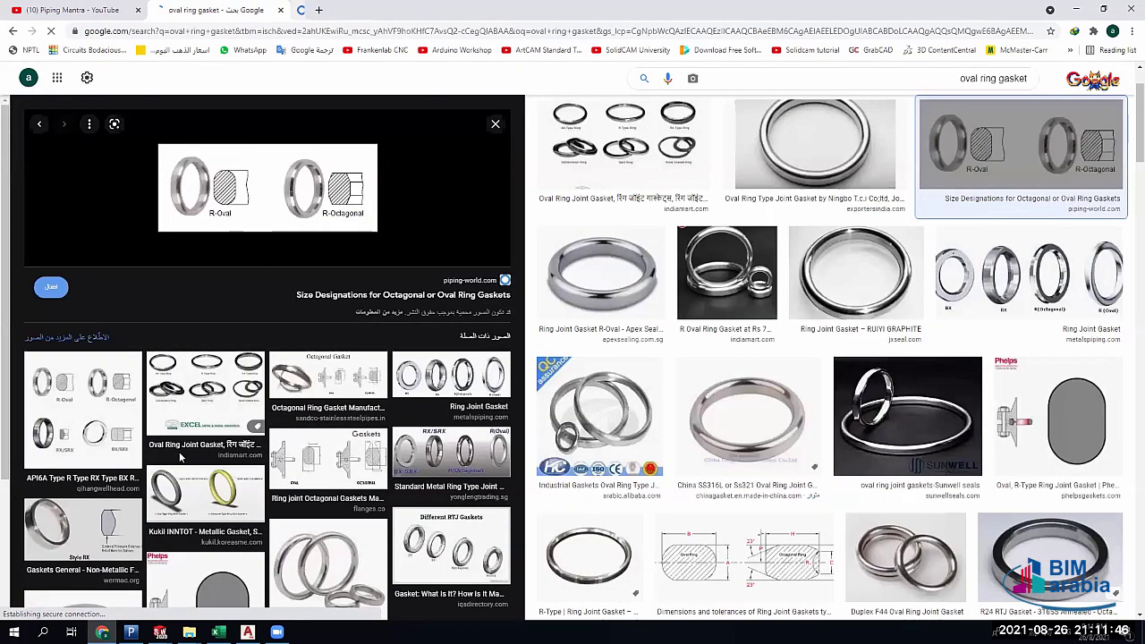
{"action": "key", "text": "ctrl+w"}
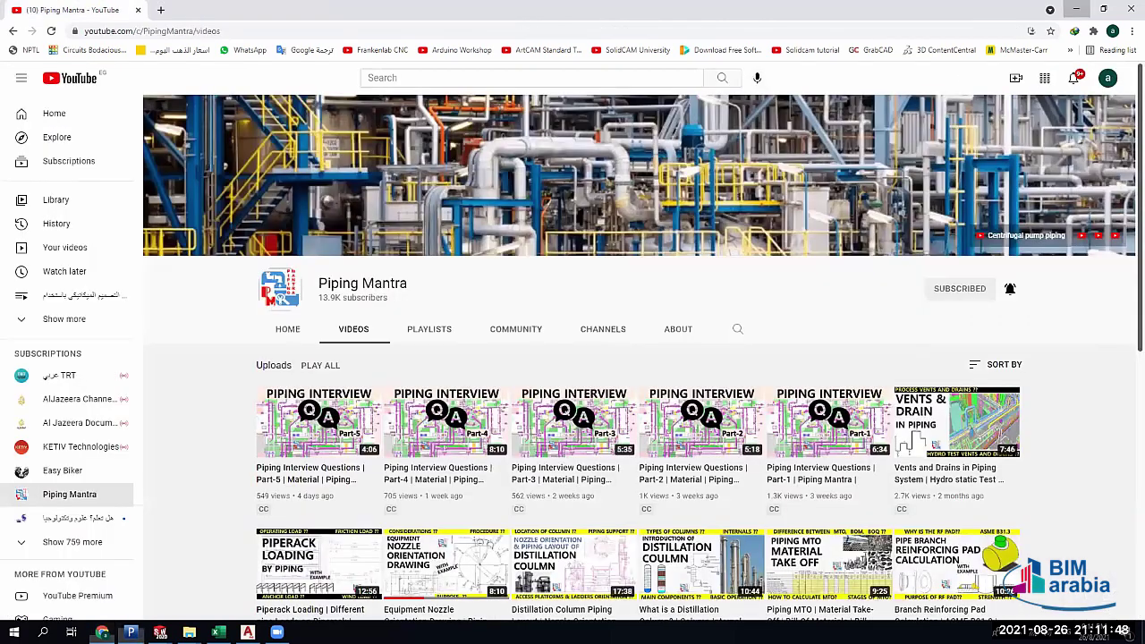
{"action": "left_click", "coordinate": [131, 632]}
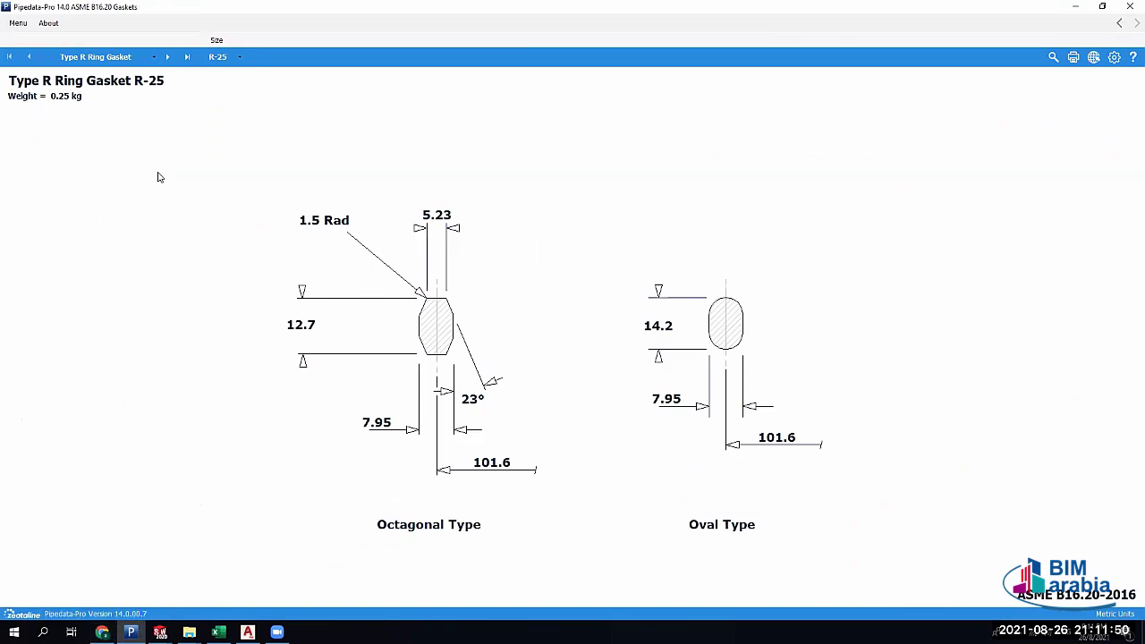
Display the Y Type Strainer sheet for the 14" NPS flanged 150# strainer
{"action": "left_click", "coordinate": [17, 24]}
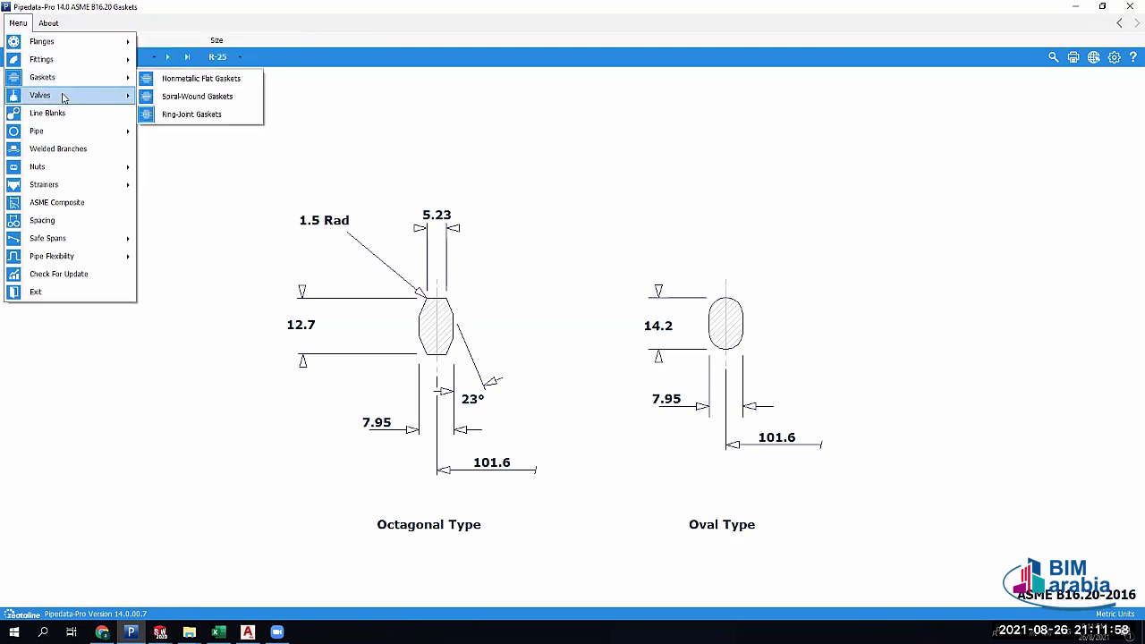
{"action": "mouse_move", "coordinate": [64, 95]}
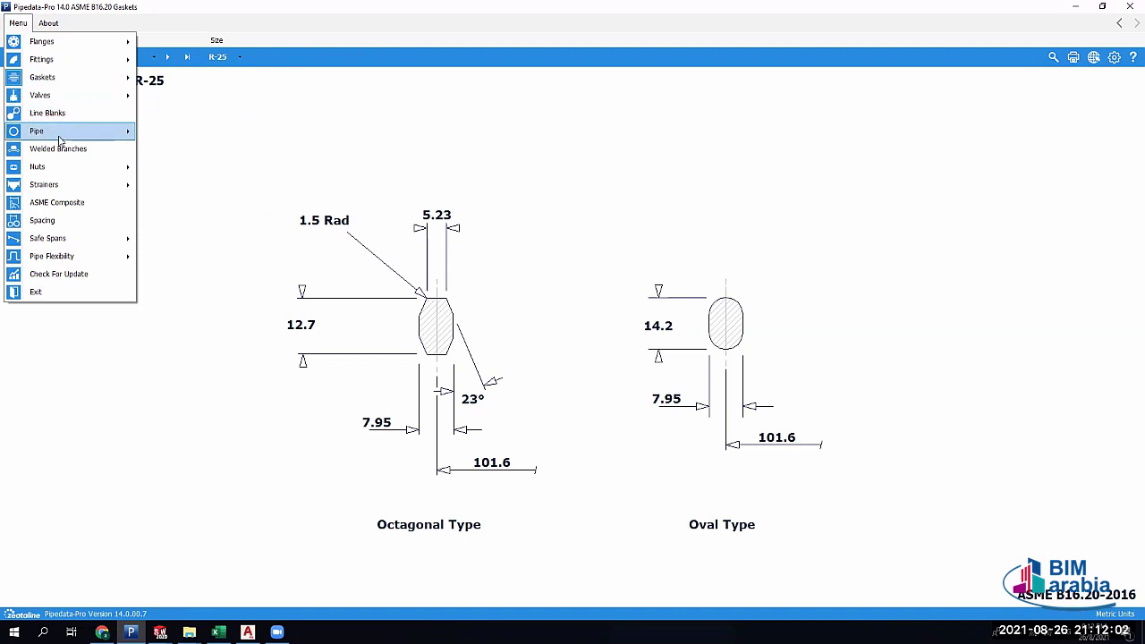
{"action": "mouse_move", "coordinate": [99, 136]}
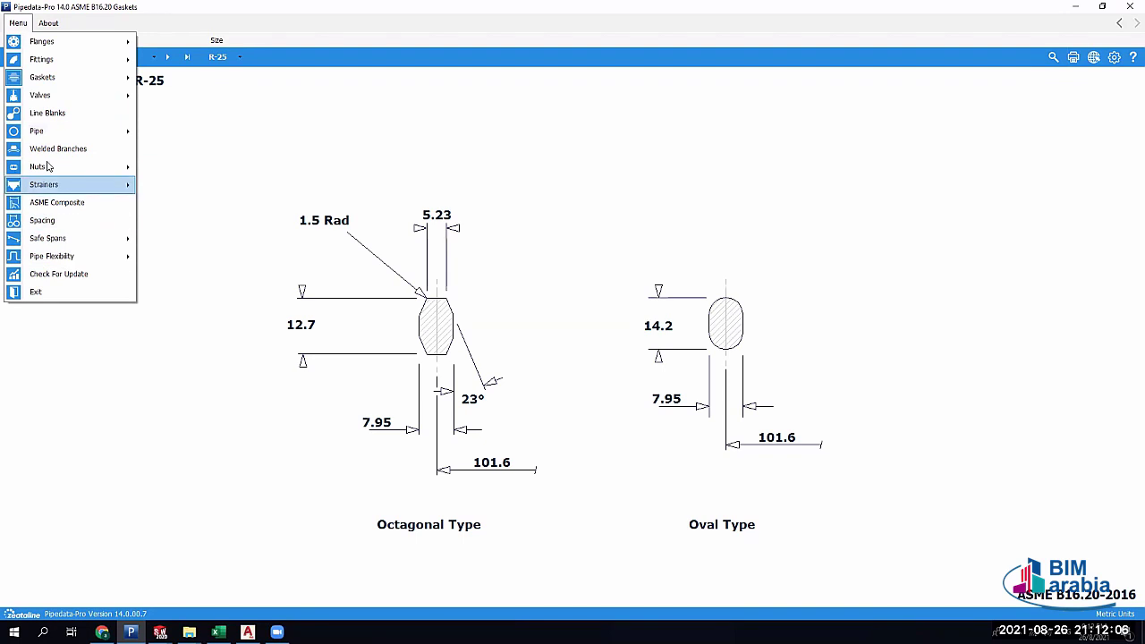
{"action": "mouse_move", "coordinate": [53, 162]}
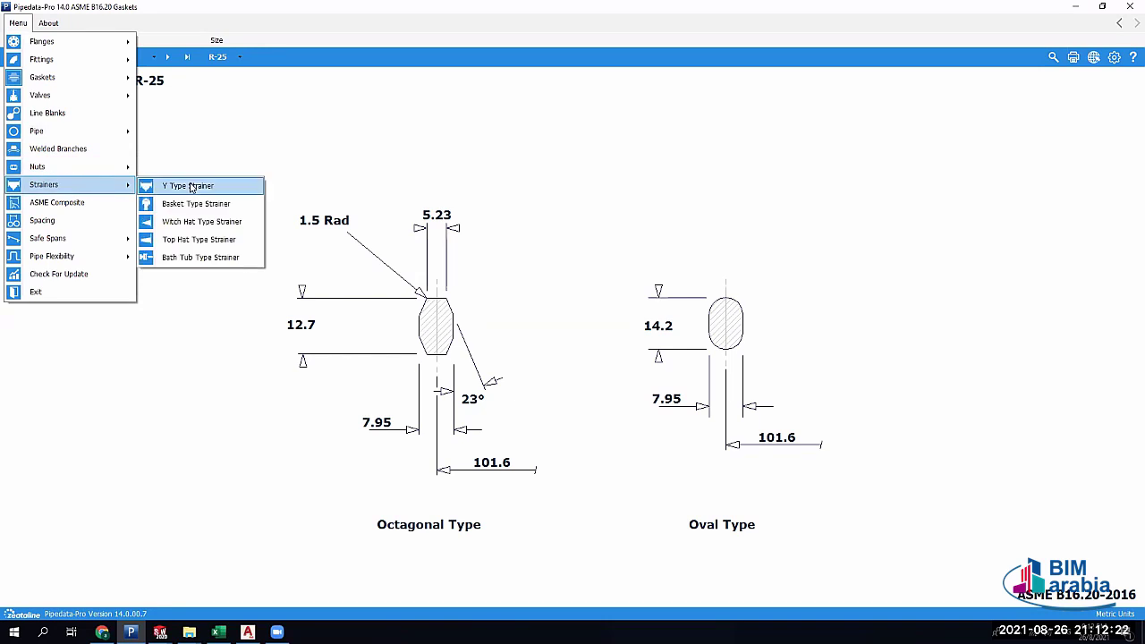
{"action": "left_click", "coordinate": [161, 187]}
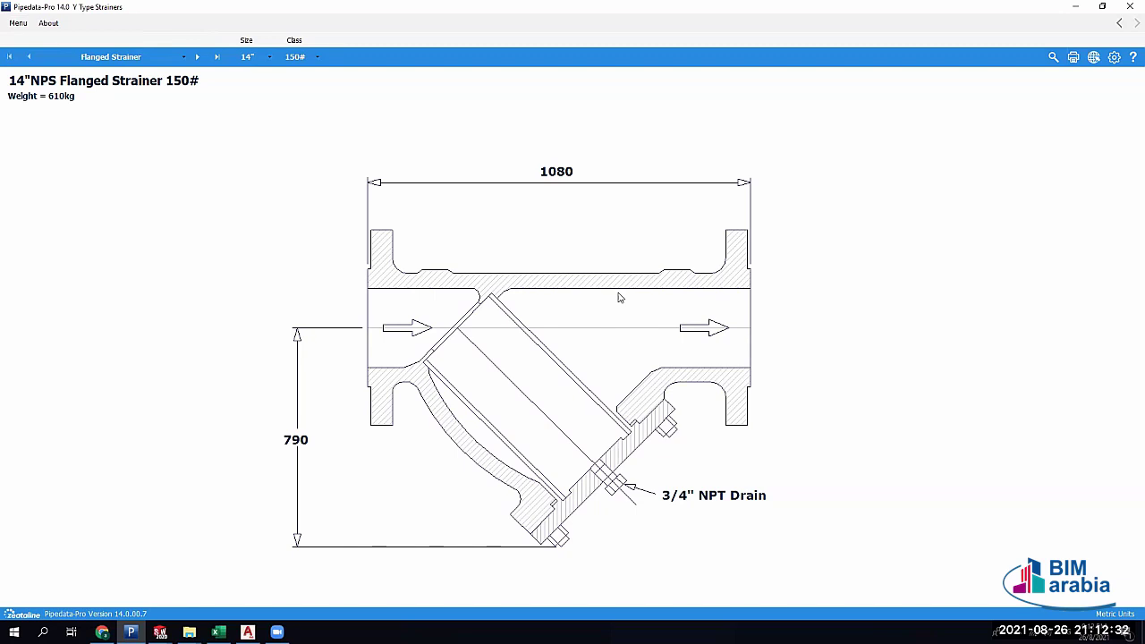
Compare the buttwelded, flanged and socketwelded Y-type strainer drawings
{"action": "left_click", "coordinate": [94, 58]}
{"action": "left_click", "coordinate": [98, 87]}
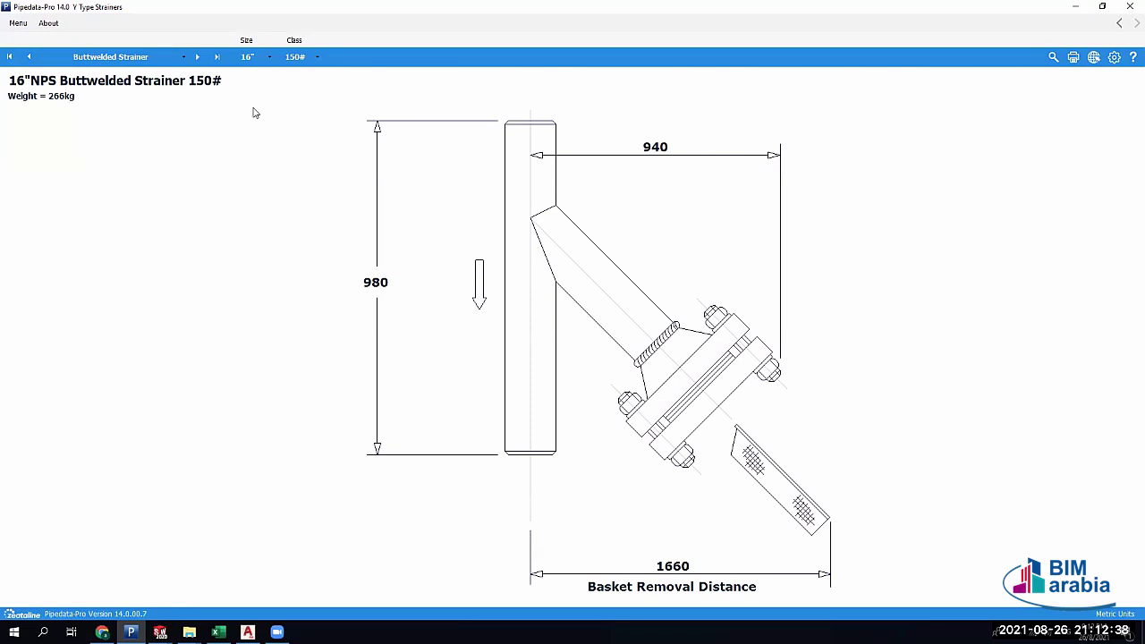
{"action": "left_click", "coordinate": [128, 58]}
{"action": "left_click", "coordinate": [90, 73]}
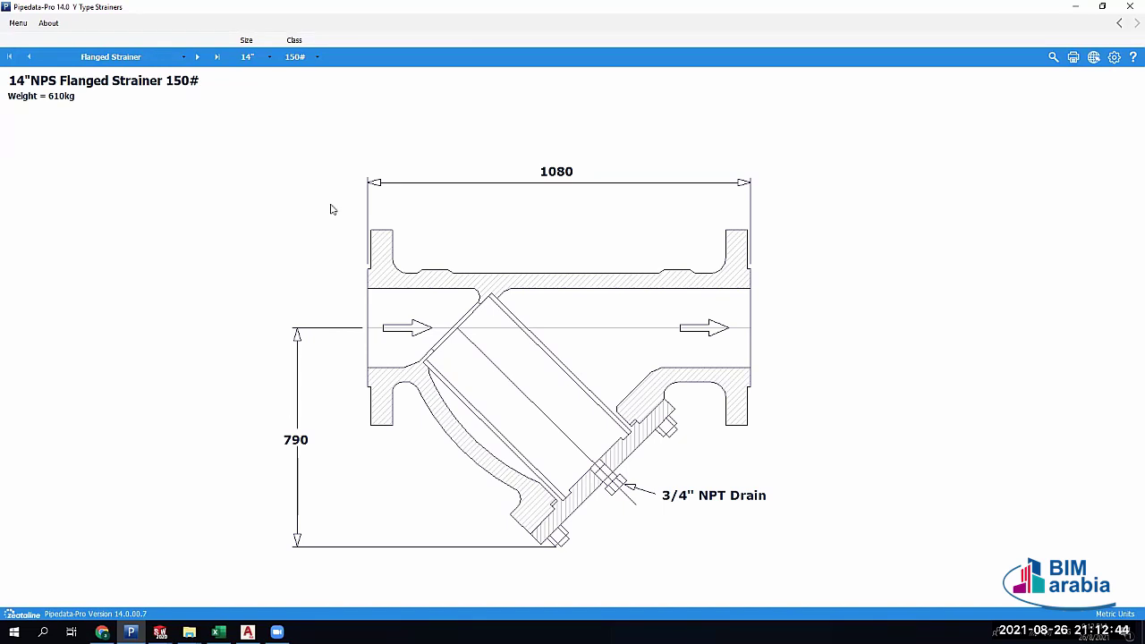
{"action": "left_click", "coordinate": [132, 55]}
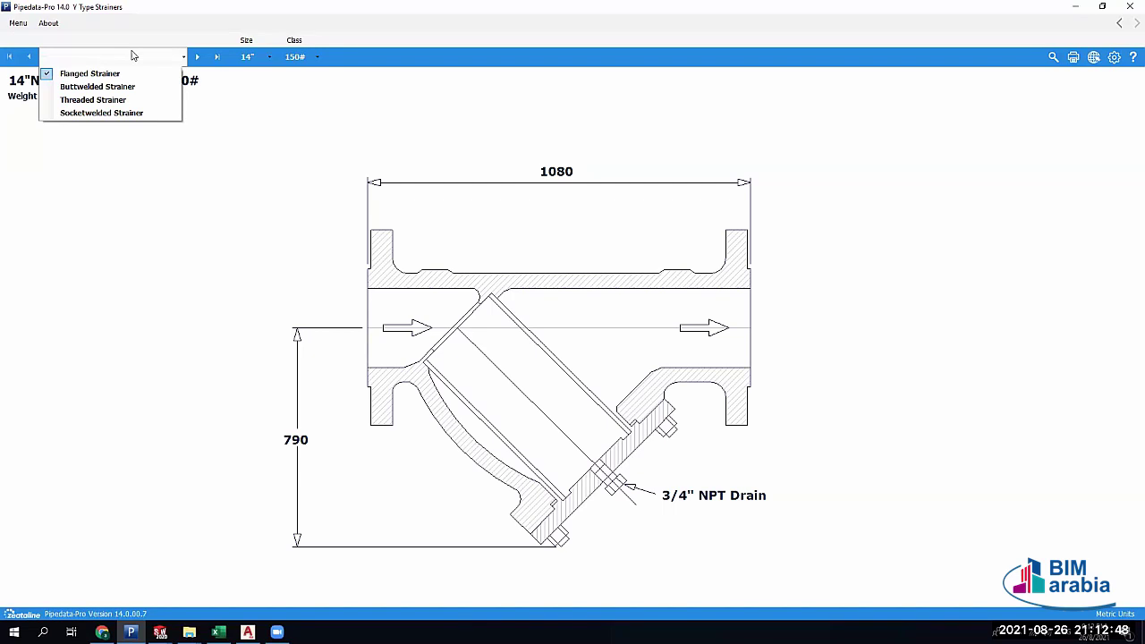
{"action": "left_click", "coordinate": [117, 113]}
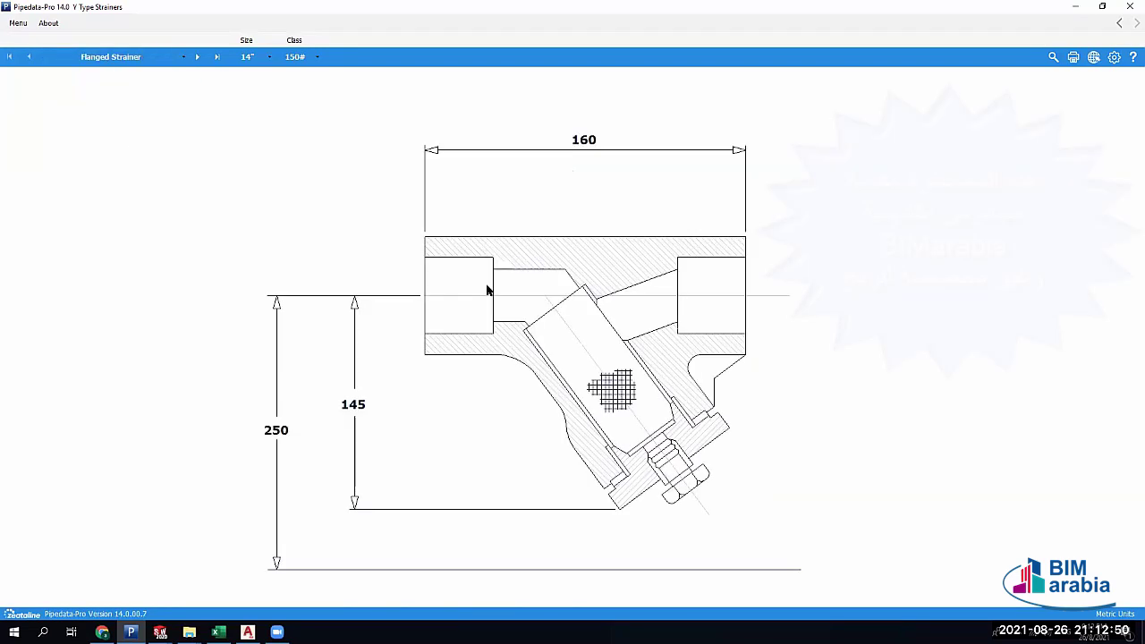
View the threaded strainer, return to the 2"NPS socketwelded sheet, and open Menu
{"action": "left_click", "coordinate": [94, 56]}
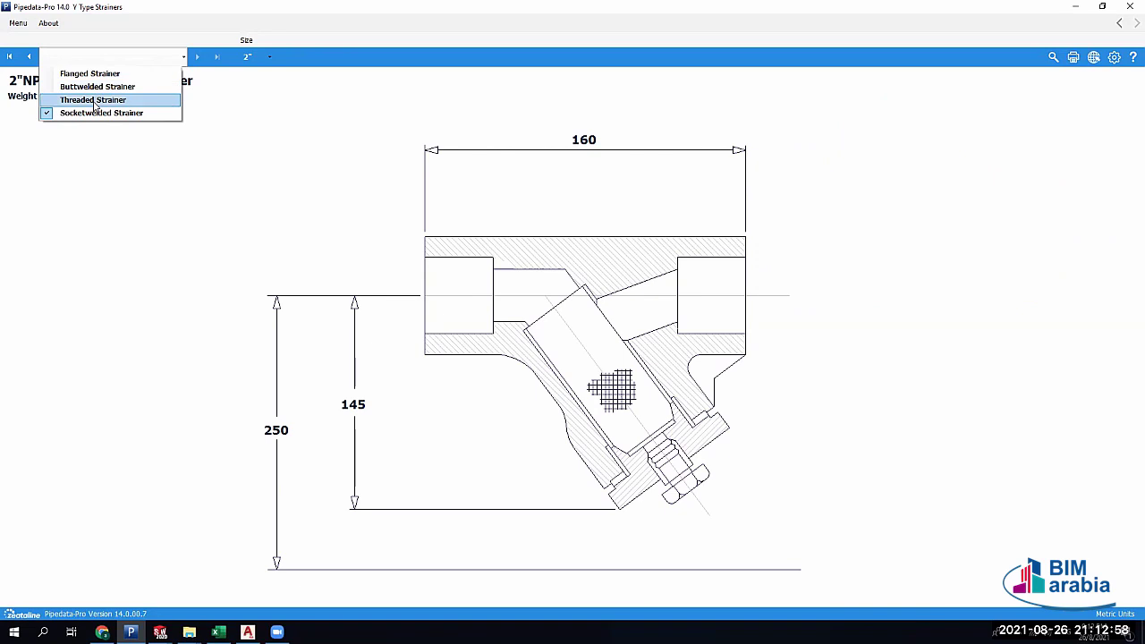
{"action": "left_click", "coordinate": [93, 100]}
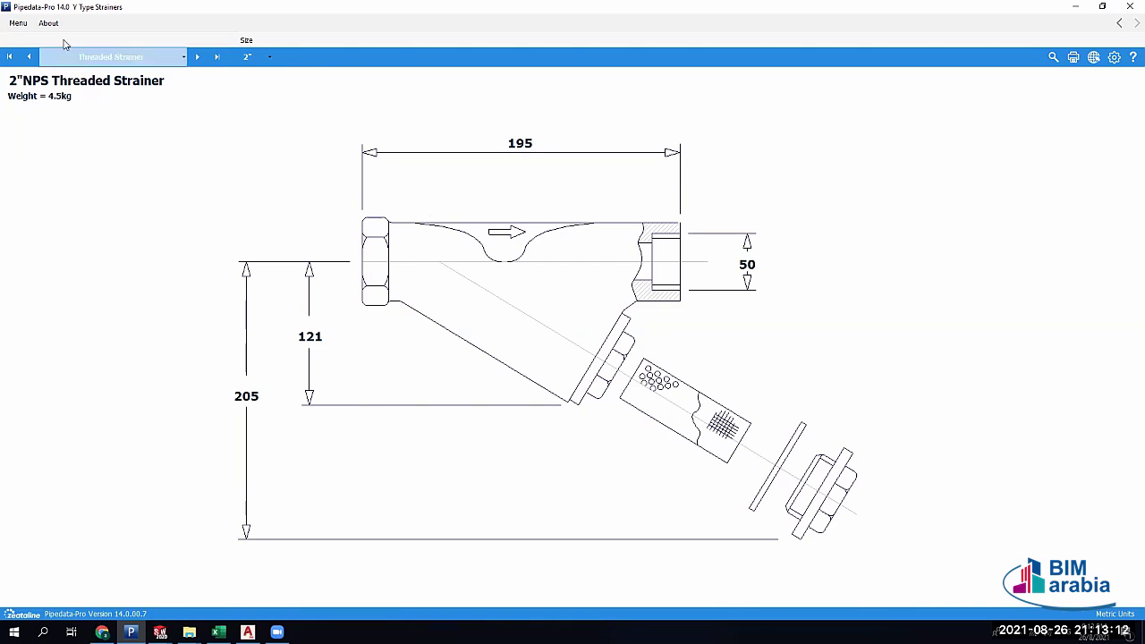
{"action": "left_click", "coordinate": [97, 57]}
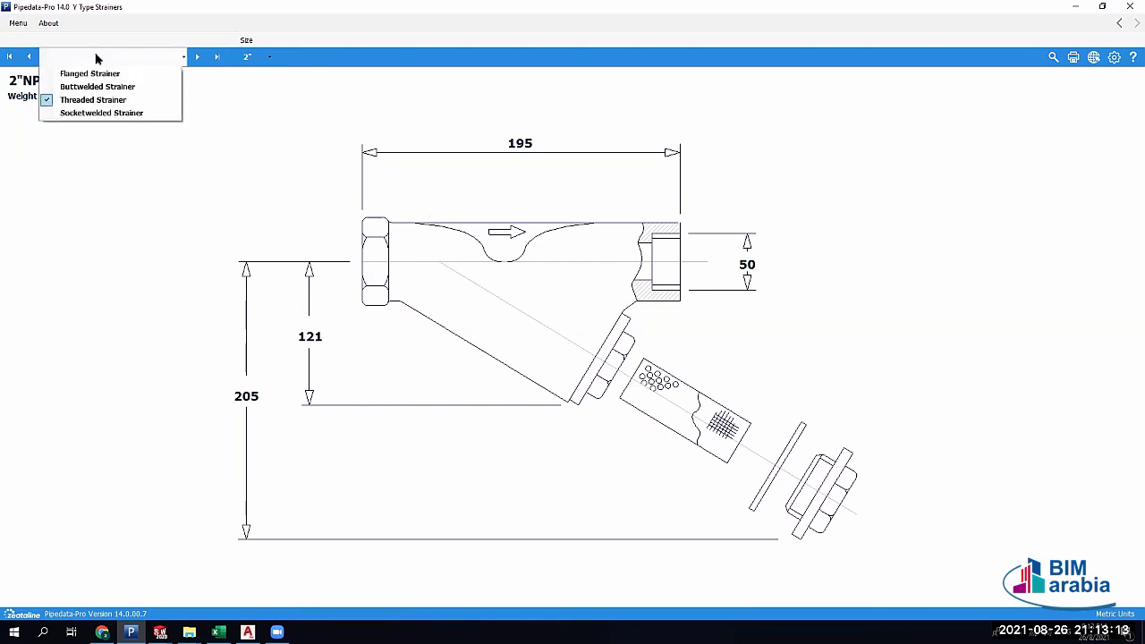
{"action": "left_click", "coordinate": [103, 113]}
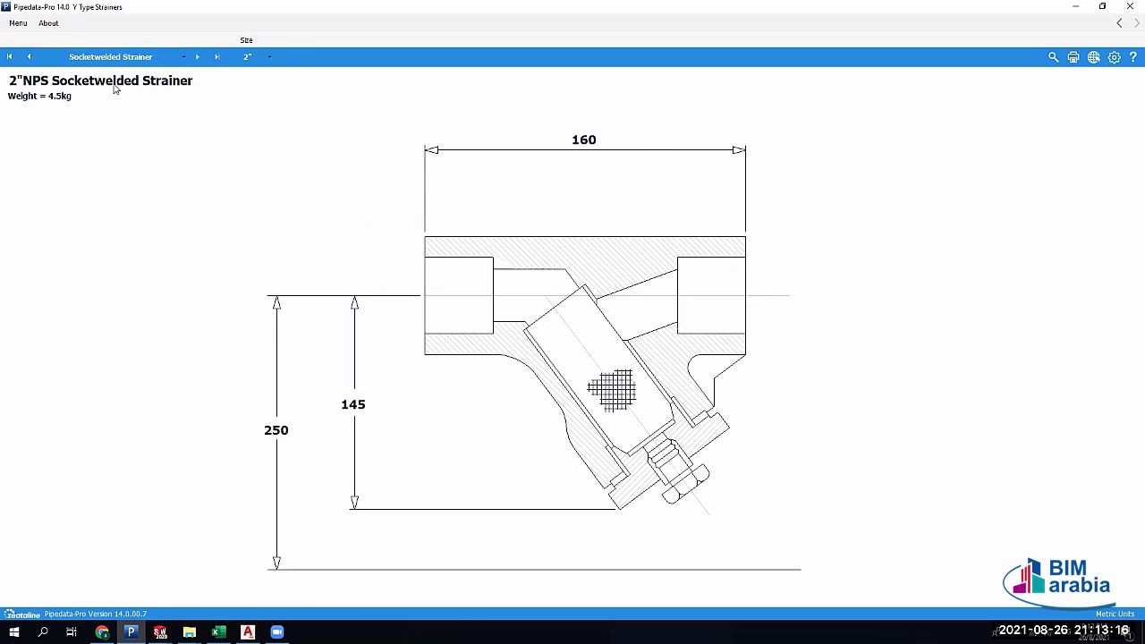
{"action": "left_click", "coordinate": [108, 57]}
{"action": "left_click", "coordinate": [22, 27]}
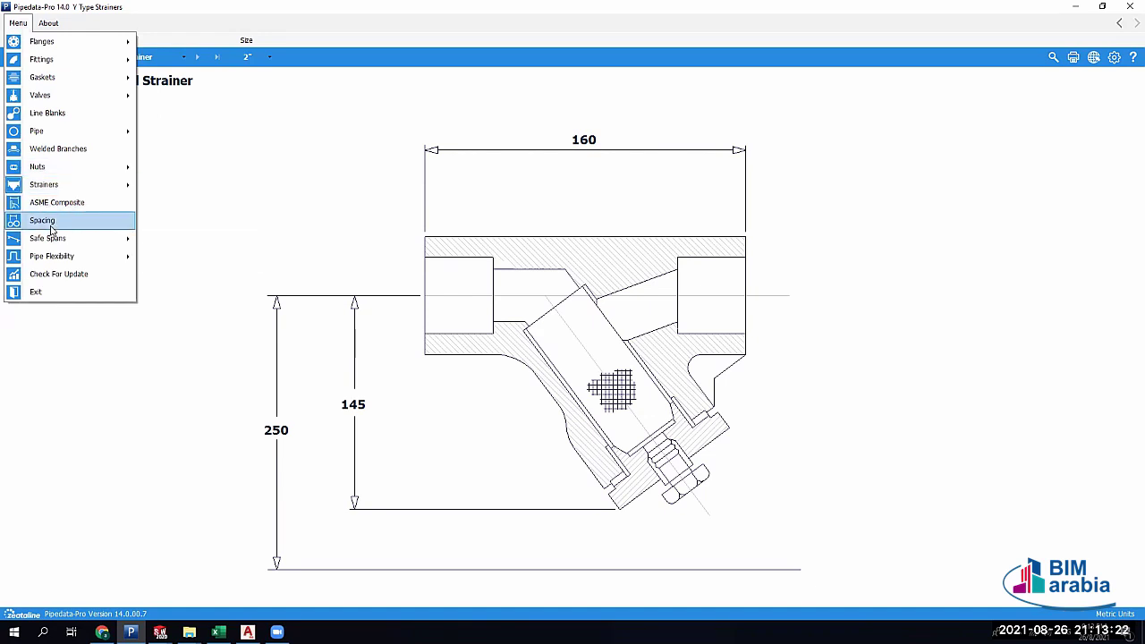
Try Pipe Spacing With Insulation with a 1" pipe at 65 and a 1/2" pipe at 50 insulation
{"action": "left_click", "coordinate": [51, 224]}
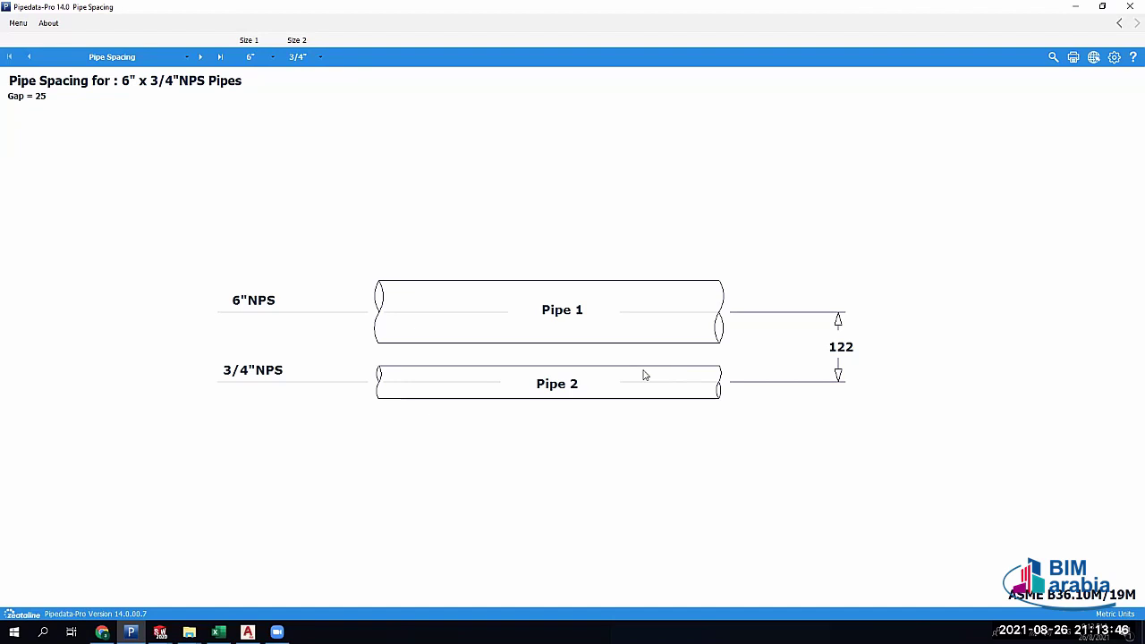
{"action": "left_click", "coordinate": [133, 57]}
{"action": "left_click", "coordinate": [112, 73]}
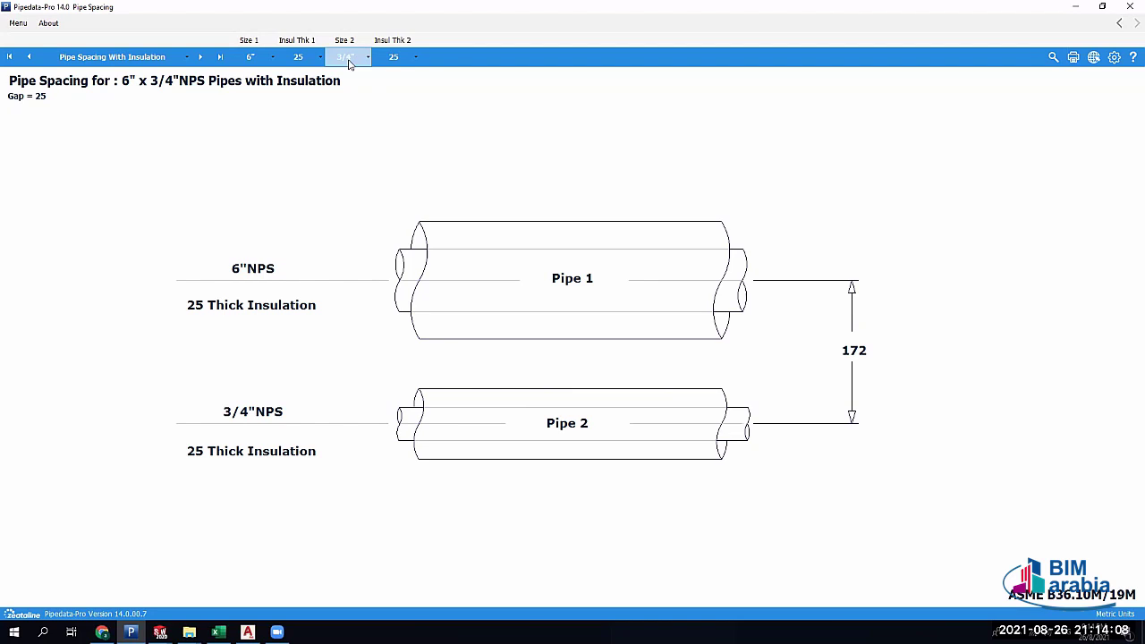
{"action": "left_click", "coordinate": [395, 57]}
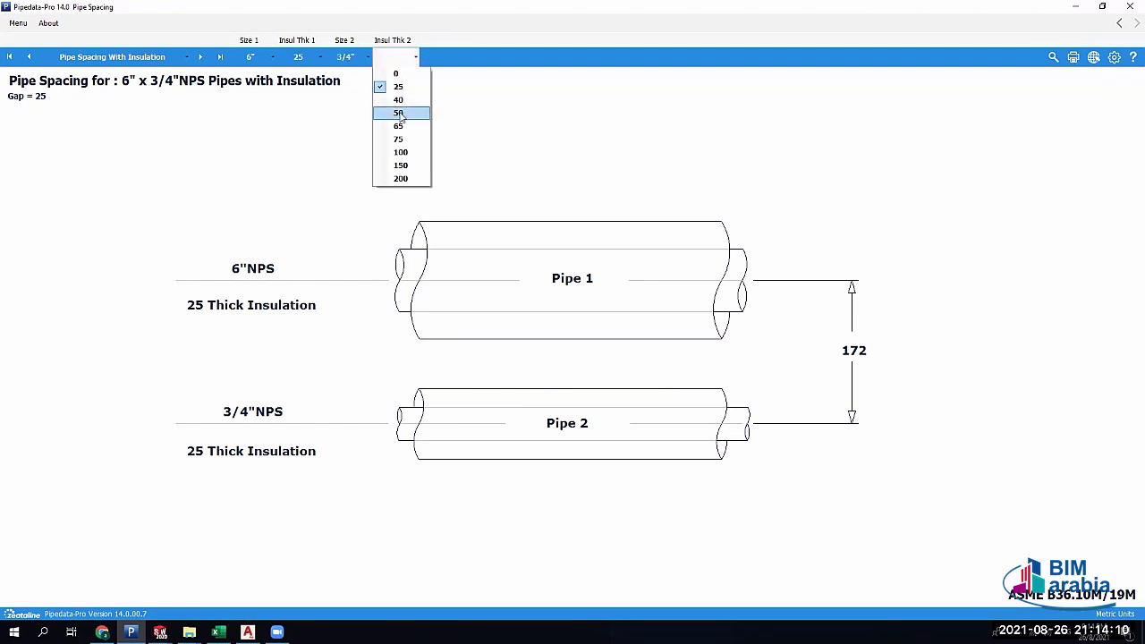
{"action": "left_click", "coordinate": [398, 112]}
{"action": "left_click", "coordinate": [299, 57]}
{"action": "left_click", "coordinate": [303, 127]}
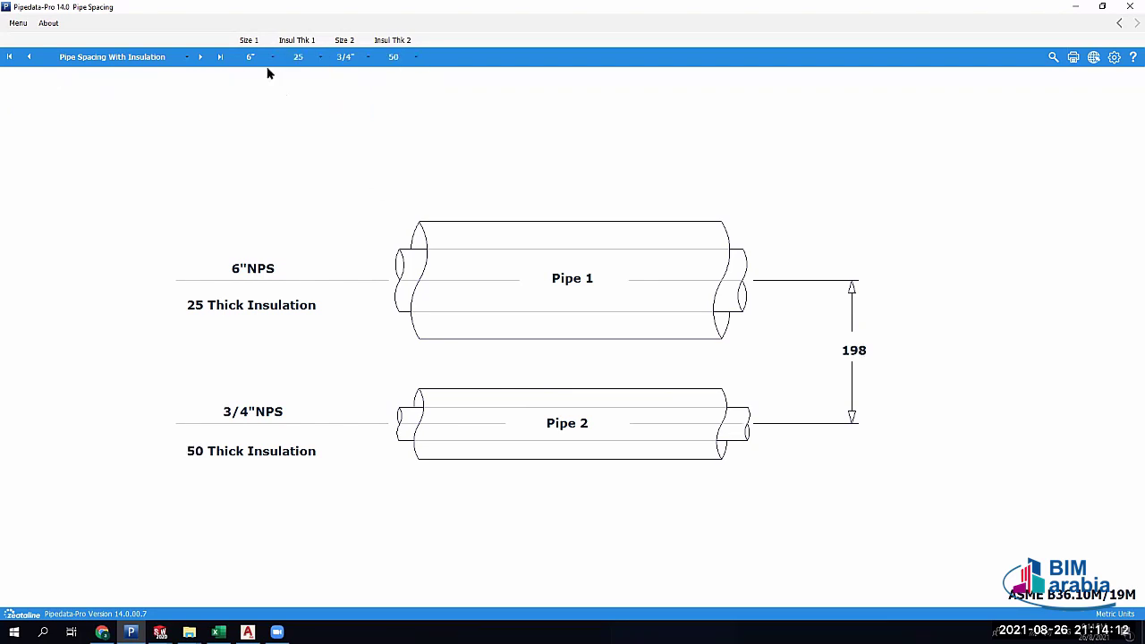
{"action": "left_click", "coordinate": [257, 57]}
{"action": "left_click", "coordinate": [257, 114]}
{"action": "left_click", "coordinate": [362, 57]}
{"action": "left_click", "coordinate": [362, 86]}
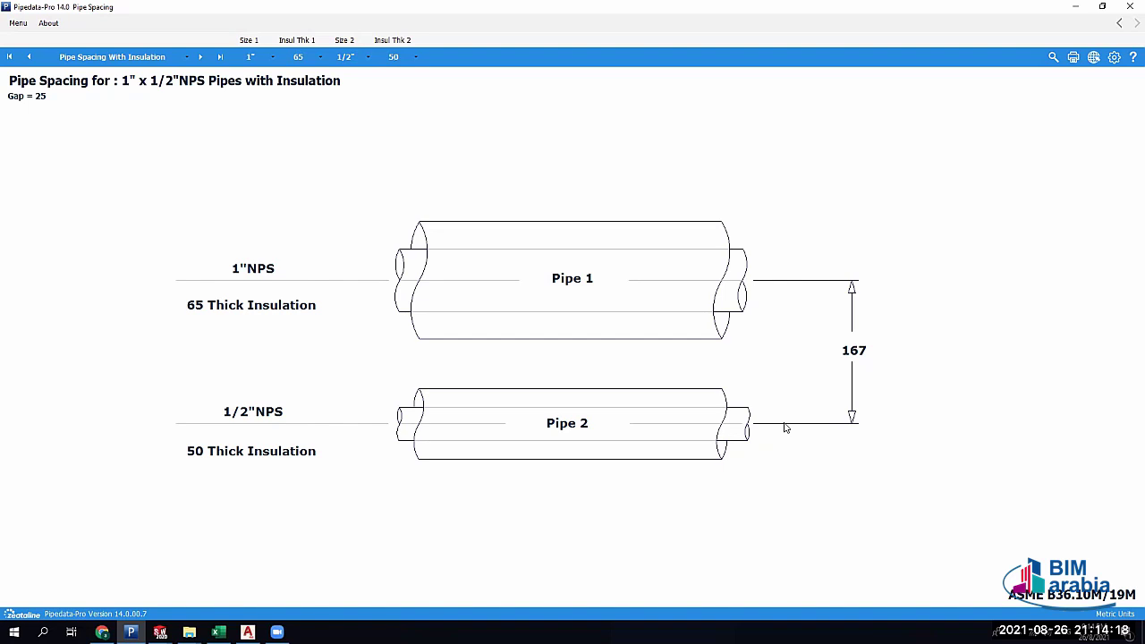
Set Flanged Pipe Spacing to 10" 900# and 3" 400# pipes, giving spacing 342
{"action": "left_click", "coordinate": [152, 59]}
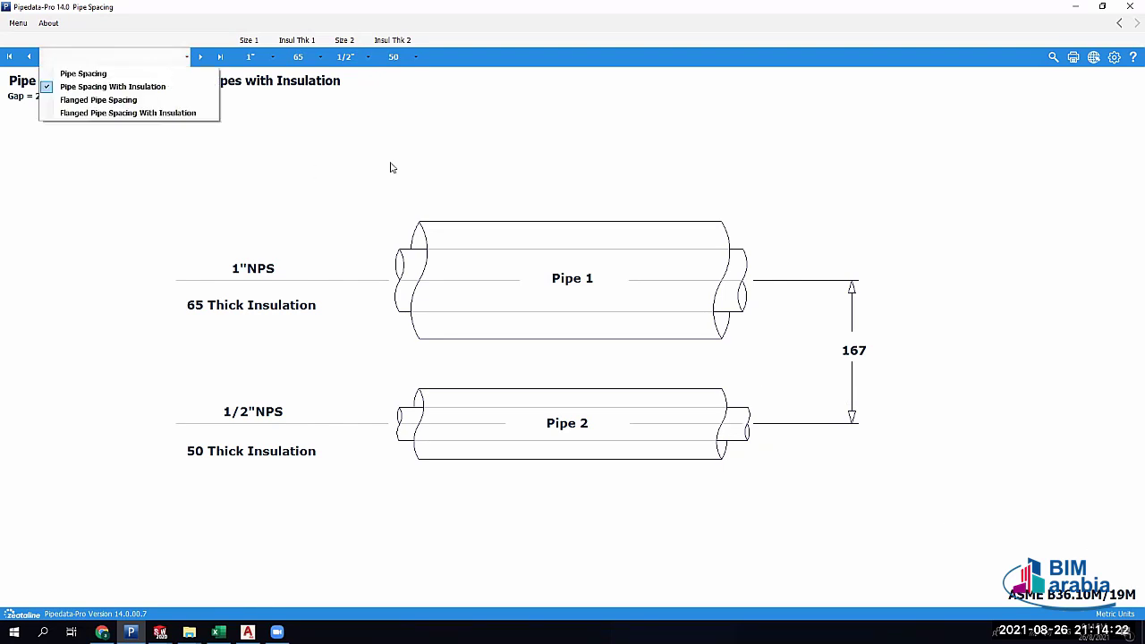
{"action": "left_click", "coordinate": [146, 100]}
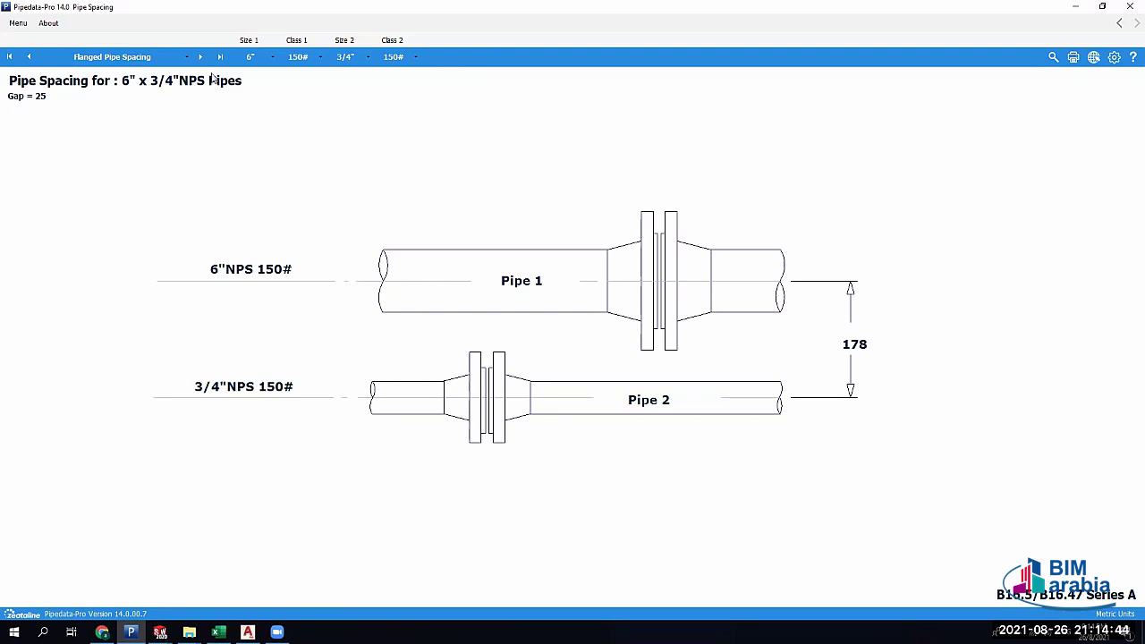
{"action": "left_click", "coordinate": [253, 56]}
{"action": "left_click", "coordinate": [266, 245]}
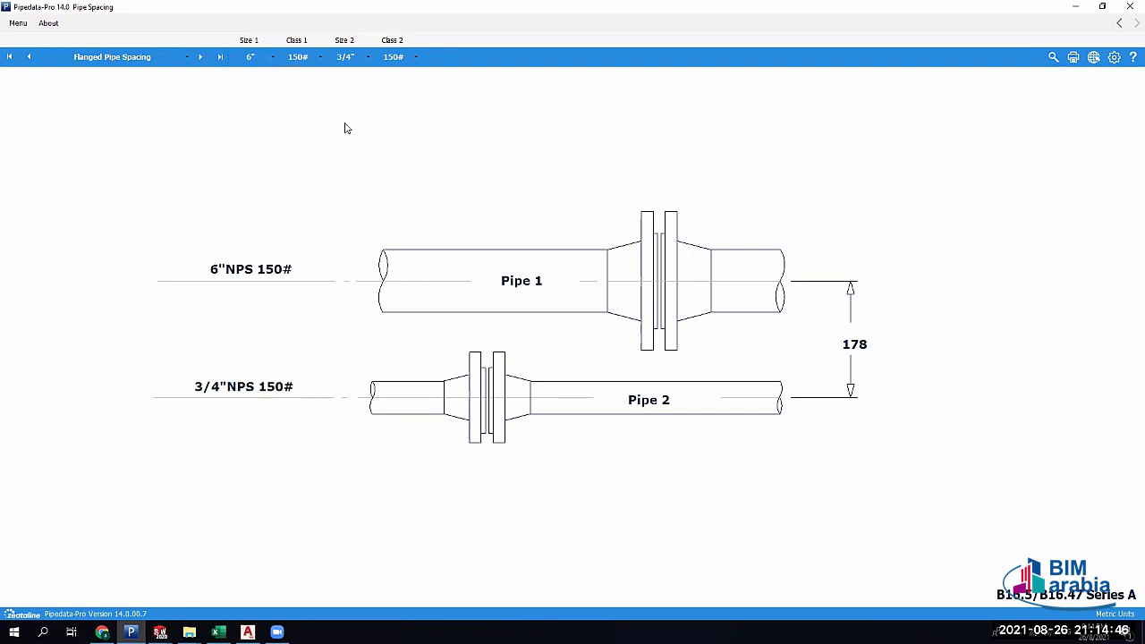
{"action": "left_click", "coordinate": [298, 57]}
{"action": "left_click", "coordinate": [301, 74]}
{"action": "left_click", "coordinate": [353, 61]}
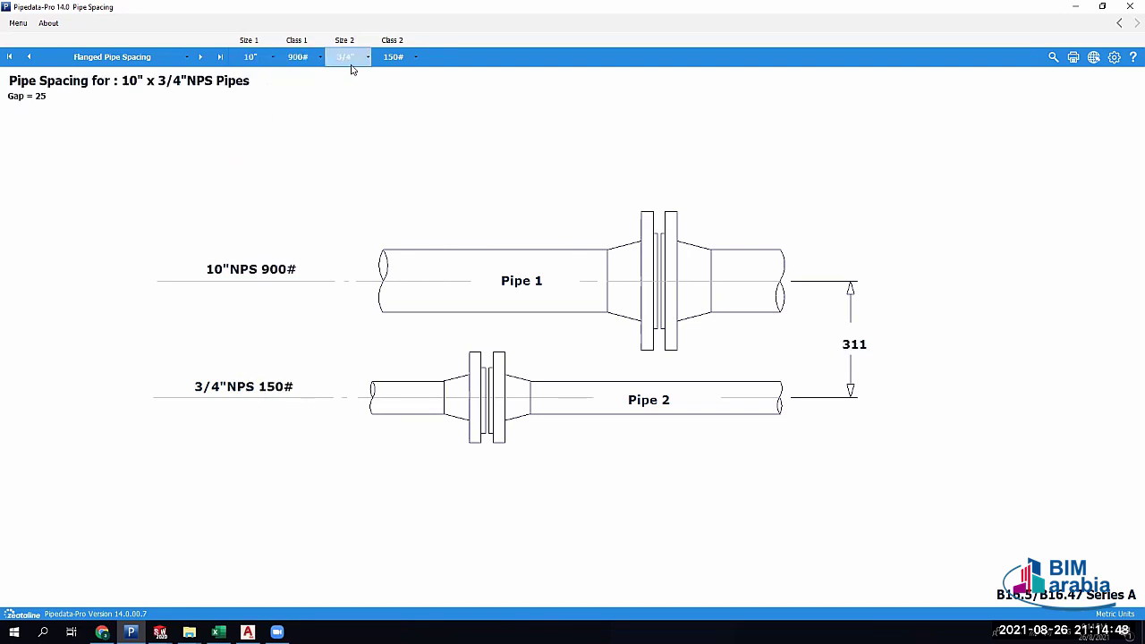
{"action": "left_click", "coordinate": [366, 167]}
{"action": "left_click", "coordinate": [398, 56]}
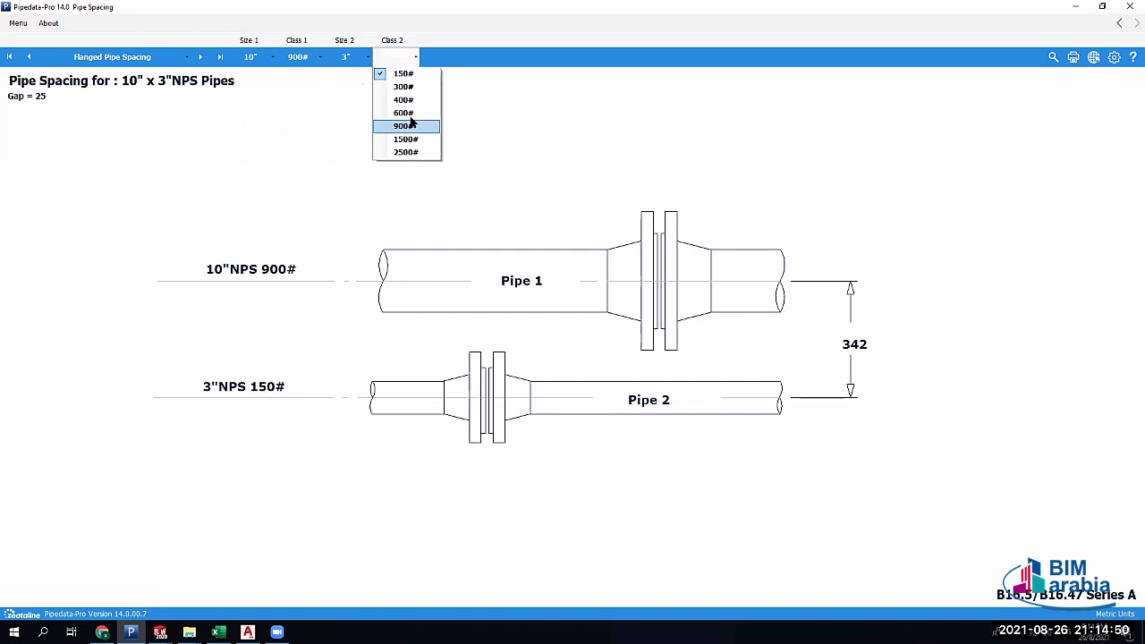
{"action": "left_click", "coordinate": [405, 99]}
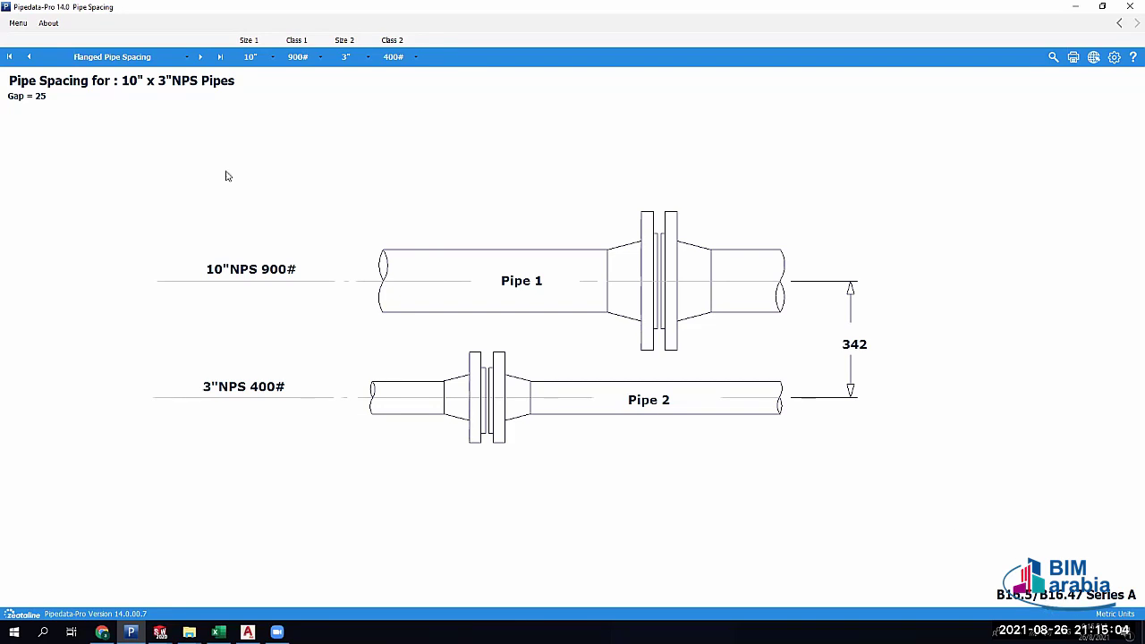
{"action": "left_click", "coordinate": [152, 63]}
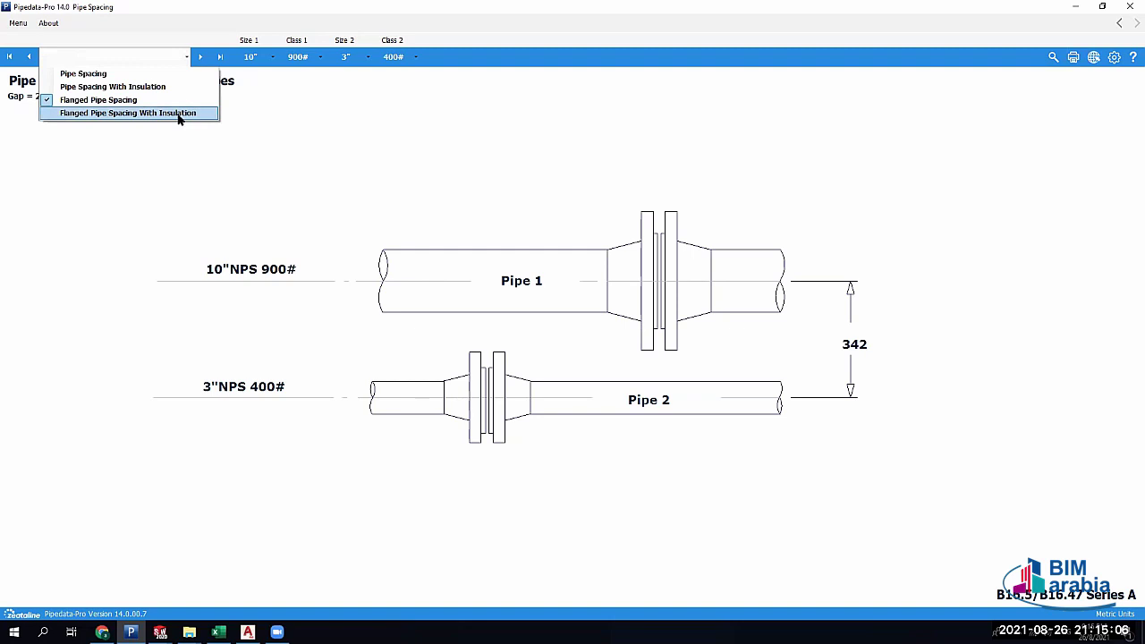
Switch to Flanged Pipe Spacing With Insulation (6" and 3/4" 150#, 25 insulation: 228) and open Menu
{"action": "left_click", "coordinate": [152, 114]}
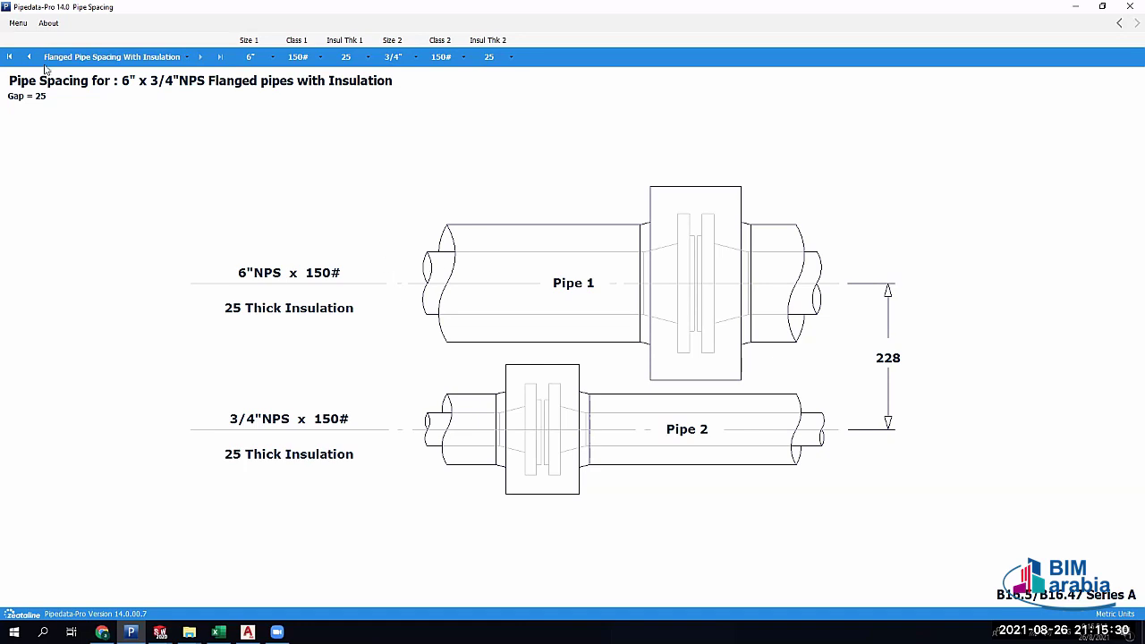
{"action": "left_click", "coordinate": [19, 25]}
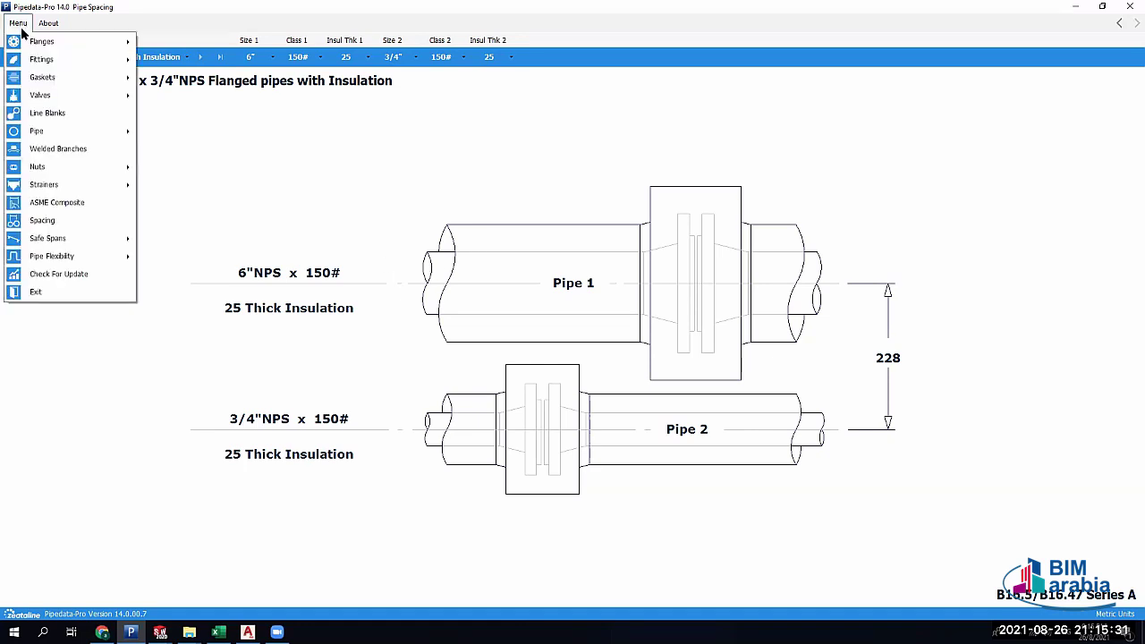
Set Rack Spans to a 6" Schedule XXS full pipe with 25 insulation, giving 8773
{"action": "mouse_move", "coordinate": [66, 239]}
{"action": "left_click", "coordinate": [174, 240]}
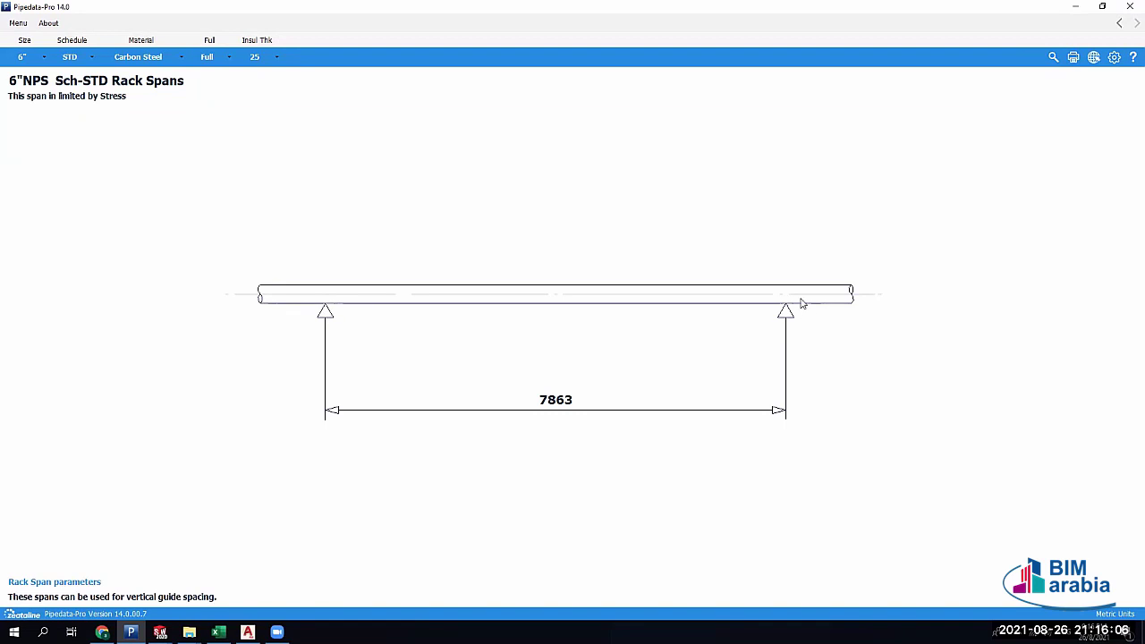
{"action": "left_click", "coordinate": [22, 61]}
{"action": "left_click", "coordinate": [22, 60]}
{"action": "left_click", "coordinate": [71, 56]}
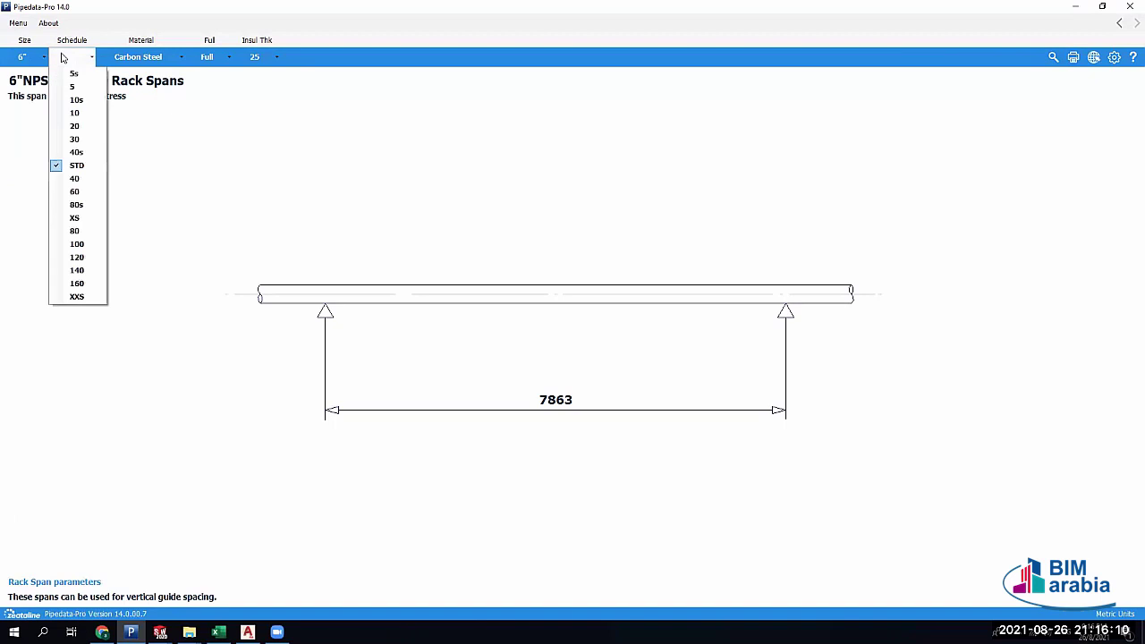
{"action": "left_click", "coordinate": [78, 297]}
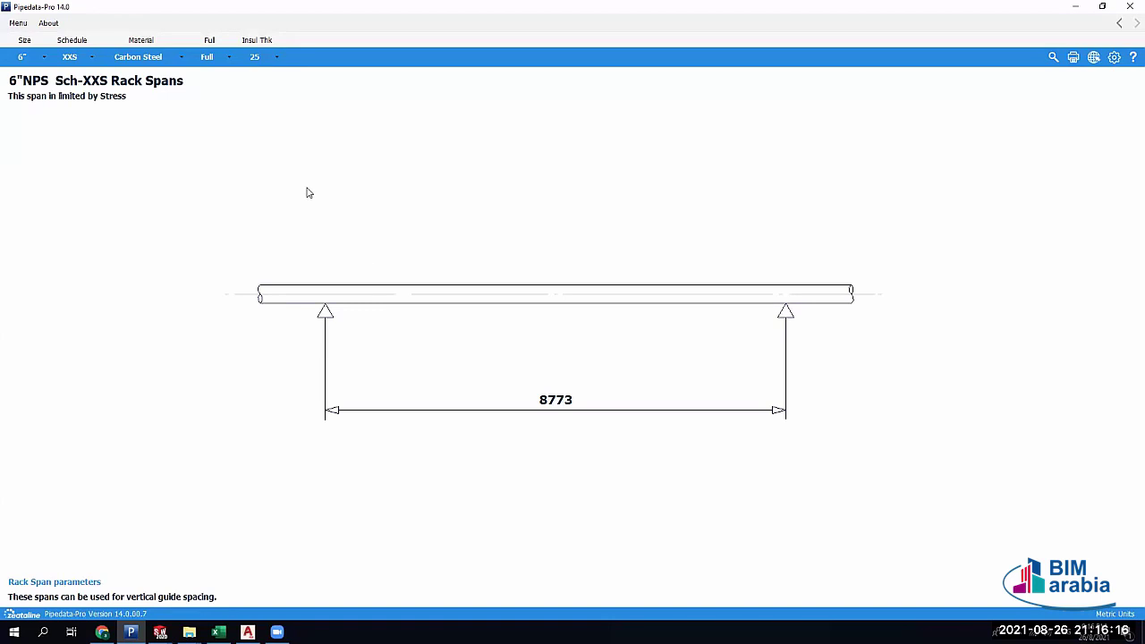
{"action": "left_click", "coordinate": [224, 59]}
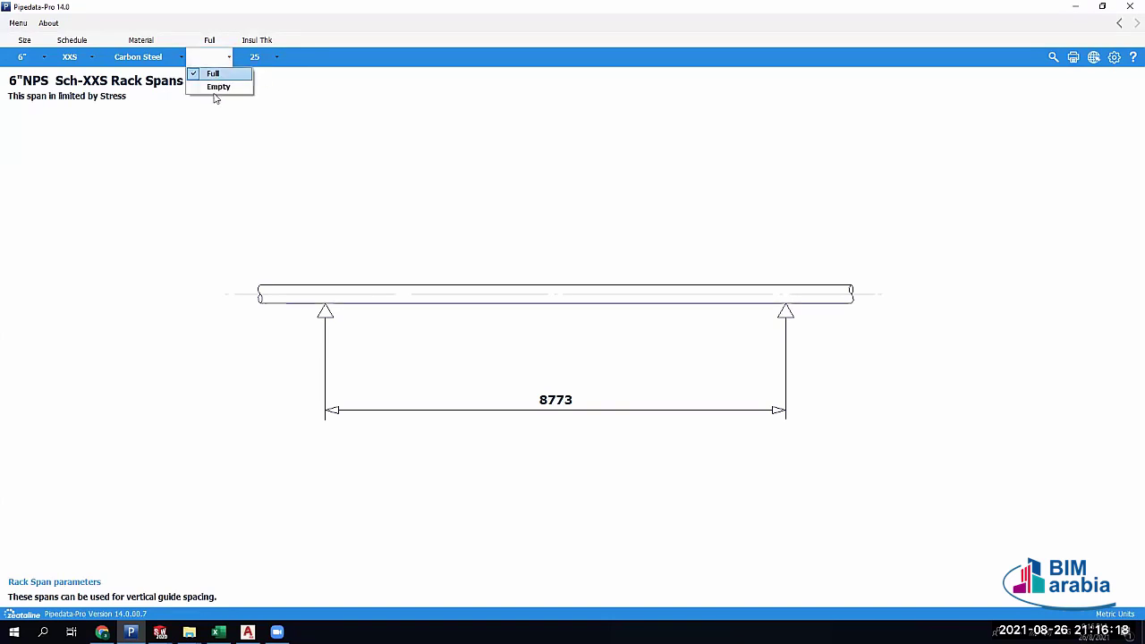
{"action": "left_click", "coordinate": [213, 74]}
{"action": "left_click", "coordinate": [258, 58]}
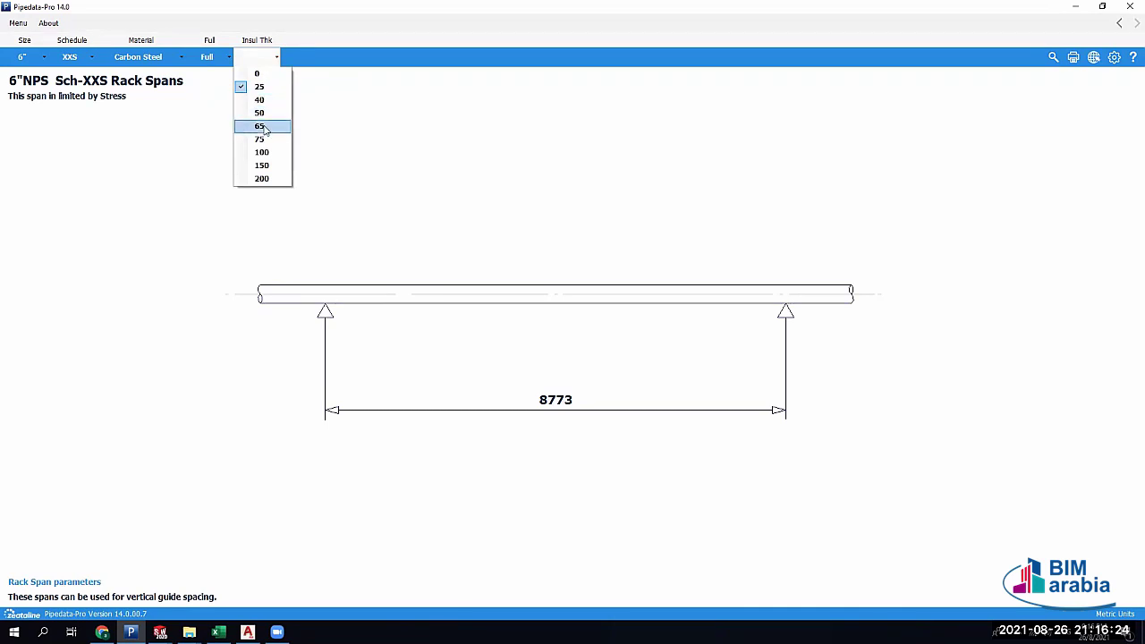
{"action": "left_click", "coordinate": [353, 270]}
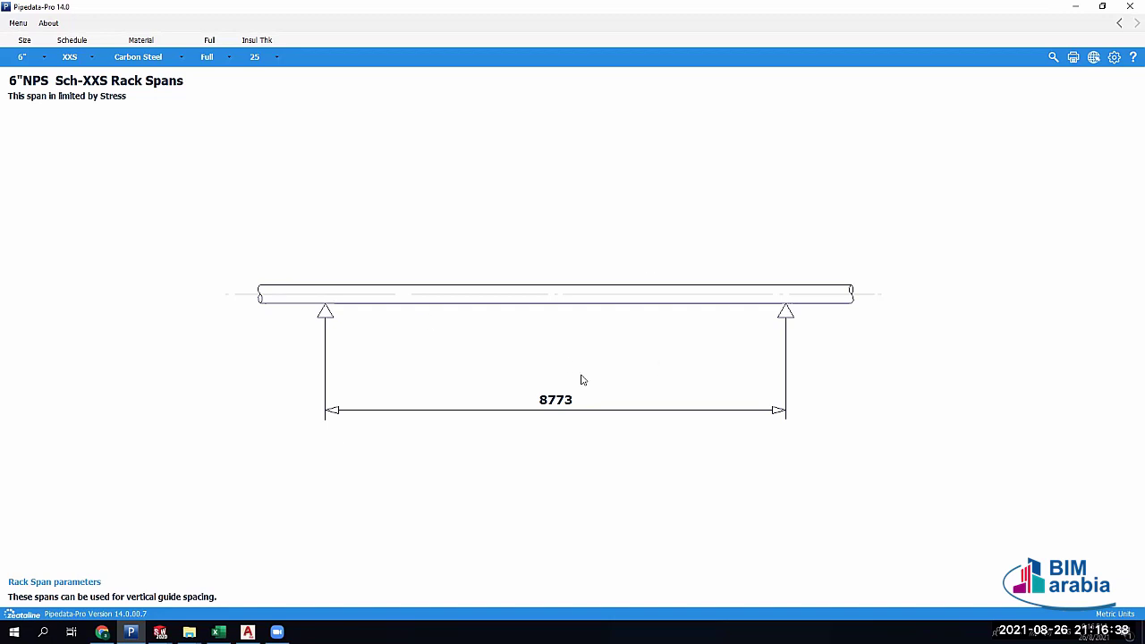
{"action": "left_click", "coordinate": [19, 24]}
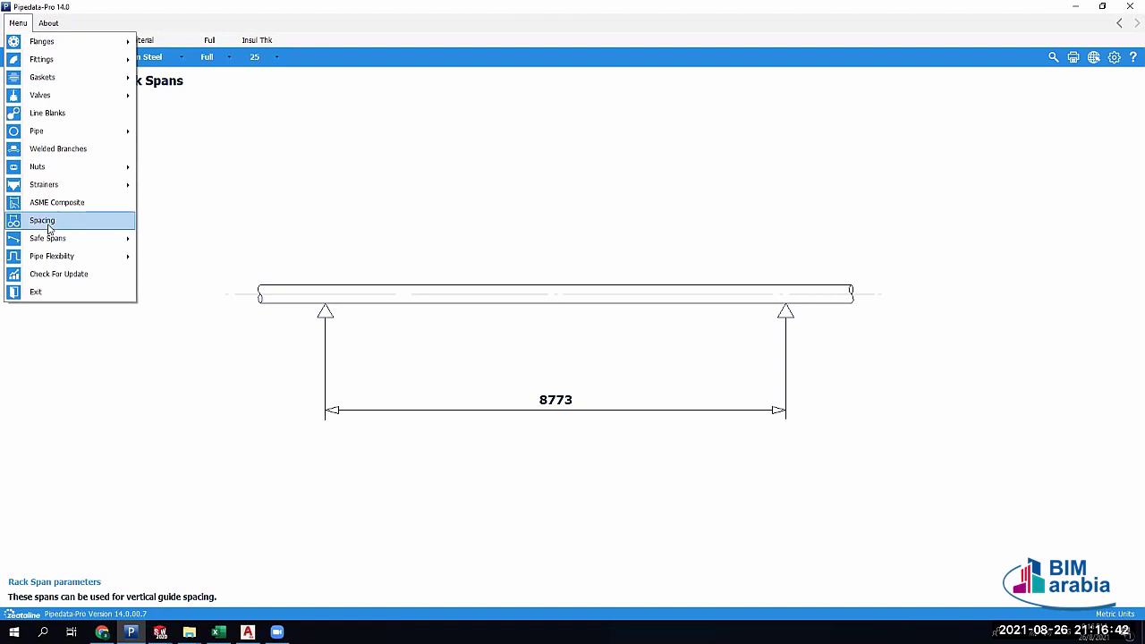
Open the 10"NPS carbon steel Pipe Loop, check ambient 86°C unchanged, and reopen Menu
{"action": "mouse_move", "coordinate": [50, 261]}
{"action": "left_click", "coordinate": [211, 258]}
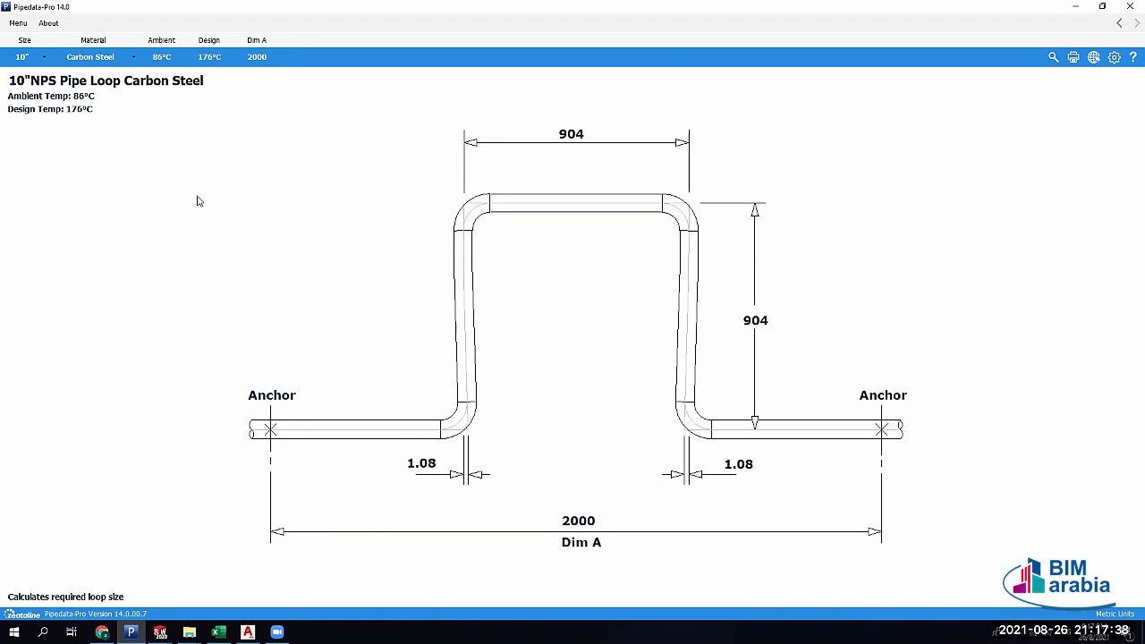
{"action": "left_click", "coordinate": [160, 59]}
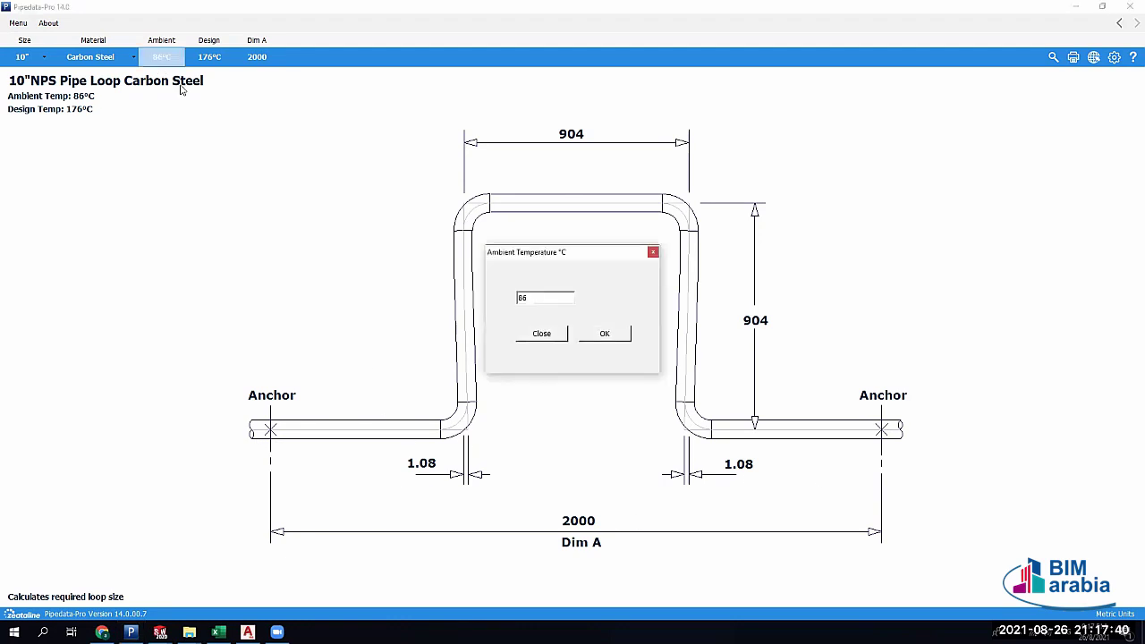
{"action": "left_click", "coordinate": [542, 334]}
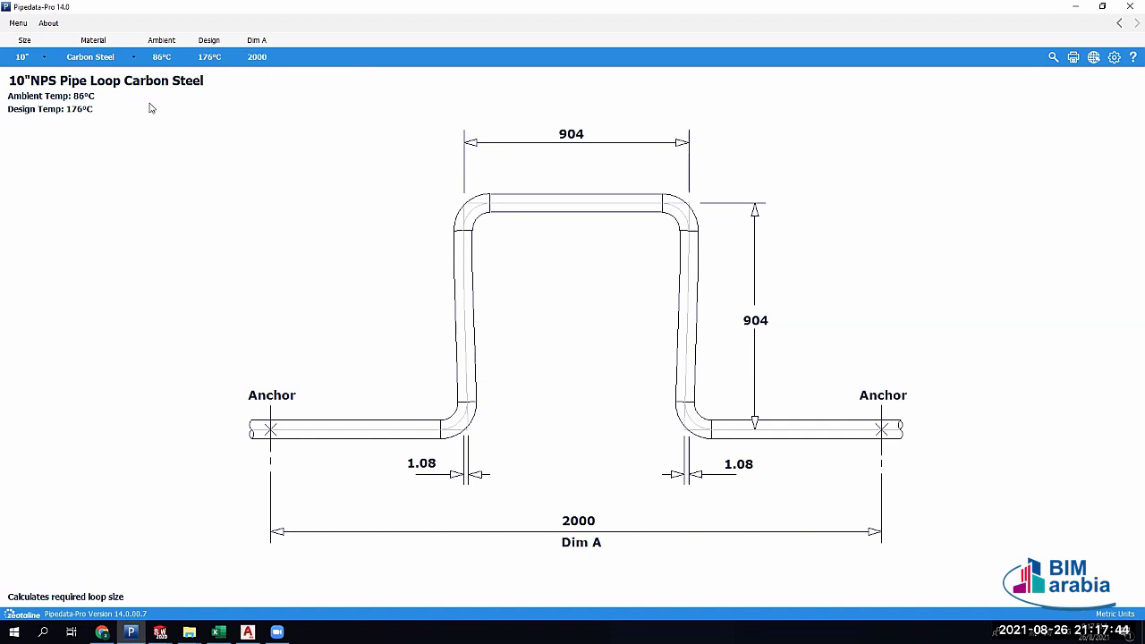
{"action": "left_click", "coordinate": [18, 23]}
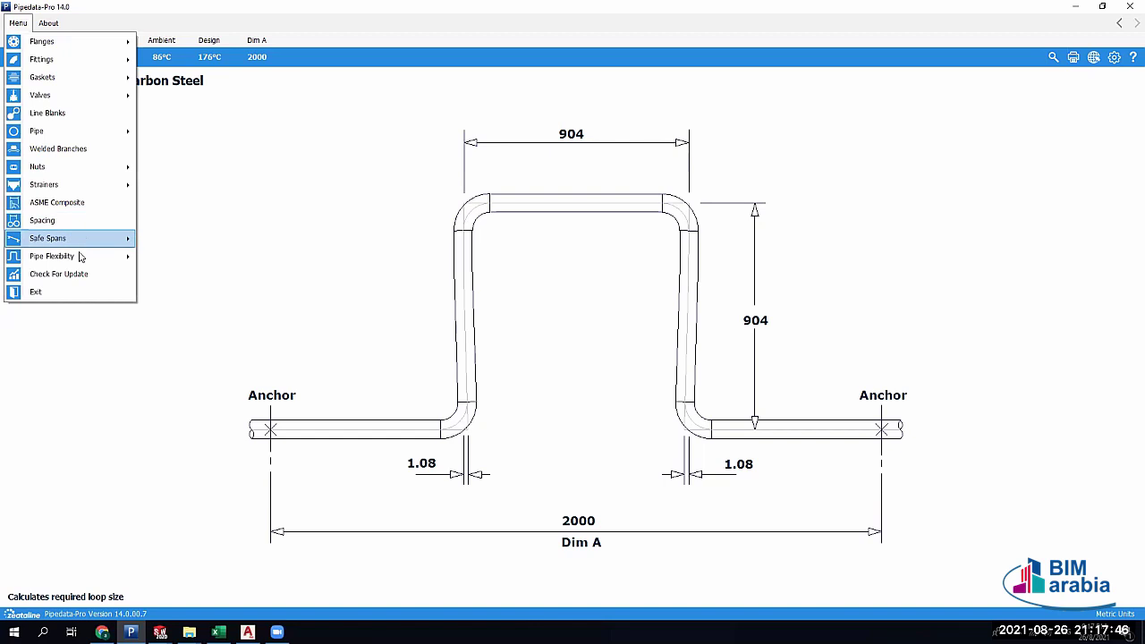
Close Pipedata-Pro, glance at the YouTube page, and switch back to AutoCAD Plant 3D
{"action": "left_click", "coordinate": [259, 280]}
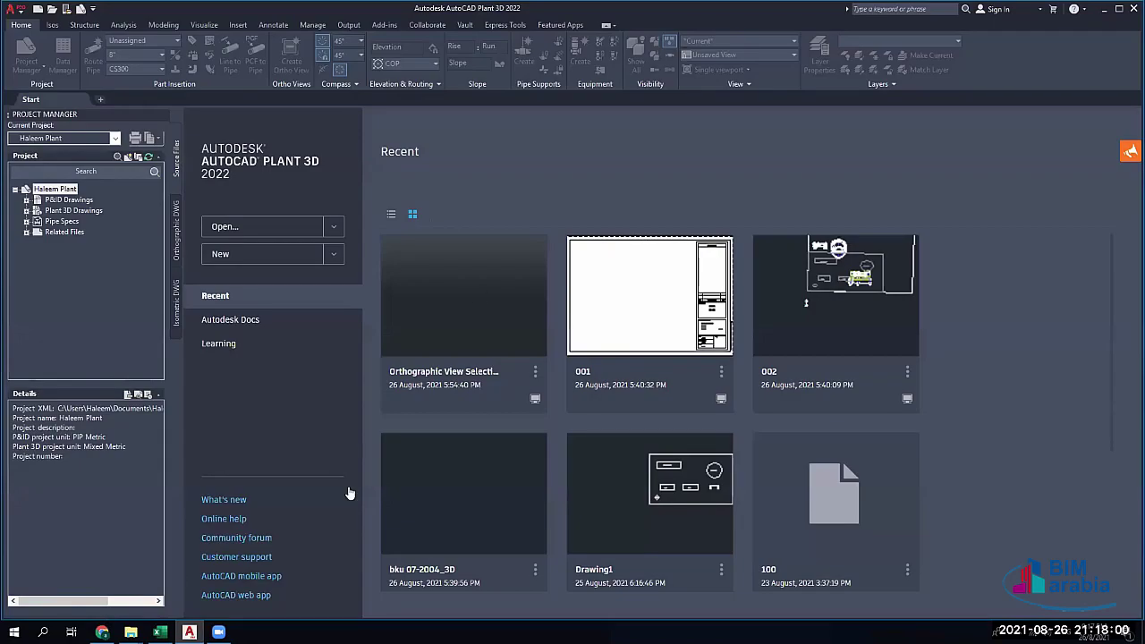
{"action": "left_click", "coordinate": [102, 632]}
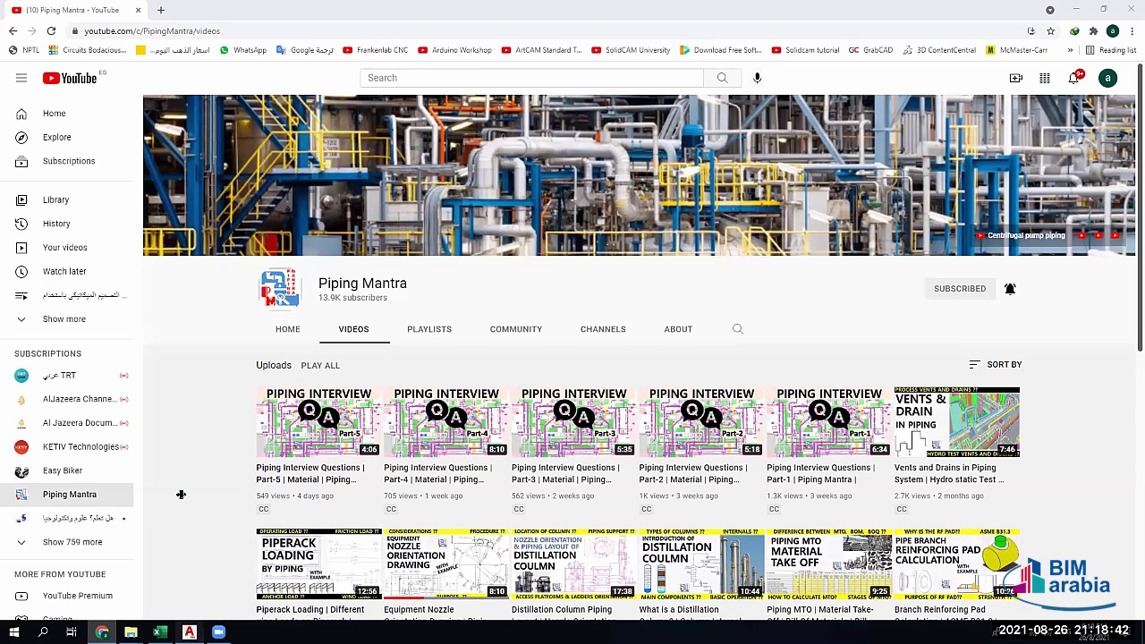
{"action": "key", "text": "alt+Tab"}
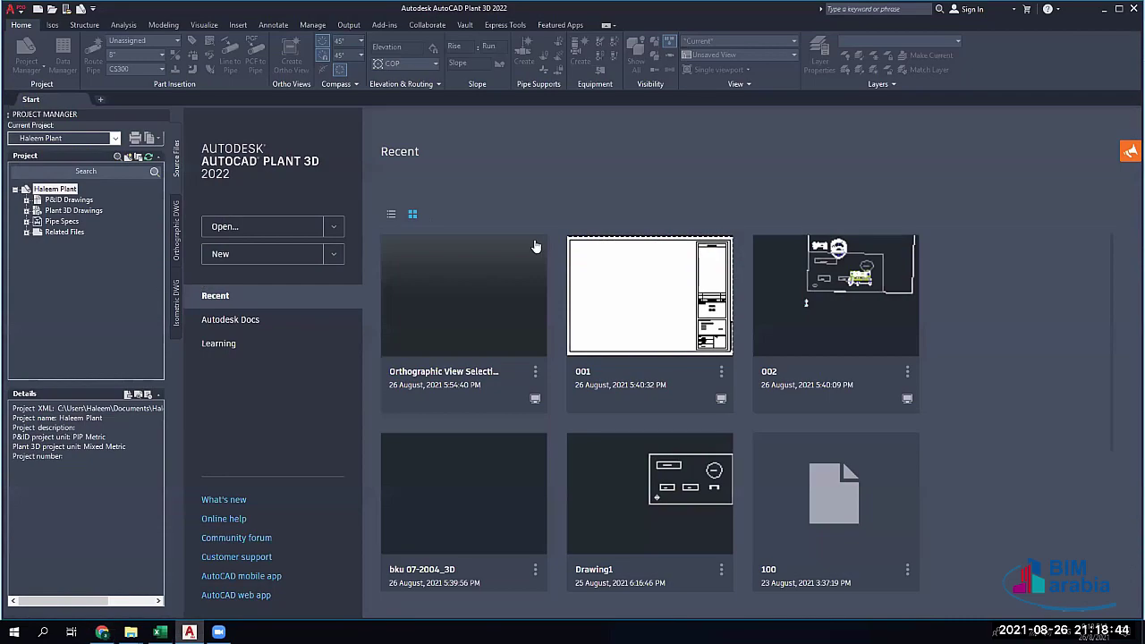
Open drawing 002 from the project's Plant 3D Drawings folder
{"action": "left_click", "coordinate": [68, 211]}
{"action": "left_click", "coordinate": [27, 211]}
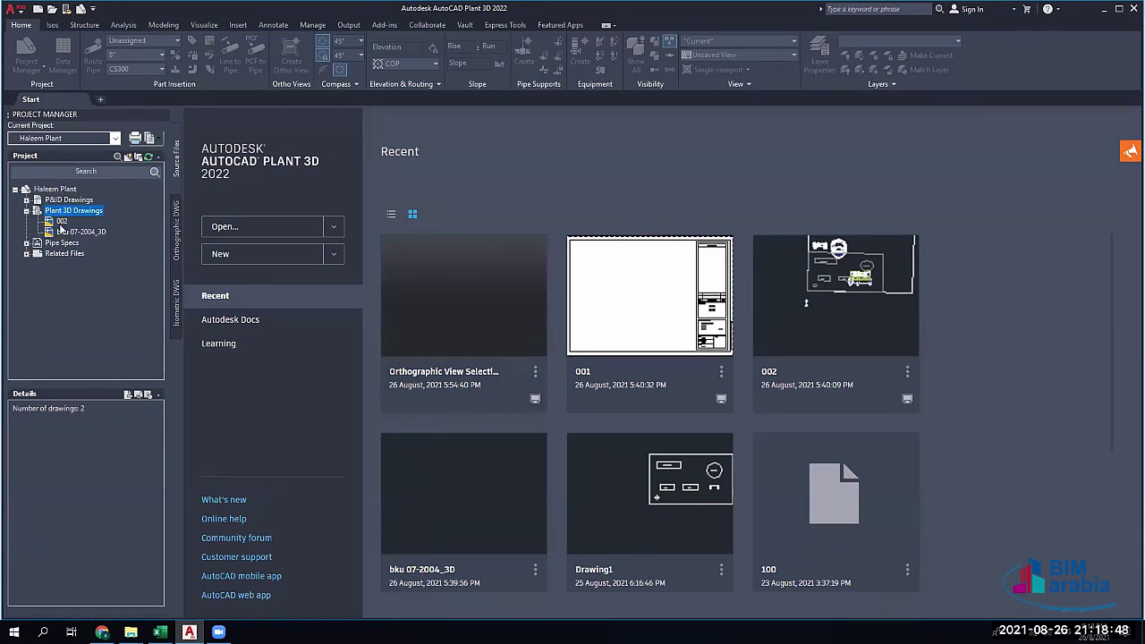
{"action": "double_click", "coordinate": [62, 221]}
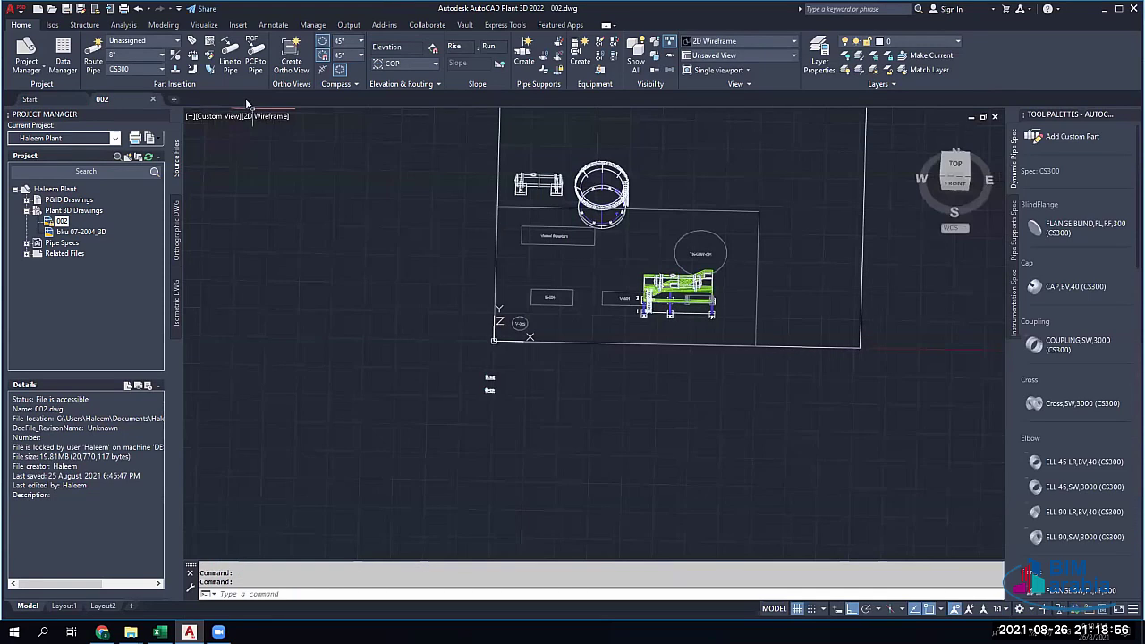
Set the viewport visual style to Shaded with edges and enter XR
{"action": "left_click", "coordinate": [259, 117]}
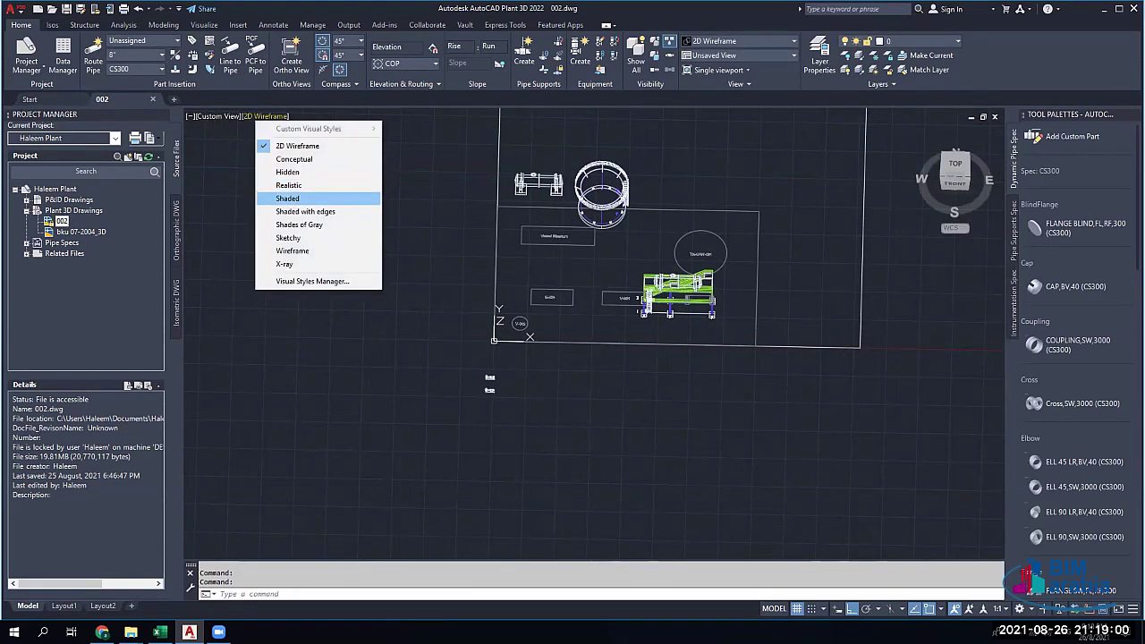
{"action": "key", "text": "Escape"}
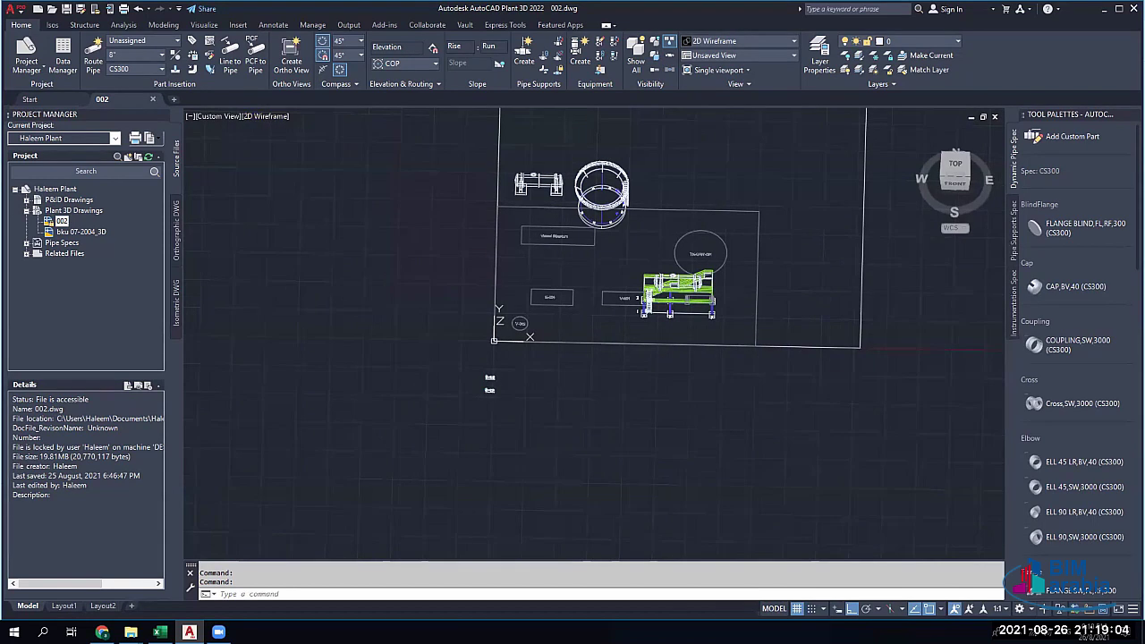
{"action": "type", "text": "XR"}
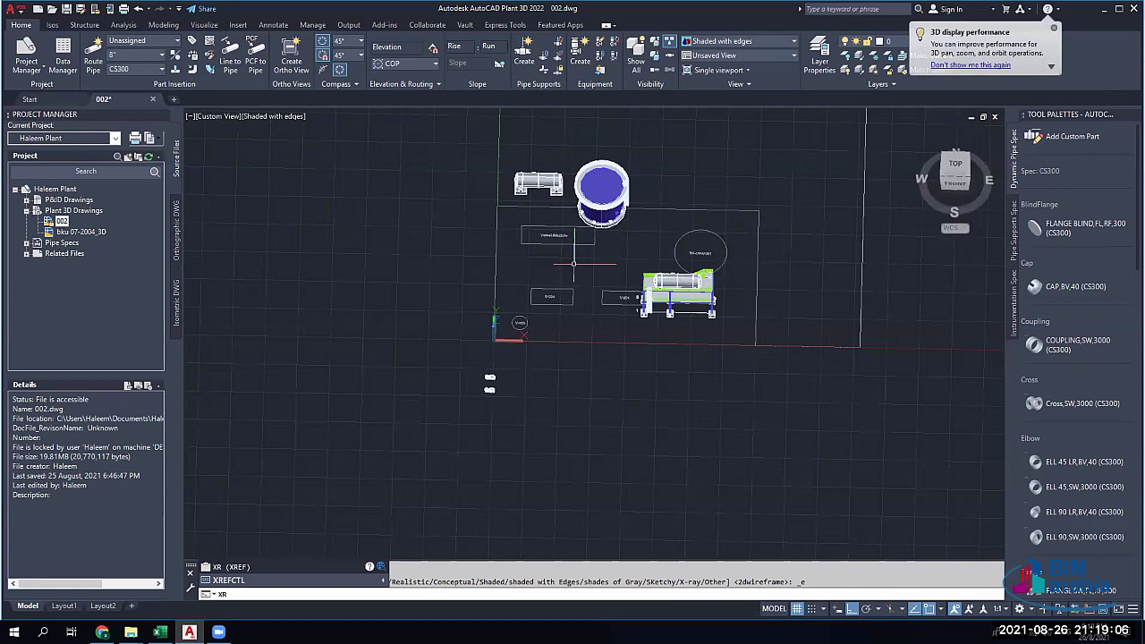
Unload the Drawing1 reference from the External References palette
{"action": "key", "text": "Return"}
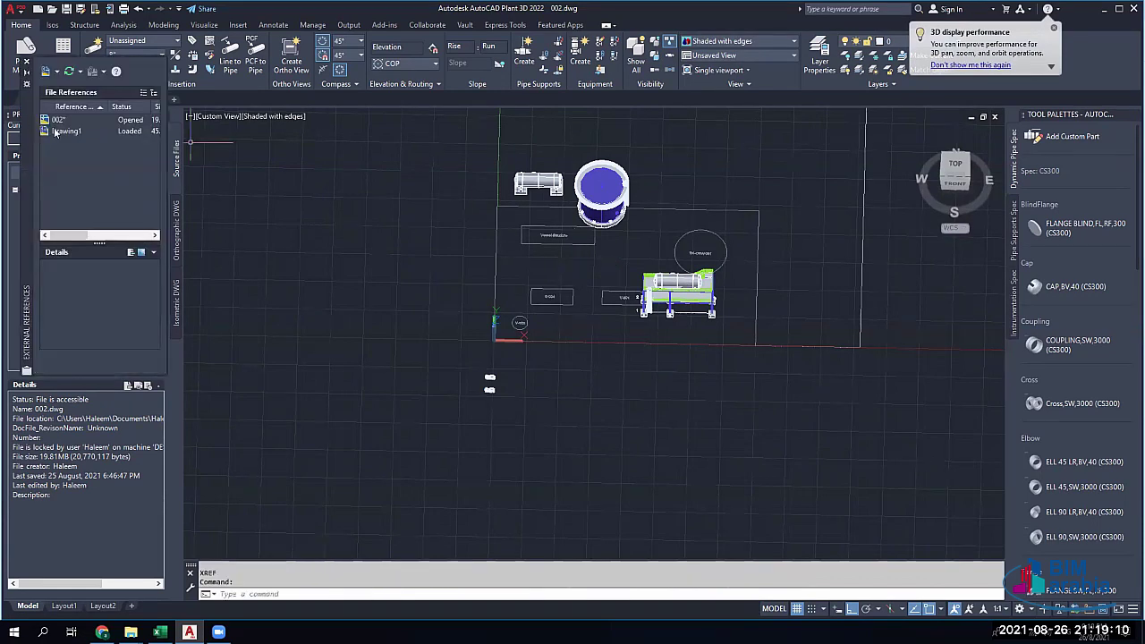
{"action": "right_click", "coordinate": [56, 132]}
{"action": "left_click", "coordinate": [89, 180]}
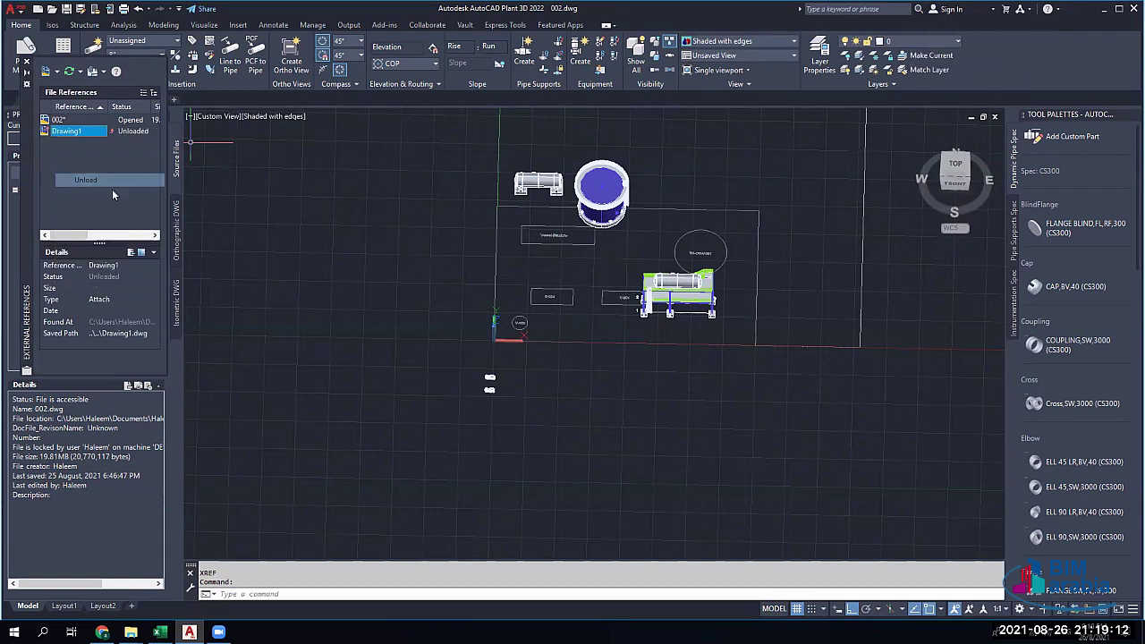
{"action": "left_click", "coordinate": [375, 322]}
{"action": "key", "text": "Escape"}
{"action": "key", "text": "Escape"}
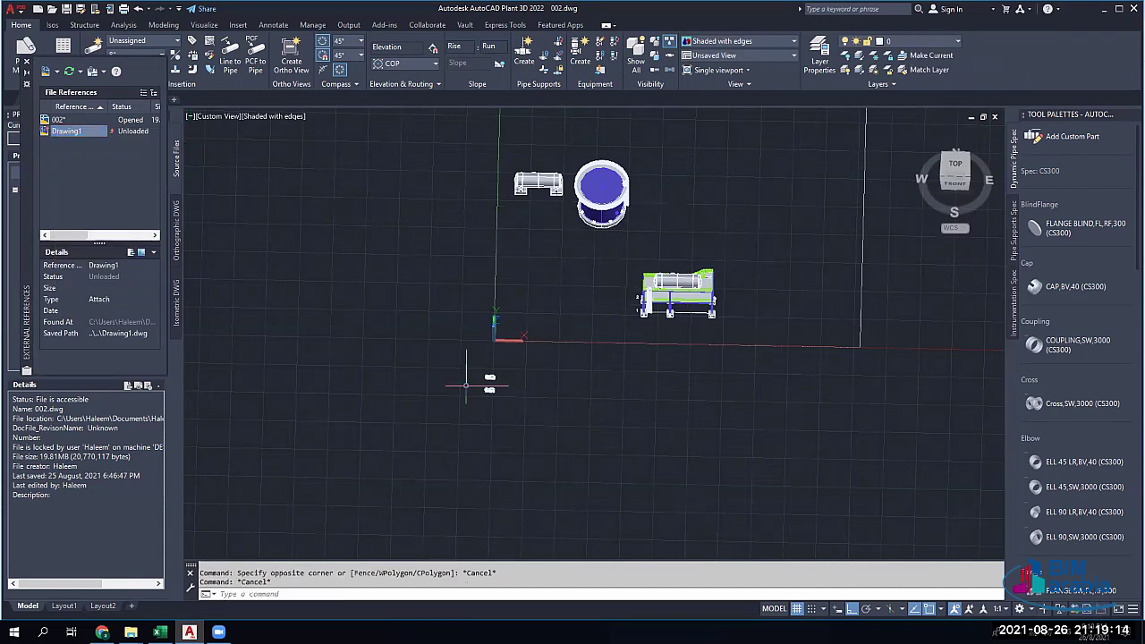
Orbit, pan and zoom to inspect the remaining 3D plant equipment isometrically
{"action": "middle_click_drag", "start_coordinate": [559, 353], "coordinate": [626, 299], "text": "shift"}
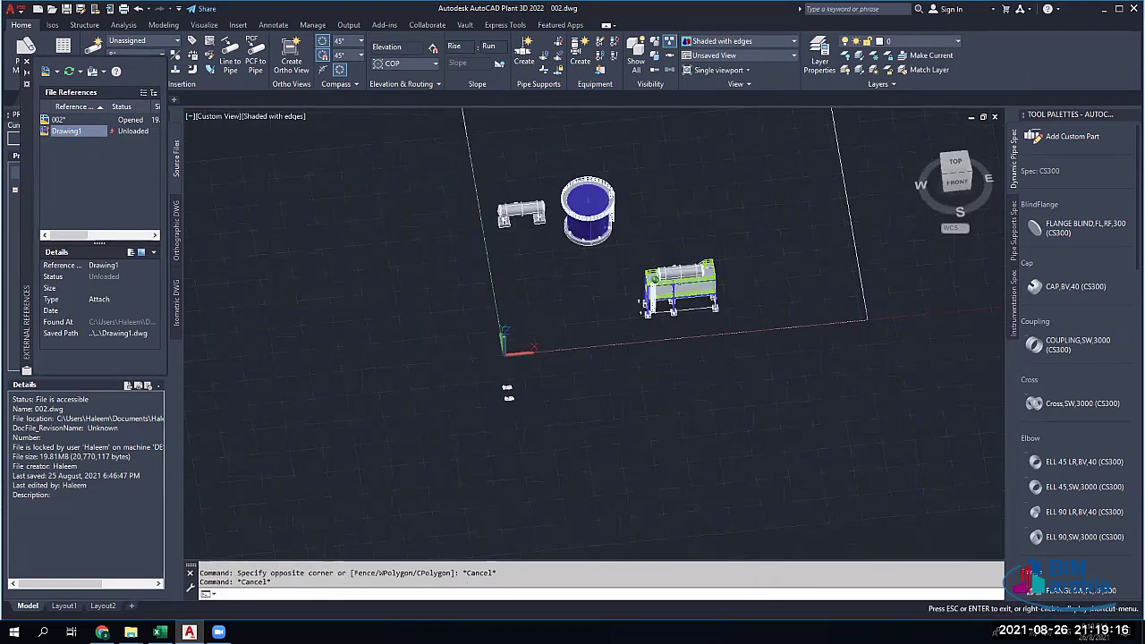
{"action": "middle_click_drag", "start_coordinate": [597, 381], "coordinate": [635, 331], "text": "shift"}
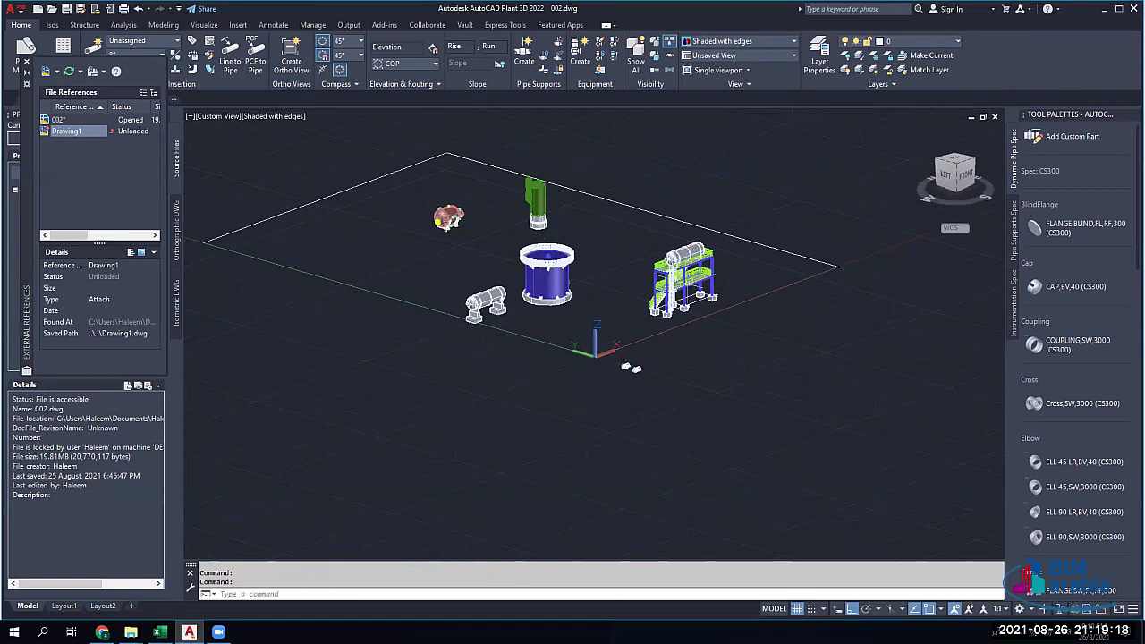
{"action": "scroll", "coordinate": [702, 245], "scroll_direction": "up", "scroll_amount": 3}
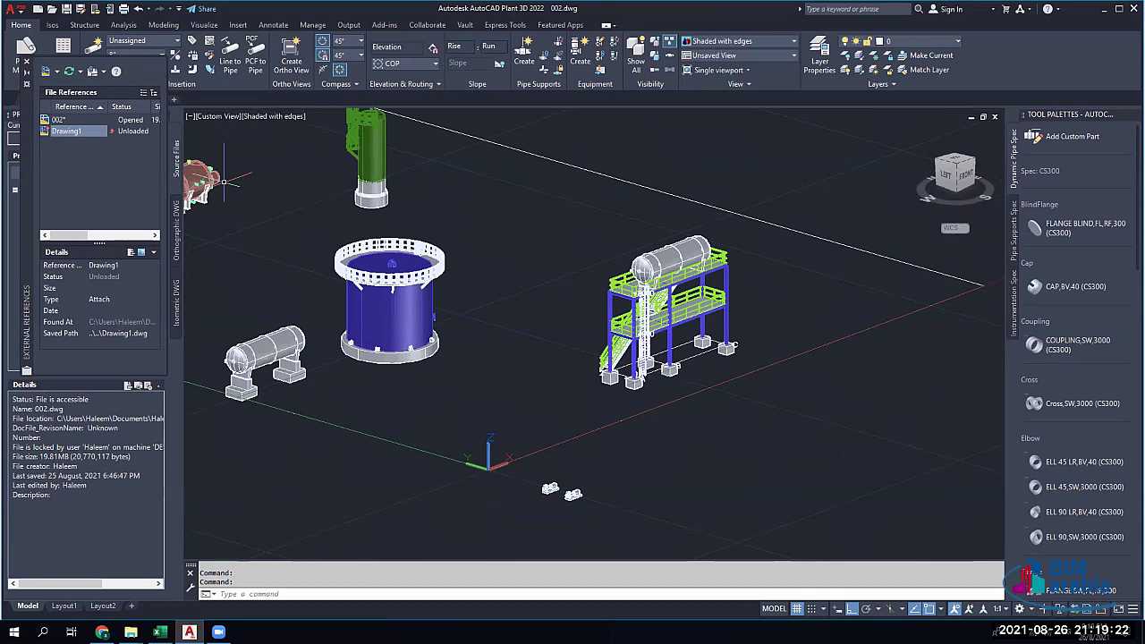
{"action": "middle_click_drag", "start_coordinate": [214, 248], "coordinate": [398, 336]}
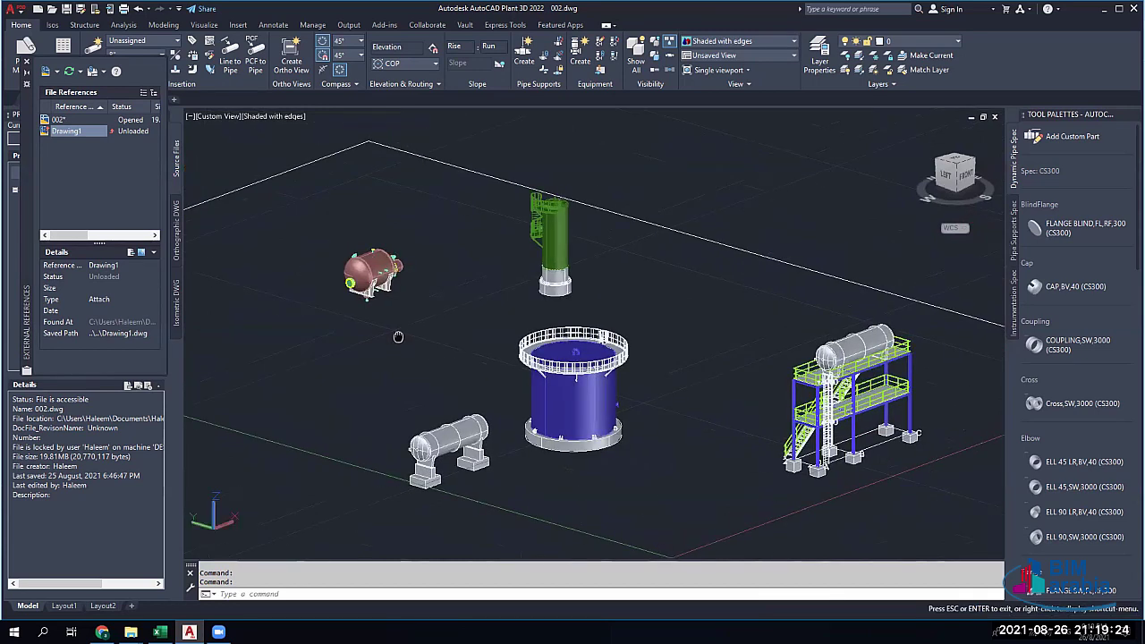
{"action": "left_click_drag", "start_coordinate": [594, 437], "coordinate": [531, 230]}
{"action": "key", "text": "Escape"}
{"action": "scroll", "coordinate": [733, 411], "scroll_direction": "up", "scroll_amount": 4}
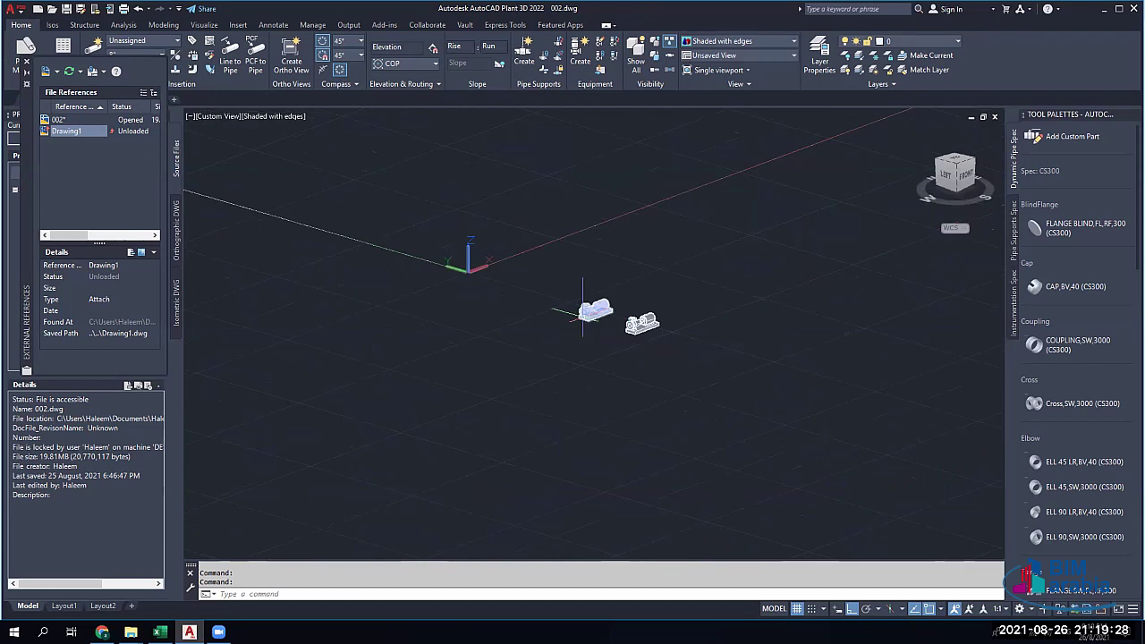
{"action": "scroll", "coordinate": [545, 234], "scroll_direction": "up", "scroll_amount": 3}
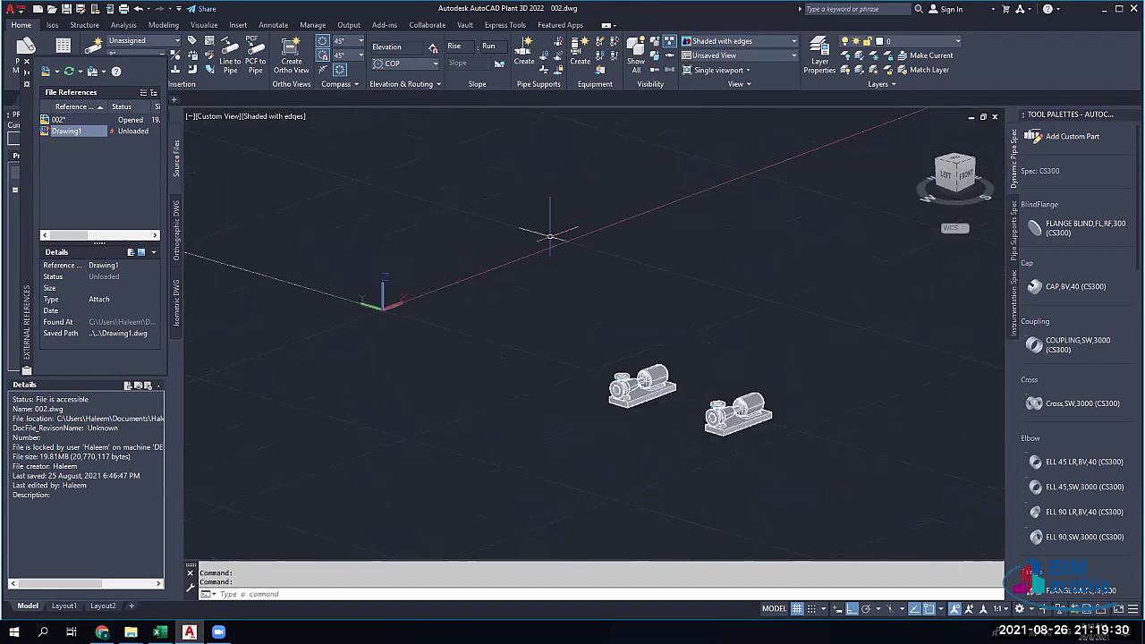
{"action": "scroll", "coordinate": [550, 235], "scroll_direction": "down", "scroll_amount": 6}
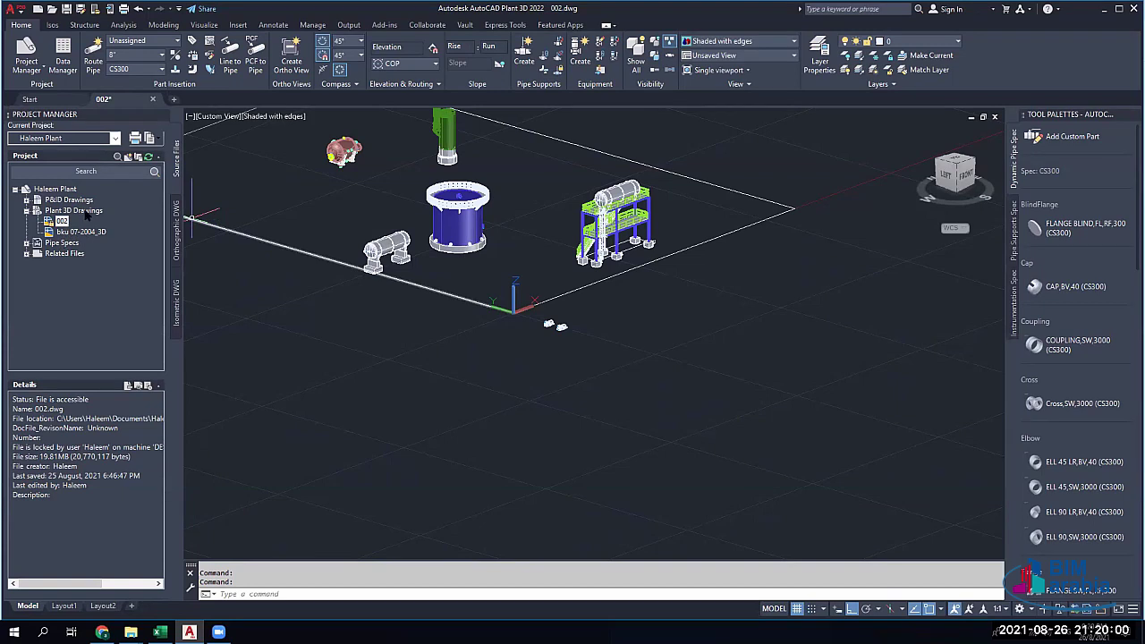
{"action": "left_click", "coordinate": [12, 9]}
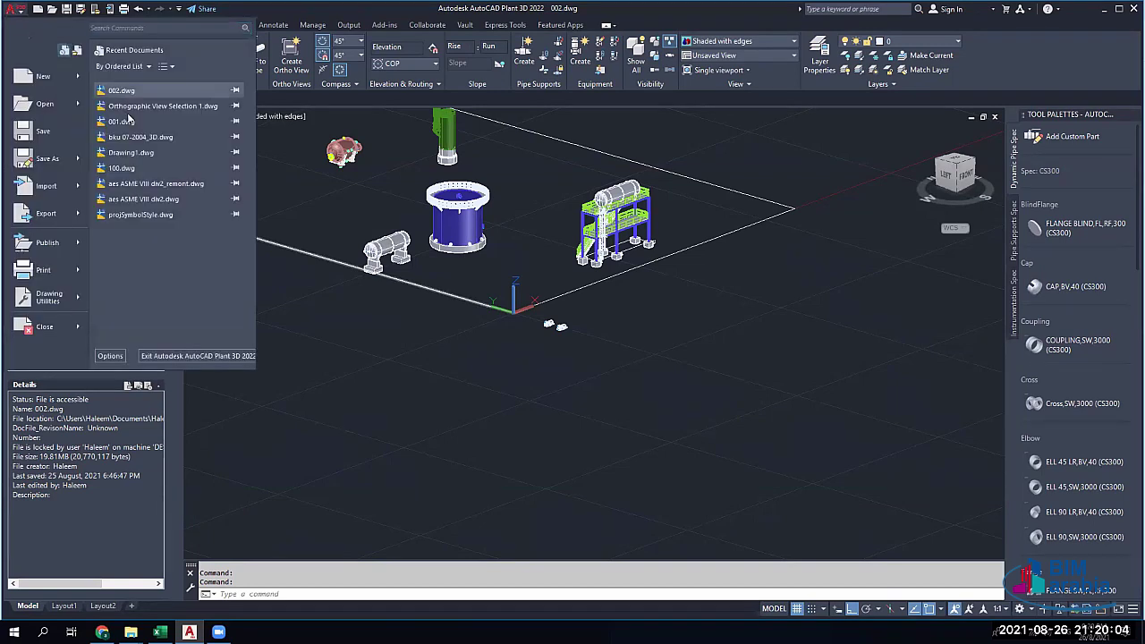
Open Drawing1.dwg from Recent Documents and pan and zoom around its 2D layout plan
{"action": "left_click", "coordinate": [147, 167]}
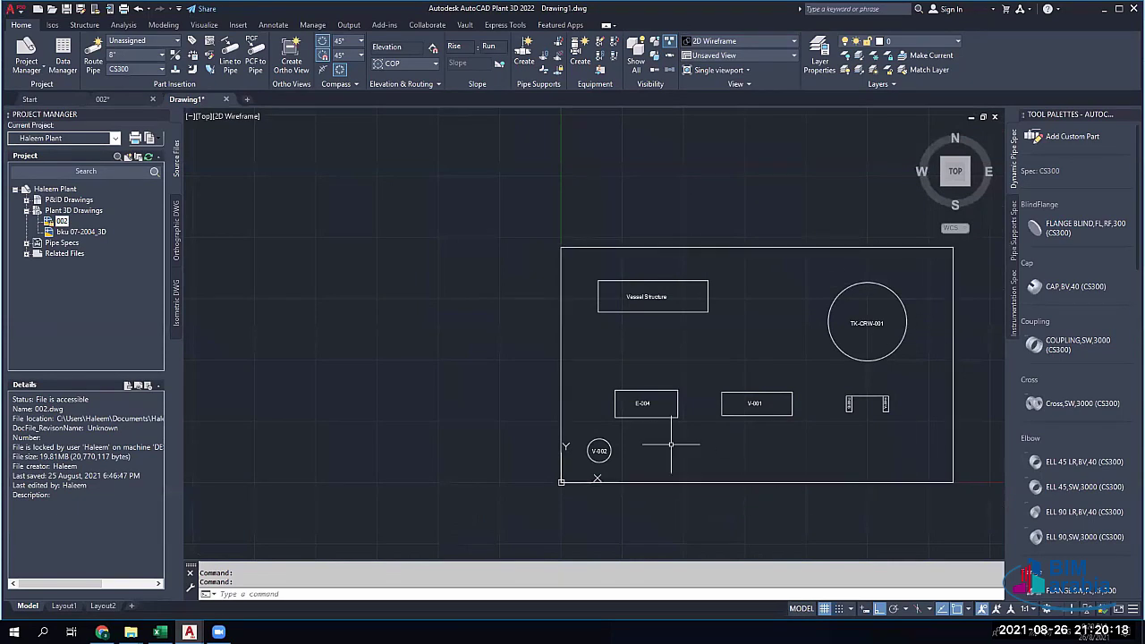
{"action": "middle_click_drag", "start_coordinate": [671, 445], "coordinate": [527, 384]}
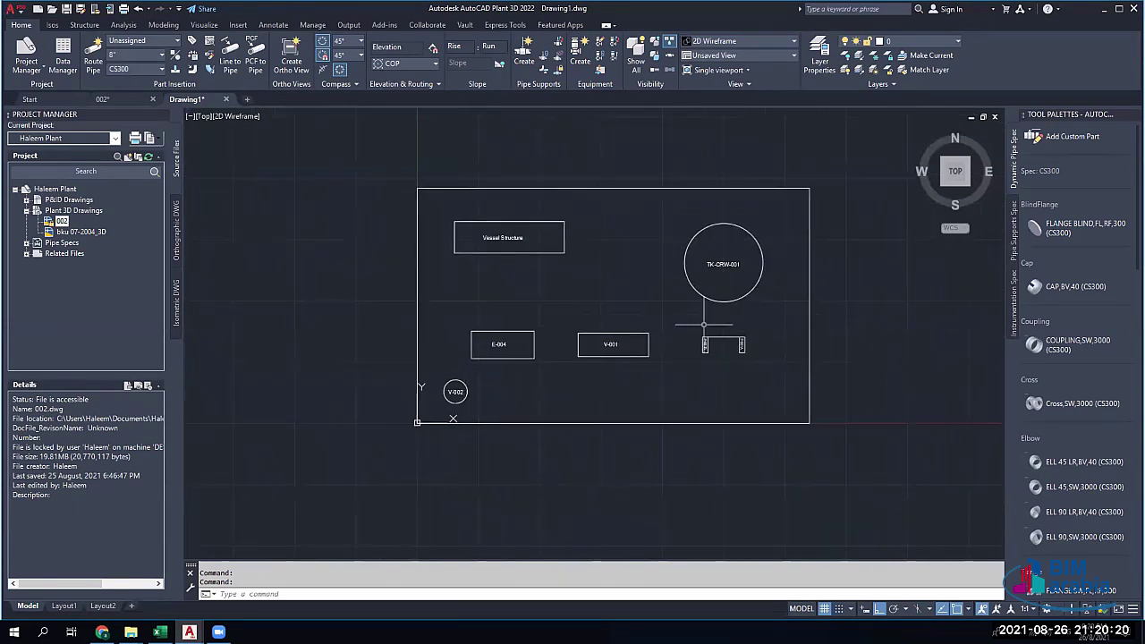
{"action": "middle_click_drag", "start_coordinate": [440, 277], "coordinate": [760, 350]}
{"action": "scroll", "coordinate": [727, 422], "scroll_direction": "down", "scroll_amount": 2}
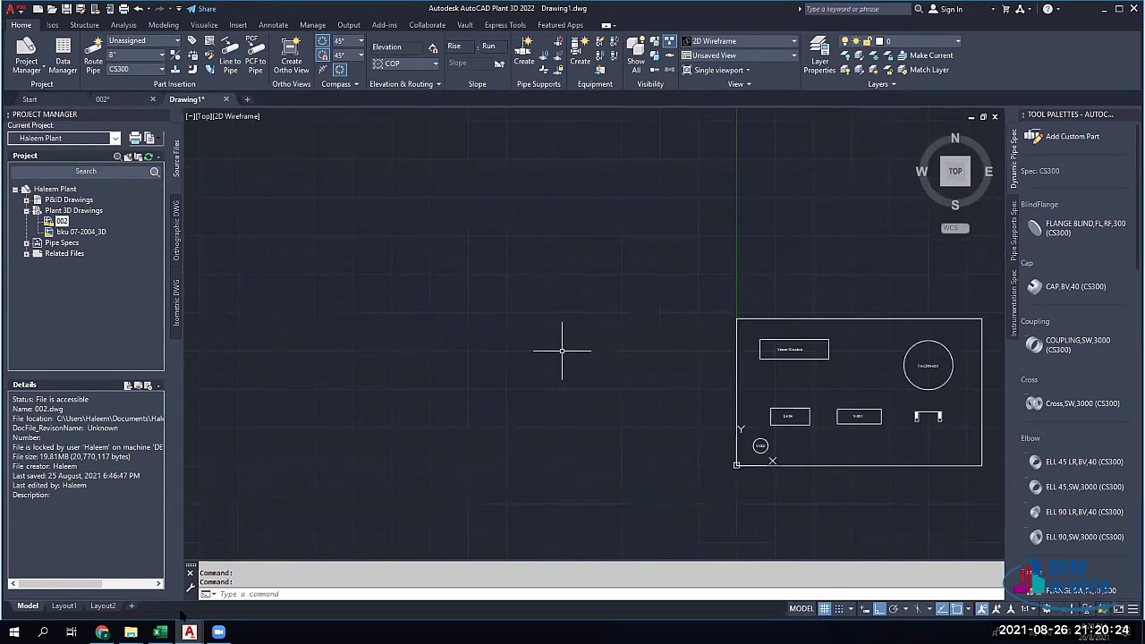
{"action": "mouse_move", "coordinate": [189, 632]}
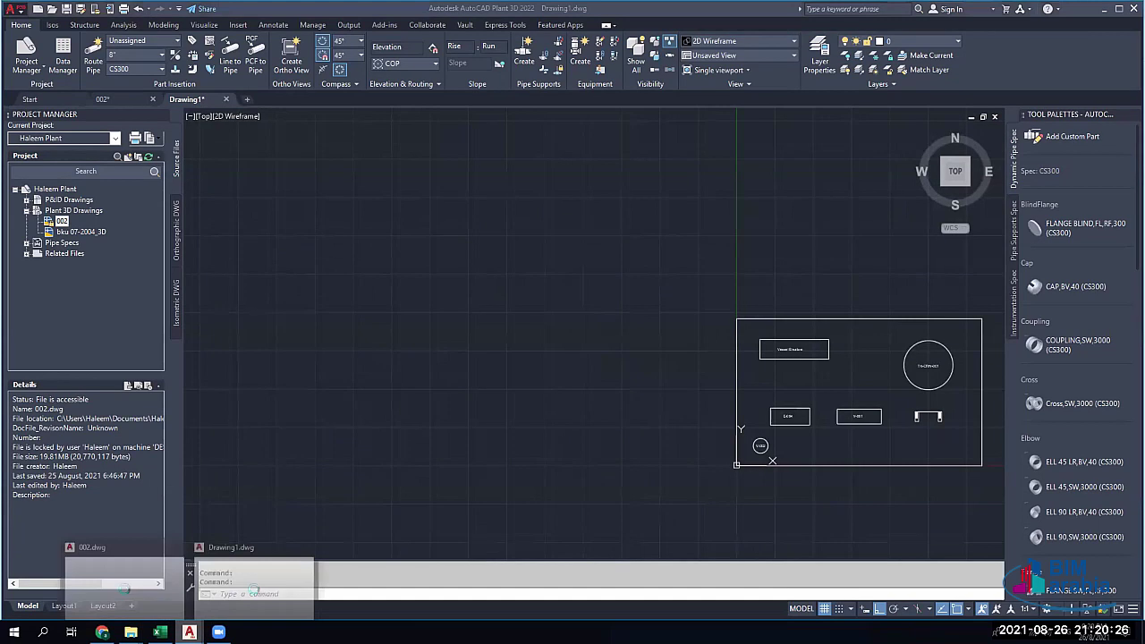
{"action": "left_click", "coordinate": [255, 572]}
Switch to the 002 model and orbit to a low, level view of the tank
{"action": "left_click", "coordinate": [102, 99]}
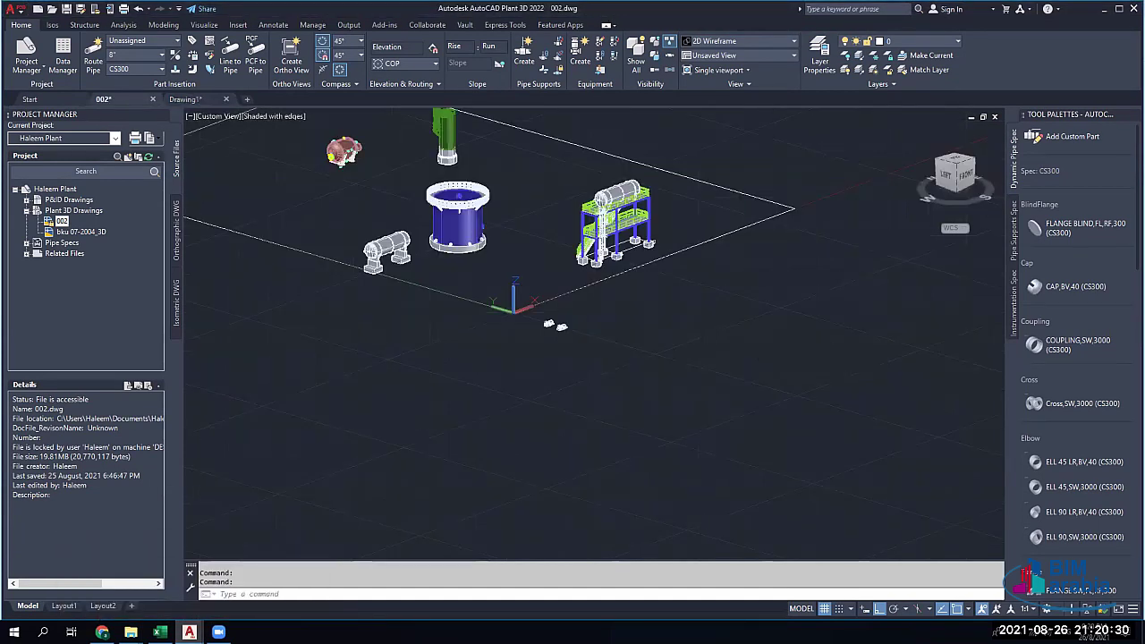
{"action": "scroll", "coordinate": [466, 230], "scroll_direction": "up", "scroll_amount": 2}
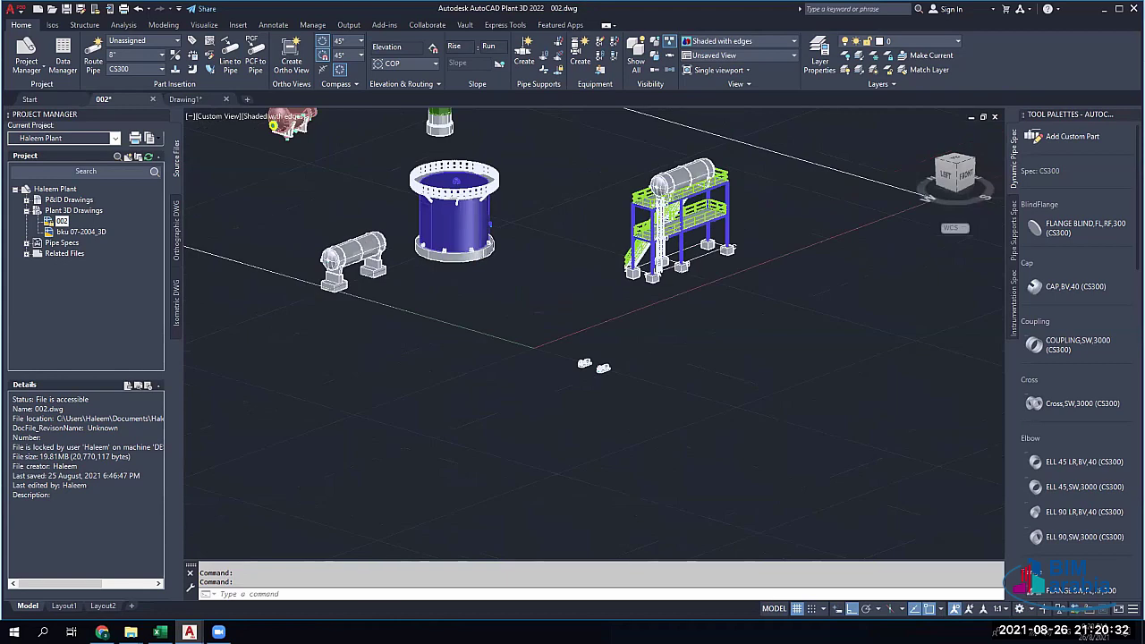
{"action": "scroll", "coordinate": [456, 183], "scroll_direction": "up", "scroll_amount": 6}
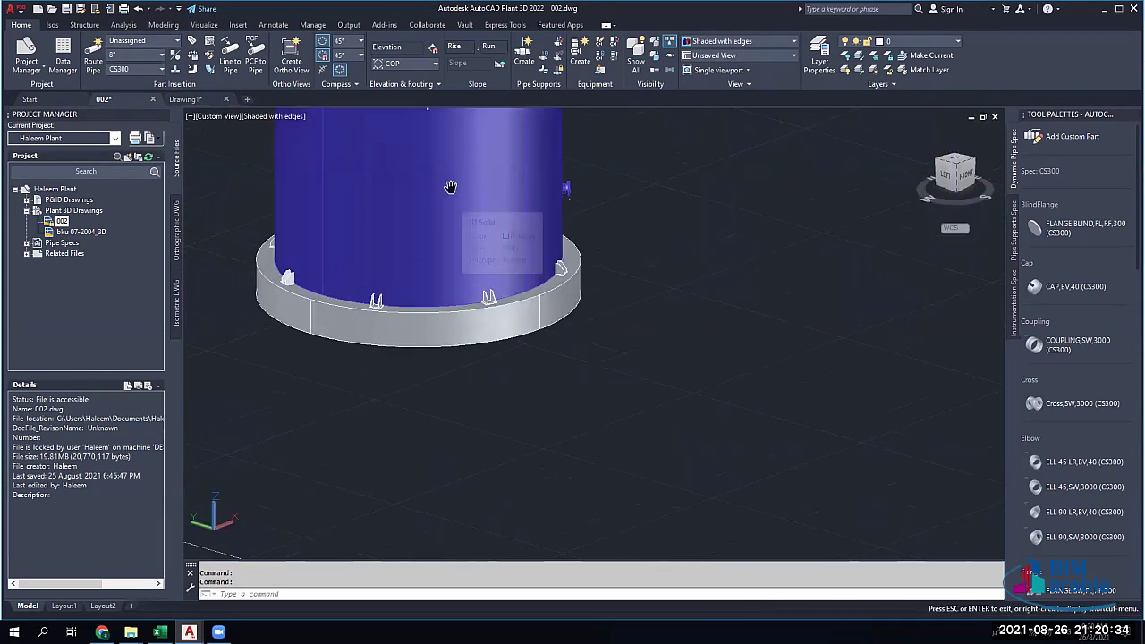
{"action": "middle_click_drag", "start_coordinate": [510, 313], "coordinate": [531, 320], "text": "shift"}
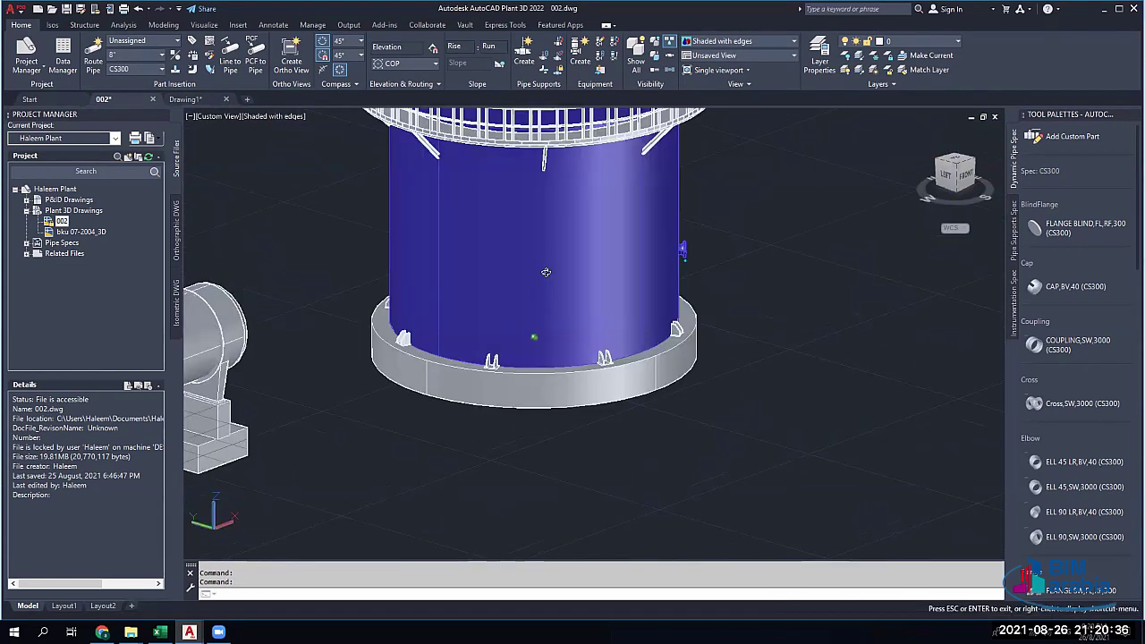
{"action": "middle_click_drag", "start_coordinate": [545, 272], "coordinate": [573, 423], "text": "shift"}
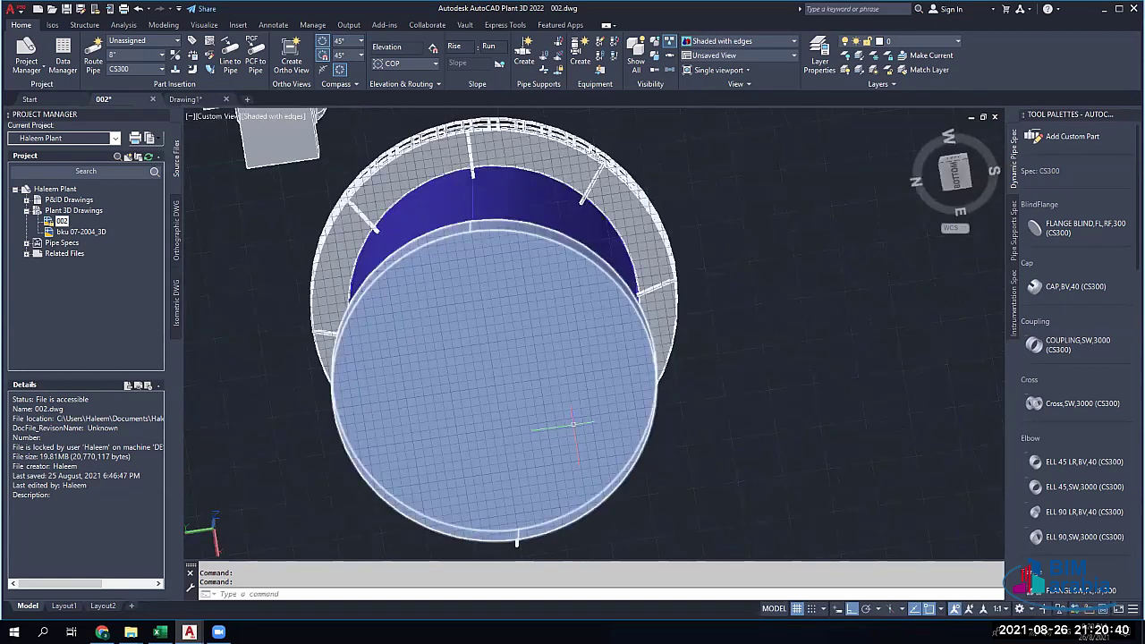
Measure the distance across the tank rim as 4500, then return to Drawing1
{"action": "key", "text": "Return"}
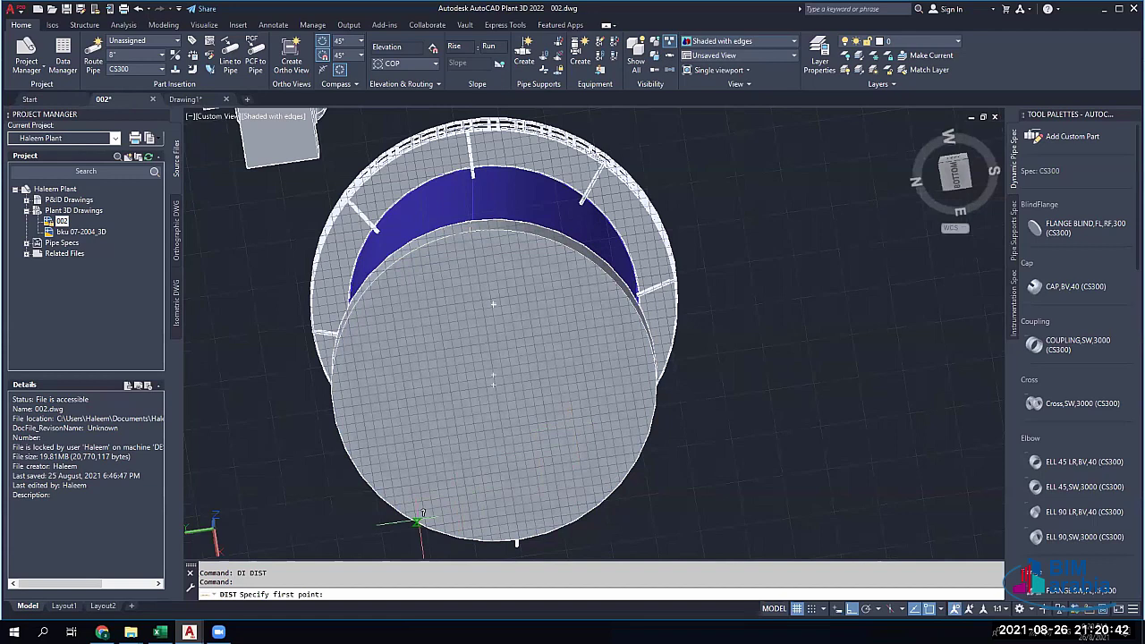
{"action": "left_click", "coordinate": [494, 385]}
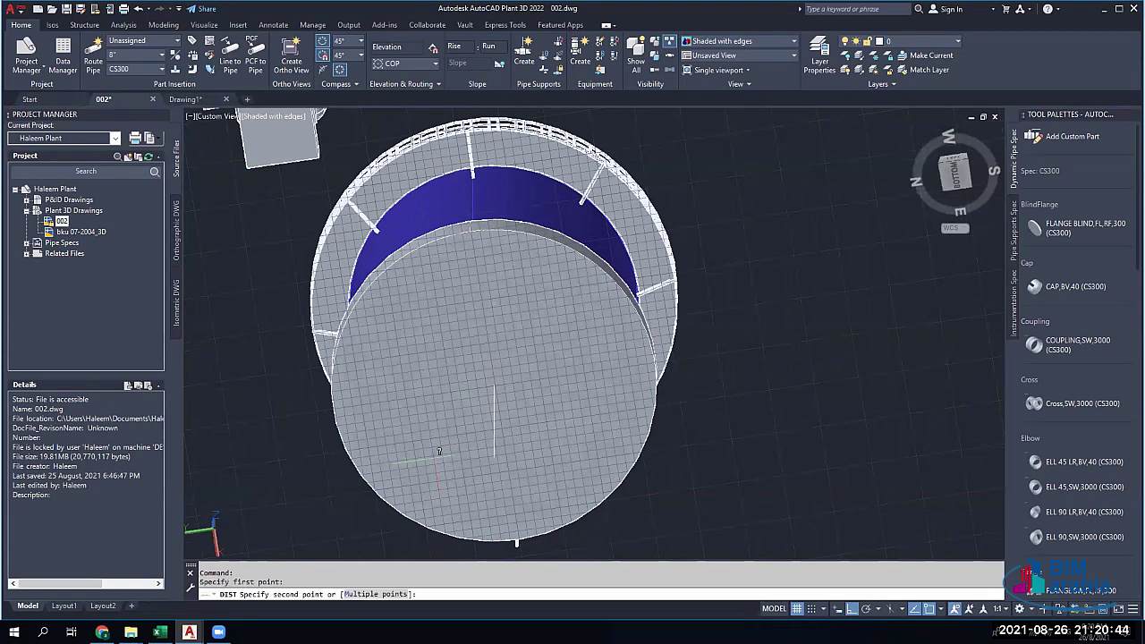
{"action": "left_click", "coordinate": [391, 506]}
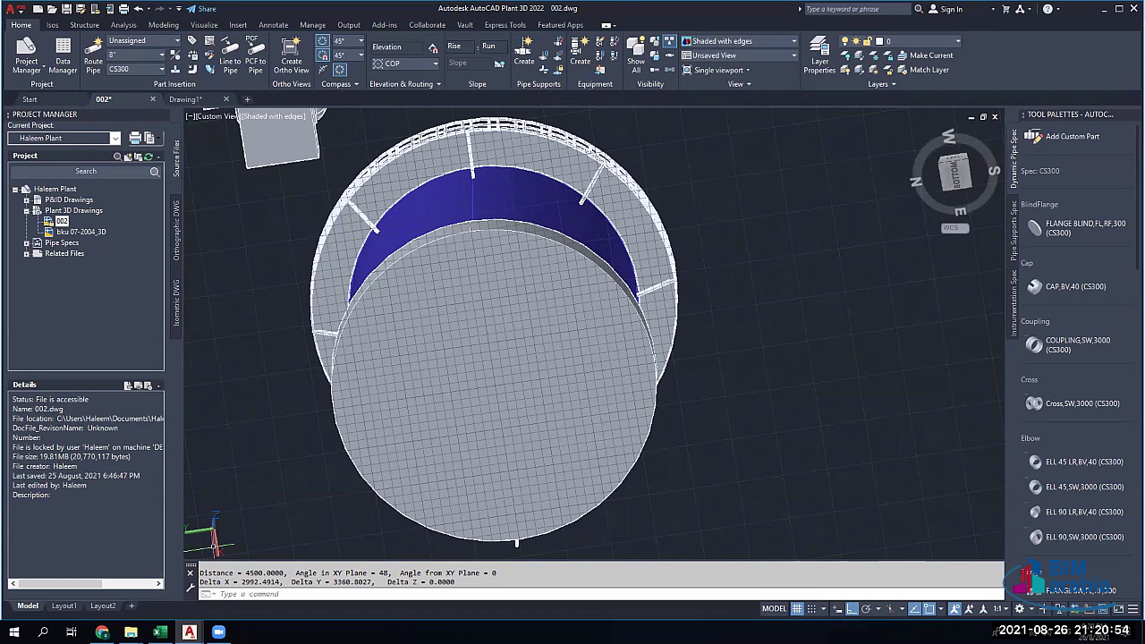
{"action": "left_click", "coordinate": [206, 101]}
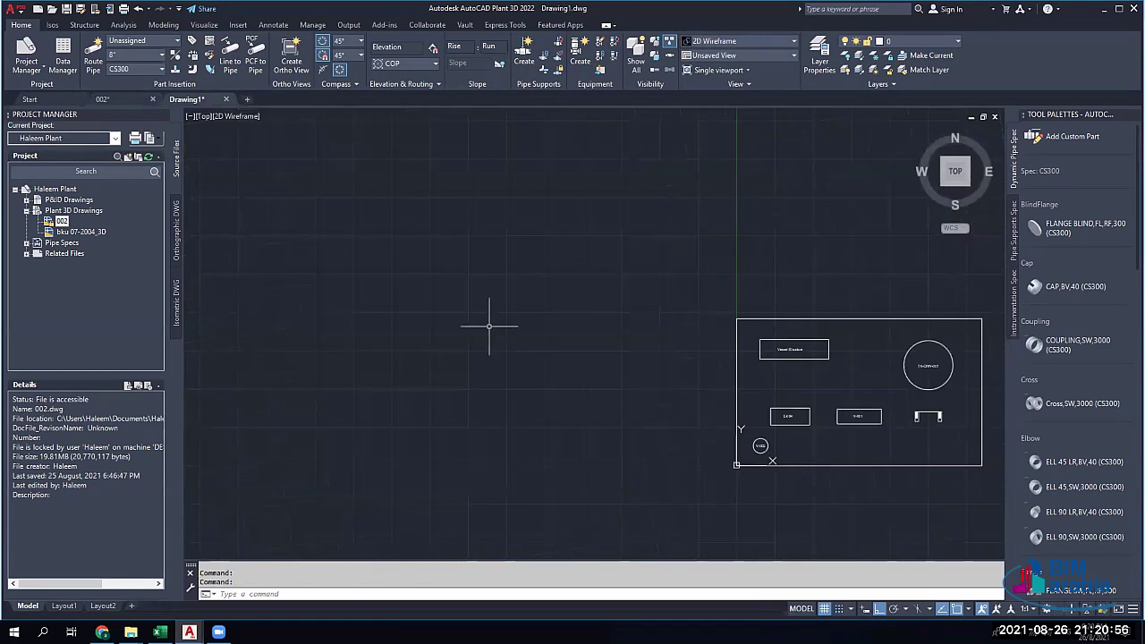
Draw a circle of radius 4500 to the left of the equipment layout
{"action": "type", "text": "c"}
{"action": "key", "text": "Return"}
{"action": "left_click", "coordinate": [400, 338]}
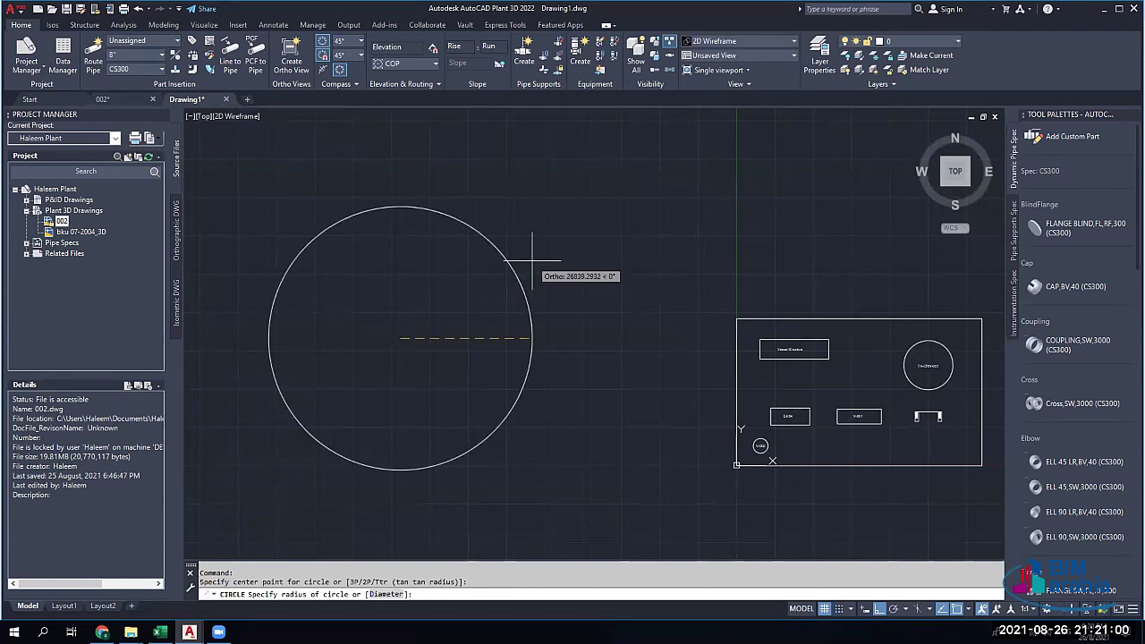
{"action": "key", "text": "Return"}
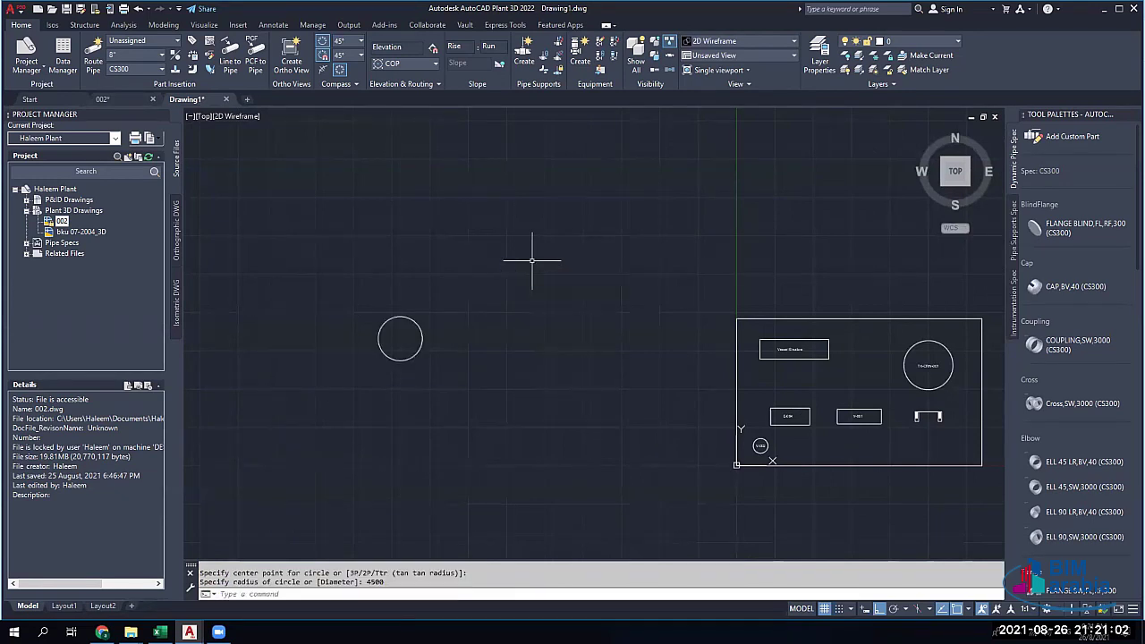
{"action": "scroll", "coordinate": [379, 329], "scroll_direction": "up", "scroll_amount": 5}
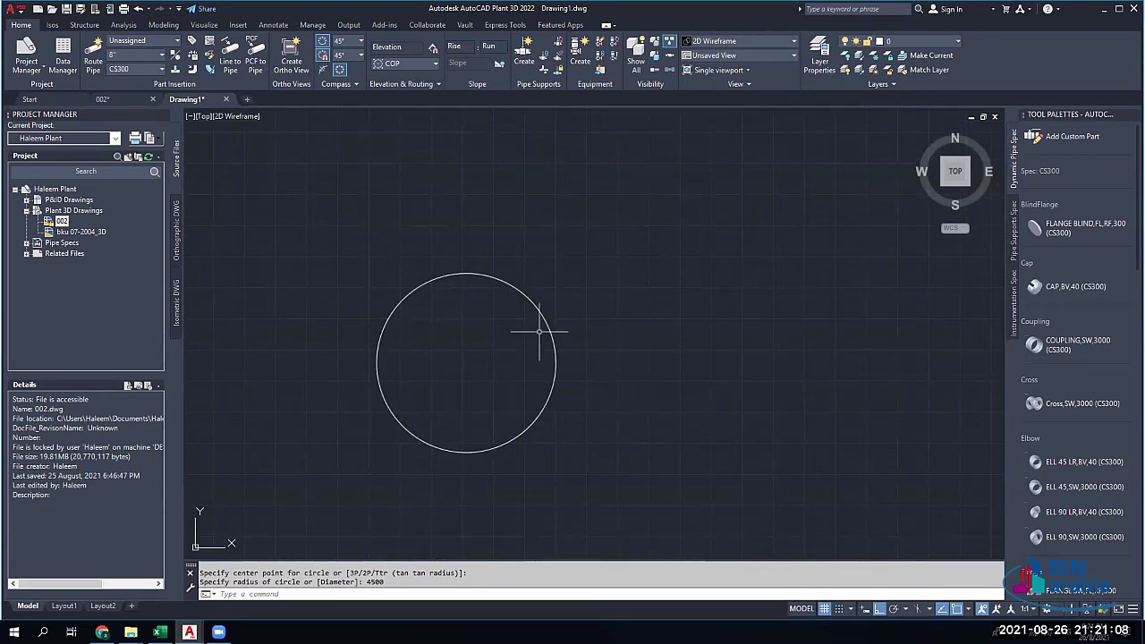
{"action": "scroll", "coordinate": [689, 358], "scroll_direction": "down", "scroll_amount": 4}
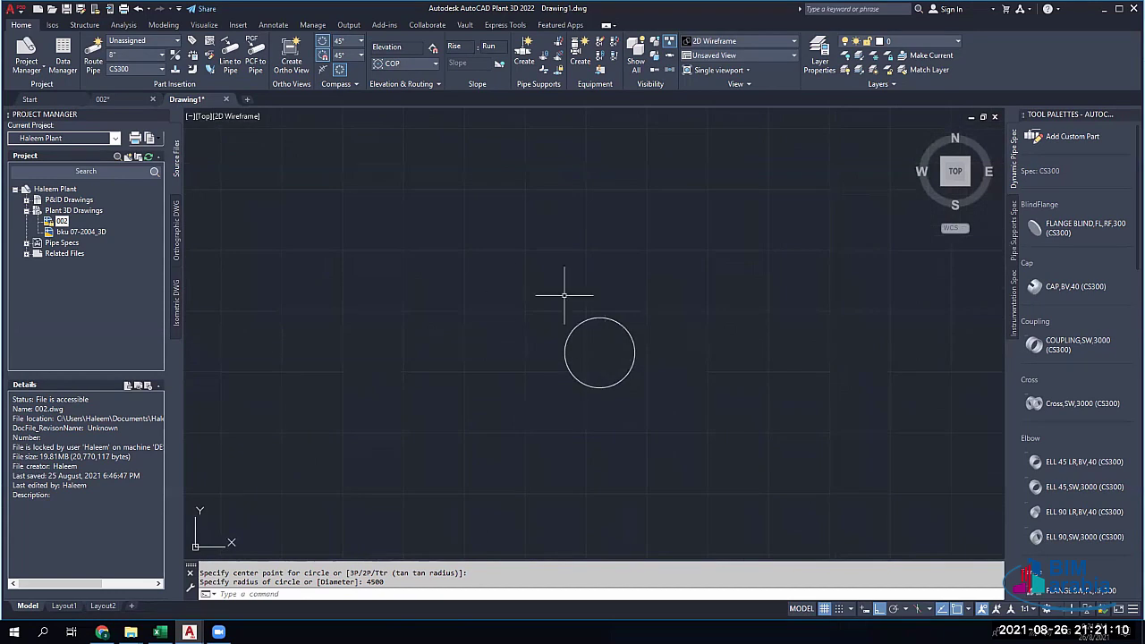
{"action": "left_click", "coordinate": [198, 26]}
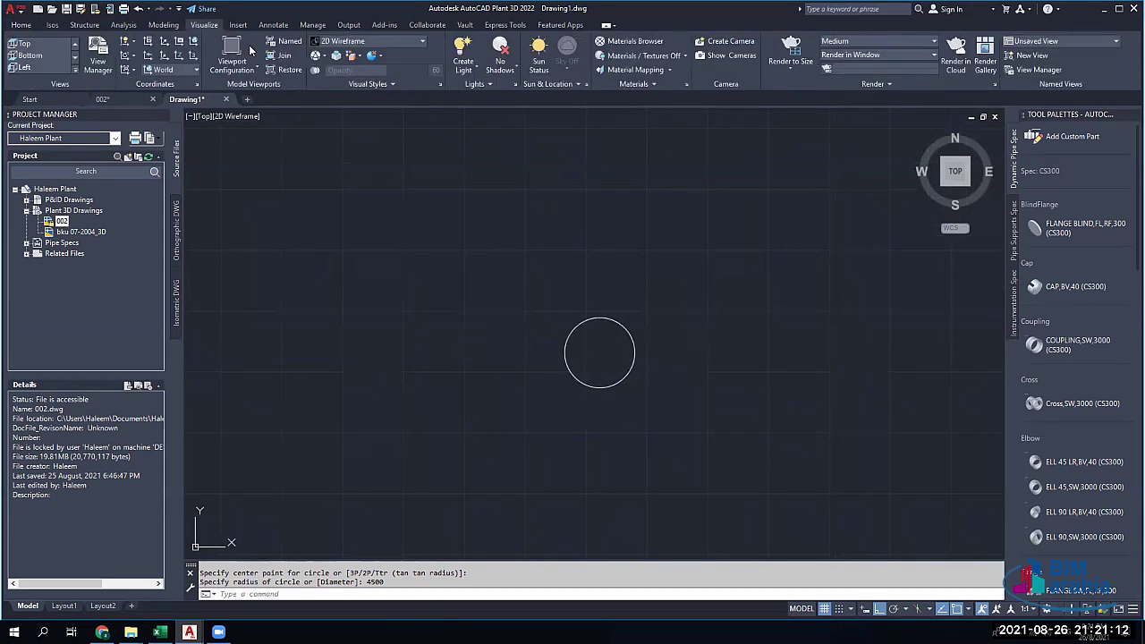
Switch the workspace to 3D Modeling, then to Drafting & Annotation
{"action": "left_click", "coordinate": [1058, 612]}
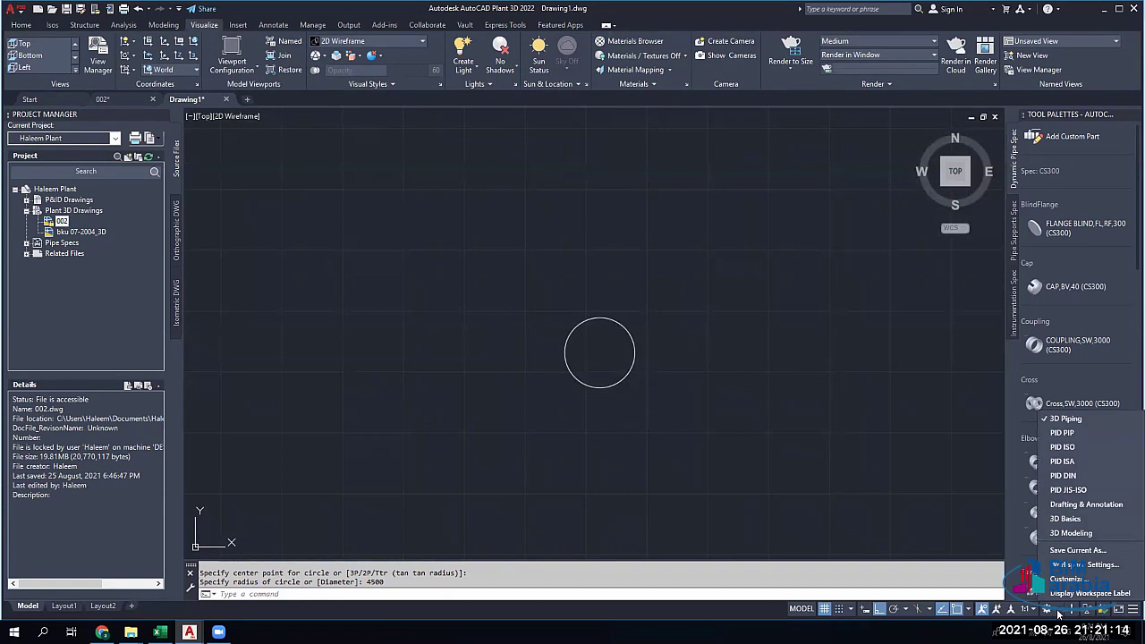
{"action": "left_click", "coordinate": [1072, 533]}
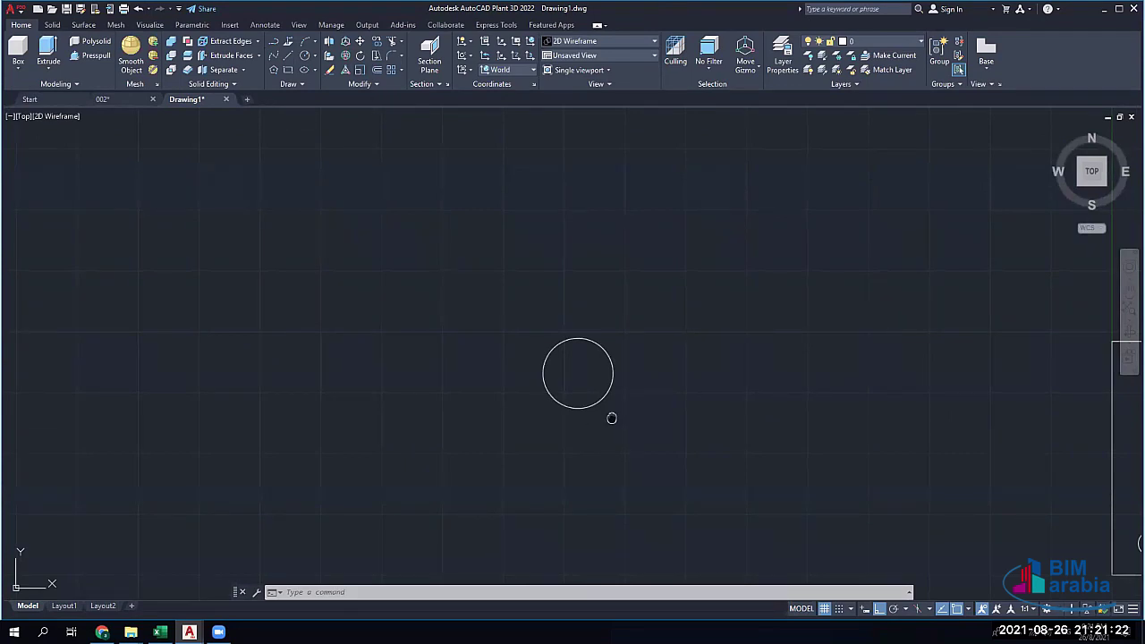
{"action": "middle_click_drag", "start_coordinate": [610, 414], "coordinate": [590, 376]}
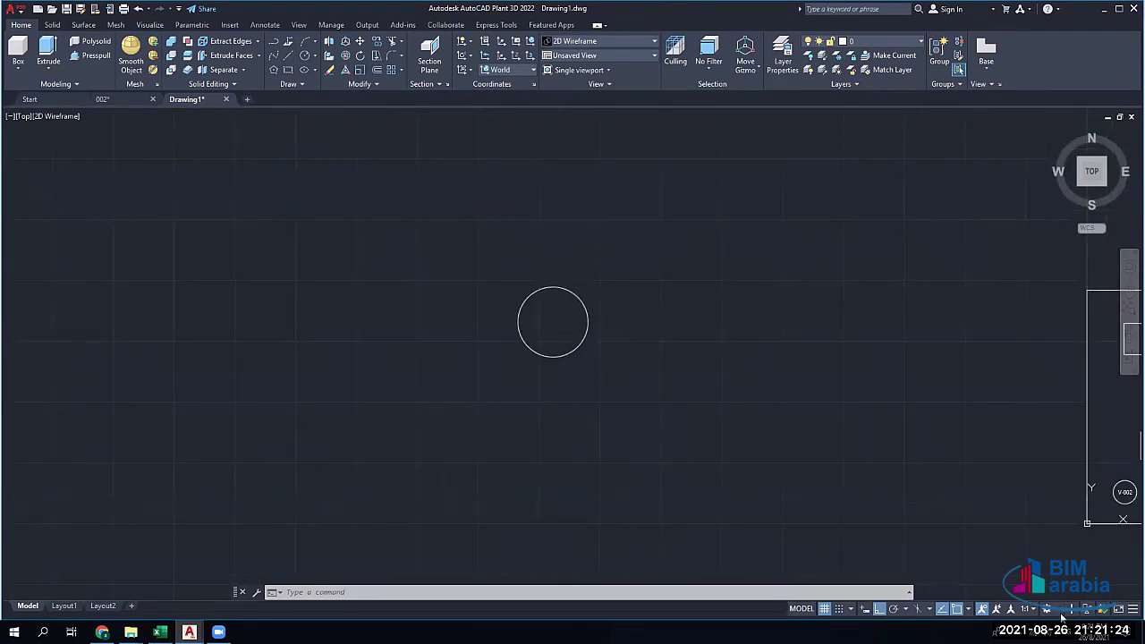
{"action": "left_click", "coordinate": [1061, 613]}
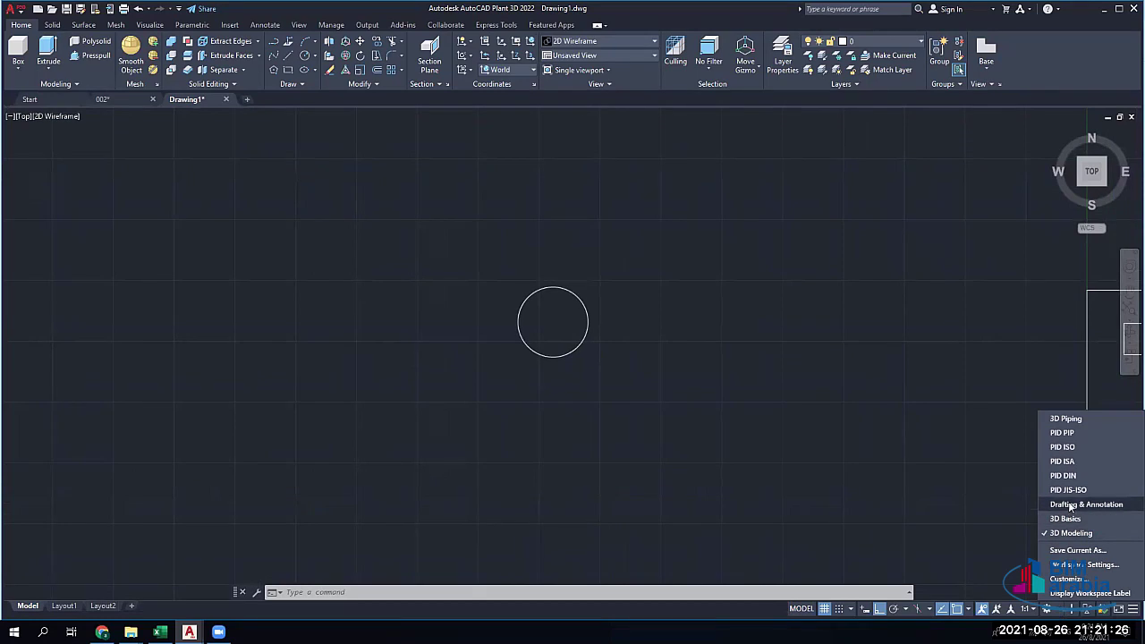
{"action": "left_click", "coordinate": [1073, 505]}
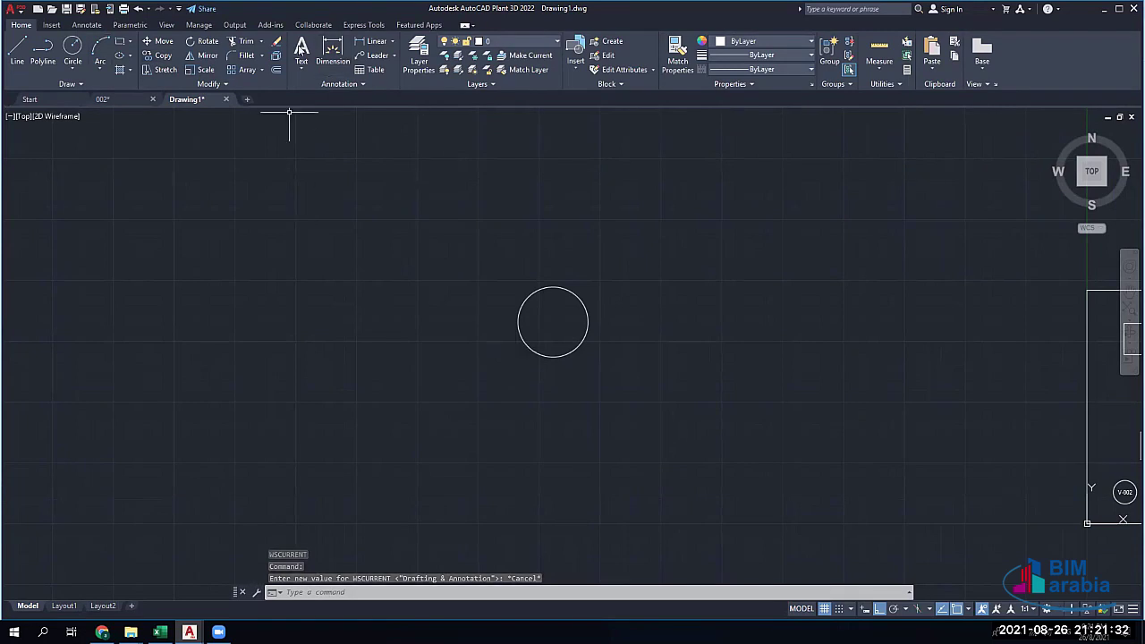
{"action": "left_click", "coordinate": [302, 49]}
Place the multiline text 'TK-CRW-001' in a small box inside the circle
{"action": "left_click", "coordinate": [552, 321]}
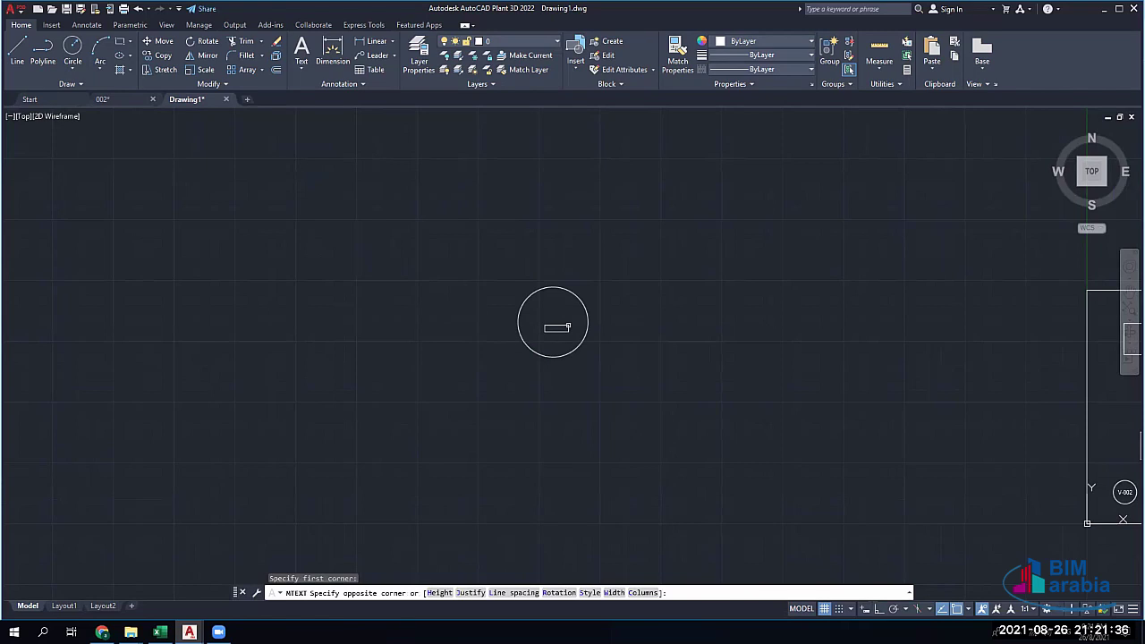
{"action": "left_click", "coordinate": [567, 327]}
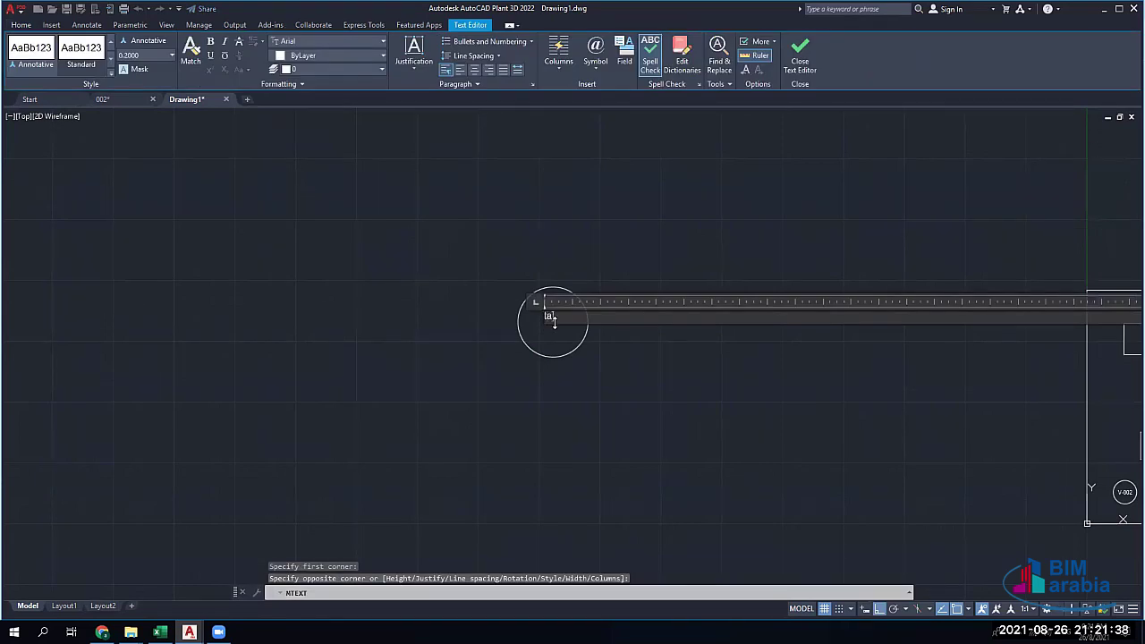
{"action": "type", "text": "ac"}
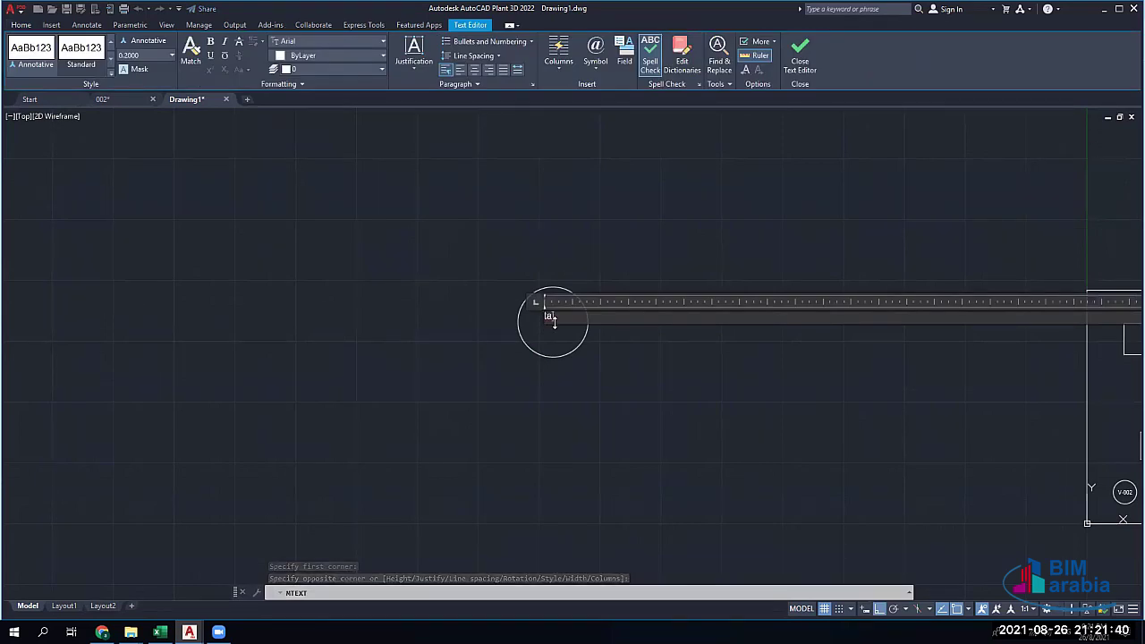
{"action": "key", "text": "BackSpace"}
{"action": "key", "text": "BackSpace"}
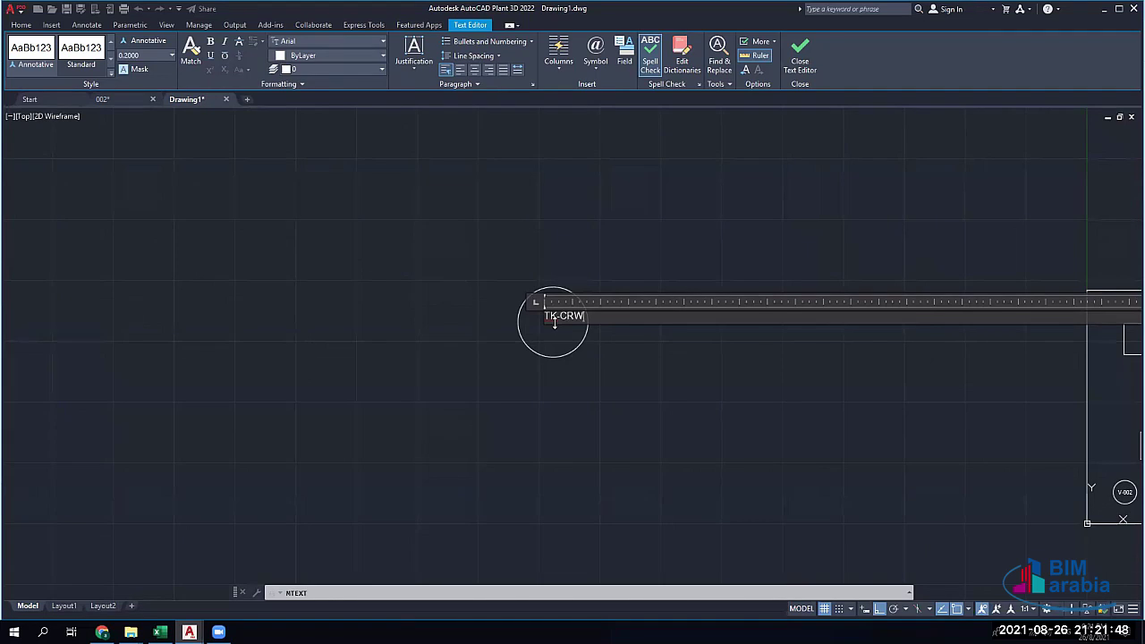
{"action": "type", "text": "1"}
{"action": "key", "text": "Return"}
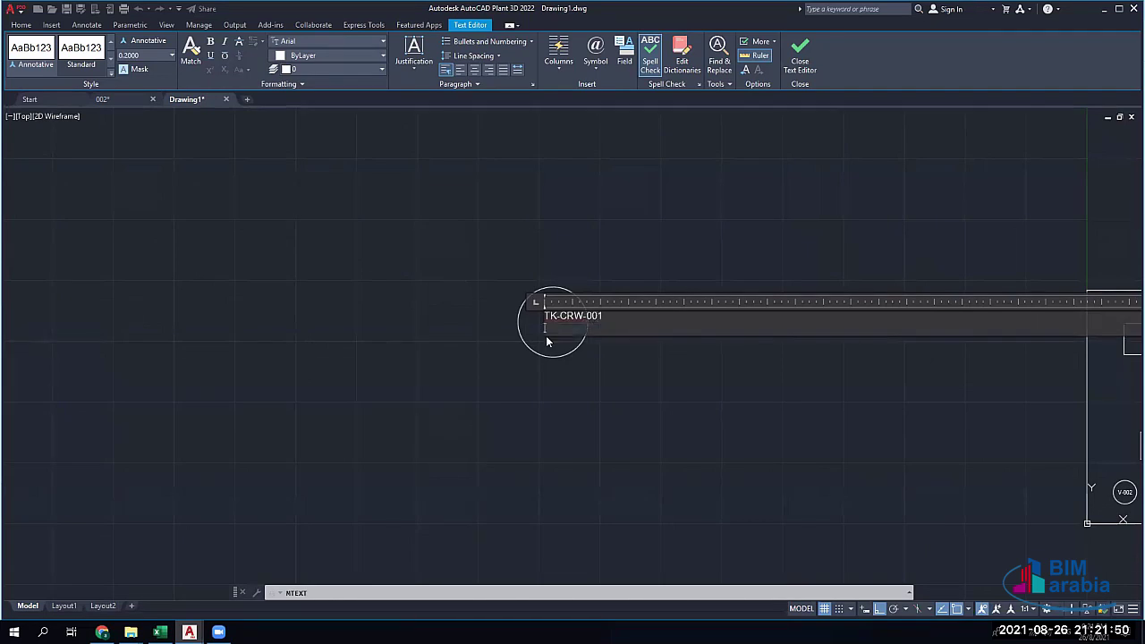
{"action": "key", "text": "Escape"}
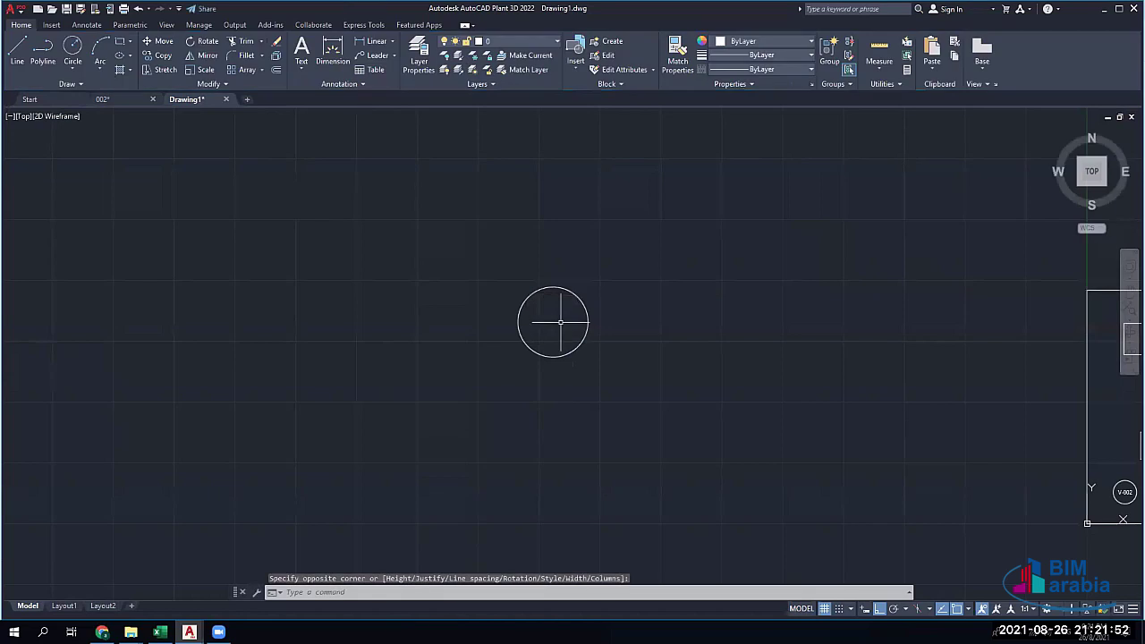
Move the TK-CRW-001 label lower with its grip and reselect it
{"action": "scroll", "coordinate": [555, 322], "scroll_direction": "up", "scroll_amount": 8}
{"action": "left_click_drag", "start_coordinate": [559, 319], "coordinate": [417, 267]}
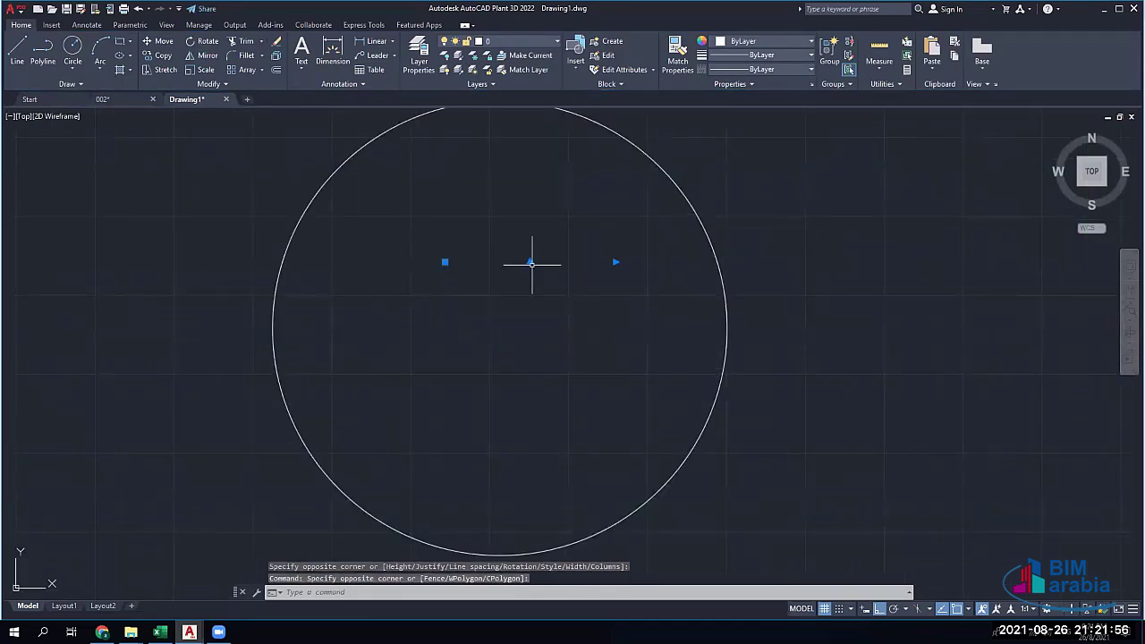
{"action": "left_click", "coordinate": [444, 262]}
{"action": "left_click", "coordinate": [443, 287]}
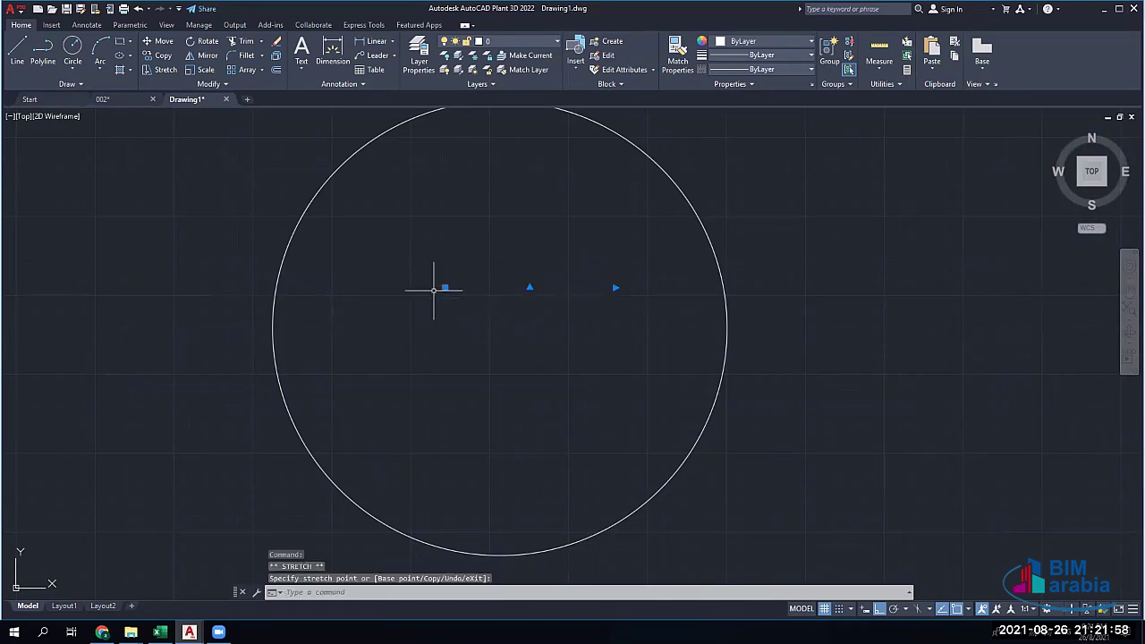
{"action": "left_click_drag", "start_coordinate": [617, 247], "coordinate": [583, 281]}
Set the TK-CRW-001 label's text height to 300 in Properties
{"action": "right_click", "coordinate": [438, 287]}
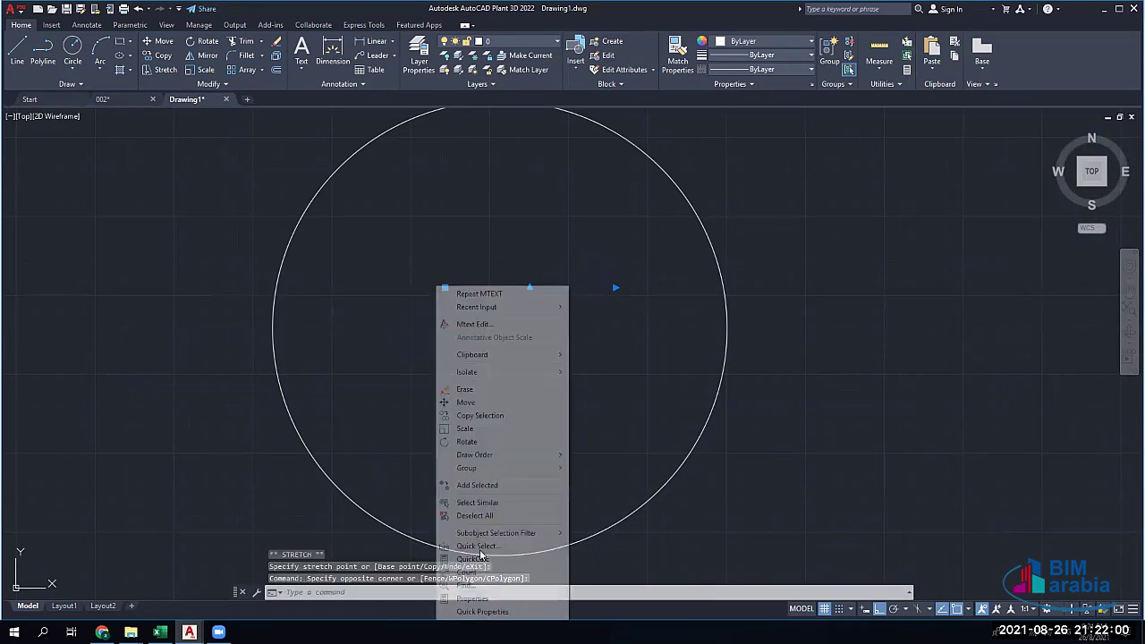
{"action": "left_click", "coordinate": [472, 598]}
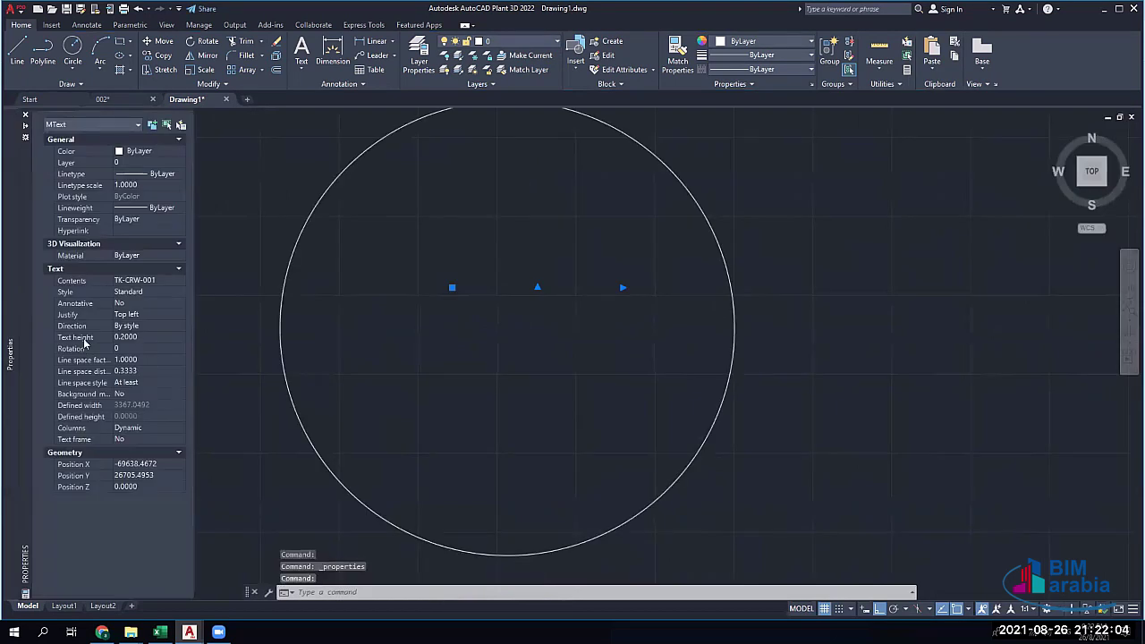
{"action": "left_click", "coordinate": [141, 337]}
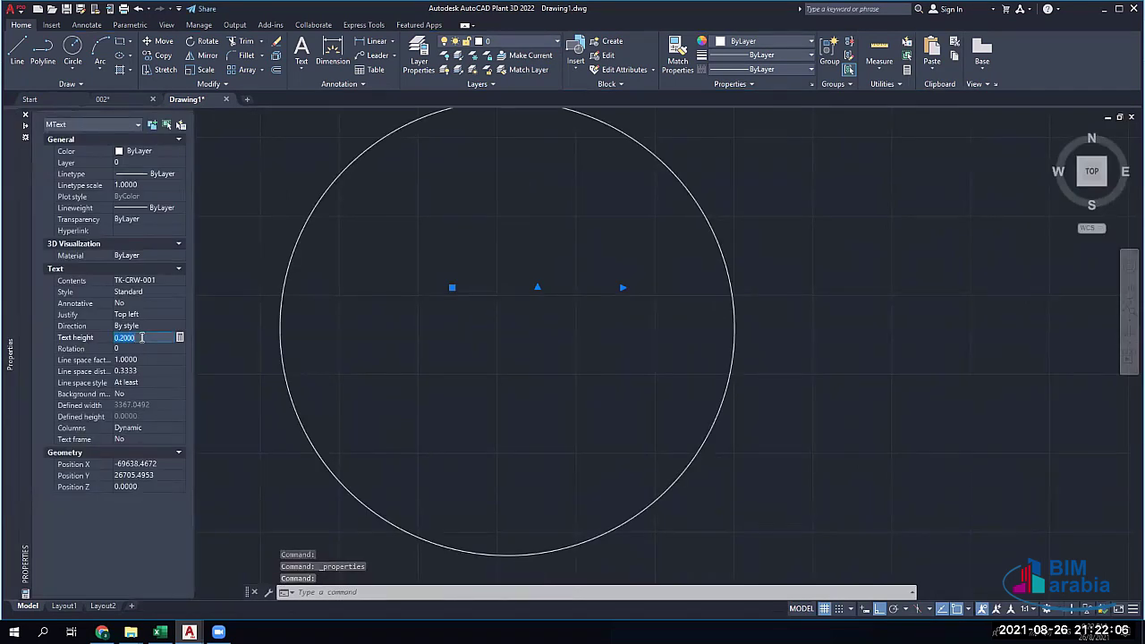
{"action": "type", "text": "300"}
{"action": "key", "text": "Tab"}
{"action": "key", "text": "ctrl+1"}
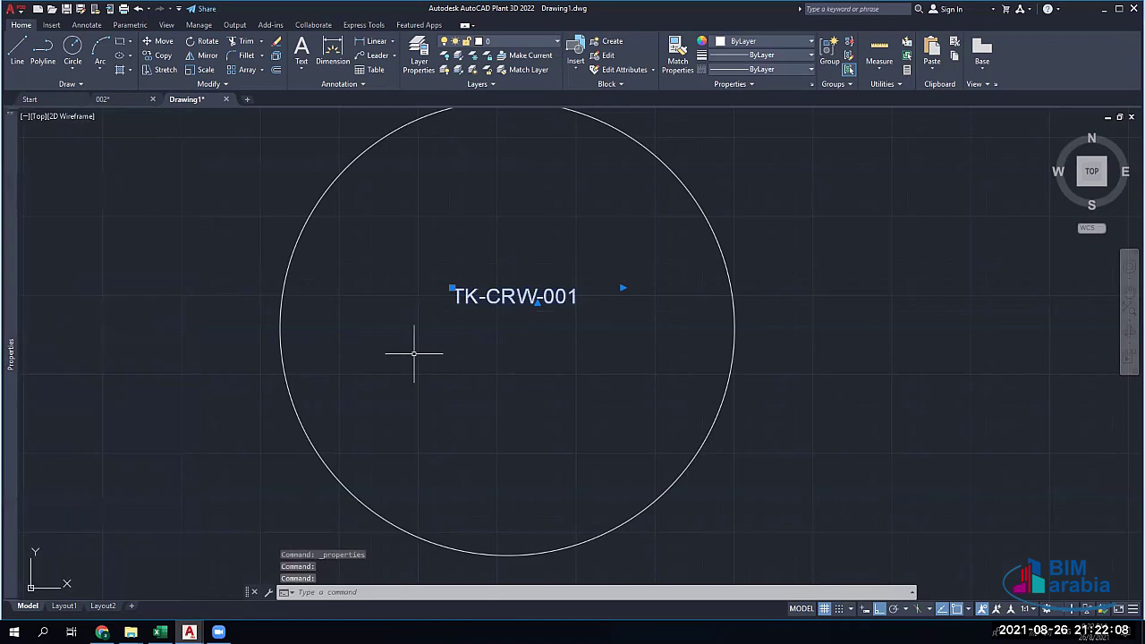
{"action": "key", "text": "Escape"}
{"action": "key", "text": "Escape"}
Reselect the label and raise its text height to 500
{"action": "left_click", "coordinate": [531, 284]}
{"action": "left_click", "coordinate": [417, 328]}
{"action": "left_click", "coordinate": [417, 327]}
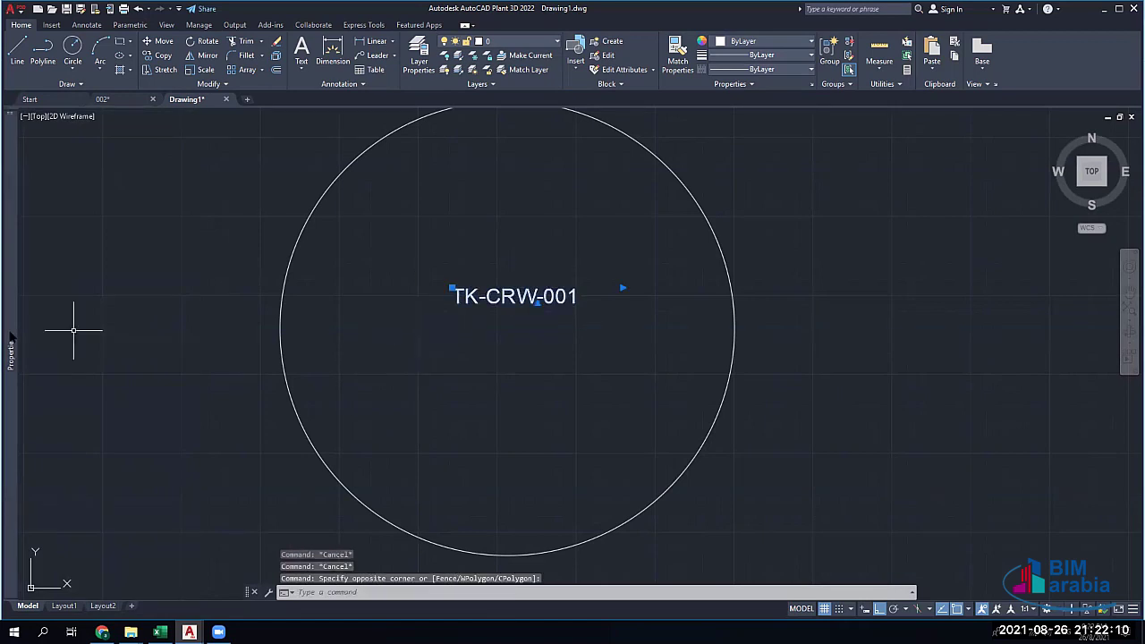
{"action": "mouse_move", "coordinate": [7, 338]}
{"action": "left_click", "coordinate": [131, 338]}
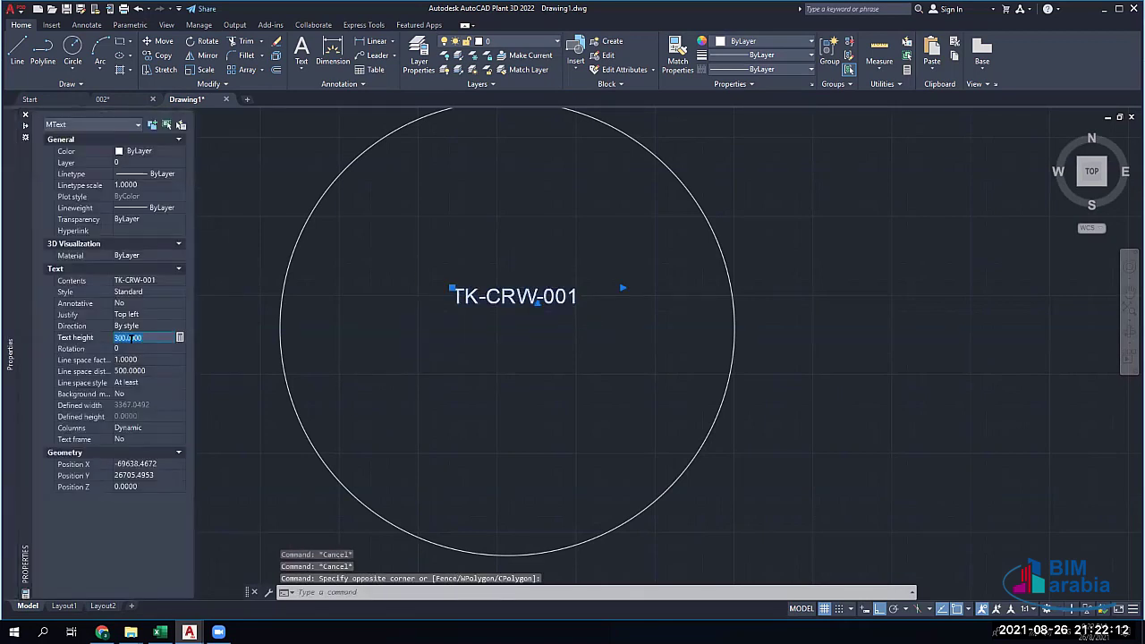
{"action": "type", "text": "500"}
{"action": "key", "text": "Return"}
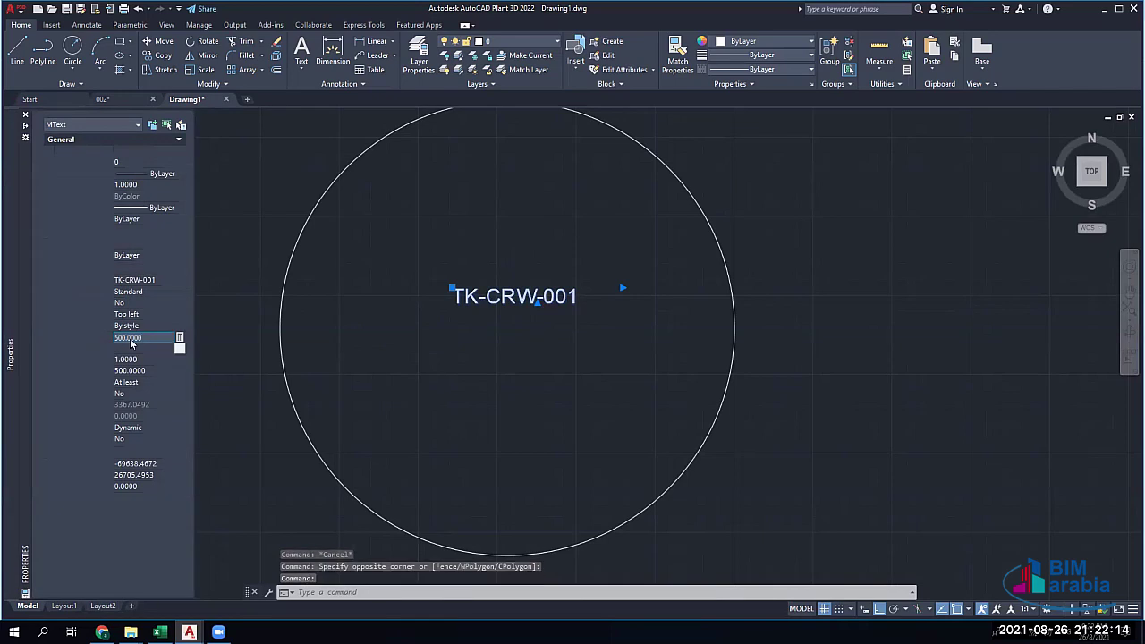
{"action": "scroll", "coordinate": [528, 302], "scroll_direction": "down", "scroll_amount": 2}
{"action": "left_click", "coordinate": [792, 230]}
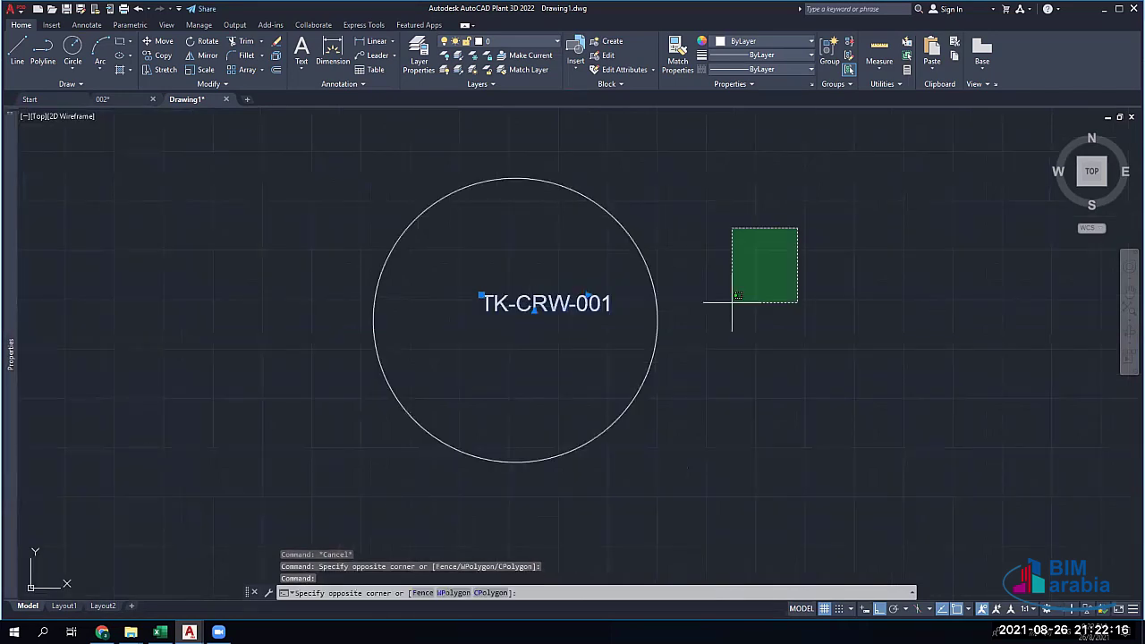
{"action": "left_click", "coordinate": [712, 321]}
{"action": "key", "text": "Escape"}
{"action": "key", "text": "Escape"}
Move the TK-CRW-001 label by its base grip, Ortho off, to the circle centre
{"action": "scroll", "coordinate": [669, 313], "scroll_direction": "down", "scroll_amount": 5}
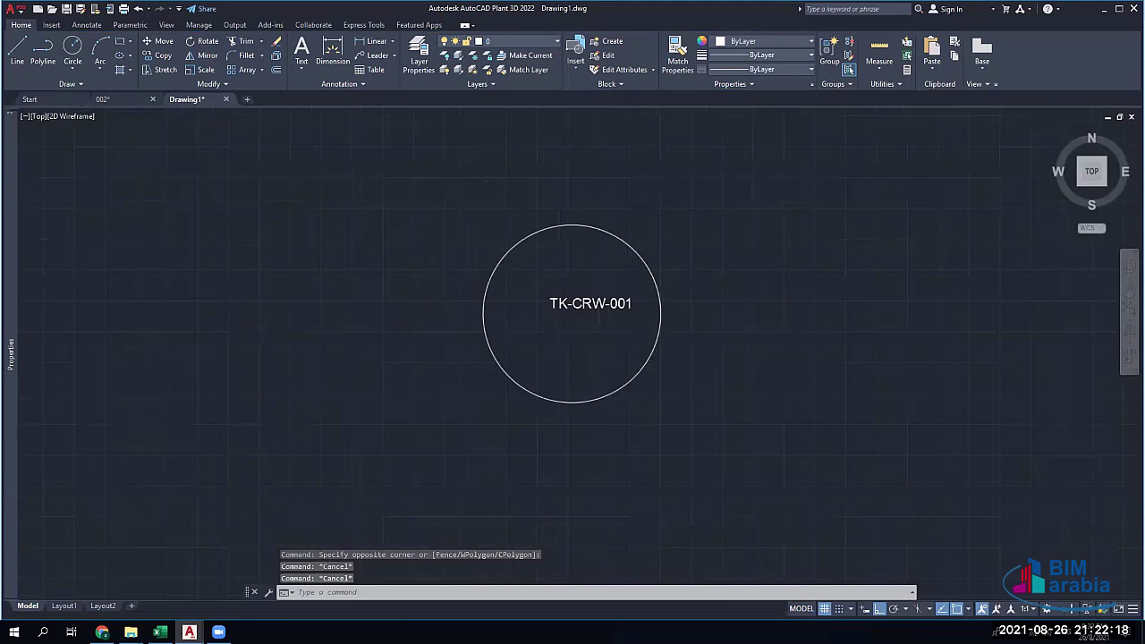
{"action": "scroll", "coordinate": [653, 308], "scroll_direction": "up", "scroll_amount": 2}
{"action": "scroll", "coordinate": [638, 302], "scroll_direction": "up", "scroll_amount": 2}
{"action": "left_click", "coordinate": [639, 301]}
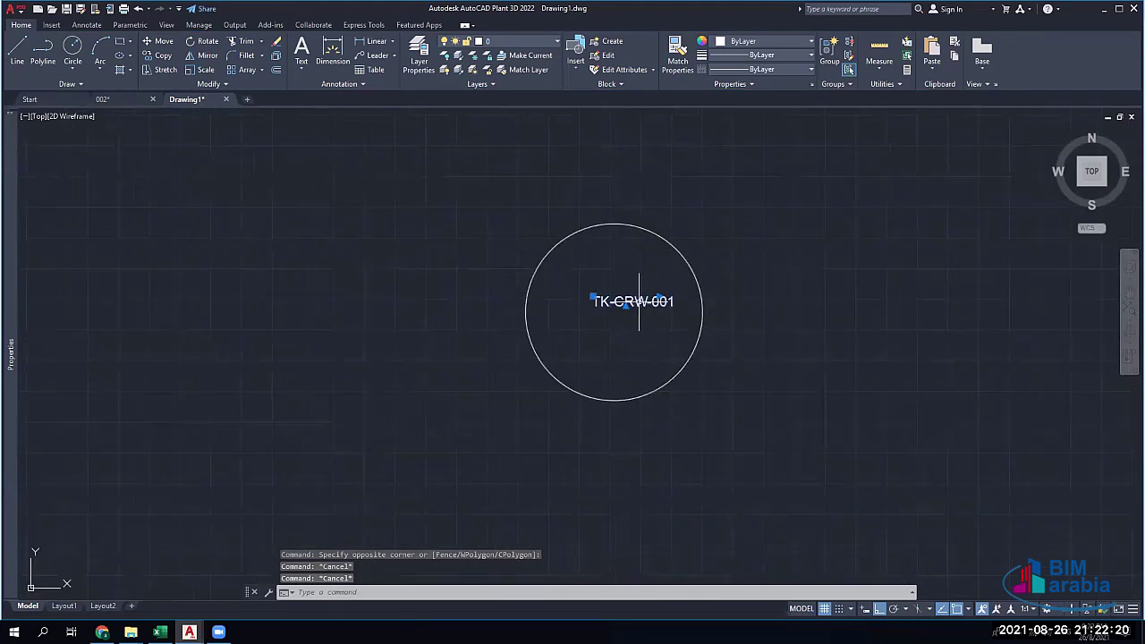
{"action": "left_click", "coordinate": [593, 297]}
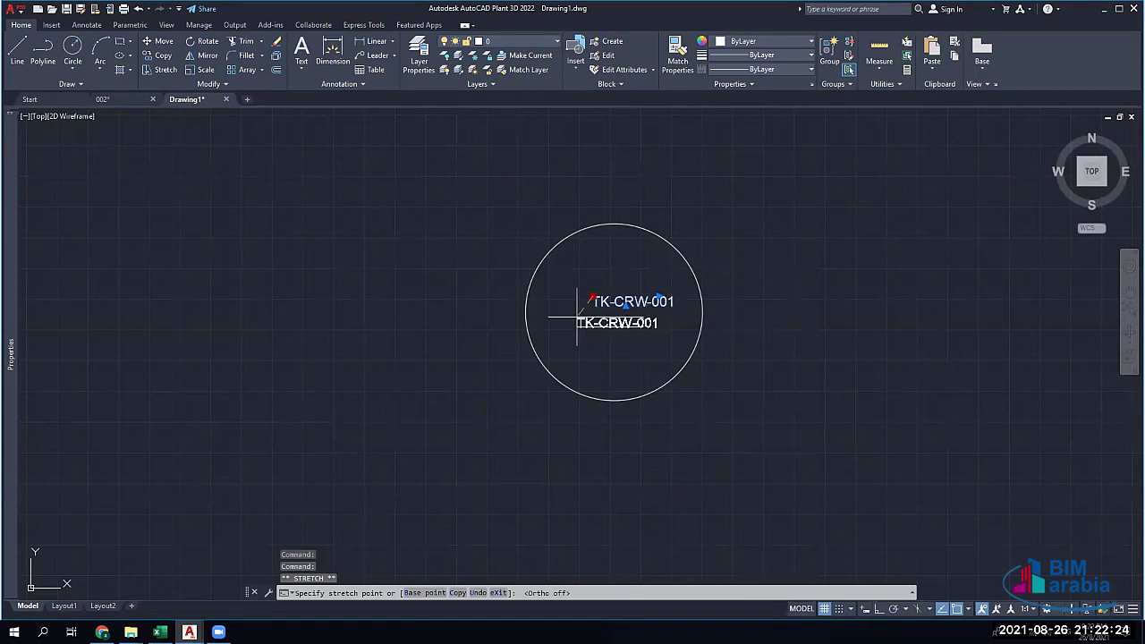
{"action": "key", "text": "F8"}
{"action": "left_click", "coordinate": [577, 313]}
{"action": "key", "text": "Escape"}
{"action": "key", "text": "Escape"}
{"action": "key", "text": "Escape"}
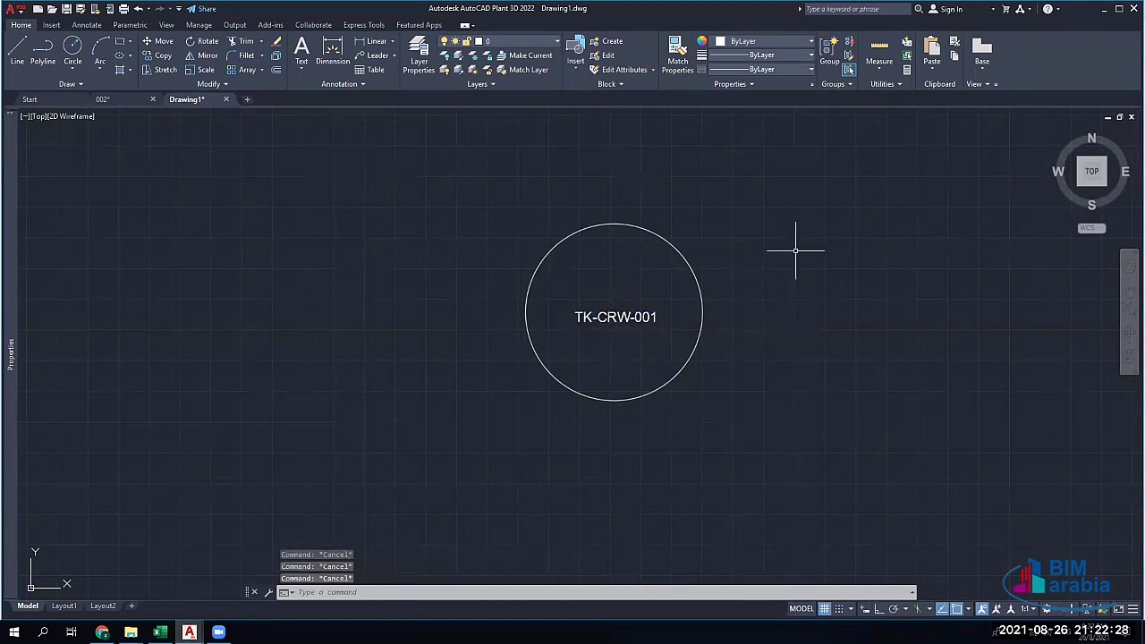
Select the tank circle and label, then reselect the circle's quadrant grip
{"action": "left_click", "coordinate": [671, 246]}
{"action": "left_click", "coordinate": [621, 267]}
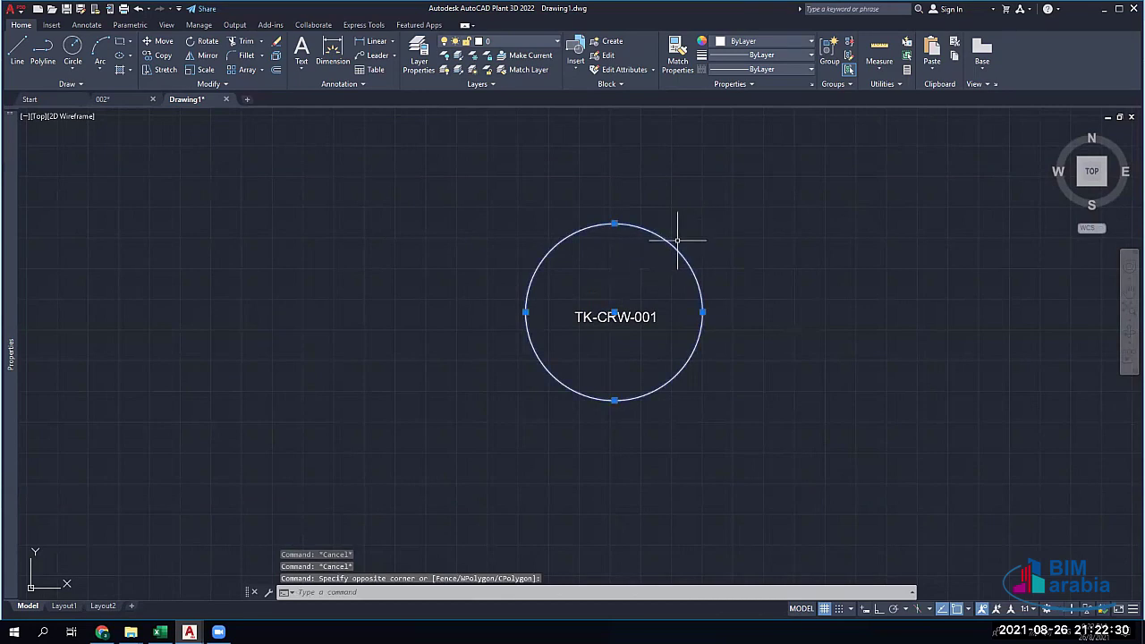
{"action": "left_click", "coordinate": [626, 325]}
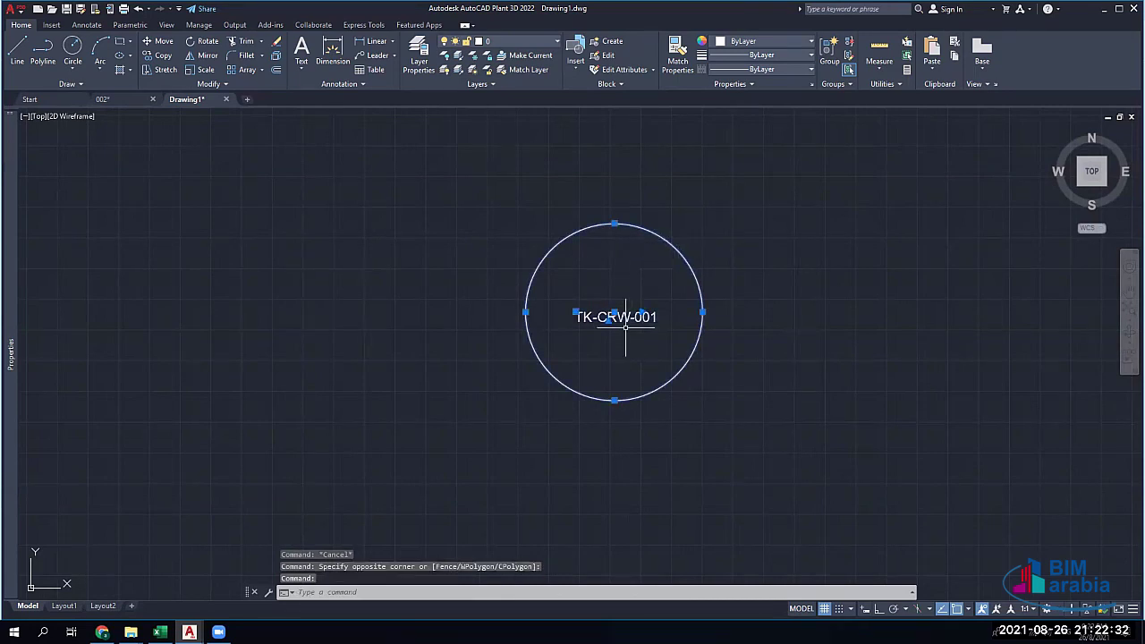
{"action": "key", "text": "Escape"}
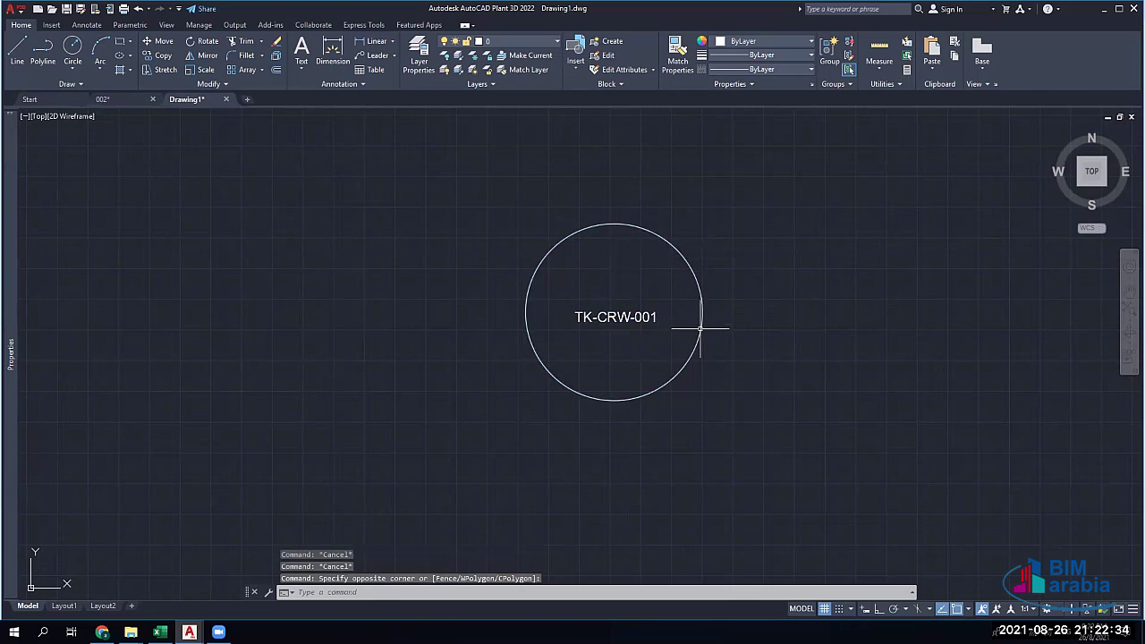
{"action": "left_click", "coordinate": [702, 315]}
{"action": "left_click", "coordinate": [703, 312]}
{"action": "left_click", "coordinate": [733, 312]}
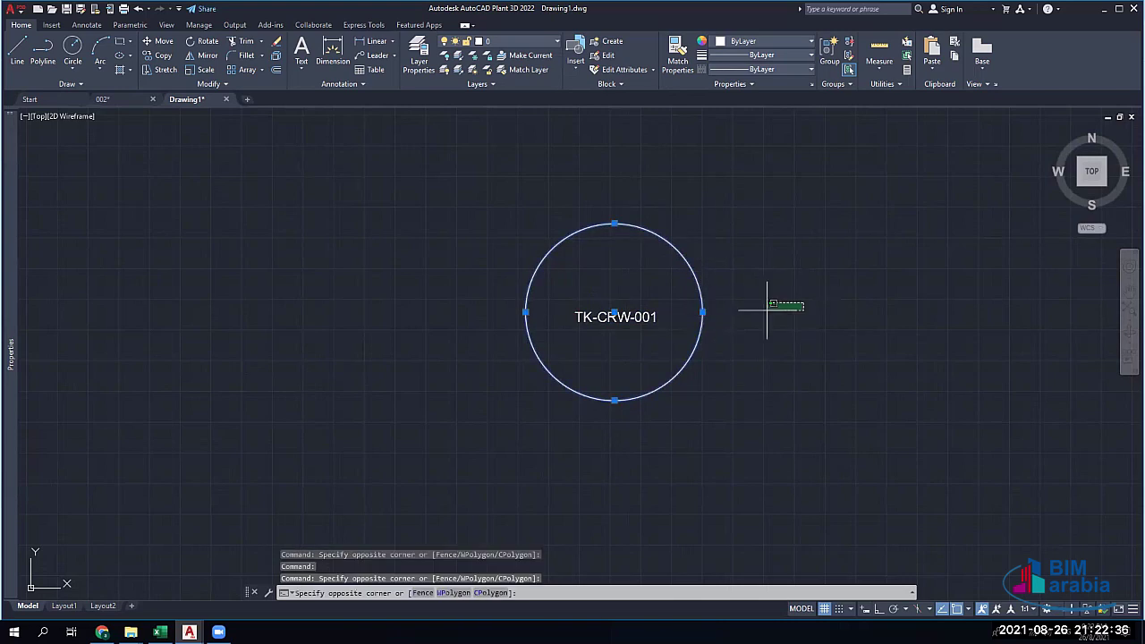
Cancel the accidental circle resize and crossing-select the circle with its TK-CRW-001 label
{"action": "left_click", "coordinate": [703, 312]}
{"action": "key", "text": "Escape"}
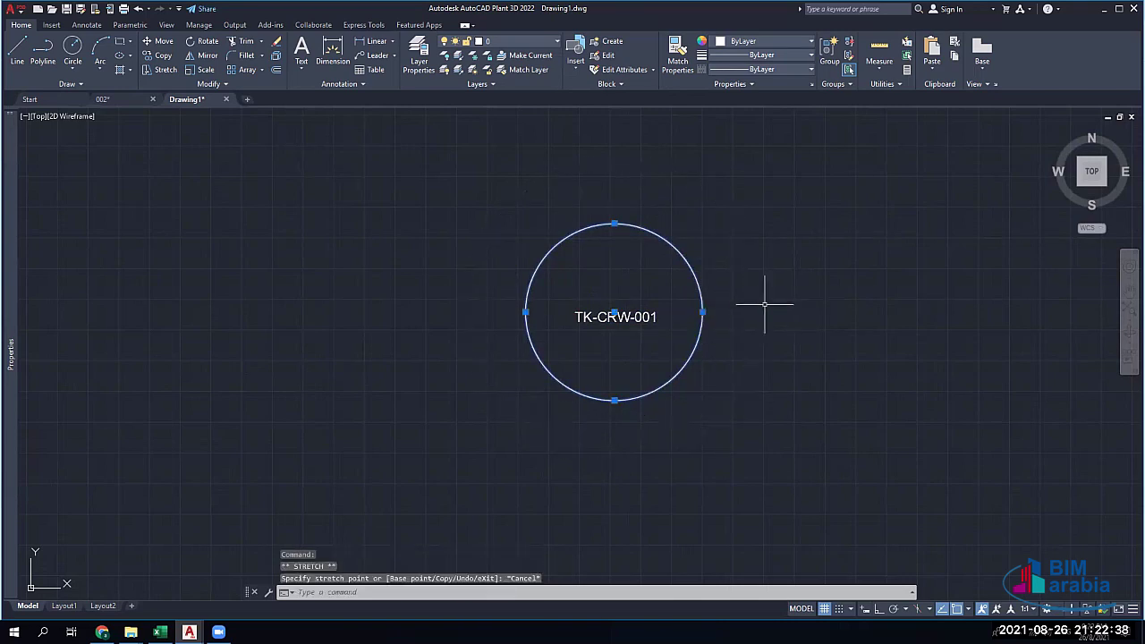
{"action": "key", "text": "Escape"}
{"action": "left_click", "coordinate": [793, 178]}
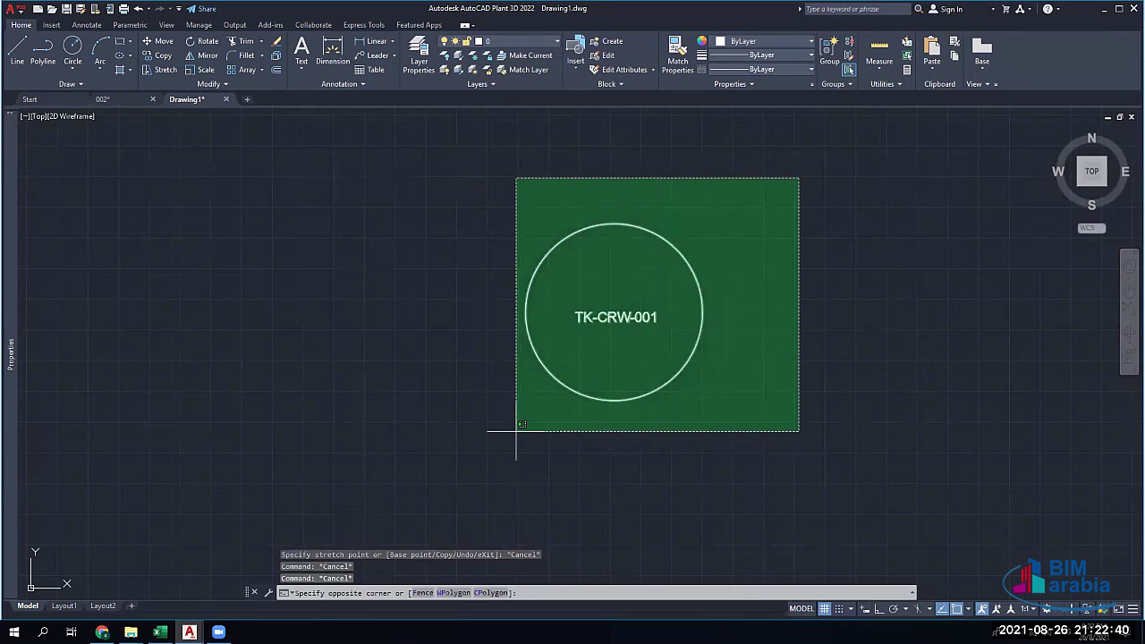
{"action": "left_click", "coordinate": [490, 455]}
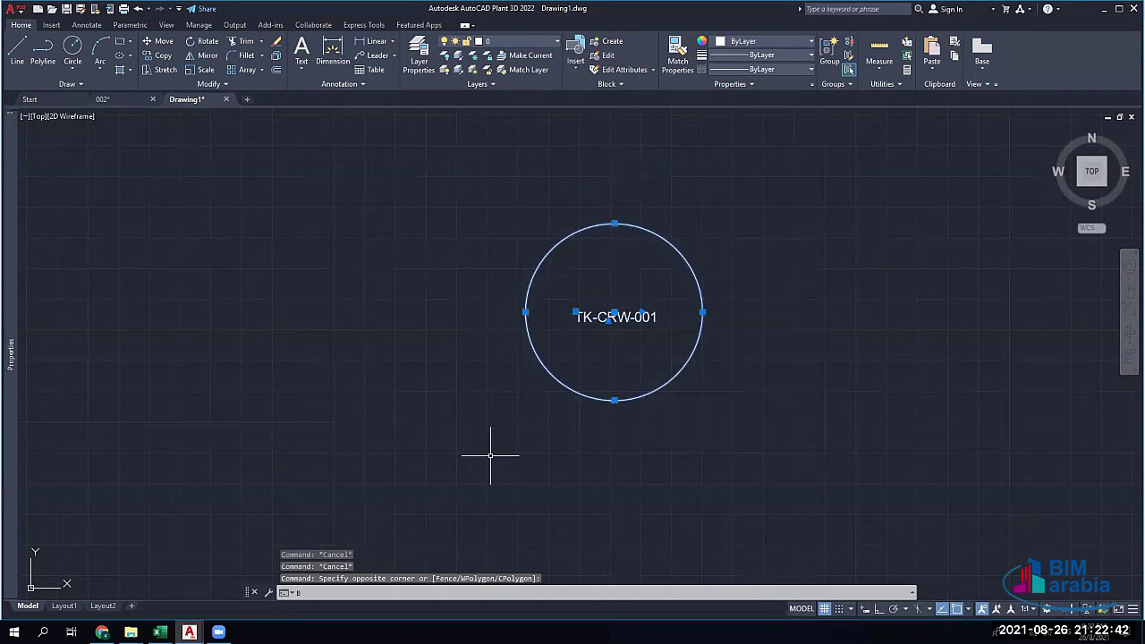
Create block TK-CRW-002 from the circle and label, leaving TK-CRW-001 unredefined
{"action": "key", "text": "Return"}
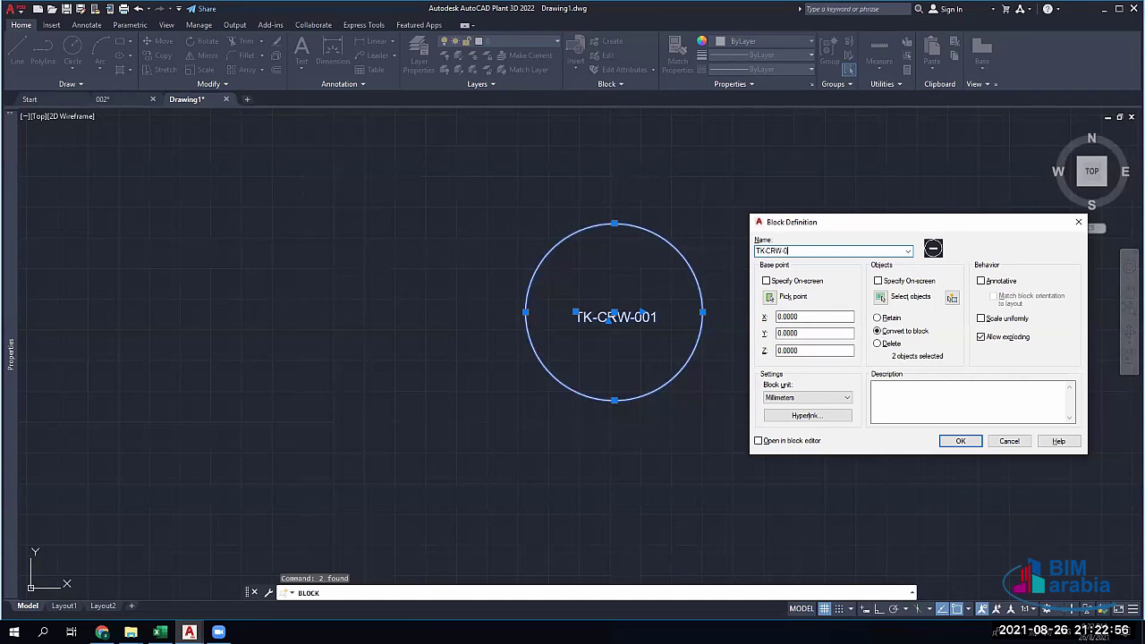
{"action": "key", "text": "Return"}
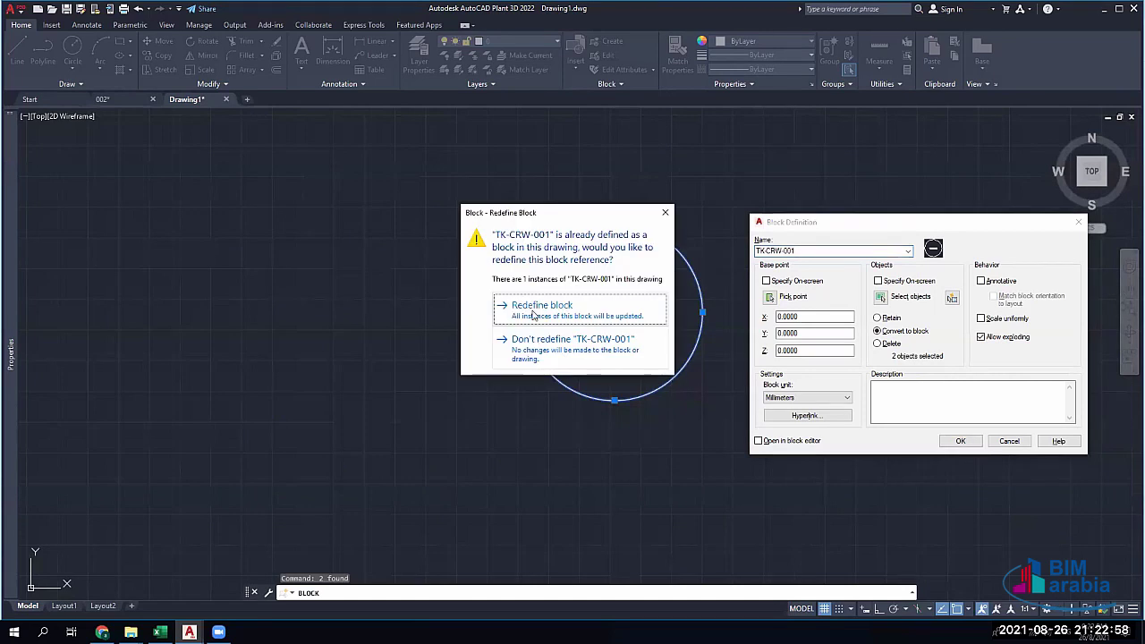
{"action": "left_click", "coordinate": [551, 350]}
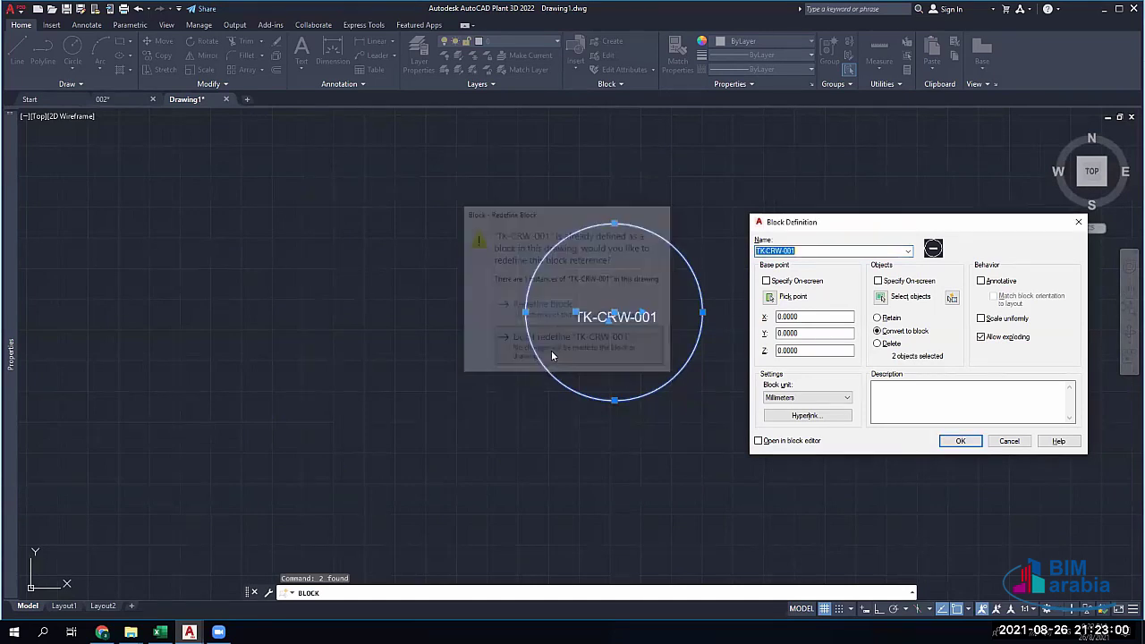
{"action": "left_click", "coordinate": [805, 251]}
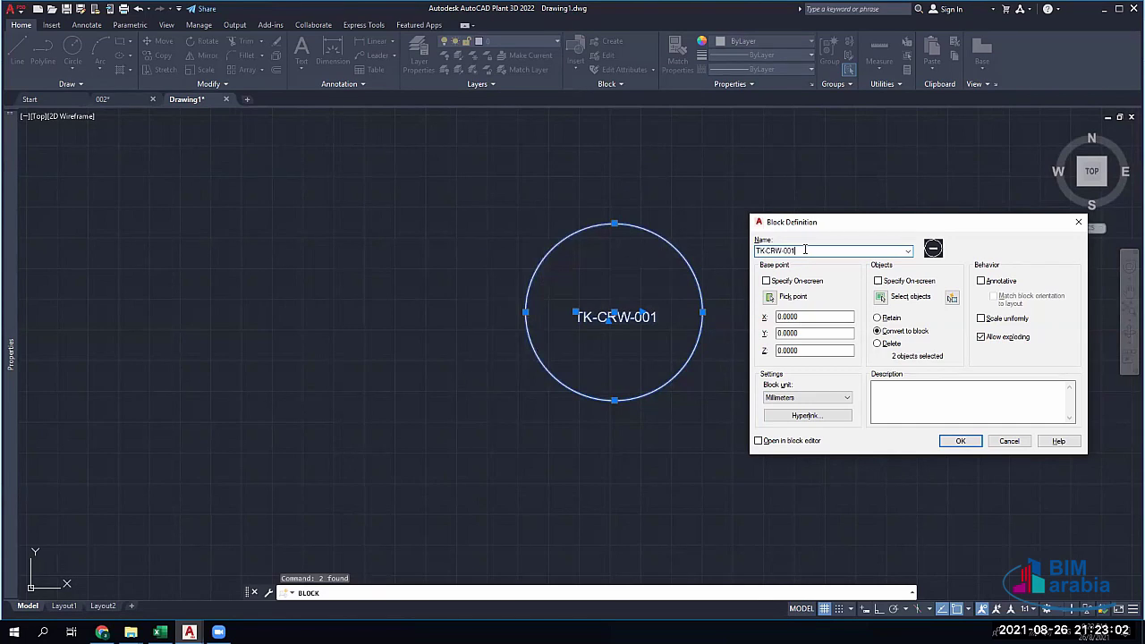
{"action": "left_click", "coordinate": [969, 446]}
Start moving the tank circle with M, then cancel leaving it in place
{"action": "left_click", "coordinate": [517, 270]}
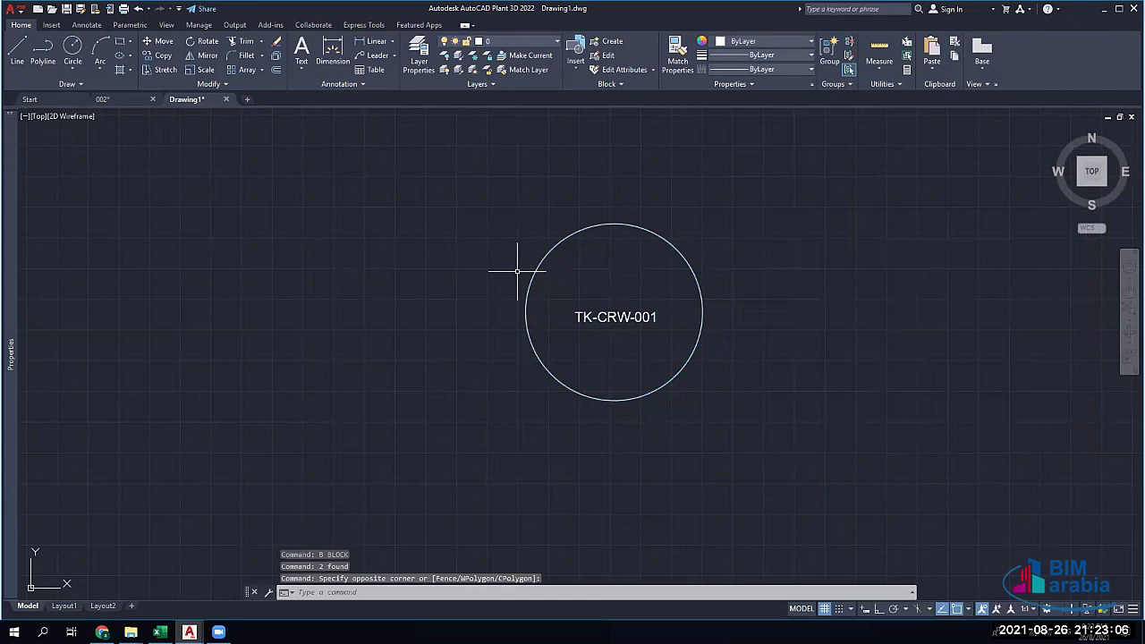
{"action": "left_click", "coordinate": [507, 247]}
{"action": "left_click", "coordinate": [549, 256]}
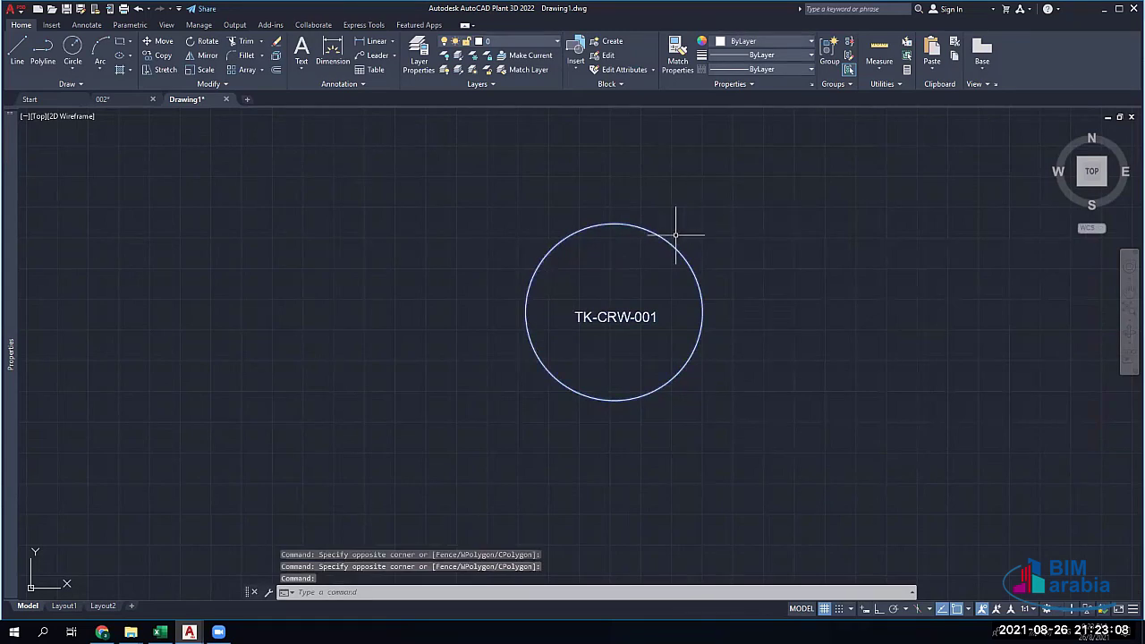
{"action": "type", "text": "m"}
{"action": "key", "text": "Return"}
{"action": "left_click", "coordinate": [682, 246]}
{"action": "key", "text": "Return"}
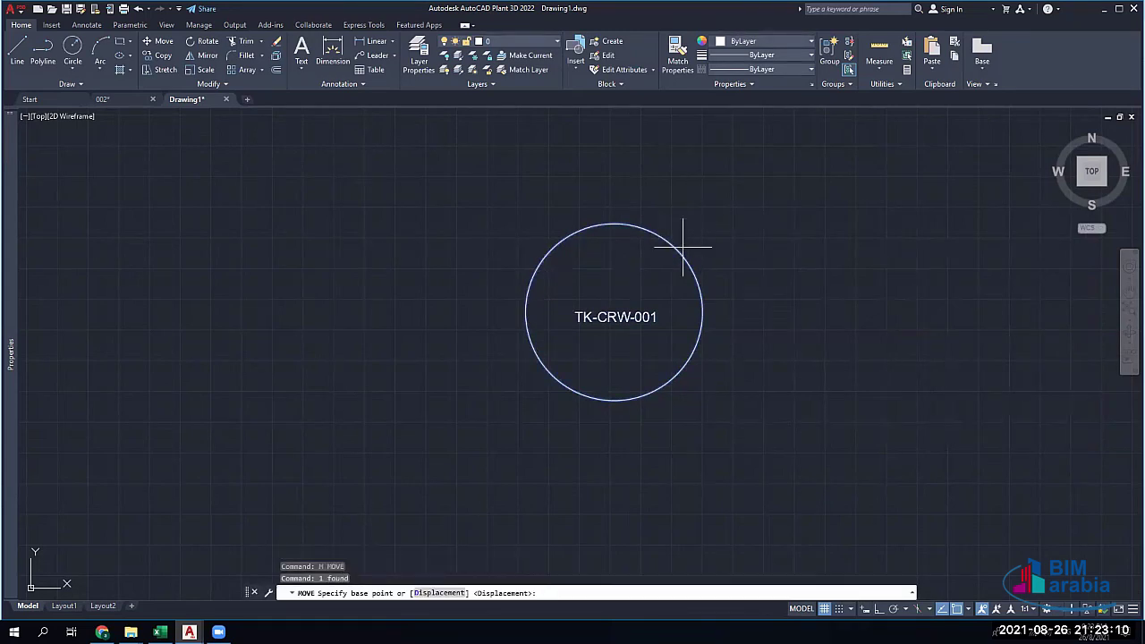
{"action": "left_click", "coordinate": [627, 313]}
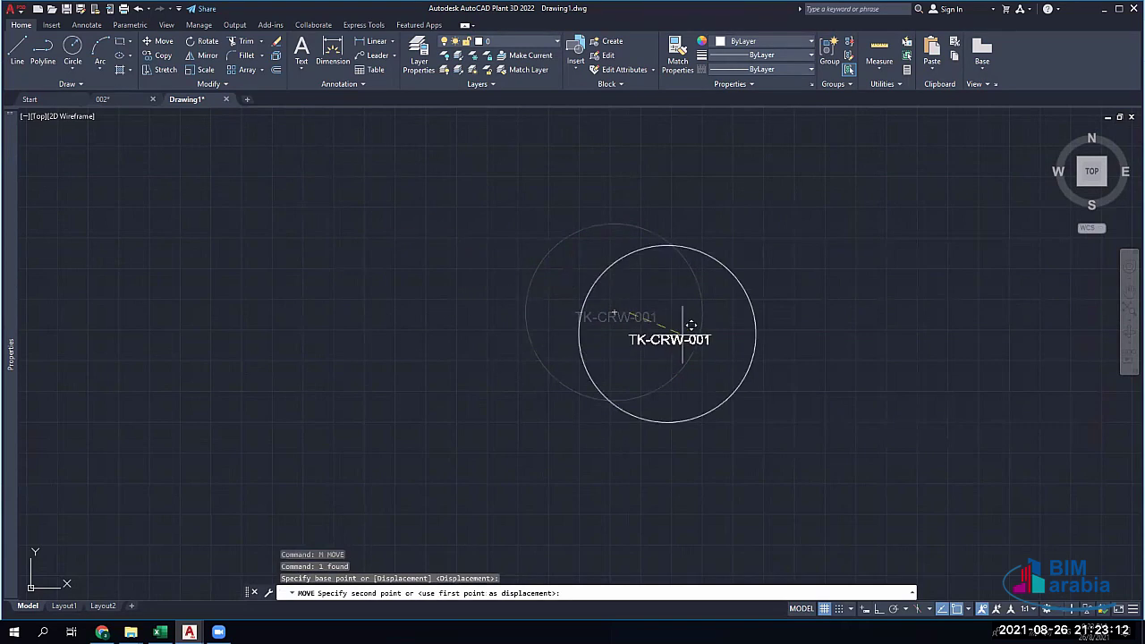
{"action": "key", "text": "Escape"}
{"action": "key", "text": "Escape"}
Window-select the spare tank circle and delete it
{"action": "left_click", "coordinate": [510, 362]}
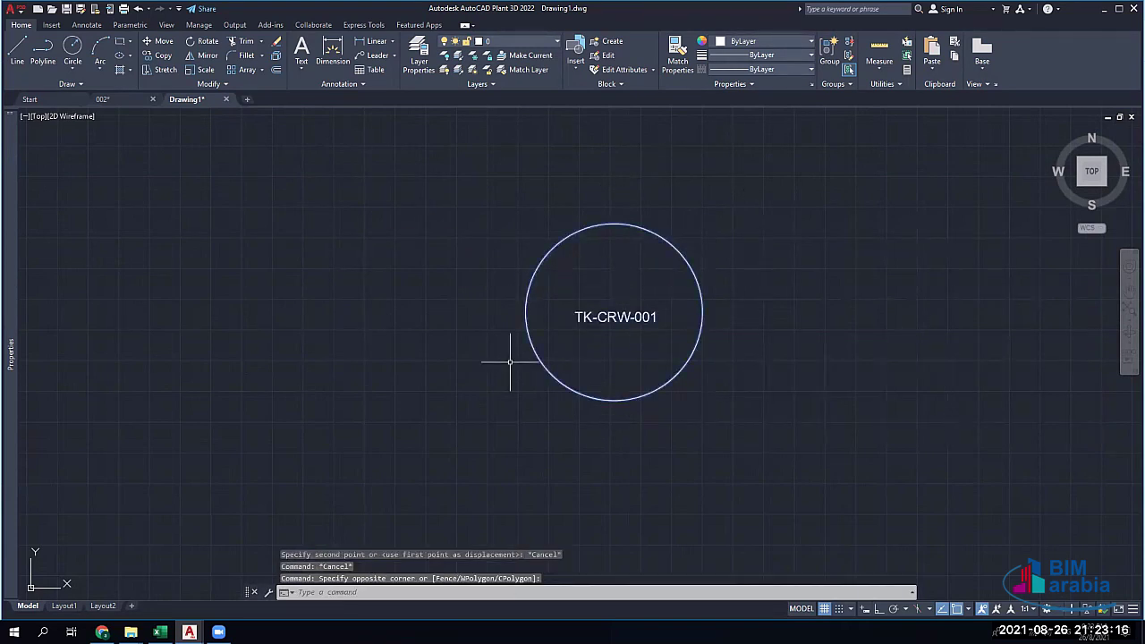
{"action": "left_click", "coordinate": [510, 362]}
{"action": "key", "text": "Delete"}
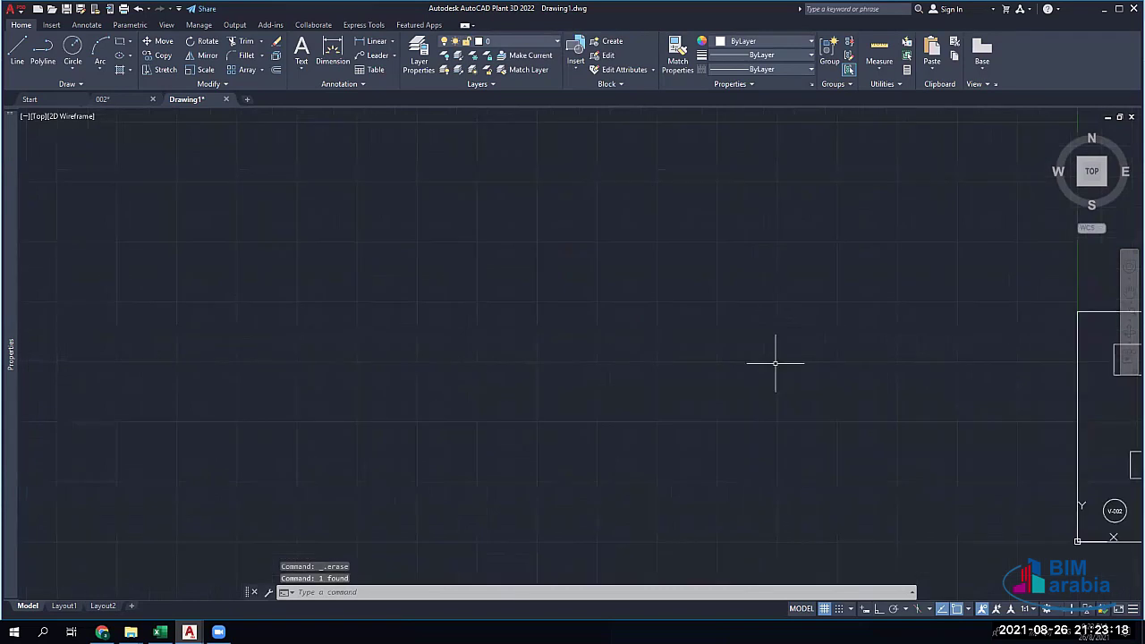
Pan and zoom in on the equipment layout plan
{"action": "middle_click_drag", "start_coordinate": [774, 363], "coordinate": [281, 307]}
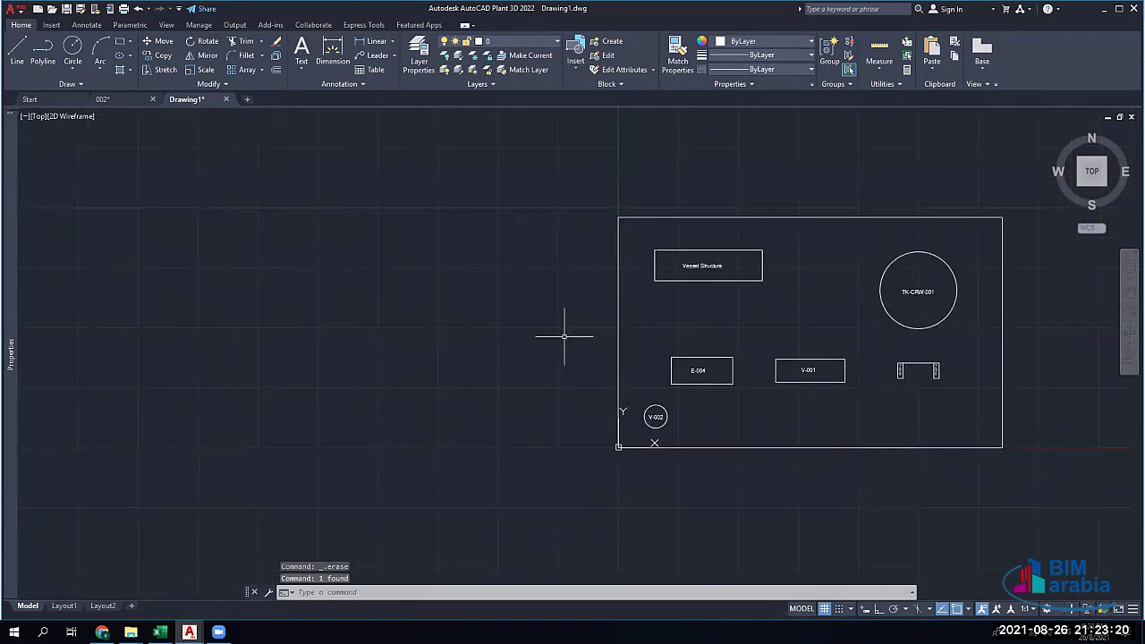
{"action": "scroll", "coordinate": [935, 295], "scroll_direction": "up", "scroll_amount": 2}
{"action": "scroll", "coordinate": [939, 299], "scroll_direction": "up", "scroll_amount": 1}
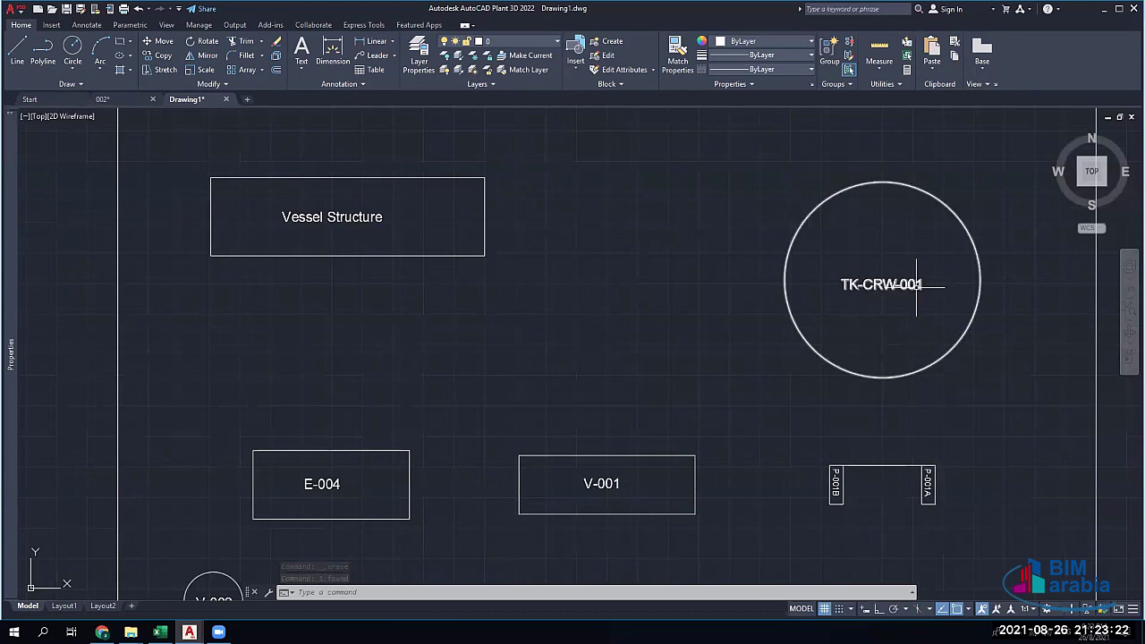
{"action": "middle_click_drag", "start_coordinate": [670, 462], "coordinate": [705, 429]}
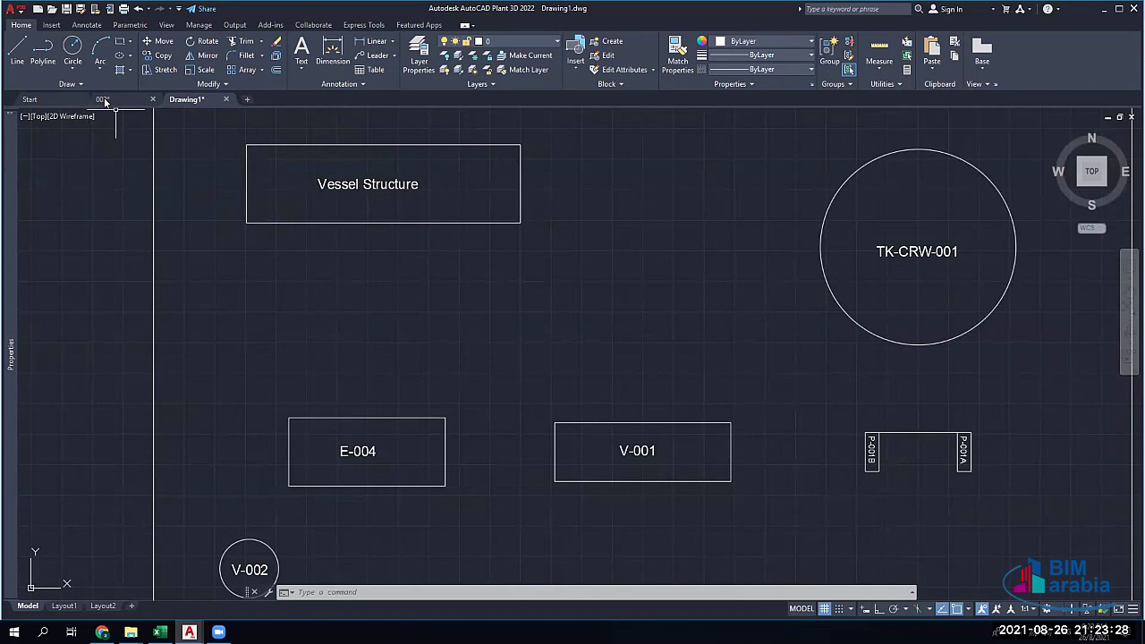
{"action": "left_click", "coordinate": [103, 98]}
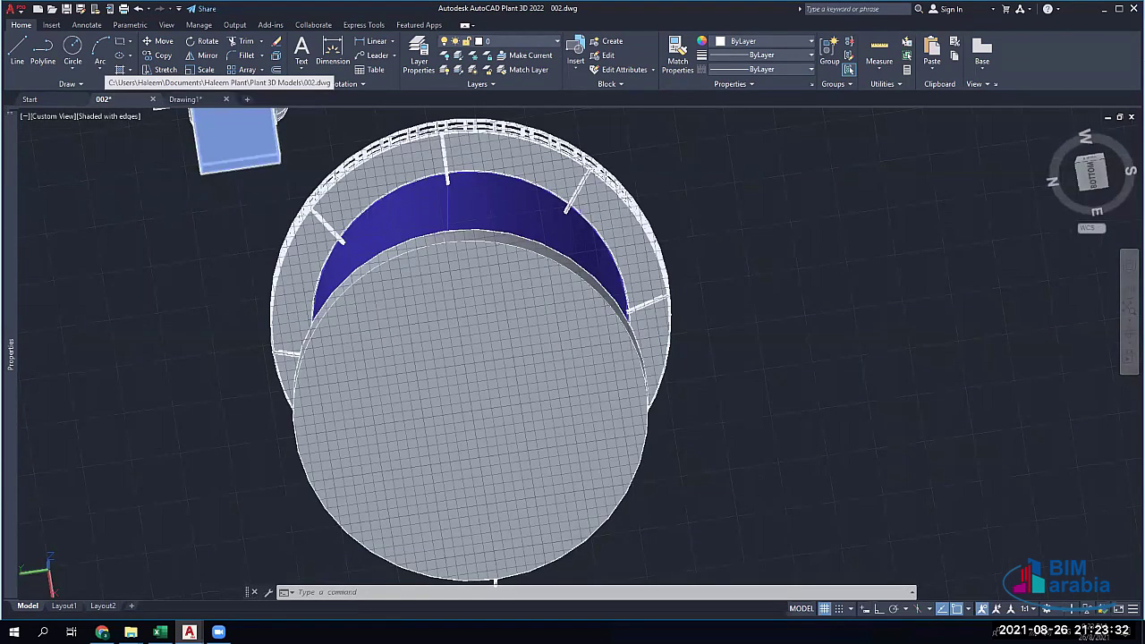
Zoom out and back in on the 002 model's tank, vessels and steel structure
{"action": "scroll", "coordinate": [592, 318], "scroll_direction": "down", "scroll_amount": 6}
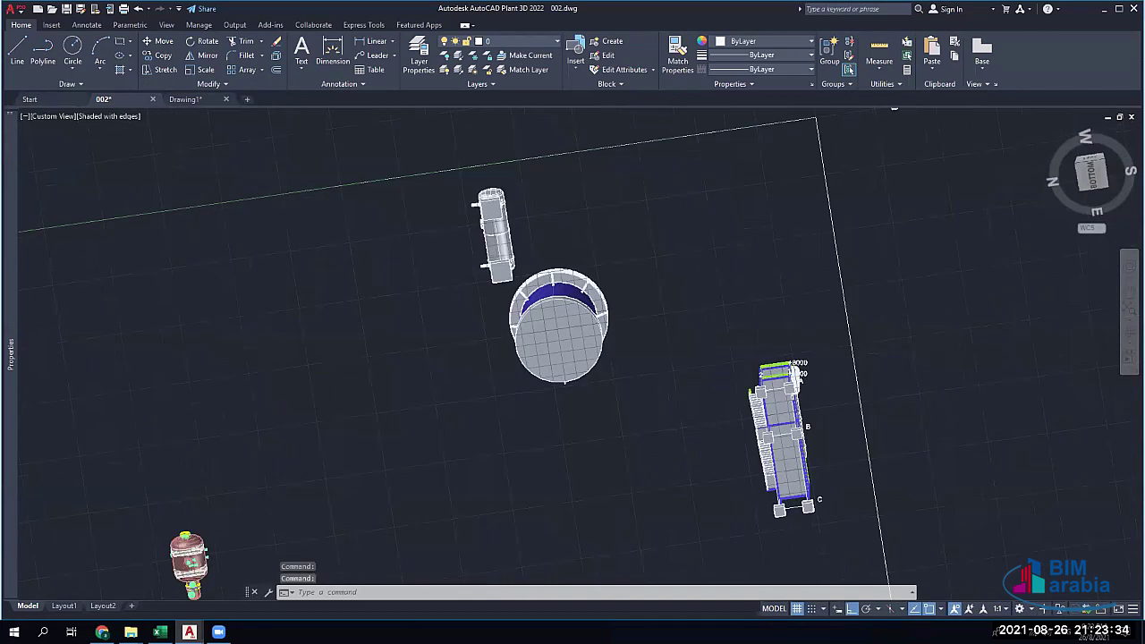
{"action": "scroll", "coordinate": [588, 315], "scroll_direction": "down", "scroll_amount": 3}
{"action": "scroll", "coordinate": [720, 431], "scroll_direction": "up", "scroll_amount": 6}
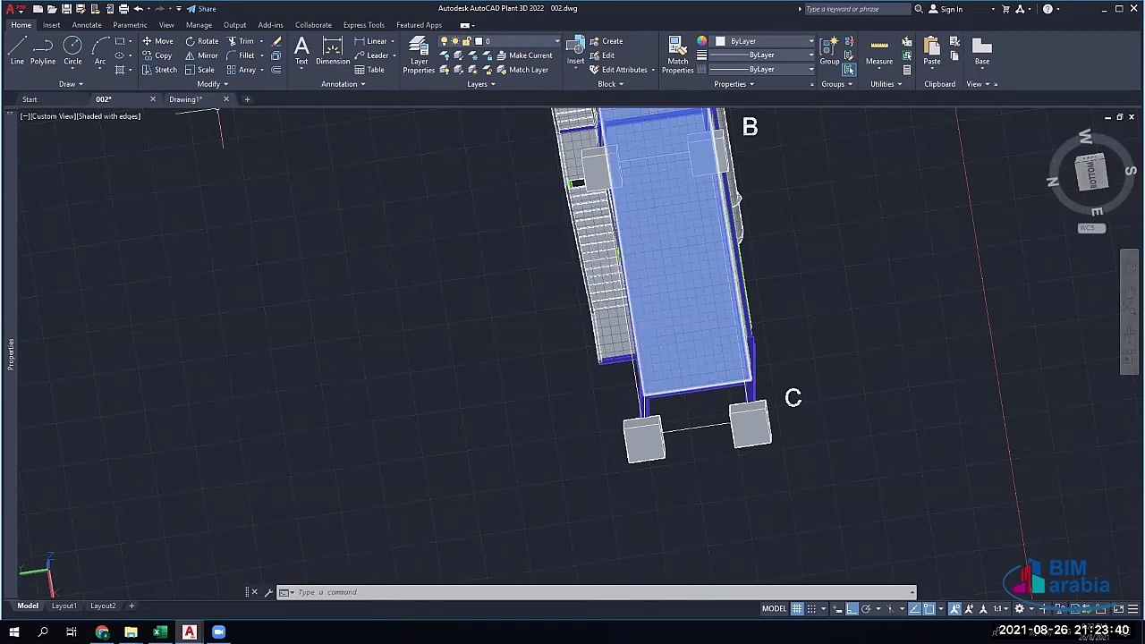
Return to Drawing1, select the Vessel Structure, E-004 and V-001 blocks, then clear the selection
{"action": "left_click", "coordinate": [185, 99]}
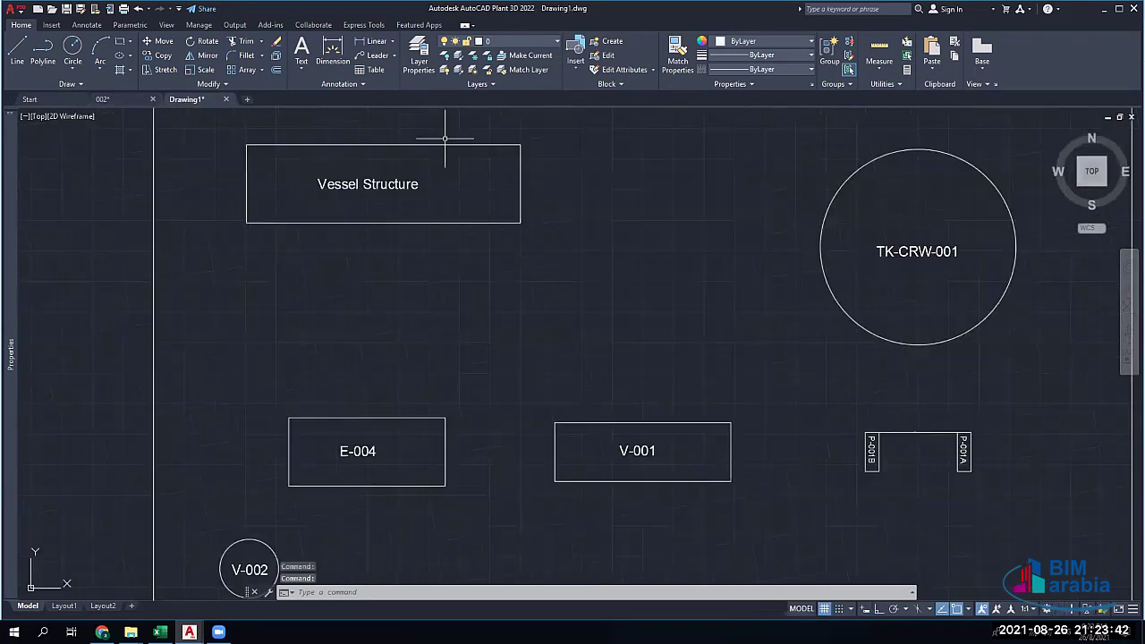
{"action": "left_click", "coordinate": [398, 218]}
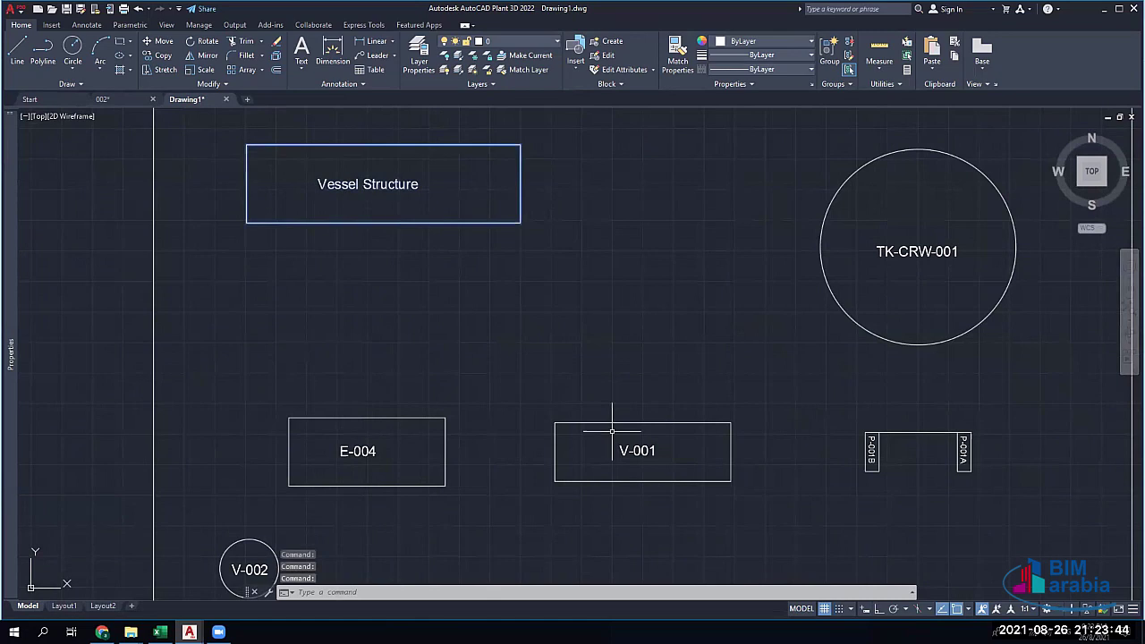
{"action": "left_click", "coordinate": [375, 410]}
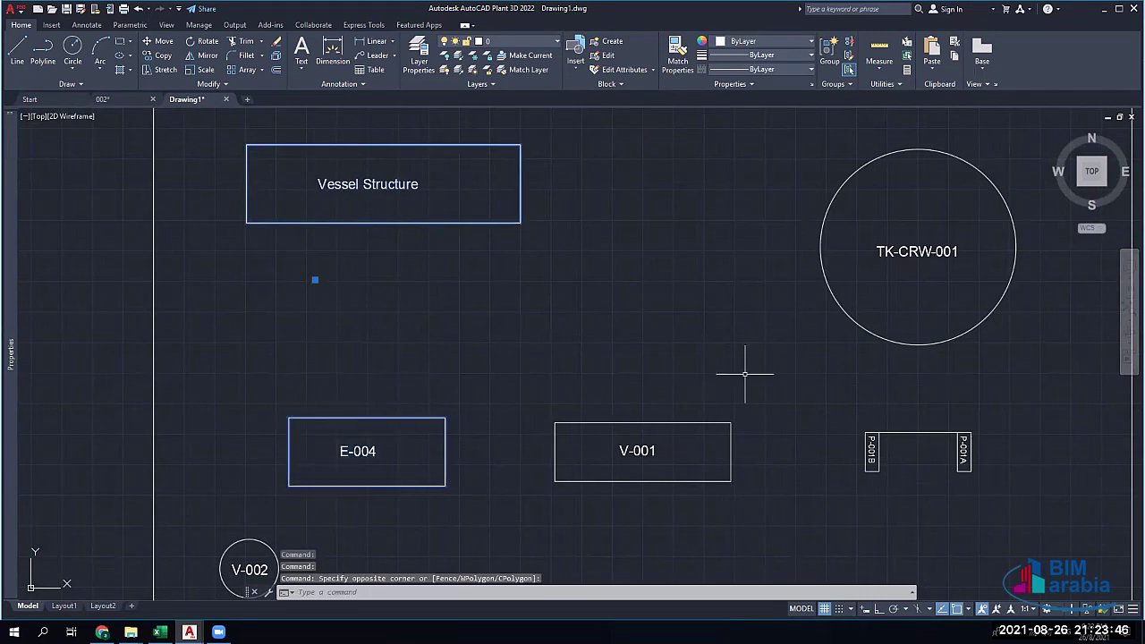
{"action": "left_click", "coordinate": [961, 427]}
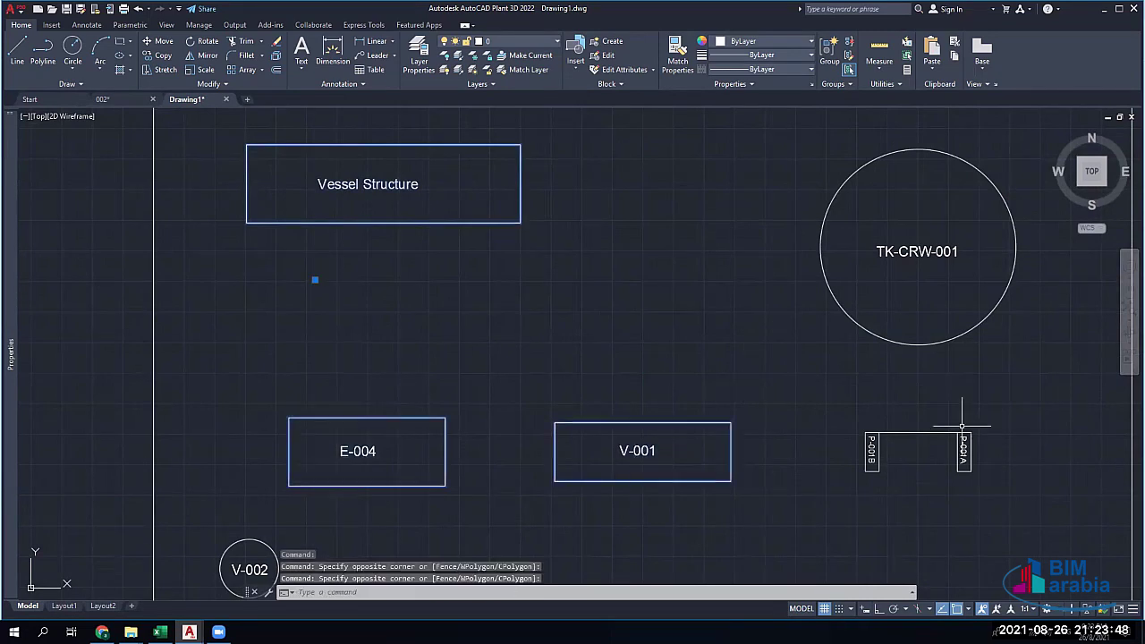
{"action": "key", "text": "Escape"}
{"action": "key", "text": "Escape"}
Zoom in and centre the view on the P-001A and P-001B pumps
{"action": "scroll", "coordinate": [961, 426], "scroll_direction": "up", "scroll_amount": 5}
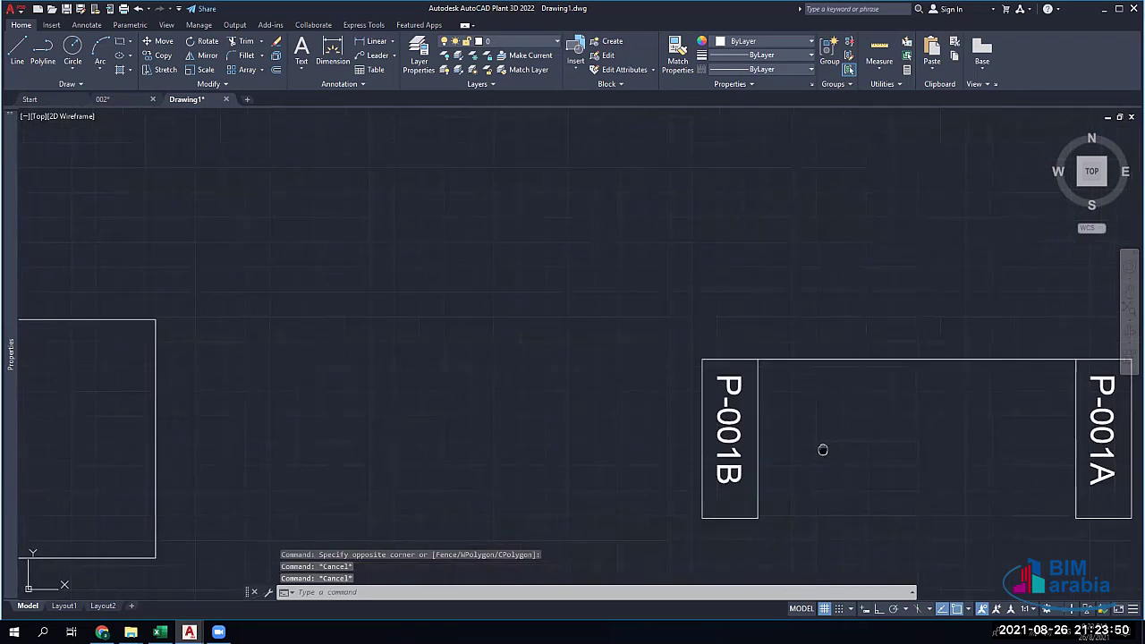
{"action": "middle_click_drag", "start_coordinate": [823, 449], "coordinate": [501, 400]}
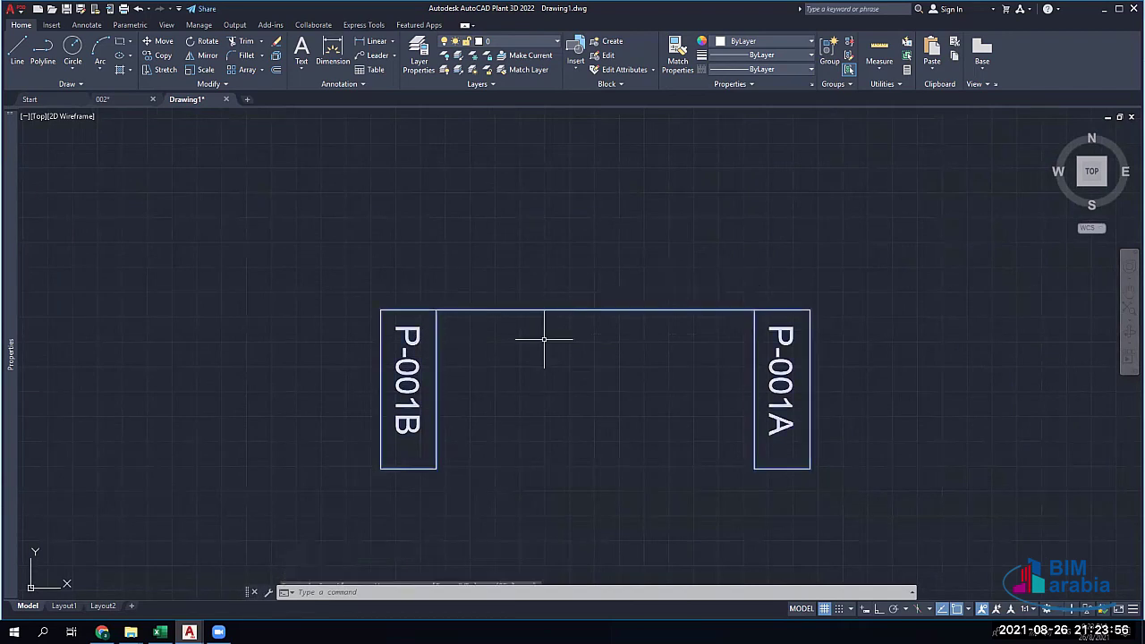
{"action": "left_click", "coordinate": [543, 339]}
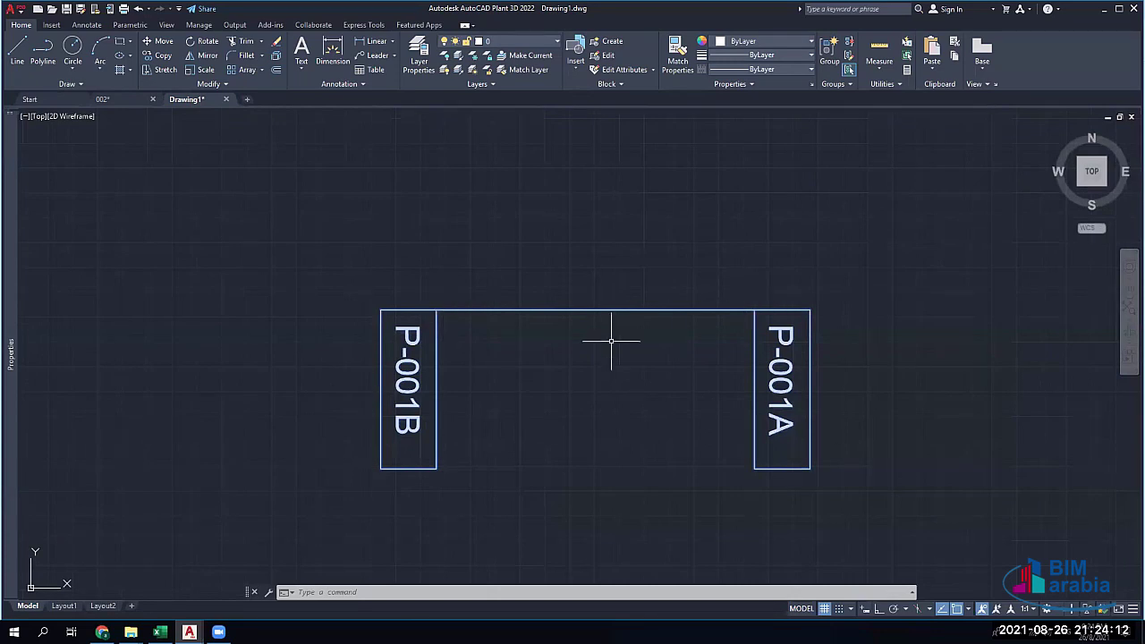
Zoom out and pan until the full layout border and all labelled blocks are visible
{"action": "scroll", "coordinate": [473, 358], "scroll_direction": "down", "scroll_amount": 4}
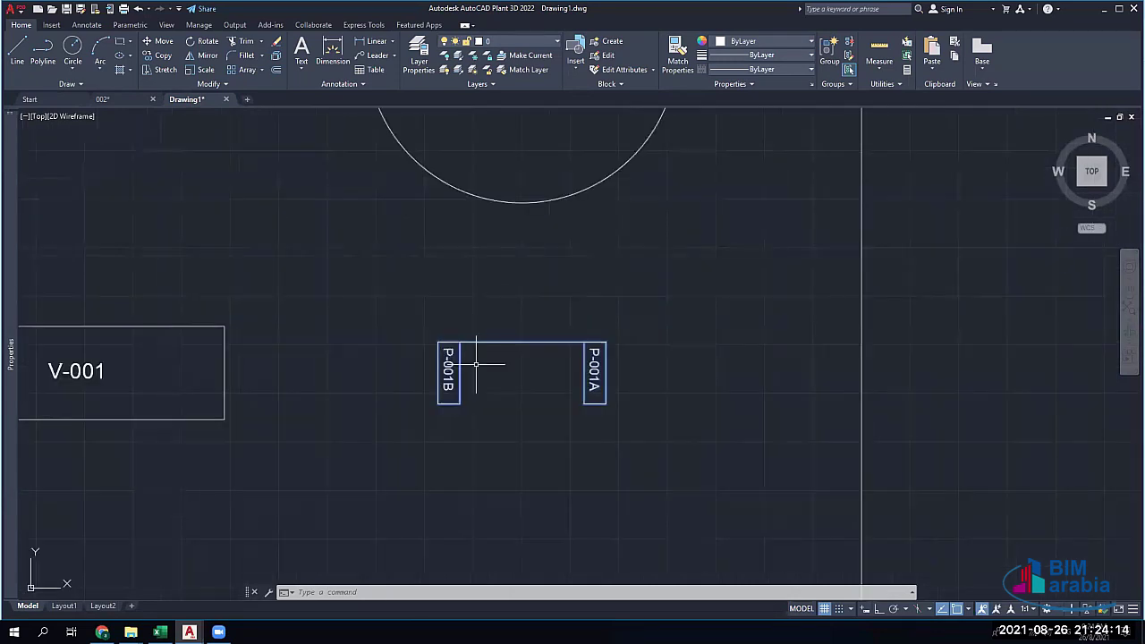
{"action": "middle_click_drag", "start_coordinate": [503, 364], "coordinate": [515, 304]}
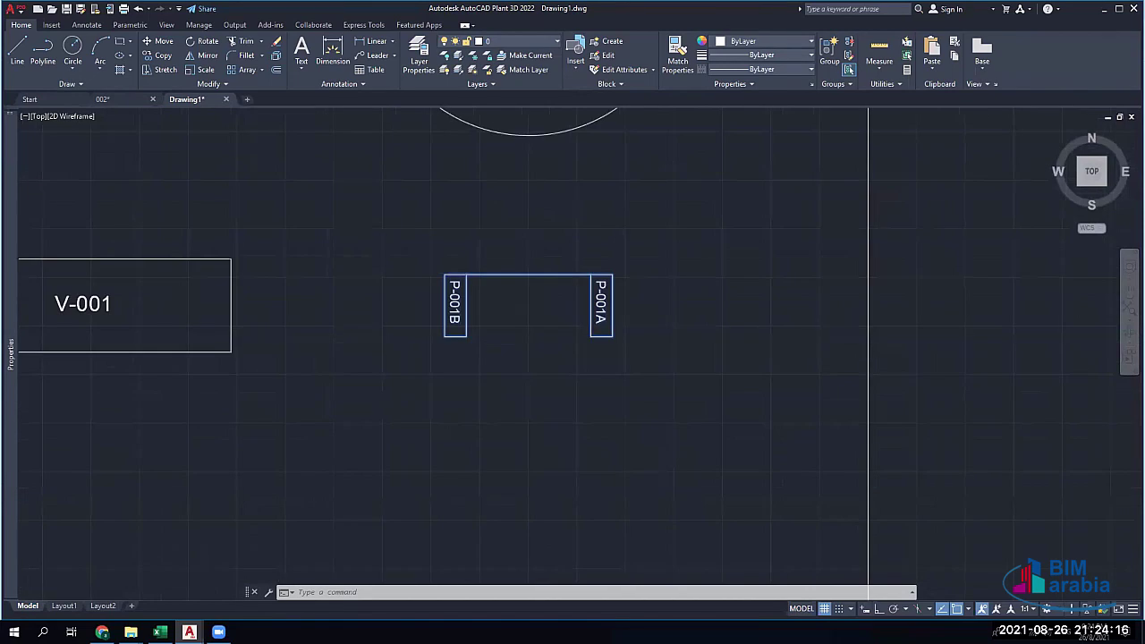
{"action": "scroll", "coordinate": [528, 312], "scroll_direction": "down", "scroll_amount": 4}
{"action": "scroll", "coordinate": [412, 357], "scroll_direction": "down", "scroll_amount": 3}
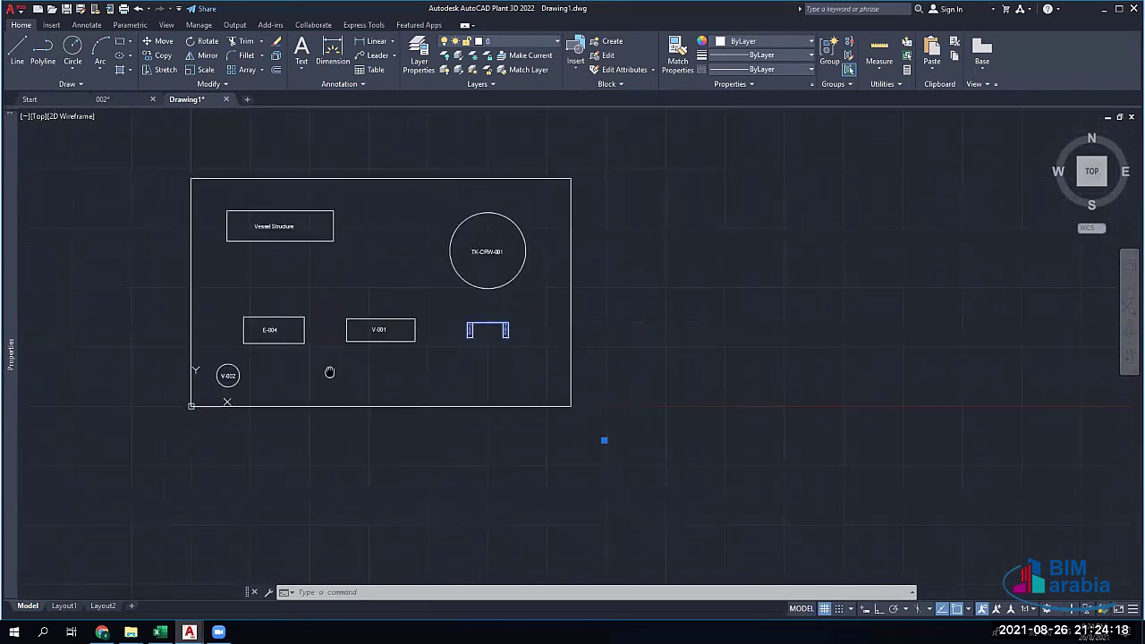
{"action": "middle_click_drag", "start_coordinate": [327, 375], "coordinate": [797, 448]}
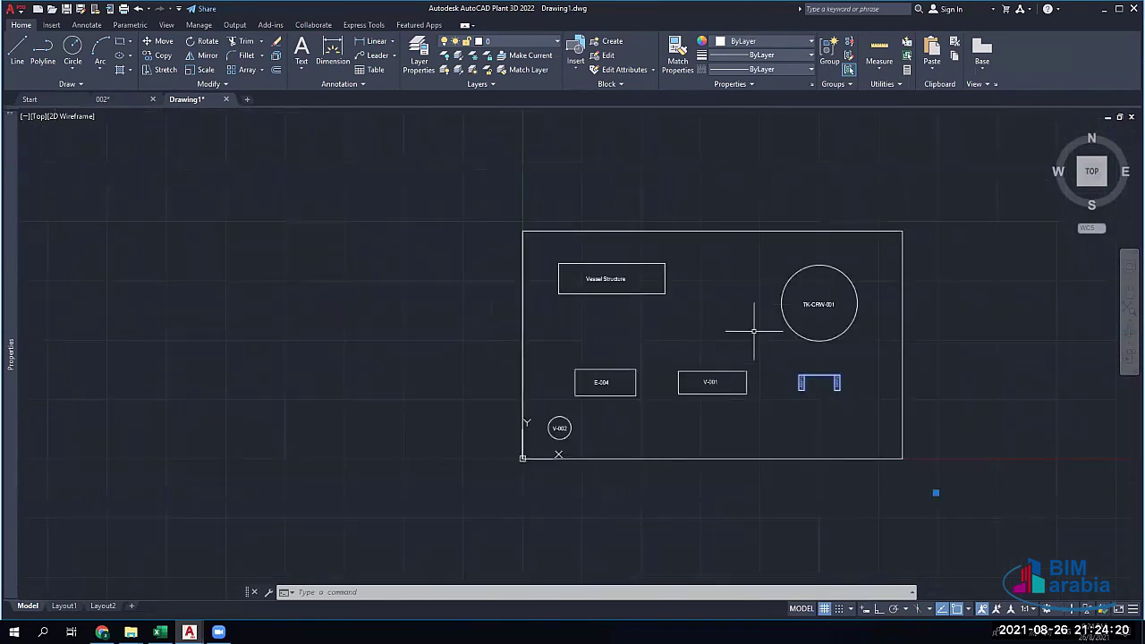
{"action": "middle_click_drag", "start_coordinate": [716, 360], "coordinate": [438, 304]}
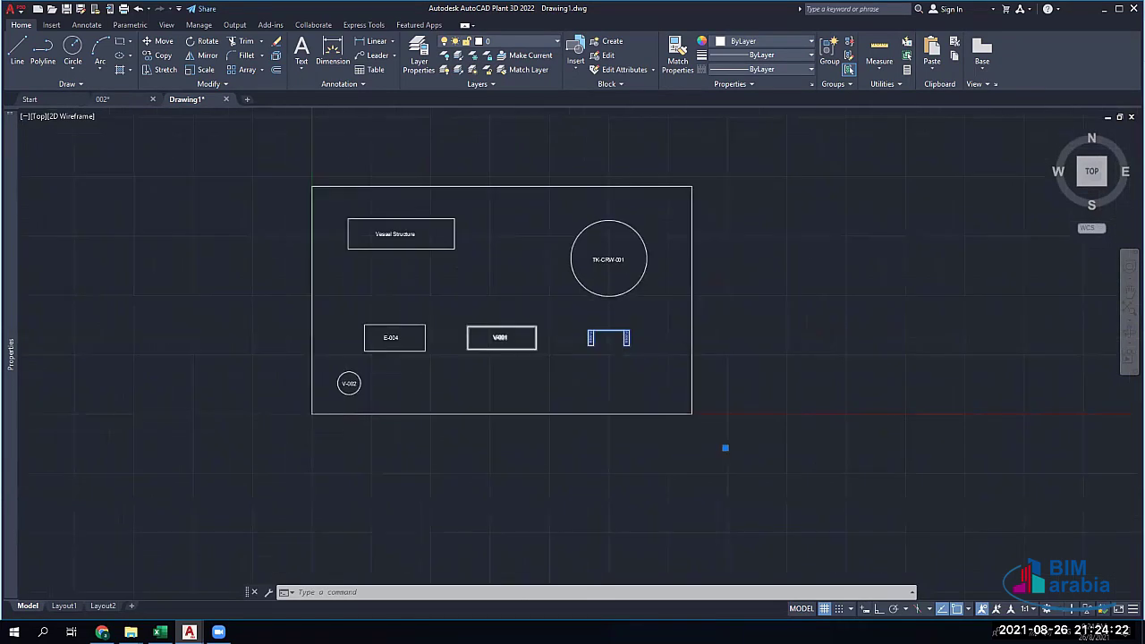
{"action": "scroll", "coordinate": [531, 356], "scroll_direction": "up", "scroll_amount": 4}
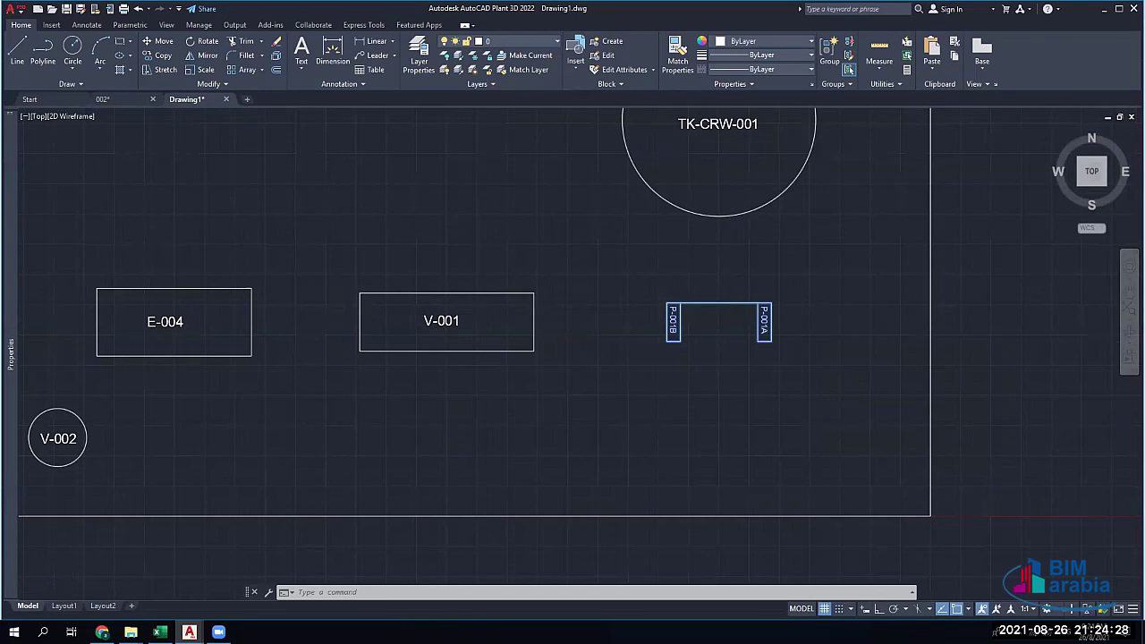
{"action": "scroll", "coordinate": [342, 321], "scroll_direction": "down", "scroll_amount": 4}
{"action": "middle_click_drag", "start_coordinate": [441, 313], "coordinate": [444, 303]}
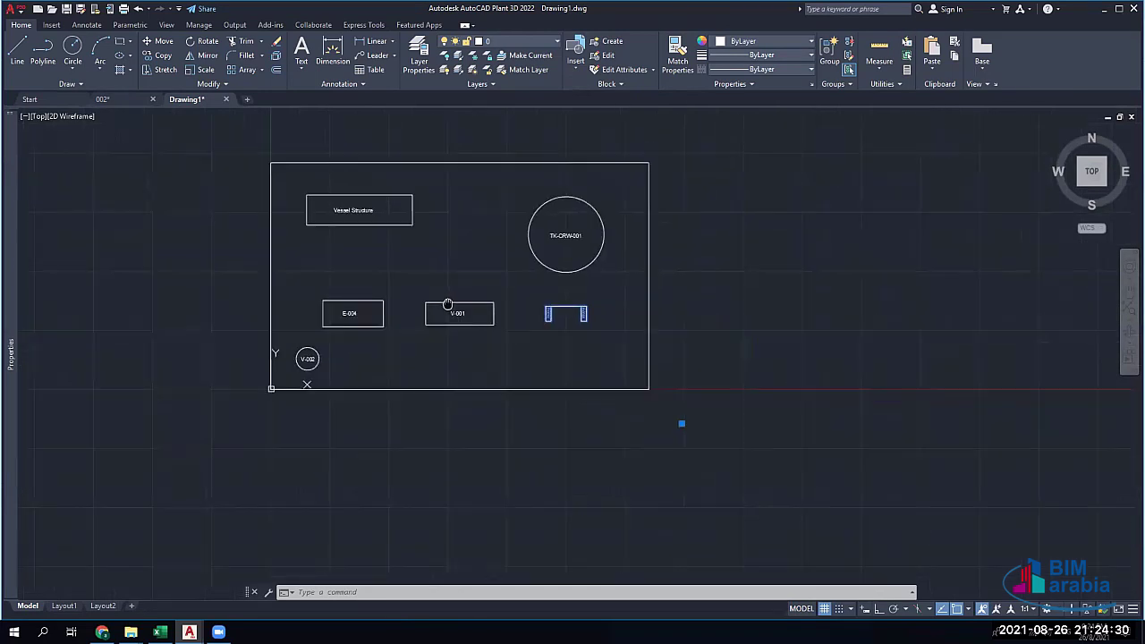
{"action": "scroll", "coordinate": [441, 307], "scroll_direction": "up", "scroll_amount": 2}
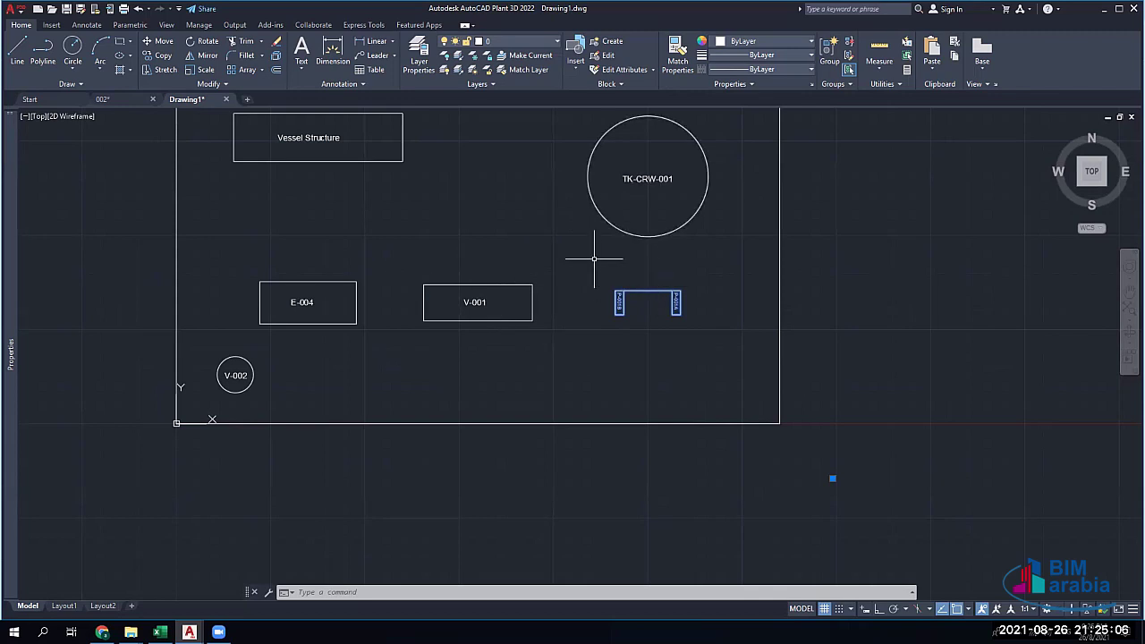
{"action": "scroll", "coordinate": [591, 251], "scroll_direction": "down", "scroll_amount": 2}
{"action": "scroll", "coordinate": [613, 214], "scroll_direction": "up", "scroll_amount": 2}
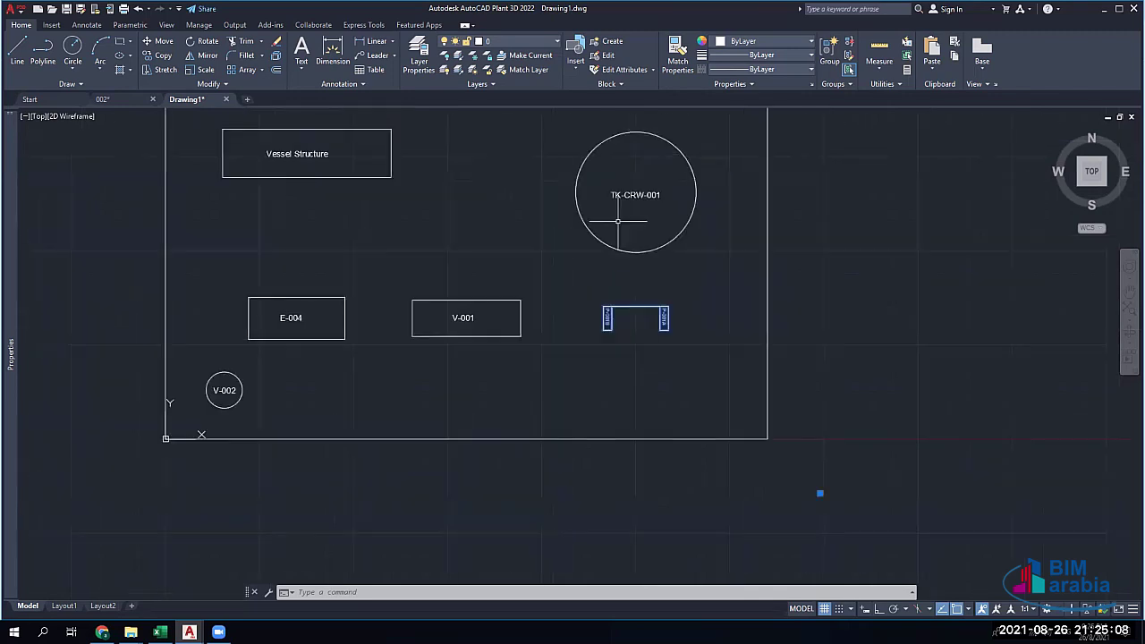
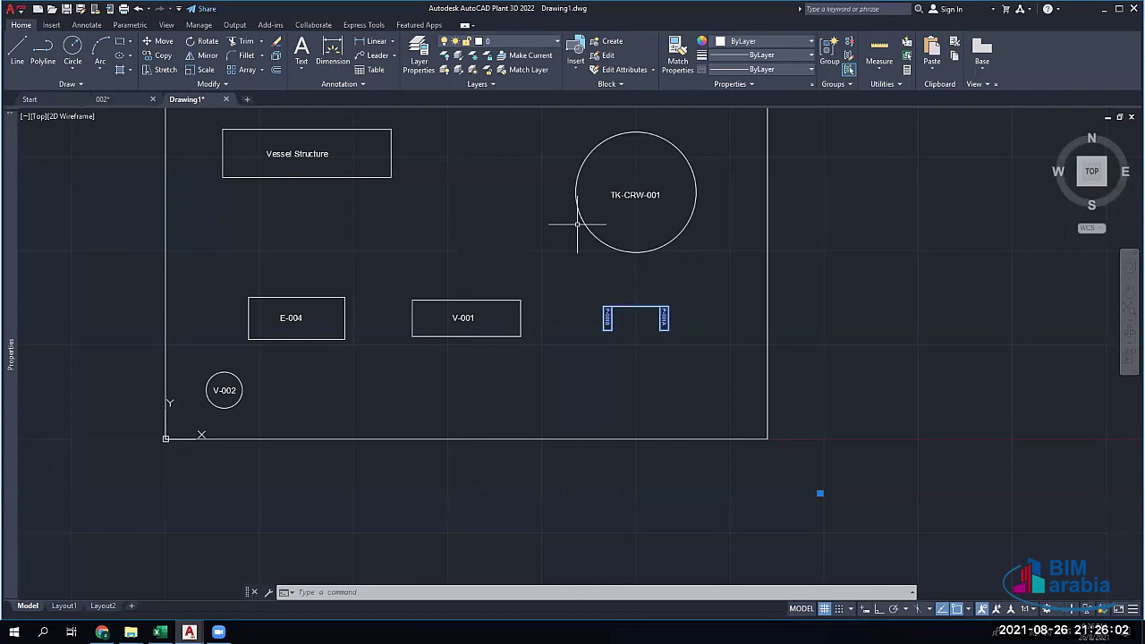
Recentre the Drawing1 footprints, then switch to the 002 plant model drawing
{"action": "mouse_move", "coordinate": [383, 252]}
{"action": "middle_mouse_down"}
{"action": "mouse_move", "coordinate": [447, 330]}
{"action": "mouse_move", "coordinate": [492, 361]}
{"action": "middle_mouse_up"}
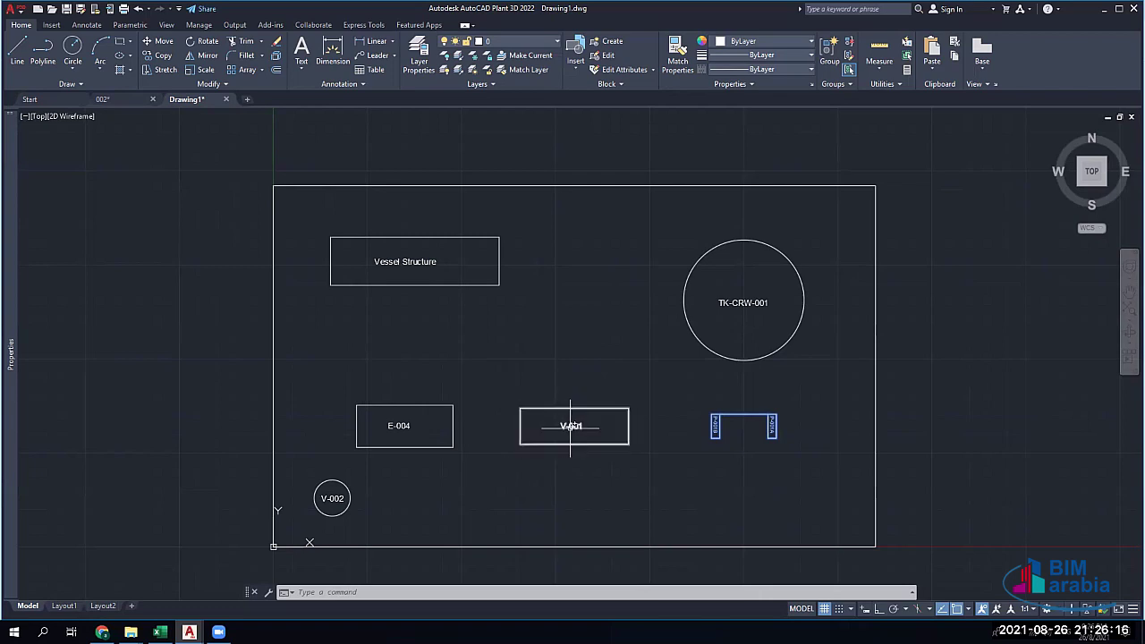
{"action": "left_click", "coordinate": [122, 98]}
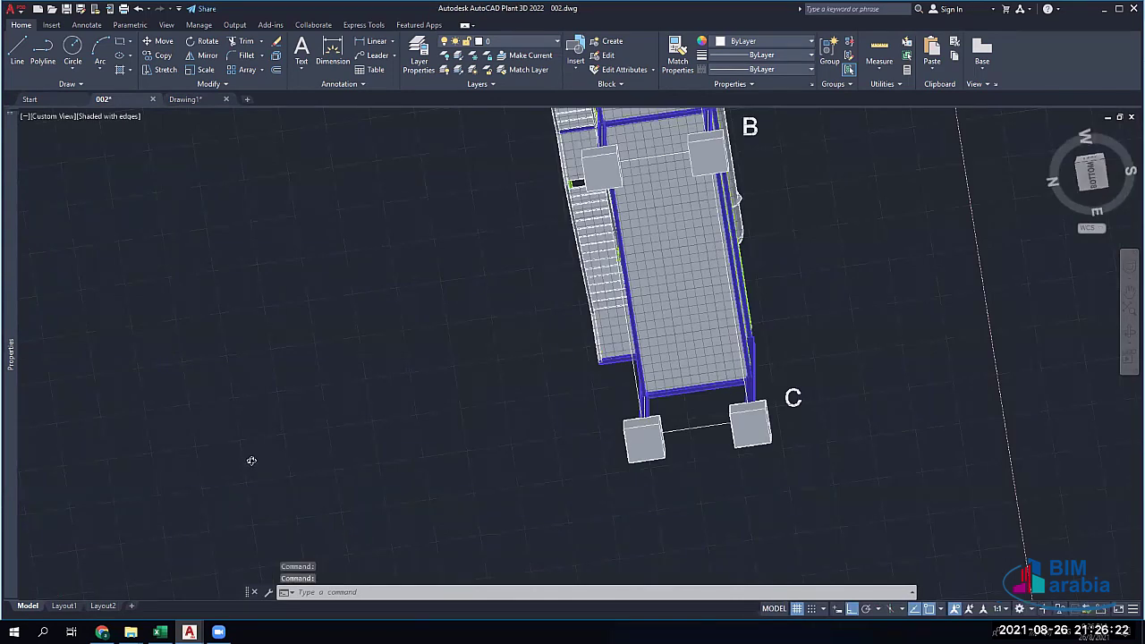
Orbit the 002 plant model into a 3D isometric view
{"action": "scroll", "coordinate": [251, 461], "scroll_direction": "down", "scroll_amount": 5}
{"action": "middle_click_drag", "start_coordinate": [251, 529], "coordinate": [265, 522], "text": "shift"}
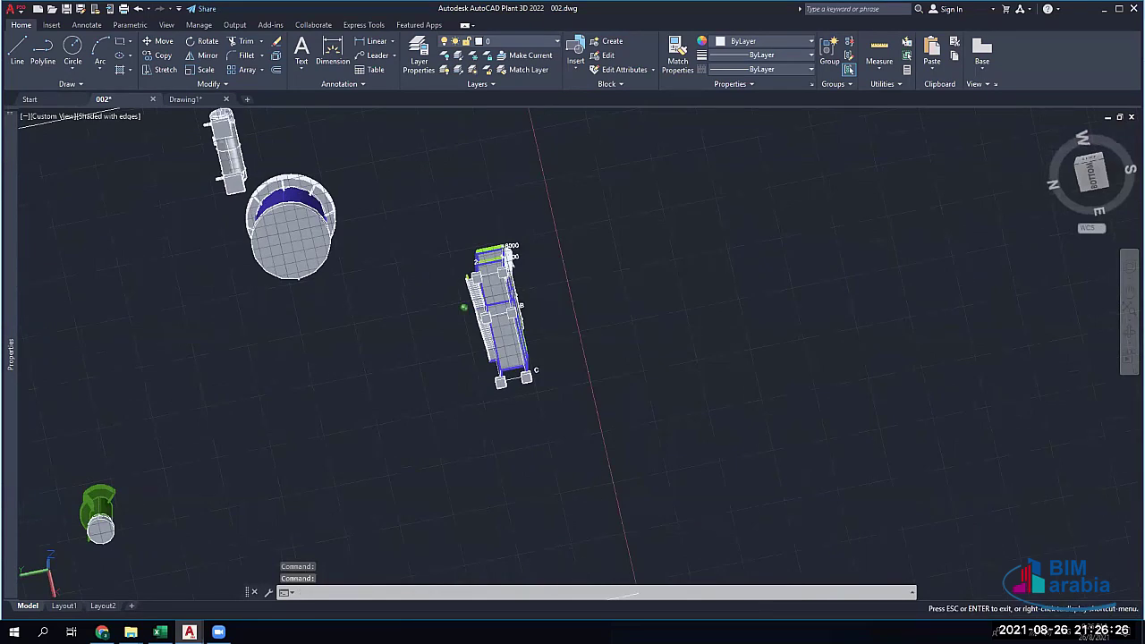
{"action": "middle_click_drag", "start_coordinate": [508, 258], "coordinate": [590, 304], "text": "shift"}
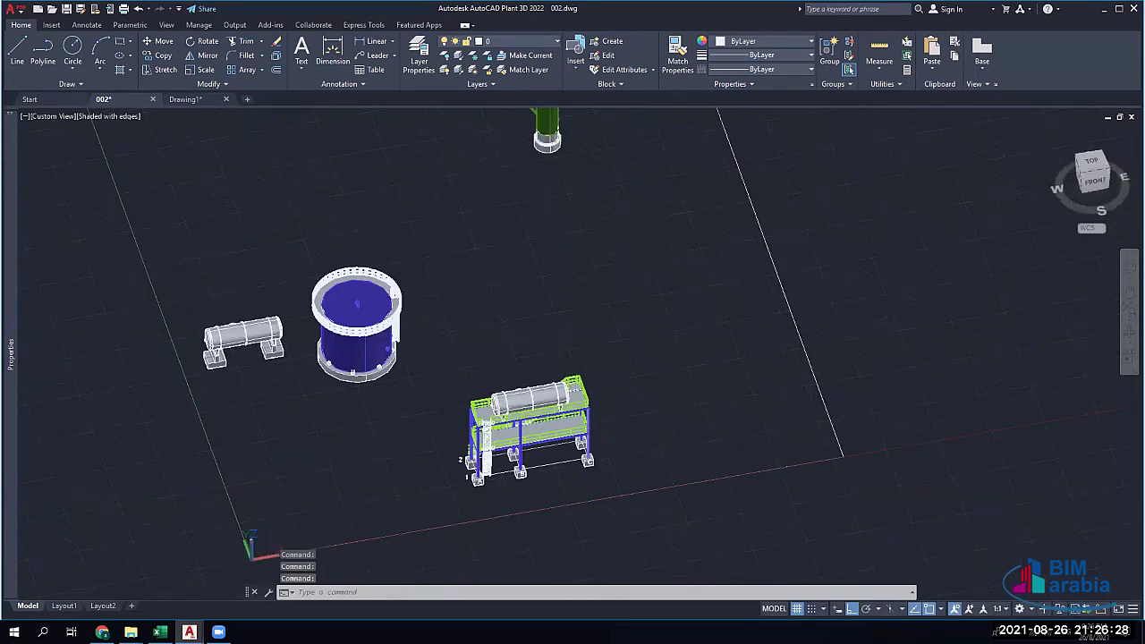
{"action": "scroll", "coordinate": [246, 315], "scroll_direction": "up", "scroll_amount": 3}
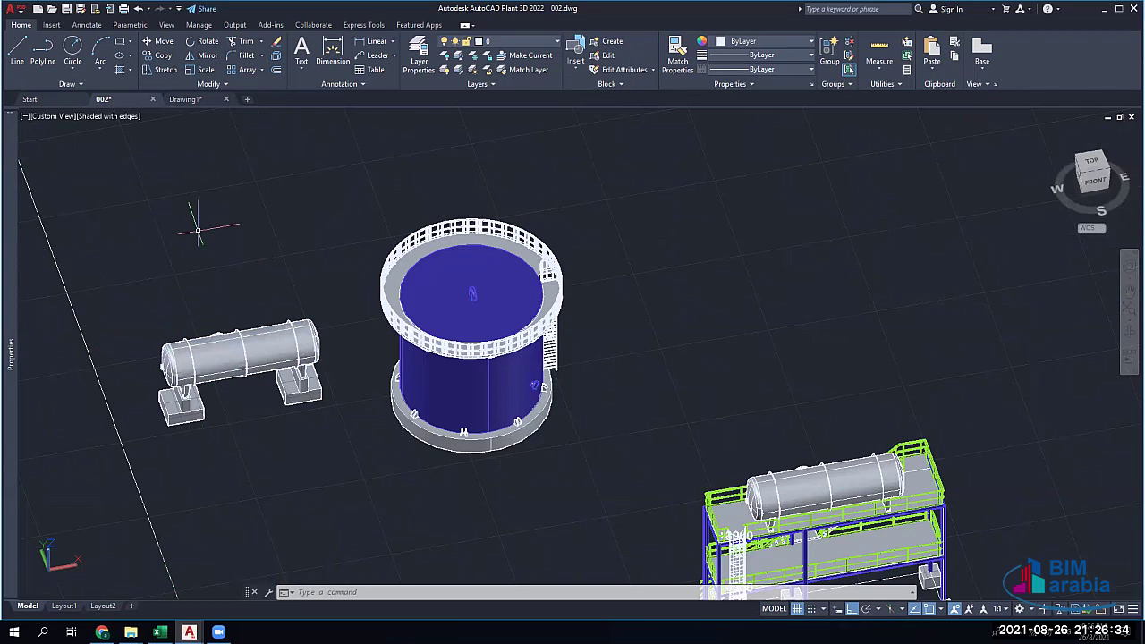
Zoom in on the equipment and select the horizontal vessel on its saddles
{"action": "middle_click_drag", "start_coordinate": [370, 257], "coordinate": [506, 477]}
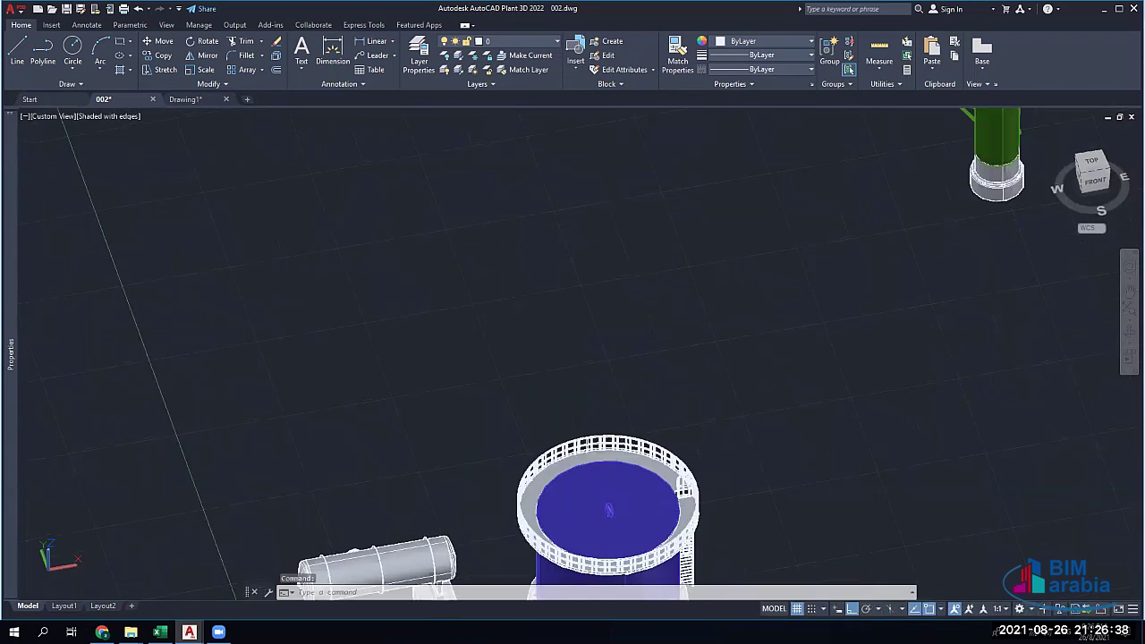
{"action": "scroll", "coordinate": [621, 358], "scroll_direction": "down", "scroll_amount": 4}
{"action": "scroll", "coordinate": [638, 302], "scroll_direction": "up", "scroll_amount": 4}
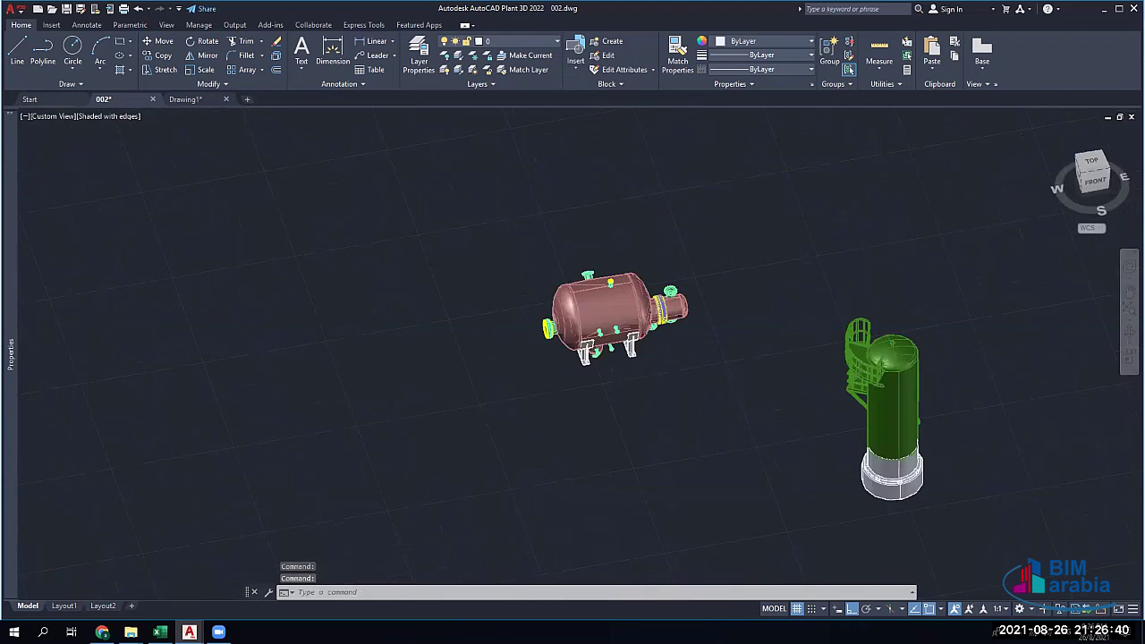
{"action": "scroll", "coordinate": [640, 252], "scroll_direction": "up", "scroll_amount": 2}
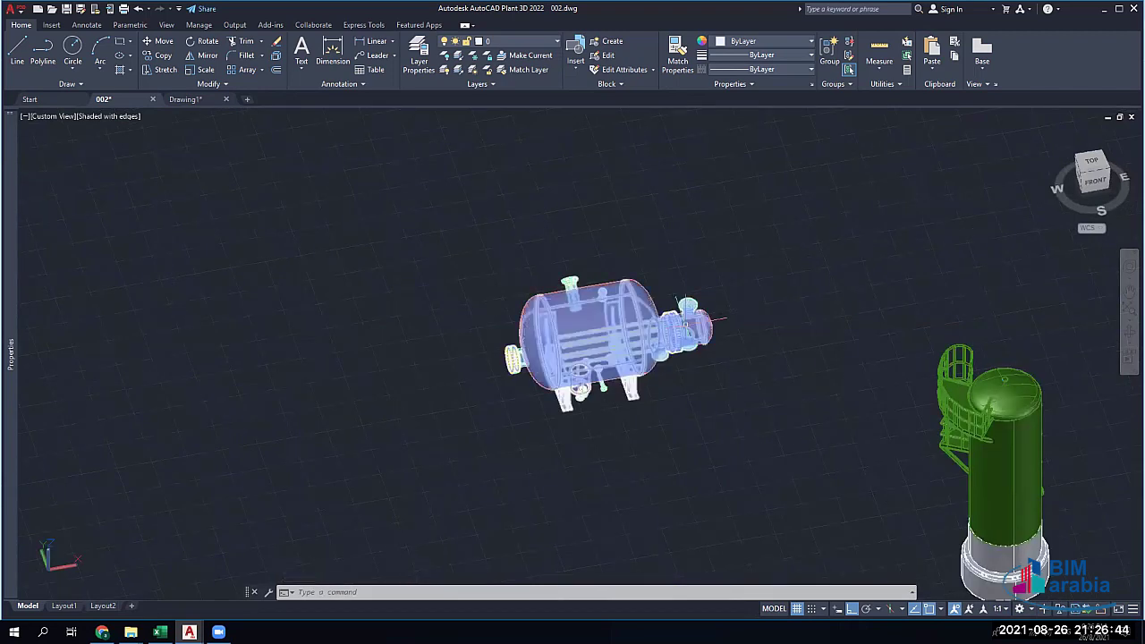
{"action": "left_click", "coordinate": [690, 315]}
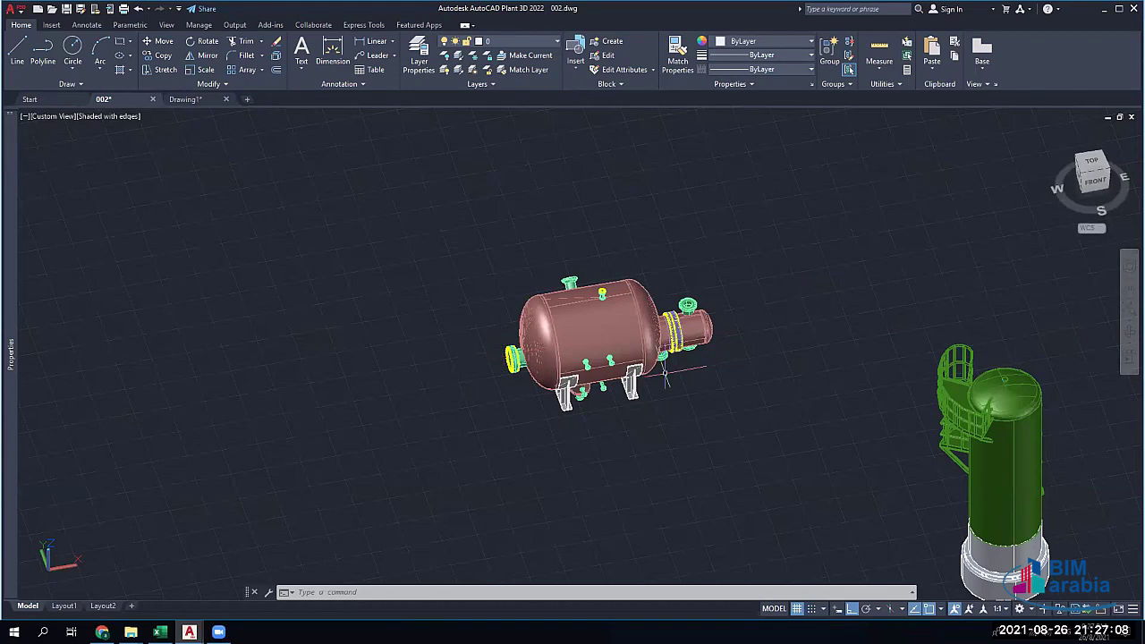
{"action": "scroll", "coordinate": [795, 386], "scroll_direction": "down", "scroll_amount": 2}
{"action": "middle_click_drag", "start_coordinate": [795, 387], "coordinate": [524, 307]}
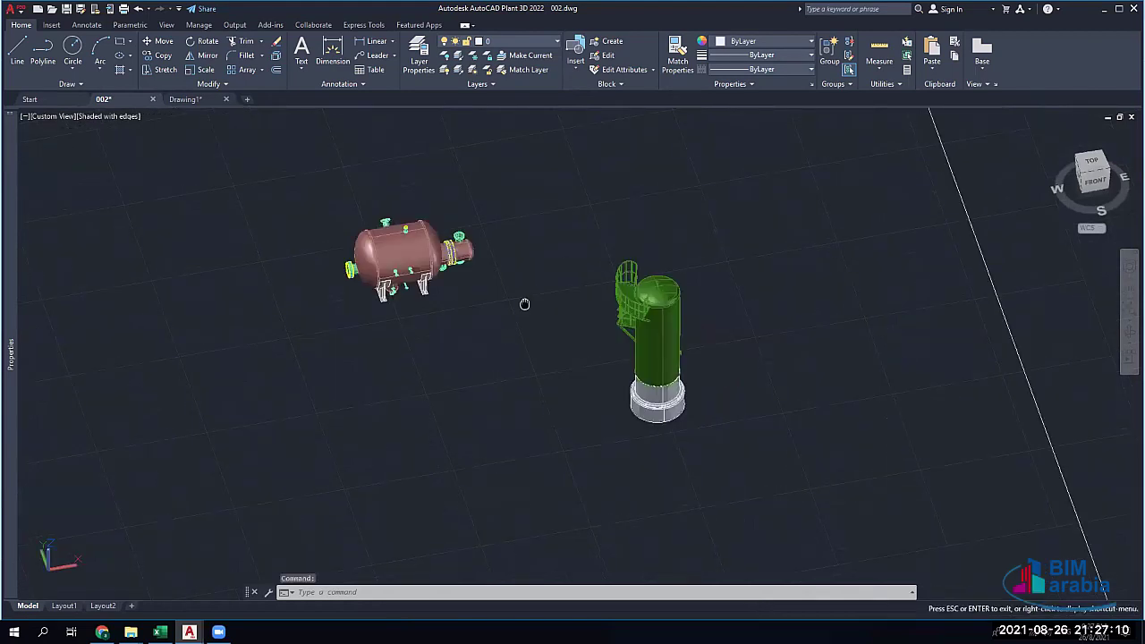
{"action": "scroll", "coordinate": [637, 372], "scroll_direction": "up", "scroll_amount": 2}
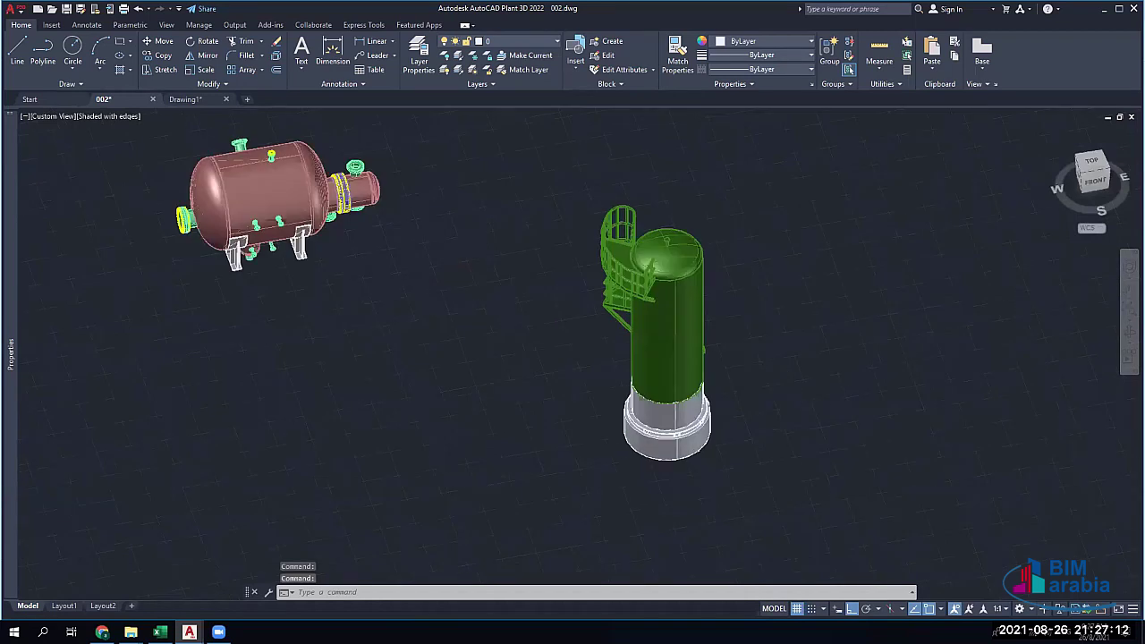
{"action": "scroll", "coordinate": [615, 379], "scroll_direction": "up", "scroll_amount": 2}
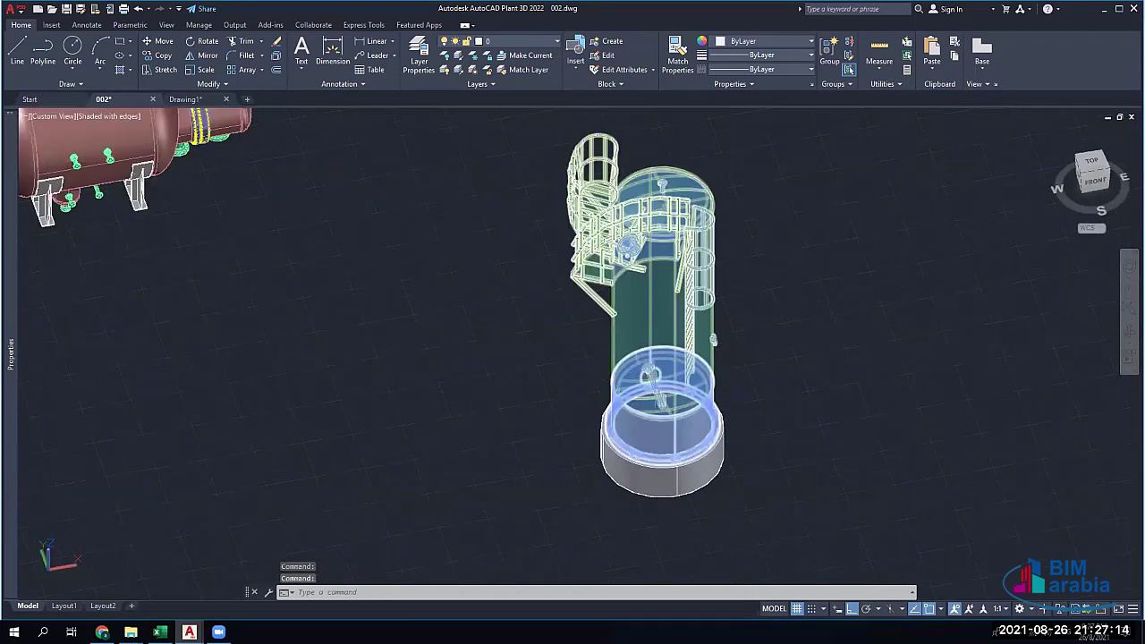
{"action": "left_click", "coordinate": [666, 349]}
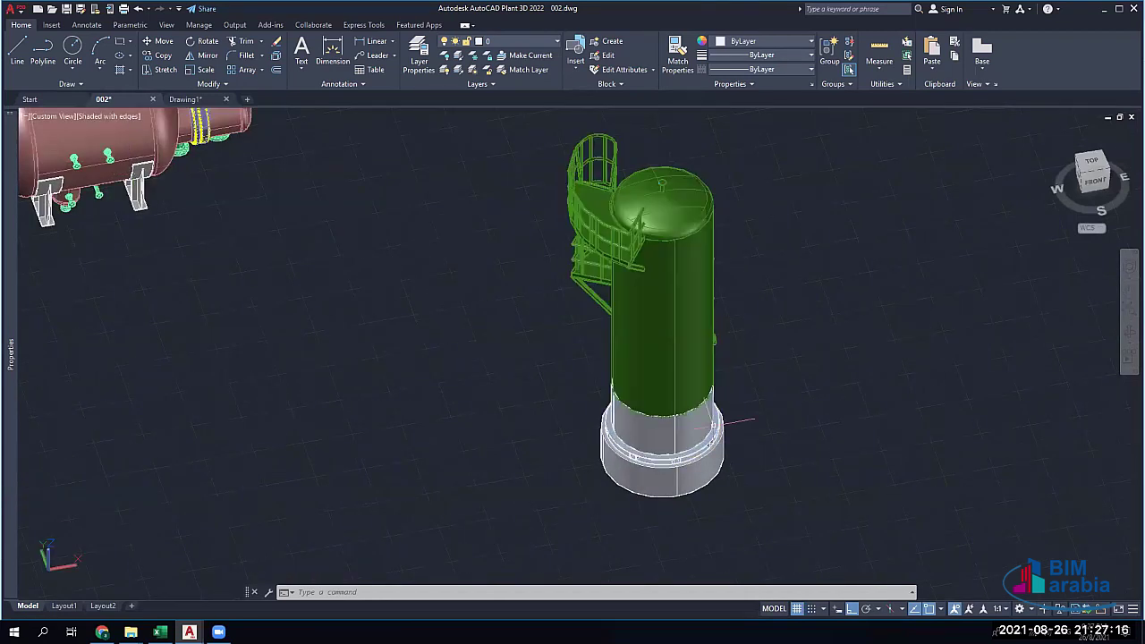
{"action": "scroll", "coordinate": [626, 402], "scroll_direction": "down", "scroll_amount": 2}
{"action": "scroll", "coordinate": [626, 429], "scroll_direction": "down", "scroll_amount": 2}
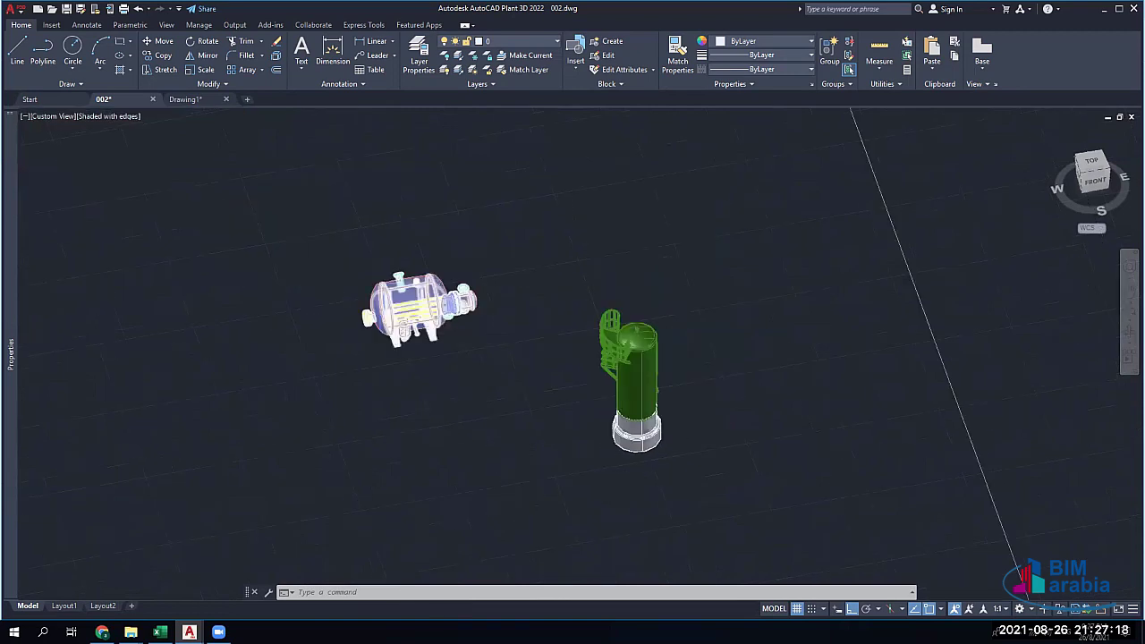
{"action": "scroll", "coordinate": [394, 340], "scroll_direction": "up", "scroll_amount": 1}
{"action": "scroll", "coordinate": [413, 340], "scroll_direction": "up", "scroll_amount": 1}
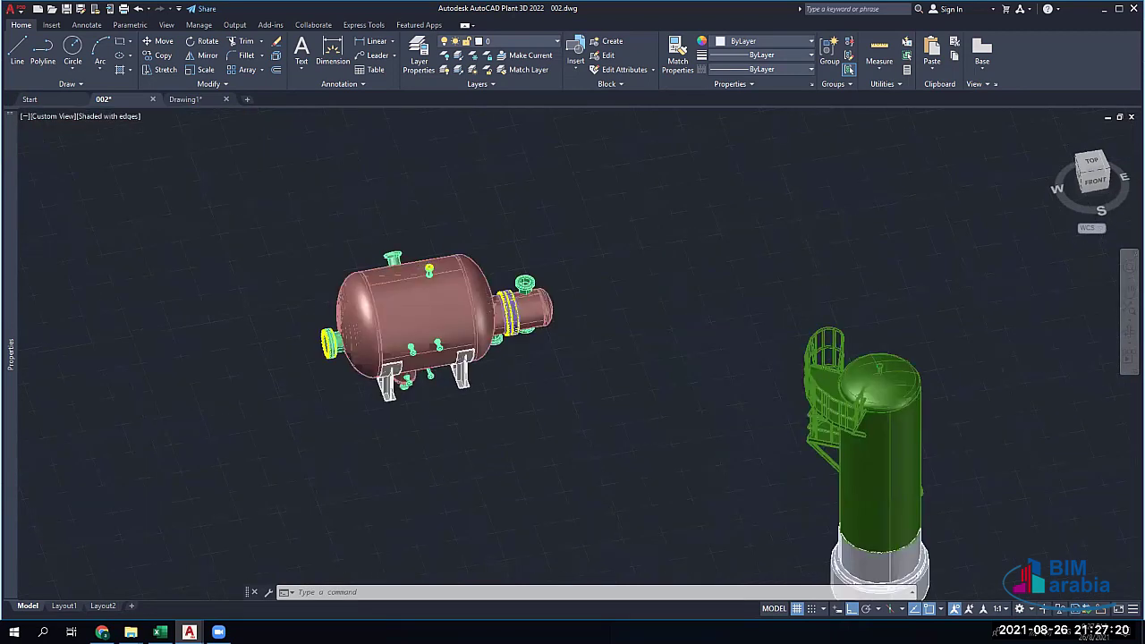
{"action": "scroll", "coordinate": [408, 243], "scroll_direction": "up", "scroll_amount": 2}
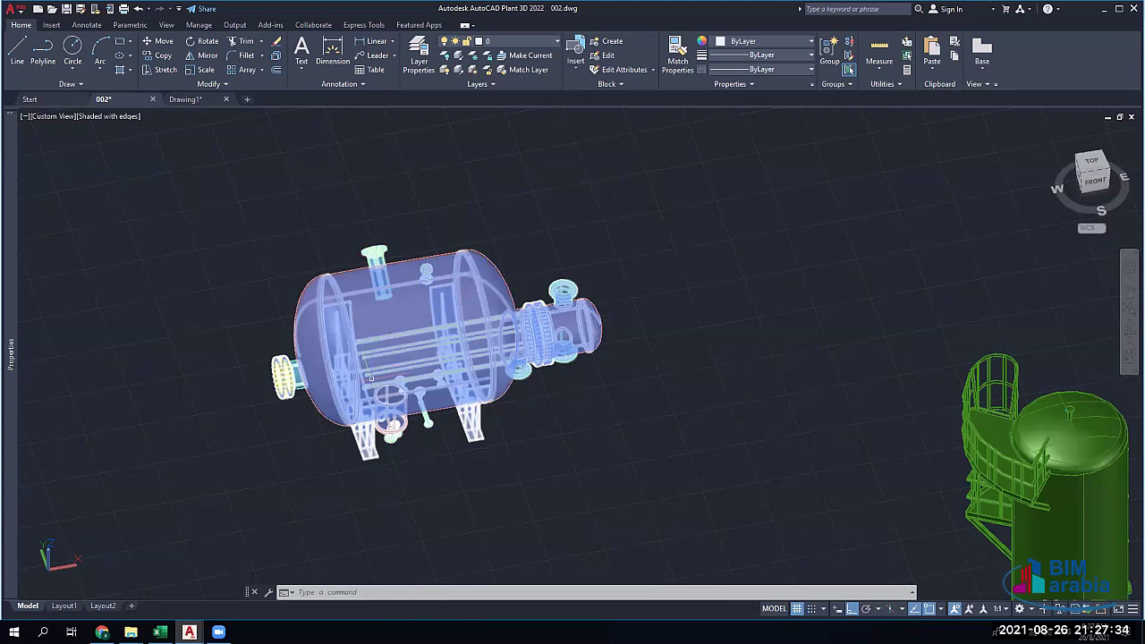
{"action": "mouse_move", "coordinate": [370, 378]}
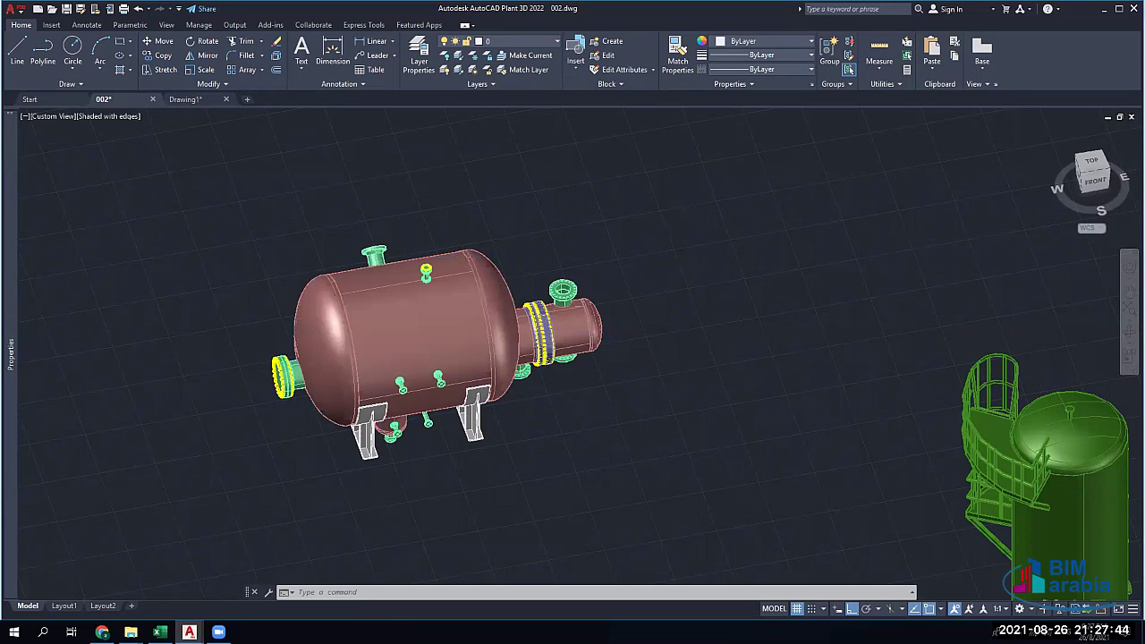
{"action": "scroll", "coordinate": [572, 384], "scroll_direction": "down", "scroll_amount": 4}
{"action": "scroll", "coordinate": [695, 480], "scroll_direction": "up", "scroll_amount": 2}
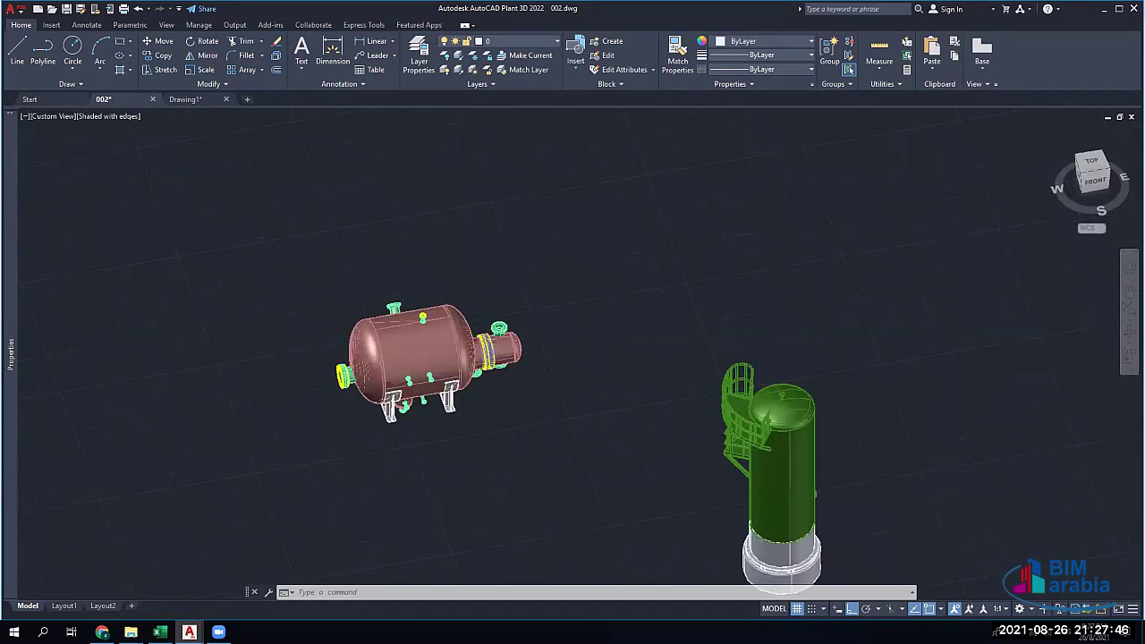
{"action": "scroll", "coordinate": [739, 407], "scroll_direction": "up", "scroll_amount": 2}
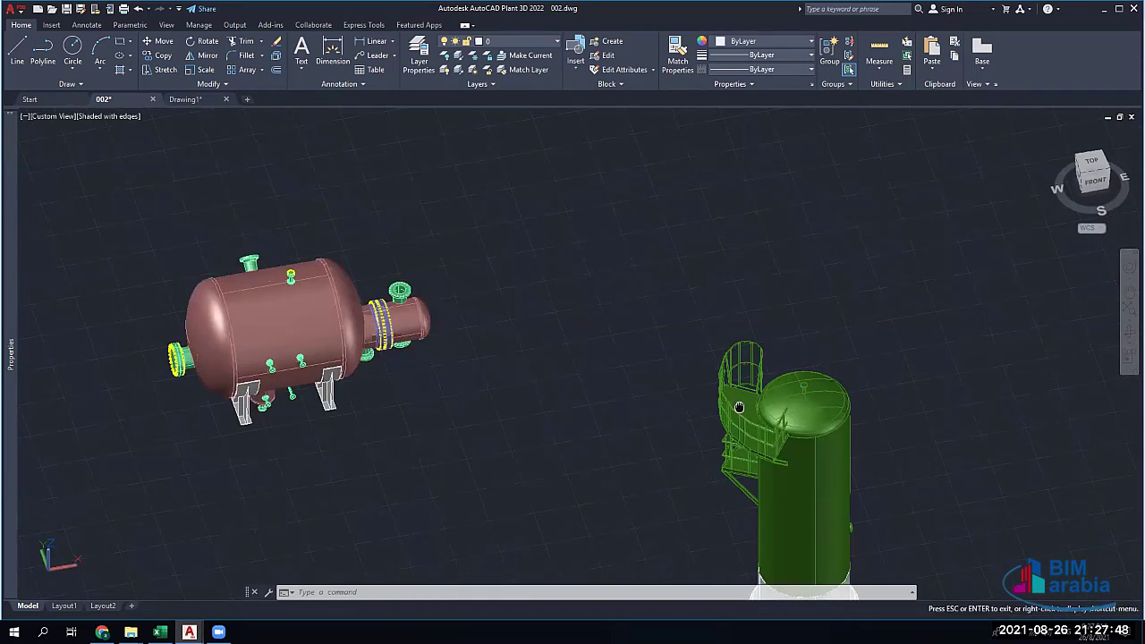
{"action": "middle_click_drag", "start_coordinate": [739, 407], "coordinate": [761, 357]}
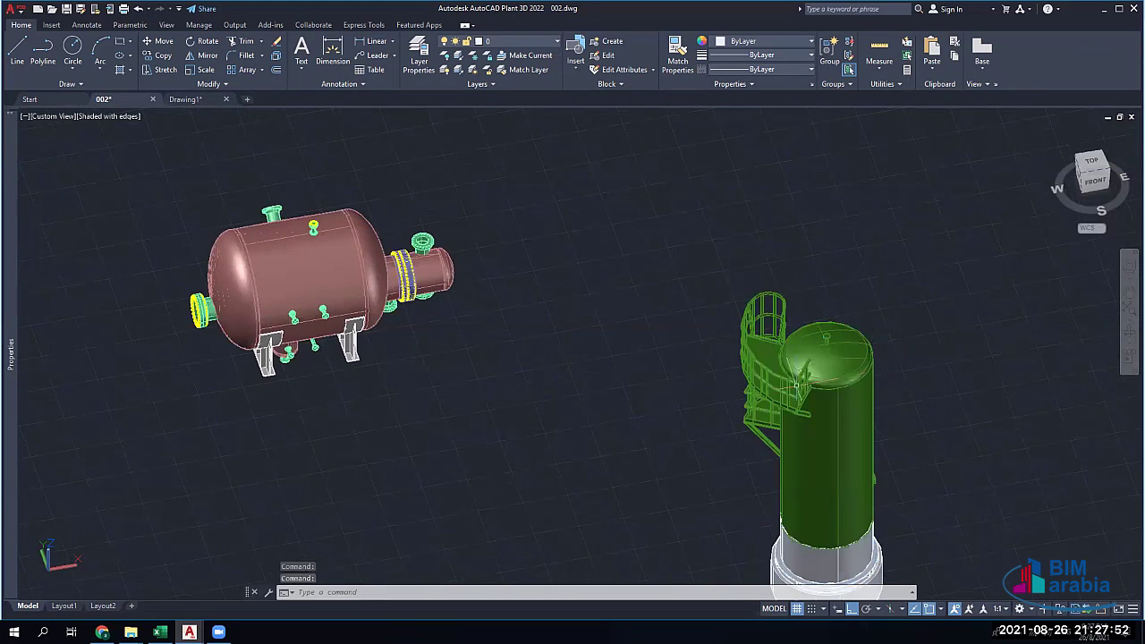
{"action": "left_click", "coordinate": [846, 376]}
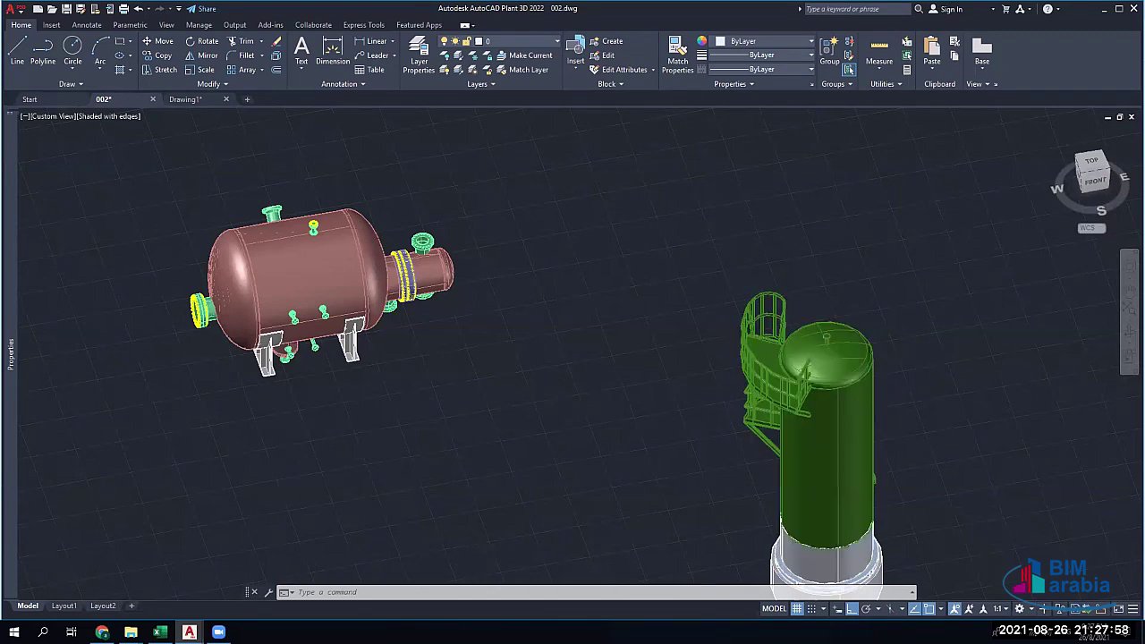
{"action": "scroll", "coordinate": [802, 454], "scroll_direction": "down", "scroll_amount": 5}
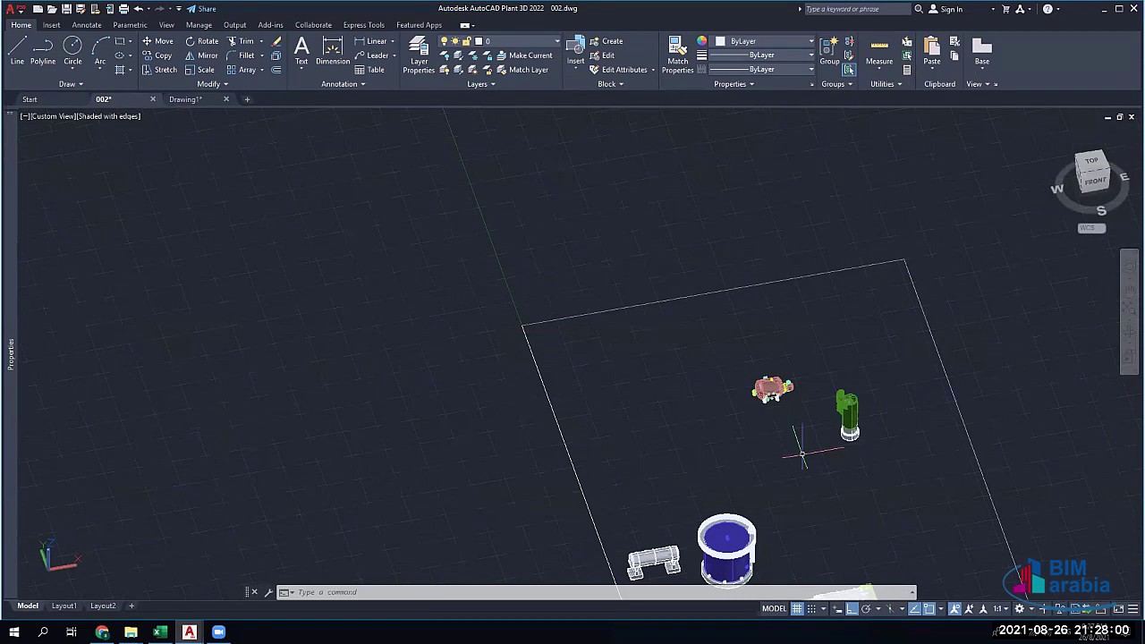
Bring the platform structure into view and select the horizontal tank on its upper deck
{"action": "middle_click_drag", "start_coordinate": [803, 454], "coordinate": [657, 283]}
{"action": "scroll", "coordinate": [666, 447], "scroll_direction": "up", "scroll_amount": 6}
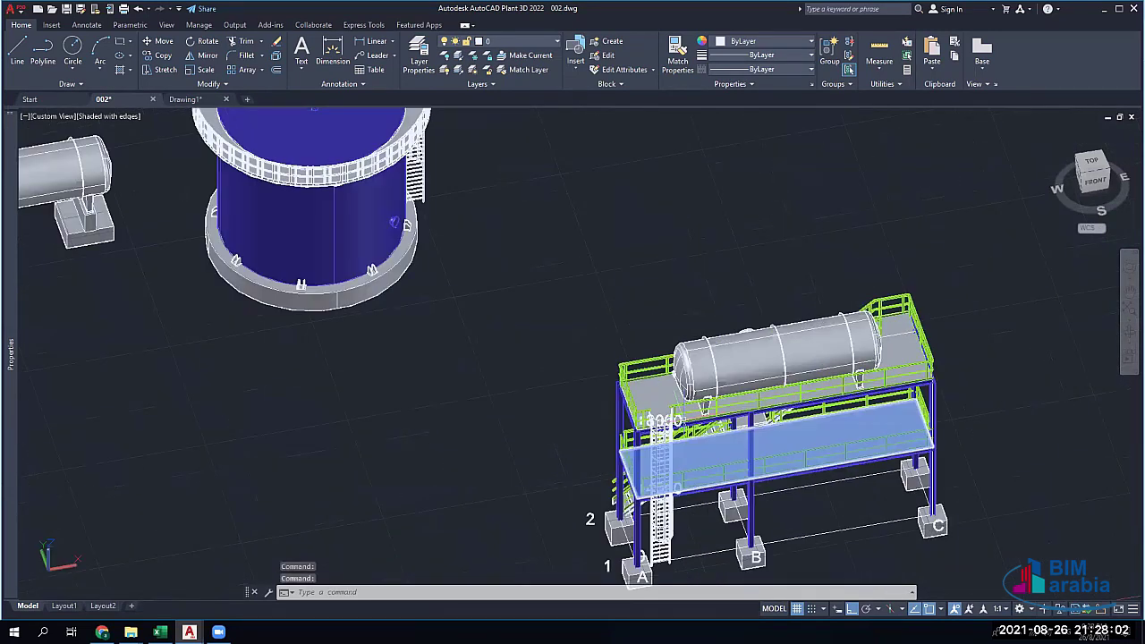
{"action": "middle_click_drag", "start_coordinate": [831, 340], "coordinate": [849, 295]}
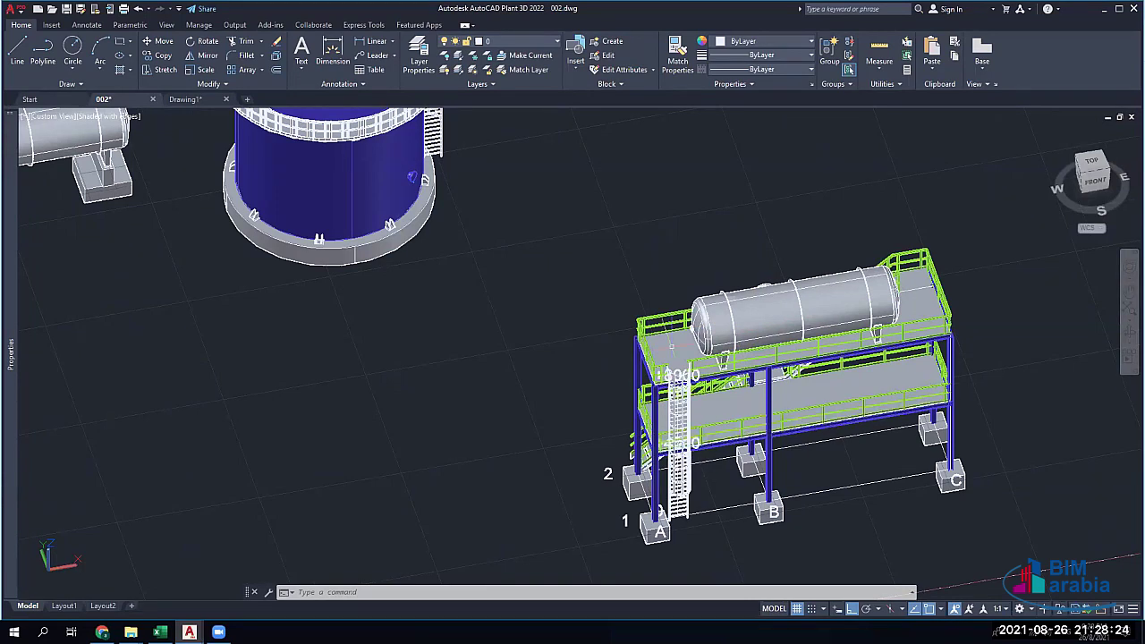
{"action": "left_click", "coordinate": [764, 317]}
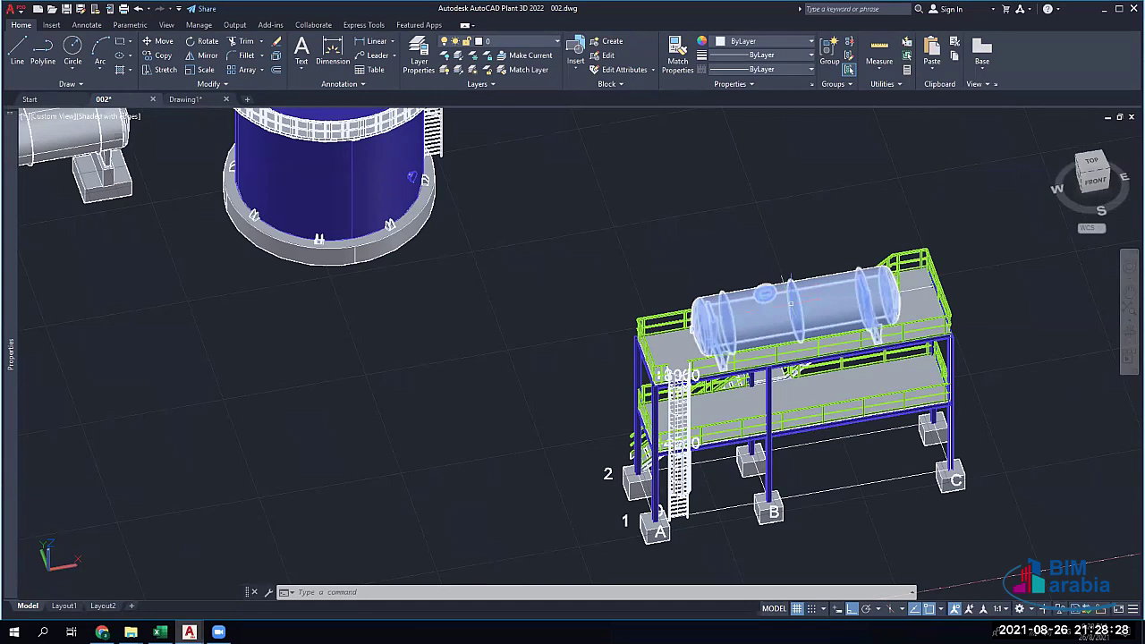
{"action": "mouse_move", "coordinate": [790, 307]}
Clear the tank selection and switch to the Piping Mantra videos page in the browser
{"action": "key", "text": "Escape"}
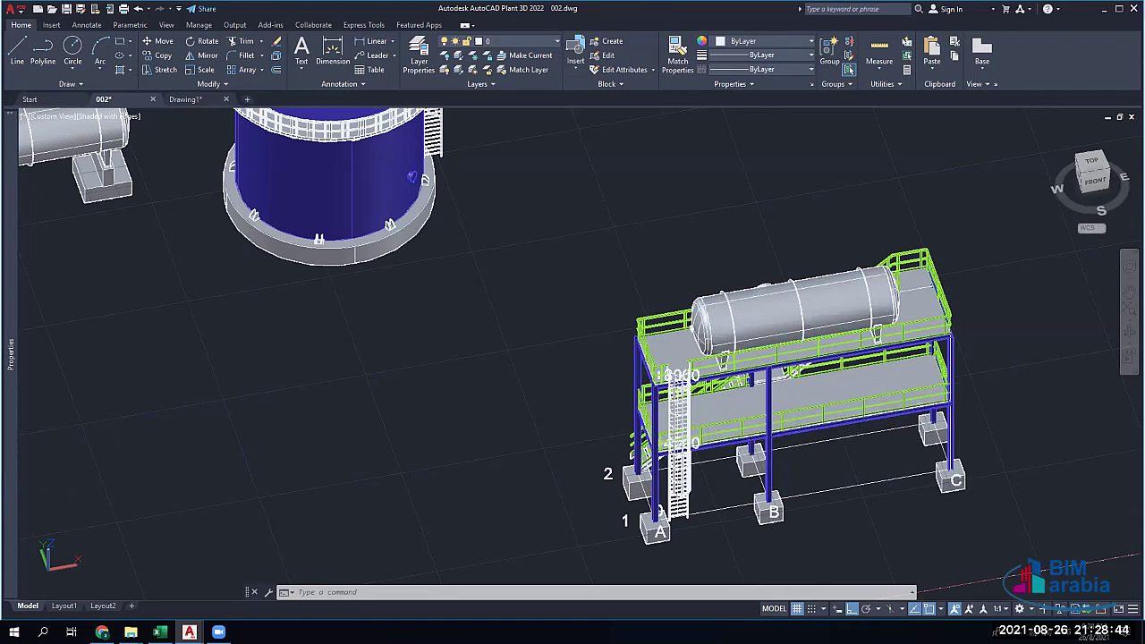
{"action": "middle_click_drag", "start_coordinate": [407, 427], "coordinate": [520, 419]}
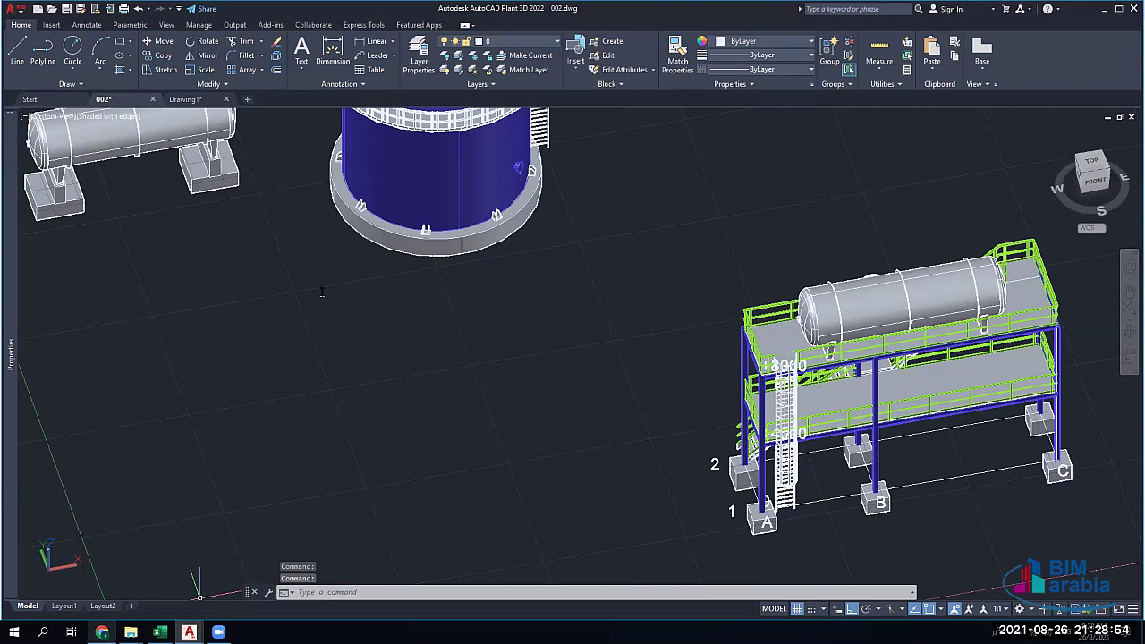
{"action": "key", "text": "alt+Tab"}
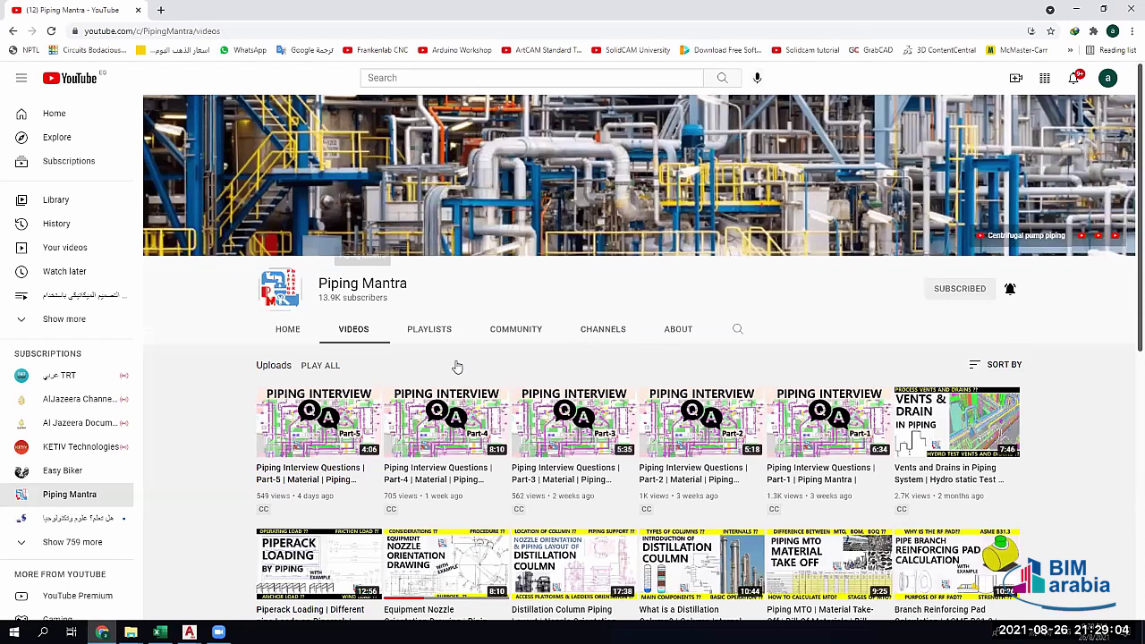
Scroll Piping Mantra's uploads down to the 'How to prepare an Equipment Layout' video
{"action": "scroll", "coordinate": [456, 367], "scroll_direction": "down", "scroll_amount": 3}
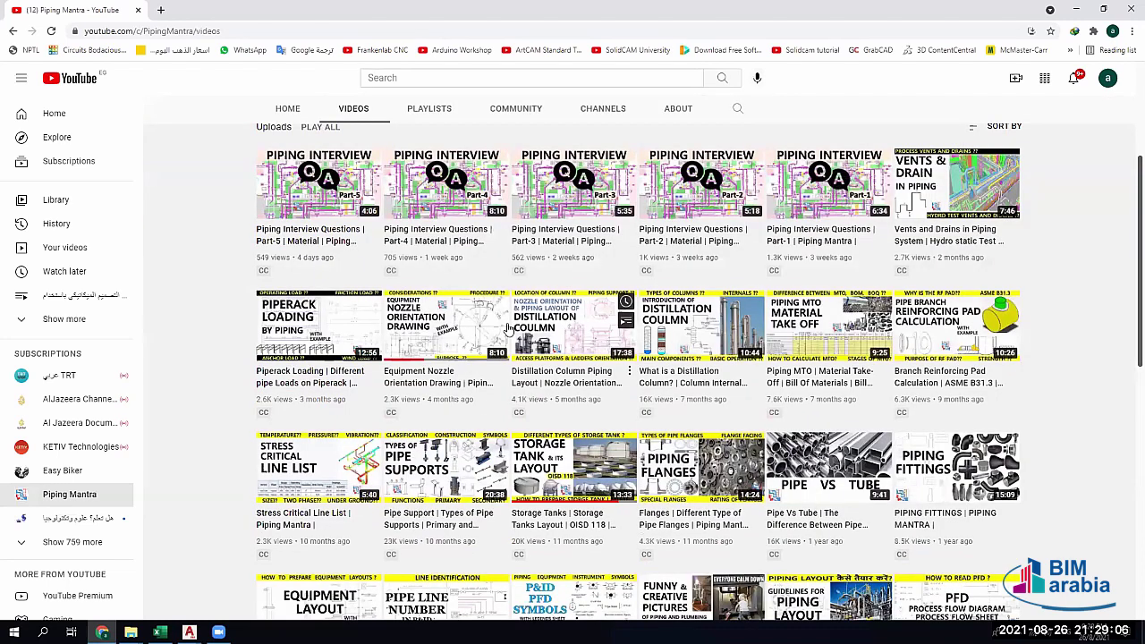
{"action": "scroll", "coordinate": [324, 313], "scroll_direction": "down", "scroll_amount": 2}
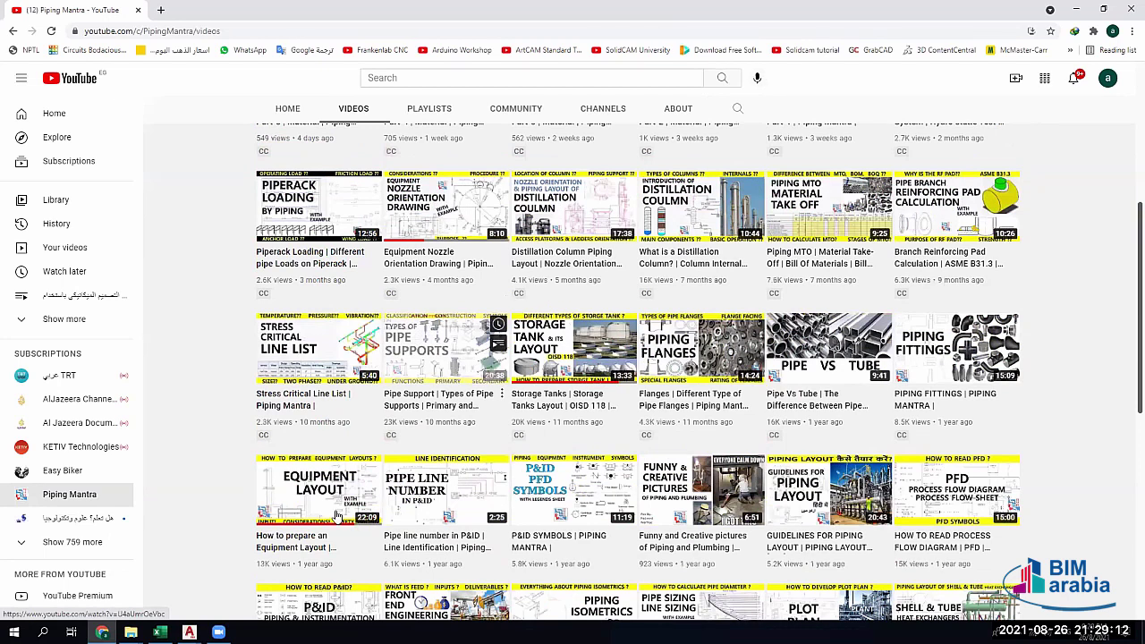
{"action": "scroll", "coordinate": [338, 517], "scroll_direction": "down", "scroll_amount": 3}
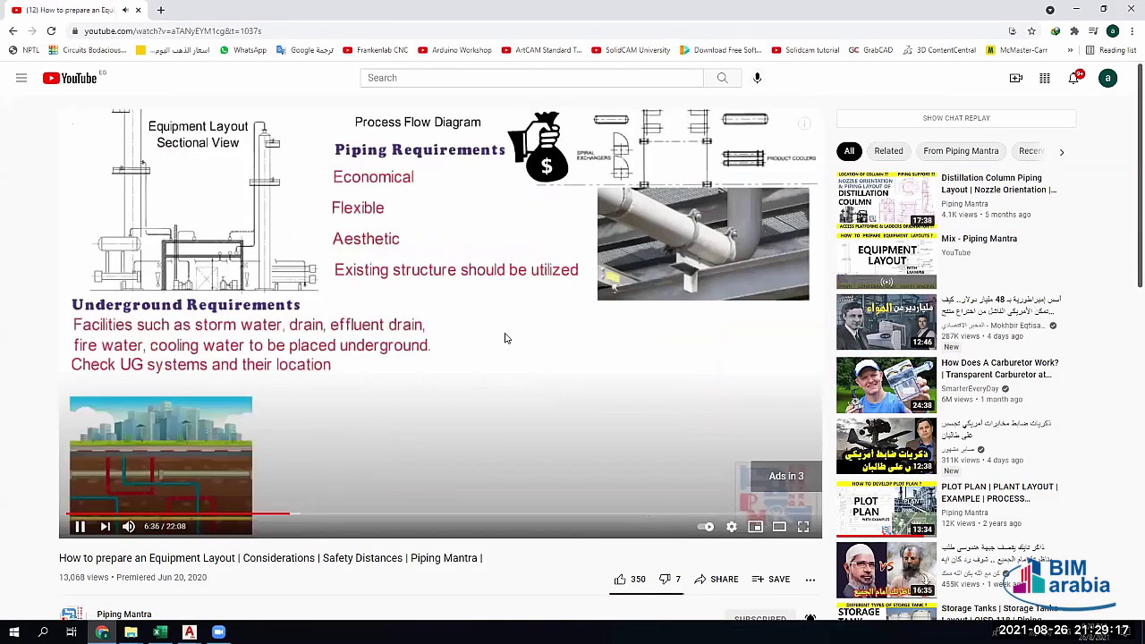
Skip the advertisement and seek the Equipment Layout video forward to 6:52
{"action": "left_click", "coordinate": [451, 344]}
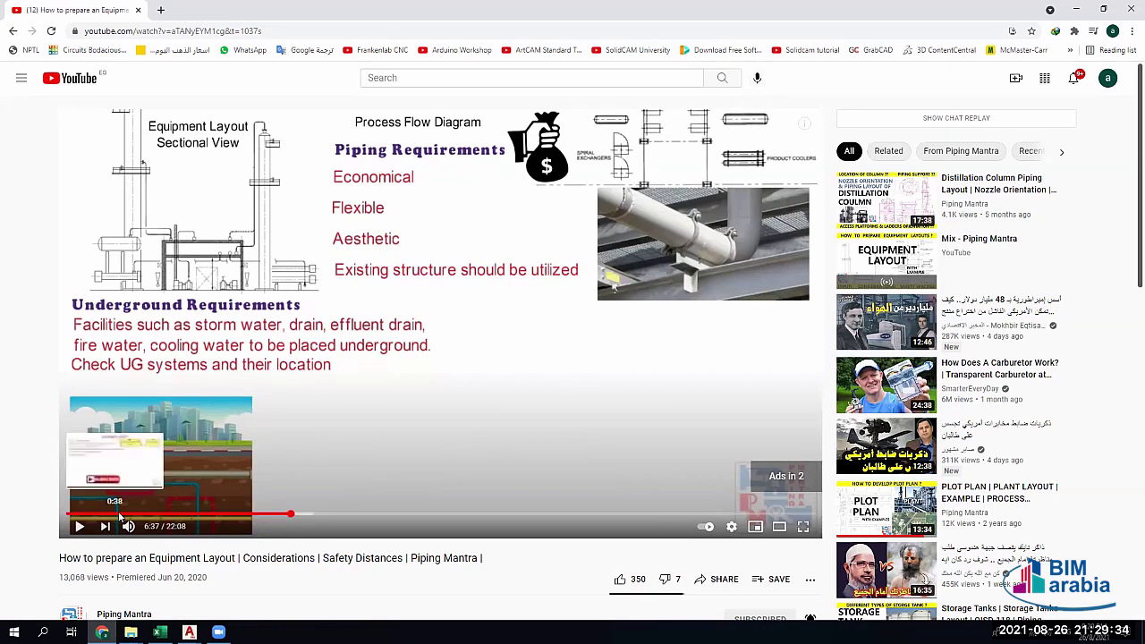
{"action": "left_click", "coordinate": [76, 514]}
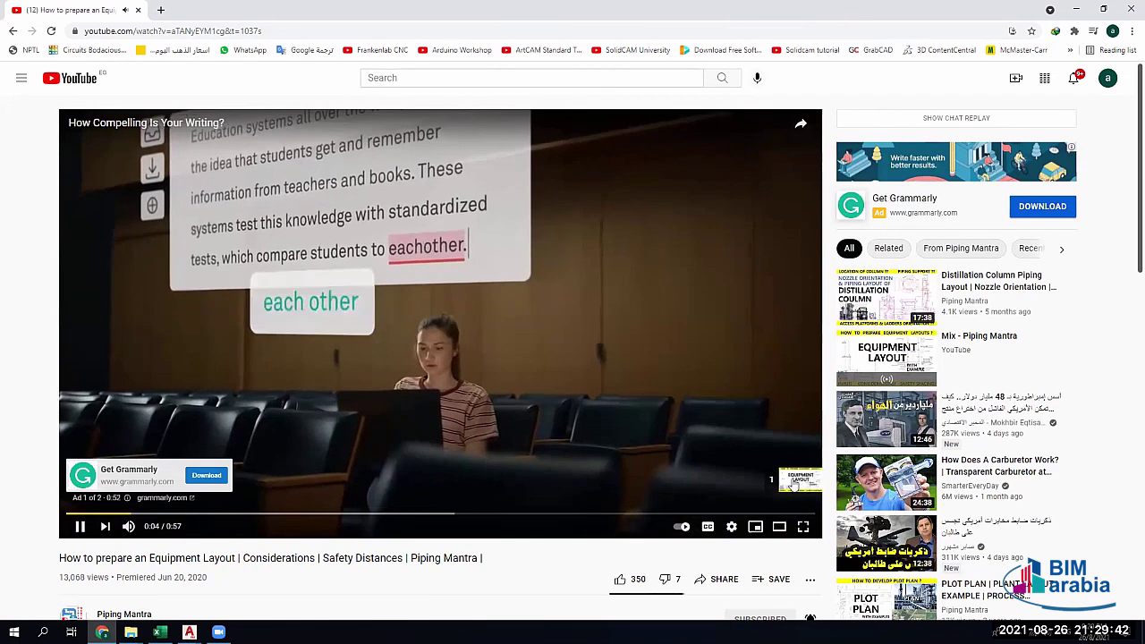
{"action": "left_click", "coordinate": [798, 480]}
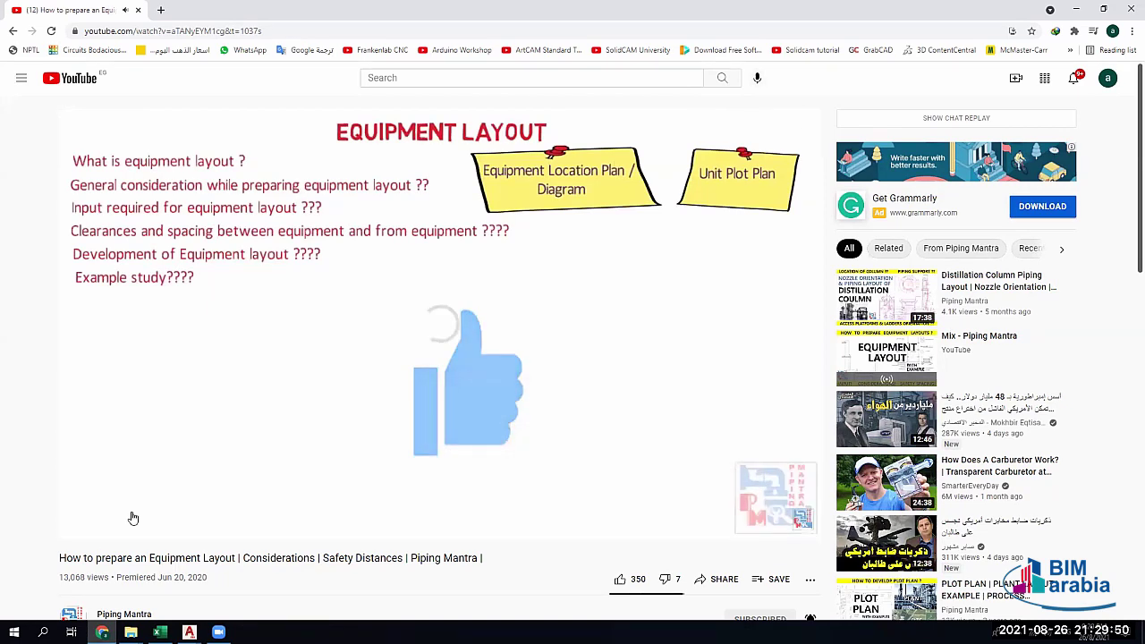
{"action": "left_click", "coordinate": [132, 515]}
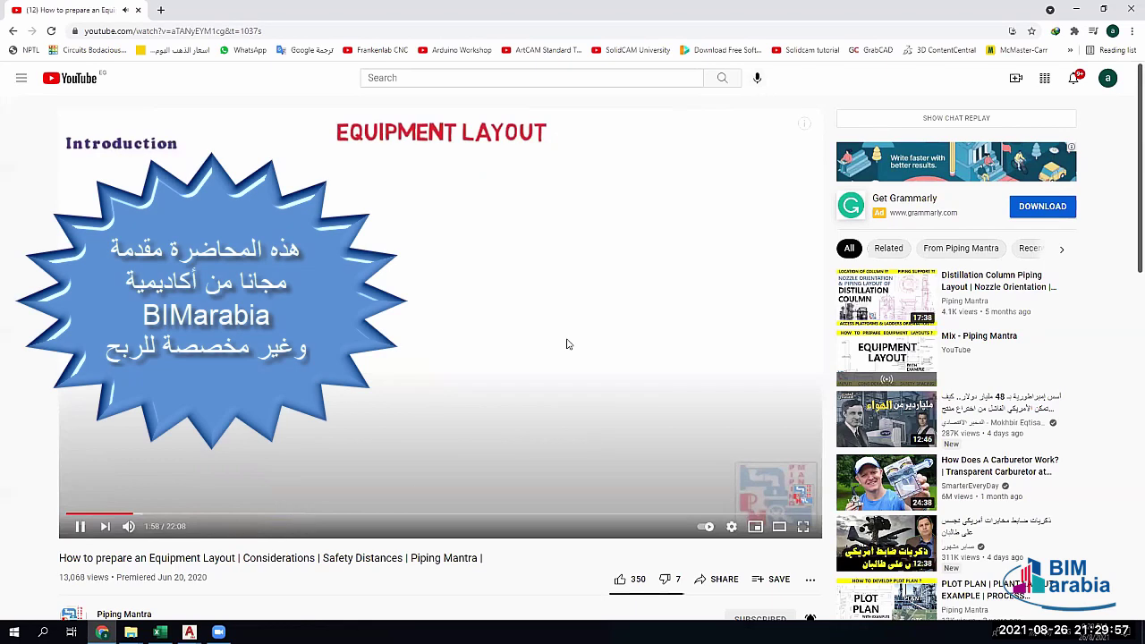
{"action": "key", "text": "l"}
{"action": "key", "text": "l"}
{"action": "key", "text": "l"}
{"action": "key", "text": "l"}
{"action": "key", "text": "l"}
{"action": "key", "text": "l"}
{"action": "key", "text": "l"}
{"action": "key", "text": "l"}
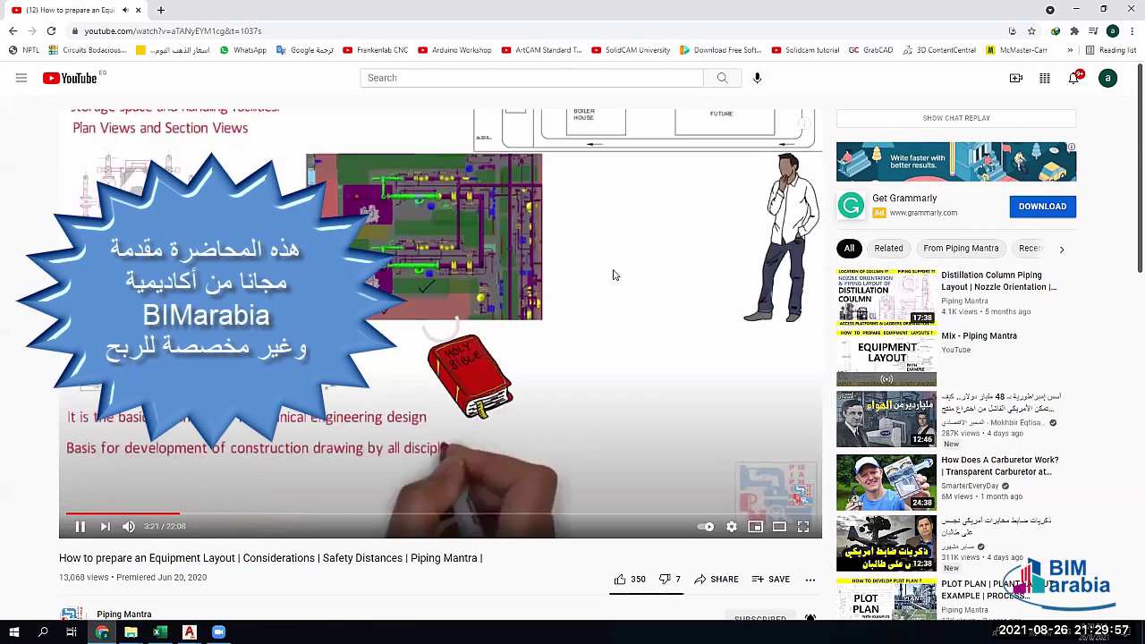
{"action": "left_click", "coordinate": [300, 517]}
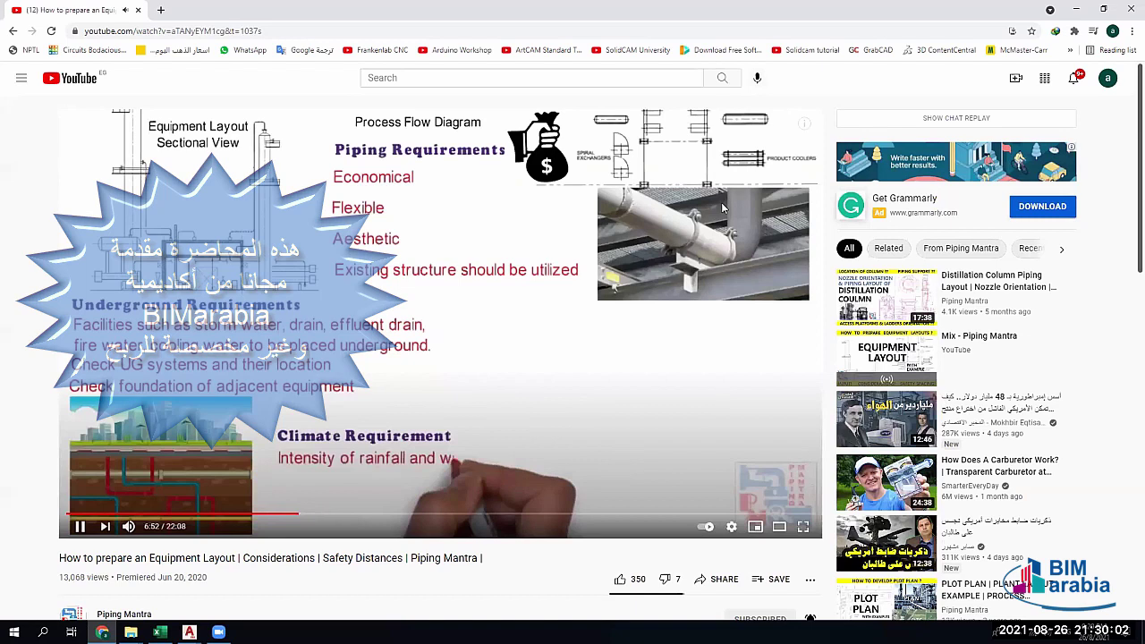
Mute the Equipment Layout video with the speaker icon
{"action": "left_click", "coordinate": [128, 527]}
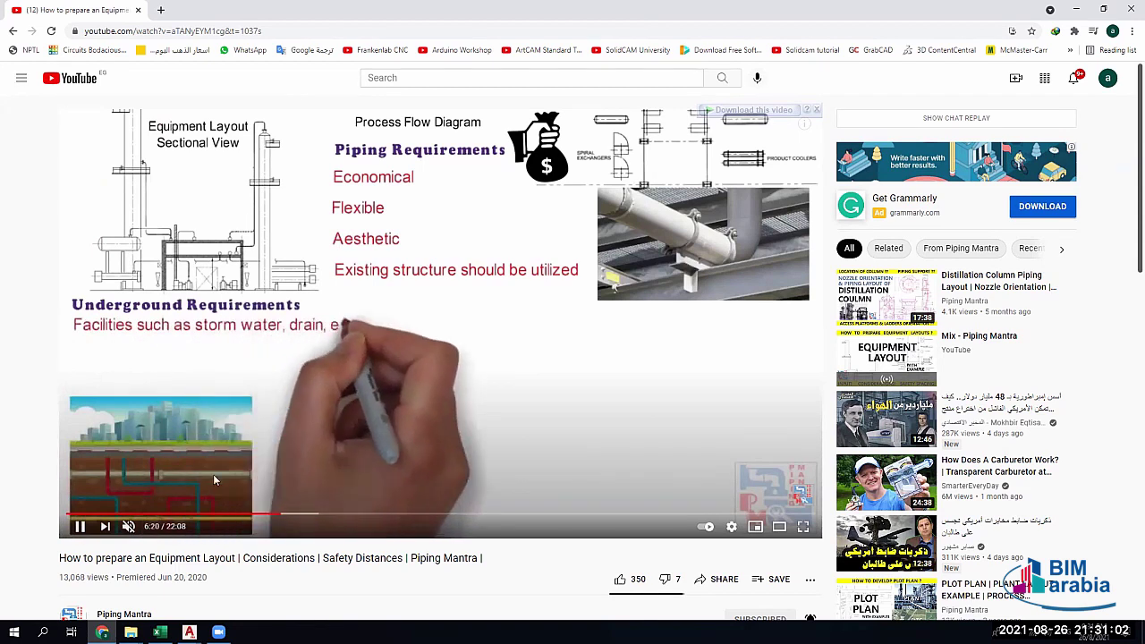
Skip the video past Operation and Maintenance and Construction Requirements to Horizontal Clearances
{"action": "left_click", "coordinate": [325, 516]}
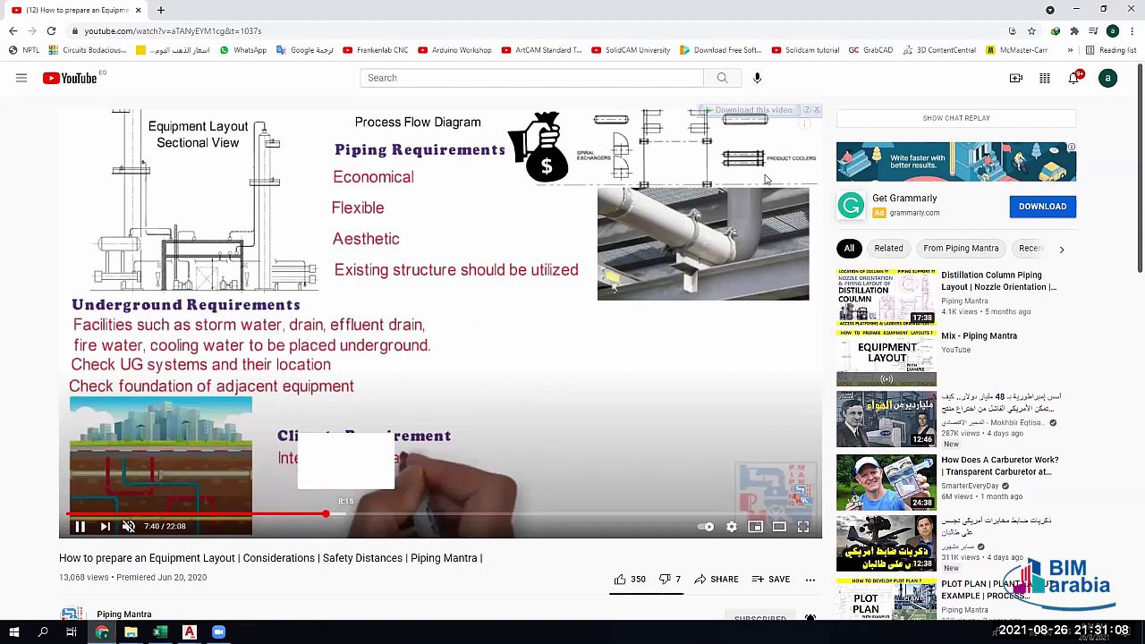
{"action": "left_click", "coordinate": [742, 184]}
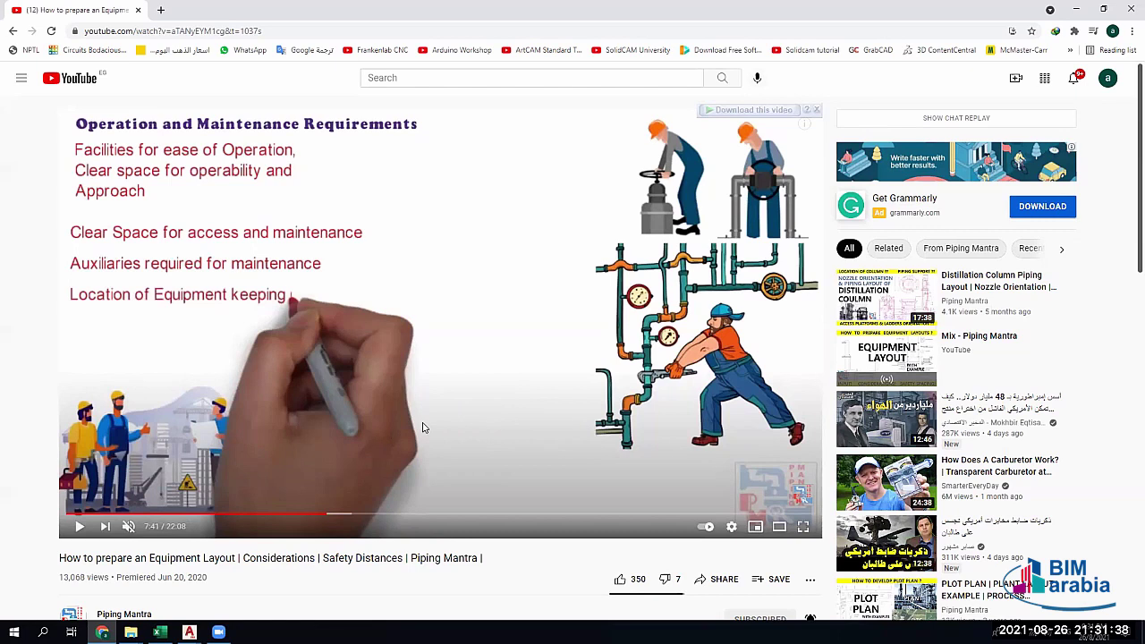
{"action": "left_click", "coordinate": [527, 331]}
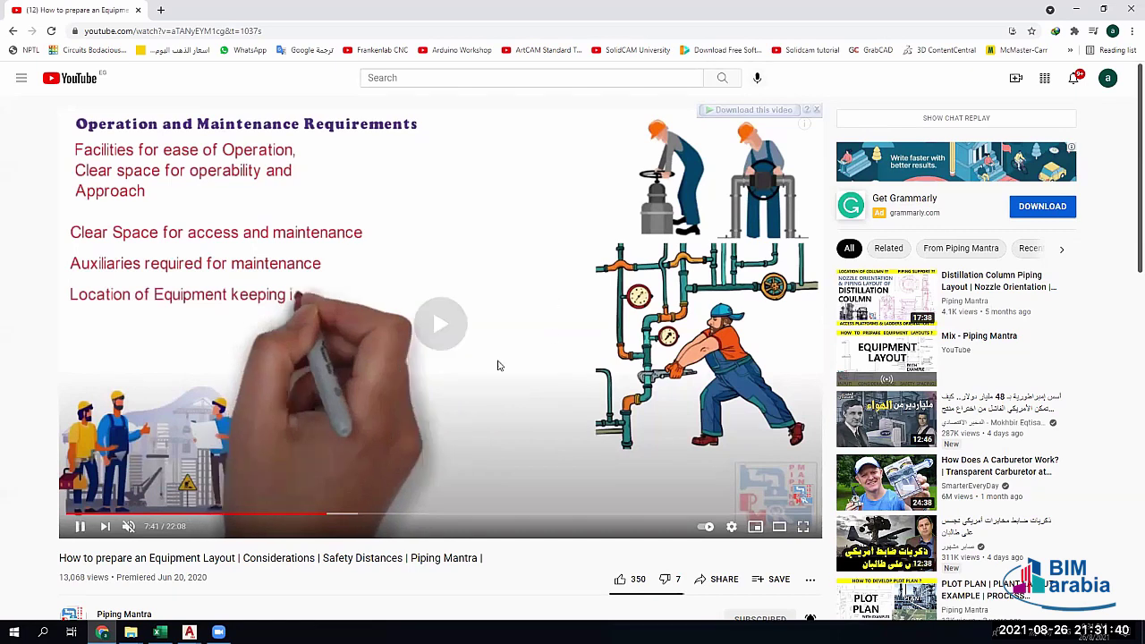
{"action": "left_click", "coordinate": [344, 515]}
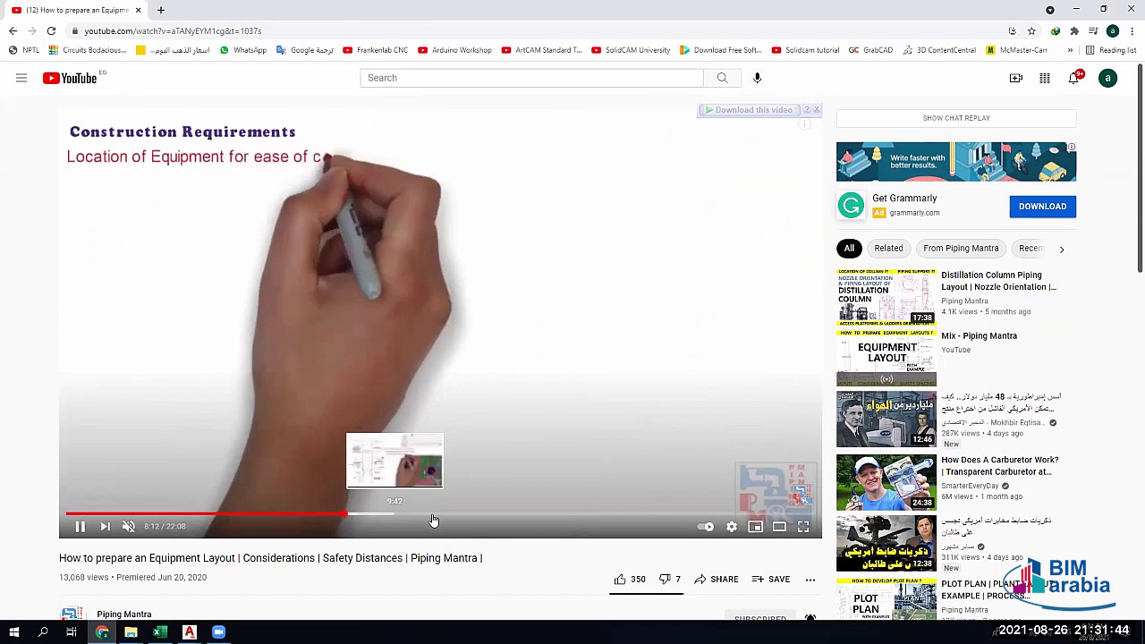
{"action": "left_click", "coordinate": [428, 516]}
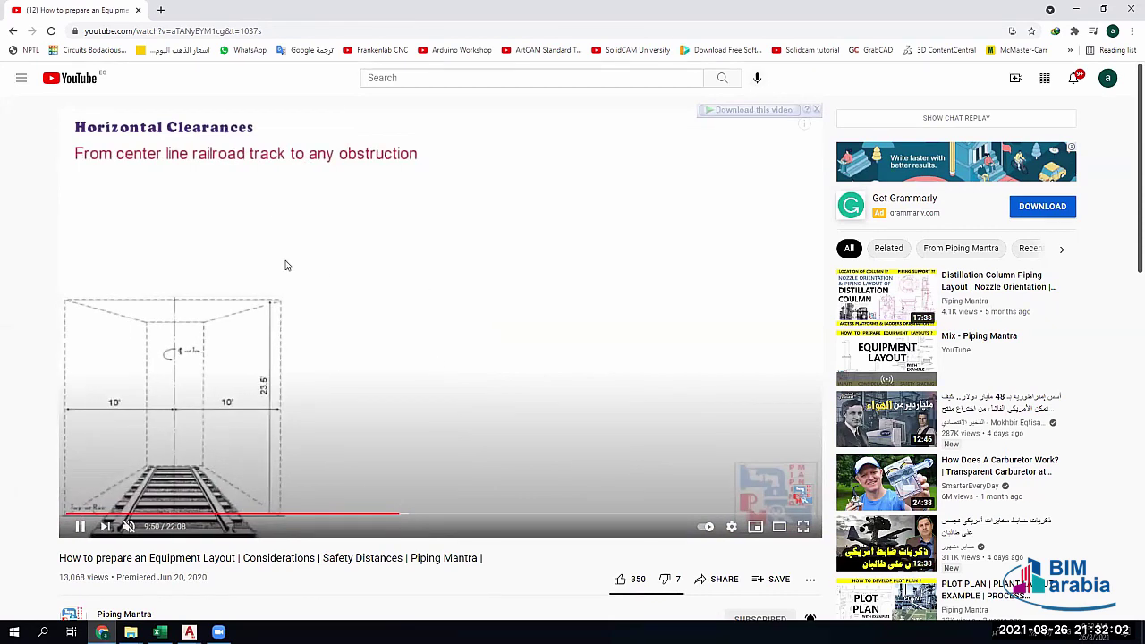
{"action": "left_click", "coordinate": [388, 249]}
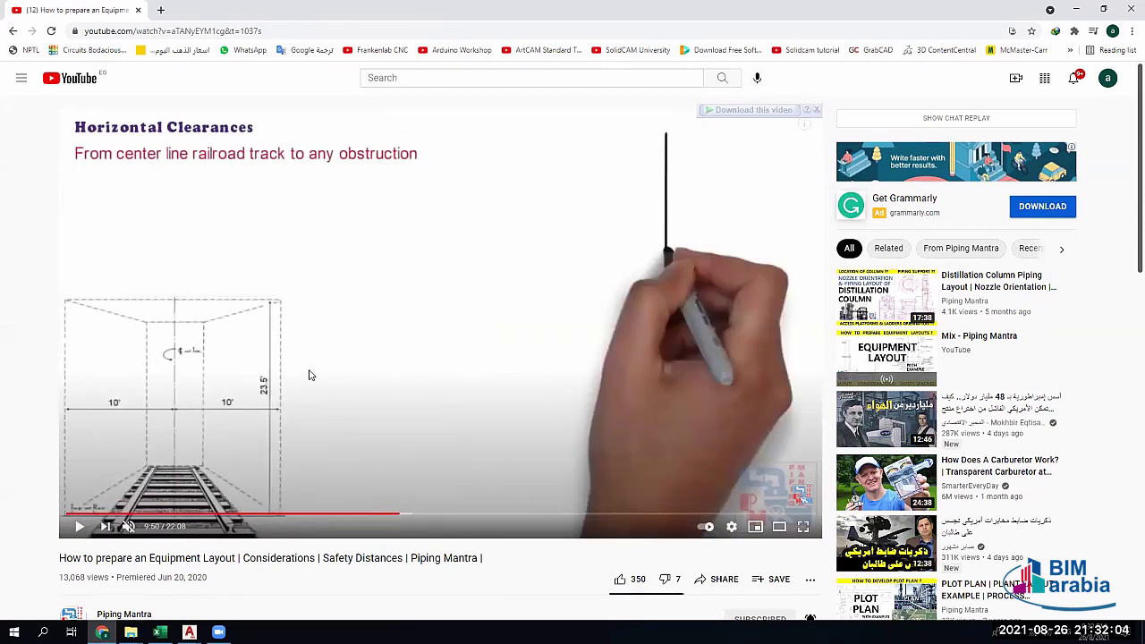
{"action": "left_click", "coordinate": [390, 334]}
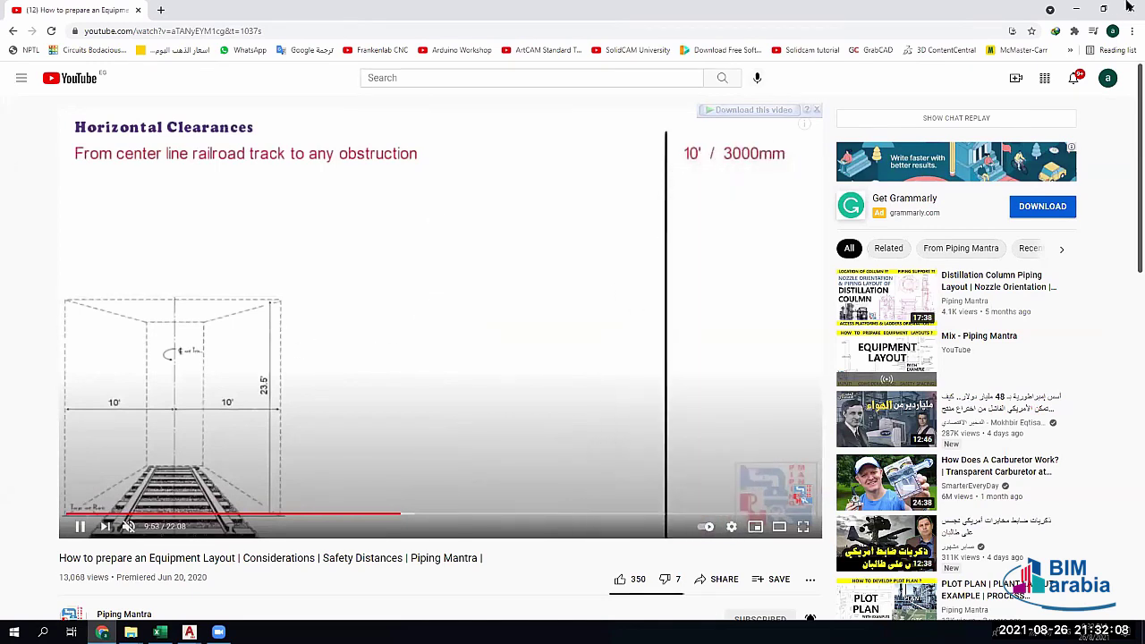
Pause on the 10' / 3000mm clearance and open KOC-L-028 Rev-4.pdf
{"action": "key", "text": "space"}
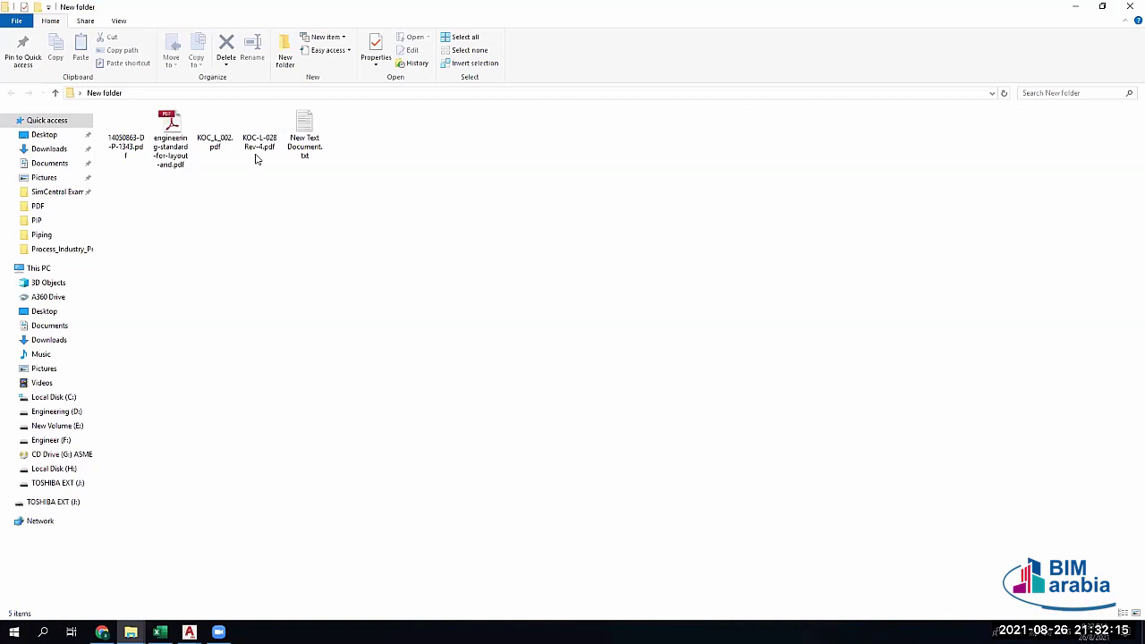
{"action": "left_click", "coordinate": [260, 142]}
{"action": "double_click", "coordinate": [266, 141]}
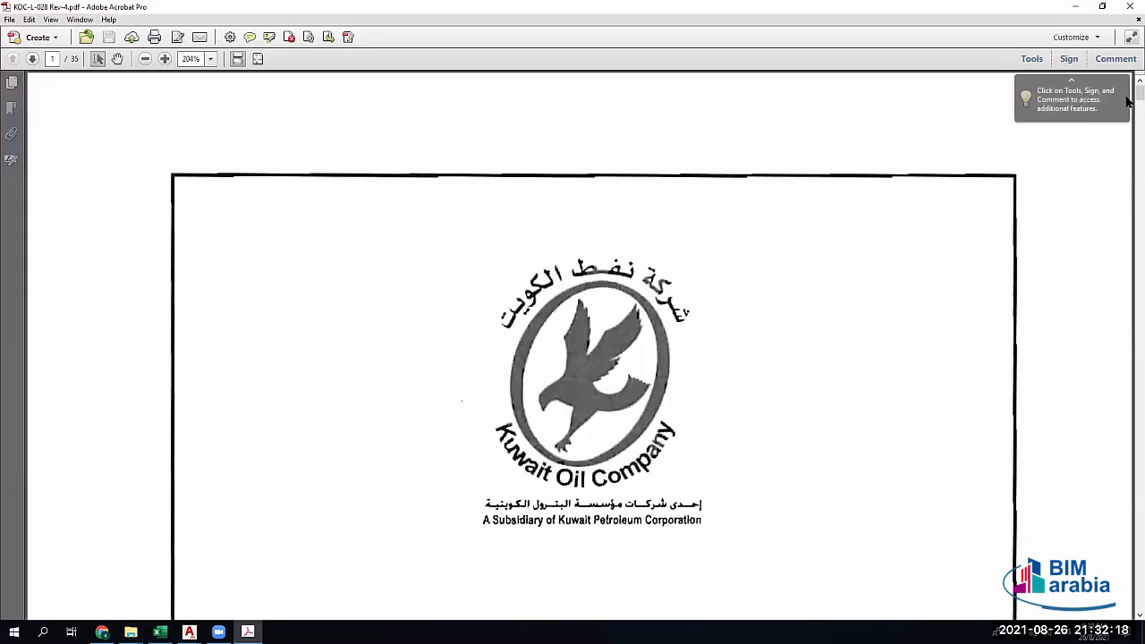
Scroll KOC-L-028 Rev-4.pdf down to page 30's Appendix-1 Spacing Chart-1
{"action": "scroll", "coordinate": [1129, 215], "scroll_direction": "down", "scroll_amount": 5}
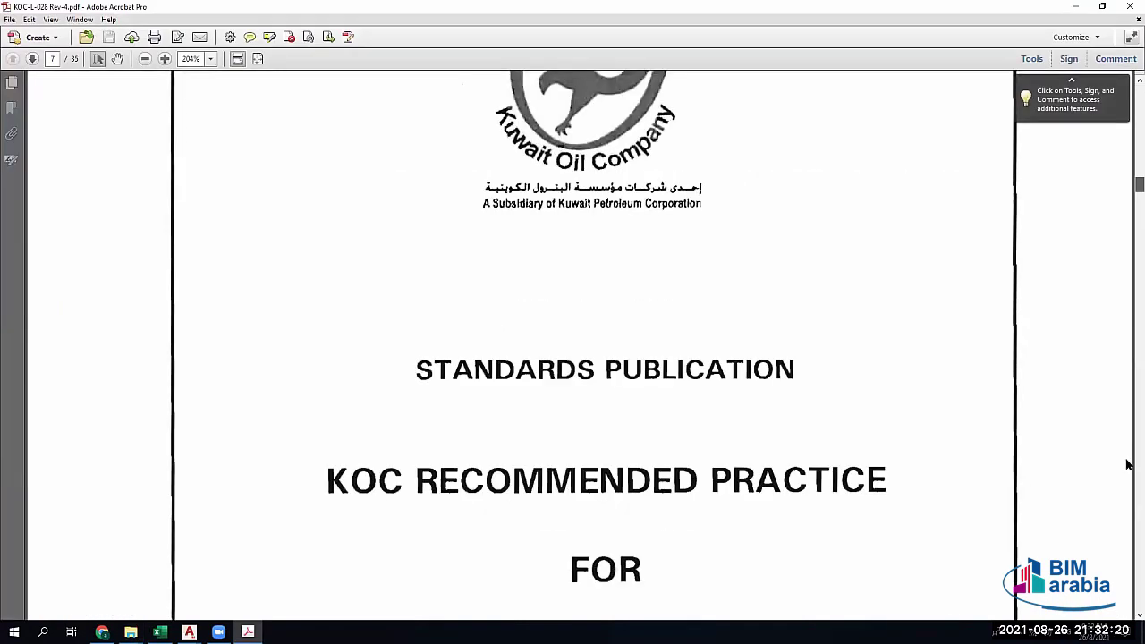
{"action": "scroll", "coordinate": [579, 225], "scroll_direction": "down", "scroll_amount": 15}
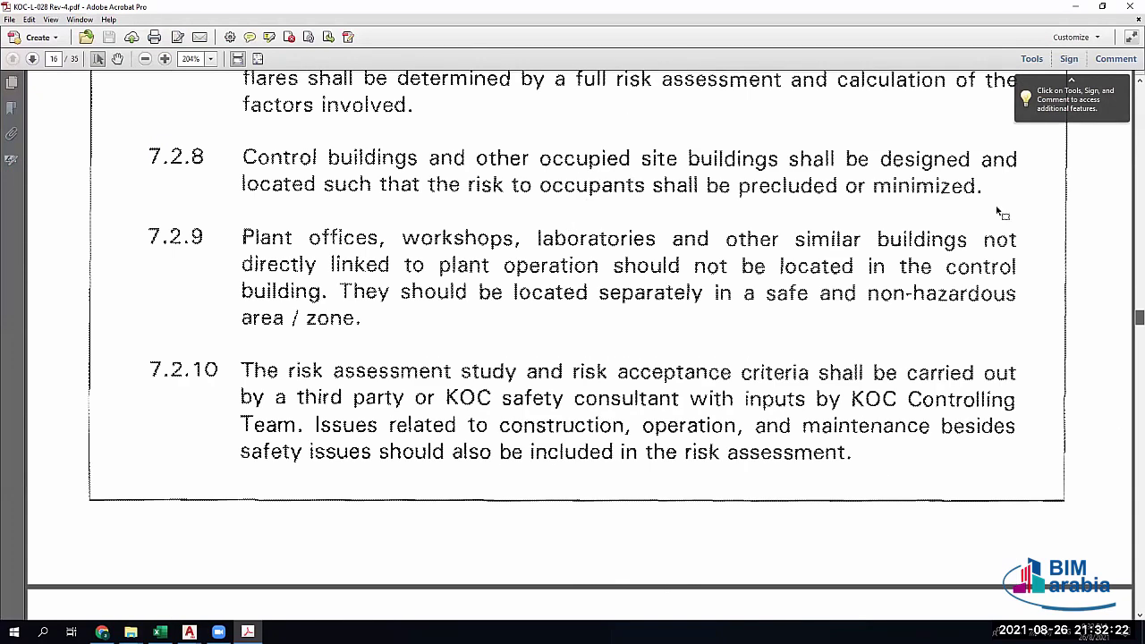
{"action": "scroll", "coordinate": [999, 212], "scroll_direction": "down", "scroll_amount": 15}
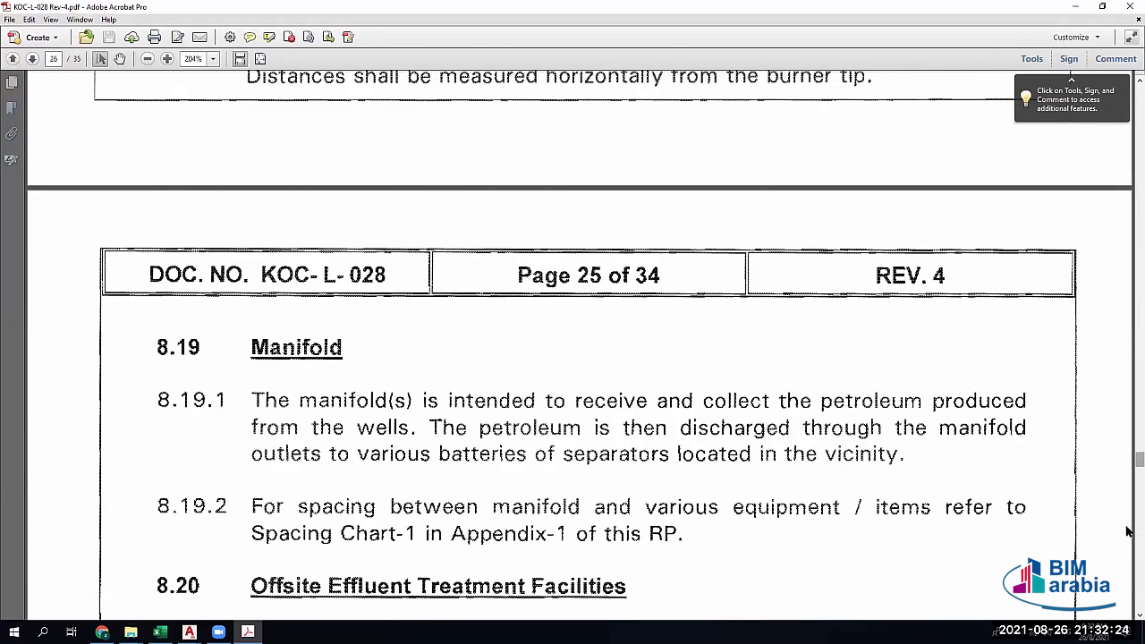
{"action": "scroll", "coordinate": [1128, 527], "scroll_direction": "down", "scroll_amount": 10}
{"action": "scroll", "coordinate": [1128, 523], "scroll_direction": "down", "scroll_amount": 15}
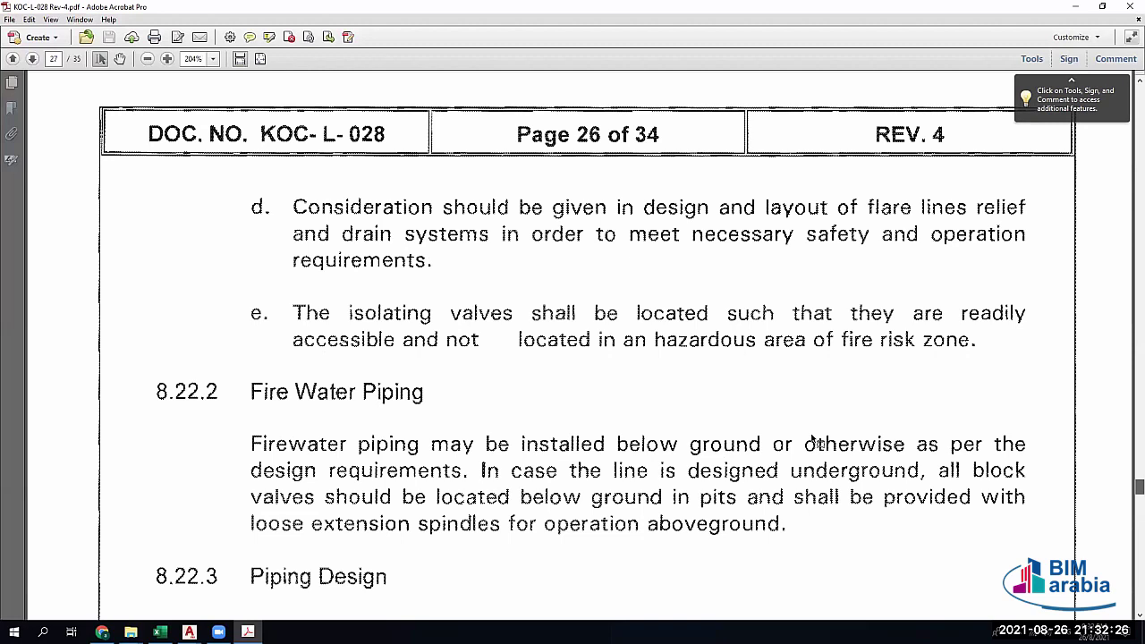
{"action": "scroll", "coordinate": [486, 401], "scroll_direction": "down", "scroll_amount": 15}
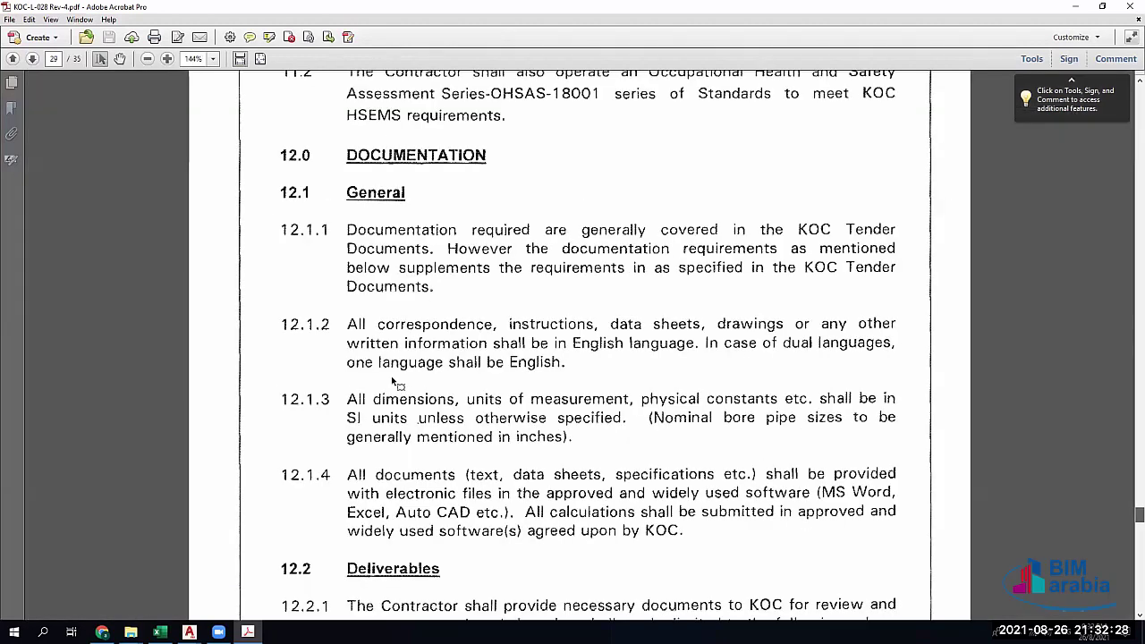
{"action": "scroll", "coordinate": [376, 375], "scroll_direction": "down", "scroll_amount": 15}
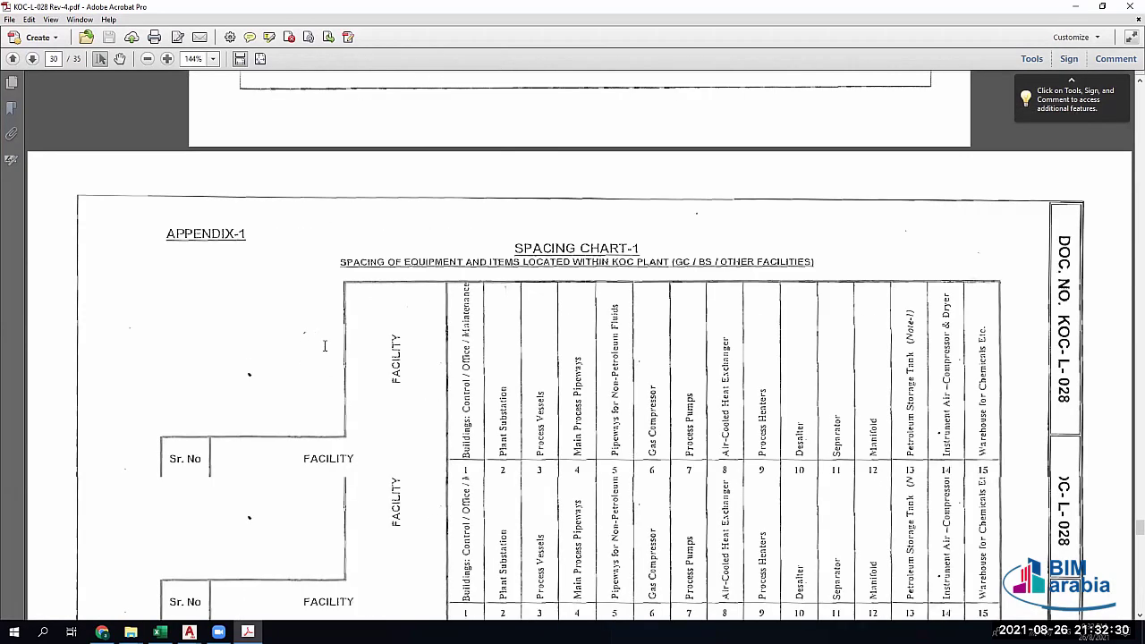
{"action": "scroll", "coordinate": [333, 350], "scroll_direction": "down", "scroll_amount": 3}
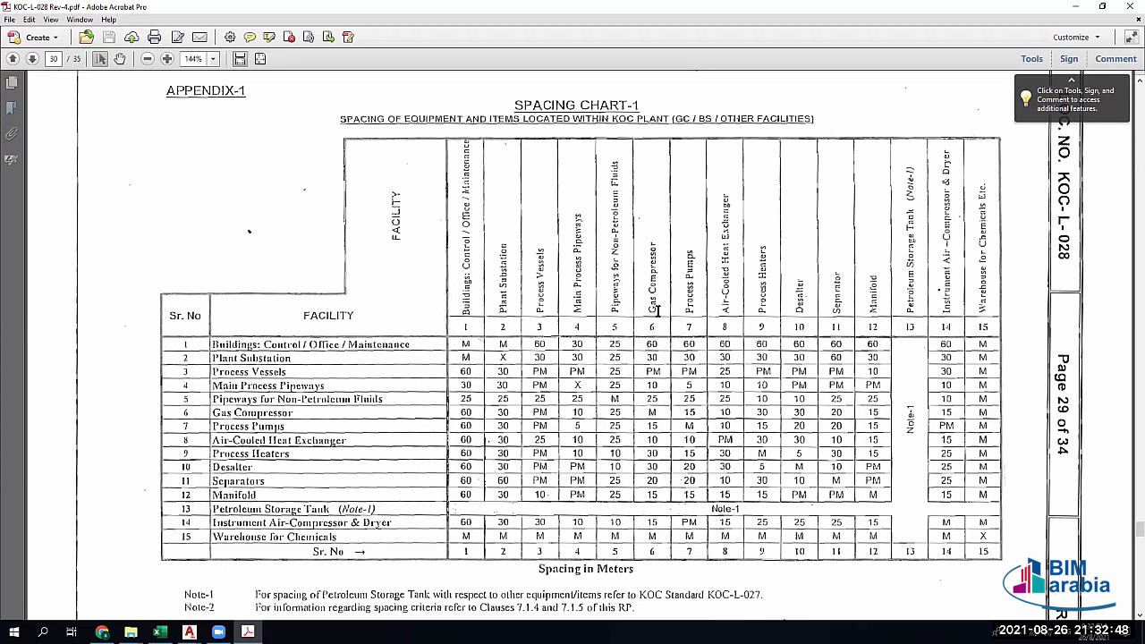
Highlight the 60 m Gas Compressor and 25 m Process Vessels to Air-Cooled Heat Exchanger spacings
{"action": "double_click", "coordinate": [650, 343]}
{"action": "left_click", "coordinate": [694, 344]}
{"action": "left_click_drag", "start_coordinate": [459, 370], "coordinate": [712, 371]}
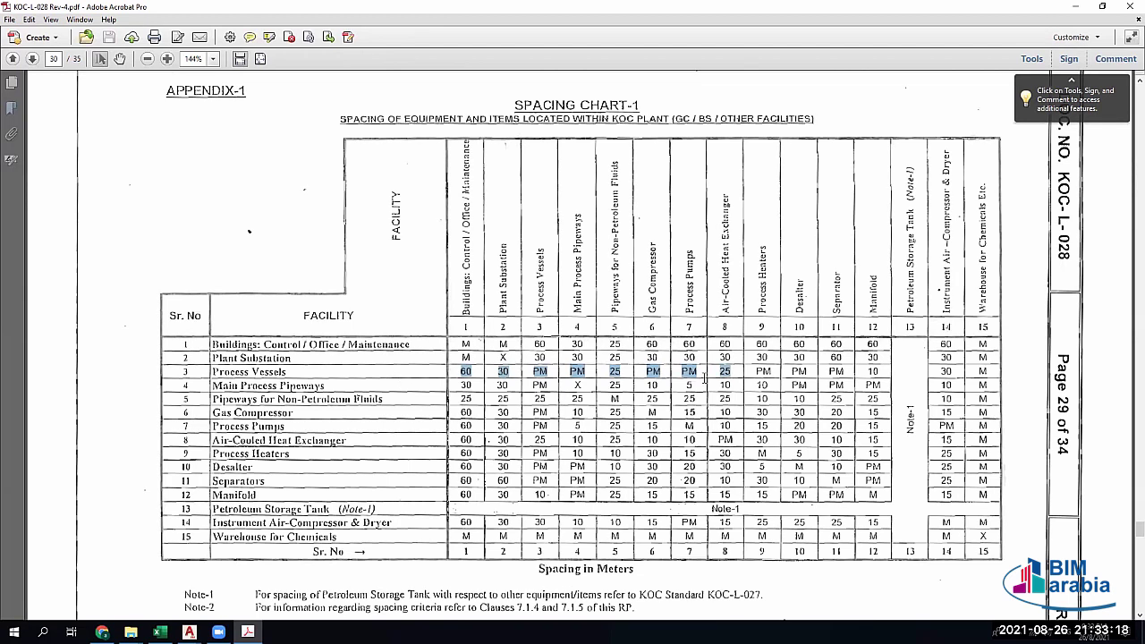
{"action": "double_click", "coordinate": [724, 371]}
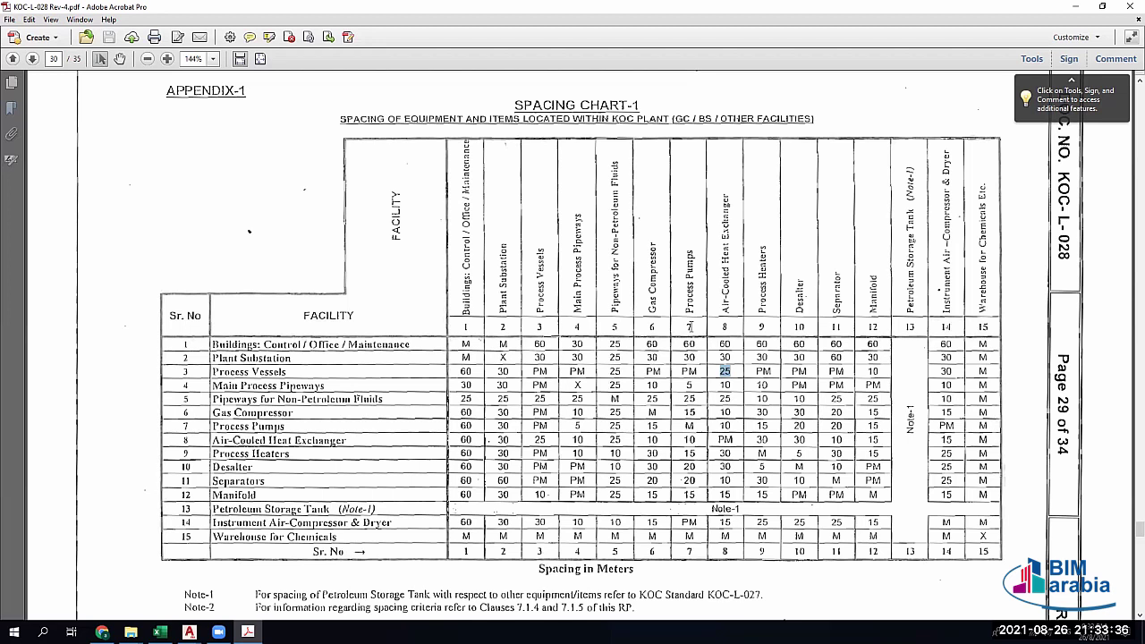
{"action": "scroll", "coordinate": [690, 326], "scroll_direction": "down", "scroll_amount": 1}
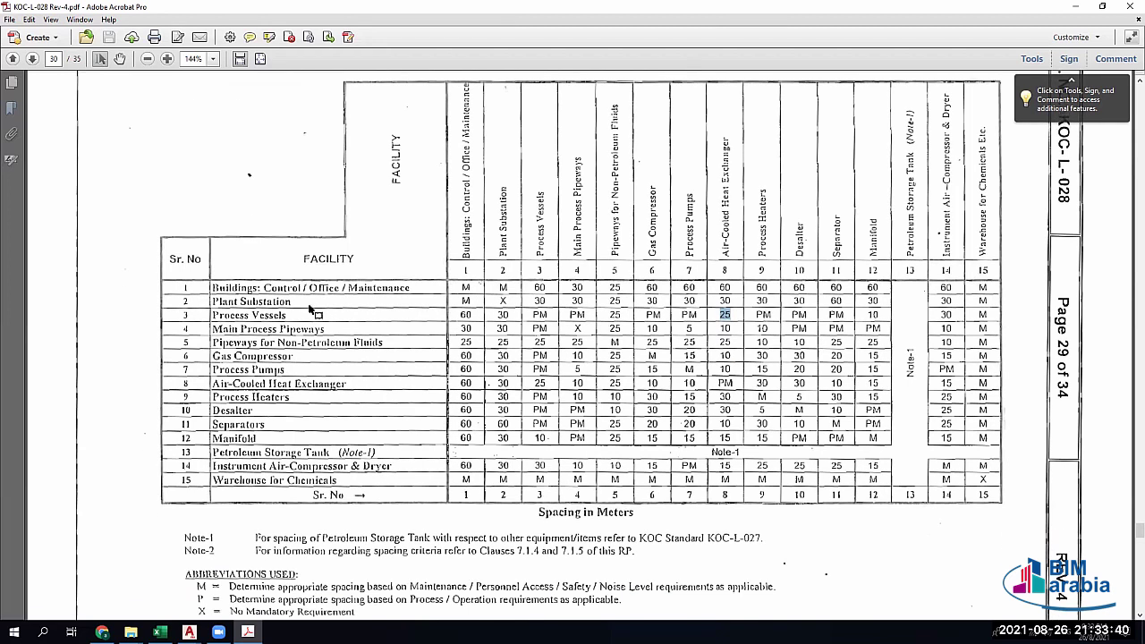
{"action": "scroll", "coordinate": [530, 251], "scroll_direction": "down", "scroll_amount": 3}
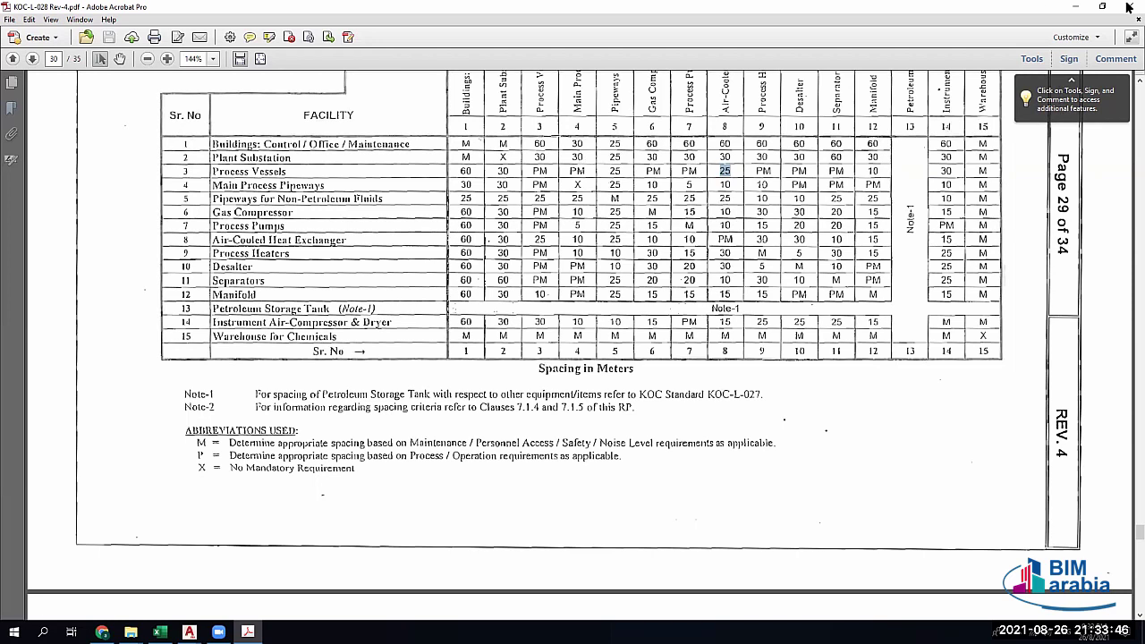
Open the Process_Industry_Practices download's folder from Internet Download Manager
{"action": "key", "text": "alt+Tab"}
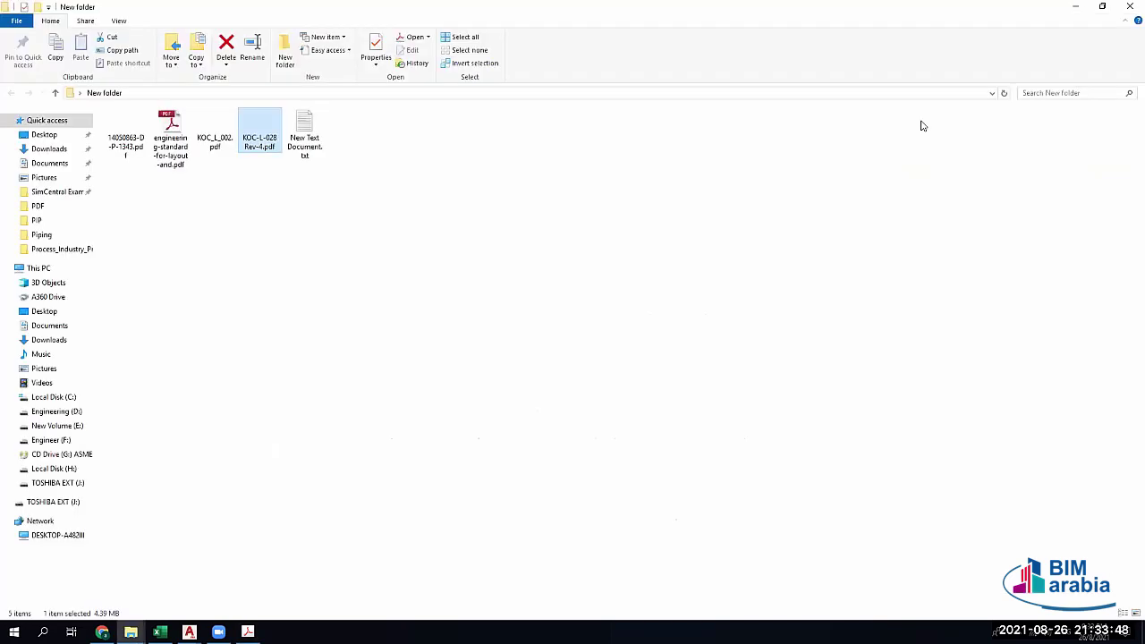
{"action": "left_click", "coordinate": [992, 631]}
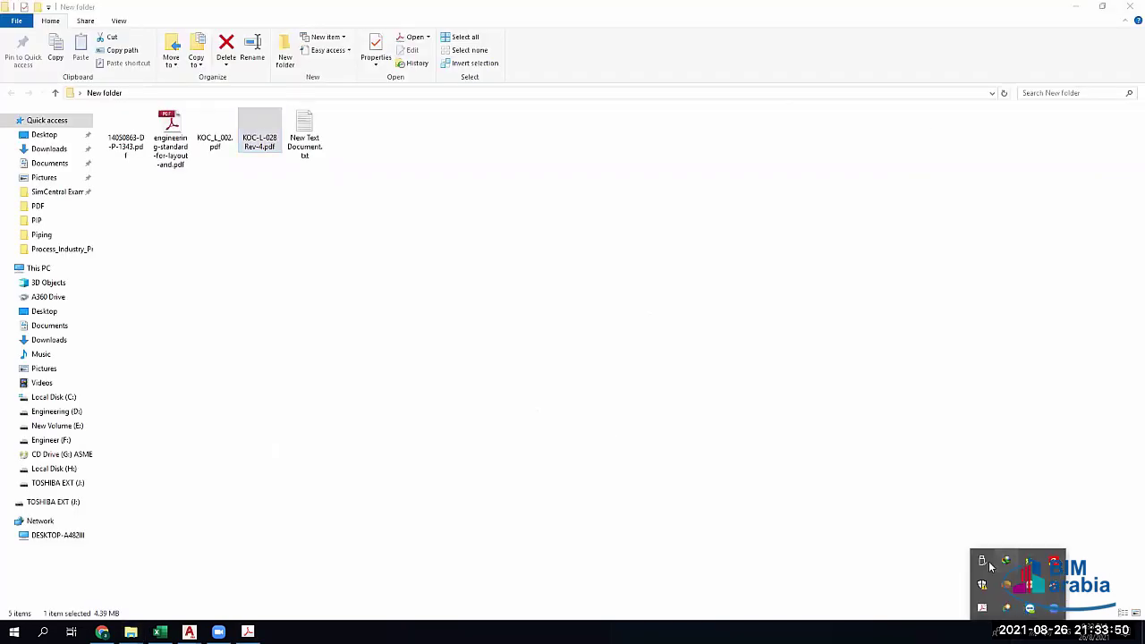
{"action": "left_click", "coordinate": [1003, 564]}
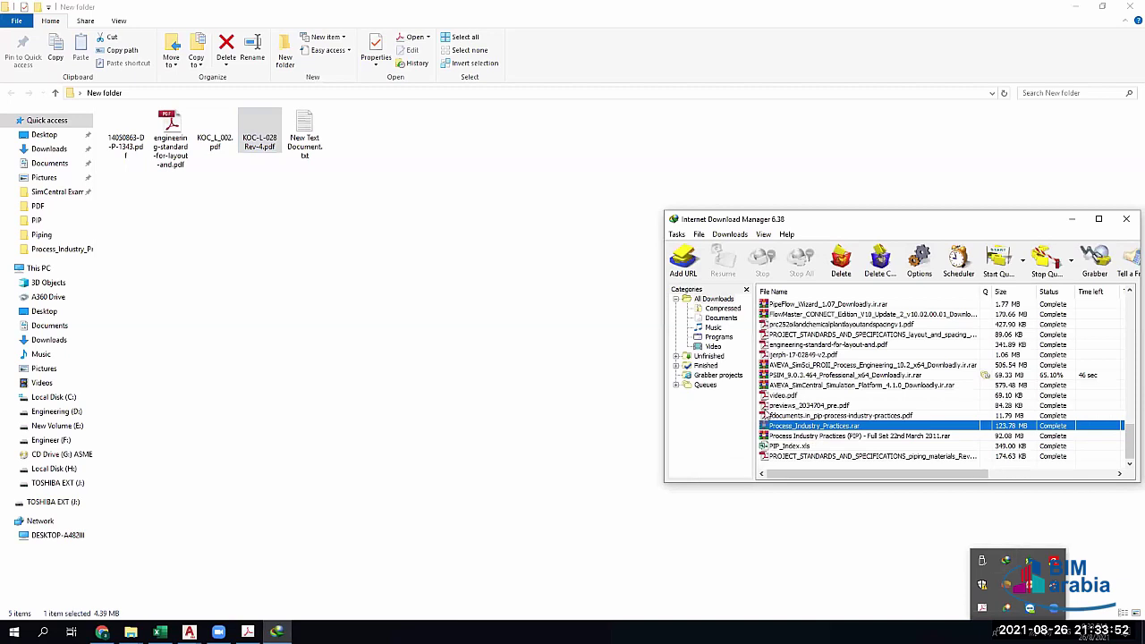
{"action": "right_click", "coordinate": [811, 427]}
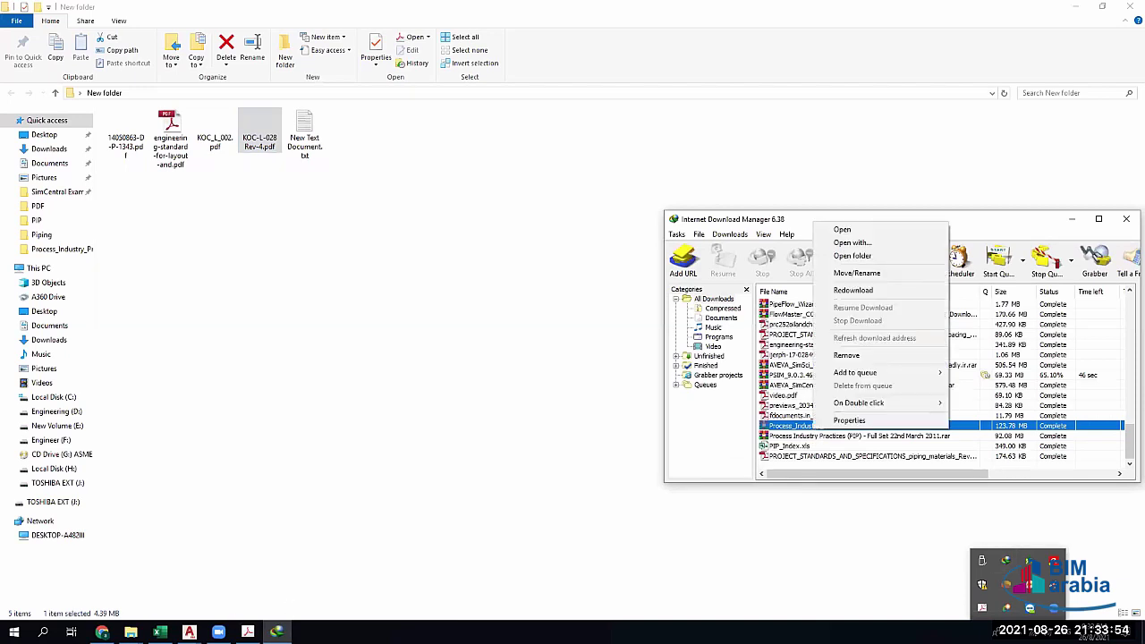
{"action": "left_click", "coordinate": [130, 632]}
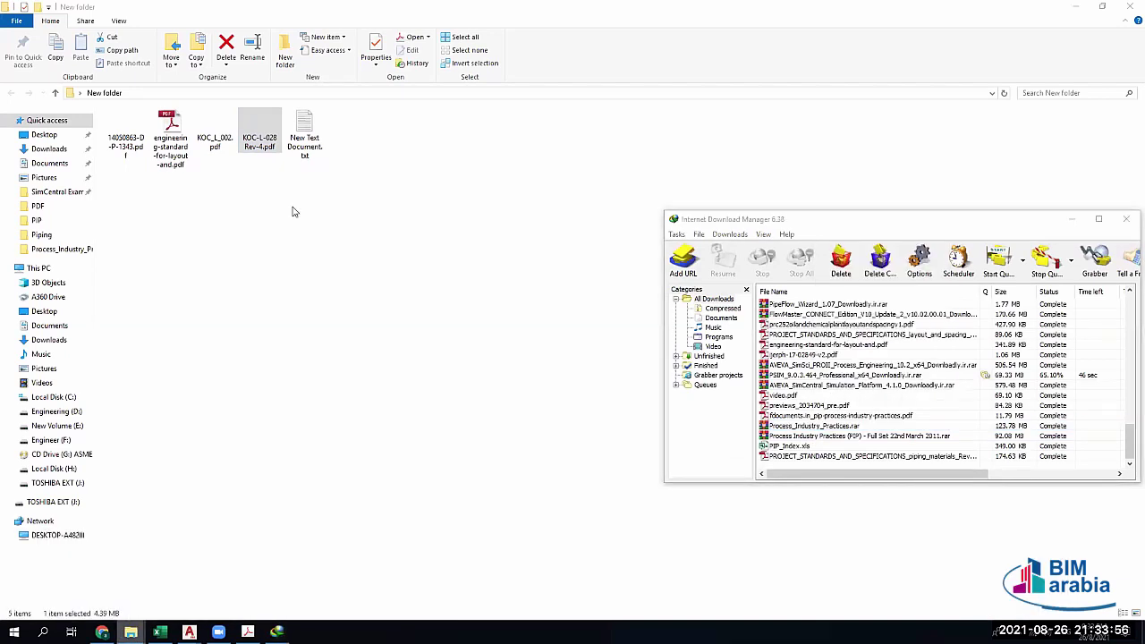
Select the PDF folder, then switch to the open PIP_Index.xls spreadsheet
{"action": "key", "text": "alt+Tab"}
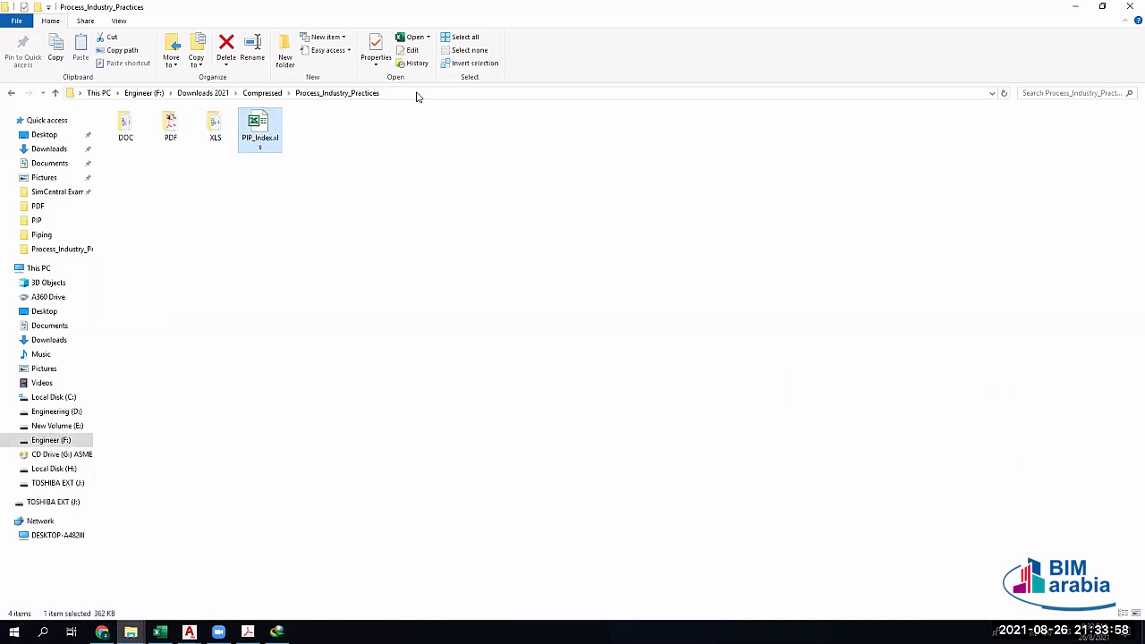
{"action": "left_click", "coordinate": [170, 127]}
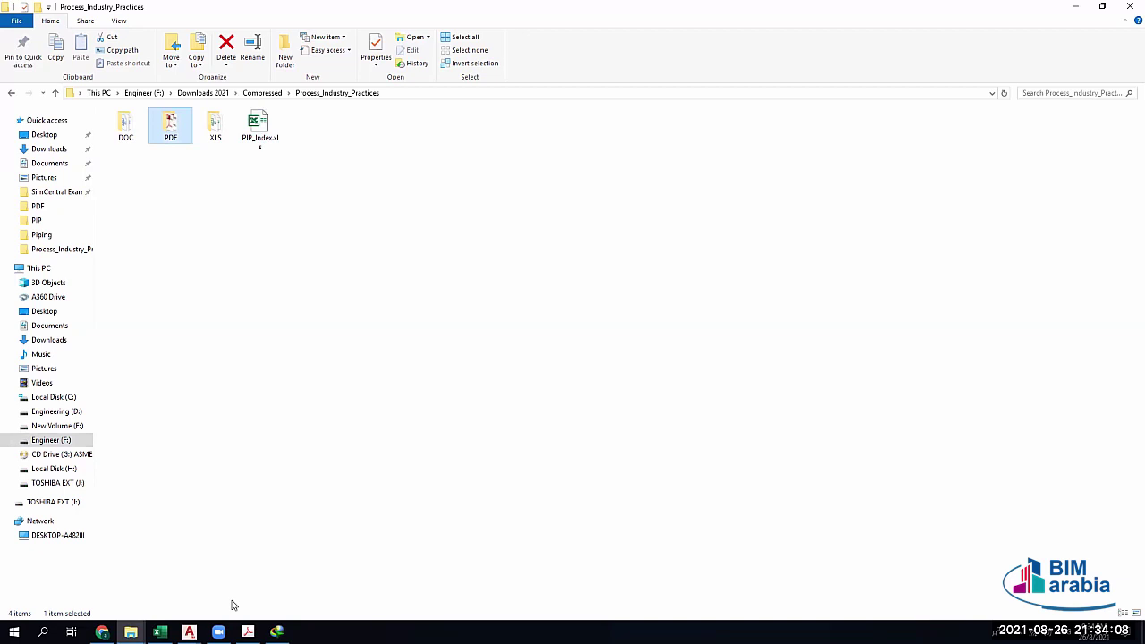
{"action": "left_click", "coordinate": [159, 632]}
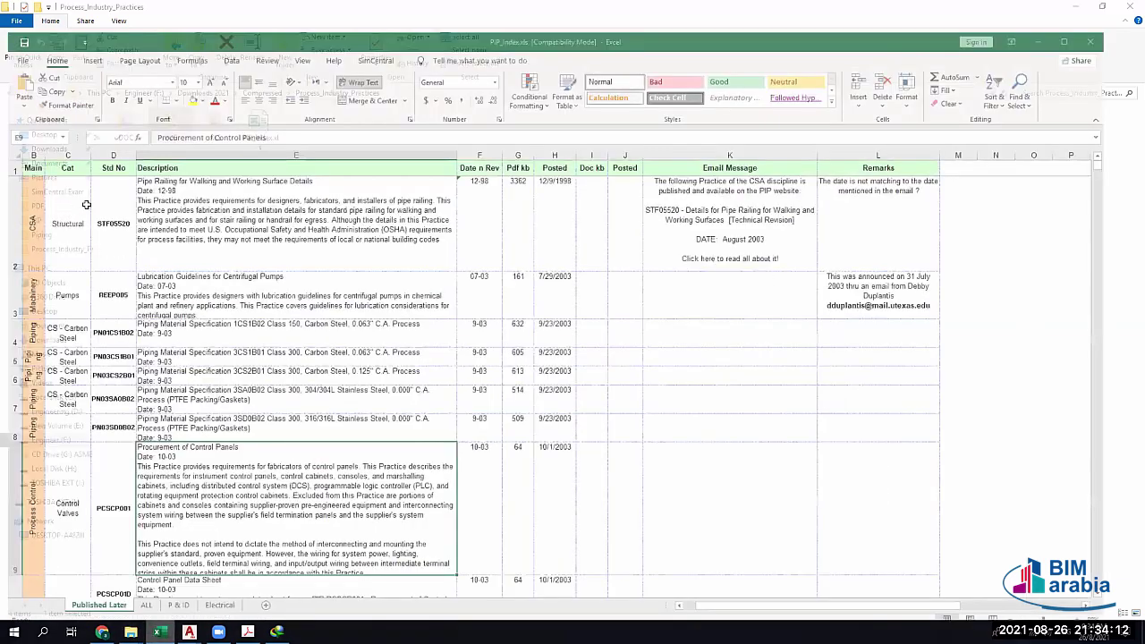
Inspect the Structural pipe railing and lubrication guideline entries on the Published Later sheet
{"action": "left_click", "coordinate": [86, 205]}
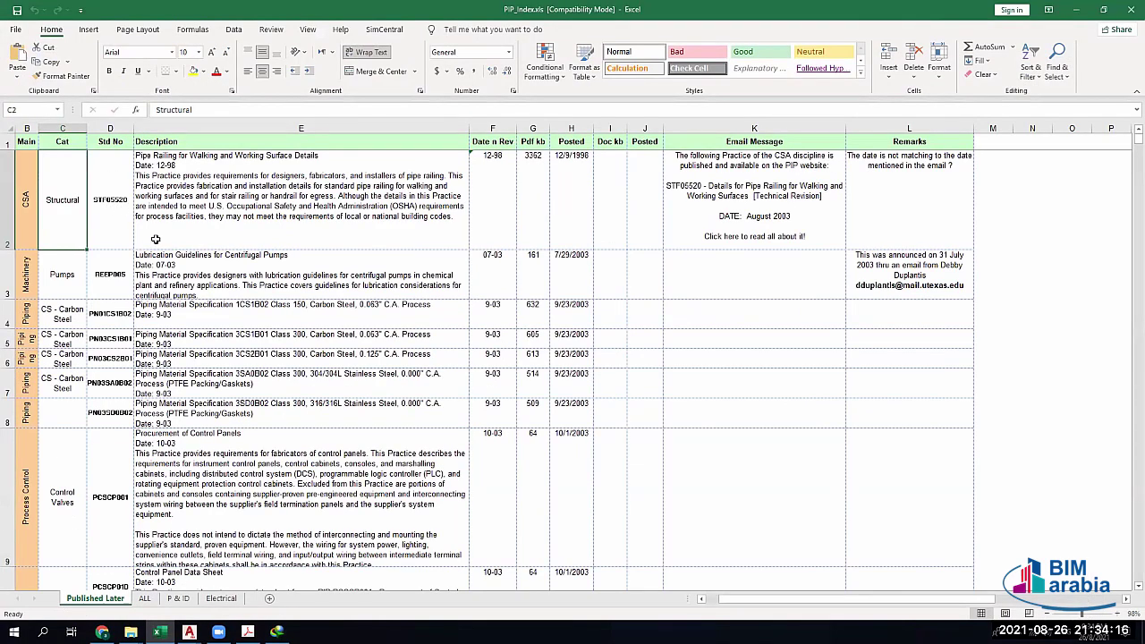
{"action": "left_click", "coordinate": [208, 217]}
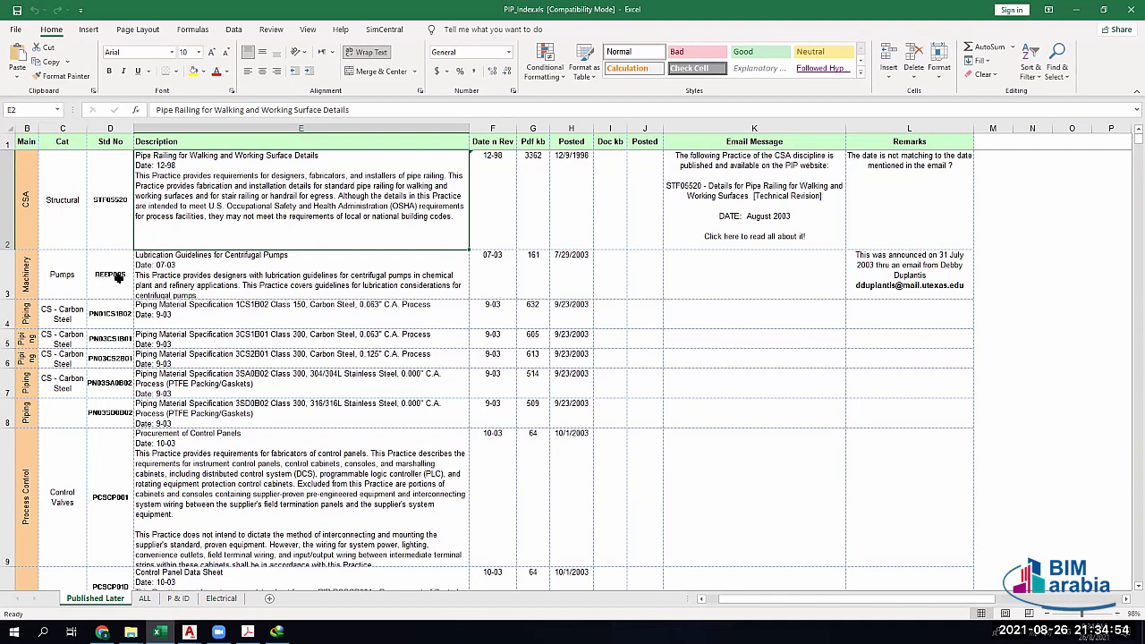
{"action": "left_click", "coordinate": [223, 279]}
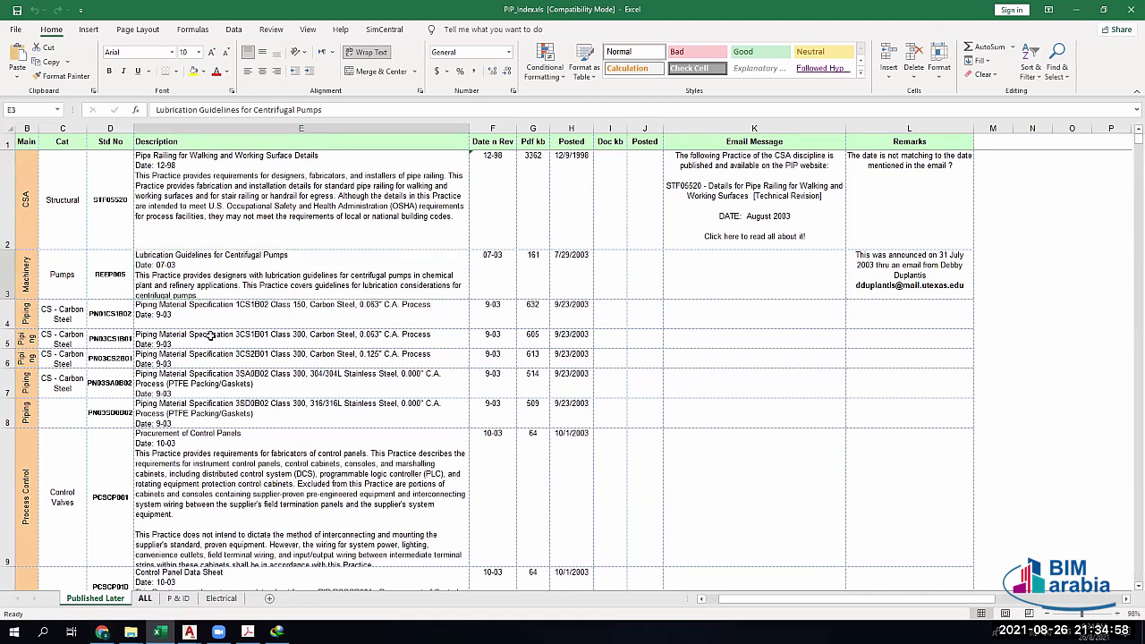
Switch to the ALL sheet and move to the P & ID category cell
{"action": "left_click", "coordinate": [143, 598]}
{"action": "key", "text": "Up"}
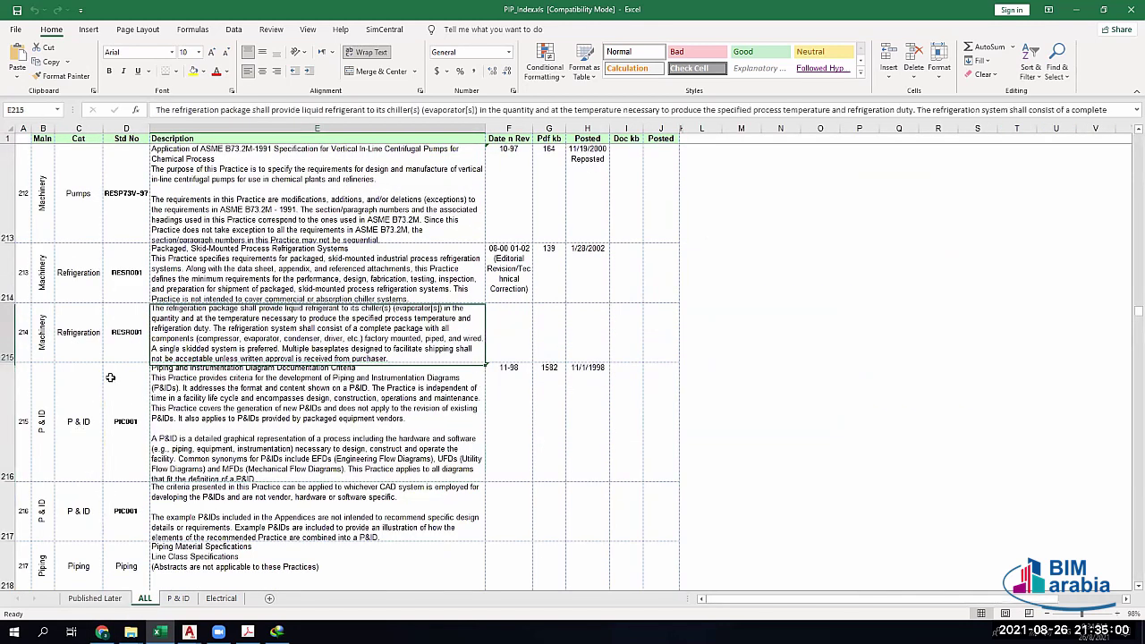
{"action": "key", "text": "Down"}
{"action": "key", "text": "Left"}
{"action": "key", "text": "Left"}
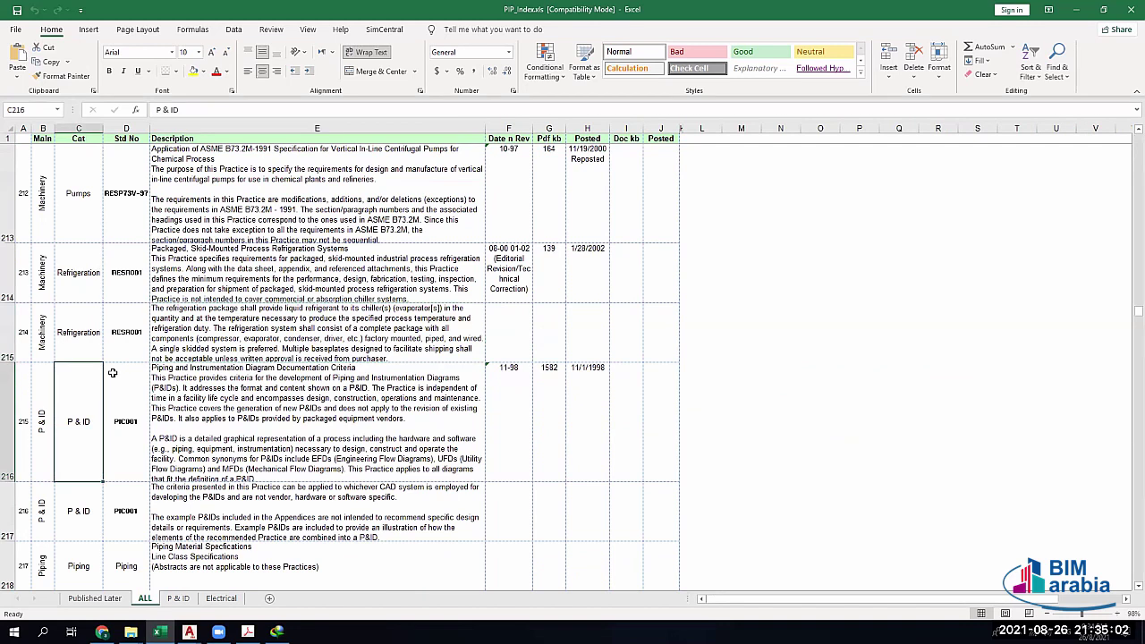
Search the sheet for PUMP and step through several matches
{"action": "scroll", "coordinate": [112, 372], "scroll_direction": "up", "scroll_amount": 4}
{"action": "key", "text": "ctrl+f"}
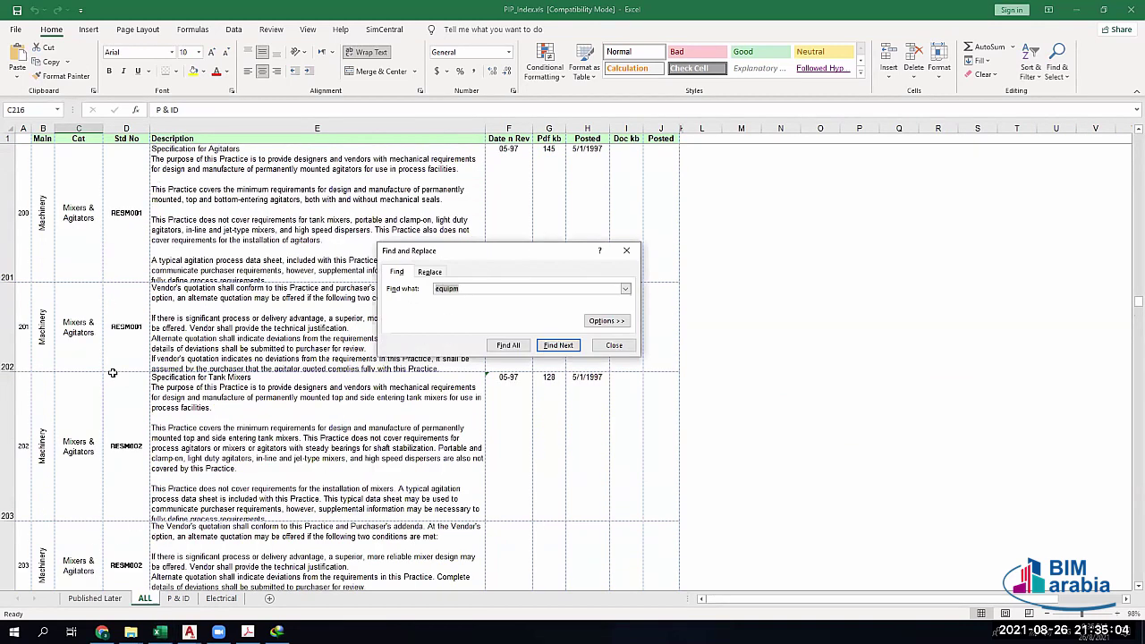
{"action": "type", "text": "PUMP"}
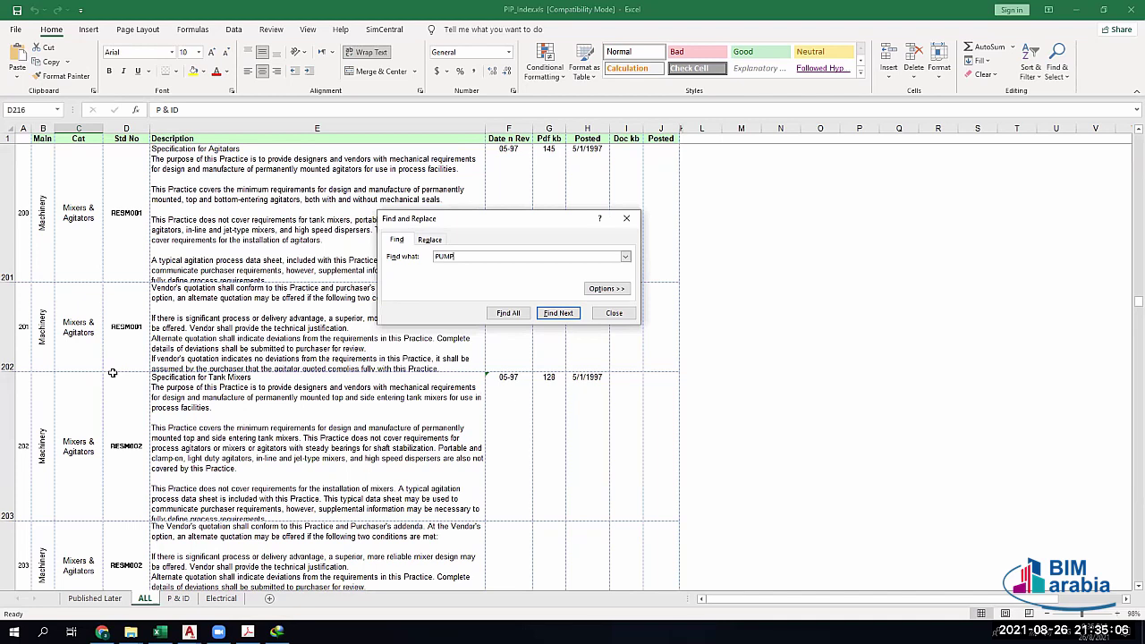
{"action": "key", "text": "Return"}
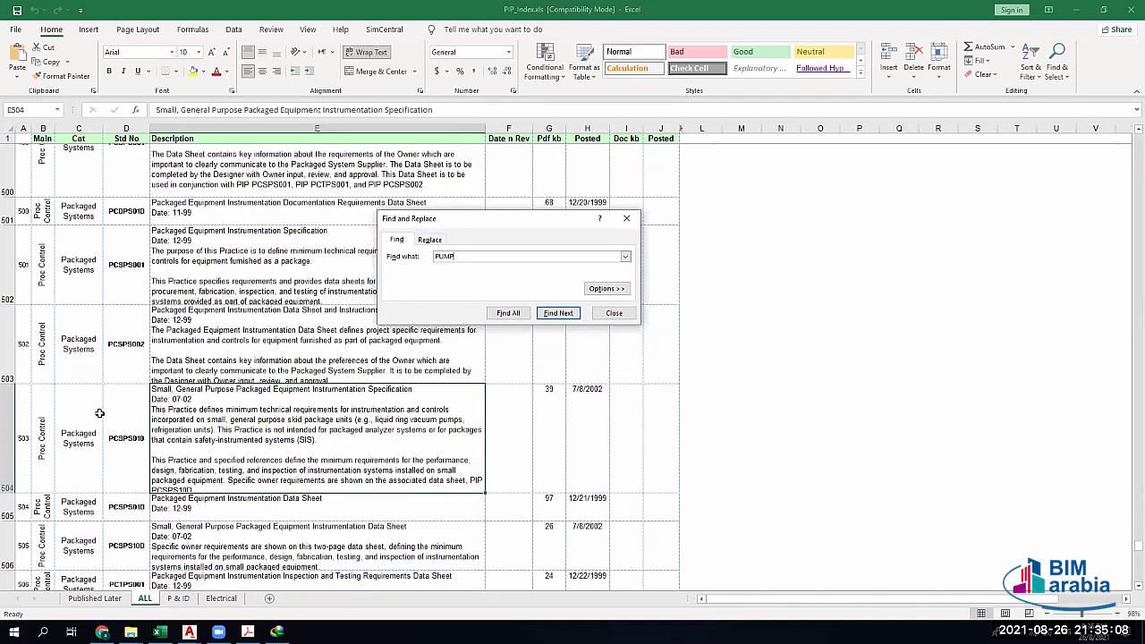
{"action": "scroll", "coordinate": [76, 437], "scroll_direction": "down", "scroll_amount": 1}
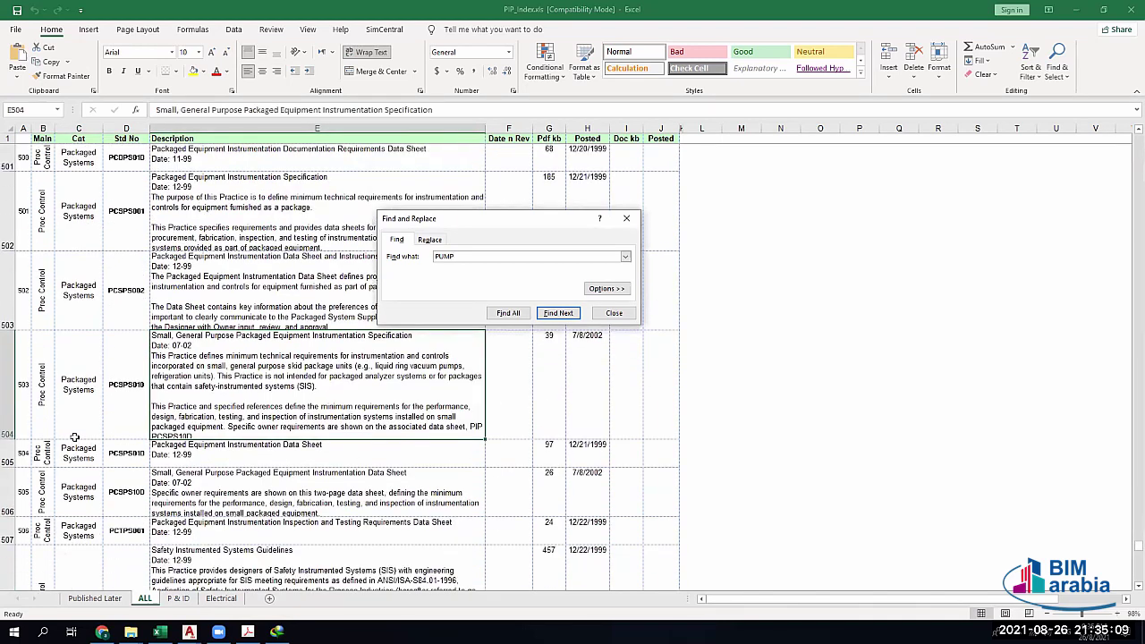
{"action": "left_click", "coordinate": [557, 312]}
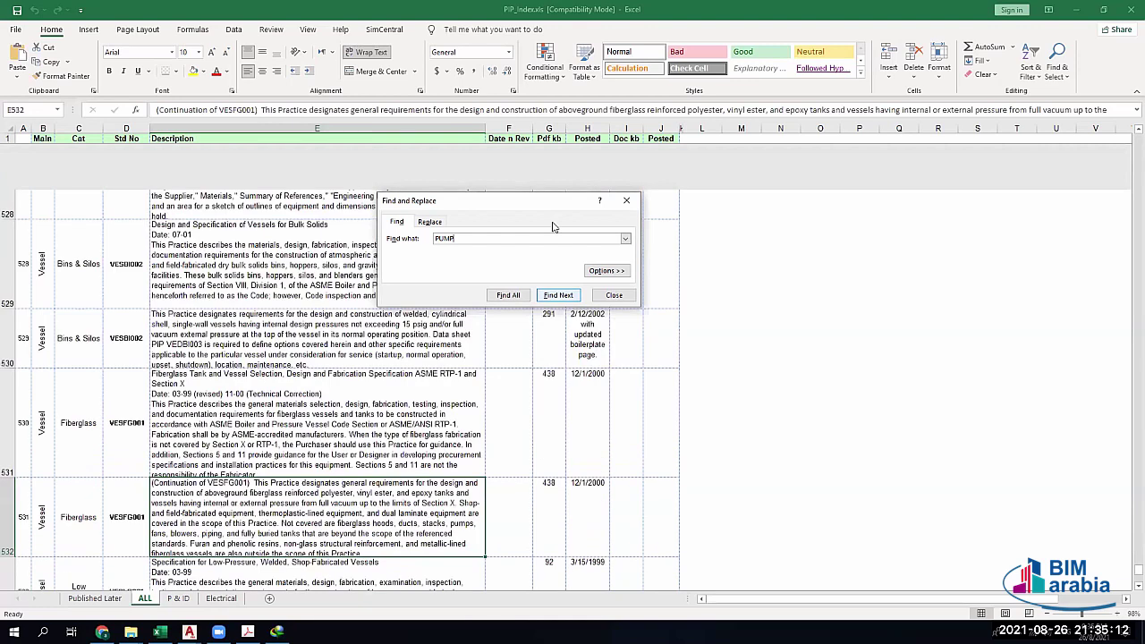
{"action": "key", "text": "Return"}
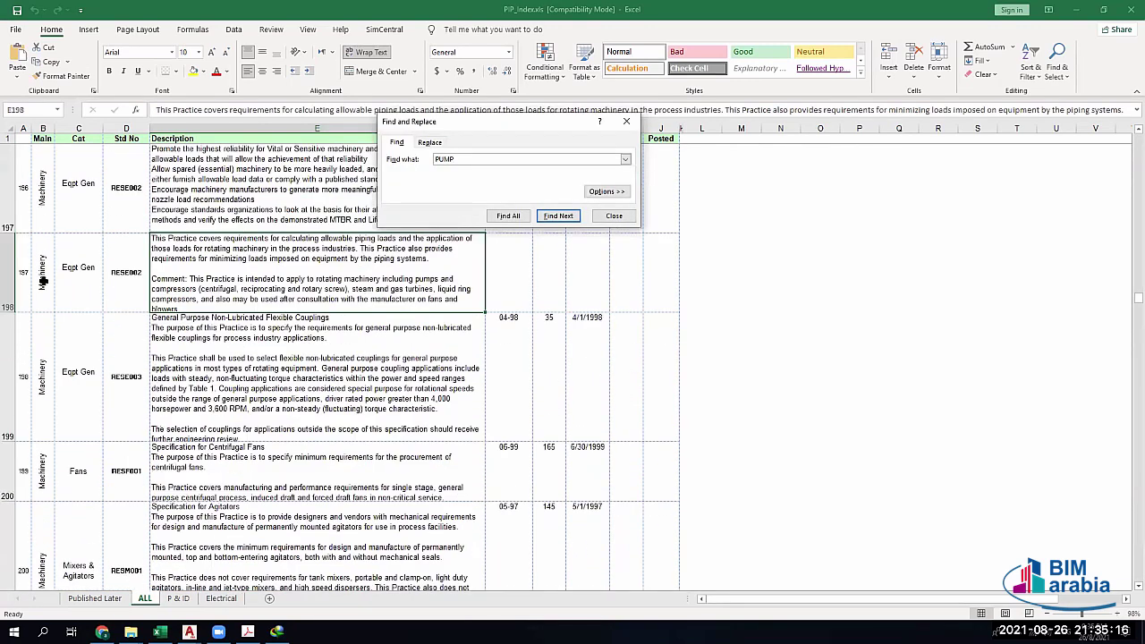
{"action": "key", "text": "Escape"}
{"action": "left_click", "coordinate": [42, 280]}
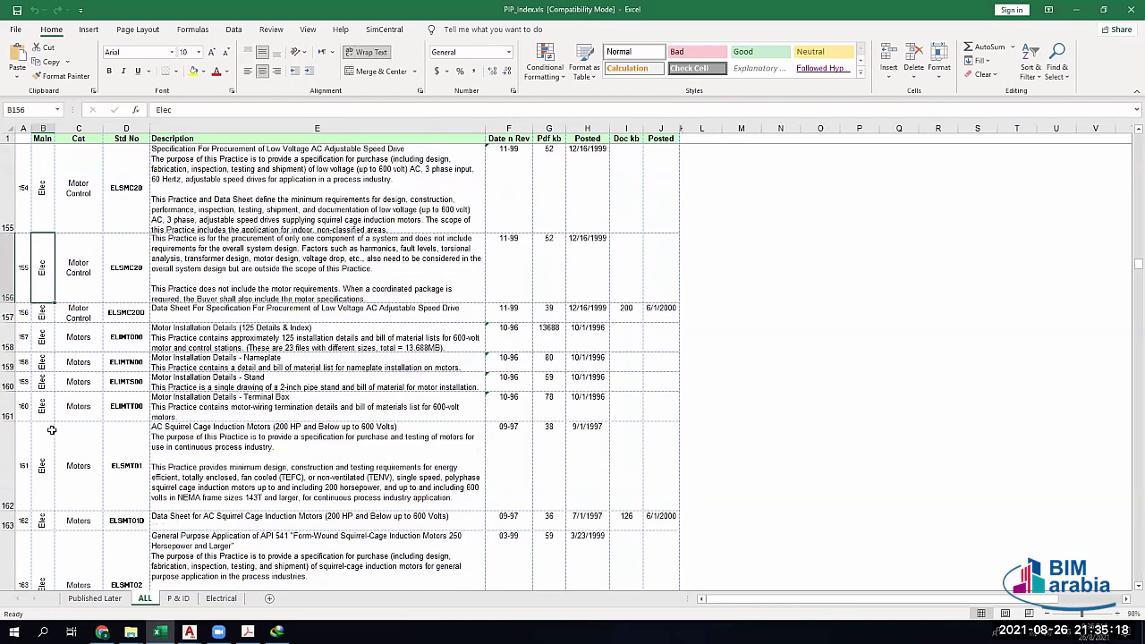
Select the RESP001 centrifugal pumping-systems standard number in row 206
{"action": "scroll", "coordinate": [57, 420], "scroll_direction": "down", "scroll_amount": 4}
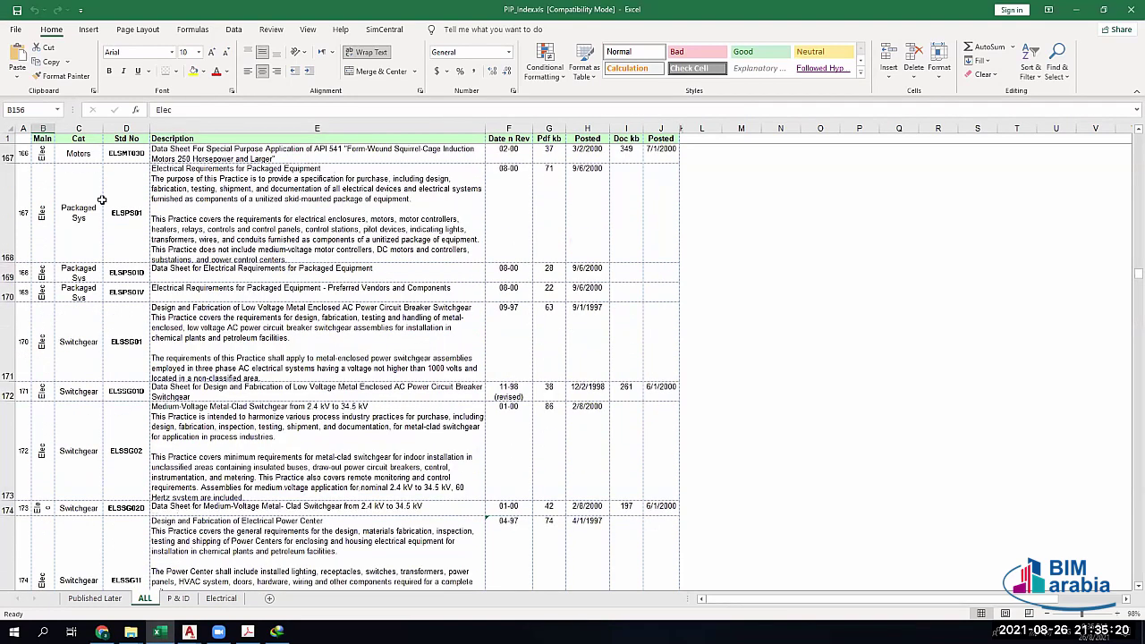
{"action": "scroll", "coordinate": [102, 199], "scroll_direction": "down", "scroll_amount": 12}
{"action": "left_click", "coordinate": [42, 336]}
{"action": "left_click", "coordinate": [79, 416]}
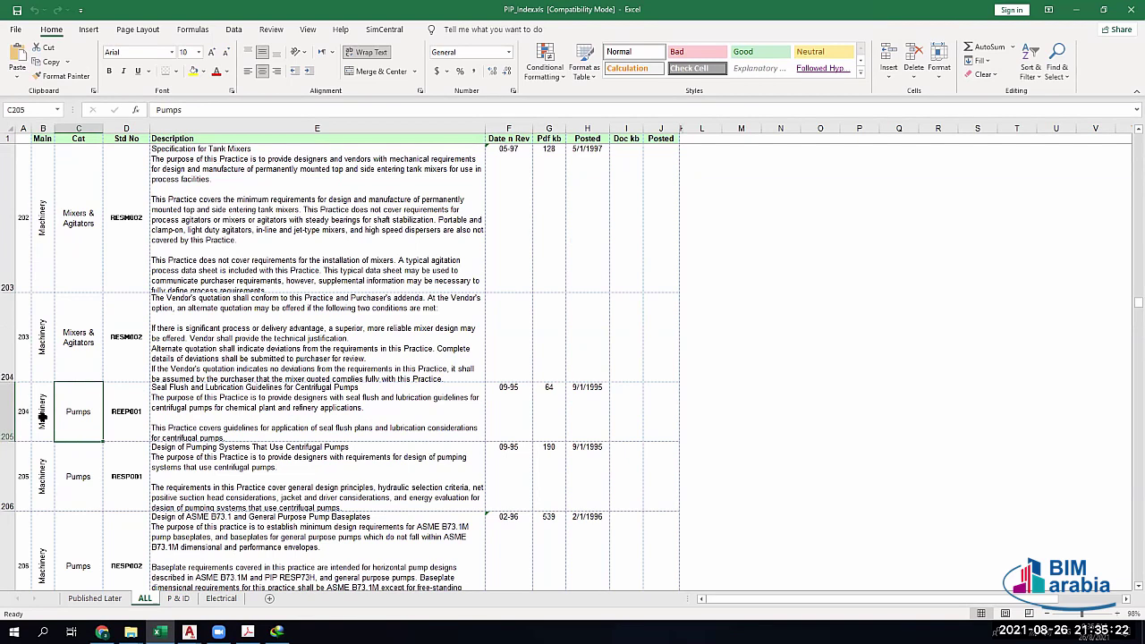
{"action": "left_click", "coordinate": [42, 414]}
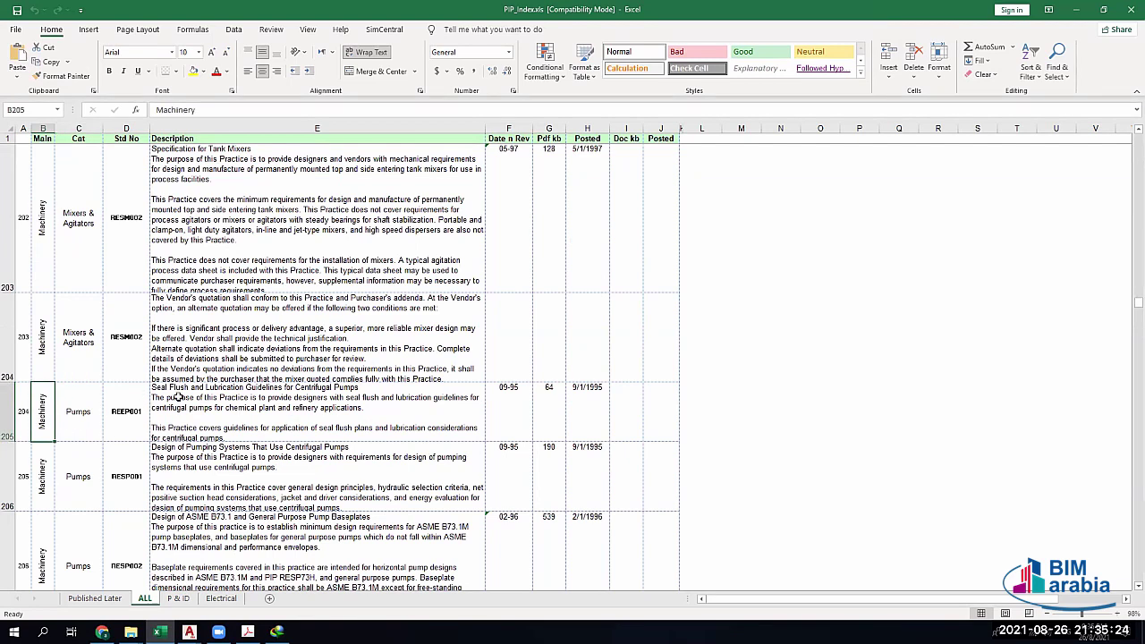
{"action": "key", "text": "Right"}
{"action": "key", "text": "Right"}
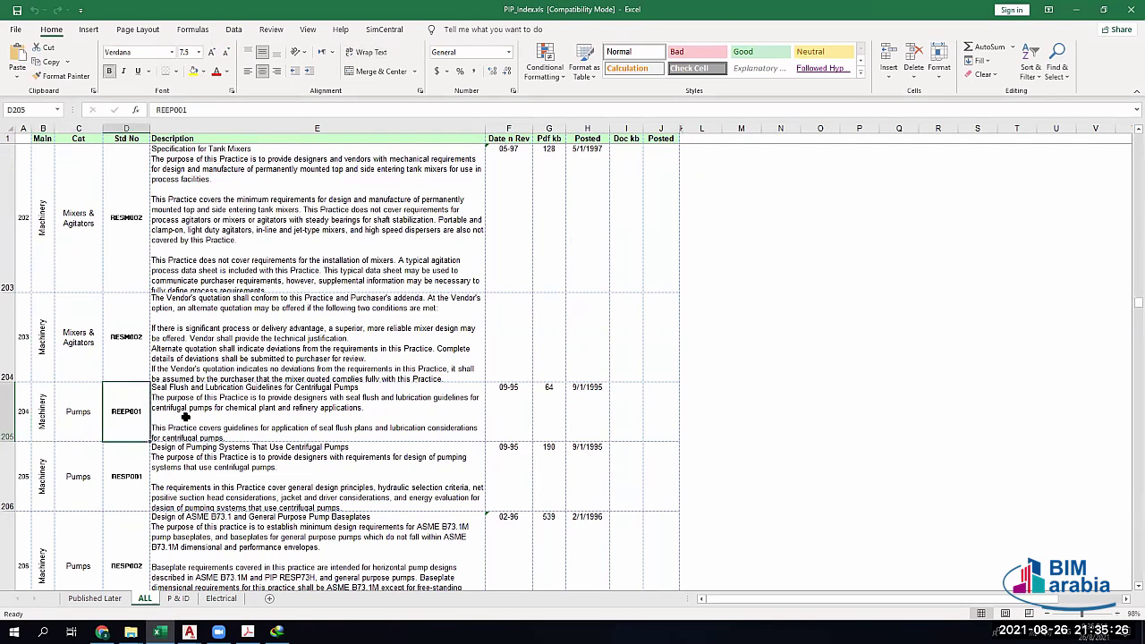
{"action": "left_click", "coordinate": [284, 469]}
{"action": "left_click", "coordinate": [64, 476]}
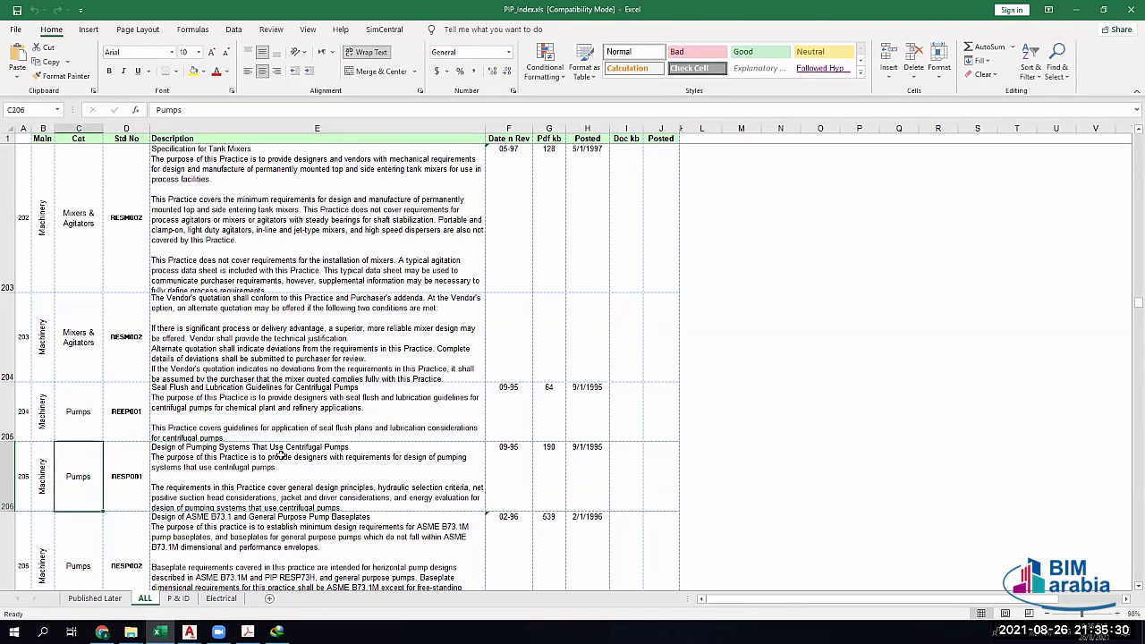
{"action": "double_click", "coordinate": [123, 474]}
{"action": "double_click", "coordinate": [125, 475]}
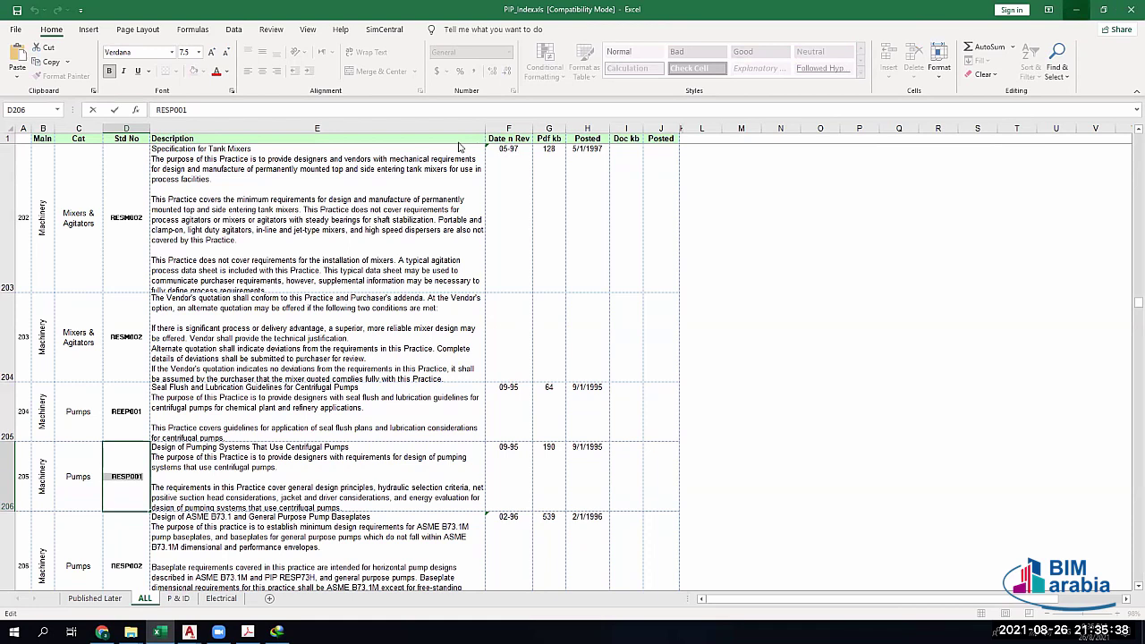
{"action": "key", "text": "alt+Tab"}
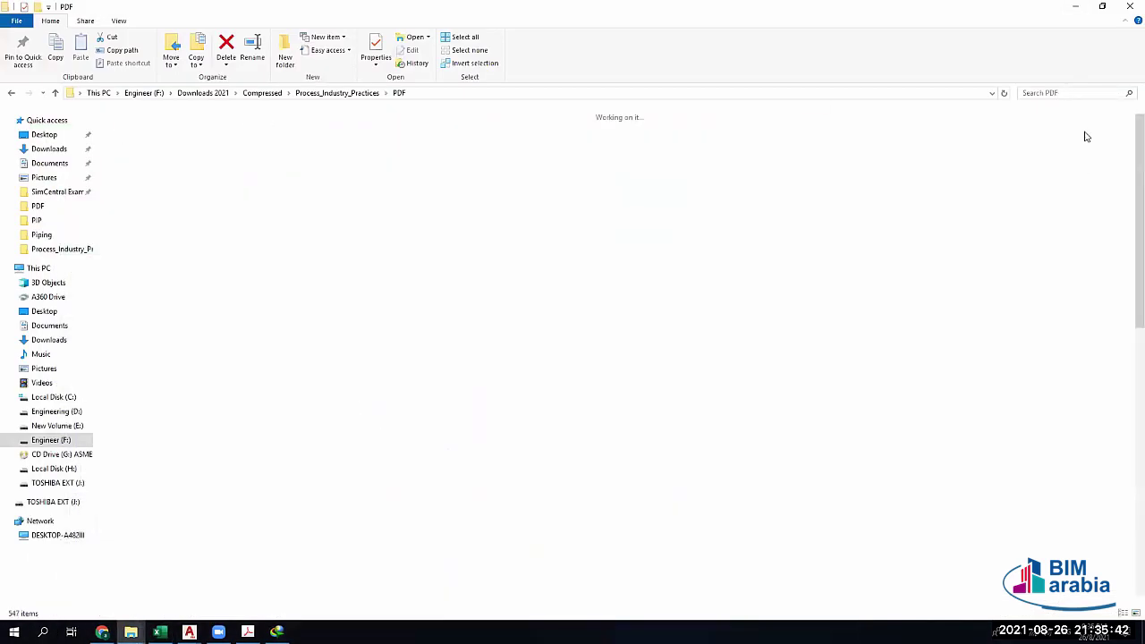
Search the folder for RESP001, open the pump standard PDF and scroll through its sections
{"action": "key", "text": "ctrl+e"}
{"action": "type", "text": "RESP001"}
{"action": "key", "text": "Return"}
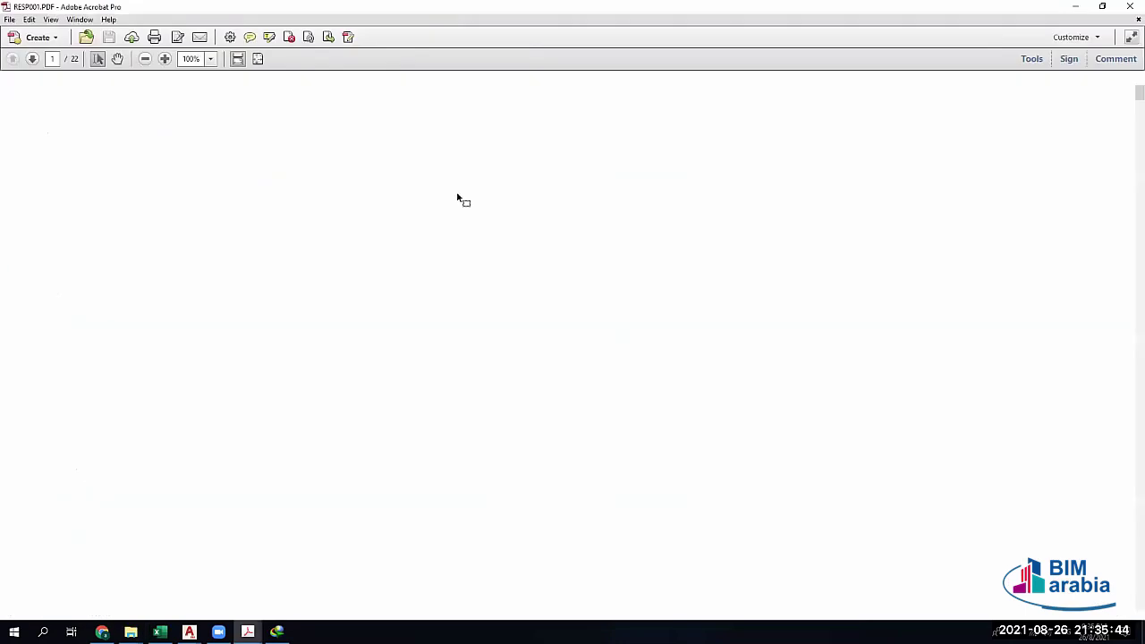
{"action": "scroll", "coordinate": [461, 209], "scroll_direction": "down", "scroll_amount": 2}
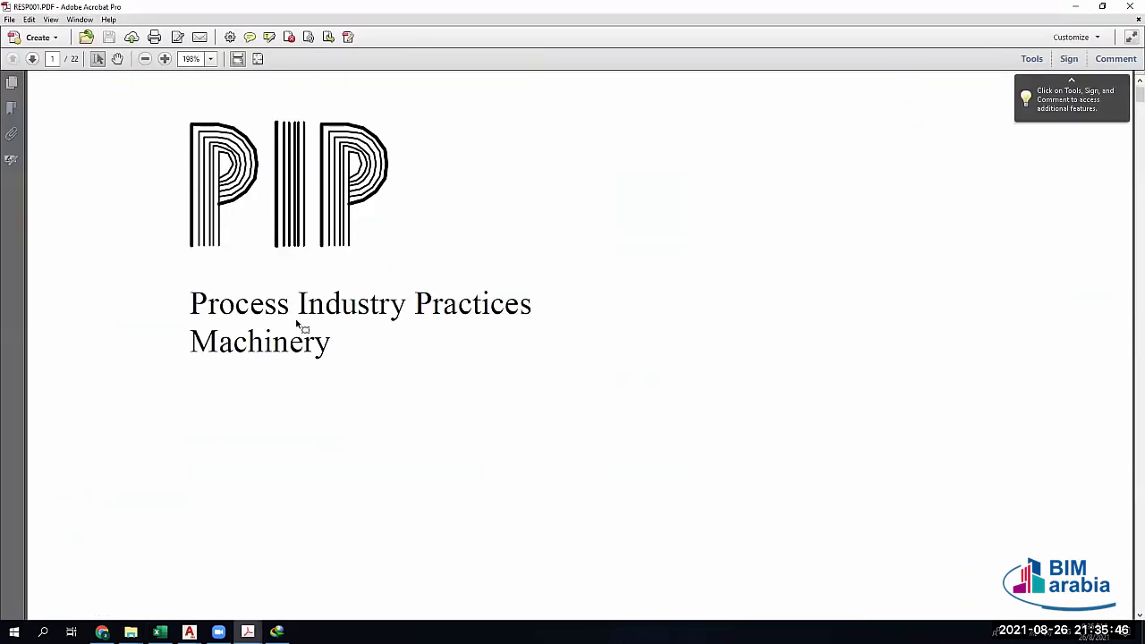
{"action": "scroll", "coordinate": [298, 324], "scroll_direction": "down", "scroll_amount": 7}
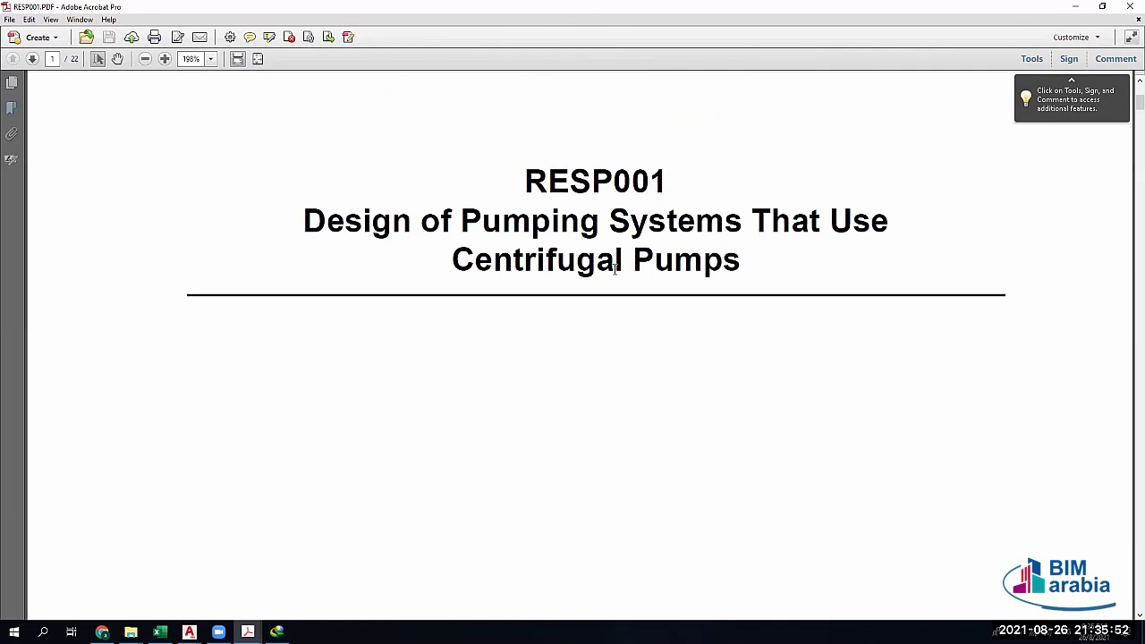
{"action": "scroll", "coordinate": [644, 253], "scroll_direction": "down", "scroll_amount": 8}
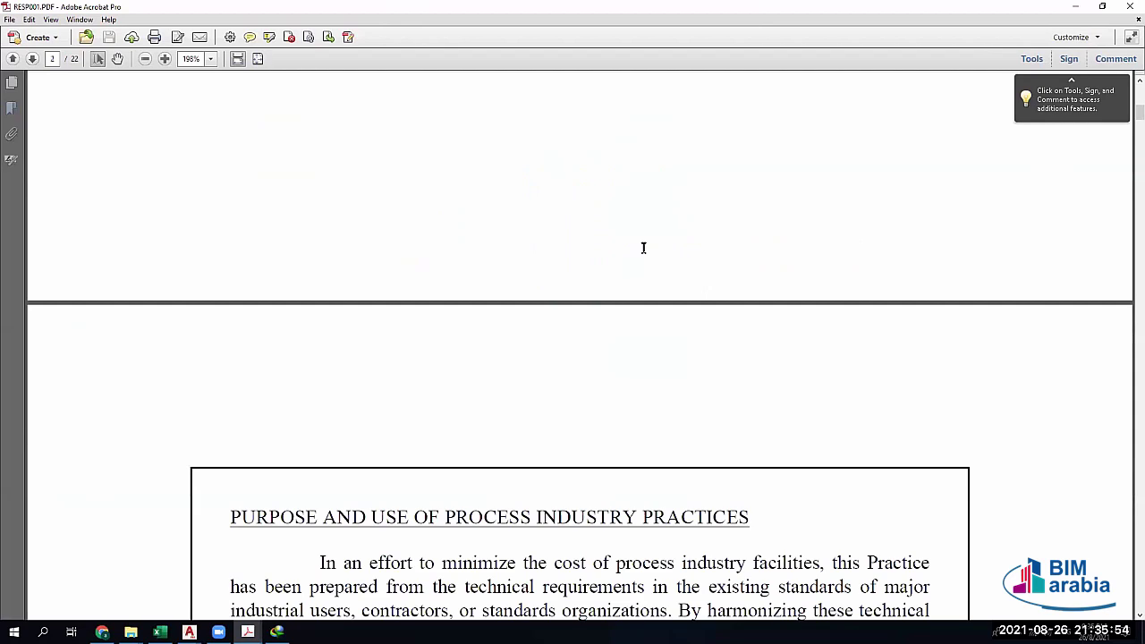
{"action": "scroll", "coordinate": [641, 251], "scroll_direction": "down", "scroll_amount": 3}
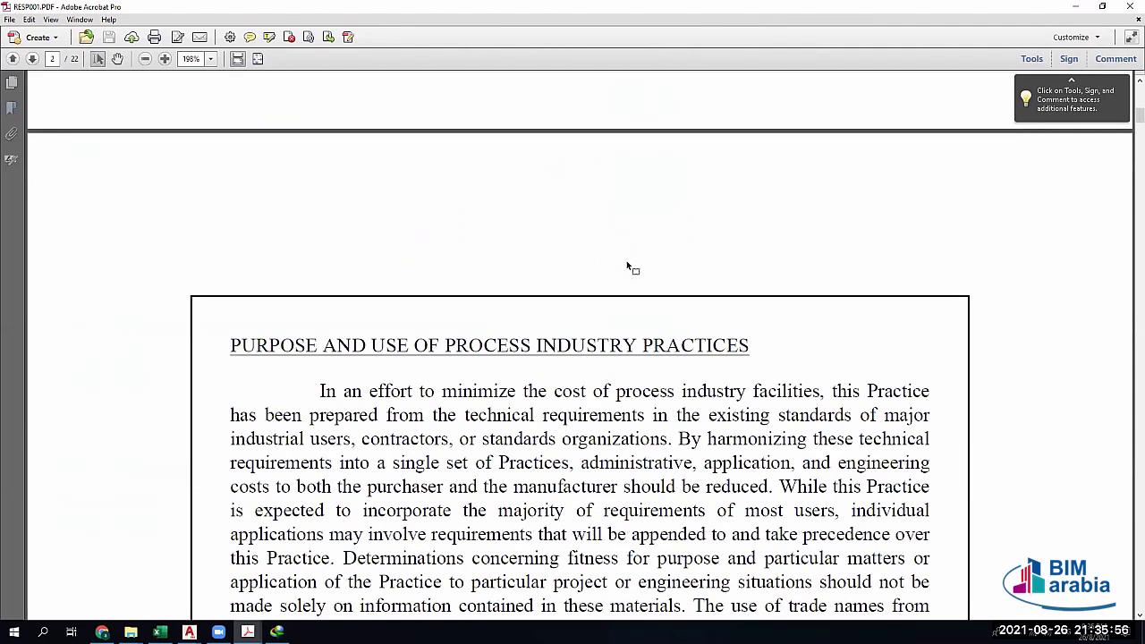
{"action": "scroll", "coordinate": [626, 265], "scroll_direction": "down", "scroll_amount": 20}
{"action": "scroll", "coordinate": [531, 231], "scroll_direction": "down", "scroll_amount": 4}
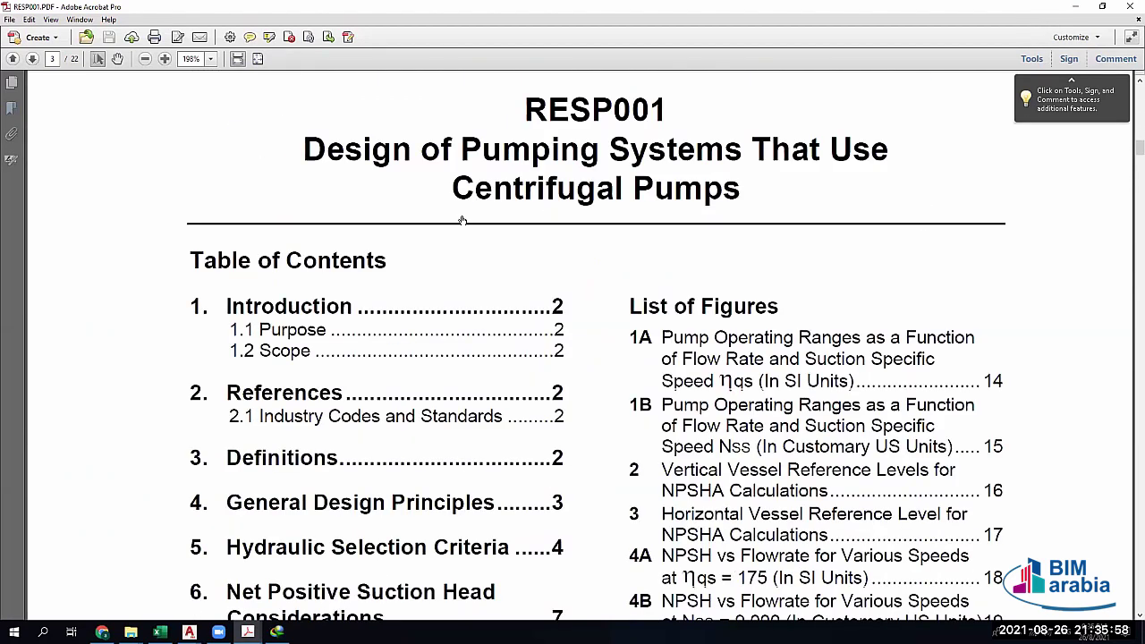
{"action": "scroll", "coordinate": [331, 361], "scroll_direction": "down", "scroll_amount": 5}
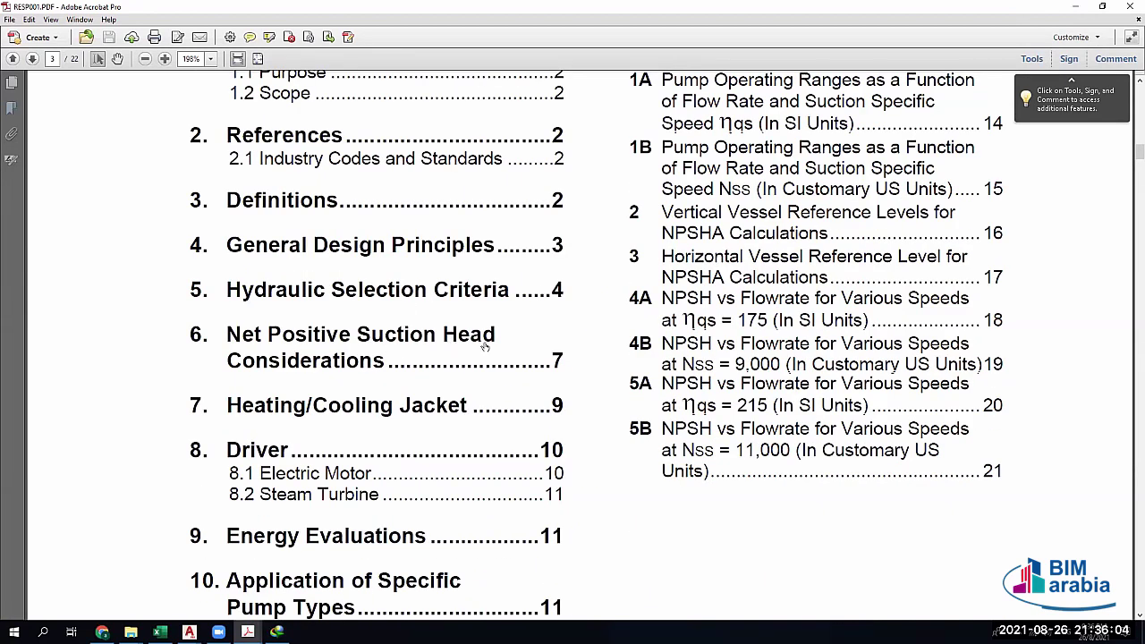
{"action": "scroll", "coordinate": [454, 368], "scroll_direction": "down", "scroll_amount": 3}
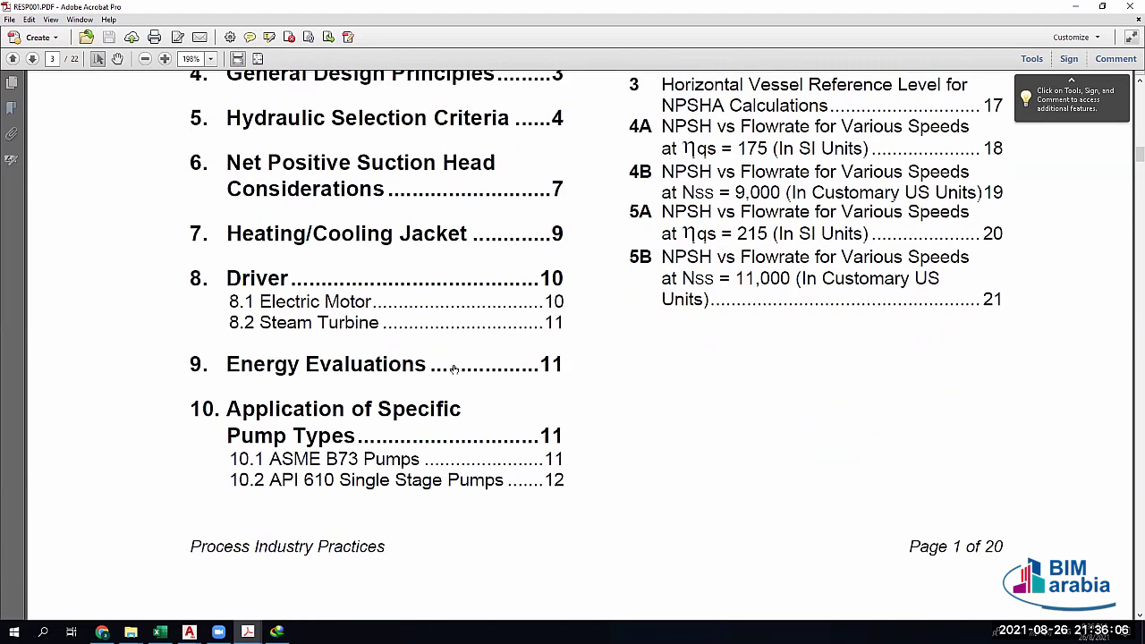
{"action": "scroll", "coordinate": [524, 376], "scroll_direction": "down", "scroll_amount": 7}
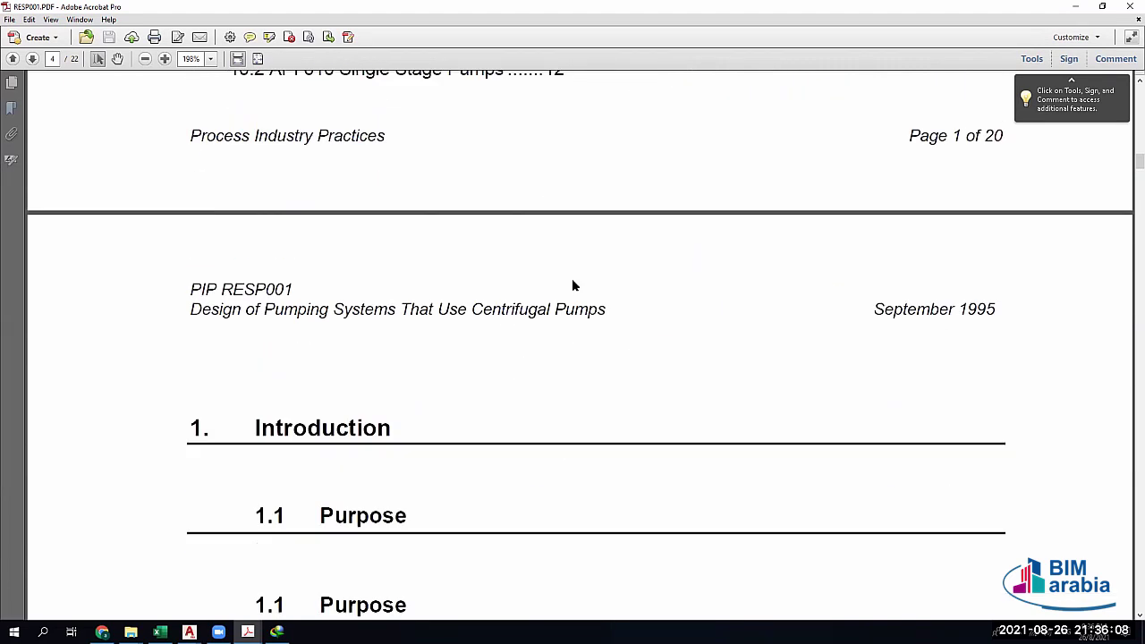
{"action": "scroll", "coordinate": [738, 349], "scroll_direction": "down", "scroll_amount": 12}
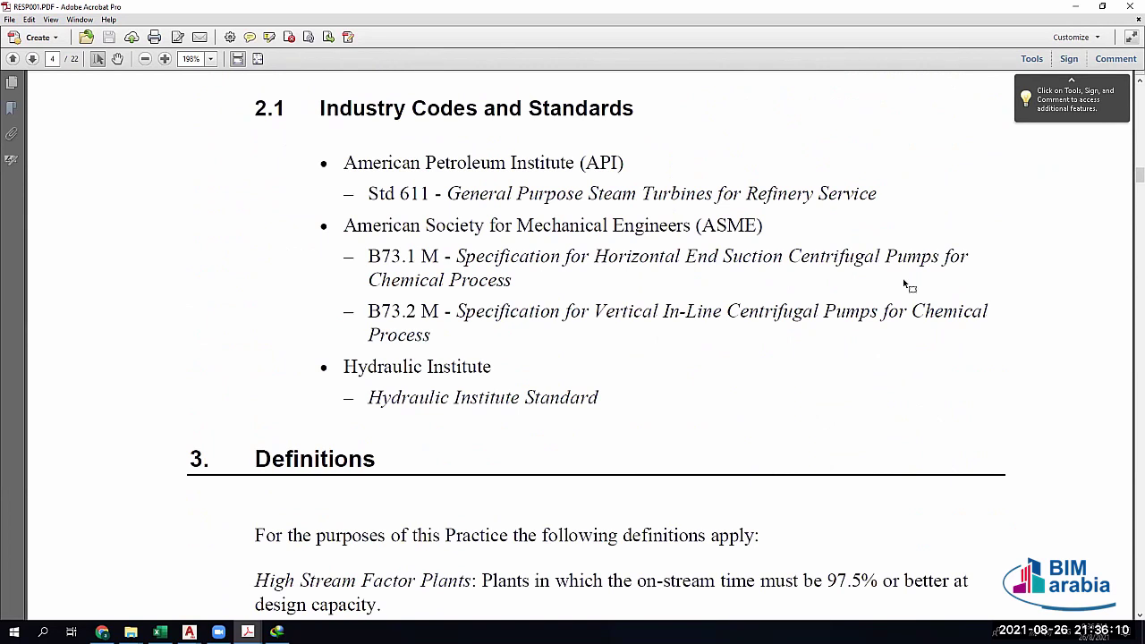
{"action": "scroll", "coordinate": [905, 285], "scroll_direction": "down", "scroll_amount": 10}
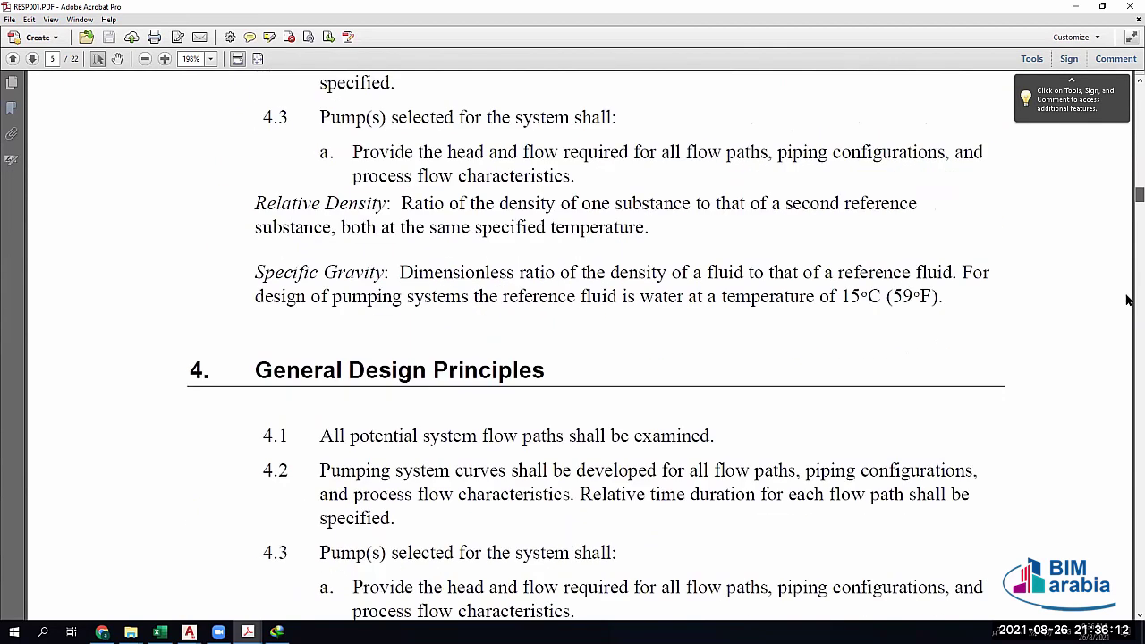
{"action": "scroll", "coordinate": [1127, 354], "scroll_direction": "down", "scroll_amount": 15}
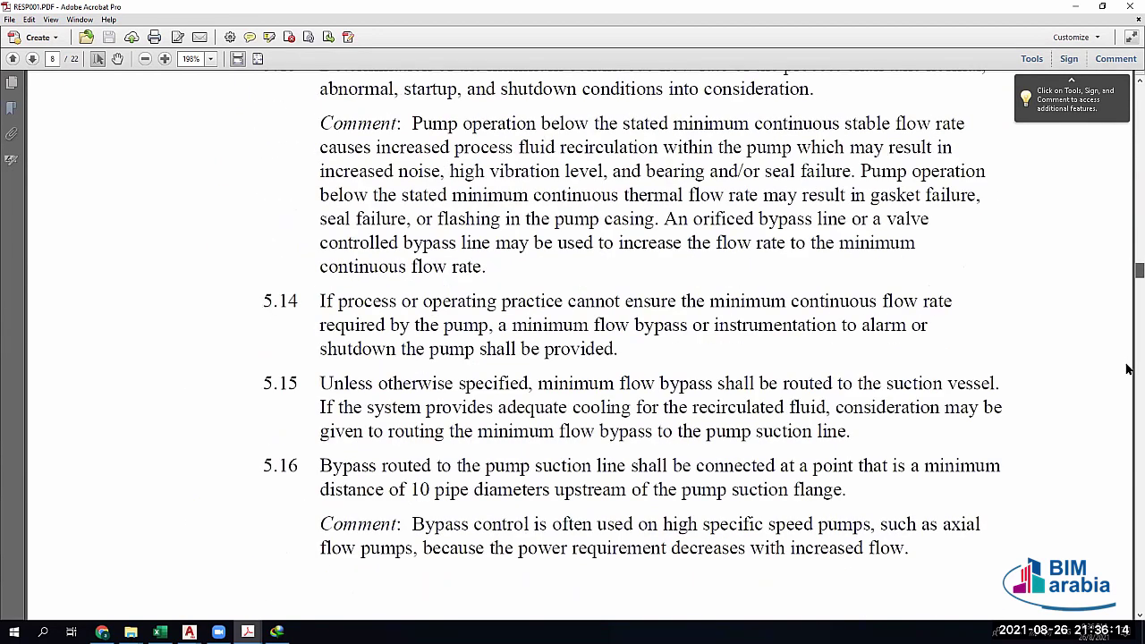
{"action": "scroll", "coordinate": [1127, 375], "scroll_direction": "down", "scroll_amount": 20}
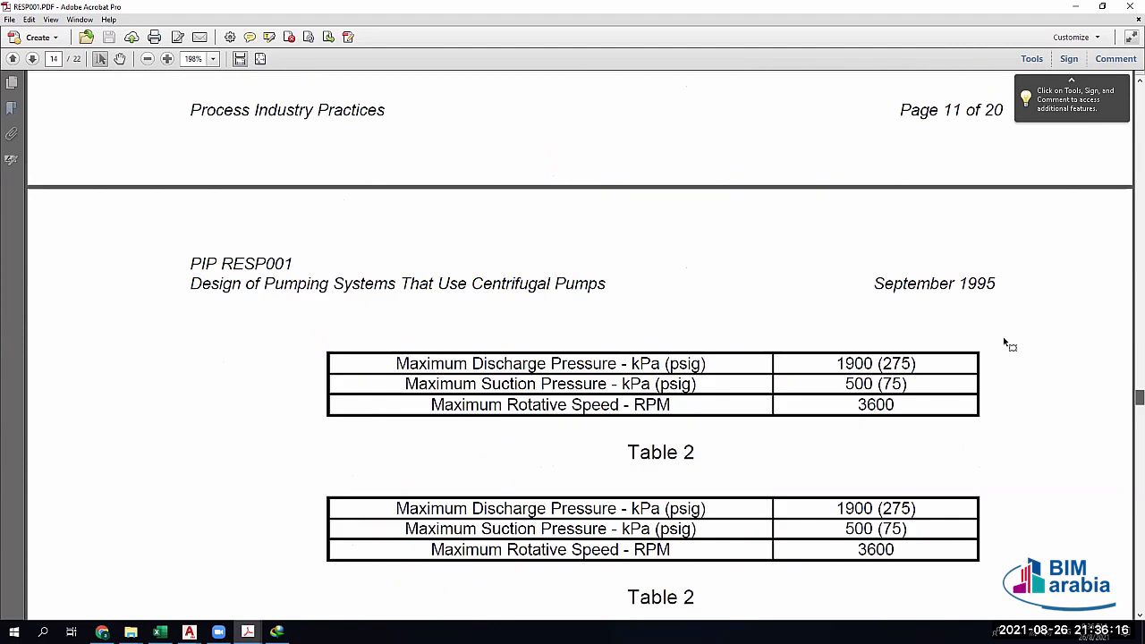
{"action": "scroll", "coordinate": [1003, 340], "scroll_direction": "down", "scroll_amount": 2}
{"action": "scroll", "coordinate": [999, 340], "scroll_direction": "down", "scroll_amount": 5}
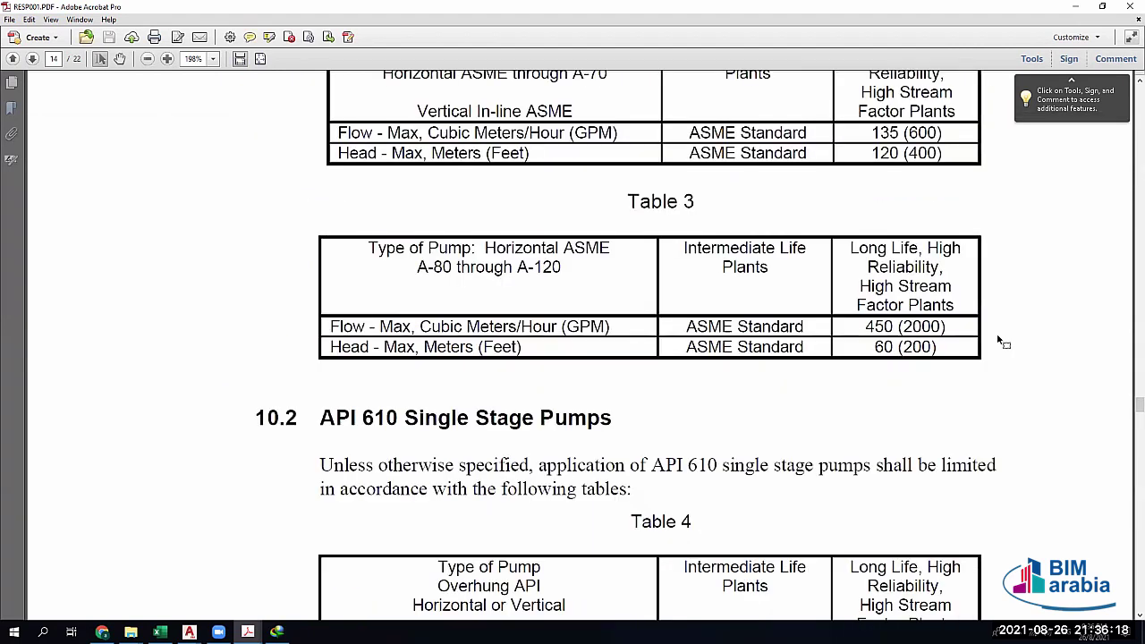
{"action": "scroll", "coordinate": [960, 335], "scroll_direction": "up", "scroll_amount": 4}
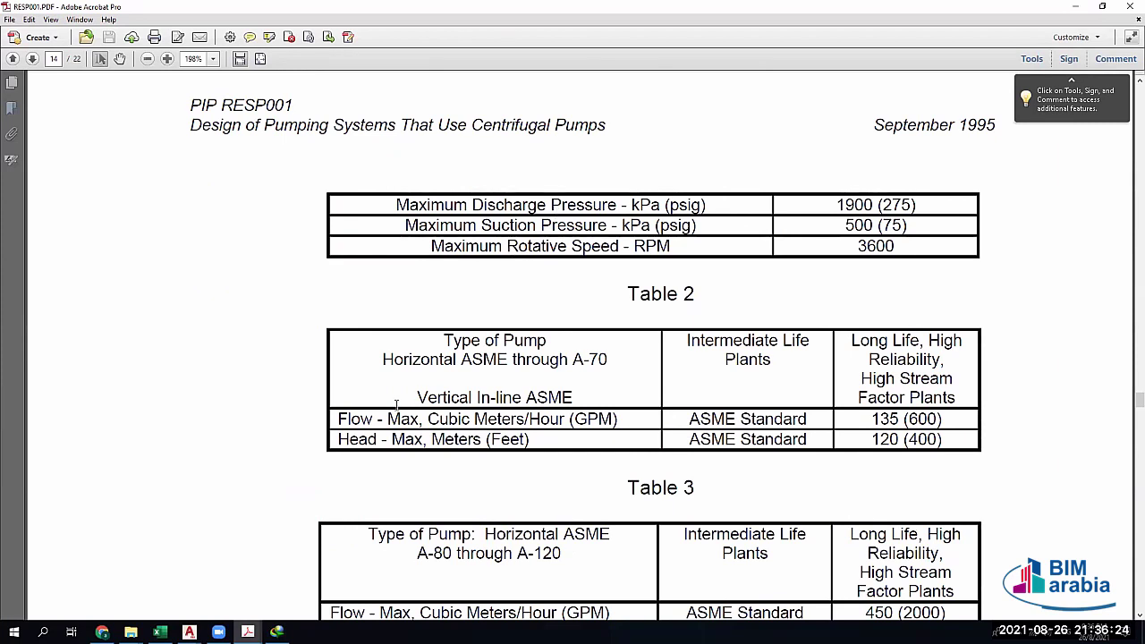
{"action": "scroll", "coordinate": [344, 383], "scroll_direction": "up", "scroll_amount": 10}
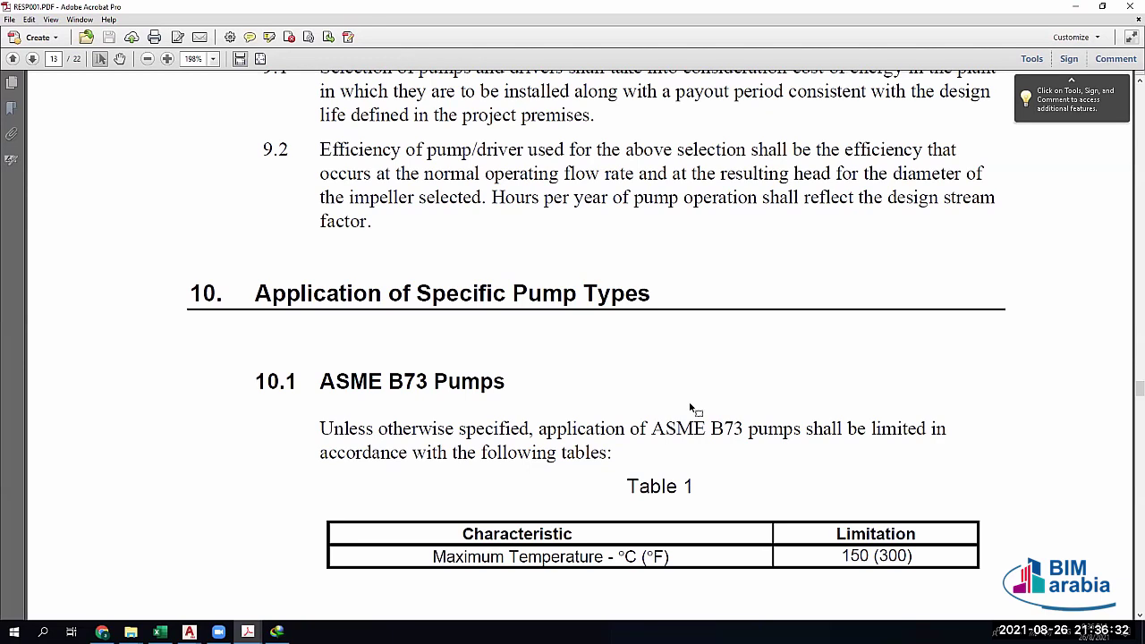
{"action": "scroll", "coordinate": [656, 418], "scroll_direction": "down", "scroll_amount": 3}
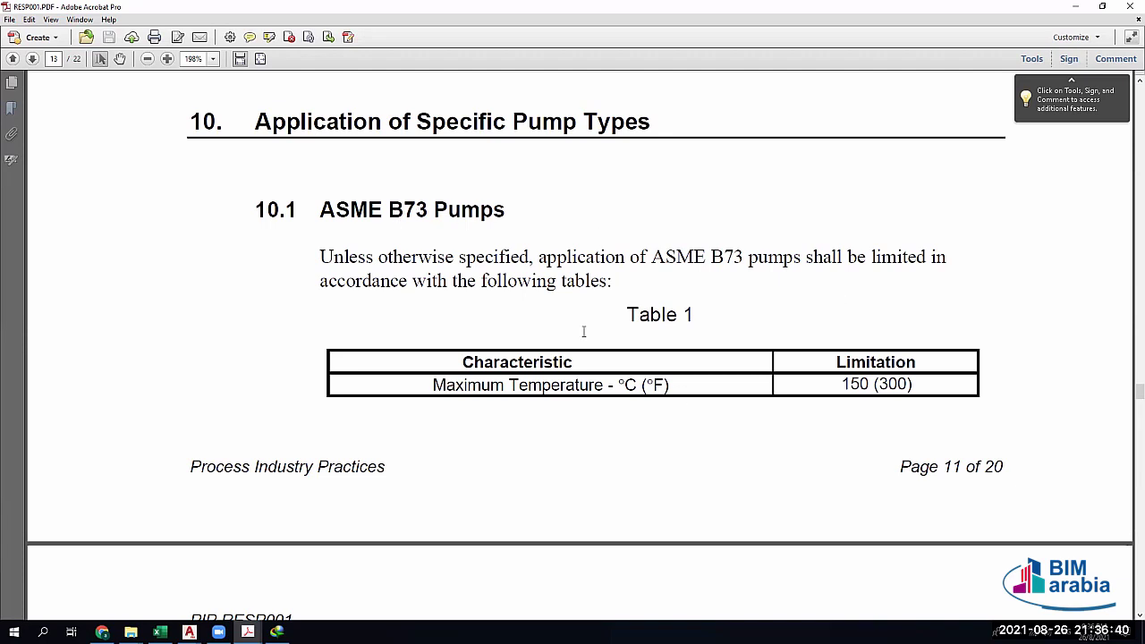
{"action": "scroll", "coordinate": [516, 290], "scroll_direction": "down", "scroll_amount": 5}
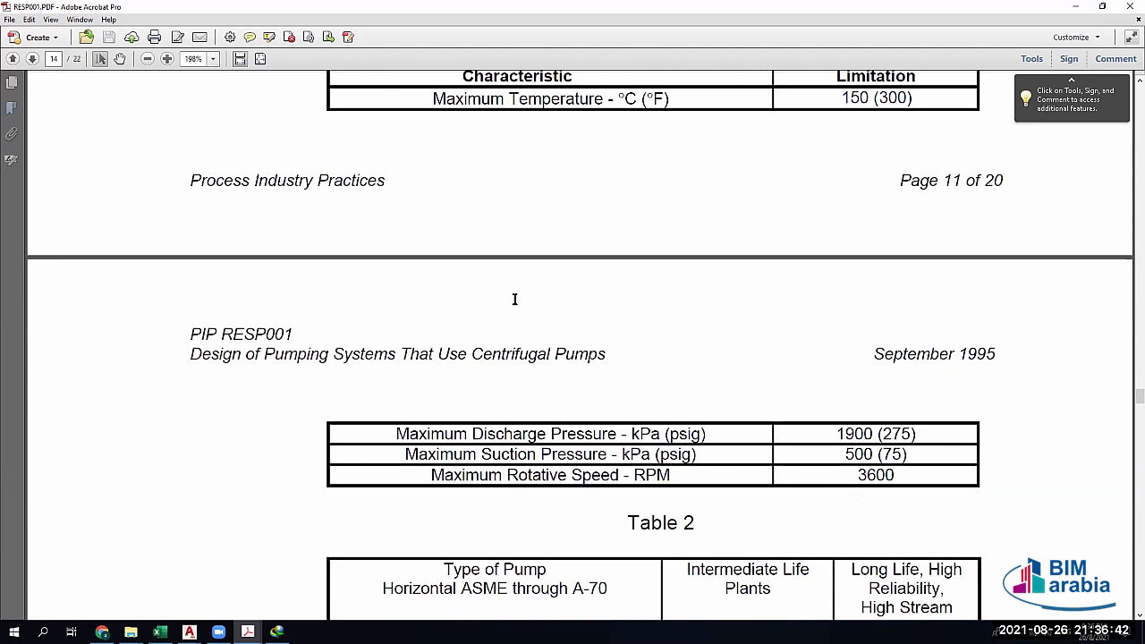
{"action": "scroll", "coordinate": [514, 299], "scroll_direction": "down", "scroll_amount": 11}
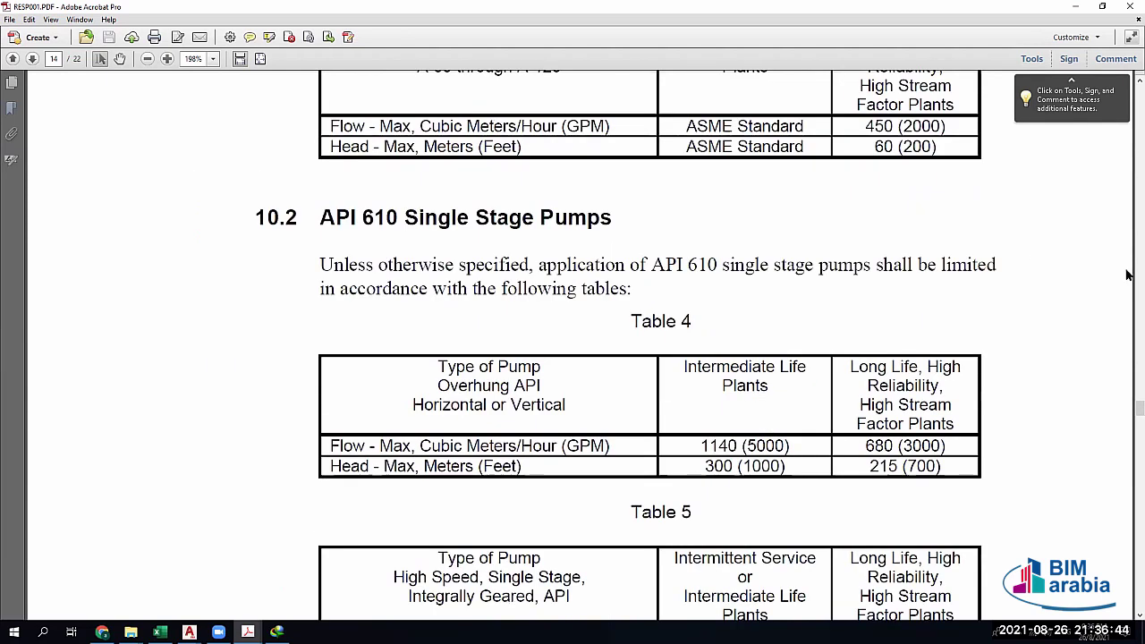
{"action": "scroll", "coordinate": [767, 320], "scroll_direction": "up", "scroll_amount": 2}
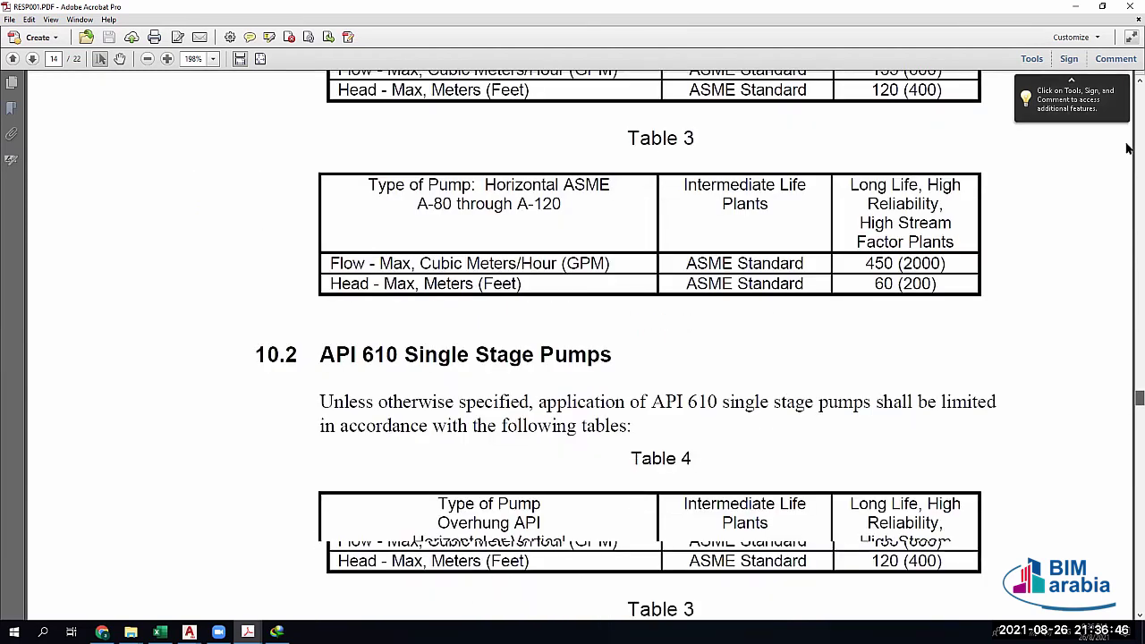
Revisit the contents and Definitions pages, check the operating range figures, then close the PDF
{"action": "key", "text": "alt+Left"}
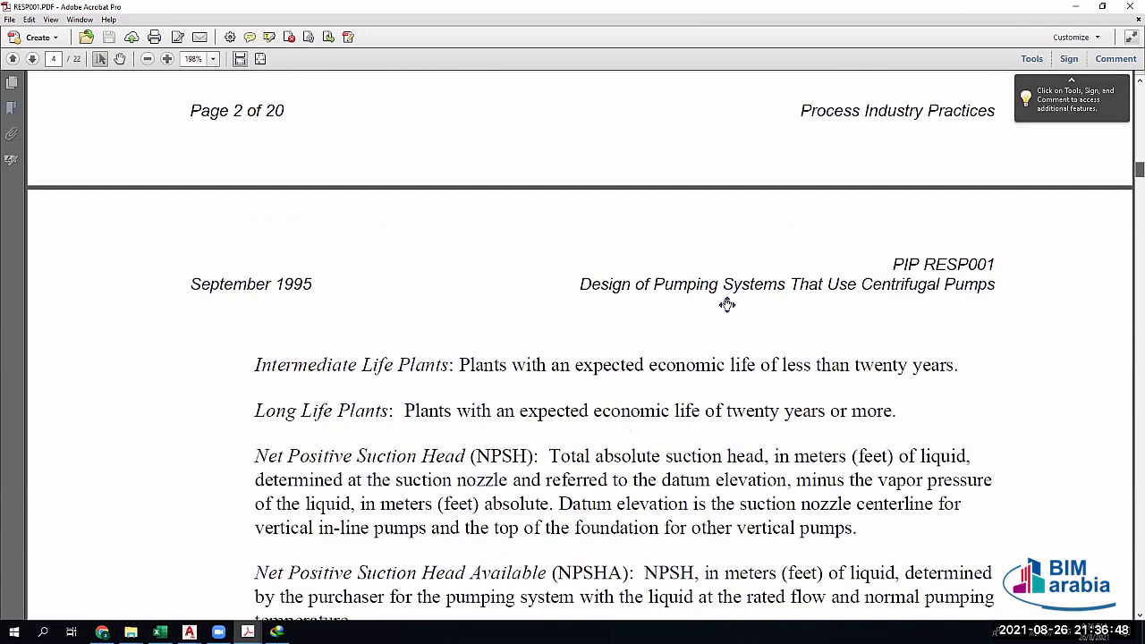
{"action": "key", "text": "alt+Left"}
{"action": "key", "text": "alt+Right"}
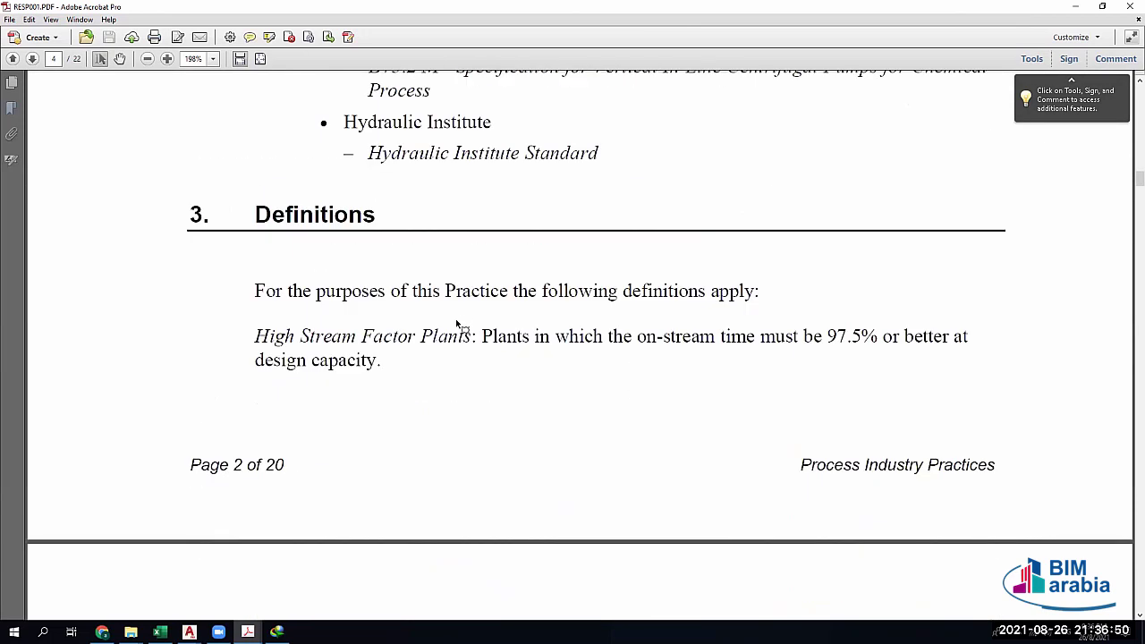
{"action": "scroll", "coordinate": [456, 319], "scroll_direction": "down", "scroll_amount": 2}
{"action": "scroll", "coordinate": [382, 345], "scroll_direction": "down", "scroll_amount": 2}
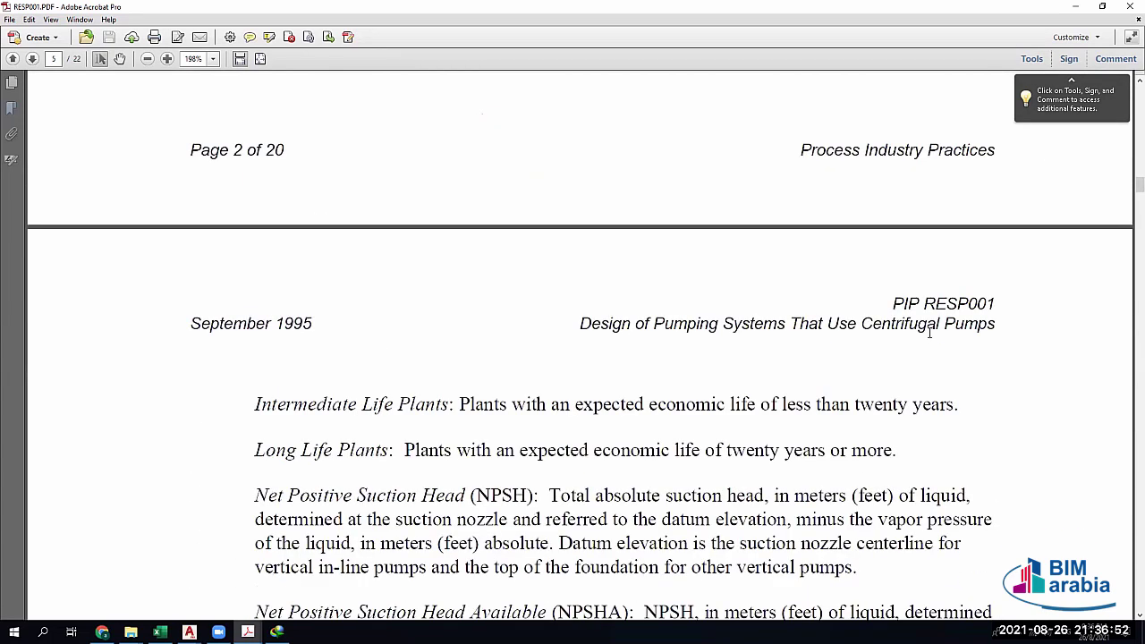
{"action": "scroll", "coordinate": [879, 328], "scroll_direction": "down", "scroll_amount": 5}
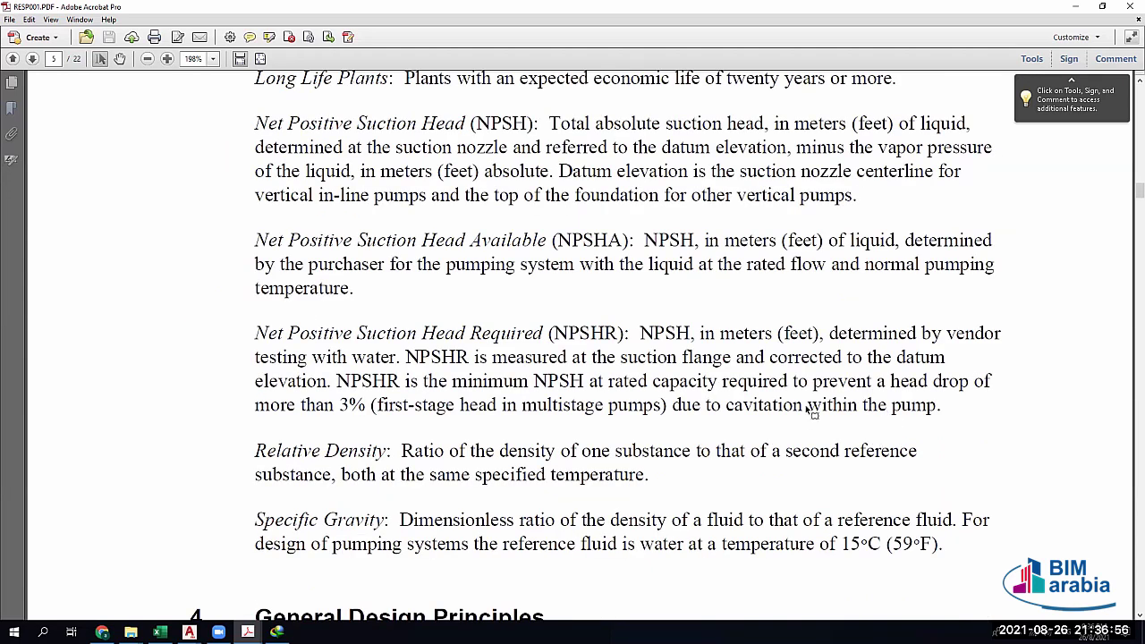
{"action": "scroll", "coordinate": [637, 404], "scroll_direction": "down", "scroll_amount": 3}
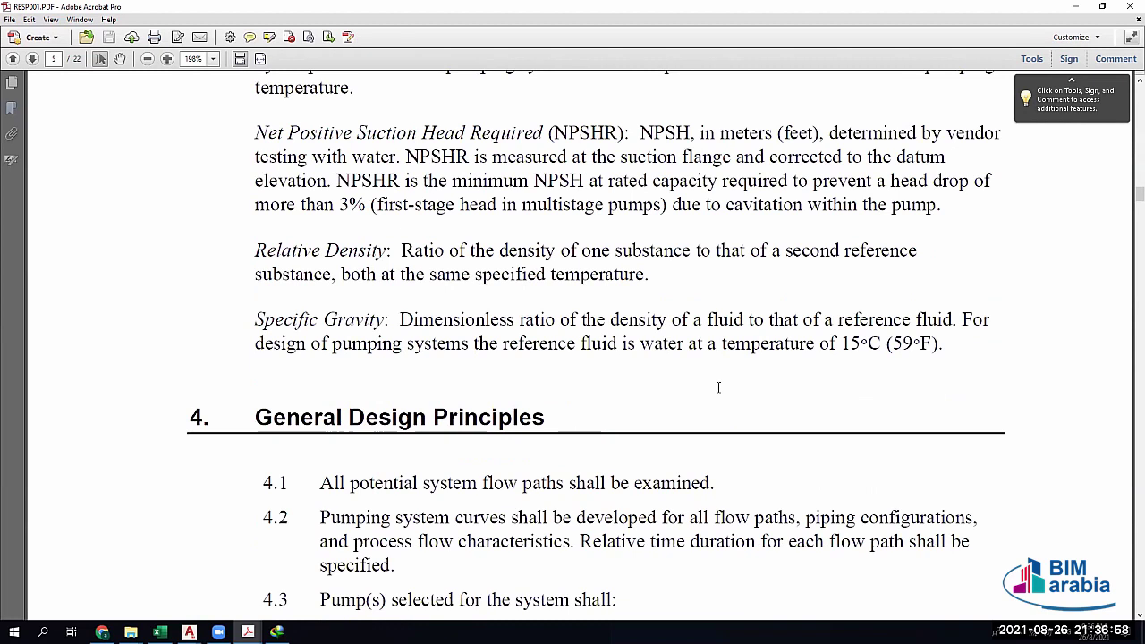
{"action": "scroll", "coordinate": [706, 398], "scroll_direction": "down", "scroll_amount": 12}
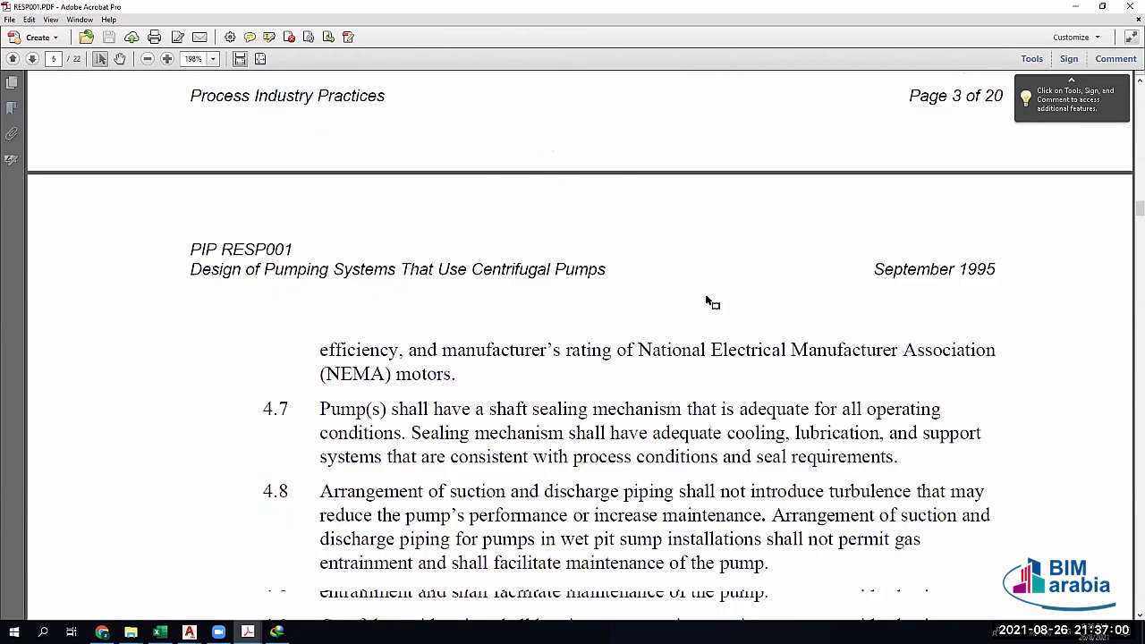
{"action": "scroll", "coordinate": [1128, 254], "scroll_direction": "down", "scroll_amount": 5}
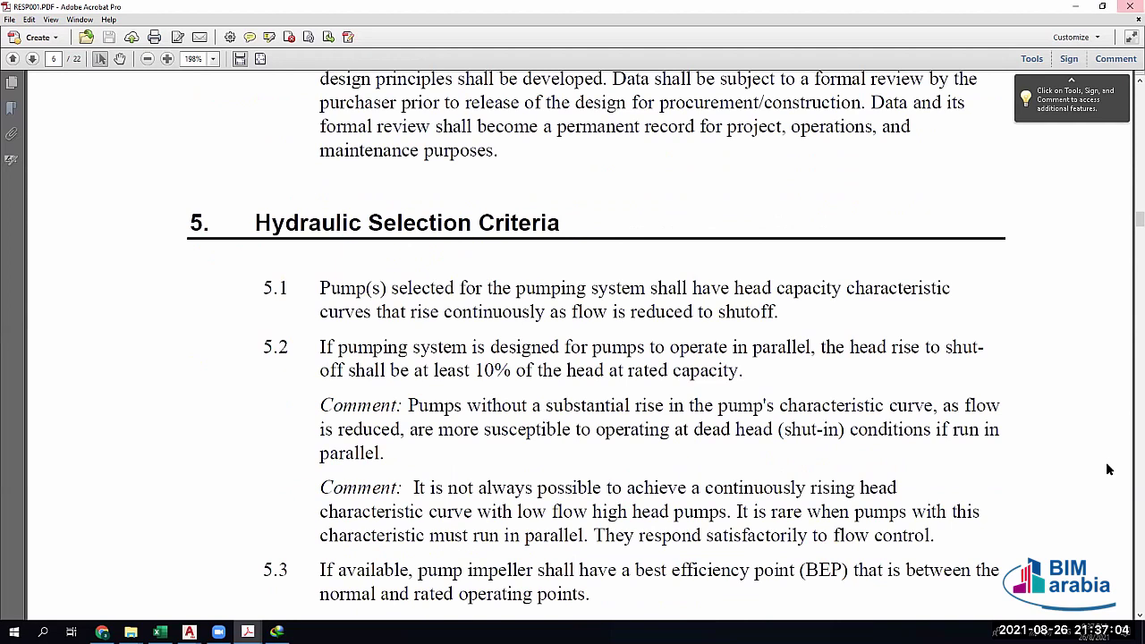
{"action": "left_click", "coordinate": [777, 408]}
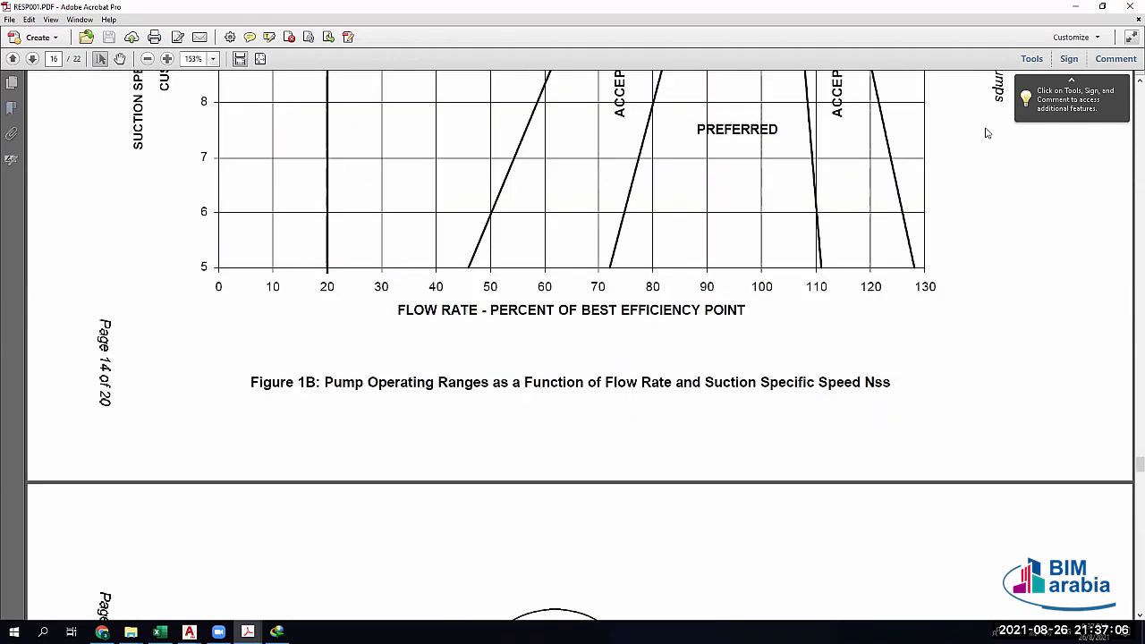
{"action": "scroll", "coordinate": [987, 132], "scroll_direction": "down", "scroll_amount": 5}
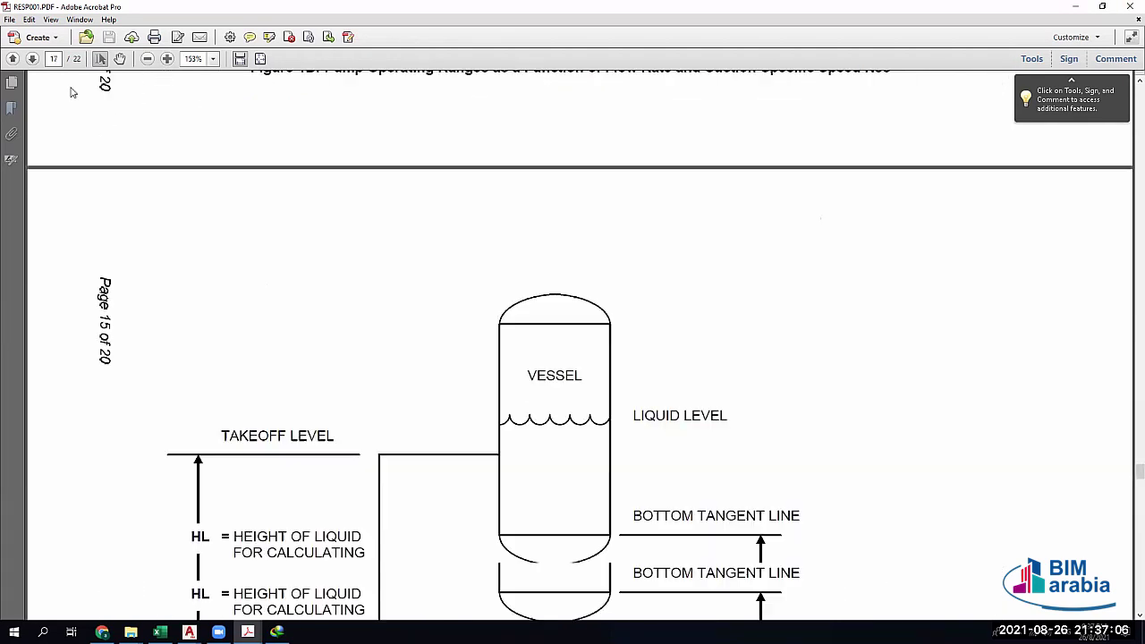
{"action": "key", "text": "alt+F4"}
{"action": "left_click", "coordinate": [11, 93]}
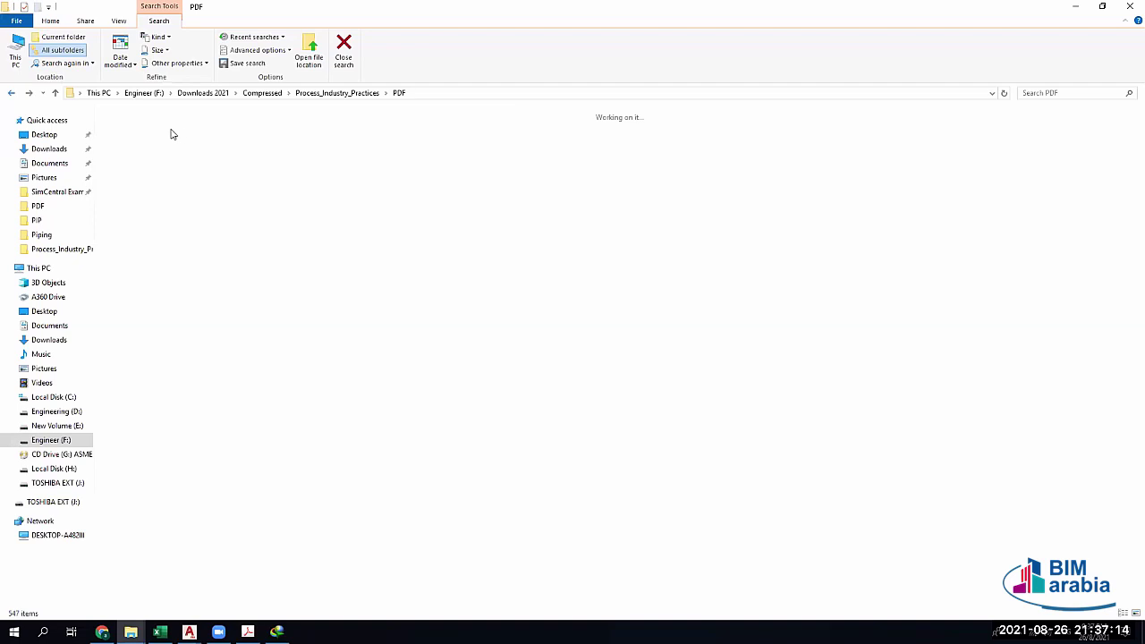
Return to the XLS data-sheet folder, close the earlier pump workbook and open ELSAP15D.XLS
{"action": "key", "text": "alt+Left"}
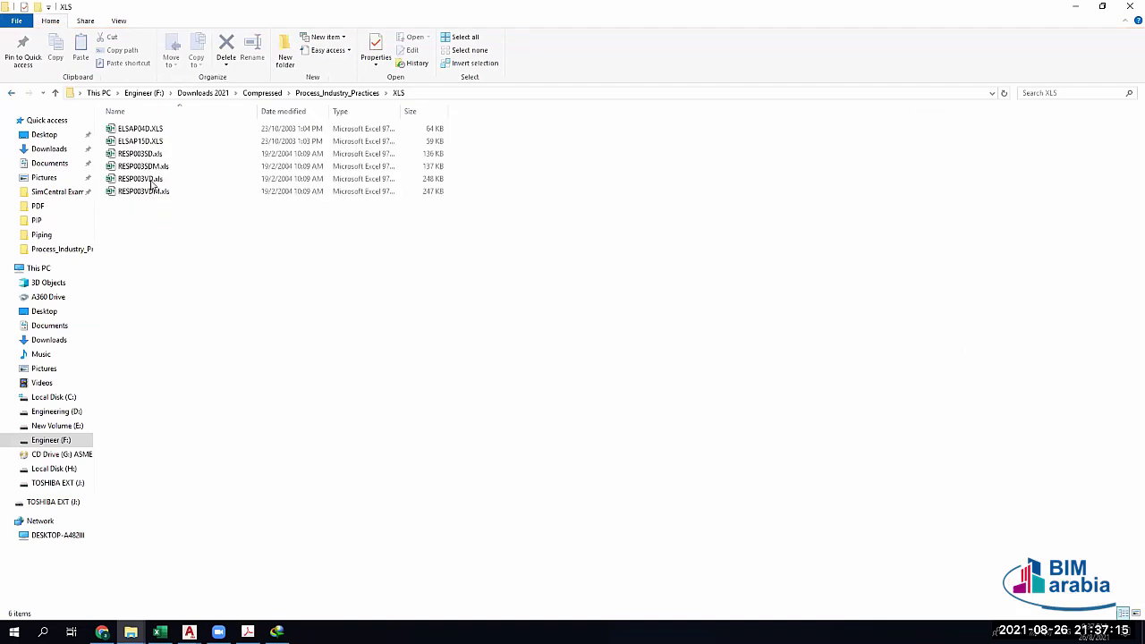
{"action": "double_click", "coordinate": [315, 192]}
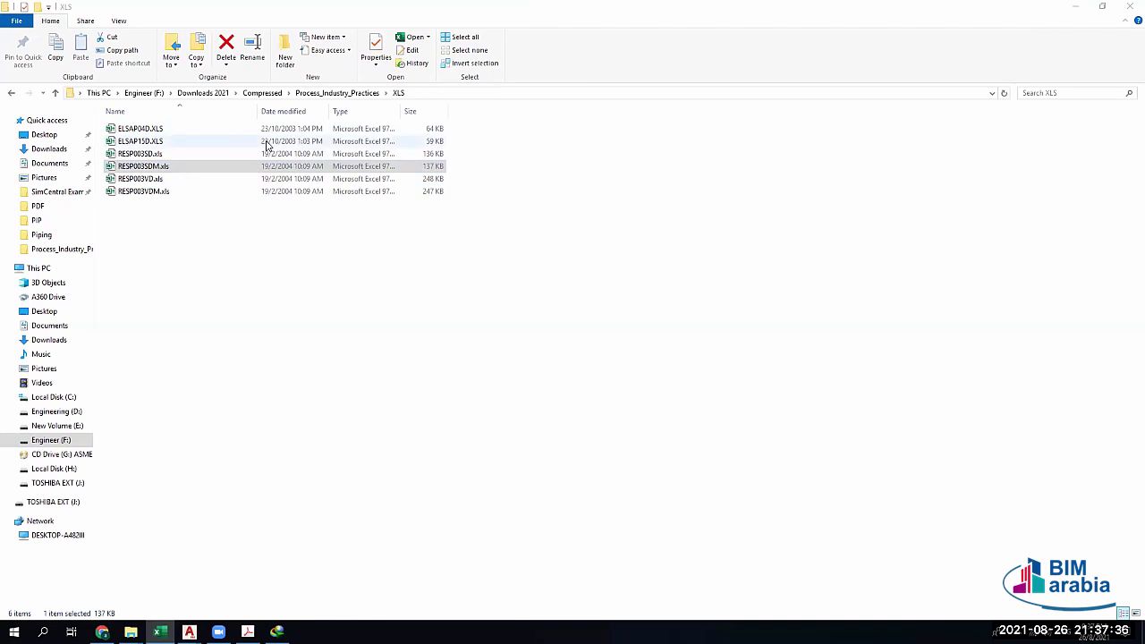
{"action": "left_click", "coordinate": [172, 141]}
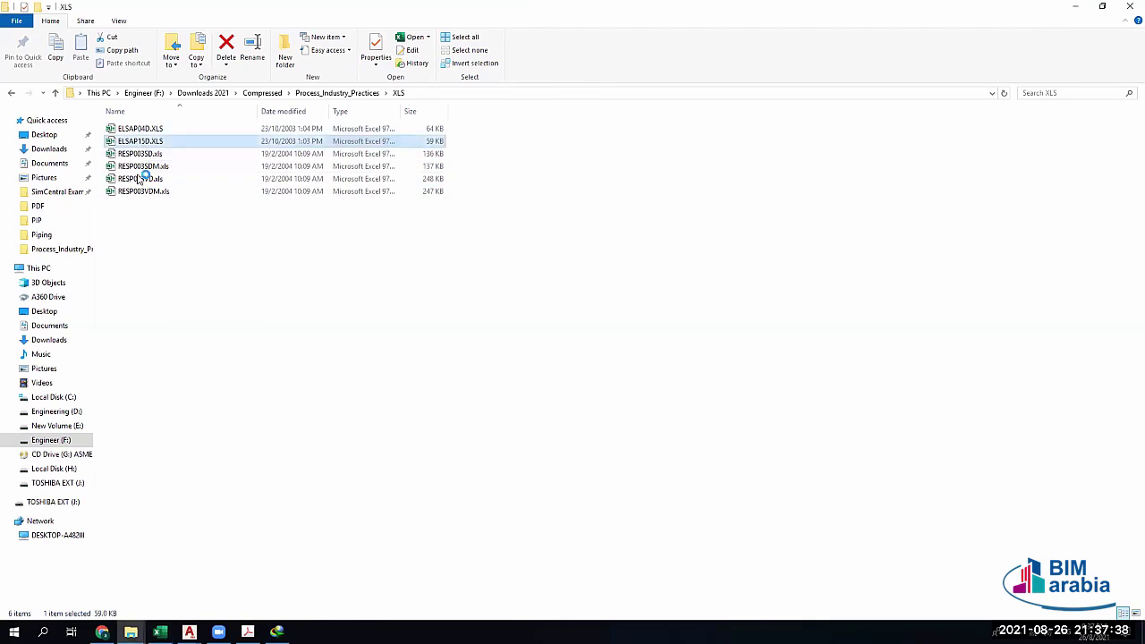
{"action": "left_click", "coordinate": [1128, 7]}
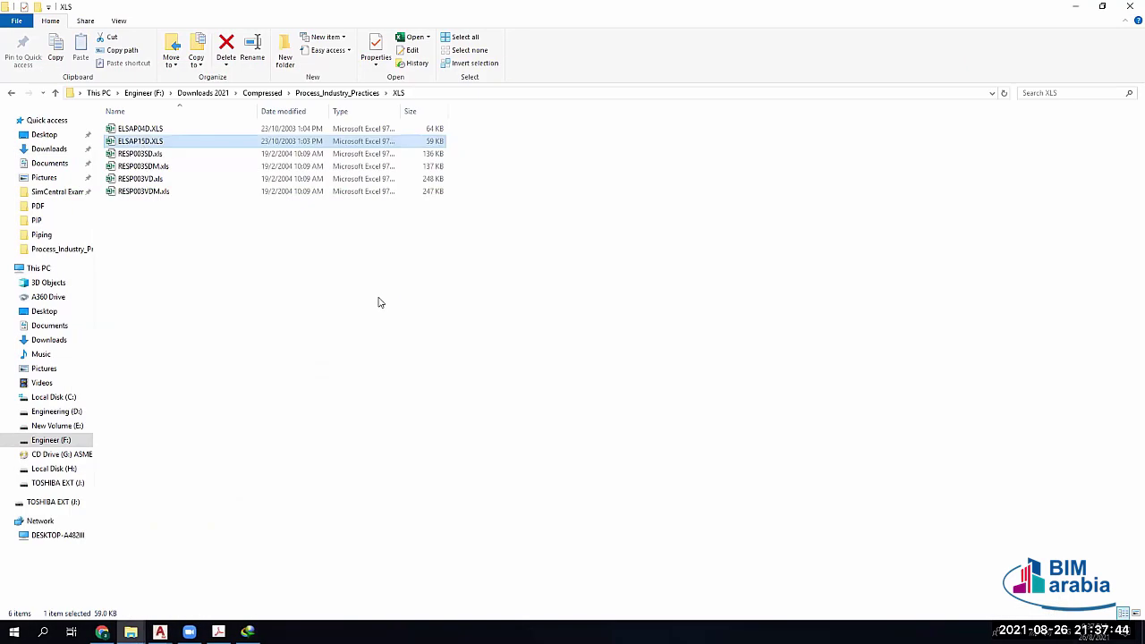
{"action": "key", "text": "Return"}
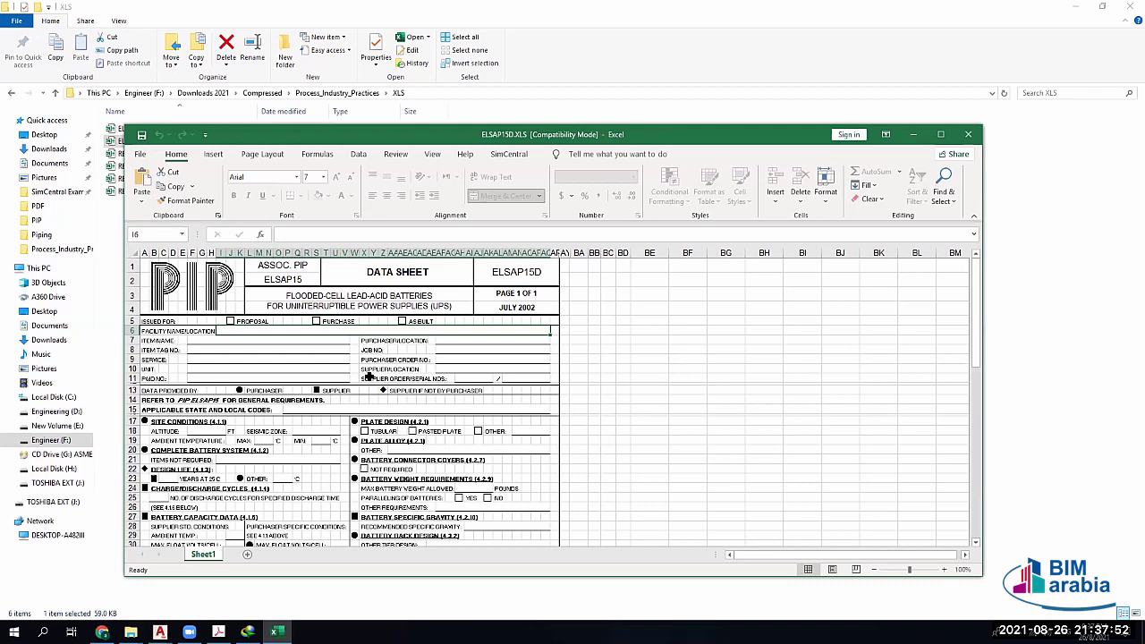
Scroll through the ELSAP15D lead-acid battery data sheet and close it
{"action": "scroll", "coordinate": [441, 330], "scroll_direction": "down", "scroll_amount": 5}
{"action": "scroll", "coordinate": [311, 366], "scroll_direction": "up", "scroll_amount": 5}
{"action": "scroll", "coordinate": [311, 367], "scroll_direction": "down", "scroll_amount": 12}
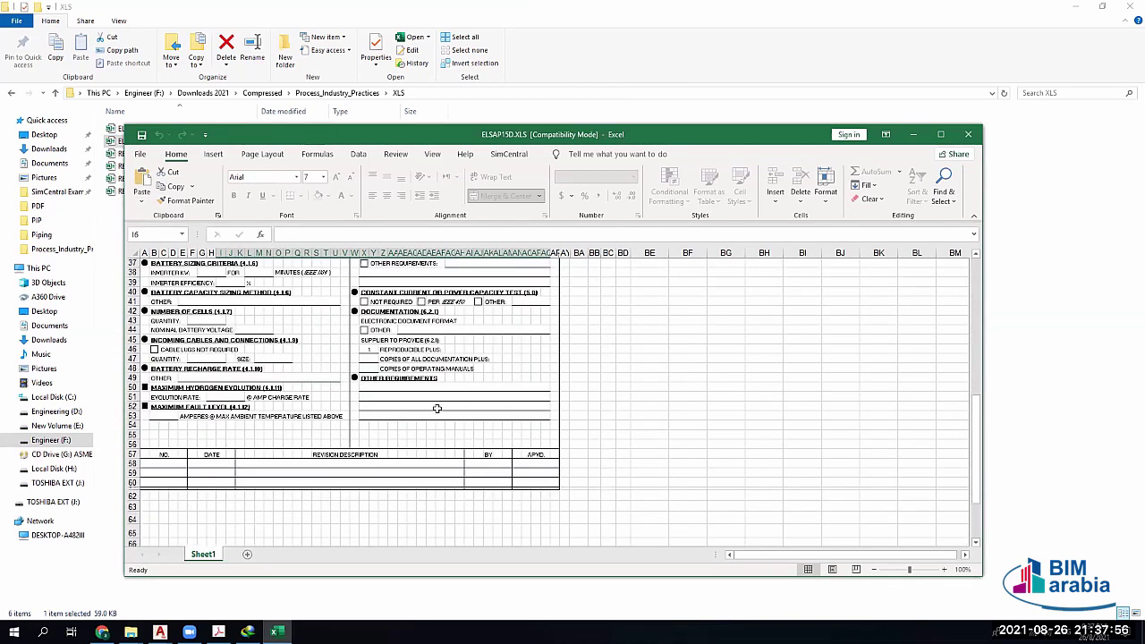
{"action": "scroll", "coordinate": [318, 403], "scroll_direction": "up", "scroll_amount": 6}
{"action": "scroll", "coordinate": [317, 402], "scroll_direction": "down", "scroll_amount": 2}
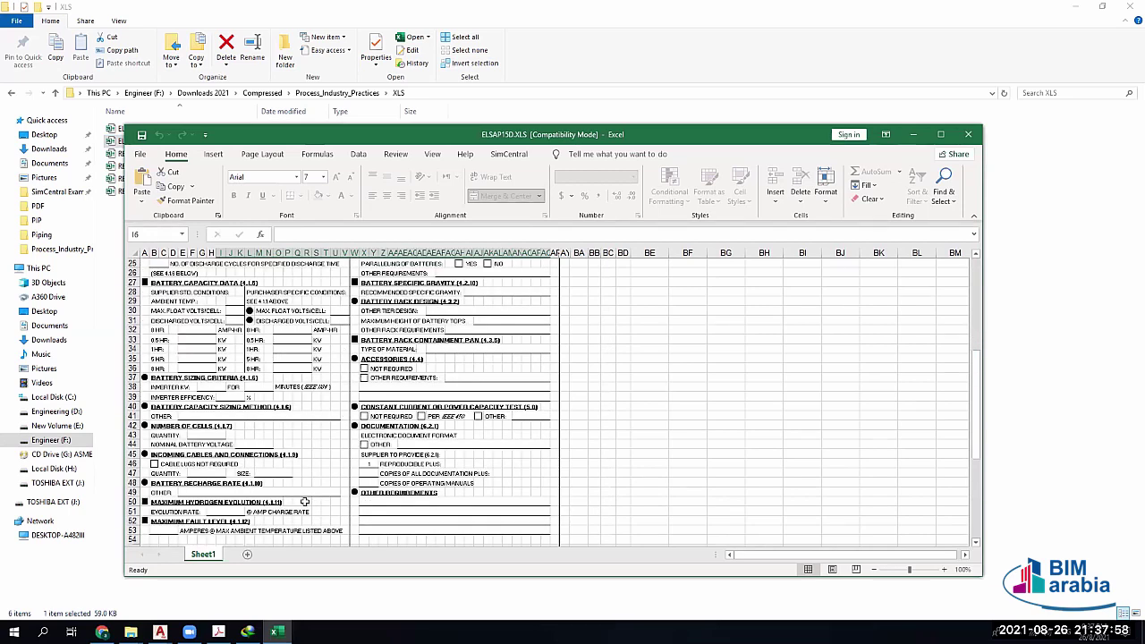
{"action": "scroll", "coordinate": [301, 446], "scroll_direction": "up", "scroll_amount": 8}
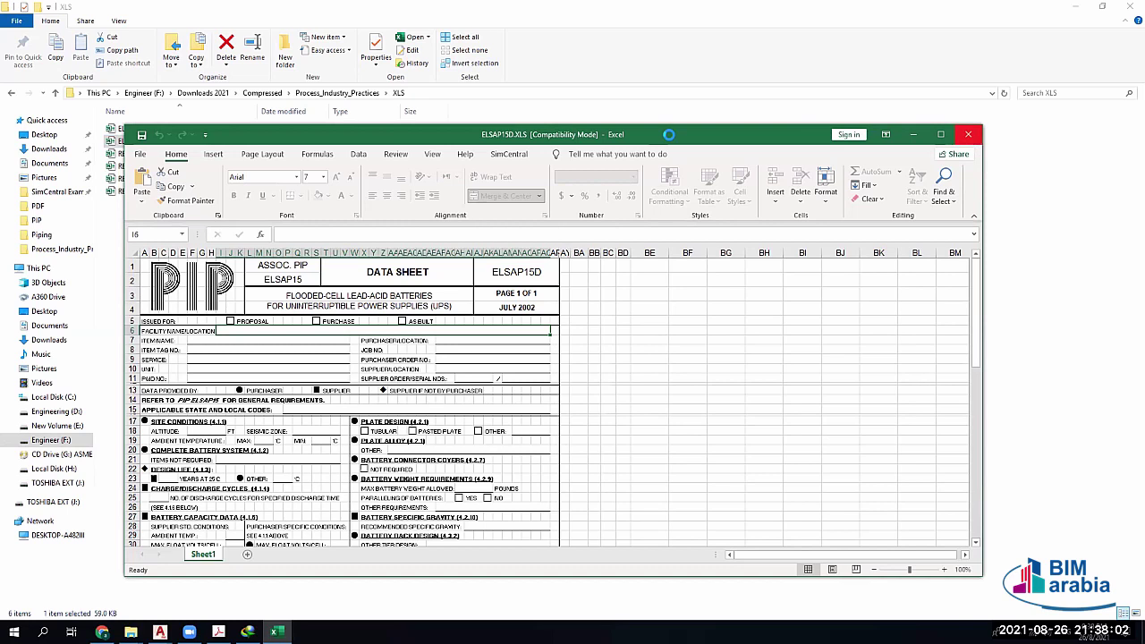
{"action": "left_click", "coordinate": [967, 135]}
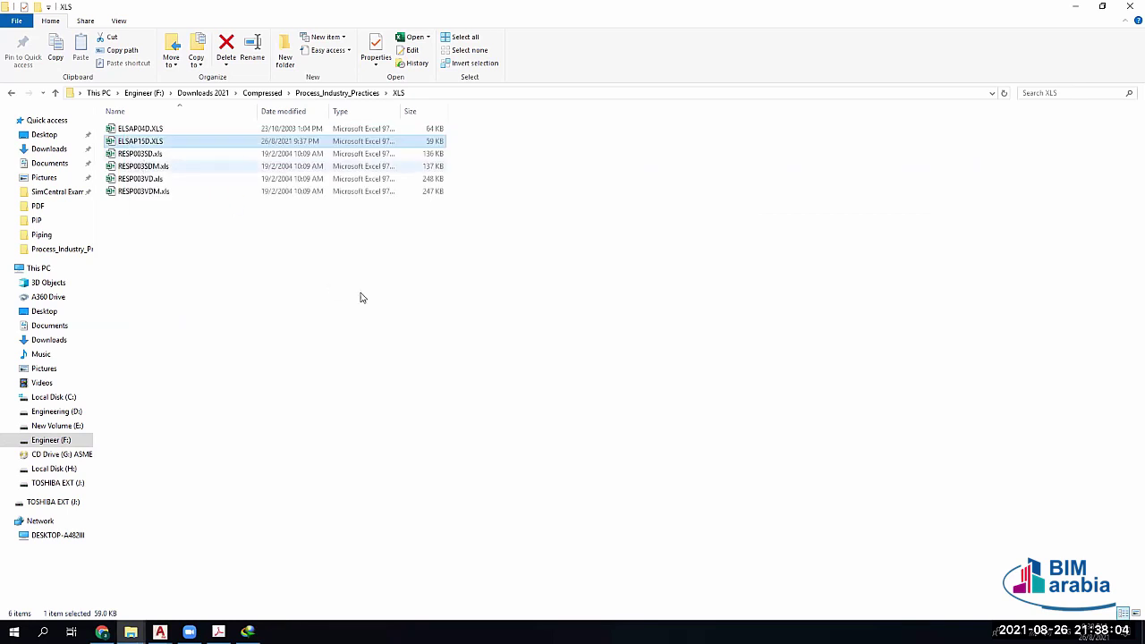
Open RESP003SDM.xls and scroll through the vertical submerged motor pump data sheet
{"action": "key", "text": "Down"}
{"action": "key", "text": "Down"}
{"action": "key", "text": "Return"}
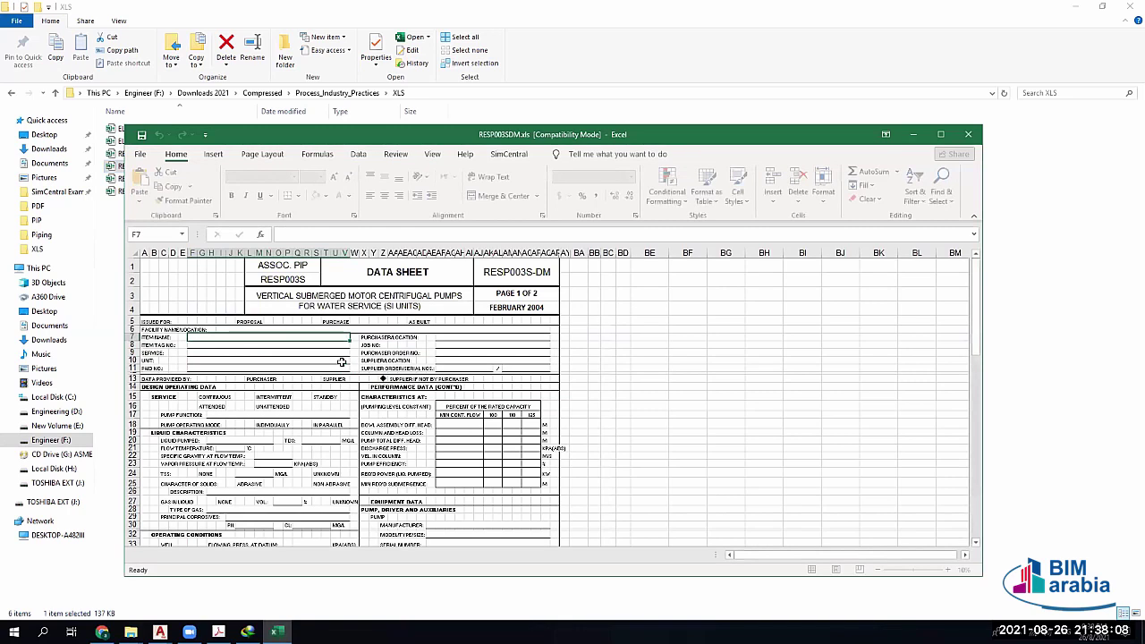
{"action": "scroll", "coordinate": [305, 393], "scroll_direction": "down", "scroll_amount": 12}
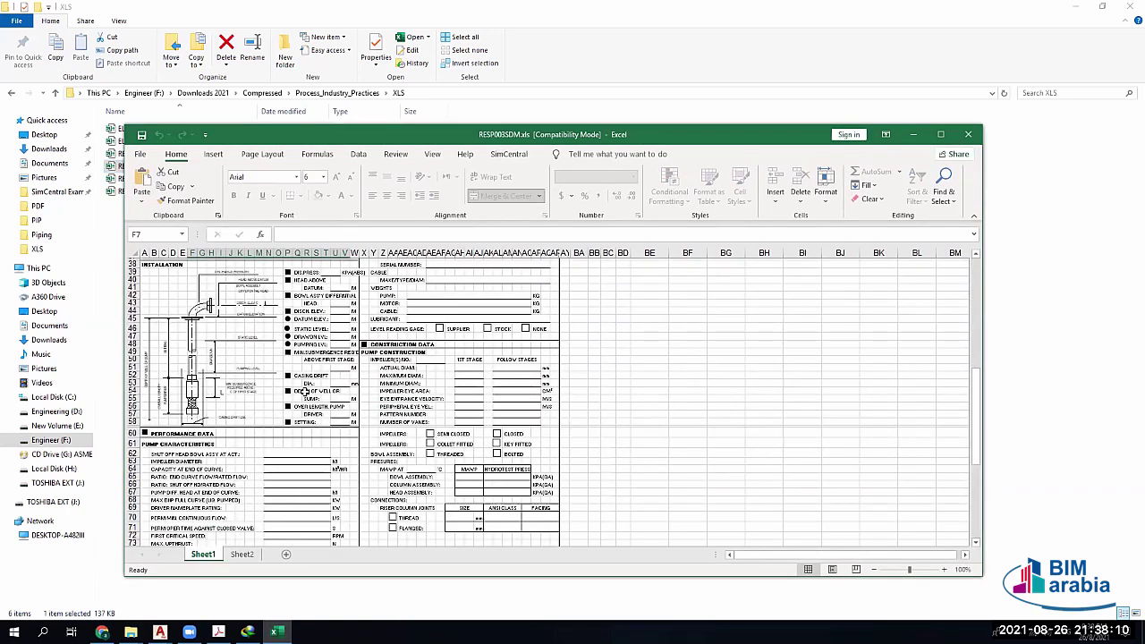
{"action": "scroll", "coordinate": [306, 394], "scroll_direction": "up", "scroll_amount": 12}
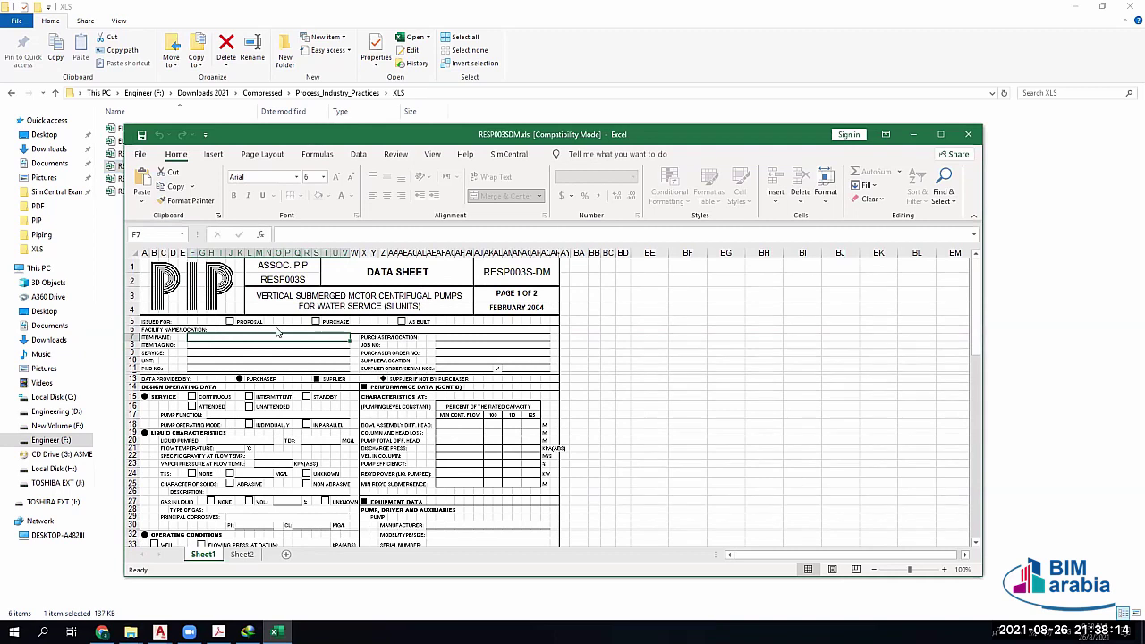
Review RESP003VD.xls, including its second sheet, then close it
{"action": "left_click", "coordinate": [968, 134]}
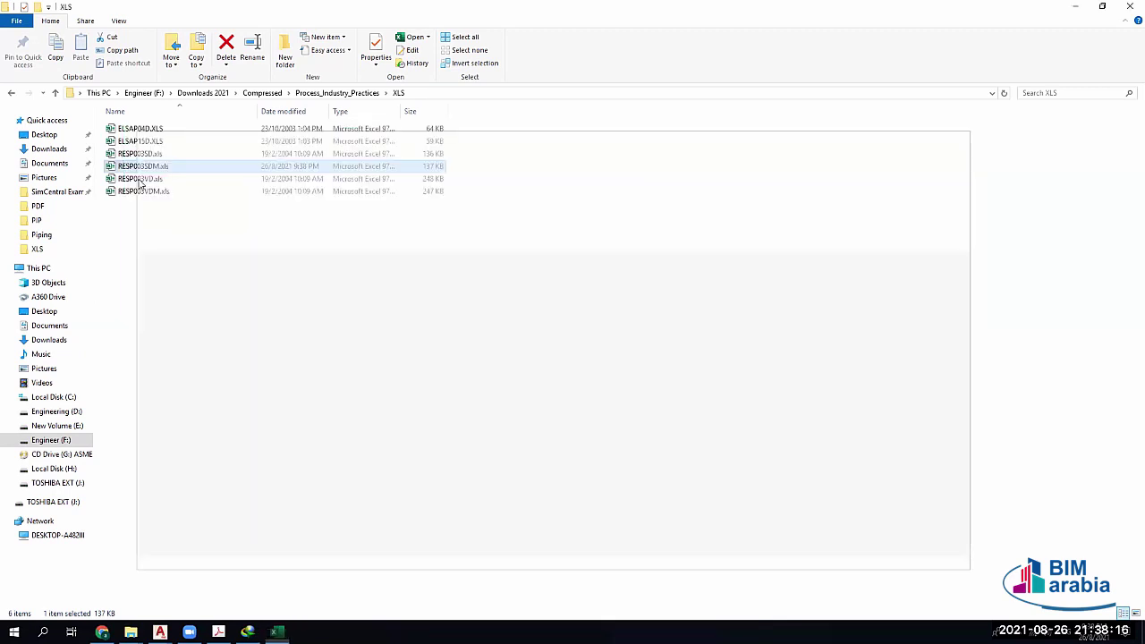
{"action": "key", "text": "Return"}
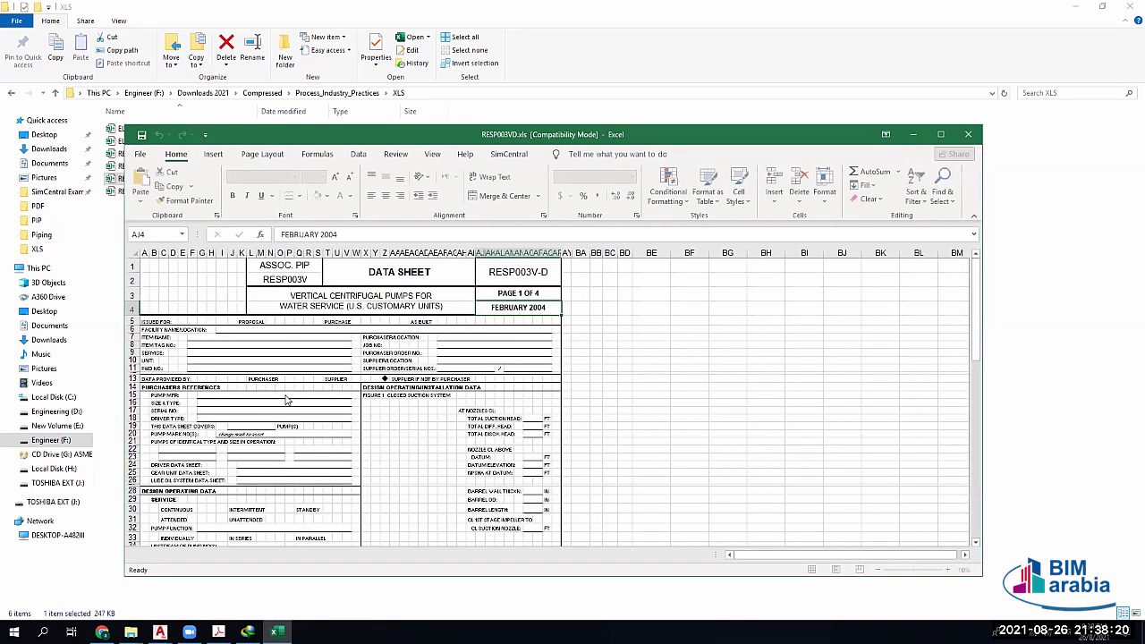
{"action": "scroll", "coordinate": [305, 347], "scroll_direction": "down", "scroll_amount": 4}
{"action": "scroll", "coordinate": [369, 308], "scroll_direction": "up", "scroll_amount": 4}
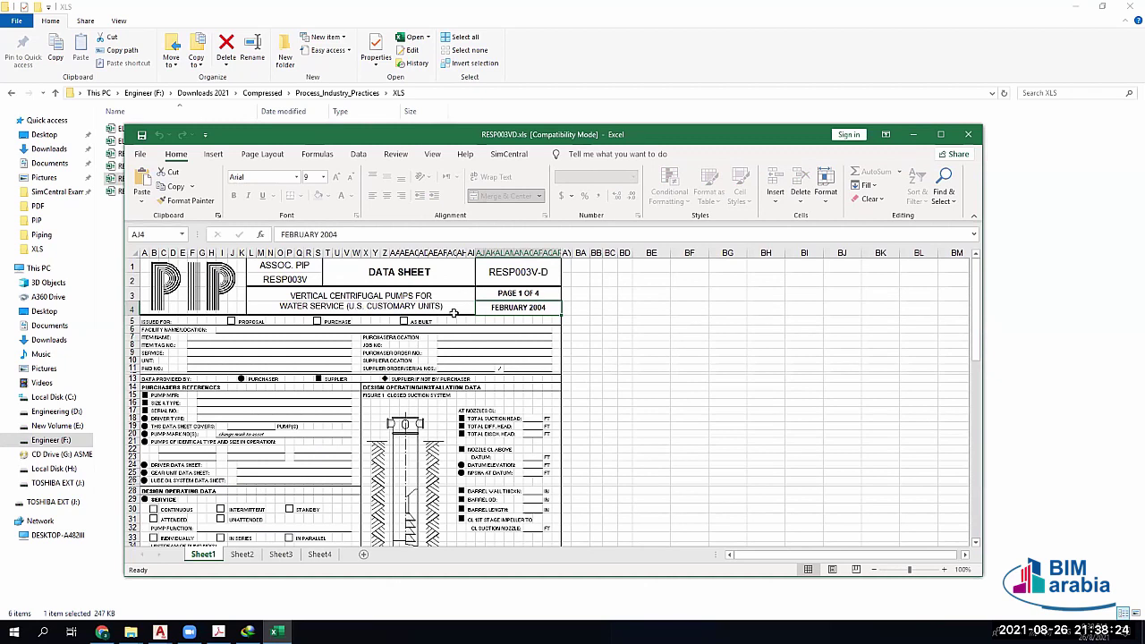
{"action": "scroll", "coordinate": [413, 322], "scroll_direction": "down", "scroll_amount": 11}
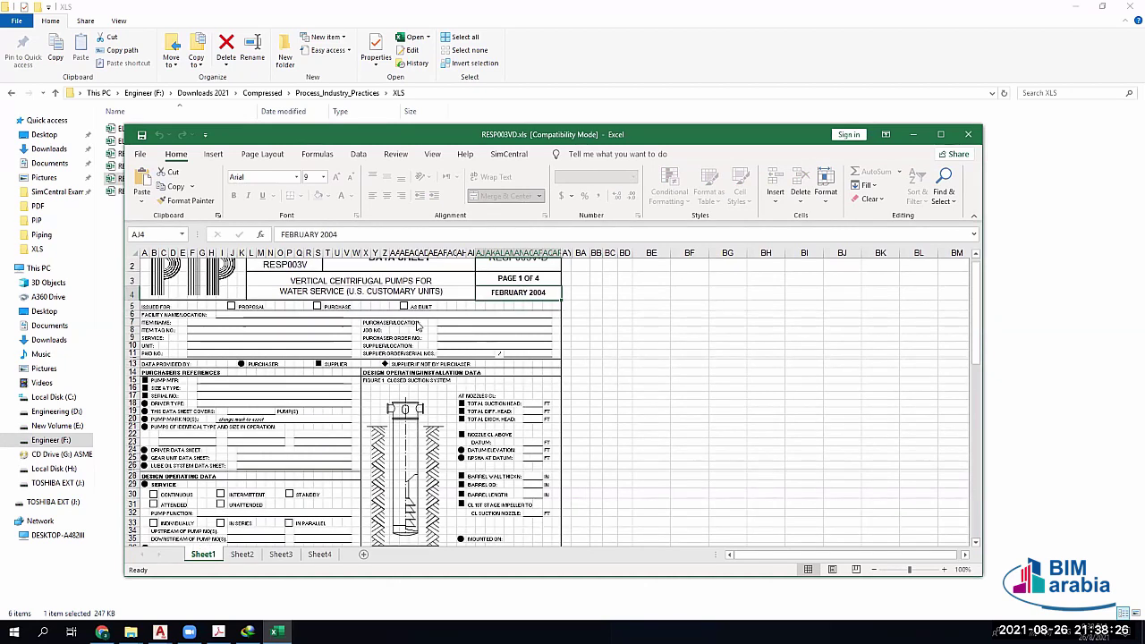
{"action": "scroll", "coordinate": [426, 322], "scroll_direction": "down", "scroll_amount": 3}
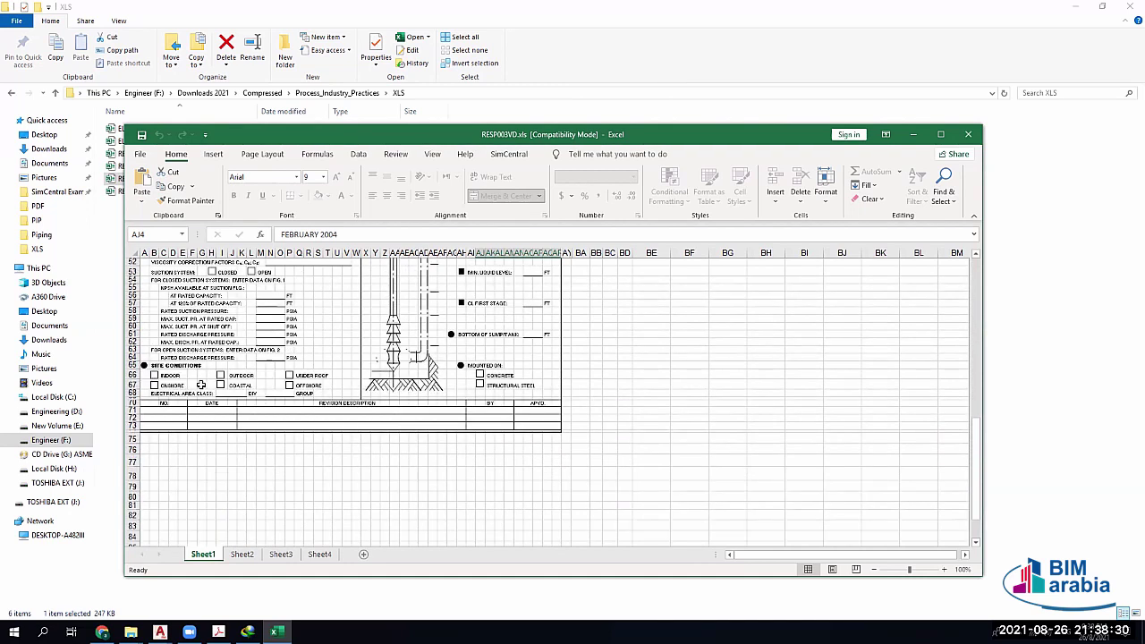
{"action": "scroll", "coordinate": [286, 556], "scroll_direction": "down", "scroll_amount": 3}
{"action": "left_click", "coordinate": [317, 554]}
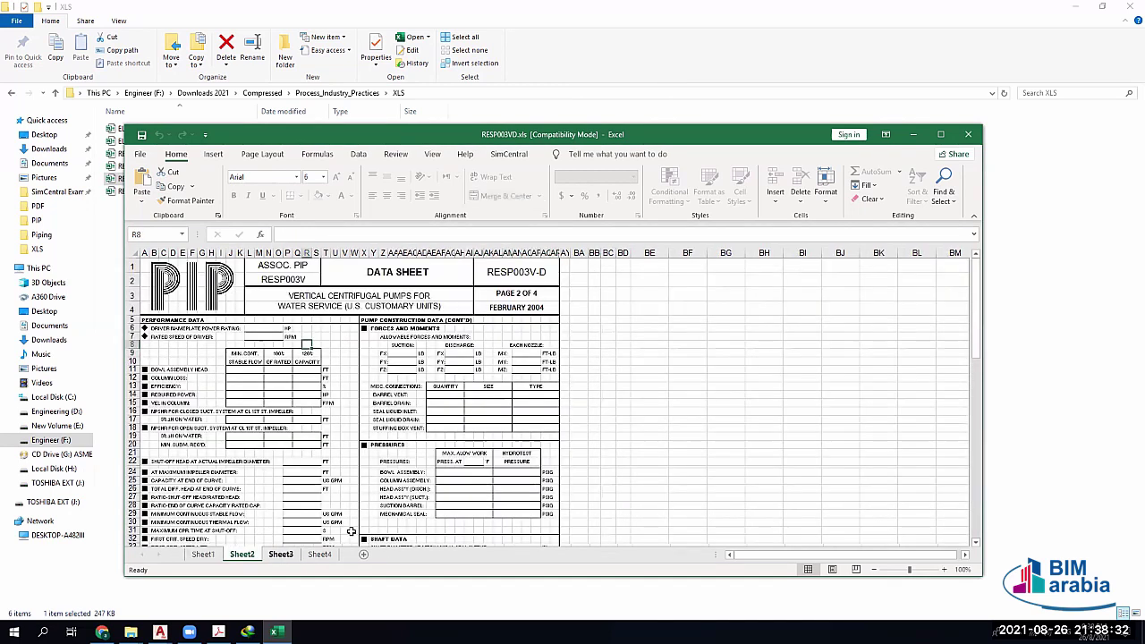
{"action": "left_click", "coordinate": [971, 135]}
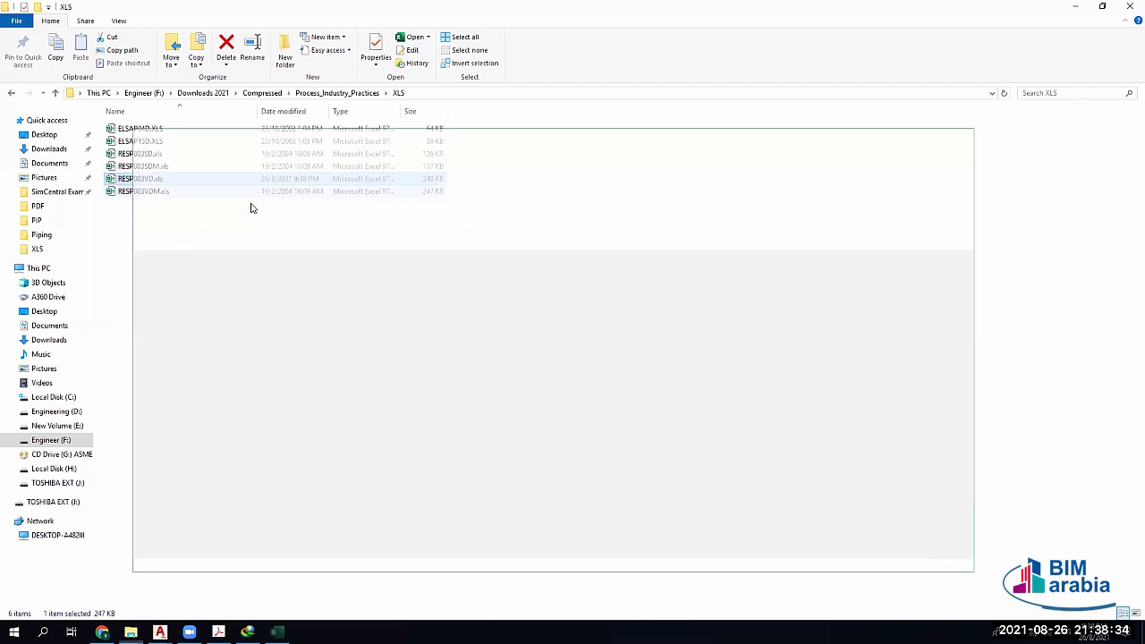
Open and close RESP003VDM.xls, then go up two folders to the Compressed folder
{"action": "double_click", "coordinate": [165, 192]}
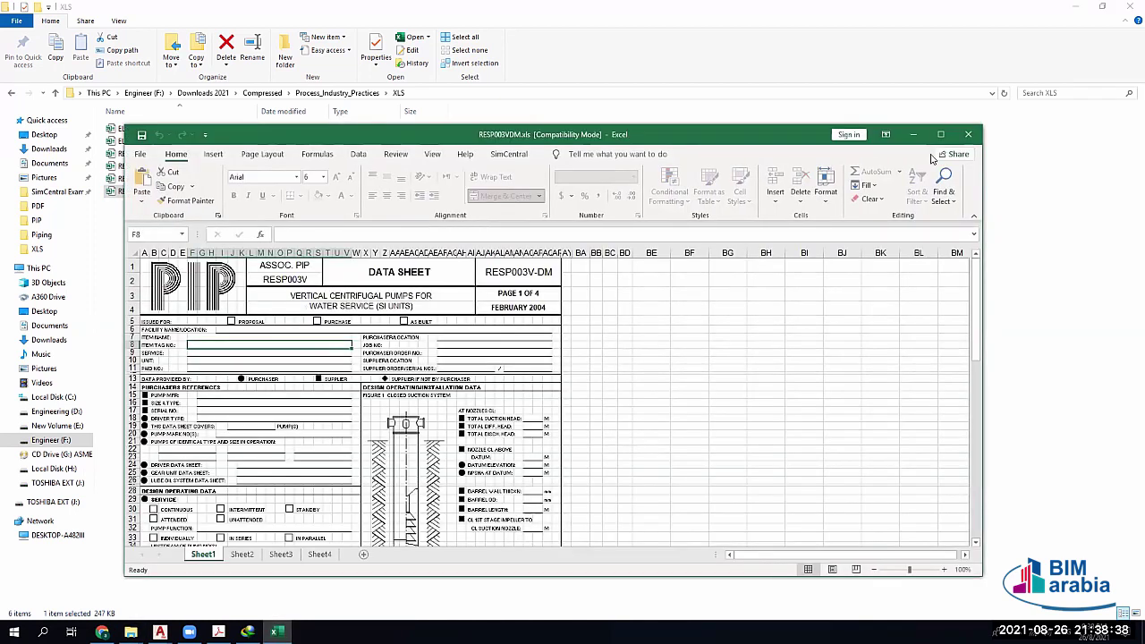
{"action": "key", "text": "alt+F4"}
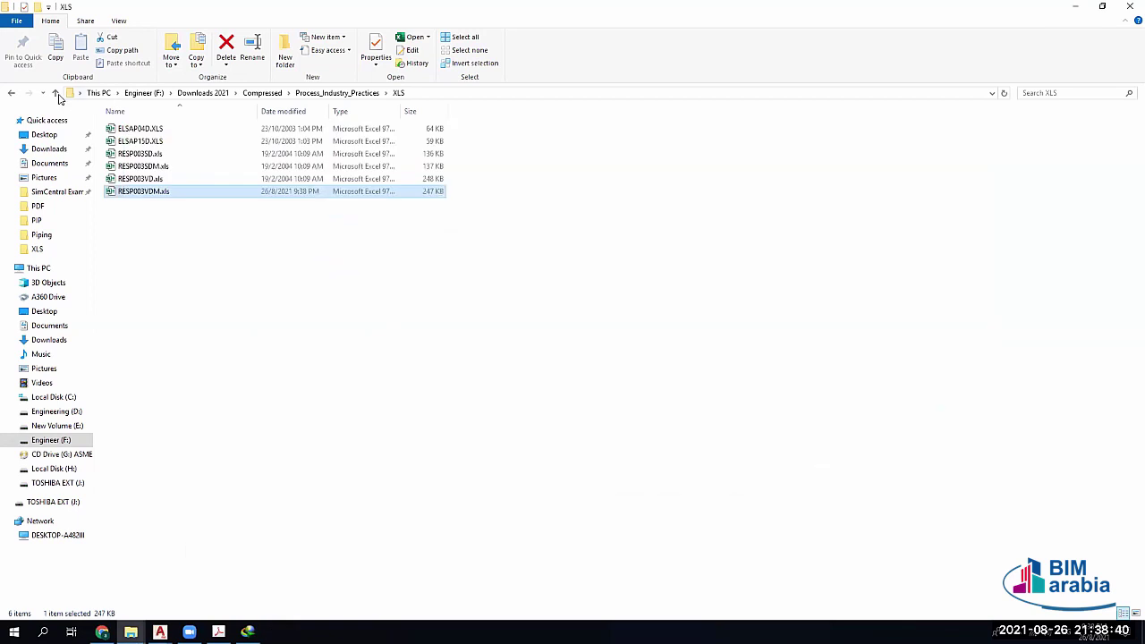
{"action": "left_click", "coordinate": [57, 94]}
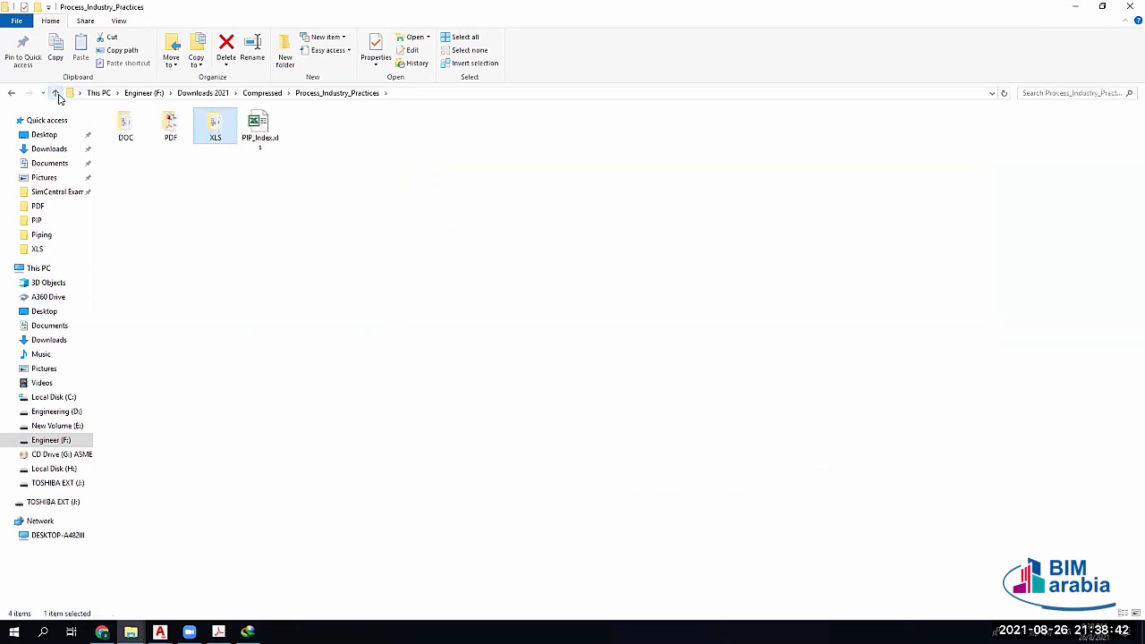
{"action": "left_click", "coordinate": [56, 94]}
Open the PIP folder and the STE05121_Spreadsheet_.xls anchor design workbook
{"action": "double_click", "coordinate": [808, 158]}
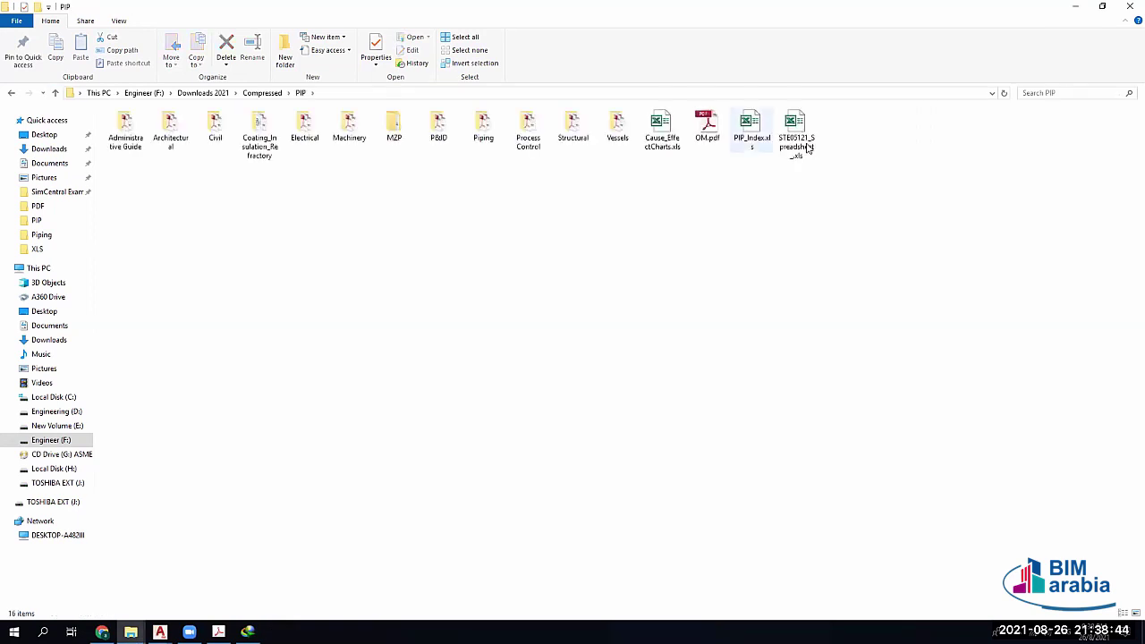
{"action": "left_click", "coordinate": [799, 128]}
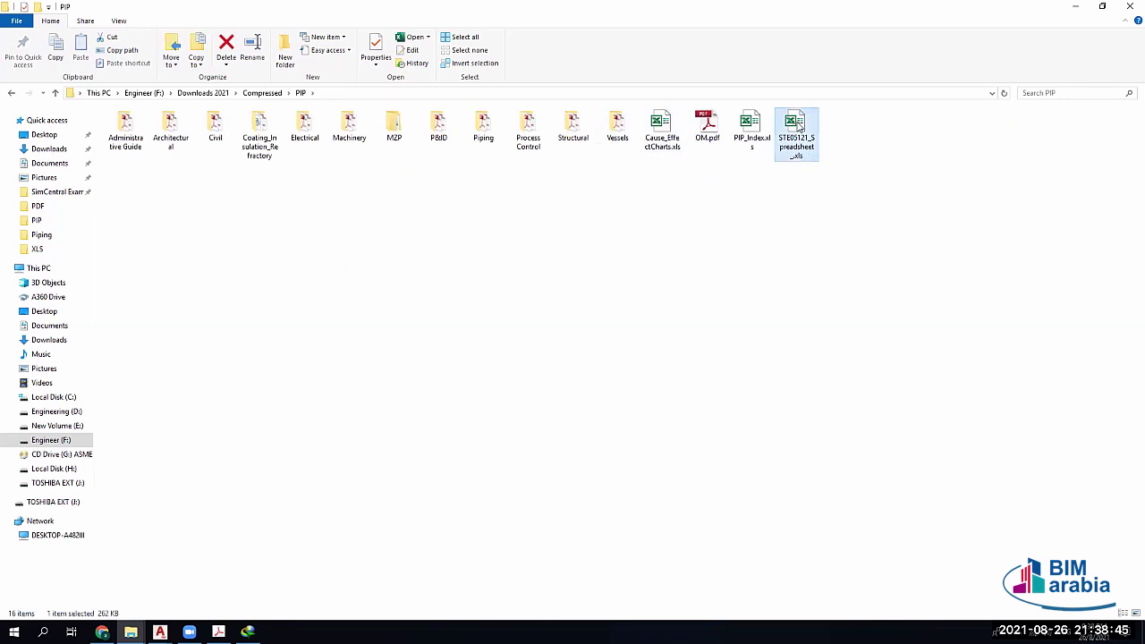
{"action": "double_click", "coordinate": [798, 128]}
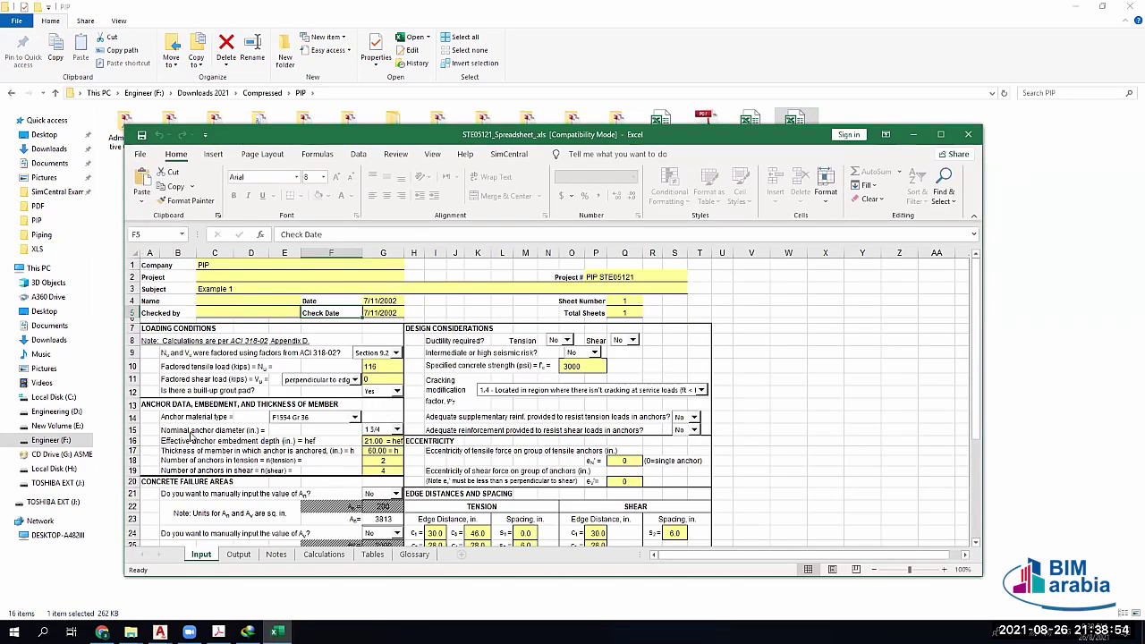
{"action": "scroll", "coordinate": [190, 422], "scroll_direction": "down", "scroll_amount": 5}
{"action": "scroll", "coordinate": [260, 474], "scroll_direction": "down", "scroll_amount": 3}
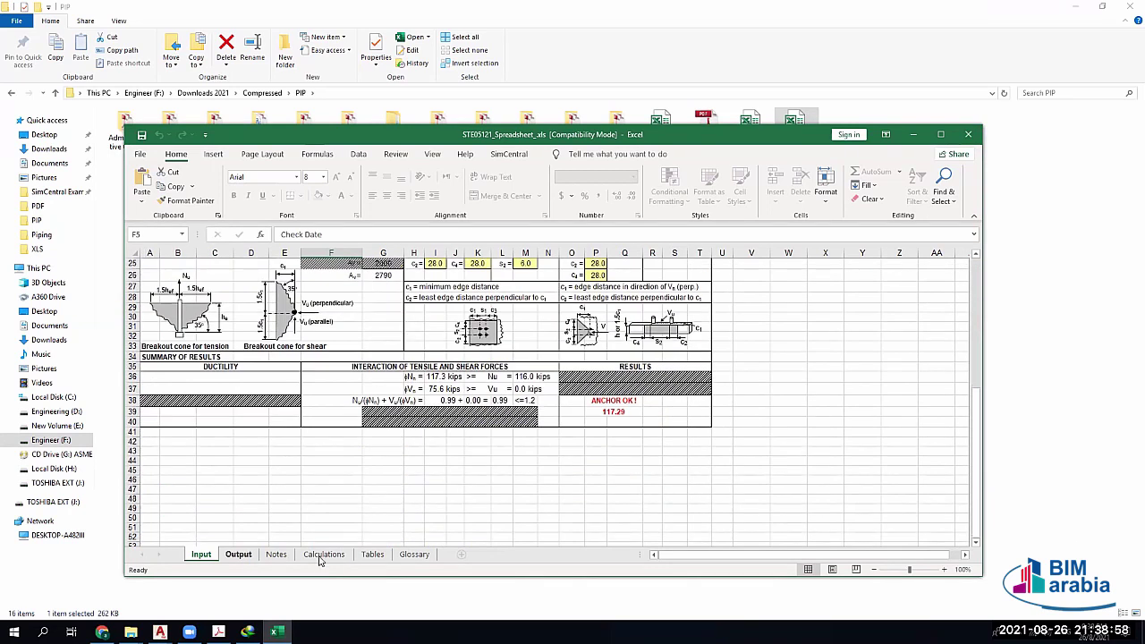
Check the Output and Calculations sheets, then close the workbook without saving
{"action": "key", "text": "ctrl+Page_Down"}
{"action": "key", "text": "ctrl+Page_Down"}
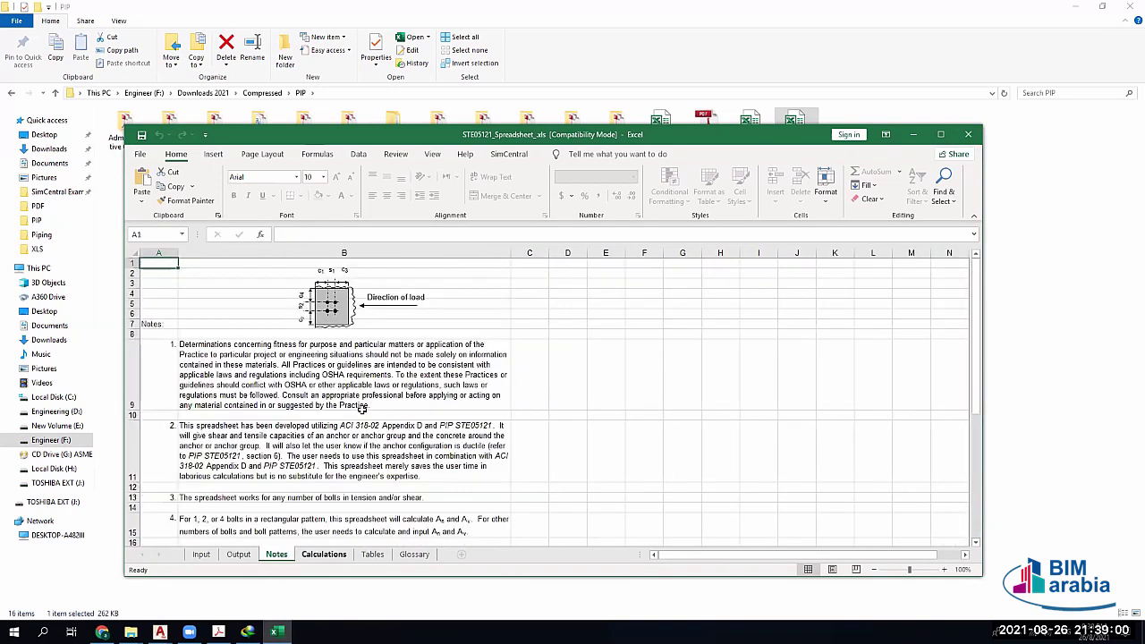
{"action": "key", "text": "ctrl+Page_Down"}
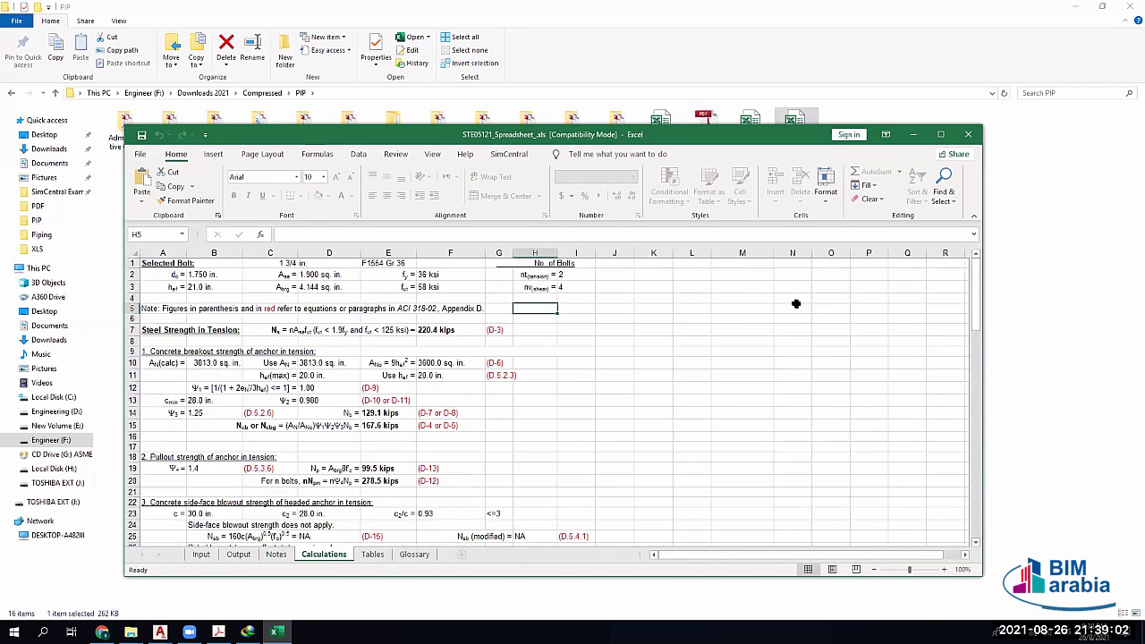
{"action": "scroll", "coordinate": [629, 319], "scroll_direction": "down", "scroll_amount": 10}
{"action": "key", "text": "alt+F4"}
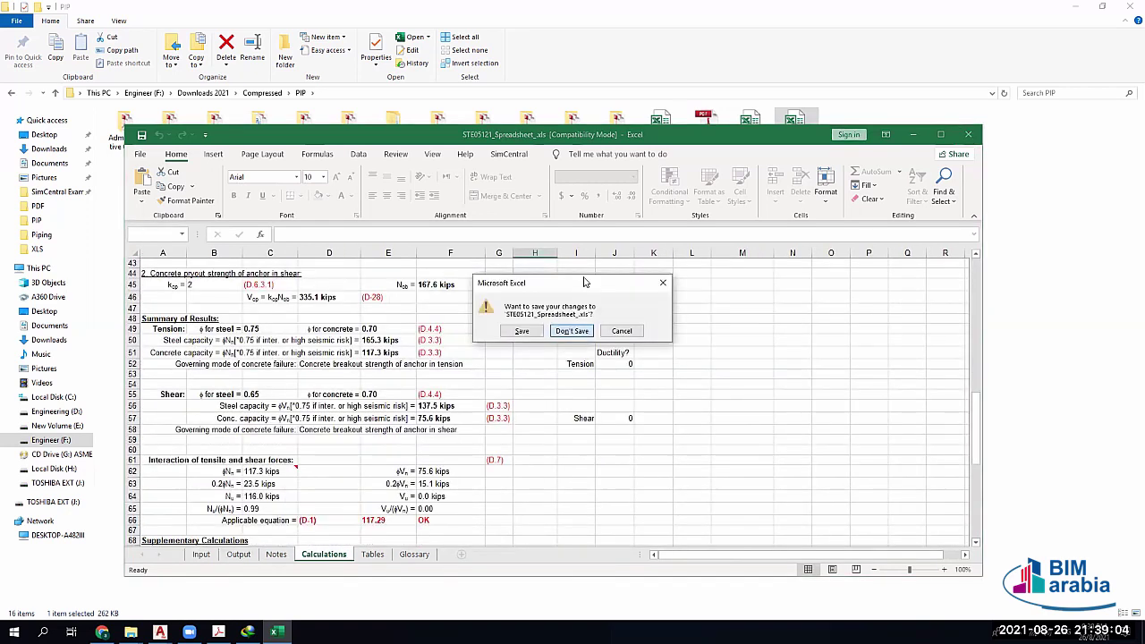
{"action": "key", "text": "n"}
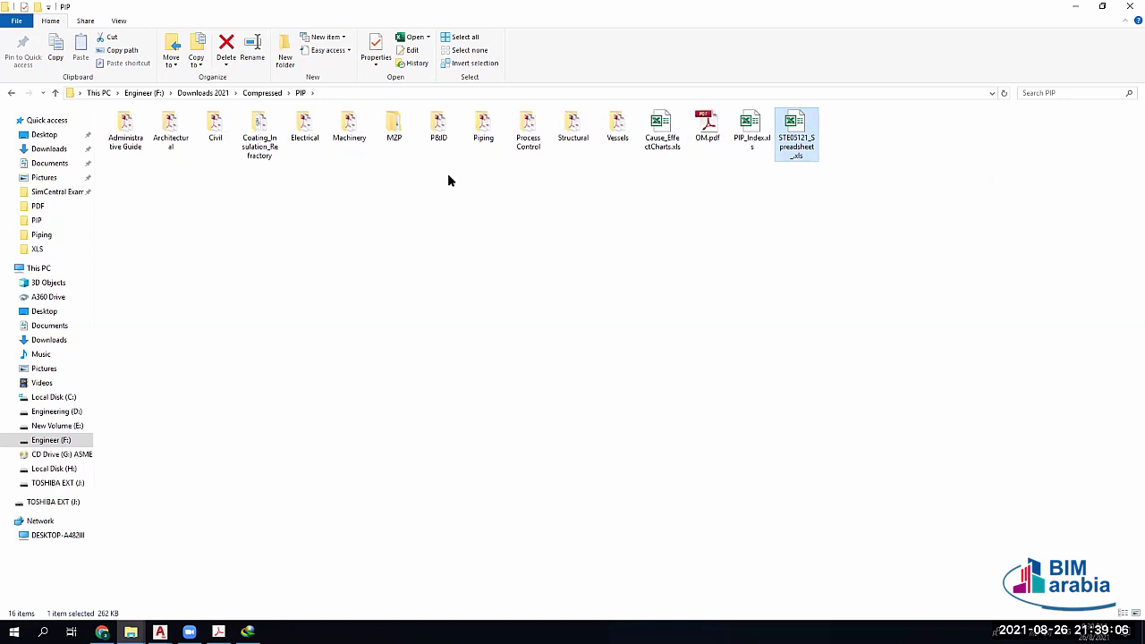
Open VEFV3100.pdf from the Vessels folder and look over its first pages
{"action": "double_click", "coordinate": [617, 127]}
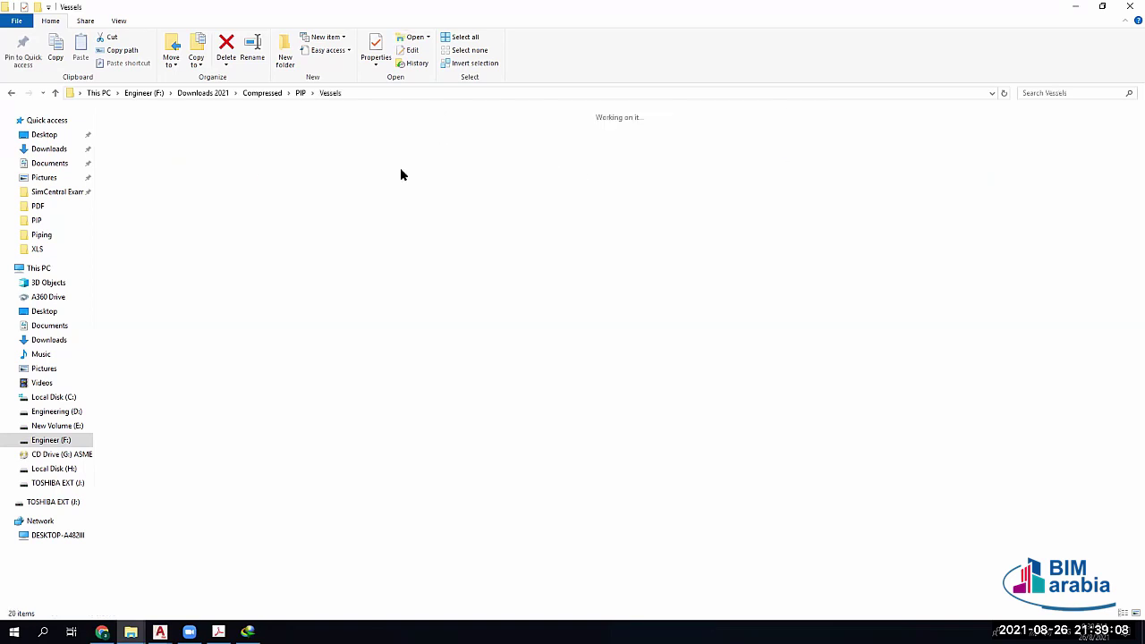
{"action": "double_click", "coordinate": [526, 130]}
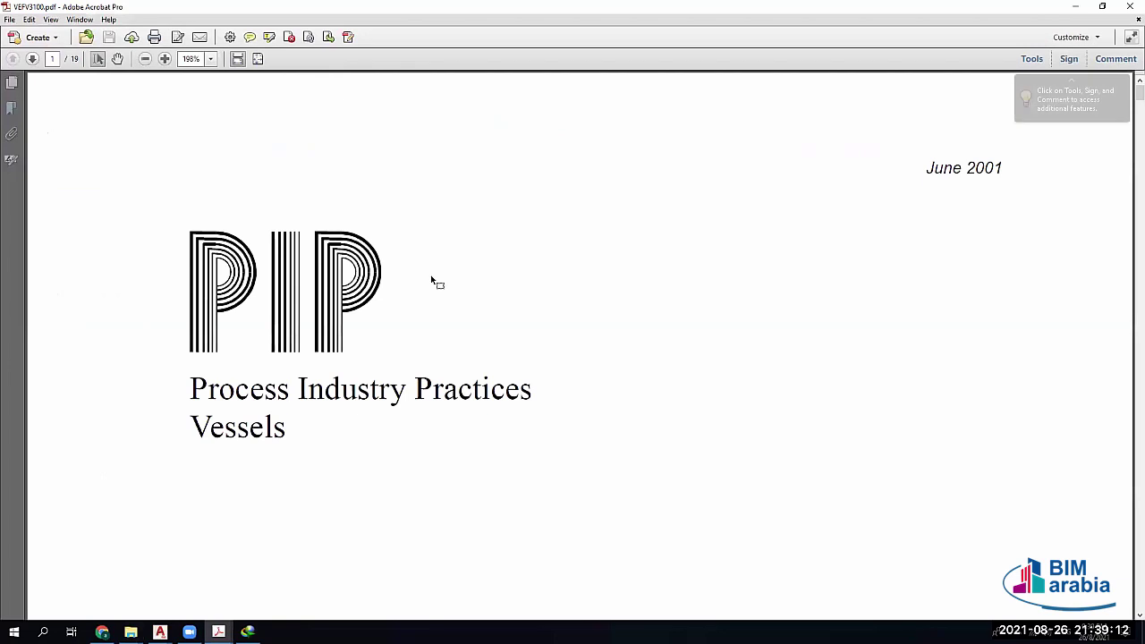
{"action": "scroll", "coordinate": [431, 282], "scroll_direction": "down", "scroll_amount": 10}
{"action": "scroll", "coordinate": [557, 286], "scroll_direction": "down", "scroll_amount": 8}
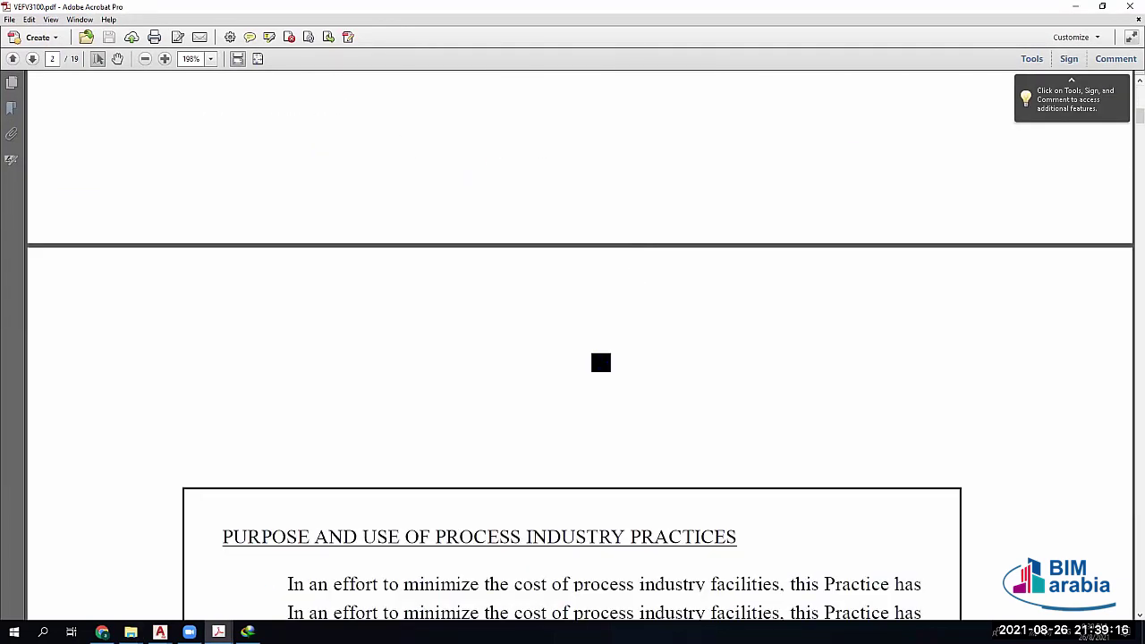
{"action": "scroll", "coordinate": [600, 360], "scroll_direction": "down", "scroll_amount": 3}
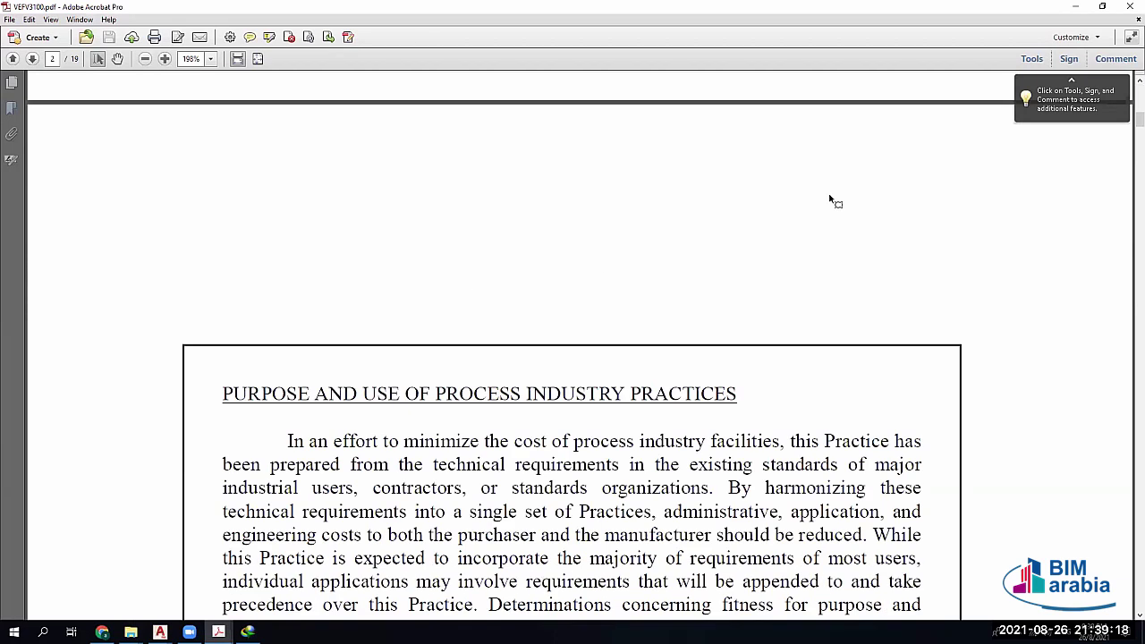
{"action": "scroll", "coordinate": [805, 210], "scroll_direction": "down", "scroll_amount": 15}
{"action": "scroll", "coordinate": [760, 224], "scroll_direction": "up", "scroll_amount": 2}
{"action": "scroll", "coordinate": [723, 232], "scroll_direction": "up", "scroll_amount": 1}
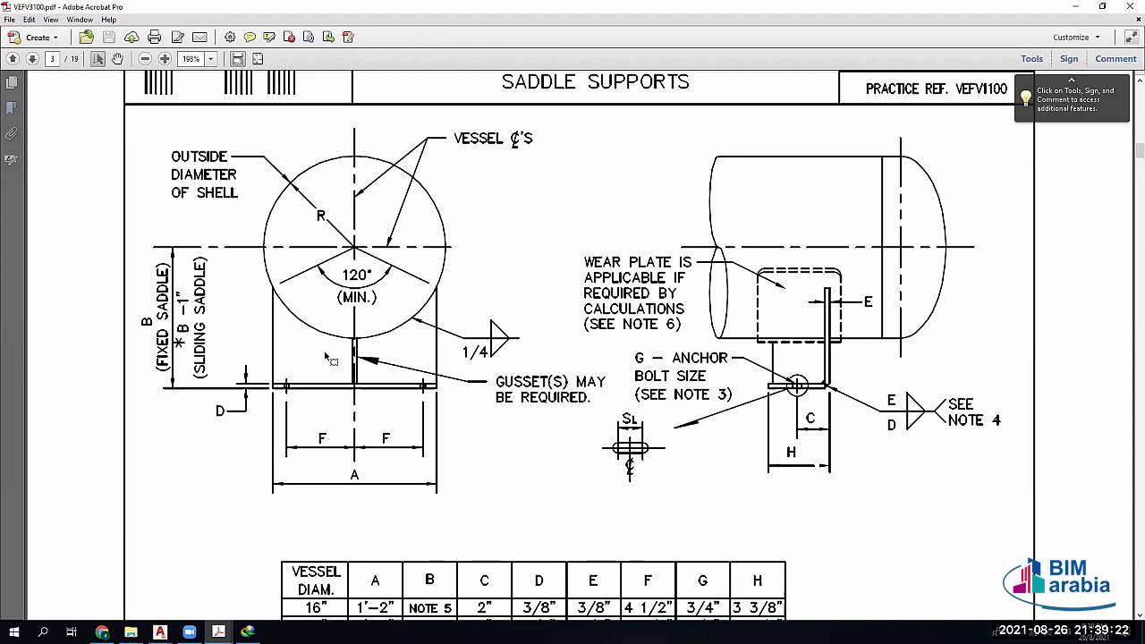
Scroll through the saddle support and skirt base plate tables to page 7's bolt-size table
{"action": "scroll", "coordinate": [805, 282], "scroll_direction": "down", "scroll_amount": 2}
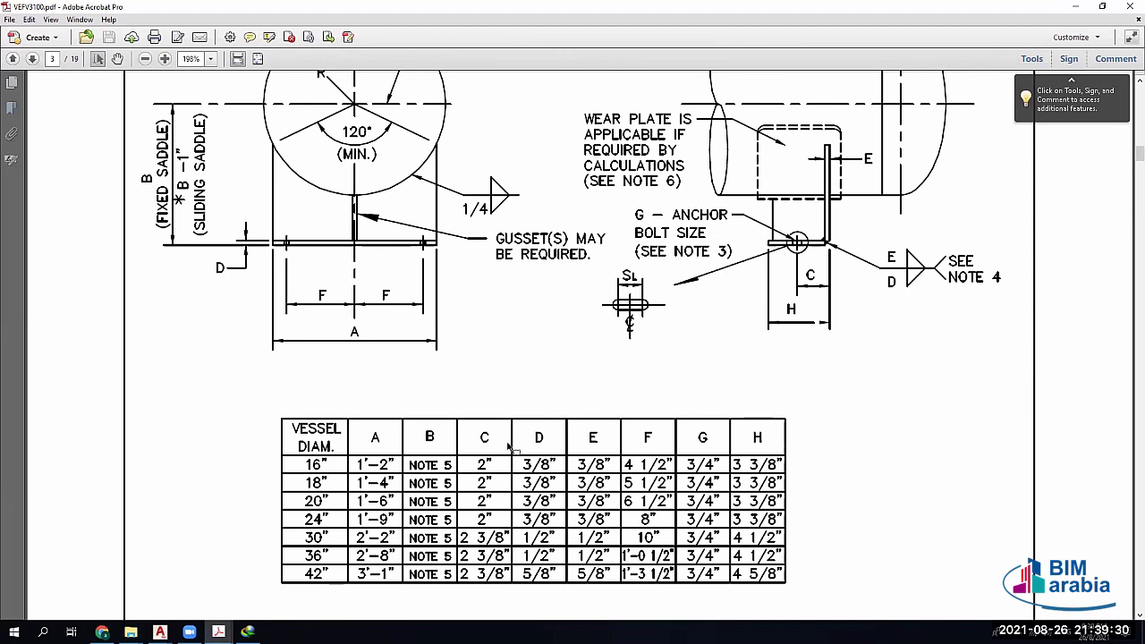
{"action": "scroll", "coordinate": [557, 403], "scroll_direction": "down", "scroll_amount": 2}
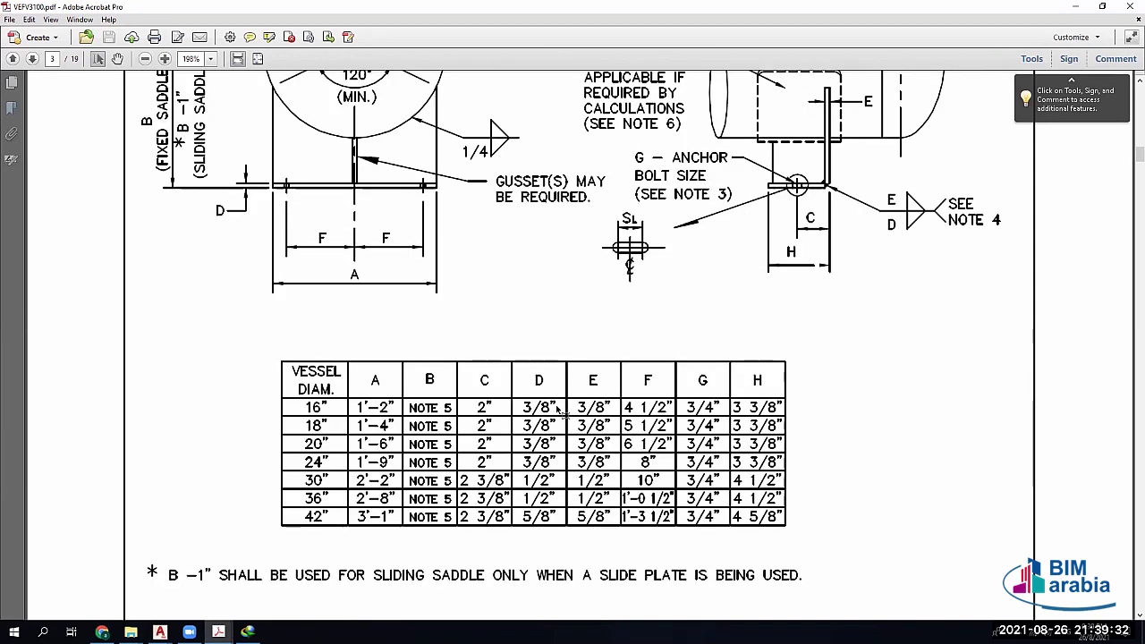
{"action": "scroll", "coordinate": [557, 408], "scroll_direction": "down", "scroll_amount": 3}
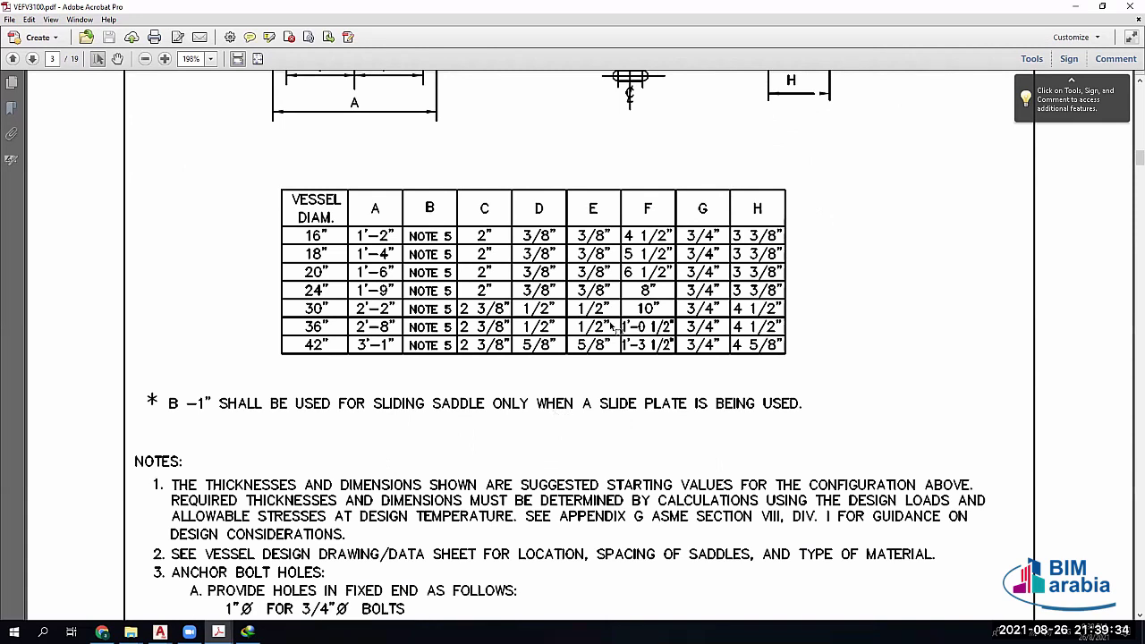
{"action": "scroll", "coordinate": [710, 214], "scroll_direction": "down", "scroll_amount": 10}
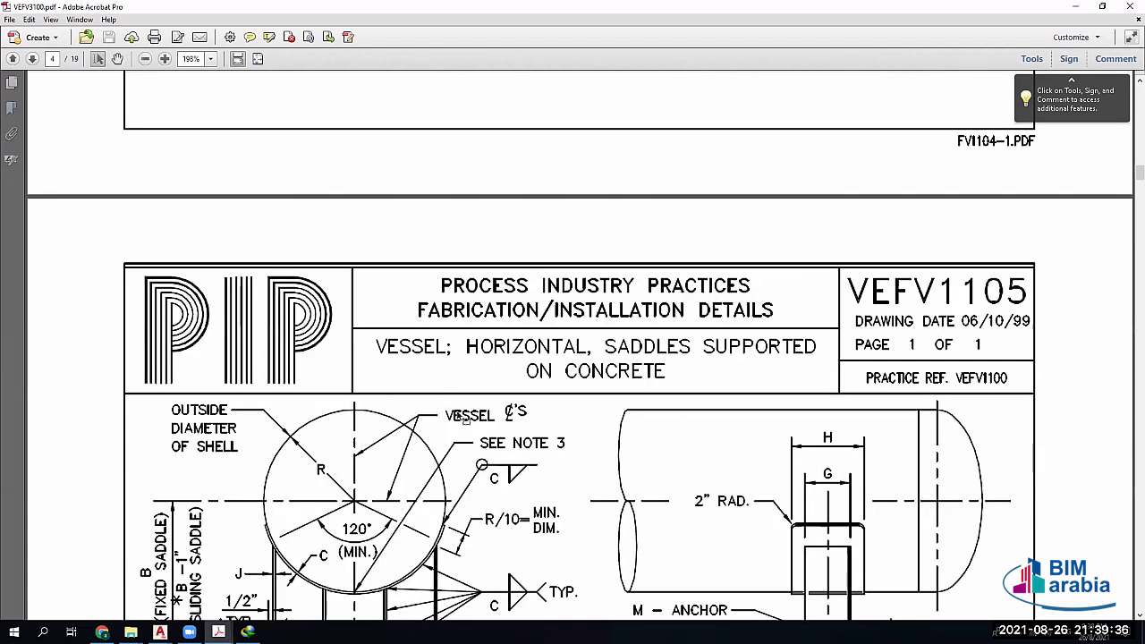
{"action": "scroll", "coordinate": [465, 422], "scroll_direction": "down", "scroll_amount": 6}
{"action": "scroll", "coordinate": [465, 423], "scroll_direction": "down", "scroll_amount": 6}
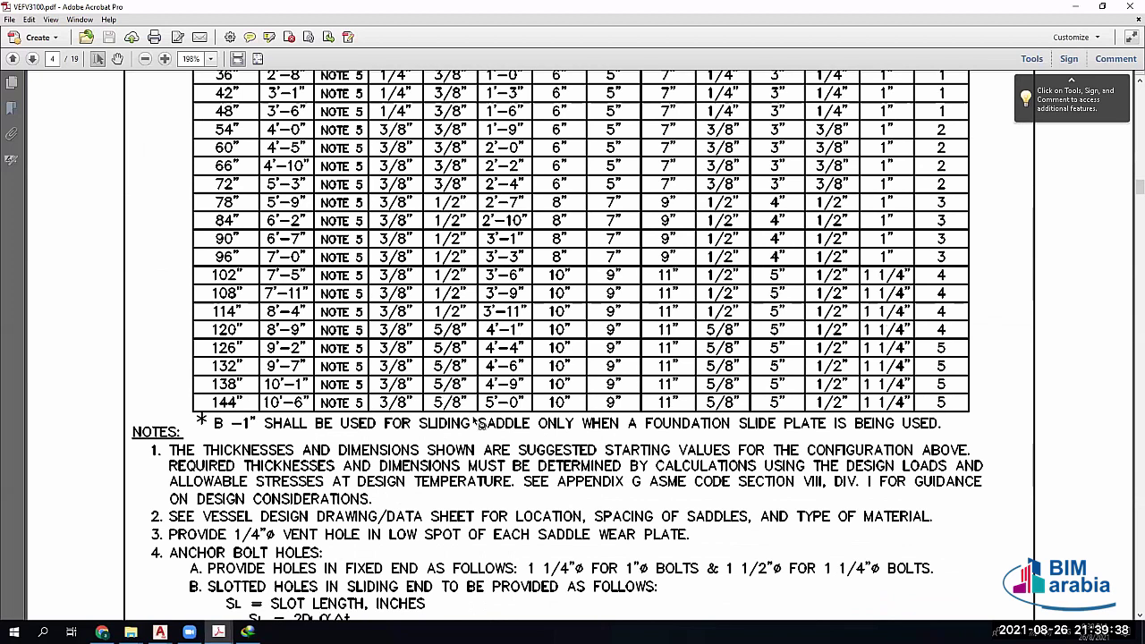
{"action": "scroll", "coordinate": [529, 362], "scroll_direction": "down", "scroll_amount": 6}
{"action": "scroll", "coordinate": [565, 349], "scroll_direction": "down", "scroll_amount": 5}
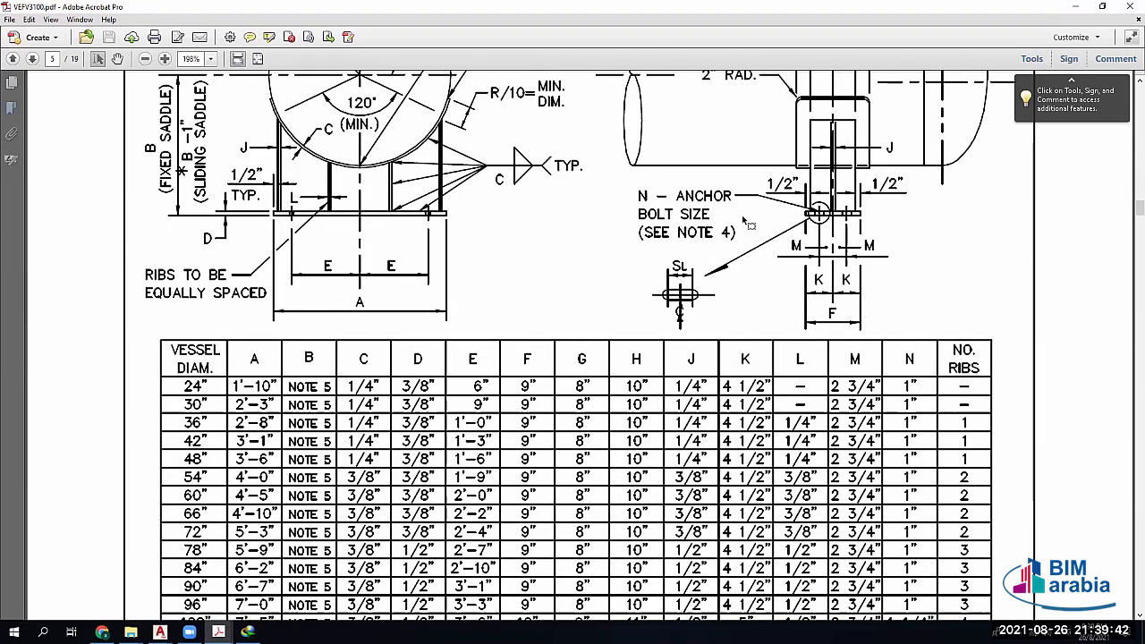
{"action": "scroll", "coordinate": [769, 266], "scroll_direction": "down", "scroll_amount": 18}
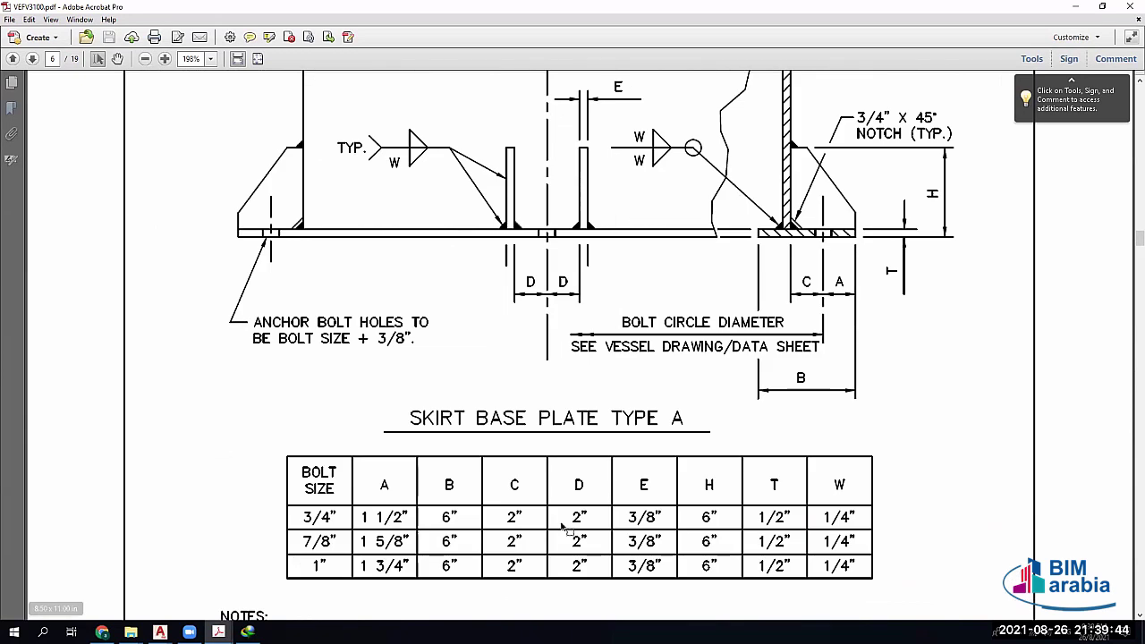
{"action": "scroll", "coordinate": [486, 355], "scroll_direction": "down", "scroll_amount": 4}
{"action": "scroll", "coordinate": [485, 355], "scroll_direction": "down", "scroll_amount": 3}
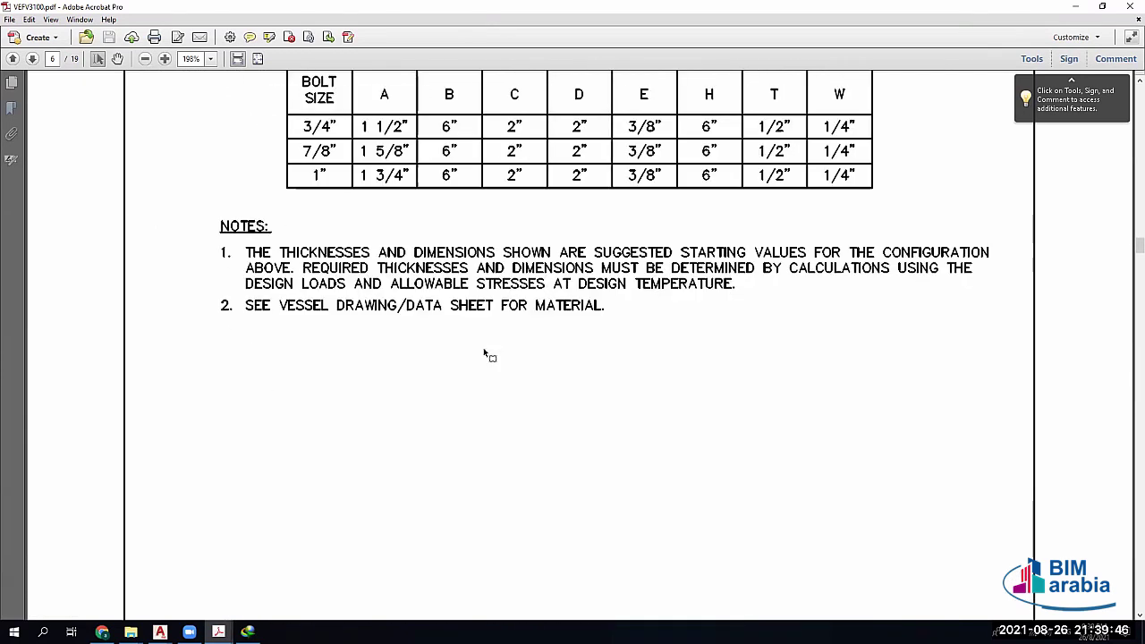
{"action": "scroll", "coordinate": [755, 83], "scroll_direction": "down", "scroll_amount": 10}
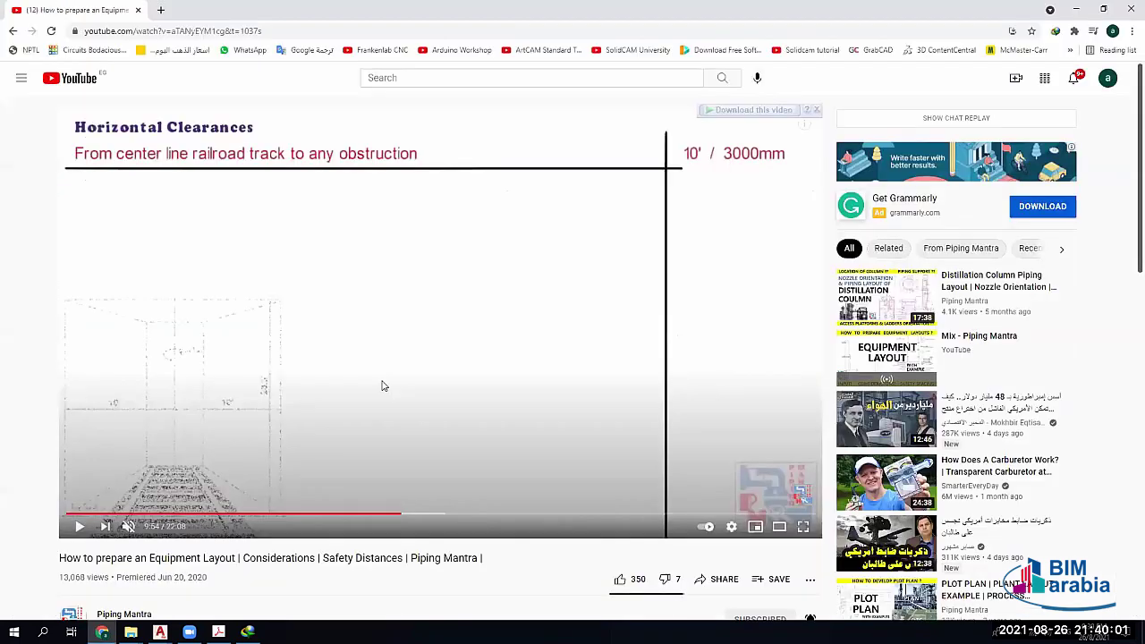
Seek the layout video through its clearance tables, from 7:07 forward to 13:07
{"action": "key", "text": "space"}
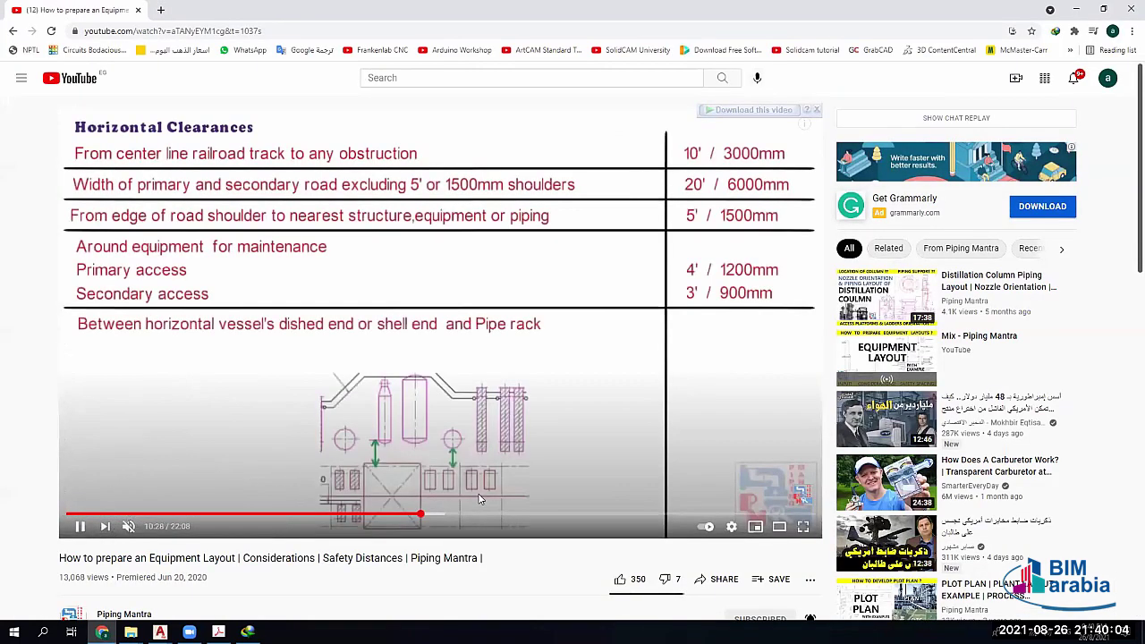
{"action": "key", "text": "Right"}
{"action": "key", "text": "Right"}
{"action": "key", "text": "Right"}
{"action": "key", "text": "Right"}
{"action": "key", "text": "Right"}
{"action": "key", "text": "Right"}
{"action": "key", "text": "Right"}
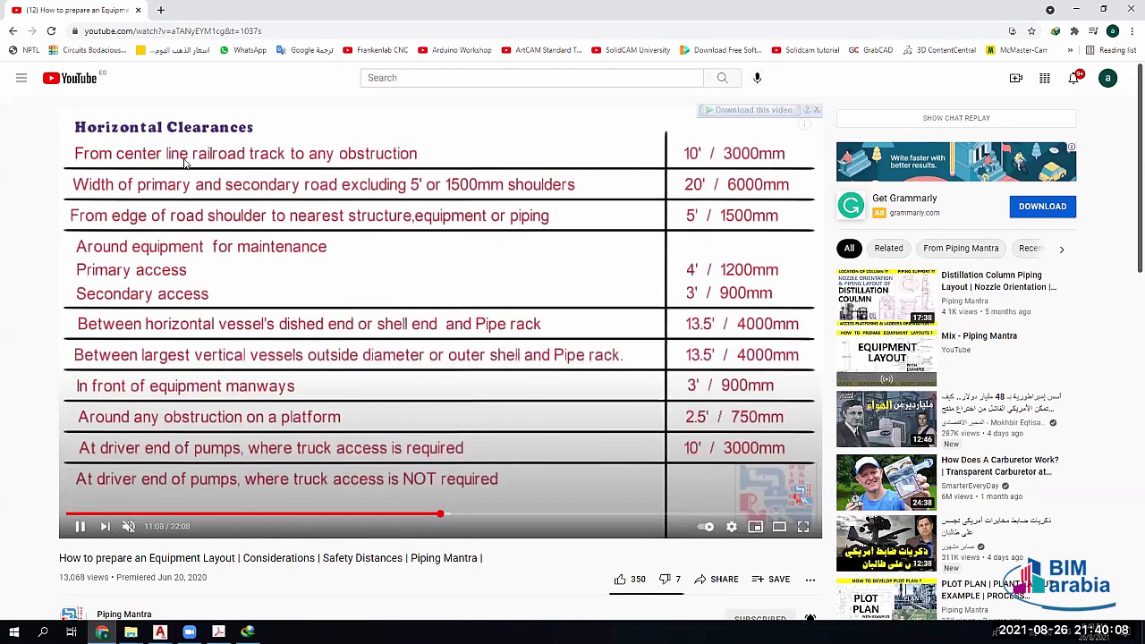
{"action": "left_click", "coordinate": [223, 161]}
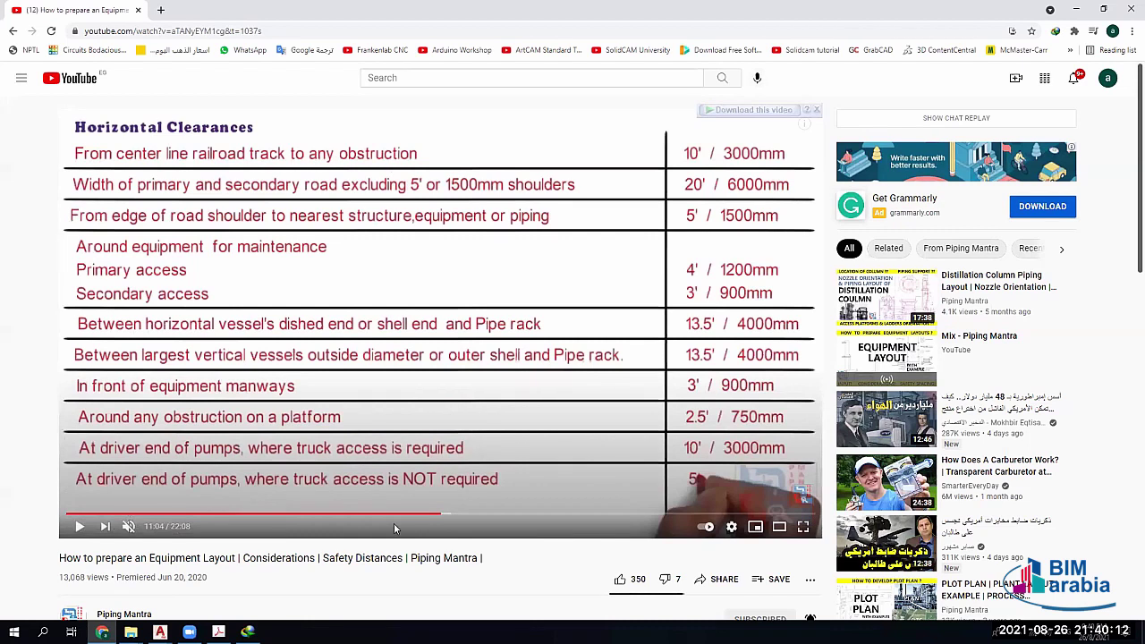
{"action": "left_click", "coordinate": [329, 515]}
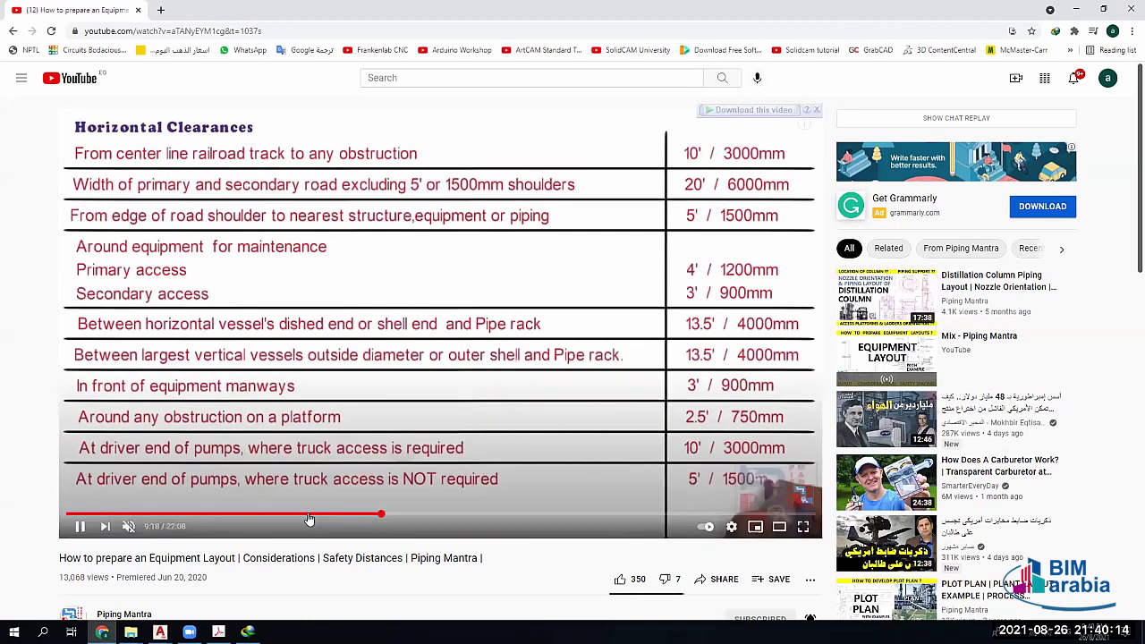
{"action": "left_click", "coordinate": [305, 516]}
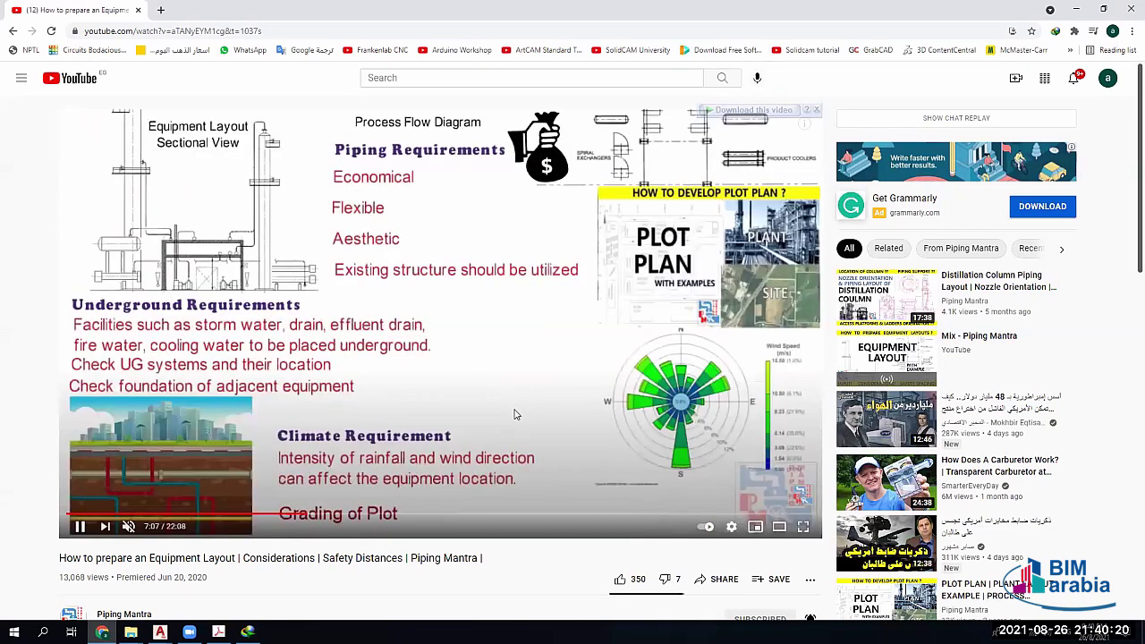
{"action": "key", "text": "l"}
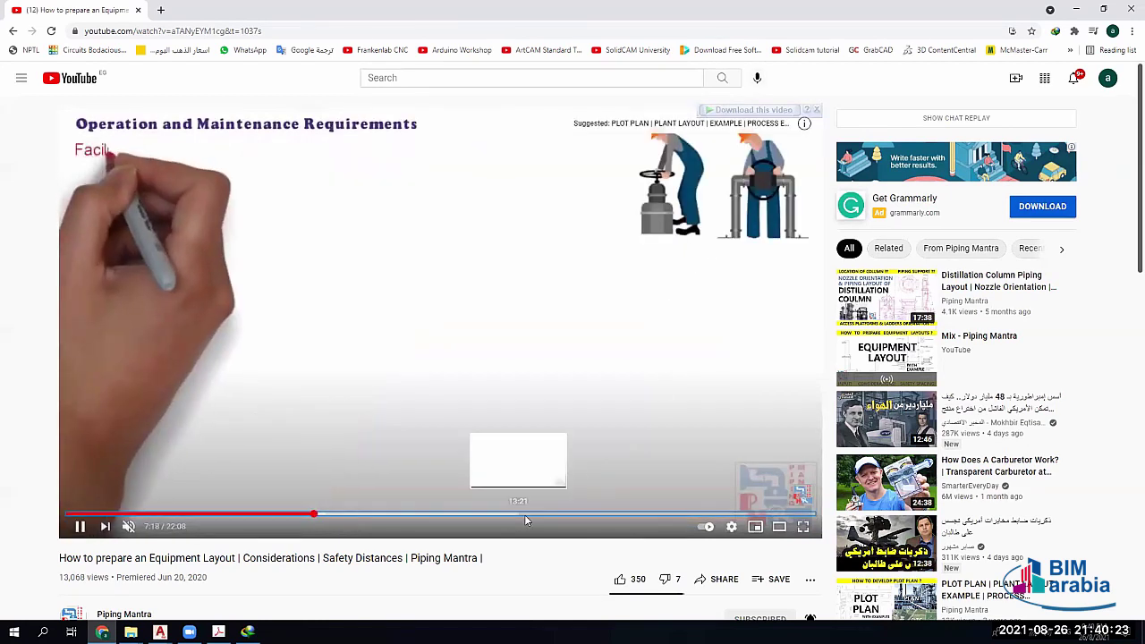
{"action": "left_click", "coordinate": [526, 521]}
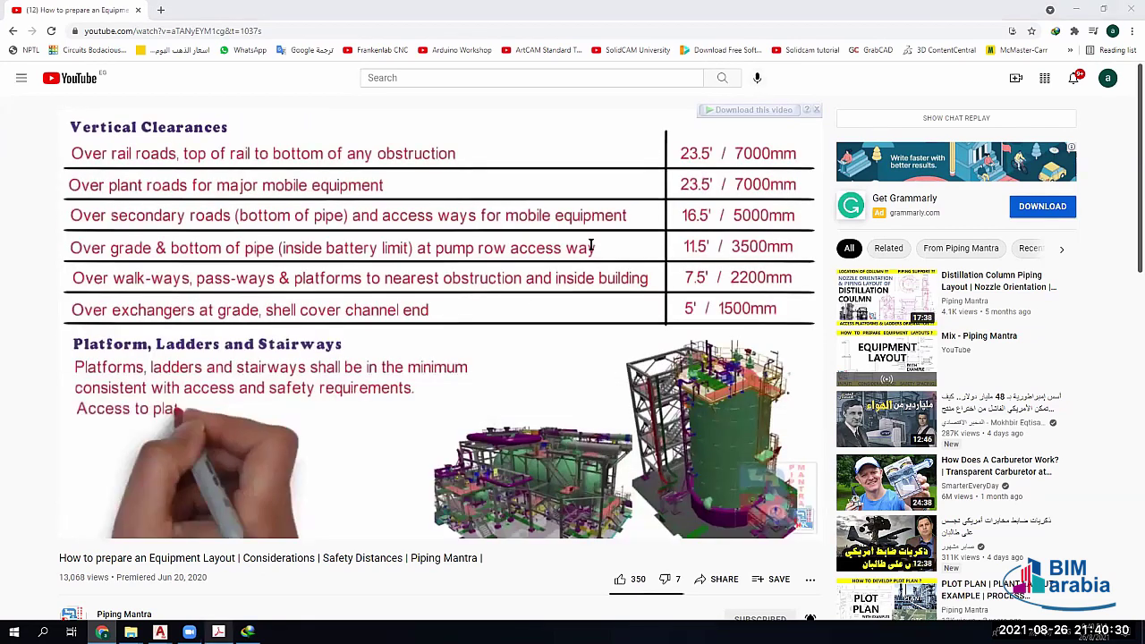
{"action": "key", "text": "alt+Tab"}
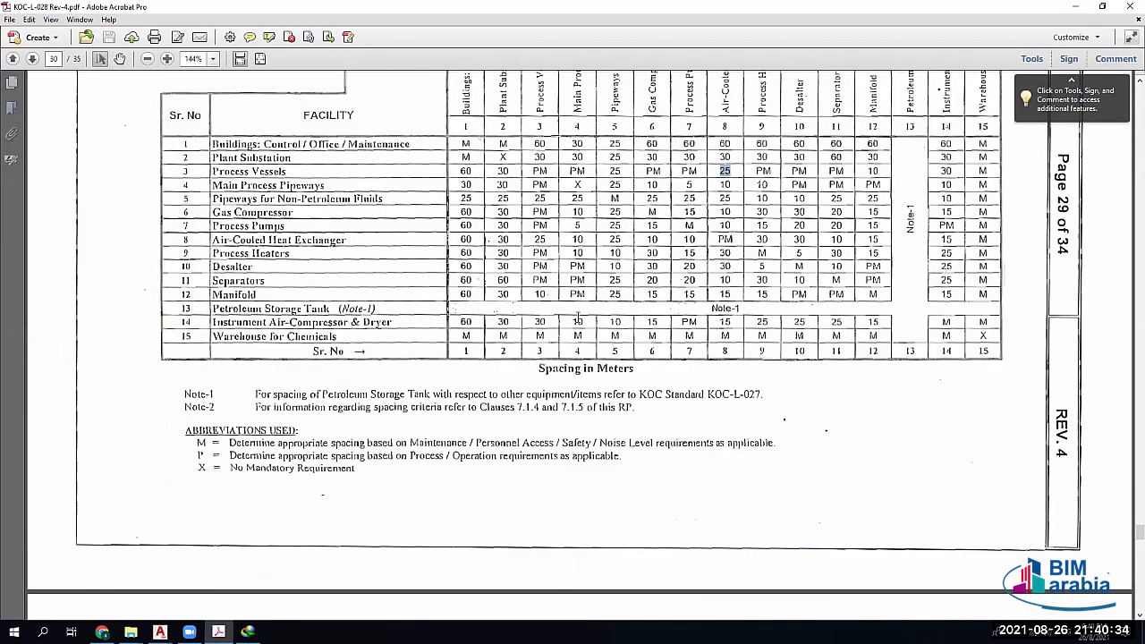
Scroll KOC-L-028 to the next page of its facility spacing-in-meters table
{"action": "scroll", "coordinate": [575, 313], "scroll_direction": "down", "scroll_amount": 2}
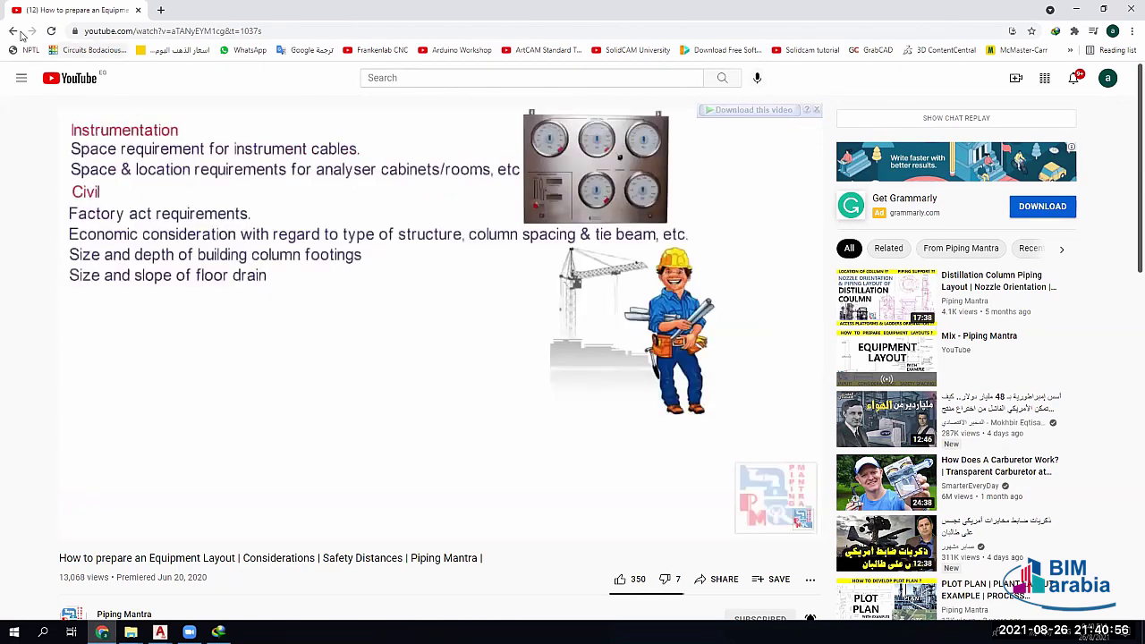
Go back to Piping Mantra's Videos page, scroll through it, then return to AutoCAD
{"action": "key", "text": "alt+Left"}
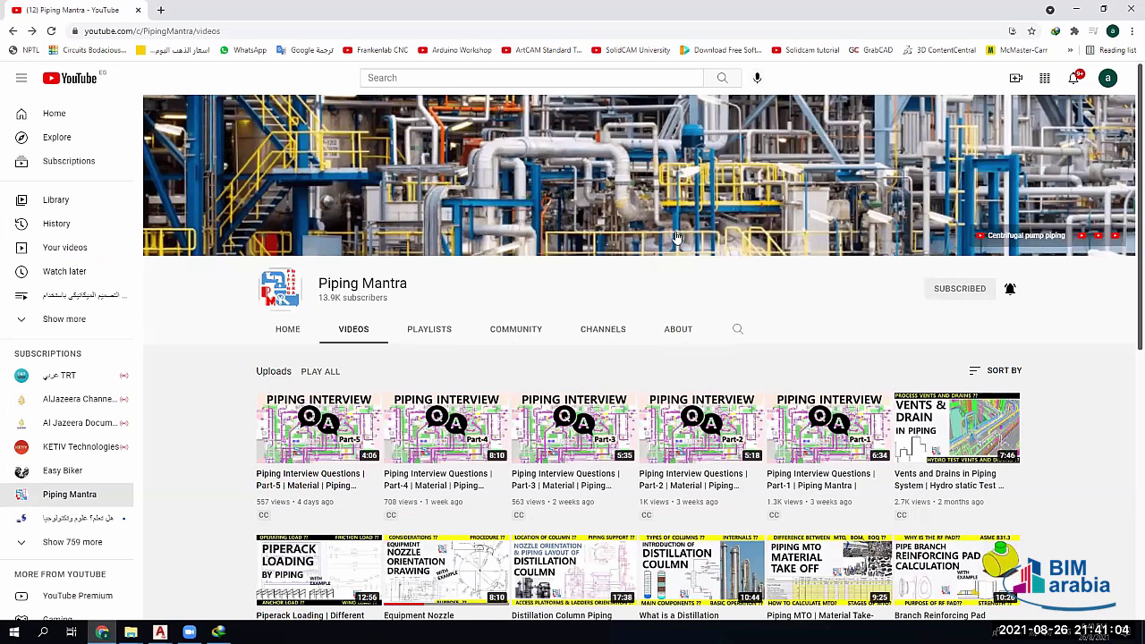
{"action": "scroll", "coordinate": [865, 278], "scroll_direction": "down", "scroll_amount": 6}
{"action": "scroll", "coordinate": [569, 268], "scroll_direction": "down", "scroll_amount": 3}
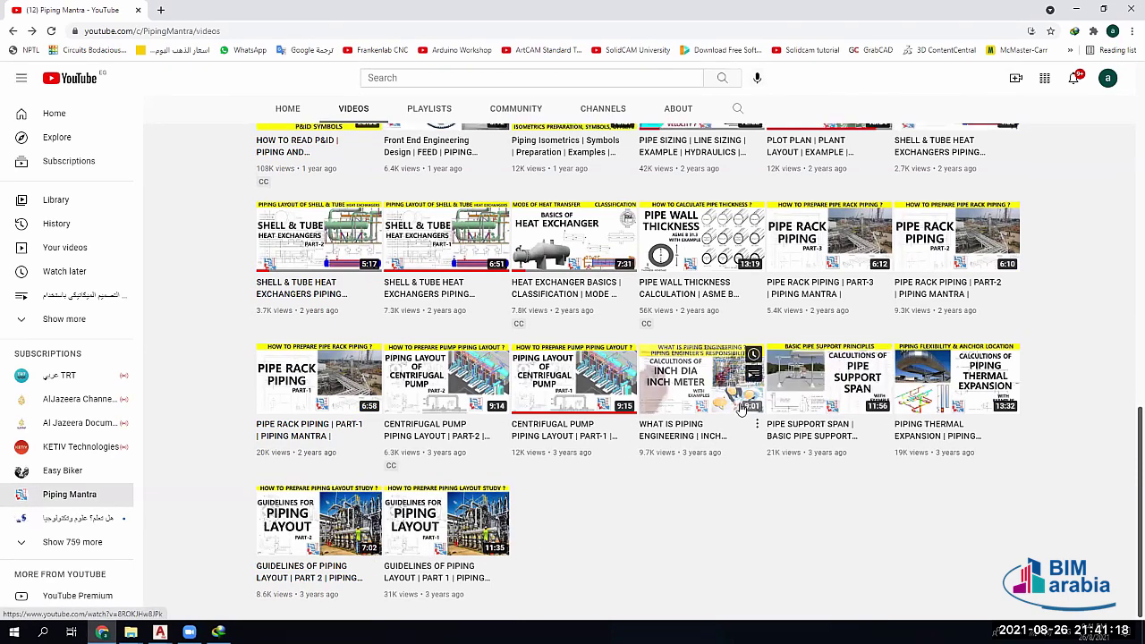
{"action": "scroll", "coordinate": [741, 408], "scroll_direction": "up", "scroll_amount": 1}
{"action": "scroll", "coordinate": [741, 408], "scroll_direction": "up", "scroll_amount": 2}
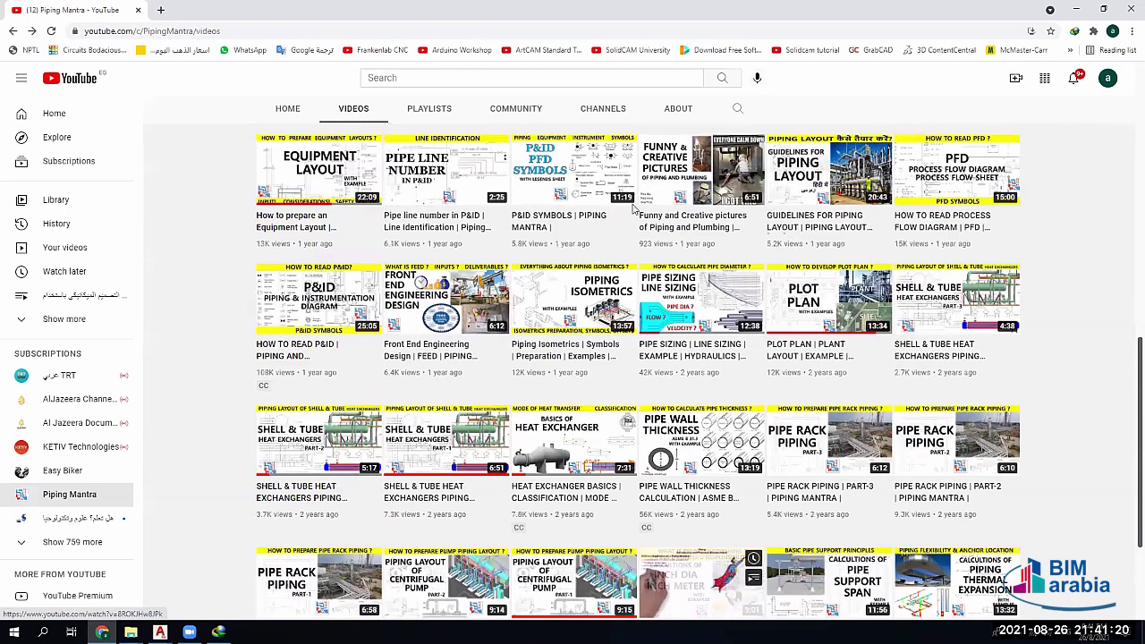
{"action": "scroll", "coordinate": [353, 279], "scroll_direction": "up", "scroll_amount": 5}
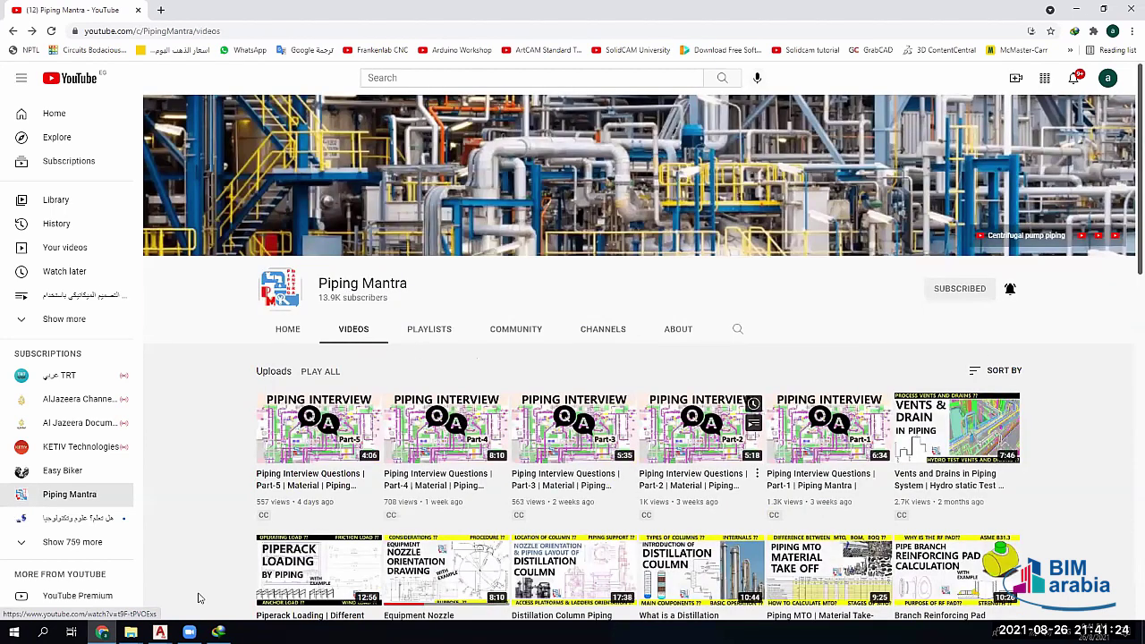
{"action": "left_click", "coordinate": [130, 632]}
{"action": "left_click", "coordinate": [90, 581]}
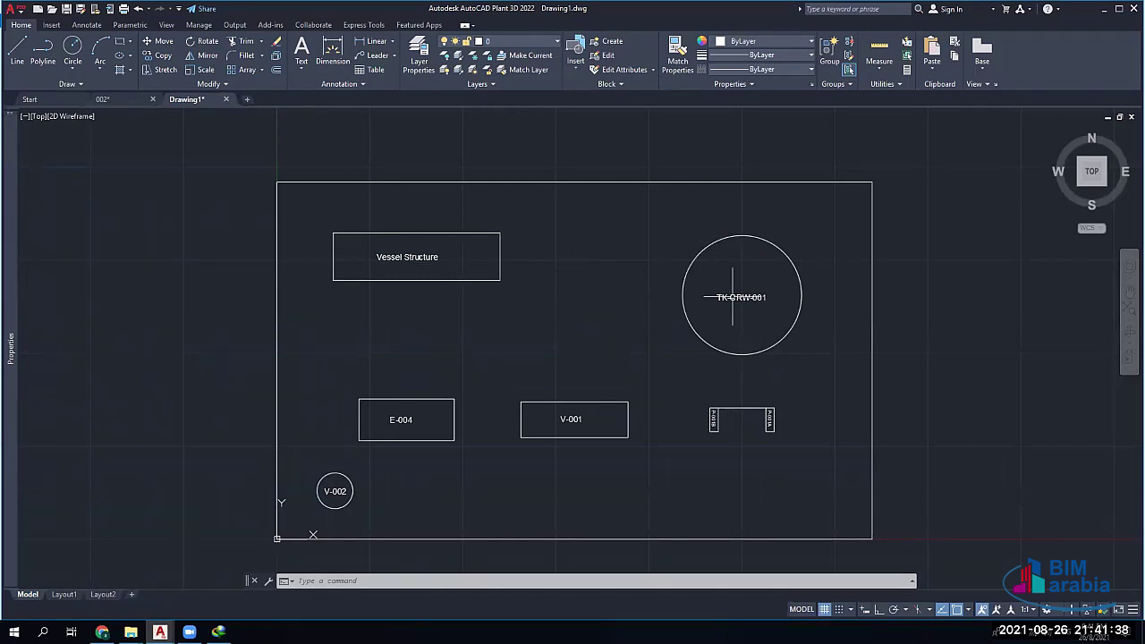
{"action": "mouse_move", "coordinate": [750, 296]}
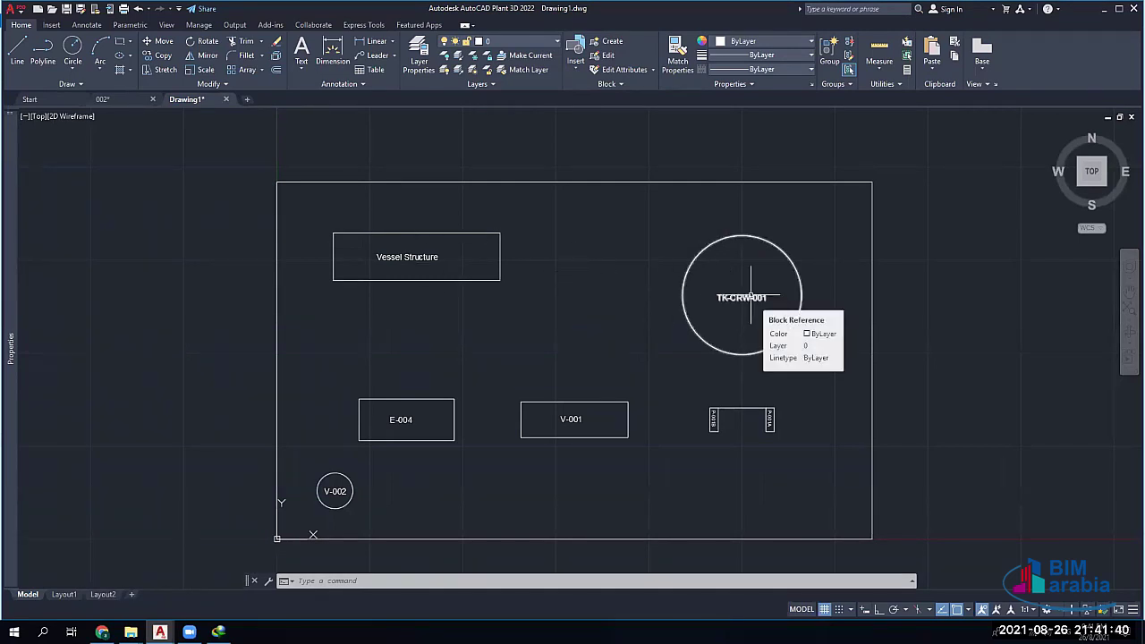
{"action": "type", "text": "l"}
{"action": "key", "text": "Return"}
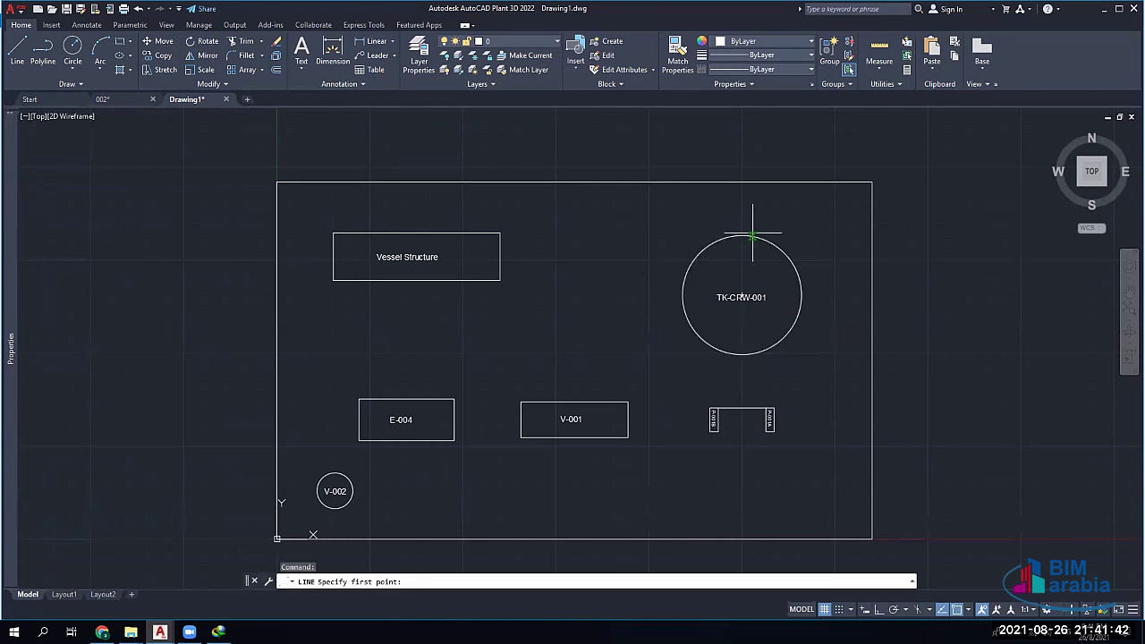
{"action": "left_click", "coordinate": [969, 611]}
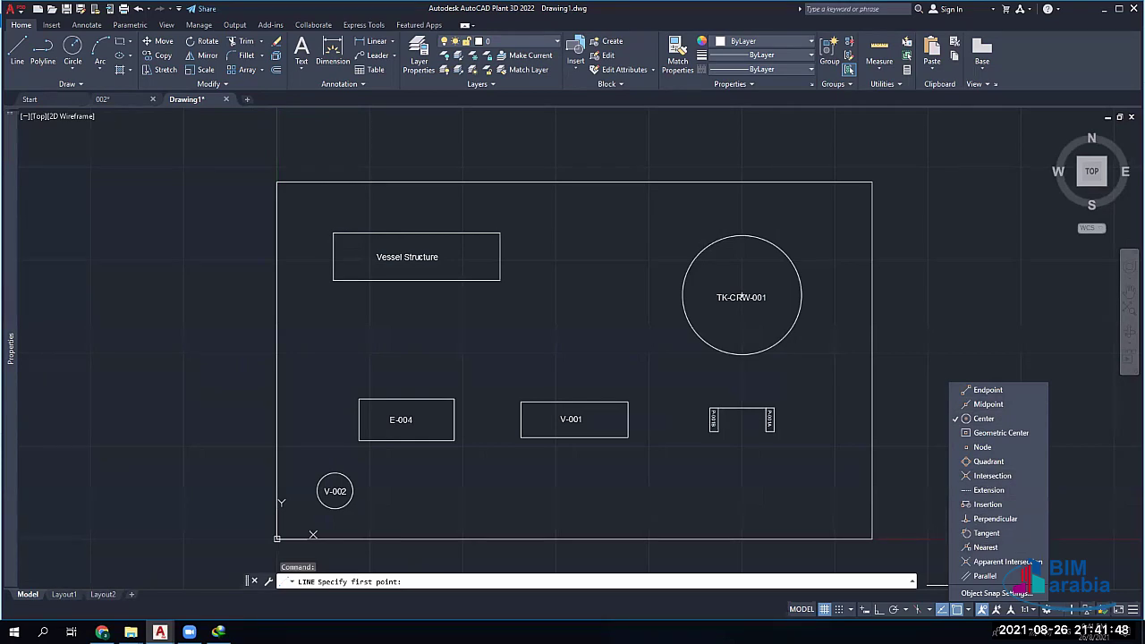
{"action": "left_click", "coordinate": [741, 297]}
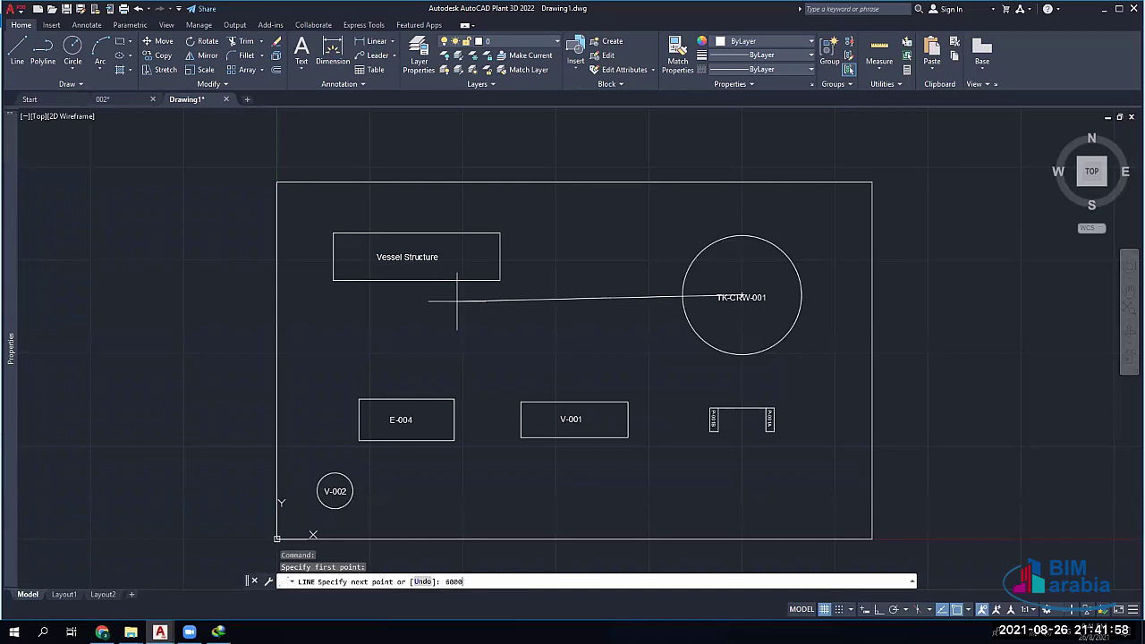
{"action": "type", "text": "60000"}
{"action": "key", "text": "Return"}
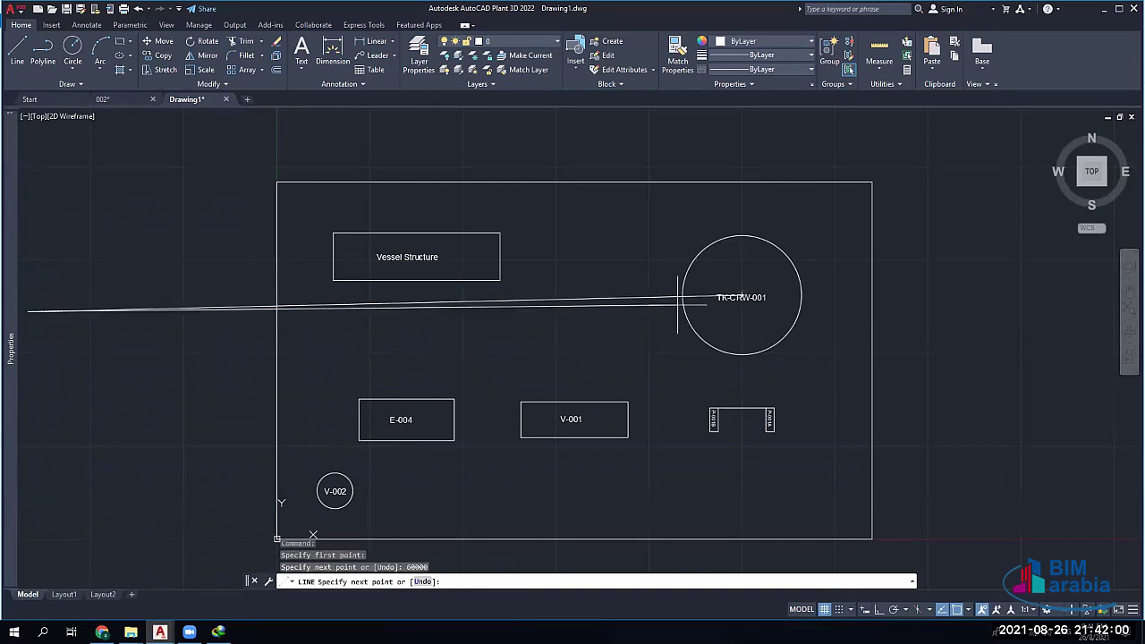
{"action": "scroll", "coordinate": [679, 304], "scroll_direction": "down", "scroll_amount": 5}
{"action": "key", "text": "Escape"}
{"action": "scroll", "coordinate": [679, 300], "scroll_direction": "up", "scroll_amount": 6}
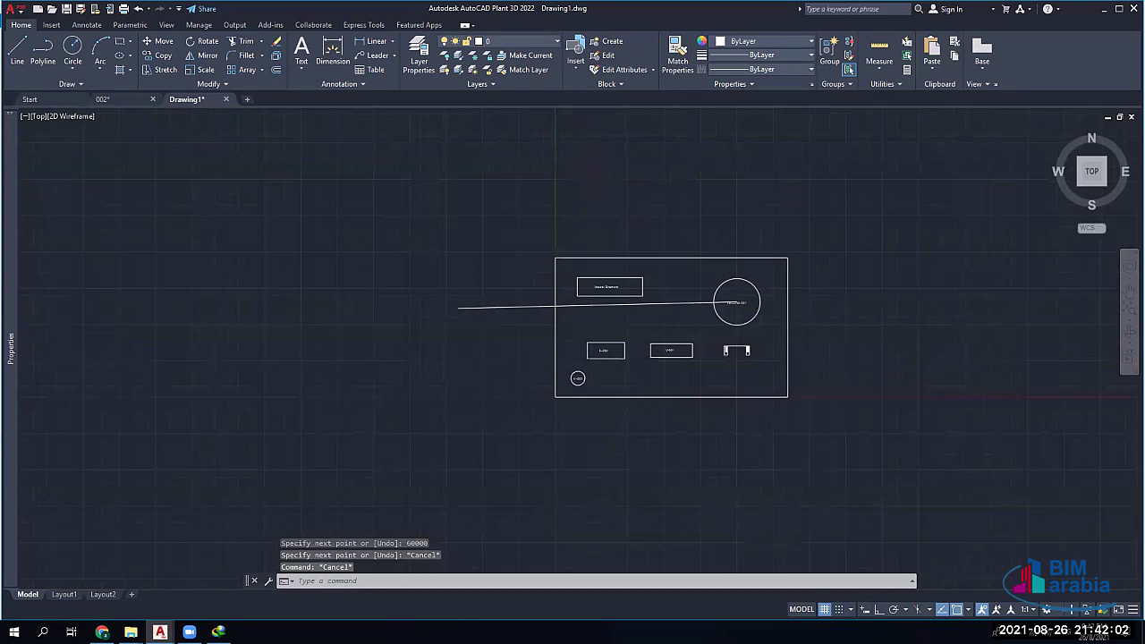
{"action": "left_click", "coordinate": [708, 296]}
{"action": "key", "text": "Delete"}
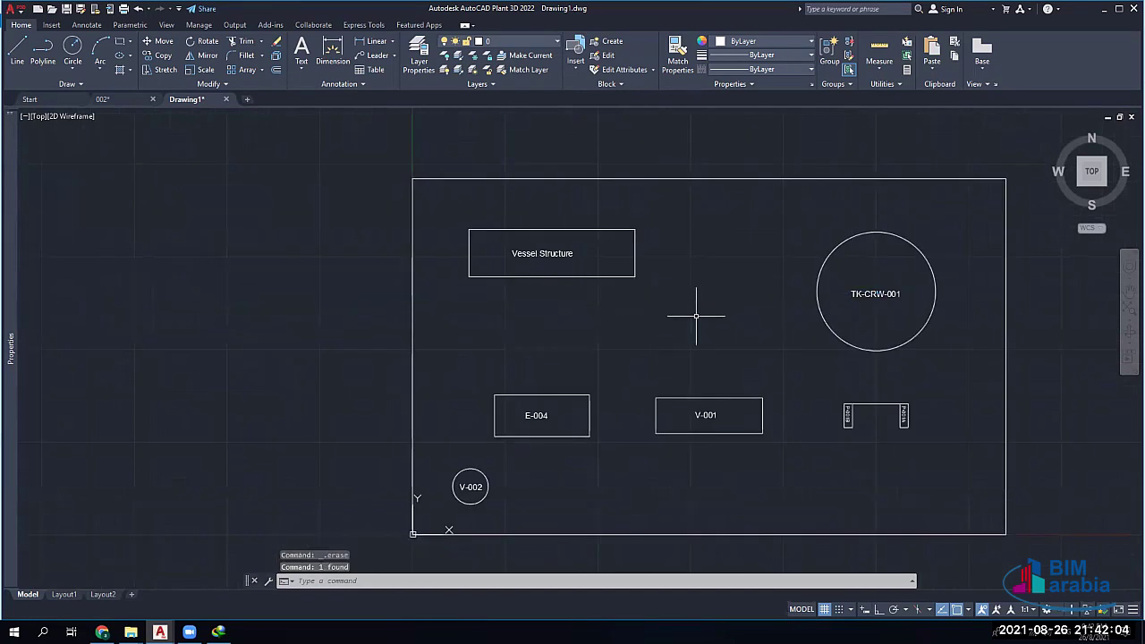
Draw a 60000-radius circle centred on the TK-CRW-001 tank, then select it
{"action": "type", "text": "c"}
{"action": "key", "text": "Return"}
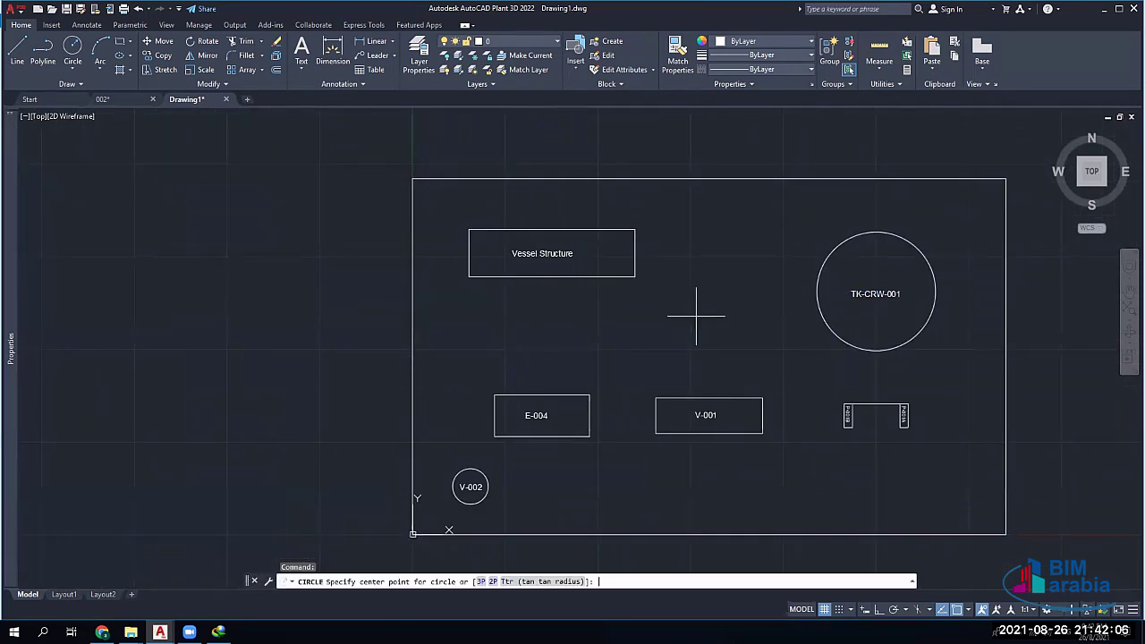
{"action": "left_click", "coordinate": [907, 230]}
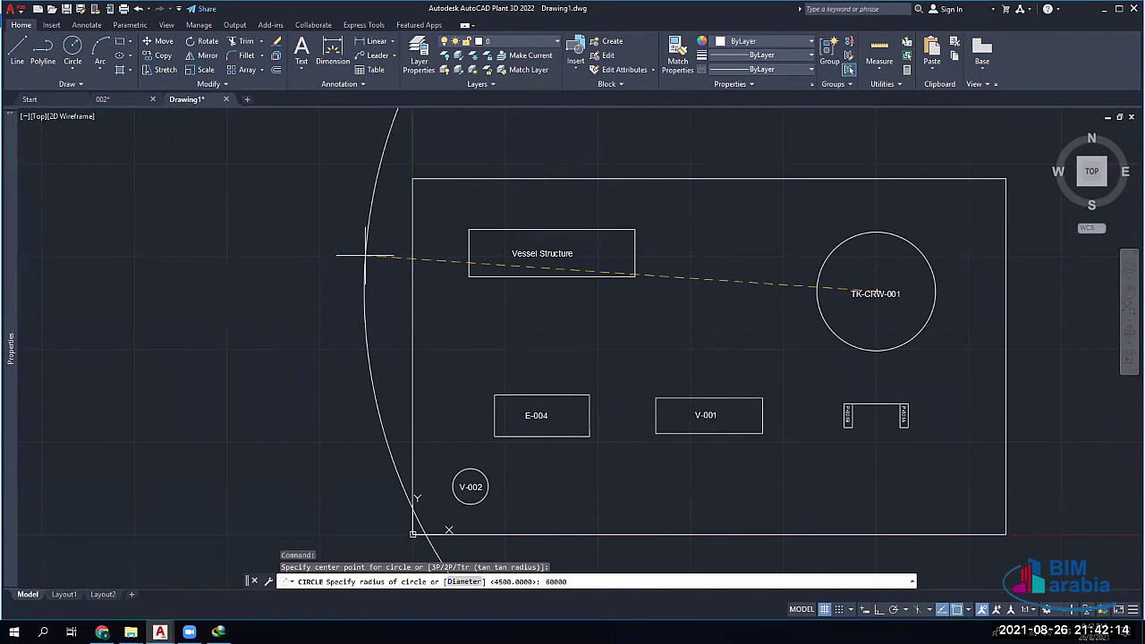
{"action": "key", "text": "Return"}
{"action": "scroll", "coordinate": [388, 263], "scroll_direction": "down", "scroll_amount": 4}
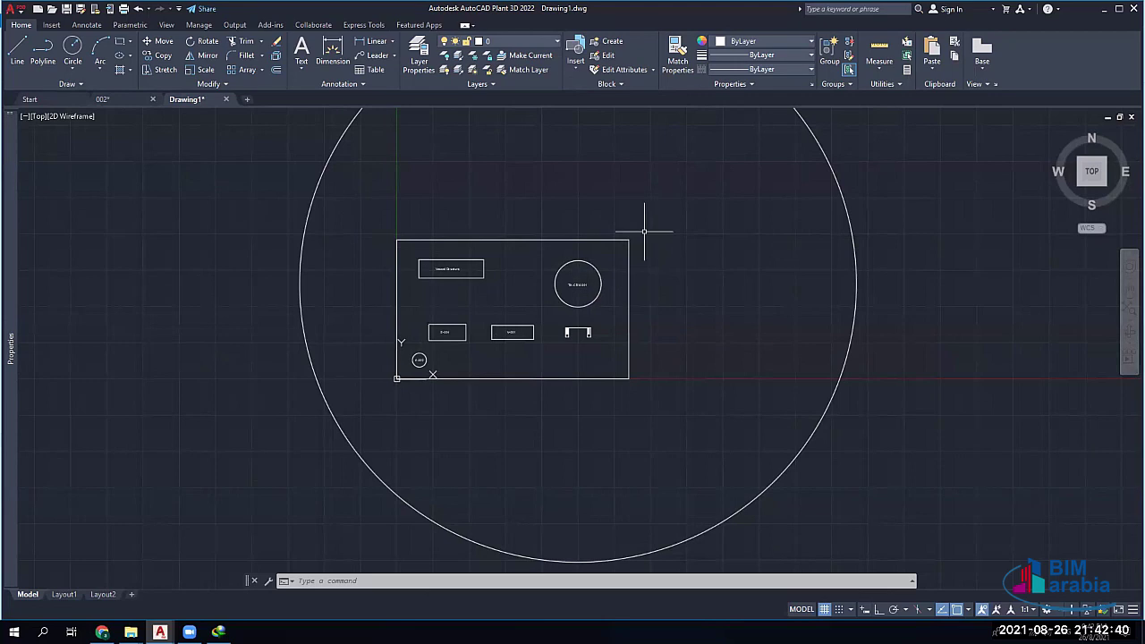
{"action": "left_click", "coordinate": [851, 174]}
{"action": "left_click", "coordinate": [784, 243]}
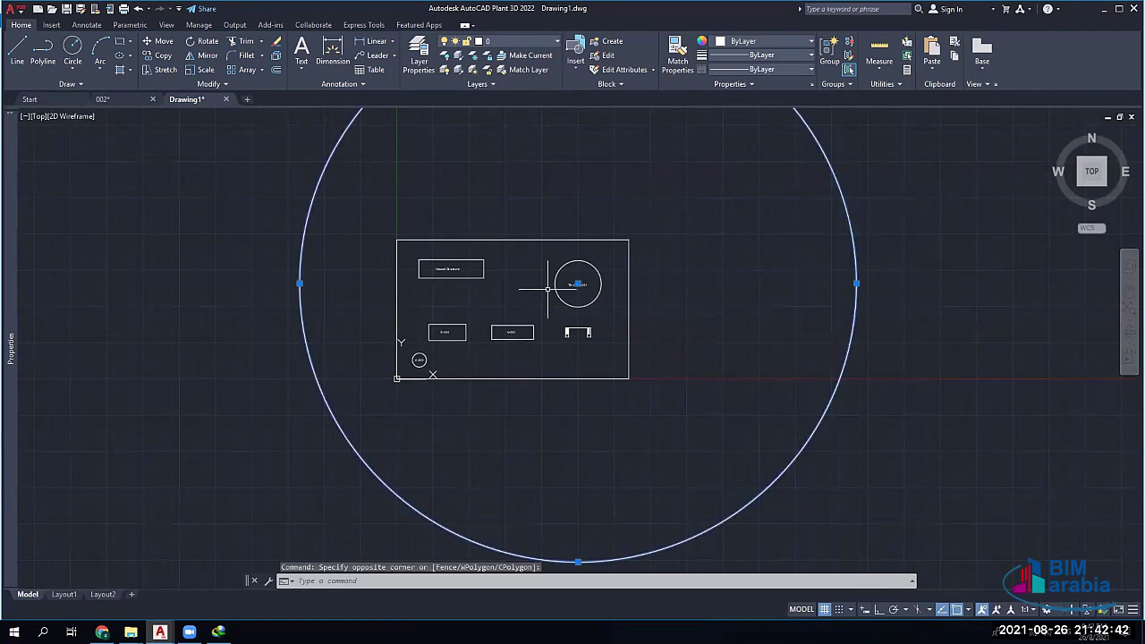
Erase the 60000-radius circle, check the layout, and save Drawing1.dwg
{"action": "key", "text": "Delete"}
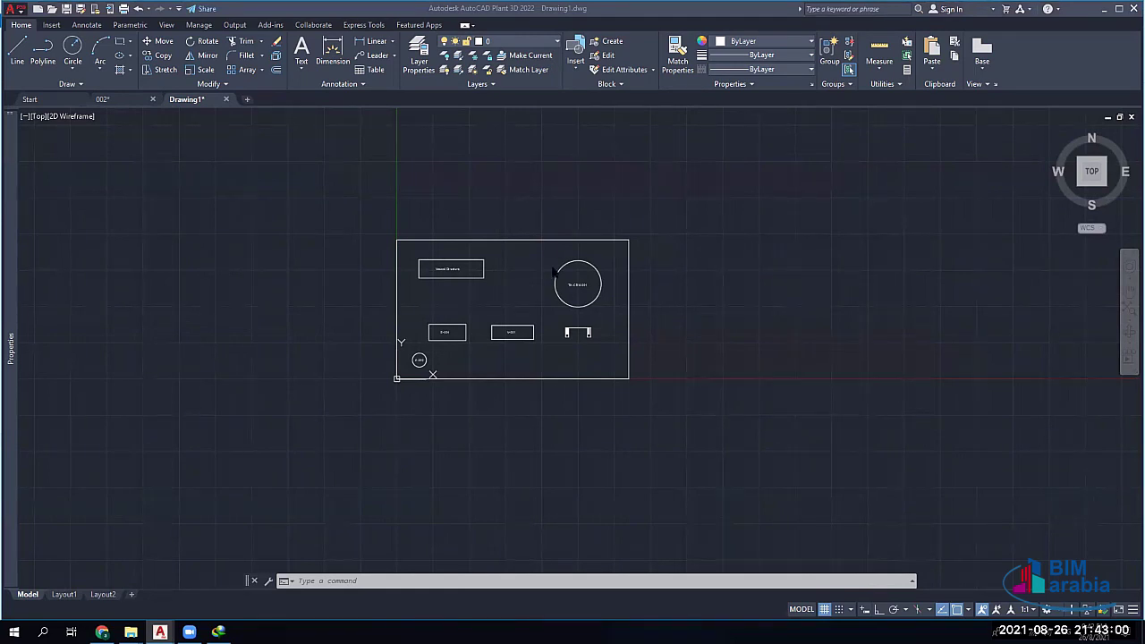
{"action": "scroll", "coordinate": [430, 283], "scroll_direction": "up", "scroll_amount": 6}
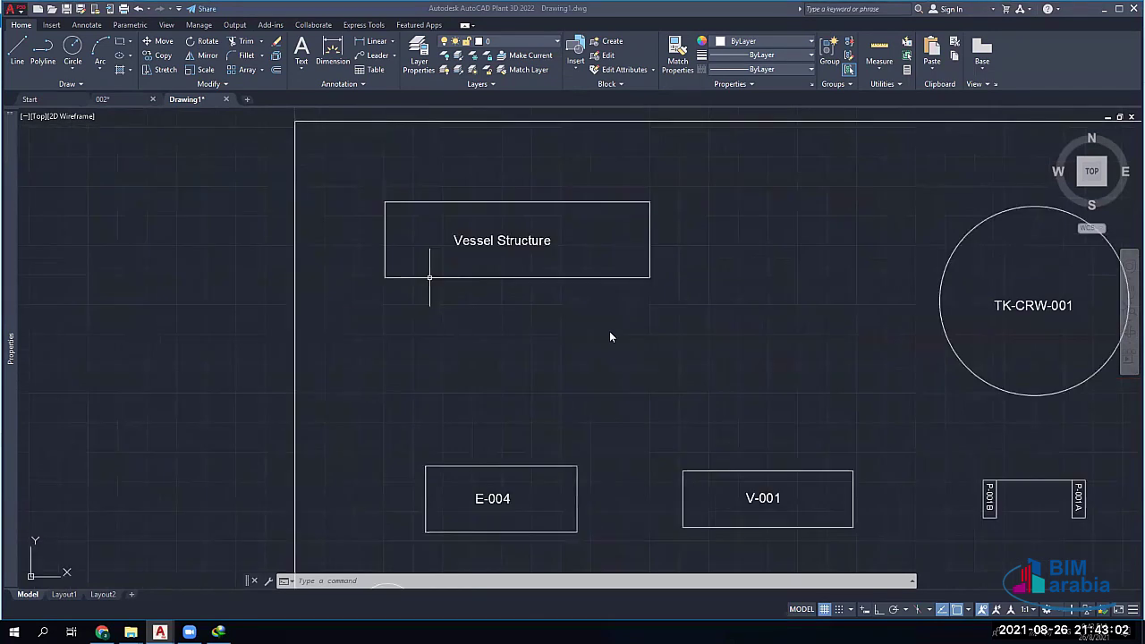
{"action": "scroll", "coordinate": [590, 310], "scroll_direction": "down", "scroll_amount": 4}
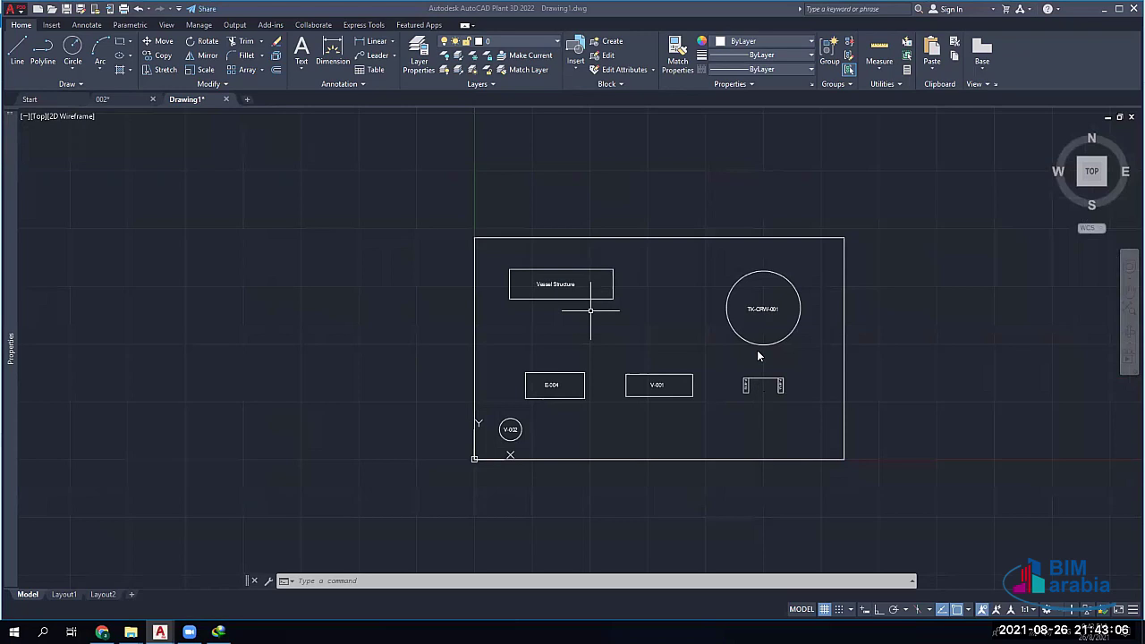
{"action": "scroll", "coordinate": [757, 375], "scroll_direction": "up", "scroll_amount": 6}
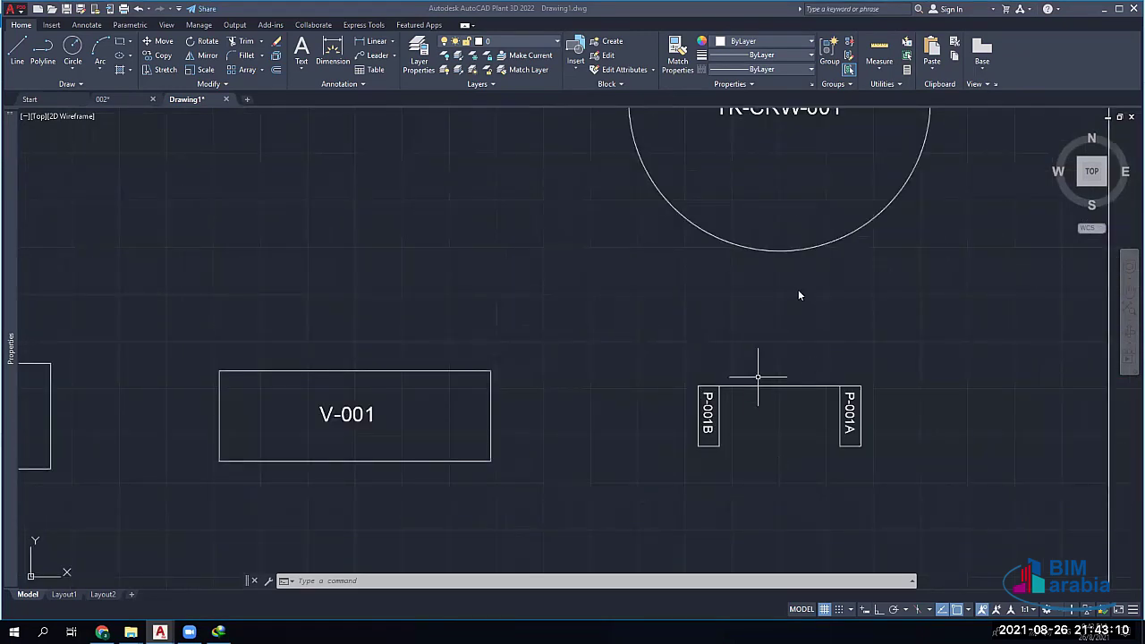
{"action": "scroll", "coordinate": [599, 420], "scroll_direction": "down", "scroll_amount": 4}
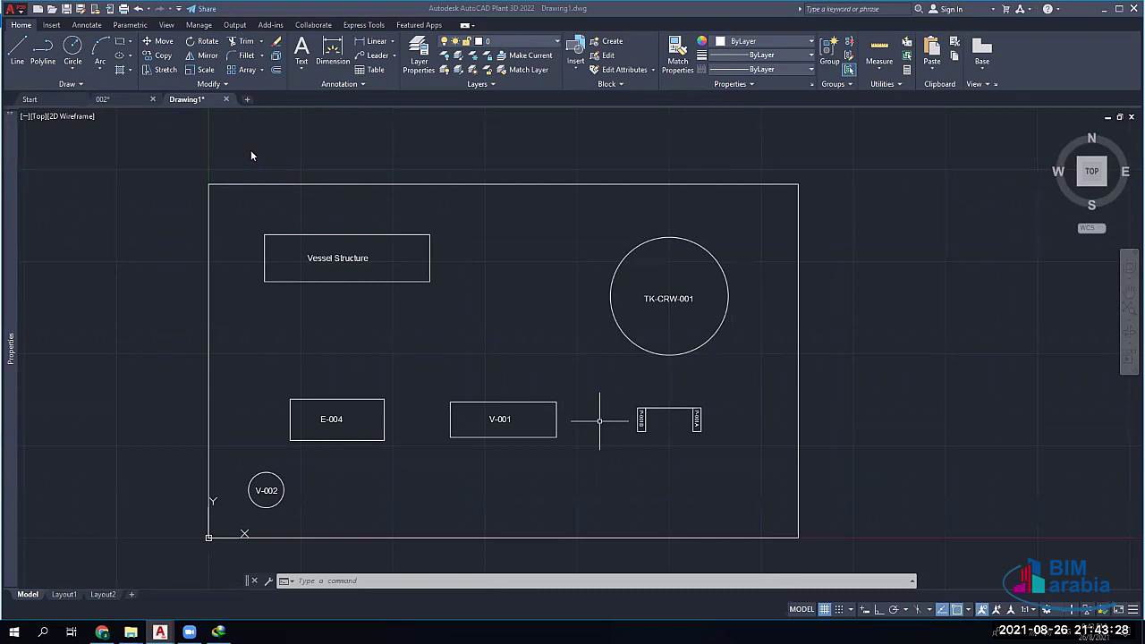
{"action": "key", "text": "ctrl+s"}
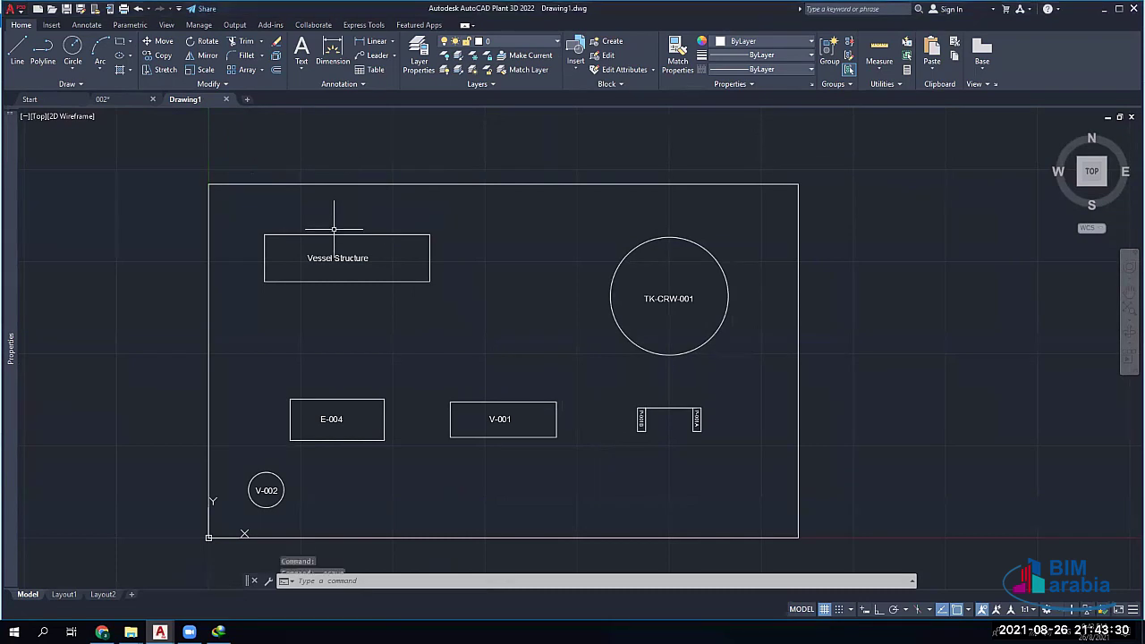
Copy Drawing1's full file path and close it, returning to the 002 model
{"action": "right_click", "coordinate": [200, 102]}
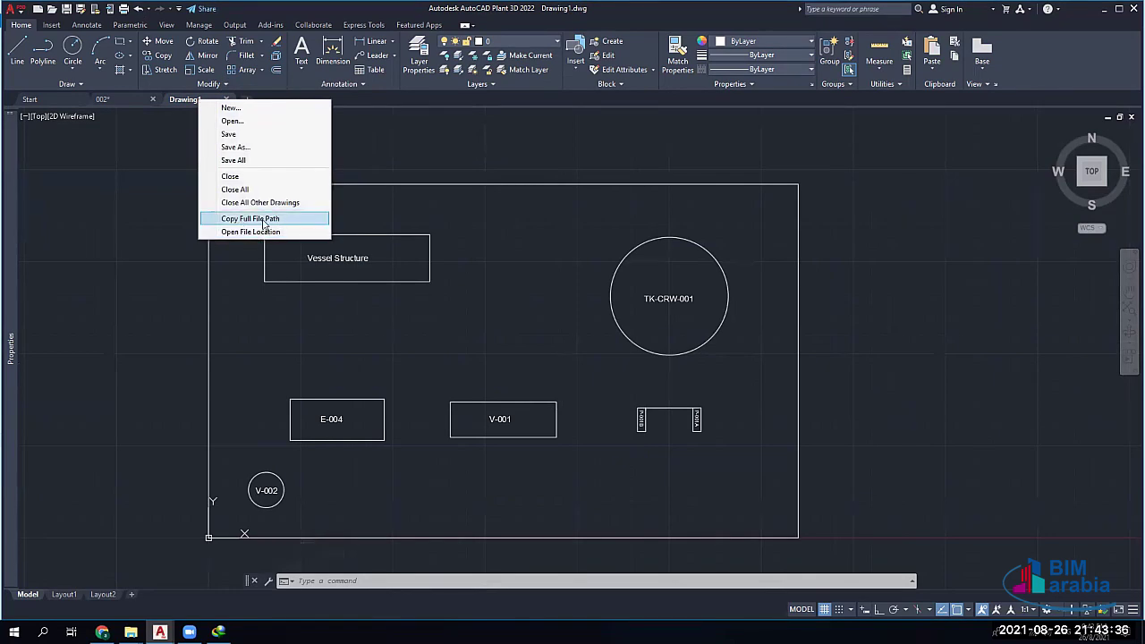
{"action": "left_click", "coordinate": [264, 221]}
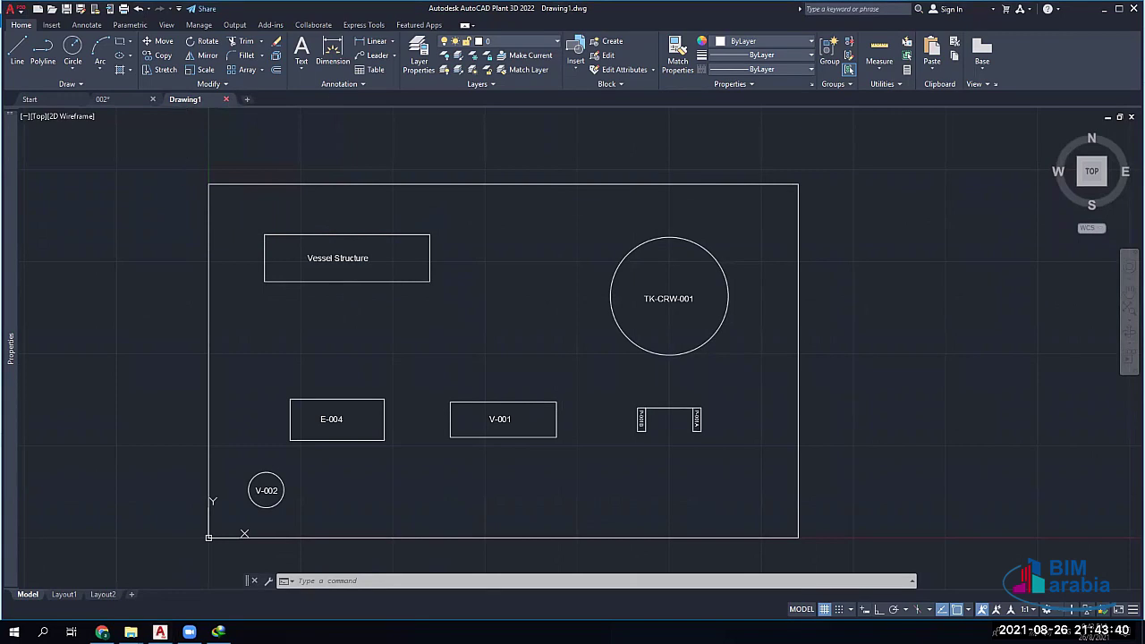
{"action": "key", "text": "ctrl+Tab"}
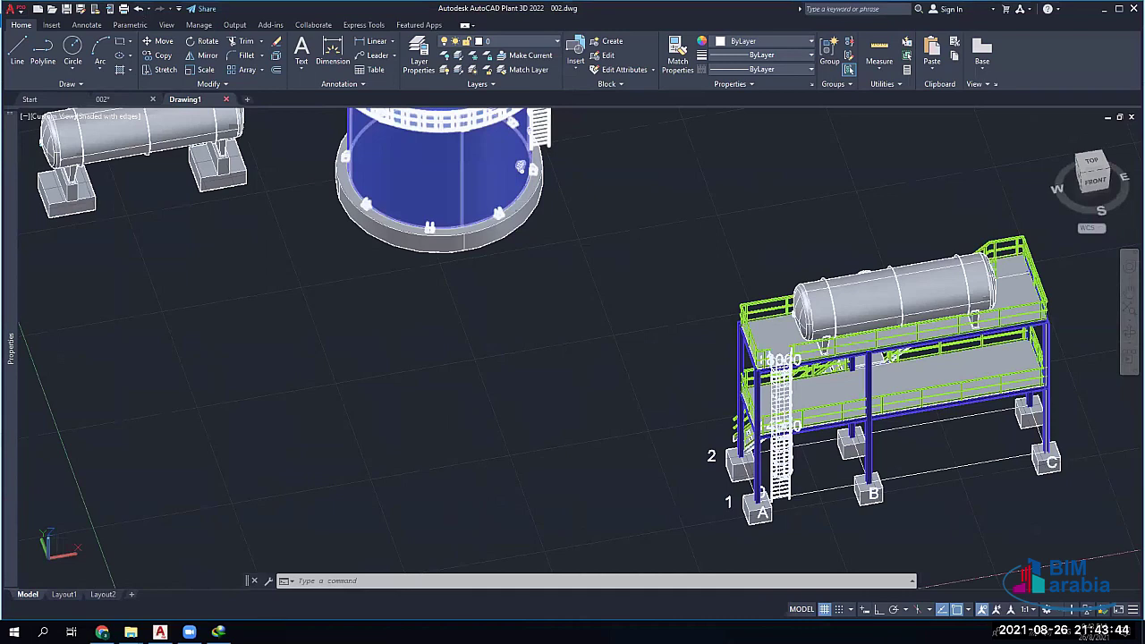
Zoom extents in 002.dwg and bring up the External References palette with XR
{"action": "middle_click", "coordinate": [512, 348]}
{"action": "type", "text": "xr"}
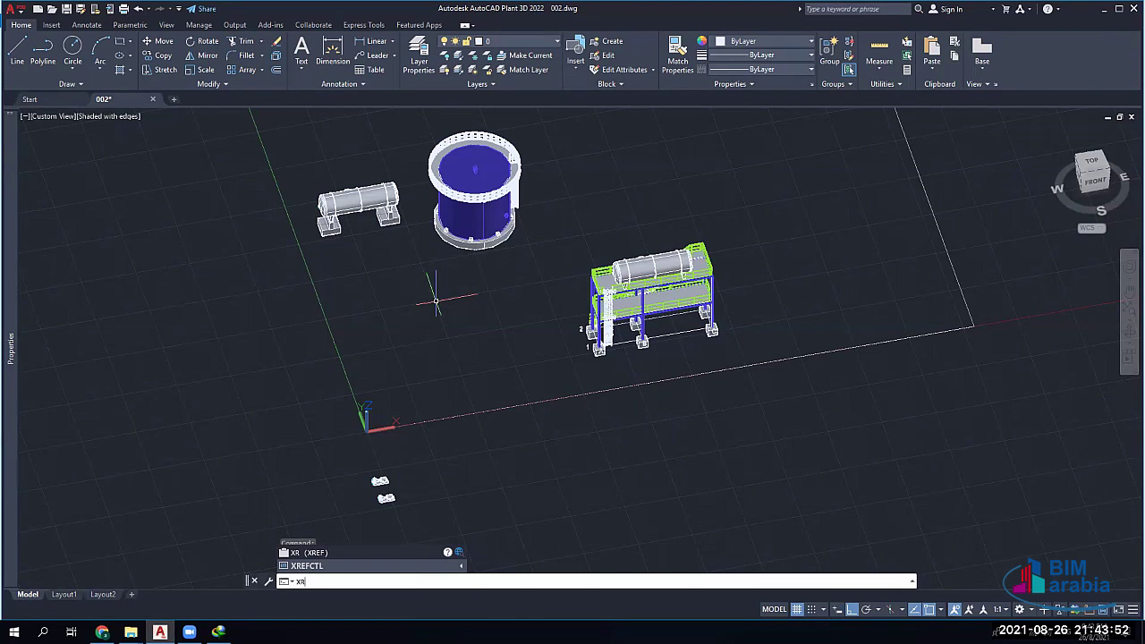
{"action": "key", "text": "Return"}
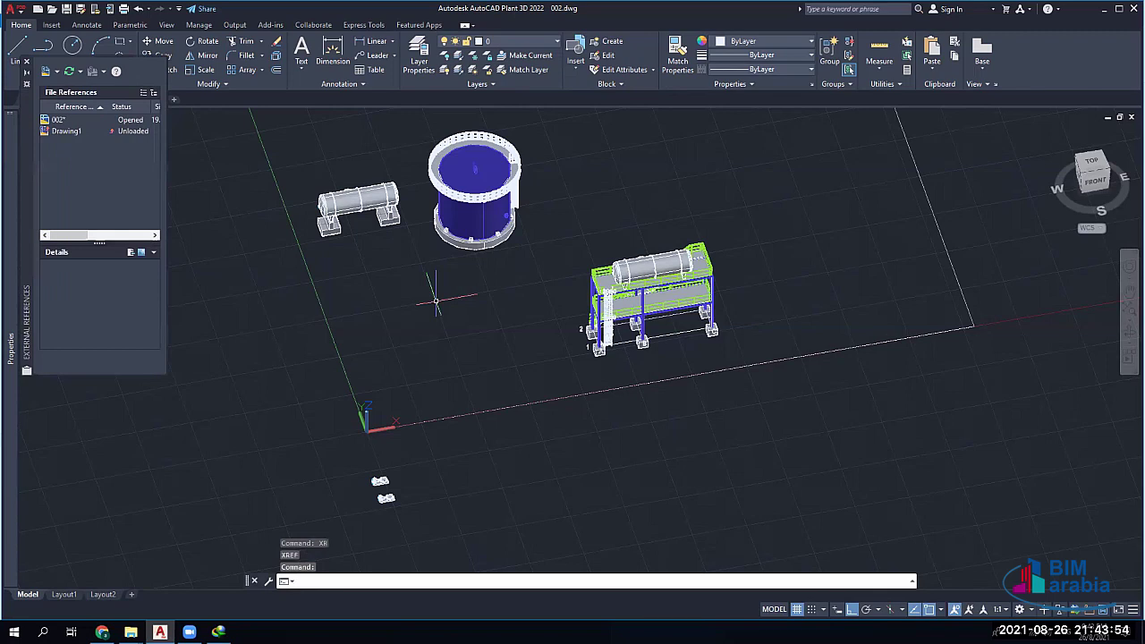
Attach Drawing1 from the pasted path, place it beneath the model, and close the palette
{"action": "left_click", "coordinate": [50, 77]}
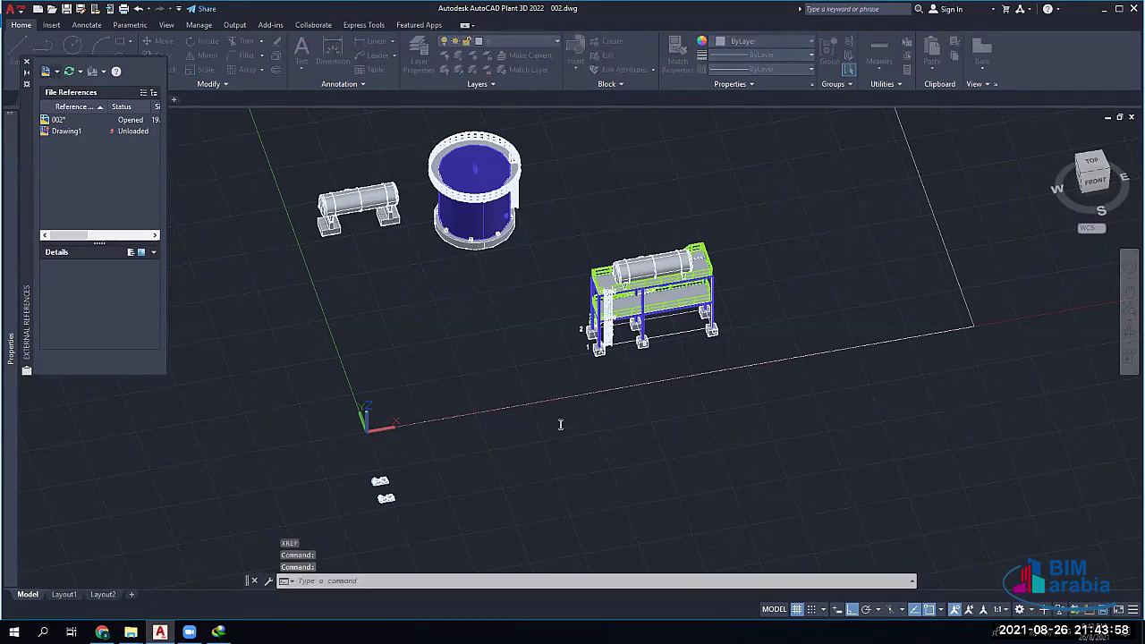
{"action": "key", "text": "ctrl+v"}
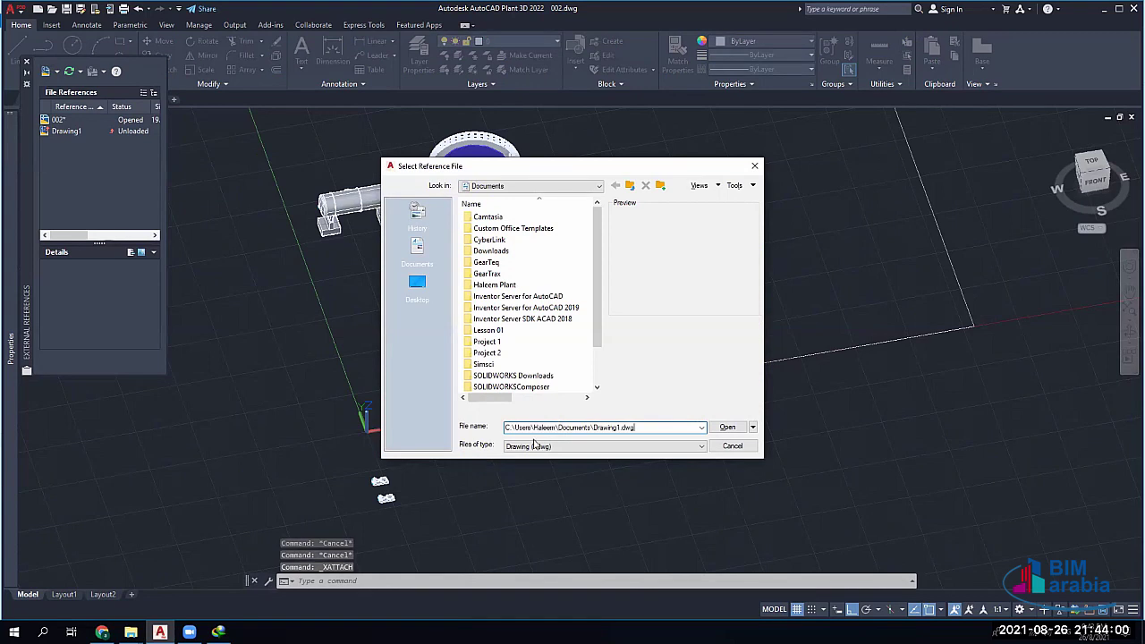
{"action": "key", "text": "Return"}
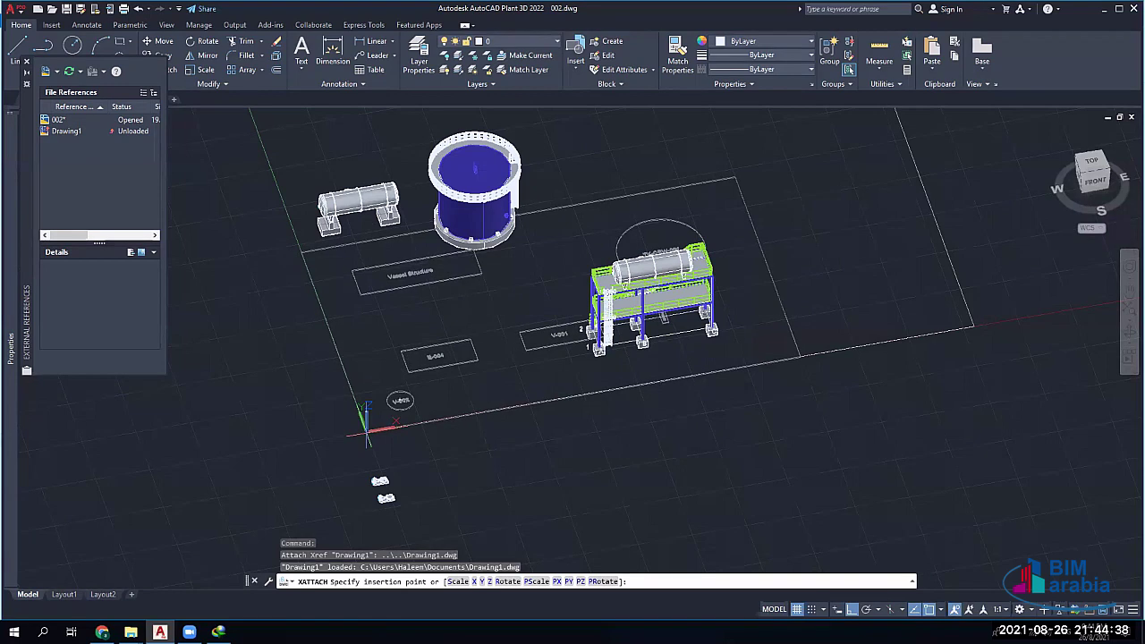
{"action": "left_click", "coordinate": [940, 609]}
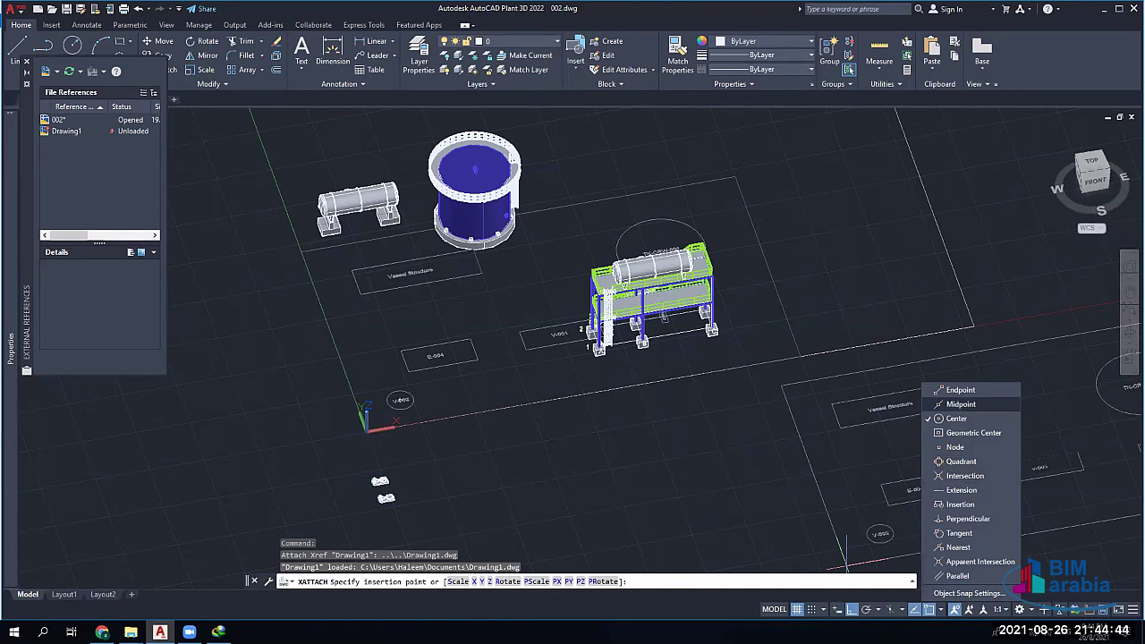
{"action": "left_click", "coordinate": [579, 384]}
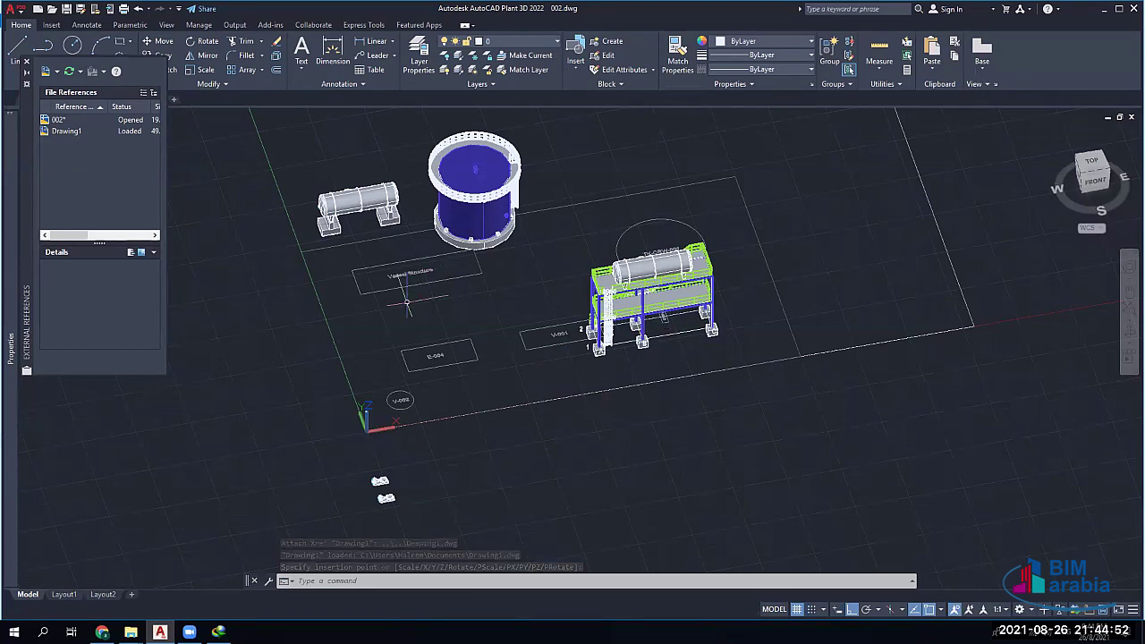
{"action": "left_click", "coordinate": [27, 62]}
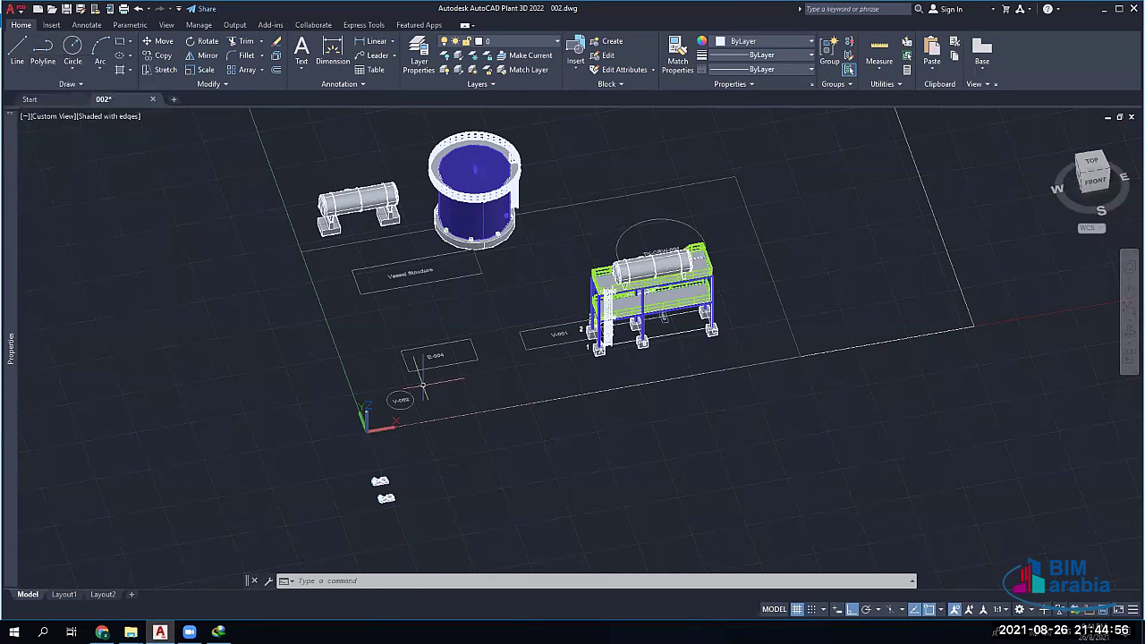
Pan and orbit the 002 model to view the tank from the side and above
{"action": "type", "text": "p"}
{"action": "key", "text": "Return"}
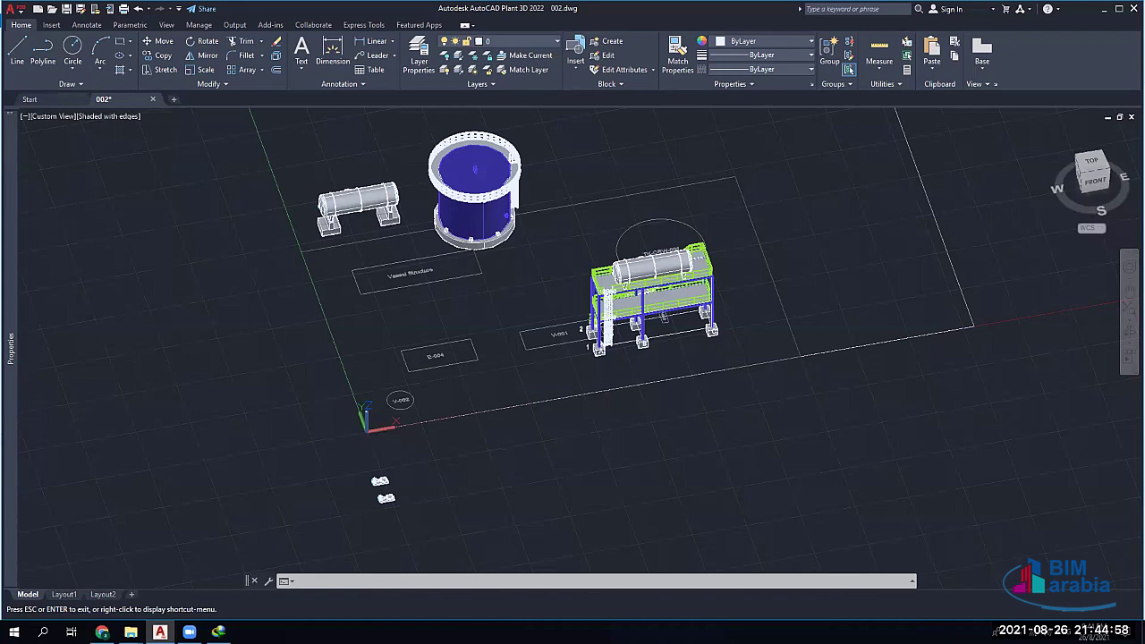
{"action": "middle_click_drag", "start_coordinate": [573, 304], "coordinate": [448, 328], "text": "shift"}
{"action": "key", "text": "Escape"}
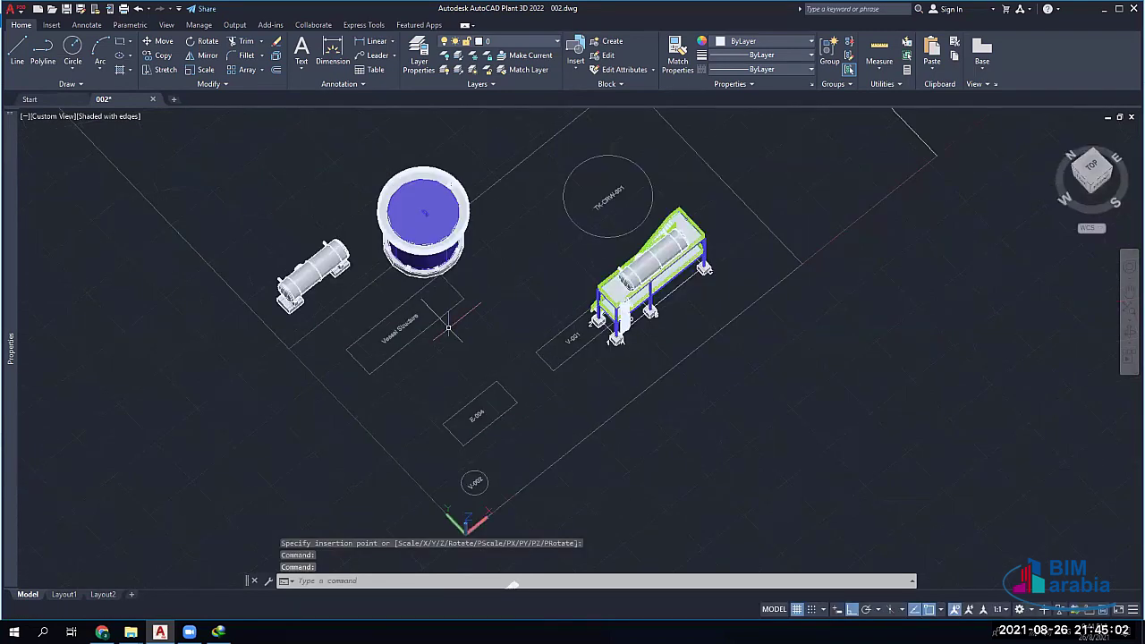
{"action": "scroll", "coordinate": [603, 338], "scroll_direction": "up", "scroll_amount": 3}
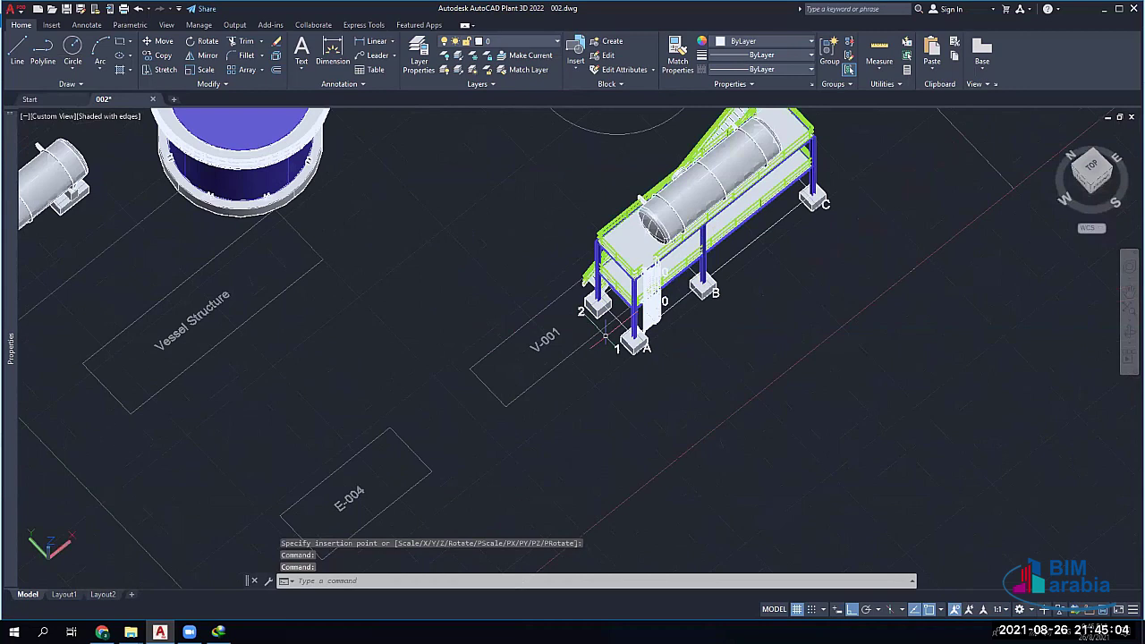
{"action": "scroll", "coordinate": [200, 241], "scroll_direction": "down", "scroll_amount": 4}
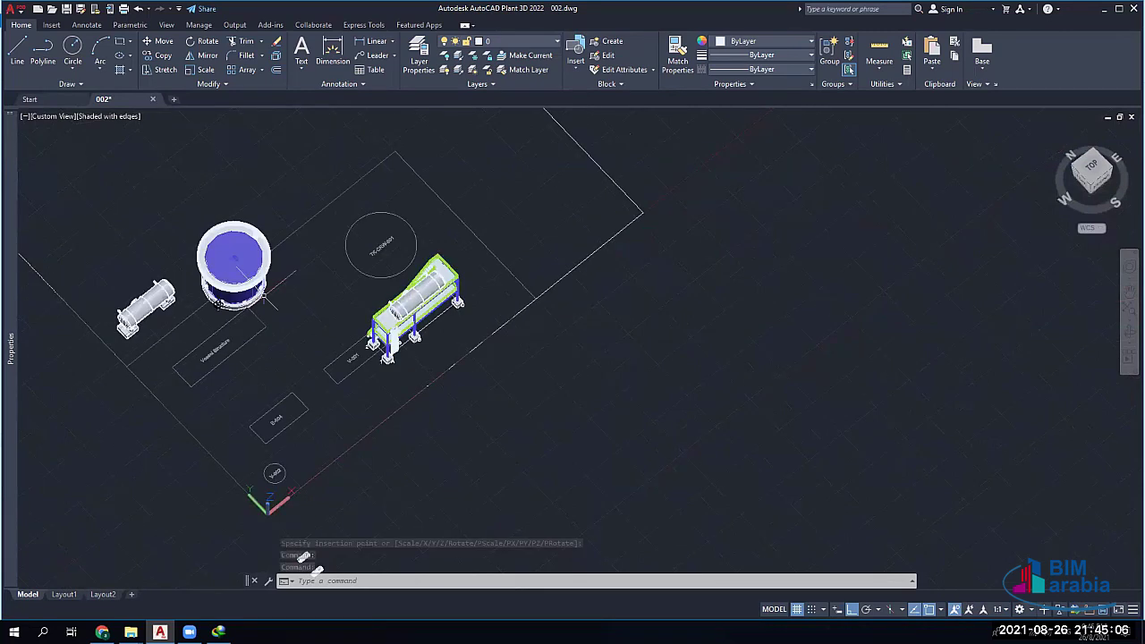
{"action": "scroll", "coordinate": [256, 285], "scroll_direction": "up", "scroll_amount": 3}
{"action": "left_click", "coordinate": [258, 253]}
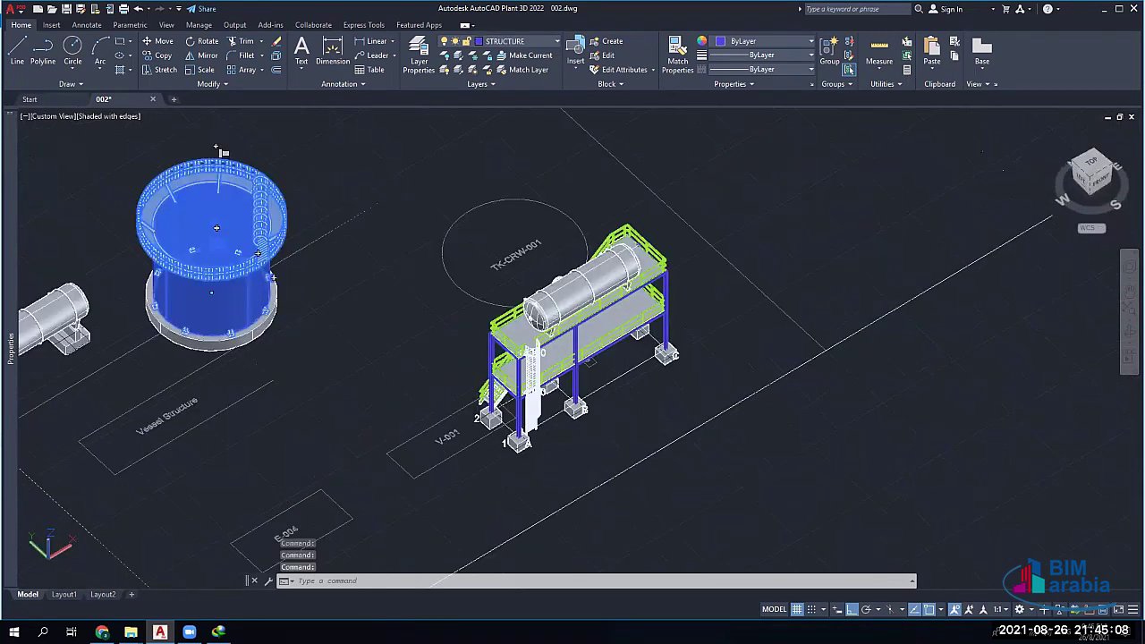
{"action": "middle_click_drag", "start_coordinate": [215, 148], "coordinate": [219, 223], "text": "shift"}
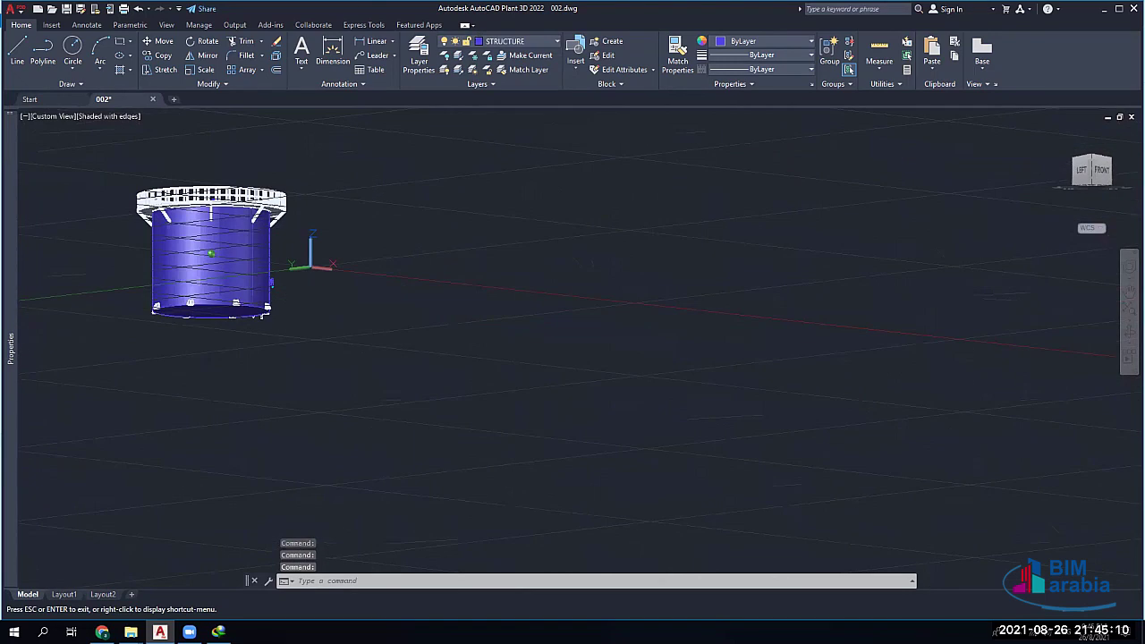
{"action": "key", "text": "Escape"}
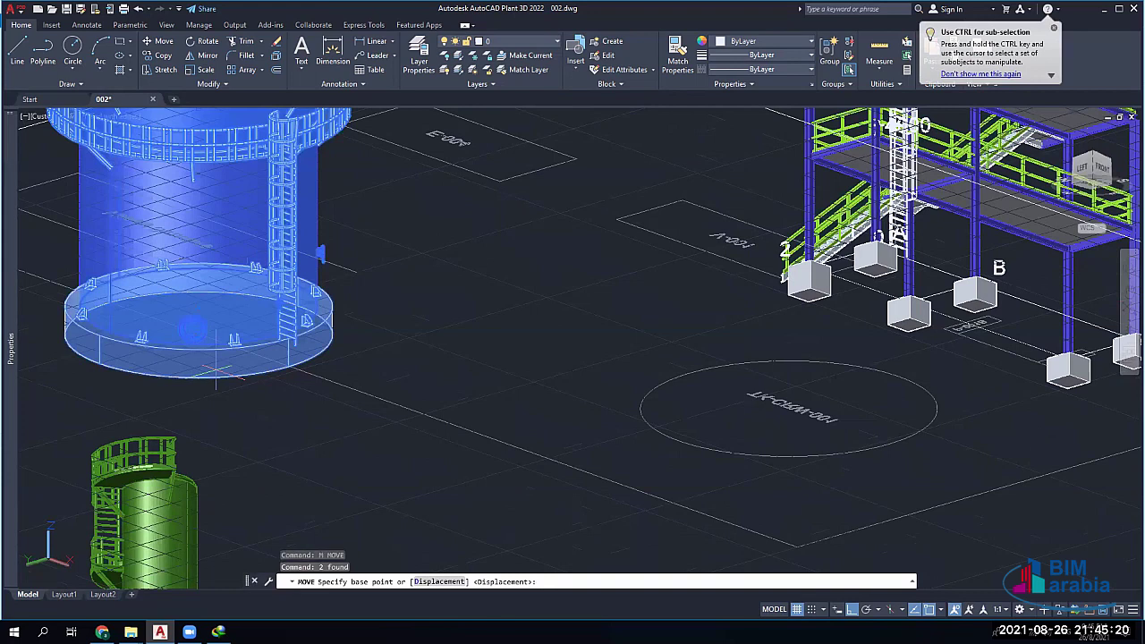
{"action": "middle_click_drag", "start_coordinate": [214, 371], "coordinate": [530, 253], "text": "shift"}
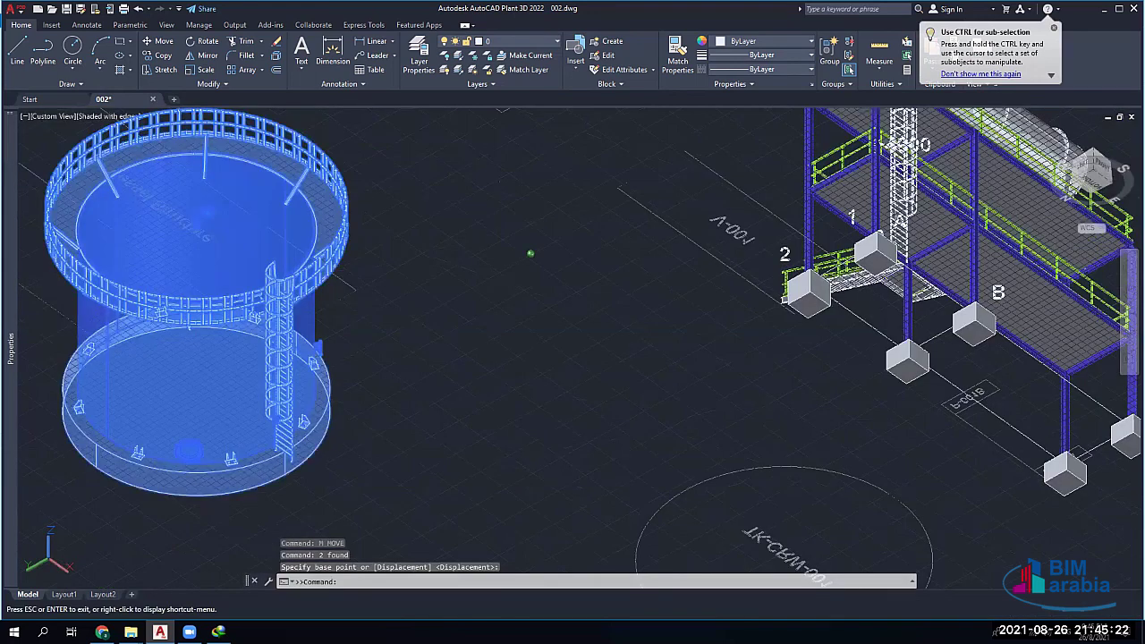
{"action": "key", "text": "Escape"}
Move the tank from its base point onto the centre of the TK-CRW-001 circle
{"action": "left_click", "coordinate": [161, 189]}
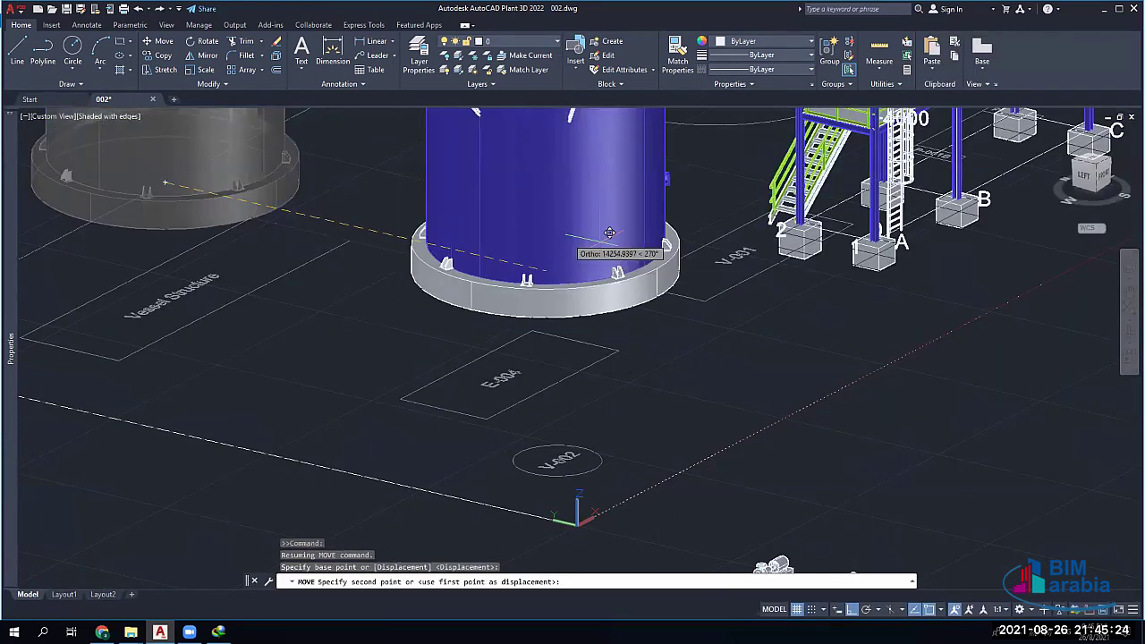
{"action": "key", "text": "Escape"}
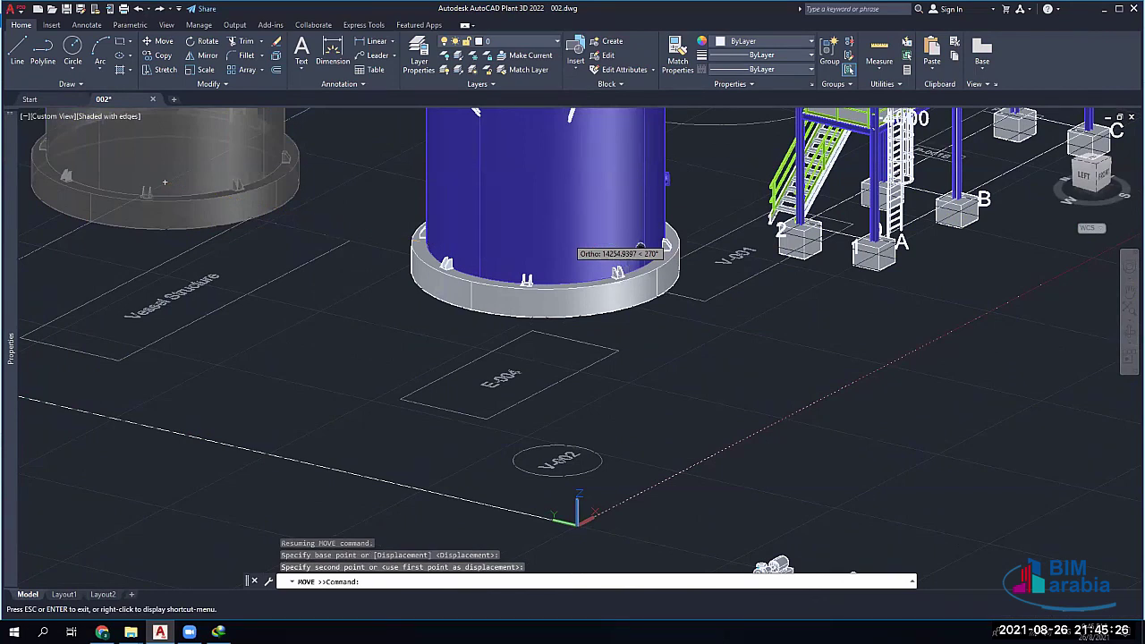
{"action": "middle_click_drag", "start_coordinate": [641, 246], "coordinate": [590, 313], "text": "shift"}
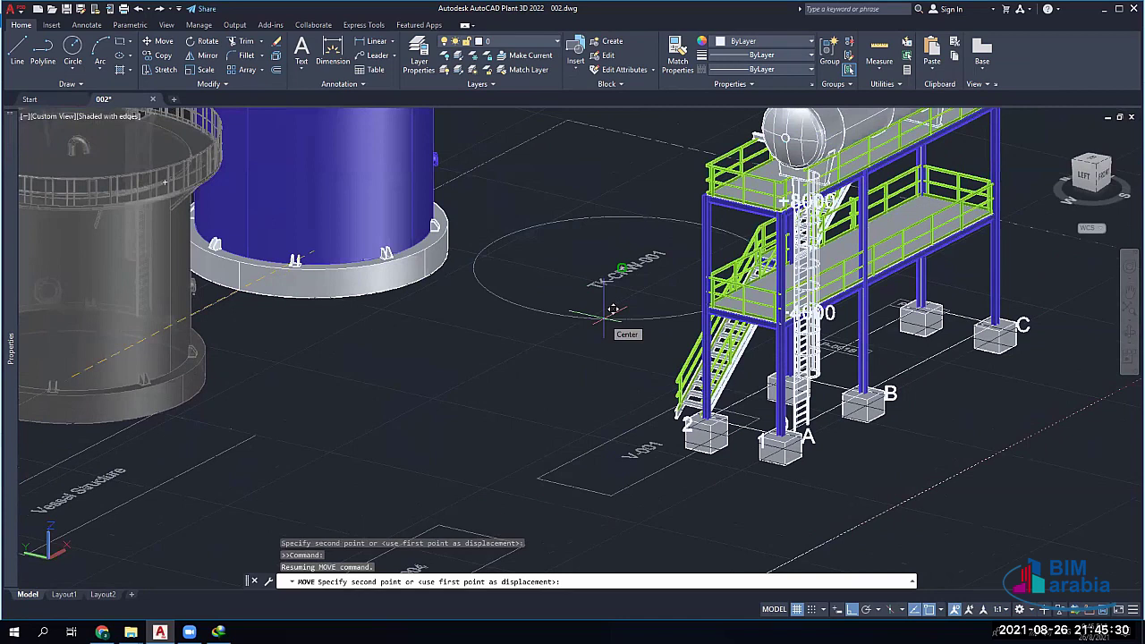
{"action": "left_click", "coordinate": [613, 308]}
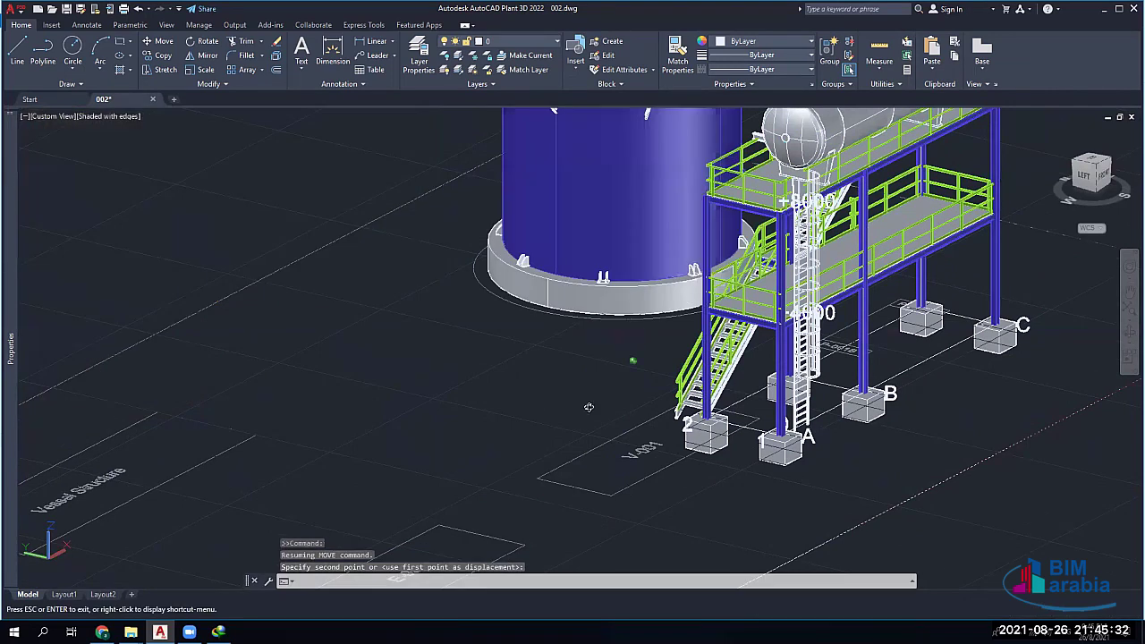
{"action": "middle_click_drag", "start_coordinate": [633, 360], "coordinate": [637, 361], "text": "shift"}
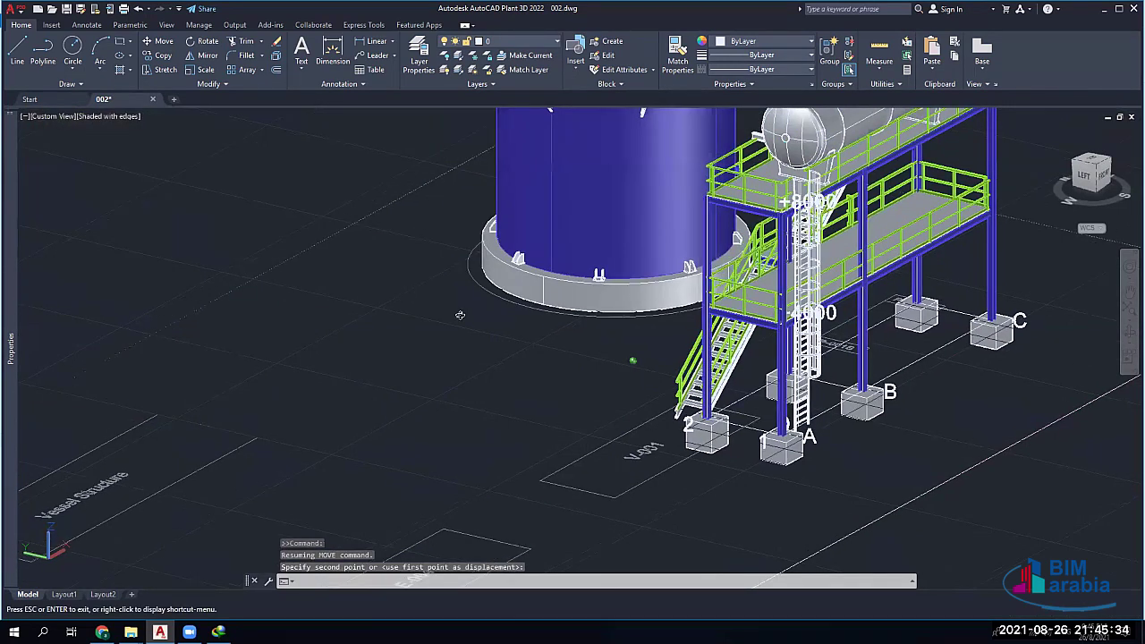
{"action": "middle_click_drag", "start_coordinate": [459, 314], "coordinate": [465, 269], "text": "shift"}
{"action": "key", "text": "Escape"}
{"action": "scroll", "coordinate": [461, 264], "scroll_direction": "down", "scroll_amount": 3}
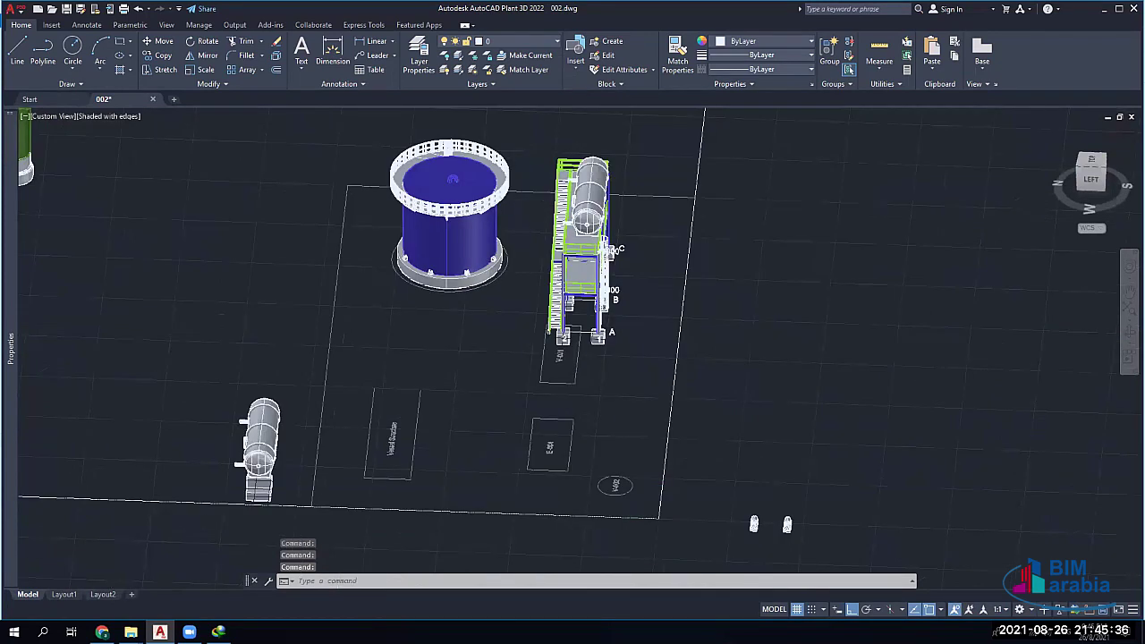
{"action": "scroll", "coordinate": [452, 255], "scroll_direction": "up", "scroll_amount": 3}
{"action": "scroll", "coordinate": [451, 291], "scroll_direction": "up", "scroll_amount": 5}
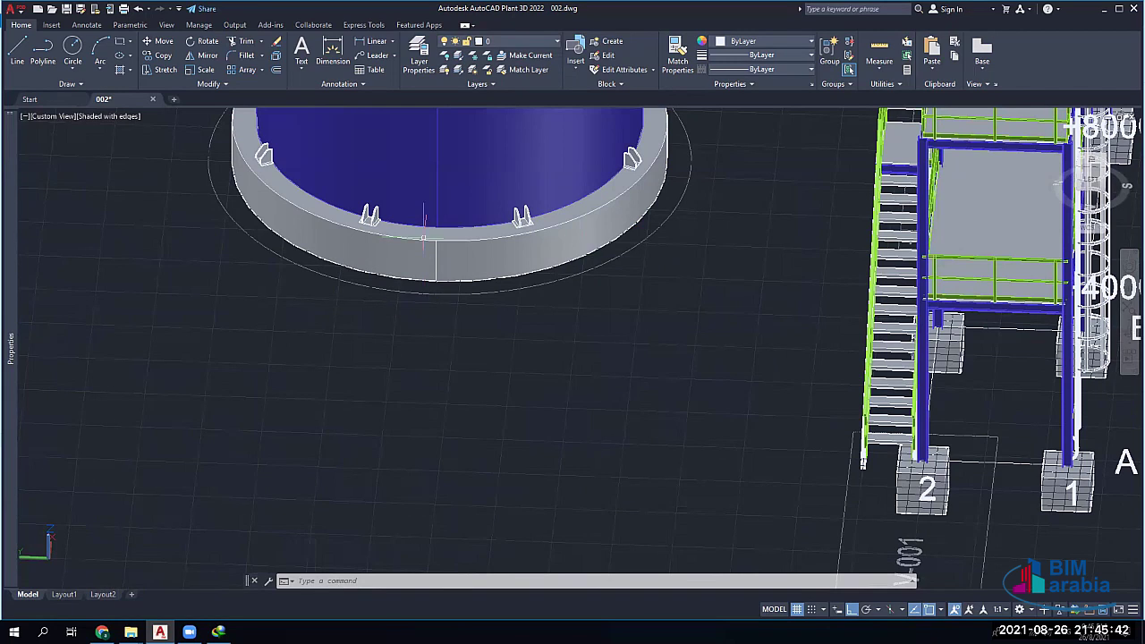
Orbit around the tank and inspect its parts by selecting them
{"action": "scroll", "coordinate": [424, 237], "scroll_direction": "down", "scroll_amount": 2}
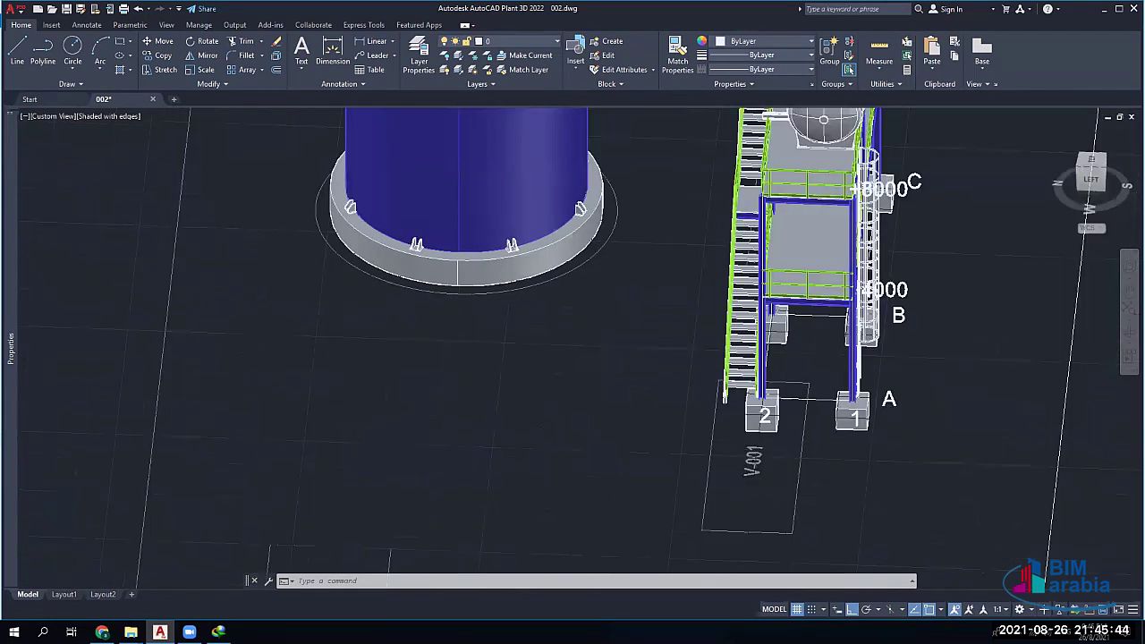
{"action": "scroll", "coordinate": [379, 237], "scroll_direction": "down", "scroll_amount": 2}
{"action": "scroll", "coordinate": [381, 202], "scroll_direction": "up", "scroll_amount": 3}
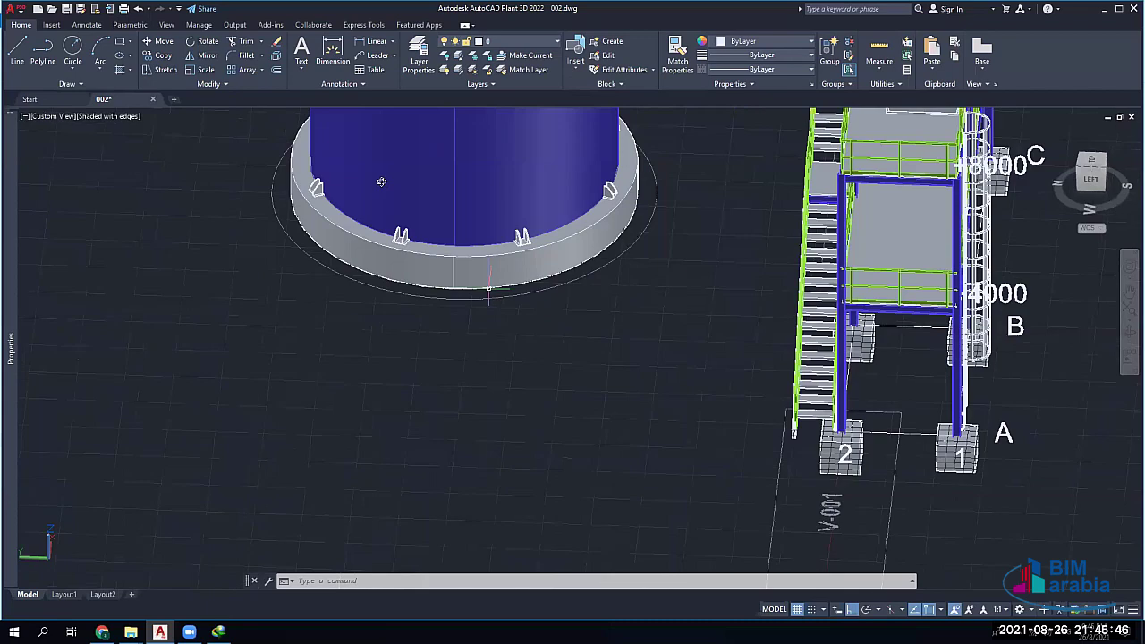
{"action": "middle_click_drag", "start_coordinate": [382, 230], "coordinate": [626, 224], "text": "shift"}
{"action": "left_click", "coordinate": [420, 215]}
{"action": "right_click", "coordinate": [400, 273]}
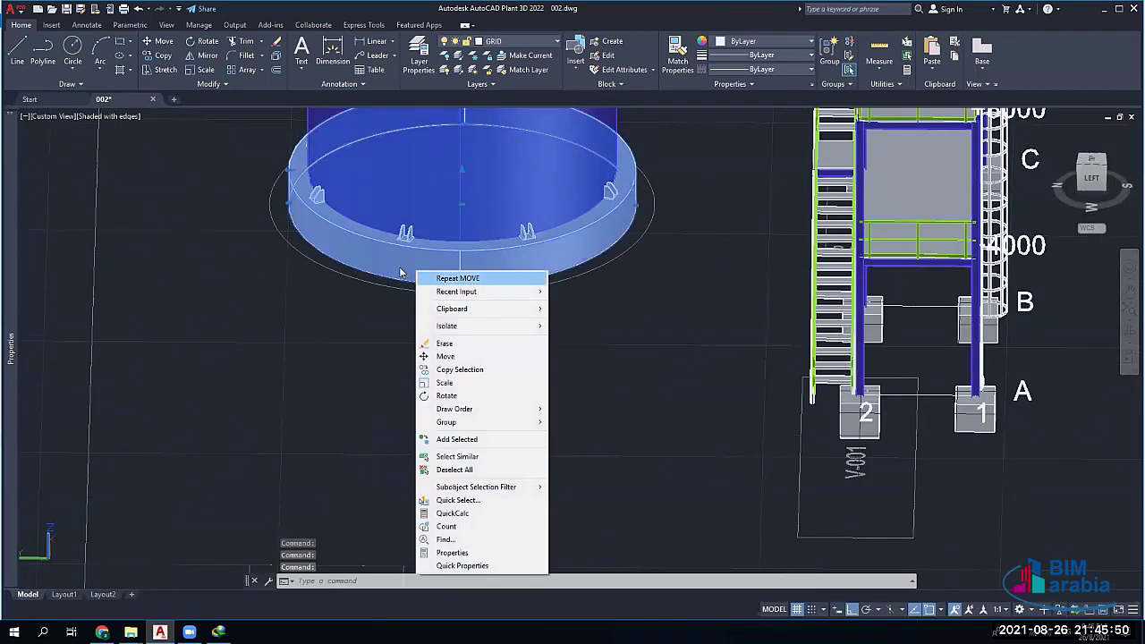
{"action": "key", "text": "Escape"}
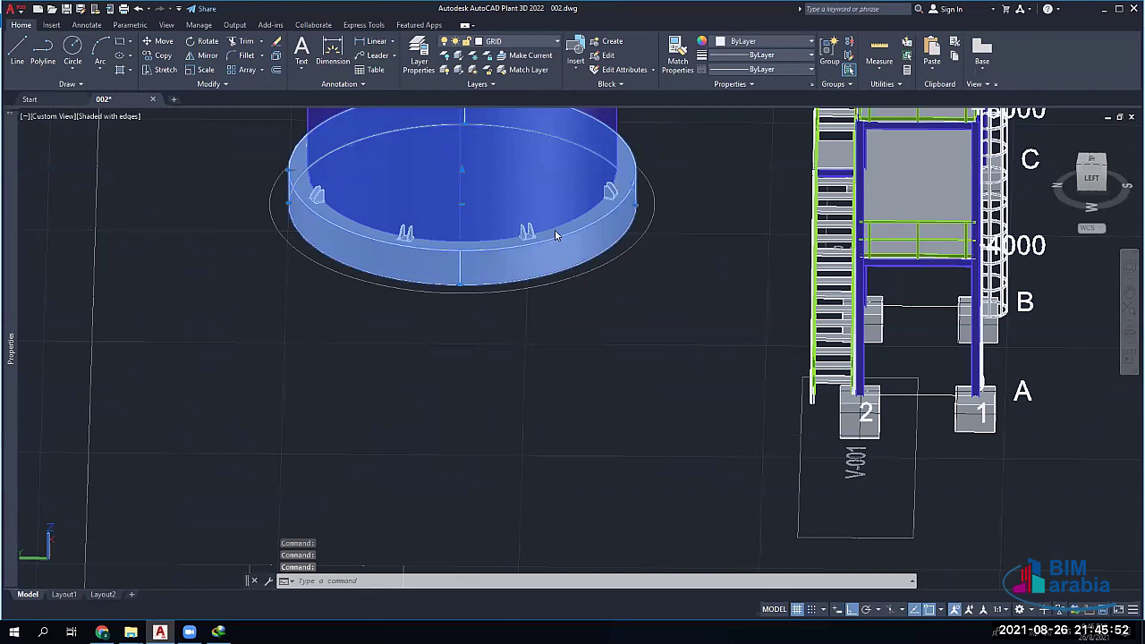
{"action": "left_click", "coordinate": [514, 223]}
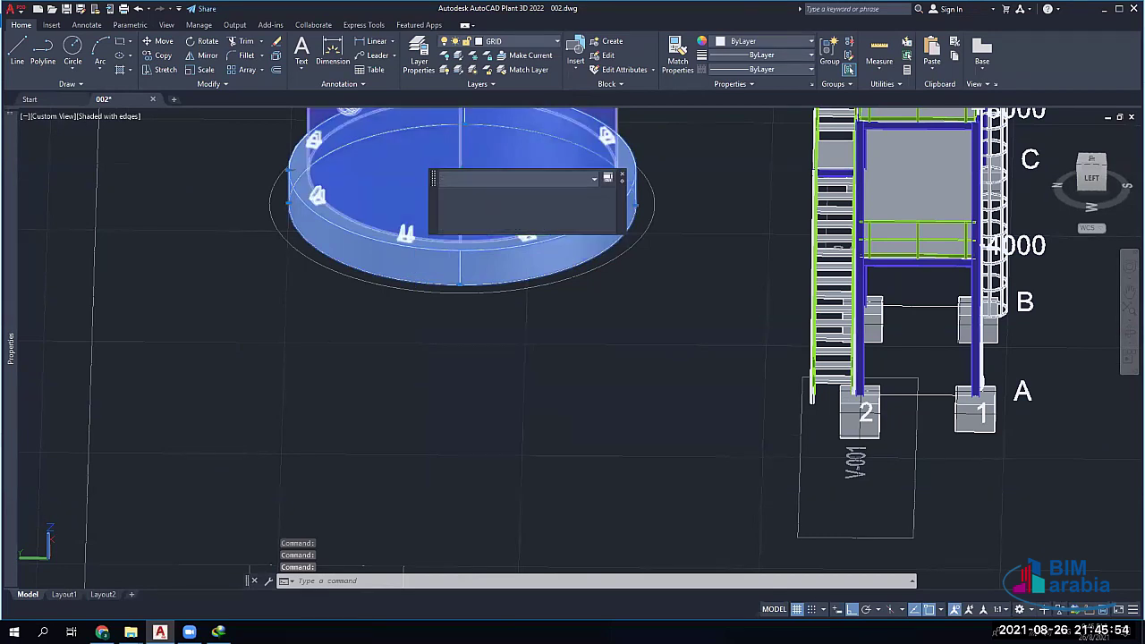
{"action": "key", "text": "Escape"}
{"action": "key", "text": "Escape"}
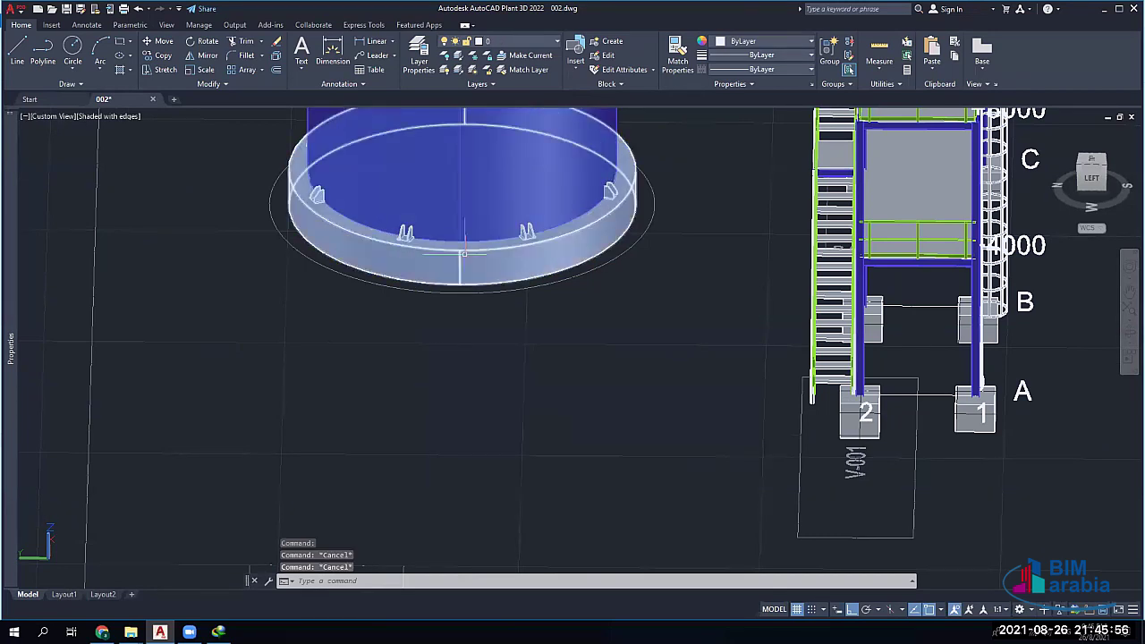
{"action": "scroll", "coordinate": [464, 253], "scroll_direction": "up", "scroll_amount": 2}
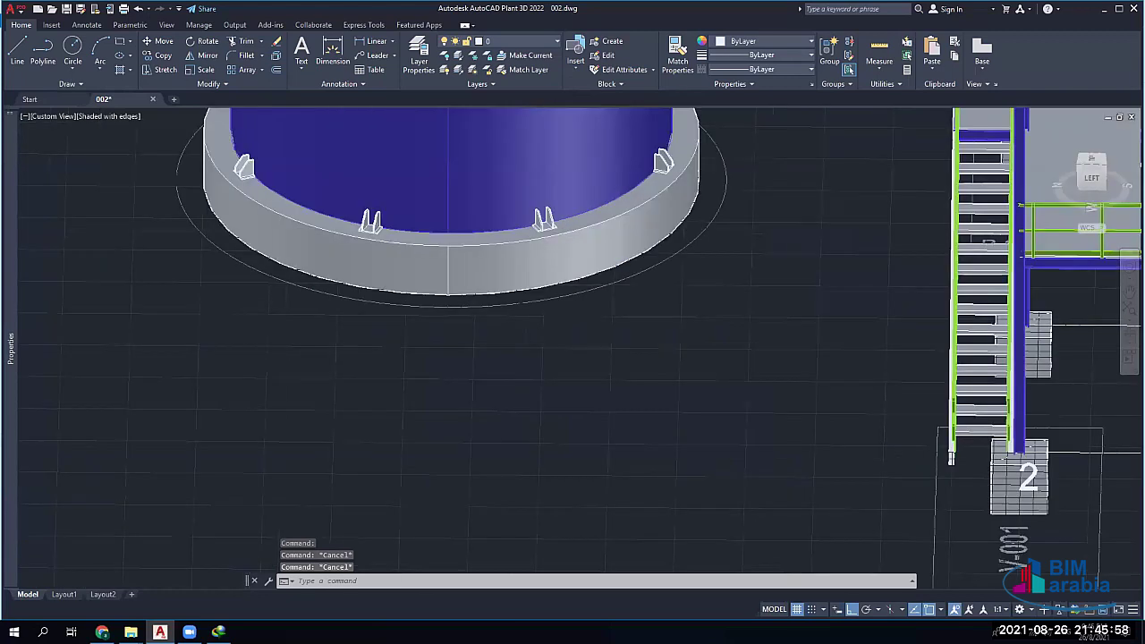
{"action": "scroll", "coordinate": [485, 263], "scroll_direction": "up", "scroll_amount": 2}
Select the tank's base and shell and move them 500 upward with Ortho
{"action": "left_click", "coordinate": [395, 264]}
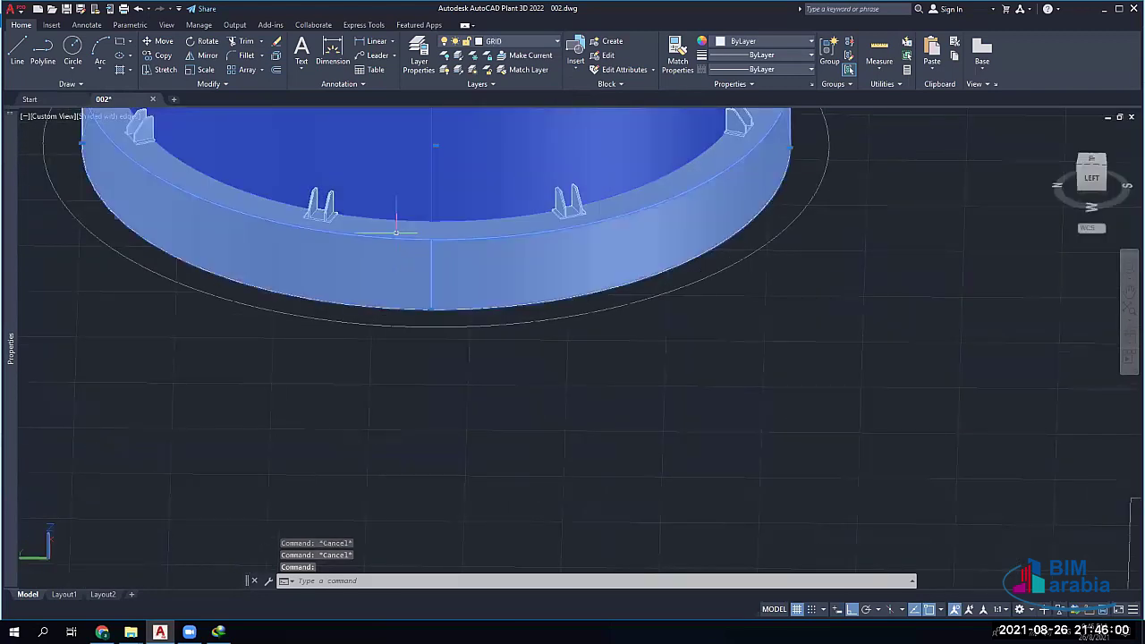
{"action": "left_click", "coordinate": [409, 169]}
{"action": "scroll", "coordinate": [432, 213], "scroll_direction": "down", "scroll_amount": 6}
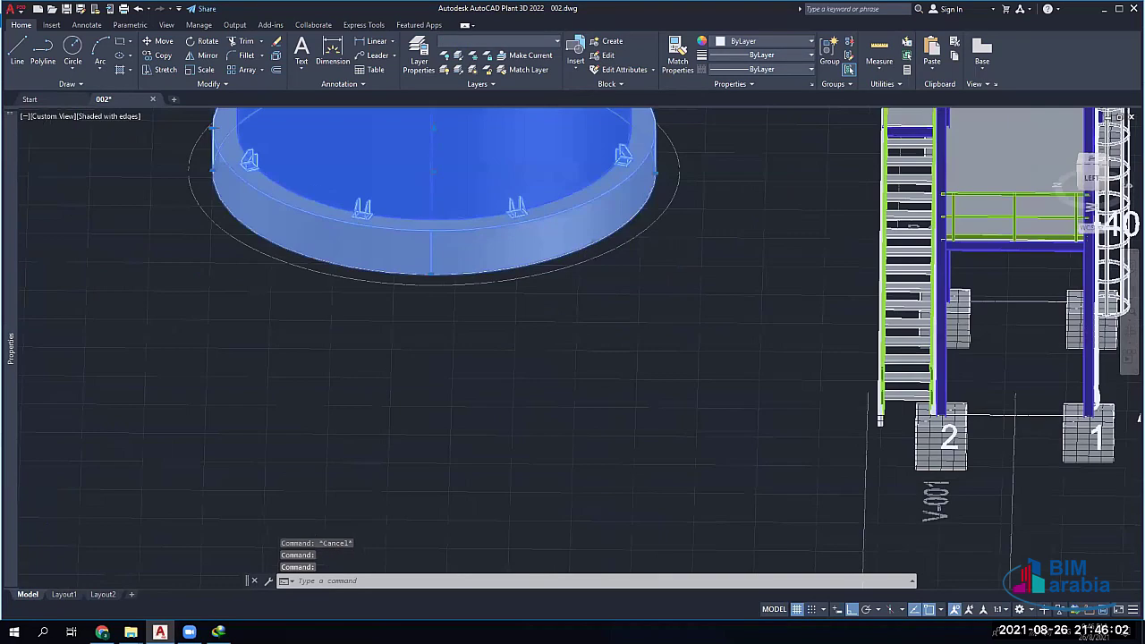
{"action": "type", "text": "m"}
{"action": "key", "text": "Return"}
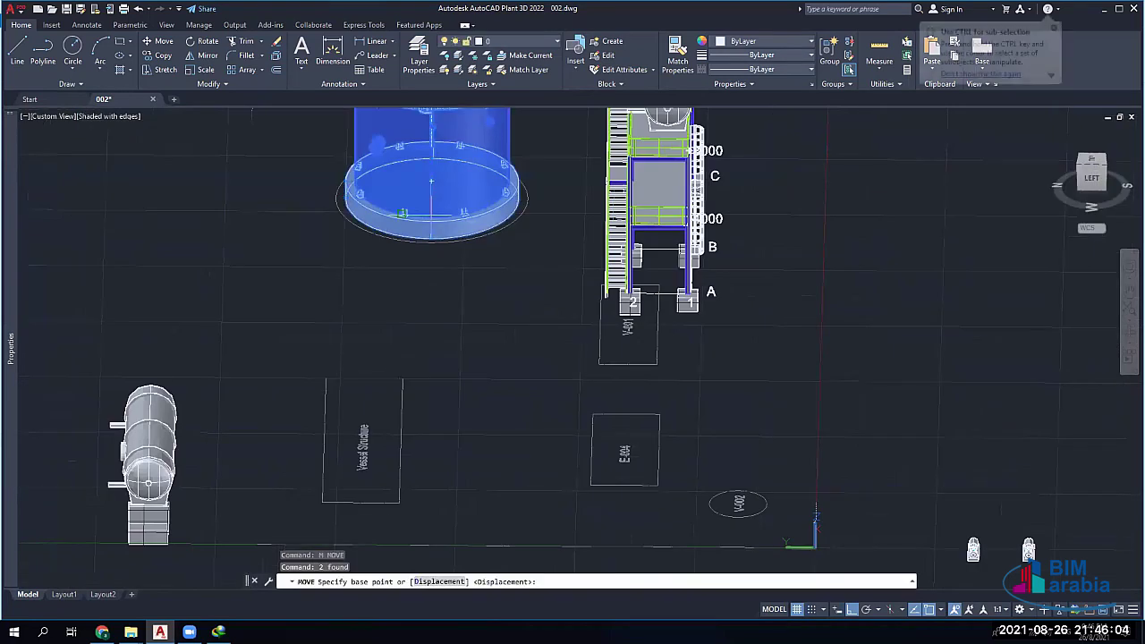
{"action": "left_click", "coordinate": [431, 180]}
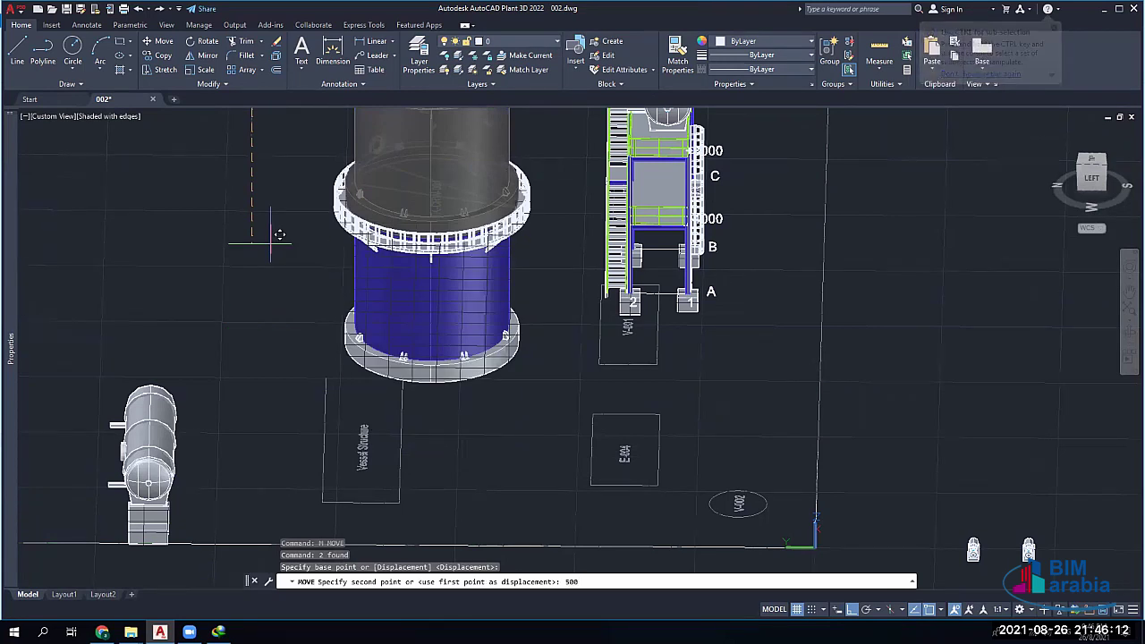
{"action": "key", "text": "Return"}
{"action": "key", "text": "Escape"}
{"action": "key", "text": "Escape"}
{"action": "key", "text": "Escape"}
{"action": "scroll", "coordinate": [409, 253], "scroll_direction": "up", "scroll_amount": 4}
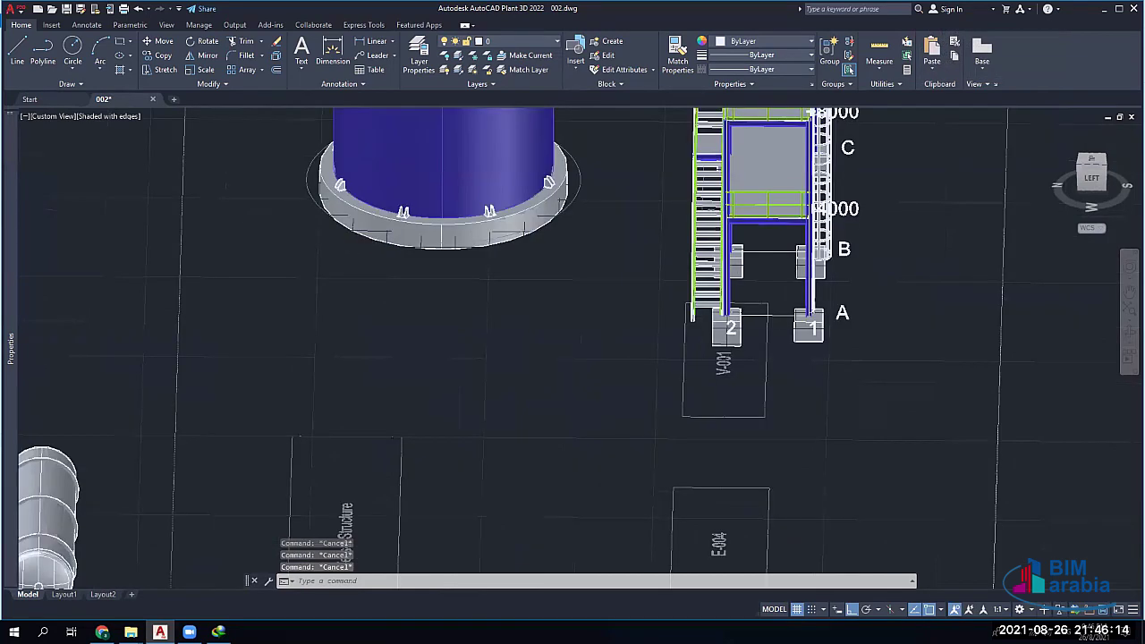
{"action": "middle_click_drag", "start_coordinate": [367, 207], "coordinate": [385, 266], "text": "shift"}
{"action": "scroll", "coordinate": [472, 247], "scroll_direction": "down", "scroll_amount": 5}
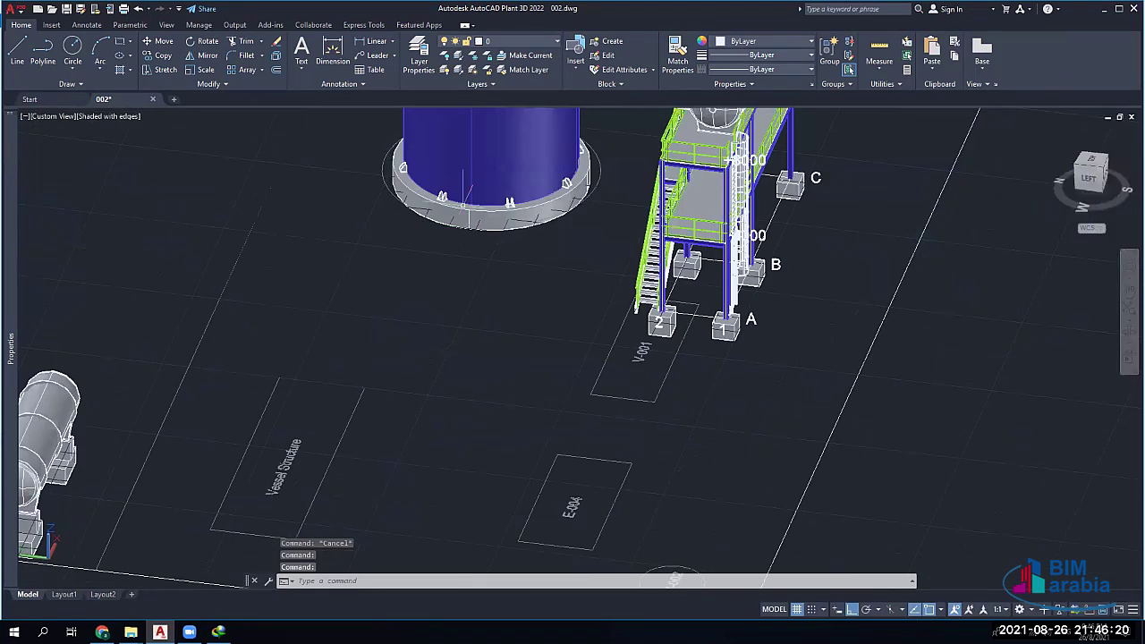
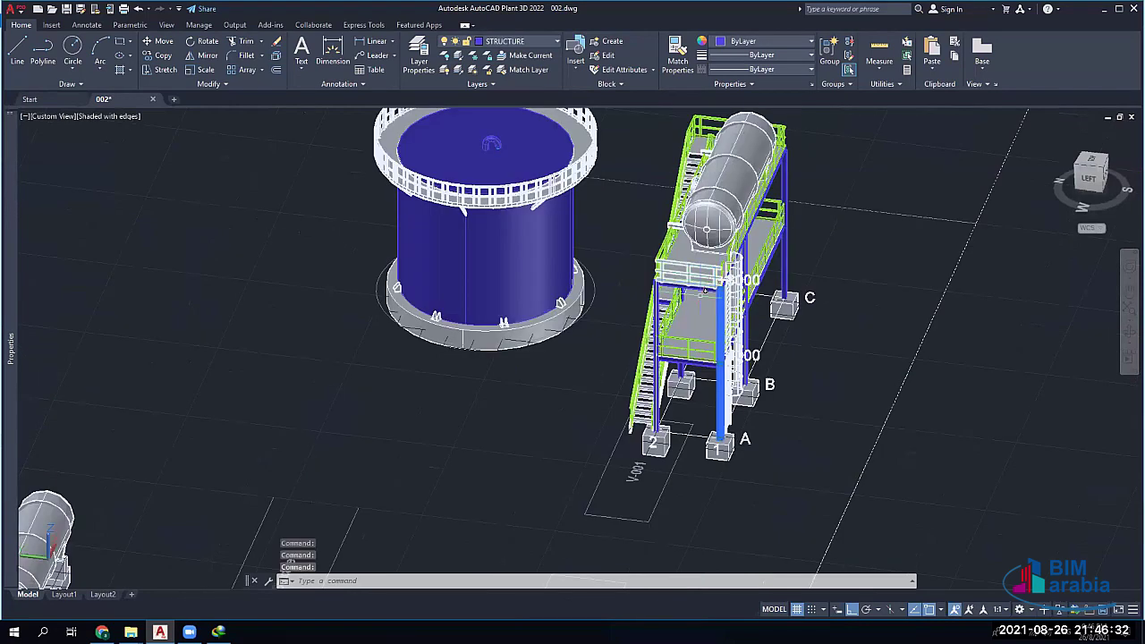
Orbit the model, then switch to a true top view of the tank and skid
{"action": "left_click", "coordinate": [721, 375]}
{"action": "middle_click_drag", "start_coordinate": [768, 389], "coordinate": [815, 490], "text": "shift"}
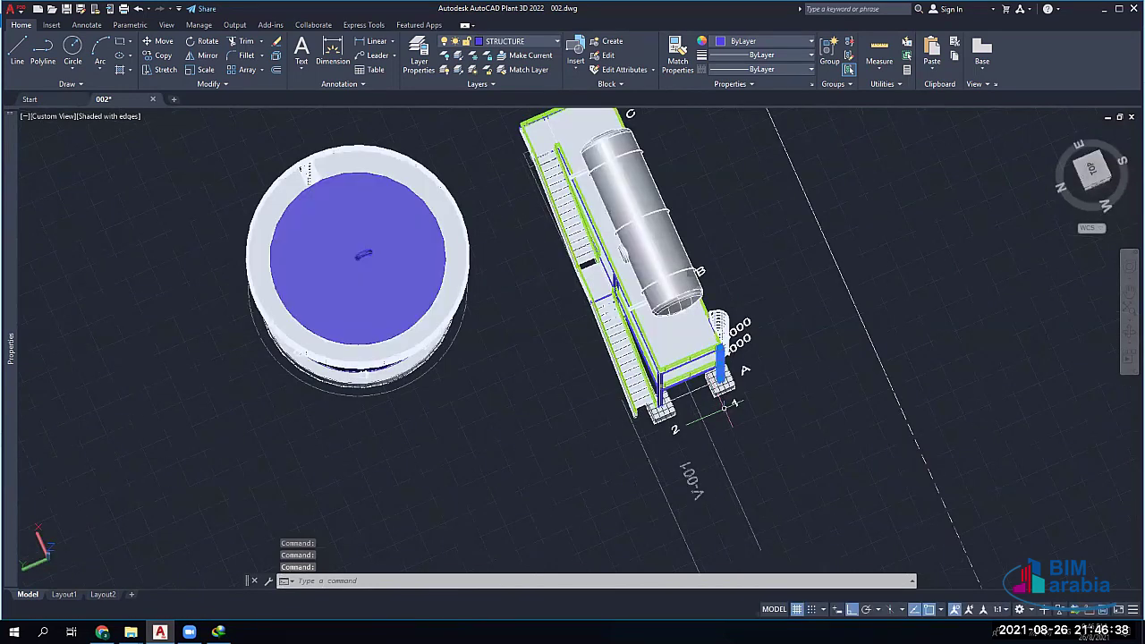
{"action": "scroll", "coordinate": [724, 406], "scroll_direction": "down", "scroll_amount": 5}
{"action": "left_click", "coordinate": [644, 385]}
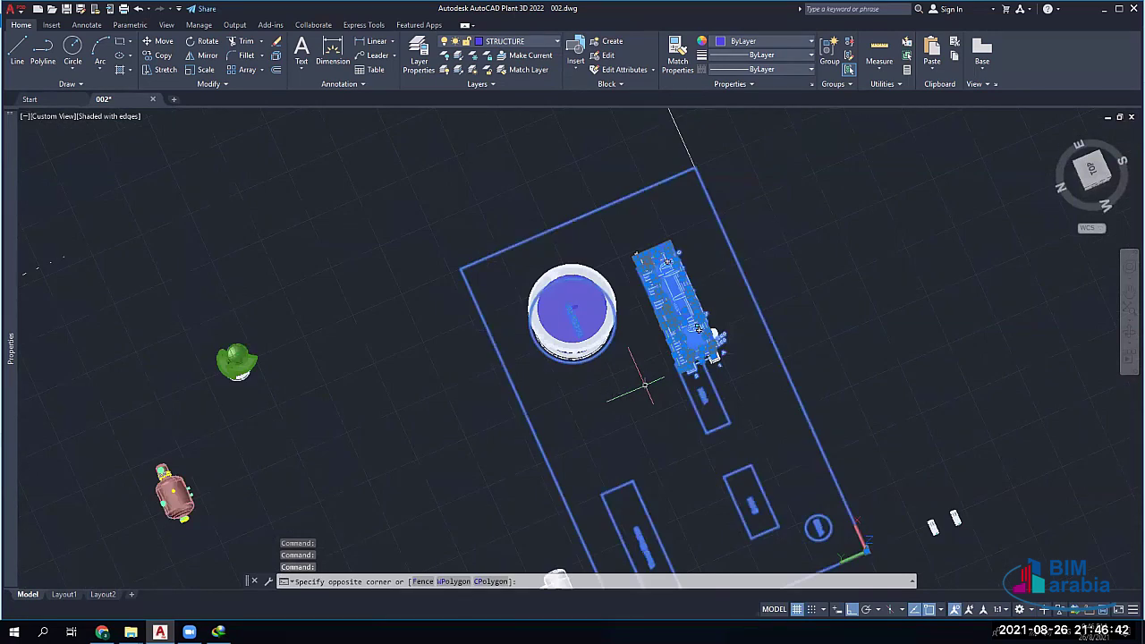
{"action": "left_click", "coordinate": [1091, 170]}
{"action": "left_click", "coordinate": [1091, 170]}
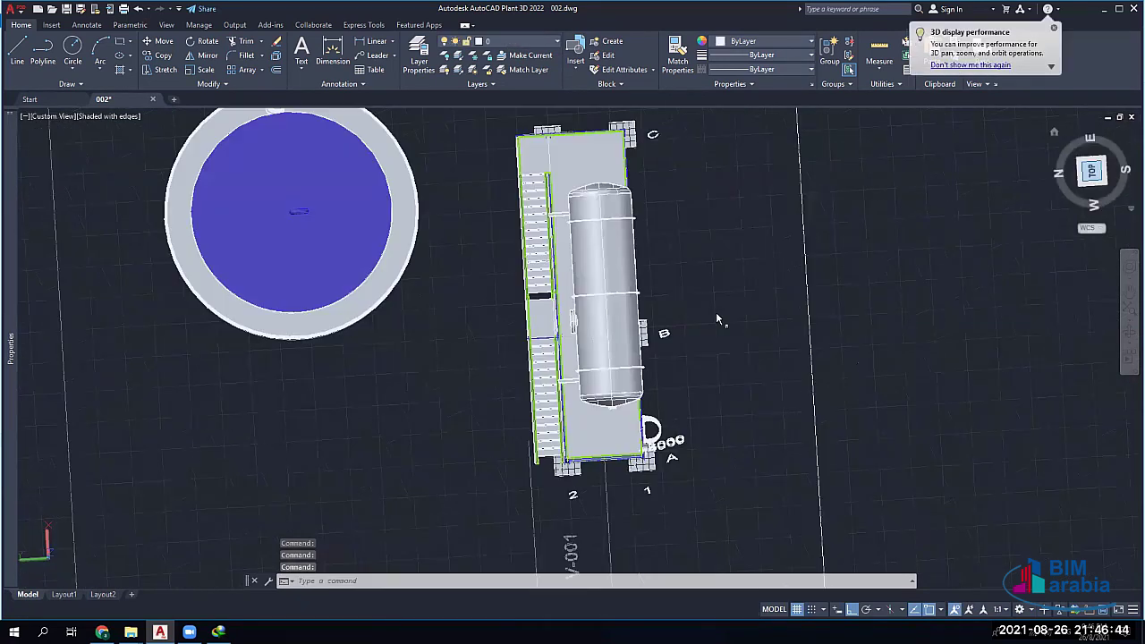
Zoom in on the tank and skid and begin a crossing window over the skid
{"action": "scroll", "coordinate": [706, 367], "scroll_direction": "down", "scroll_amount": 8}
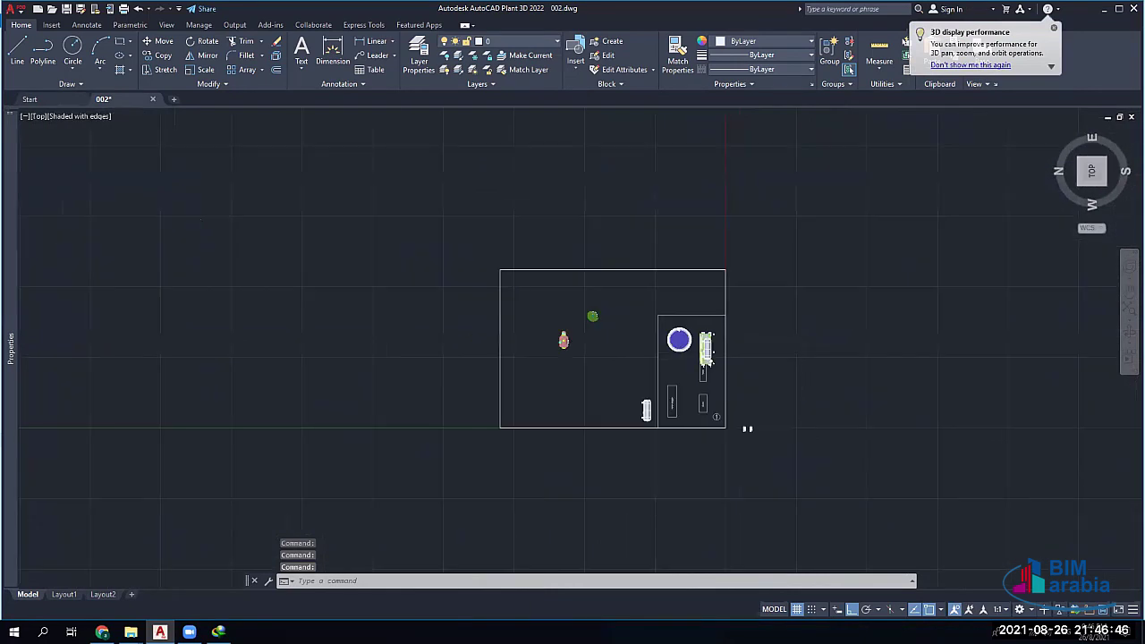
{"action": "scroll", "coordinate": [730, 400], "scroll_direction": "down", "scroll_amount": 3}
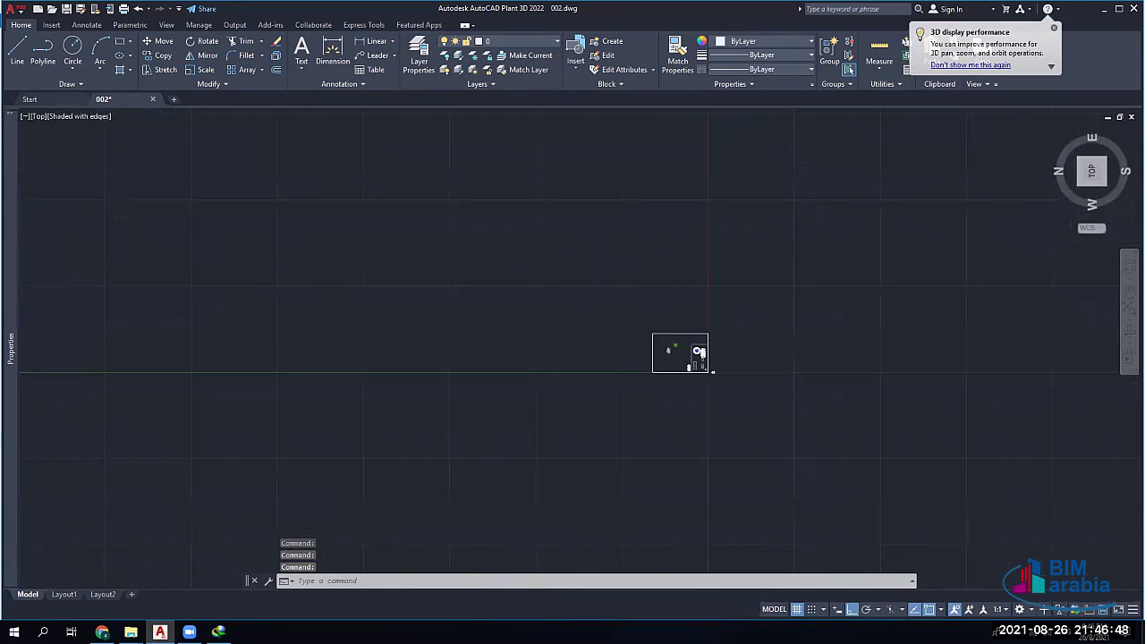
{"action": "scroll", "coordinate": [712, 370], "scroll_direction": "up", "scroll_amount": 6}
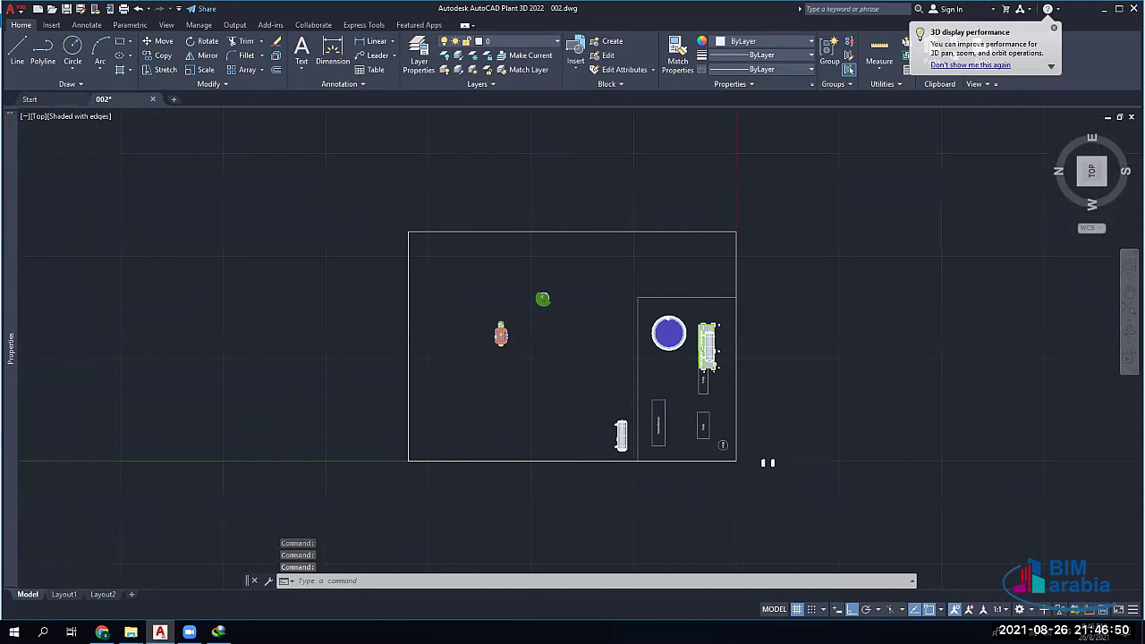
{"action": "left_click", "coordinate": [798, 199]}
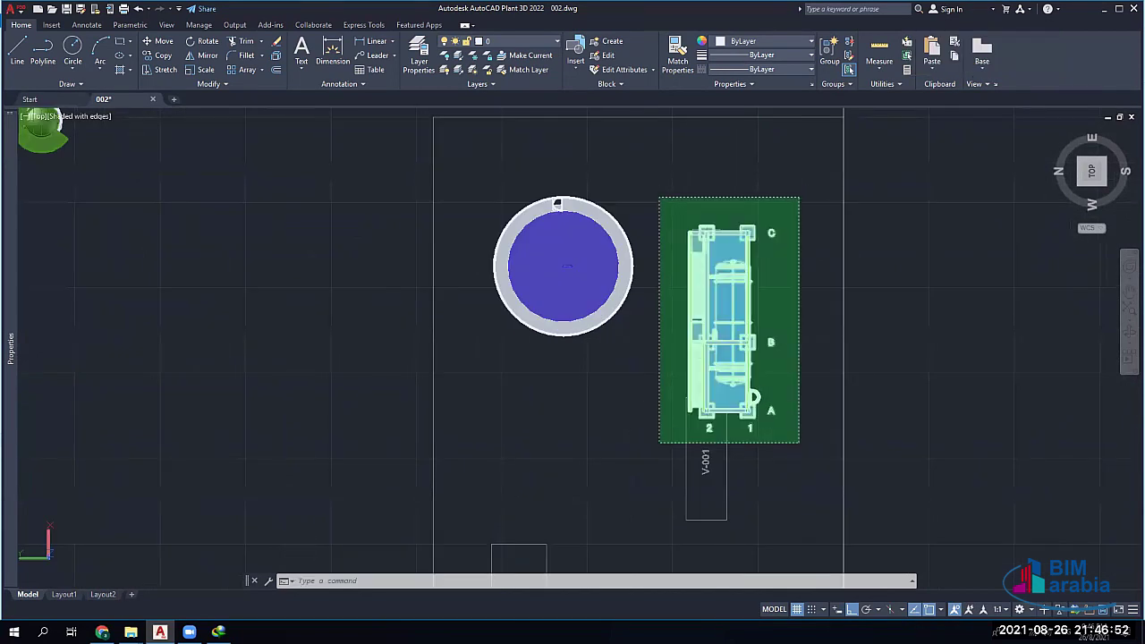
Clear the selection and crossing-select the vessel skid structure again
{"action": "left_click", "coordinate": [658, 442]}
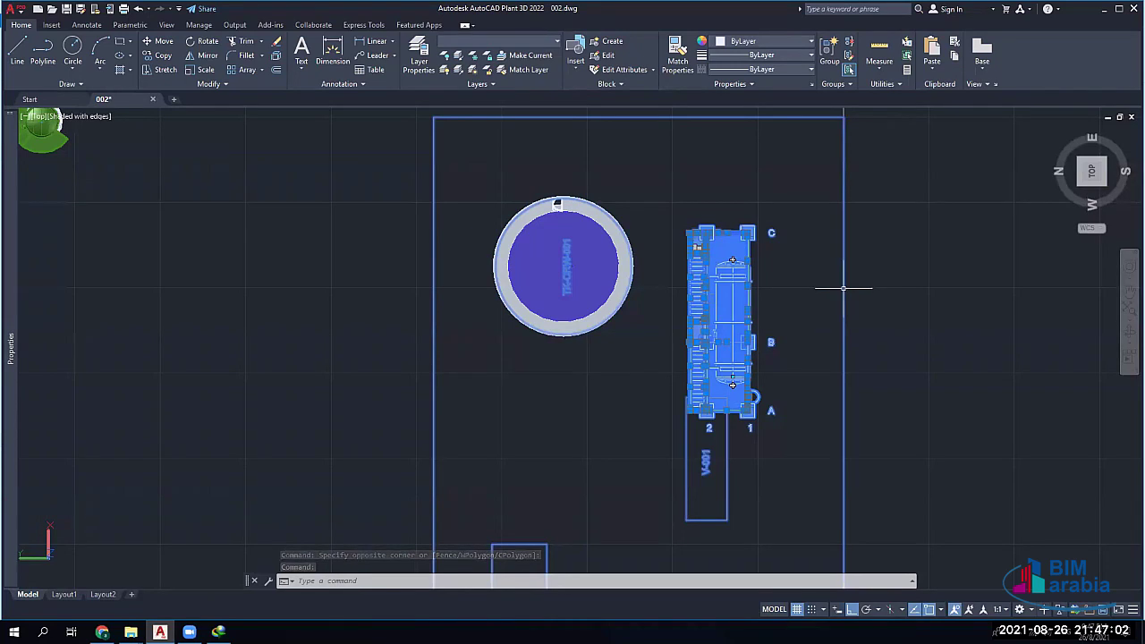
{"action": "key", "text": "Escape"}
{"action": "key", "text": "Escape"}
{"action": "key", "text": "Escape"}
{"action": "left_click", "coordinate": [794, 205]}
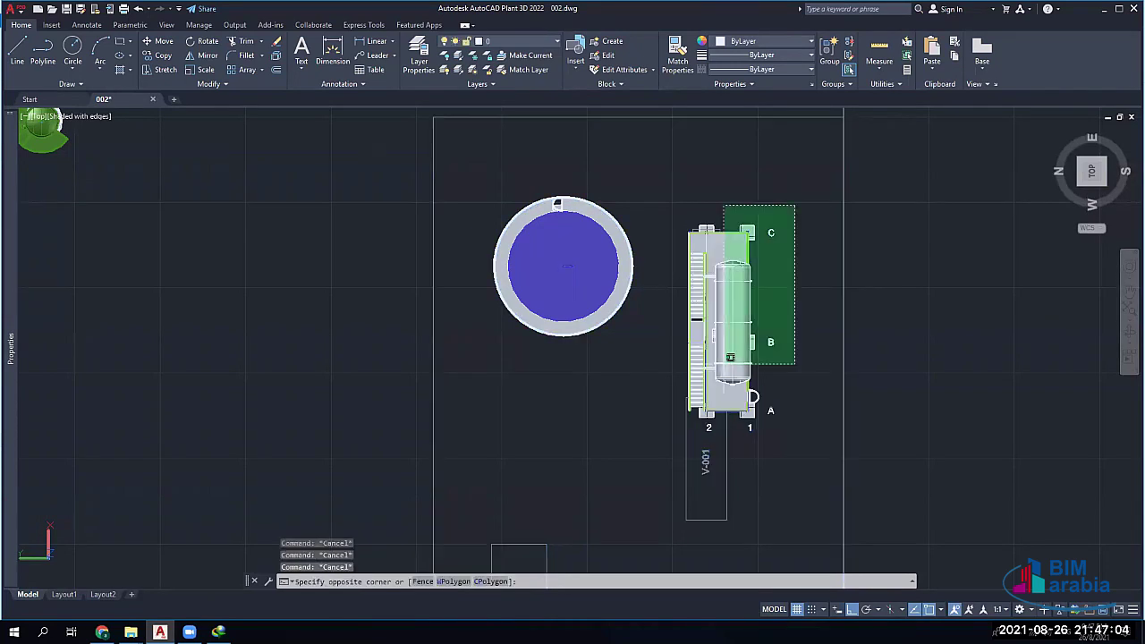
{"action": "left_click", "coordinate": [672, 438]}
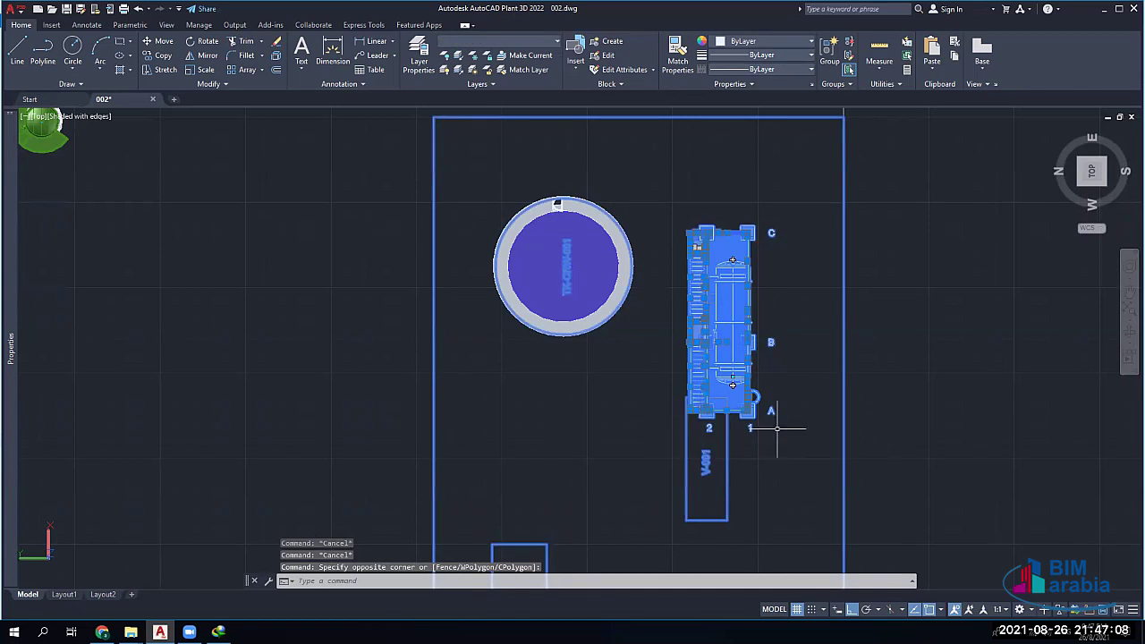
Remove the site border, storage tank and V-001 tag from the selection
{"action": "left_click", "coordinate": [844, 426], "text": "shift"}
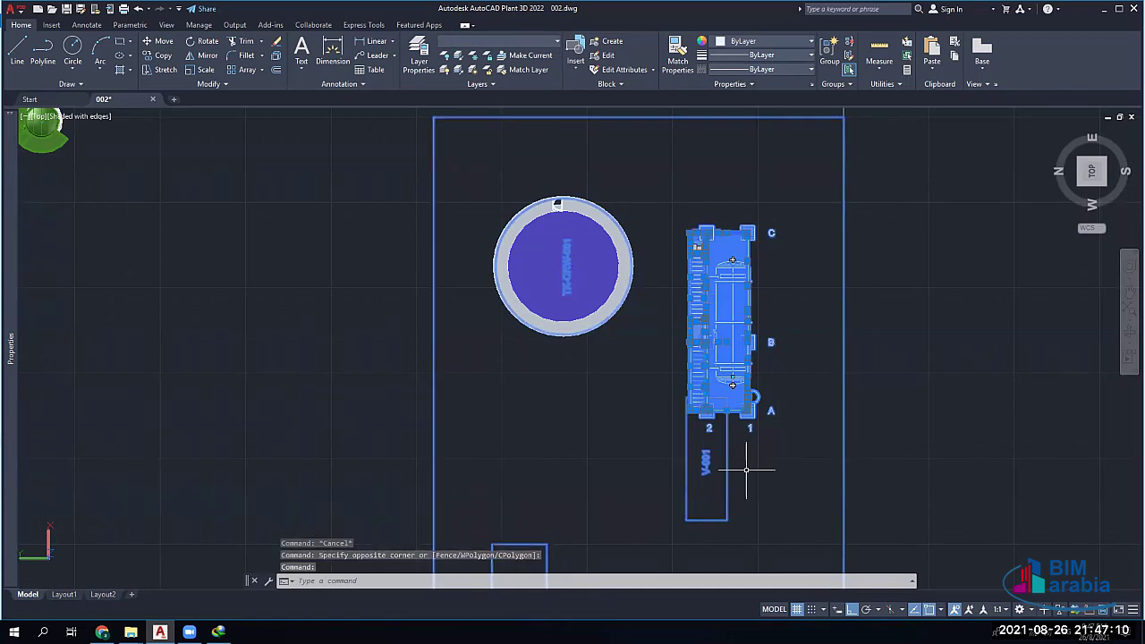
{"action": "left_click", "coordinate": [882, 376], "text": "shift"}
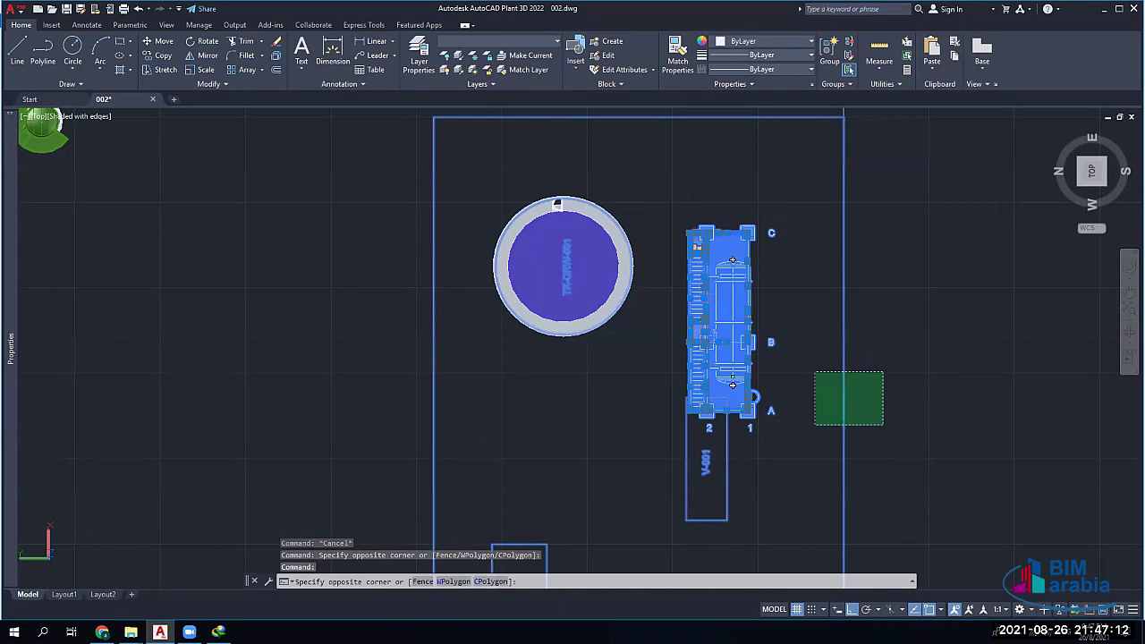
{"action": "left_click", "coordinate": [812, 426], "text": "shift"}
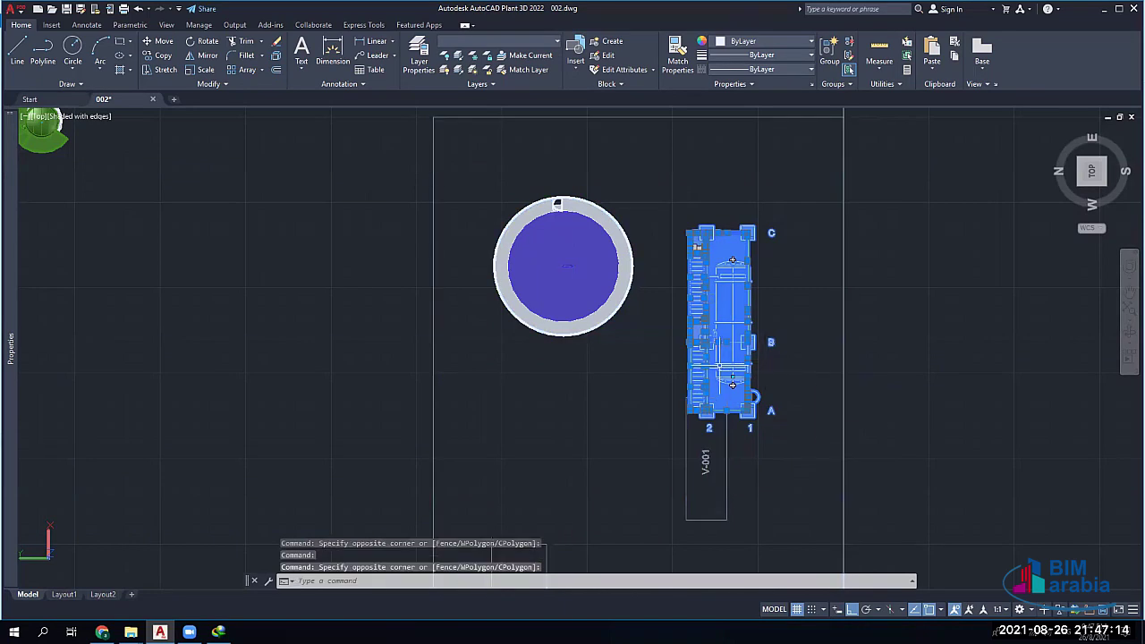
Start Move (M) on the skid, orbit to 3D, and pick footing A as base point
{"action": "type", "text": "m"}
{"action": "key", "text": "Return"}
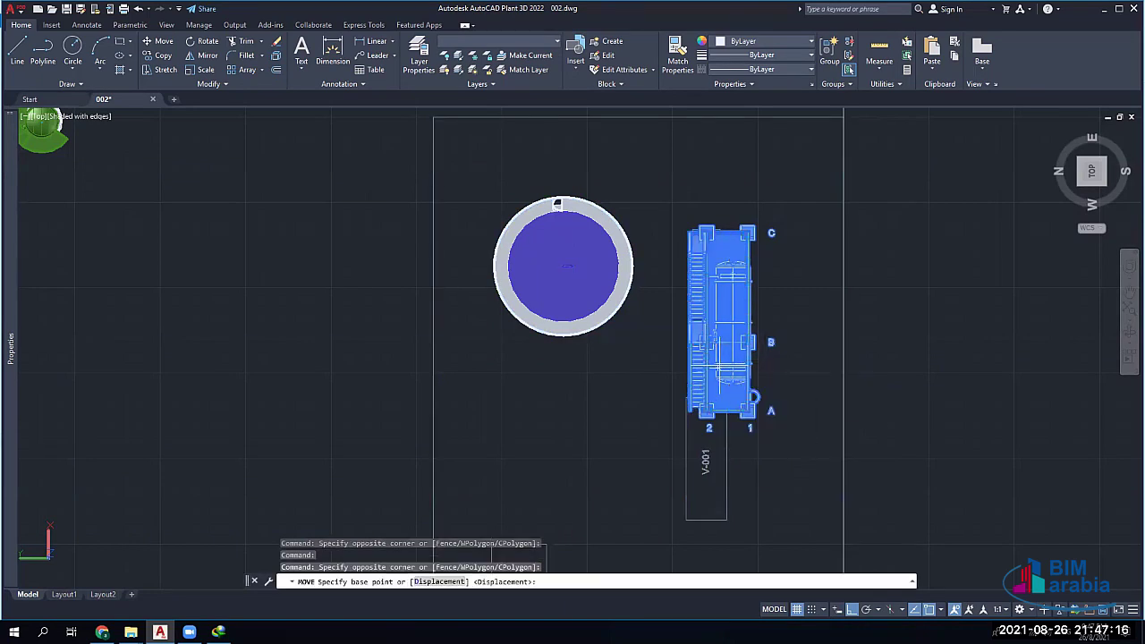
{"action": "middle_click_drag", "start_coordinate": [629, 316], "coordinate": [742, 376], "text": "shift"}
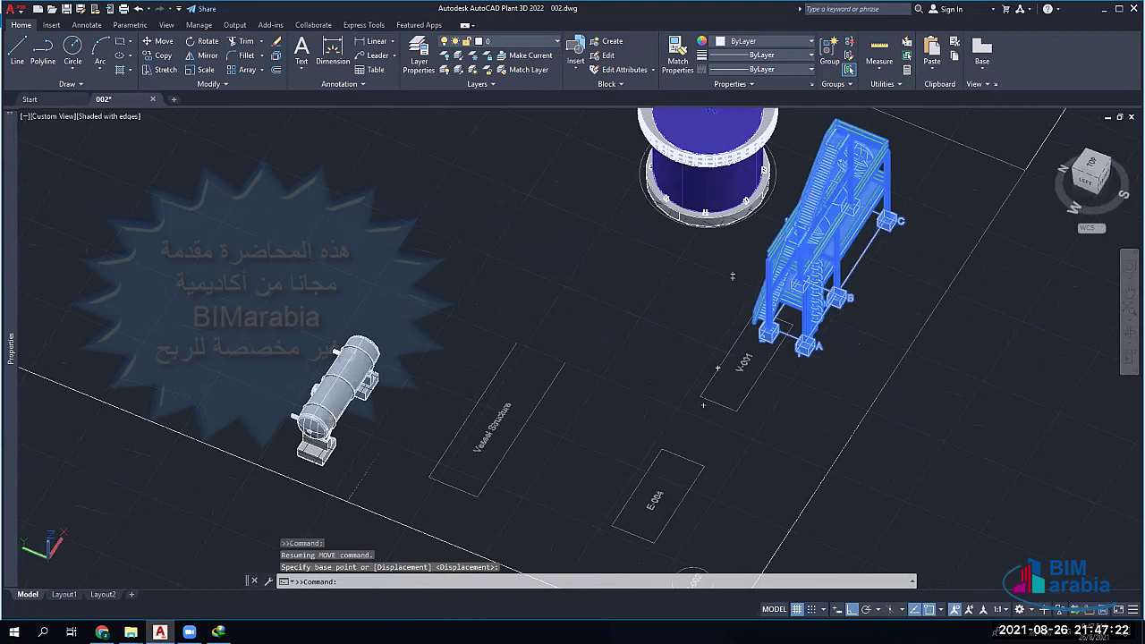
{"action": "scroll", "coordinate": [792, 353], "scroll_direction": "up", "scroll_amount": 2}
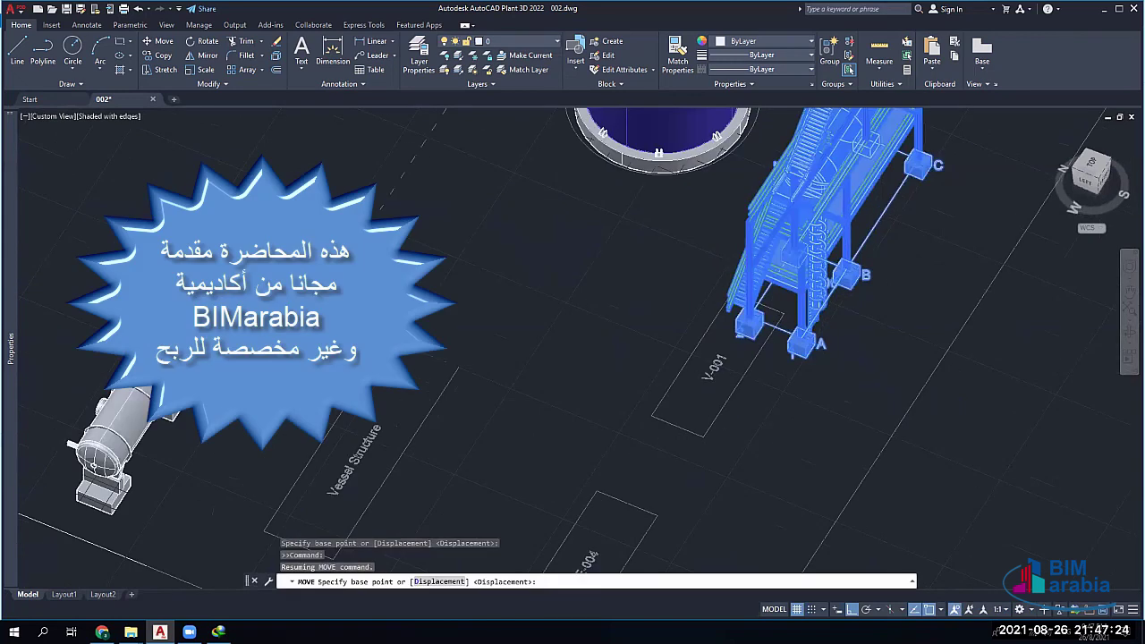
{"action": "scroll", "coordinate": [792, 353], "scroll_direction": "up", "scroll_amount": 2}
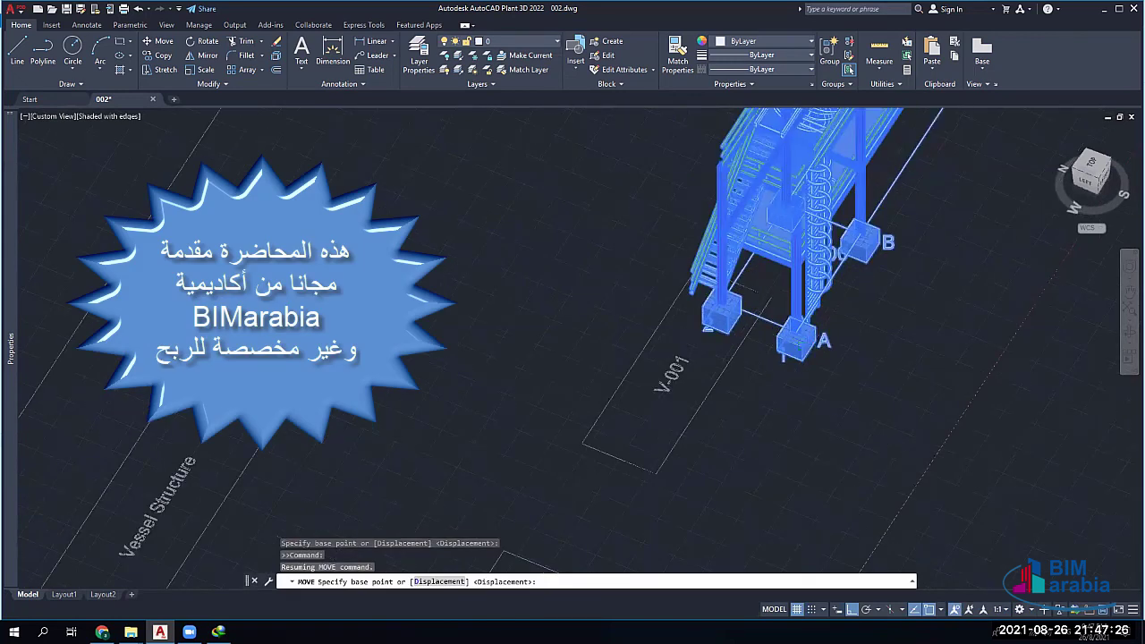
{"action": "scroll", "coordinate": [780, 344], "scroll_direction": "up", "scroll_amount": 3}
{"action": "scroll", "coordinate": [779, 344], "scroll_direction": "down", "scroll_amount": 5}
{"action": "left_click", "coordinate": [604, 403]}
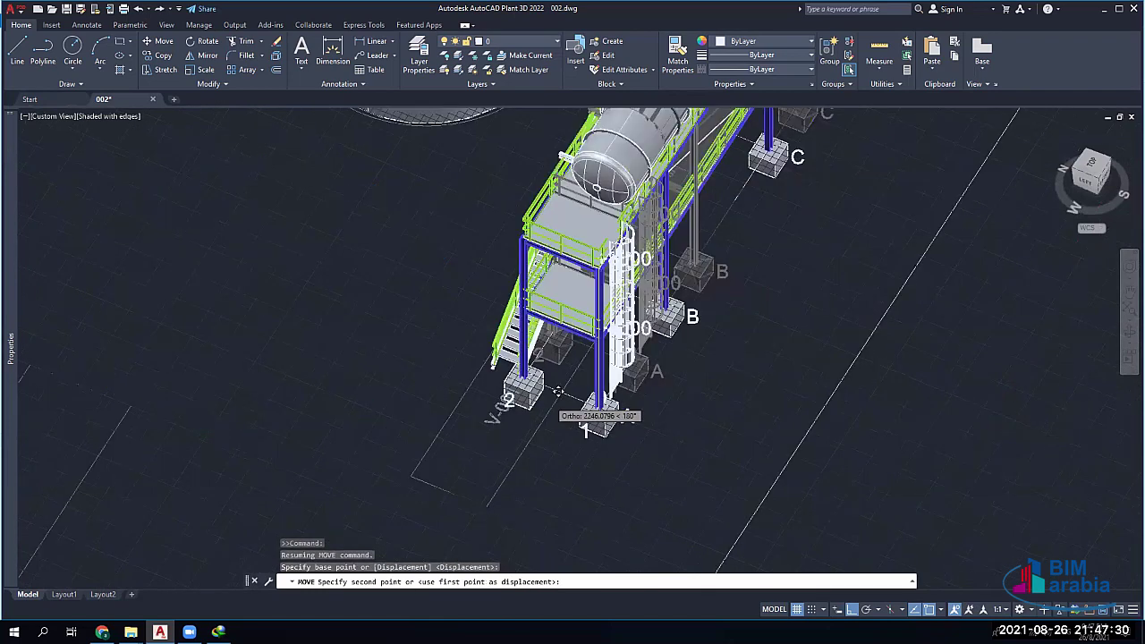
Pan and orbit across footings A, B and C to check the skid's alignment
{"action": "middle_click_drag", "start_coordinate": [131, 476], "coordinate": [703, 314]}
{"action": "scroll", "coordinate": [492, 523], "scroll_direction": "up", "scroll_amount": 5}
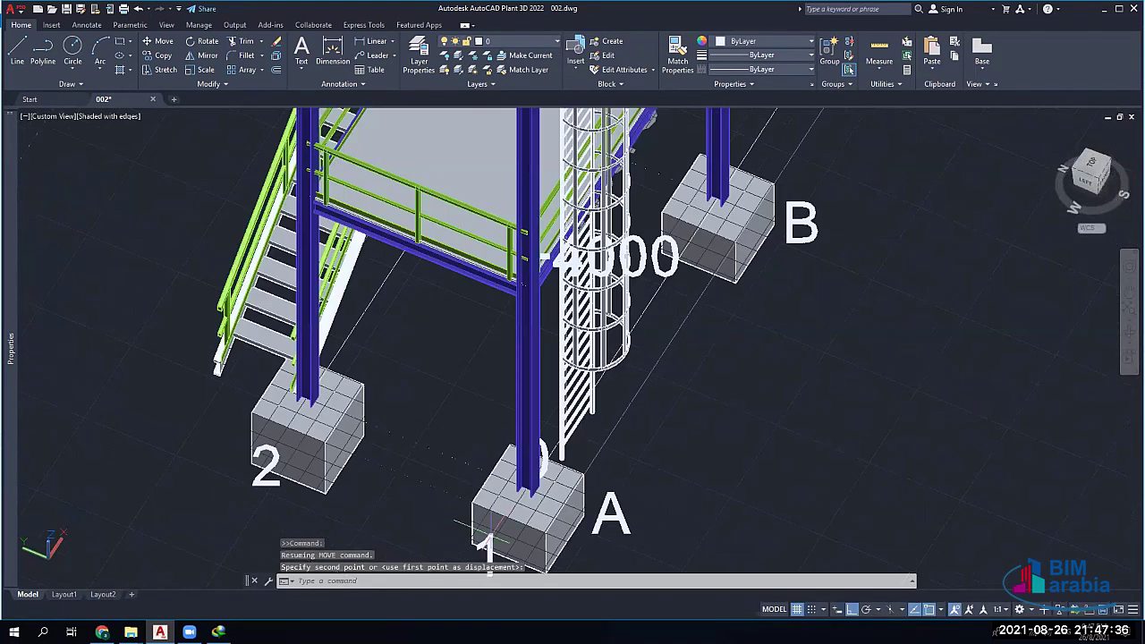
{"action": "scroll", "coordinate": [491, 541], "scroll_direction": "up", "scroll_amount": 3}
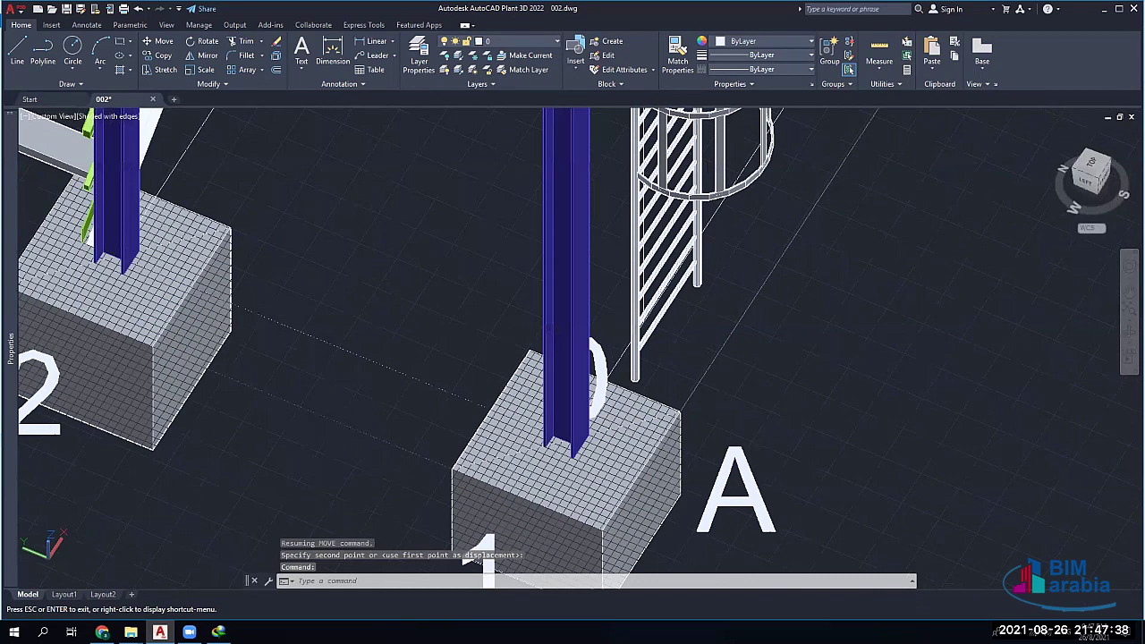
{"action": "middle_click_drag", "start_coordinate": [472, 559], "coordinate": [512, 452]}
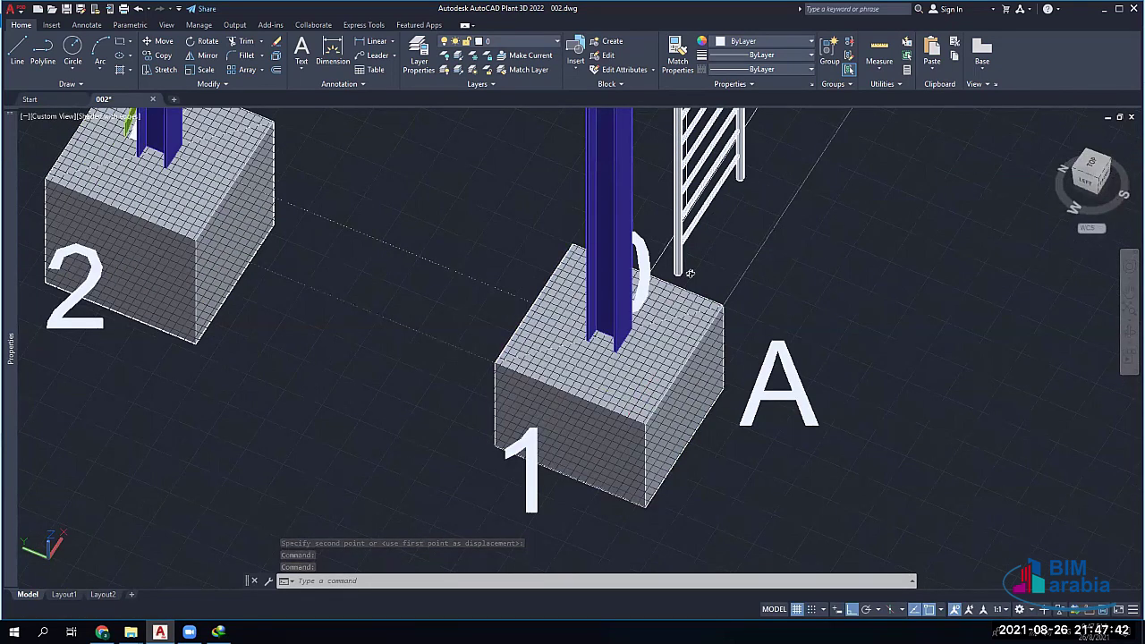
{"action": "middle_click_drag", "start_coordinate": [692, 269], "coordinate": [514, 421], "text": "shift"}
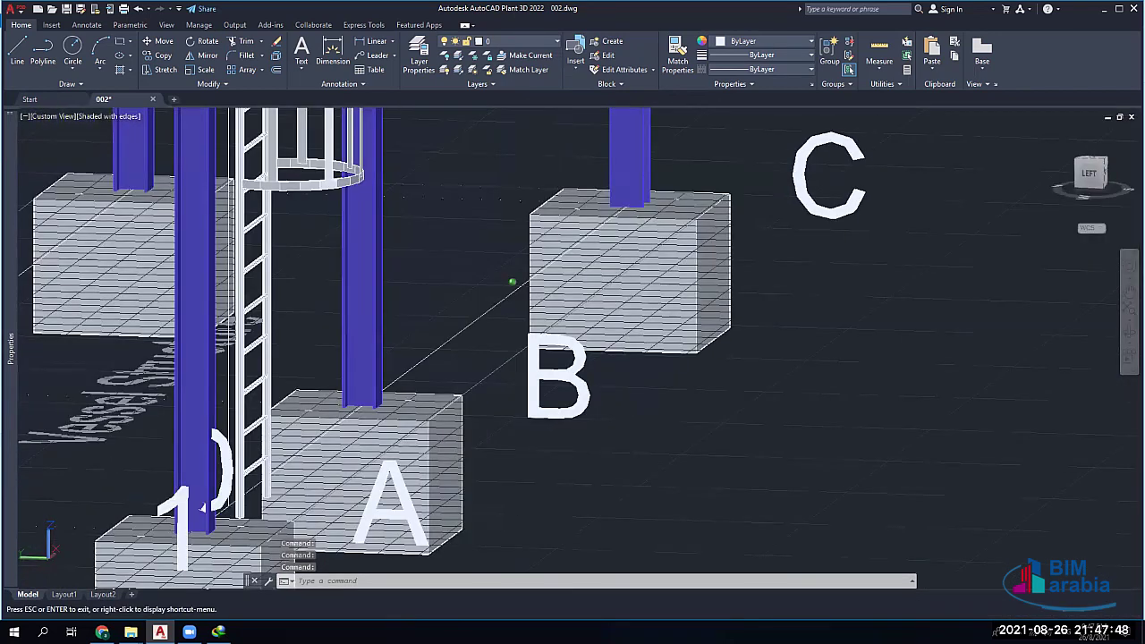
{"action": "scroll", "coordinate": [493, 449], "scroll_direction": "down", "scroll_amount": 3}
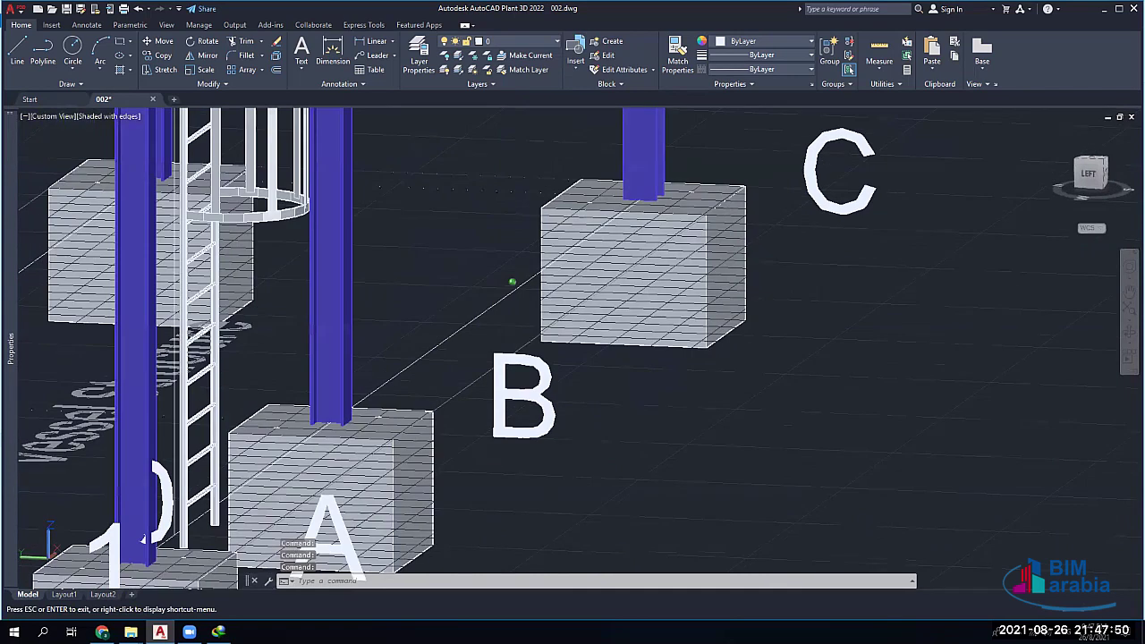
{"action": "scroll", "coordinate": [517, 478], "scroll_direction": "down", "scroll_amount": 3}
{"action": "middle_click_drag", "start_coordinate": [517, 478], "coordinate": [519, 452], "text": "shift"}
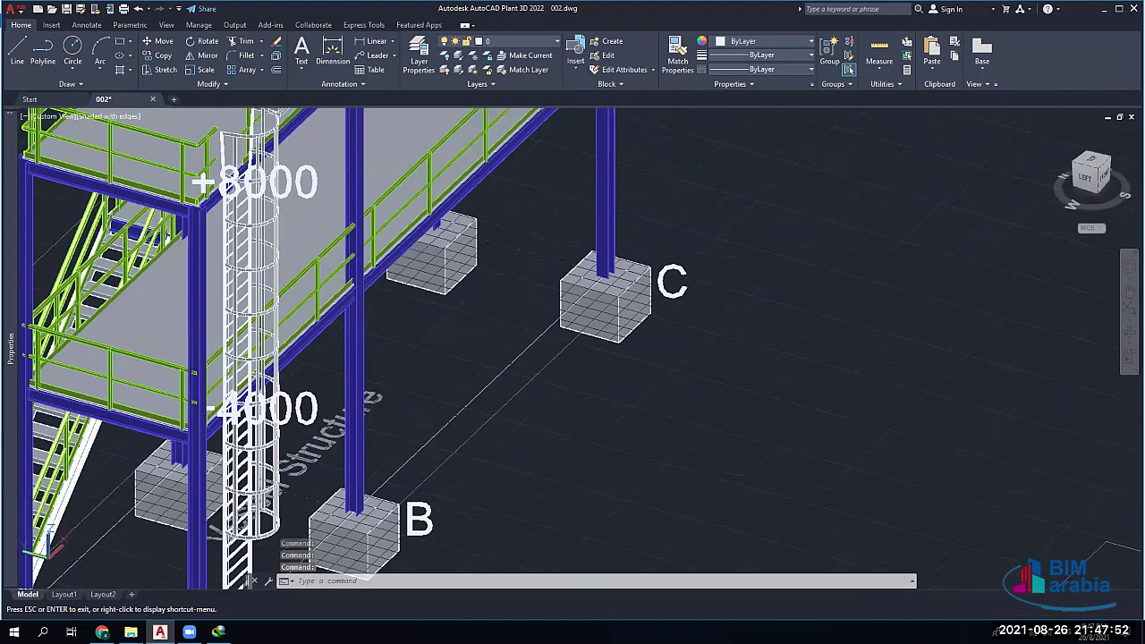
{"action": "scroll", "coordinate": [682, 384], "scroll_direction": "down", "scroll_amount": 6}
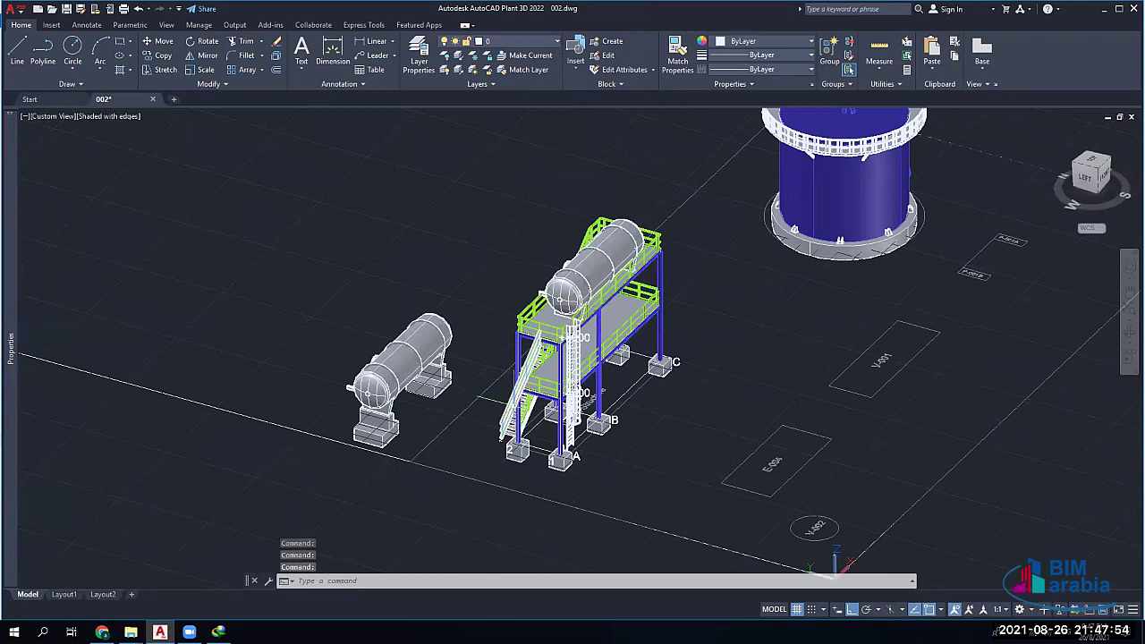
{"action": "middle_click_drag", "start_coordinate": [697, 512], "coordinate": [751, 494], "text": "shift"}
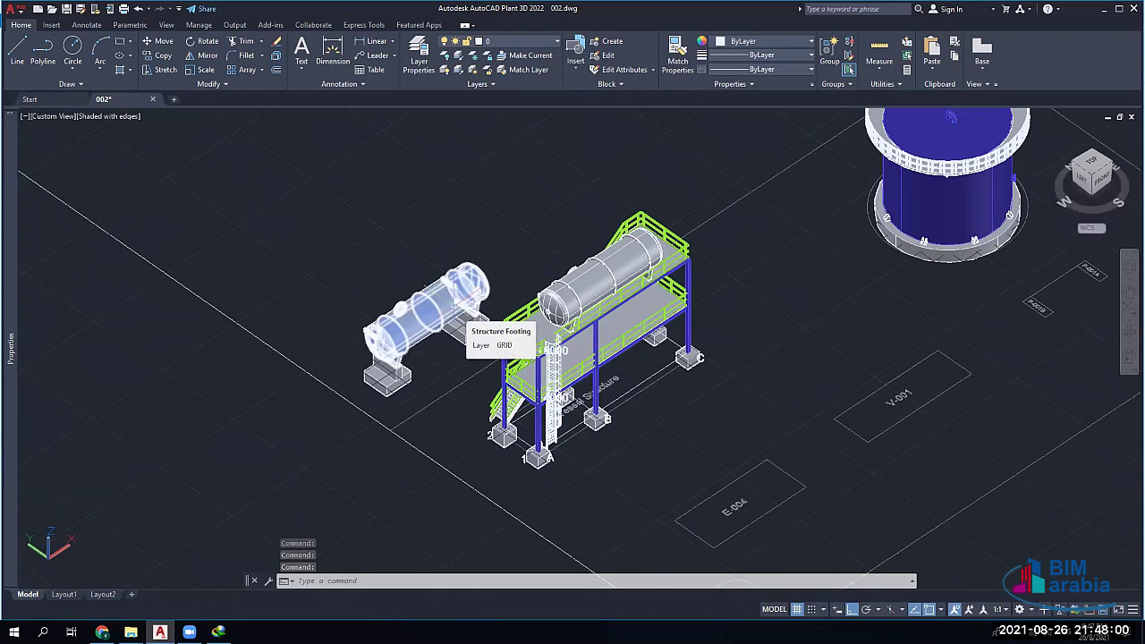
Select the vessel's pedestal and footing and move them to a new position
{"action": "key", "text": "Escape"}
{"action": "key", "text": "Escape"}
{"action": "key", "text": "Escape"}
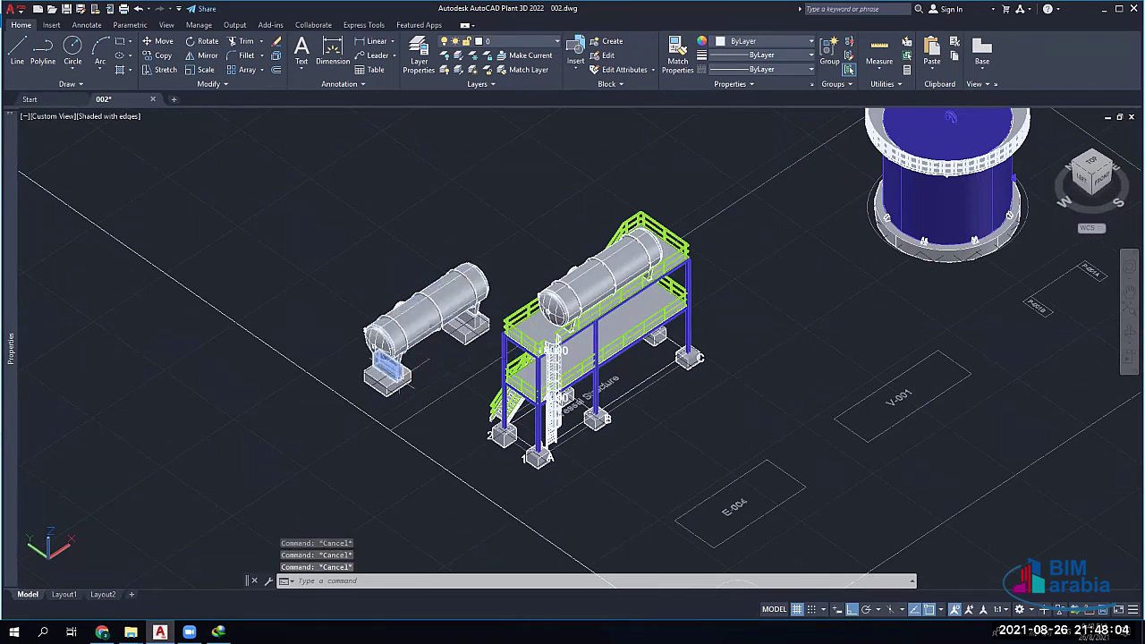
{"action": "scroll", "coordinate": [394, 379], "scroll_direction": "up", "scroll_amount": 2}
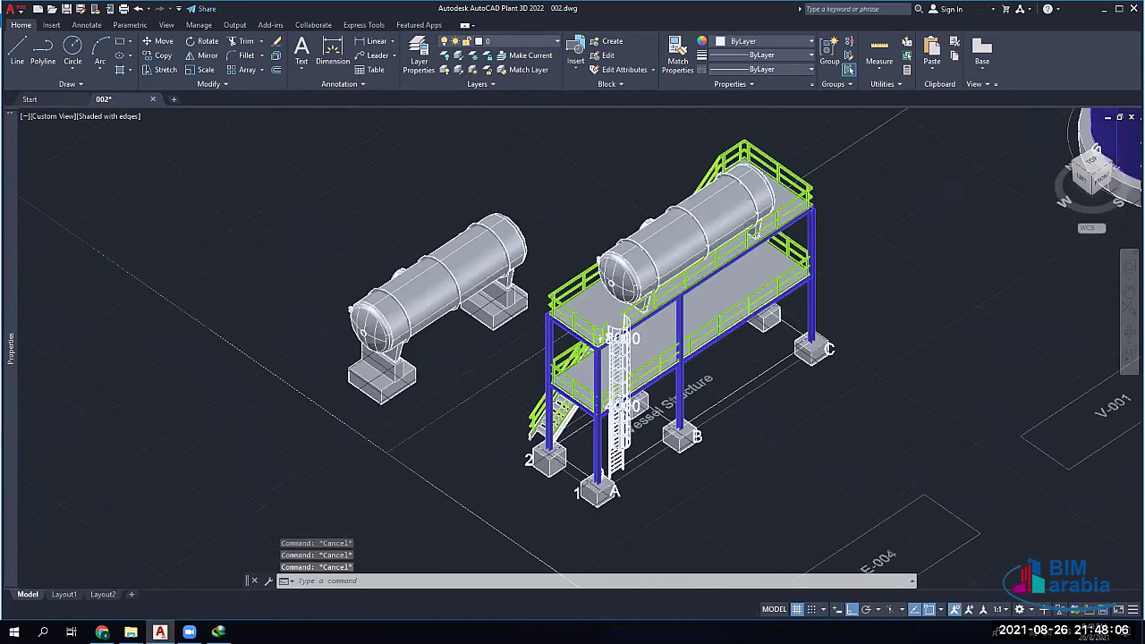
{"action": "scroll", "coordinate": [398, 379], "scroll_direction": "up", "scroll_amount": 2}
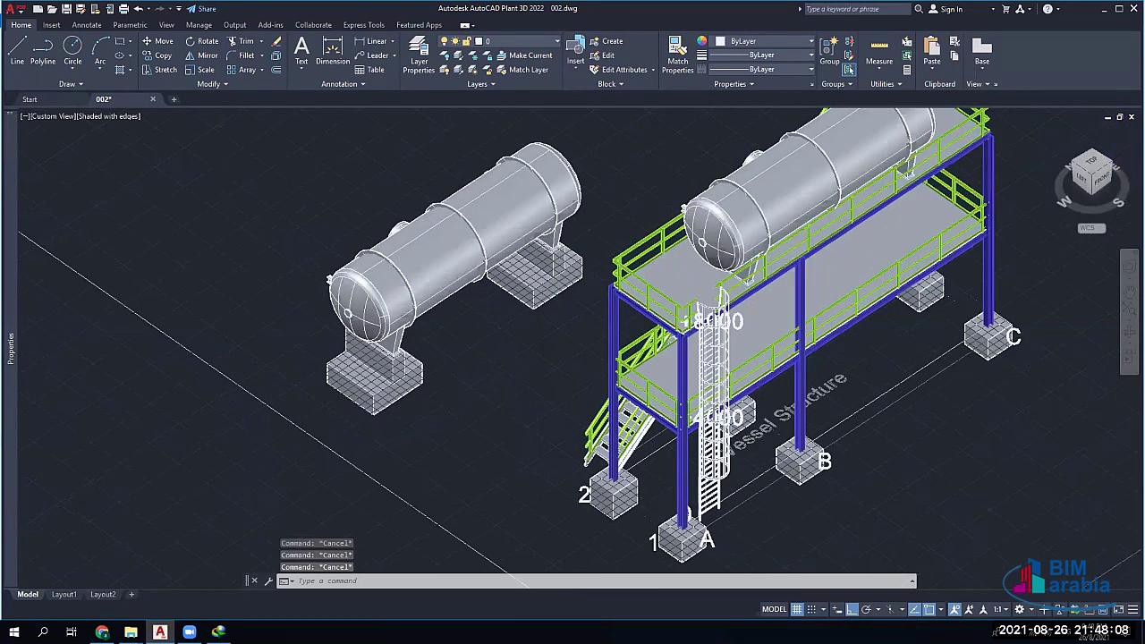
{"action": "scroll", "coordinate": [537, 329], "scroll_direction": "up", "scroll_amount": 3}
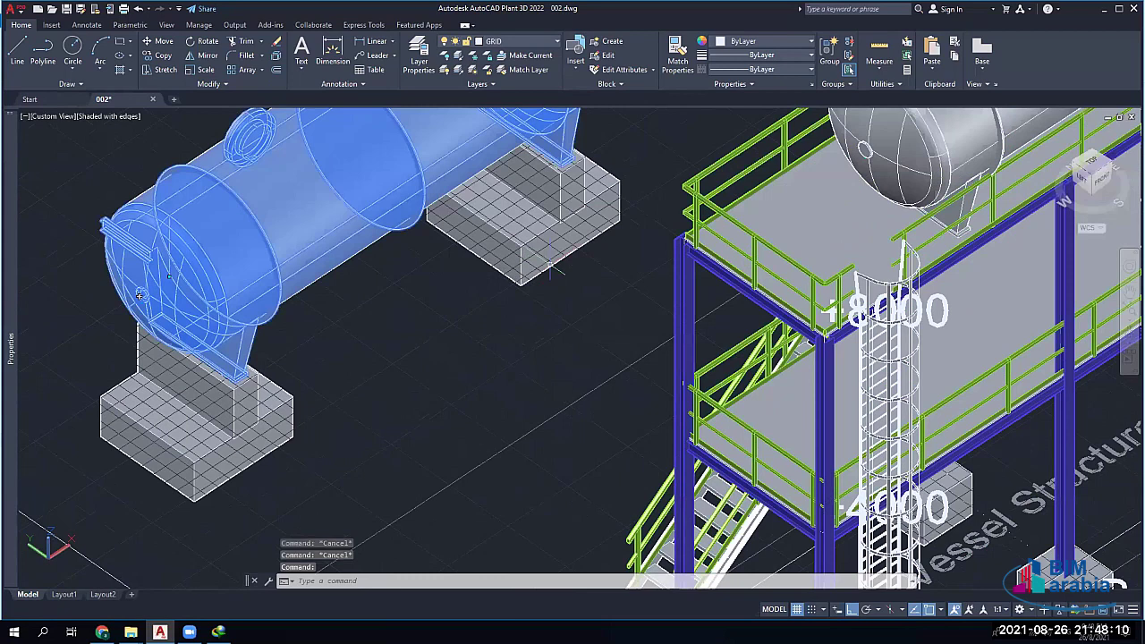
{"action": "left_click", "coordinate": [547, 266]}
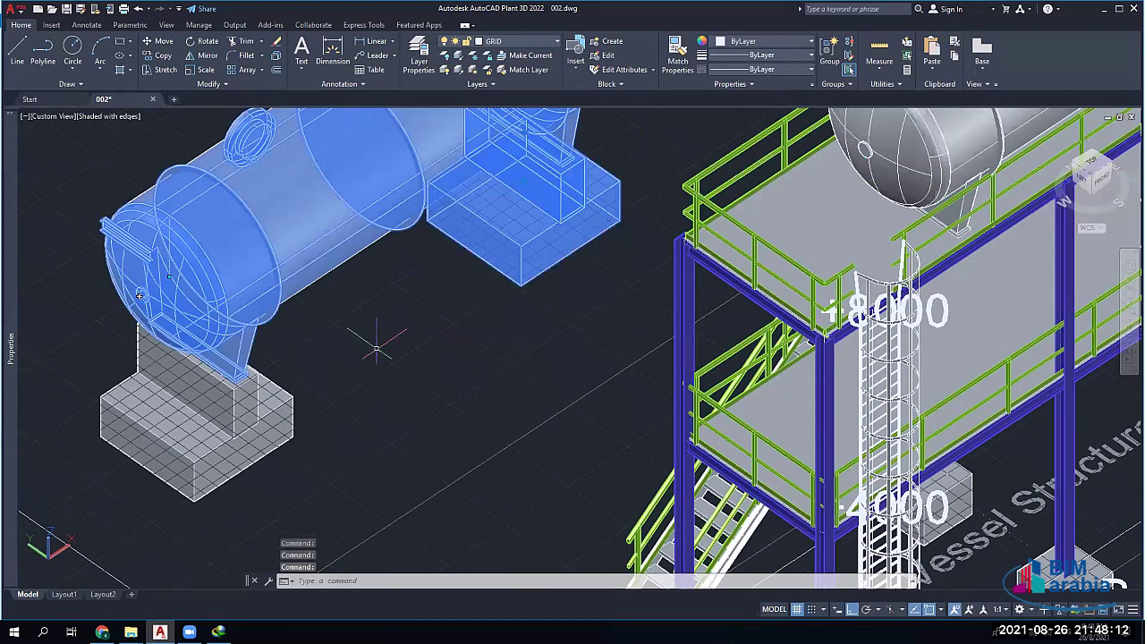
{"action": "left_click", "coordinate": [232, 390]}
{"action": "type", "text": "m"}
{"action": "key", "text": "Return"}
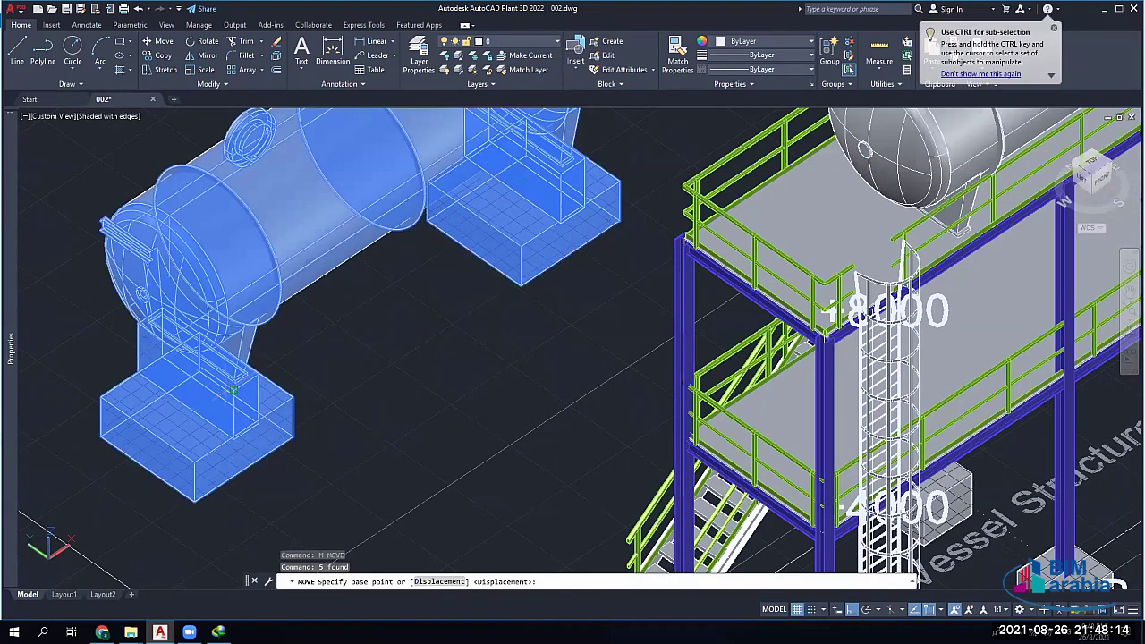
{"action": "scroll", "coordinate": [230, 391], "scroll_direction": "up", "scroll_amount": 2}
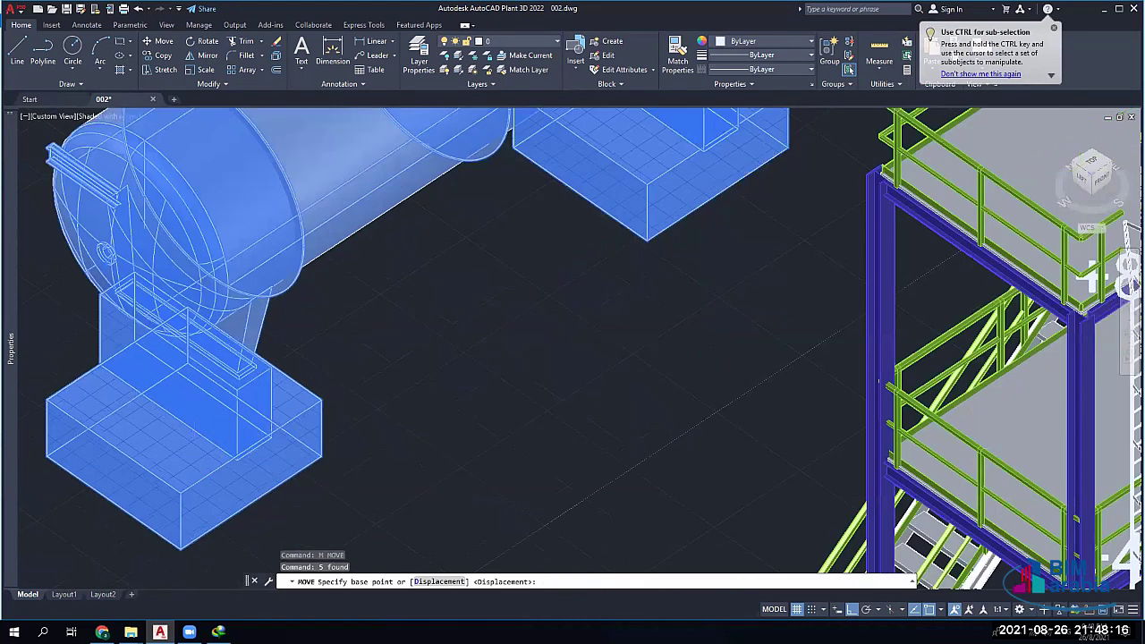
{"action": "scroll", "coordinate": [234, 390], "scroll_direction": "up", "scroll_amount": 2}
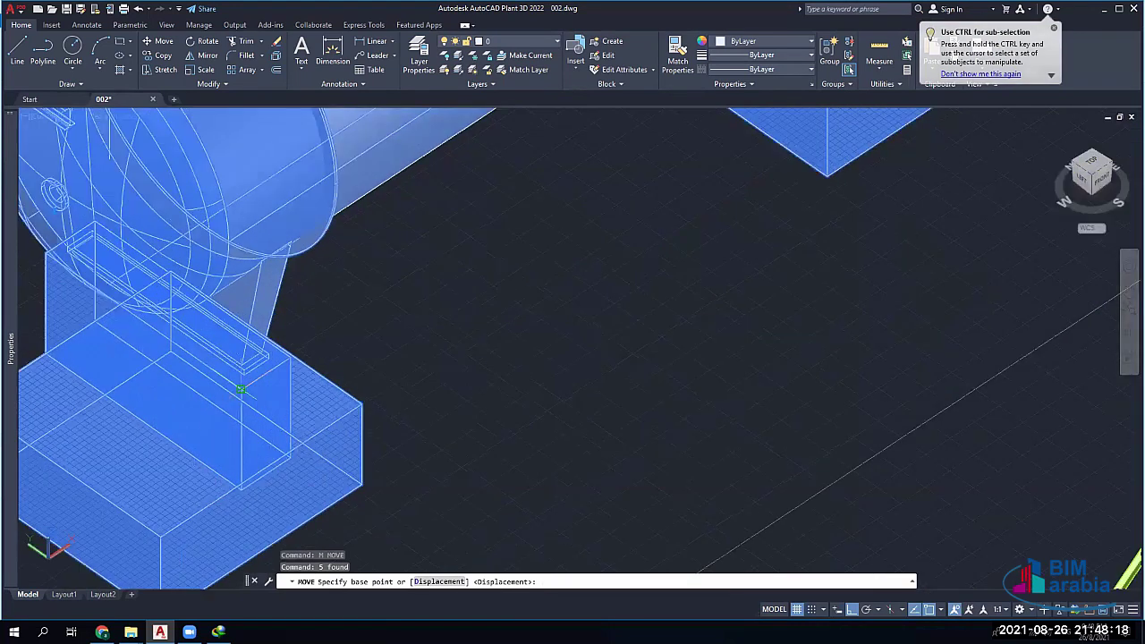
{"action": "left_click", "coordinate": [240, 389]}
{"action": "scroll", "coordinate": [659, 436], "scroll_direction": "down", "scroll_amount": 6}
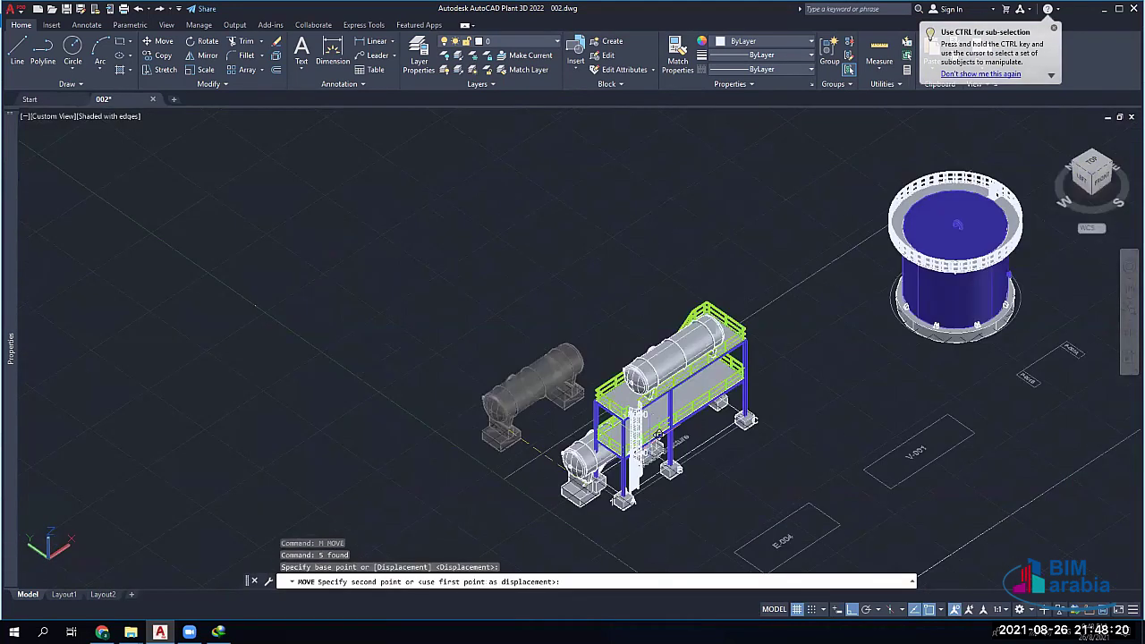
{"action": "scroll", "coordinate": [881, 471], "scroll_direction": "up", "scroll_amount": 5}
{"action": "left_click", "coordinate": [857, 511]}
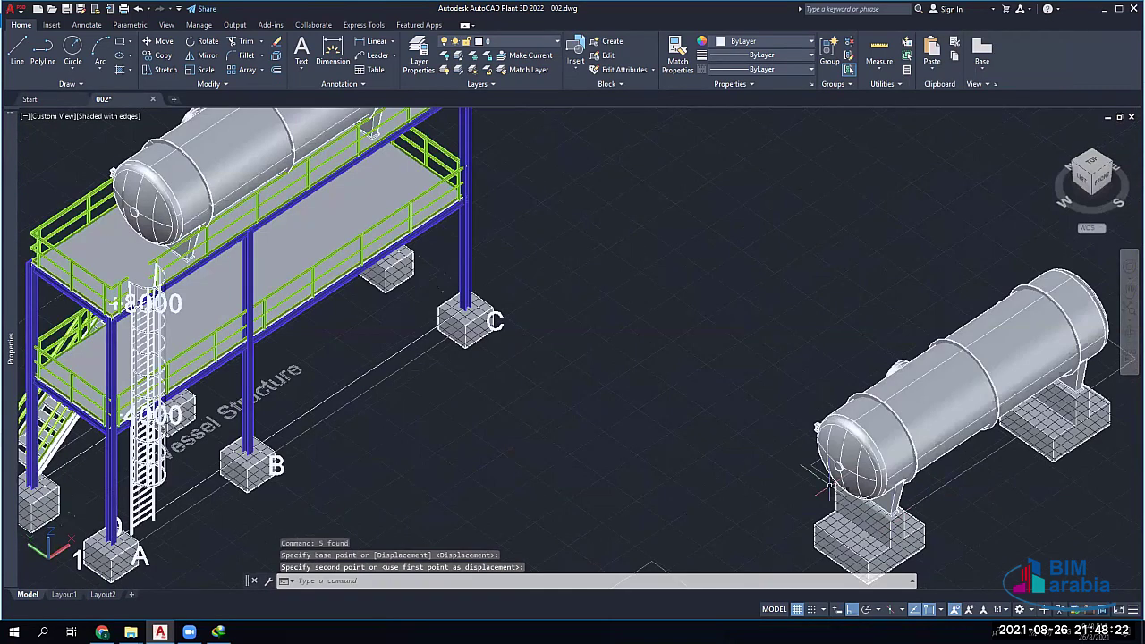
Orbit around the platform and select the upper base block, lower footing and vessel
{"action": "middle_click_drag", "start_coordinate": [207, 333], "coordinate": [726, 346], "text": "shift"}
{"action": "scroll", "coordinate": [725, 345], "scroll_direction": "up", "scroll_amount": 5}
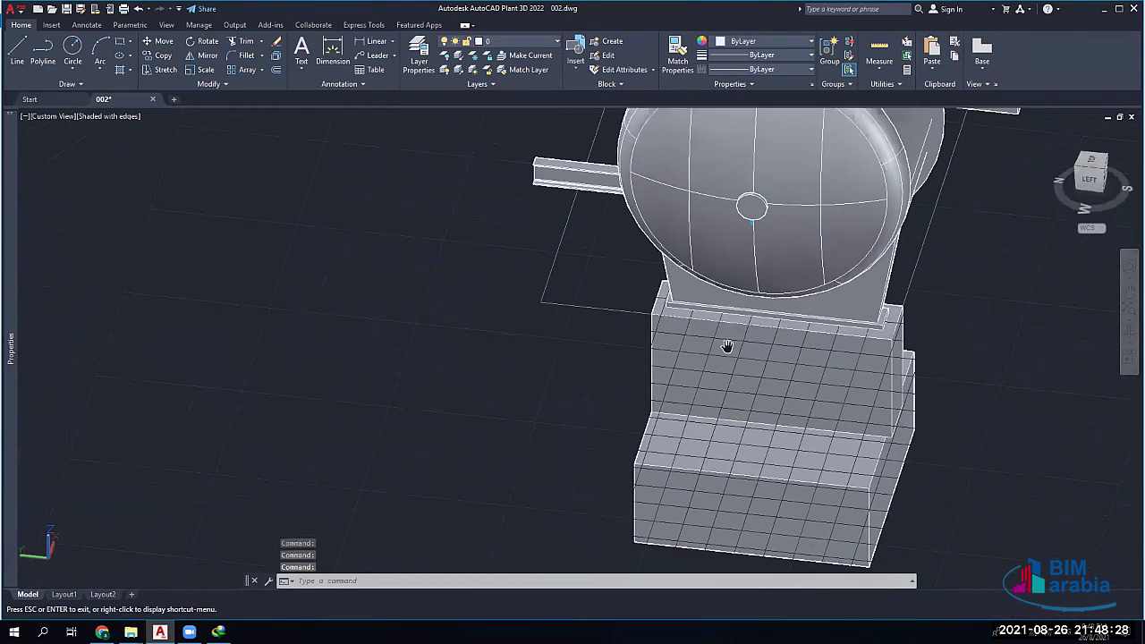
{"action": "key", "text": "Escape"}
{"action": "left_click", "coordinate": [842, 370]}
{"action": "left_click", "coordinate": [820, 463]}
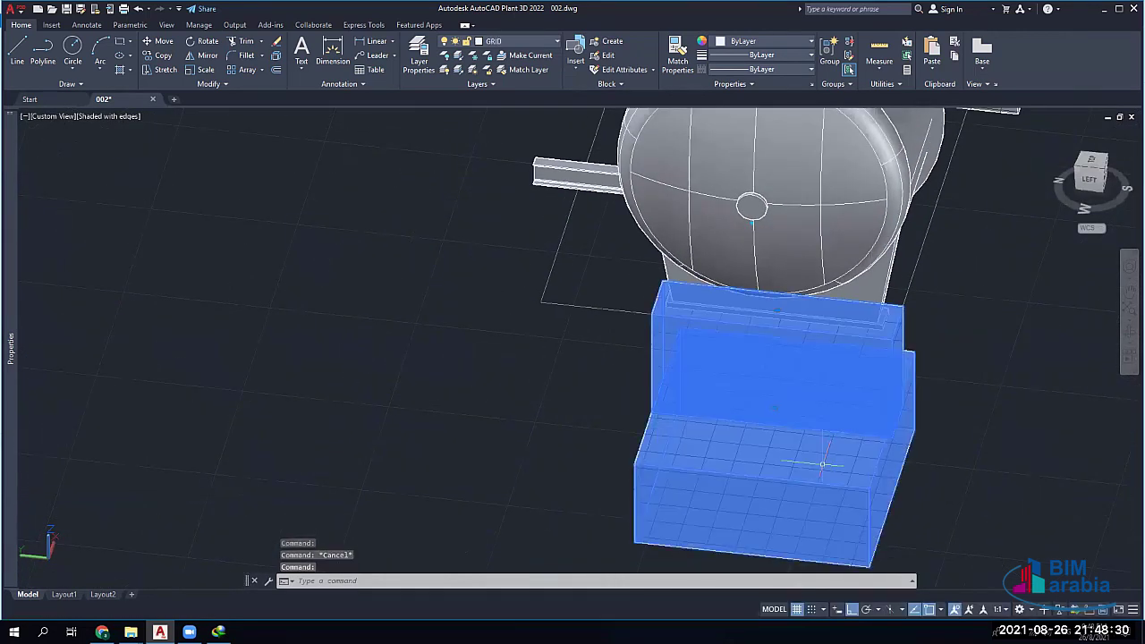
{"action": "left_click", "coordinate": [769, 160]}
{"action": "middle_click_drag", "start_coordinate": [951, 308], "coordinate": [738, 378]}
{"action": "key", "text": "Escape"}
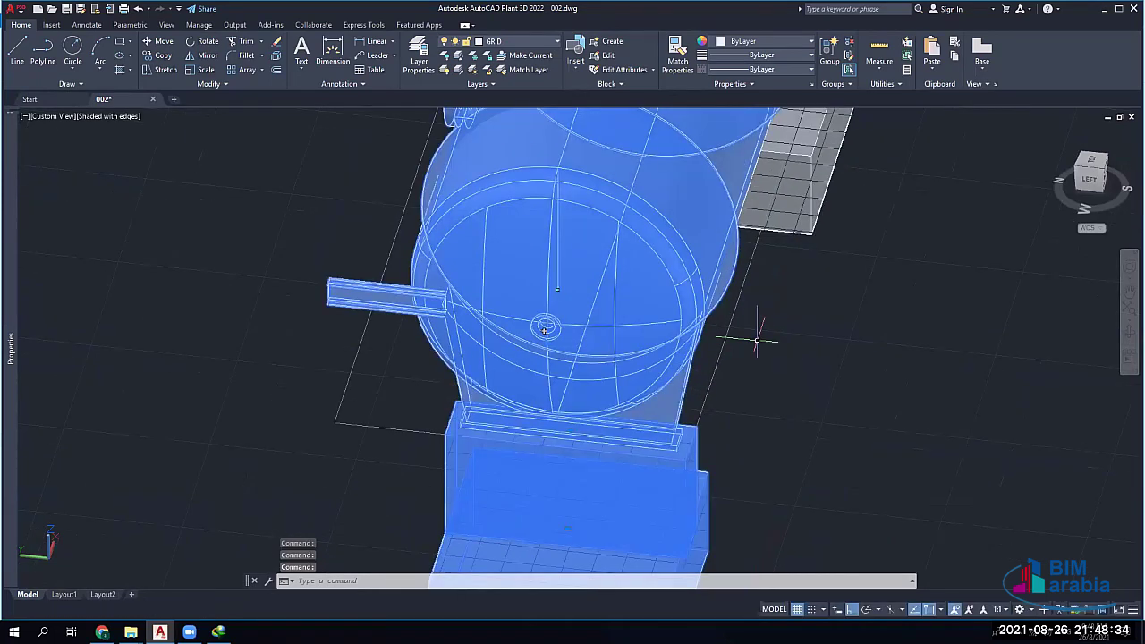
{"action": "mouse_move", "coordinate": [756, 340]}
{"action": "middle_mouse_down", "text": "shift"}
{"action": "mouse_move", "coordinate": [601, 134]}
{"action": "mouse_move", "coordinate": [563, 388]}
{"action": "mouse_move", "coordinate": [631, 366]}
{"action": "mouse_move", "coordinate": [617, 369]}
{"action": "mouse_move", "coordinate": [969, 478]}
{"action": "mouse_move", "coordinate": [1014, 351]}
{"action": "middle_mouse_up", "text": "shift"}
{"action": "key", "text": "ctrl+a"}
Turn on Midpoint object snap and adjust the active snap modes
{"action": "left_click", "coordinate": [939, 609]}
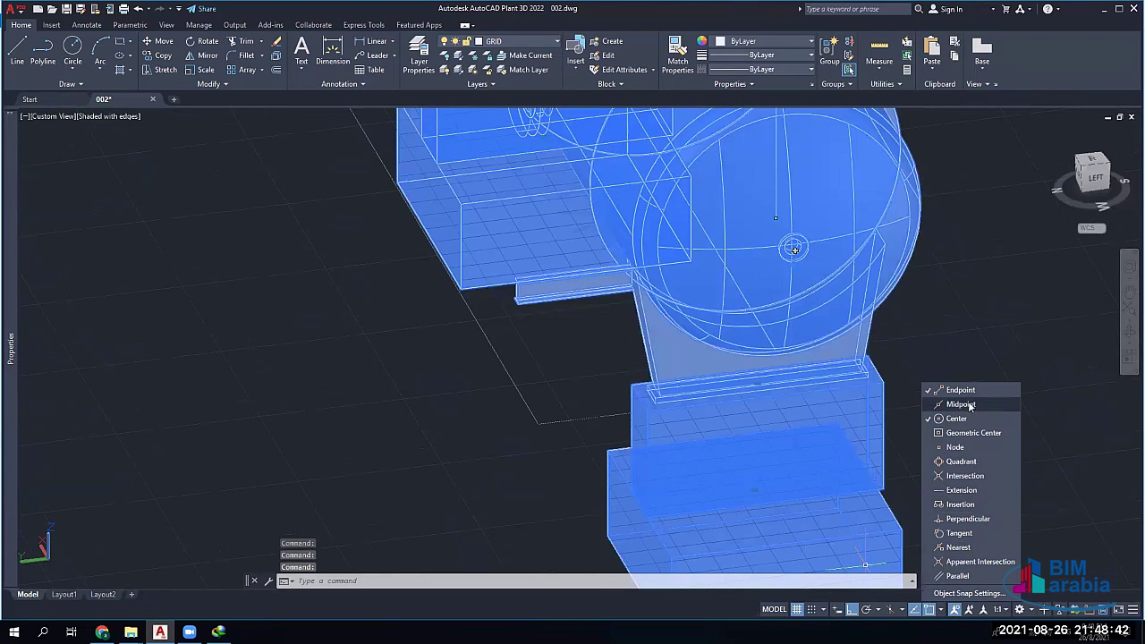
{"action": "left_click", "coordinate": [975, 338]}
{"action": "scroll", "coordinate": [804, 193], "scroll_direction": "up", "scroll_amount": 2}
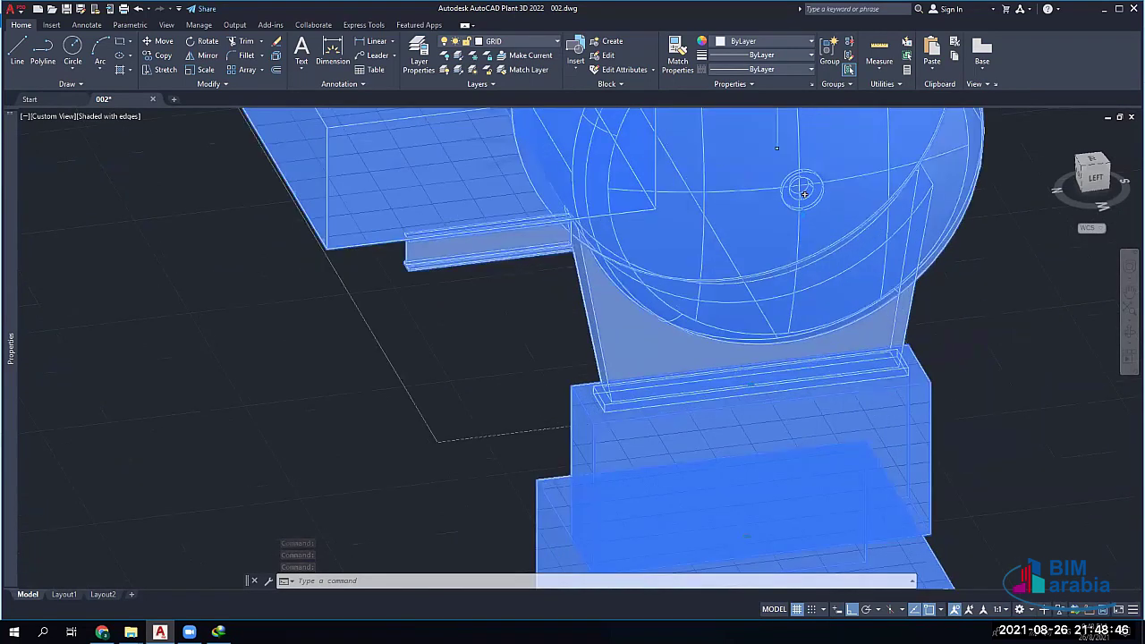
{"action": "scroll", "coordinate": [803, 193], "scroll_direction": "up", "scroll_amount": 1}
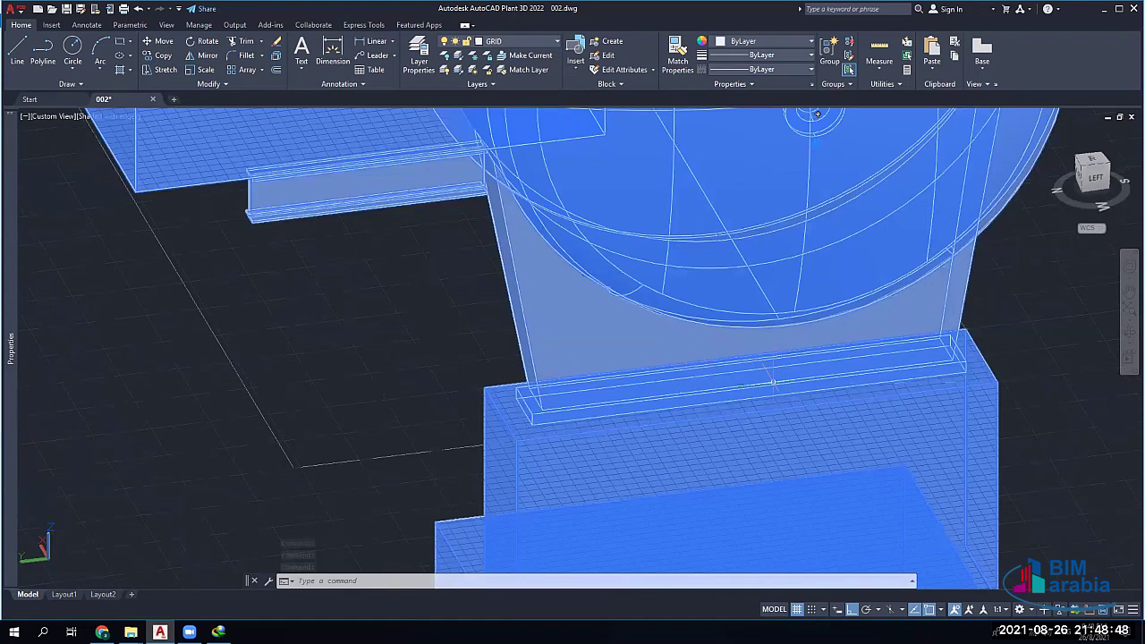
{"action": "scroll", "coordinate": [772, 382], "scroll_direction": "up", "scroll_amount": 1}
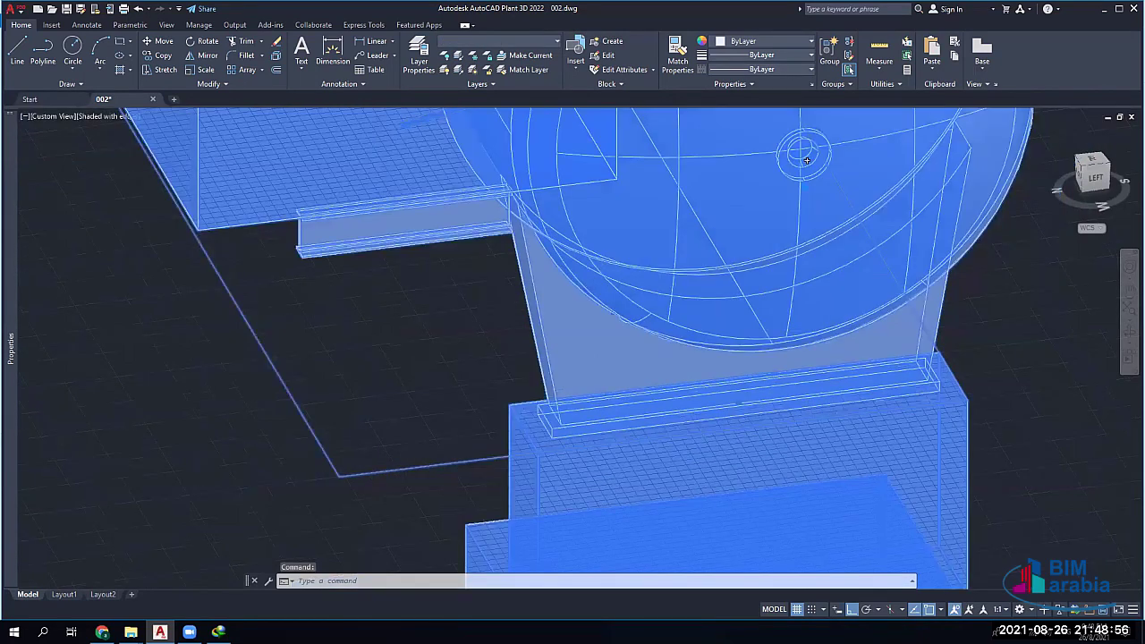
{"action": "key", "text": "Escape"}
{"action": "key", "text": "Escape"}
{"action": "key", "text": "Escape"}
{"action": "left_click", "coordinate": [941, 609]}
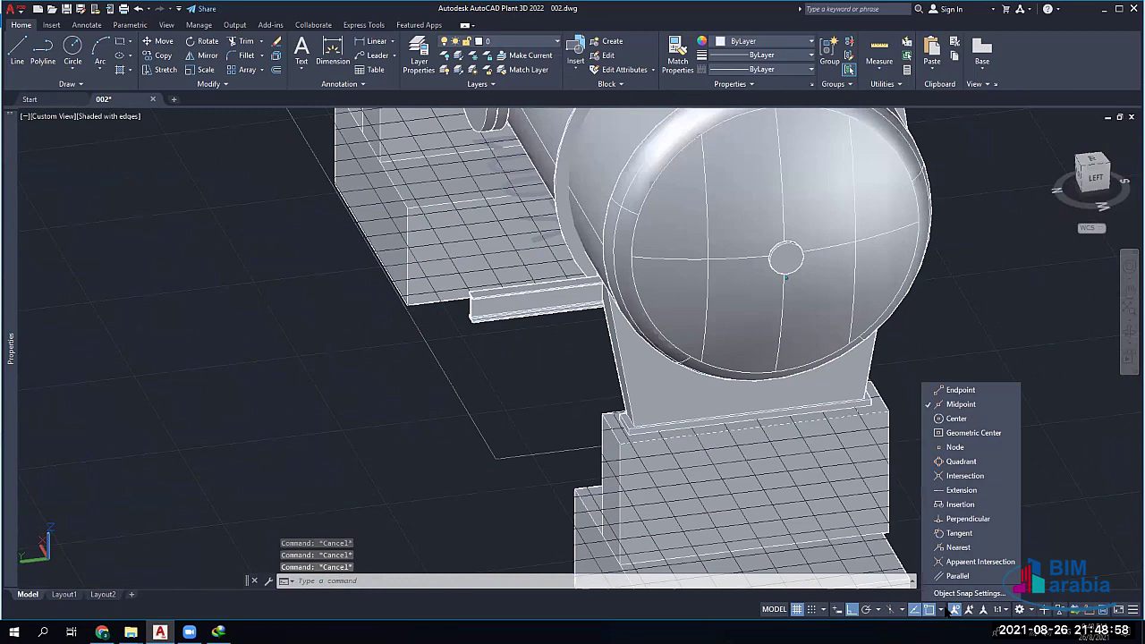
{"action": "left_click", "coordinate": [949, 609]}
Reselect the upper pedestal box, lower footing box, vessel and grey support block
{"action": "left_click", "coordinate": [809, 487]}
{"action": "middle_click_drag", "start_coordinate": [810, 505], "coordinate": [886, 404]}
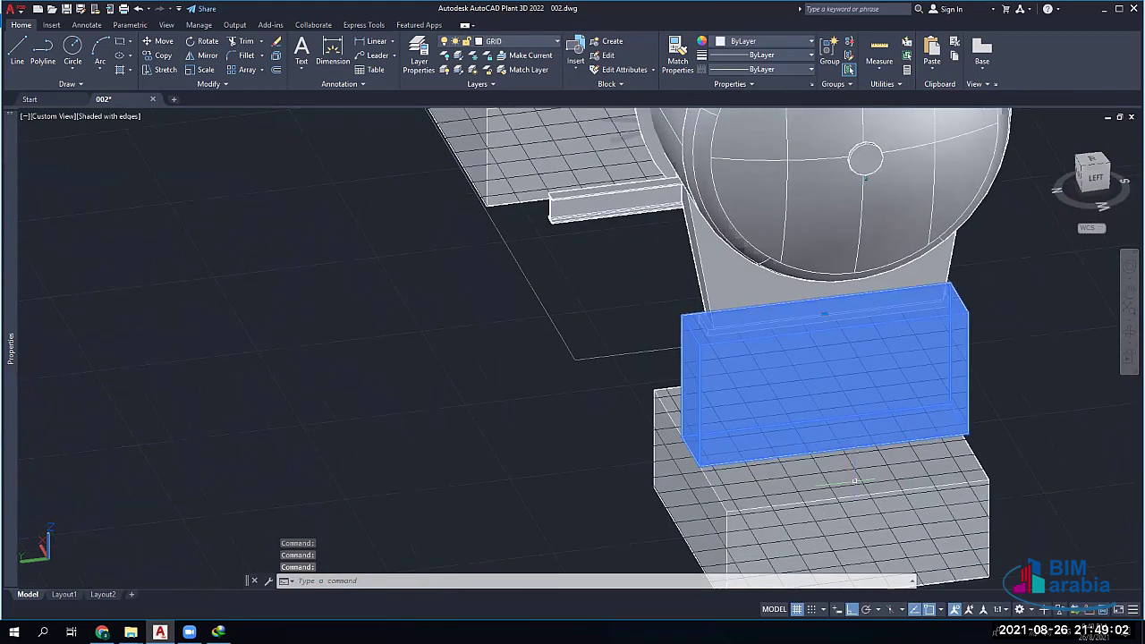
{"action": "left_click", "coordinate": [854, 481]}
{"action": "left_click", "coordinate": [865, 166]}
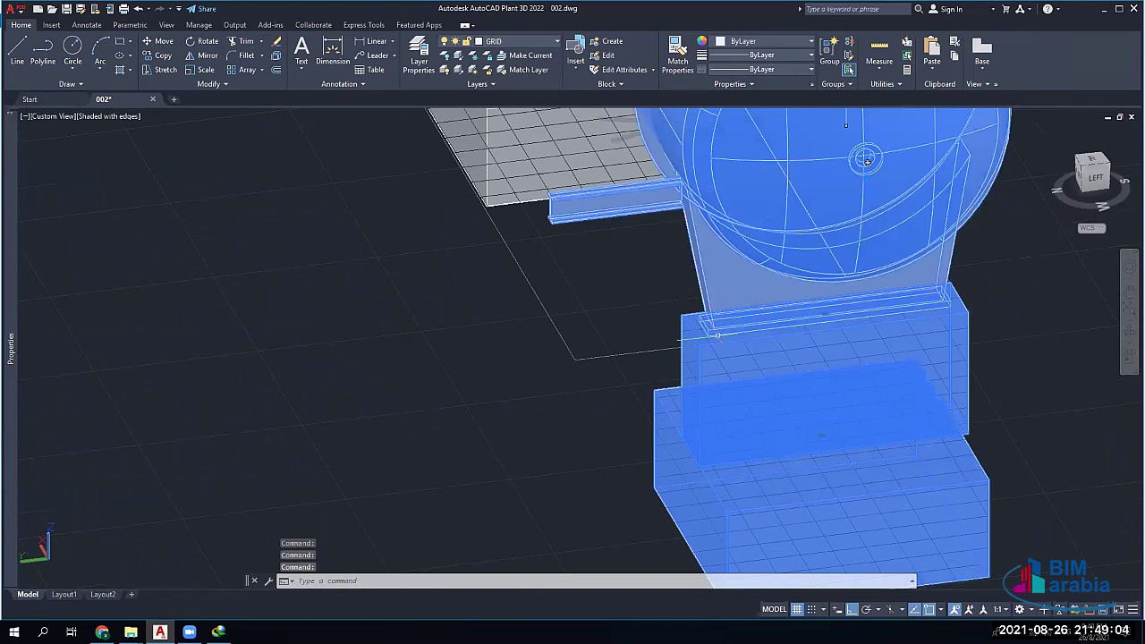
{"action": "middle_click_drag", "start_coordinate": [866, 160], "coordinate": [995, 292]}
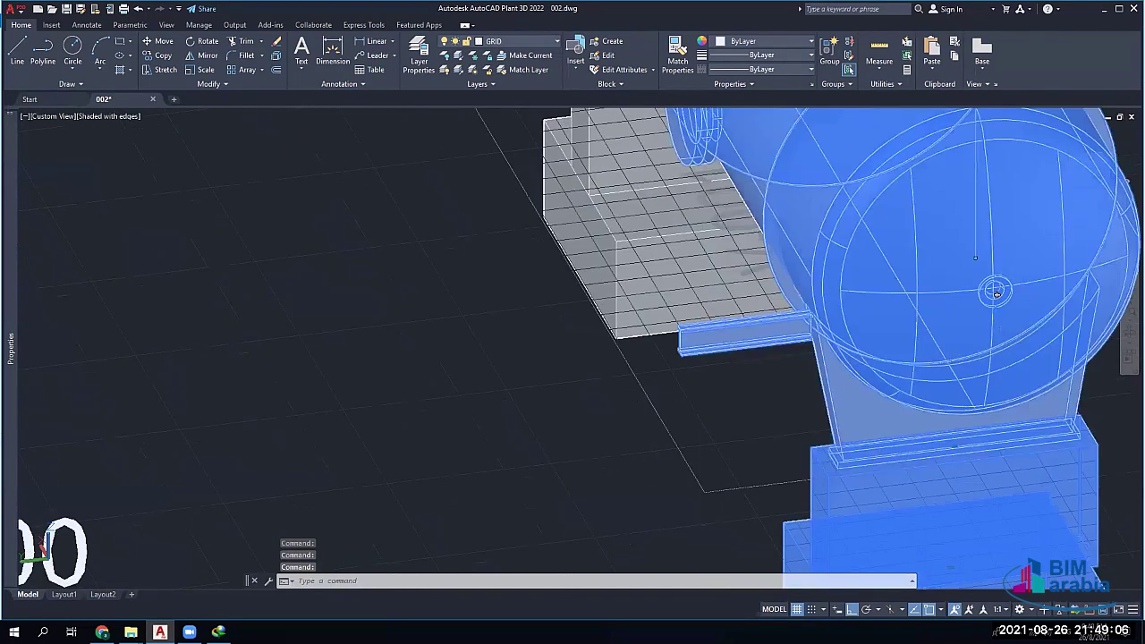
{"action": "scroll", "coordinate": [614, 160], "scroll_direction": "down", "scroll_amount": 5}
{"action": "scroll", "coordinate": [614, 159], "scroll_direction": "up", "scroll_amount": 5}
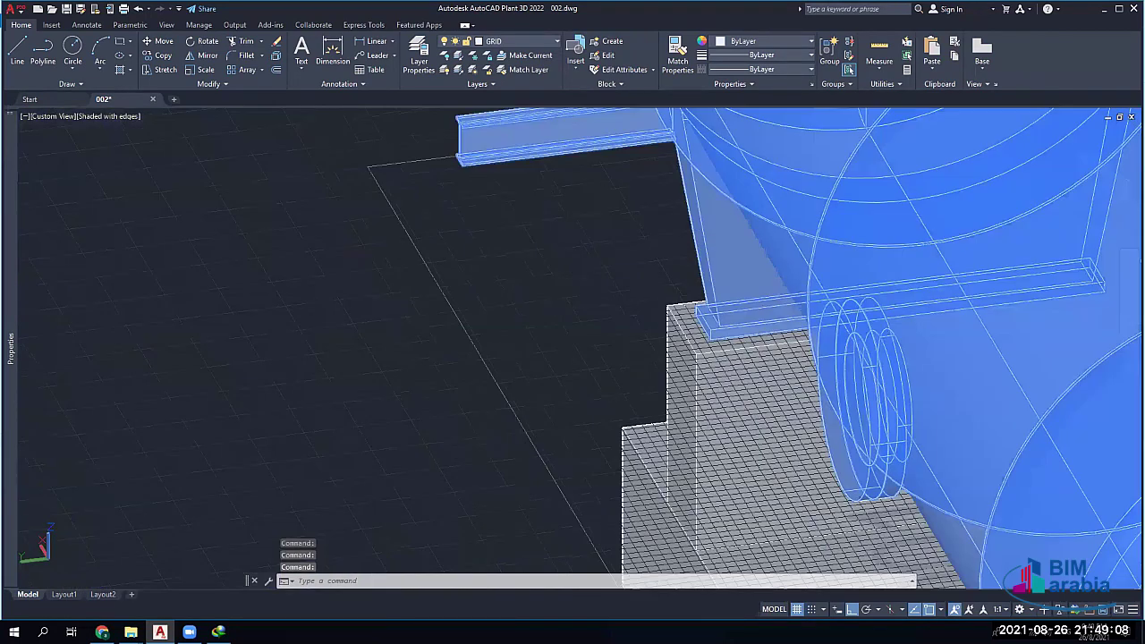
{"action": "left_click", "coordinate": [632, 470]}
{"action": "scroll", "coordinate": [542, 304], "scroll_direction": "down", "scroll_amount": 5}
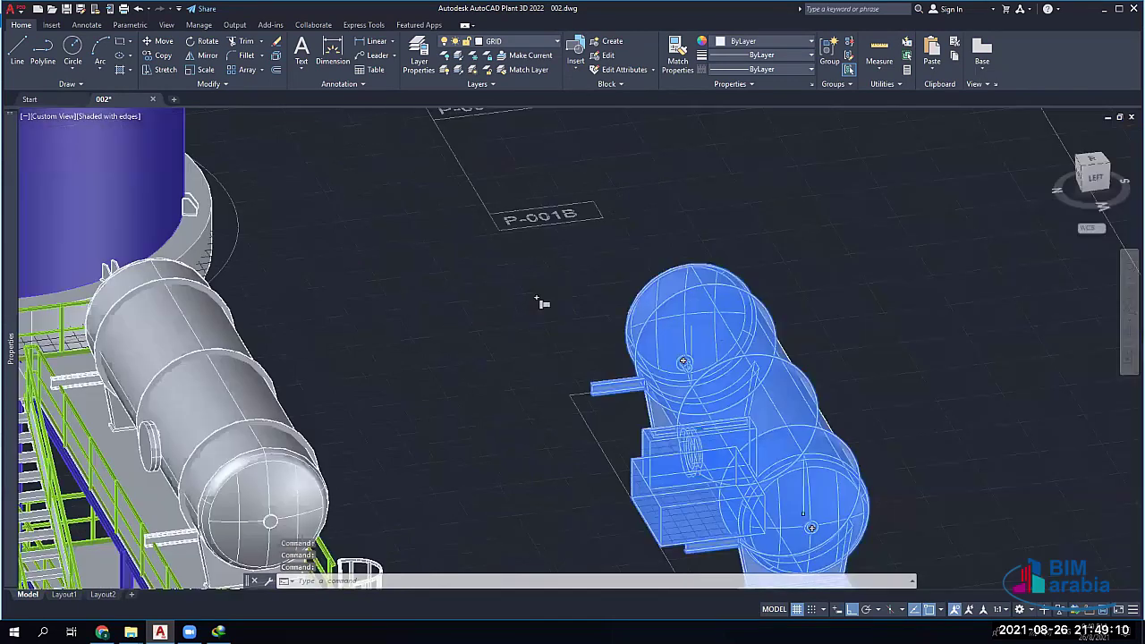
{"action": "scroll", "coordinate": [388, 184], "scroll_direction": "up", "scroll_amount": 5}
Start Move (M) and snap the base point to the saddle ledge midpoint
{"action": "type", "text": "m"}
{"action": "key", "text": "Return"}
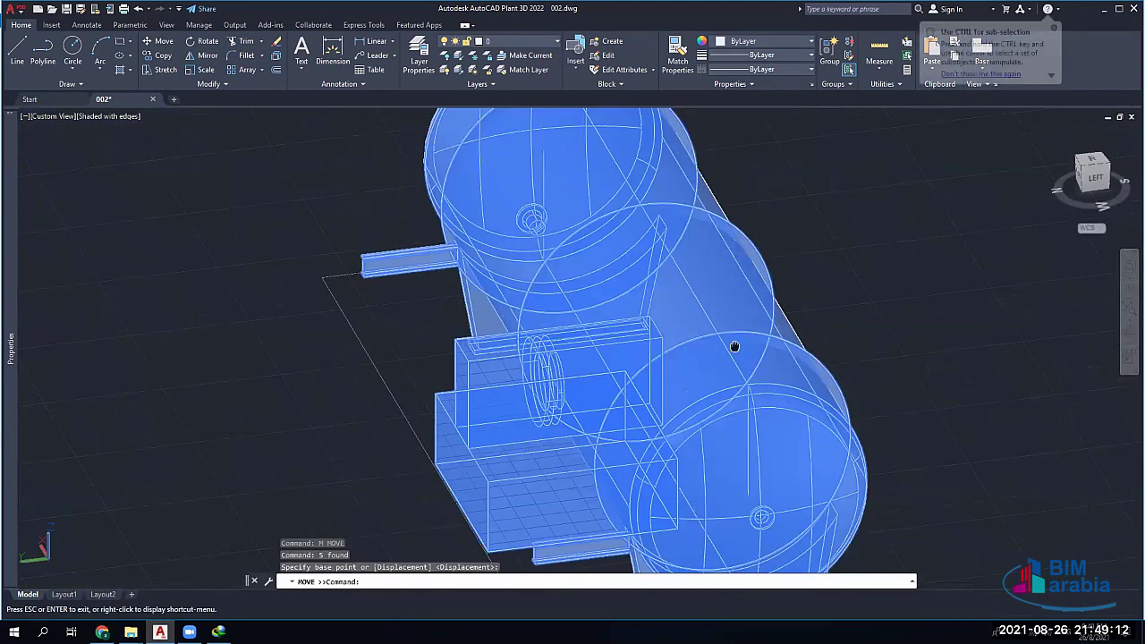
{"action": "middle_click_drag", "start_coordinate": [733, 346], "coordinate": [726, 211]}
{"action": "scroll", "coordinate": [741, 312], "scroll_direction": "up", "scroll_amount": 3}
{"action": "middle_click_drag", "start_coordinate": [741, 312], "coordinate": [742, 304]}
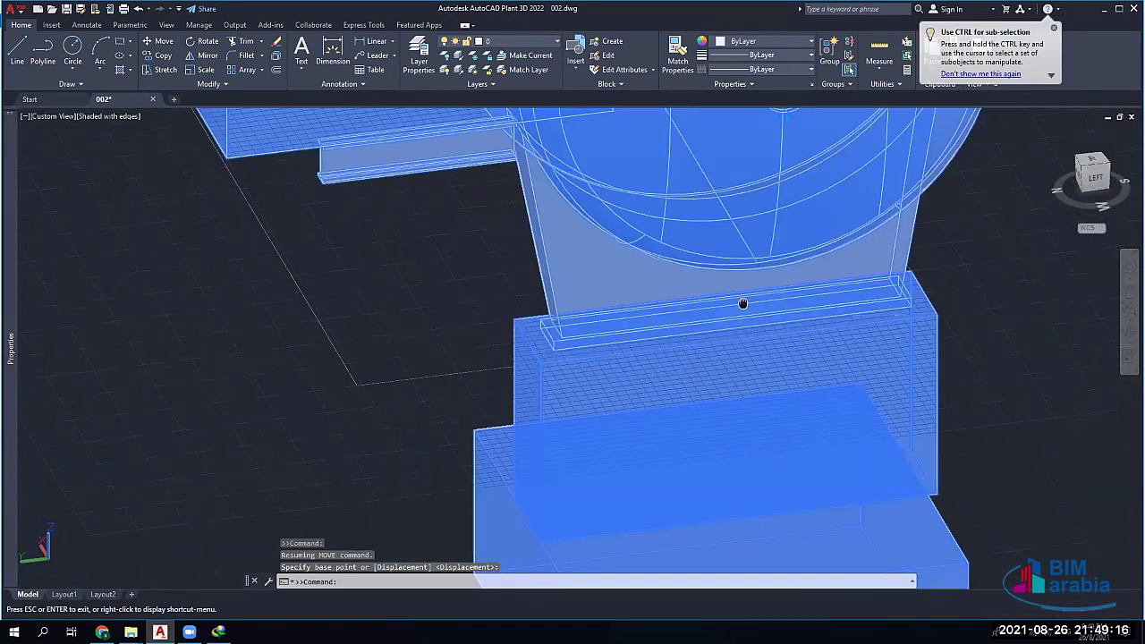
{"action": "scroll", "coordinate": [737, 337], "scroll_direction": "up", "scroll_amount": 2}
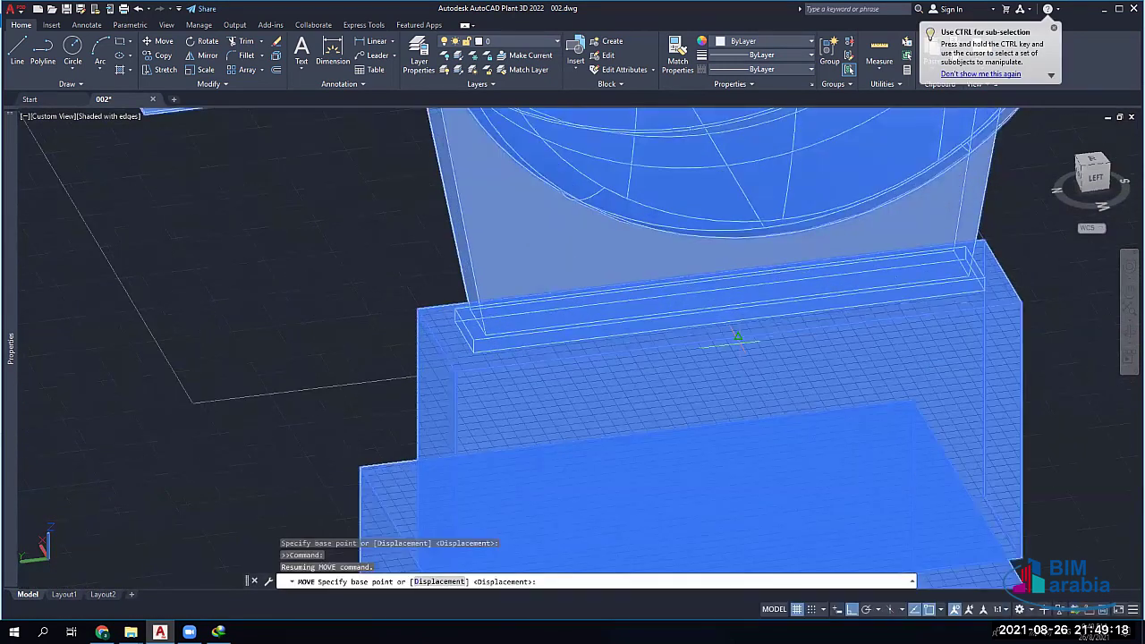
{"action": "left_click", "coordinate": [737, 337]}
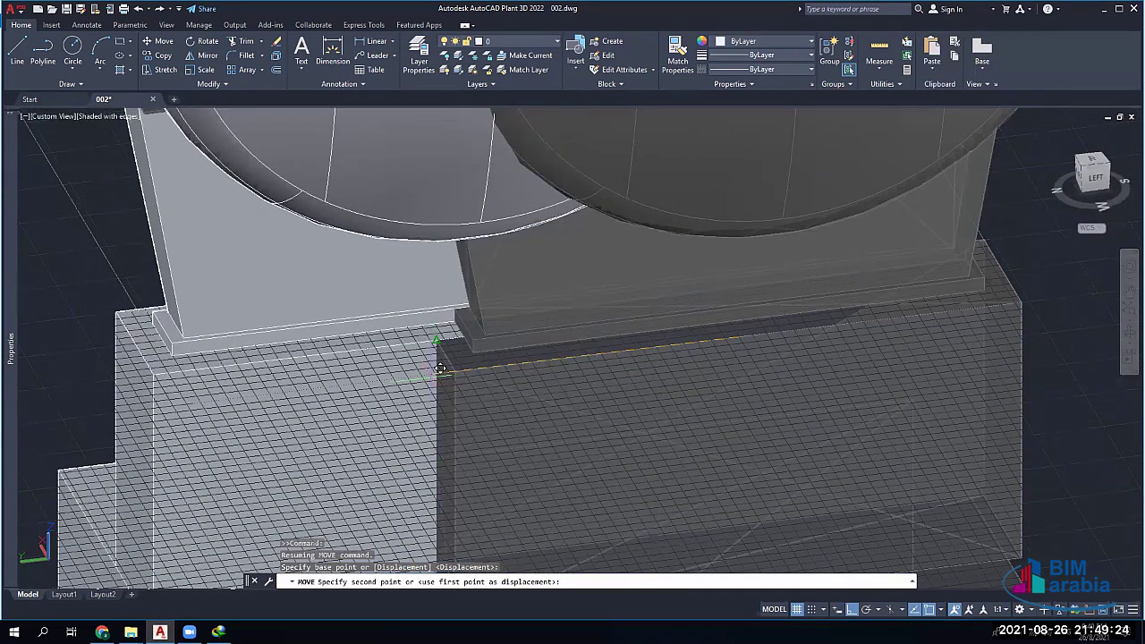
Set the vessel onto the target pedestal edge and orbit to check its placement
{"action": "scroll", "coordinate": [440, 368], "scroll_direction": "down", "scroll_amount": 3}
{"action": "scroll", "coordinate": [449, 401], "scroll_direction": "down", "scroll_amount": 3}
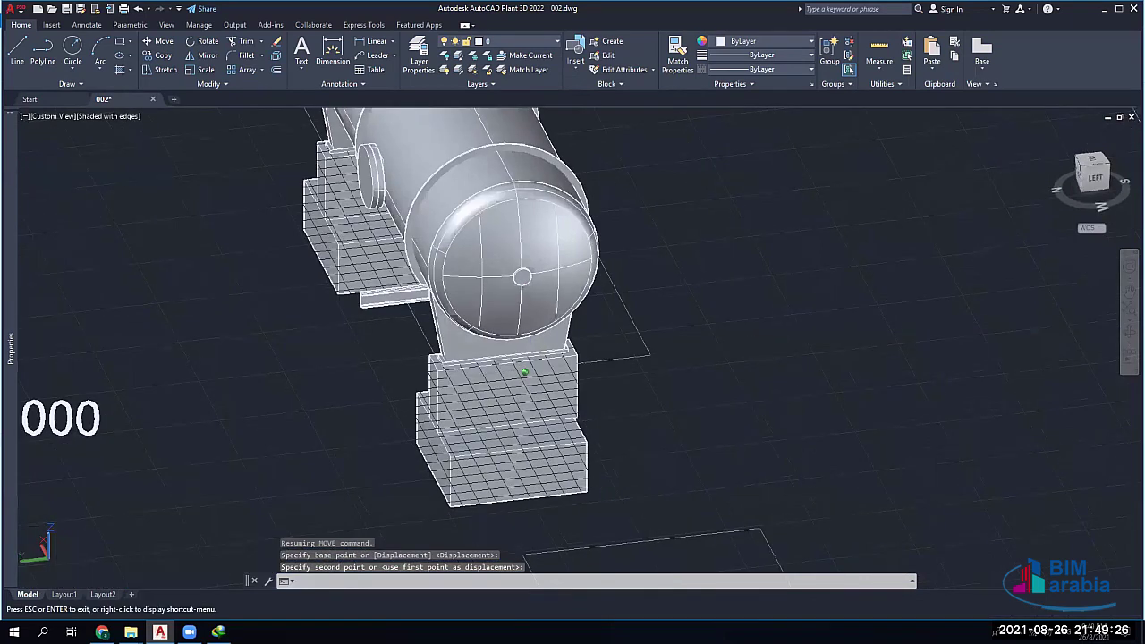
{"action": "left_click", "coordinate": [408, 383]}
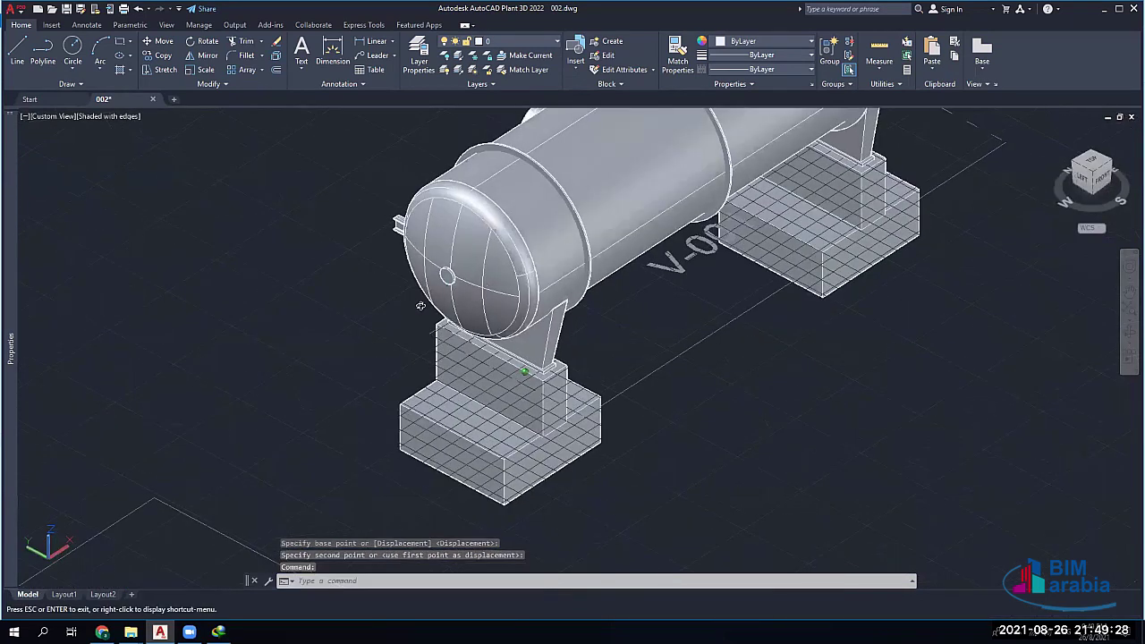
{"action": "middle_click_drag", "start_coordinate": [558, 364], "coordinate": [565, 403], "text": "shift"}
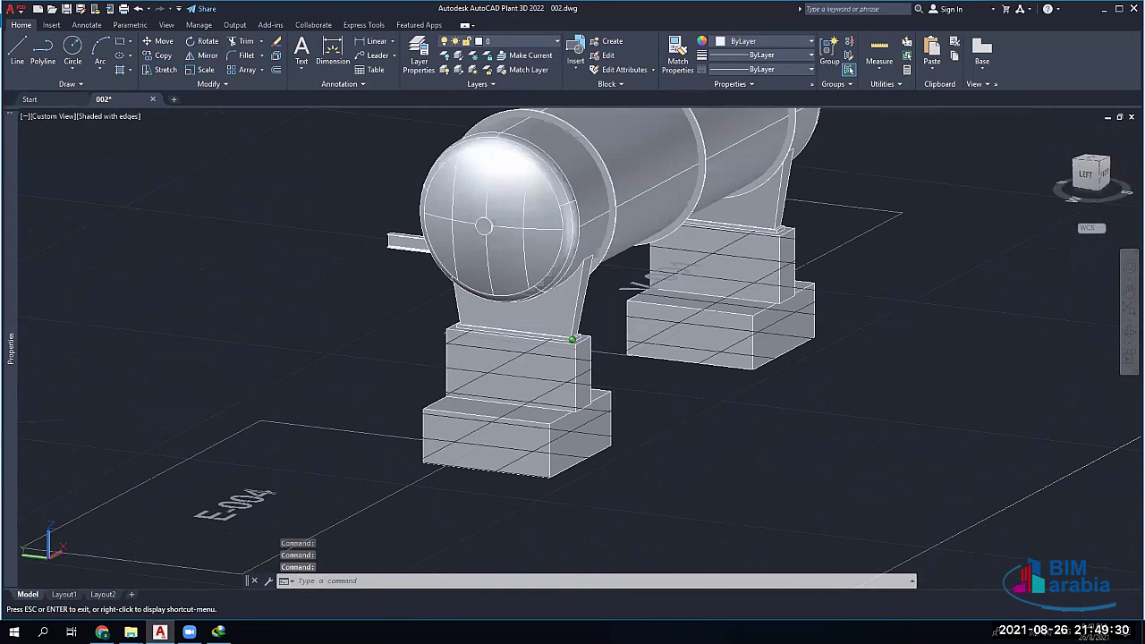
{"action": "middle_click_drag", "start_coordinate": [572, 339], "coordinate": [577, 407], "text": "shift"}
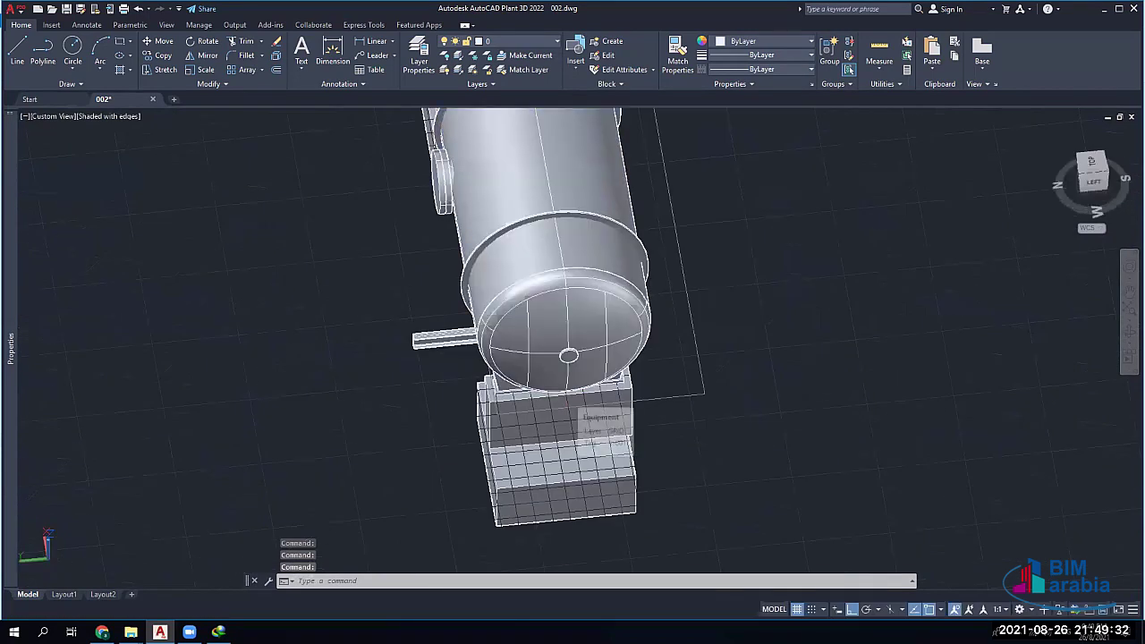
Undo the last two actions and reselect the footing, pedestal and vessel
{"action": "key", "text": "ctrl+z"}
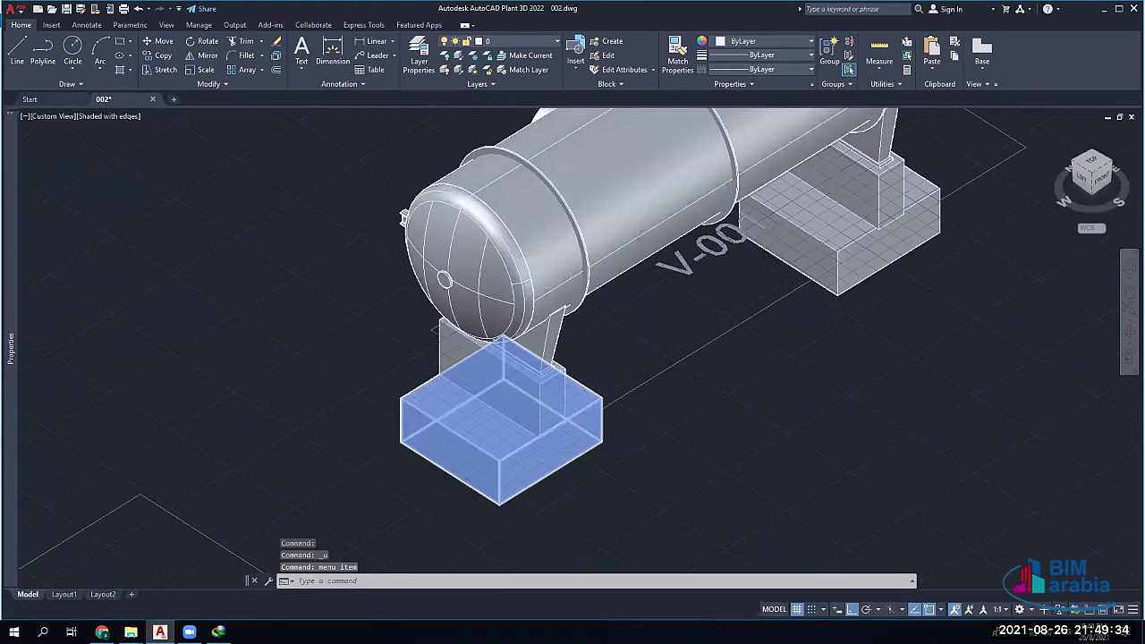
{"action": "key", "text": "ctrl+z"}
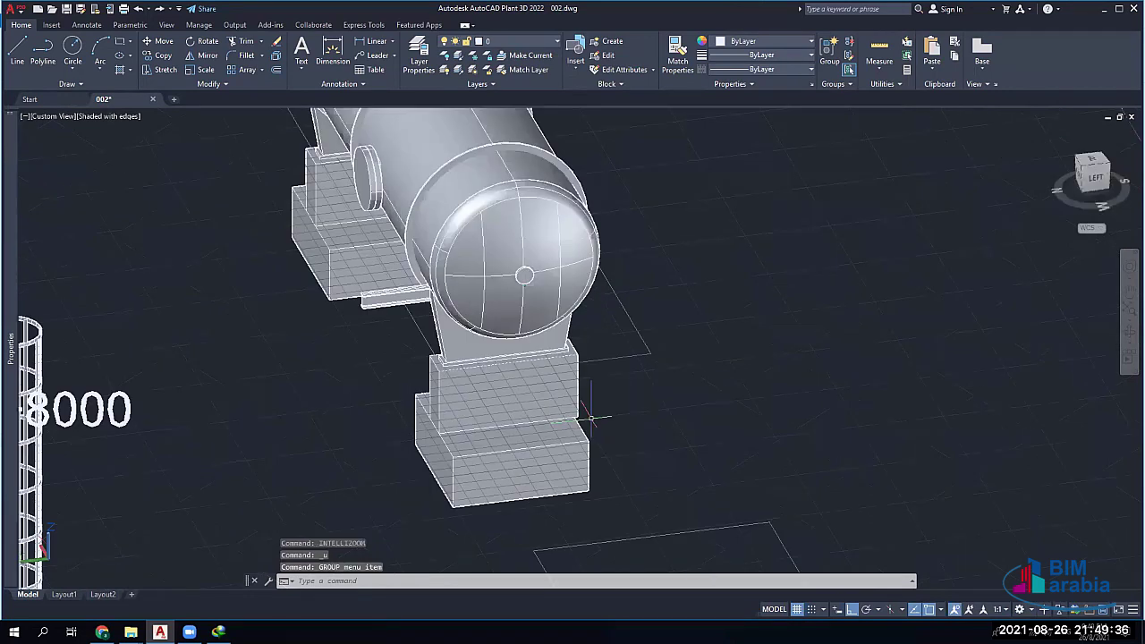
{"action": "scroll", "coordinate": [590, 418], "scroll_direction": "up", "scroll_amount": 5}
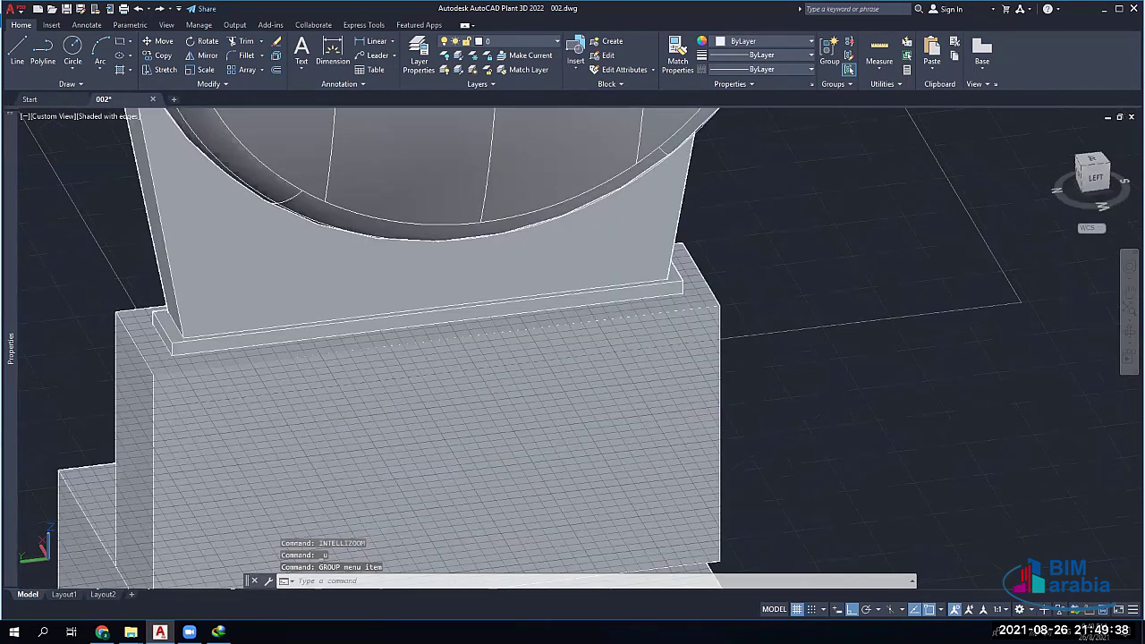
{"action": "scroll", "coordinate": [617, 313], "scroll_direction": "down", "scroll_amount": 5}
{"action": "left_click", "coordinate": [554, 447]}
{"action": "left_click", "coordinate": [554, 375]}
{"action": "left_click", "coordinate": [595, 291]}
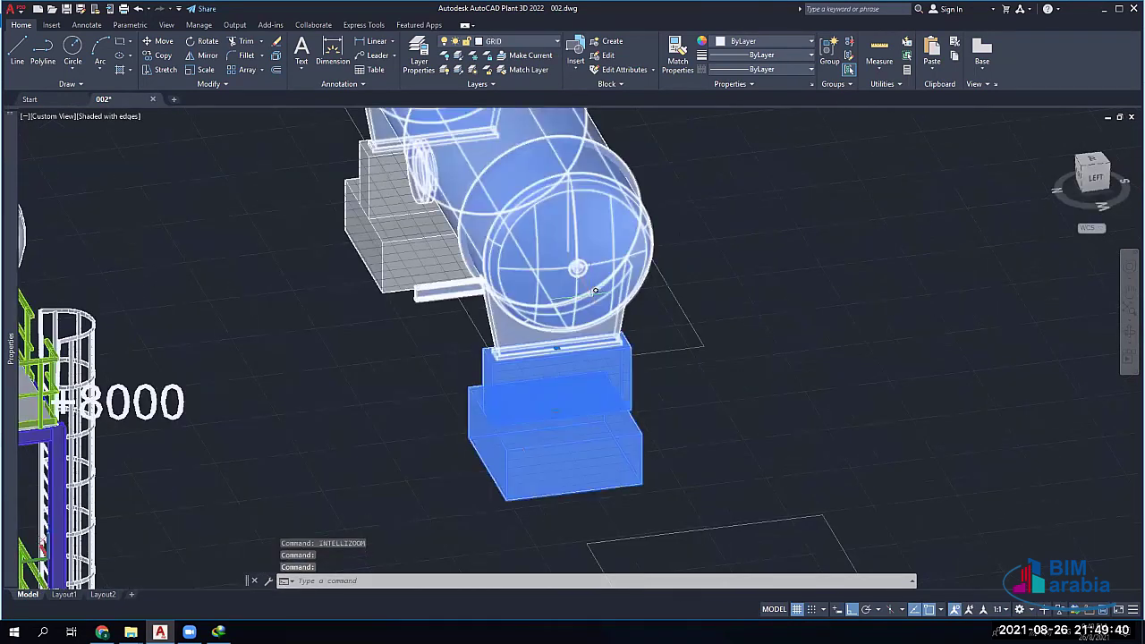
{"action": "middle_click", "coordinate": [504, 304]}
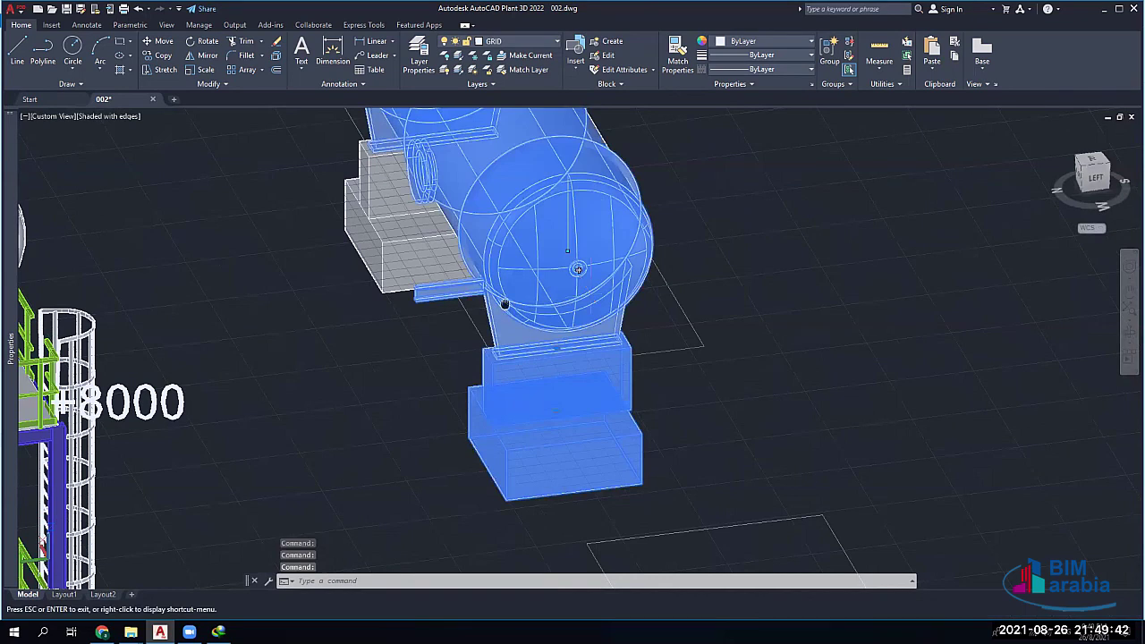
{"action": "middle_click_drag", "start_coordinate": [504, 304], "coordinate": [583, 445]}
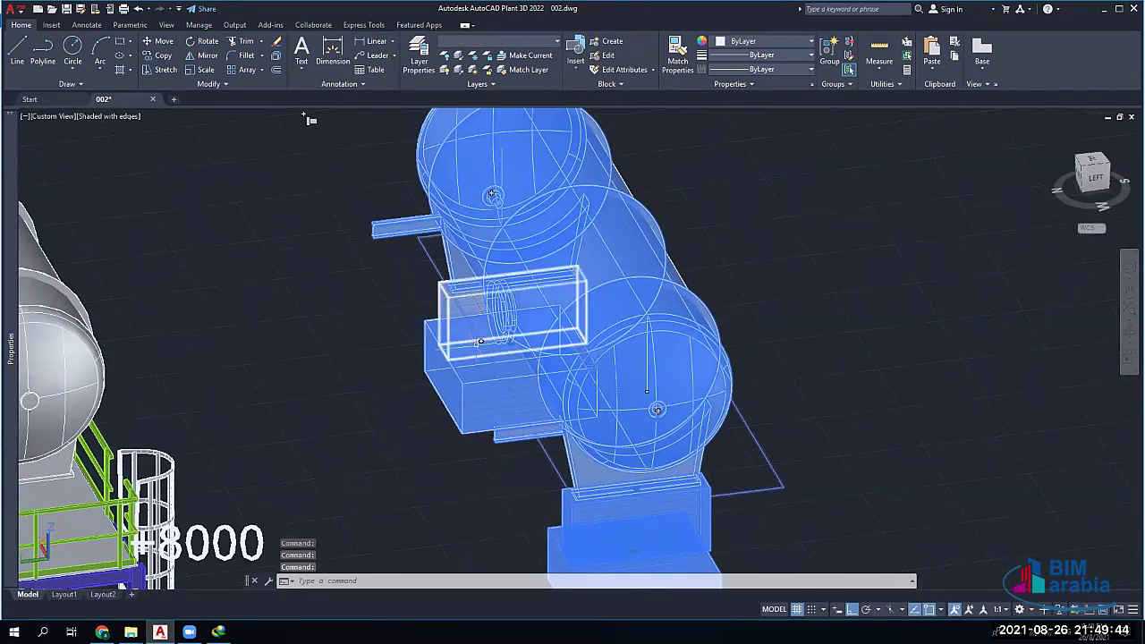
Move the vessel assembly 600 units from a picked base point
{"action": "type", "text": "m"}
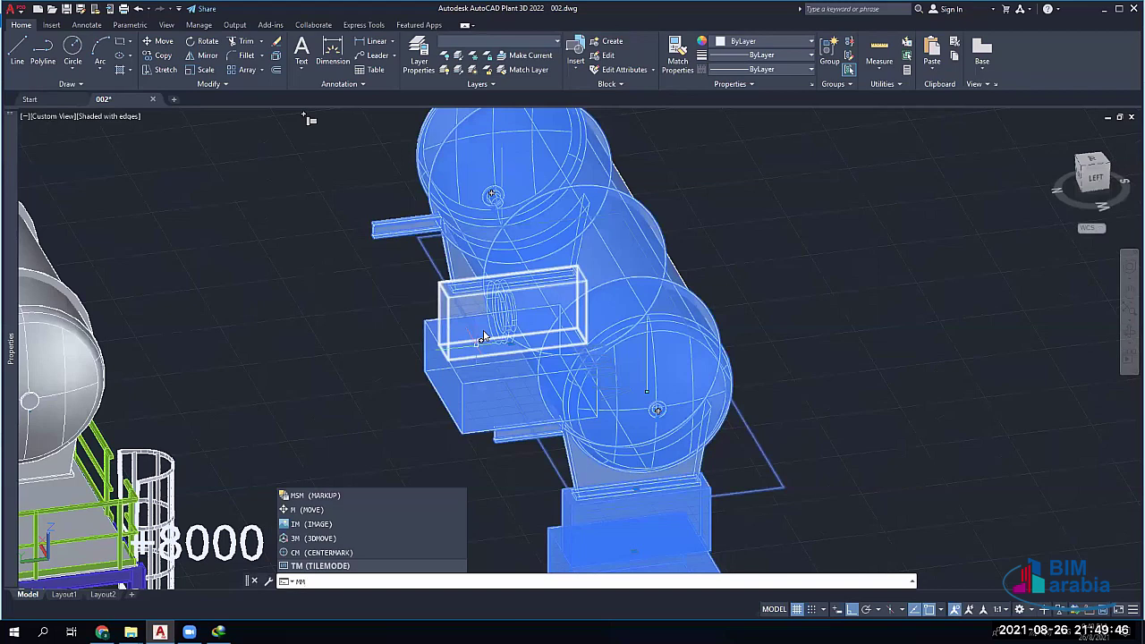
{"action": "key", "text": "Return"}
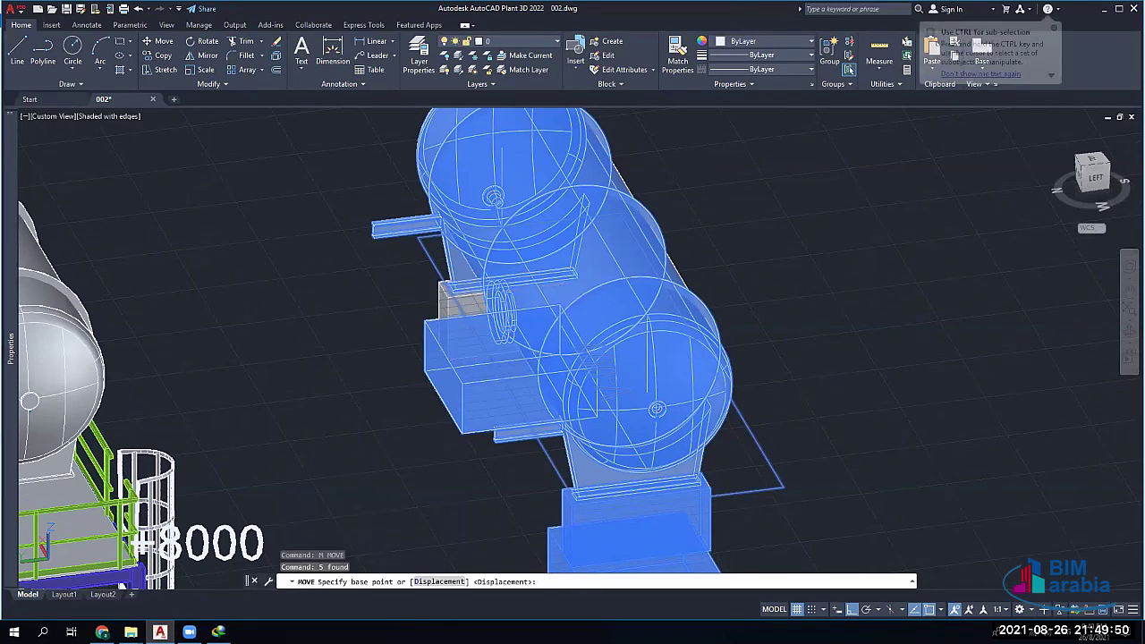
{"action": "left_click", "coordinate": [843, 377]}
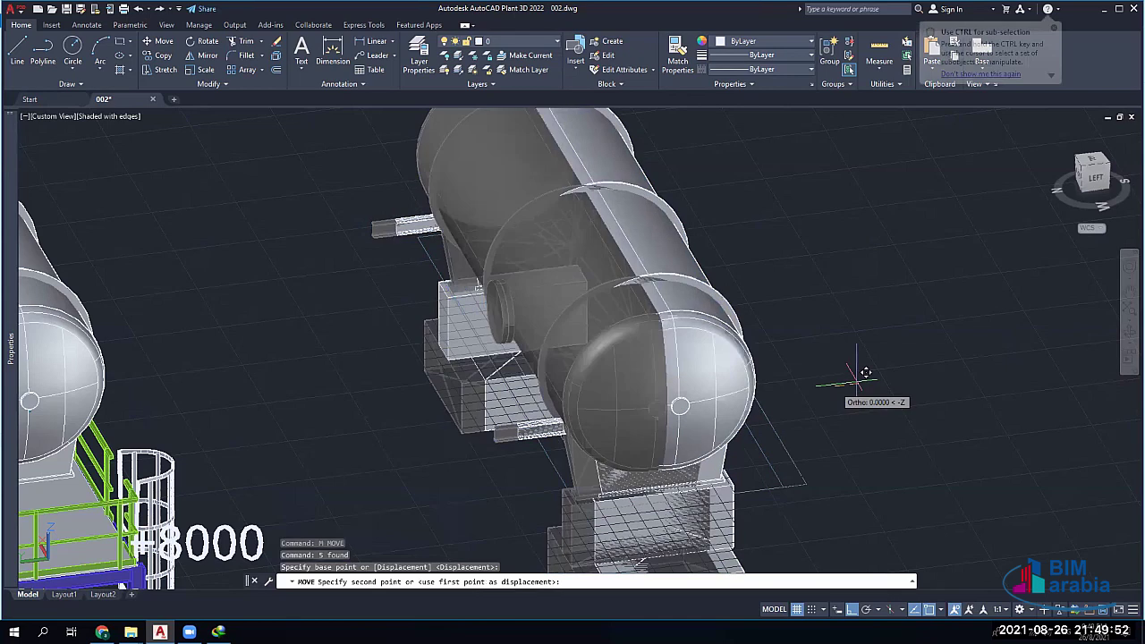
{"action": "type", "text": "600"}
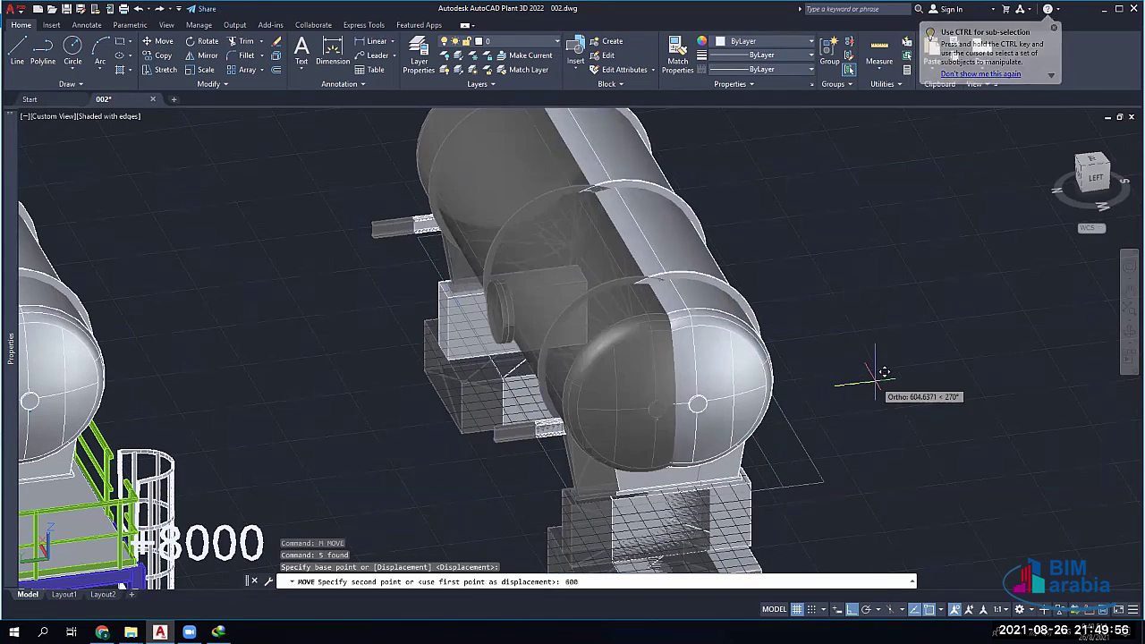
{"action": "key", "text": "Return"}
{"action": "key", "text": "Escape"}
{"action": "key", "text": "Escape"}
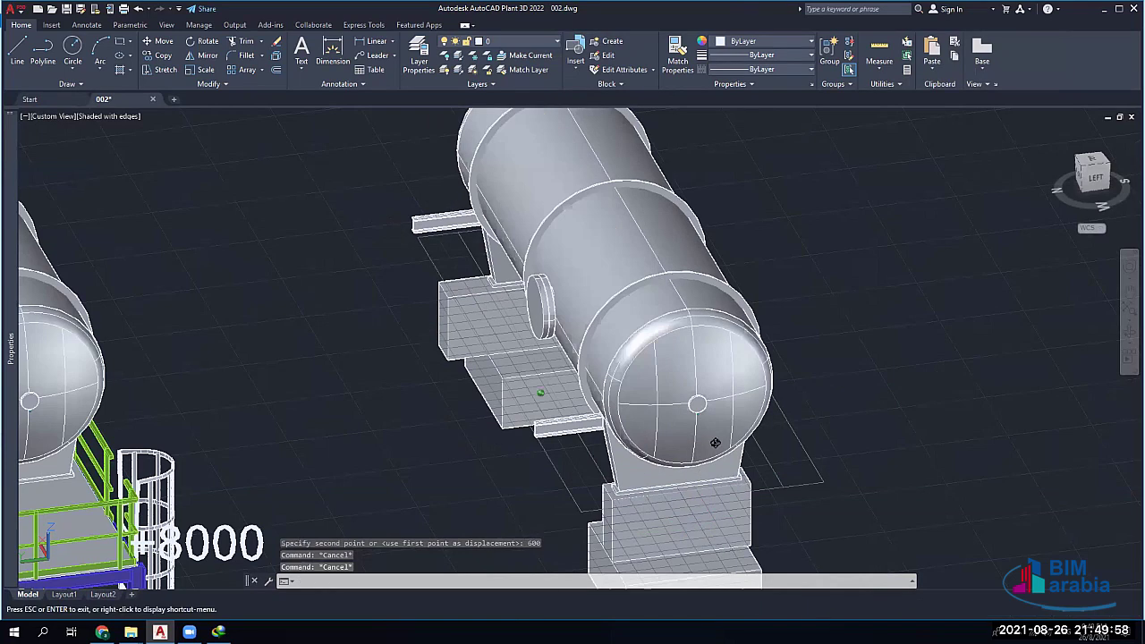
Orbit and zoom around the vessel, platform and stairs to review the layout
{"action": "middle_click_drag", "start_coordinate": [716, 441], "coordinate": [742, 430], "text": "shift"}
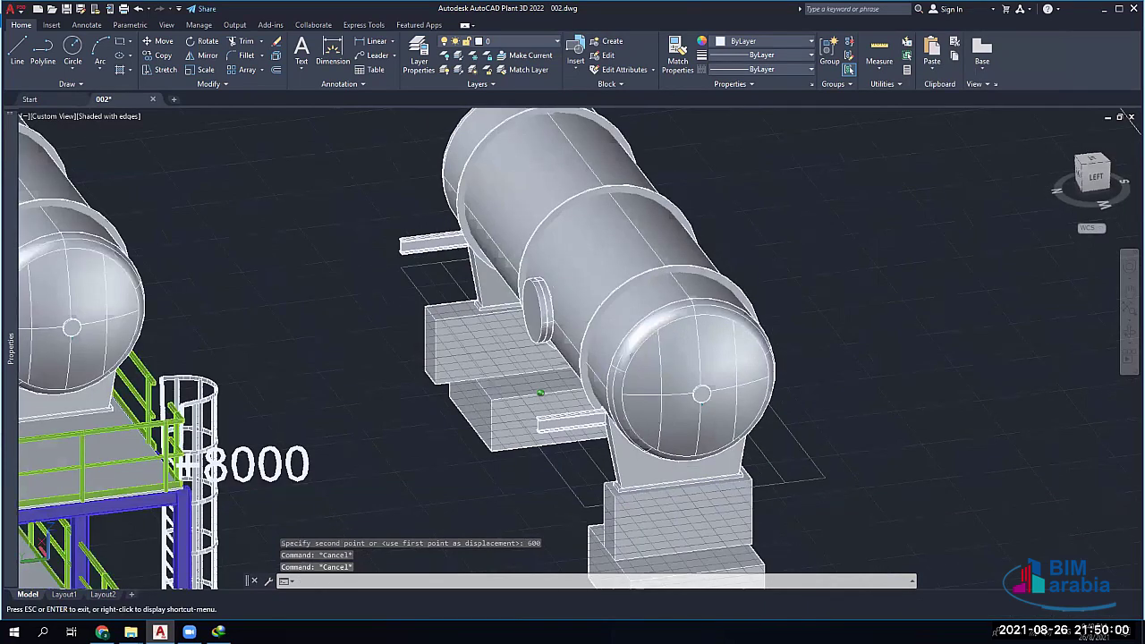
{"action": "middle_click_drag", "start_coordinate": [626, 447], "coordinate": [331, 326], "text": "shift"}
{"action": "middle_click_drag", "start_coordinate": [774, 490], "coordinate": [812, 449], "text": "shift"}
{"action": "scroll", "coordinate": [791, 509], "scroll_direction": "down", "scroll_amount": 5}
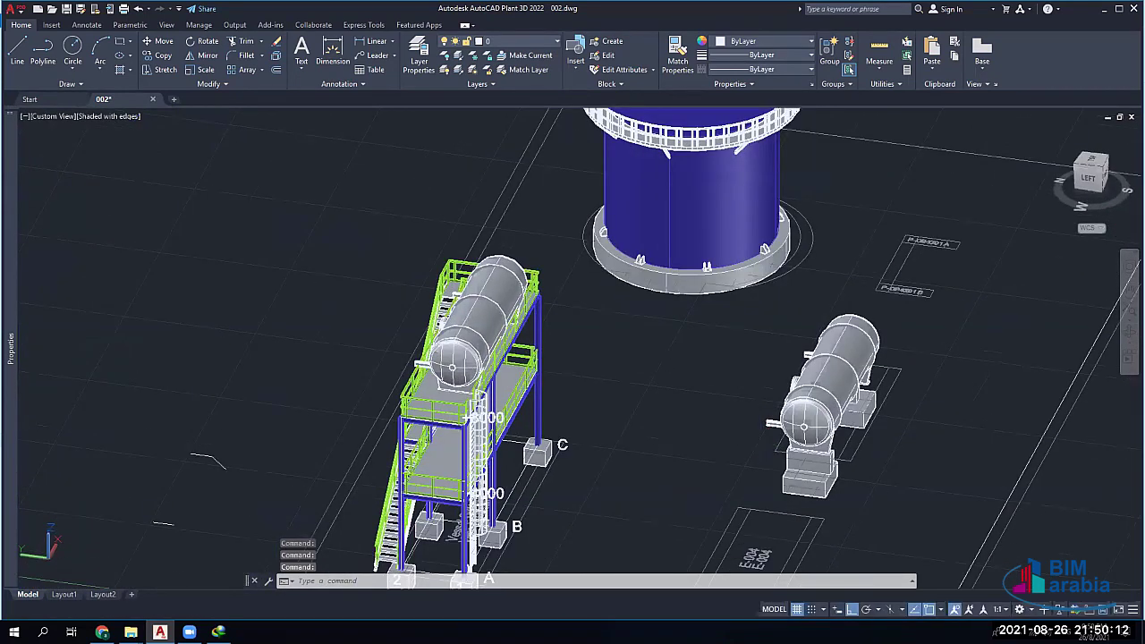
{"action": "scroll", "coordinate": [483, 421], "scroll_direction": "up", "scroll_amount": 5}
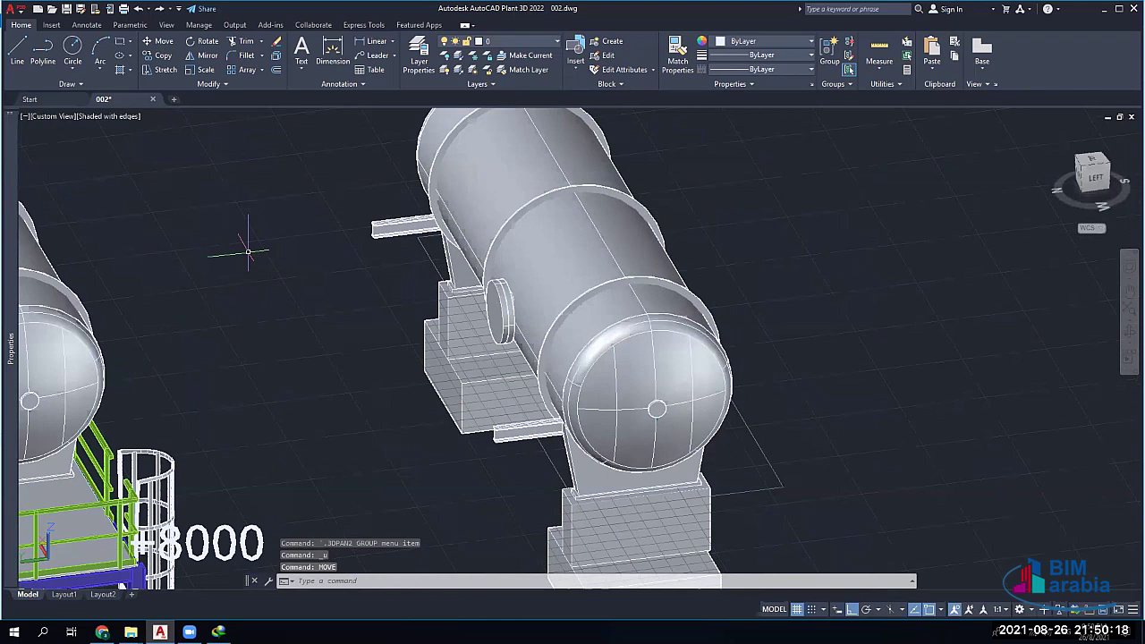
Unload and detach the Drawing1 external reference via XR
{"action": "type", "text": "xr"}
{"action": "key", "text": "Return"}
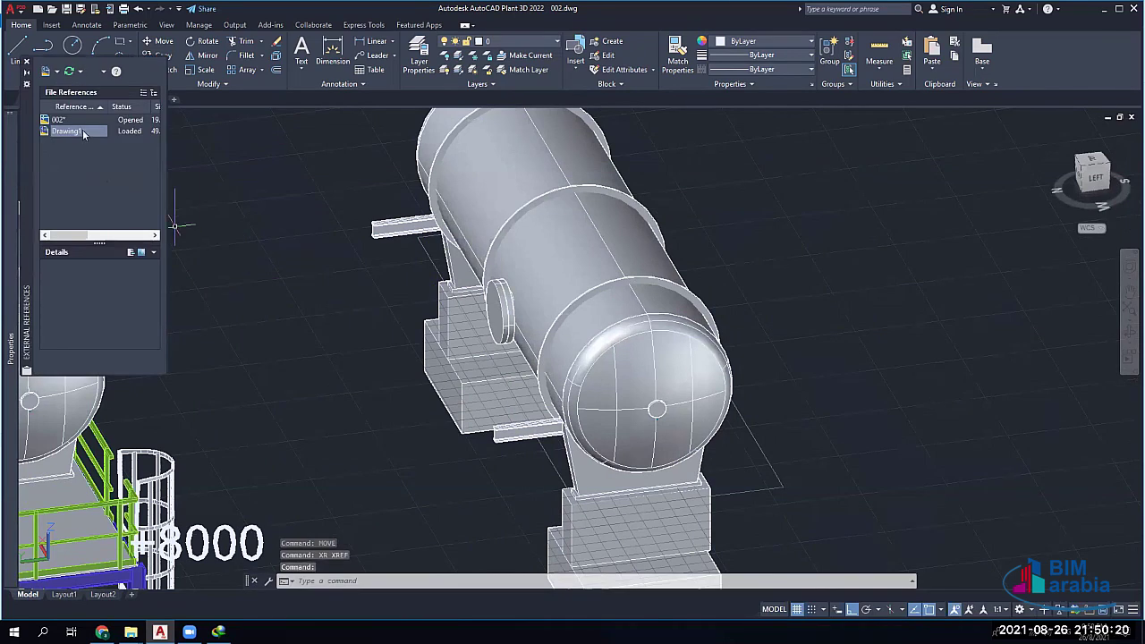
{"action": "right_click", "coordinate": [83, 131]}
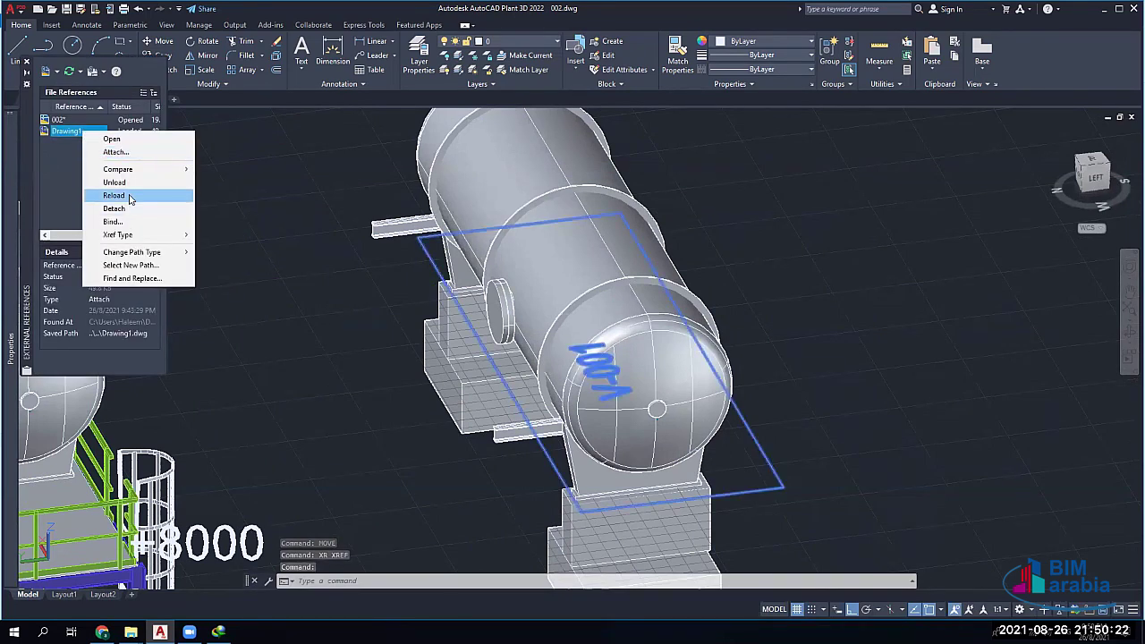
{"action": "left_click", "coordinate": [118, 183]}
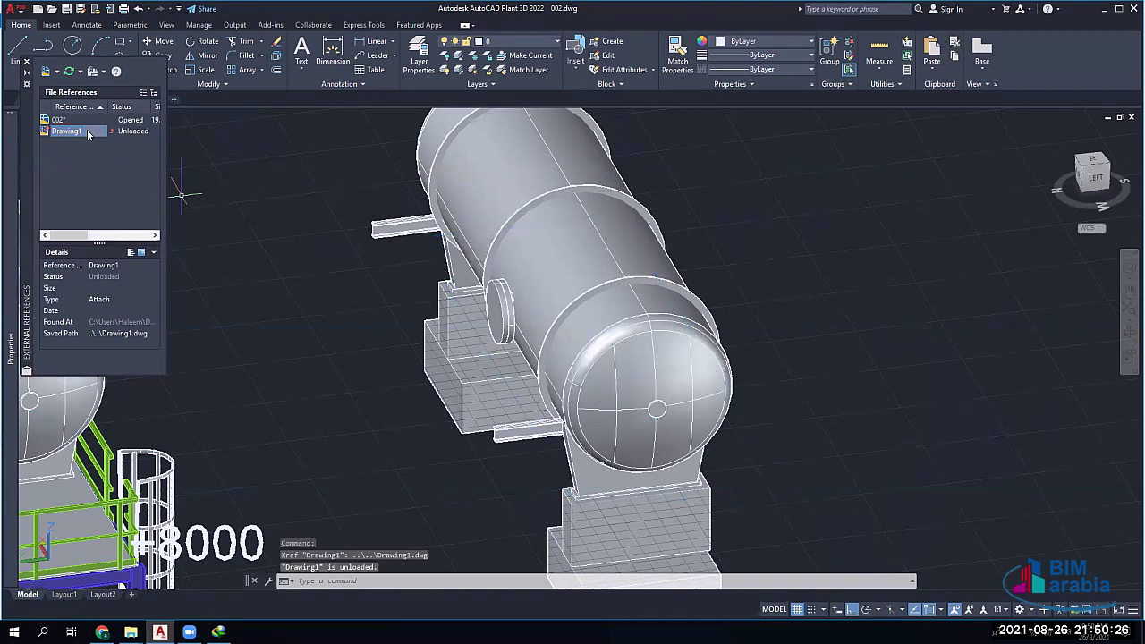
{"action": "right_click", "coordinate": [87, 131]}
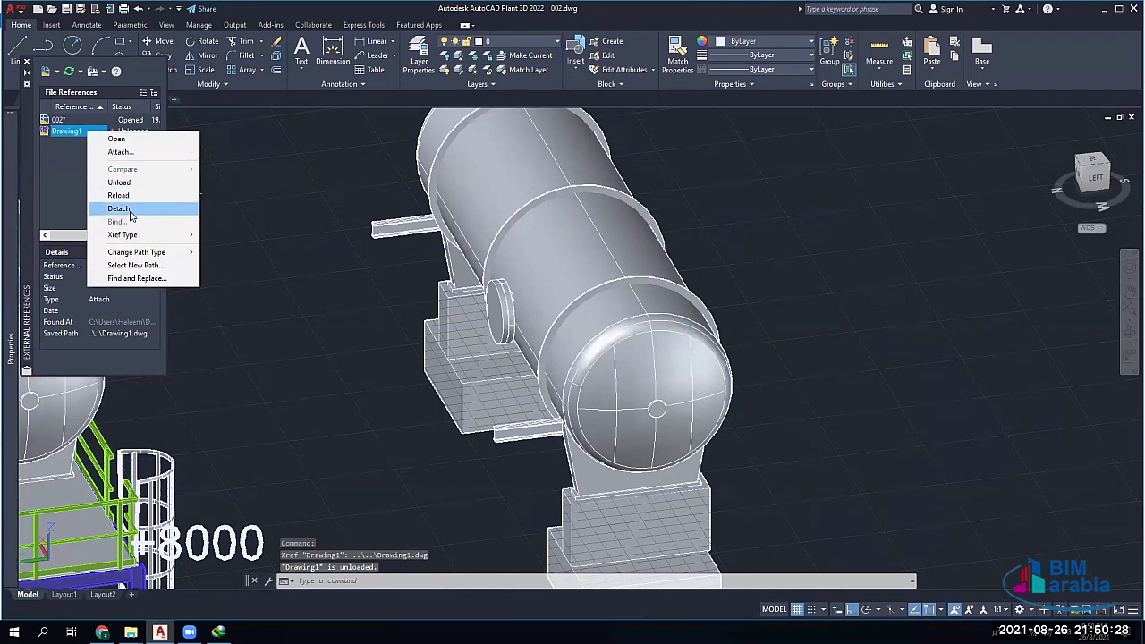
{"action": "left_click", "coordinate": [118, 207]}
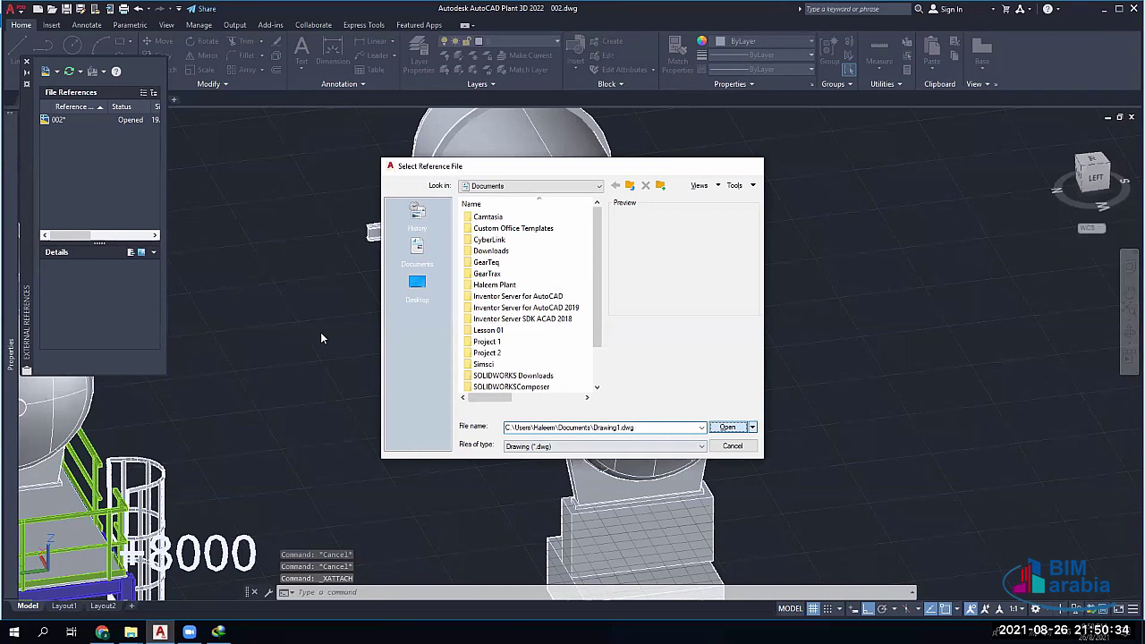
Attach Drawing1.dwg again, accepting the attachment settings
{"action": "key", "text": "Return"}
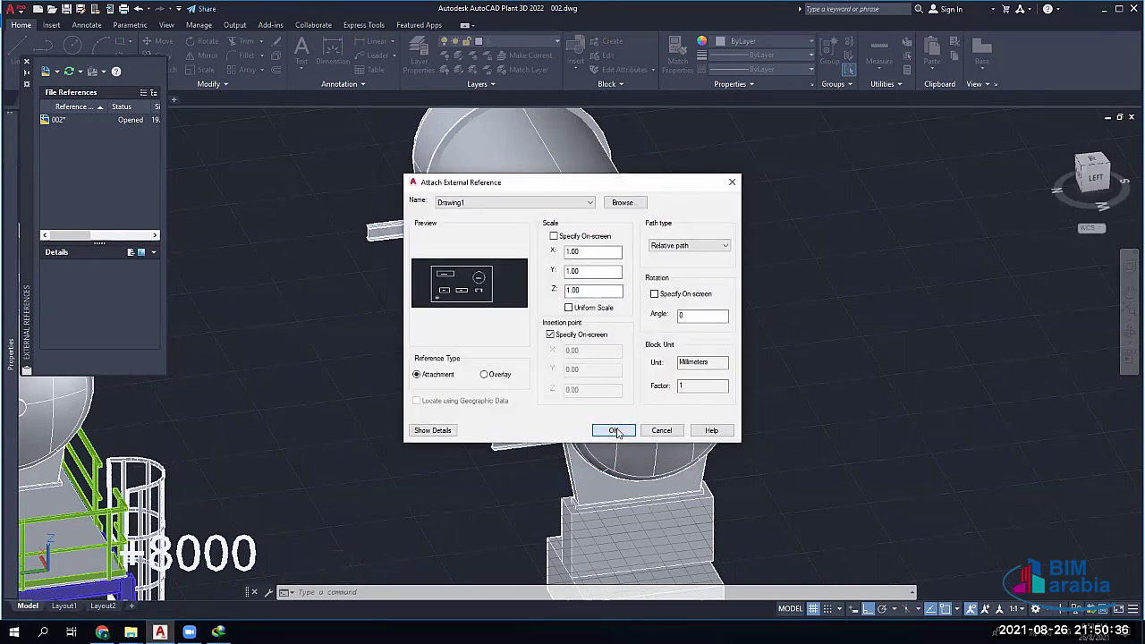
{"action": "left_click", "coordinate": [615, 431]}
{"action": "scroll", "coordinate": [598, 428], "scroll_direction": "up", "scroll_amount": 6}
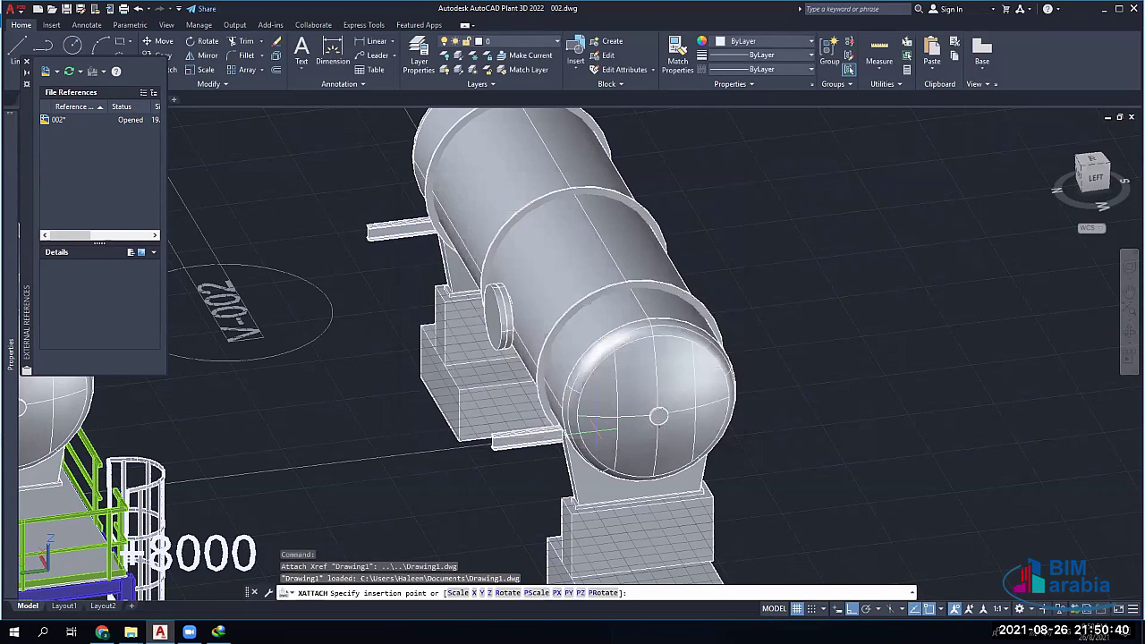
{"action": "scroll", "coordinate": [590, 436], "scroll_direction": "down", "scroll_amount": 6}
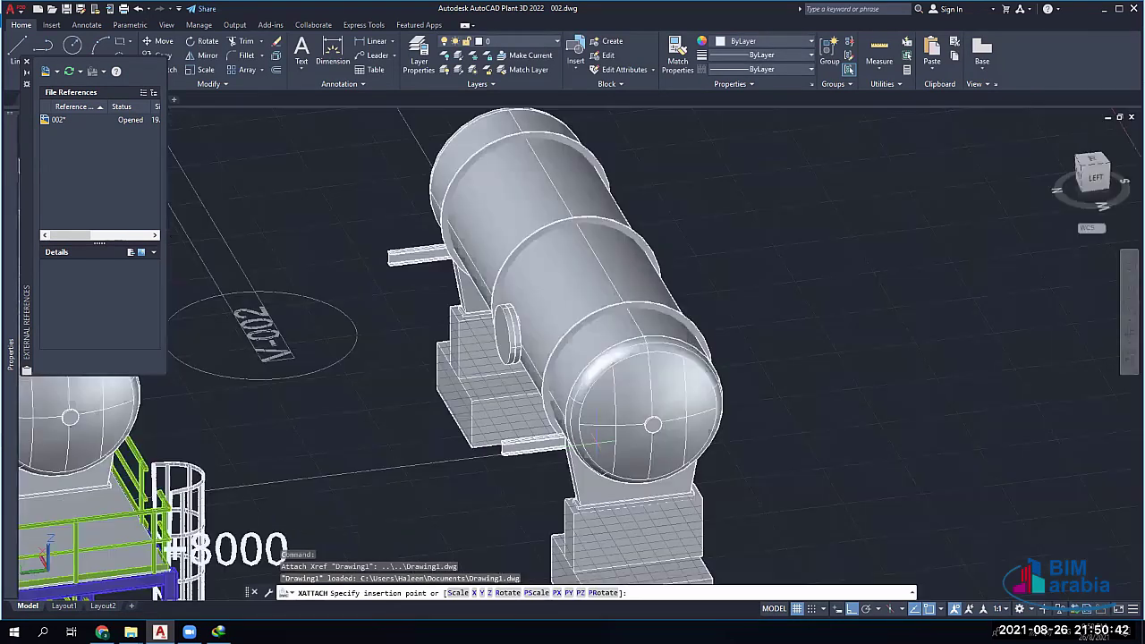
{"action": "scroll", "coordinate": [573, 358], "scroll_direction": "down", "scroll_amount": 3}
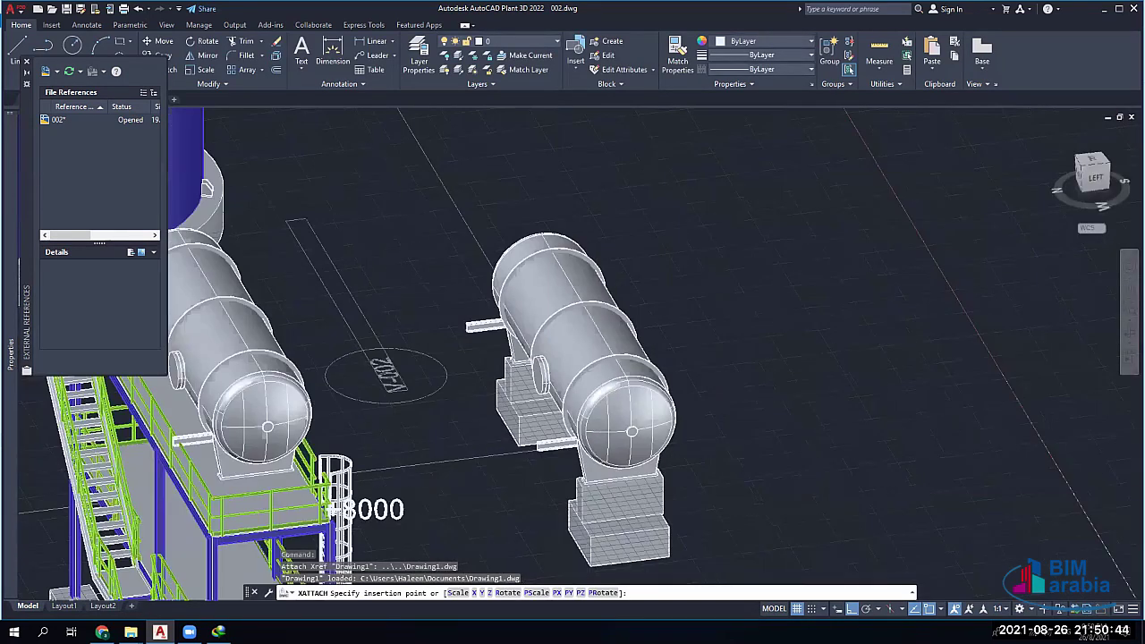
{"action": "scroll", "coordinate": [572, 357], "scroll_direction": "down", "scroll_amount": 5}
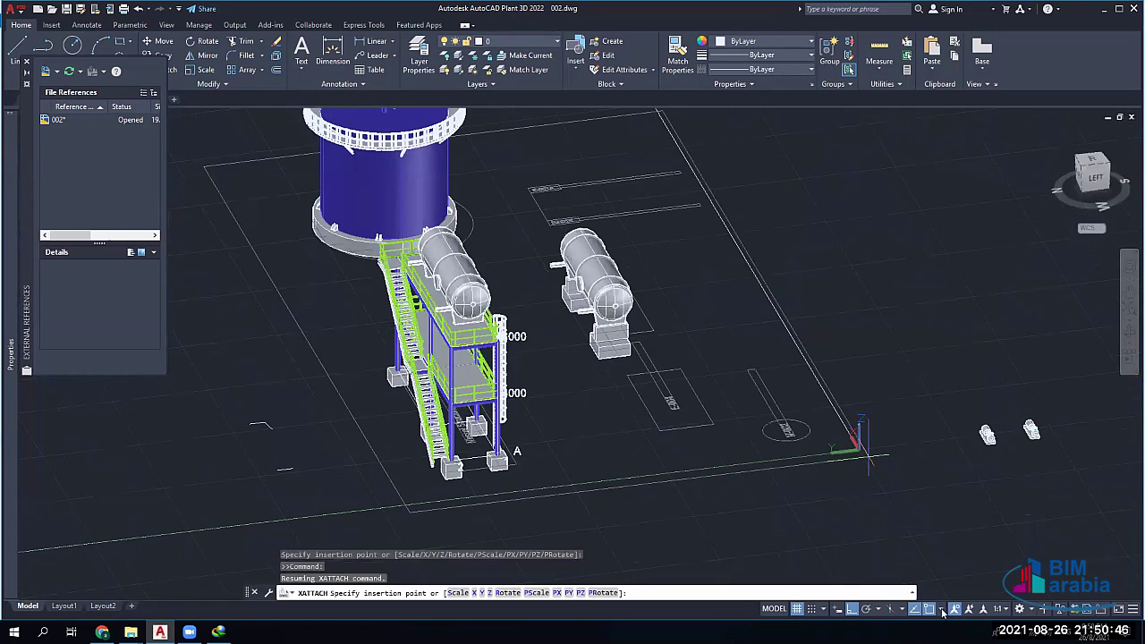
Place Drawing1 at an endpoint snap on the existing geometry and orbit to check
{"action": "right_click", "coordinate": [959, 465], "text": "shift"}
{"action": "left_click", "coordinate": [958, 388]}
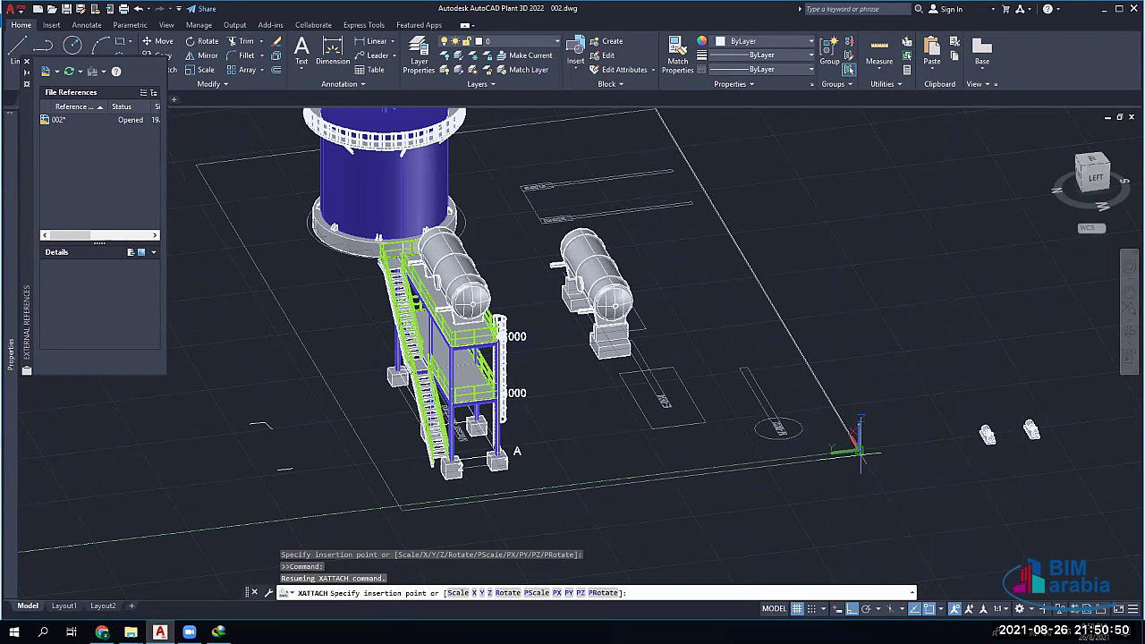
{"action": "left_click", "coordinate": [856, 447]}
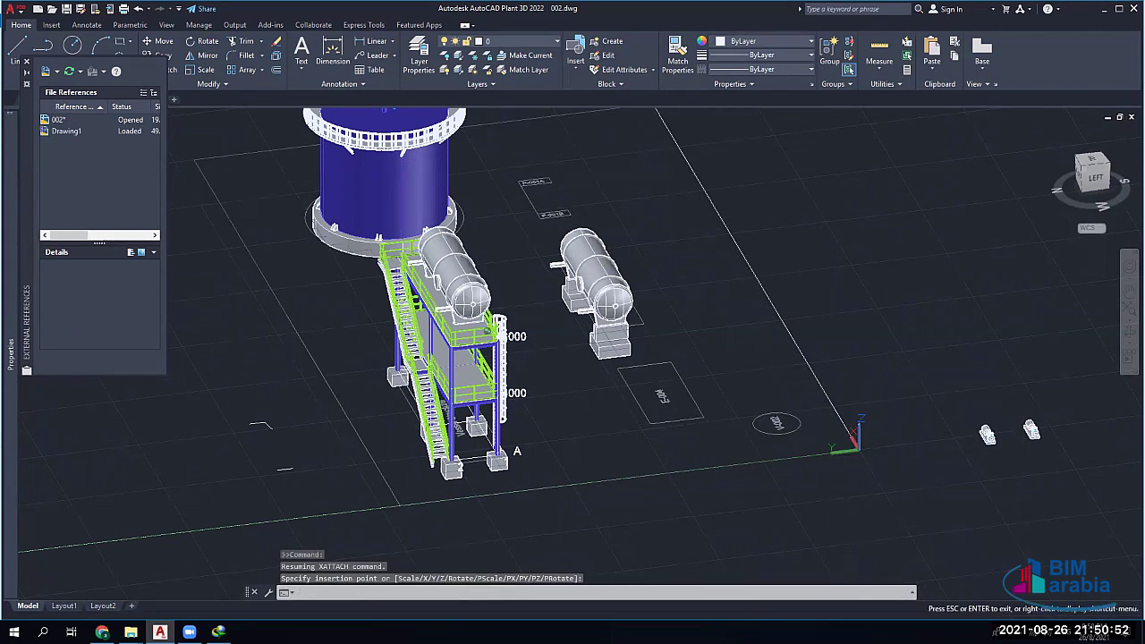
{"action": "middle_click_drag", "start_coordinate": [855, 447], "coordinate": [729, 550], "text": "shift"}
{"action": "scroll", "coordinate": [669, 314], "scroll_direction": "up", "scroll_amount": 7}
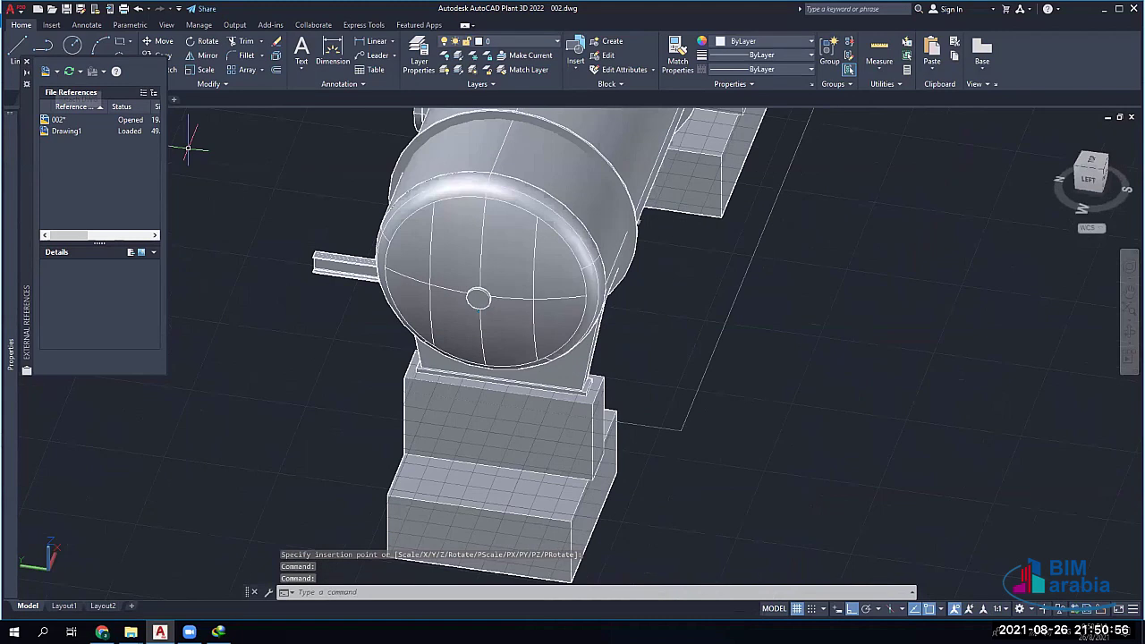
{"action": "scroll", "coordinate": [533, 455], "scroll_direction": "down", "scroll_amount": 2}
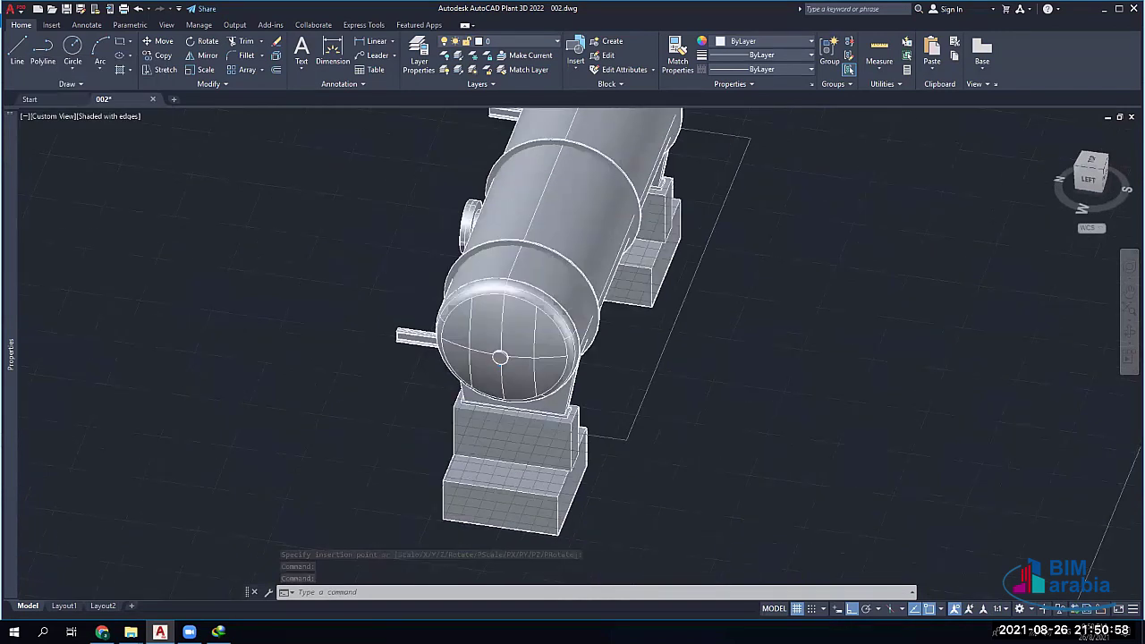
Select the vessel's lower support box and orbit toward a top-down view of the plant
{"action": "scroll", "coordinate": [528, 452], "scroll_direction": "down", "scroll_amount": 2}
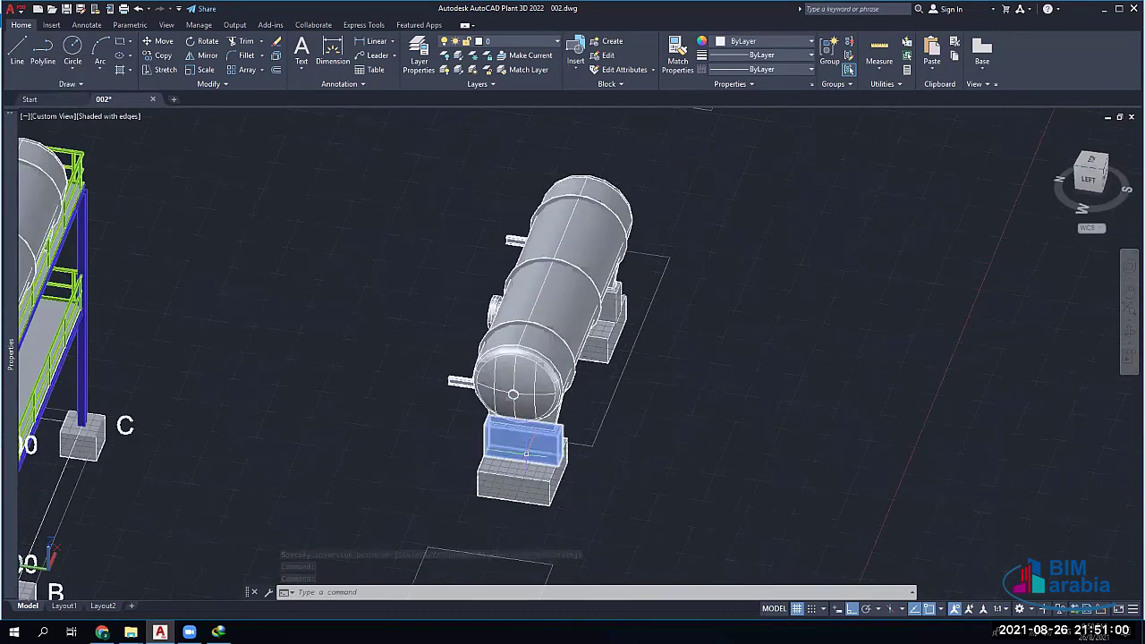
{"action": "left_click", "coordinate": [526, 454]}
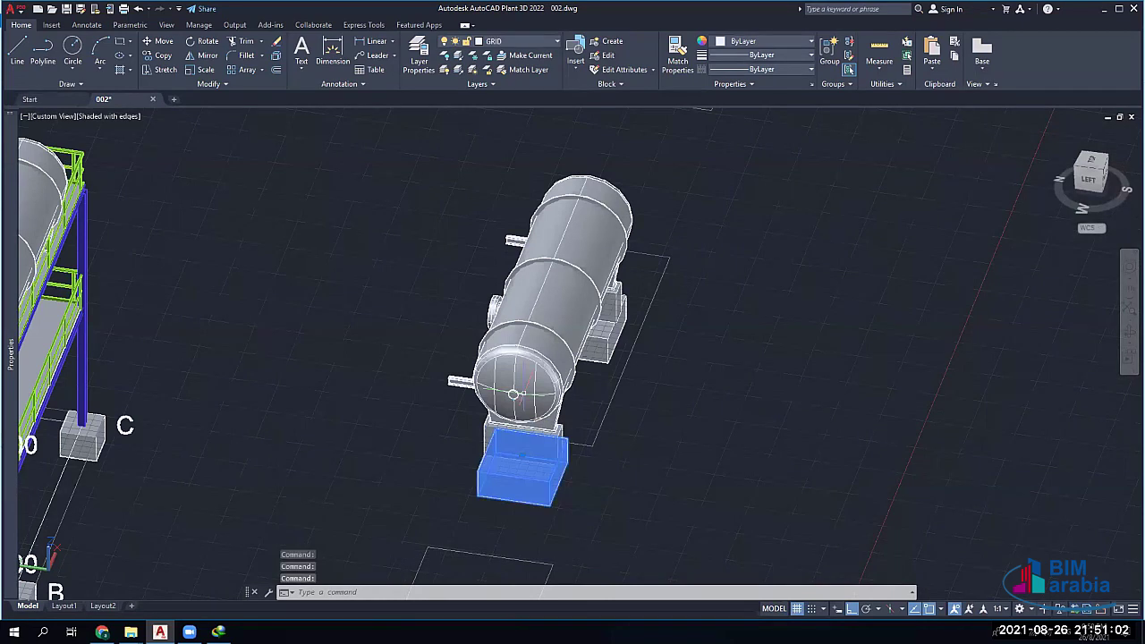
{"action": "middle_click_drag", "start_coordinate": [512, 393], "coordinate": [537, 393], "text": "shift"}
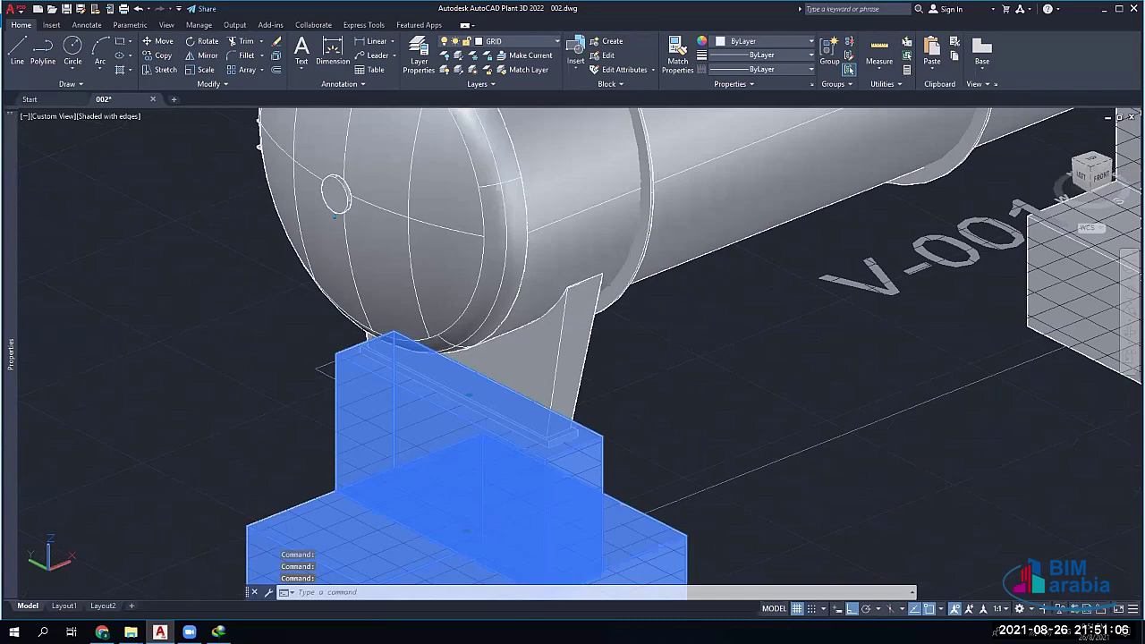
{"action": "scroll", "coordinate": [866, 157], "scroll_direction": "down", "scroll_amount": 5}
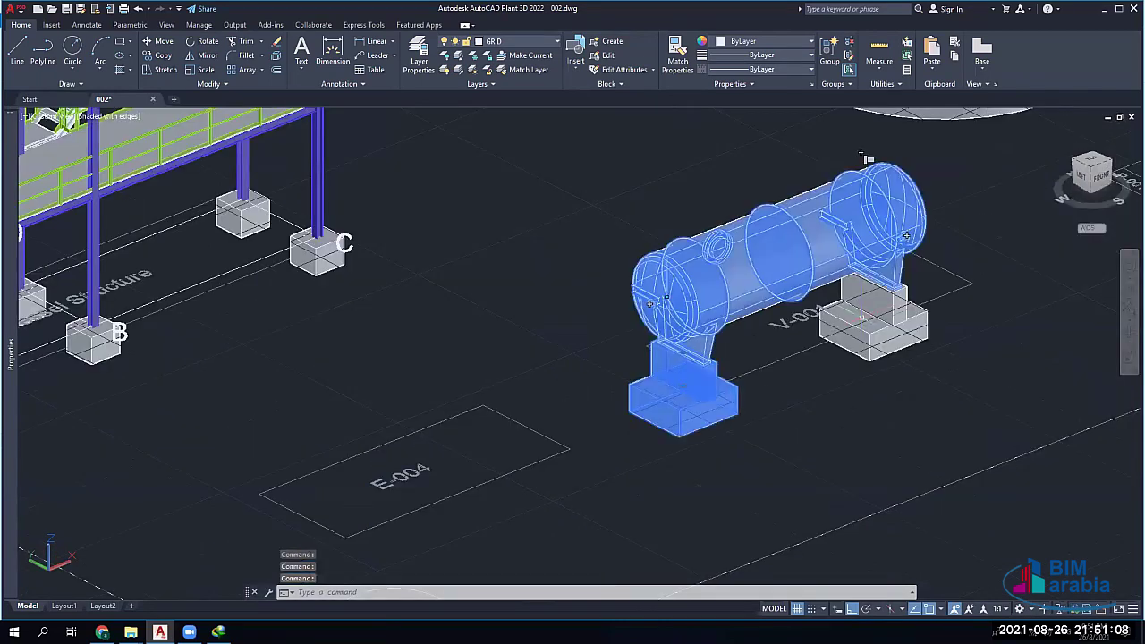
{"action": "scroll", "coordinate": [859, 288], "scroll_direction": "up", "scroll_amount": 4}
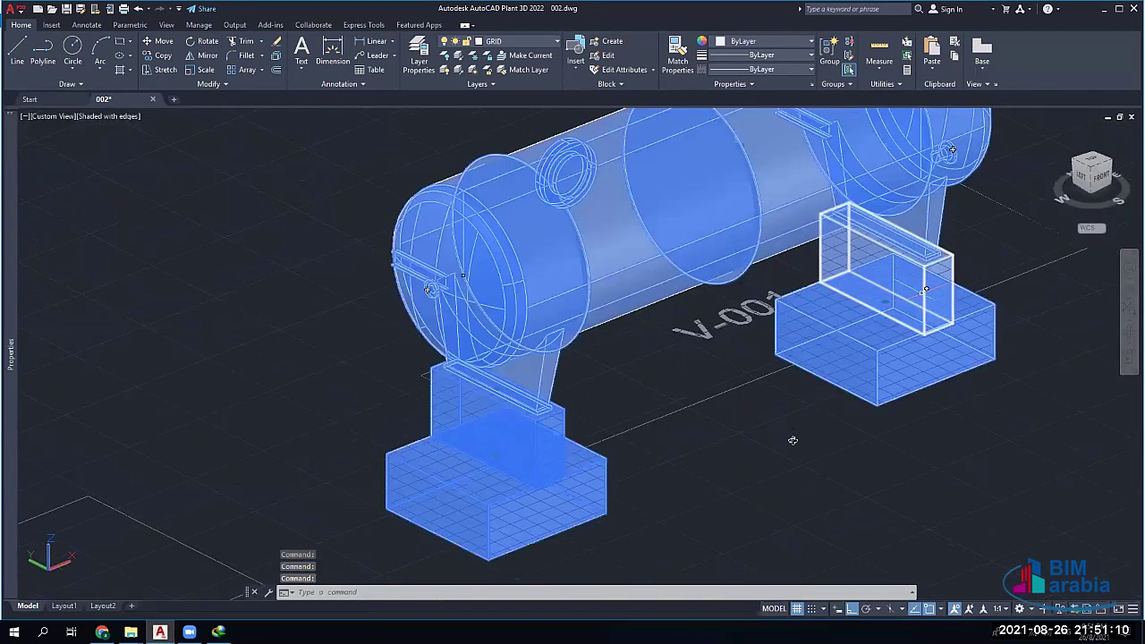
{"action": "scroll", "coordinate": [926, 289], "scroll_direction": "down", "scroll_amount": 5}
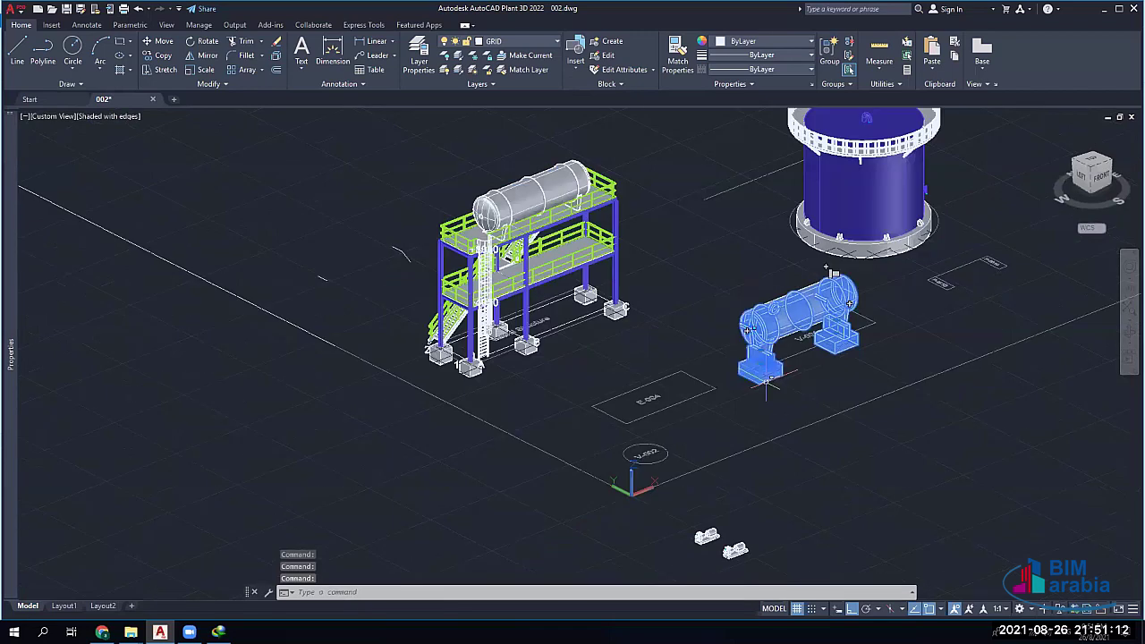
{"action": "middle_click_drag", "start_coordinate": [766, 384], "coordinate": [814, 237], "text": "shift"}
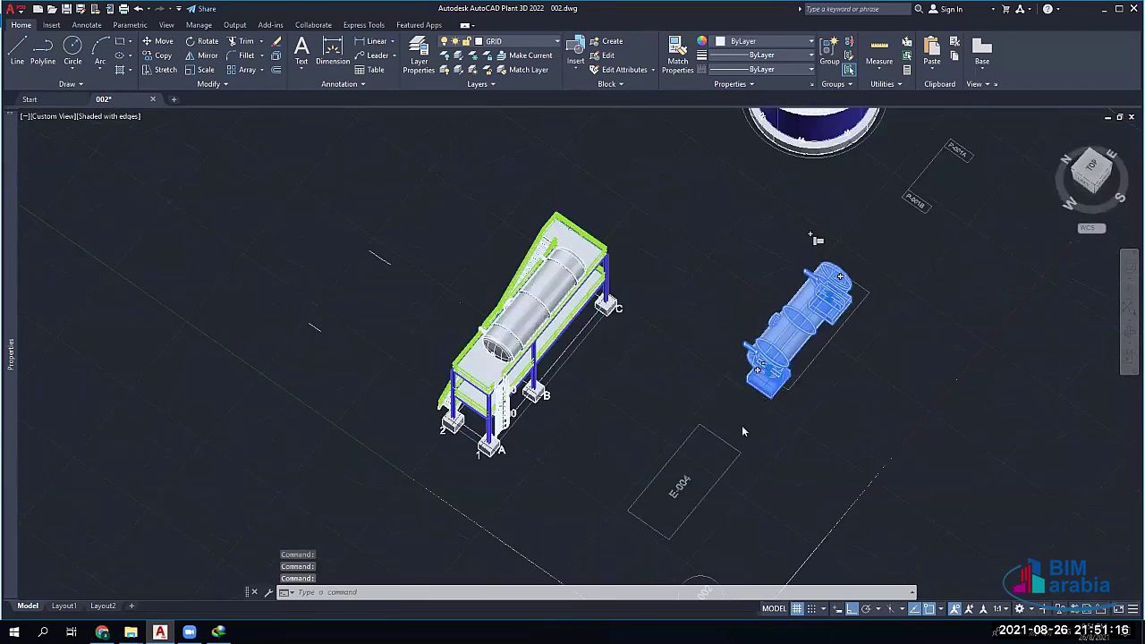
{"action": "middle_click_drag", "start_coordinate": [816, 240], "coordinate": [831, 161], "text": "shift"}
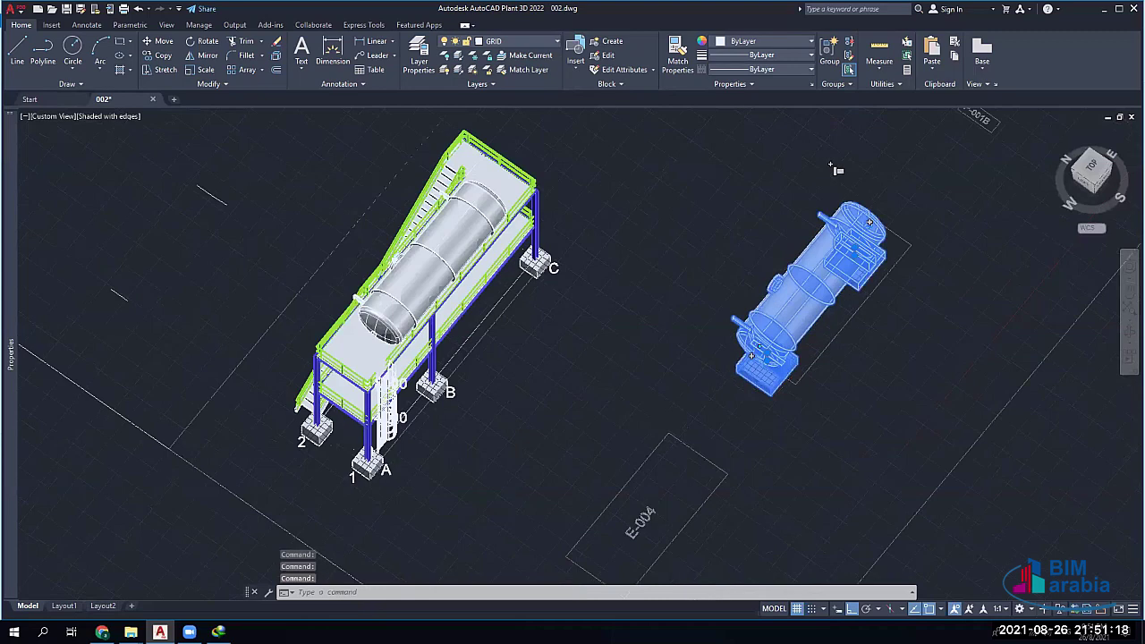
Move the selected equipment 600 units so it sits over the V-001 outline
{"action": "type", "text": "m"}
{"action": "key", "text": "Return"}
{"action": "scroll", "coordinate": [769, 398], "scroll_direction": "up", "scroll_amount": 3}
{"action": "left_click", "coordinate": [702, 409]}
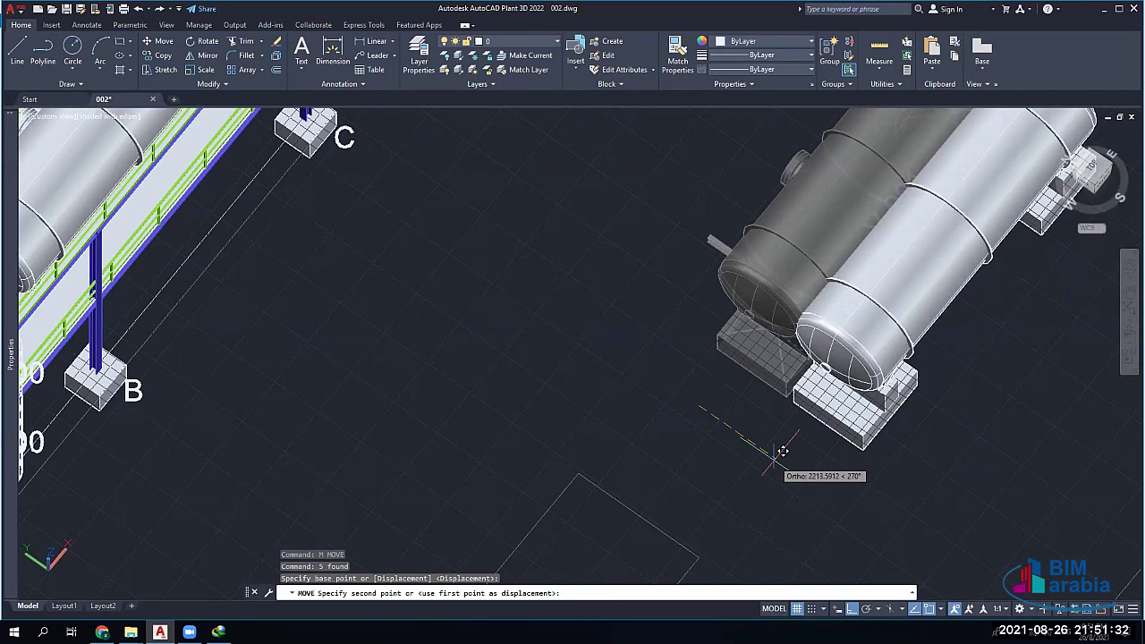
{"action": "type", "text": "600"}
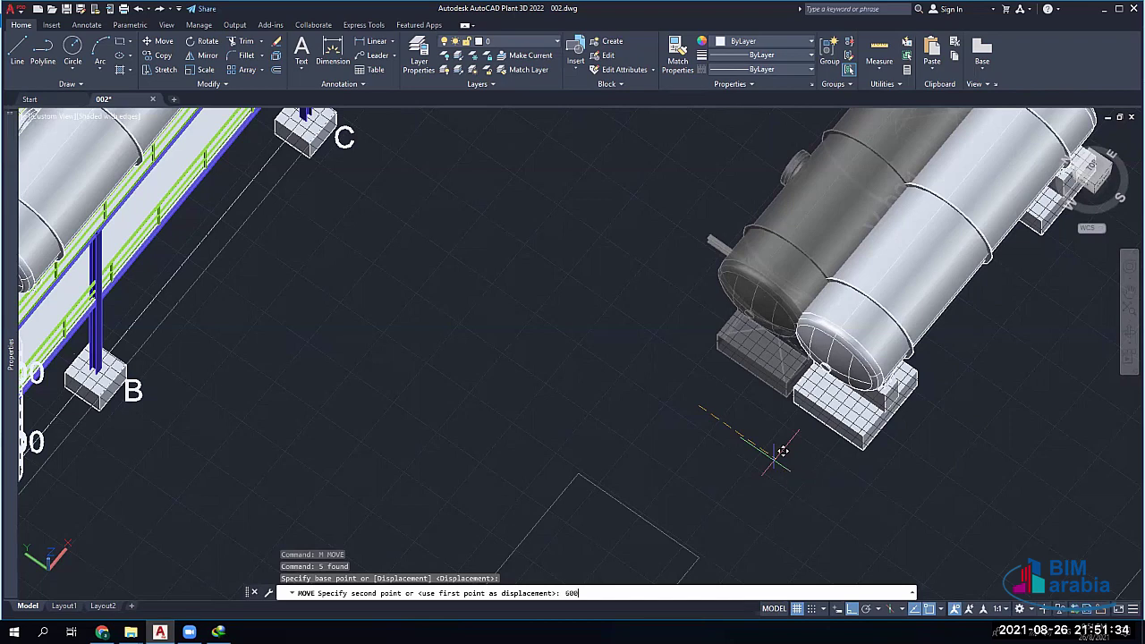
{"action": "key", "text": "Return"}
Orbit, then step back through previous views to the wider view of the rack and V-001
{"action": "middle_click_drag", "start_coordinate": [679, 429], "coordinate": [573, 406], "text": "shift"}
{"action": "key", "text": "ctrl+z"}
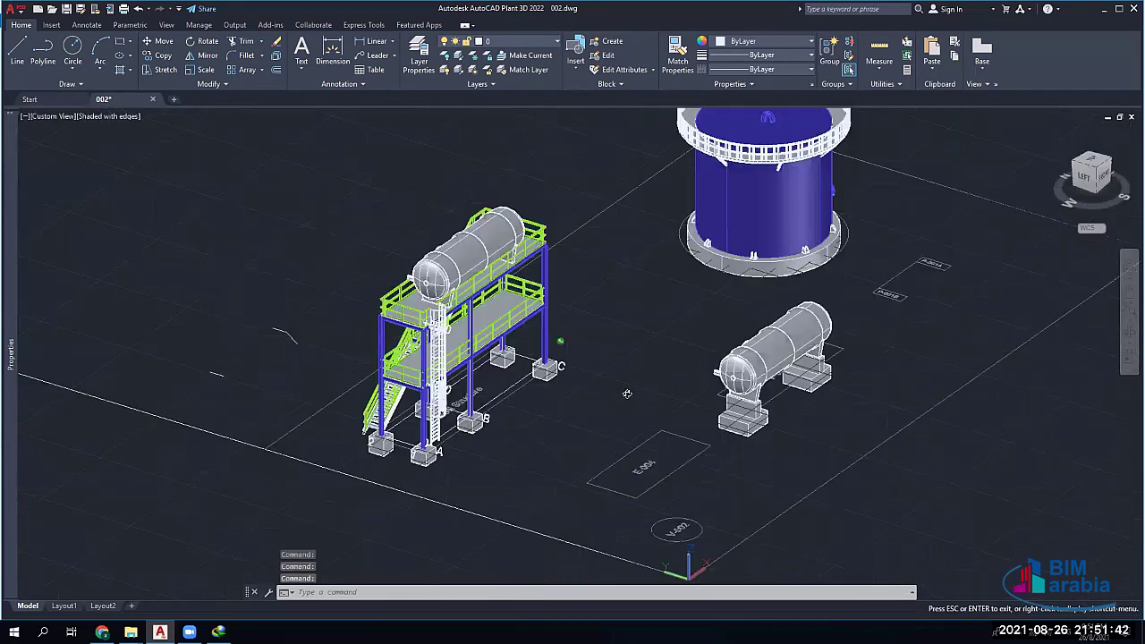
{"action": "key", "text": "ctrl+z"}
{"action": "key", "text": "ctrl+z"}
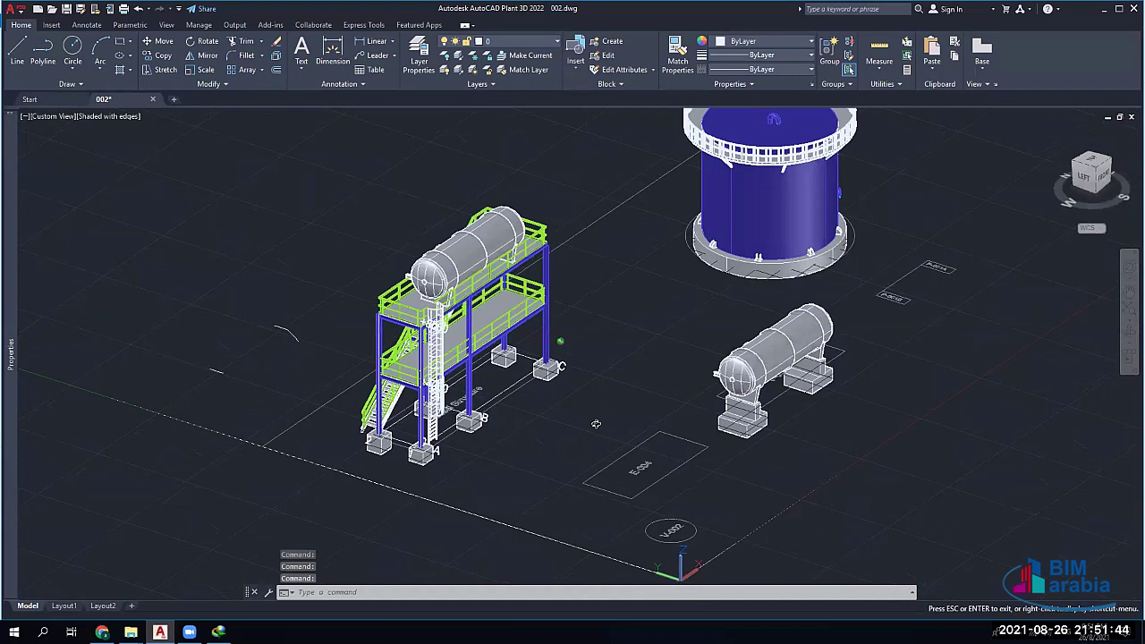
{"action": "key", "text": "ctrl+z"}
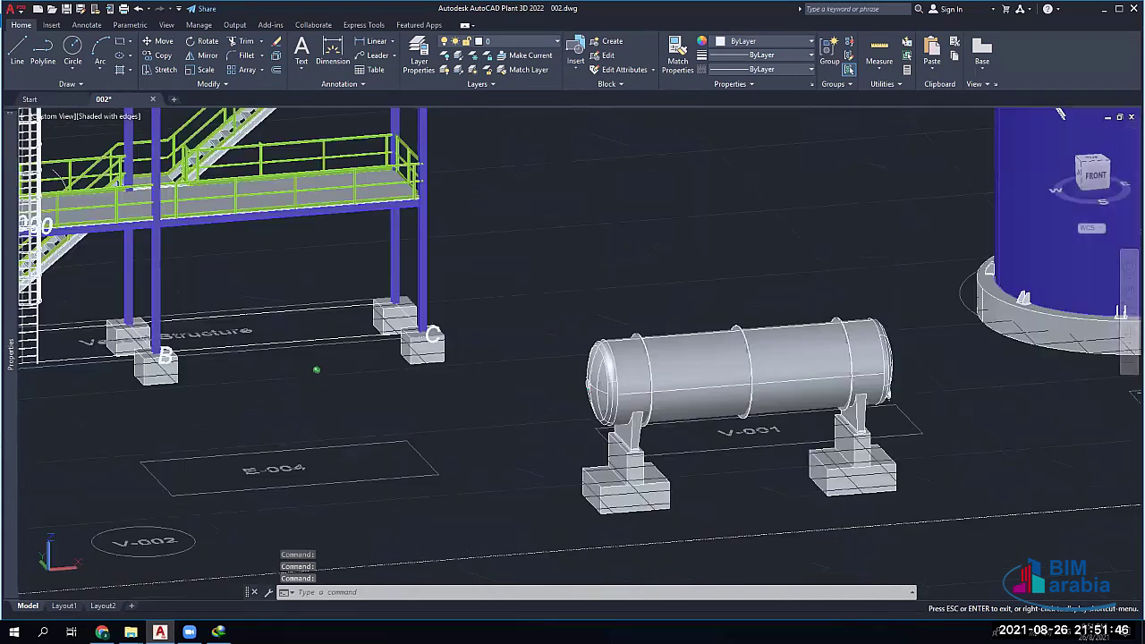
Return to a close view of V-001 and select it with its left and right foundations
{"action": "key", "text": "ctrl+z"}
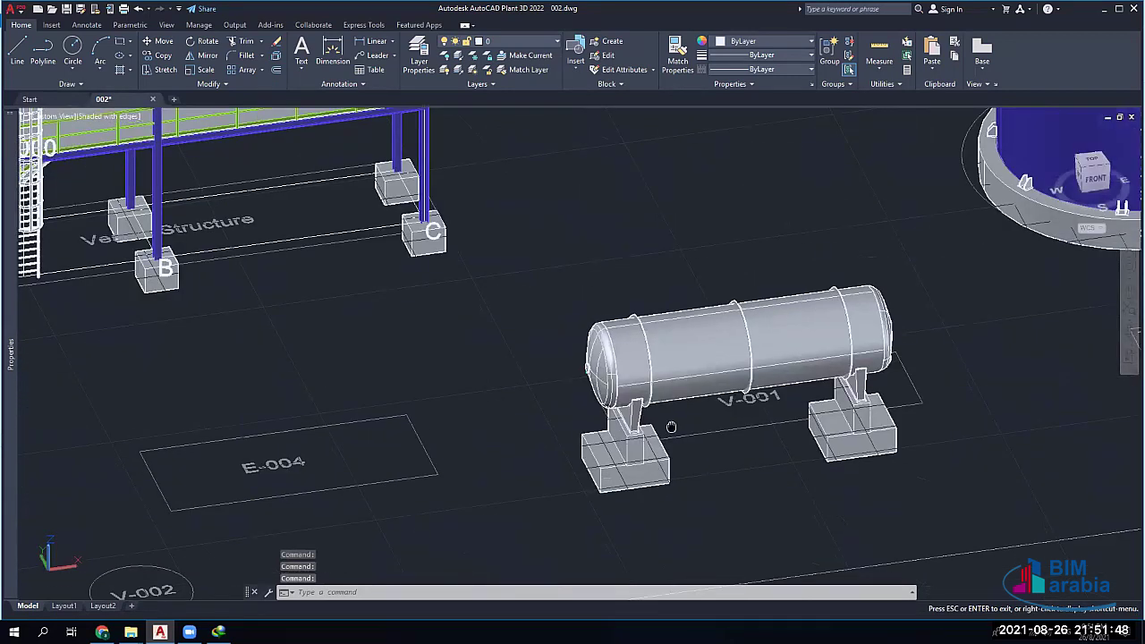
{"action": "key", "text": "ctrl+z"}
{"action": "left_click", "coordinate": [632, 438]}
{"action": "left_click", "coordinate": [805, 223]}
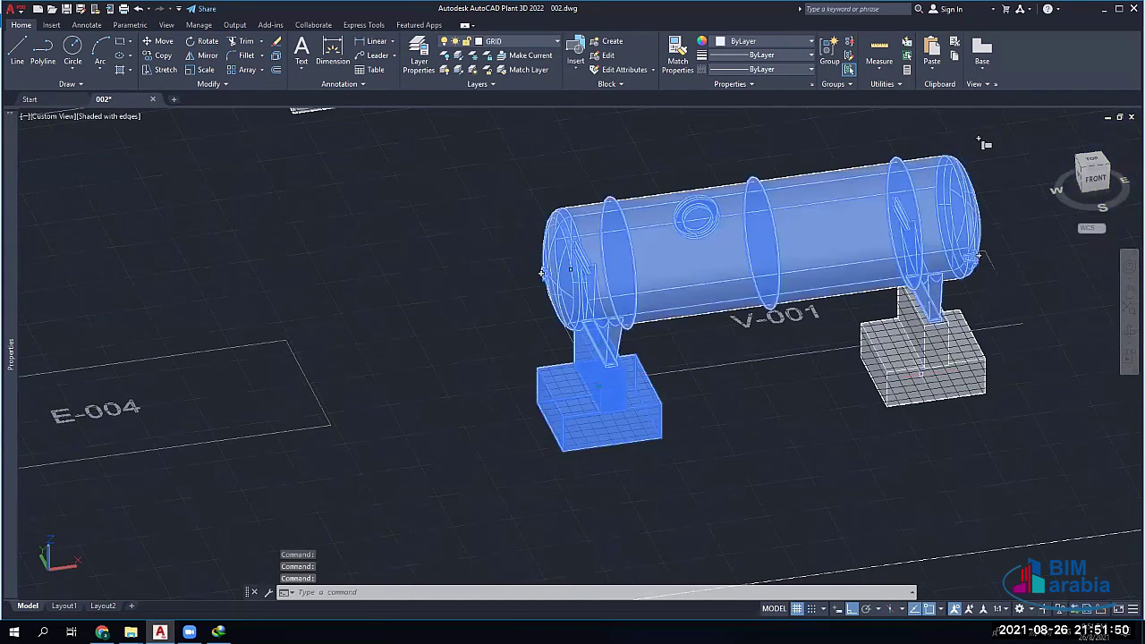
{"action": "left_click", "coordinate": [921, 357]}
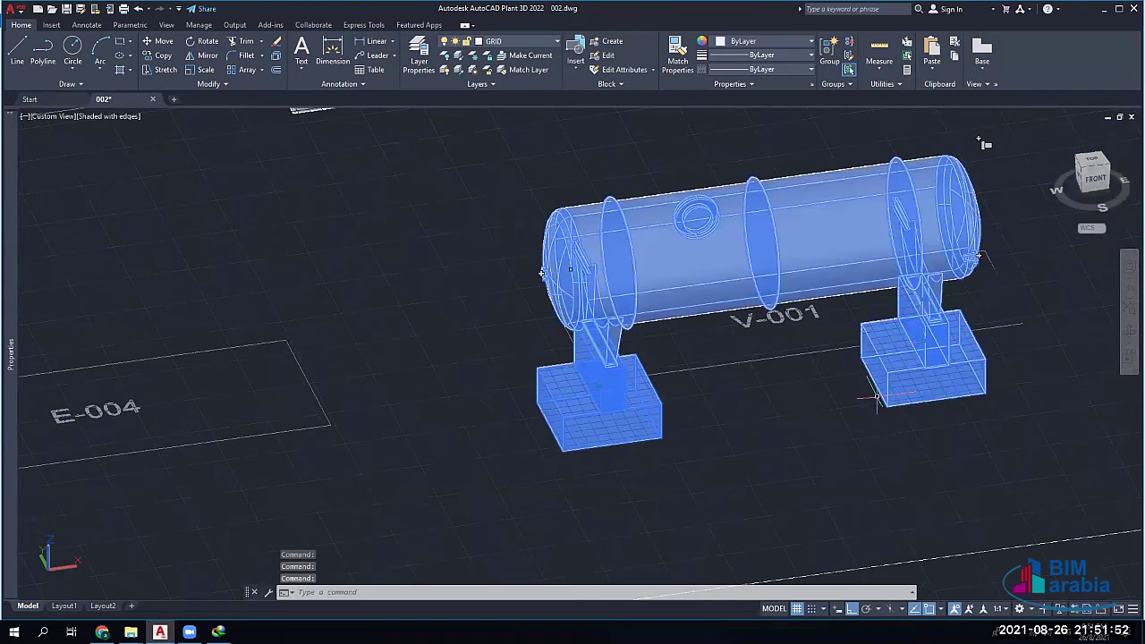
Move the vessel and foundations 500 units straight up along Z
{"action": "type", "text": "m"}
{"action": "key", "text": "Return"}
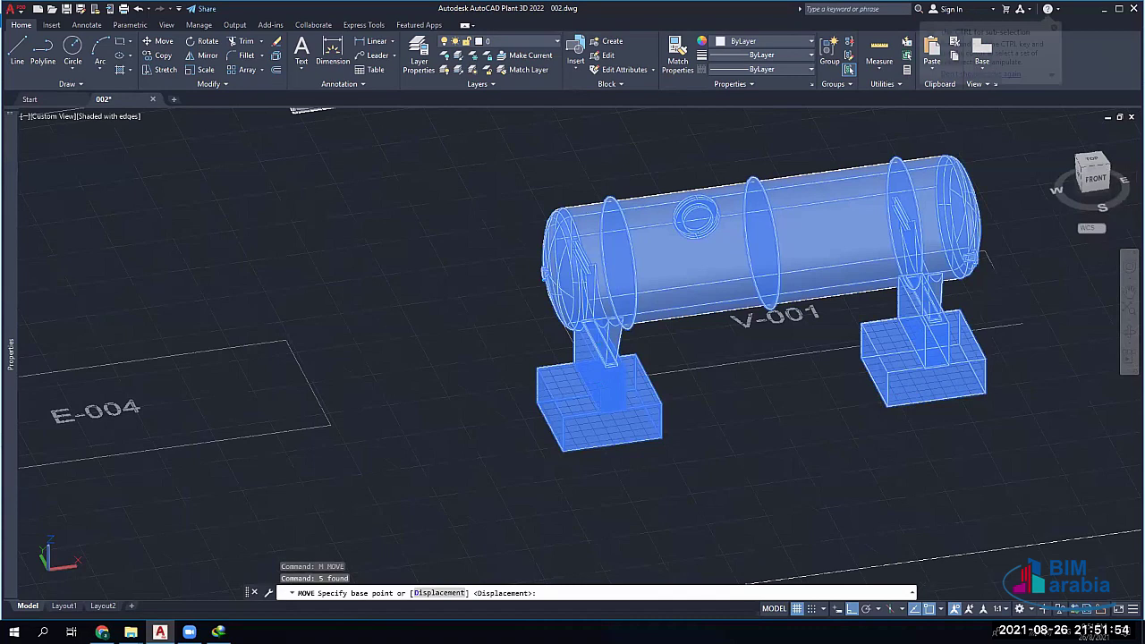
{"action": "left_click", "coordinate": [795, 460]}
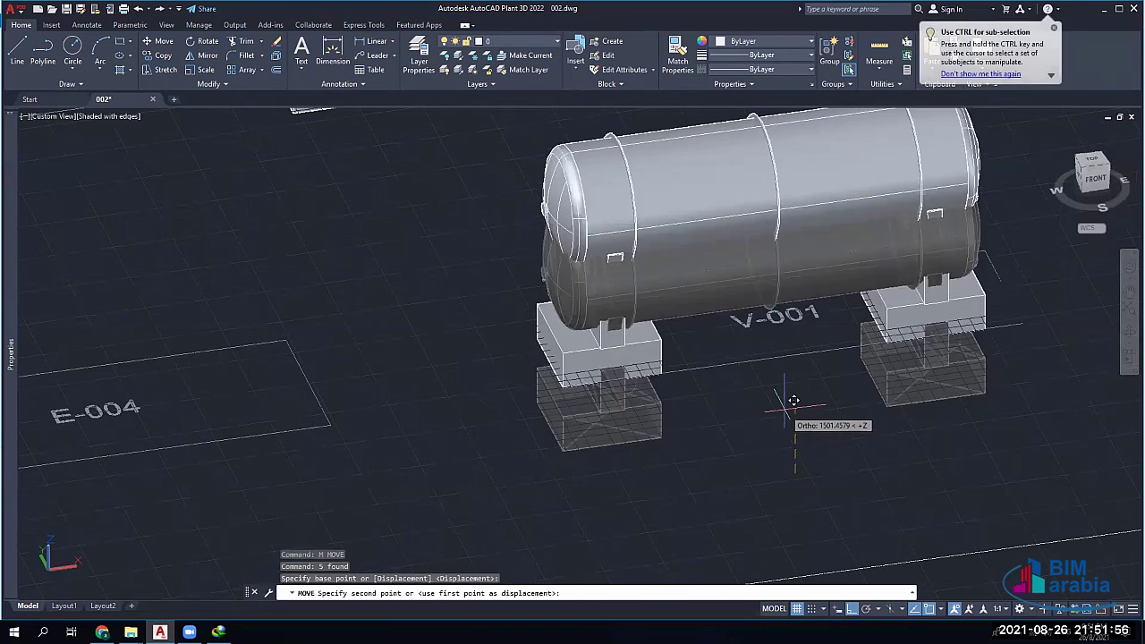
{"action": "type", "text": "500"}
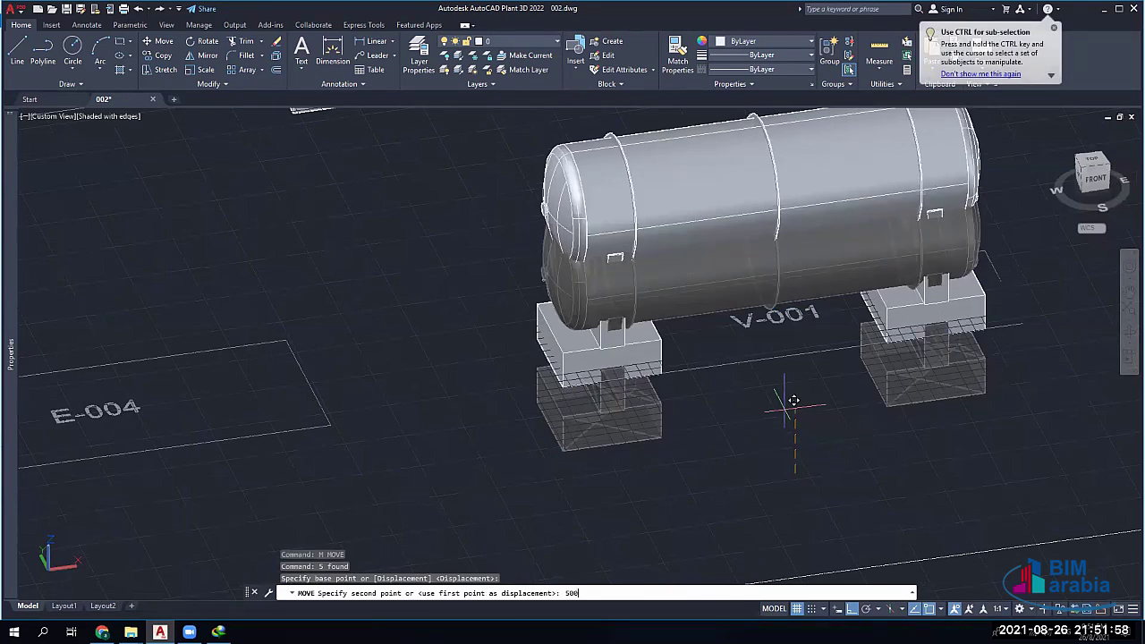
{"action": "key", "text": "Return"}
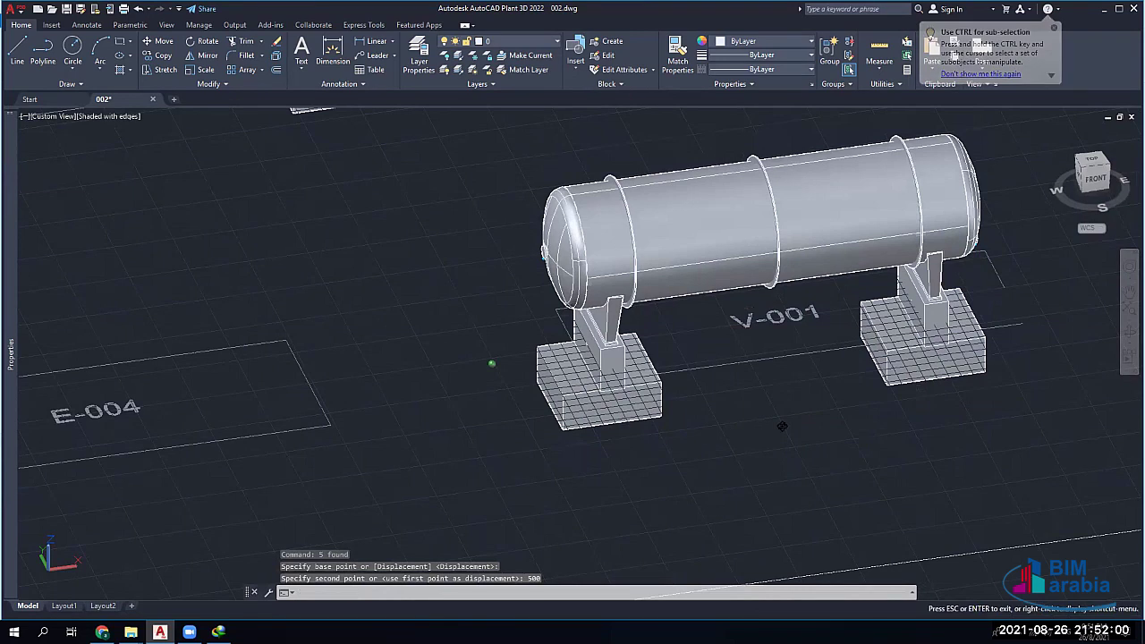
{"action": "middle_click_drag", "start_coordinate": [781, 427], "coordinate": [49, 186], "text": "shift"}
{"action": "scroll", "coordinate": [677, 350], "scroll_direction": "down", "scroll_amount": 5}
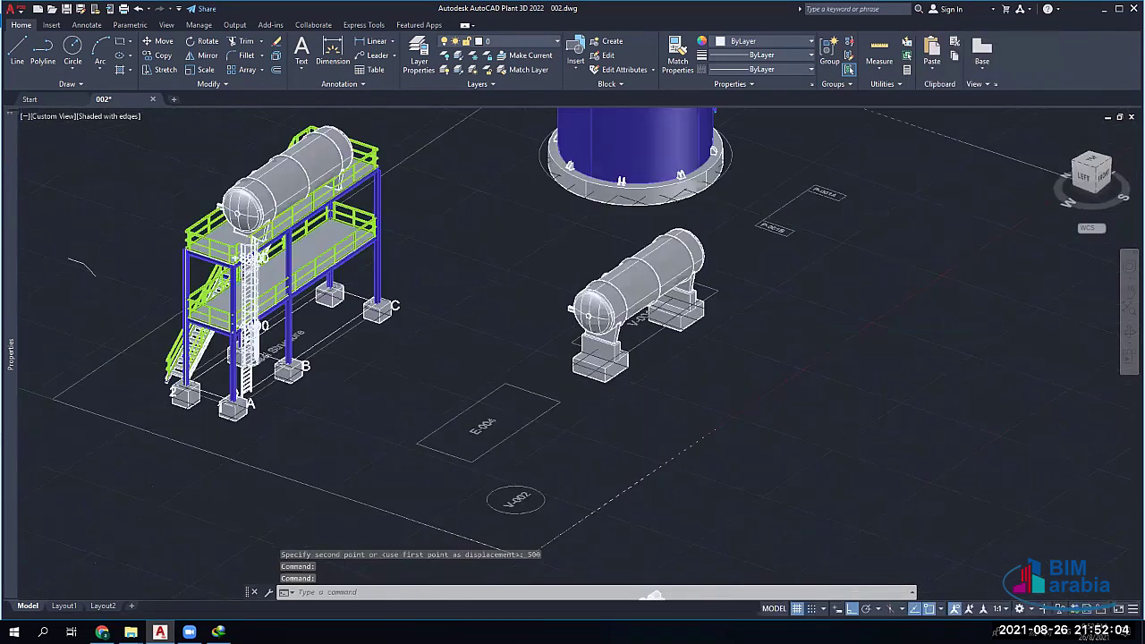
Select the small pump and start a move from its base corner
{"action": "scroll", "coordinate": [677, 351], "scroll_direction": "down", "scroll_amount": 2}
{"action": "scroll", "coordinate": [650, 512], "scroll_direction": "up", "scroll_amount": 3}
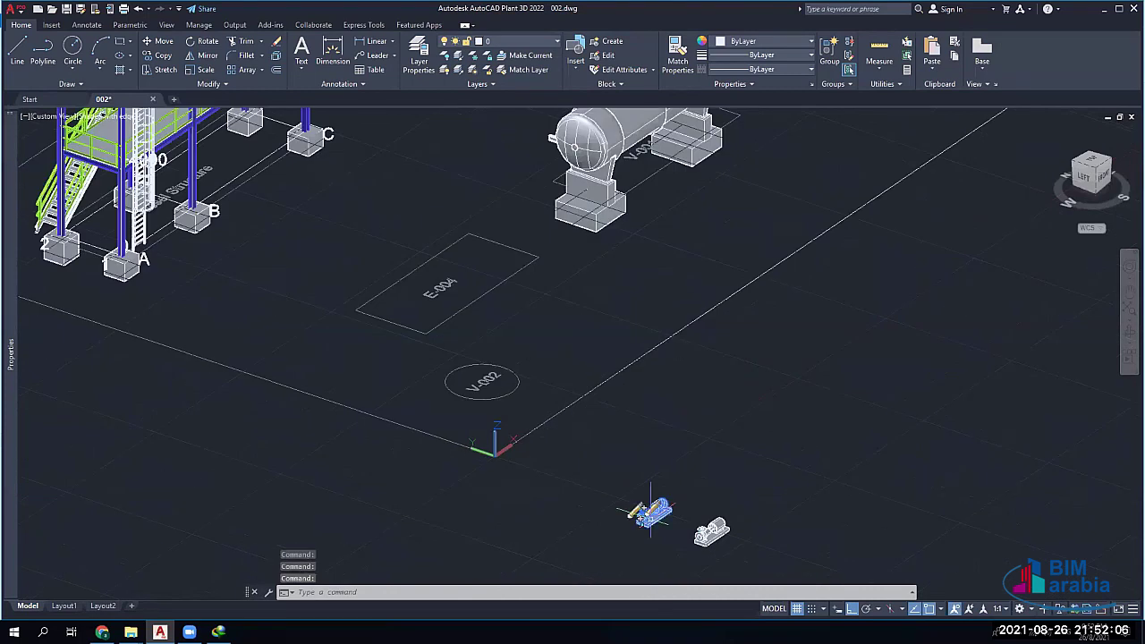
{"action": "left_click", "coordinate": [650, 511]}
{"action": "type", "text": "m"}
{"action": "key", "text": "Return"}
{"action": "scroll", "coordinate": [650, 511], "scroll_direction": "up", "scroll_amount": 2}
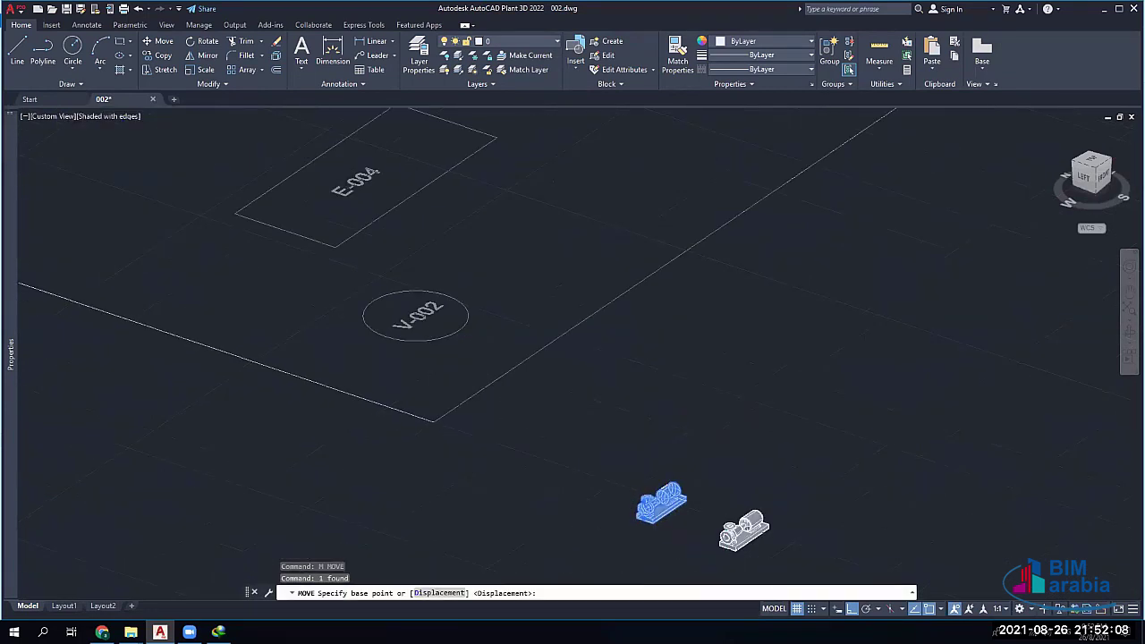
{"action": "scroll", "coordinate": [638, 536], "scroll_direction": "up", "scroll_amount": 2}
{"action": "scroll", "coordinate": [638, 536], "scroll_direction": "up", "scroll_amount": 2}
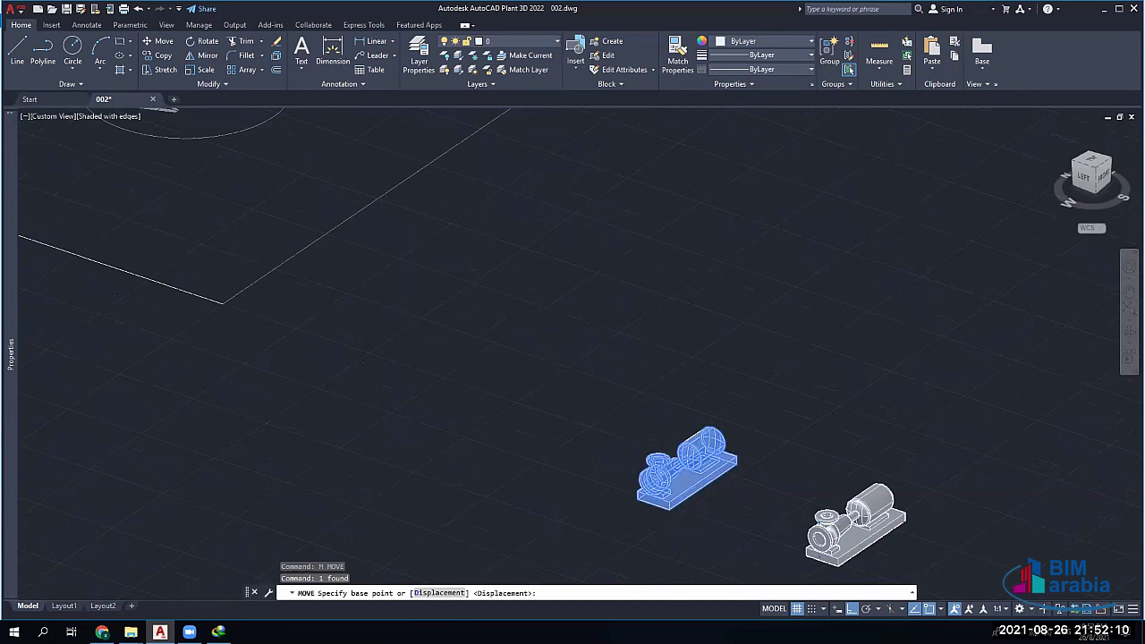
{"action": "scroll", "coordinate": [640, 529], "scroll_direction": "up", "scroll_amount": 5}
{"action": "left_click", "coordinate": [750, 458]}
Pan over to the pump footprints and drop the pump onto P-001B
{"action": "scroll", "coordinate": [750, 458], "scroll_direction": "down", "scroll_amount": 8}
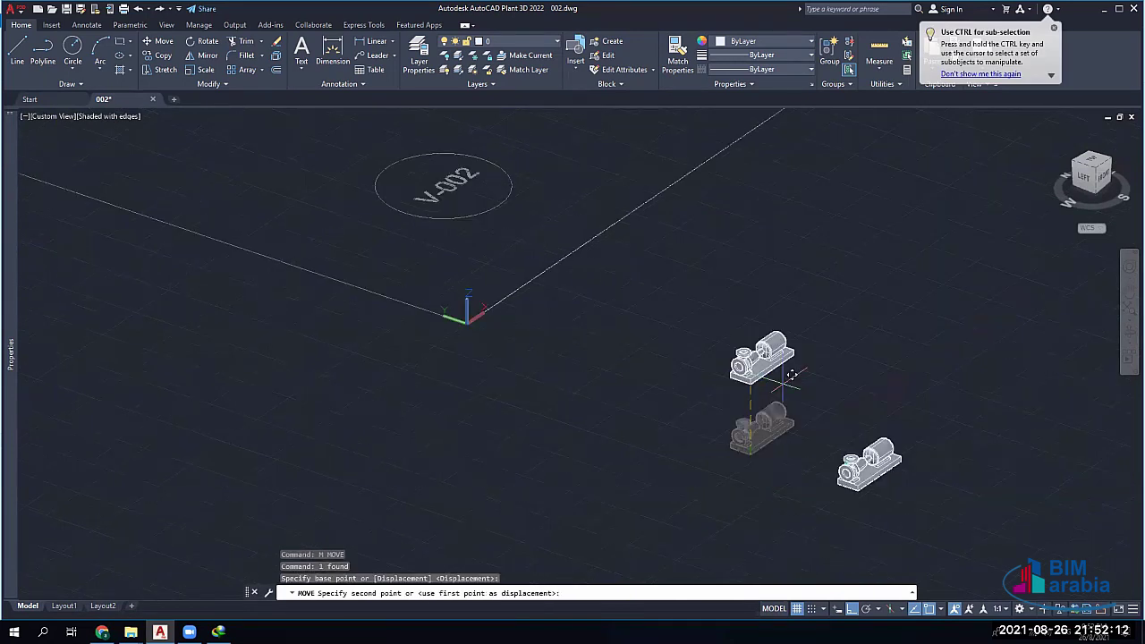
{"action": "middle_click_drag", "start_coordinate": [791, 373], "coordinate": [803, 567]}
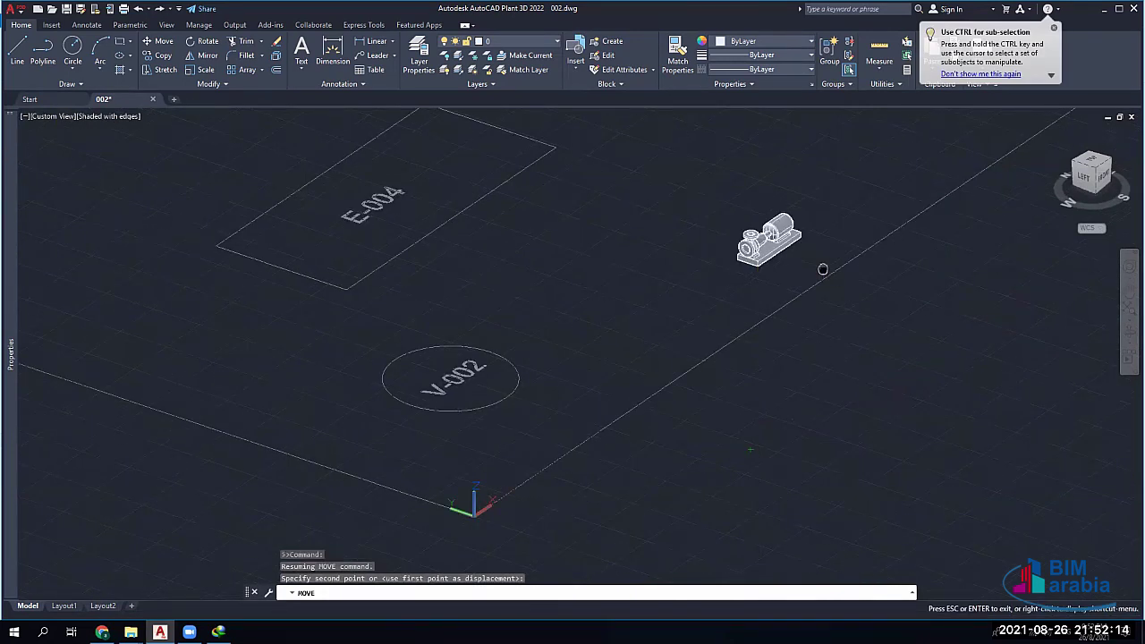
{"action": "middle_click_drag", "start_coordinate": [820, 266], "coordinate": [830, 430]}
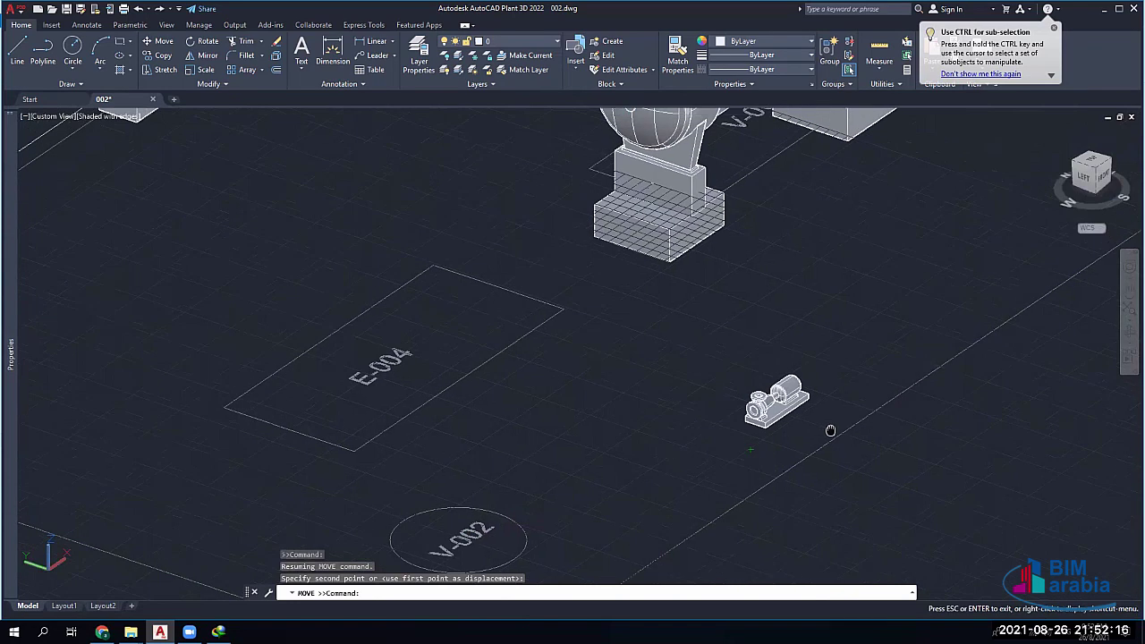
{"action": "scroll", "coordinate": [457, 468], "scroll_direction": "down", "scroll_amount": 4}
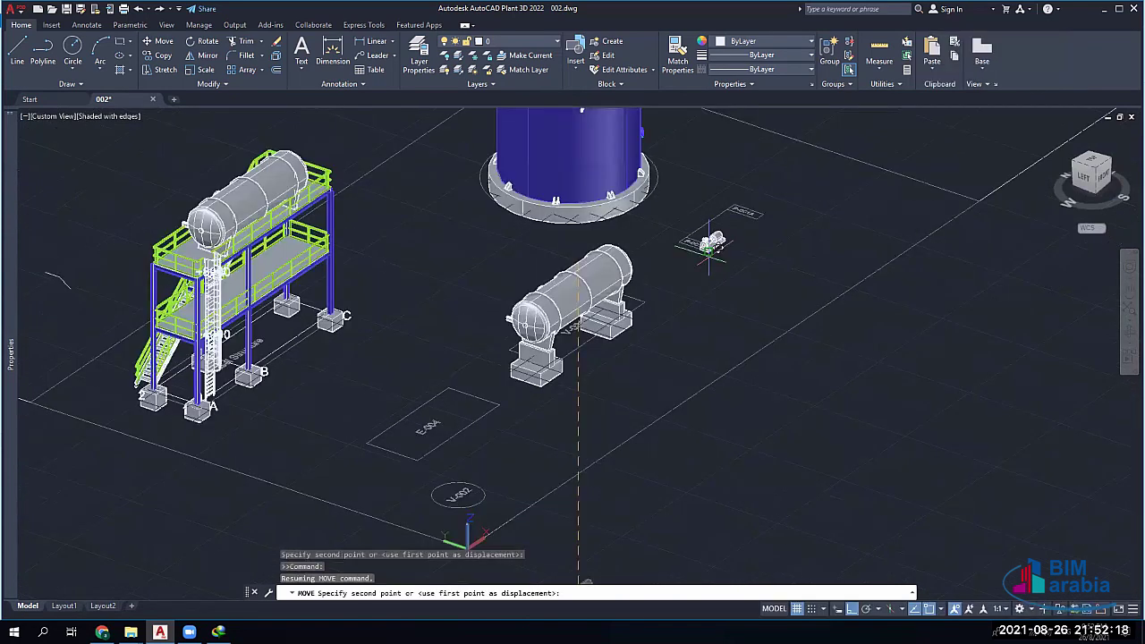
{"action": "scroll", "coordinate": [706, 241], "scroll_direction": "up", "scroll_amount": 5}
{"action": "scroll", "coordinate": [695, 235], "scroll_direction": "up", "scroll_amount": 2}
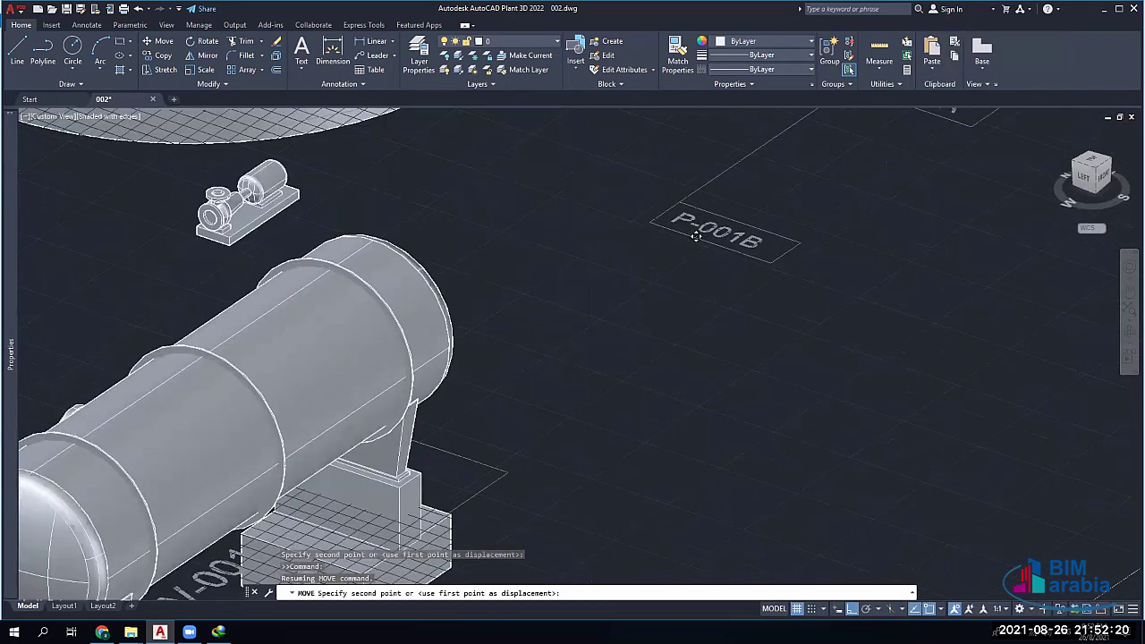
{"action": "scroll", "coordinate": [695, 236], "scroll_direction": "up", "scroll_amount": 1}
{"action": "left_click", "coordinate": [644, 181]}
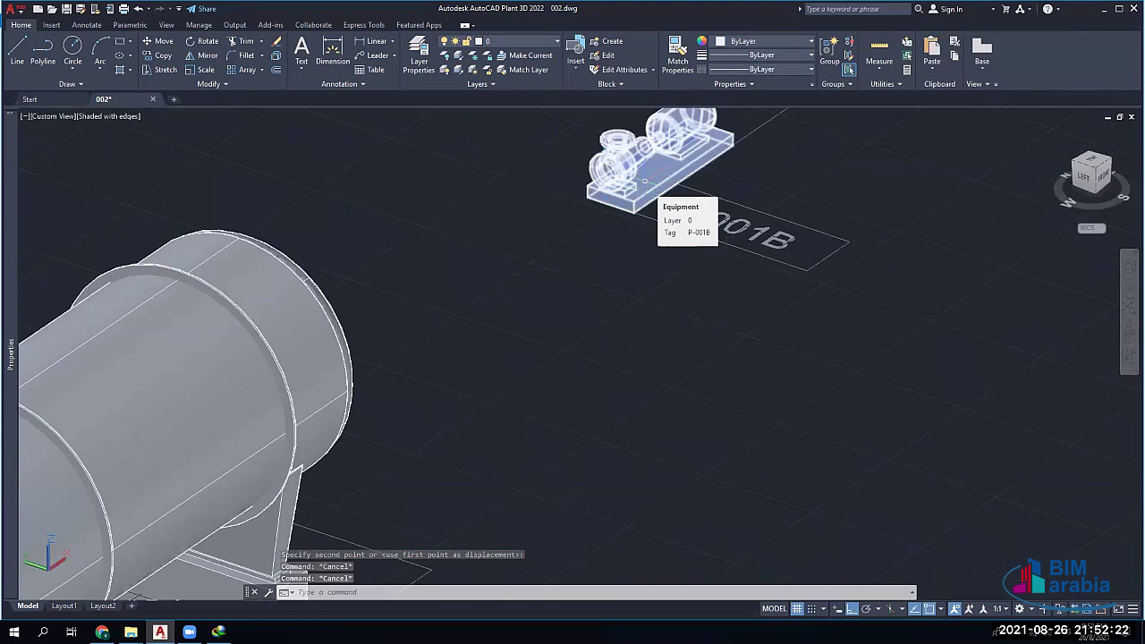
{"action": "key", "text": "Escape"}
{"action": "key", "text": "Escape"}
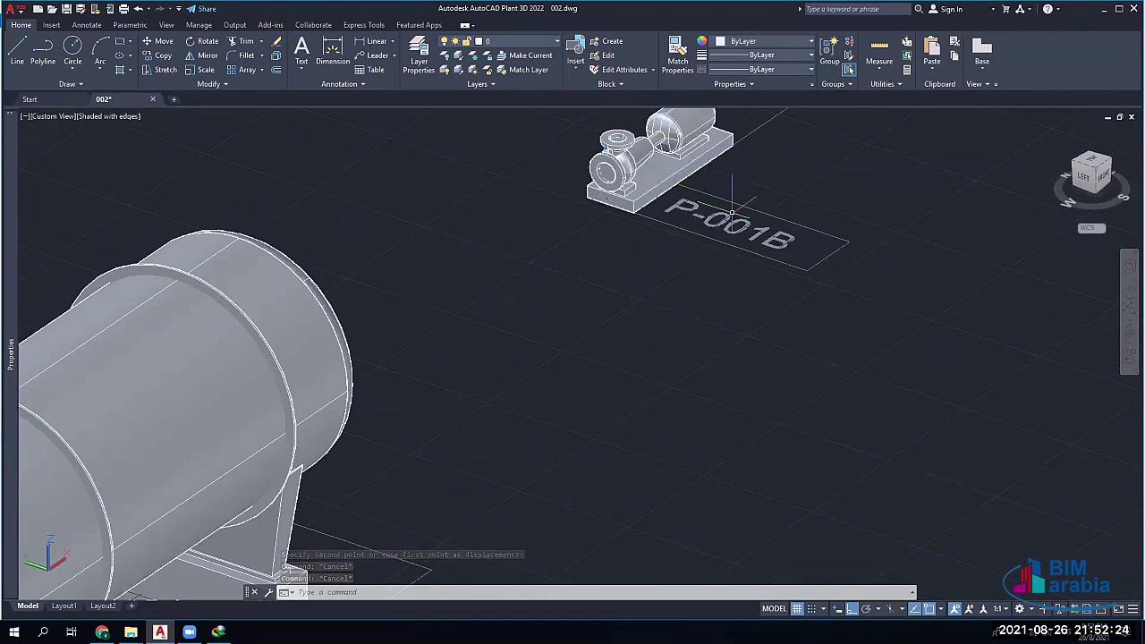
Start rotating the placed pump about its corner with RO, then orbit to look down from above
{"action": "left_click", "coordinate": [619, 135]}
{"action": "type", "text": "RO"}
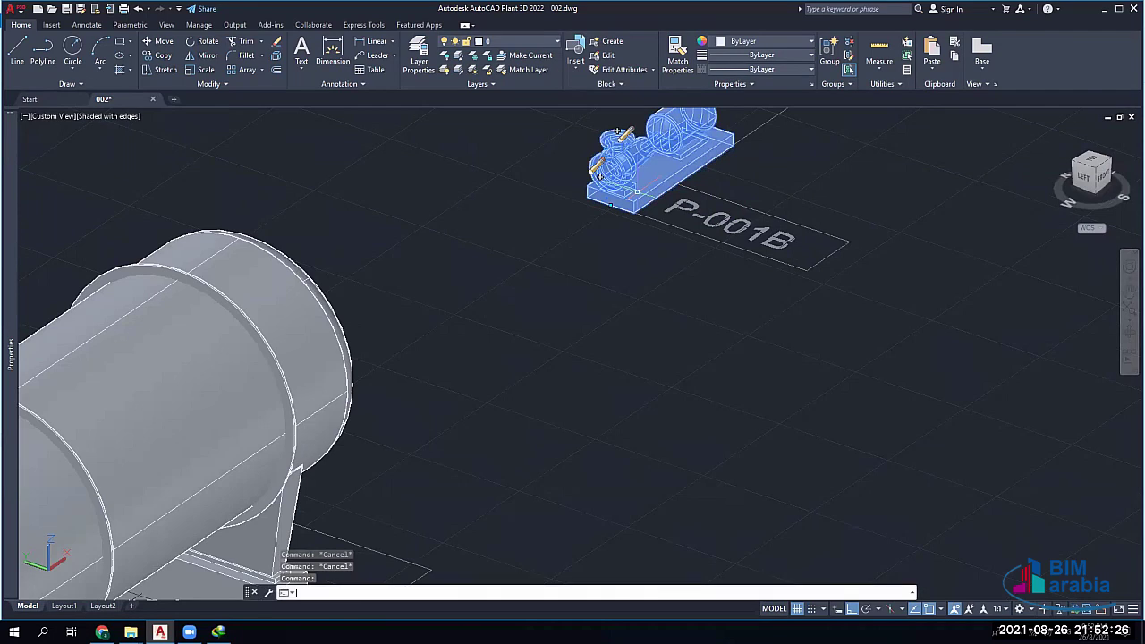
{"action": "key", "text": "Return"}
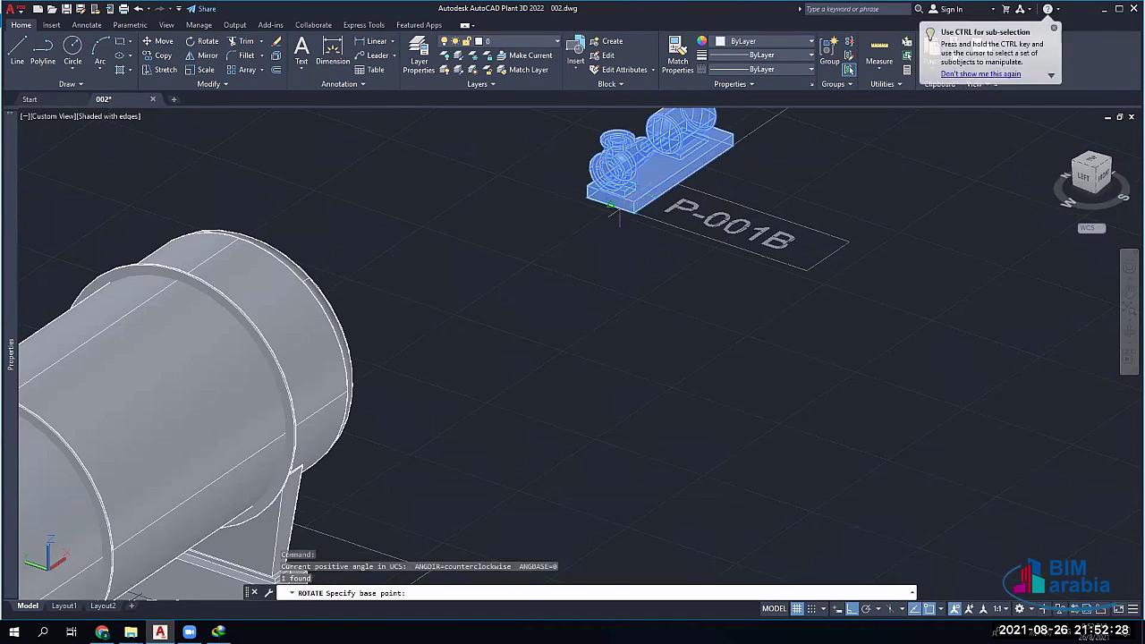
{"action": "left_click", "coordinate": [633, 208]}
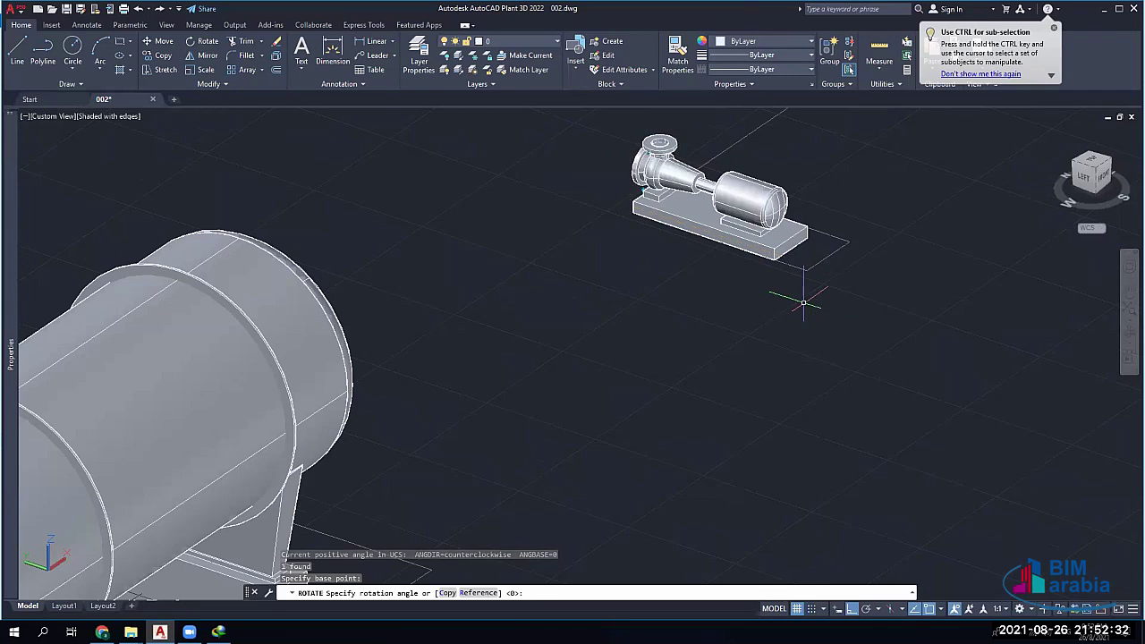
{"action": "key", "text": "Escape"}
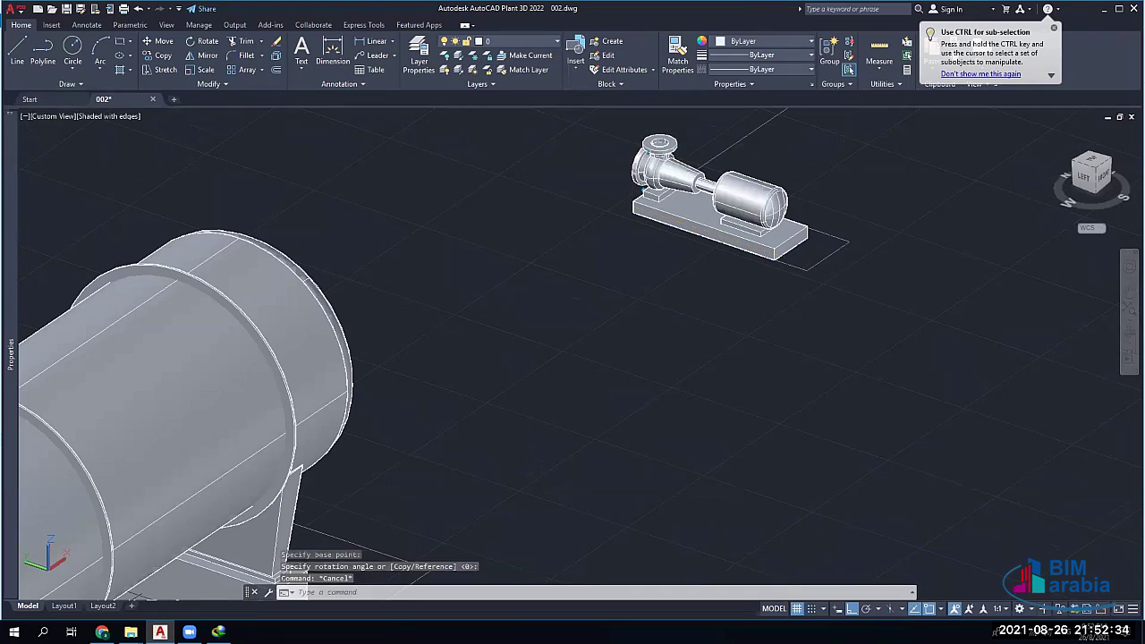
{"action": "key", "text": "Escape"}
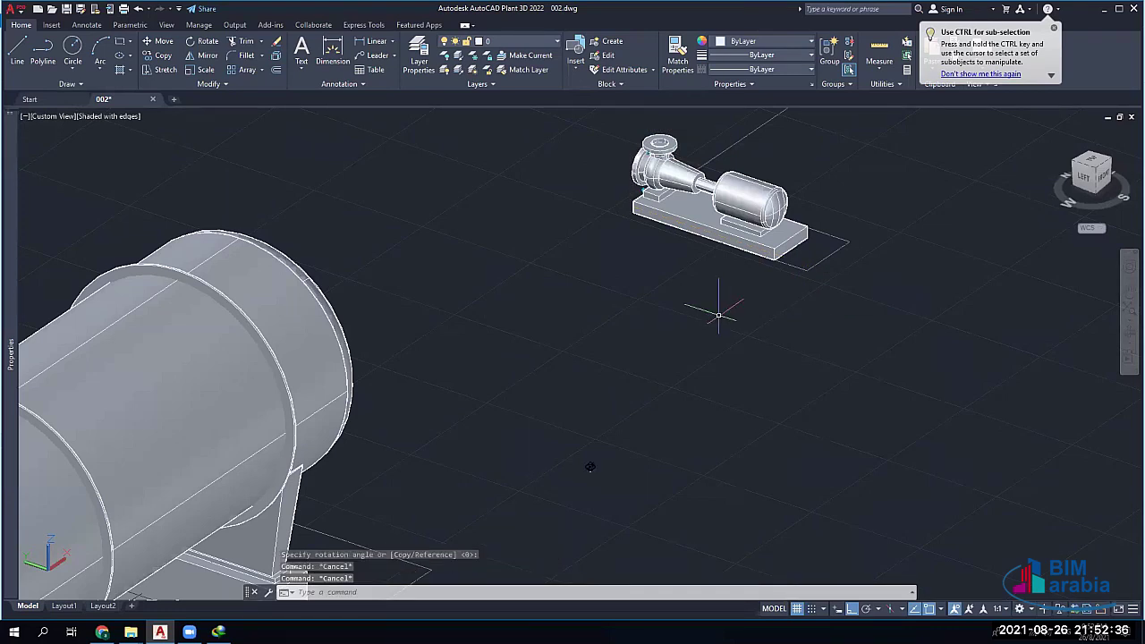
{"action": "middle_click_drag", "start_coordinate": [718, 315], "coordinate": [603, 297], "text": "shift"}
{"action": "scroll", "coordinate": [747, 291], "scroll_direction": "down", "scroll_amount": 3}
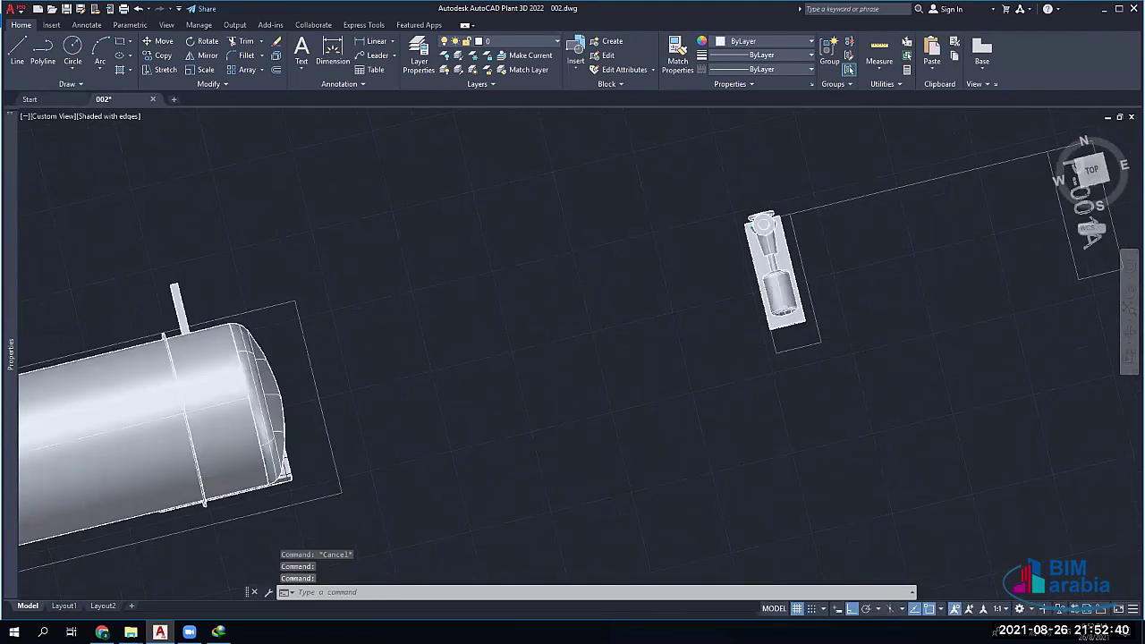
Select the other small pump for a move, then cancel it
{"action": "scroll", "coordinate": [506, 450], "scroll_direction": "down", "scroll_amount": 3}
{"action": "left_click", "coordinate": [506, 450]}
{"action": "type", "text": "m"}
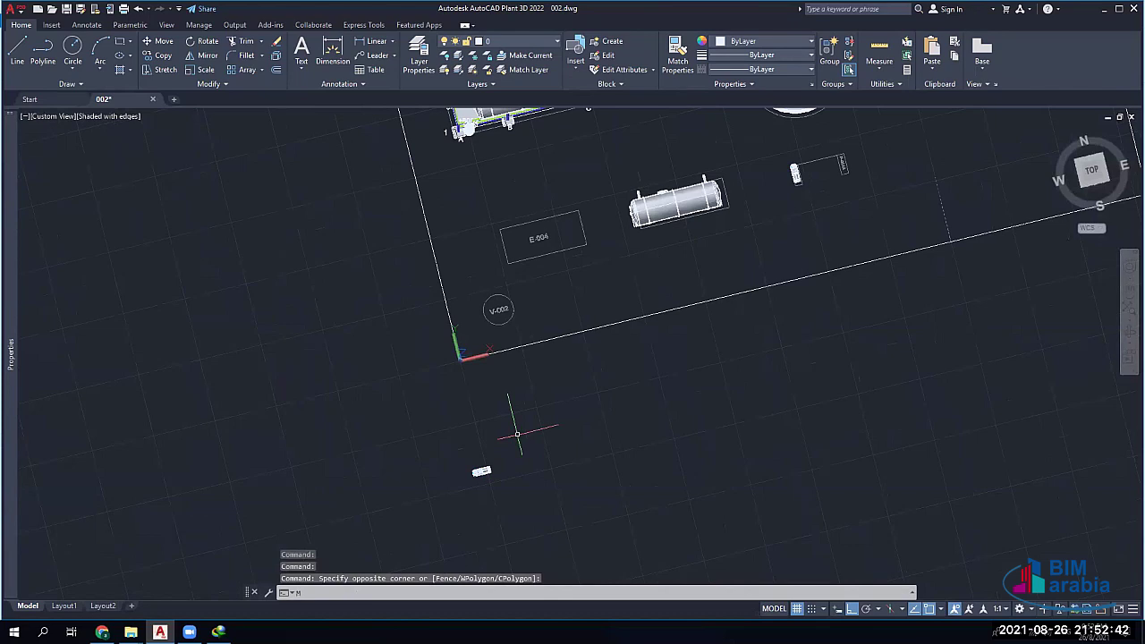
{"action": "key", "text": "Return"}
{"action": "left_click", "coordinate": [481, 470]}
{"action": "key", "text": "Return"}
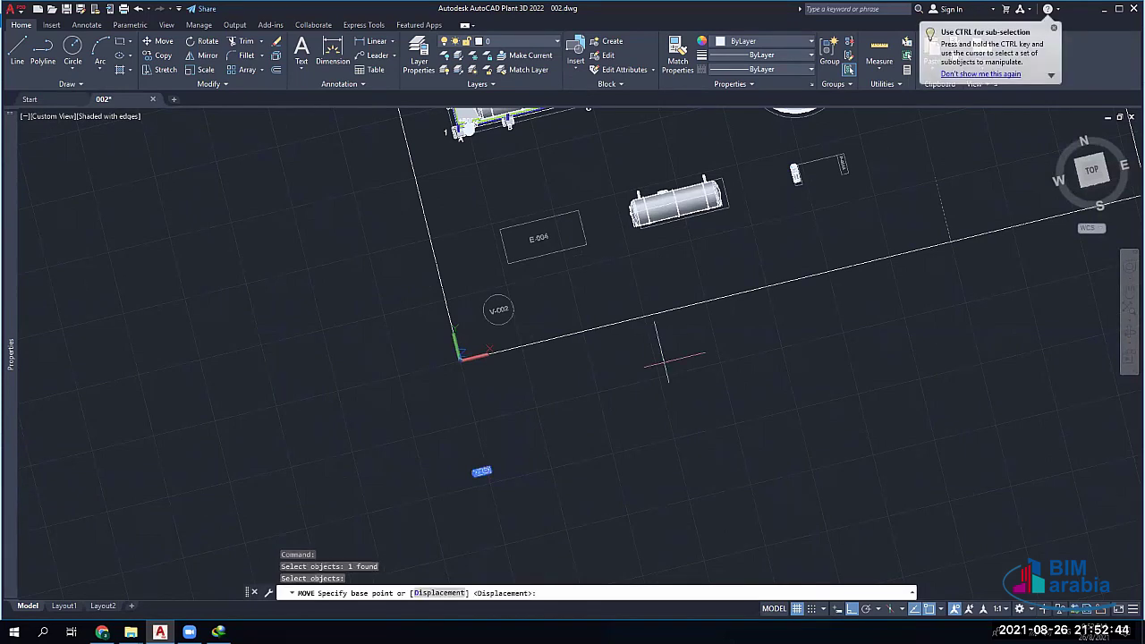
{"action": "scroll", "coordinate": [483, 469], "scroll_direction": "up", "scroll_amount": 8}
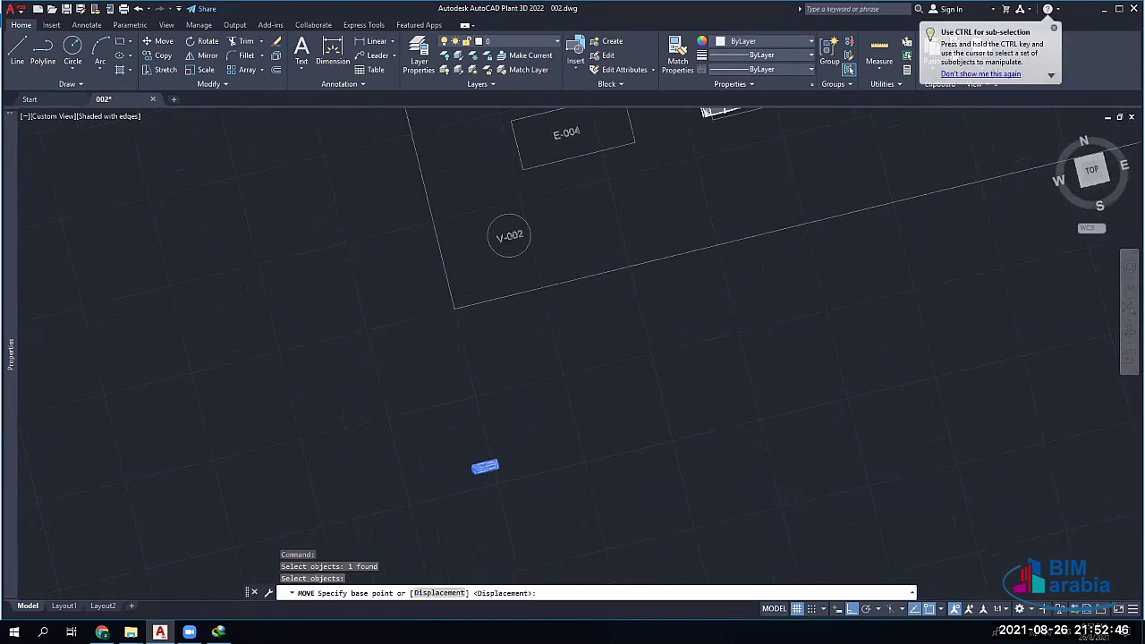
{"action": "key", "text": "Escape"}
Orbit to see the pump in 3D and start moving it from its base plate
{"action": "middle_click_drag", "start_coordinate": [501, 399], "coordinate": [528, 357], "text": "shift"}
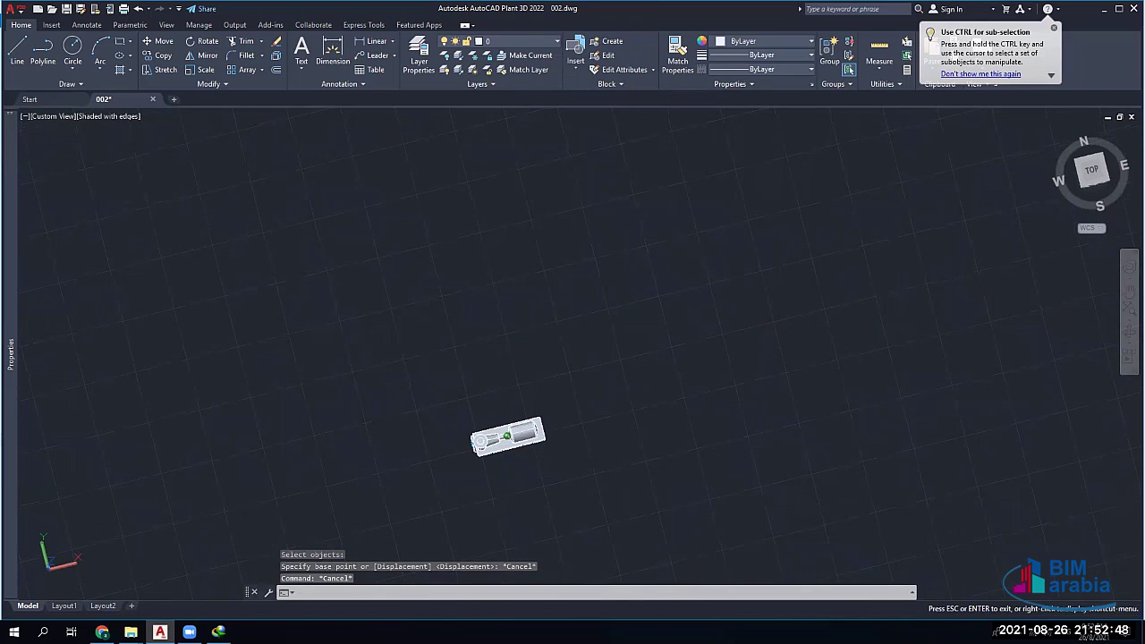
{"action": "middle_click_drag", "start_coordinate": [508, 438], "coordinate": [537, 412], "text": "shift"}
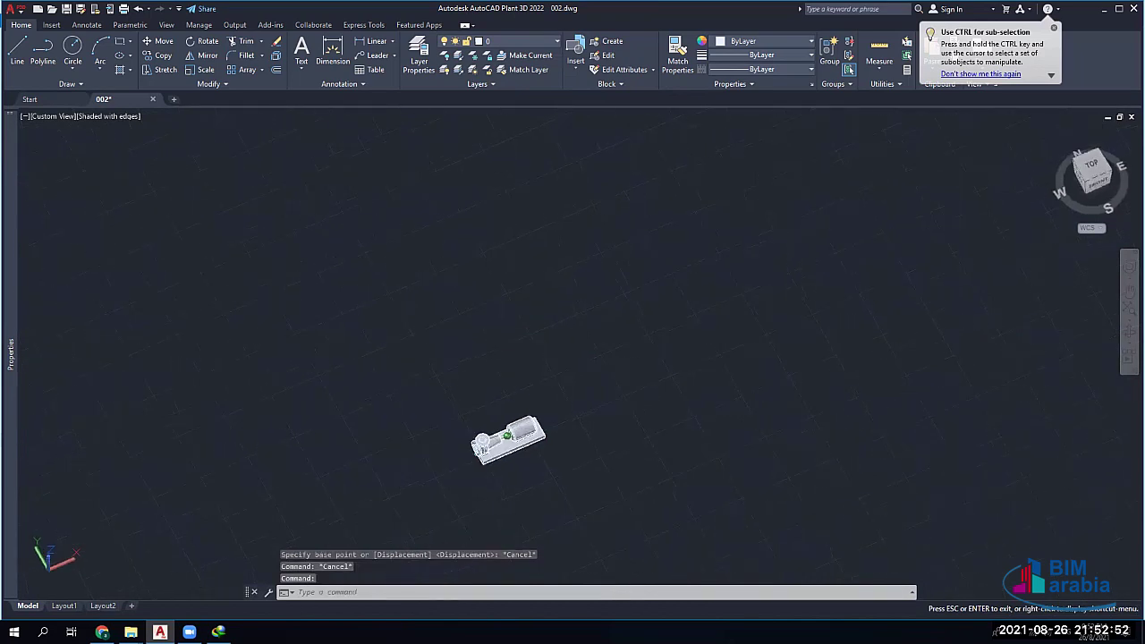
{"action": "scroll", "coordinate": [508, 438], "scroll_direction": "up", "scroll_amount": 5}
{"action": "left_click", "coordinate": [536, 340]}
{"action": "type", "text": "m"}
{"action": "key", "text": "Return"}
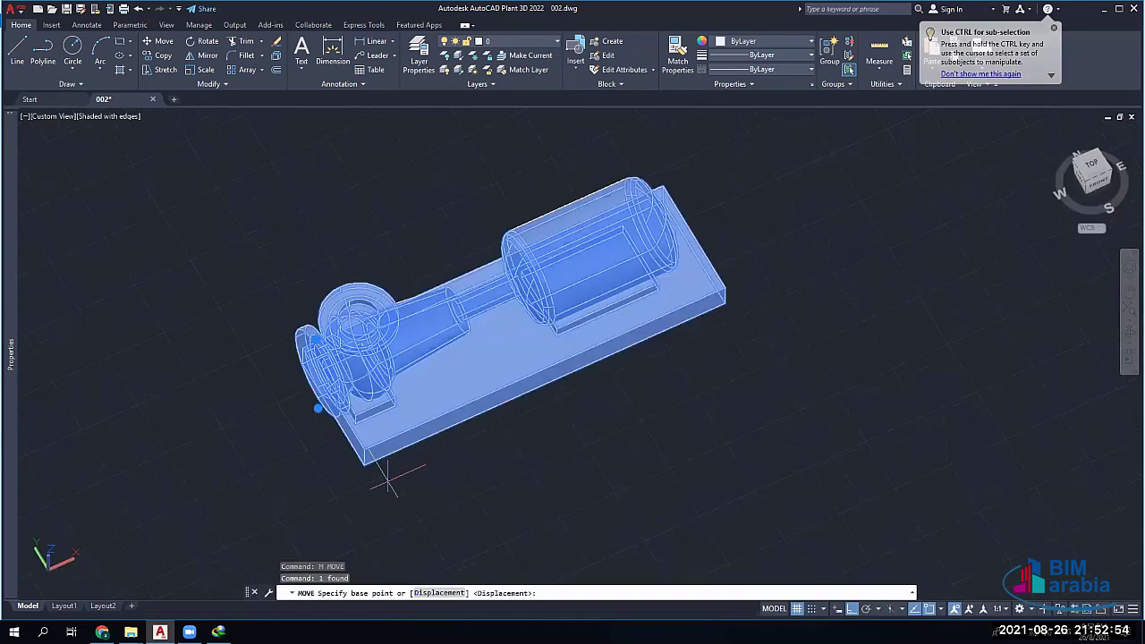
{"action": "left_click", "coordinate": [387, 480]}
Pan the P-001A footprint into view and finish moving the pump there
{"action": "scroll", "coordinate": [740, 387], "scroll_direction": "up", "scroll_amount": 5}
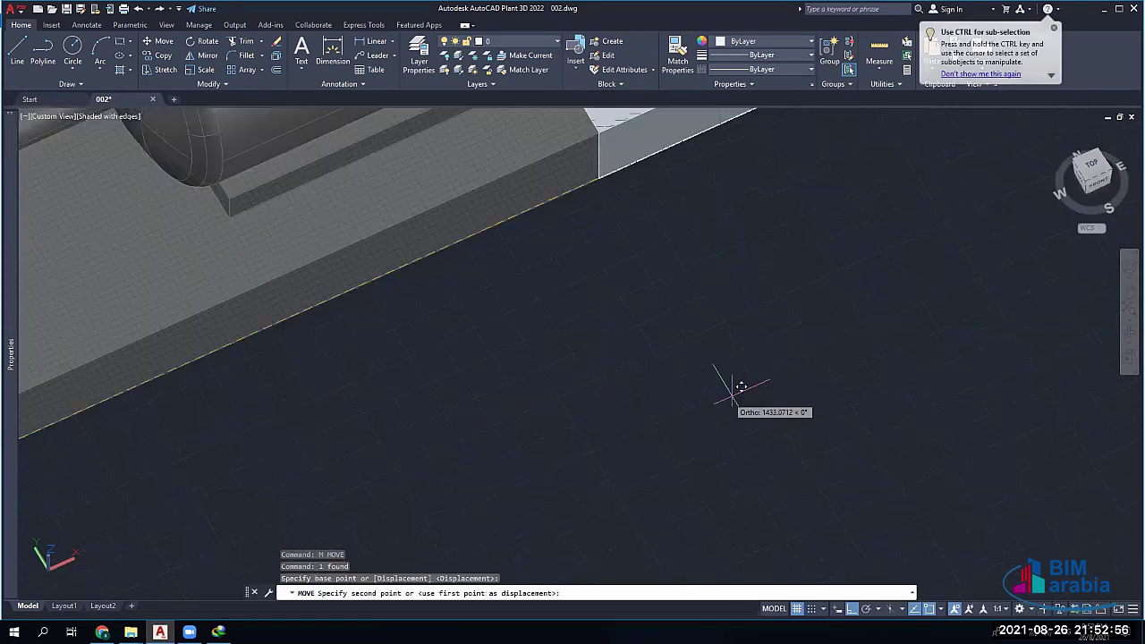
{"action": "scroll", "coordinate": [727, 383], "scroll_direction": "down", "scroll_amount": 6}
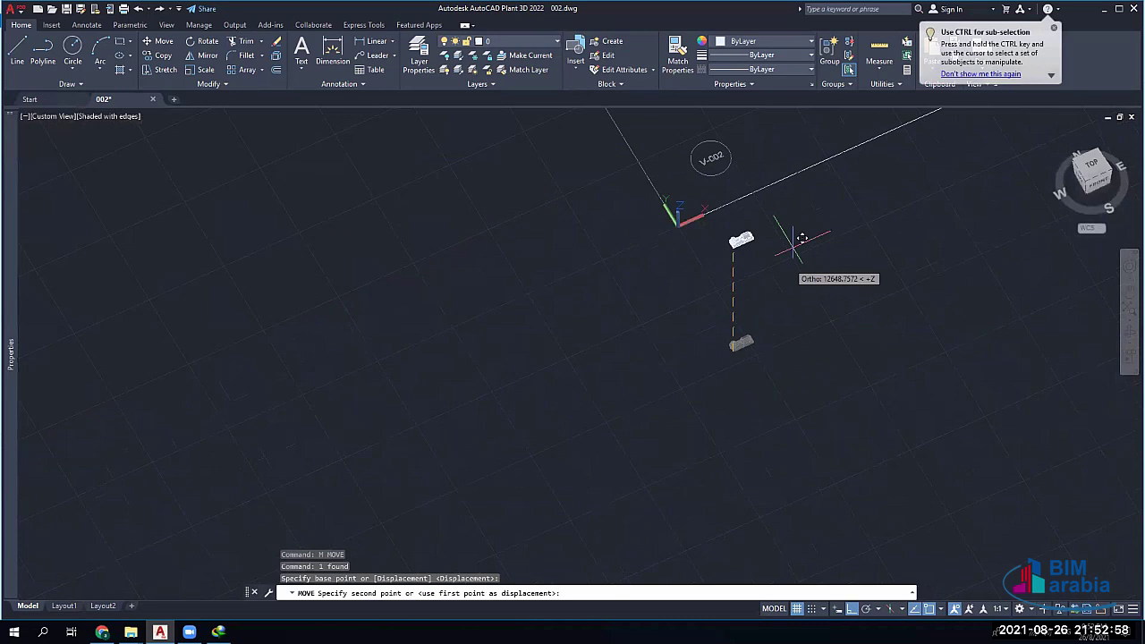
{"action": "left_click", "coordinate": [794, 246]}
{"action": "middle_click_drag", "start_coordinate": [794, 246], "coordinate": [643, 409]}
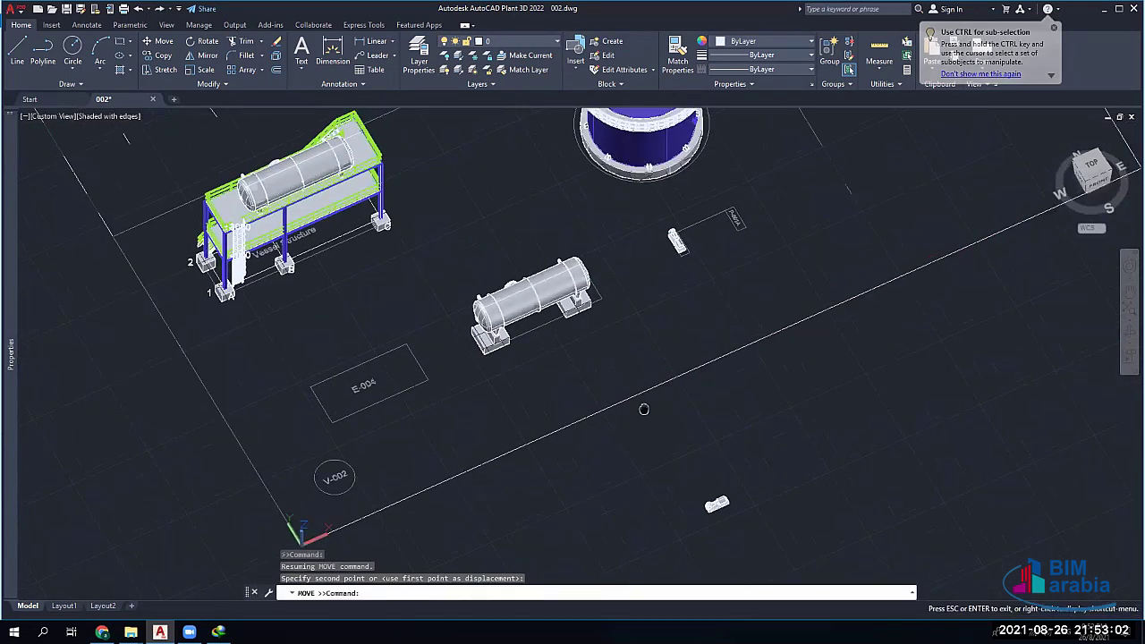
{"action": "scroll", "coordinate": [701, 285], "scroll_direction": "up", "scroll_amount": 4}
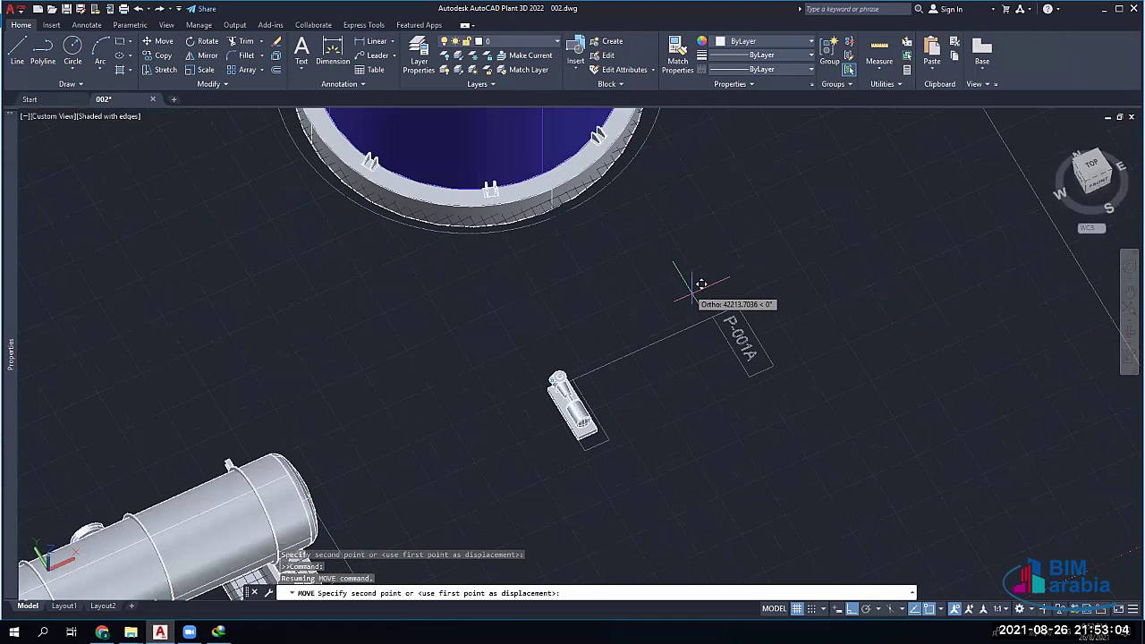
{"action": "scroll", "coordinate": [701, 285], "scroll_direction": "up", "scroll_amount": 3}
{"action": "key", "text": "Escape"}
{"action": "key", "text": "Escape"}
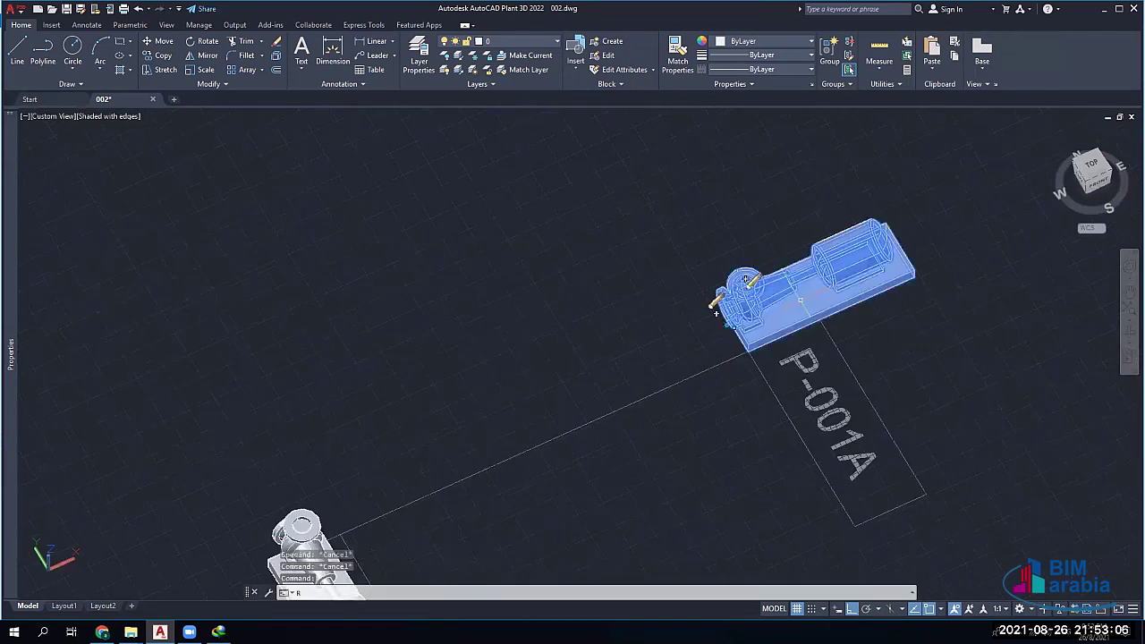
Rotate the pump about its pivot point to line up with the P-001A outline
{"action": "type", "text": "RO"}
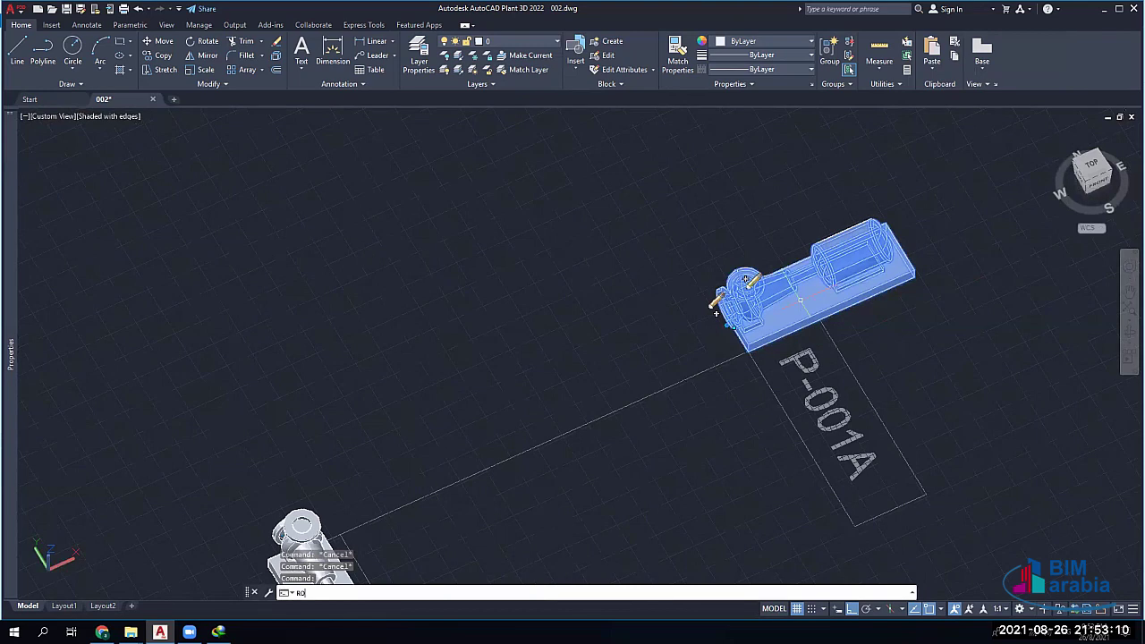
{"action": "key", "text": "Return"}
{"action": "left_click", "coordinate": [715, 312]}
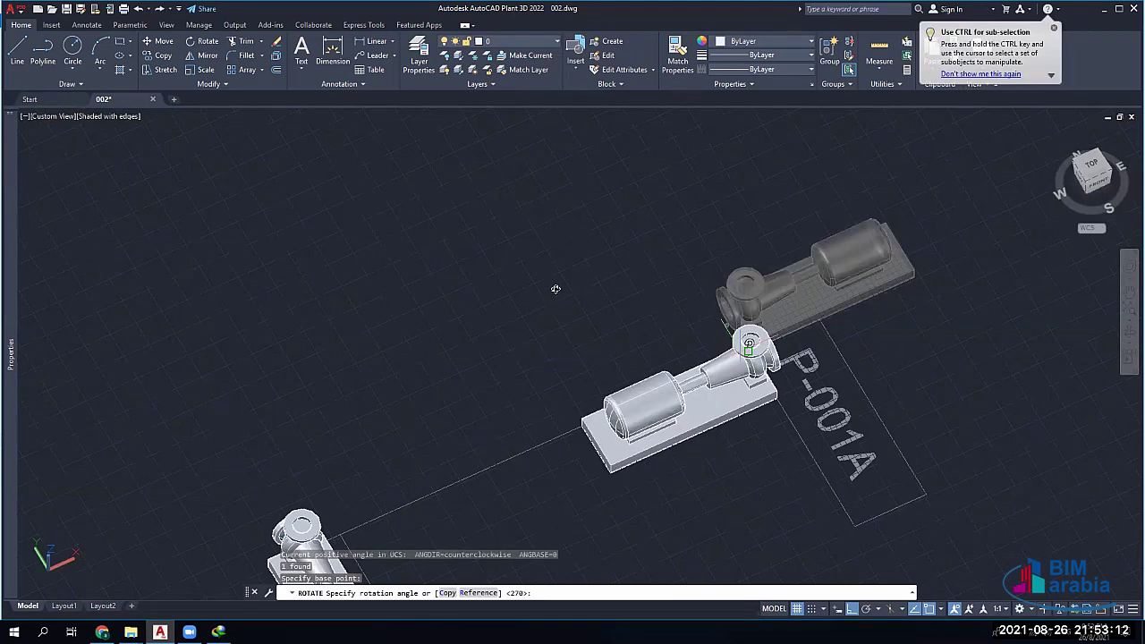
{"action": "key", "text": "Escape"}
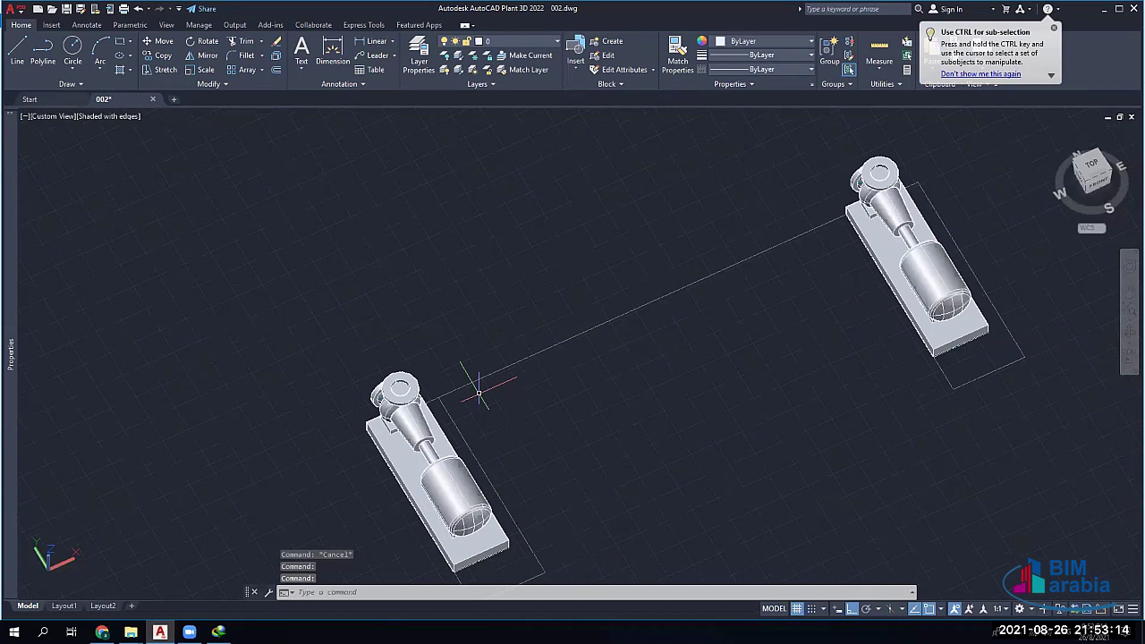
Orbit, pan and zoom to survey the whole plant from a new viewpoint
{"action": "middle_click_drag", "start_coordinate": [478, 391], "coordinate": [497, 412], "text": "shift"}
{"action": "scroll", "coordinate": [542, 361], "scroll_direction": "down", "scroll_amount": 5}
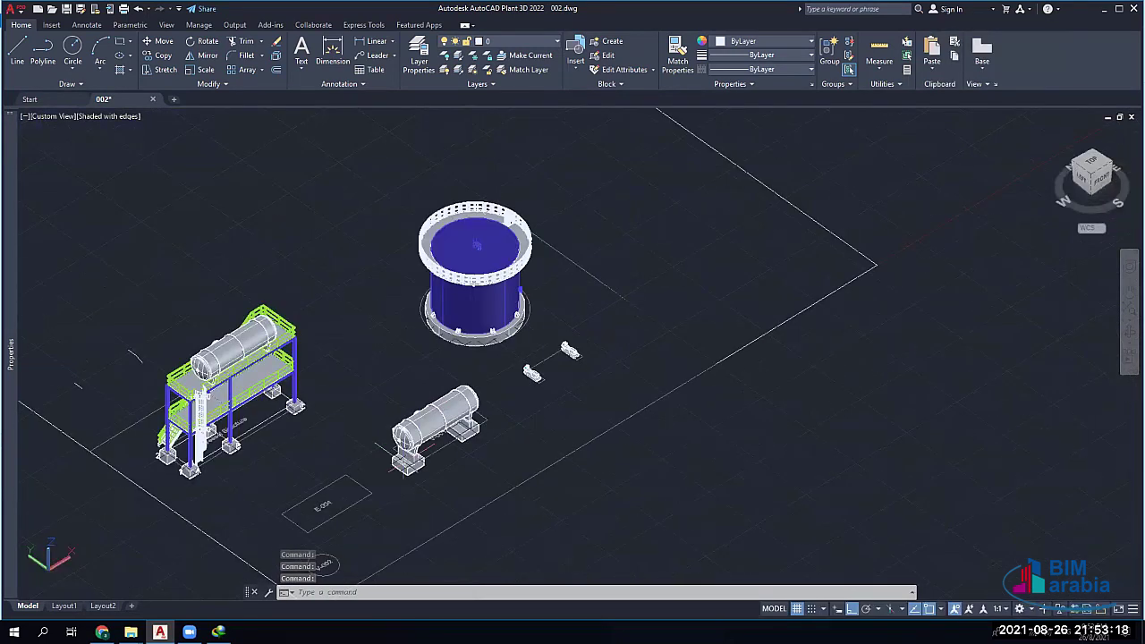
{"action": "middle_click_drag", "start_coordinate": [370, 468], "coordinate": [550, 407]}
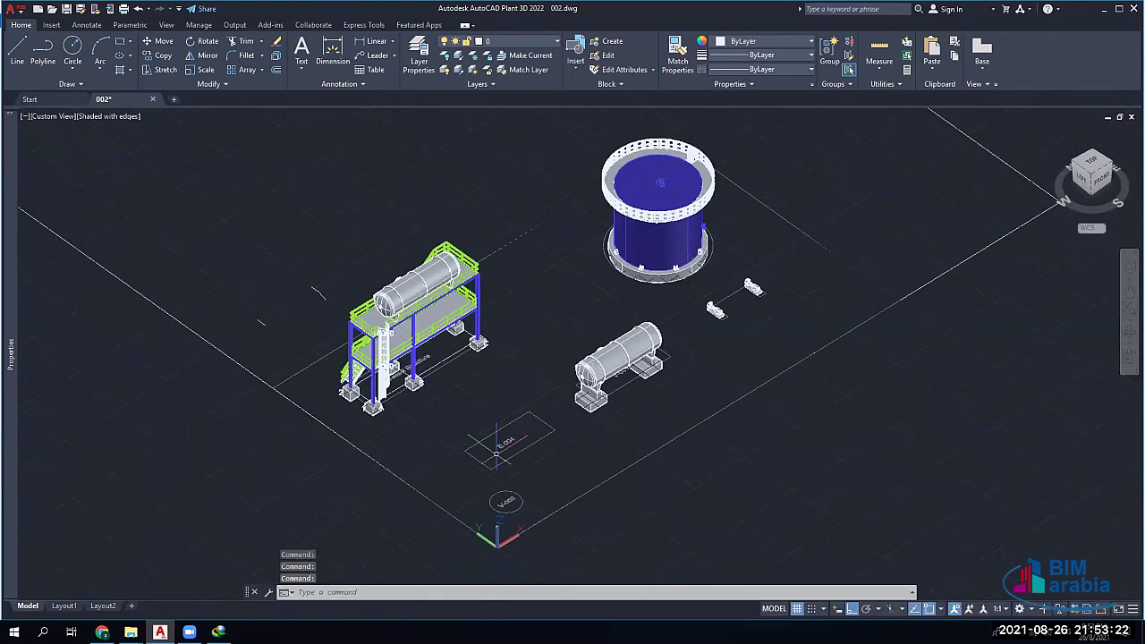
{"action": "scroll", "coordinate": [496, 453], "scroll_direction": "up", "scroll_amount": 3}
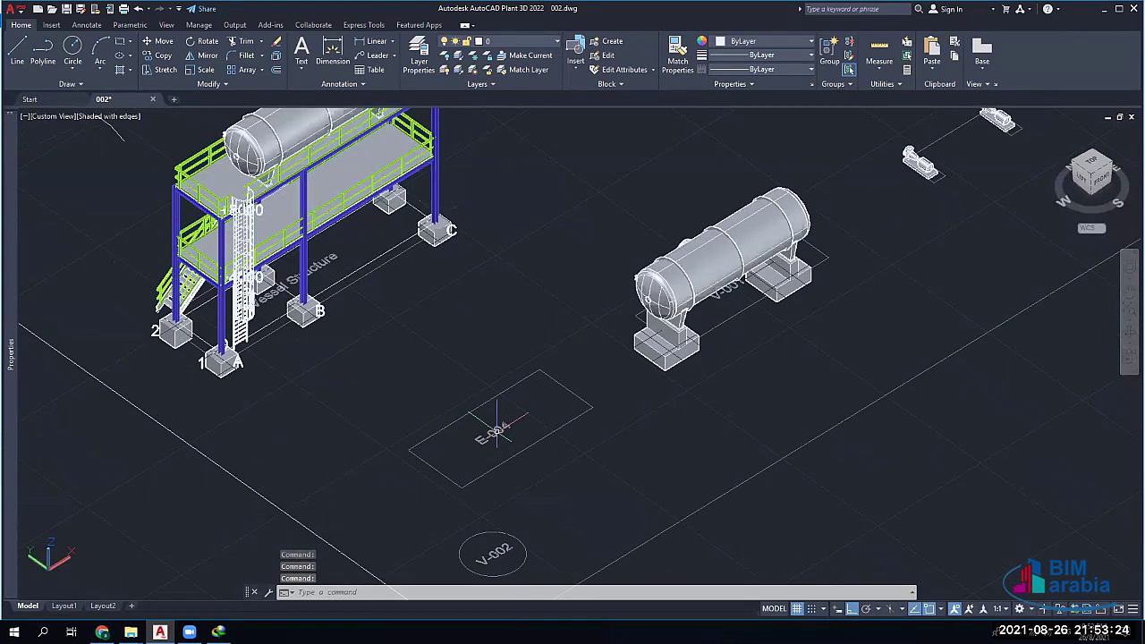
{"action": "scroll", "coordinate": [496, 430], "scroll_direction": "down", "scroll_amount": 2}
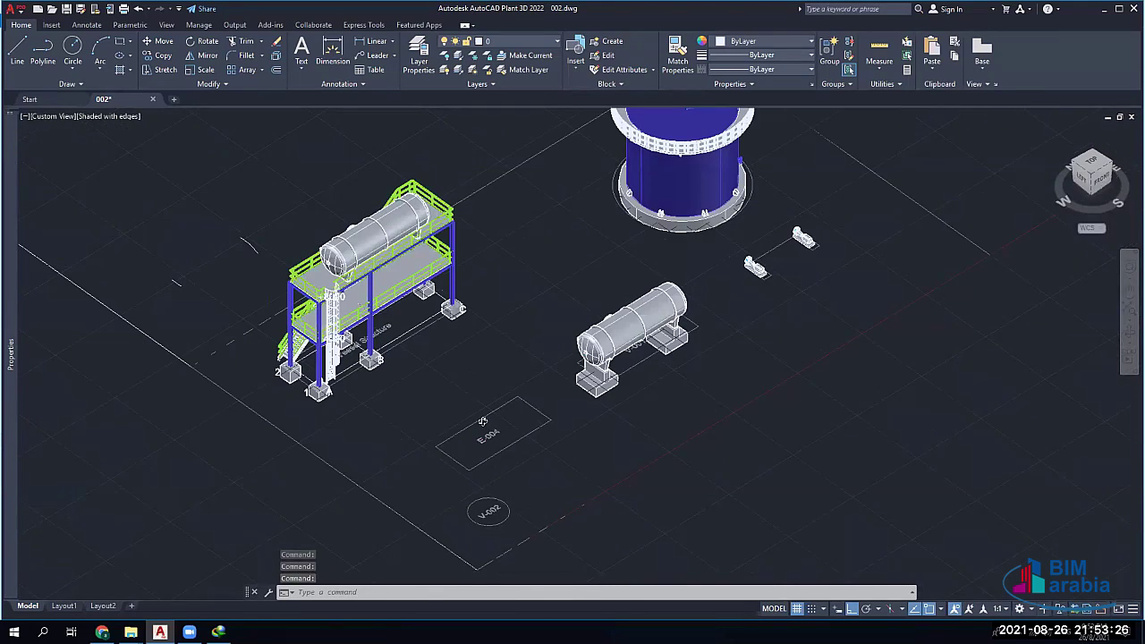
{"action": "scroll", "coordinate": [545, 431], "scroll_direction": "down", "scroll_amount": 3}
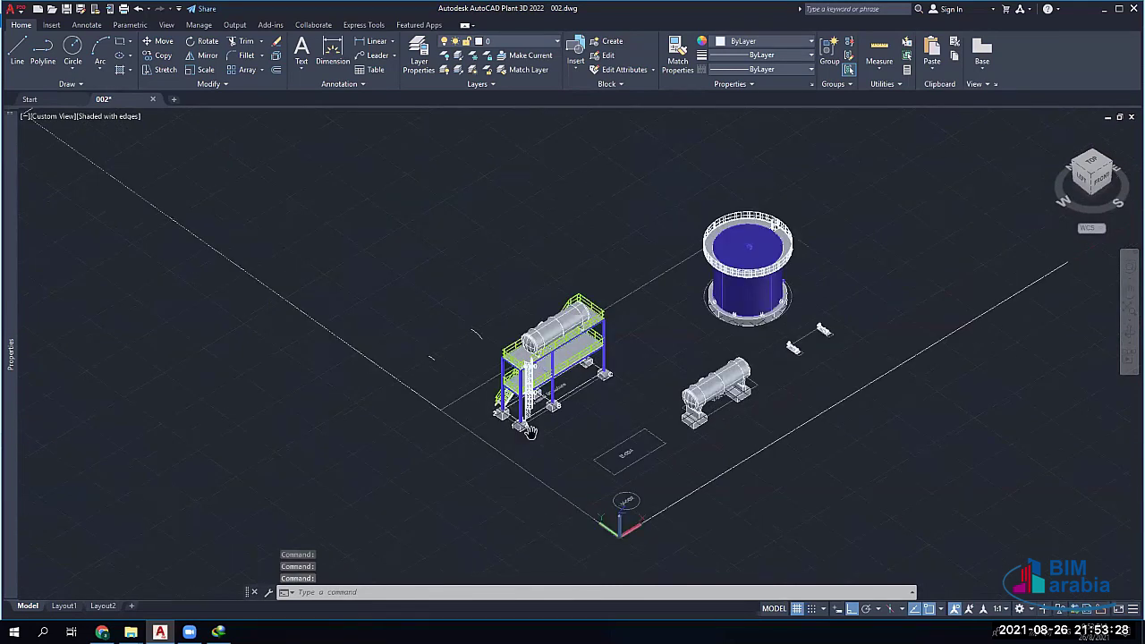
{"action": "middle_click_drag", "start_coordinate": [529, 430], "coordinate": [239, 266], "text": "shift"}
Select the E-004 equipment and start a MOVE (M) on it
{"action": "left_click", "coordinate": [240, 267]}
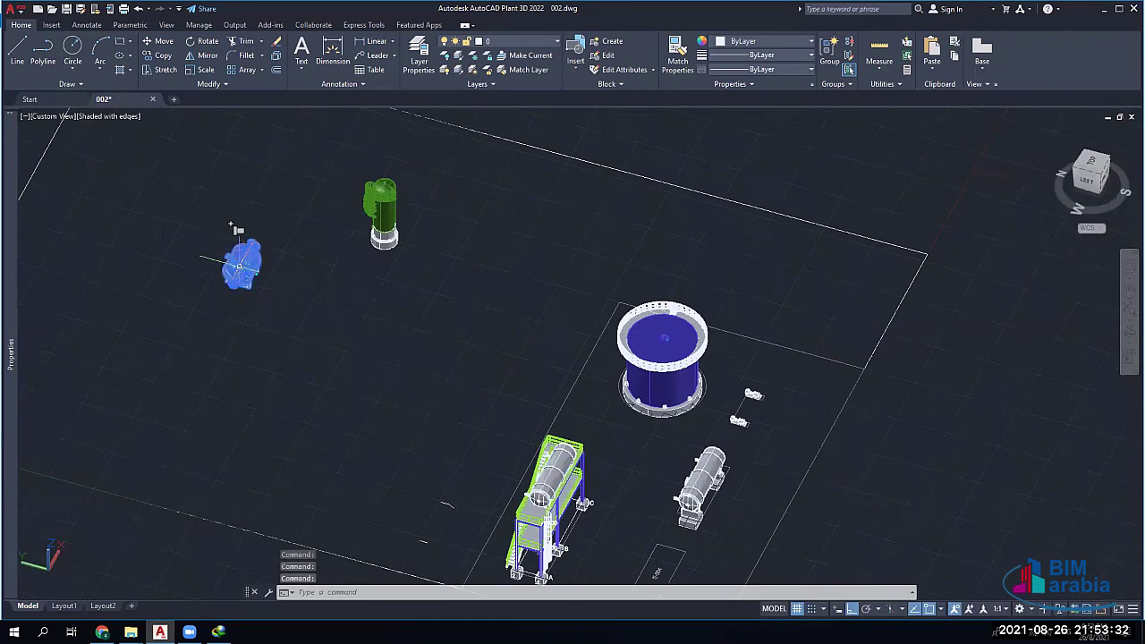
{"action": "type", "text": "m"}
{"action": "scroll", "coordinate": [241, 264], "scroll_direction": "up", "scroll_amount": 2}
{"action": "type", "text": "m"}
{"action": "key", "text": "Return"}
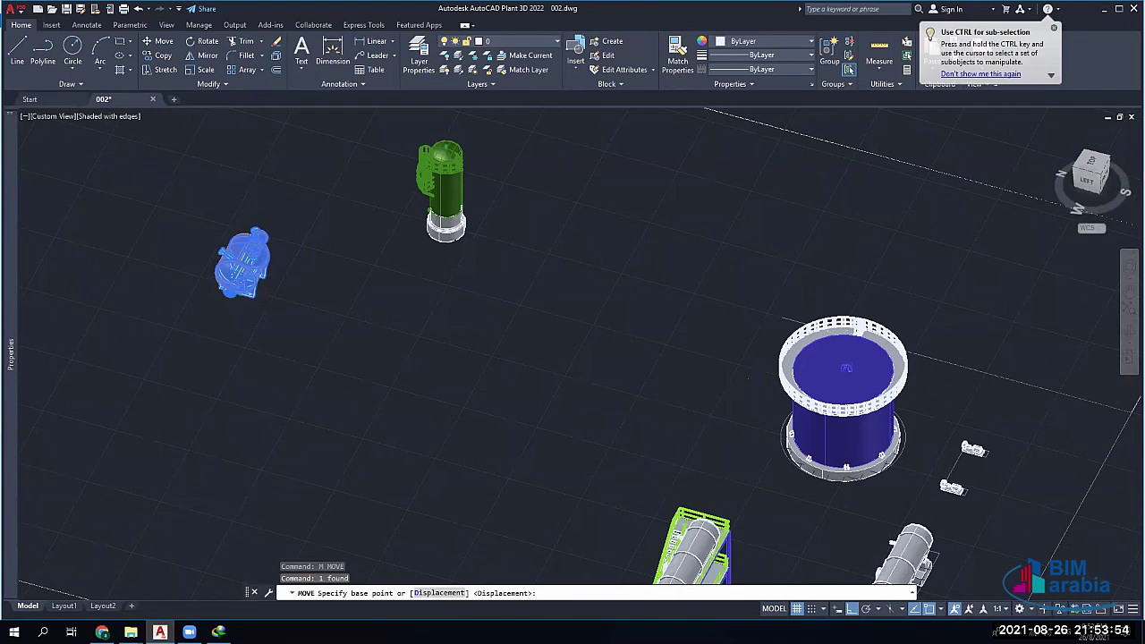
Zoom in and set the move base point at the base-plate corner, briefly checking the Vessels folder
{"action": "scroll", "coordinate": [254, 268], "scroll_direction": "up", "scroll_amount": 3}
{"action": "scroll", "coordinate": [260, 290], "scroll_direction": "up", "scroll_amount": 4}
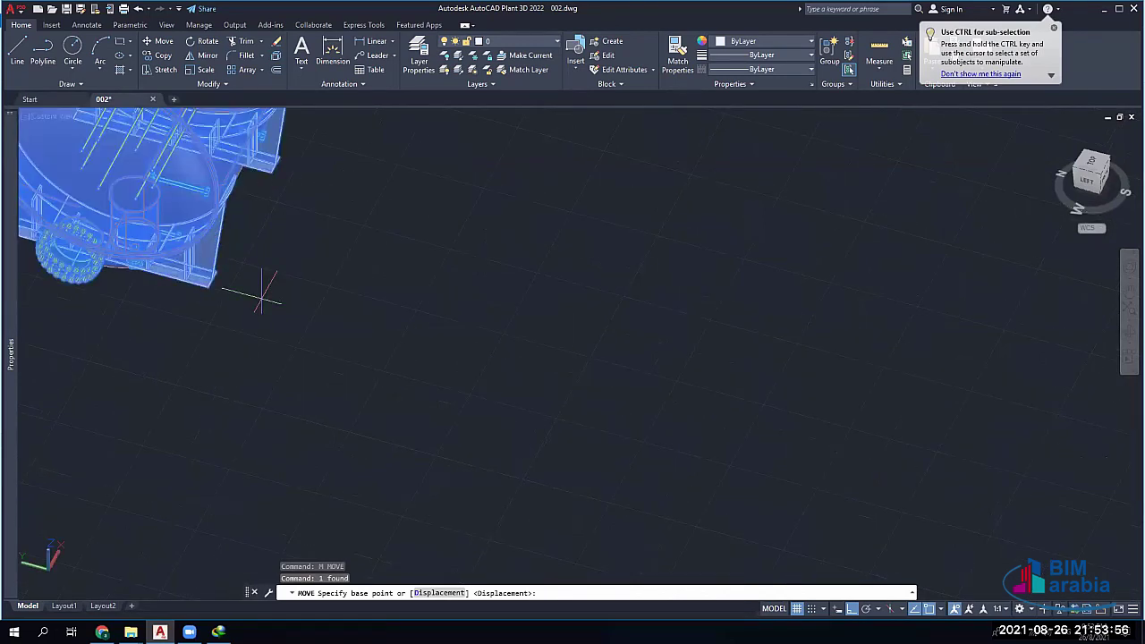
{"action": "scroll", "coordinate": [262, 291], "scroll_direction": "up", "scroll_amount": 2}
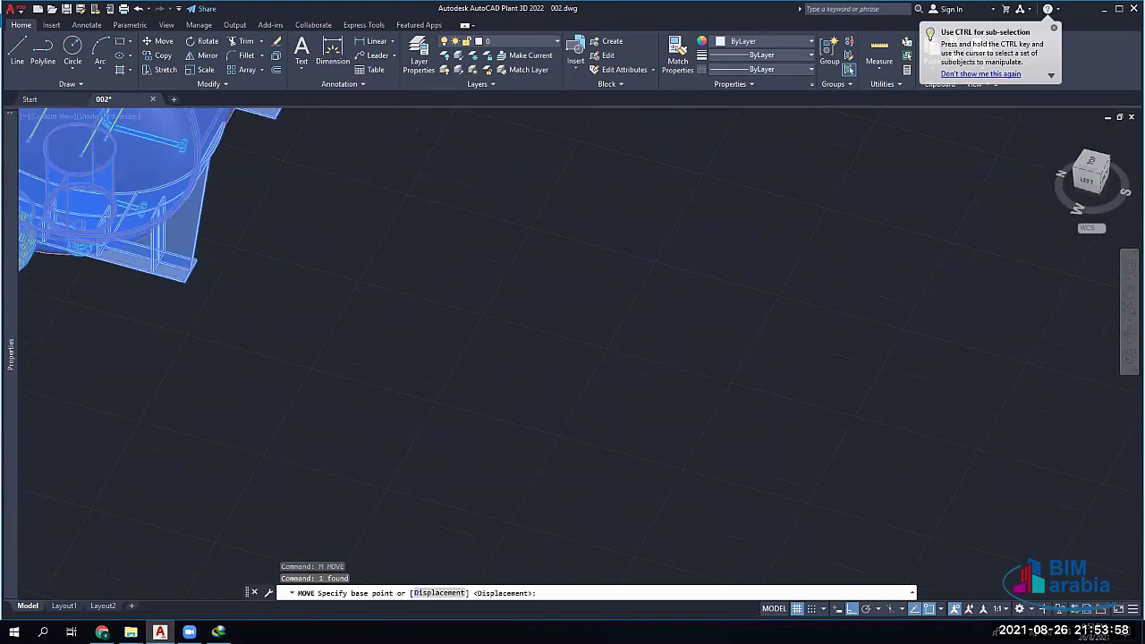
{"action": "scroll", "coordinate": [143, 293], "scroll_direction": "up", "scroll_amount": 2}
{"action": "scroll", "coordinate": [143, 293], "scroll_direction": "up", "scroll_amount": 3}
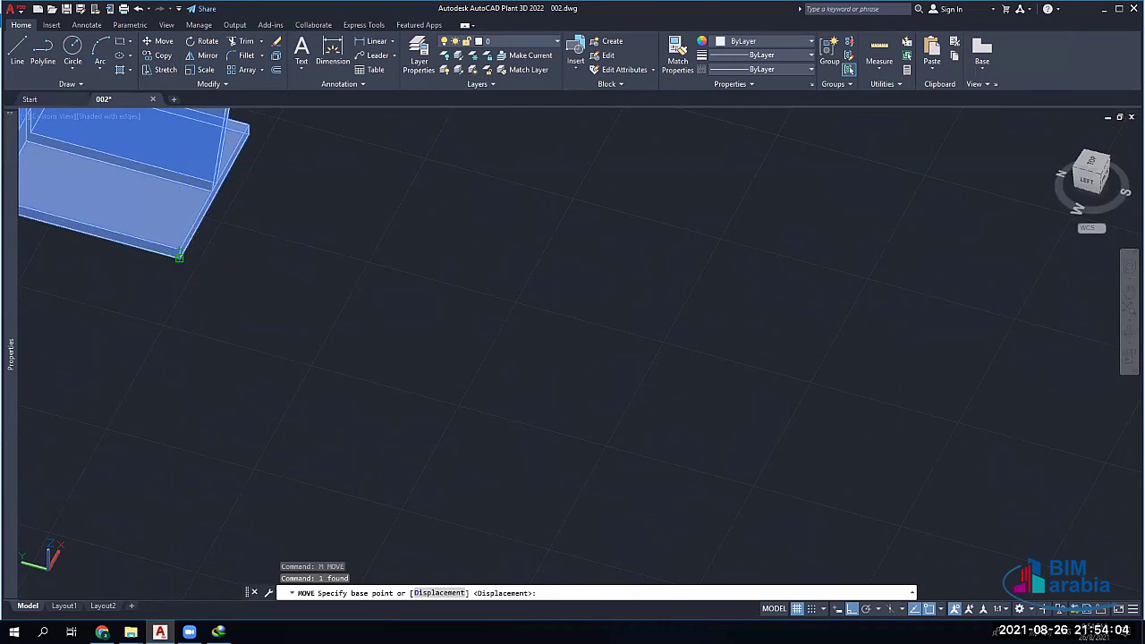
{"action": "left_click", "coordinate": [179, 258]}
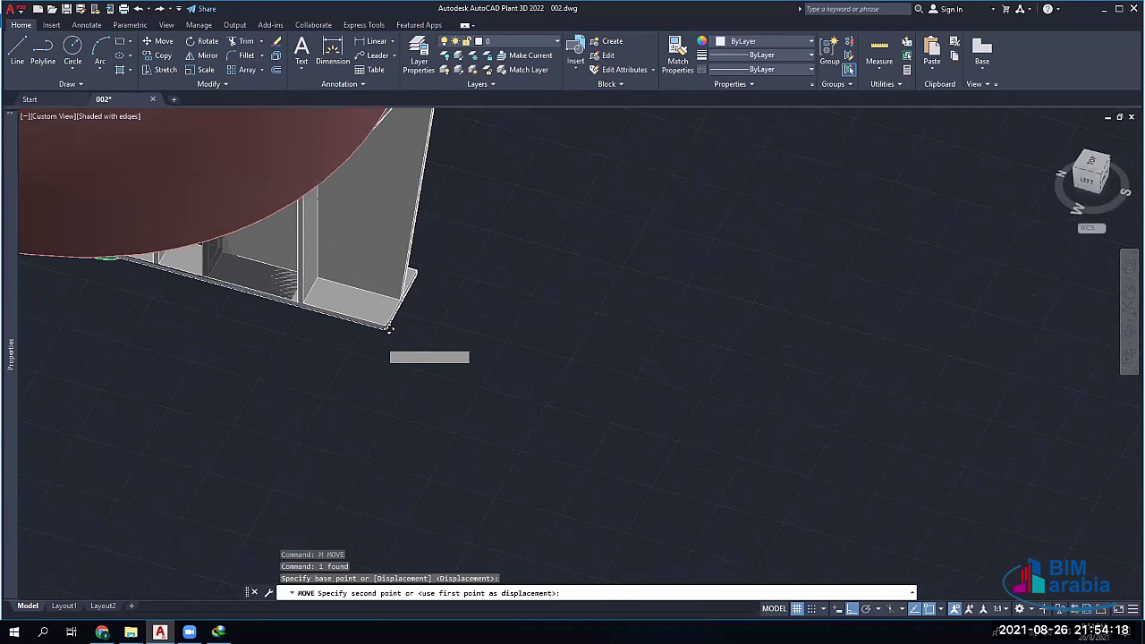
{"action": "scroll", "coordinate": [388, 328], "scroll_direction": "down", "scroll_amount": 3}
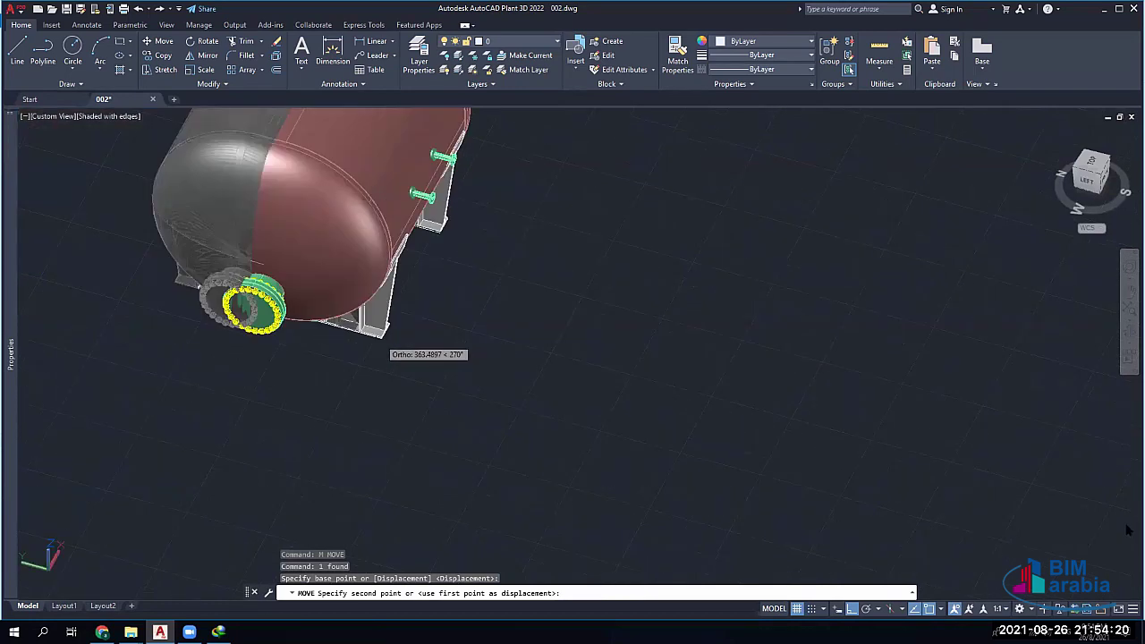
{"action": "key", "text": "alt+Tab"}
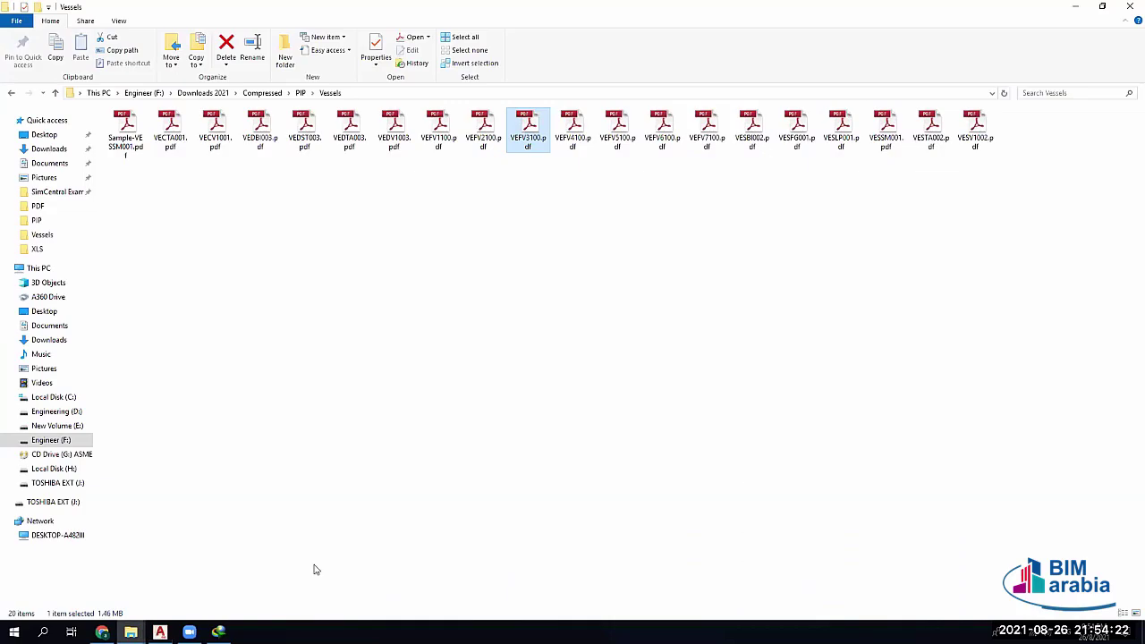
{"action": "left_click", "coordinate": [161, 632]}
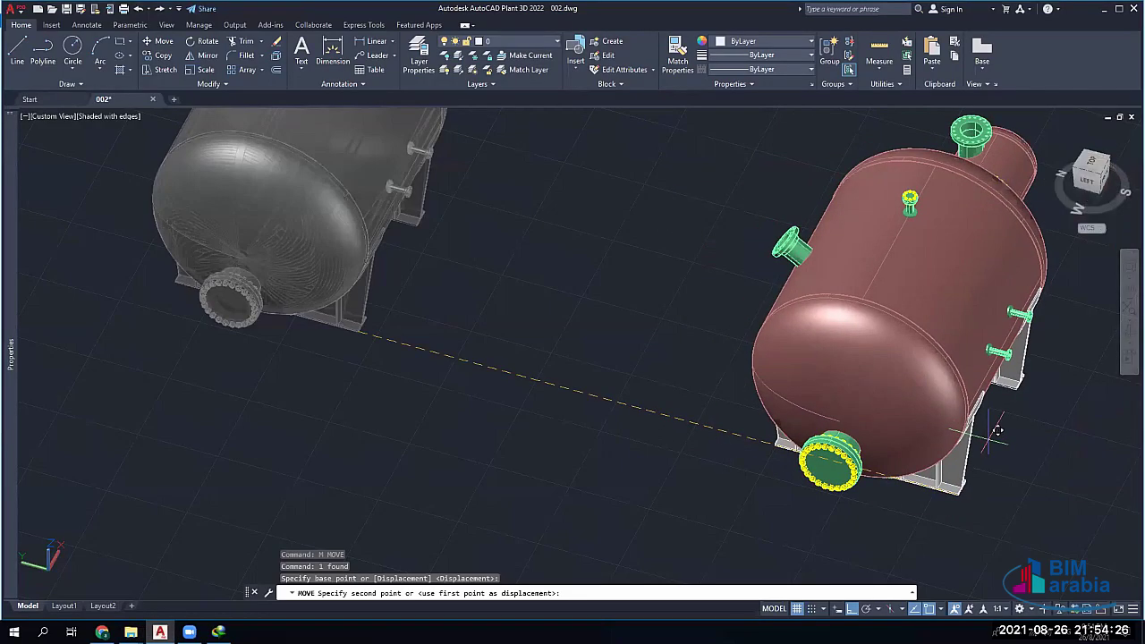
Pan mid-move to centre the vessel and reveal the tank, skids and plot area
{"action": "left_click", "coordinate": [996, 431]}
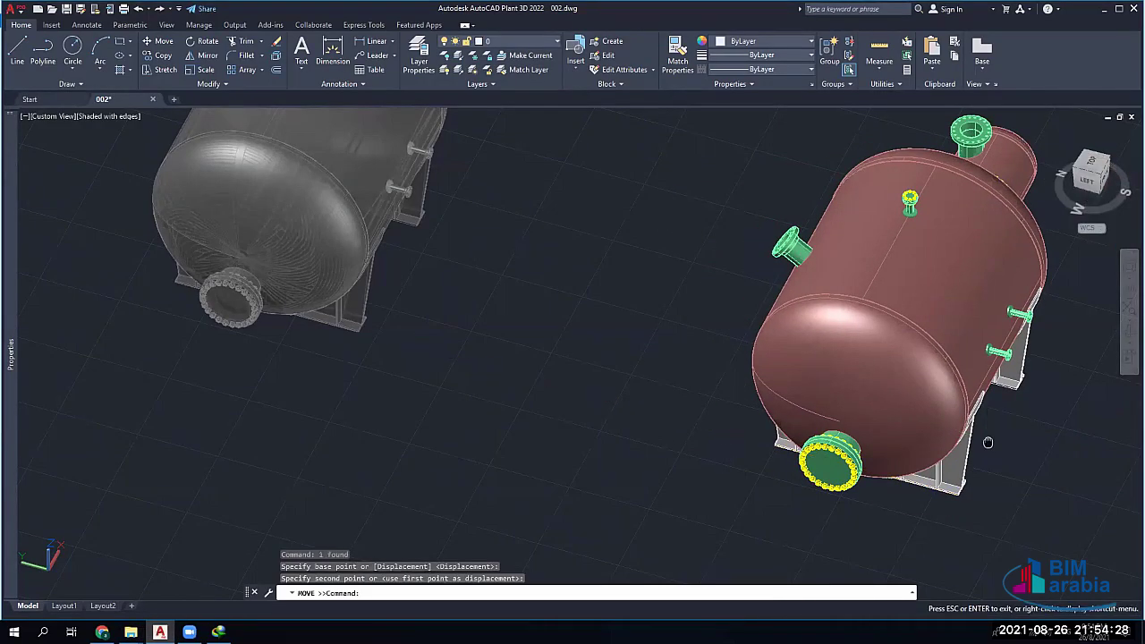
{"action": "left_click_drag", "start_coordinate": [987, 441], "coordinate": [454, 424]}
{"action": "key", "text": "Escape"}
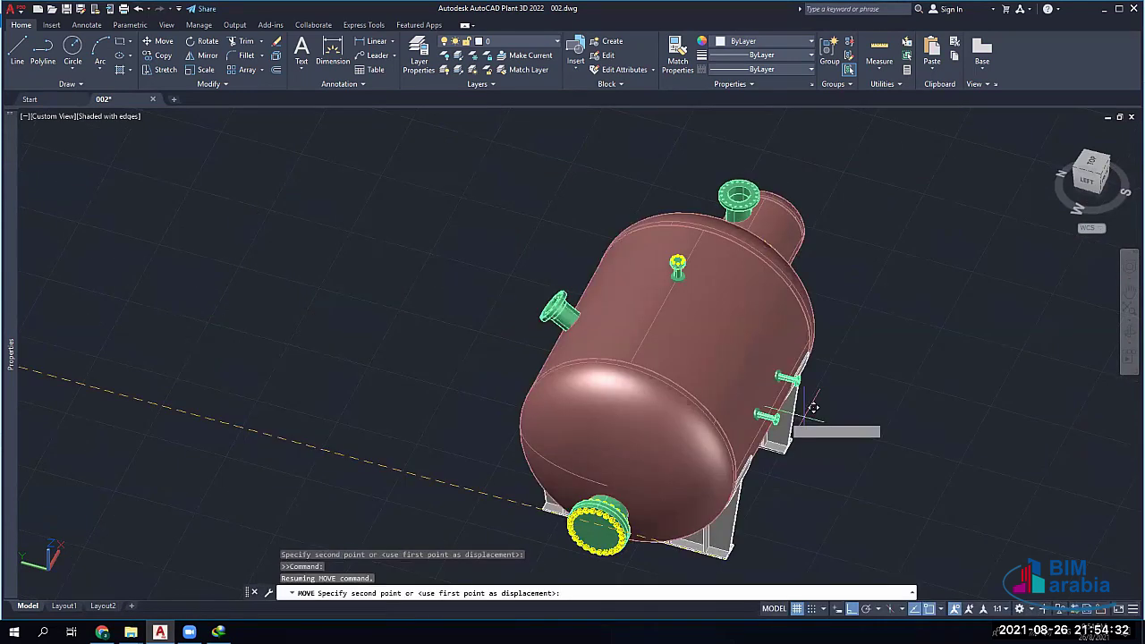
{"action": "scroll", "coordinate": [812, 407], "scroll_direction": "down", "scroll_amount": 2}
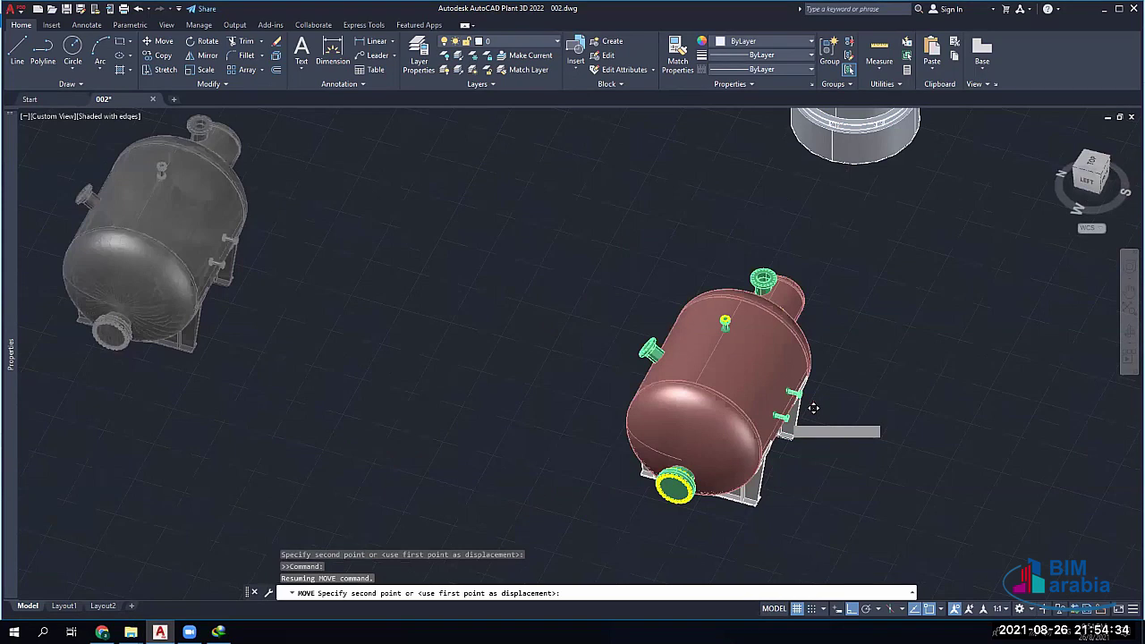
{"action": "scroll", "coordinate": [813, 407], "scroll_direction": "down", "scroll_amount": 3}
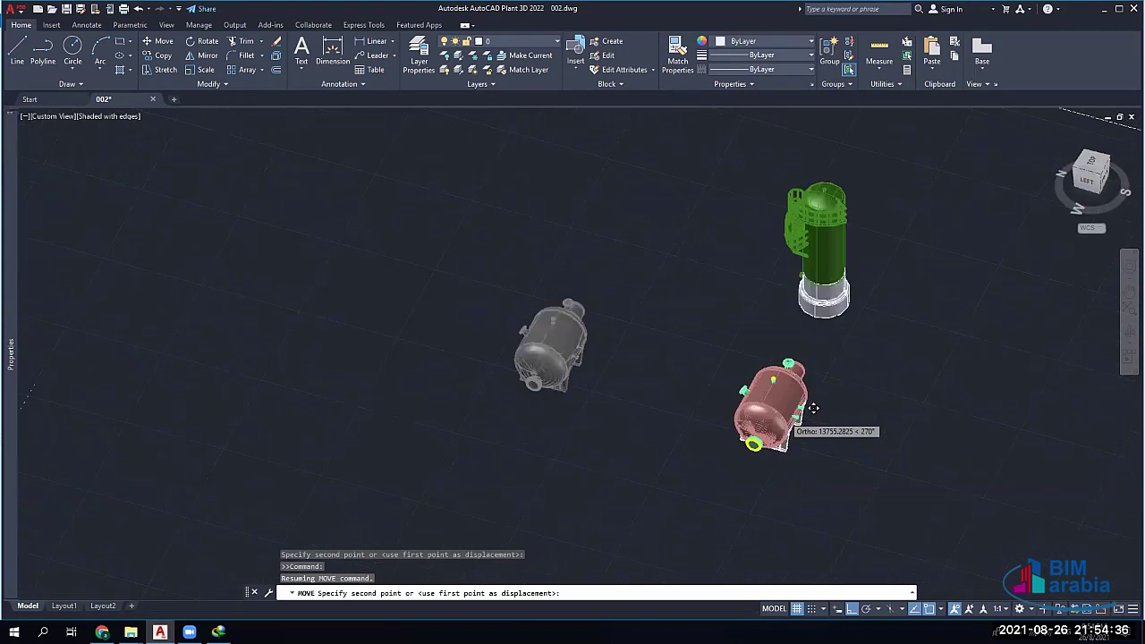
{"action": "scroll", "coordinate": [813, 408], "scroll_direction": "down", "scroll_amount": 2}
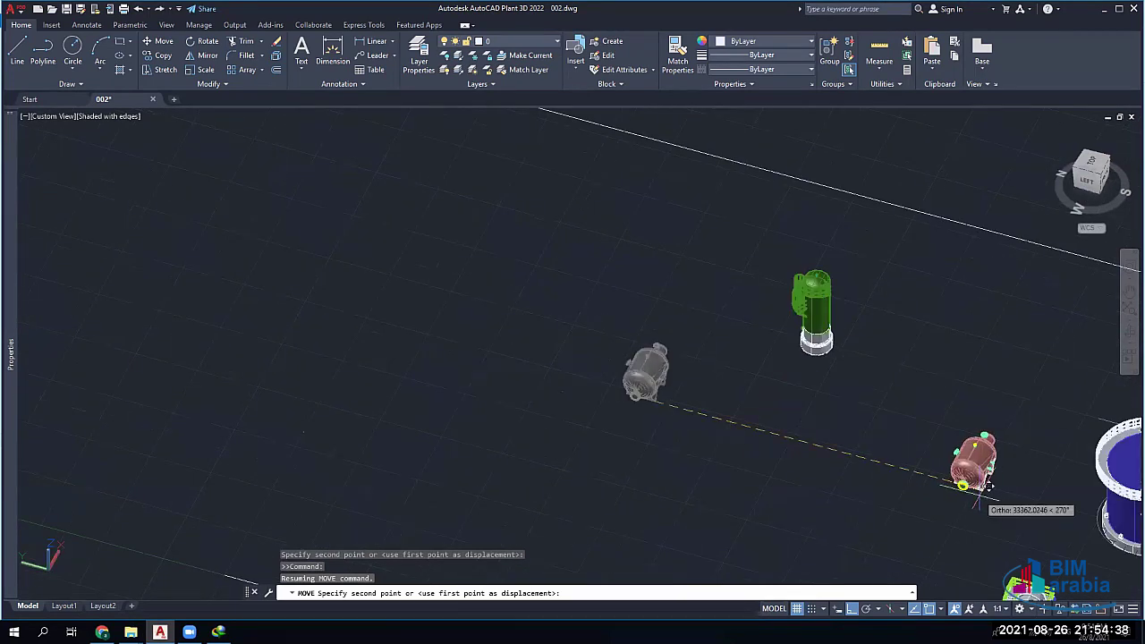
{"action": "left_click", "coordinate": [975, 490]}
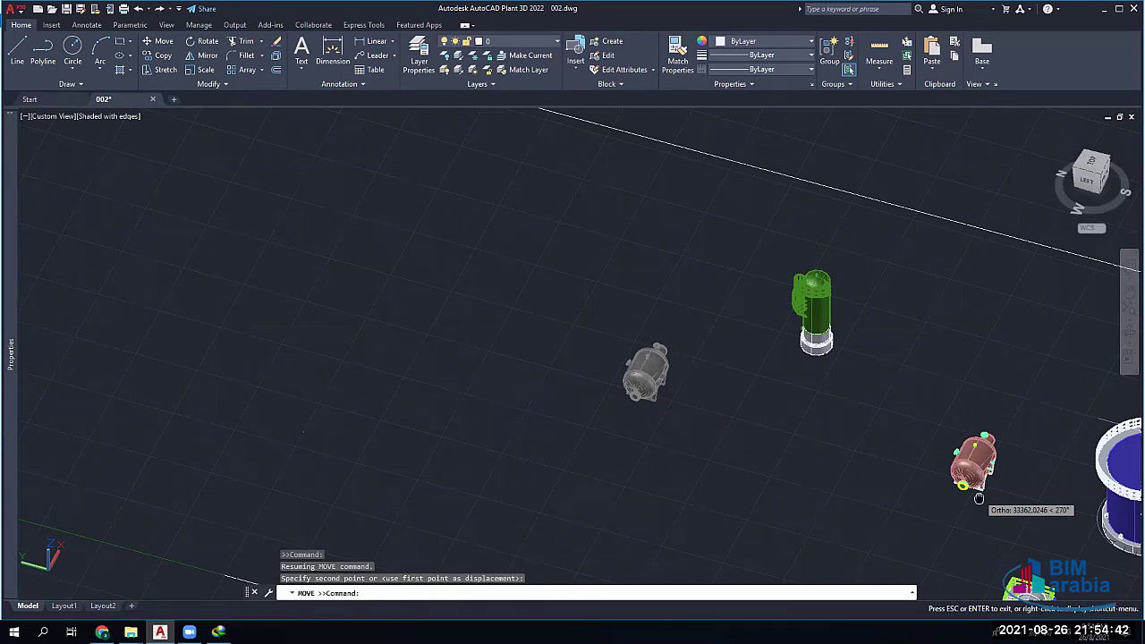
{"action": "middle_click_drag", "start_coordinate": [978, 498], "coordinate": [584, 324]}
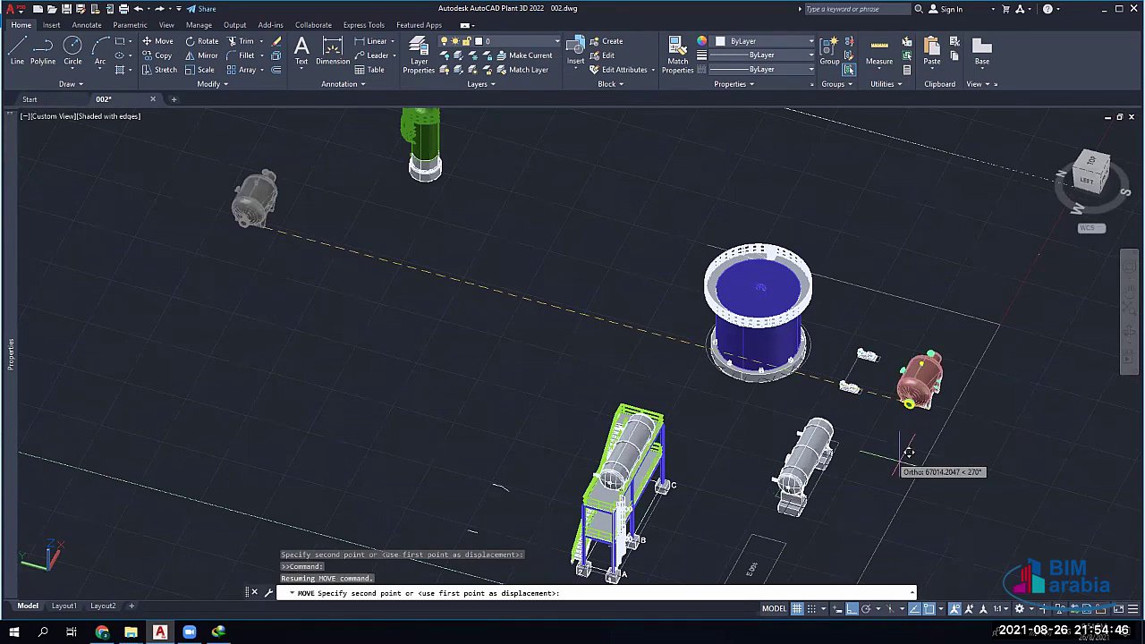
{"action": "middle_click_drag", "start_coordinate": [907, 453], "coordinate": [908, 285]}
{"action": "key", "text": "Escape"}
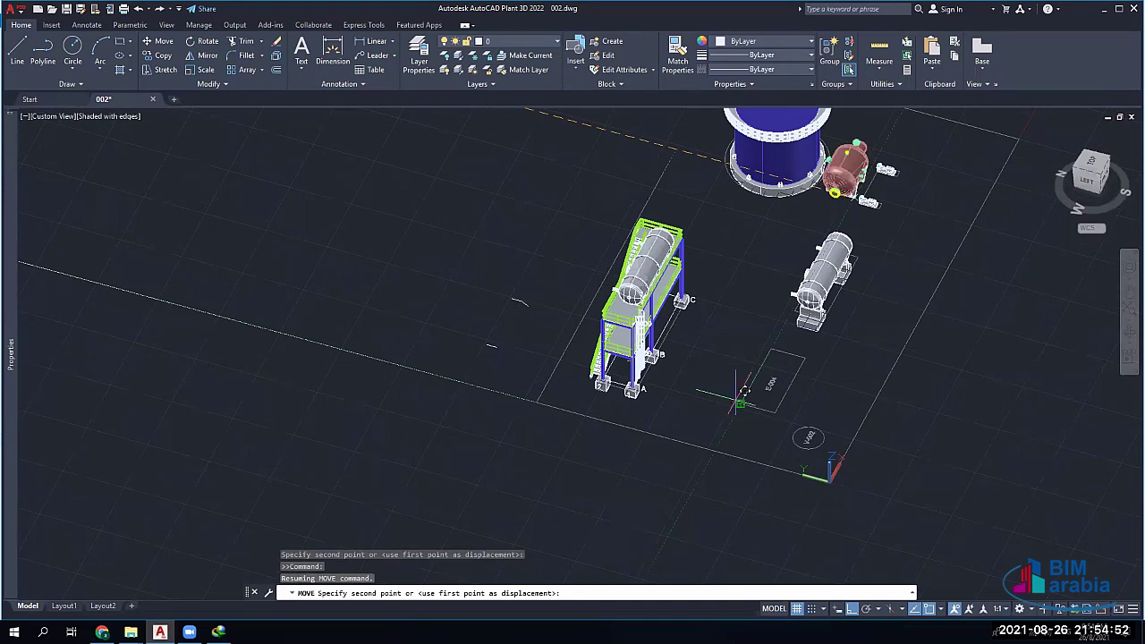
Cancel the unfinished move and orbit out to view the layout differently
{"action": "scroll", "coordinate": [759, 411], "scroll_direction": "up", "scroll_amount": 2}
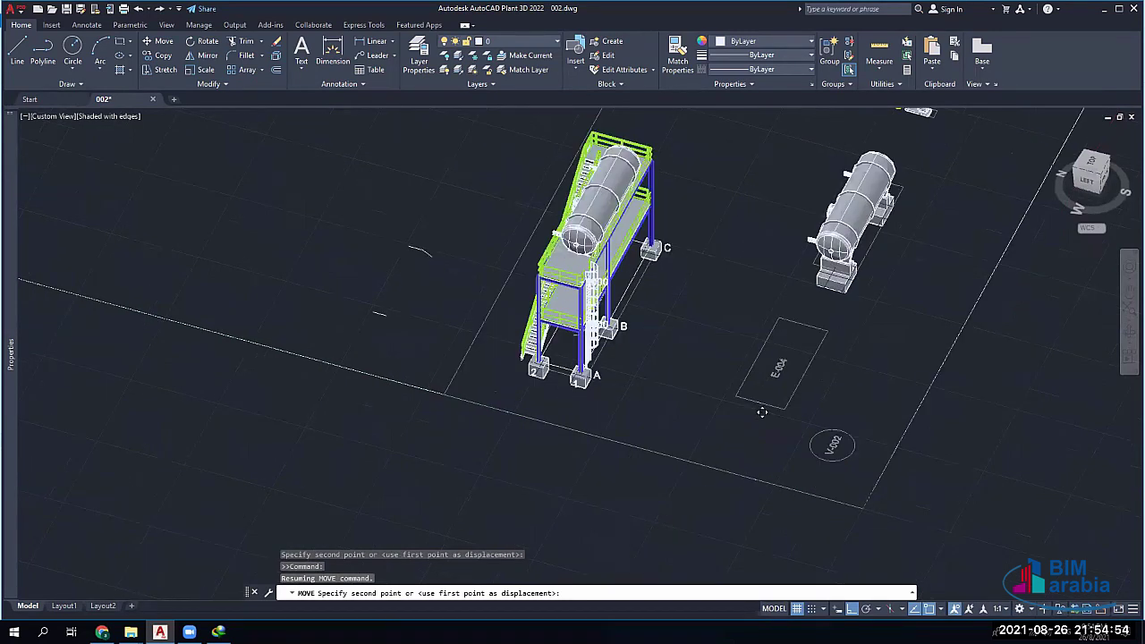
{"action": "scroll", "coordinate": [786, 402], "scroll_direction": "up", "scroll_amount": 3}
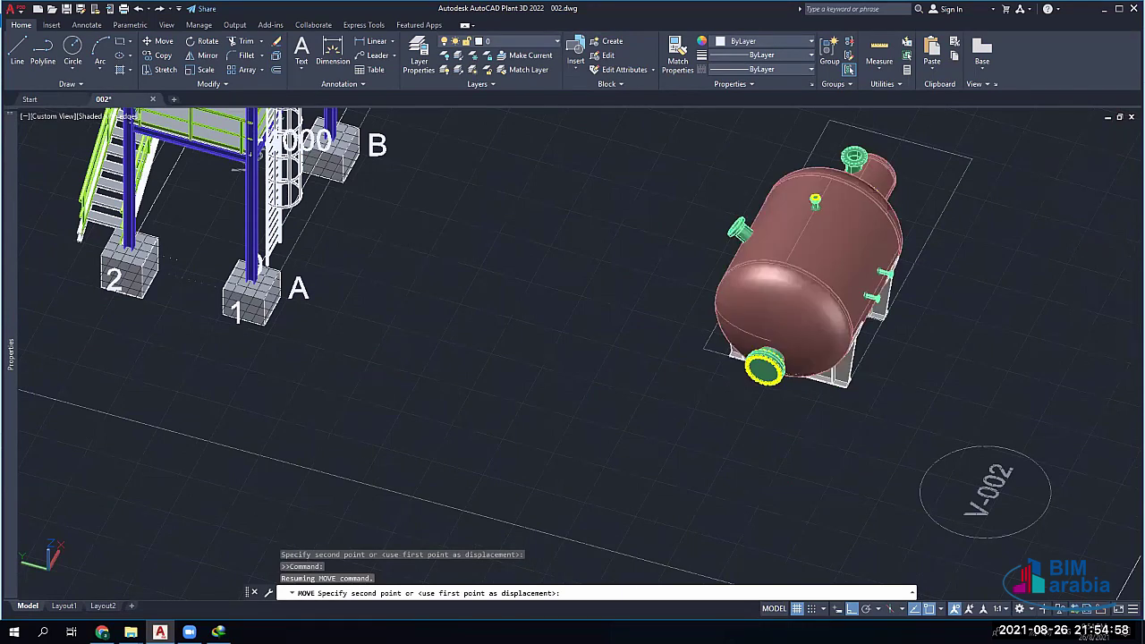
{"action": "key", "text": "Escape"}
{"action": "middle_click_drag", "start_coordinate": [573, 339], "coordinate": [644, 353], "text": "shift"}
{"action": "scroll", "coordinate": [736, 434], "scroll_direction": "down", "scroll_amount": 3}
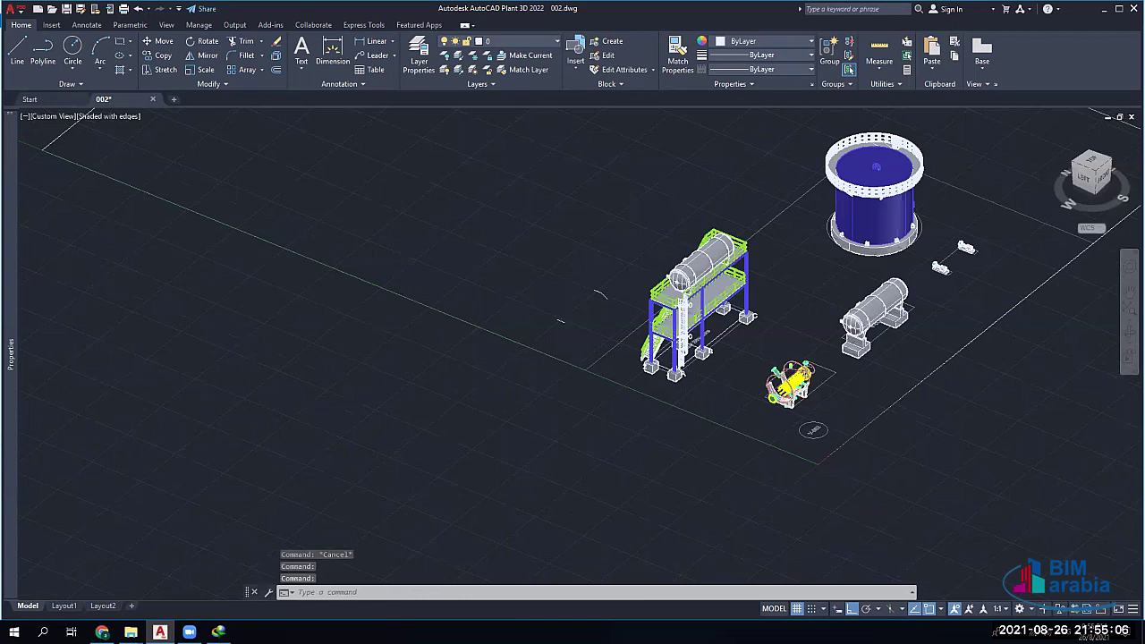
Select the green platformed column and start the MOVE command (M)
{"action": "middle_click_drag", "start_coordinate": [644, 353], "coordinate": [680, 357], "text": "shift"}
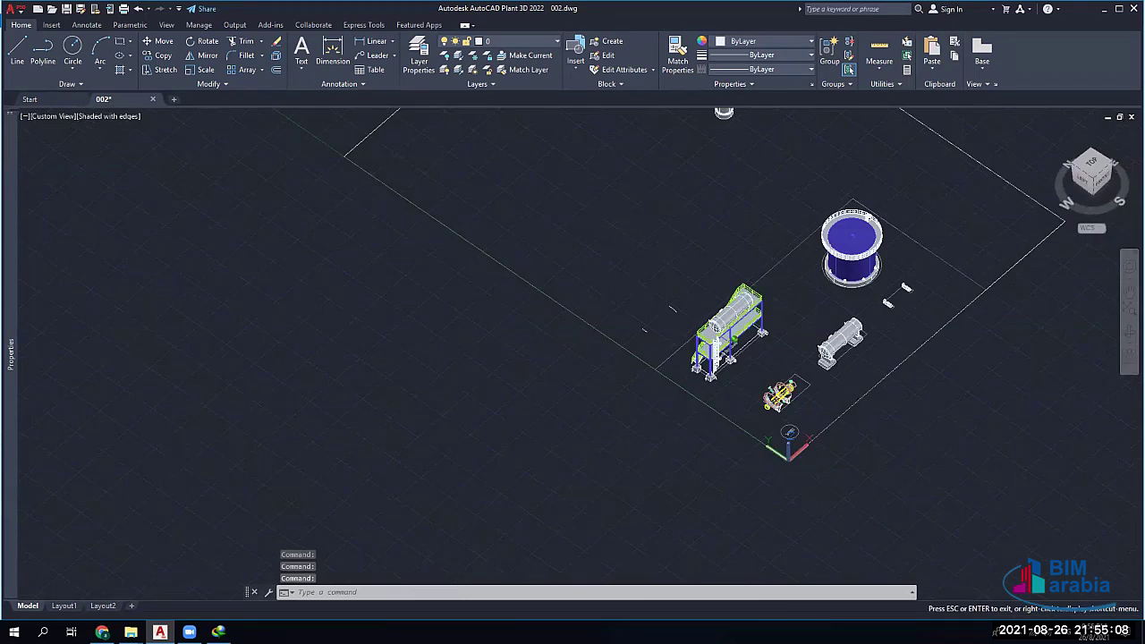
{"action": "scroll", "coordinate": [752, 304], "scroll_direction": "up", "scroll_amount": 5}
{"action": "scroll", "coordinate": [751, 304], "scroll_direction": "down", "scroll_amount": 5}
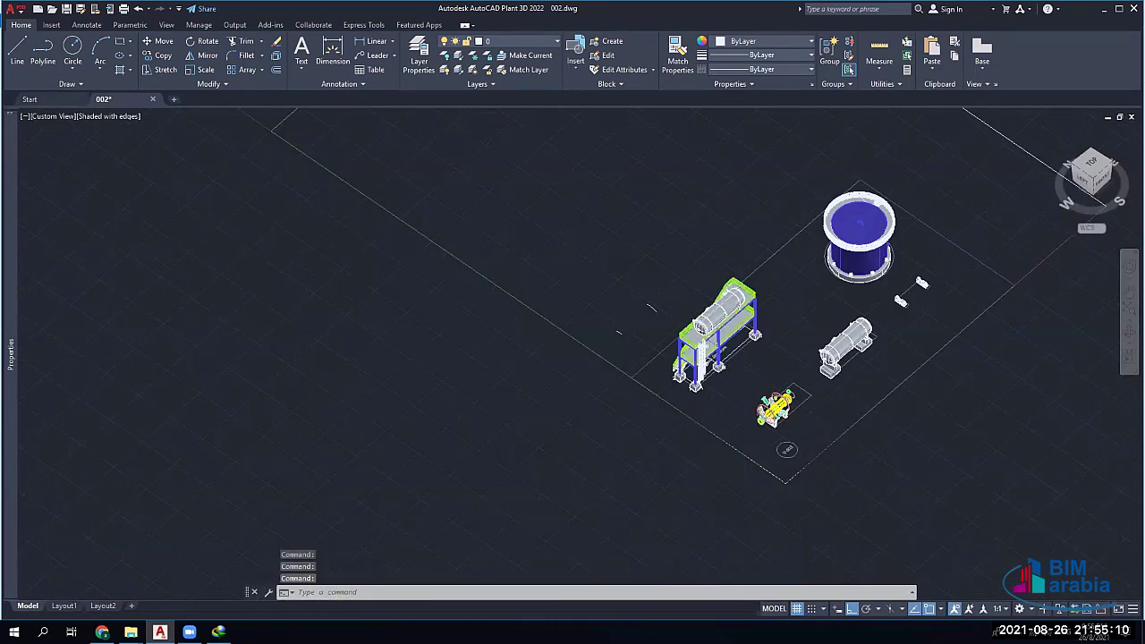
{"action": "middle_click_drag", "start_coordinate": [762, 108], "coordinate": [731, 138]}
{"action": "scroll", "coordinate": [731, 139], "scroll_direction": "up", "scroll_amount": 4}
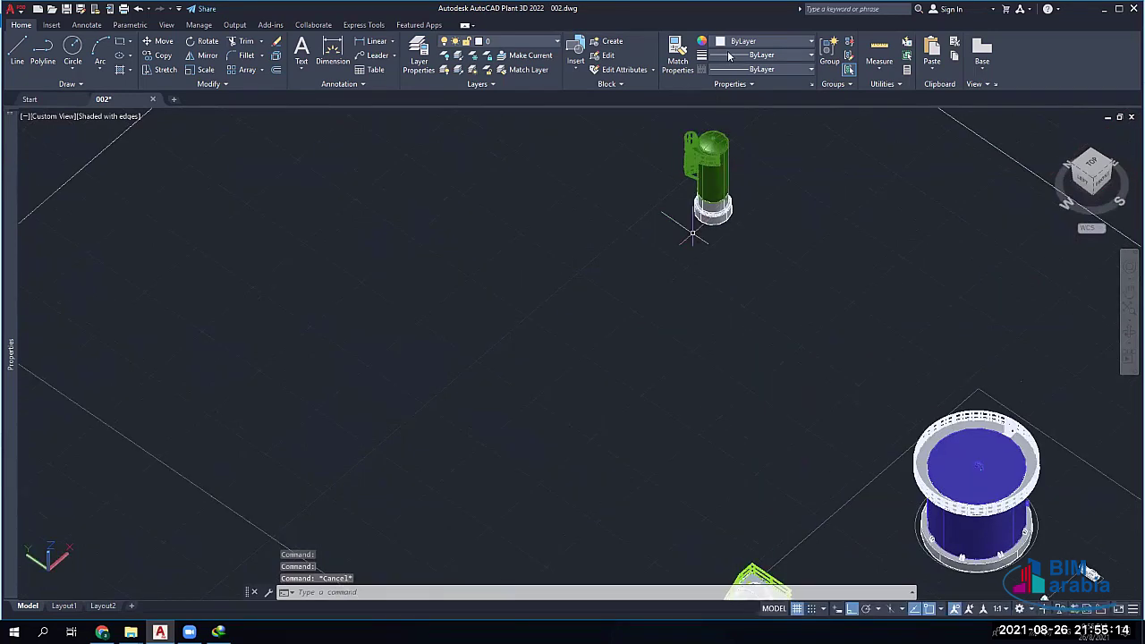
{"action": "middle_click_drag", "start_coordinate": [738, 107], "coordinate": [744, 295], "text": "shift"}
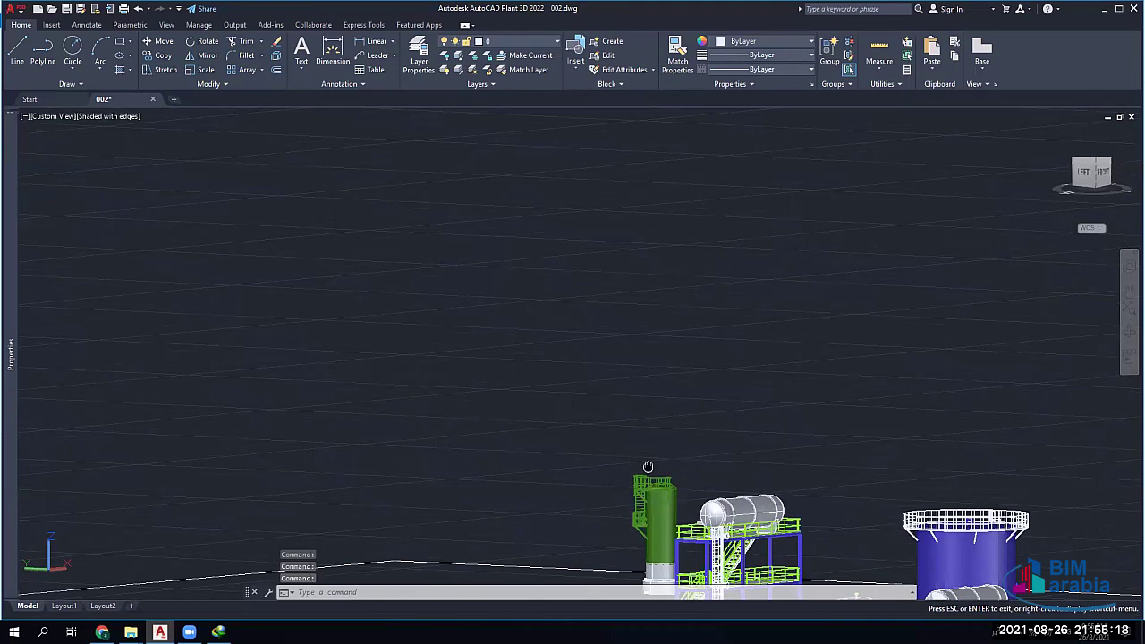
{"action": "middle_click_drag", "start_coordinate": [653, 518], "coordinate": [714, 320]}
{"action": "scroll", "coordinate": [725, 396], "scroll_direction": "up", "scroll_amount": 5}
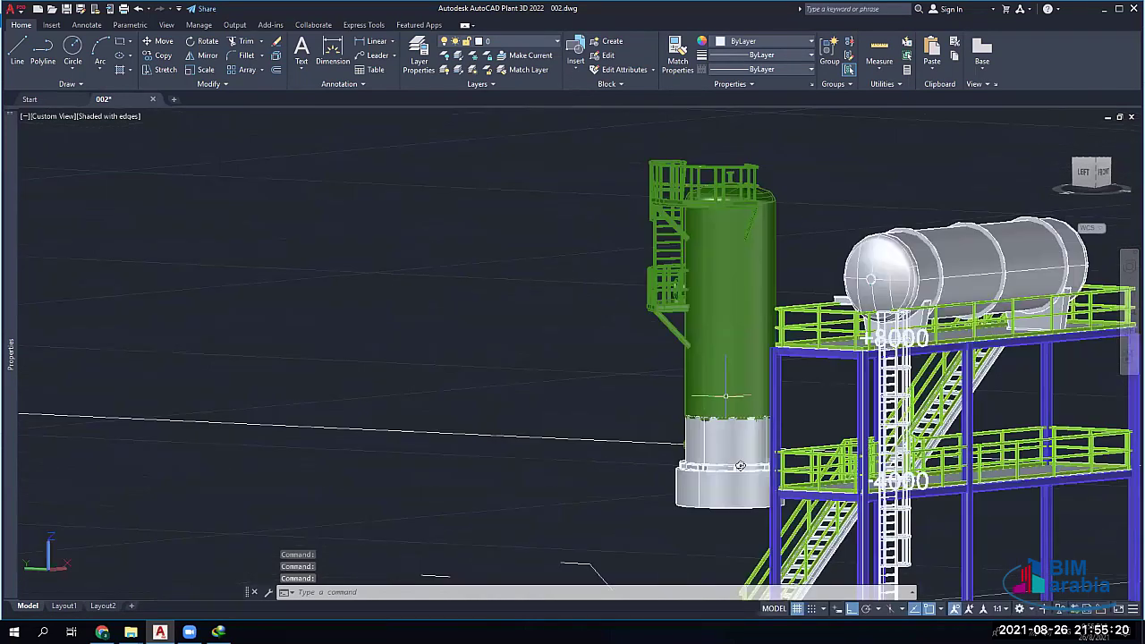
{"action": "scroll", "coordinate": [725, 395], "scroll_direction": "up", "scroll_amount": 3}
{"action": "left_click", "coordinate": [808, 251]}
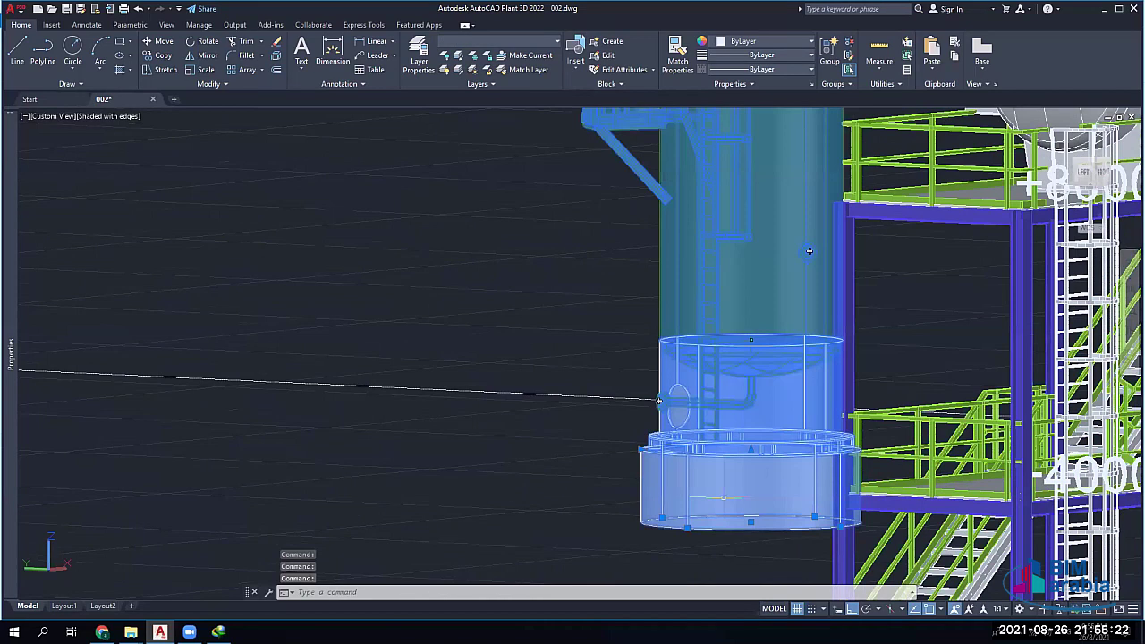
{"action": "type", "text": "m"}
{"action": "key", "text": "Return"}
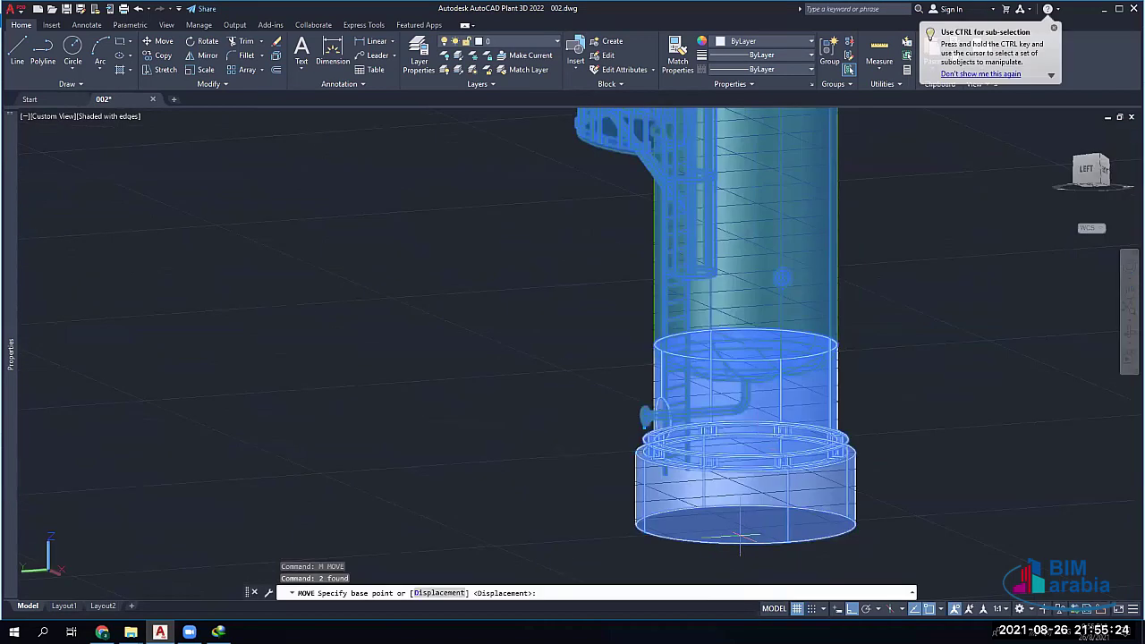
With Center snap on, move the column from its bottom centre onto the V-002 tag
{"action": "left_click", "coordinate": [939, 609]}
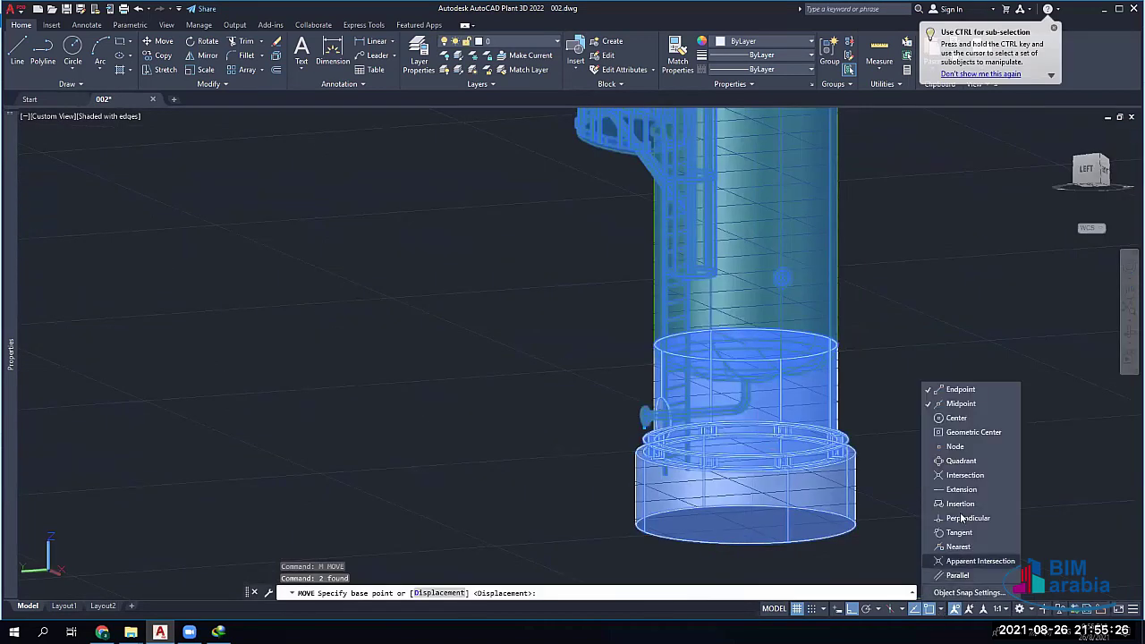
{"action": "left_click", "coordinate": [950, 418]}
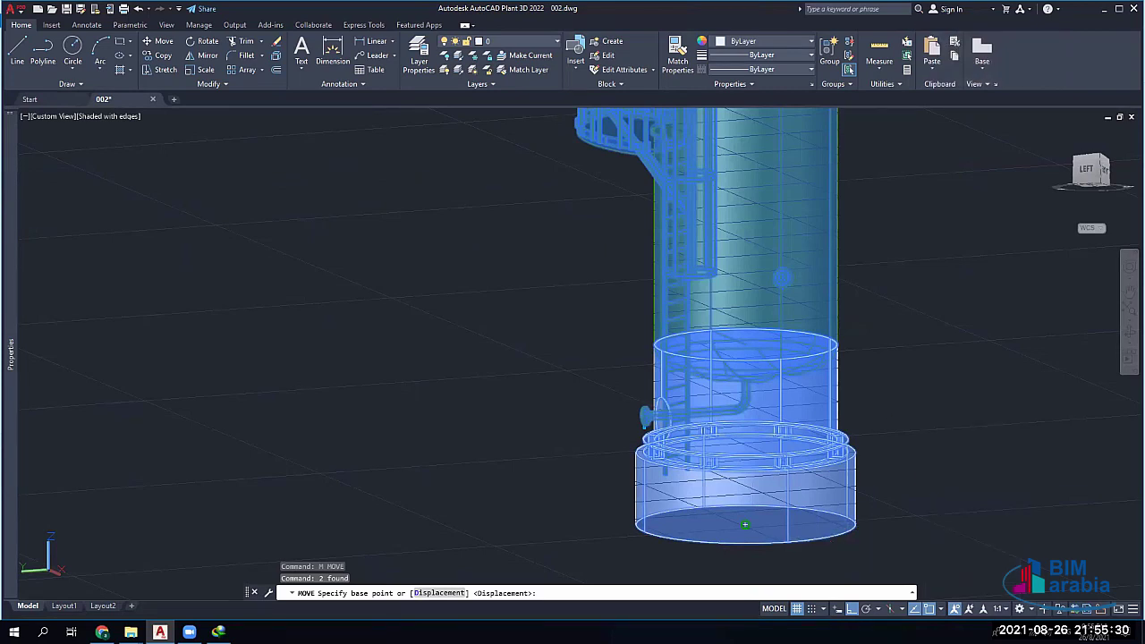
{"action": "left_click", "coordinate": [745, 524]}
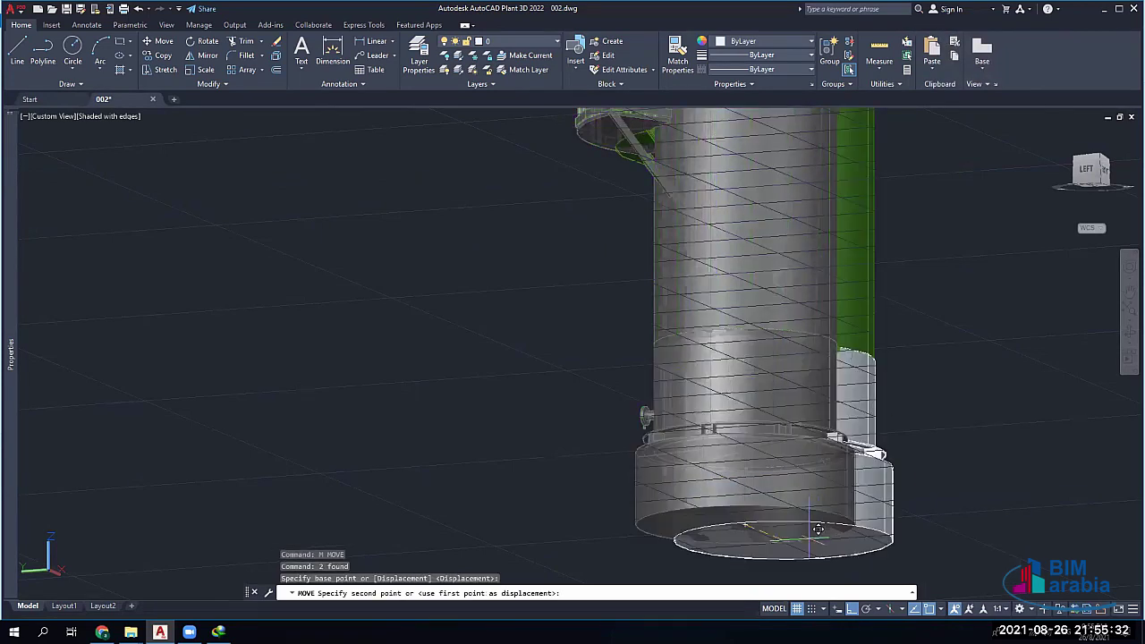
{"action": "scroll", "coordinate": [818, 529], "scroll_direction": "down", "scroll_amount": 3}
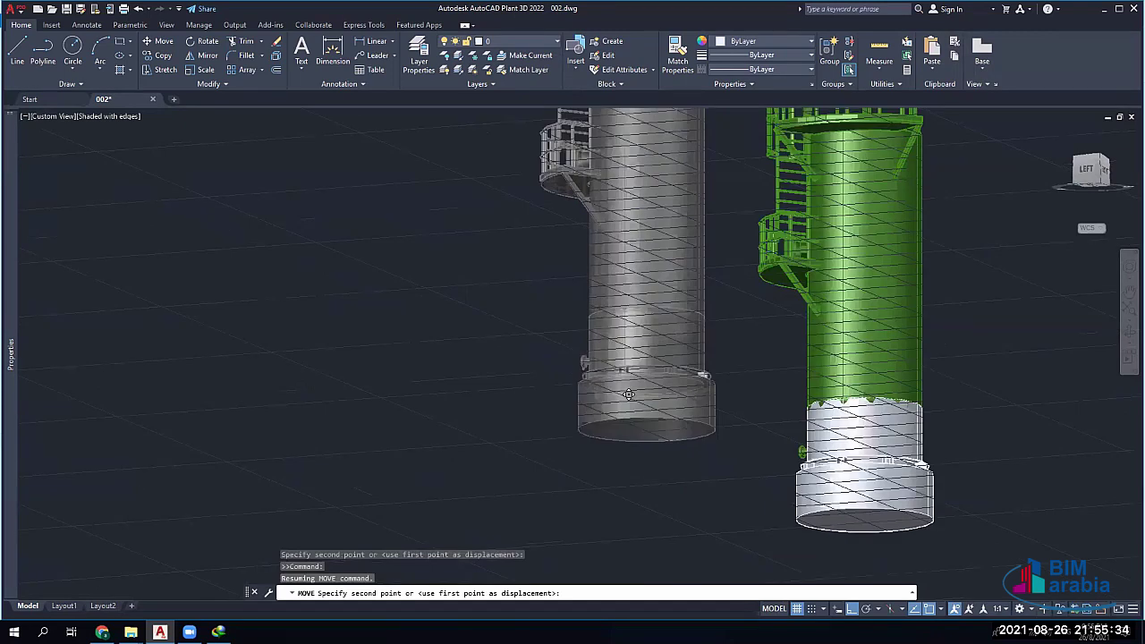
{"action": "scroll", "coordinate": [629, 395], "scroll_direction": "down", "scroll_amount": 5}
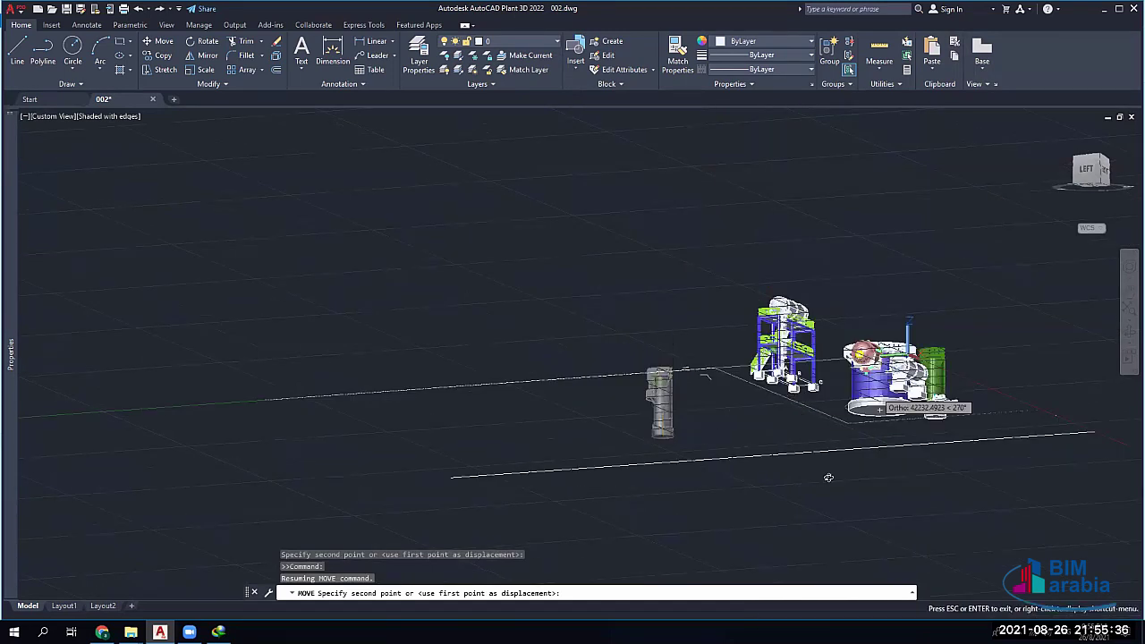
{"action": "middle_click_drag", "start_coordinate": [785, 547], "coordinate": [671, 501], "text": "shift"}
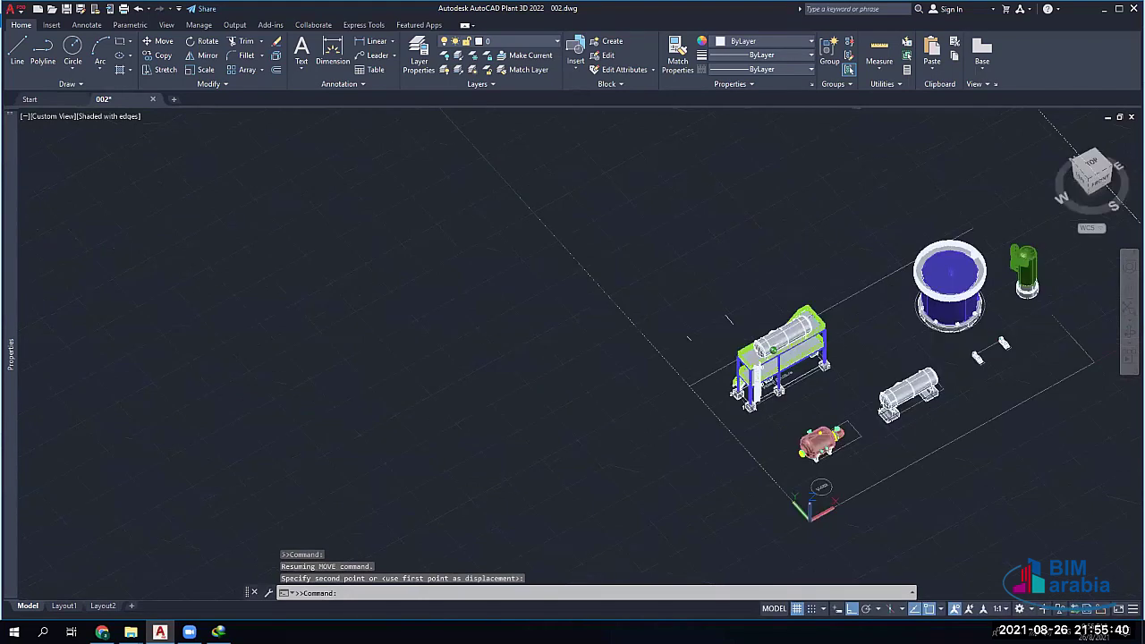
{"action": "scroll", "coordinate": [821, 490], "scroll_direction": "up", "scroll_amount": 5}
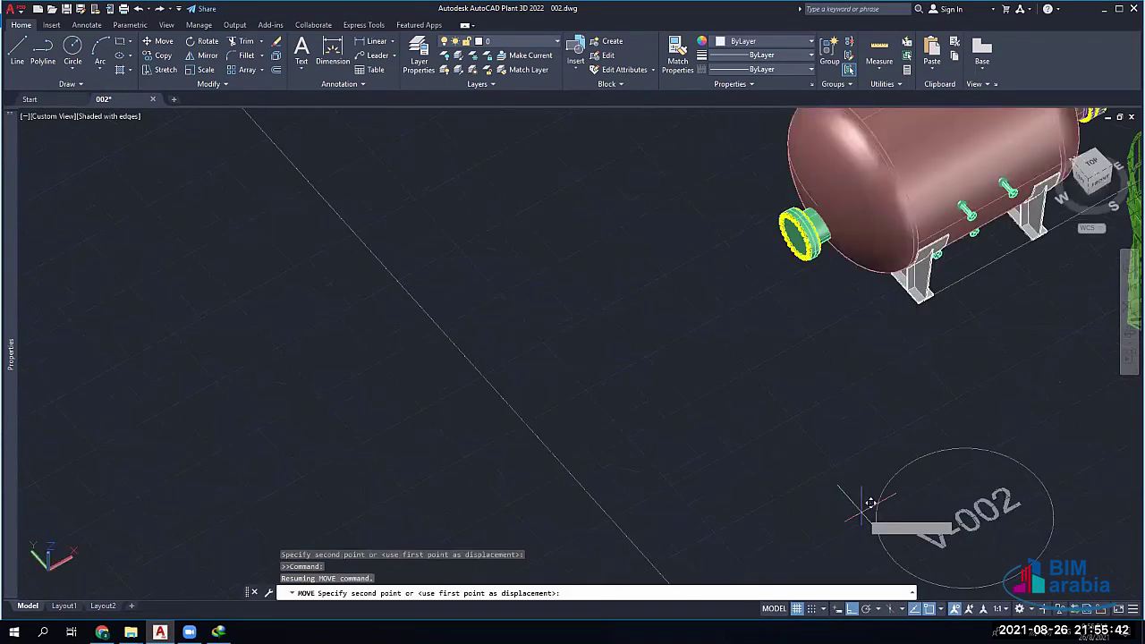
{"action": "left_click", "coordinate": [870, 503]}
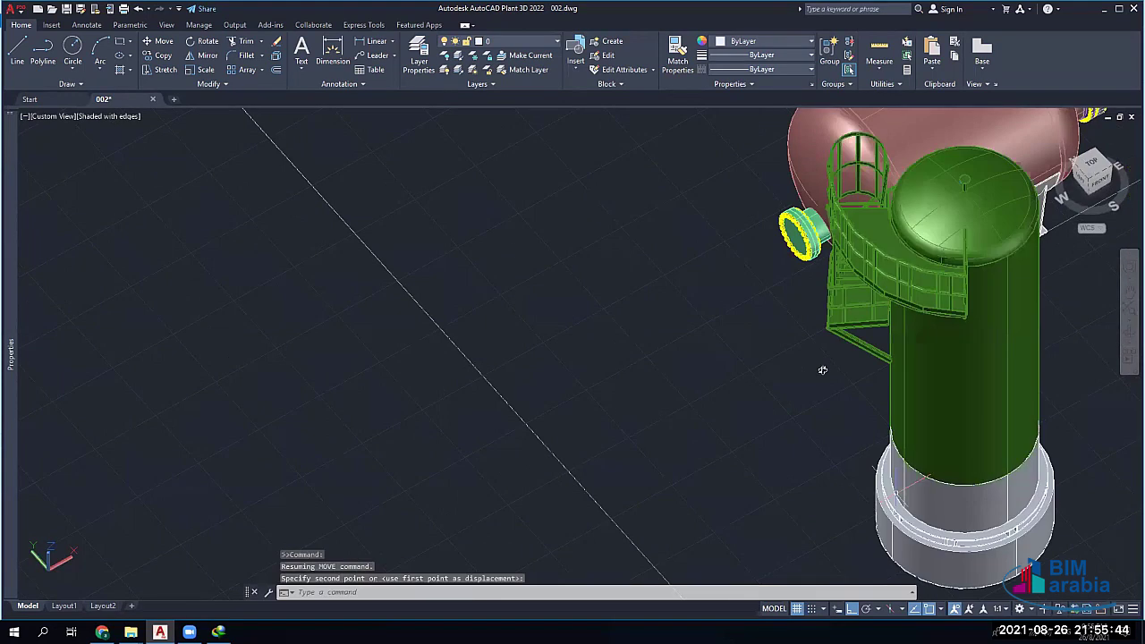
{"action": "middle_click_drag", "start_coordinate": [810, 394], "coordinate": [787, 420], "text": "shift"}
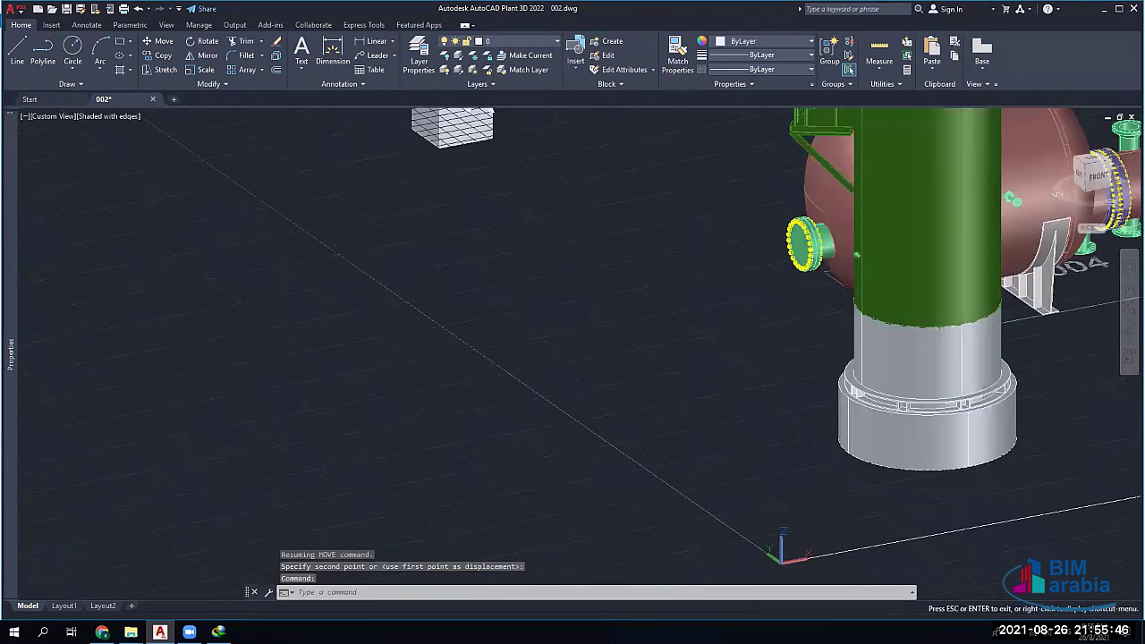
{"action": "key", "text": "Escape"}
{"action": "key", "text": "Escape"}
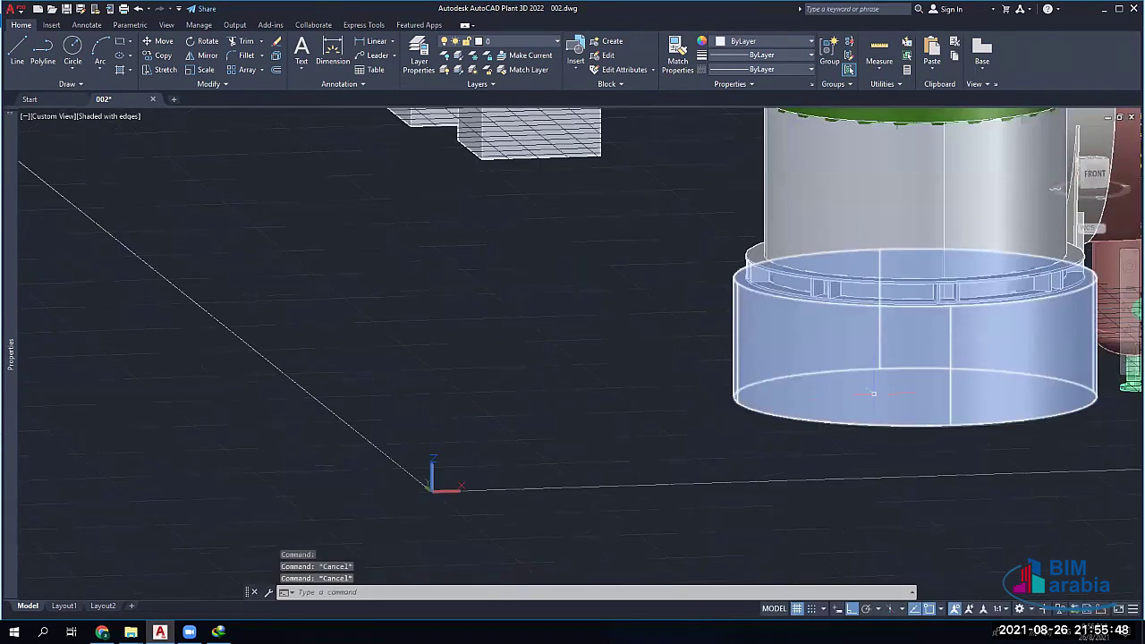
Orbit and pan around the tower, drum vessel and steel structure to inspect the relocation
{"action": "scroll", "coordinate": [853, 405], "scroll_direction": "down", "scroll_amount": 2}
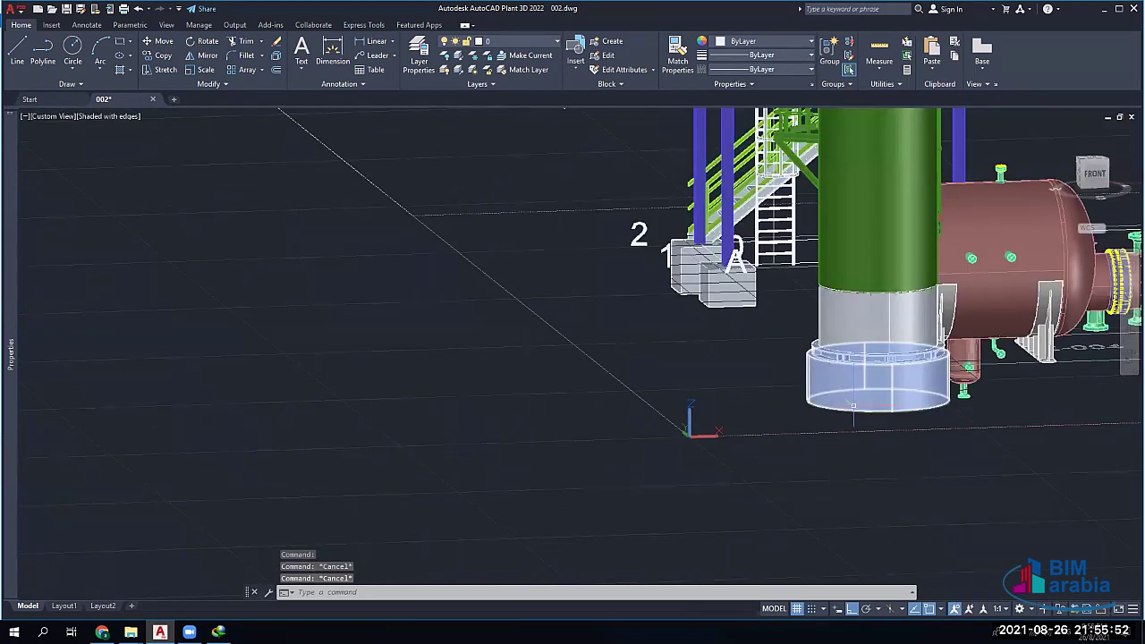
{"action": "middle_click_drag", "start_coordinate": [853, 405], "coordinate": [666, 282], "text": "shift"}
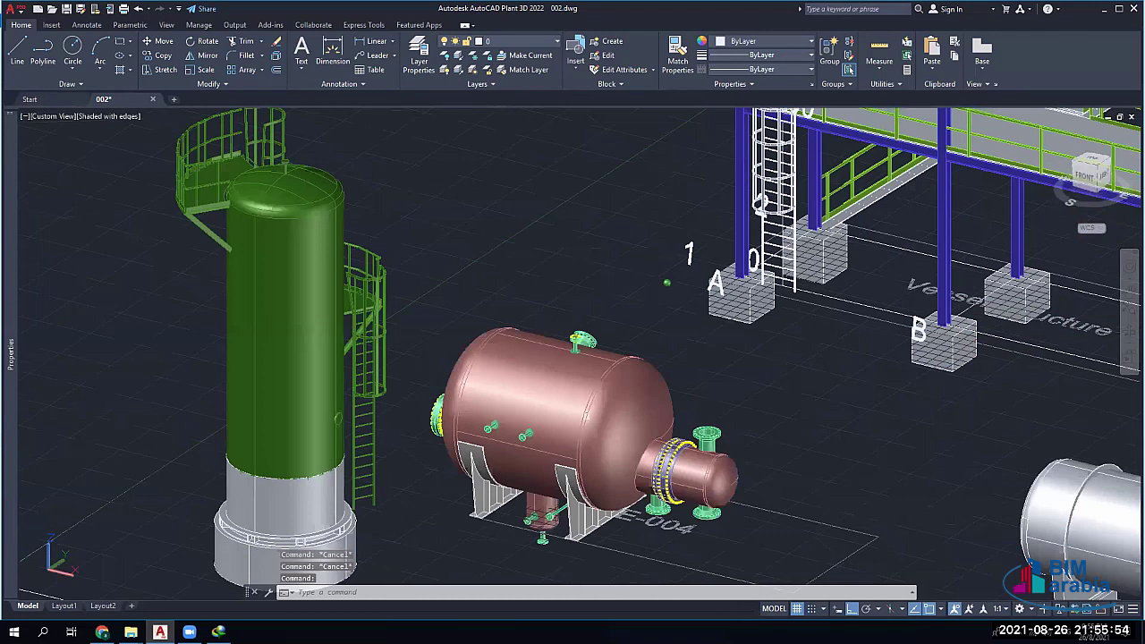
{"action": "scroll", "coordinate": [794, 469], "scroll_direction": "down", "scroll_amount": 5}
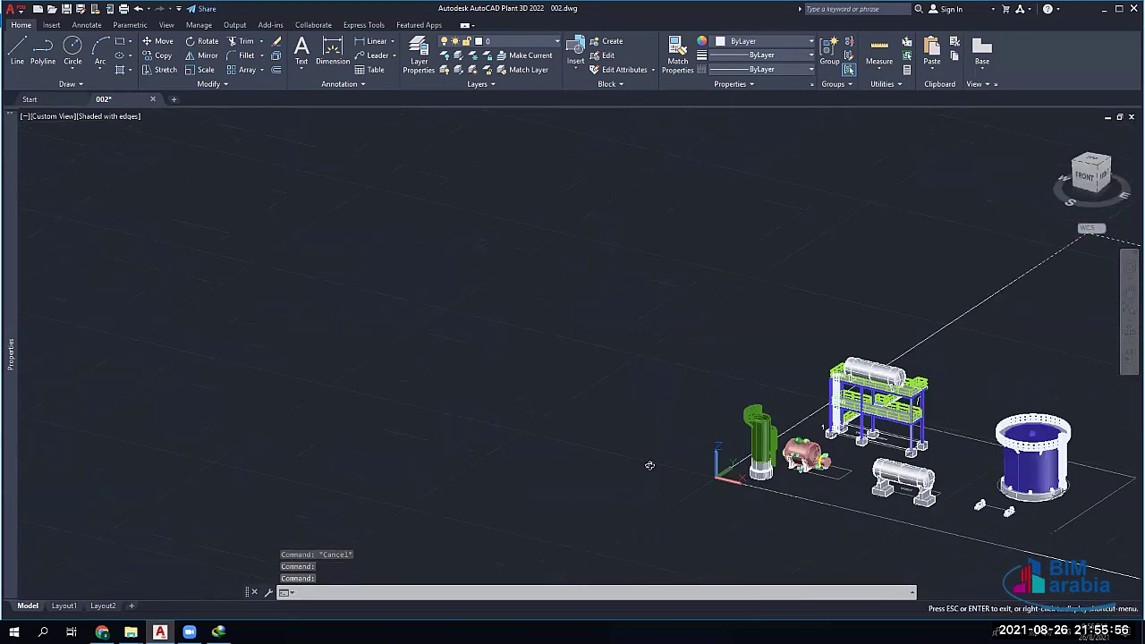
{"action": "middle_click_drag", "start_coordinate": [649, 465], "coordinate": [923, 524], "text": "shift"}
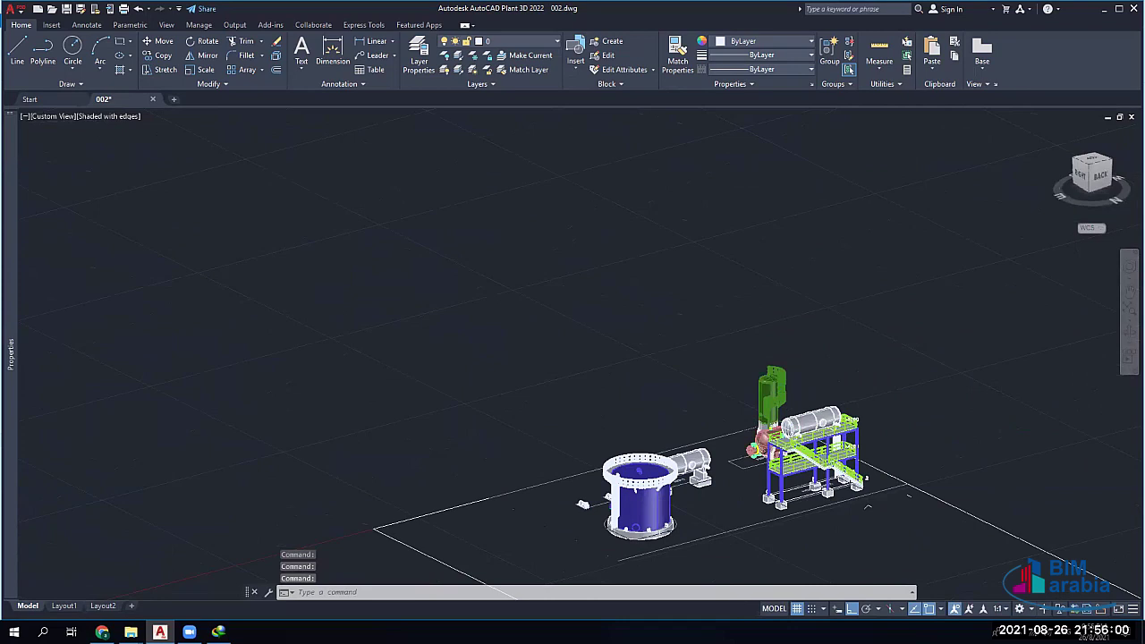
{"action": "scroll", "coordinate": [872, 512], "scroll_direction": "up", "scroll_amount": 2}
{"action": "scroll", "coordinate": [871, 506], "scroll_direction": "up", "scroll_amount": 3}
{"action": "mouse_move", "coordinate": [872, 505]}
{"action": "middle_mouse_down", "text": "shift"}
{"action": "mouse_move", "coordinate": [1028, 425]}
{"action": "mouse_move", "coordinate": [996, 445]}
{"action": "middle_mouse_up", "text": "shift"}
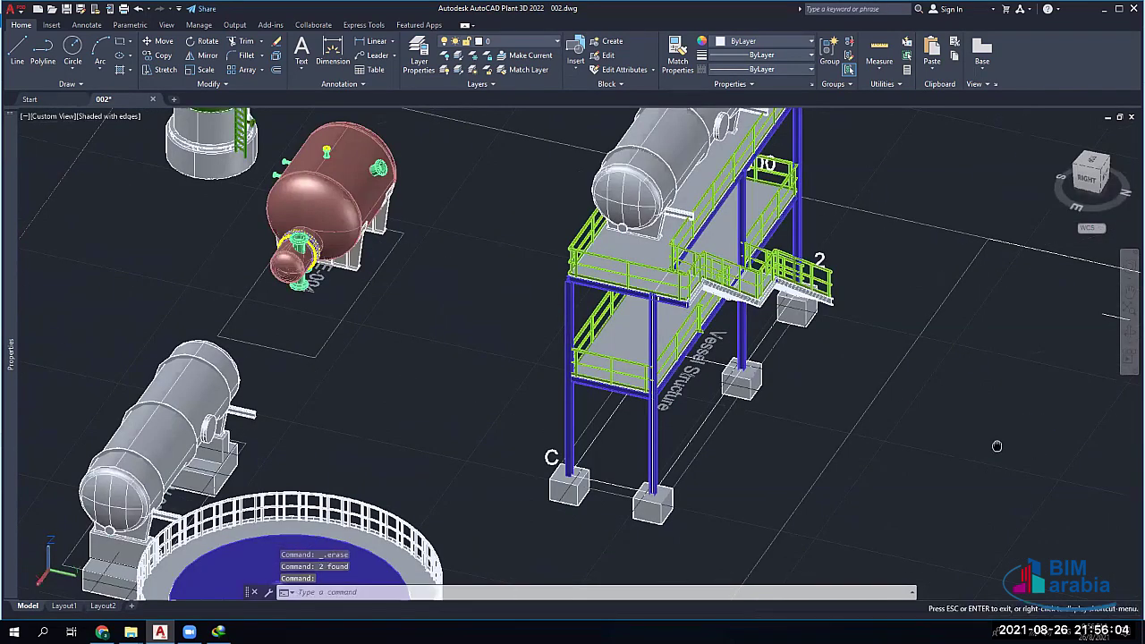
{"action": "left_click_drag", "start_coordinate": [996, 445], "coordinate": [774, 430]}
{"action": "key", "text": "Escape"}
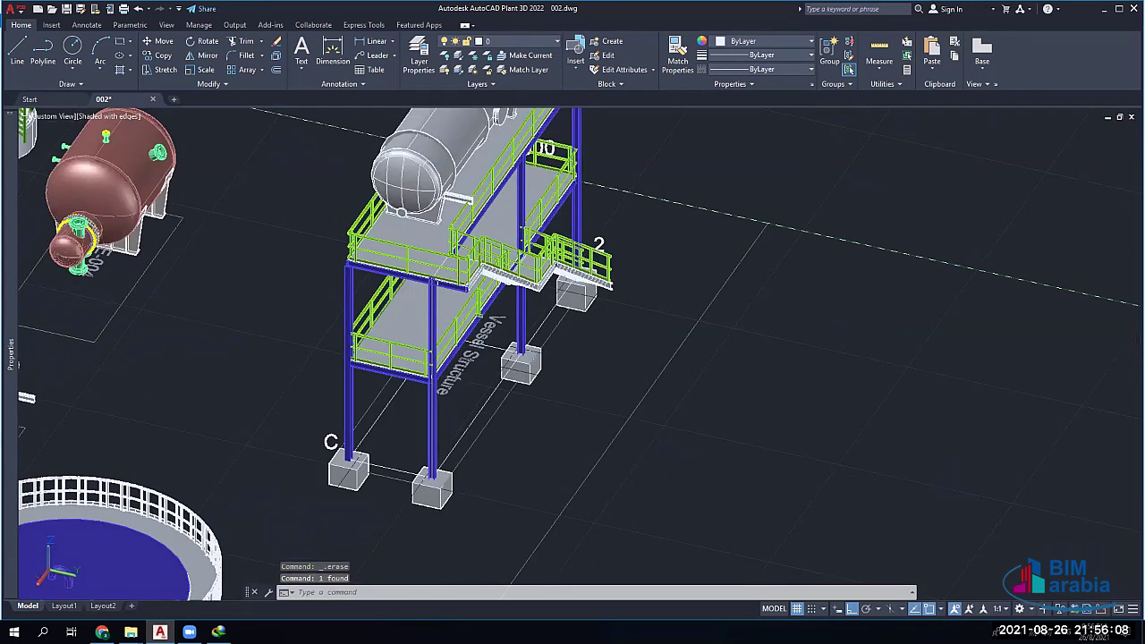
Quick-save the drawing with Ctrl+S, then orbit to a top-front view of the equipment
{"action": "key", "text": "ctrl+s"}
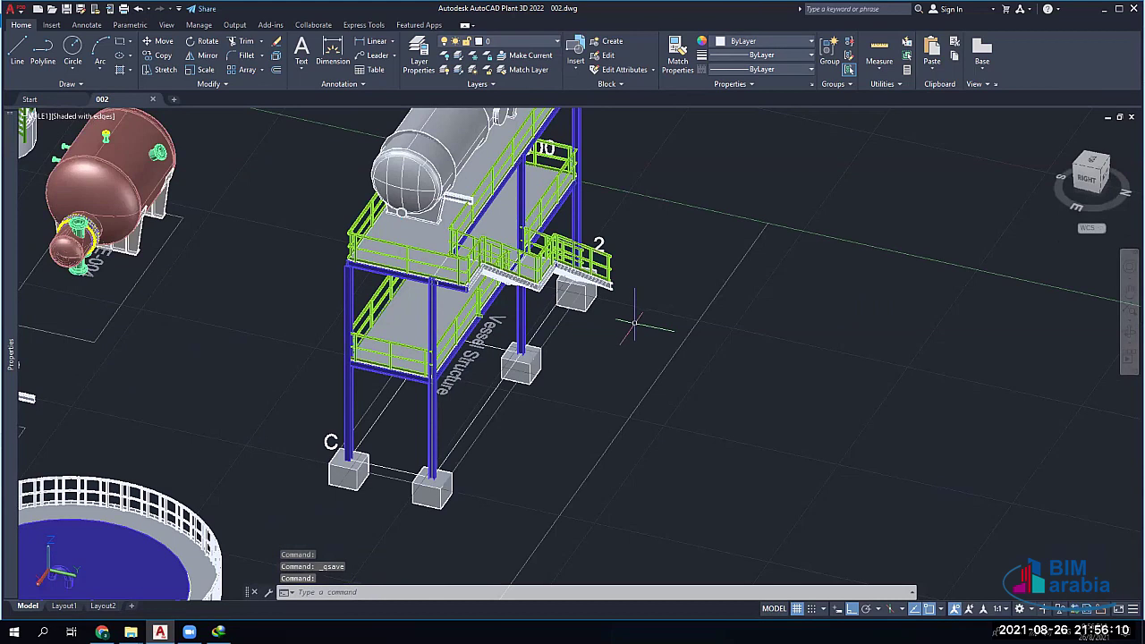
{"action": "left_click", "coordinate": [521, 362]}
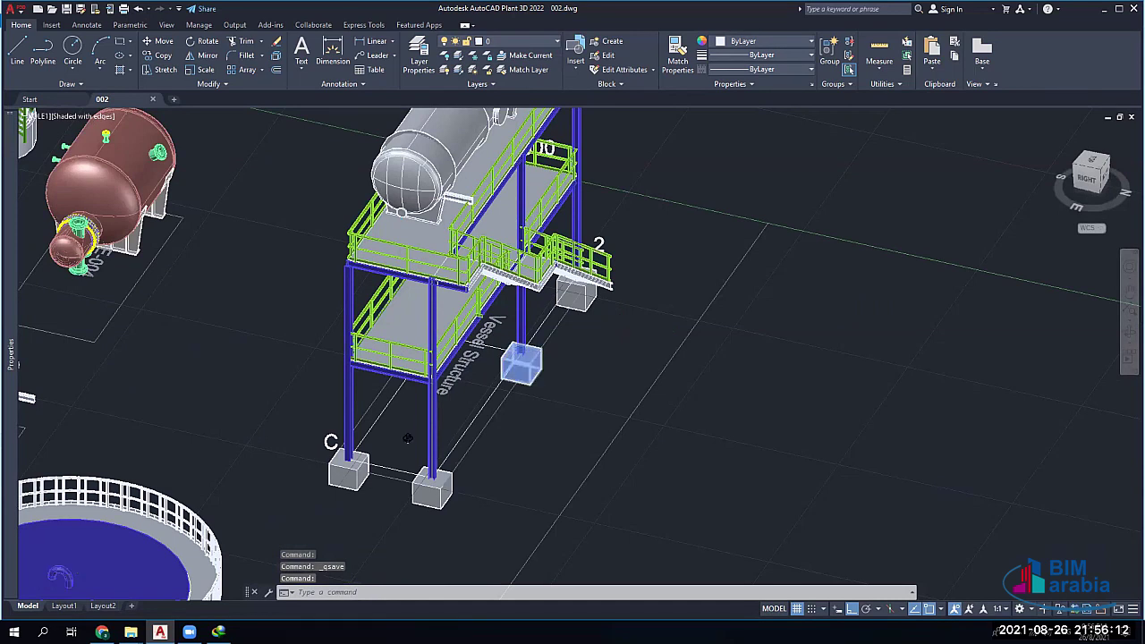
{"action": "scroll", "coordinate": [553, 358], "scroll_direction": "down", "scroll_amount": 3}
{"action": "key", "text": "Escape"}
{"action": "scroll", "coordinate": [564, 358], "scroll_direction": "down", "scroll_amount": 5}
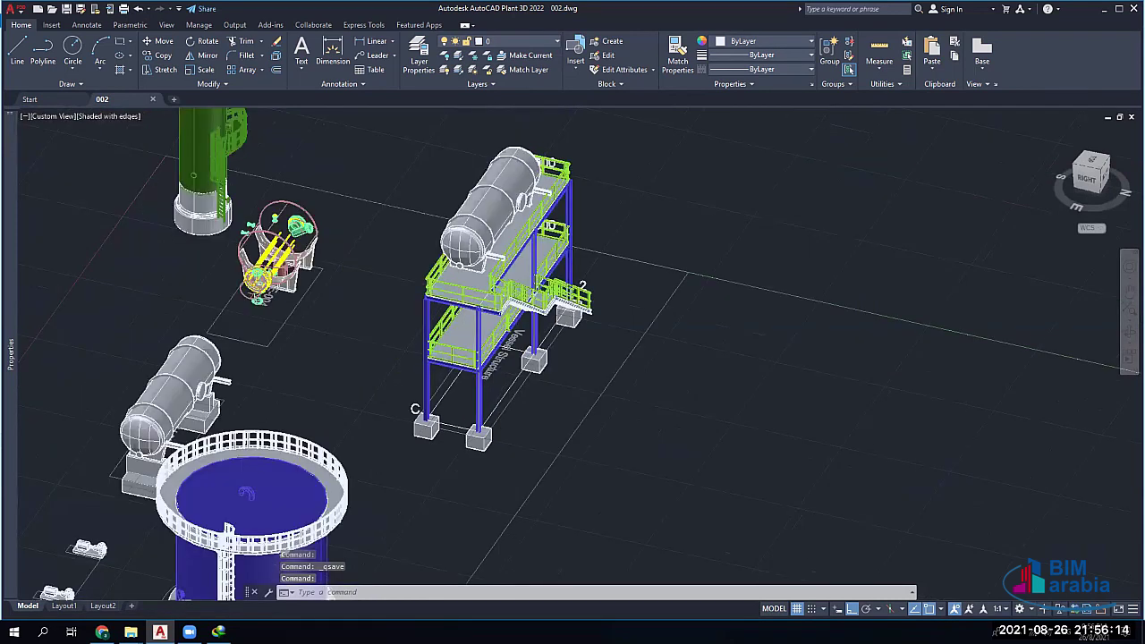
{"action": "middle_click_drag", "start_coordinate": [554, 358], "coordinate": [572, 349], "text": "shift"}
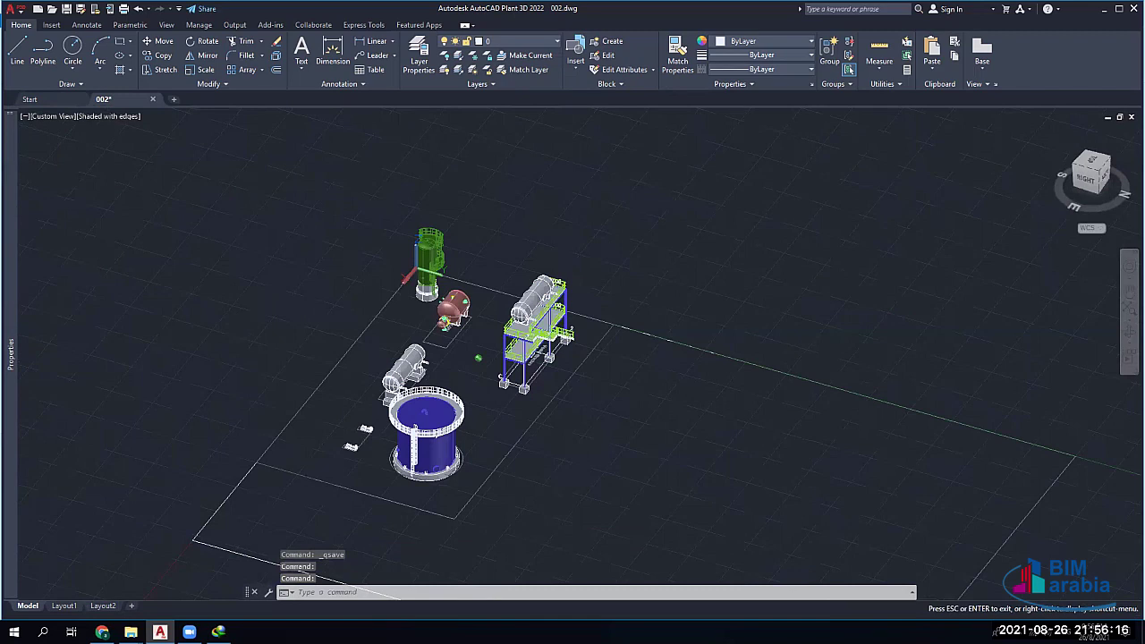
{"action": "middle_click_drag", "start_coordinate": [478, 358], "coordinate": [464, 367], "text": "shift"}
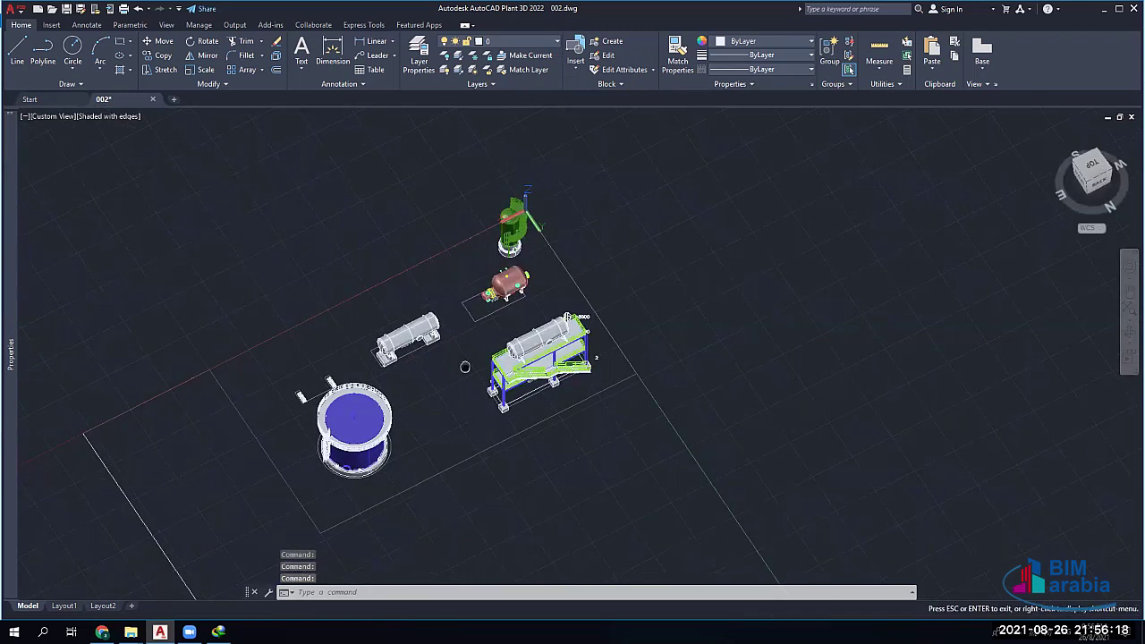
{"action": "middle_click_drag", "start_coordinate": [464, 366], "coordinate": [678, 347]}
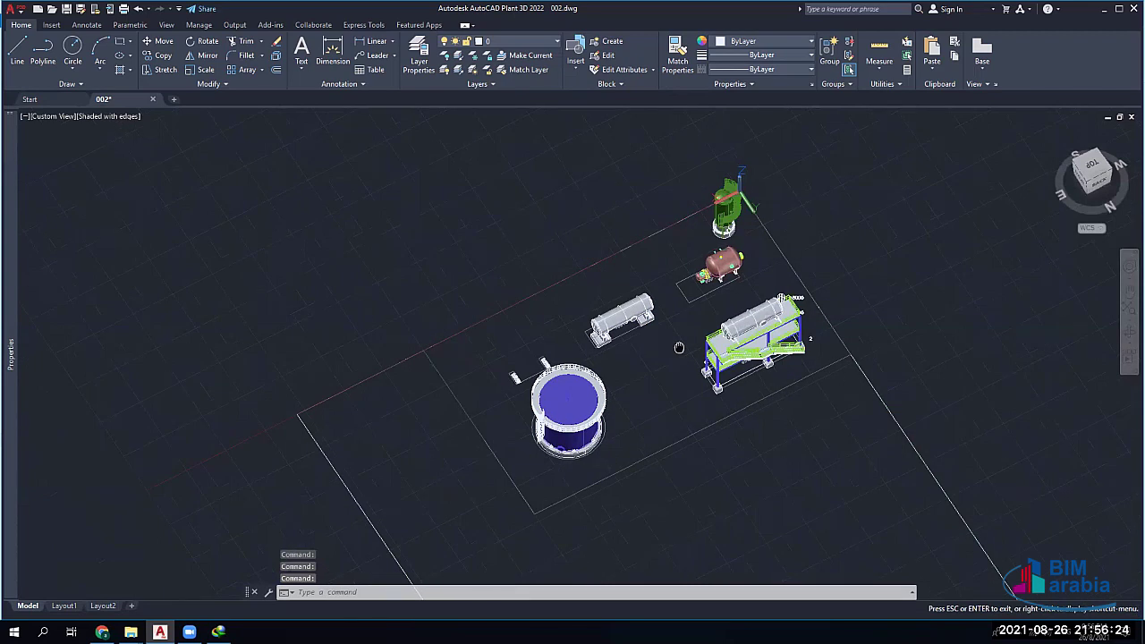
{"action": "key", "text": "Escape"}
{"action": "scroll", "coordinate": [679, 347], "scroll_direction": "up", "scroll_amount": 5}
{"action": "middle_click_drag", "start_coordinate": [594, 368], "coordinate": [751, 412], "text": "shift"}
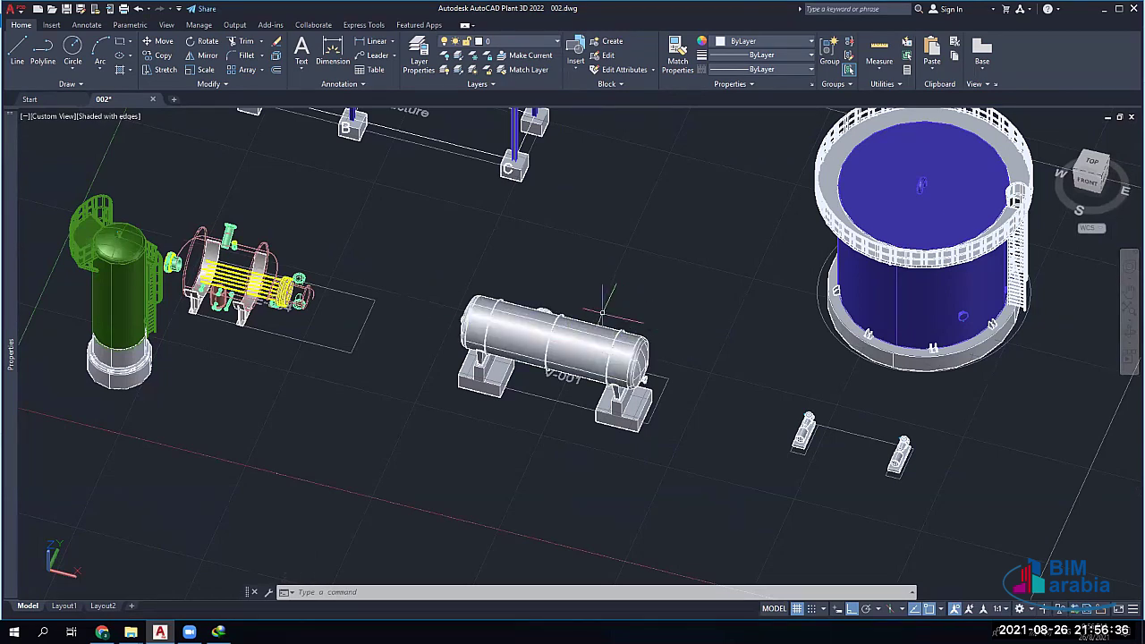
Unload the Drawing1 reference in the XR External References palette and close the palette
{"action": "type", "text": "xr"}
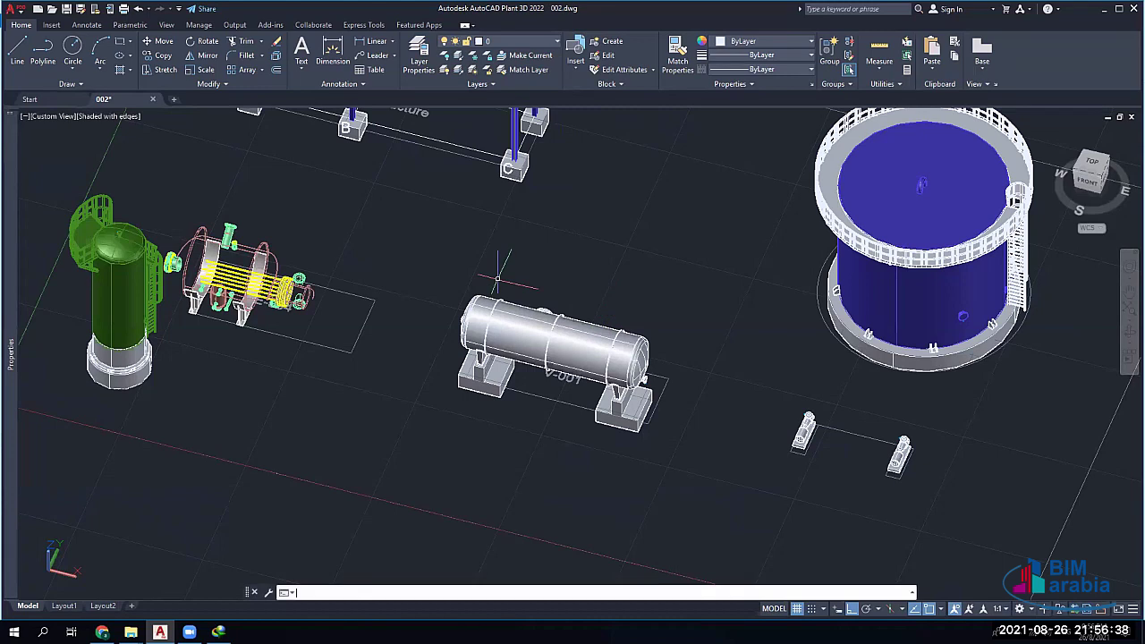
{"action": "key", "text": "Return"}
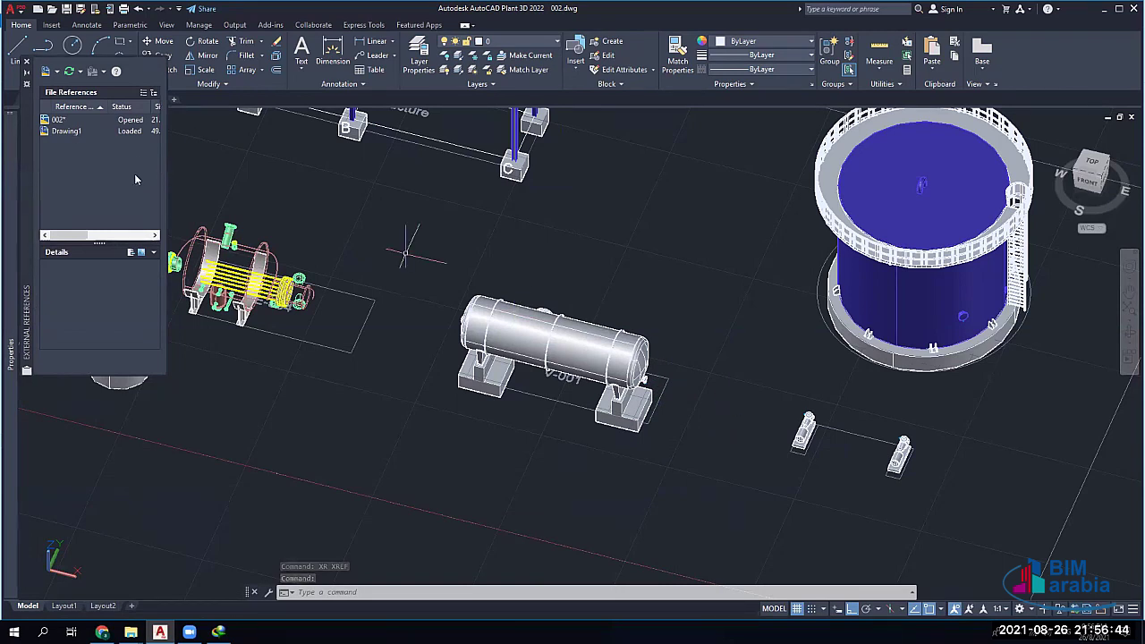
{"action": "left_click", "coordinate": [68, 132]}
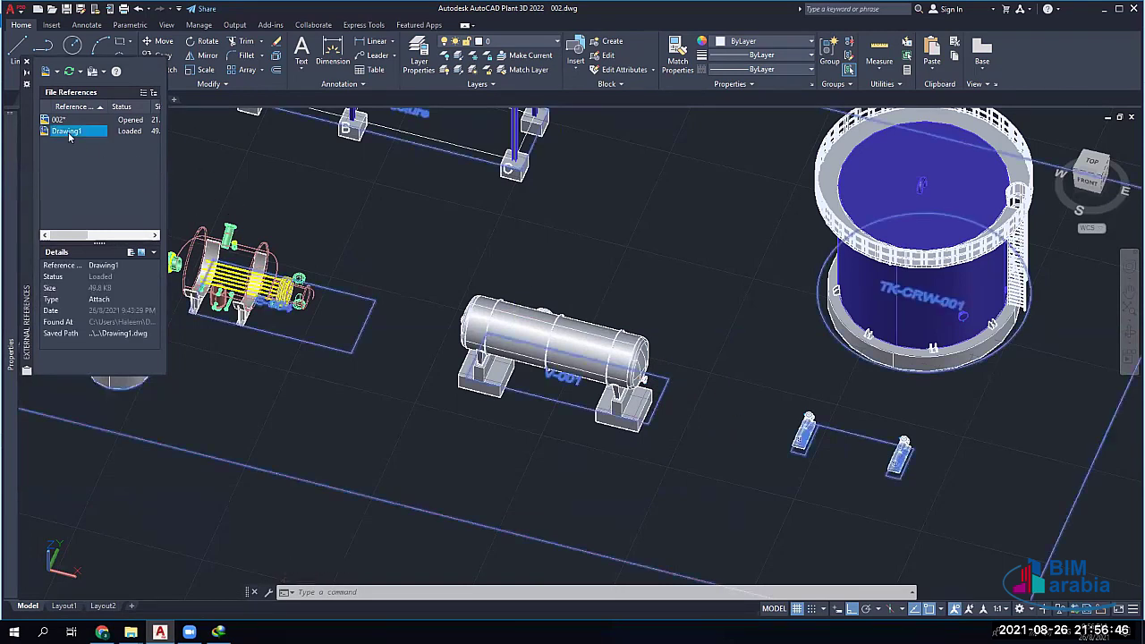
{"action": "right_click", "coordinate": [68, 135]}
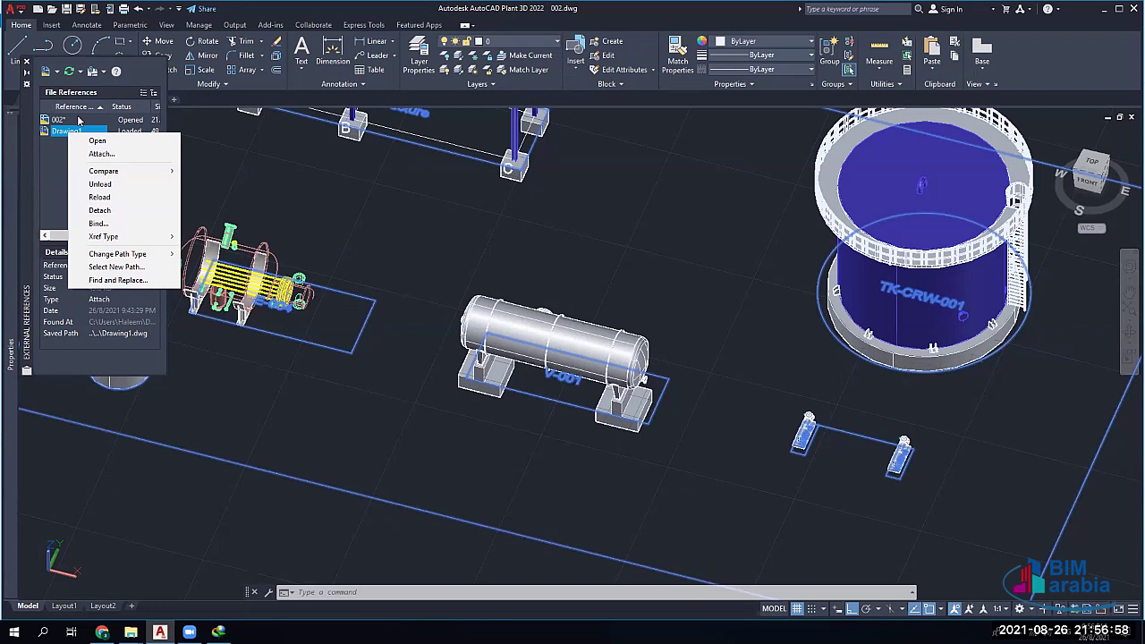
{"action": "left_click", "coordinate": [112, 185]}
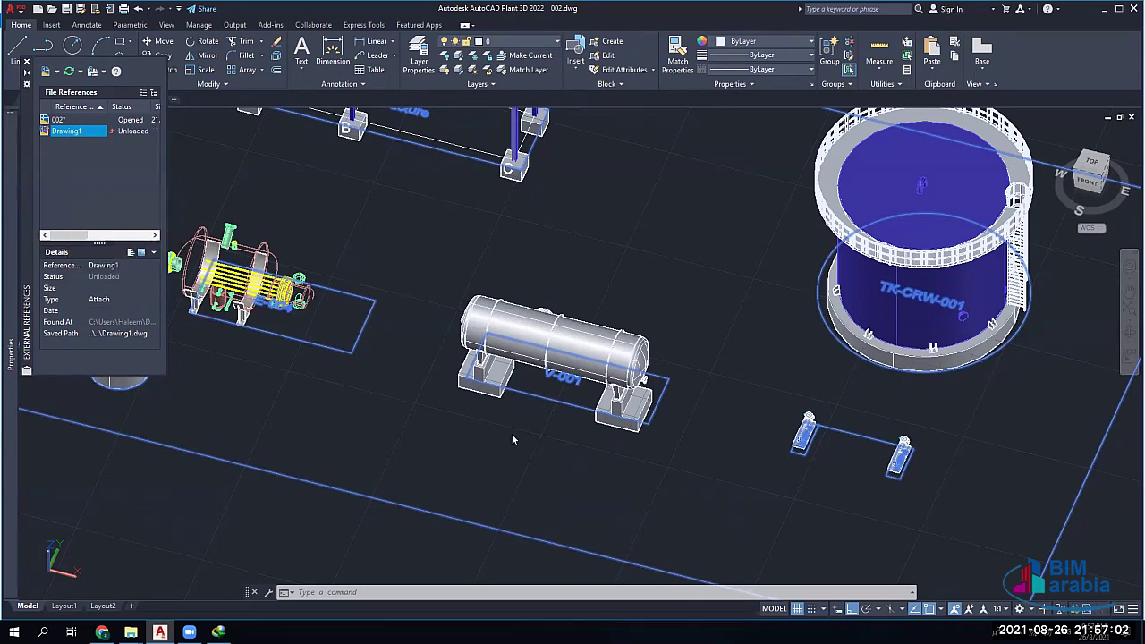
{"action": "left_click", "coordinate": [26, 61]}
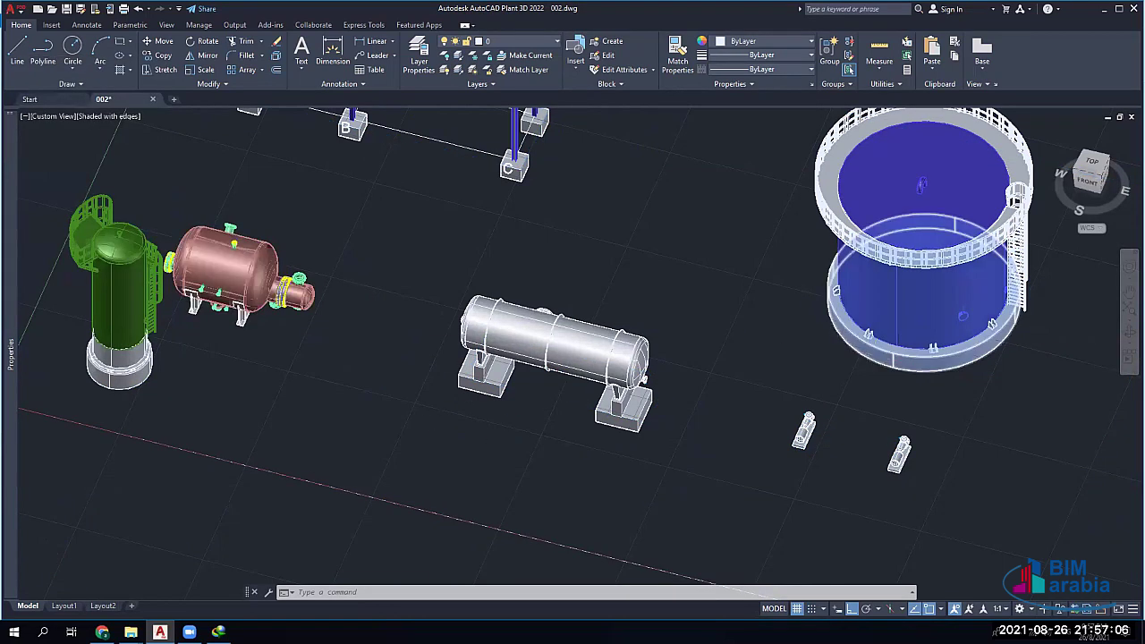
{"action": "scroll", "coordinate": [804, 344], "scroll_direction": "down", "scroll_amount": 3}
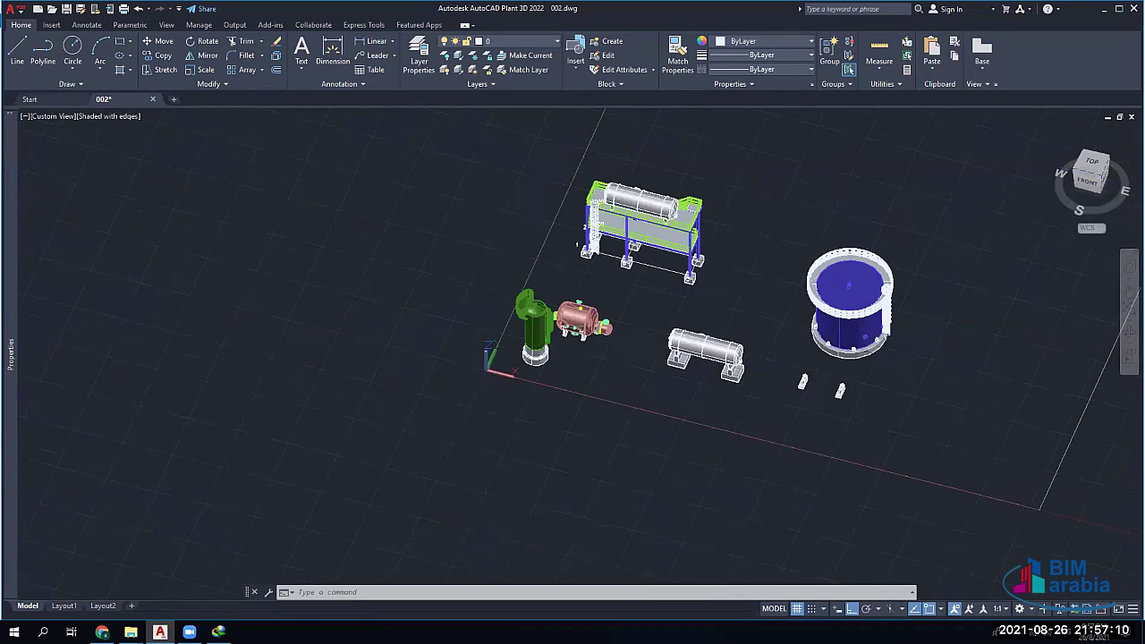
{"action": "middle_click_drag", "start_coordinate": [626, 357], "coordinate": [590, 358], "text": "shift"}
{"action": "middle_click_drag", "start_coordinate": [587, 228], "coordinate": [641, 269], "text": "shift"}
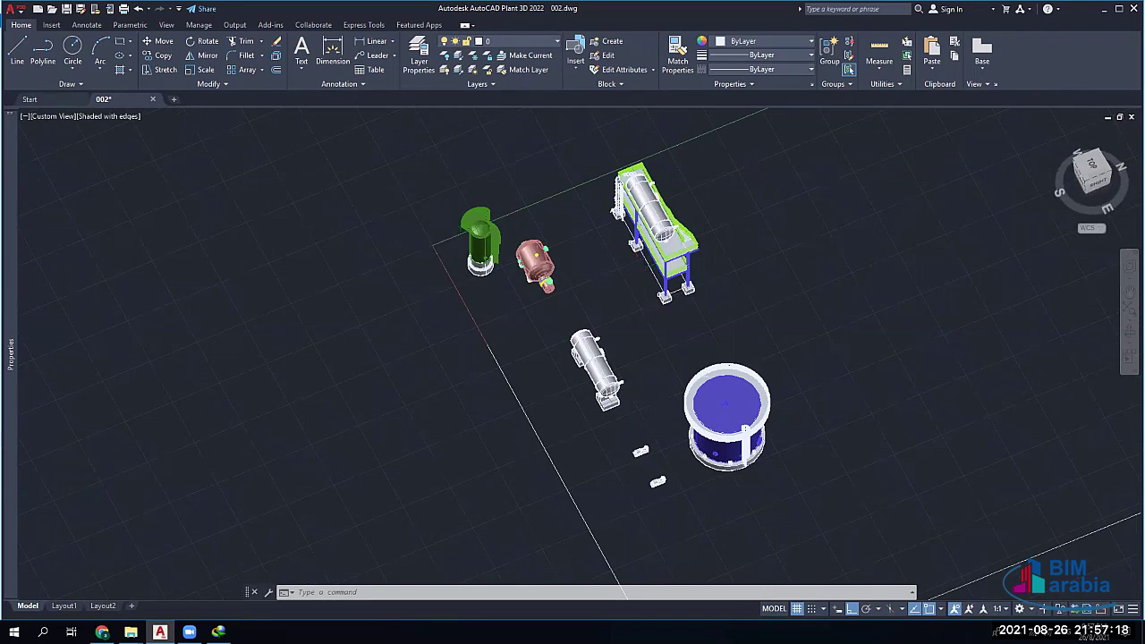
{"action": "scroll", "coordinate": [660, 394], "scroll_direction": "up", "scroll_amount": 2}
{"action": "scroll", "coordinate": [660, 394], "scroll_direction": "up", "scroll_amount": 2}
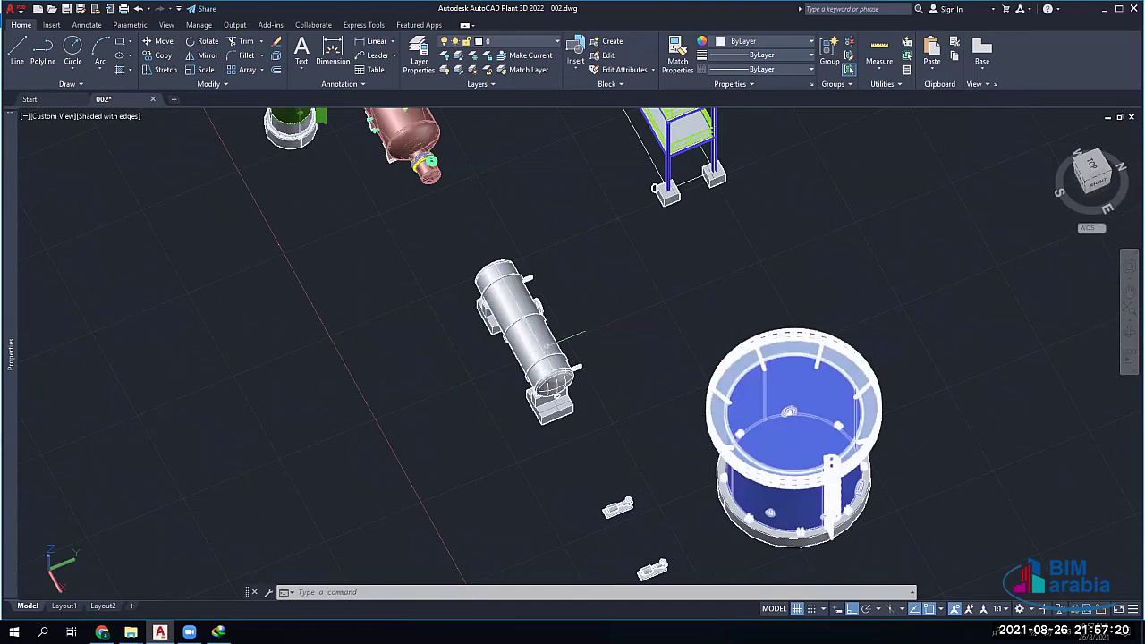
{"action": "middle_click_drag", "start_coordinate": [683, 221], "coordinate": [682, 276]}
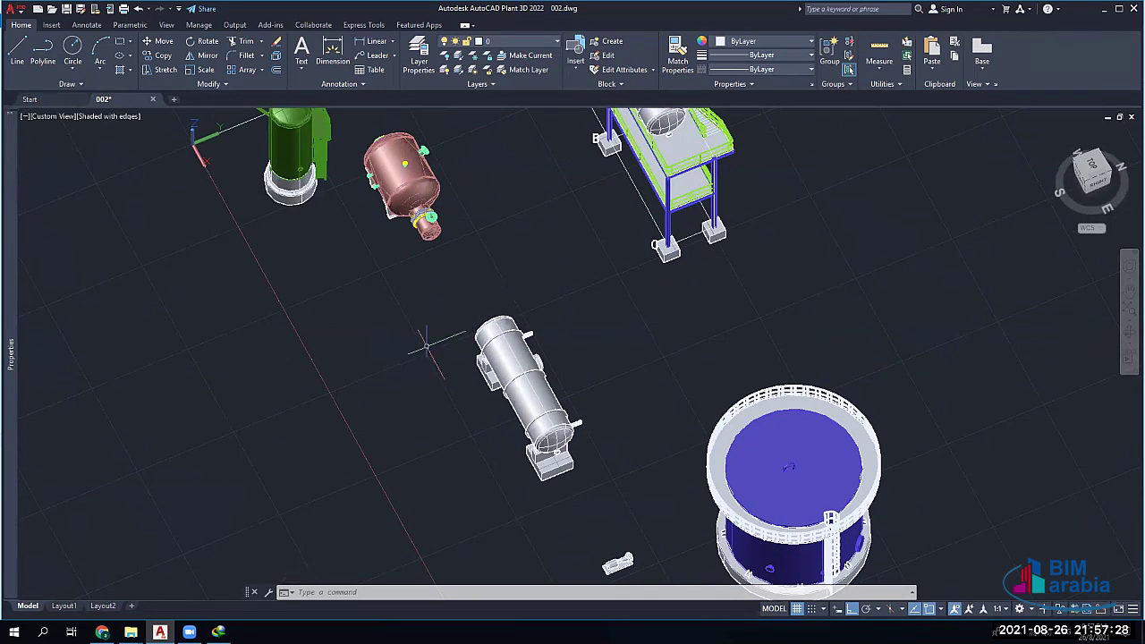
{"action": "mouse_move", "coordinate": [553, 360]}
{"action": "middle_mouse_down", "text": "shift"}
{"action": "mouse_move", "coordinate": [680, 353]}
{"action": "mouse_move", "coordinate": [537, 422]}
{"action": "middle_mouse_up", "text": "shift"}
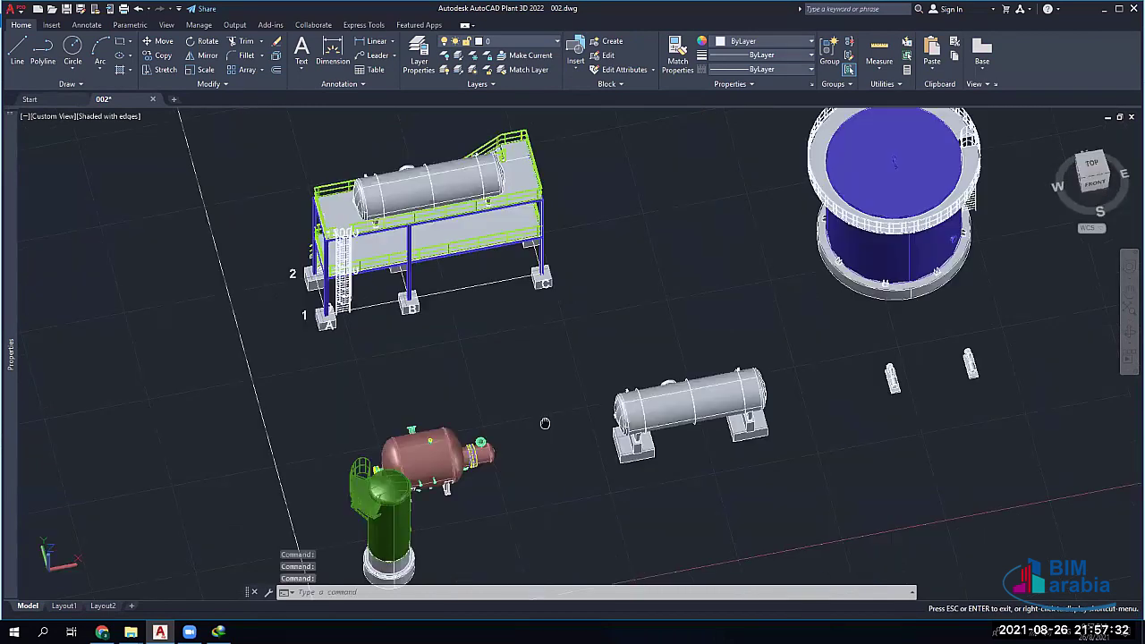
{"action": "middle_click_drag", "start_coordinate": [587, 367], "coordinate": [460, 366]}
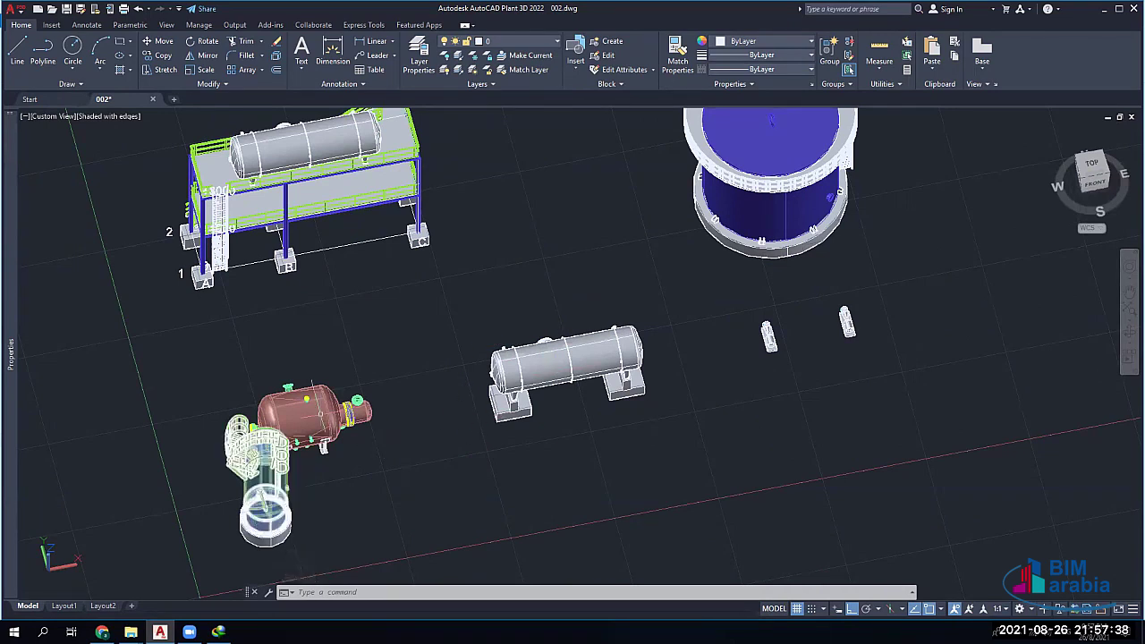
{"action": "left_click", "coordinate": [496, 355]}
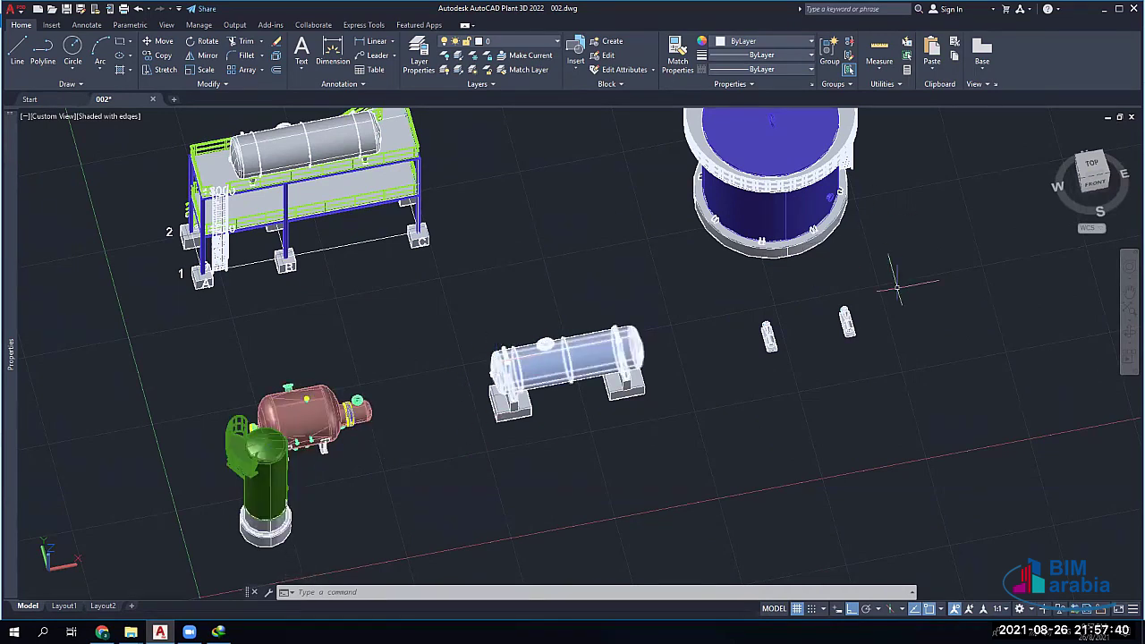
{"action": "key", "text": "Escape"}
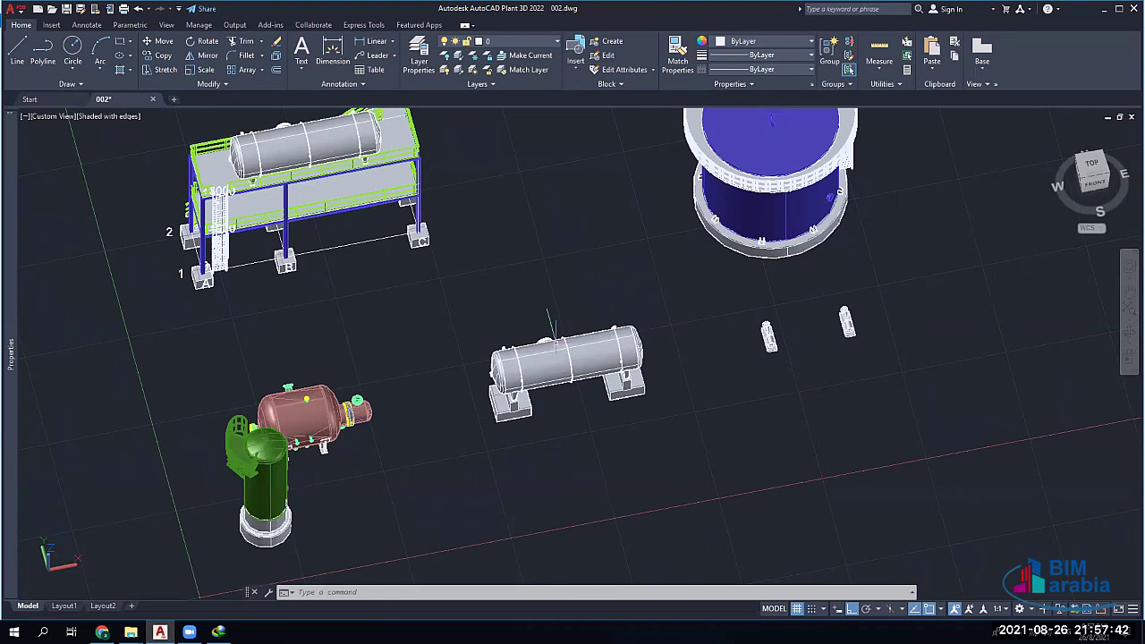
{"action": "left_click", "coordinate": [574, 357]}
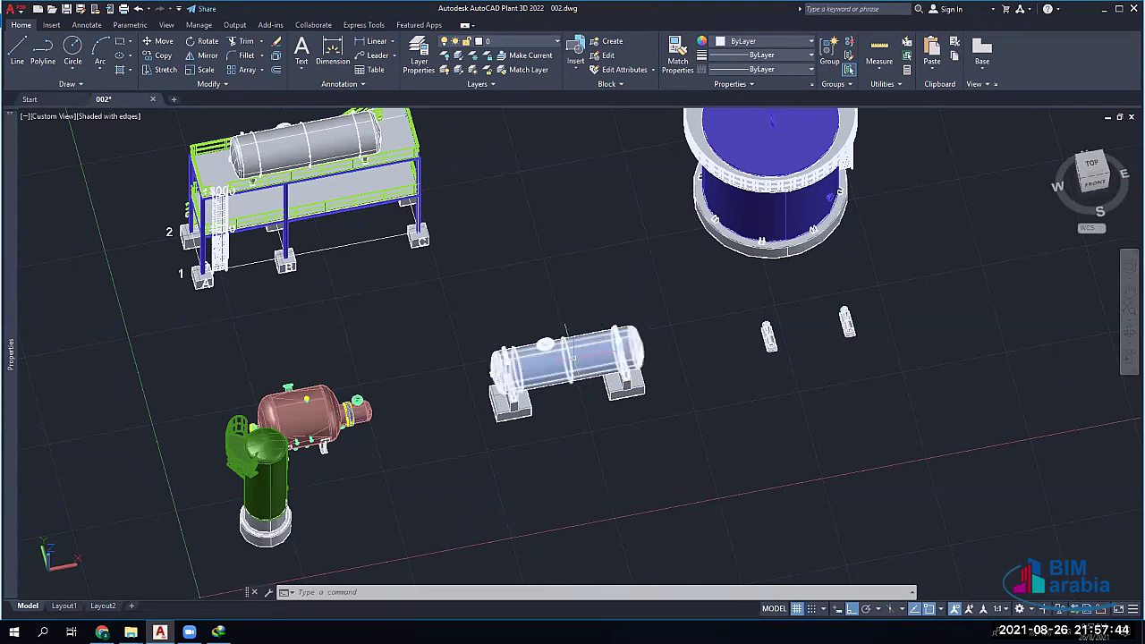
{"action": "key", "text": "Escape"}
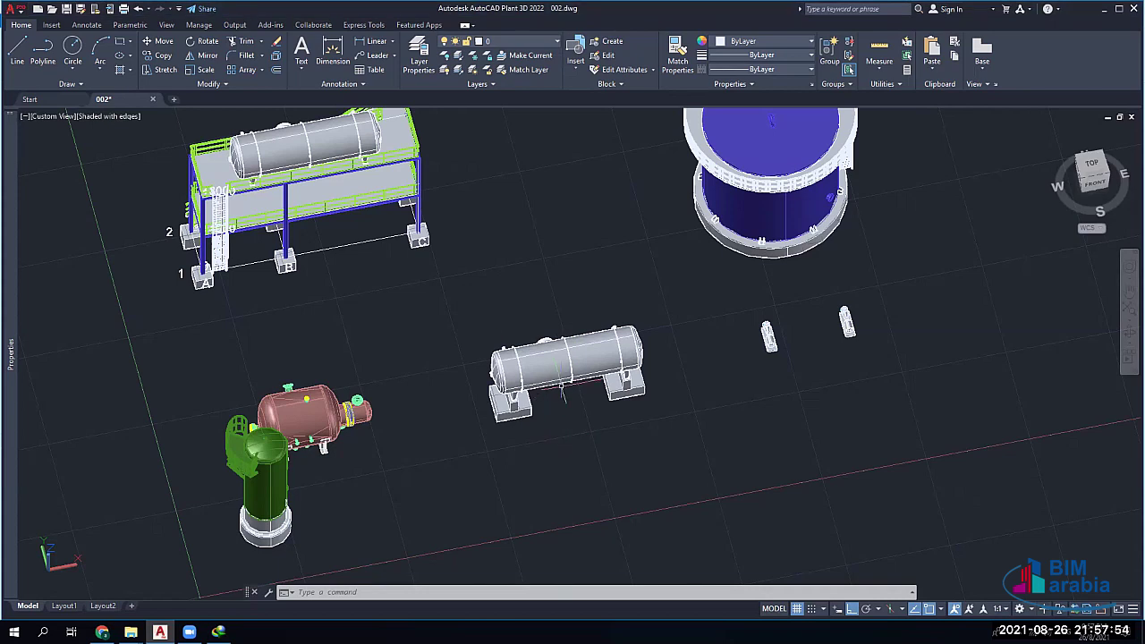
{"action": "mouse_move", "coordinate": [550, 365]}
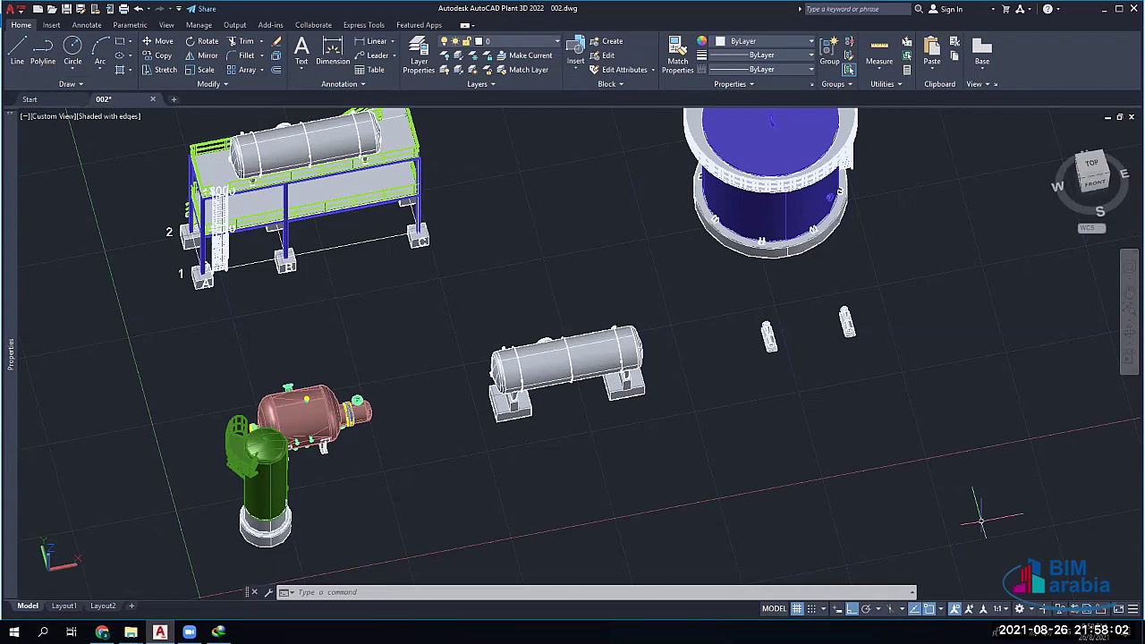
Choose the 3D Piping workspace from the status-bar workspace menu
{"action": "left_click", "coordinate": [1019, 608]}
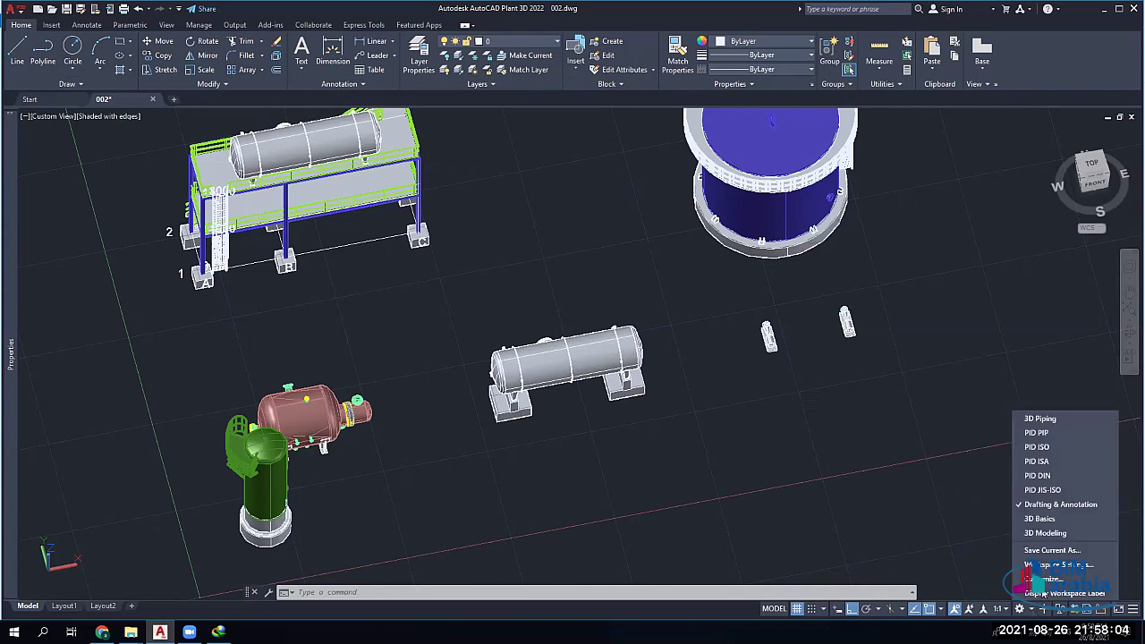
{"action": "left_click", "coordinate": [1039, 419]}
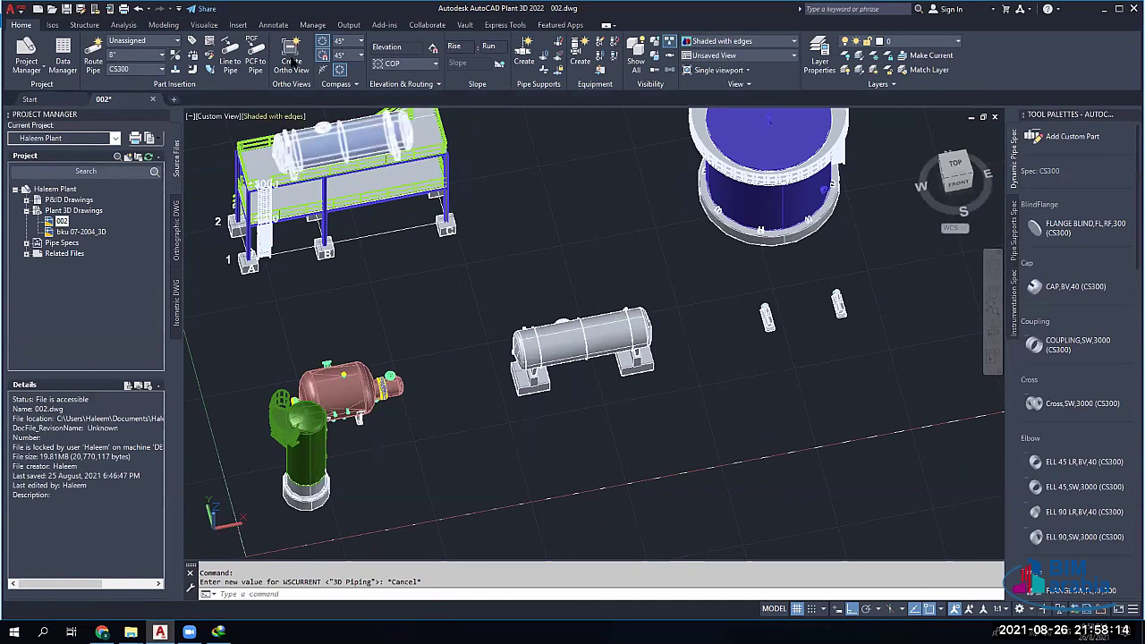
Create a new ortho drawing named 'EQUIPMENT LAYOUT.dwg'
{"action": "left_click", "coordinate": [293, 57]}
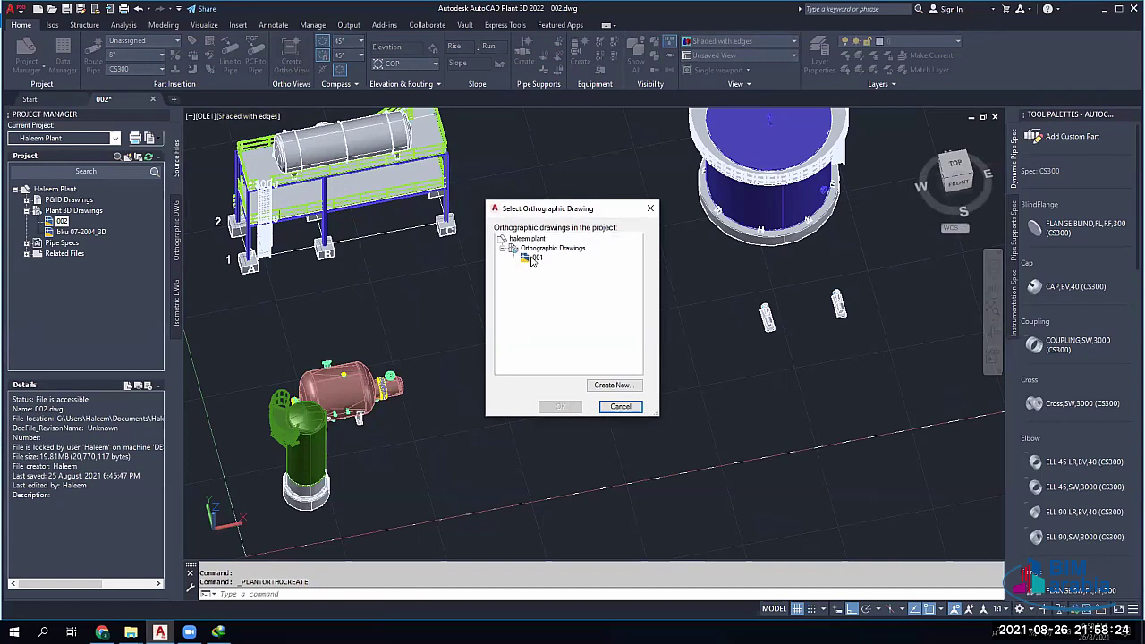
{"action": "left_click", "coordinate": [612, 385]}
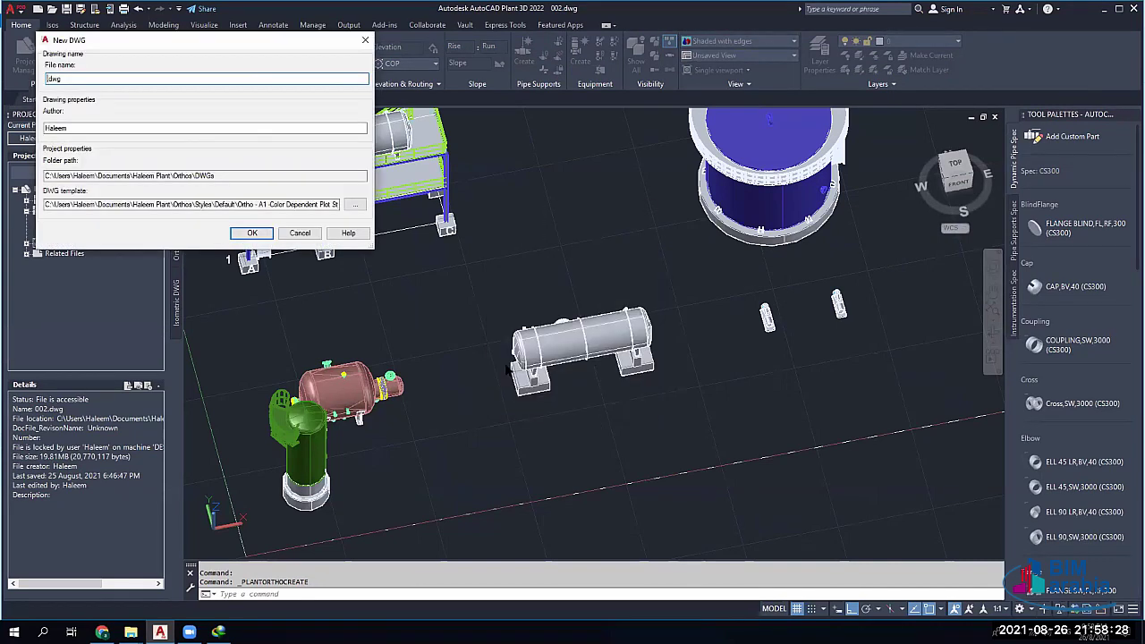
{"action": "type", "text": "002"}
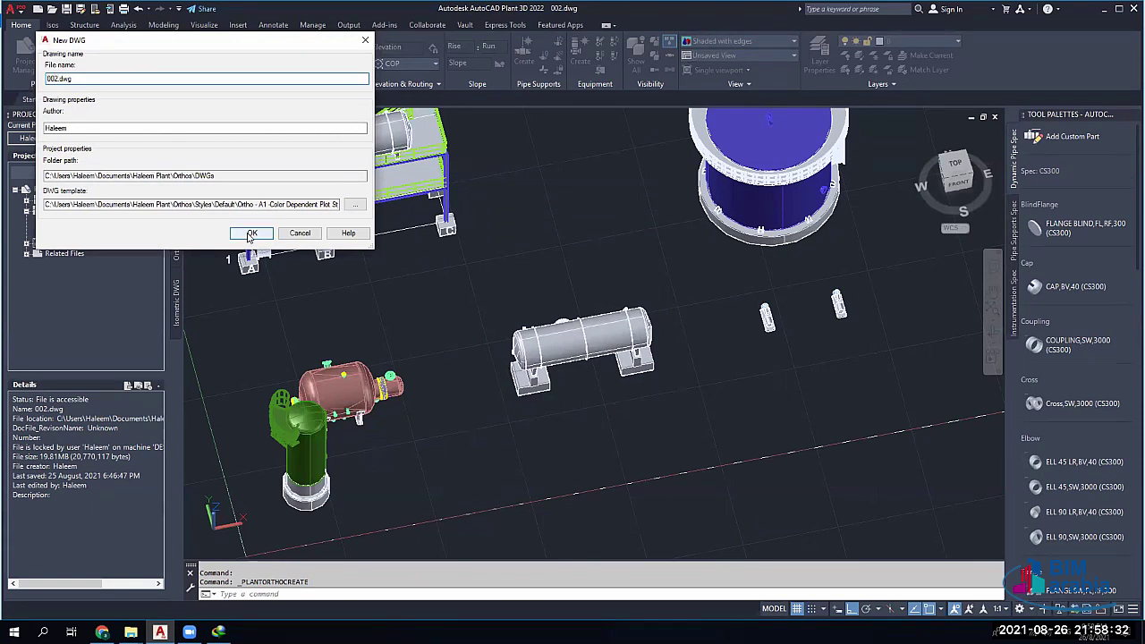
{"action": "key", "text": "BackSpace"}
{"action": "key", "text": "BackSpace"}
{"action": "key", "text": "BackSpace"}
{"action": "type", "text": "EQUIPMENT LAYOUT"}
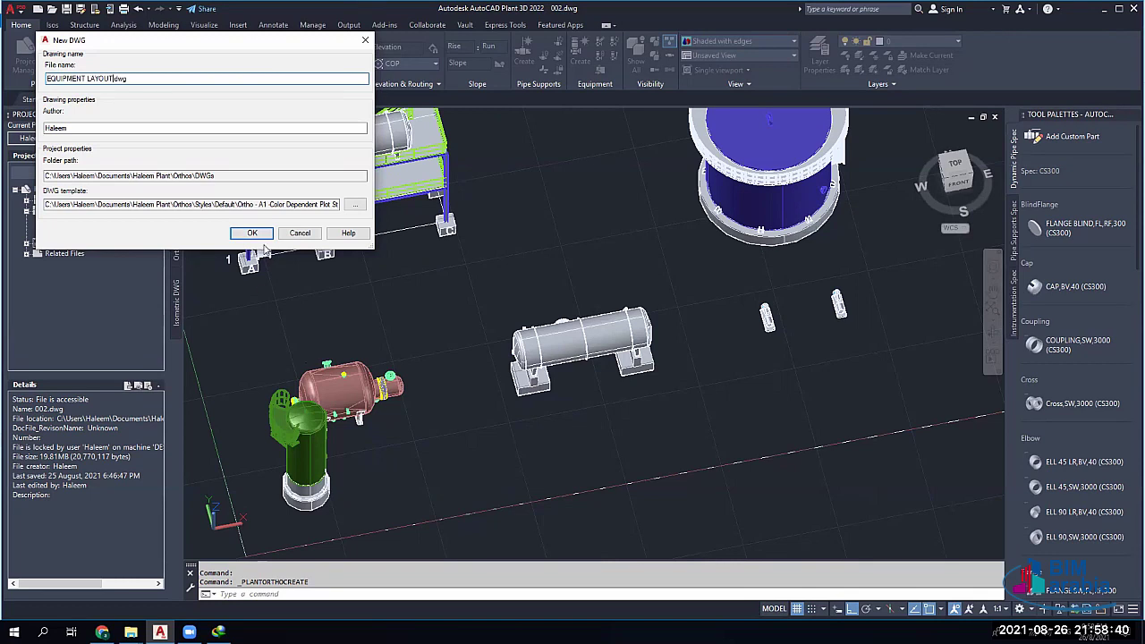
{"action": "left_click", "coordinate": [251, 233]}
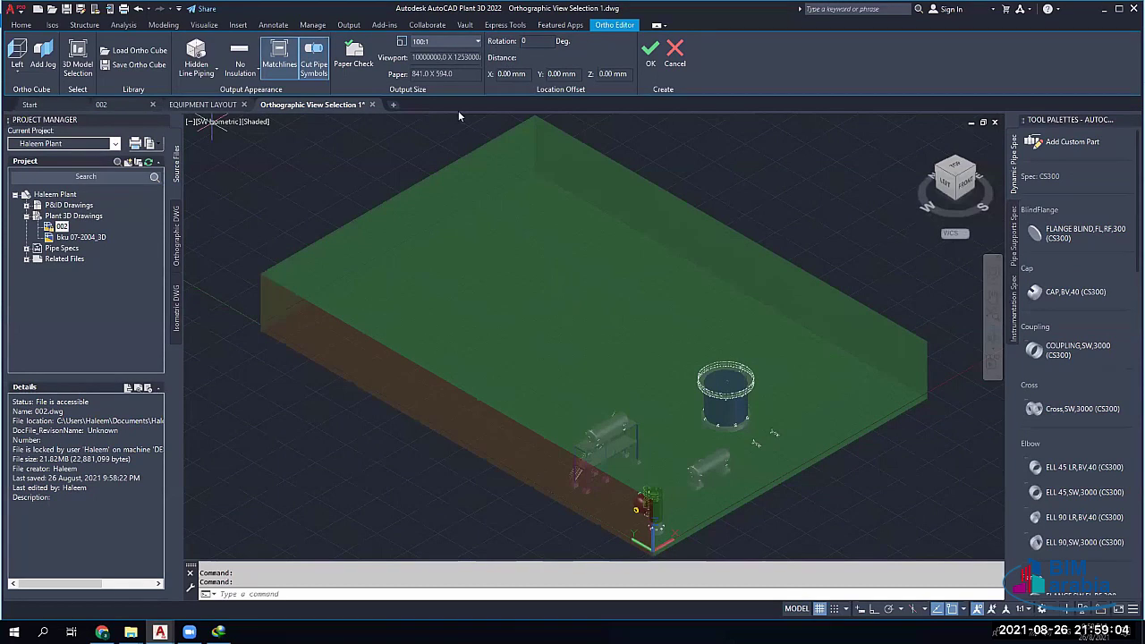
Select the ortho cube and inspect the tank, skid, exchanger, drum and column inside it
{"action": "left_click", "coordinate": [354, 332]}
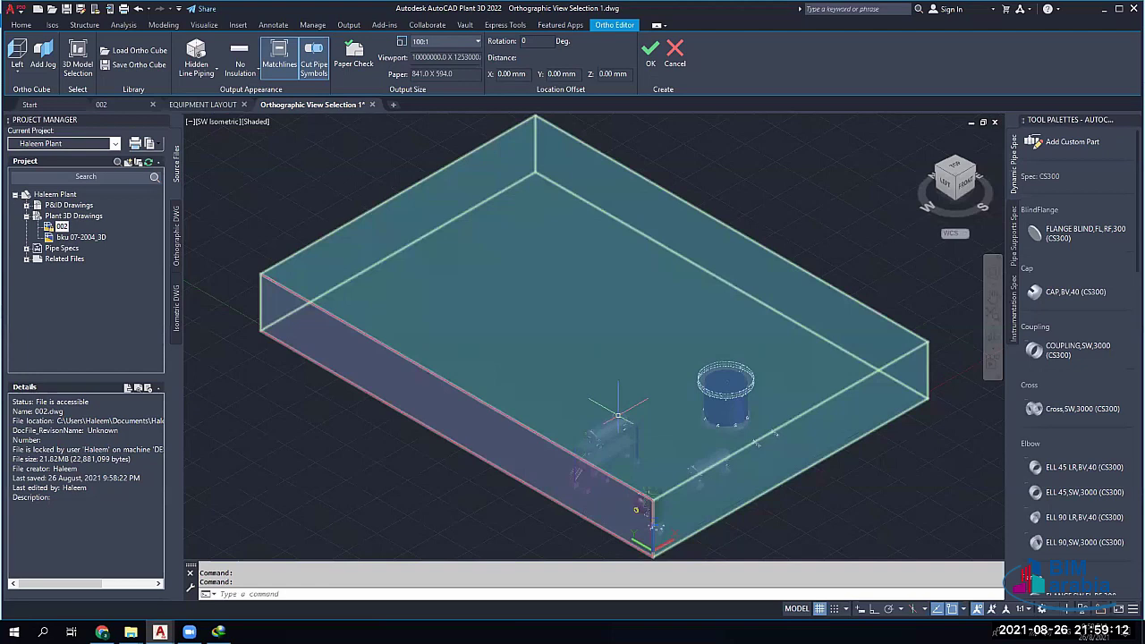
{"action": "scroll", "coordinate": [617, 414], "scroll_direction": "up", "scroll_amount": 3}
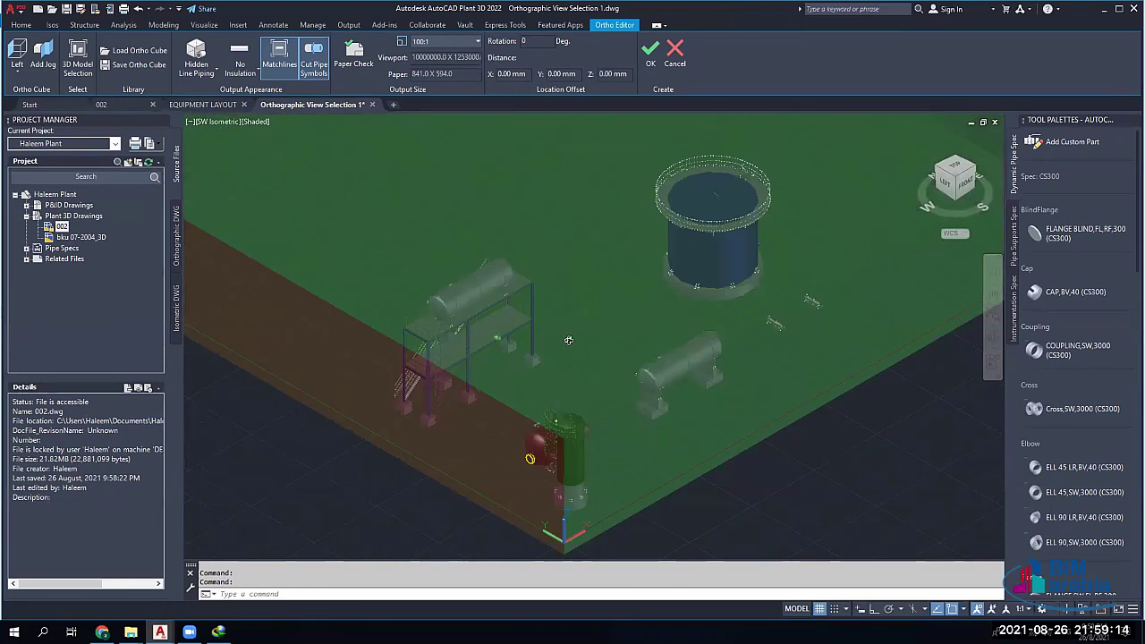
{"action": "middle_click_drag", "start_coordinate": [640, 356], "coordinate": [550, 422], "text": "shift"}
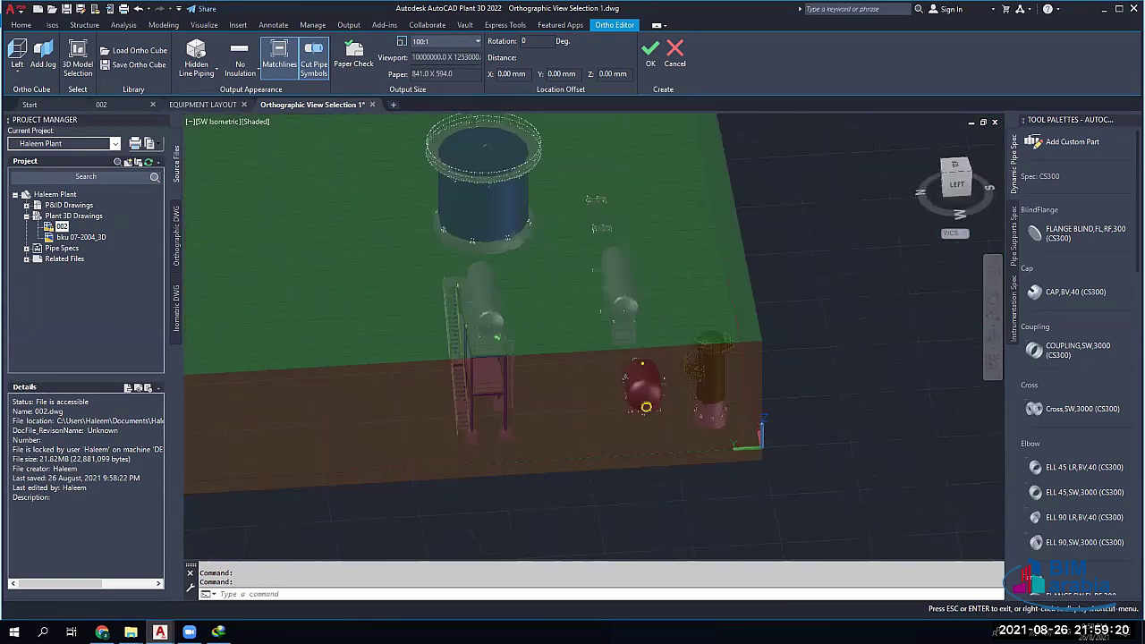
{"action": "middle_click_drag", "start_coordinate": [645, 407], "coordinate": [530, 448], "text": "shift"}
{"action": "scroll", "coordinate": [531, 448], "scroll_direction": "up", "scroll_amount": 4}
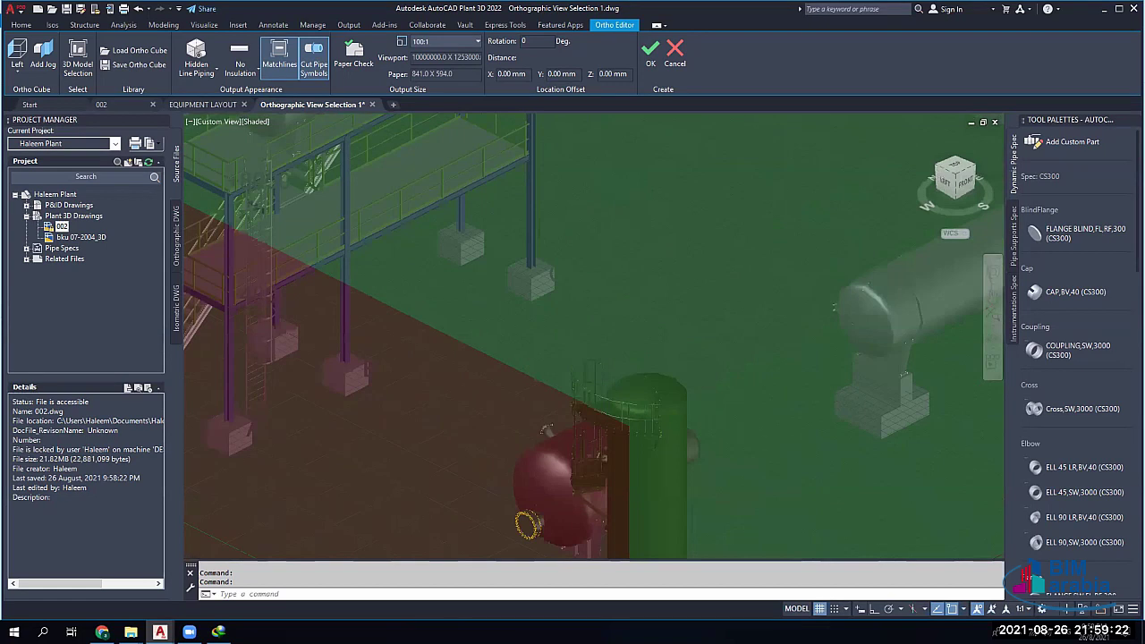
{"action": "scroll", "coordinate": [528, 481], "scroll_direction": "down", "scroll_amount": 2}
{"action": "scroll", "coordinate": [529, 481], "scroll_direction": "down", "scroll_amount": 5}
{"action": "scroll", "coordinate": [295, 286], "scroll_direction": "up", "scroll_amount": 6}
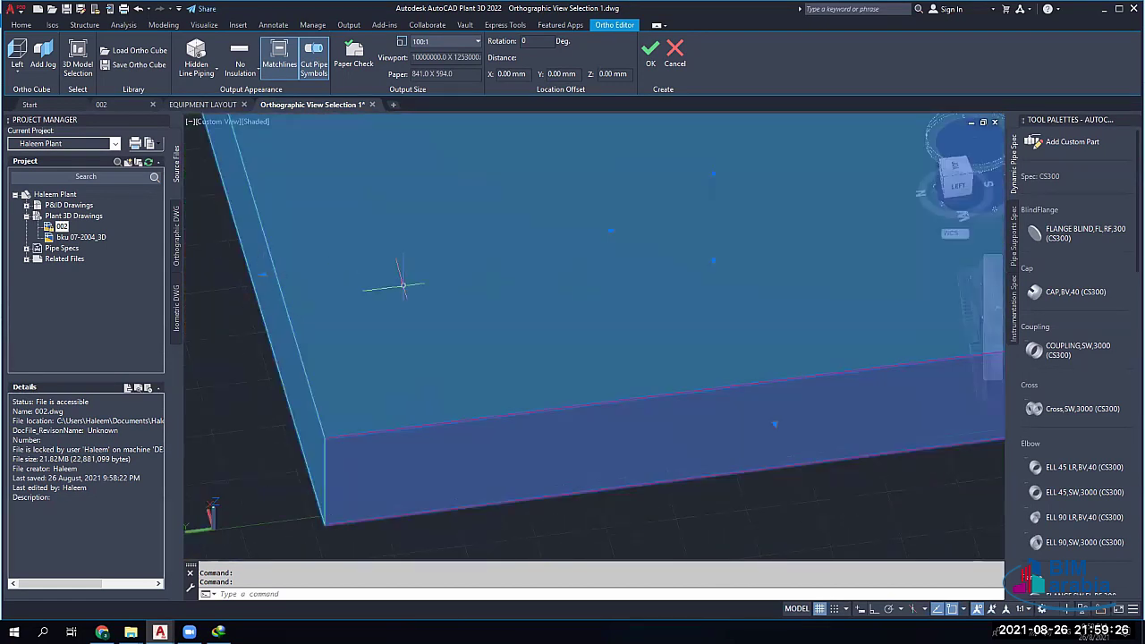
Stretch the ortho cube's left face inward with Ortho (F8) on
{"action": "left_click", "coordinate": [262, 274]}
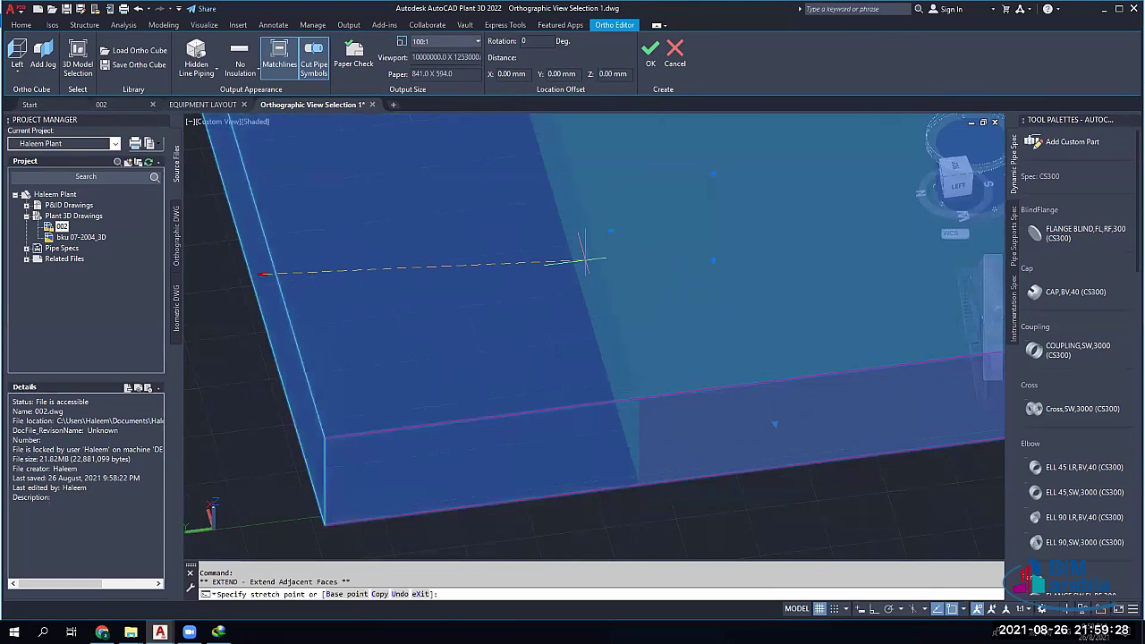
{"action": "key", "text": "F8"}
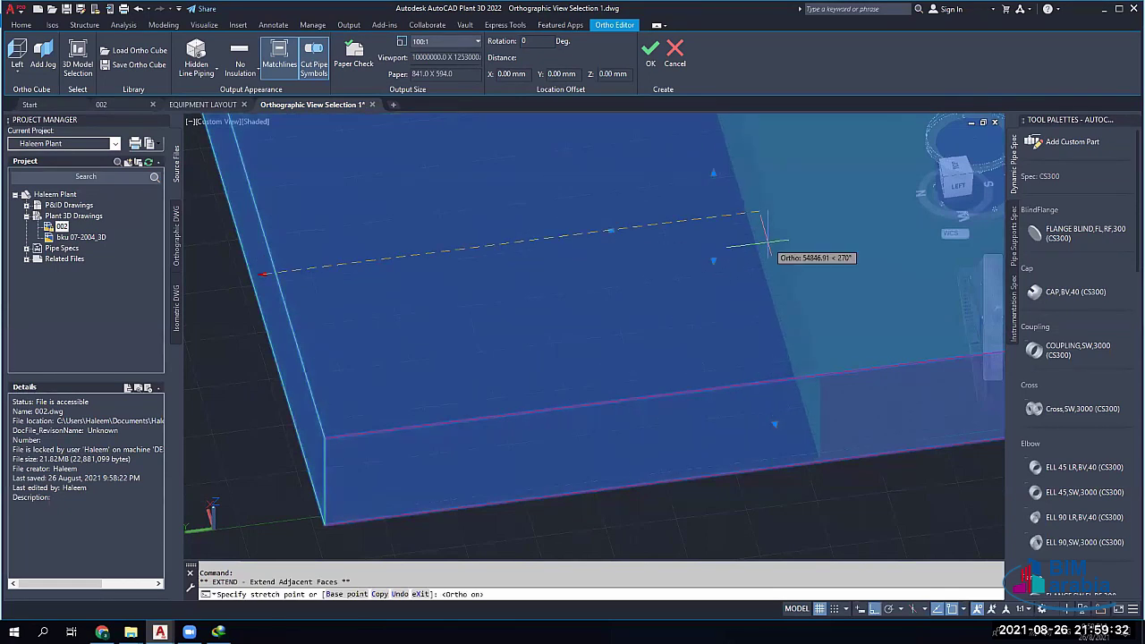
{"action": "middle_click_drag", "start_coordinate": [765, 241], "coordinate": [617, 317], "text": "shift"}
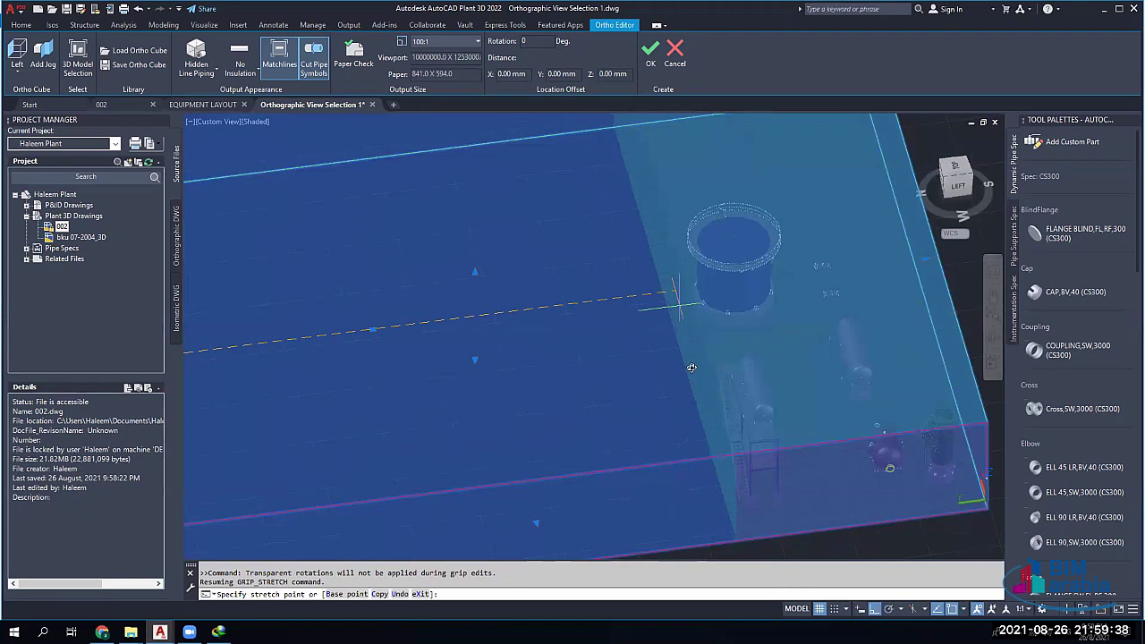
{"action": "left_click", "coordinate": [691, 404]}
Pull the cube's far end face back close to the equipment and check the box
{"action": "middle_click_drag", "start_coordinate": [451, 458], "coordinate": [421, 500], "text": "shift"}
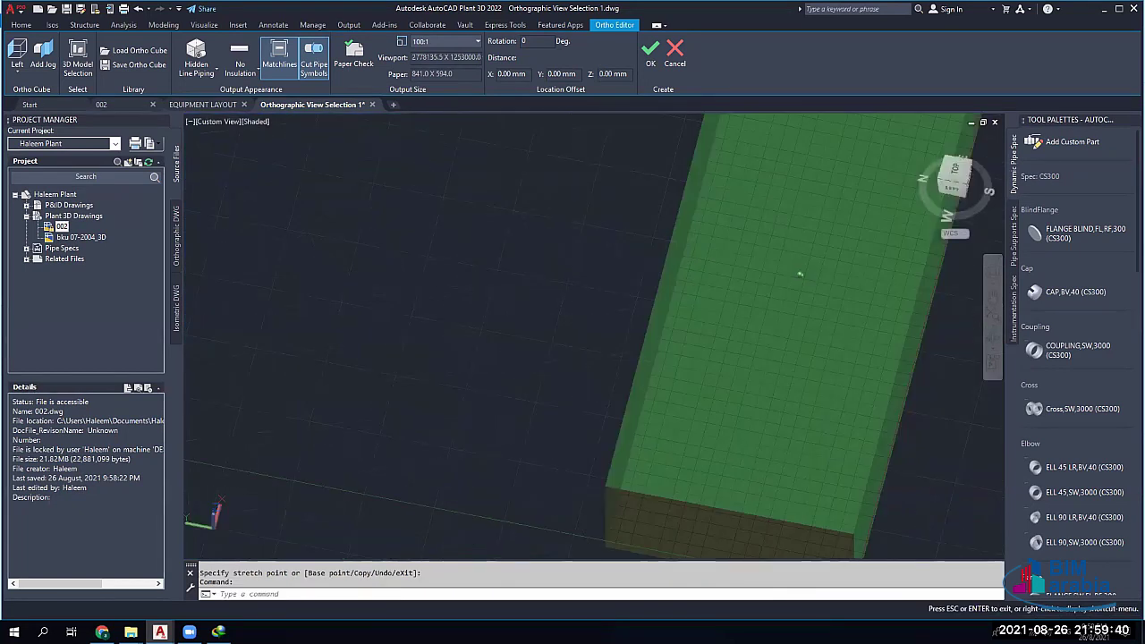
{"action": "middle_click_drag", "start_coordinate": [799, 275], "coordinate": [321, 308], "text": "shift"}
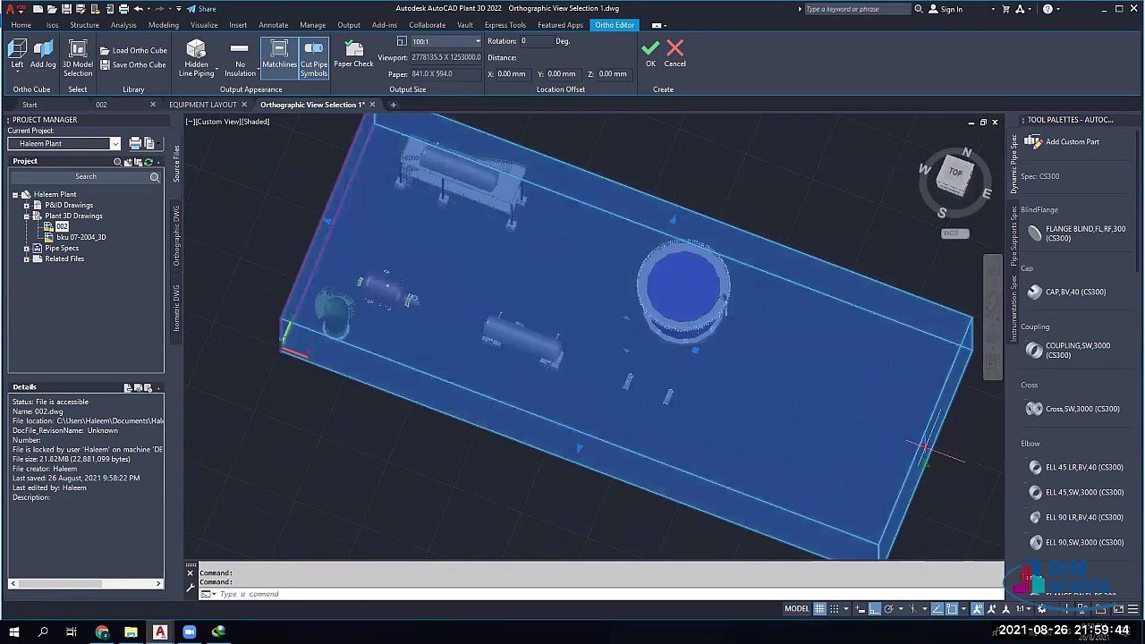
{"action": "left_click", "coordinate": [924, 446]}
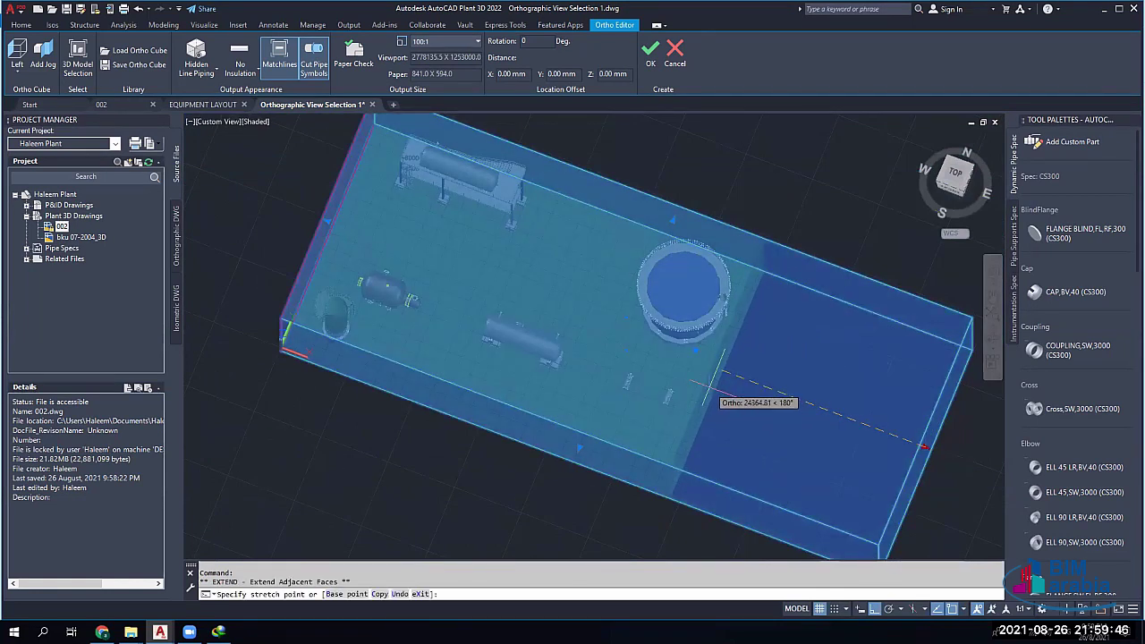
{"action": "left_click", "coordinate": [721, 390]}
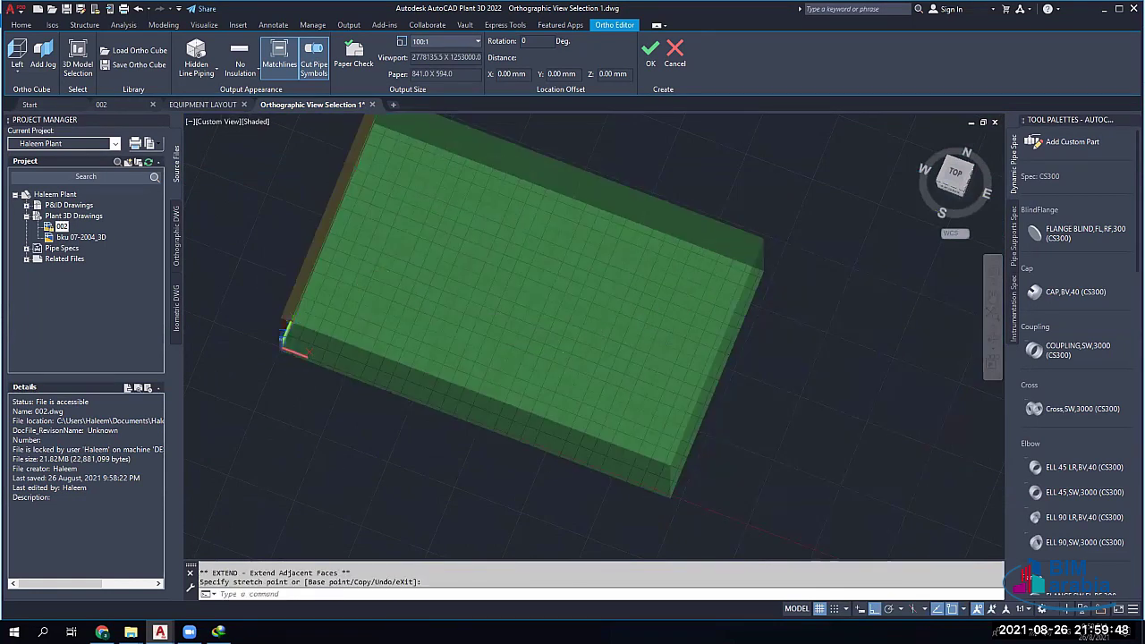
{"action": "key", "text": "Escape"}
{"action": "key", "text": "Escape"}
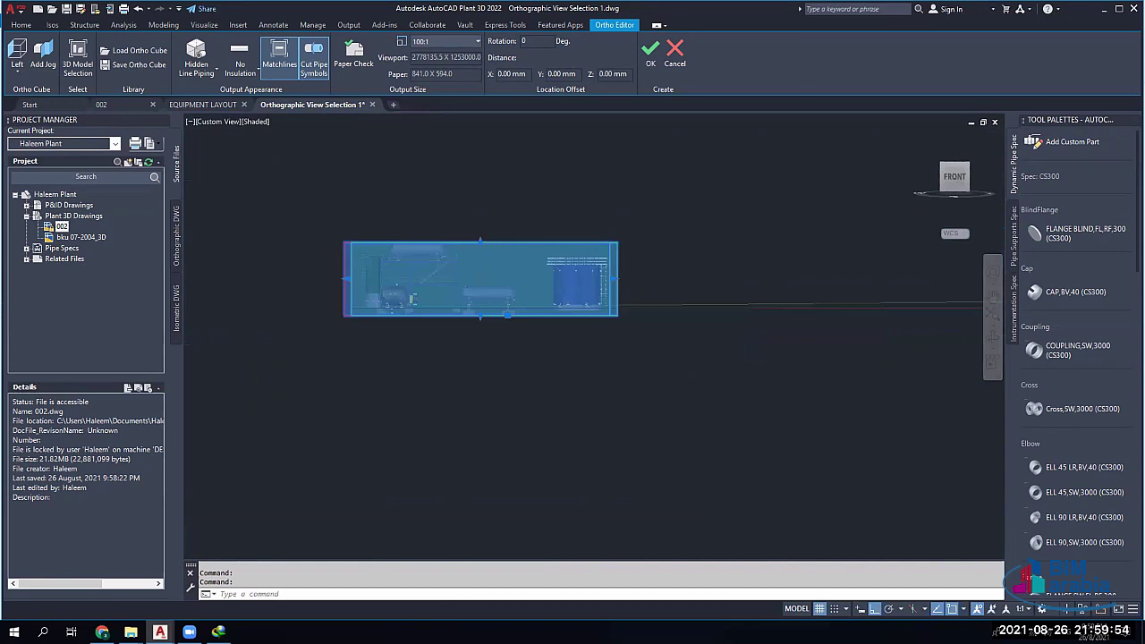
{"action": "mouse_move", "coordinate": [420, 376]}
{"action": "middle_mouse_down", "text": "shift"}
{"action": "mouse_move", "coordinate": [398, 367]}
{"action": "mouse_move", "coordinate": [421, 371]}
{"action": "middle_mouse_up", "text": "shift"}
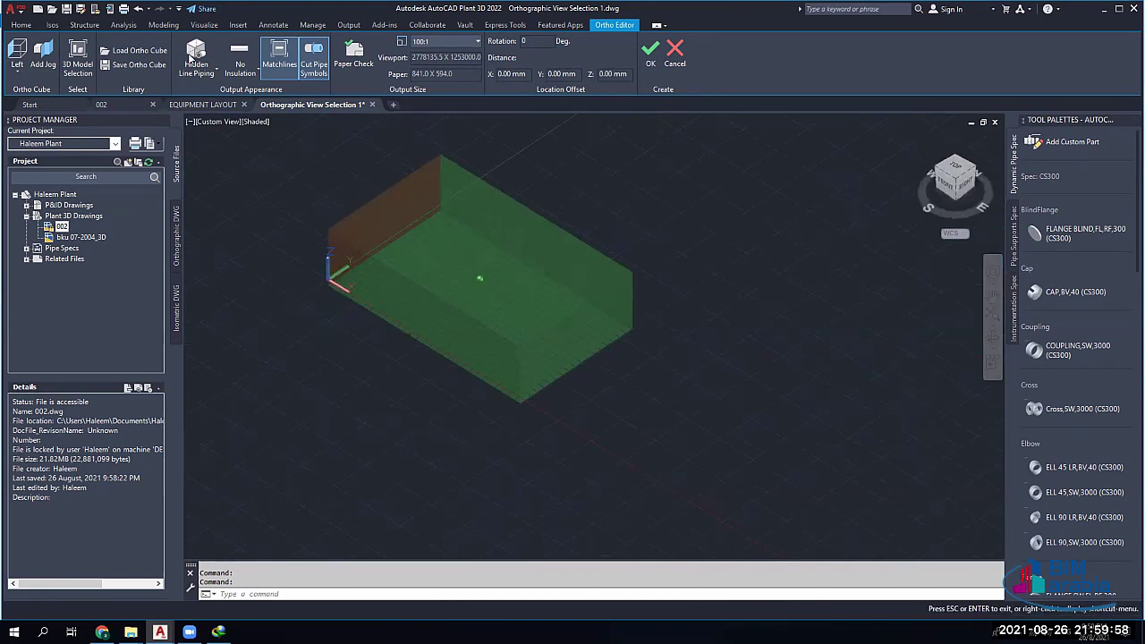
{"action": "key", "text": "Escape"}
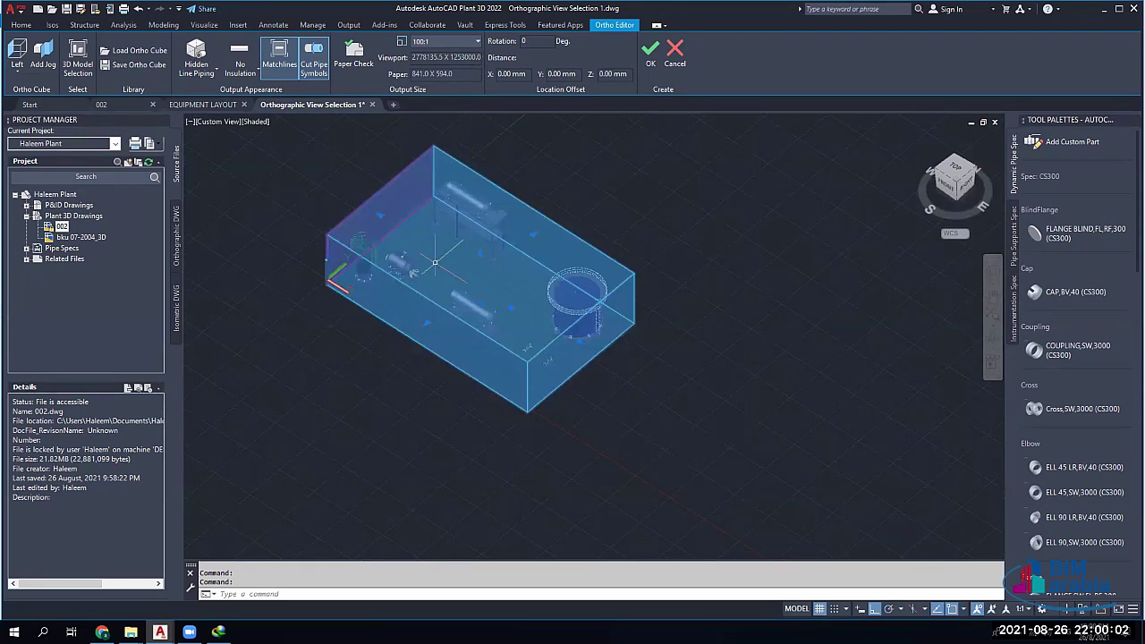
{"action": "scroll", "coordinate": [440, 267], "scroll_direction": "up", "scroll_amount": 3}
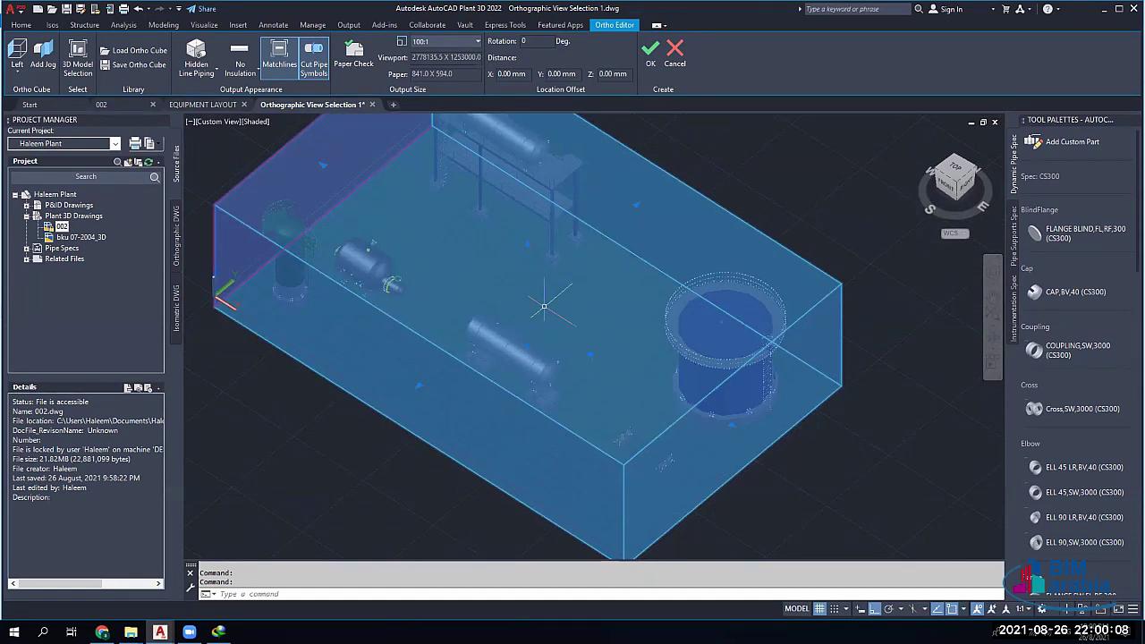
{"action": "middle_click_drag", "start_coordinate": [607, 356], "coordinate": [526, 294], "text": "shift"}
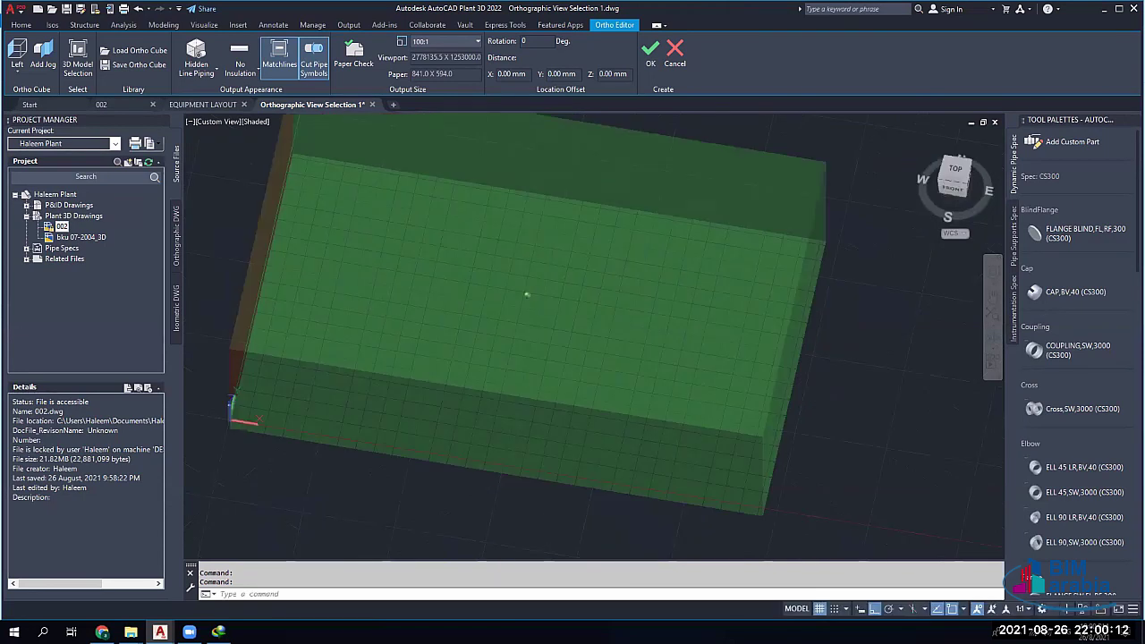
Turn on Paper Check and set the view scale to 1:100 on the 841 × 594 sheet
{"action": "left_click", "coordinate": [356, 54]}
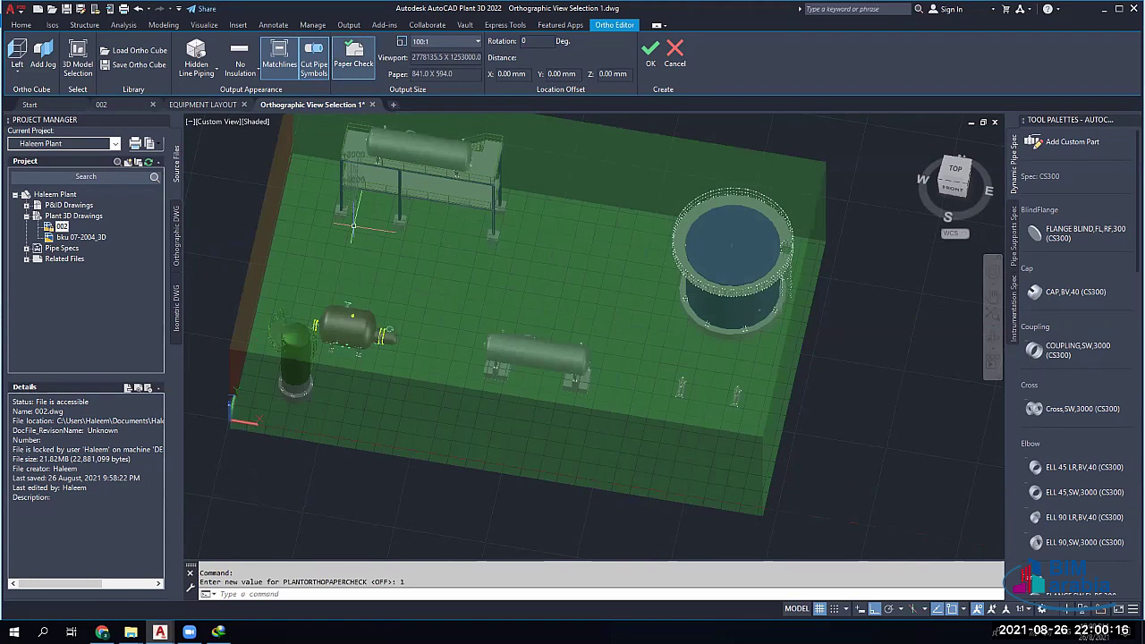
{"action": "scroll", "coordinate": [355, 210], "scroll_direction": "down", "scroll_amount": 4}
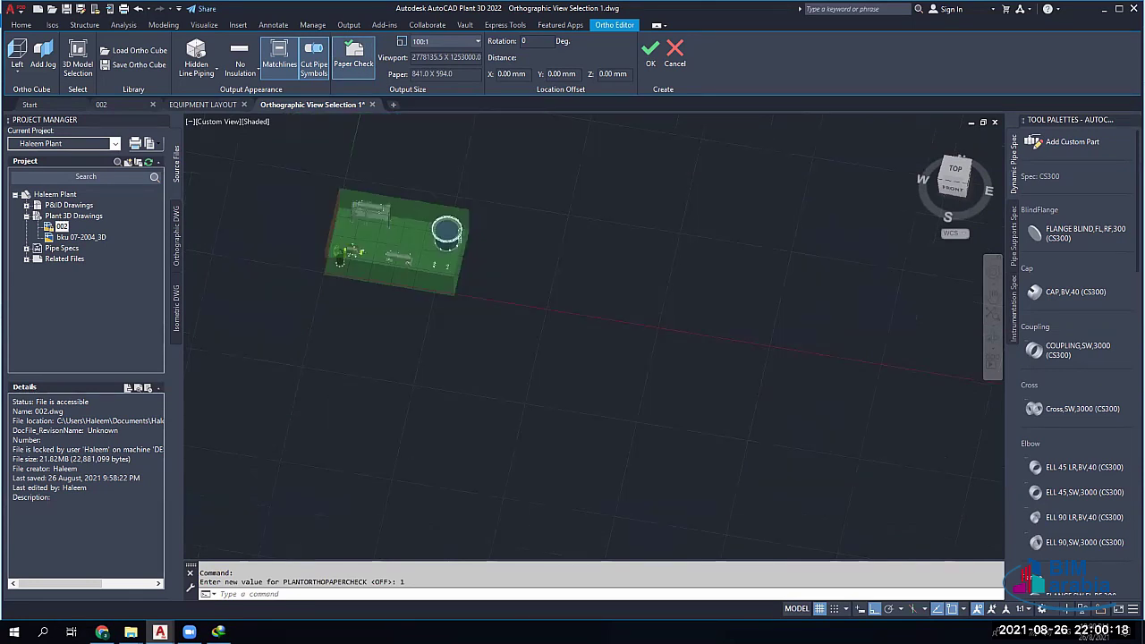
{"action": "scroll", "coordinate": [355, 188], "scroll_direction": "up", "scroll_amount": 5}
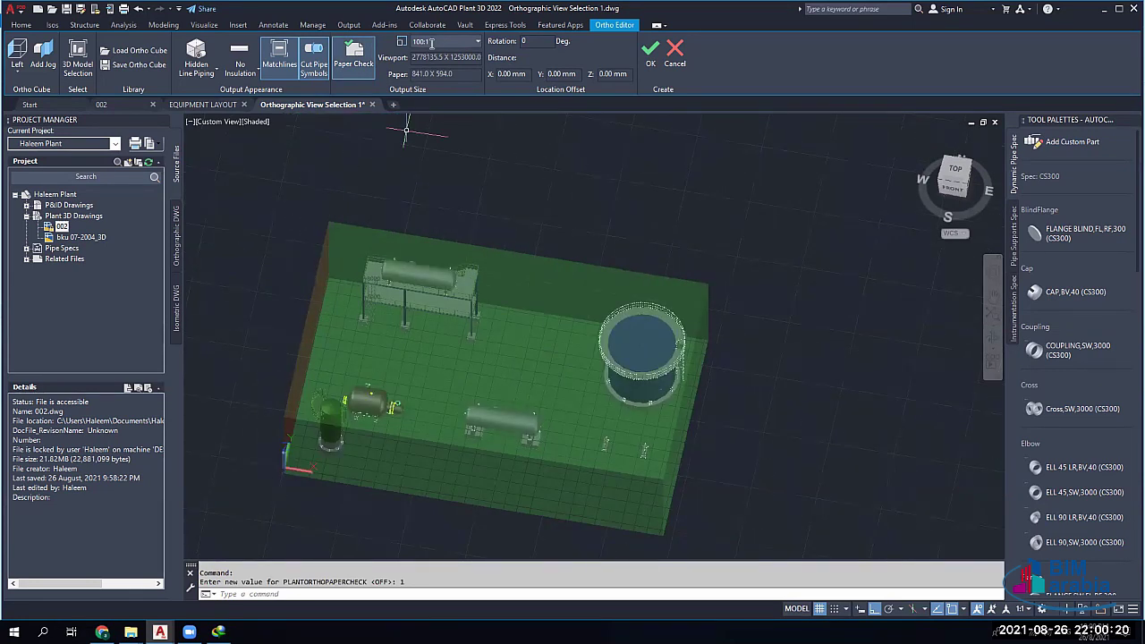
{"action": "left_click", "coordinate": [479, 42]}
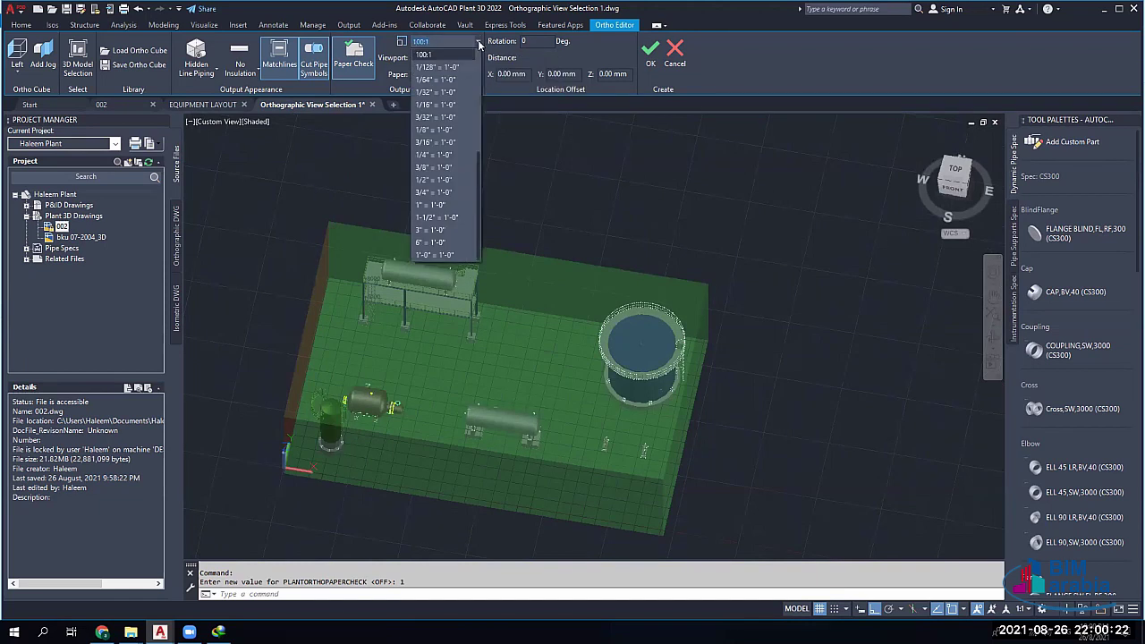
{"action": "left_click", "coordinate": [426, 149]}
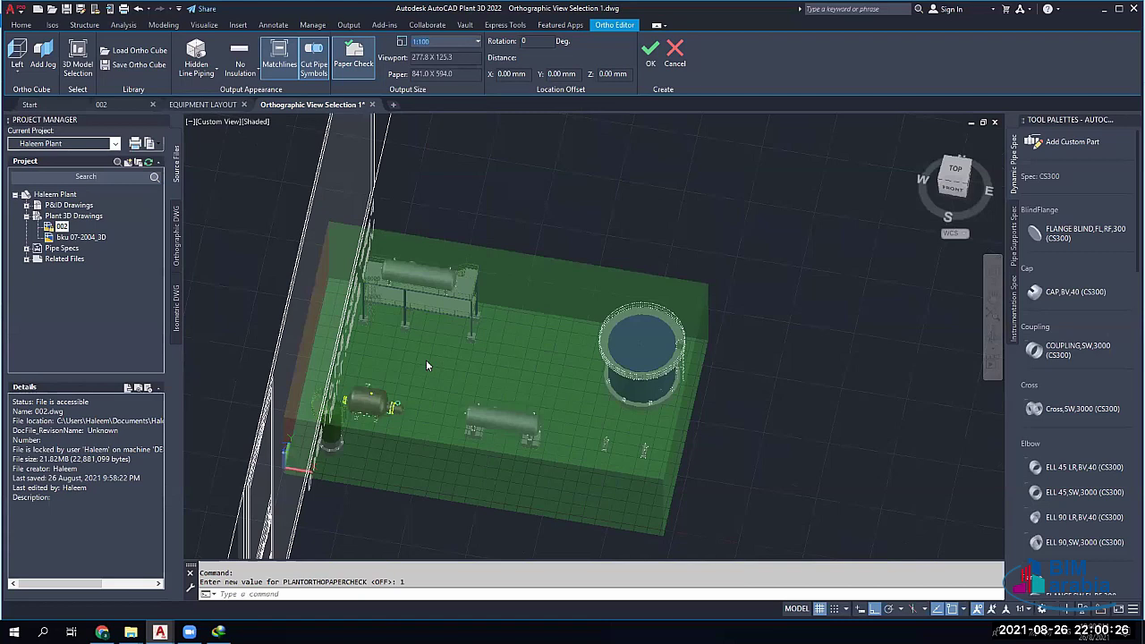
{"action": "scroll", "coordinate": [426, 365], "scroll_direction": "up", "scroll_amount": 3}
{"action": "scroll", "coordinate": [397, 395], "scroll_direction": "up", "scroll_amount": 2}
{"action": "scroll", "coordinate": [505, 268], "scroll_direction": "down", "scroll_amount": 10}
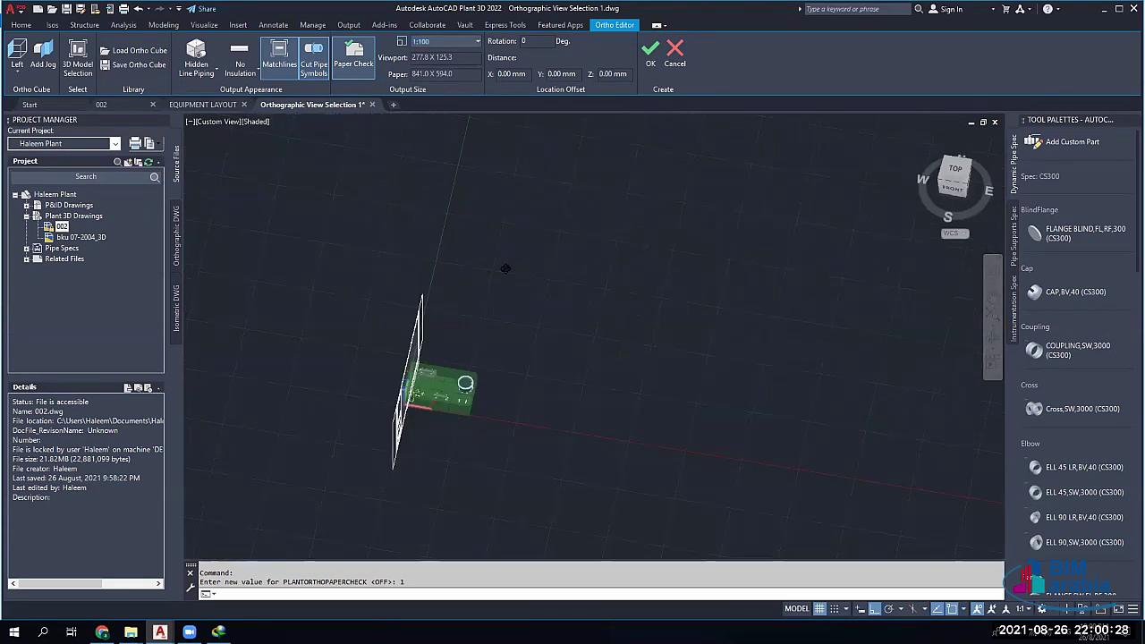
{"action": "middle_click_drag", "start_coordinate": [580, 281], "coordinate": [621, 319], "text": "shift"}
{"action": "scroll", "coordinate": [484, 369], "scroll_direction": "up", "scroll_amount": 2}
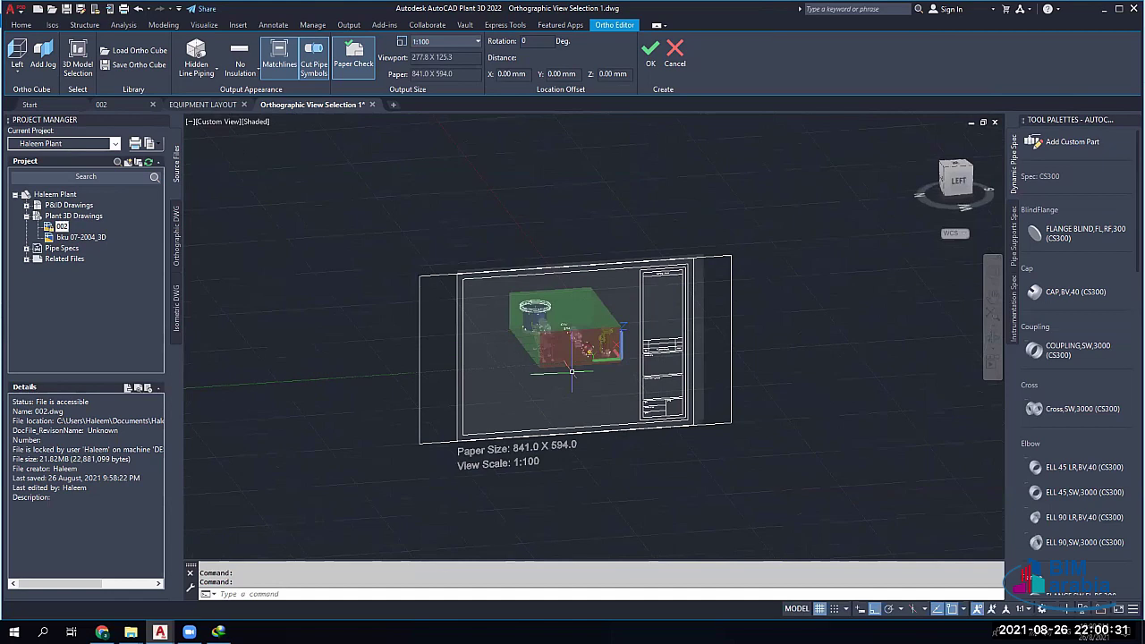
{"action": "left_click", "coordinate": [17, 76]}
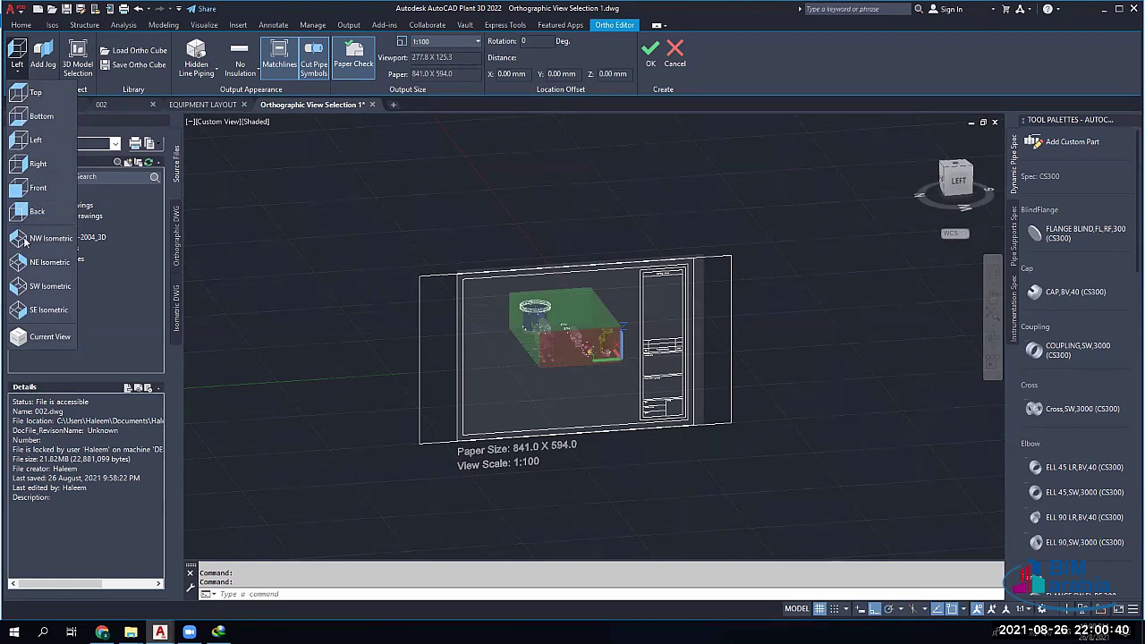
Set the ortho view direction to Top, check it, and accept the Ortho Editor
{"action": "left_click", "coordinate": [34, 94]}
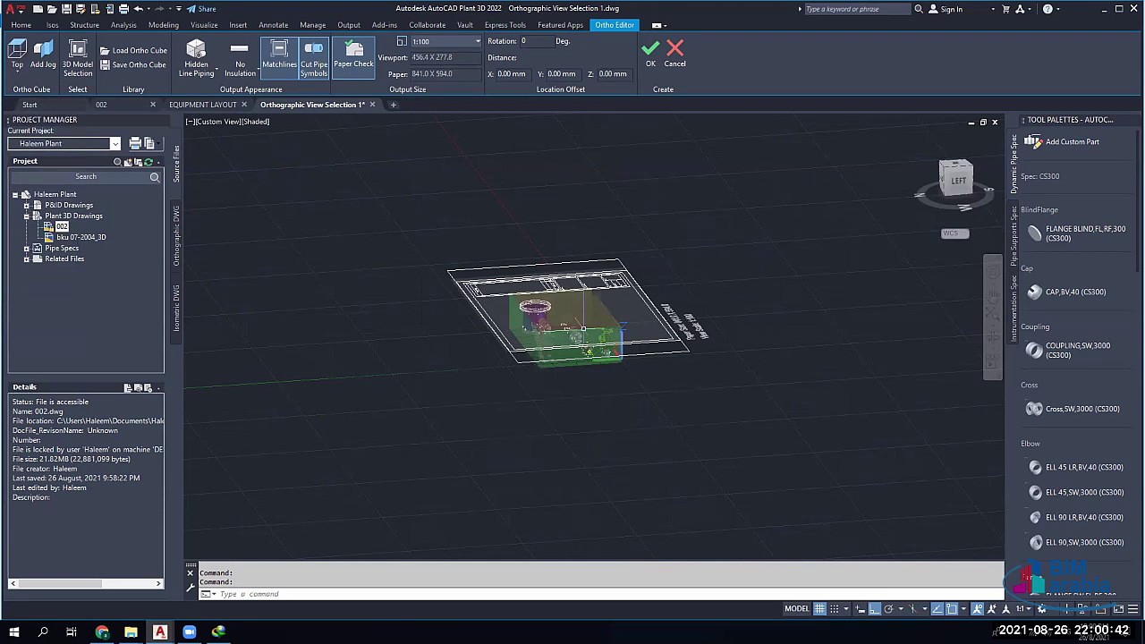
{"action": "left_click", "coordinate": [587, 353]}
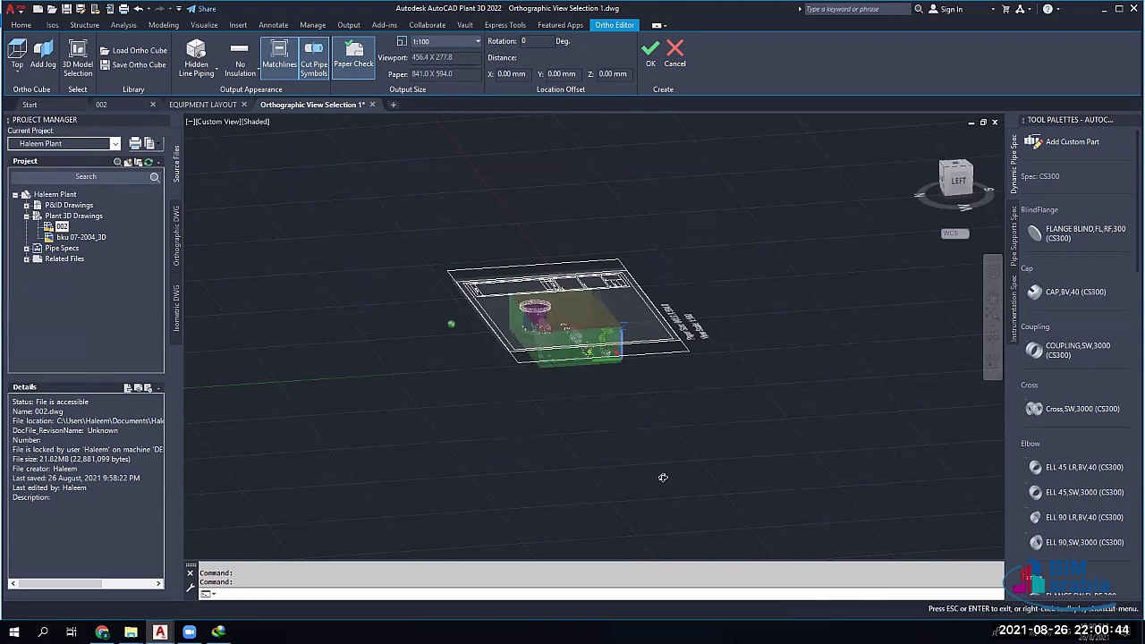
{"action": "left_click_drag", "start_coordinate": [663, 477], "coordinate": [380, 461]}
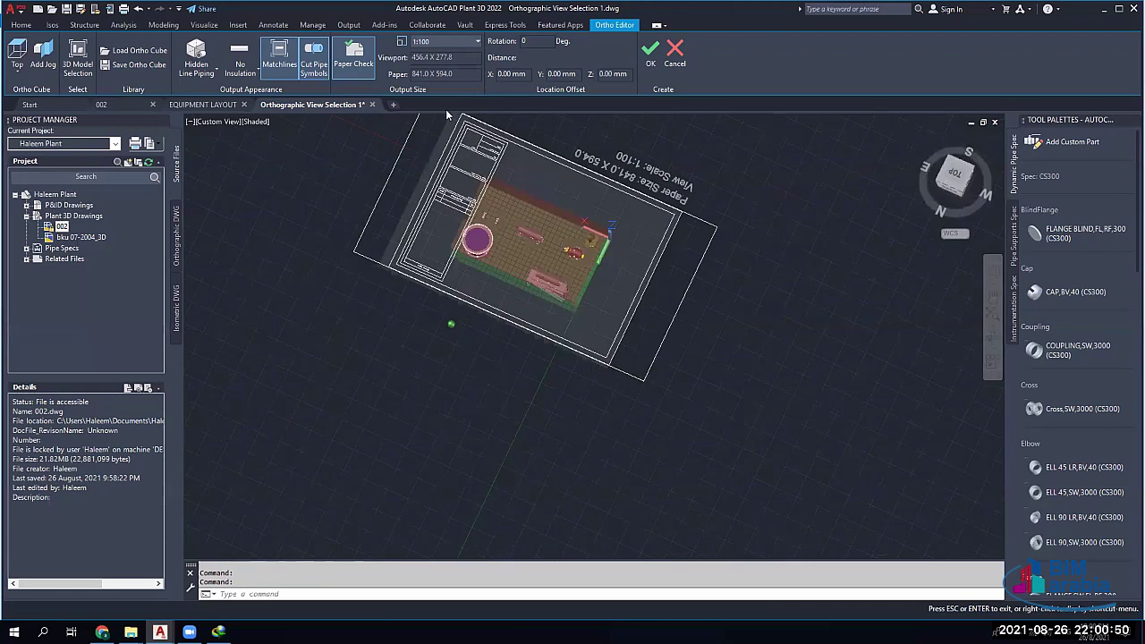
{"action": "left_click_drag", "start_coordinate": [447, 114], "coordinate": [518, 125]}
{"action": "key", "text": "Escape"}
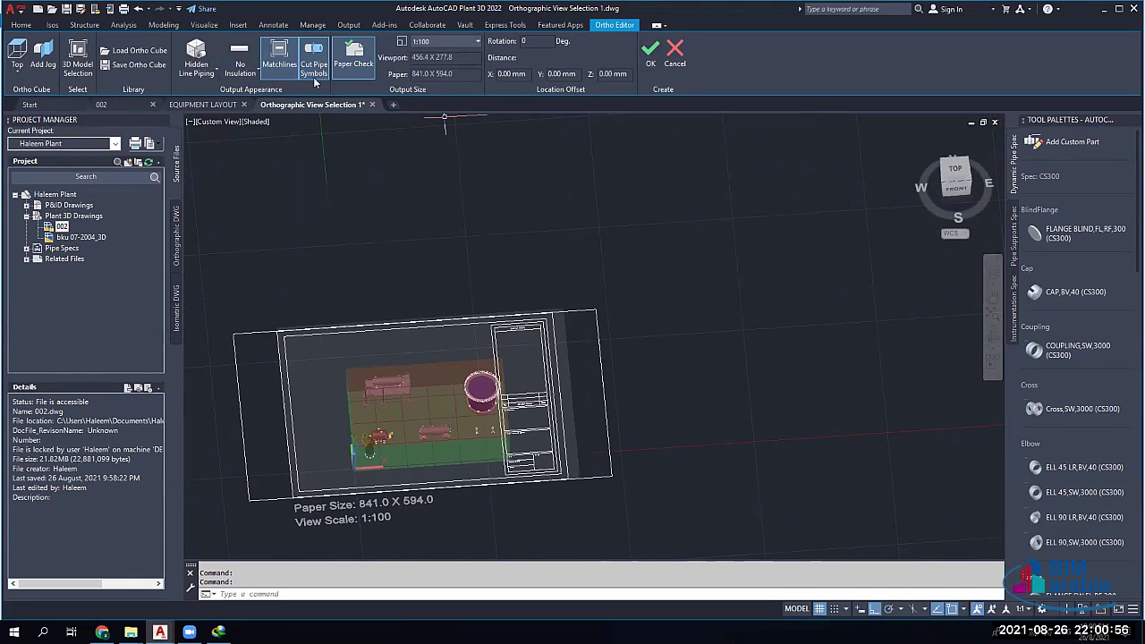
{"action": "left_click", "coordinate": [201, 73]}
{"action": "left_click", "coordinate": [211, 100]}
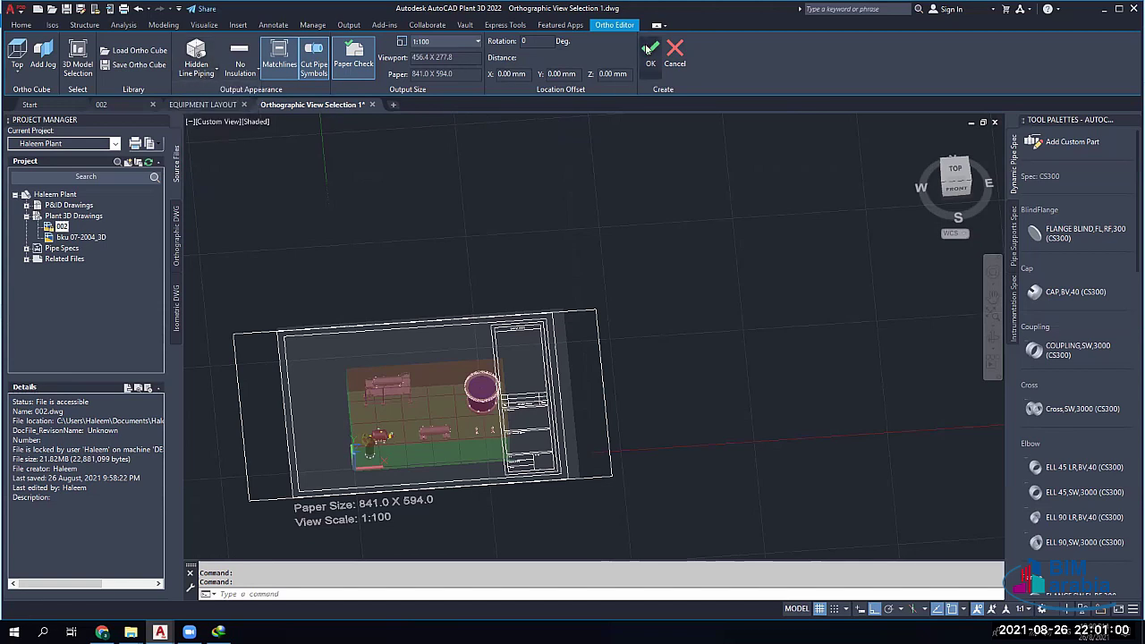
{"action": "left_click", "coordinate": [649, 50]}
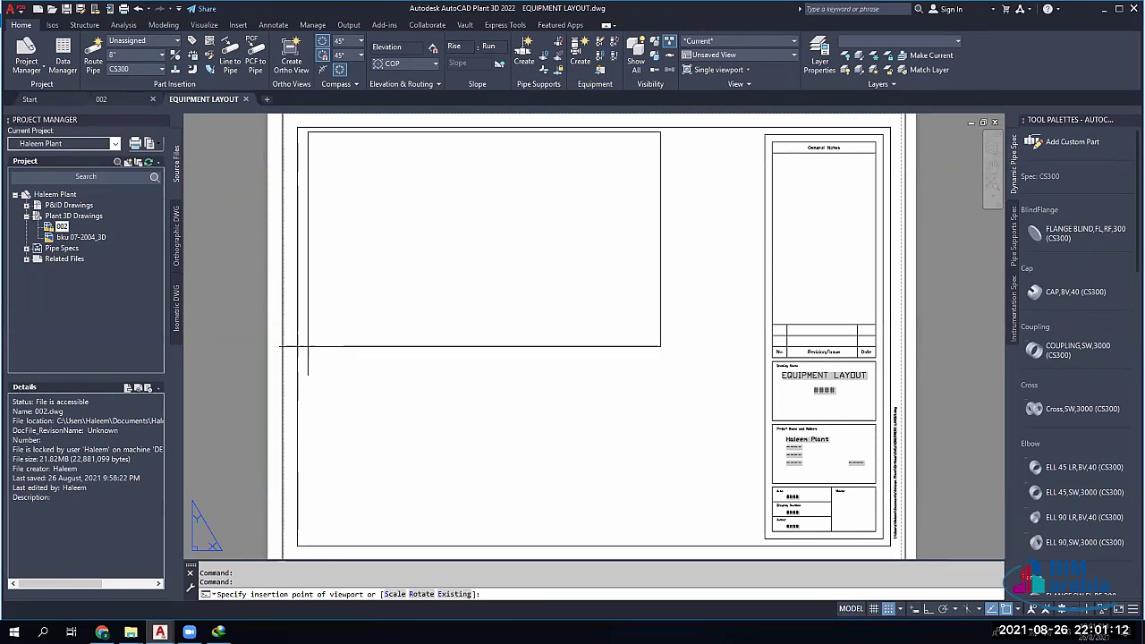
Place the top-view viewport near the sheet's top-left and zoom to check the green outlines
{"action": "left_click", "coordinate": [305, 348]}
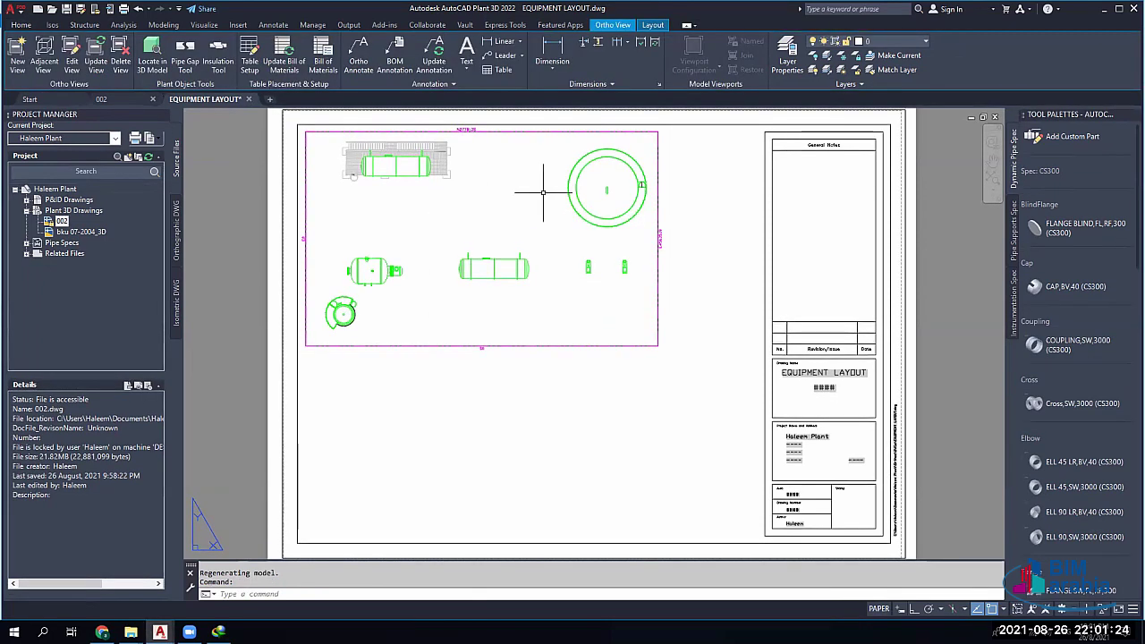
{"action": "scroll", "coordinate": [549, 190], "scroll_direction": "up", "scroll_amount": 2}
{"action": "scroll", "coordinate": [548, 191], "scroll_direction": "up", "scroll_amount": 4}
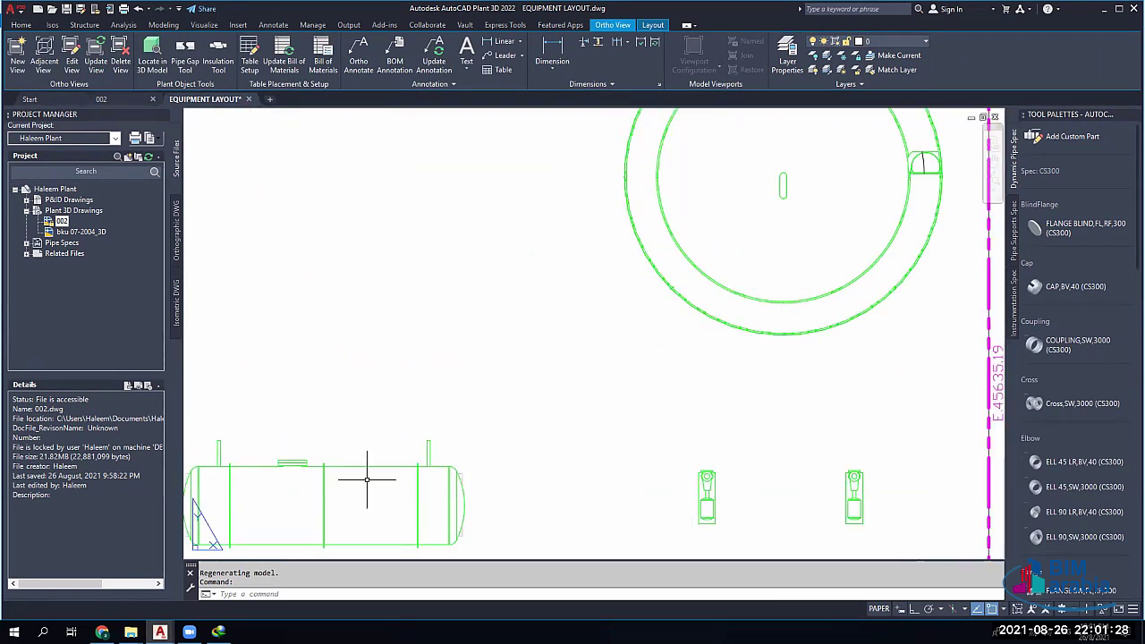
{"action": "scroll", "coordinate": [362, 476], "scroll_direction": "down", "scroll_amount": 4}
{"action": "scroll", "coordinate": [332, 435], "scroll_direction": "up", "scroll_amount": 5}
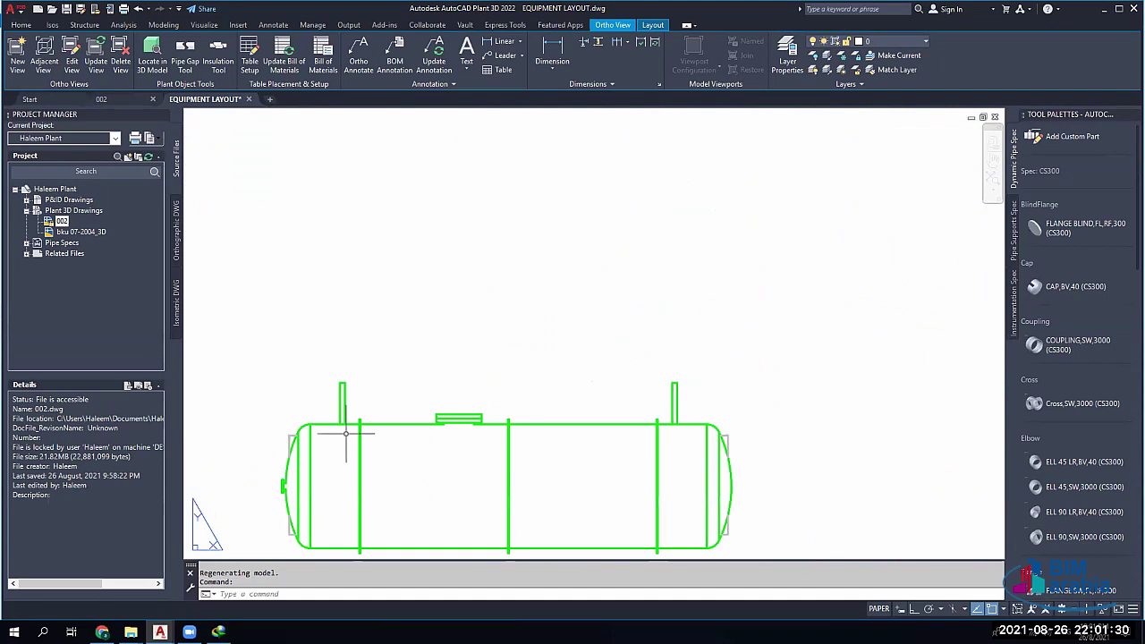
{"action": "scroll", "coordinate": [339, 467], "scroll_direction": "down", "scroll_amount": 5}
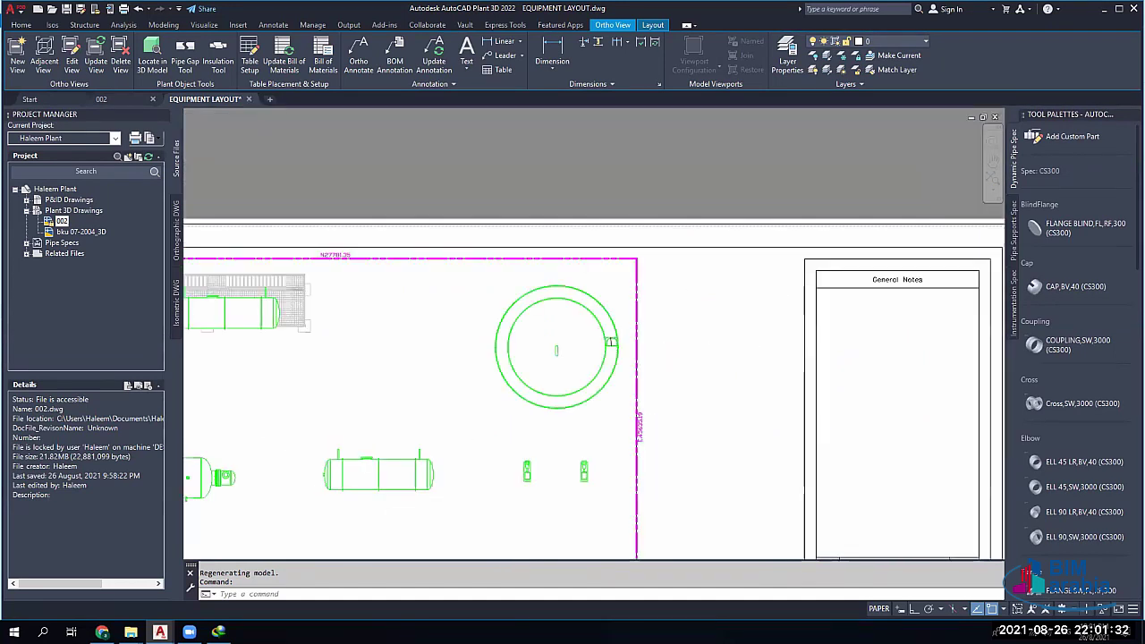
{"action": "scroll", "coordinate": [317, 459], "scroll_direction": "down", "scroll_amount": 3}
{"action": "scroll", "coordinate": [537, 420], "scroll_direction": "up", "scroll_amount": 6}
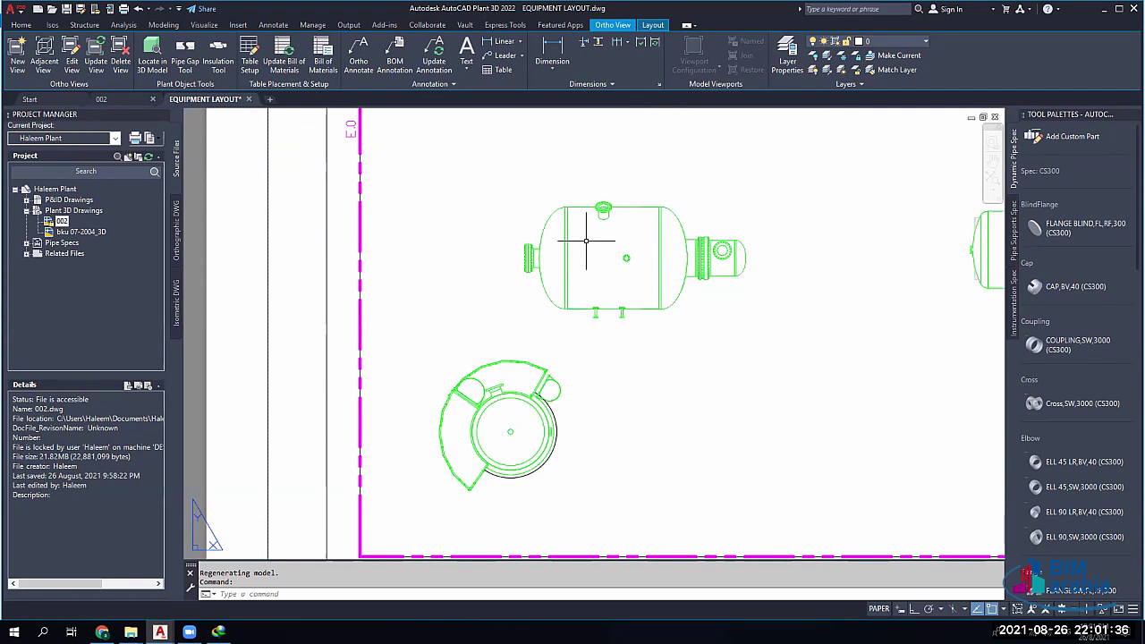
{"action": "scroll", "coordinate": [465, 390], "scroll_direction": "down", "scroll_amount": 5}
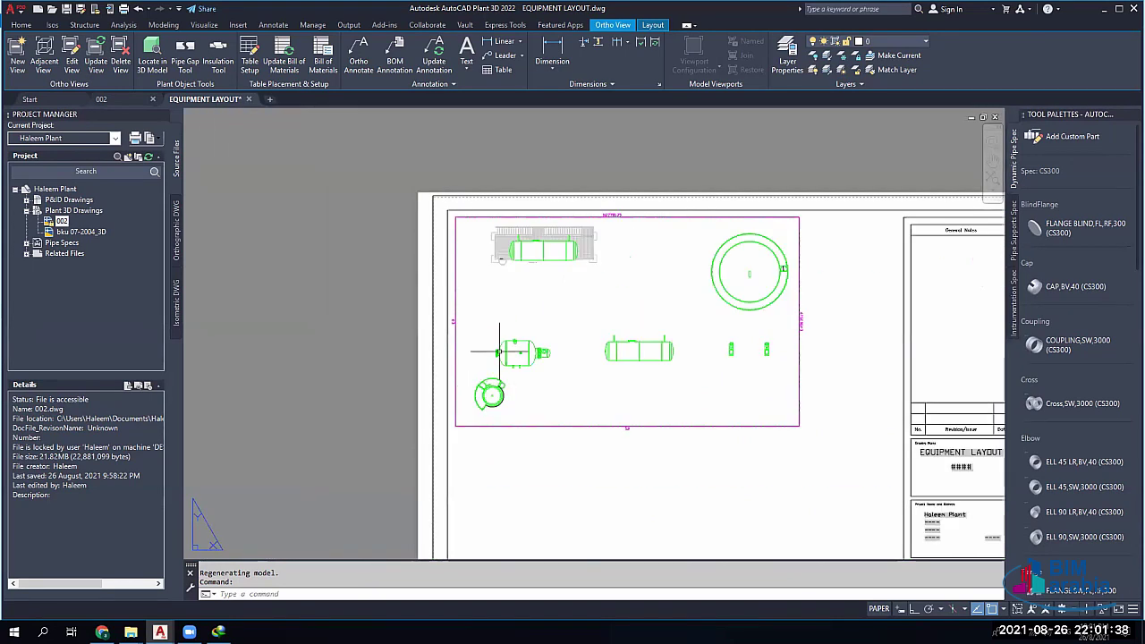
{"action": "scroll", "coordinate": [500, 295], "scroll_direction": "up", "scroll_amount": 6}
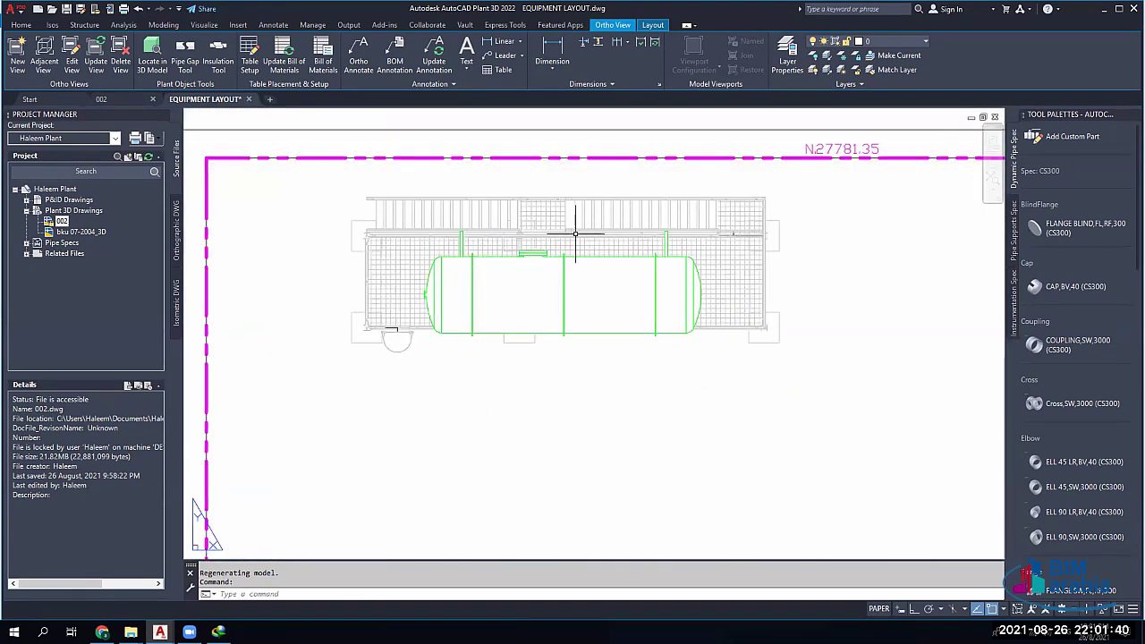
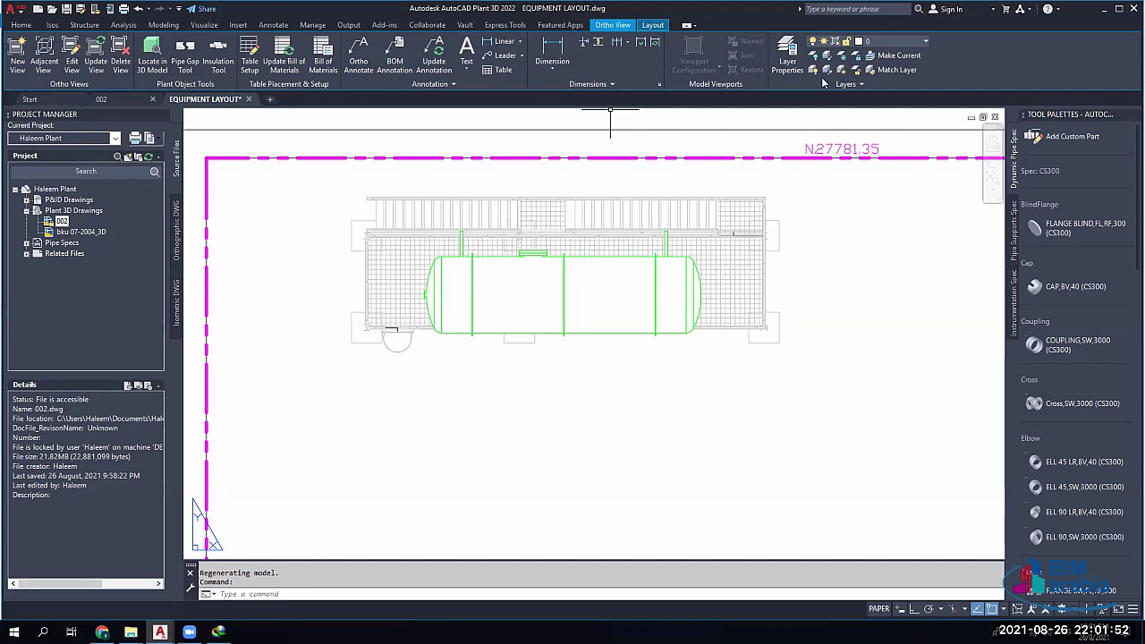
Zoom and pan the layout to bring the round tank and upper equipment into view
{"action": "scroll", "coordinate": [813, 235], "scroll_direction": "down", "scroll_amount": 2}
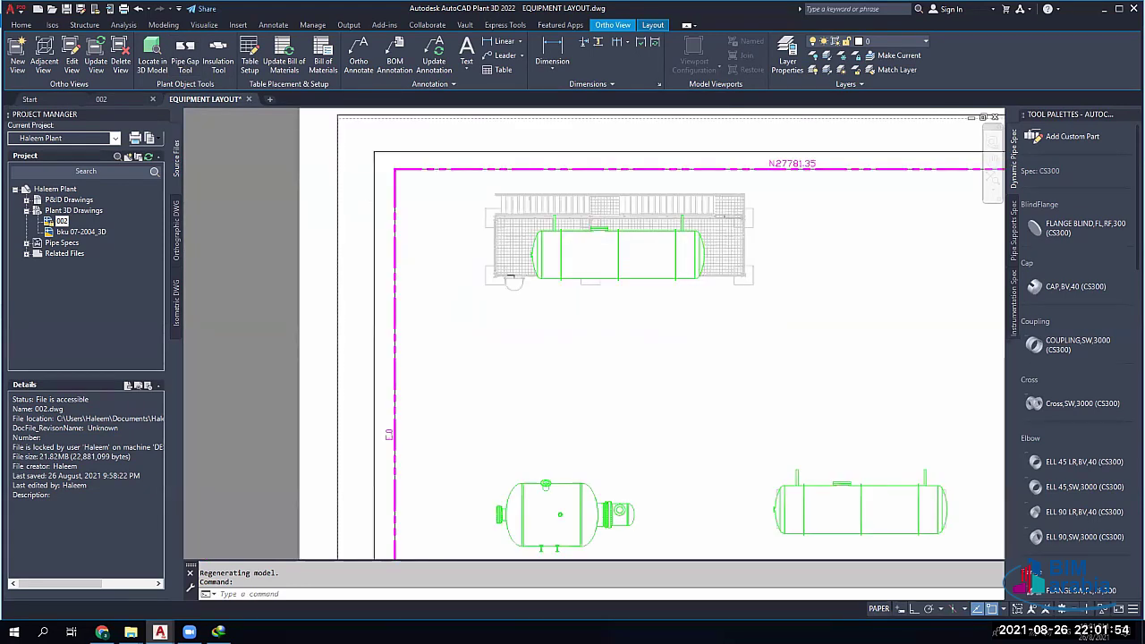
{"action": "scroll", "coordinate": [707, 174], "scroll_direction": "down", "scroll_amount": 2}
{"action": "scroll", "coordinate": [707, 185], "scroll_direction": "up", "scroll_amount": 5}
{"action": "scroll", "coordinate": [440, 286], "scroll_direction": "down", "scroll_amount": 3}
{"action": "scroll", "coordinate": [425, 286], "scroll_direction": "down", "scroll_amount": 2}
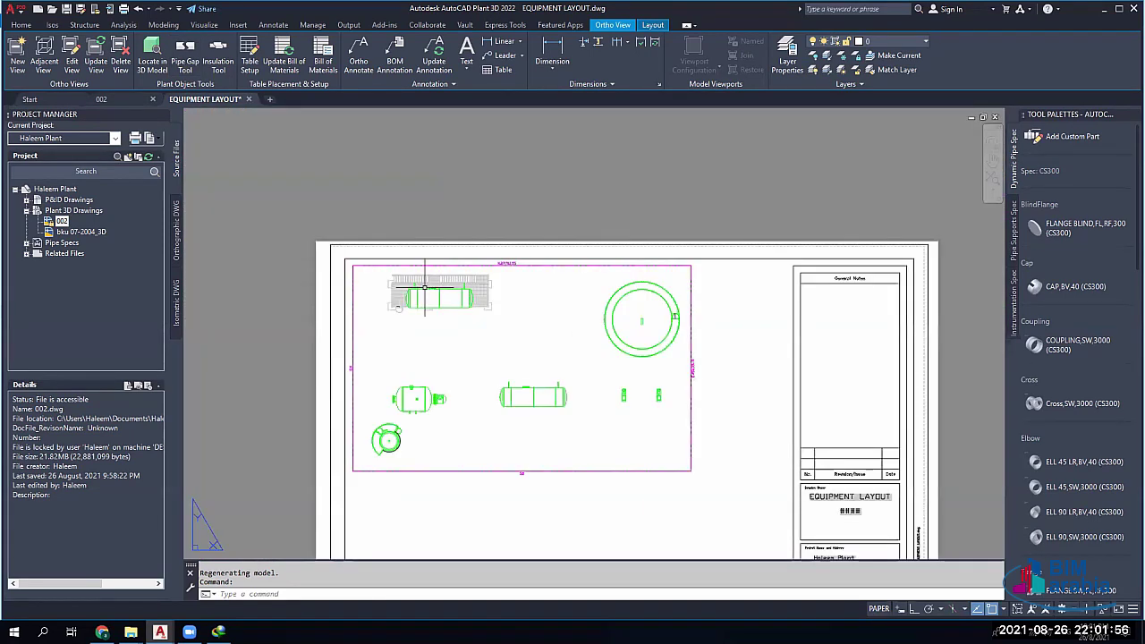
{"action": "scroll", "coordinate": [555, 360], "scroll_direction": "up", "scroll_amount": 2}
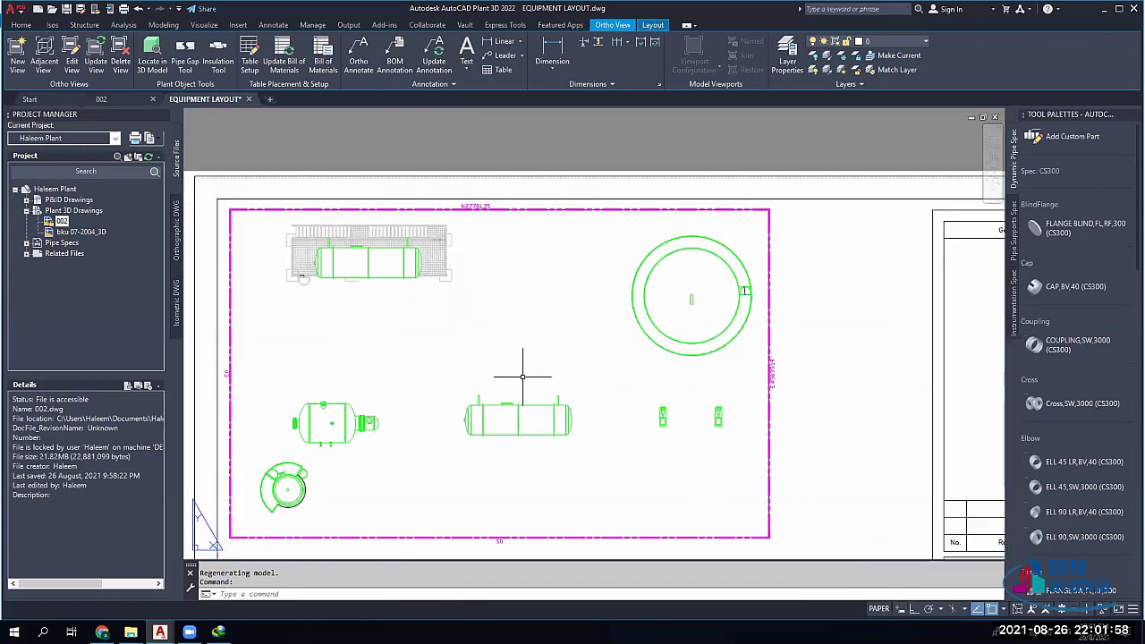
{"action": "middle_click_drag", "start_coordinate": [552, 327], "coordinate": [626, 309]}
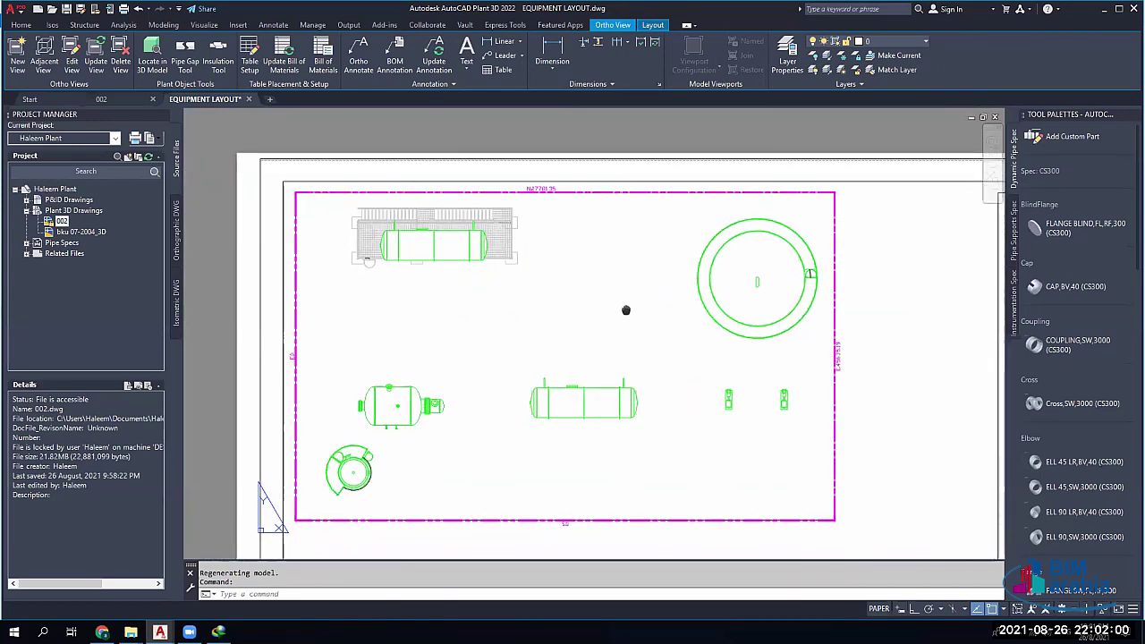
{"action": "scroll", "coordinate": [630, 304], "scroll_direction": "up", "scroll_amount": 1}
{"action": "scroll", "coordinate": [631, 300], "scroll_direction": "down", "scroll_amount": 2}
{"action": "scroll", "coordinate": [632, 291], "scroll_direction": "up", "scroll_amount": 1}
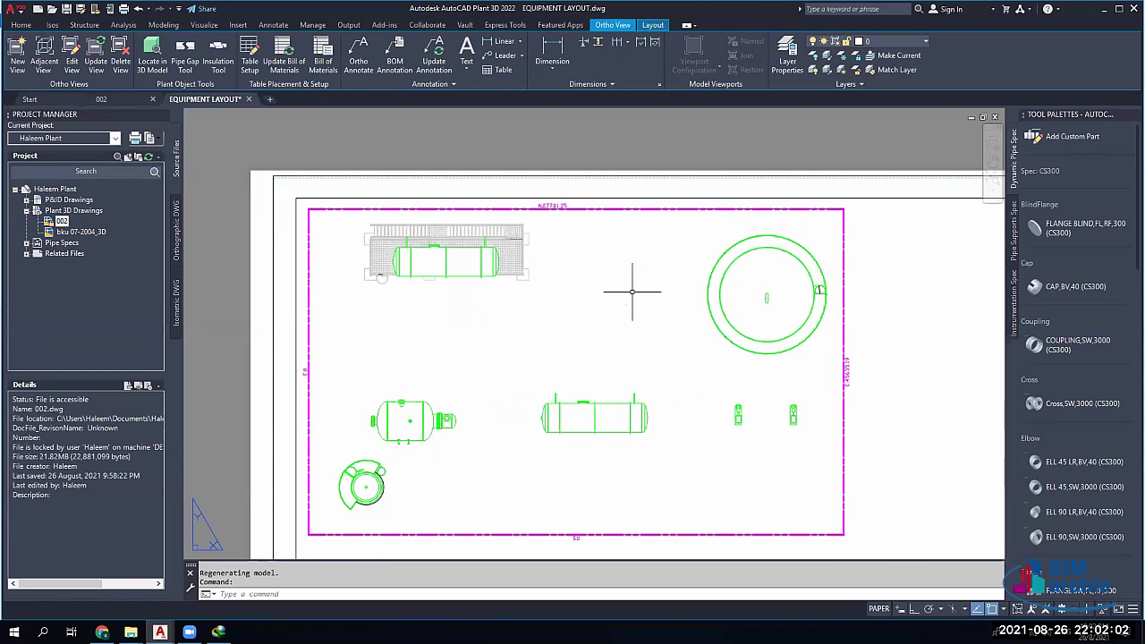
{"action": "scroll", "coordinate": [631, 291], "scroll_direction": "up", "scroll_amount": 2}
{"action": "scroll", "coordinate": [796, 296], "scroll_direction": "up", "scroll_amount": 3}
{"action": "scroll", "coordinate": [733, 289], "scroll_direction": "down", "scroll_amount": 3}
{"action": "middle_click_drag", "start_coordinate": [734, 289], "coordinate": [682, 306]}
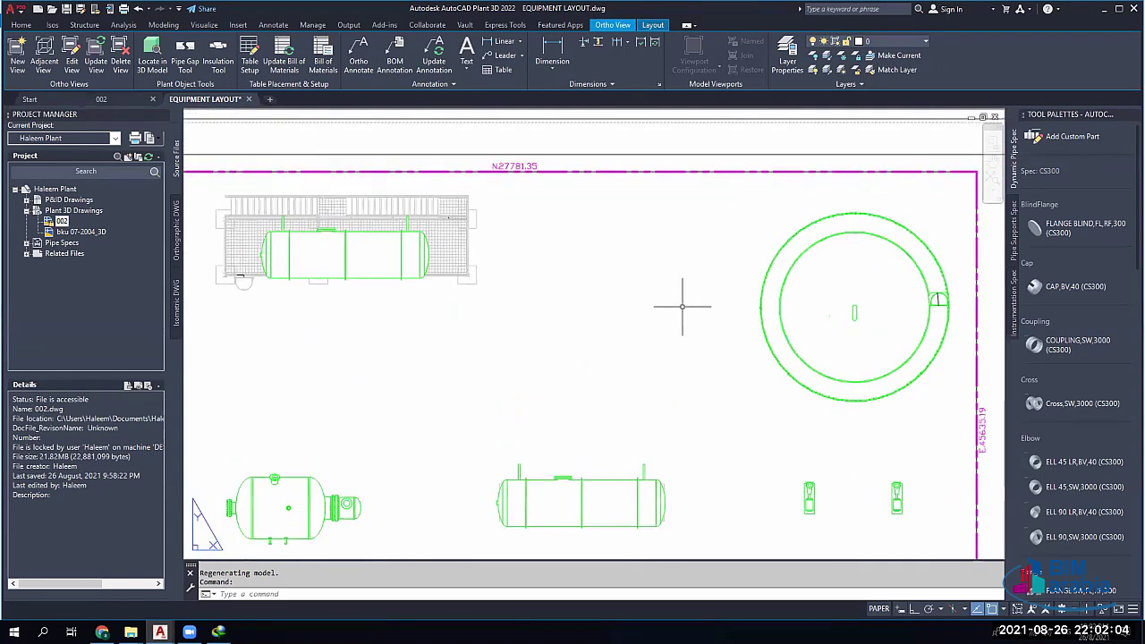
Start a linear dimension, cancel it, and check the object snap modes
{"action": "left_click", "coordinate": [551, 50]}
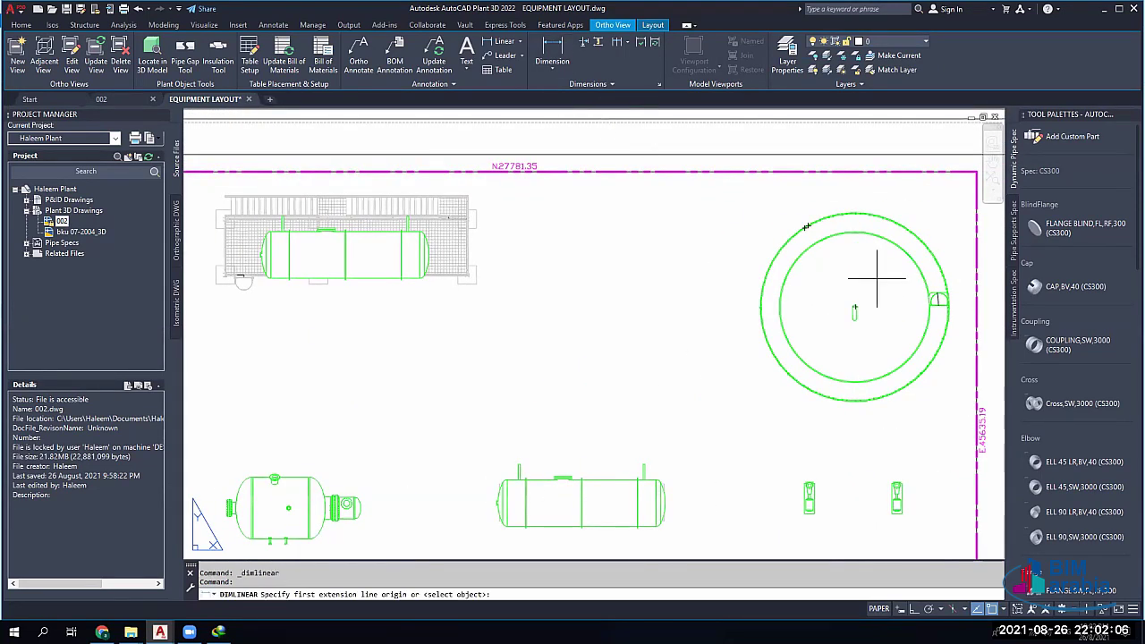
{"action": "scroll", "coordinate": [843, 313], "scroll_direction": "up", "scroll_amount": 4}
{"action": "scroll", "coordinate": [843, 306], "scroll_direction": "down", "scroll_amount": 3}
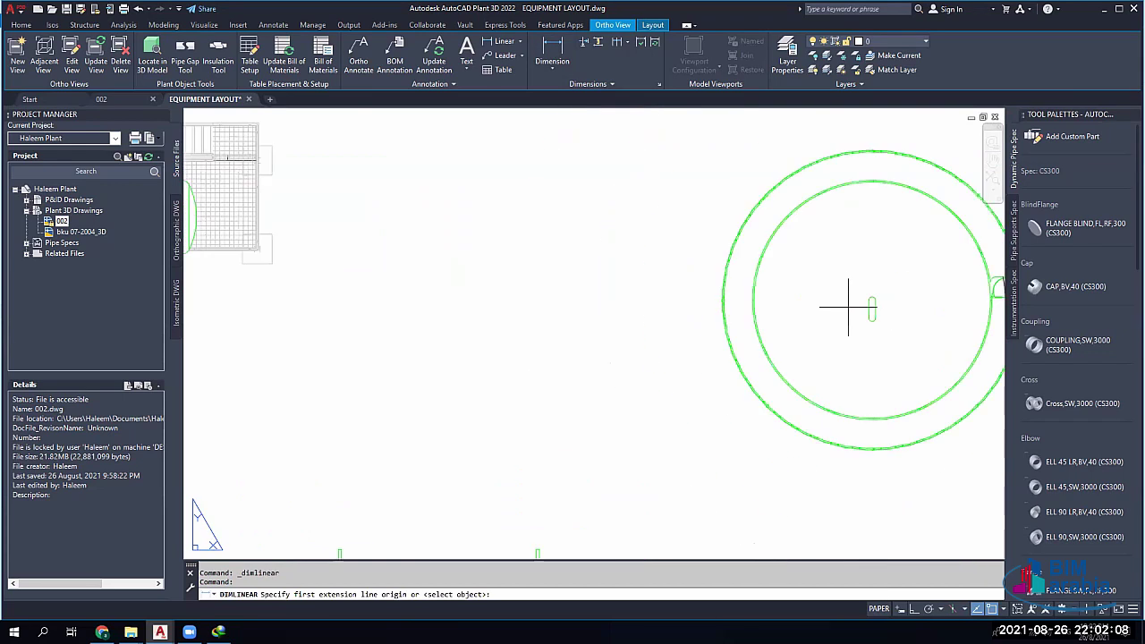
{"action": "left_click", "coordinate": [862, 307]}
{"action": "key", "text": "Escape"}
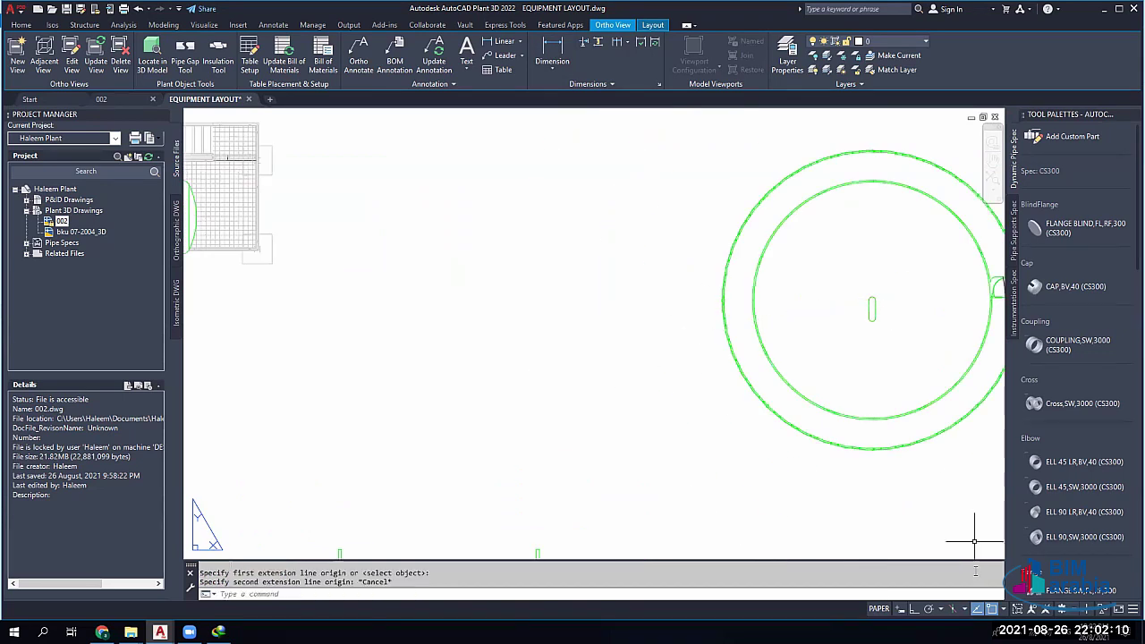
{"action": "left_click", "coordinate": [1004, 609]}
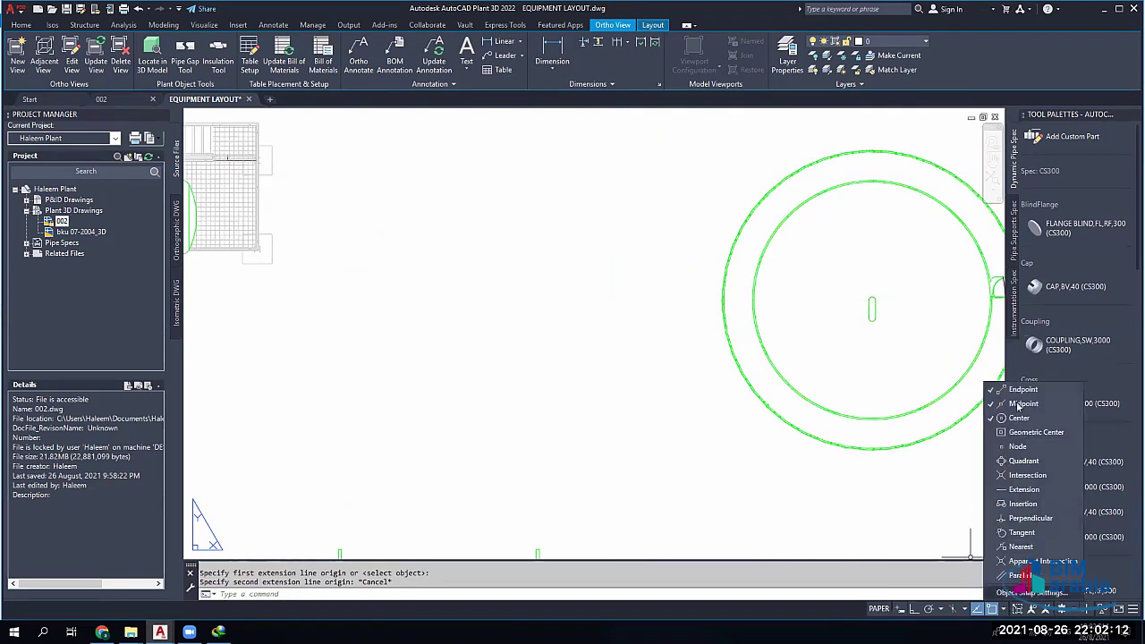
{"action": "left_click", "coordinate": [472, 221]}
Dimension the tank centre to the vessel end vertically, placing the 10521,74 dimension beside the tank
{"action": "left_click", "coordinate": [552, 49]}
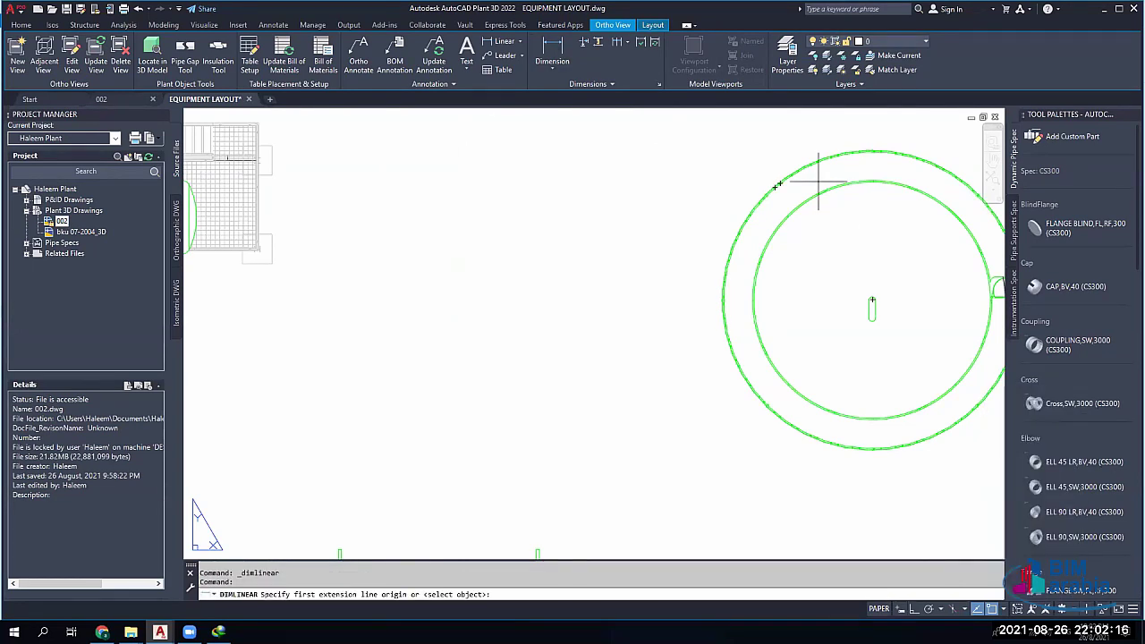
{"action": "left_click", "coordinate": [871, 299]}
{"action": "scroll", "coordinate": [604, 281], "scroll_direction": "down", "scroll_amount": 5}
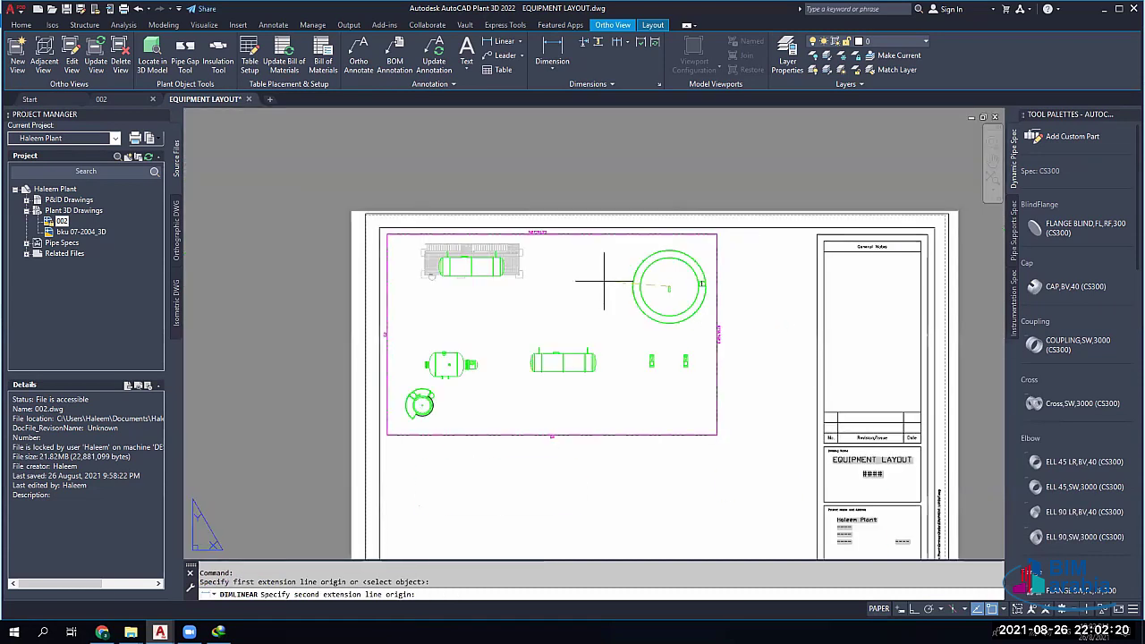
{"action": "scroll", "coordinate": [650, 366], "scroll_direction": "up", "scroll_amount": 7}
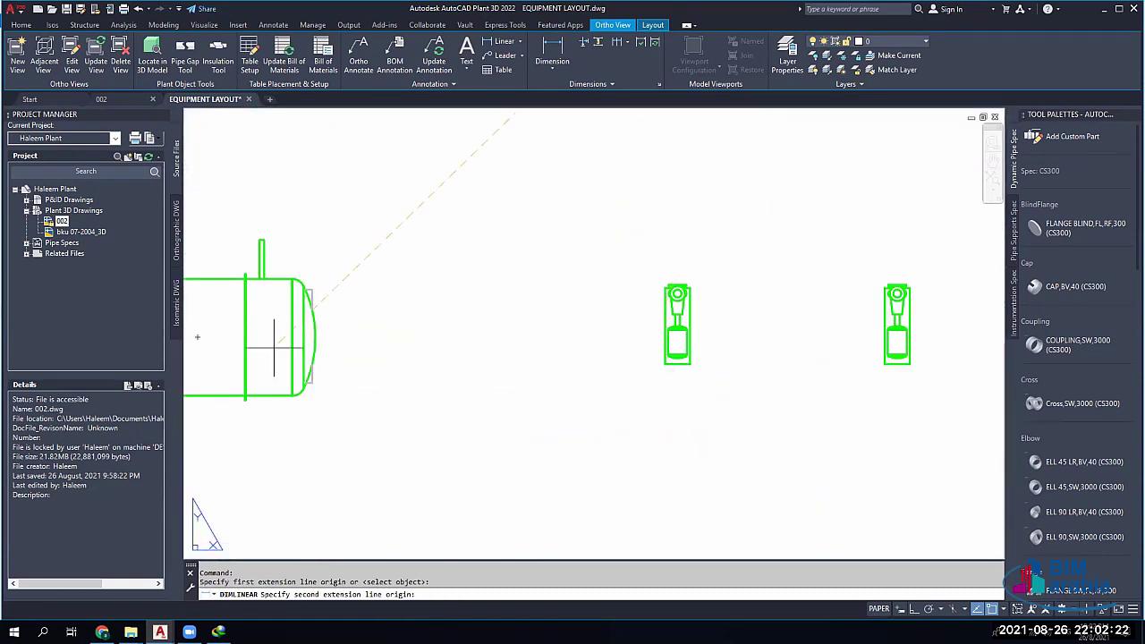
{"action": "left_click", "coordinate": [215, 335]}
{"action": "scroll", "coordinate": [581, 322], "scroll_direction": "up", "scroll_amount": 4}
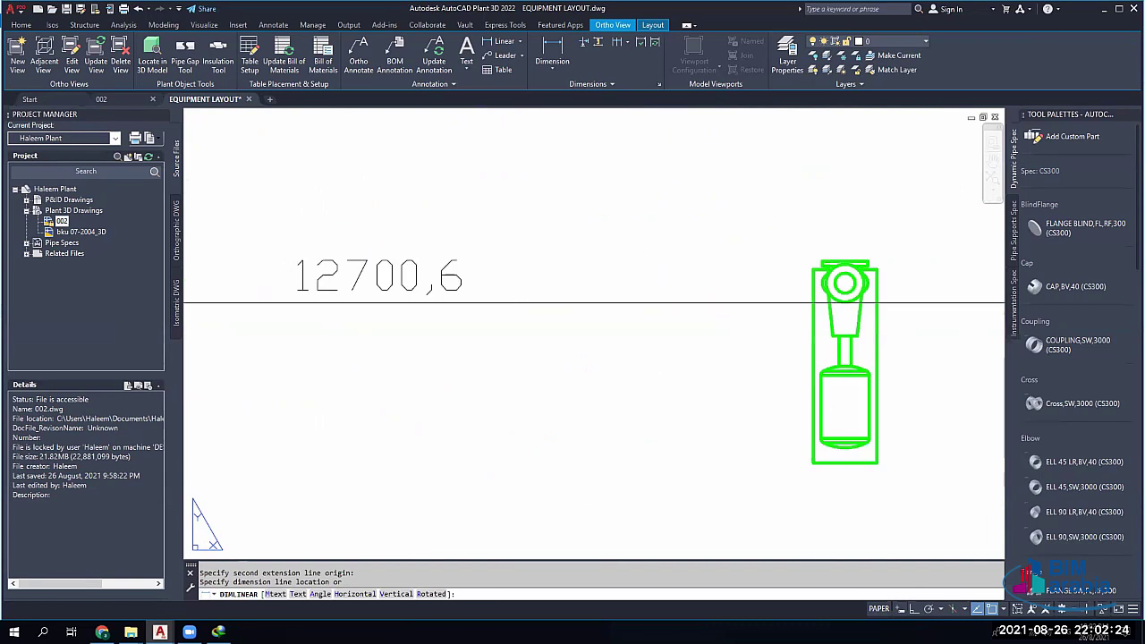
{"action": "scroll", "coordinate": [548, 305], "scroll_direction": "down", "scroll_amount": 6}
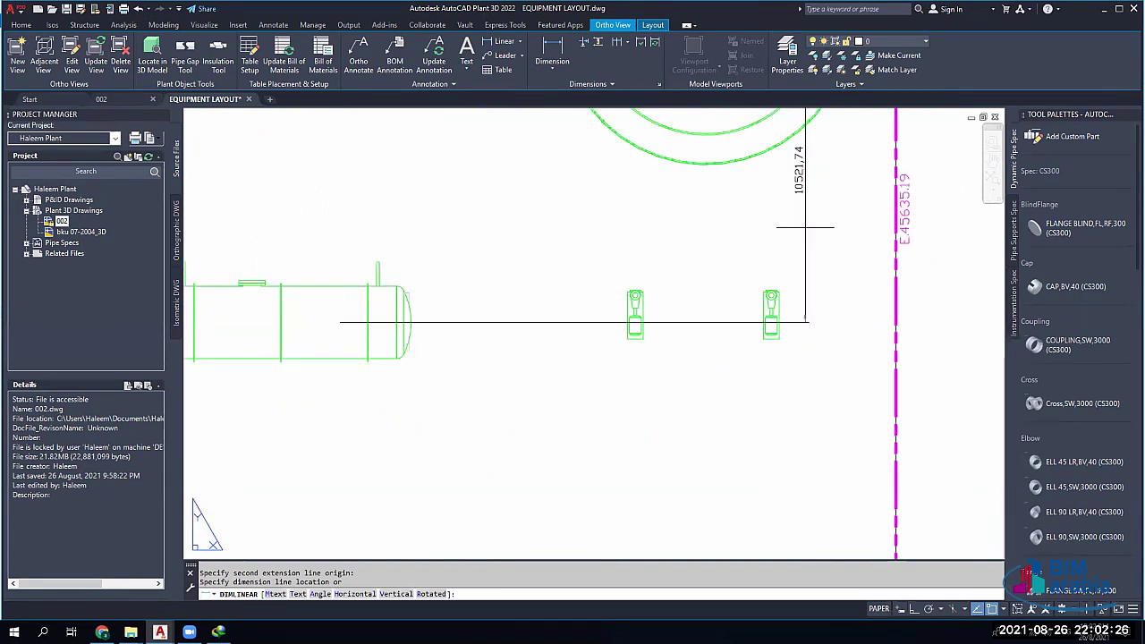
{"action": "mouse_move", "coordinate": [894, 188]}
{"action": "middle_mouse_down"}
{"action": "mouse_move", "coordinate": [675, 287]}
{"action": "mouse_move", "coordinate": [678, 295]}
{"action": "middle_mouse_up"}
{"action": "middle_click_drag", "start_coordinate": [319, 273], "coordinate": [587, 310]}
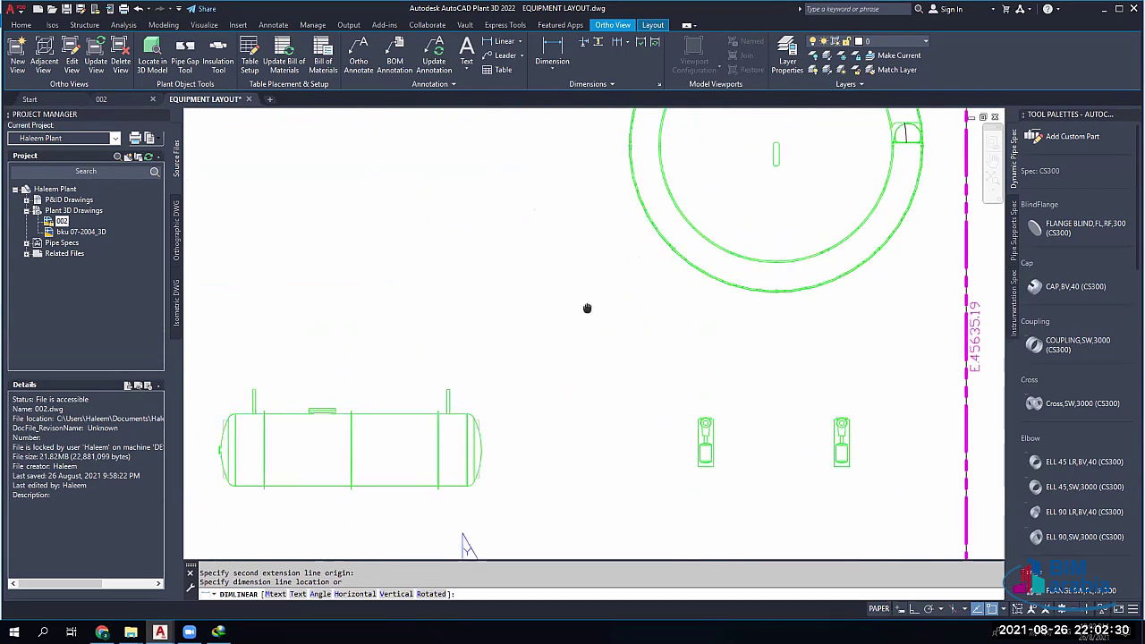
{"action": "scroll", "coordinate": [590, 306], "scroll_direction": "down", "scroll_amount": 3}
{"action": "left_click", "coordinate": [601, 296]}
Pan the view over to the two pump symbols
{"action": "scroll", "coordinate": [601, 297], "scroll_direction": "up", "scroll_amount": 5}
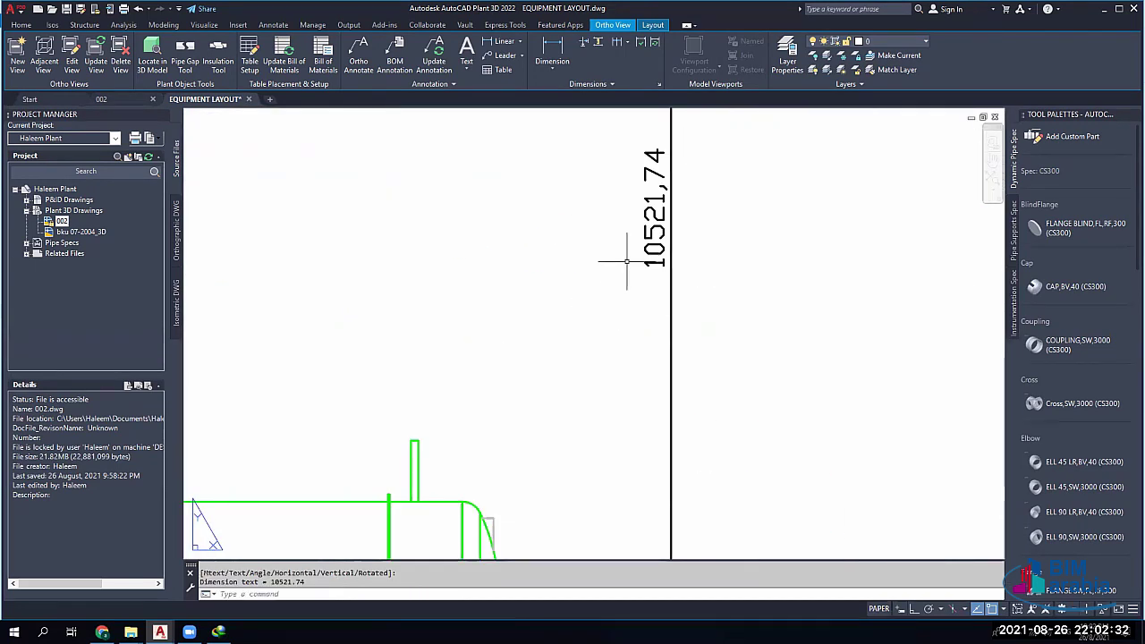
{"action": "scroll", "coordinate": [627, 280], "scroll_direction": "down", "scroll_amount": 4}
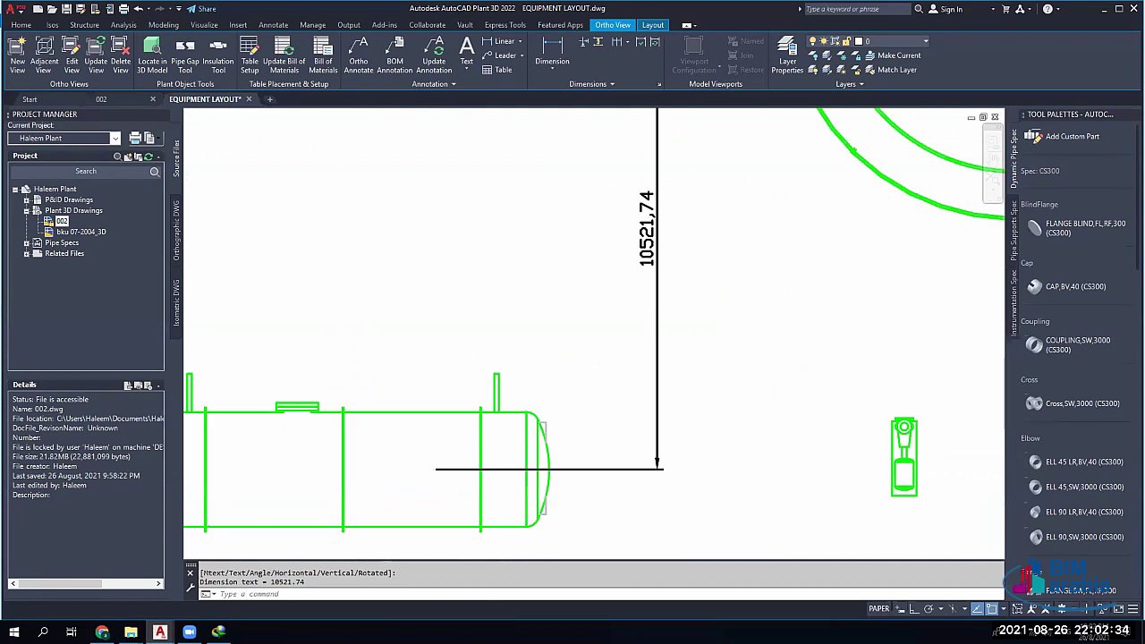
{"action": "scroll", "coordinate": [708, 350], "scroll_direction": "up", "scroll_amount": 3}
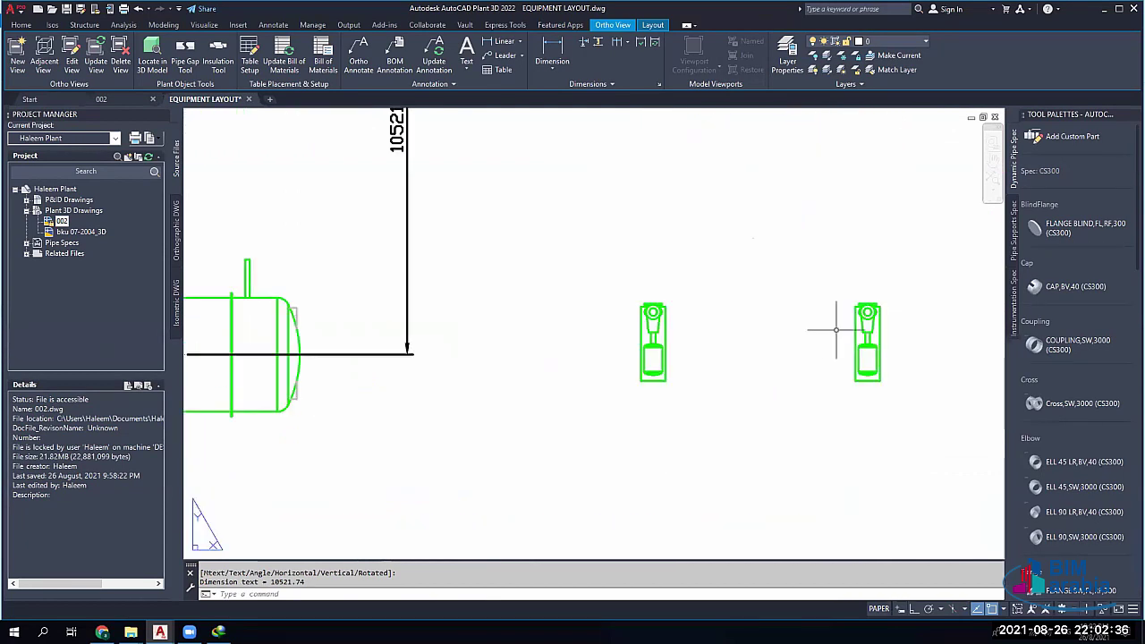
{"action": "middle_click_drag", "start_coordinate": [626, 312], "coordinate": [573, 350]}
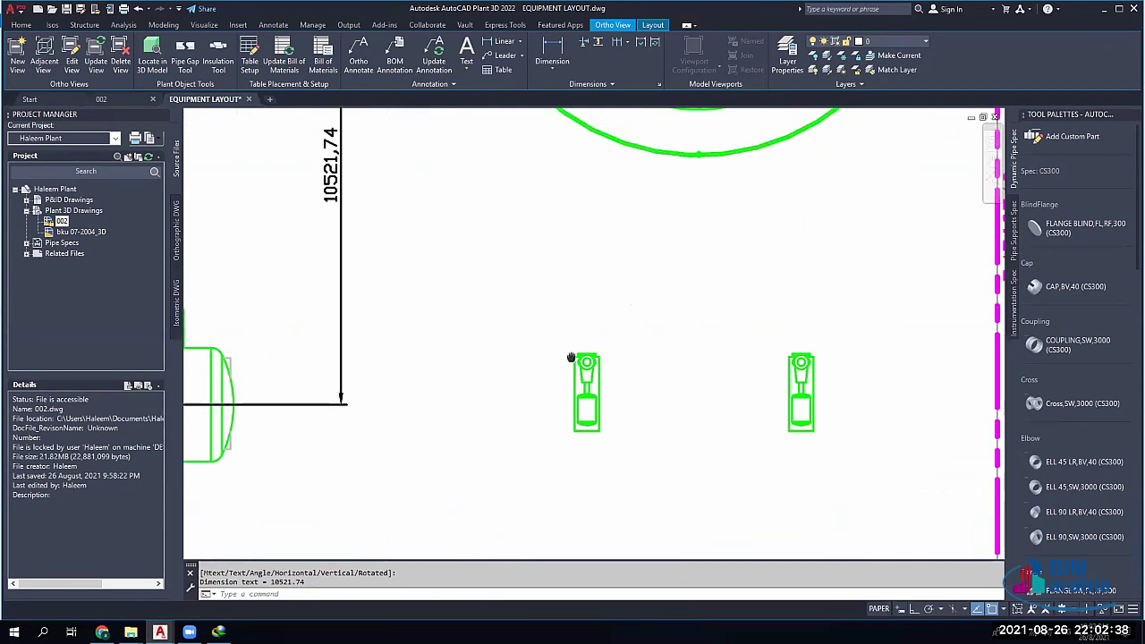
{"action": "scroll", "coordinate": [577, 355], "scroll_direction": "up", "scroll_amount": 2}
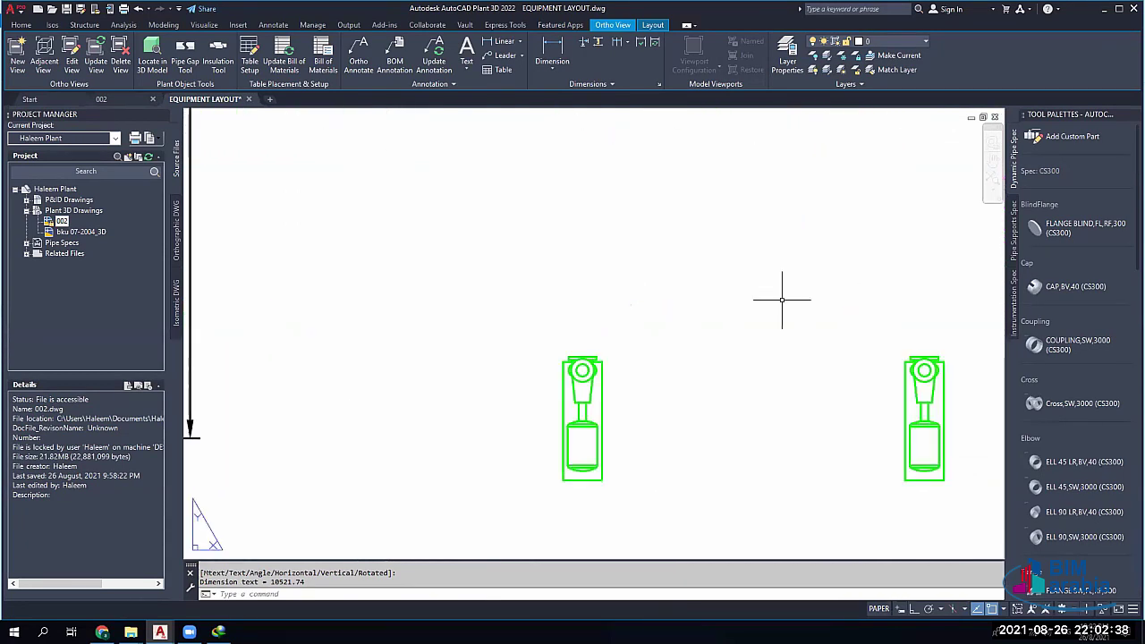
Start another linear dimension and zoom around the layout
{"action": "left_click", "coordinate": [551, 49]}
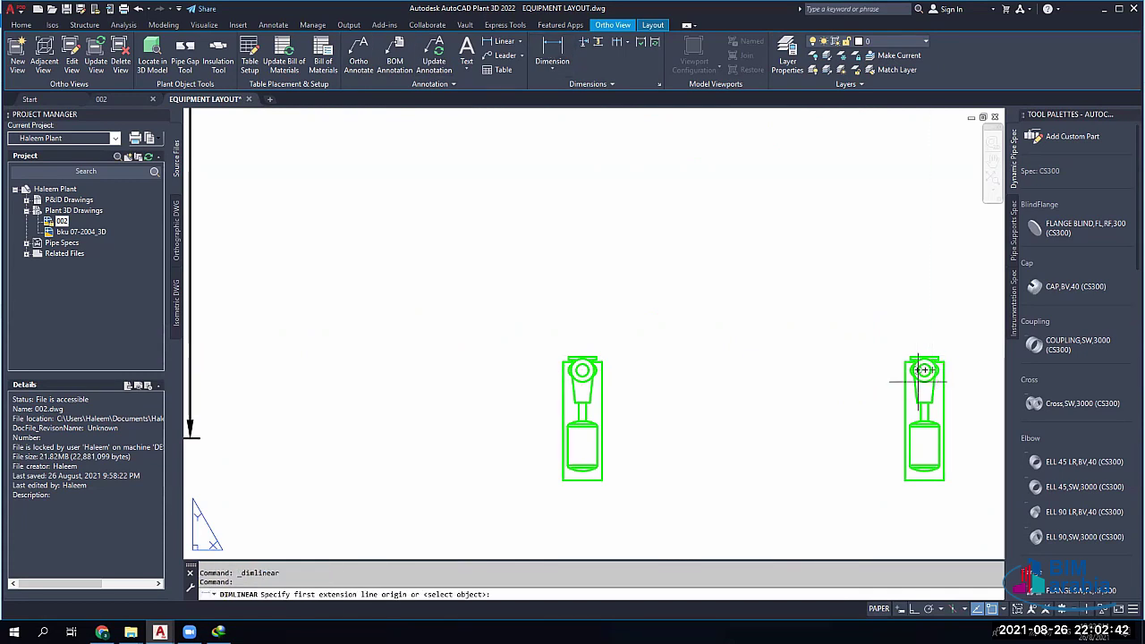
{"action": "scroll", "coordinate": [922, 370], "scroll_direction": "up", "scroll_amount": 4}
{"action": "scroll", "coordinate": [927, 380], "scroll_direction": "up", "scroll_amount": 3}
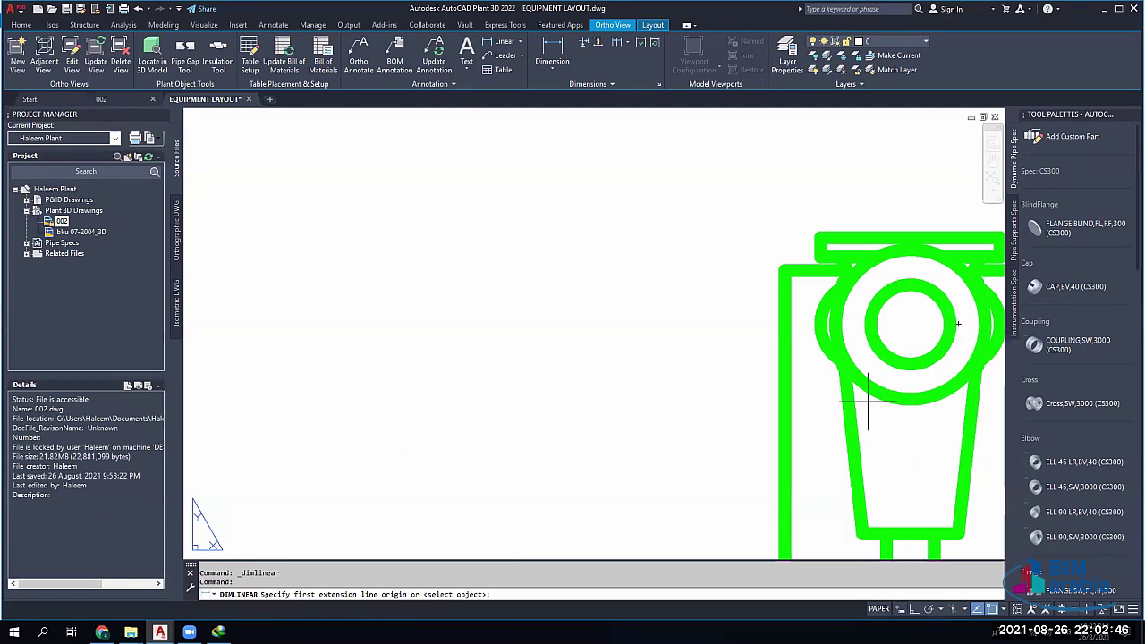
{"action": "scroll", "coordinate": [908, 384], "scroll_direction": "down", "scroll_amount": 6}
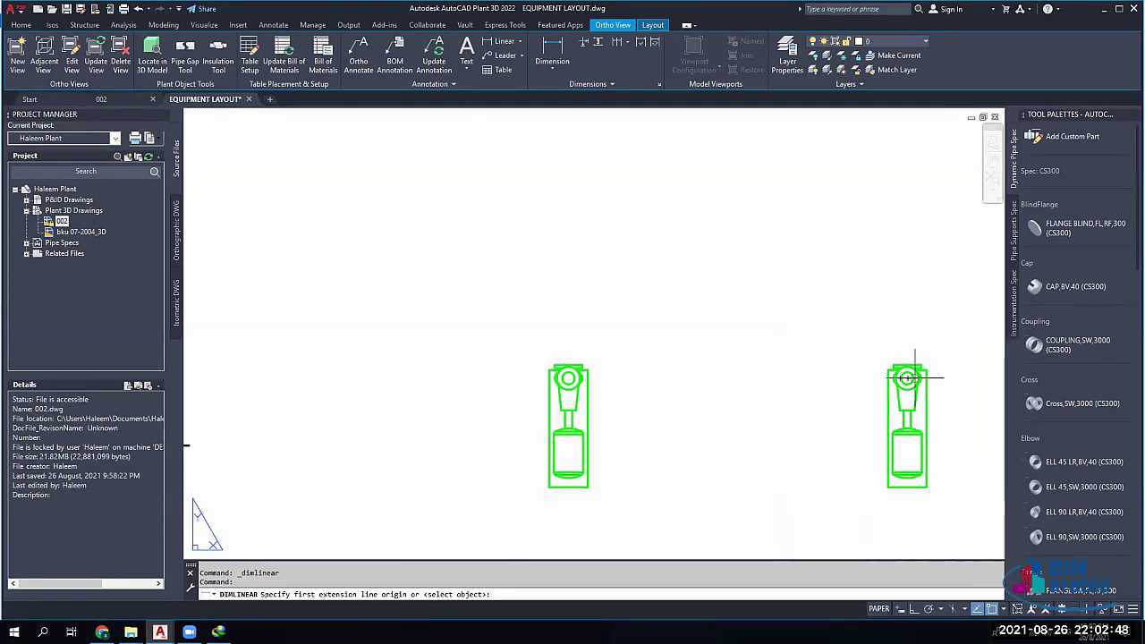
{"action": "scroll", "coordinate": [913, 385], "scroll_direction": "down", "scroll_amount": 5}
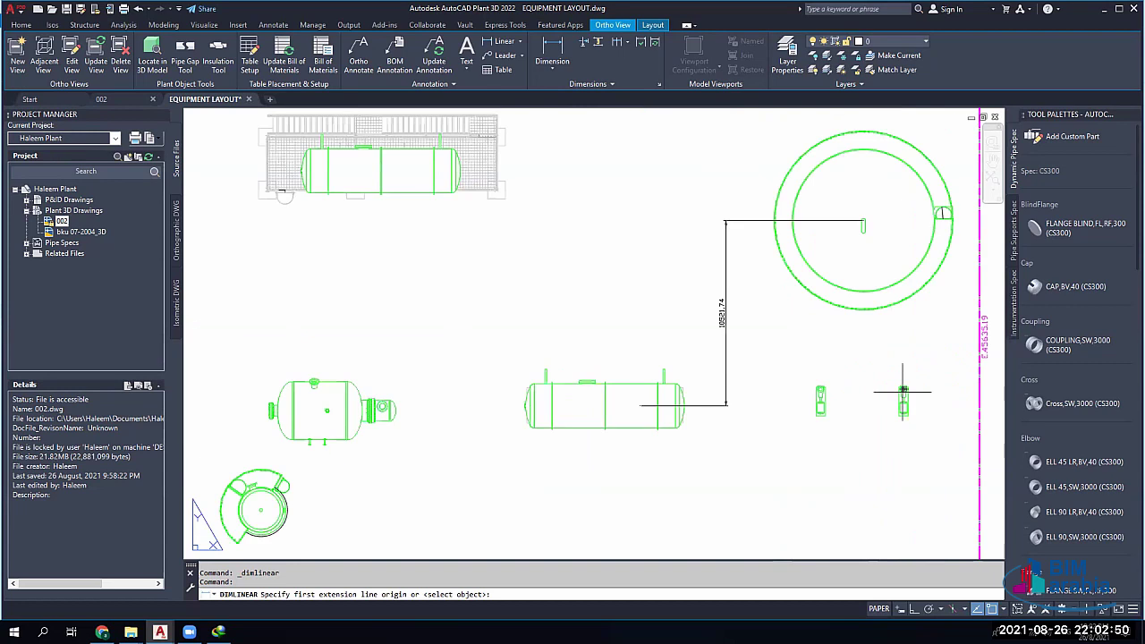
{"action": "scroll", "coordinate": [900, 394], "scroll_direction": "up", "scroll_amount": 6}
{"action": "scroll", "coordinate": [839, 465], "scroll_direction": "up", "scroll_amount": 3}
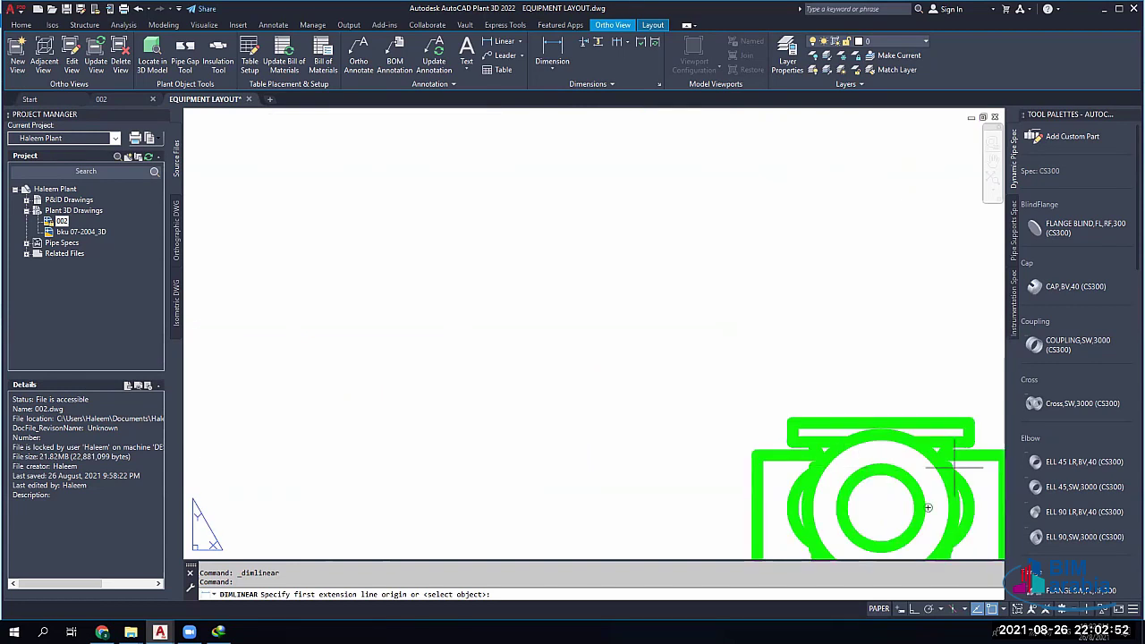
Turn object snap off and back on, and toggle the Center snap mode
{"action": "left_click", "coordinate": [995, 609]}
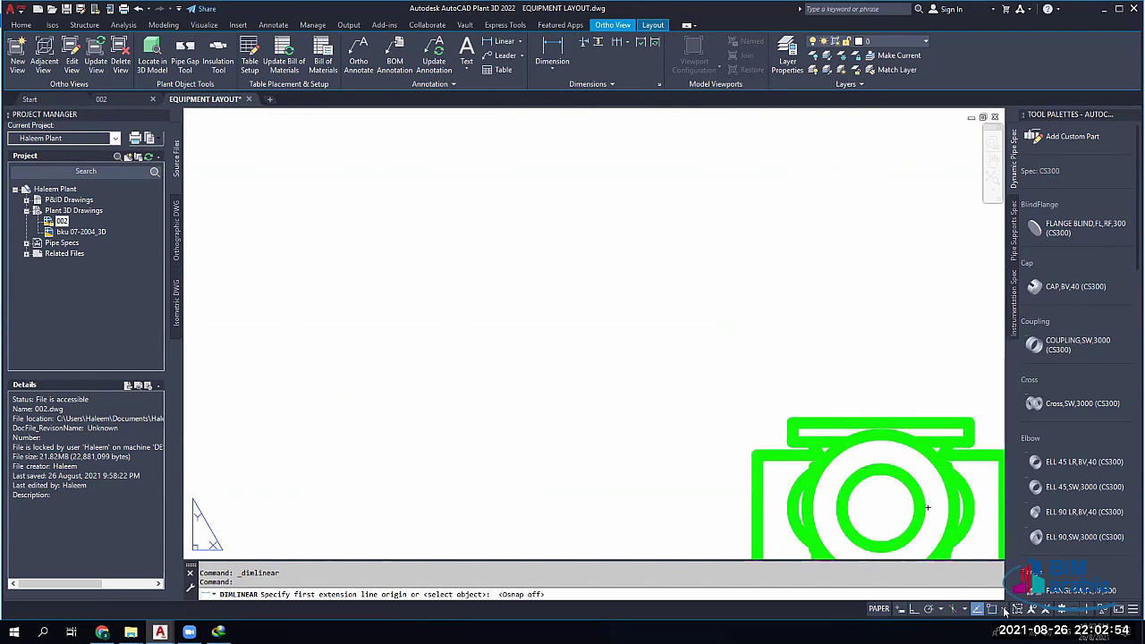
{"action": "left_click", "coordinate": [1005, 610]}
{"action": "left_click", "coordinate": [1005, 611]}
{"action": "left_click", "coordinate": [993, 609]}
{"action": "left_click", "coordinate": [1001, 610]}
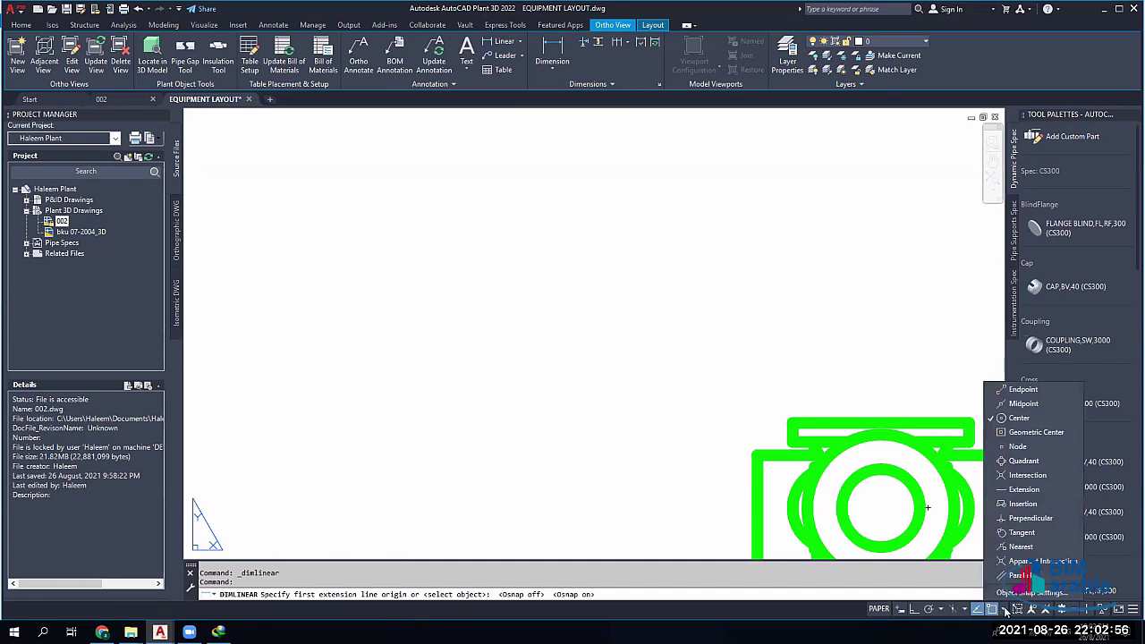
{"action": "left_click", "coordinate": [1018, 418]}
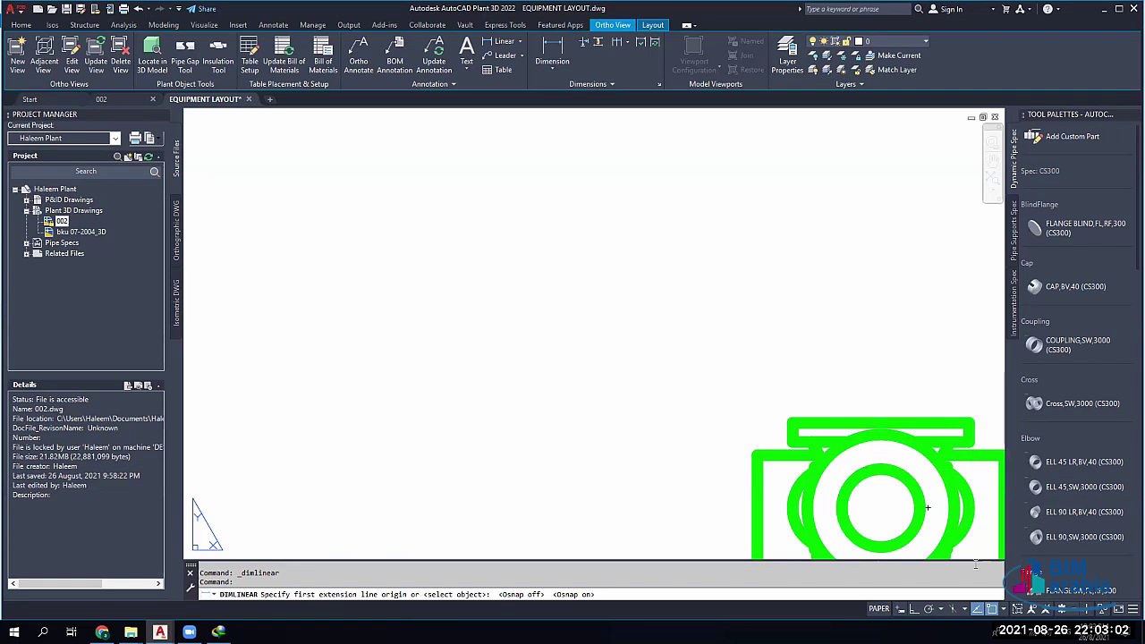
{"action": "left_click", "coordinate": [1003, 608]}
Pan to the pump's top and switch the object snap to Midpoint
{"action": "scroll", "coordinate": [927, 507], "scroll_direction": "up", "scroll_amount": 1}
{"action": "scroll", "coordinate": [928, 507], "scroll_direction": "down", "scroll_amount": 1}
{"action": "middle_click_drag", "start_coordinate": [927, 507], "coordinate": [792, 433]}
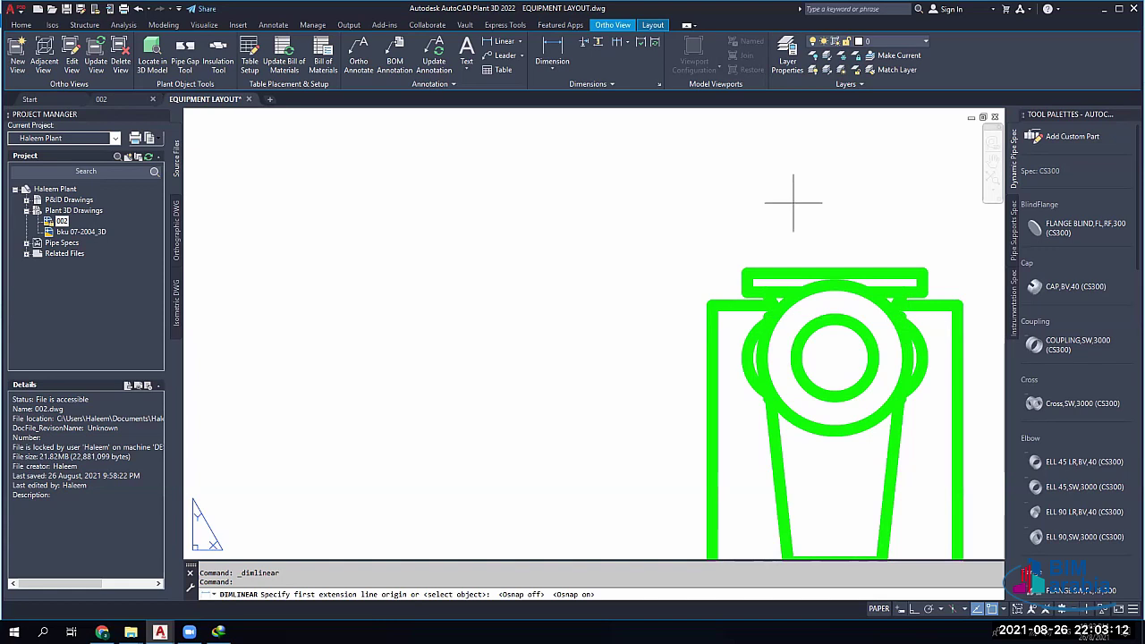
{"action": "scroll", "coordinate": [793, 313], "scroll_direction": "down", "scroll_amount": 6}
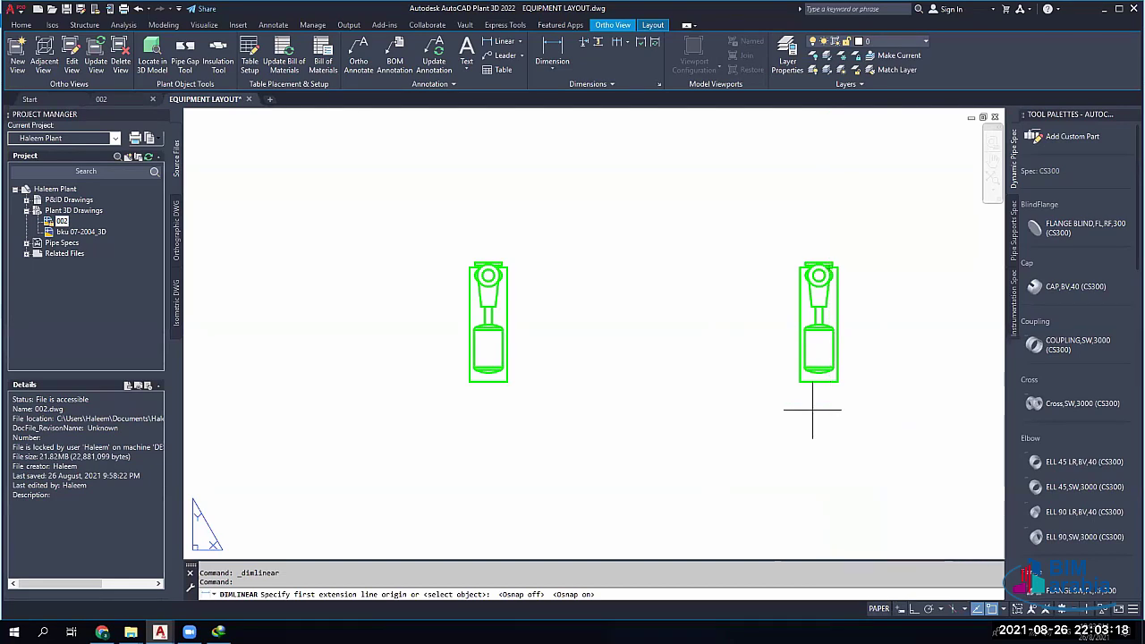
{"action": "scroll", "coordinate": [821, 390], "scroll_direction": "up", "scroll_amount": 2}
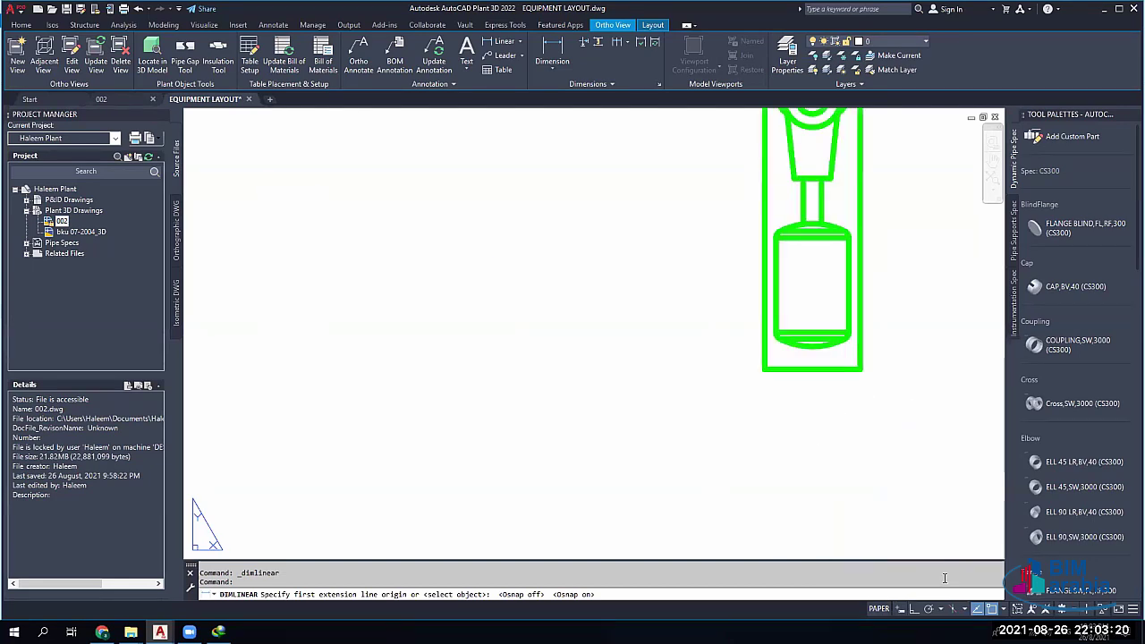
{"action": "left_click", "coordinate": [1001, 609]}
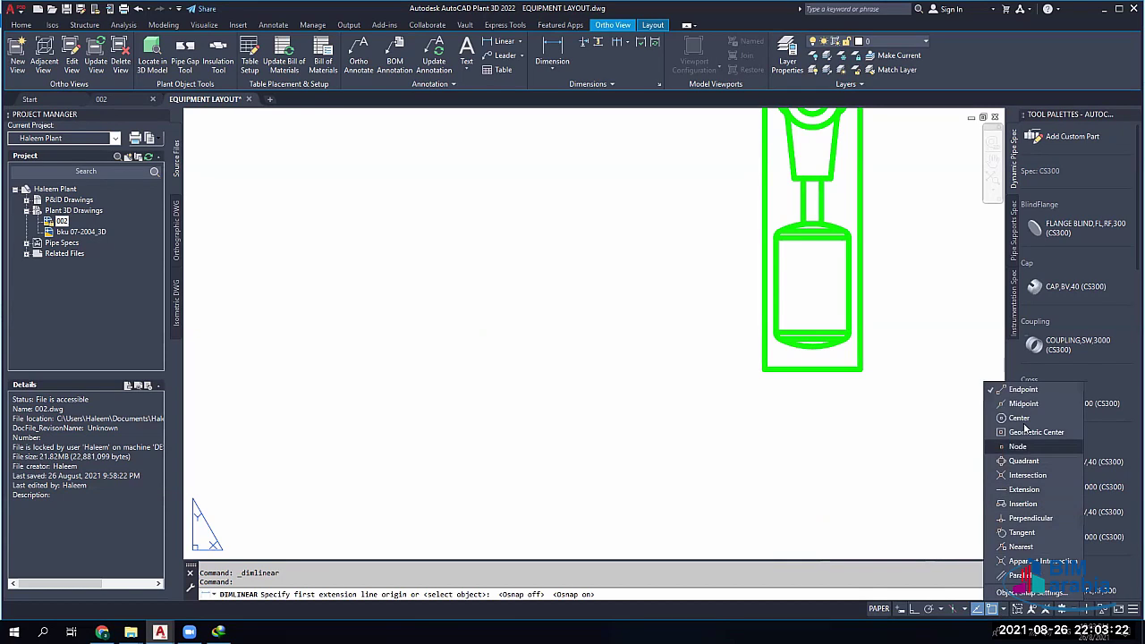
{"action": "left_click", "coordinate": [1014, 403]}
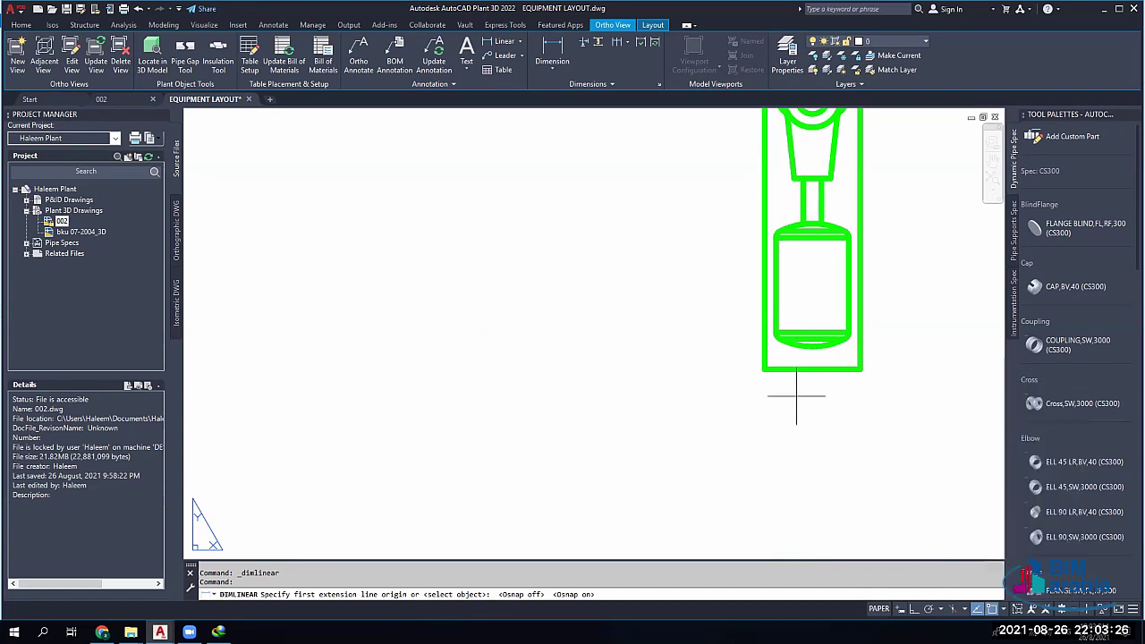
Cancel the linear dimension and pan the view to the storage tank
{"action": "scroll", "coordinate": [823, 369], "scroll_direction": "up", "scroll_amount": 5}
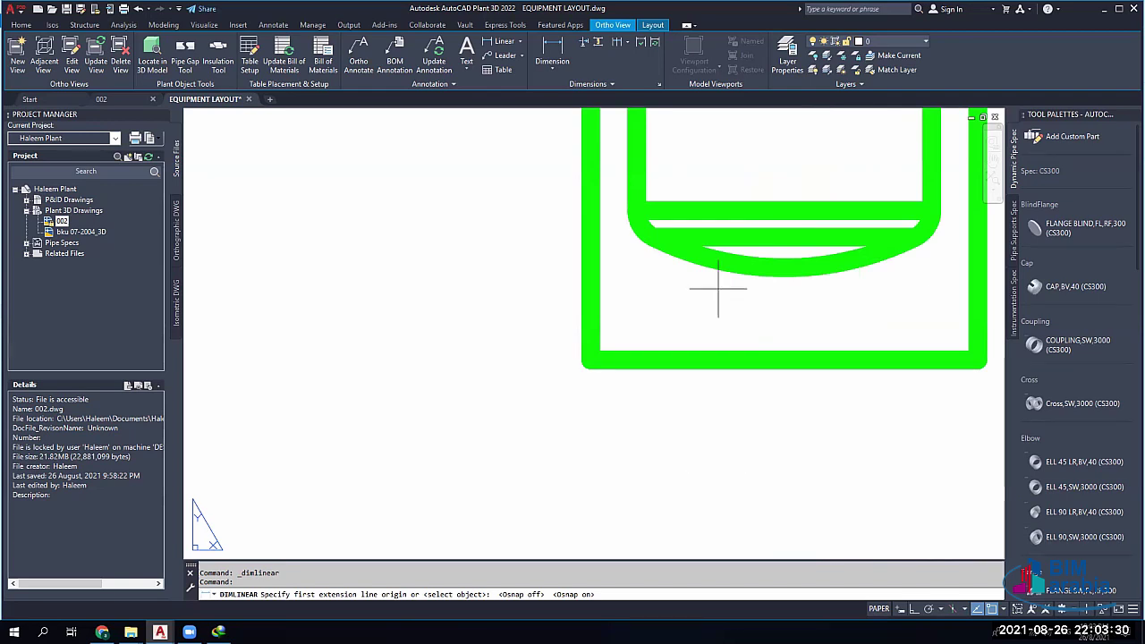
{"action": "scroll", "coordinate": [793, 347], "scroll_direction": "down", "scroll_amount": 6}
{"action": "scroll", "coordinate": [711, 416], "scroll_direction": "down", "scroll_amount": 6}
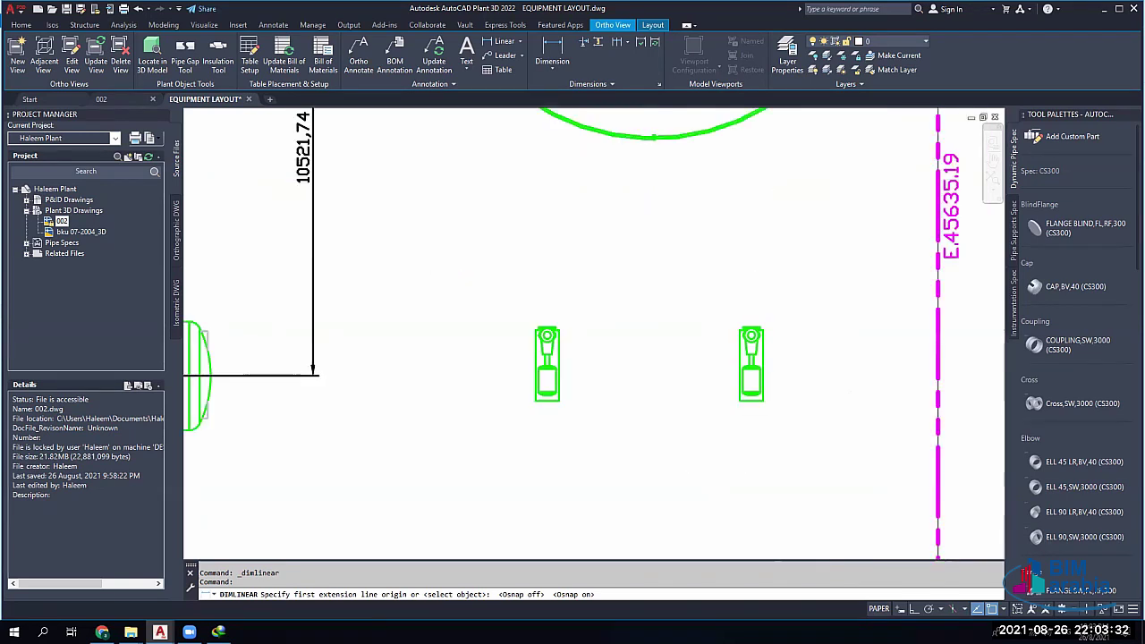
{"action": "key", "text": "Escape"}
{"action": "scroll", "coordinate": [751, 380], "scroll_direction": "up", "scroll_amount": 6}
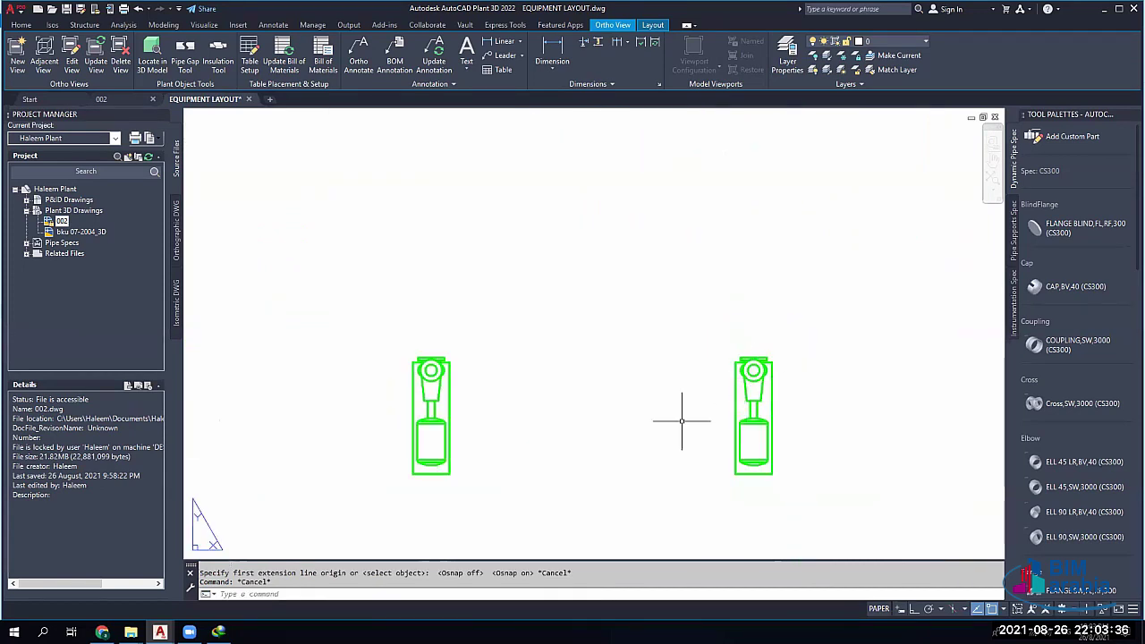
{"action": "scroll", "coordinate": [461, 425], "scroll_direction": "down", "scroll_amount": 6}
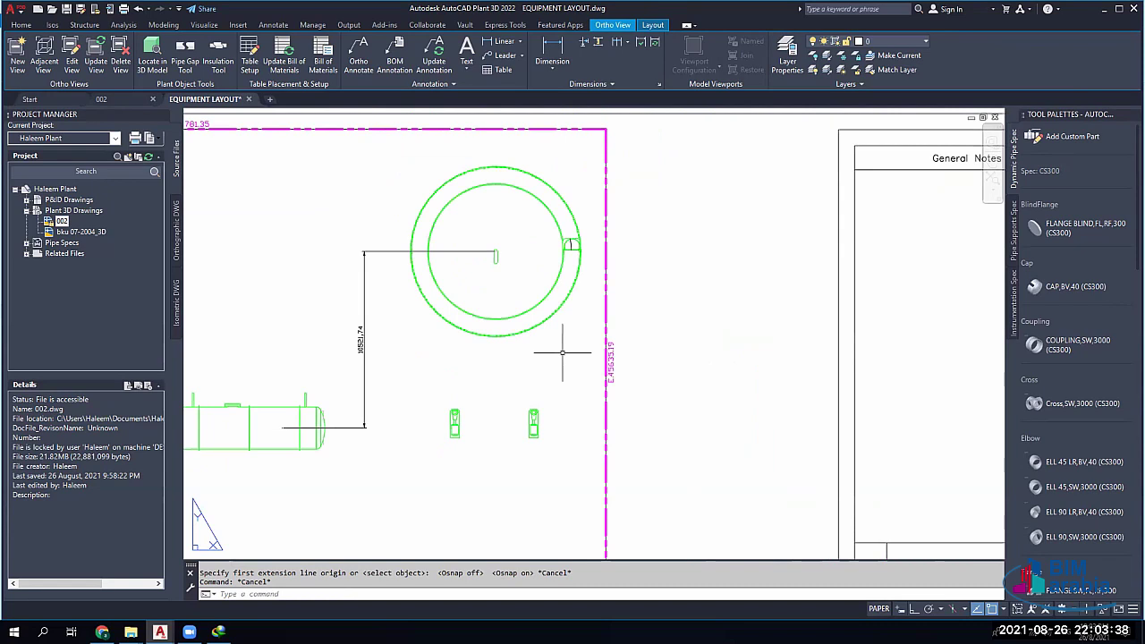
{"action": "middle_click_drag", "start_coordinate": [479, 323], "coordinate": [586, 349]}
Place the equipment tag TK-CRW-001 inside the storage tank circle via Ortho Annotate
{"action": "scroll", "coordinate": [588, 331], "scroll_direction": "up", "scroll_amount": 4}
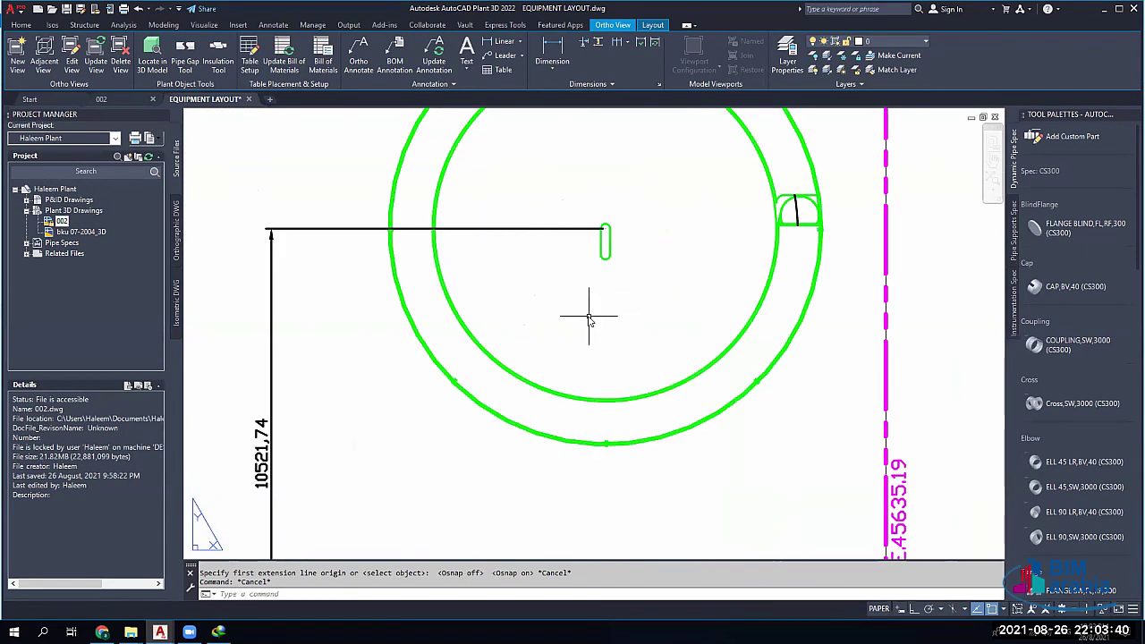
{"action": "right_click", "coordinate": [589, 319]}
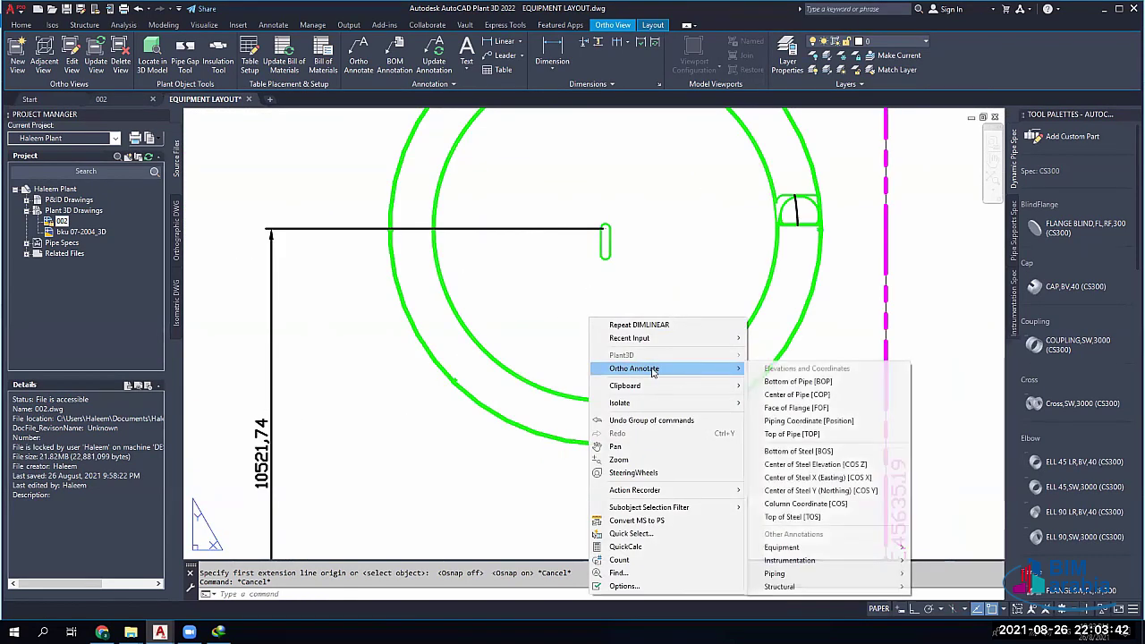
{"action": "mouse_move", "coordinate": [805, 385]}
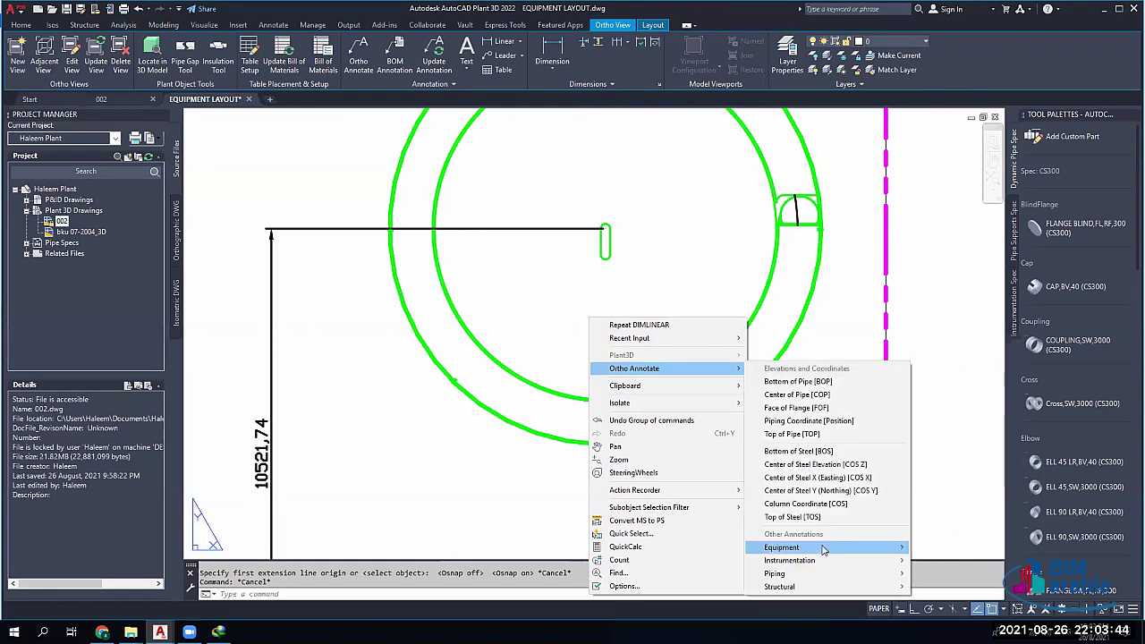
{"action": "mouse_move", "coordinate": [791, 550]}
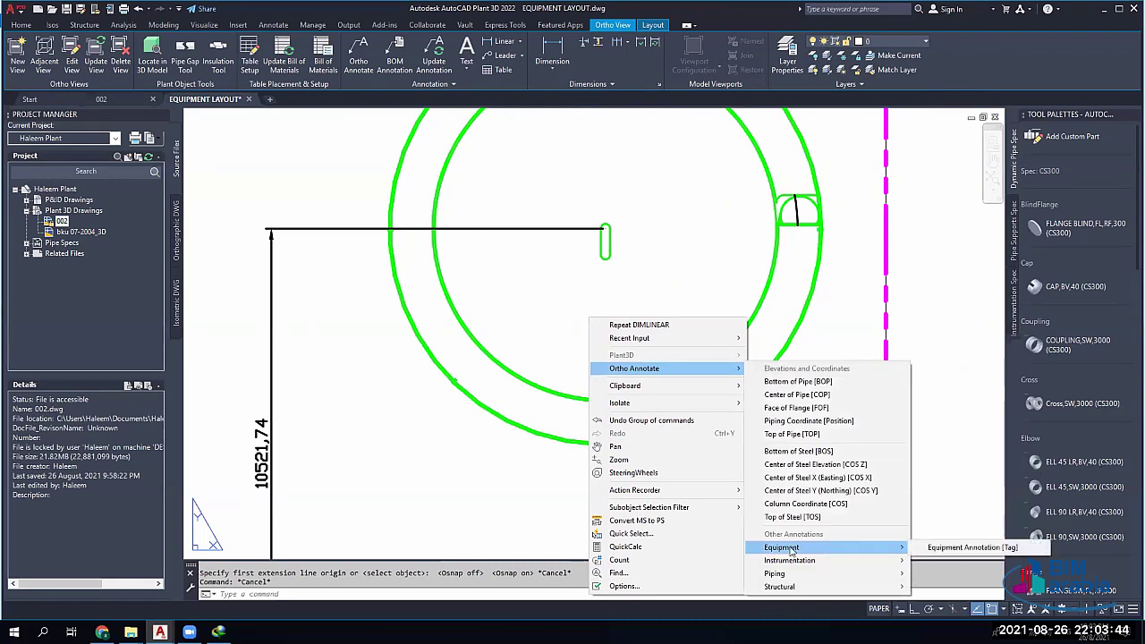
{"action": "left_click", "coordinate": [982, 548]}
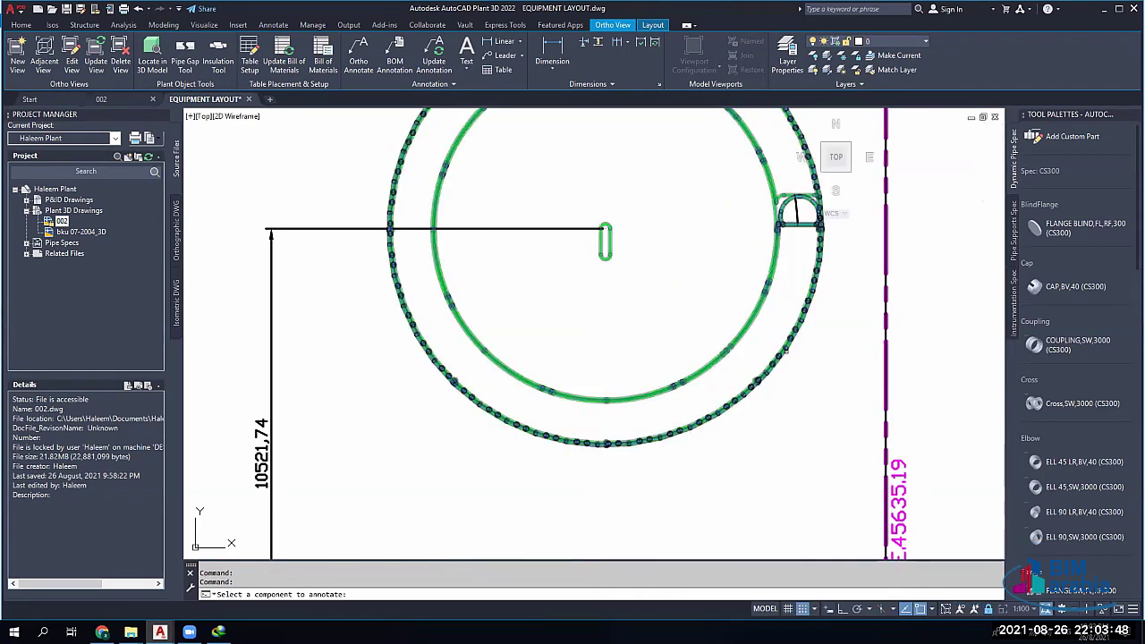
{"action": "left_click", "coordinate": [788, 354]}
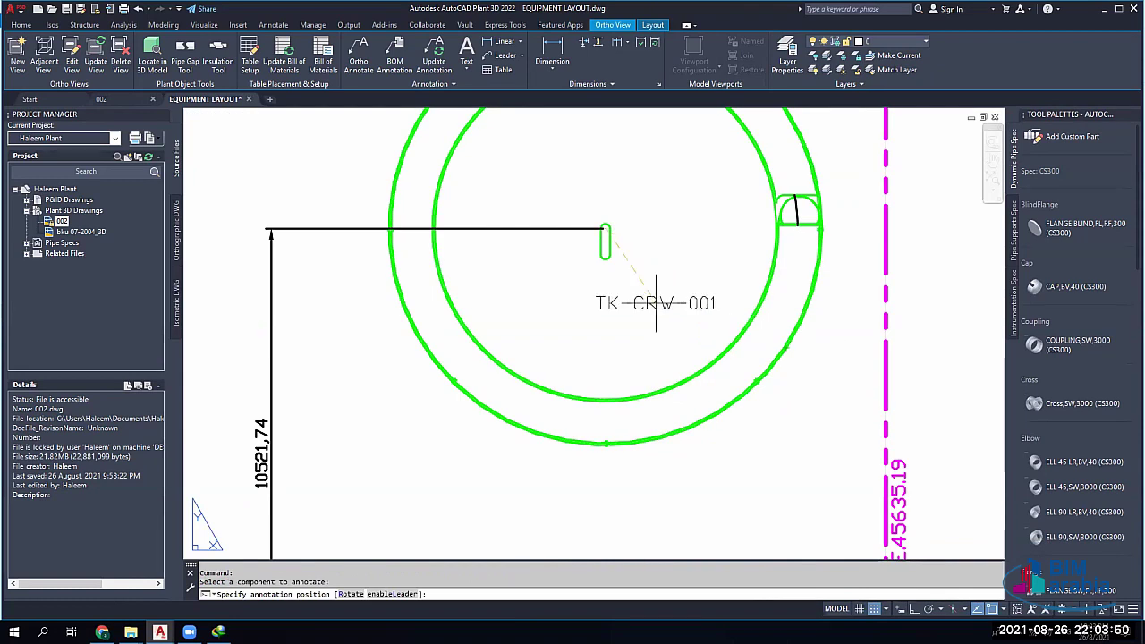
{"action": "left_click", "coordinate": [612, 293]}
{"action": "scroll", "coordinate": [541, 385], "scroll_direction": "down", "scroll_amount": 2}
Activate the drawing viewport and tag the horizontal vessel as V-001
{"action": "key", "text": "Escape"}
{"action": "scroll", "coordinate": [509, 379], "scroll_direction": "down", "scroll_amount": 2}
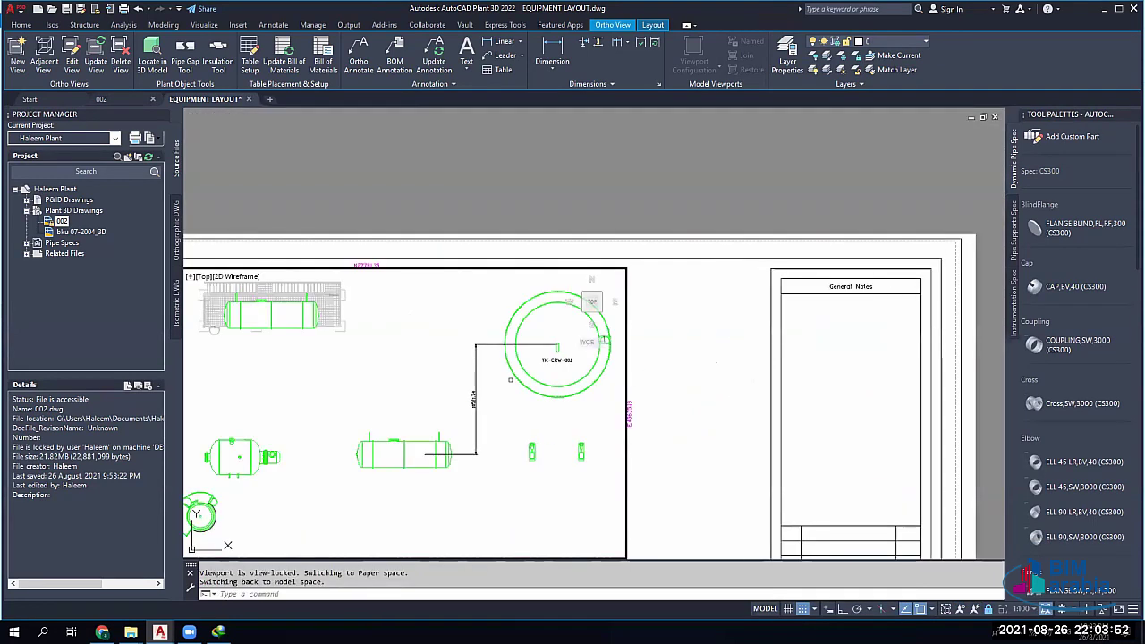
{"action": "middle_click_drag", "start_coordinate": [510, 379], "coordinate": [639, 312]}
{"action": "double_click", "coordinate": [527, 377]}
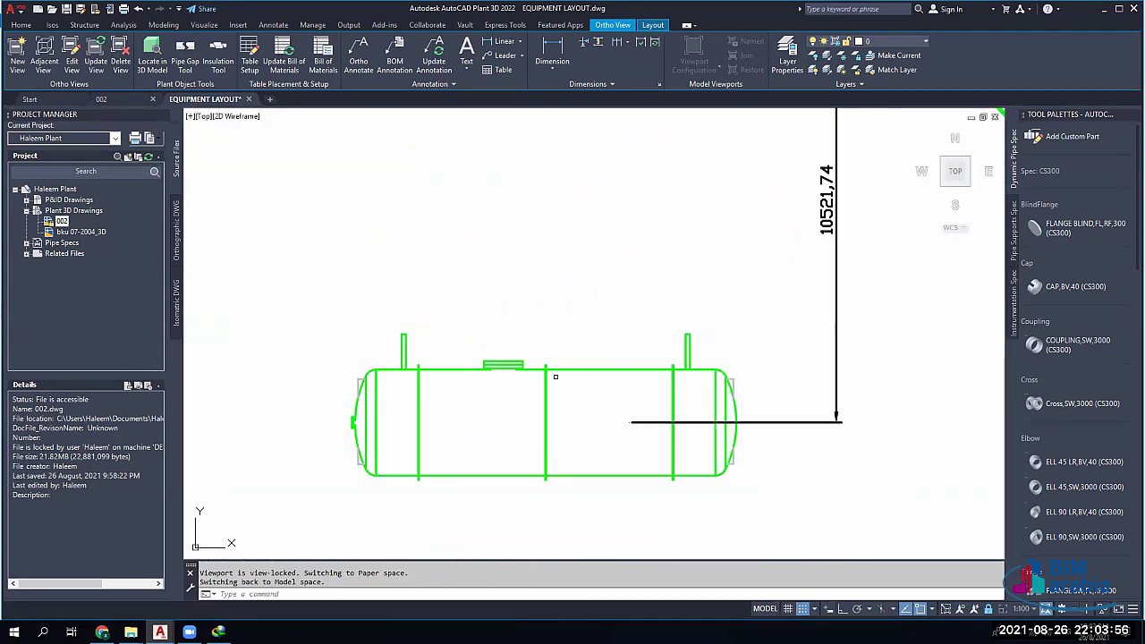
{"action": "key", "text": "Escape"}
{"action": "right_click", "coordinate": [590, 336]}
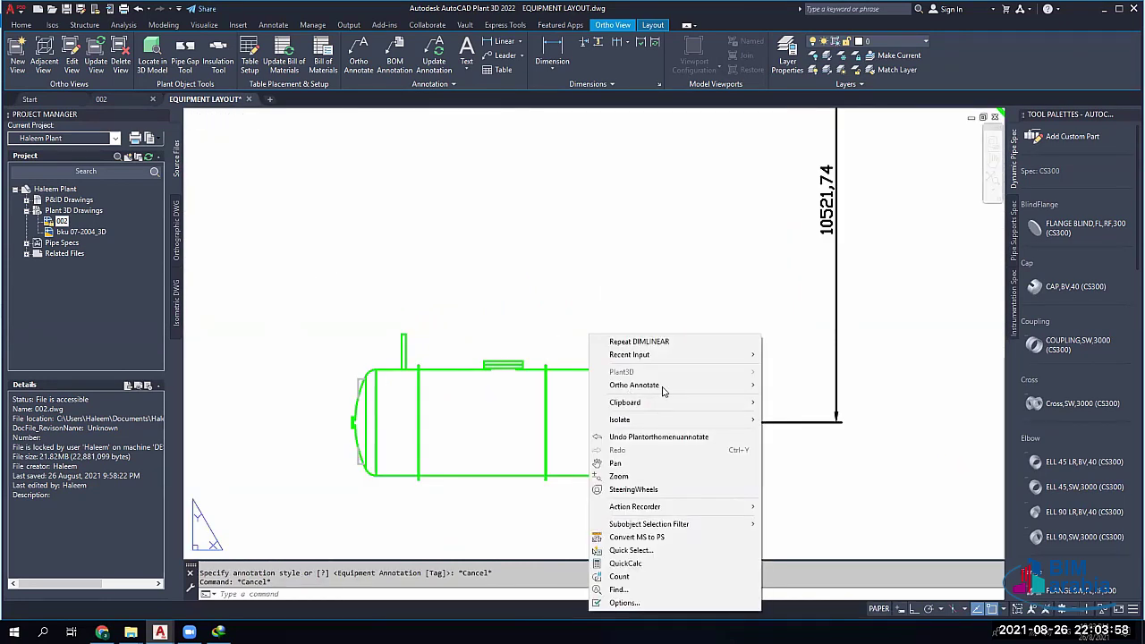
{"action": "mouse_move", "coordinate": [702, 385]}
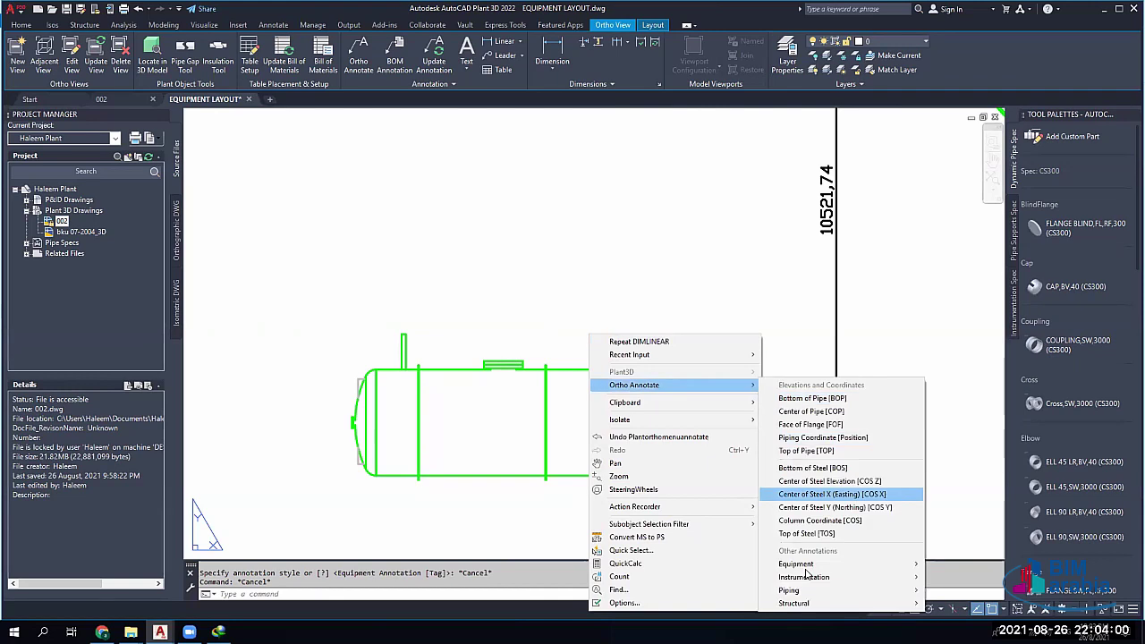
{"action": "left_click", "coordinate": [803, 564]}
{"action": "left_click", "coordinate": [626, 393]}
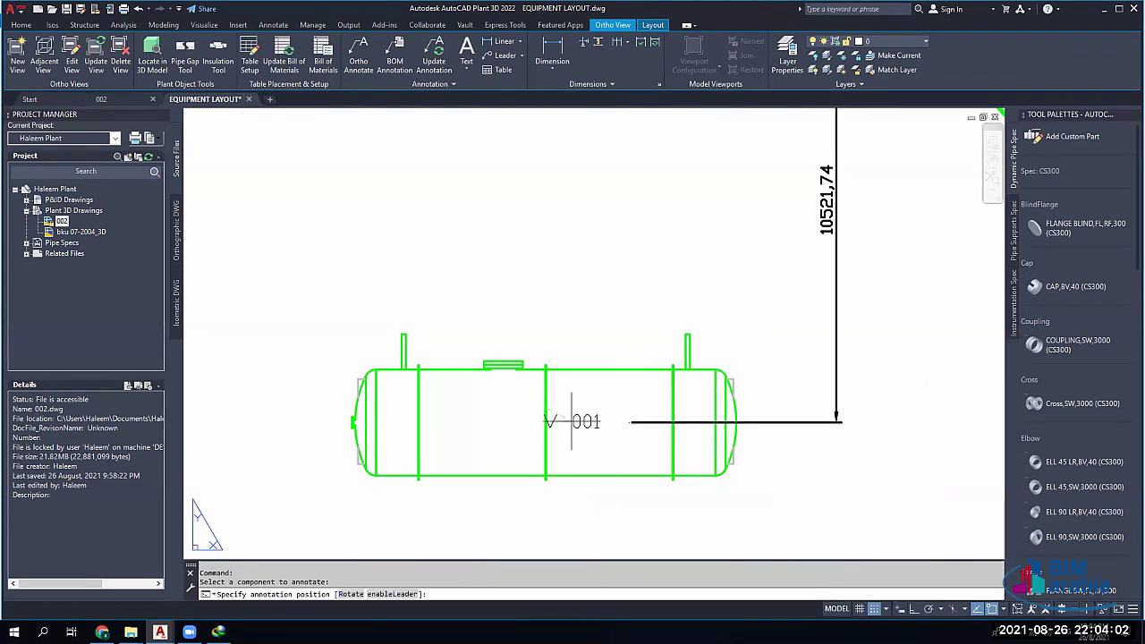
{"action": "left_click", "coordinate": [496, 410]}
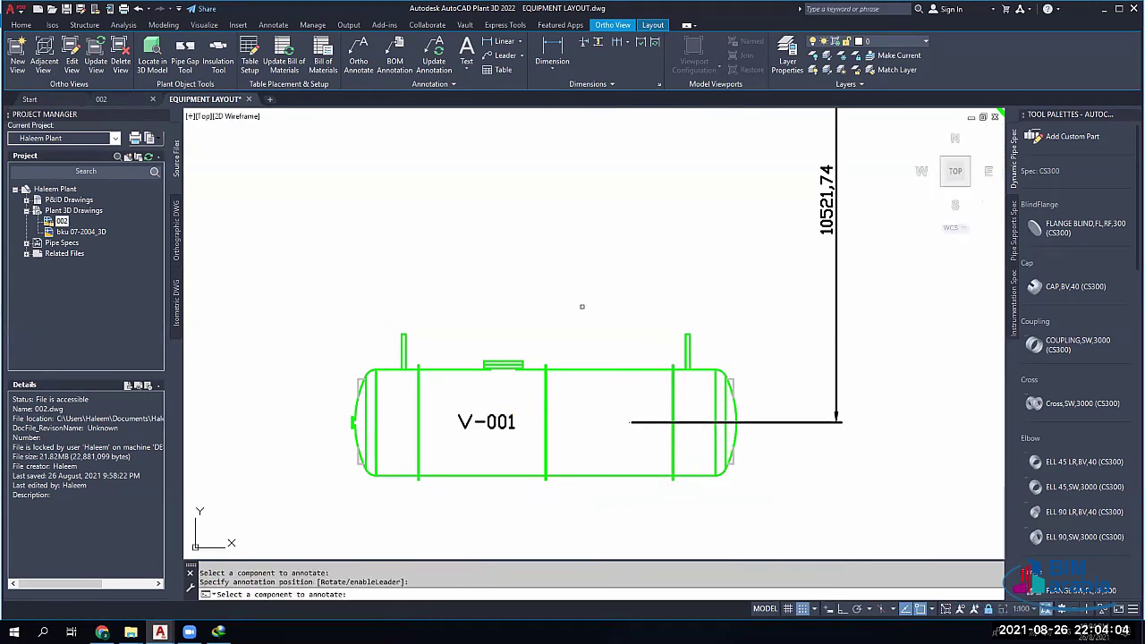
{"action": "key", "text": "Escape"}
{"action": "scroll", "coordinate": [494, 407], "scroll_direction": "down", "scroll_amount": 2}
{"action": "scroll", "coordinate": [733, 400], "scroll_direction": "down", "scroll_amount": 5}
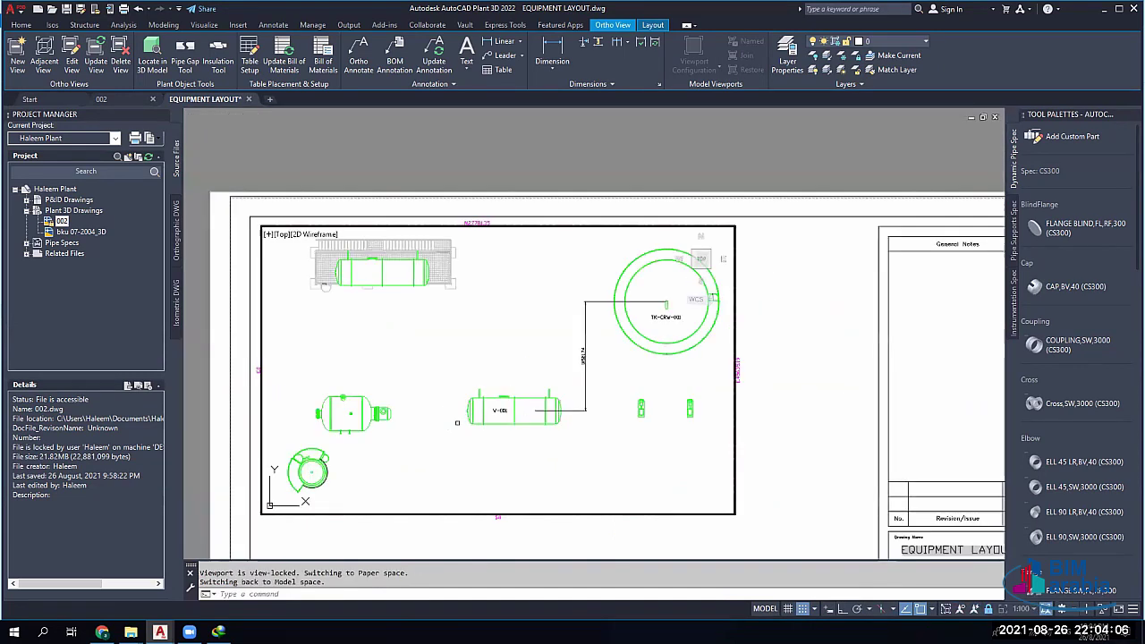
{"action": "scroll", "coordinate": [510, 319], "scroll_direction": "up", "scroll_amount": 6}
Tag the smaller nozzle vessel beside it as E-004
{"action": "key", "text": "Escape"}
{"action": "key", "text": "Escape"}
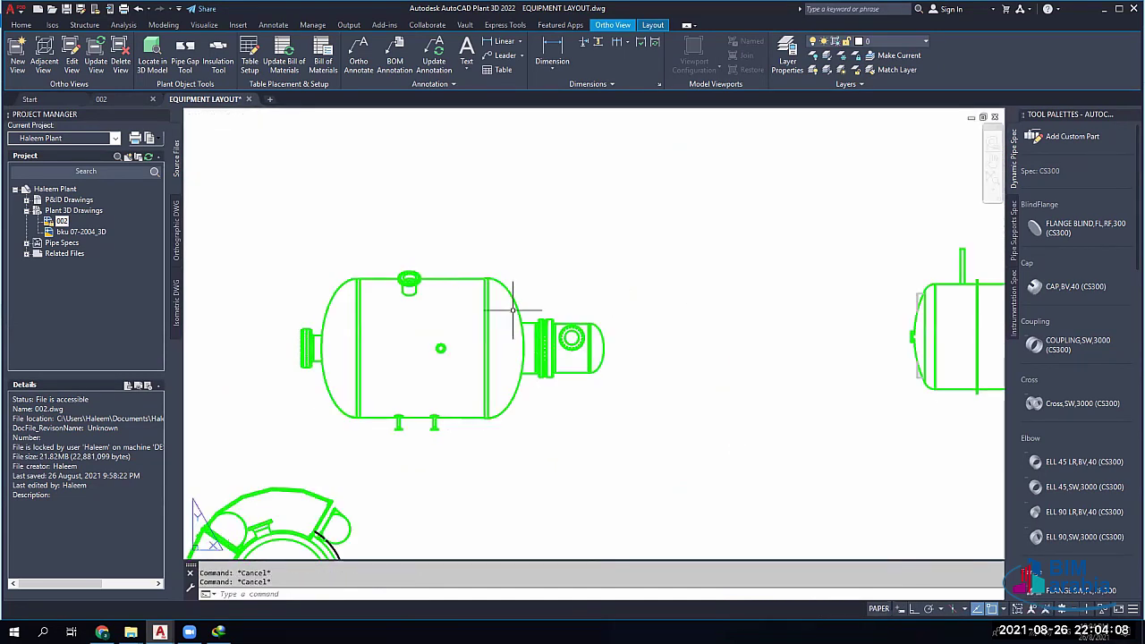
{"action": "right_click", "coordinate": [512, 310]}
{"action": "mouse_move", "coordinate": [626, 348]}
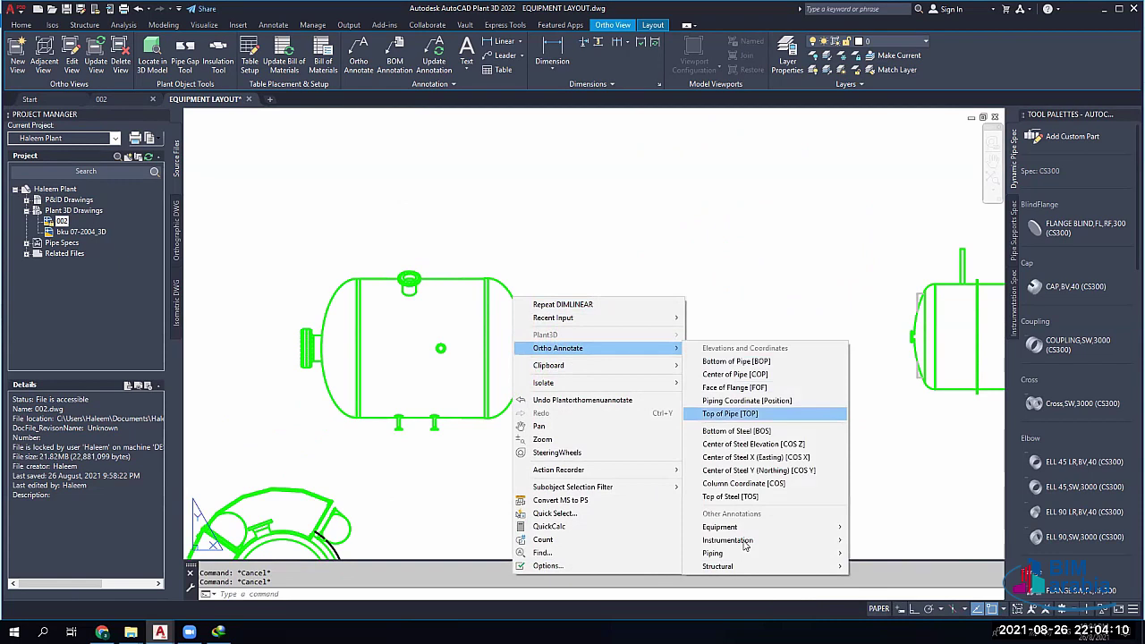
{"action": "mouse_move", "coordinate": [745, 539]}
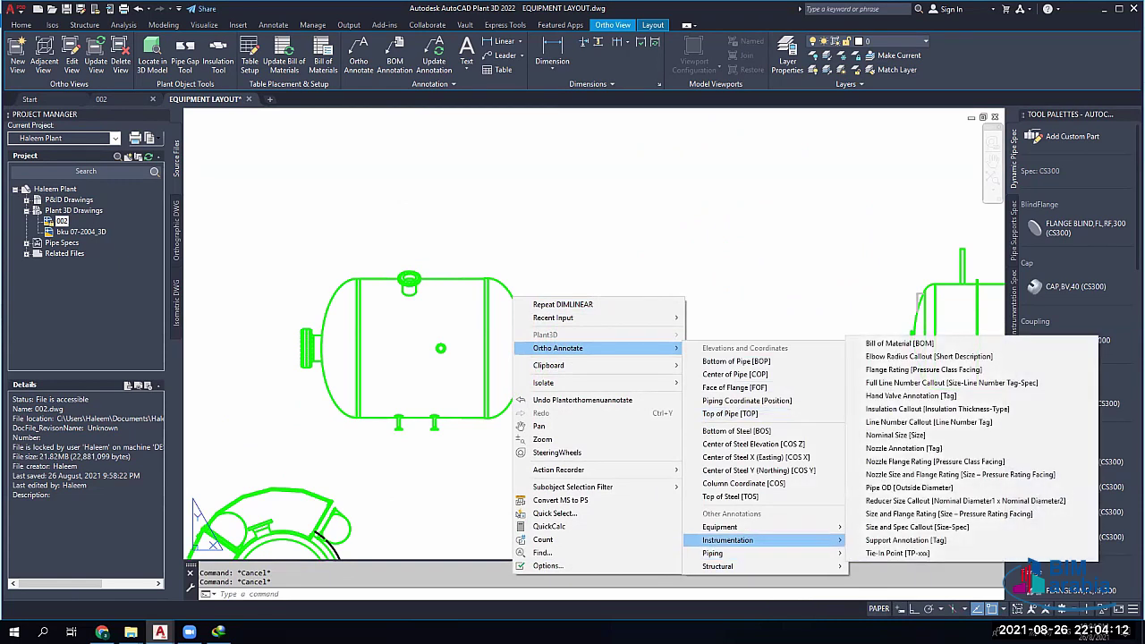
{"action": "left_click", "coordinate": [930, 527]}
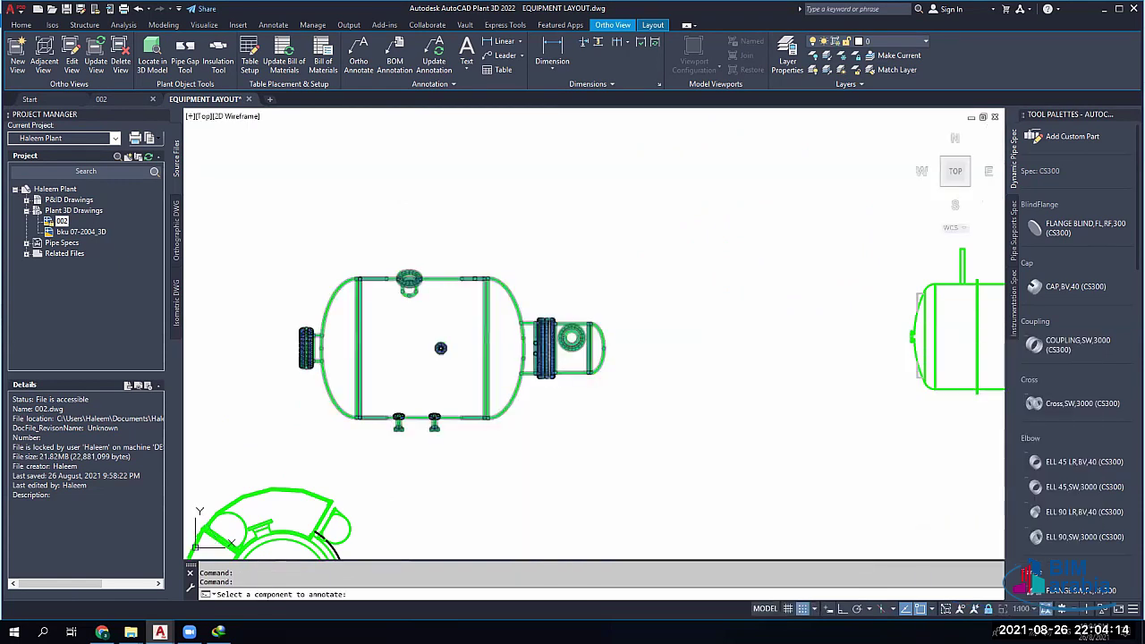
{"action": "left_click", "coordinate": [420, 340]}
{"action": "left_click", "coordinate": [421, 327]}
{"action": "scroll", "coordinate": [452, 452], "scroll_direction": "down", "scroll_amount": 4}
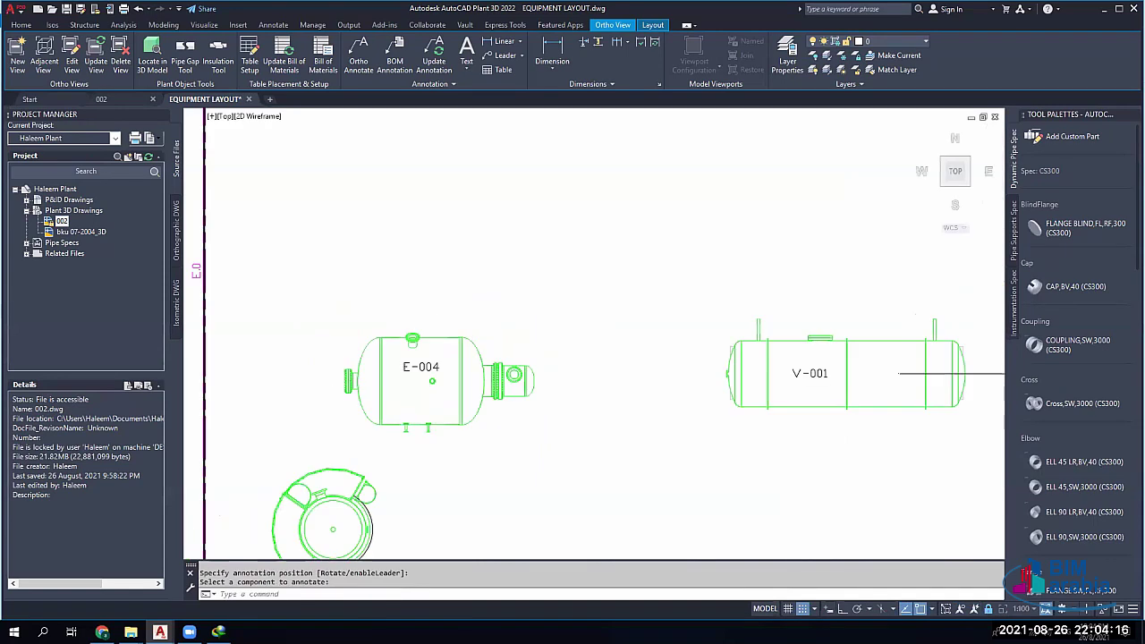
{"action": "scroll", "coordinate": [417, 437], "scroll_direction": "down", "scroll_amount": 2}
{"action": "scroll", "coordinate": [725, 277], "scroll_direction": "up", "scroll_amount": 5}
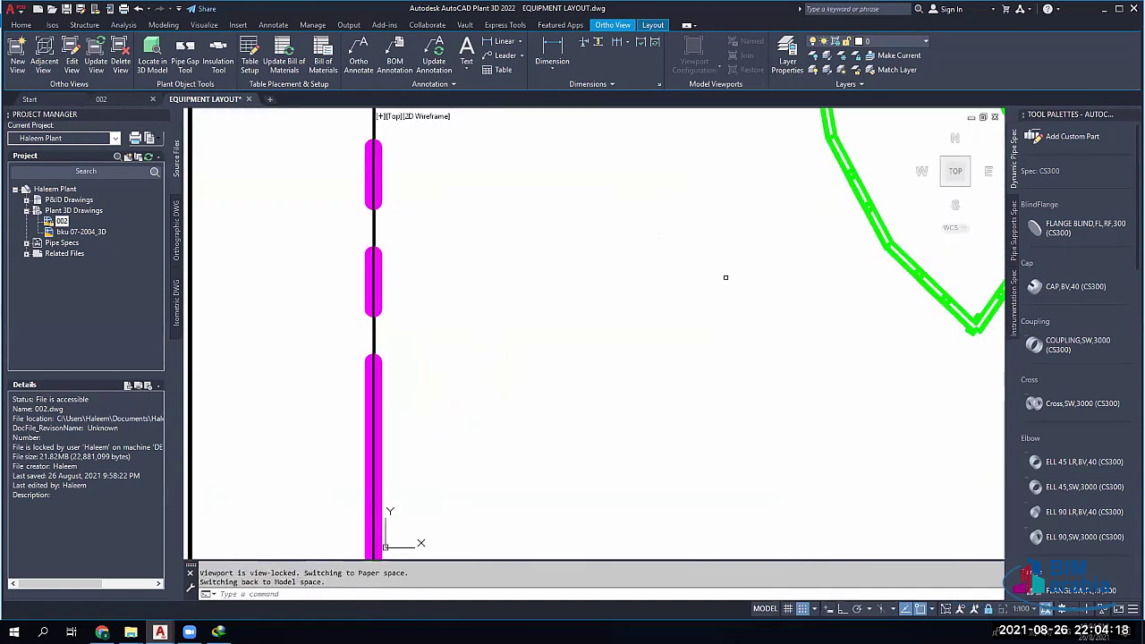
{"action": "scroll", "coordinate": [682, 329], "scroll_direction": "down", "scroll_amount": 4}
{"action": "middle_click_drag", "start_coordinate": [682, 329], "coordinate": [553, 422]}
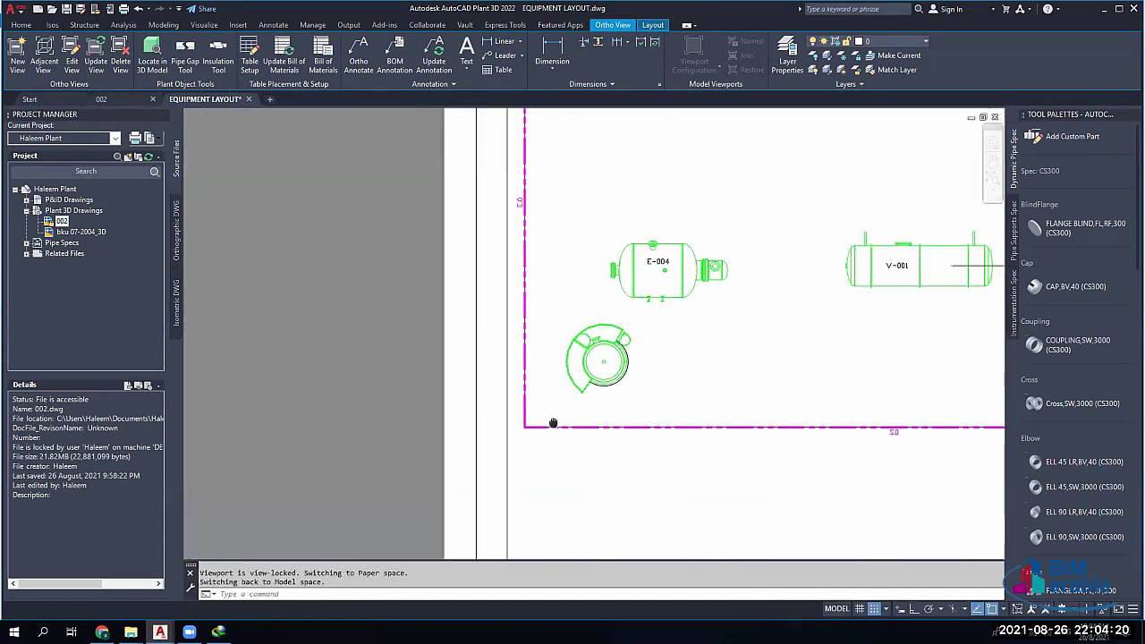
{"action": "key", "text": "Escape"}
{"action": "key", "text": "Escape"}
{"action": "scroll", "coordinate": [626, 339], "scroll_direction": "down", "scroll_amount": 5}
{"action": "scroll", "coordinate": [635, 332], "scroll_direction": "up", "scroll_amount": 4}
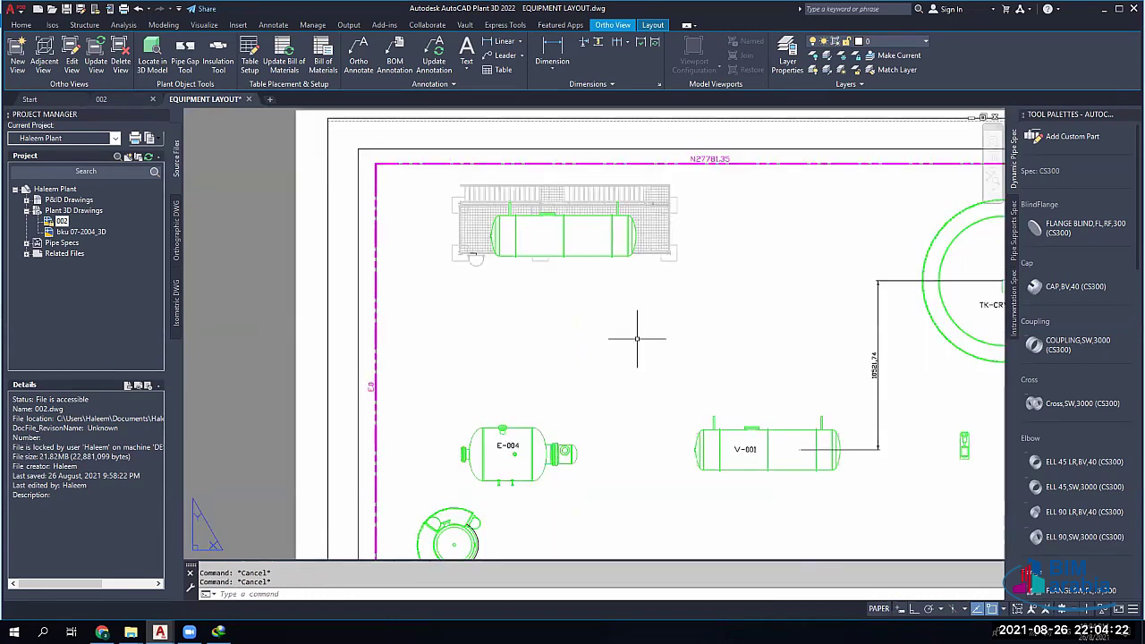
{"action": "scroll", "coordinate": [670, 366], "scroll_direction": "down", "scroll_amount": 2}
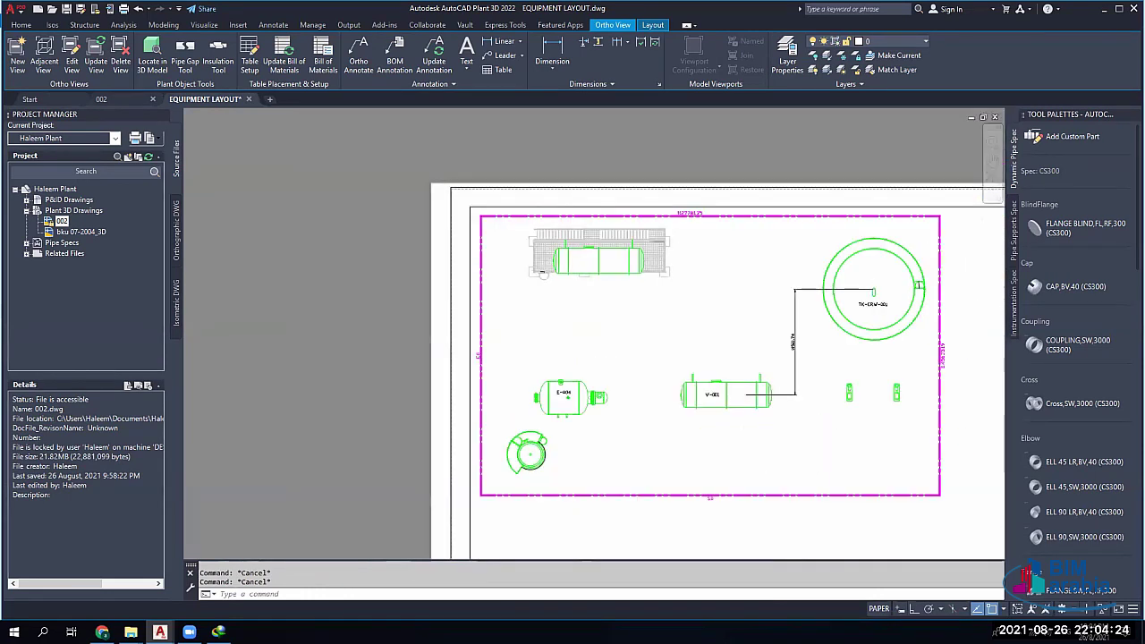
{"action": "scroll", "coordinate": [649, 259], "scroll_direction": "down", "scroll_amount": 2}
{"action": "middle_click_drag", "start_coordinate": [708, 298], "coordinate": [538, 287]}
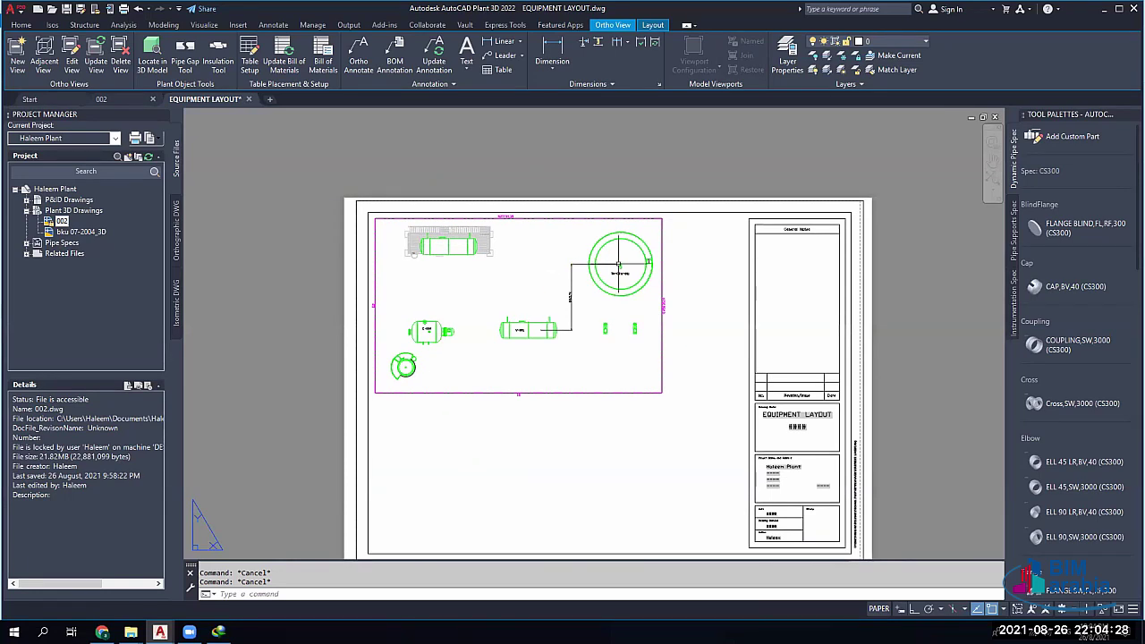
{"action": "middle_click_drag", "start_coordinate": [532, 274], "coordinate": [507, 268]}
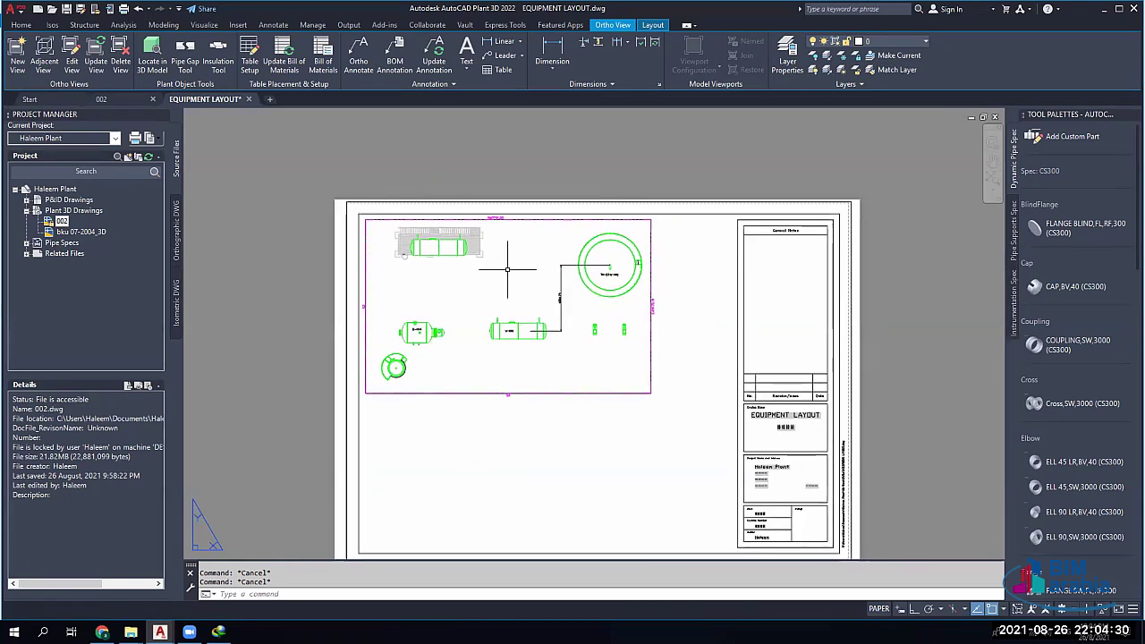
{"action": "scroll", "coordinate": [507, 268], "scroll_direction": "up", "scroll_amount": 4}
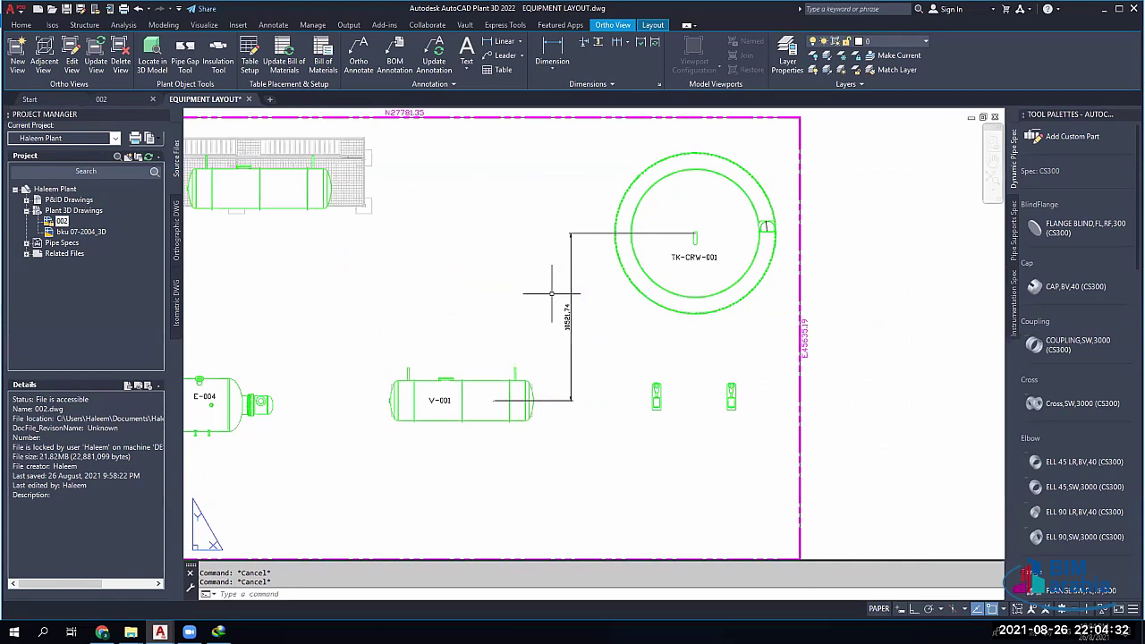
{"action": "scroll", "coordinate": [536, 277], "scroll_direction": "down", "scroll_amount": 4}
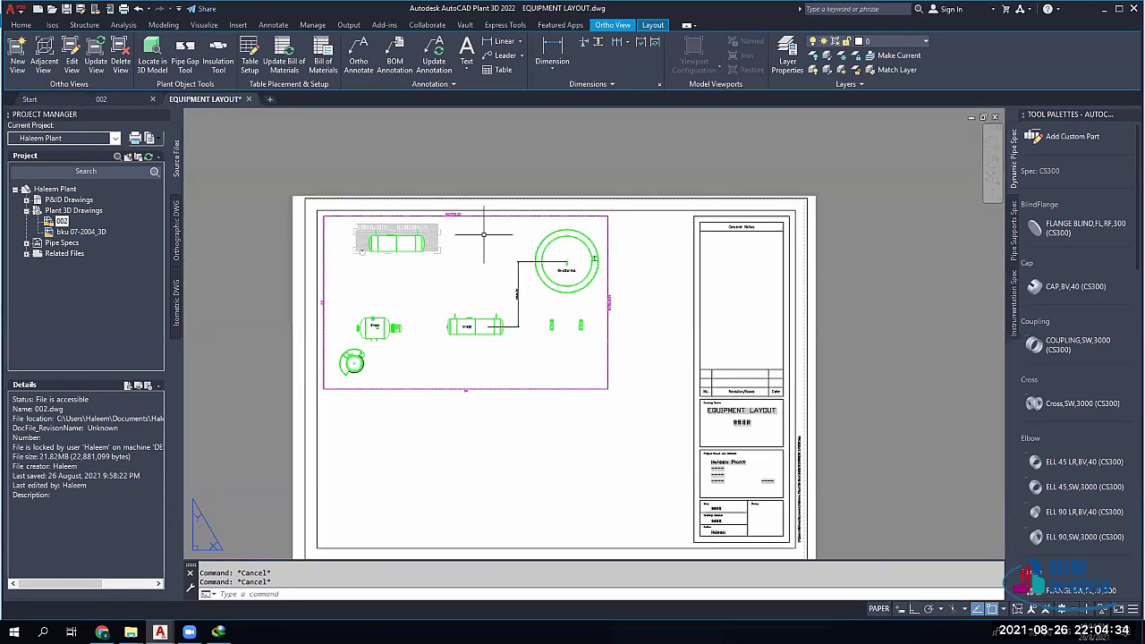
{"action": "middle_click_drag", "start_coordinate": [484, 235], "coordinate": [535, 220]}
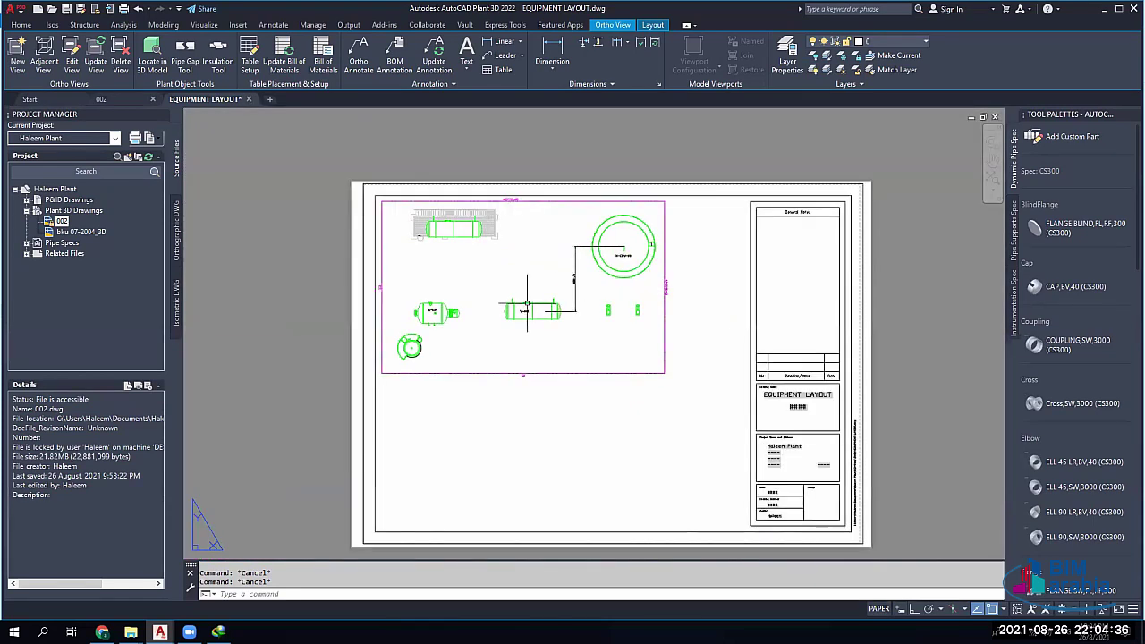
{"action": "scroll", "coordinate": [508, 329], "scroll_direction": "up", "scroll_amount": 2}
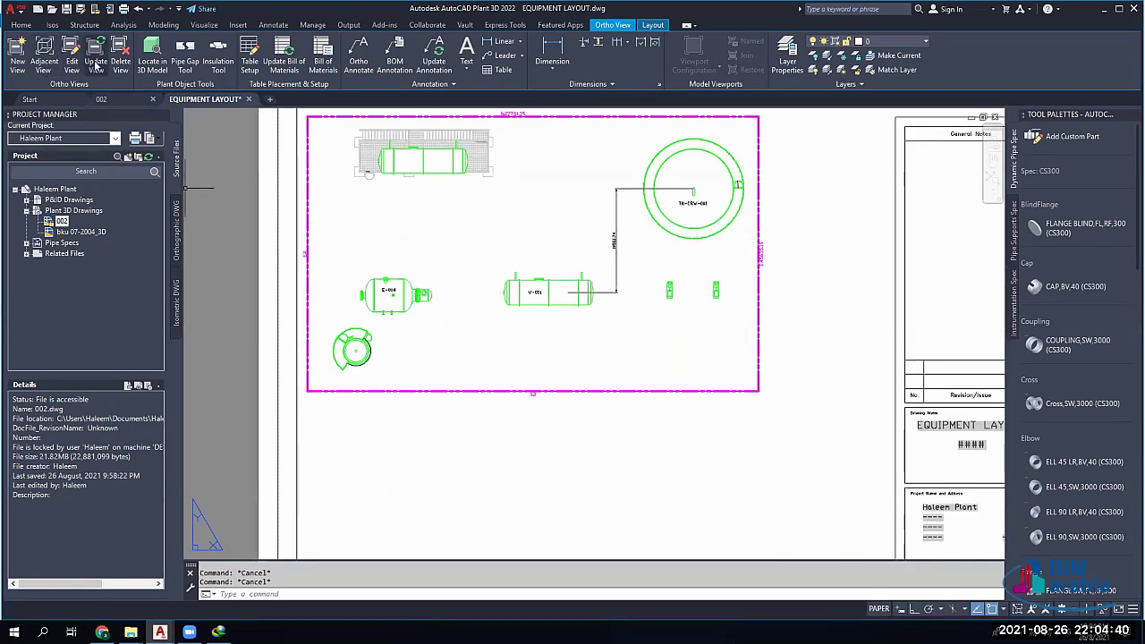
Create a Left adjacent view from the plan viewport and place it left of the sheet
{"action": "left_click", "coordinate": [45, 55]}
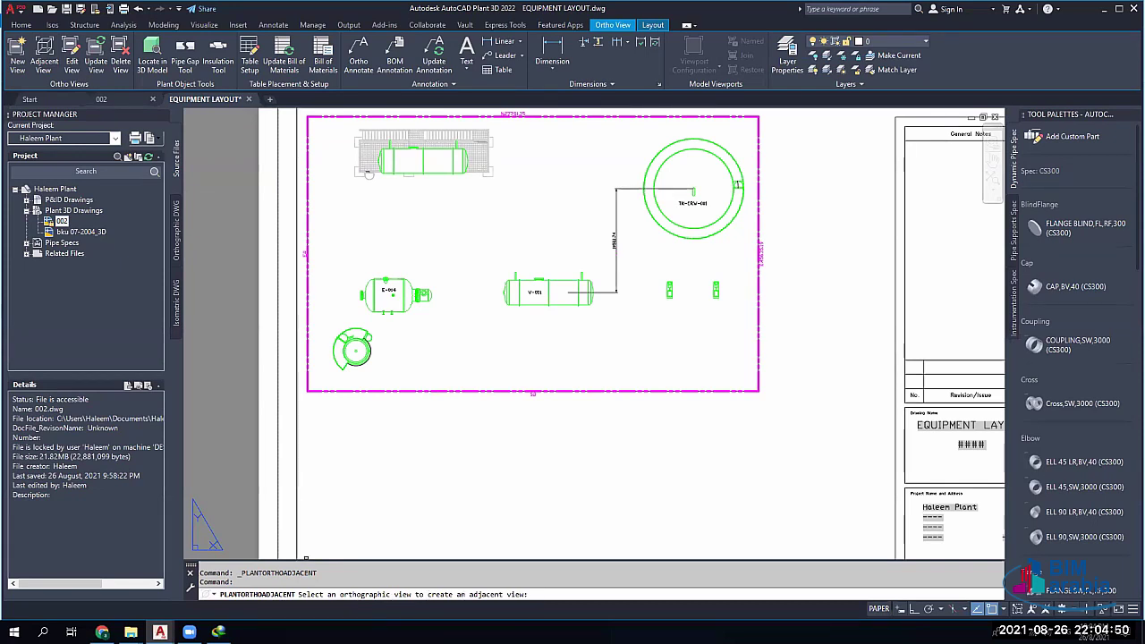
{"action": "left_click", "coordinate": [640, 343]}
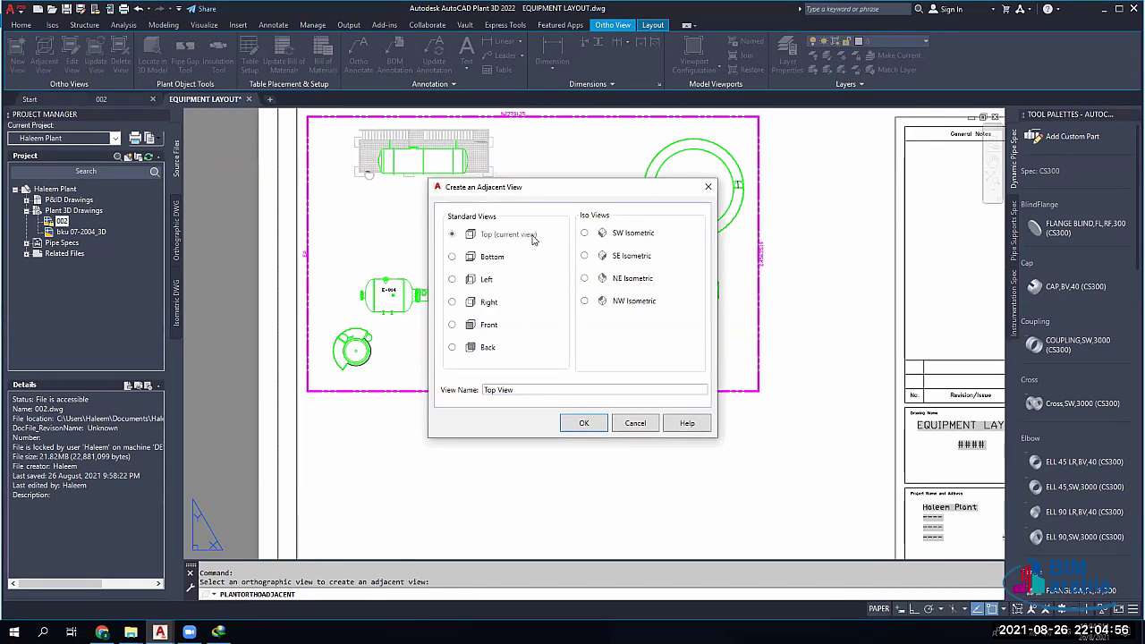
{"action": "left_click", "coordinate": [451, 257]}
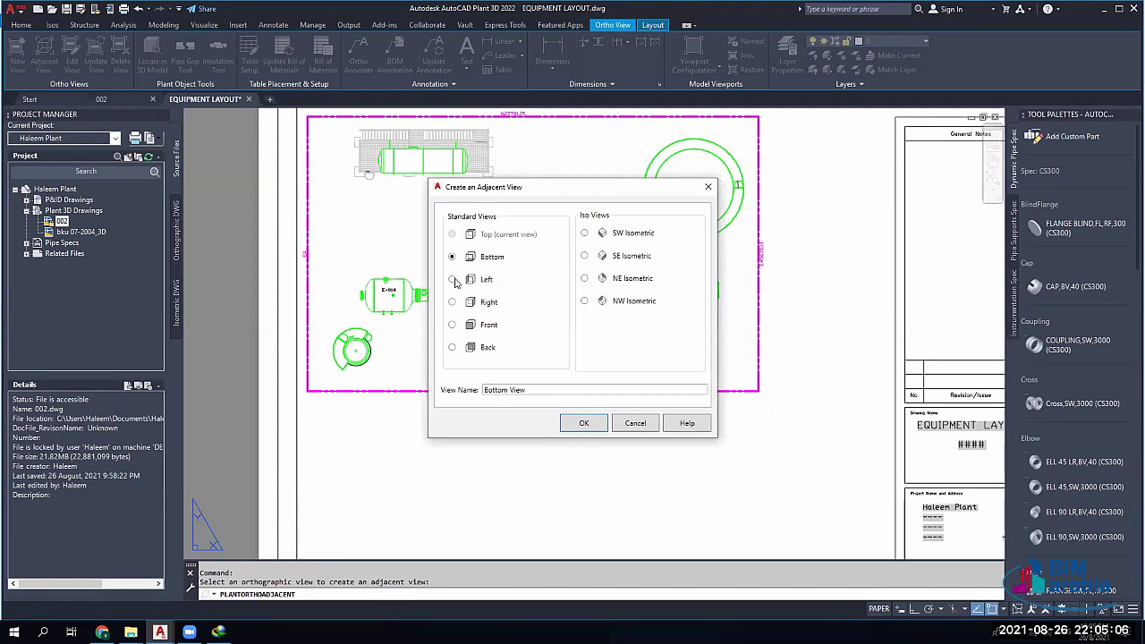
{"action": "left_click", "coordinate": [452, 279]}
{"action": "left_click", "coordinate": [452, 257]}
{"action": "left_click", "coordinate": [487, 283]}
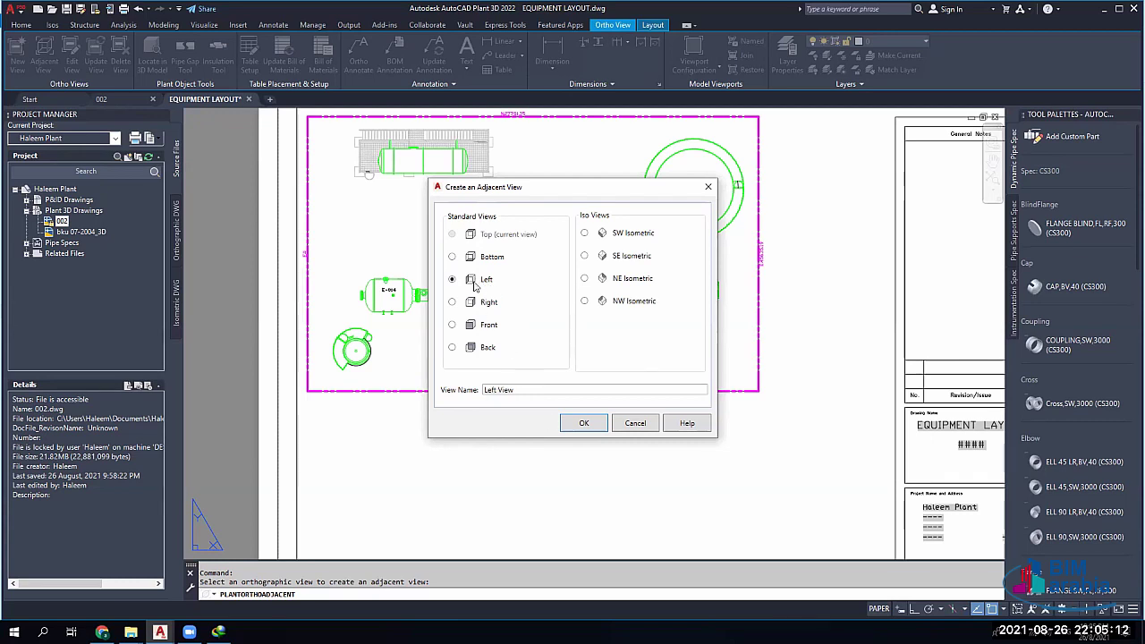
{"action": "left_click", "coordinate": [583, 424]}
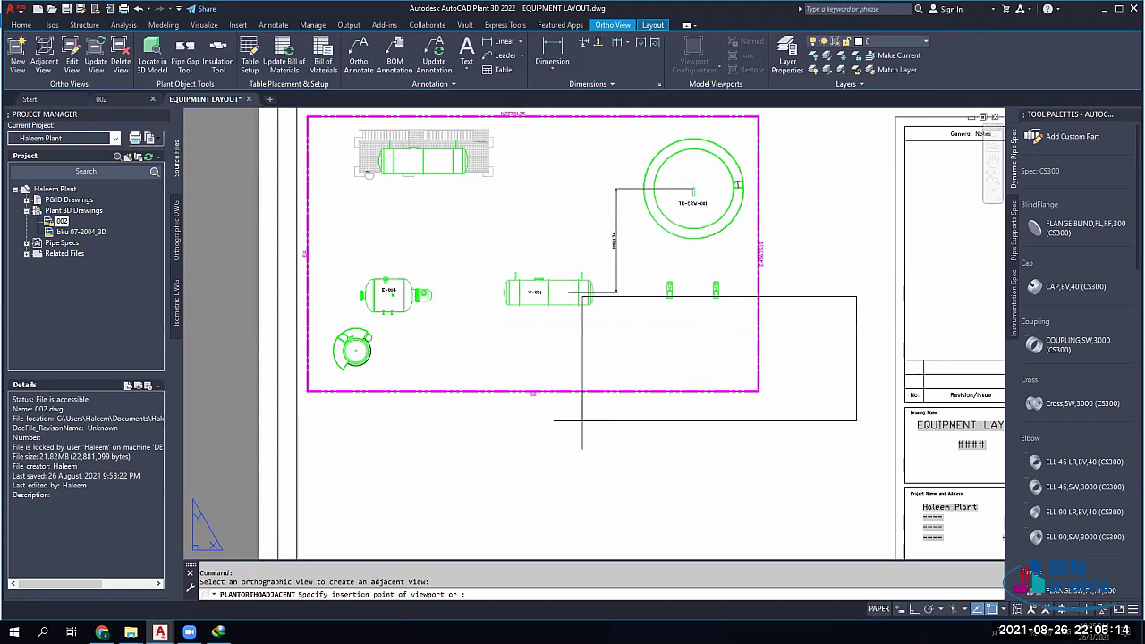
{"action": "scroll", "coordinate": [567, 401], "scroll_direction": "down", "scroll_amount": 3}
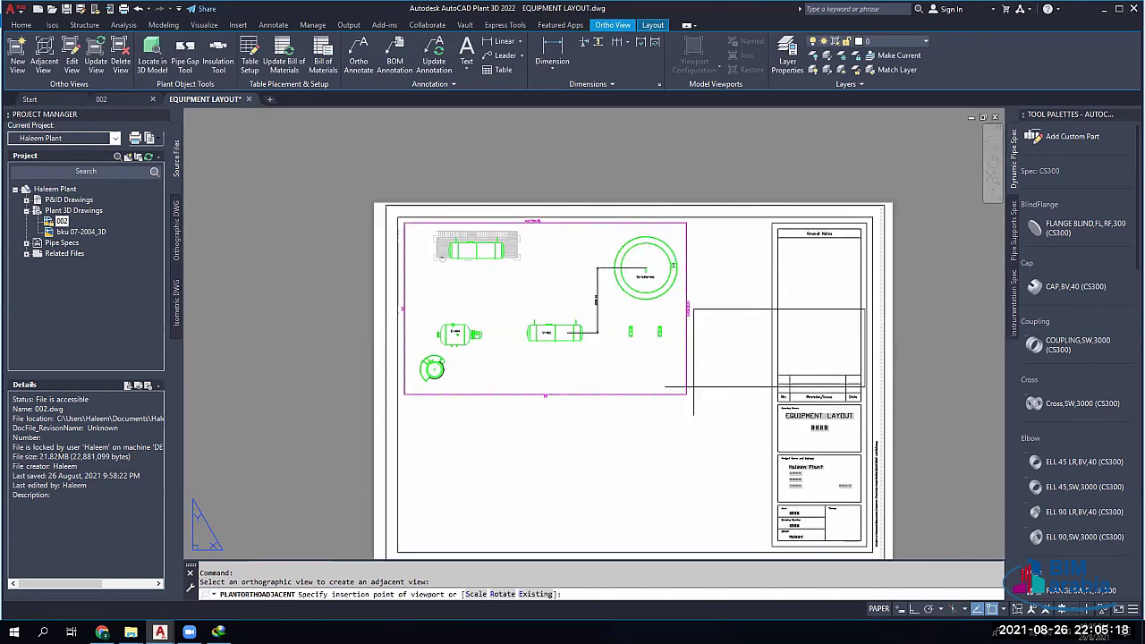
{"action": "scroll", "coordinate": [695, 385], "scroll_direction": "up", "scroll_amount": 2}
{"action": "scroll", "coordinate": [693, 386], "scroll_direction": "down", "scroll_amount": 5}
{"action": "scroll", "coordinate": [541, 379], "scroll_direction": "up", "scroll_amount": 5}
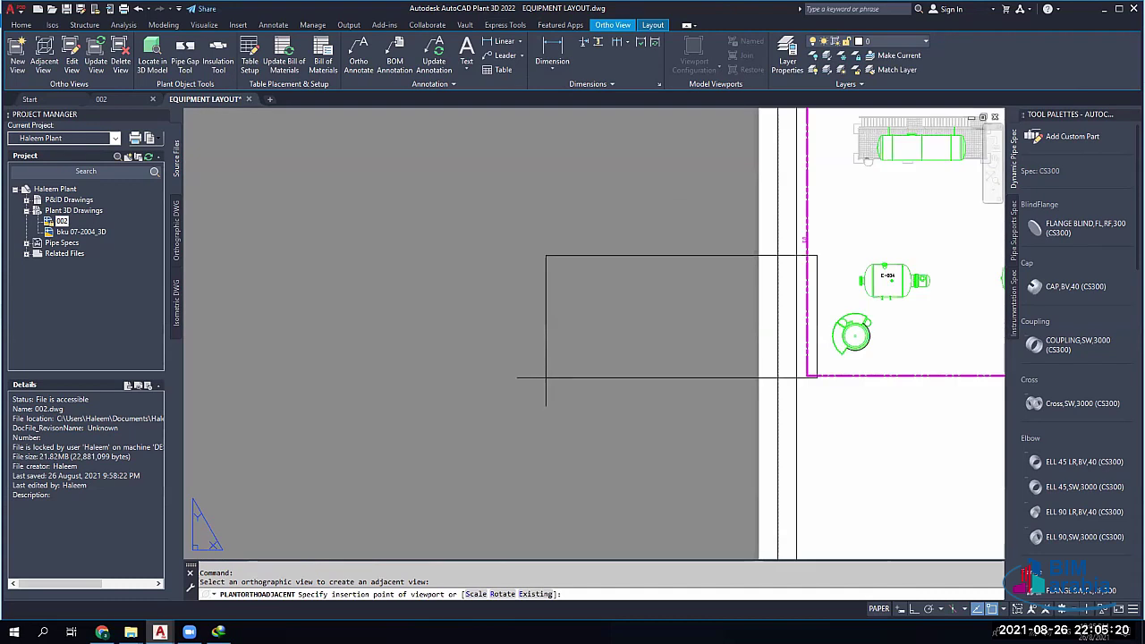
{"action": "left_click", "coordinate": [496, 374]}
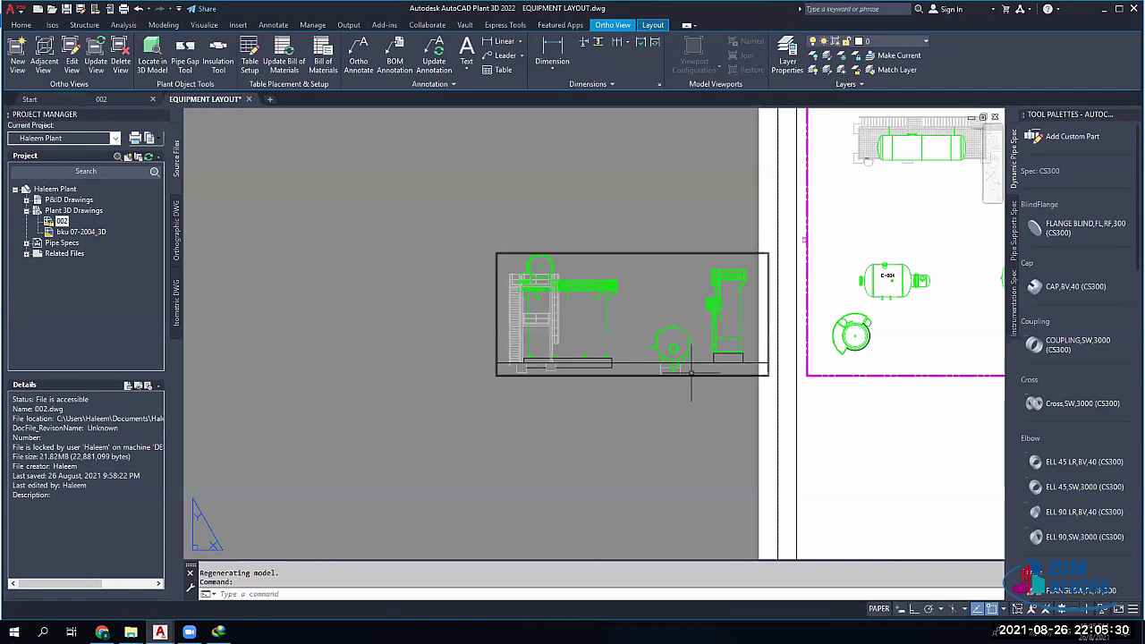
Zoom around the generated left elevation to inspect the steel structures, ladders and vessel
{"action": "scroll", "coordinate": [785, 319], "scroll_direction": "up", "scroll_amount": 6}
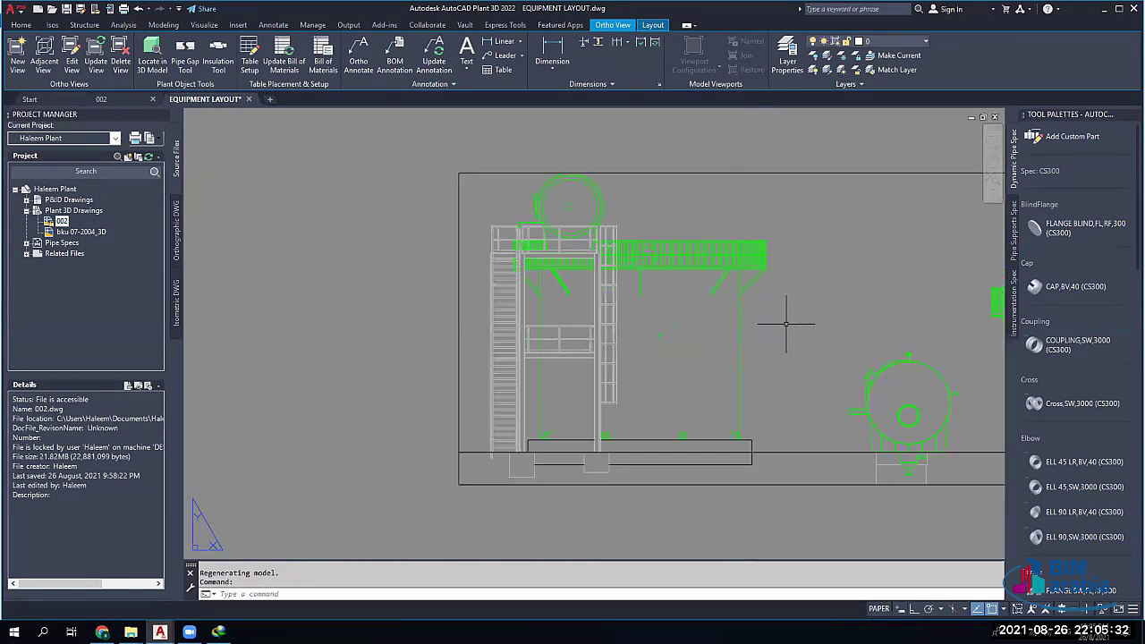
{"action": "scroll", "coordinate": [809, 360], "scroll_direction": "up", "scroll_amount": 2}
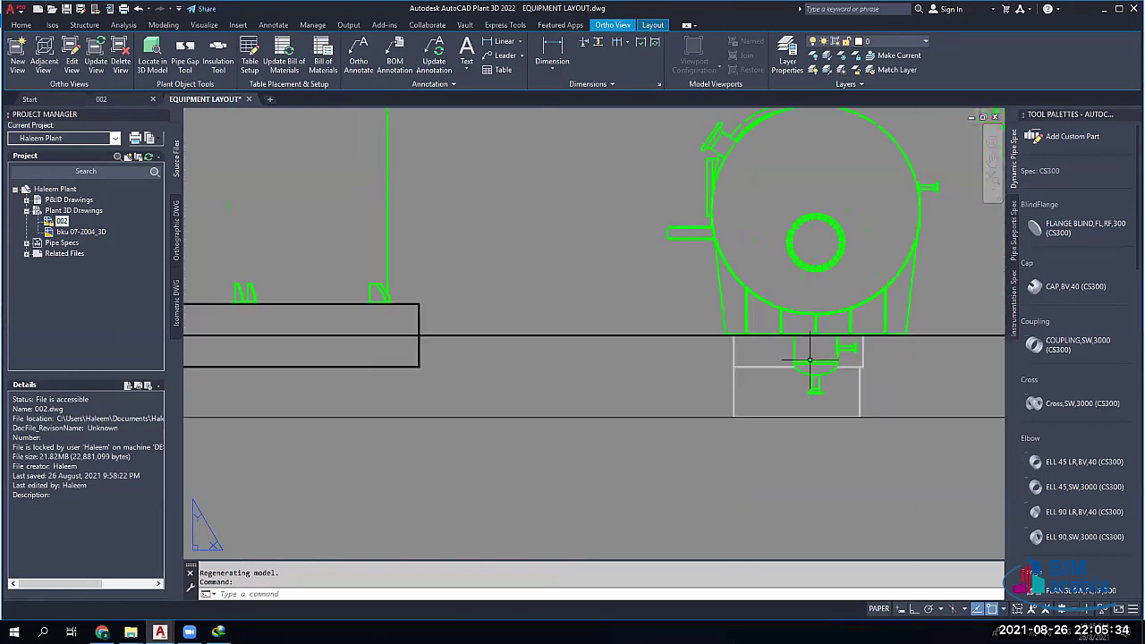
{"action": "scroll", "coordinate": [809, 360], "scroll_direction": "down", "scroll_amount": 3}
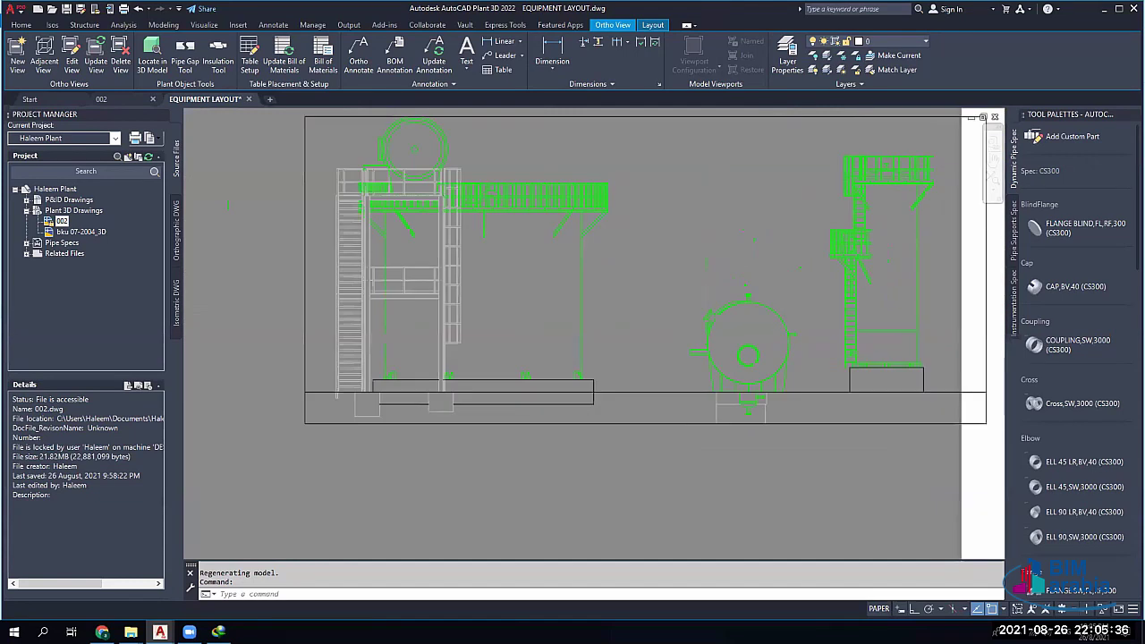
{"action": "scroll", "coordinate": [843, 332], "scroll_direction": "down", "scroll_amount": 4}
{"action": "scroll", "coordinate": [378, 437], "scroll_direction": "up", "scroll_amount": 4}
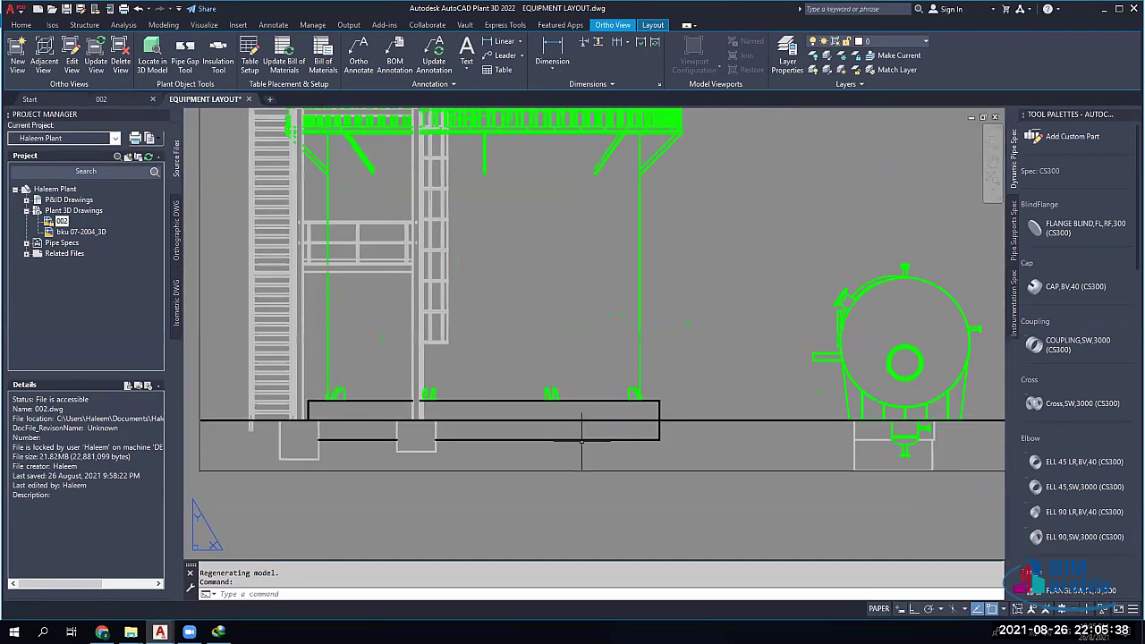
{"action": "scroll", "coordinate": [557, 315], "scroll_direction": "down", "scroll_amount": 3}
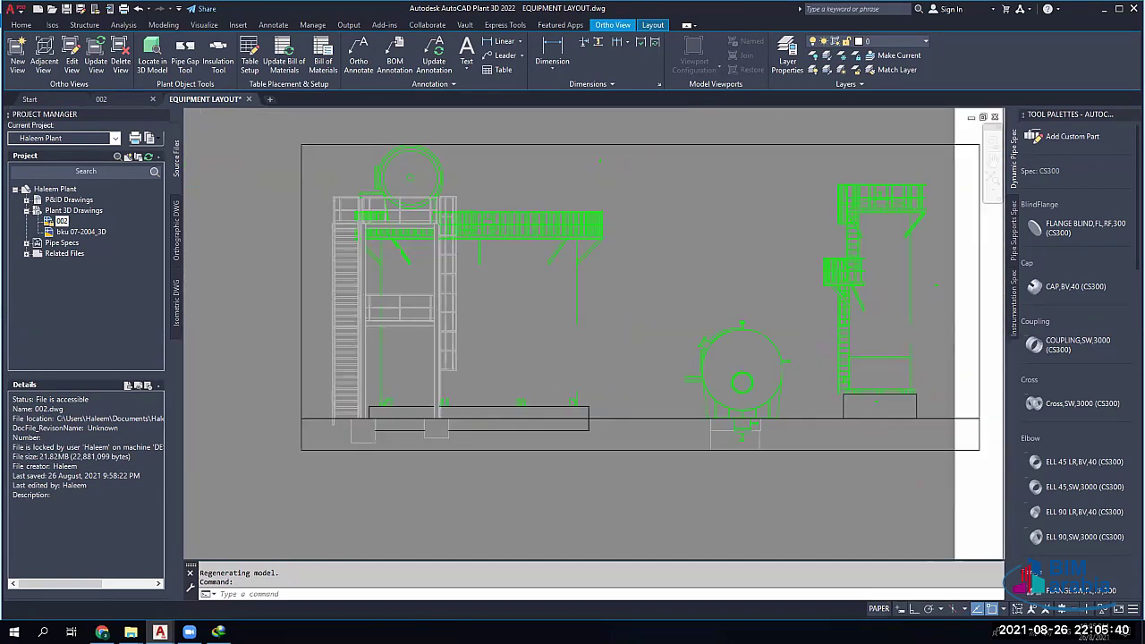
{"action": "scroll", "coordinate": [558, 315], "scroll_direction": "up", "scroll_amount": 3}
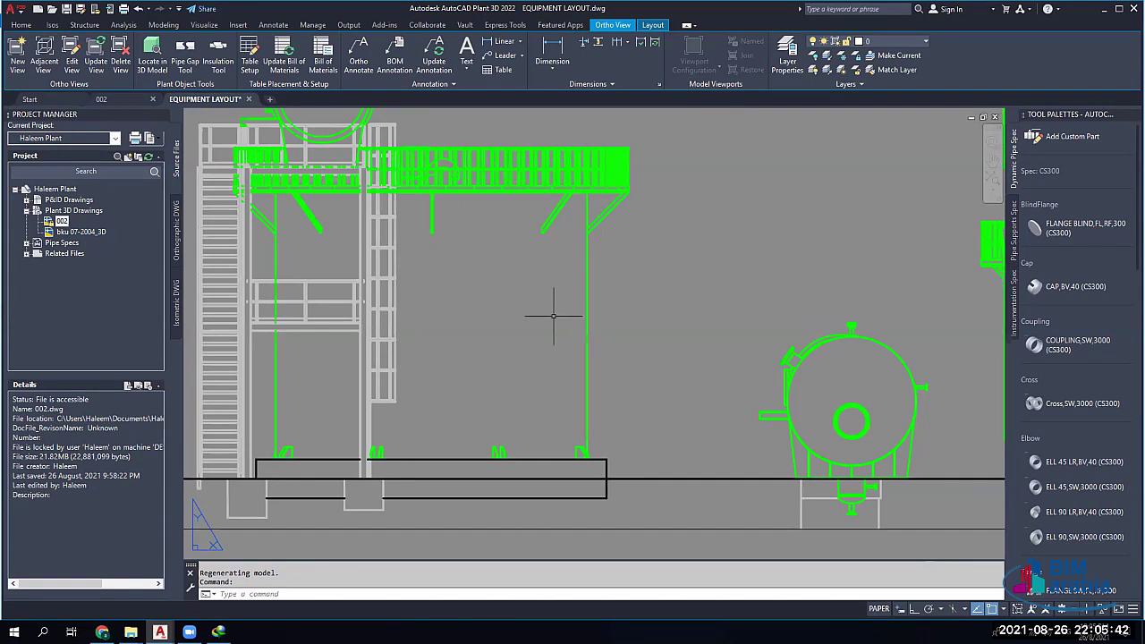
{"action": "scroll", "coordinate": [558, 315], "scroll_direction": "down", "scroll_amount": 4}
{"action": "scroll", "coordinate": [558, 315], "scroll_direction": "up", "scroll_amount": 3}
{"action": "scroll", "coordinate": [558, 315], "scroll_direction": "down", "scroll_amount": 2}
Create a Front adjacent view from the plan viewport
{"action": "left_click", "coordinate": [43, 55]}
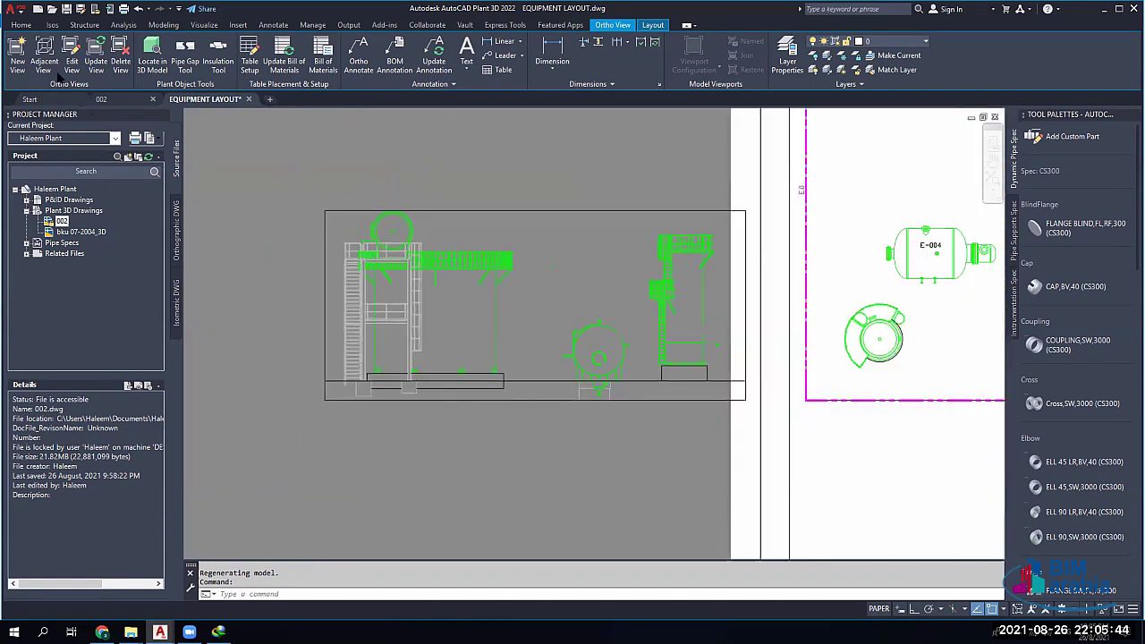
{"action": "left_click", "coordinate": [700, 347]}
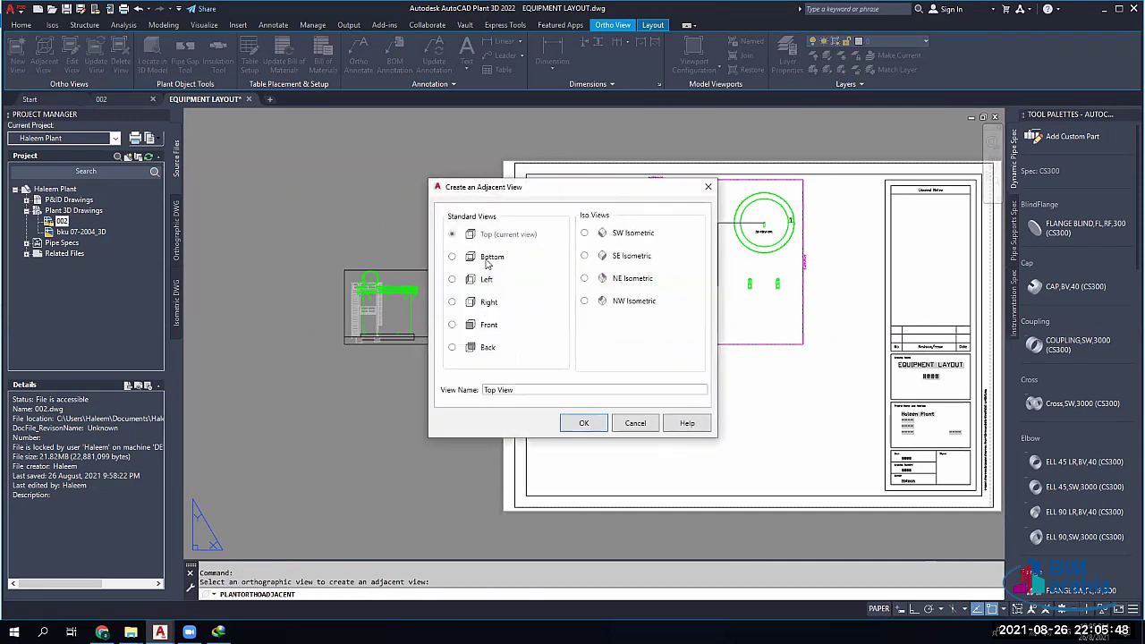
{"action": "left_click", "coordinate": [454, 326]}
{"action": "left_click", "coordinate": [584, 423]}
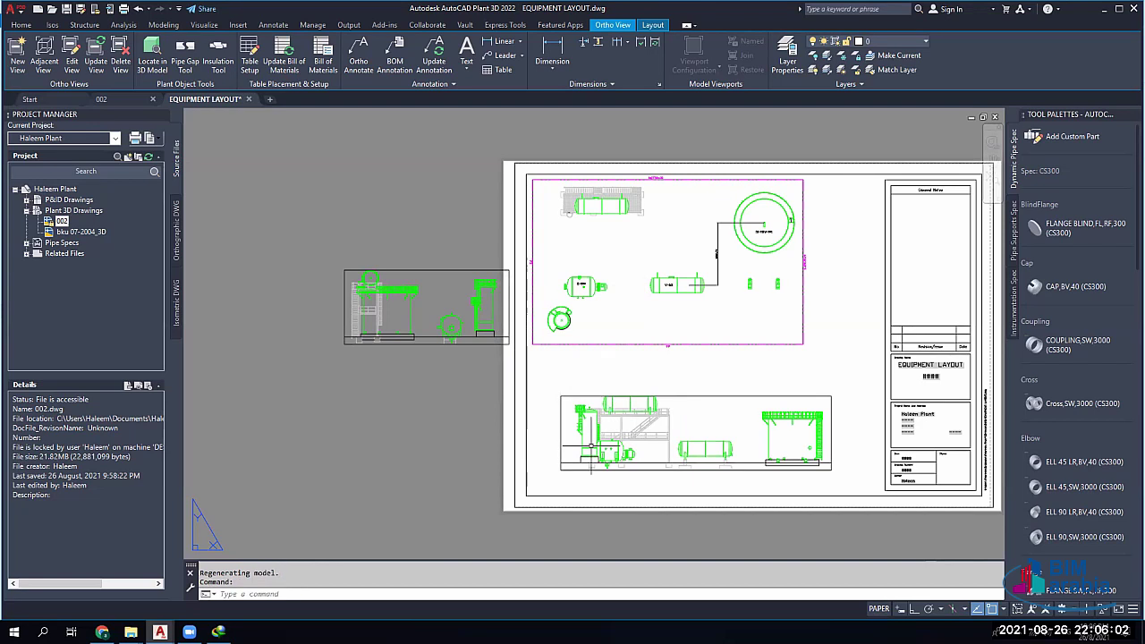
Label the upper platform beam with a TOS EL. 8000 top-of-steel annotation
{"action": "scroll", "coordinate": [659, 438], "scroll_direction": "up", "scroll_amount": 4}
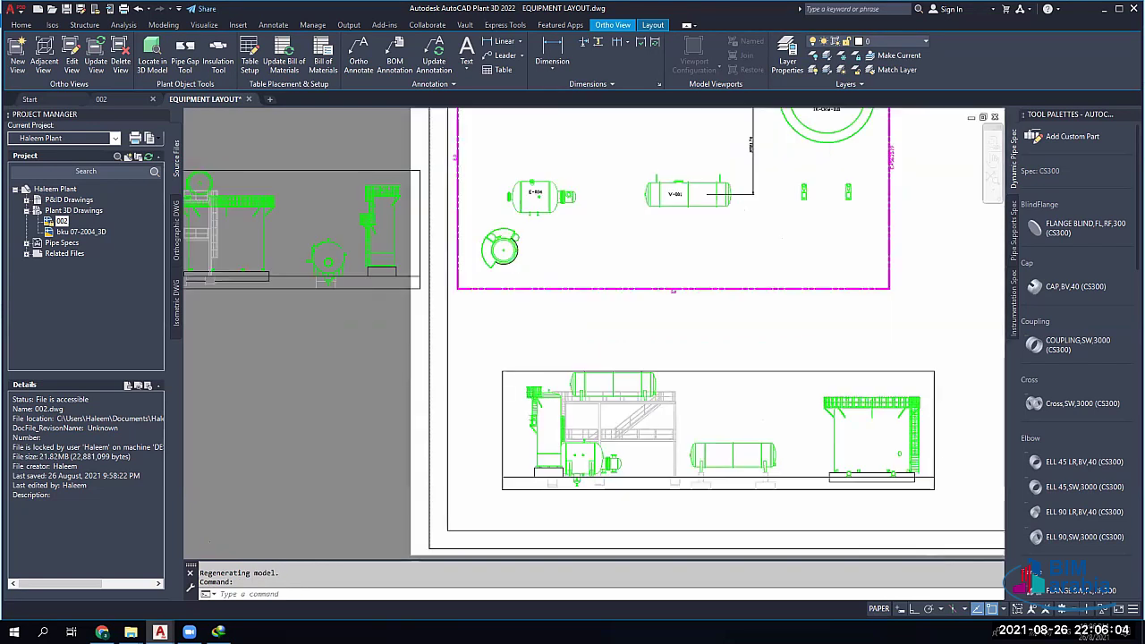
{"action": "scroll", "coordinate": [659, 439], "scroll_direction": "up", "scroll_amount": 2}
{"action": "middle_click_drag", "start_coordinate": [659, 438], "coordinate": [625, 360]}
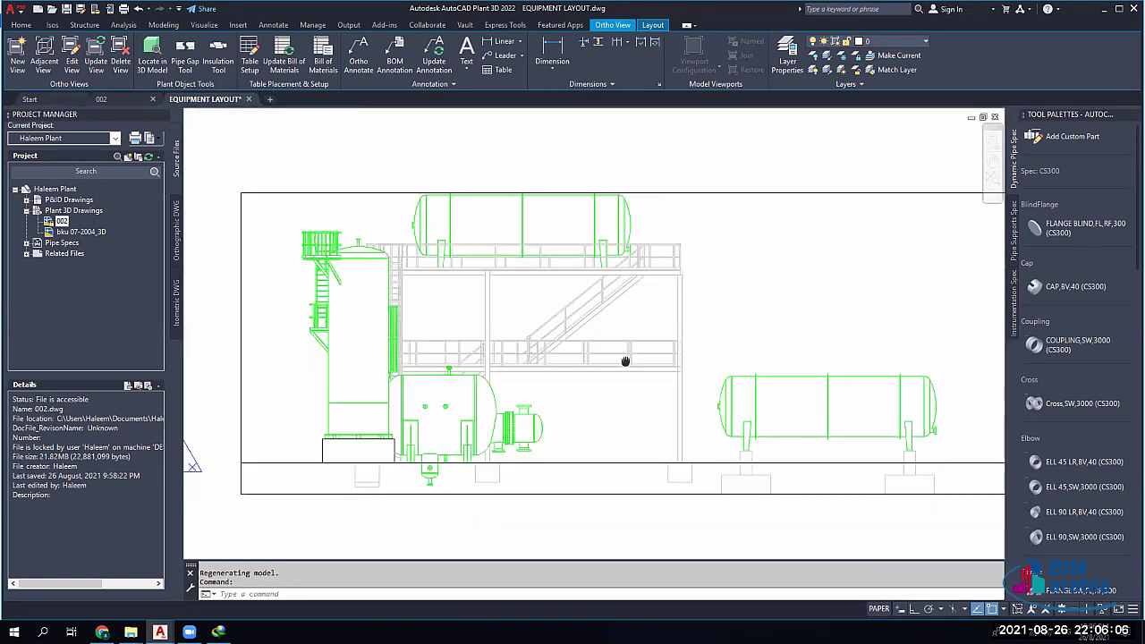
{"action": "scroll", "coordinate": [625, 360], "scroll_direction": "up", "scroll_amount": 5}
{"action": "scroll", "coordinate": [650, 385], "scroll_direction": "down", "scroll_amount": 5}
{"action": "right_click", "coordinate": [777, 336]}
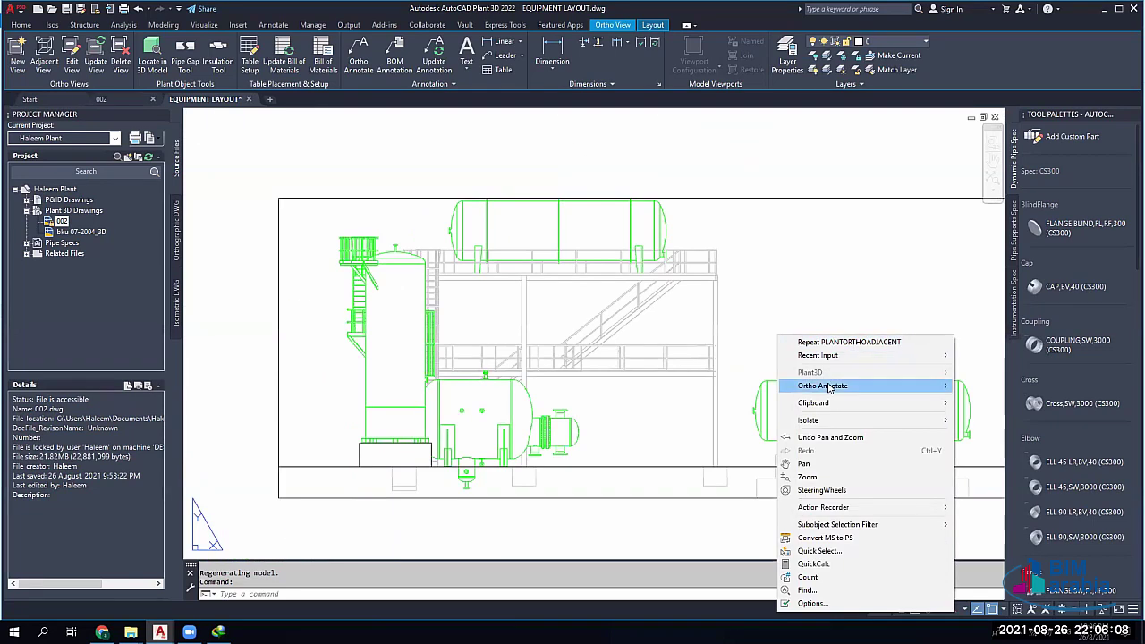
{"action": "mouse_move", "coordinate": [930, 385]}
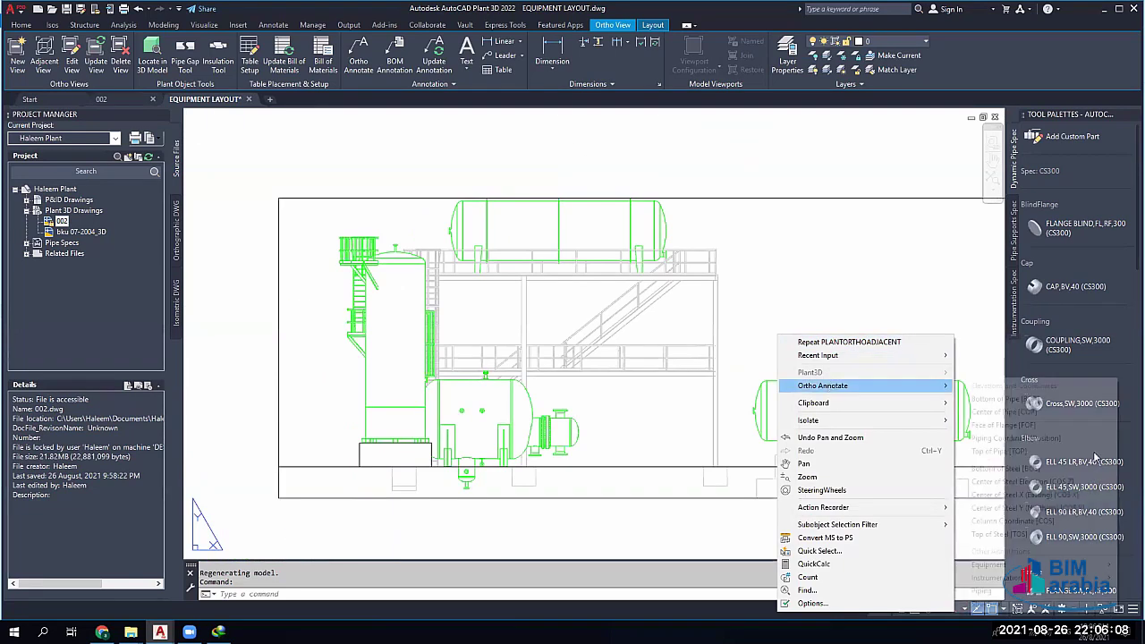
{"action": "left_click", "coordinate": [1017, 534]}
{"action": "scroll", "coordinate": [741, 344], "scroll_direction": "up", "scroll_amount": 3}
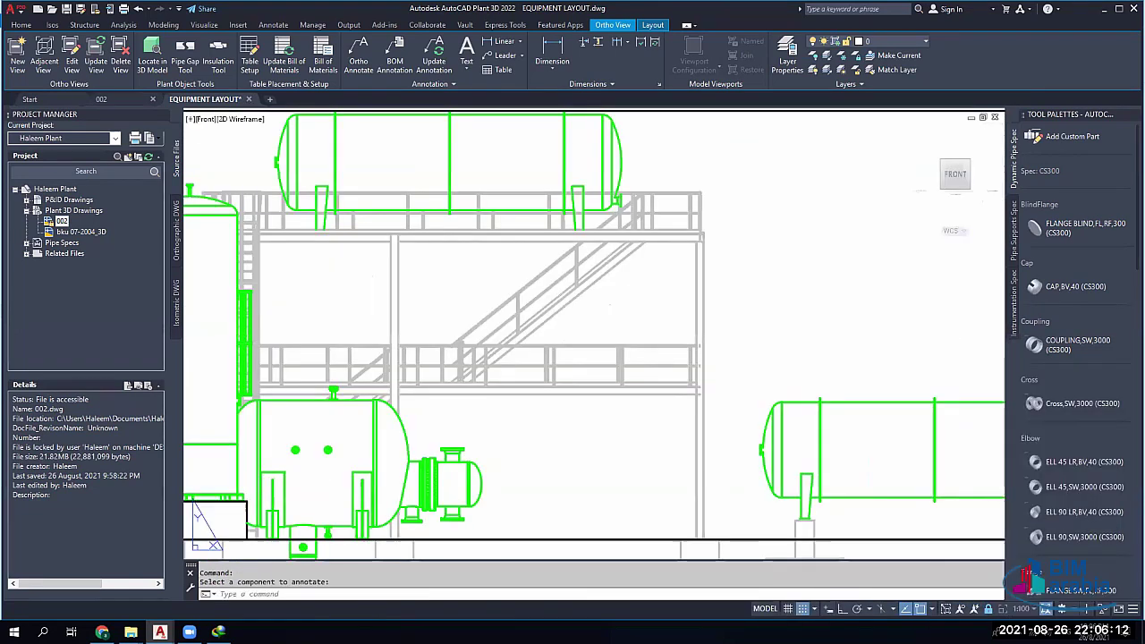
{"action": "scroll", "coordinate": [706, 280], "scroll_direction": "up", "scroll_amount": 3}
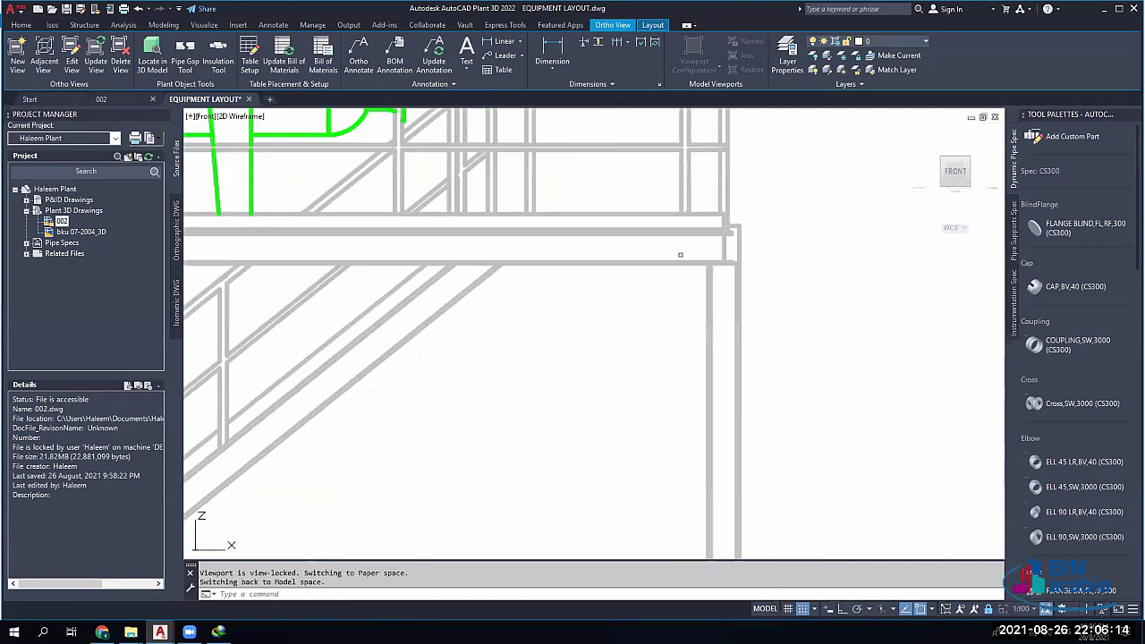
{"action": "left_click", "coordinate": [680, 255]}
{"action": "scroll", "coordinate": [823, 268], "scroll_direction": "down", "scroll_amount": 2}
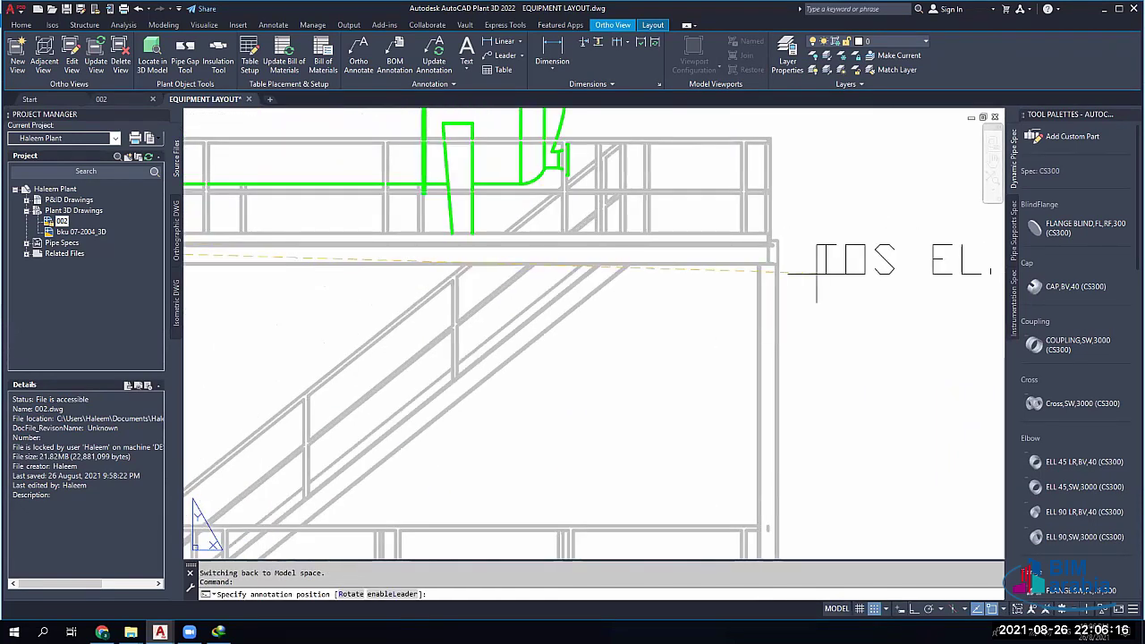
{"action": "middle_click_drag", "start_coordinate": [816, 259], "coordinate": [655, 269]}
{"action": "left_click", "coordinate": [654, 268]}
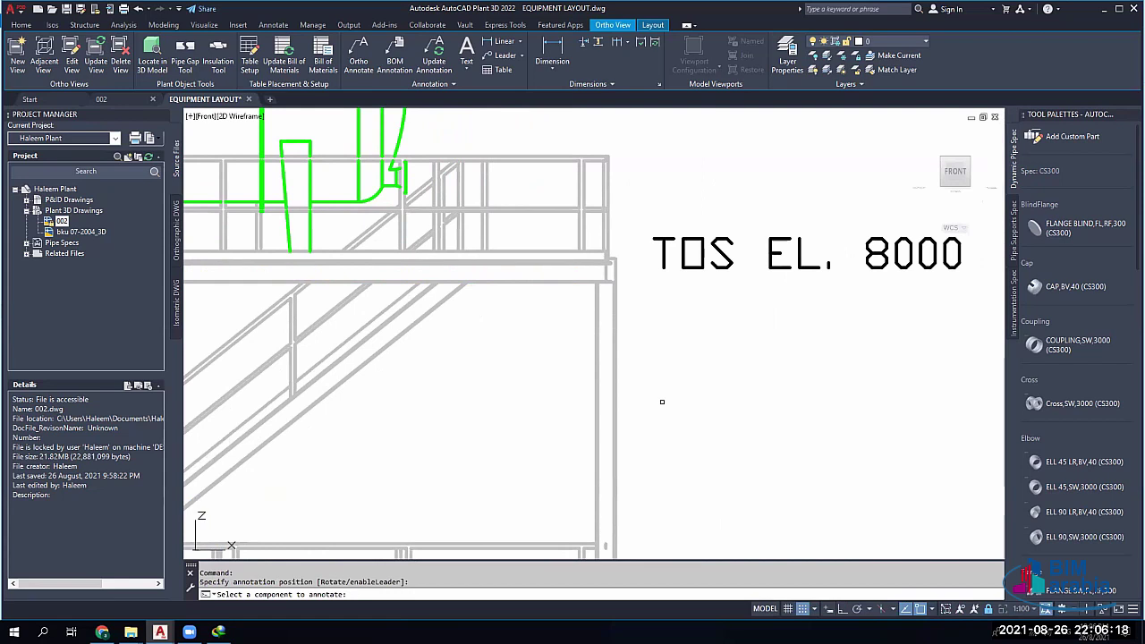
{"action": "scroll", "coordinate": [577, 360], "scroll_direction": "down", "scroll_amount": 8}
{"action": "key", "text": "Escape"}
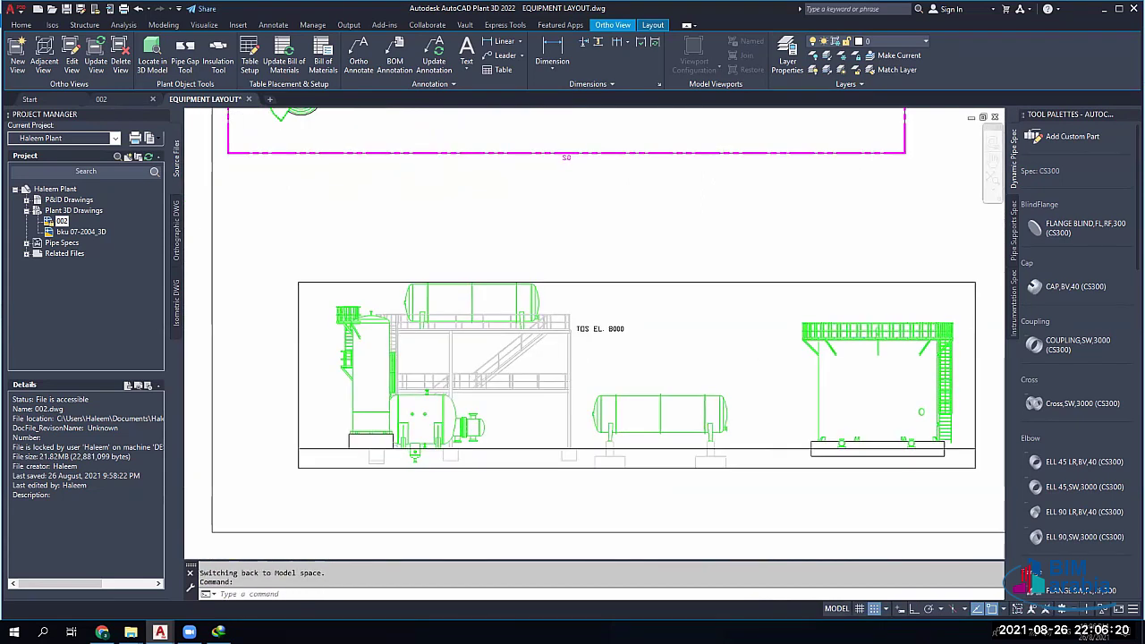
Start a top-of-steel annotation on the lower beam, then cancel the TOS EL. 5100 result
{"action": "scroll", "coordinate": [570, 379], "scroll_direction": "up", "scroll_amount": 6}
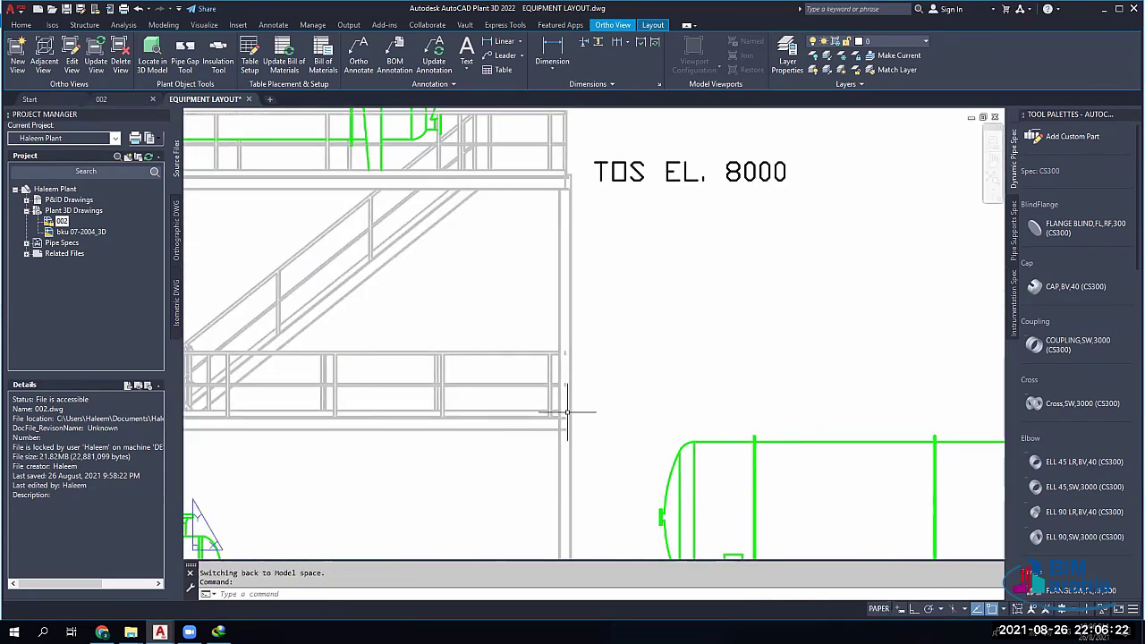
{"action": "right_click", "coordinate": [606, 388]}
{"action": "mouse_move", "coordinate": [679, 167]}
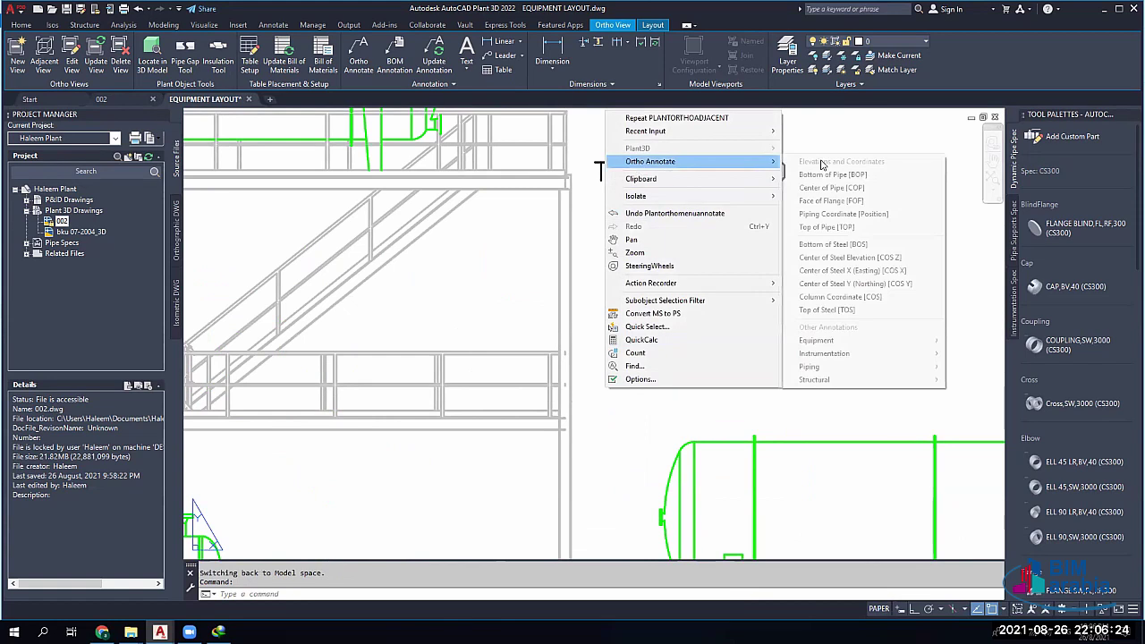
{"action": "left_click", "coordinate": [885, 310]}
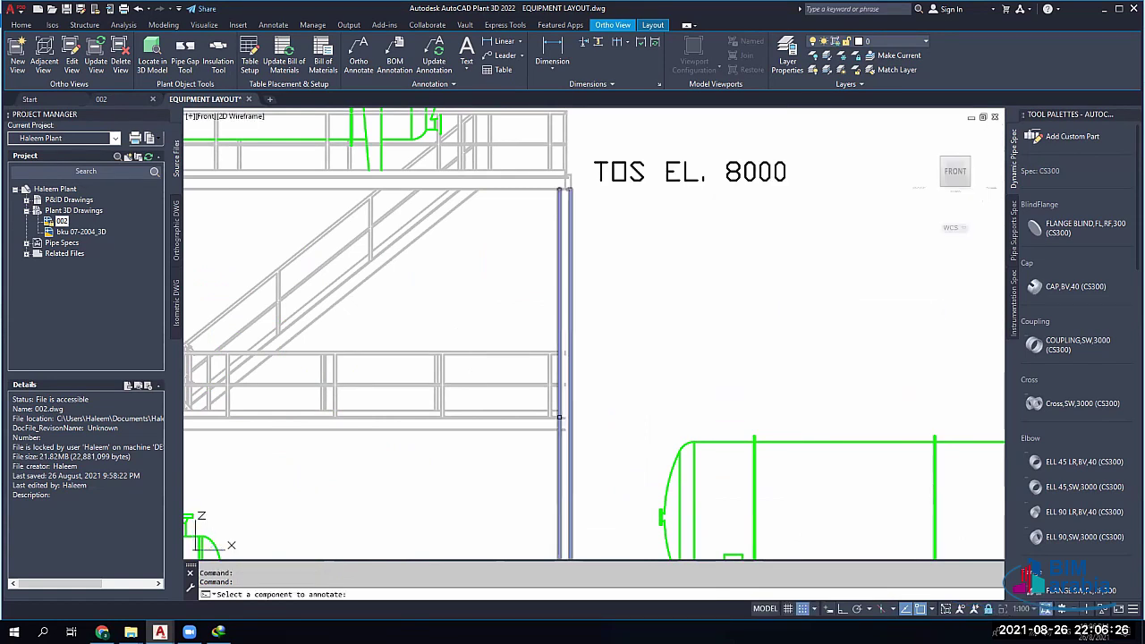
{"action": "left_click", "coordinate": [546, 418]}
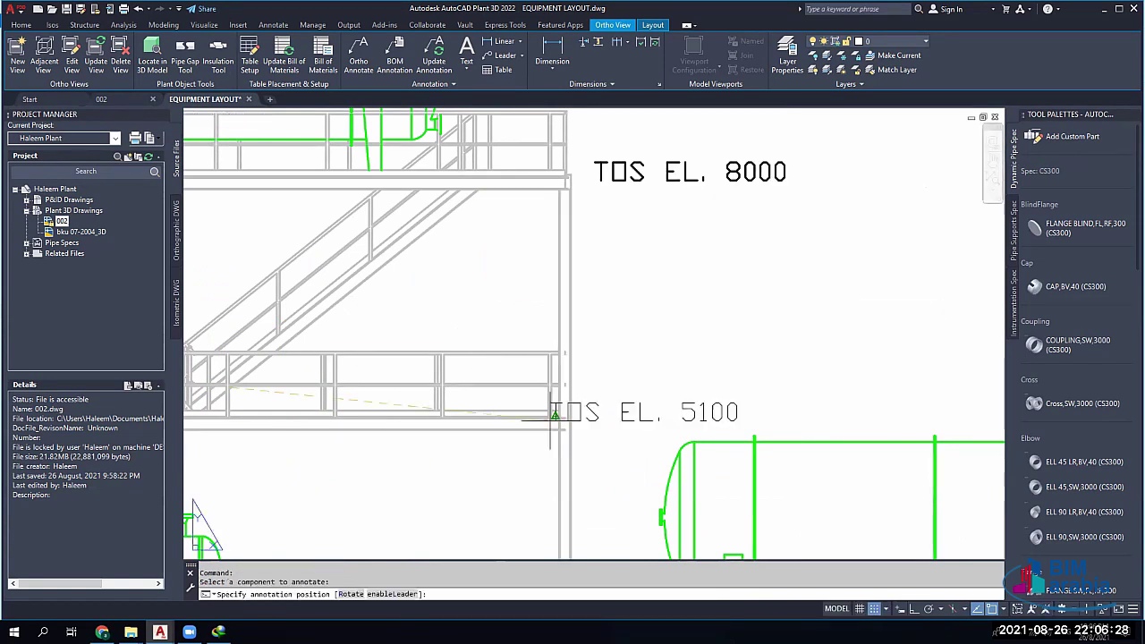
{"action": "key", "text": "Escape"}
Place a TOS EL. 4000 top-of-steel label beside the lower beam
{"action": "right_click", "coordinate": [614, 385]}
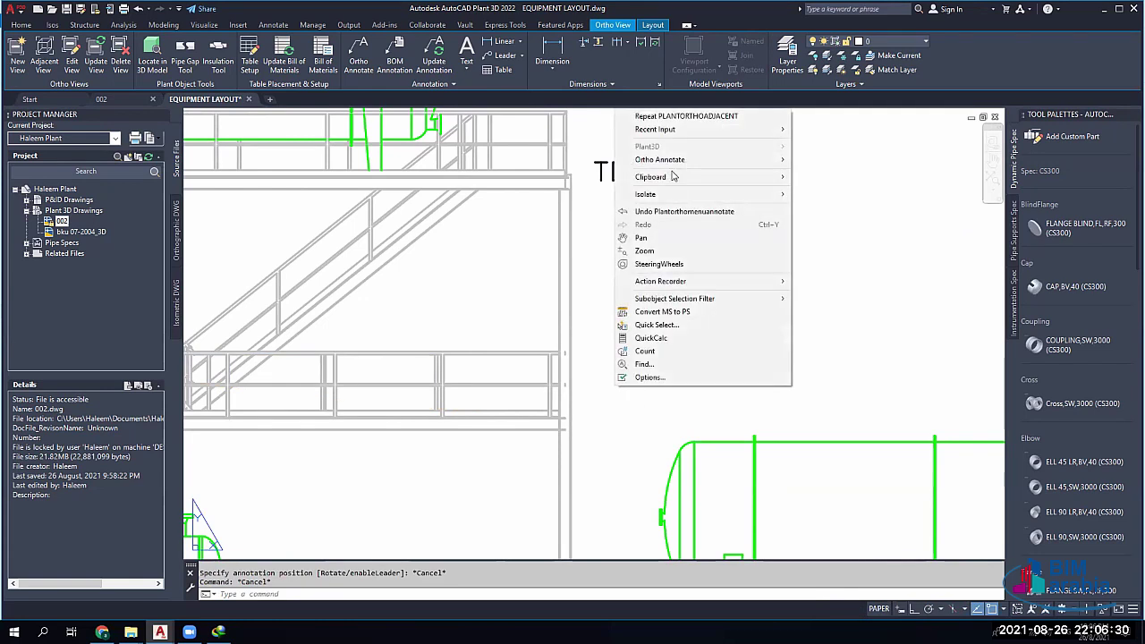
{"action": "mouse_move", "coordinate": [672, 159]}
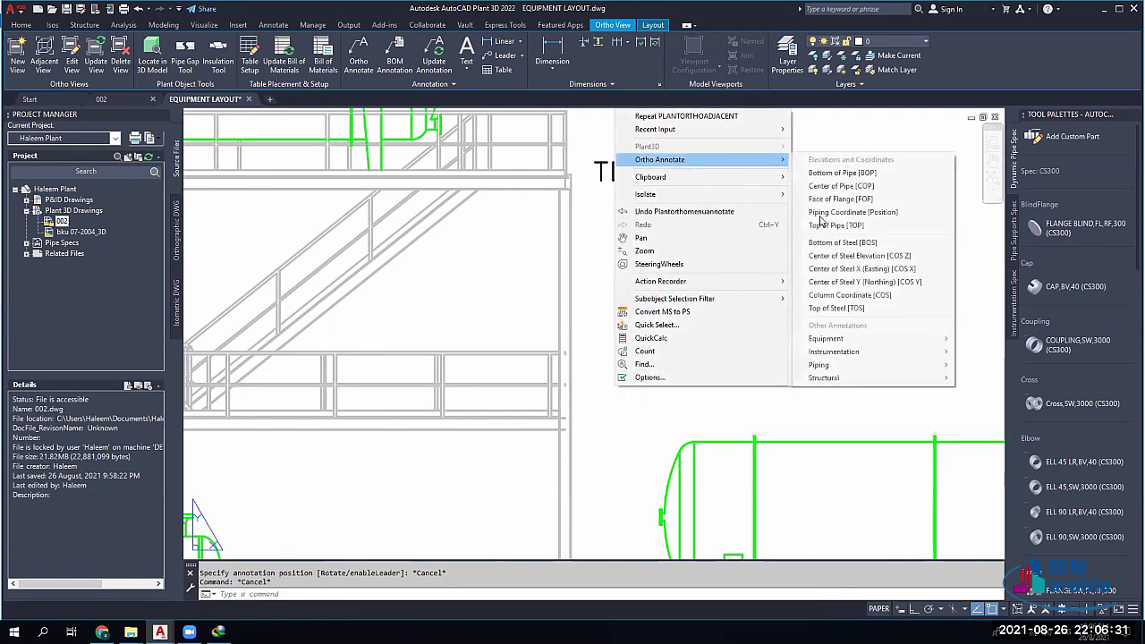
{"action": "left_click", "coordinate": [836, 307]}
{"action": "left_click", "coordinate": [541, 429]}
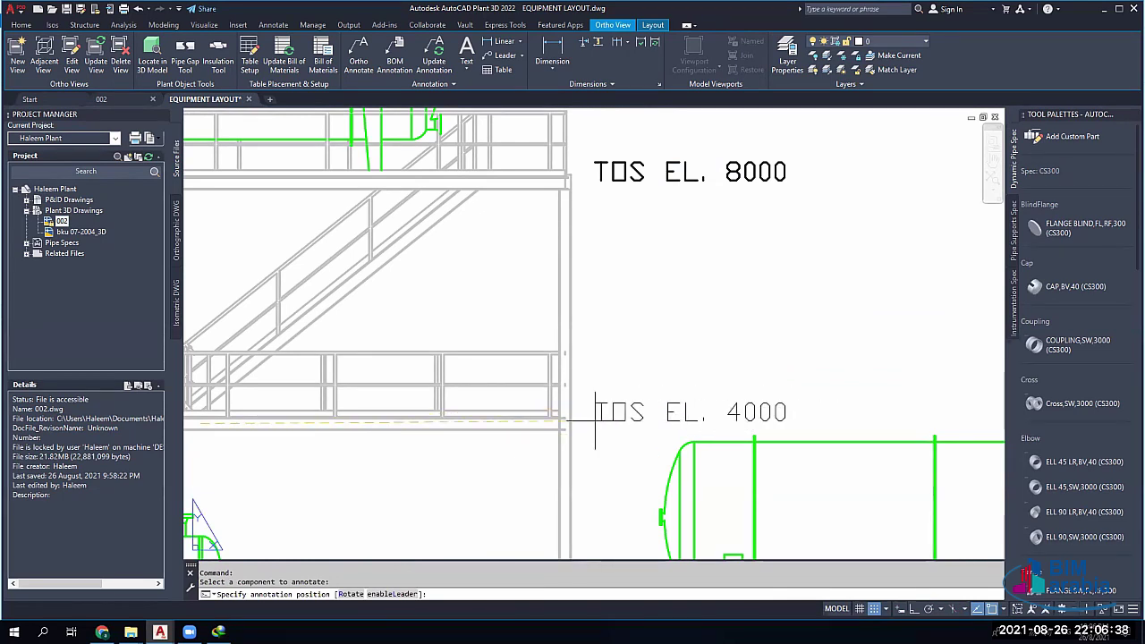
{"action": "left_click", "coordinate": [595, 413]}
{"action": "key", "text": "Escape"}
{"action": "scroll", "coordinate": [672, 378], "scroll_direction": "down", "scroll_amount": 4}
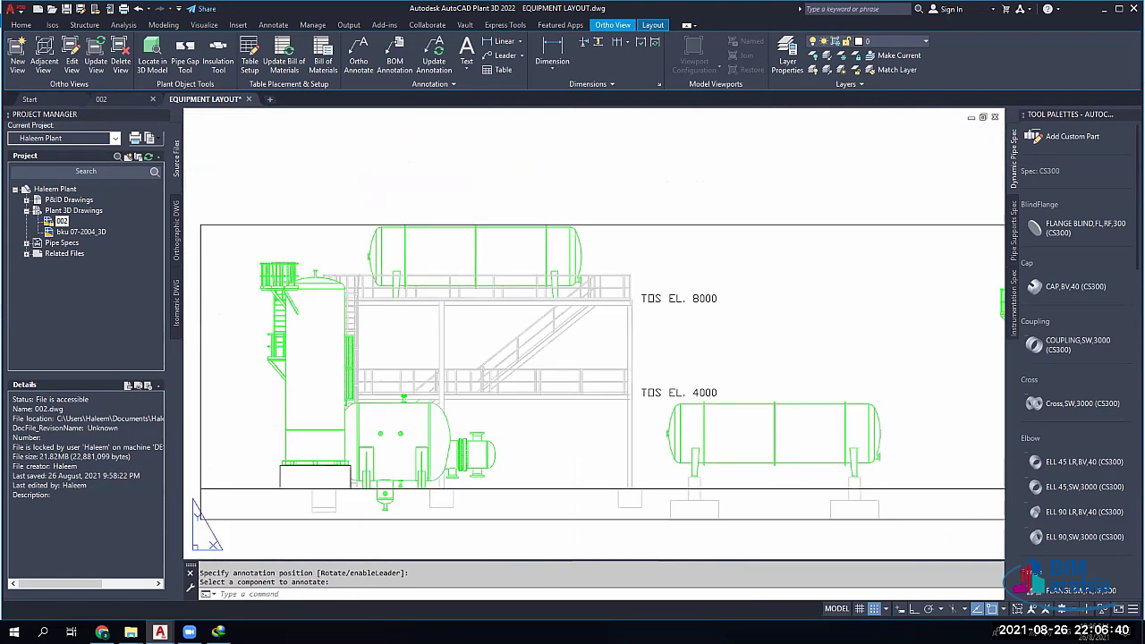
{"action": "key", "text": "Escape"}
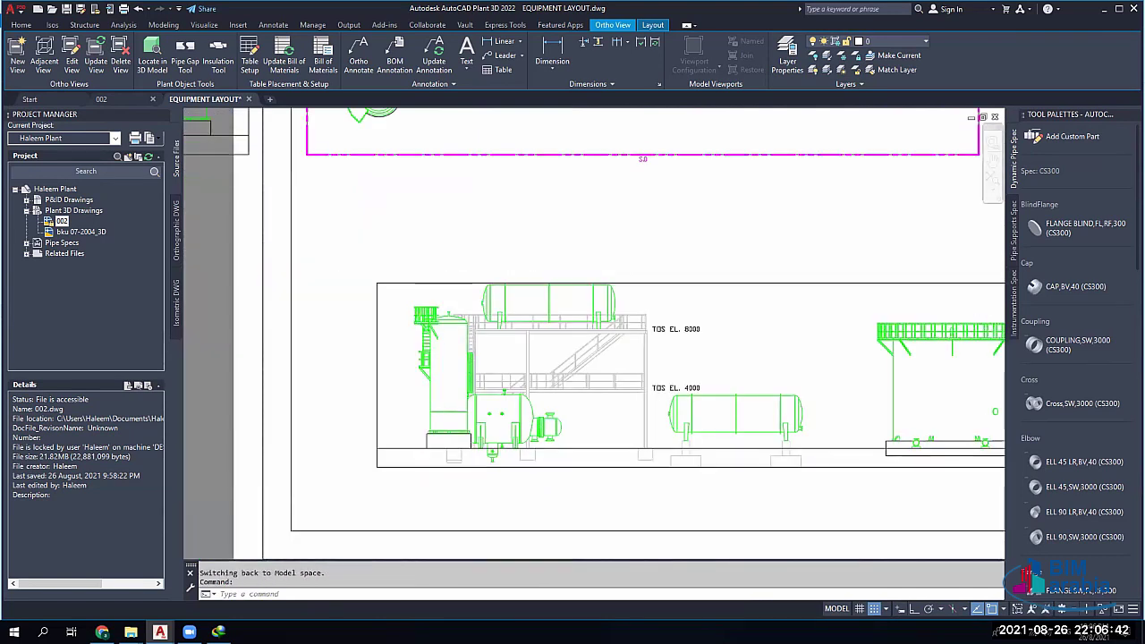
Add an equipment name annotation to the horizontal vessel V-001
{"action": "left_click", "coordinate": [836, 608]}
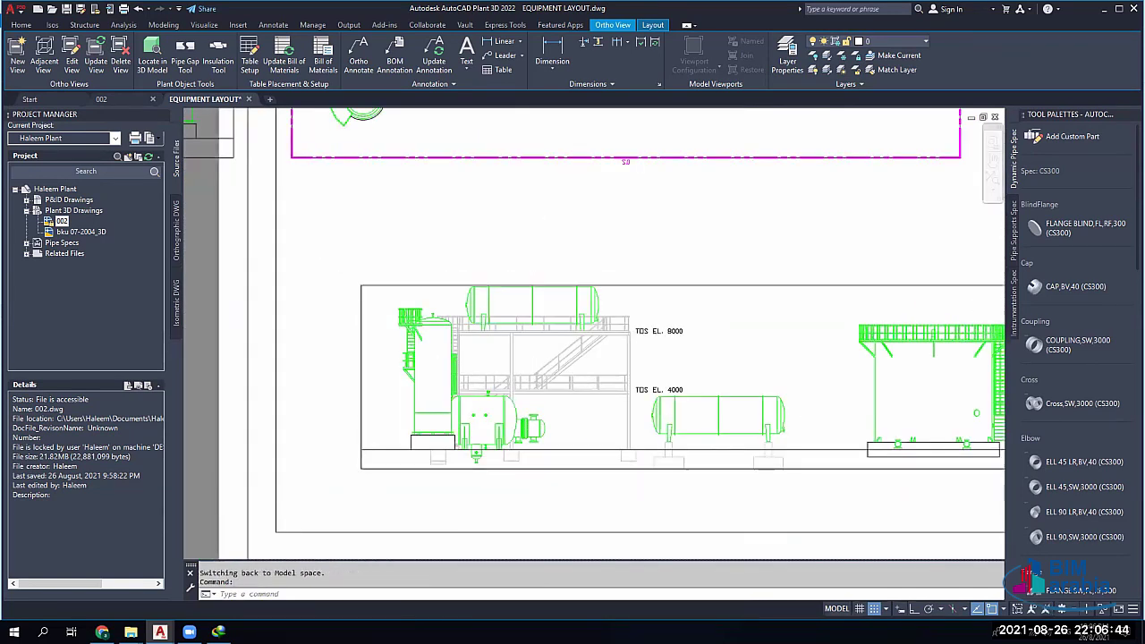
{"action": "scroll", "coordinate": [779, 320], "scroll_direction": "up", "scroll_amount": 5}
{"action": "right_click", "coordinate": [781, 300]}
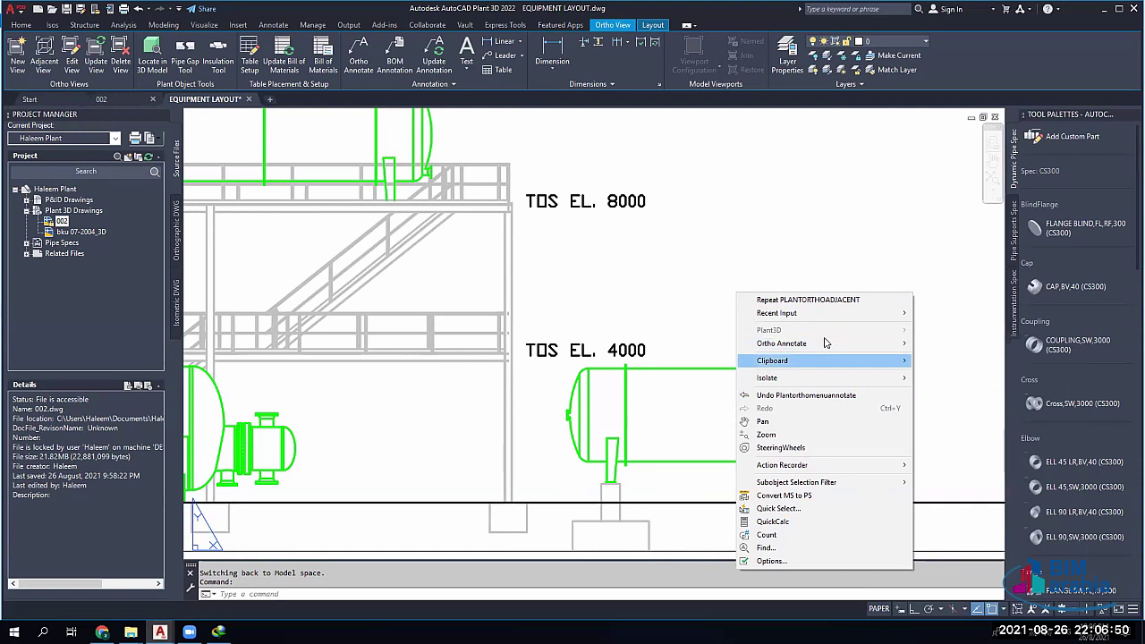
{"action": "mouse_move", "coordinate": [826, 344]}
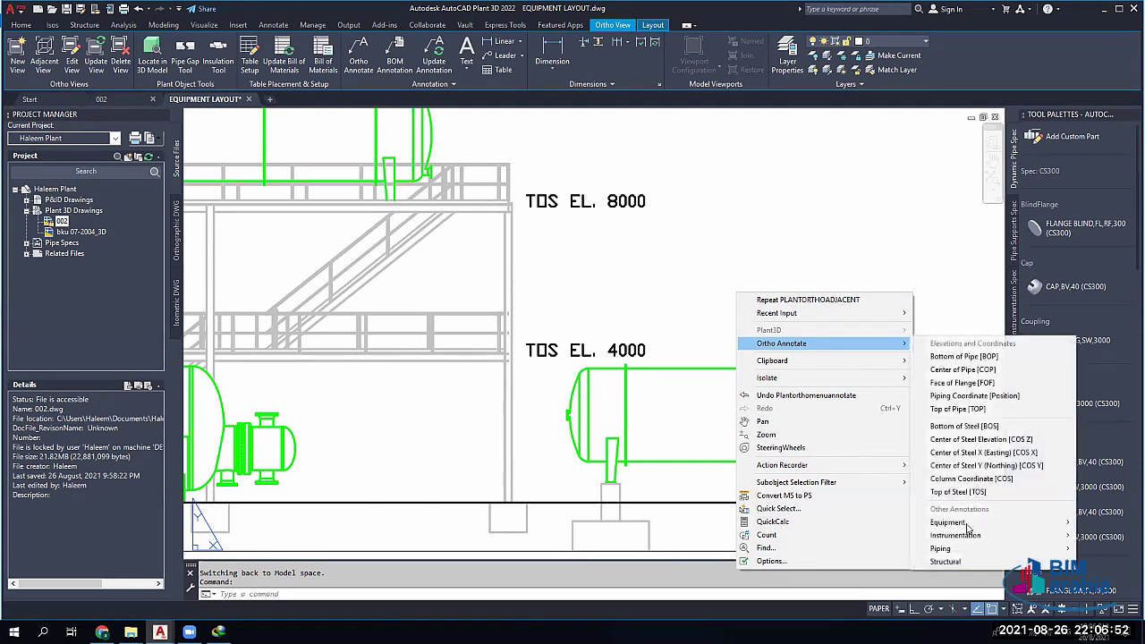
{"action": "mouse_move", "coordinate": [967, 527]}
{"action": "left_click", "coordinate": [866, 523]}
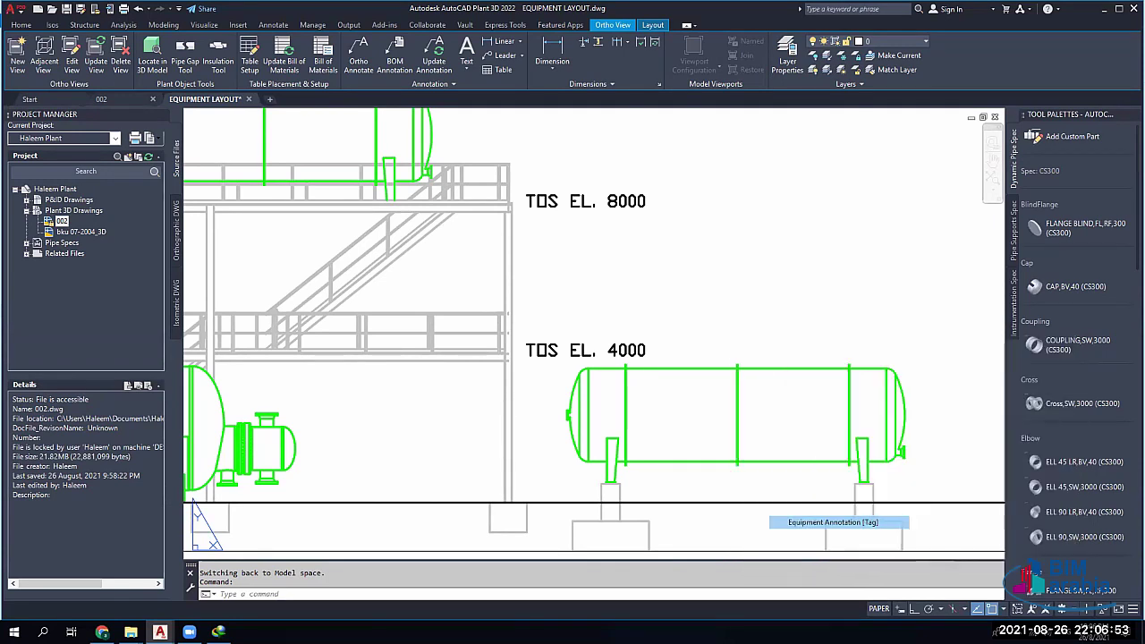
{"action": "left_click", "coordinate": [711, 415]}
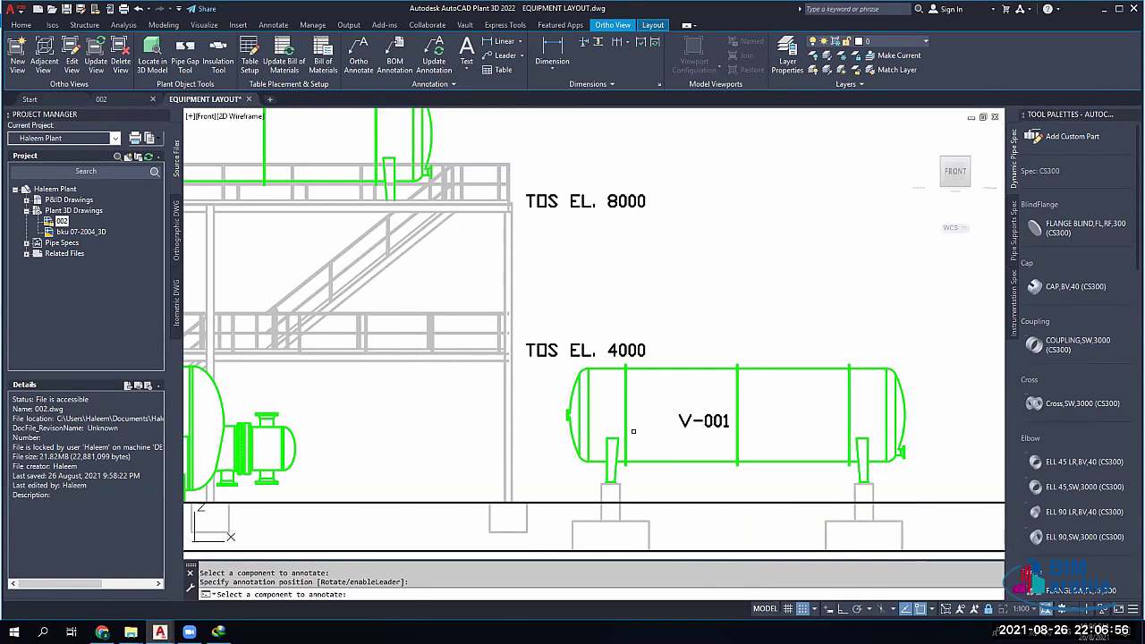
{"action": "key", "text": "Escape"}
{"action": "scroll", "coordinate": [633, 431], "scroll_direction": "down", "scroll_amount": 6}
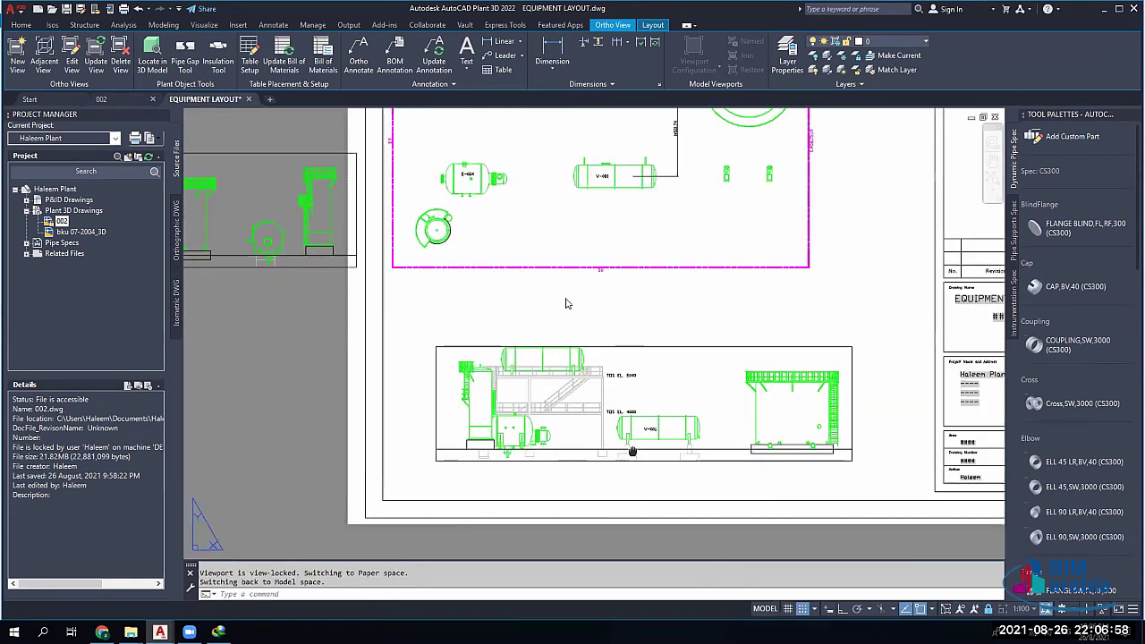
Dimension the 14591.32 horizontal distance from the structure base to the vessel
{"action": "middle_click_drag", "start_coordinate": [565, 303], "coordinate": [522, 265]}
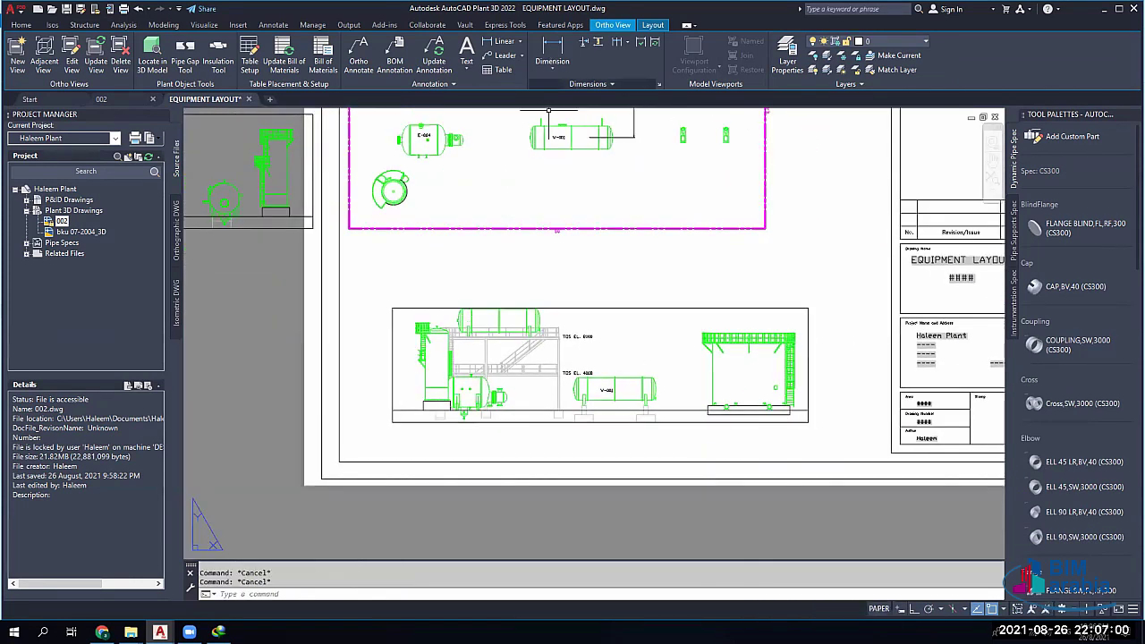
{"action": "left_click", "coordinate": [552, 52]}
{"action": "scroll", "coordinate": [732, 394], "scroll_direction": "up", "scroll_amount": 5}
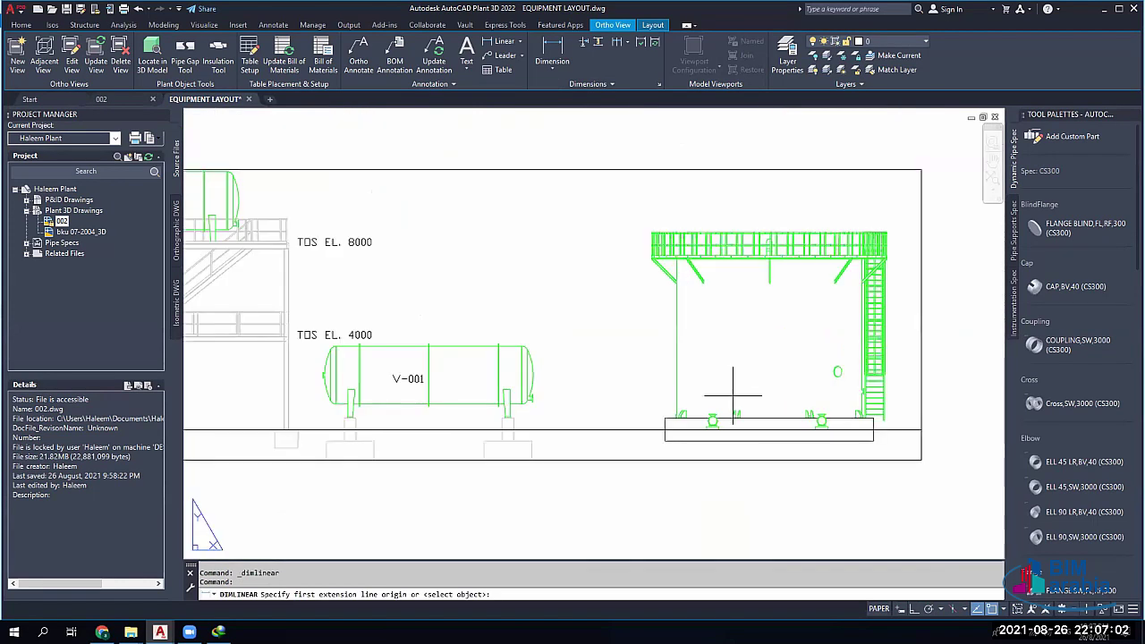
{"action": "scroll", "coordinate": [733, 394], "scroll_direction": "up", "scroll_amount": 2}
{"action": "left_click", "coordinate": [785, 414]}
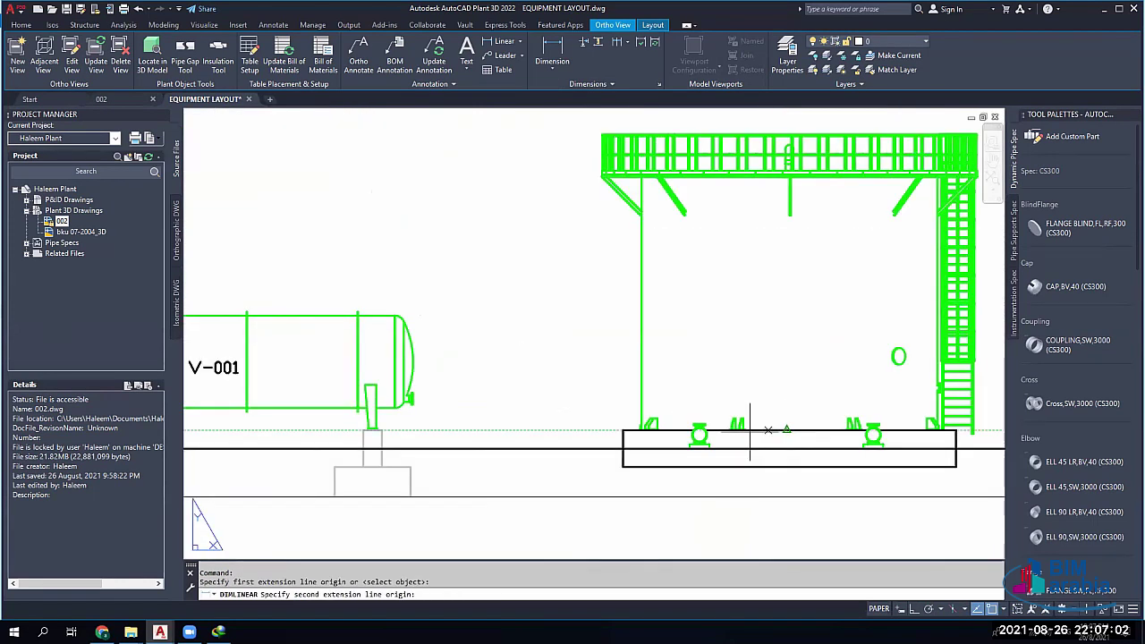
{"action": "left_click", "coordinate": [250, 412]}
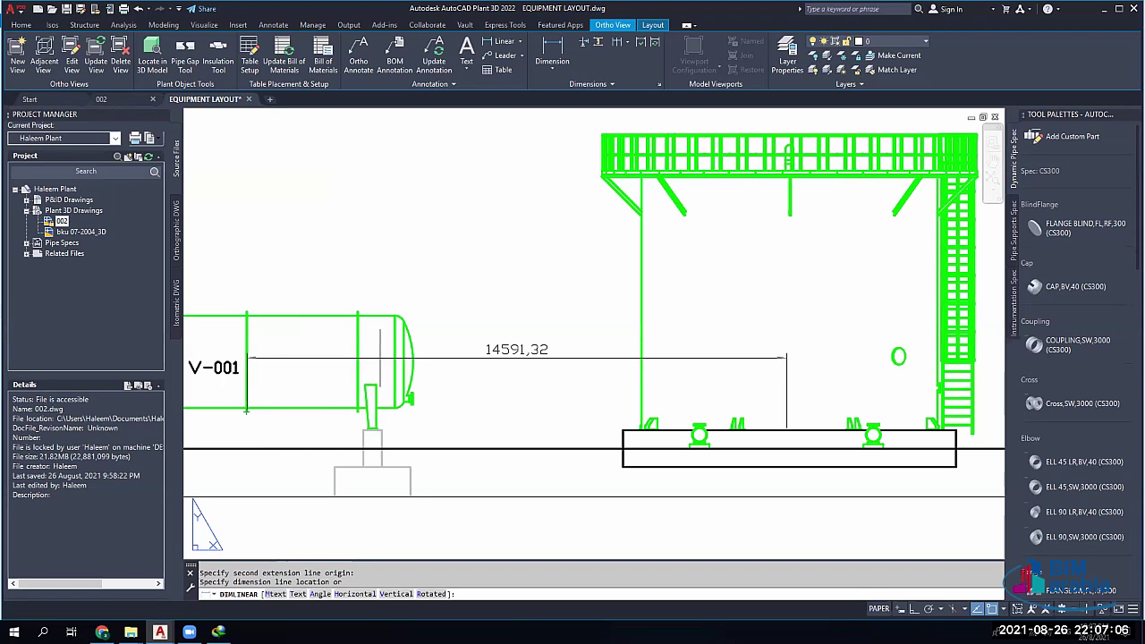
{"action": "left_click", "coordinate": [617, 255]}
{"action": "scroll", "coordinate": [559, 329], "scroll_direction": "down", "scroll_amount": 5}
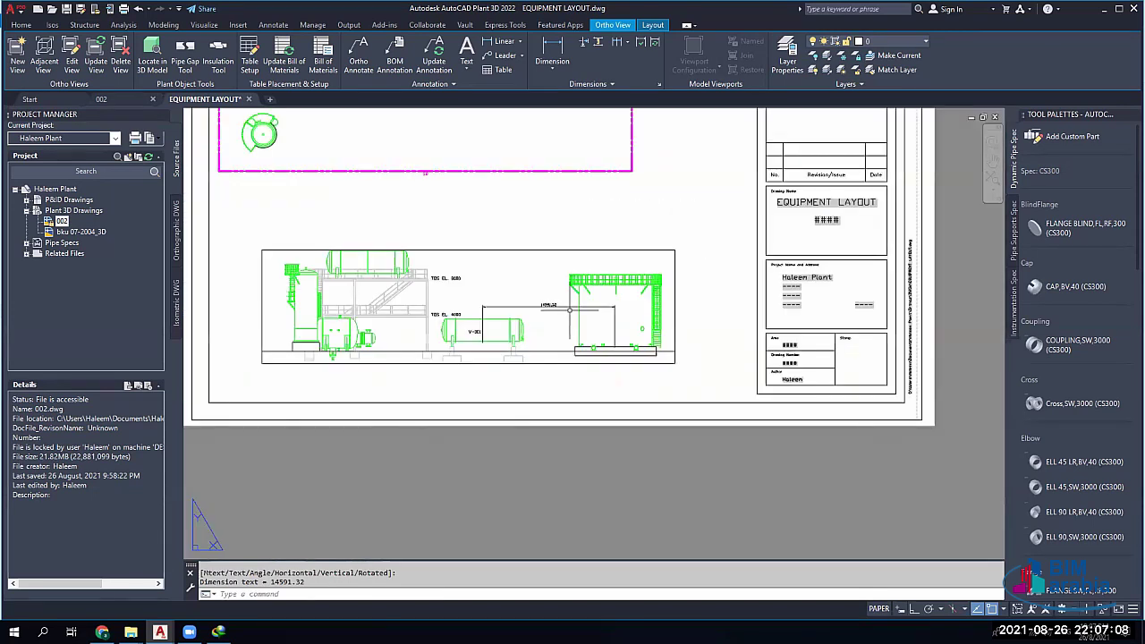
{"action": "scroll", "coordinate": [586, 362], "scroll_direction": "down", "scroll_amount": 3}
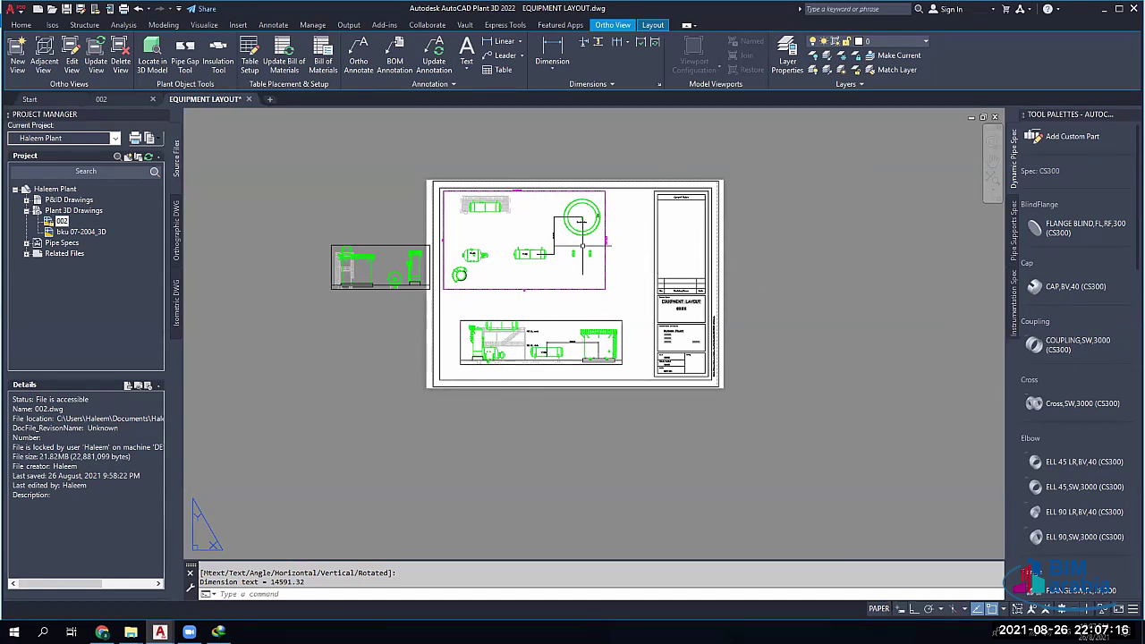
{"action": "scroll", "coordinate": [582, 244], "scroll_direction": "up", "scroll_amount": 7}
{"action": "scroll", "coordinate": [535, 258], "scroll_direction": "down", "scroll_amount": 5}
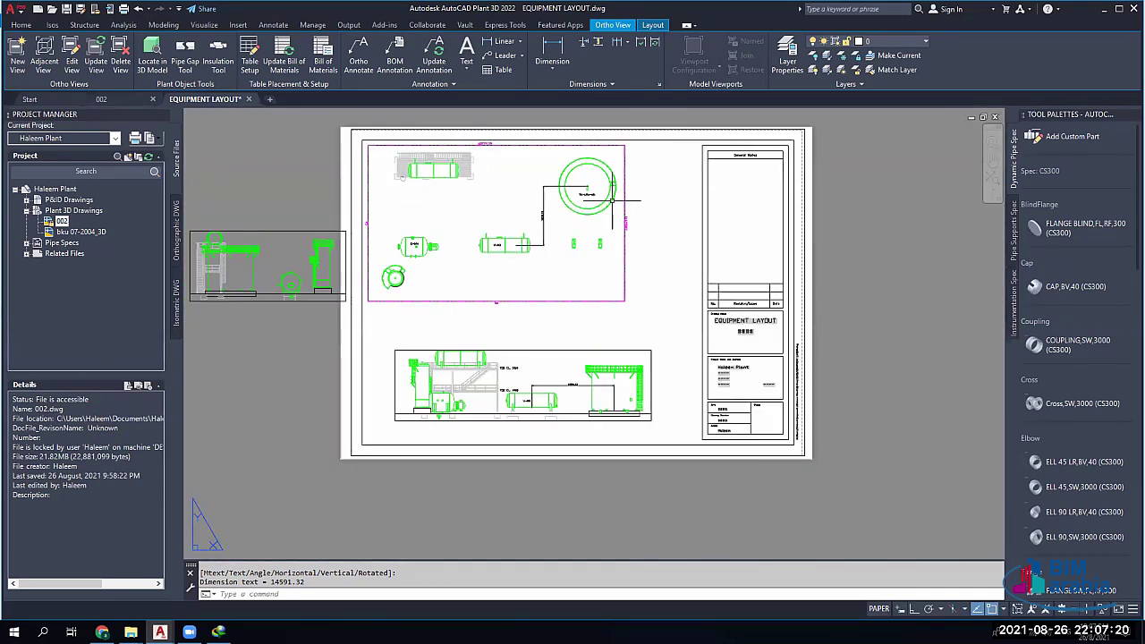
{"action": "scroll", "coordinate": [580, 244], "scroll_direction": "up", "scroll_amount": 4}
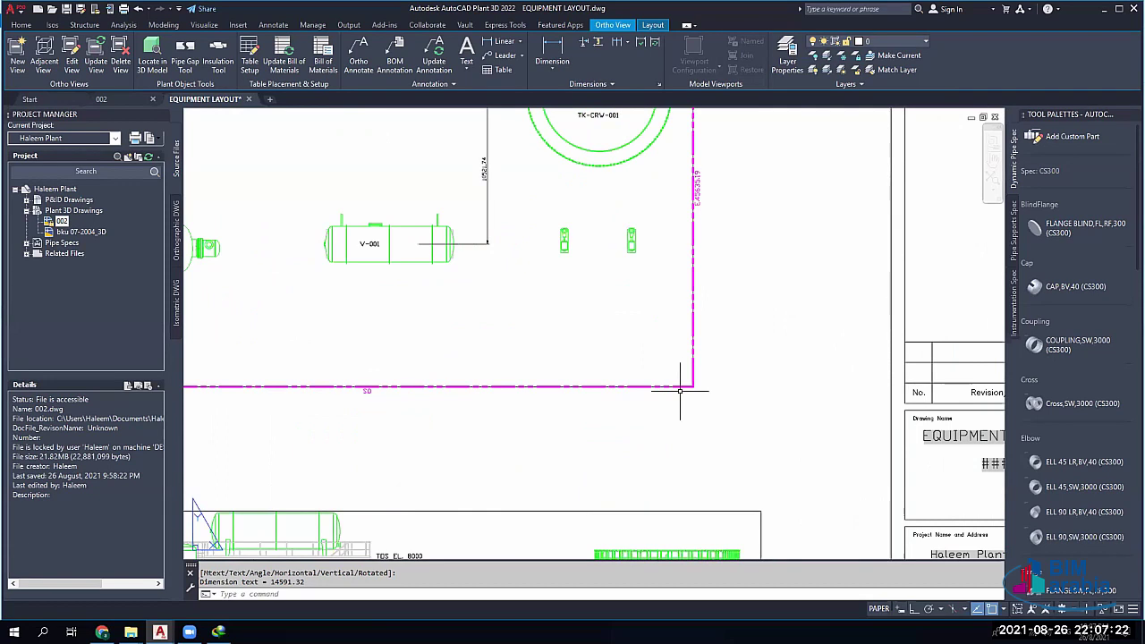
{"action": "right_click", "coordinate": [513, 291]}
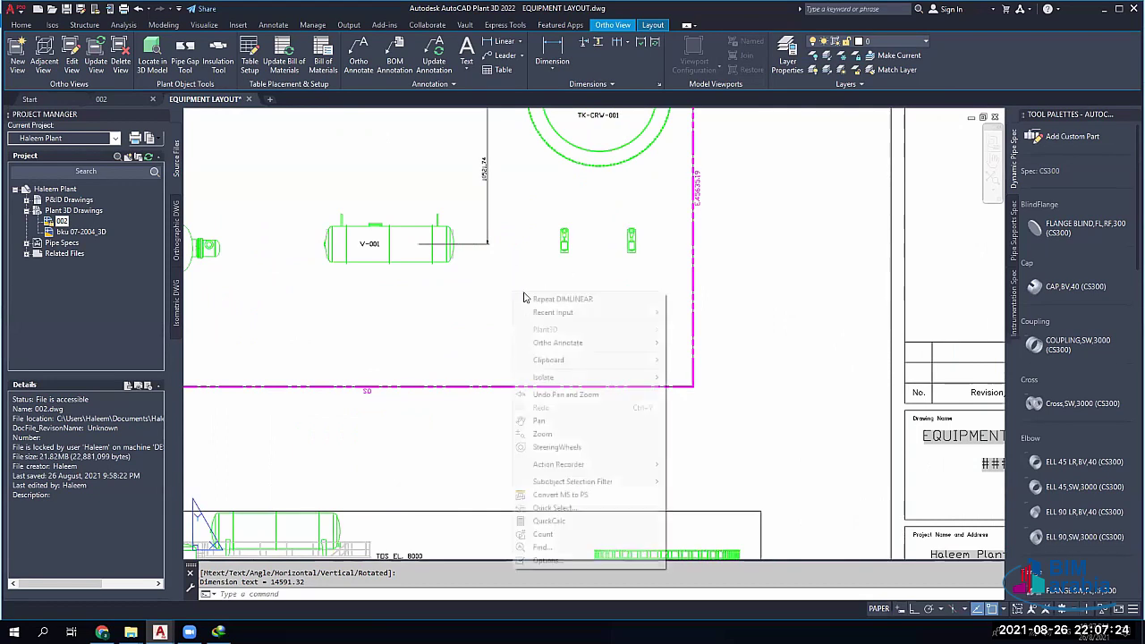
{"action": "mouse_move", "coordinate": [576, 344]}
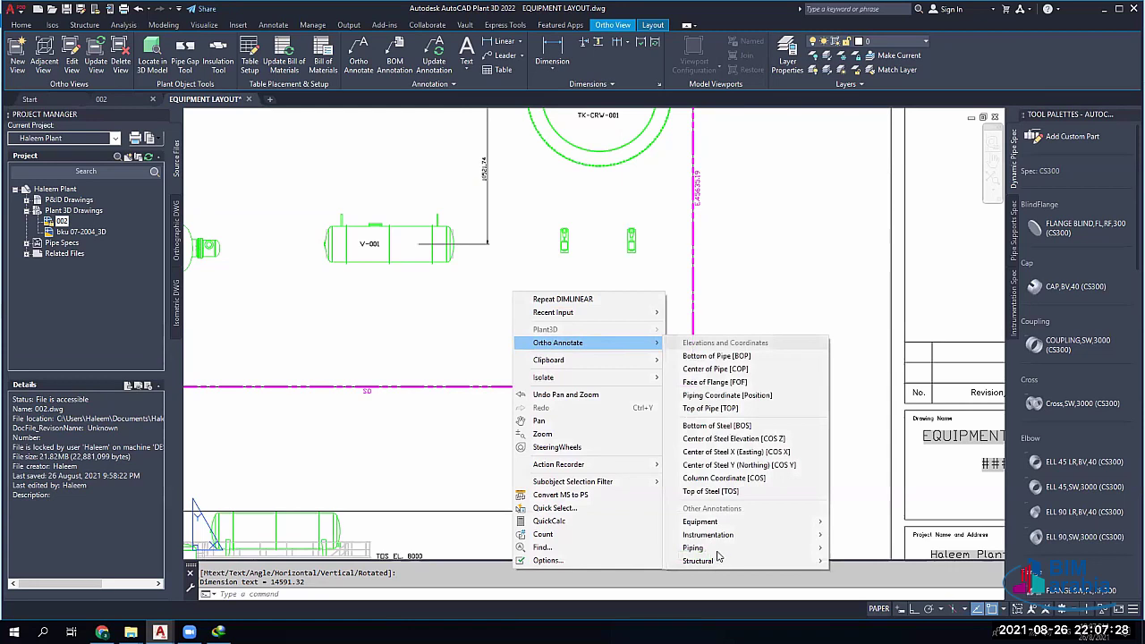
{"action": "mouse_move", "coordinate": [693, 547]}
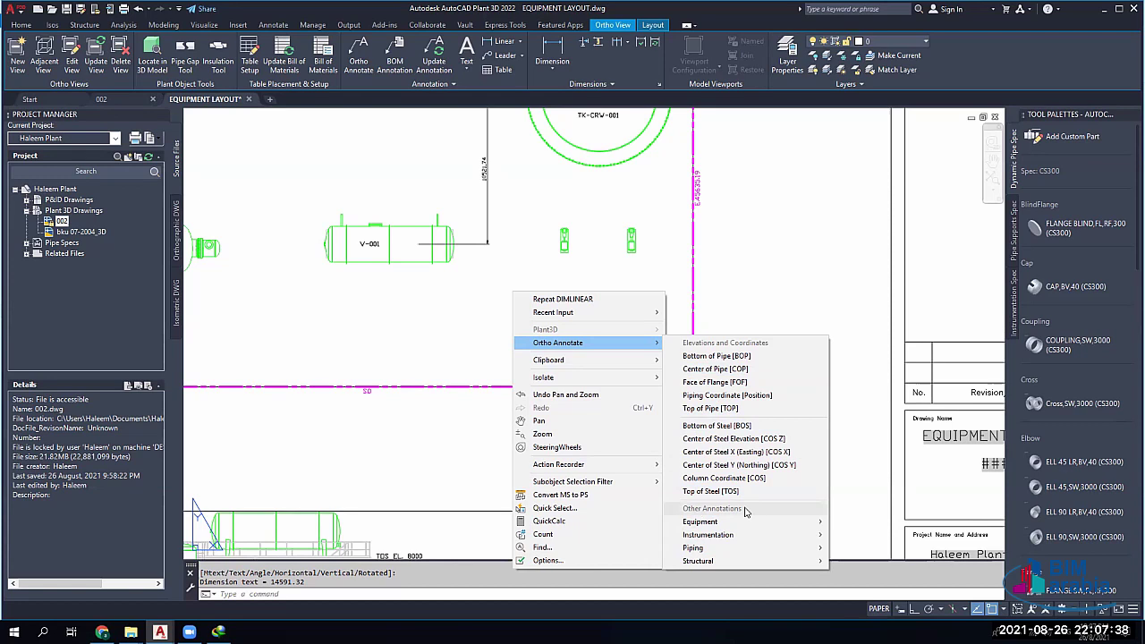
{"action": "key", "text": "Escape"}
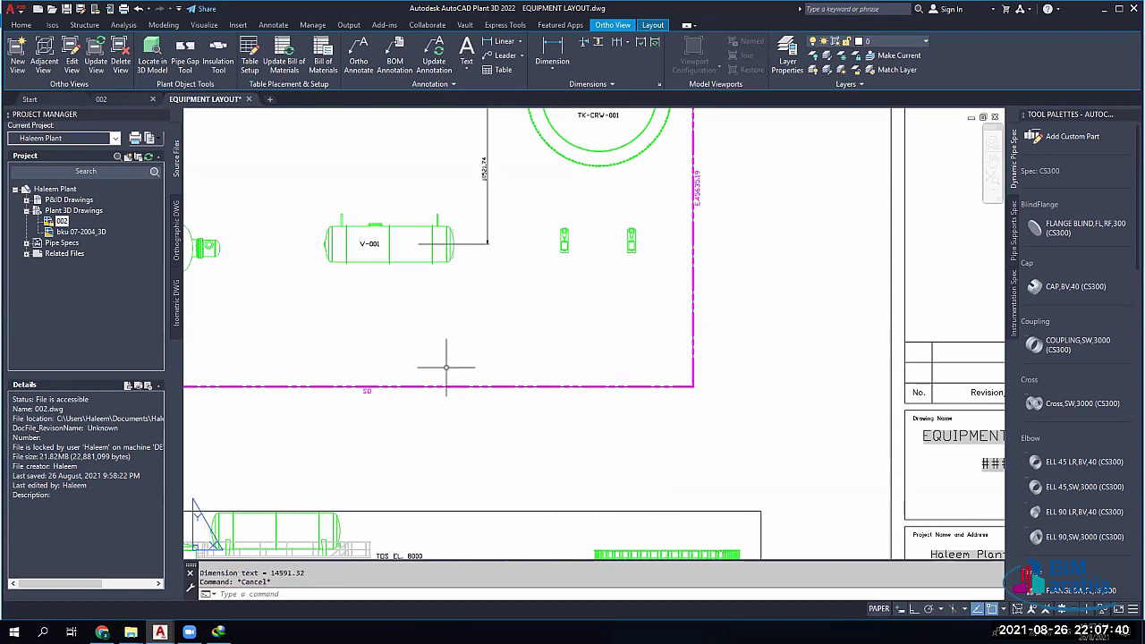
{"action": "scroll", "coordinate": [445, 367], "scroll_direction": "down", "scroll_amount": 5}
{"action": "scroll", "coordinate": [426, 354], "scroll_direction": "up", "scroll_amount": 3}
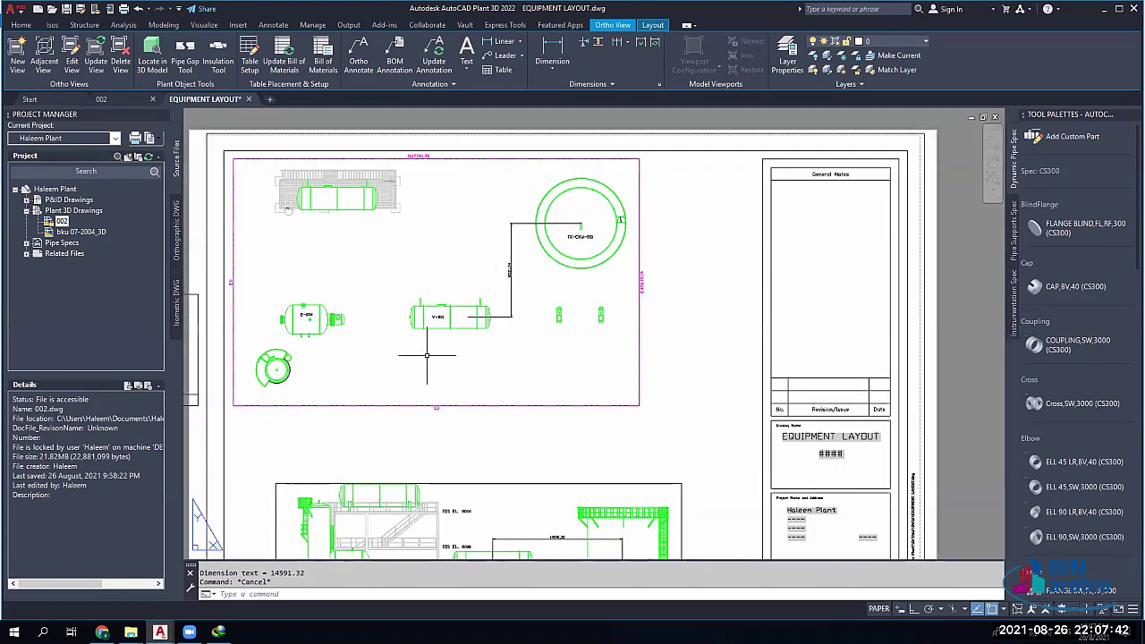
{"action": "middle_click_drag", "start_coordinate": [396, 364], "coordinate": [583, 376]}
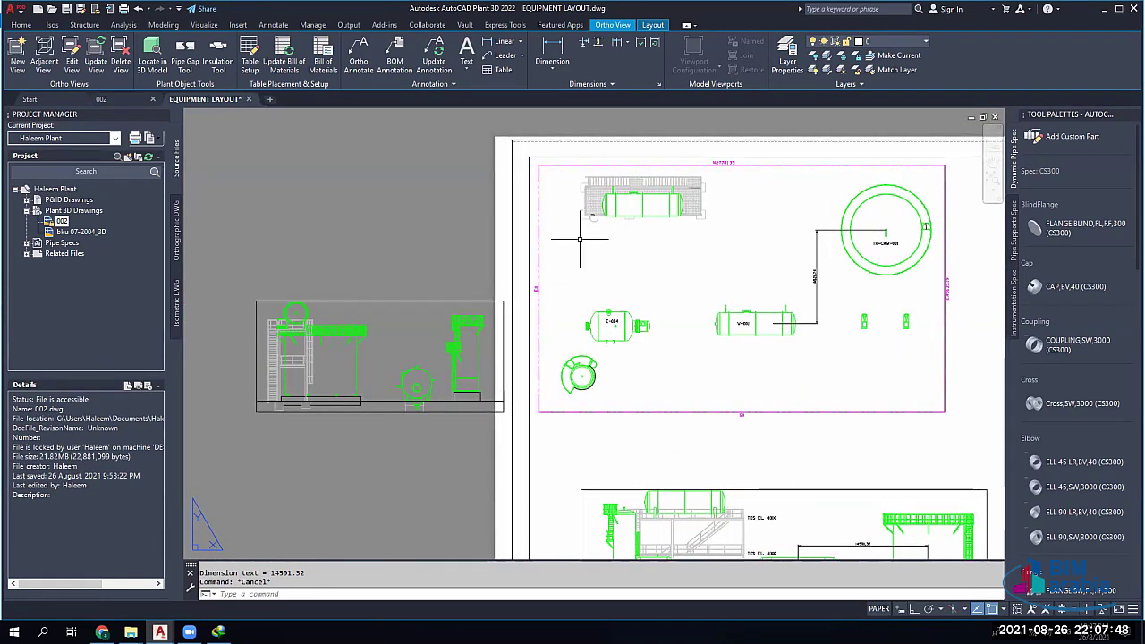
{"action": "scroll", "coordinate": [673, 336], "scroll_direction": "down", "scroll_amount": 3}
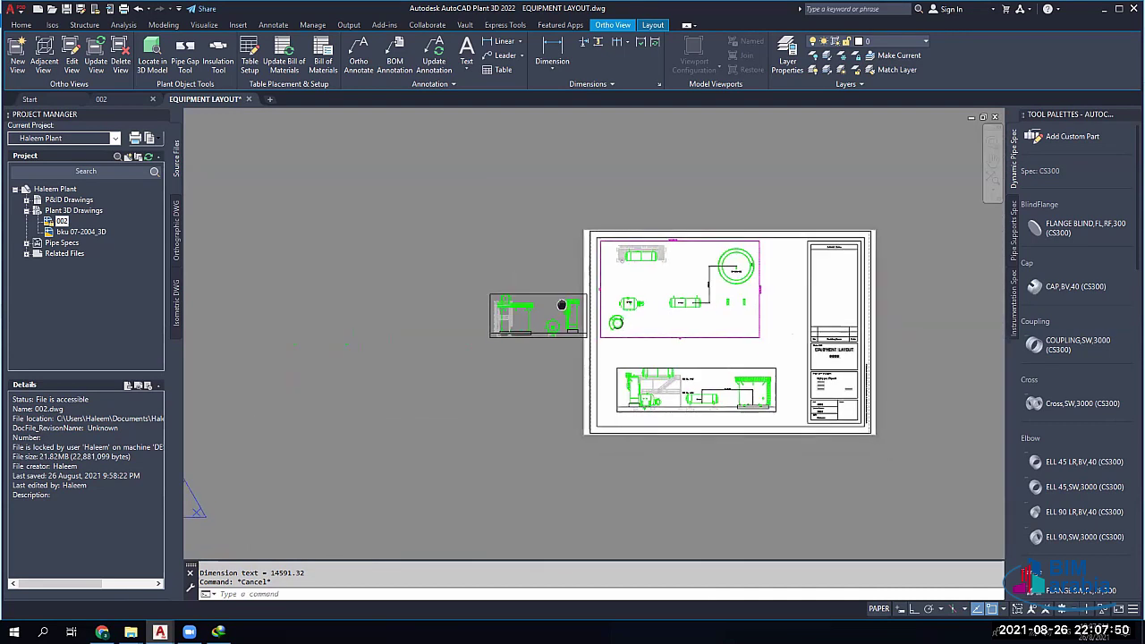
{"action": "scroll", "coordinate": [572, 330], "scroll_direction": "up", "scroll_amount": 2}
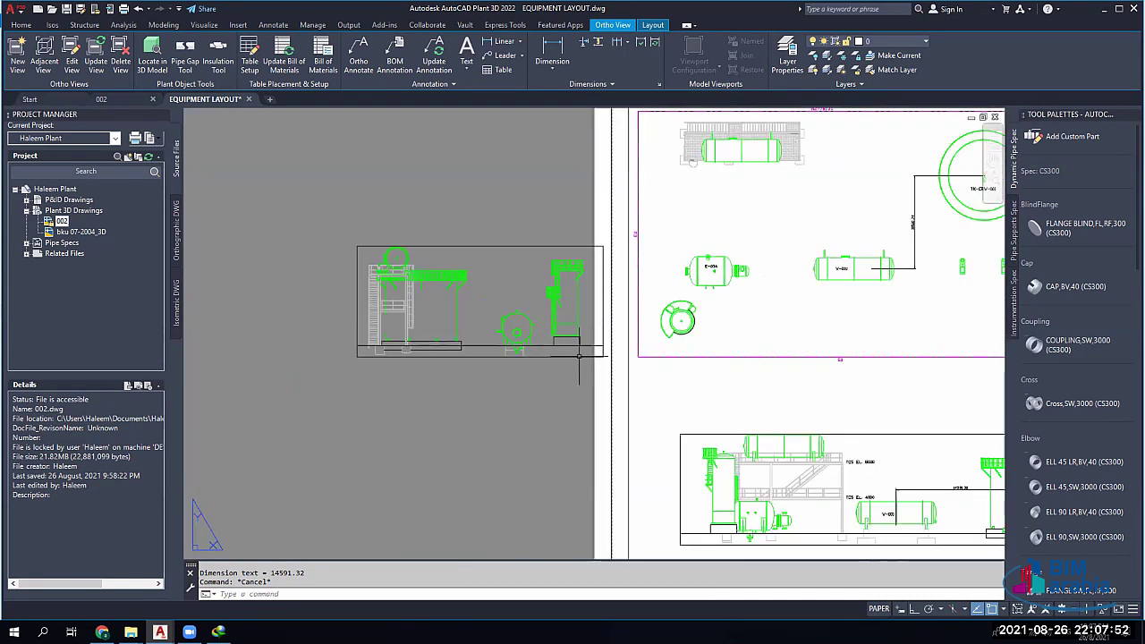
{"action": "middle_click_drag", "start_coordinate": [758, 400], "coordinate": [621, 388]}
{"action": "scroll", "coordinate": [524, 388], "scroll_direction": "up", "scroll_amount": 3}
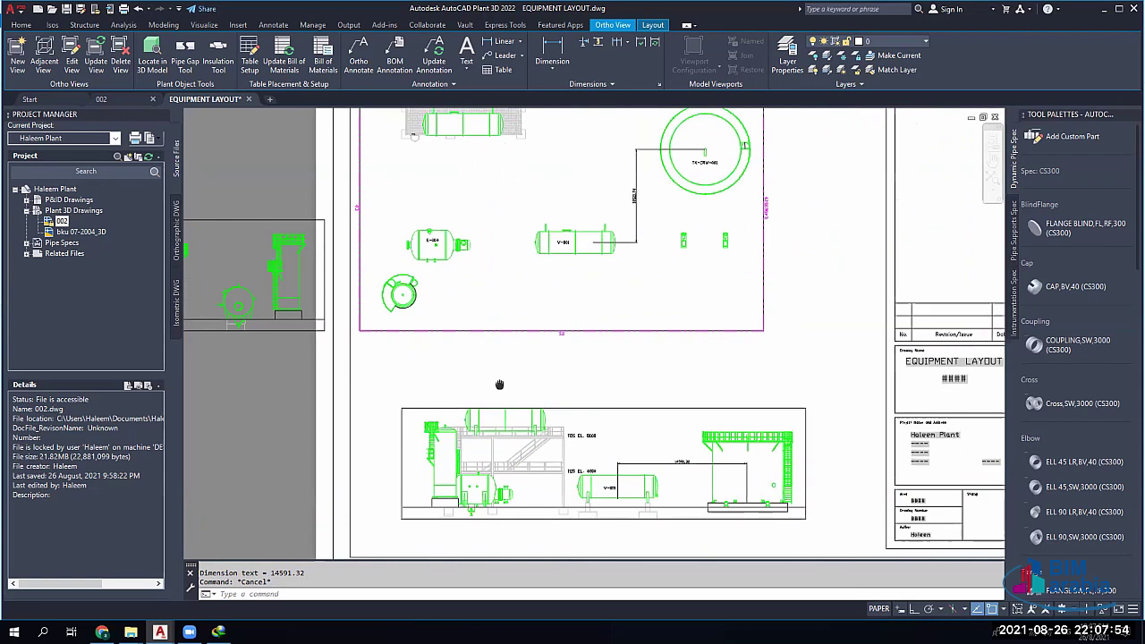
{"action": "scroll", "coordinate": [606, 207], "scroll_direction": "up", "scroll_amount": 3}
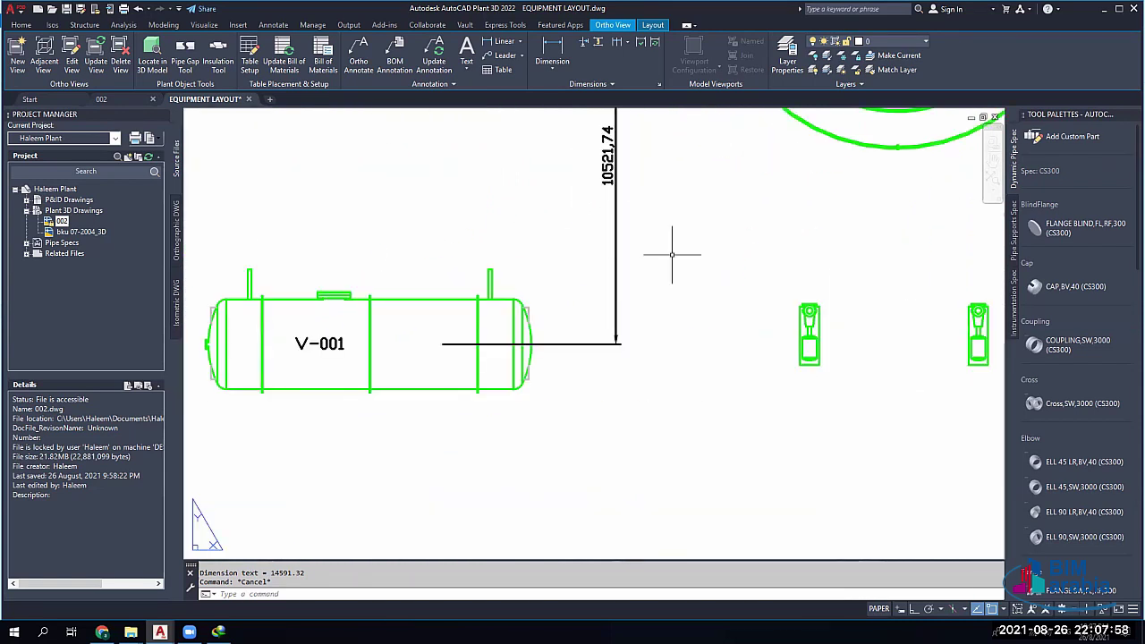
{"action": "scroll", "coordinate": [450, 322], "scroll_direction": "down", "scroll_amount": 5}
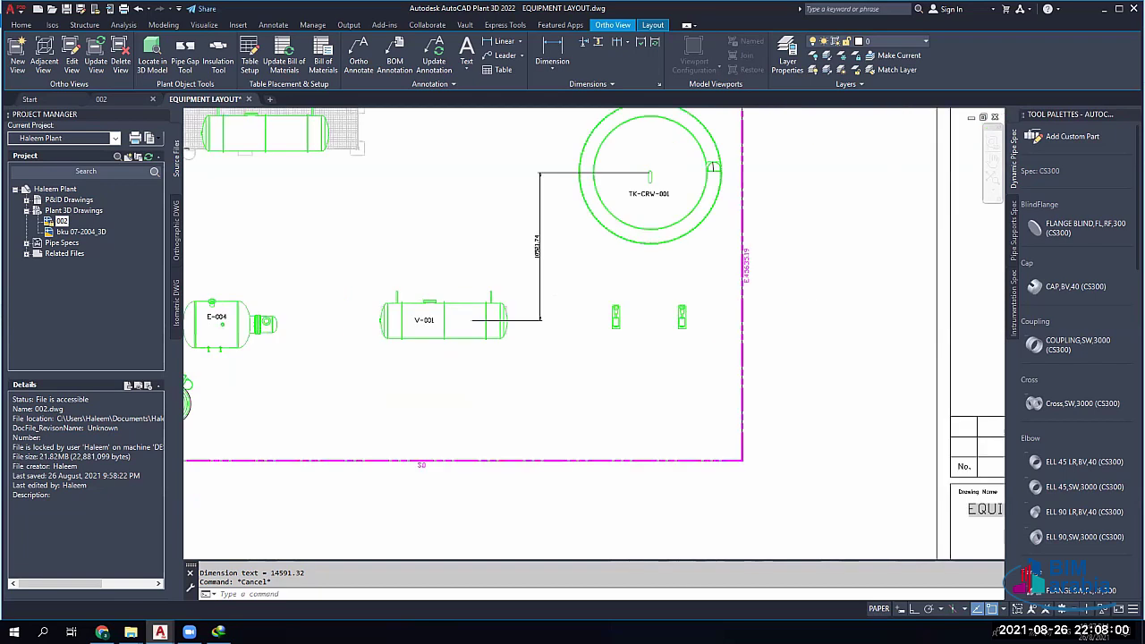
{"action": "scroll", "coordinate": [450, 323], "scroll_direction": "up", "scroll_amount": 3}
{"action": "scroll", "coordinate": [450, 323], "scroll_direction": "up", "scroll_amount": 3}
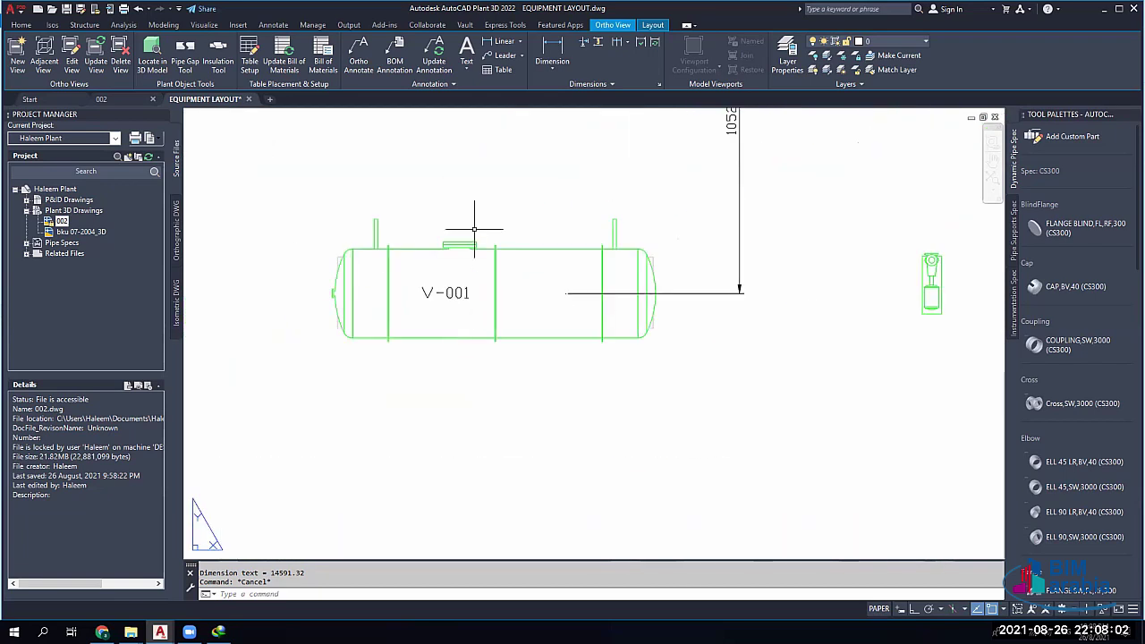
{"action": "scroll", "coordinate": [460, 225], "scroll_direction": "down", "scroll_amount": 3}
{"action": "scroll", "coordinate": [469, 210], "scroll_direction": "down", "scroll_amount": 4}
{"action": "middle_click_drag", "start_coordinate": [385, 450], "coordinate": [452, 398]}
{"action": "scroll", "coordinate": [439, 337], "scroll_direction": "down", "scroll_amount": 5}
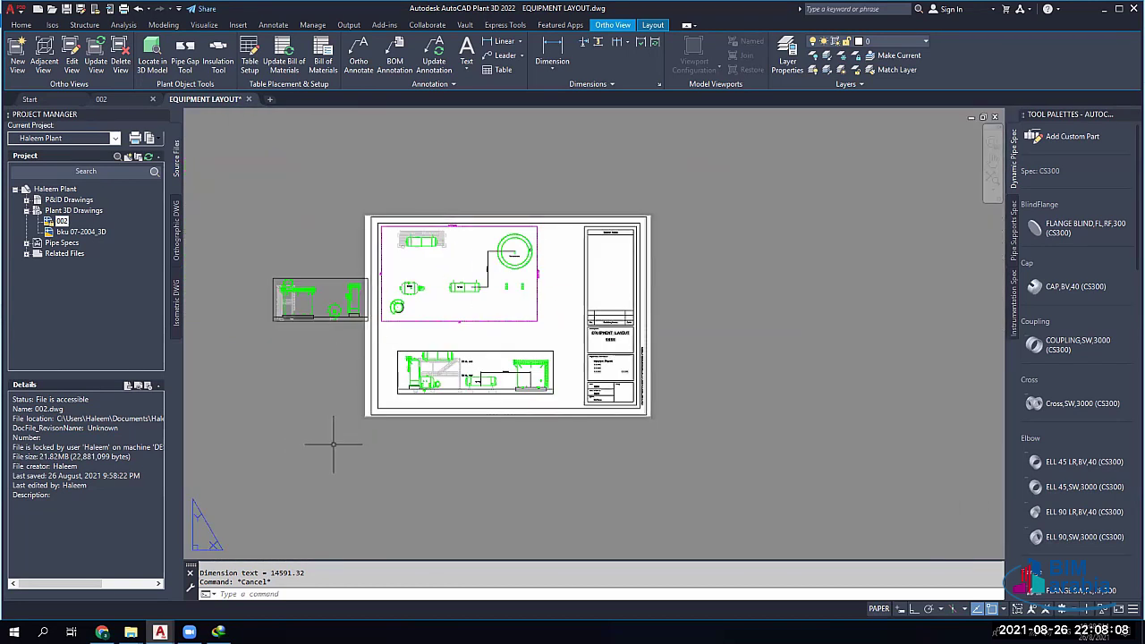
{"action": "scroll", "coordinate": [425, 370], "scroll_direction": "up", "scroll_amount": 2}
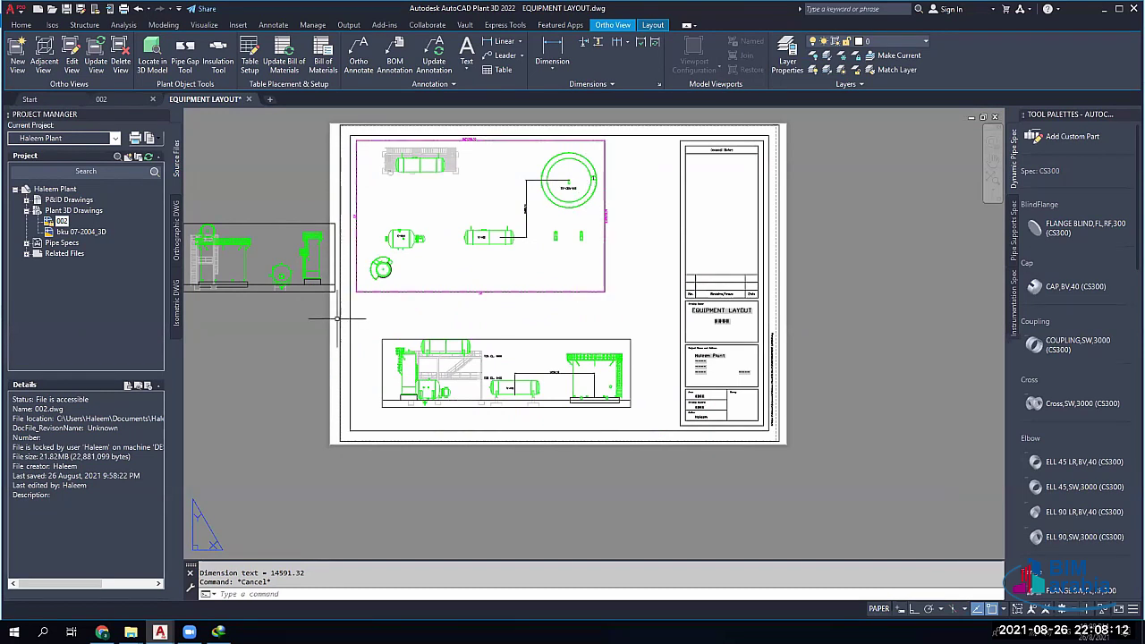
{"action": "scroll", "coordinate": [479, 365], "scroll_direction": "up", "scroll_amount": 2}
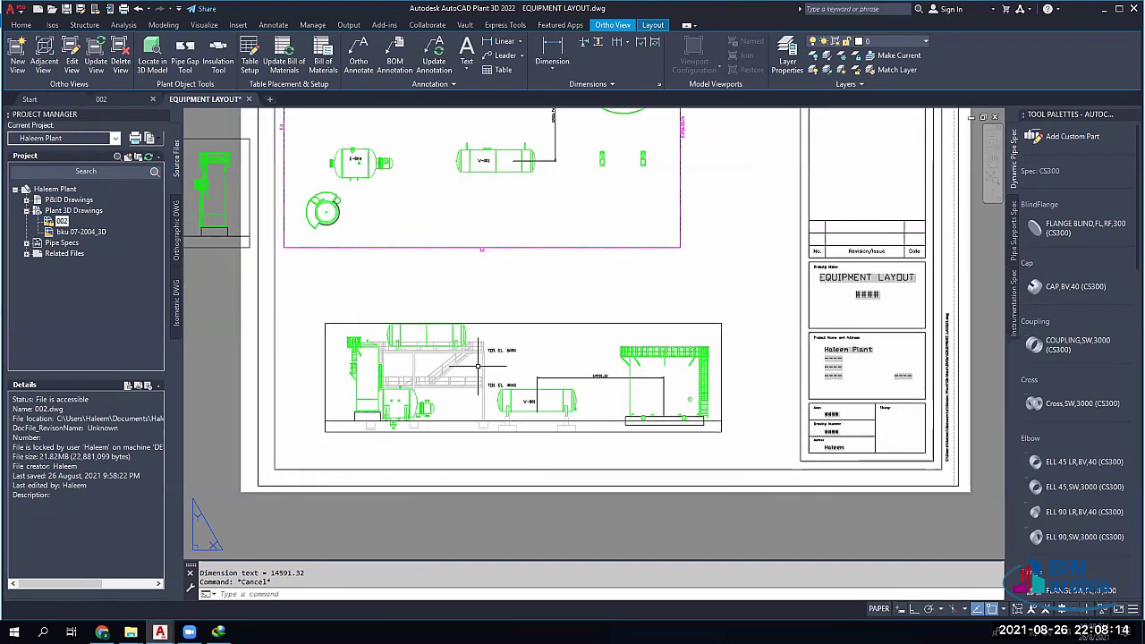
{"action": "scroll", "coordinate": [479, 366], "scroll_direction": "up", "scroll_amount": 3}
{"action": "scroll", "coordinate": [528, 375], "scroll_direction": "down", "scroll_amount": 3}
{"action": "scroll", "coordinate": [536, 356], "scroll_direction": "up", "scroll_amount": 2}
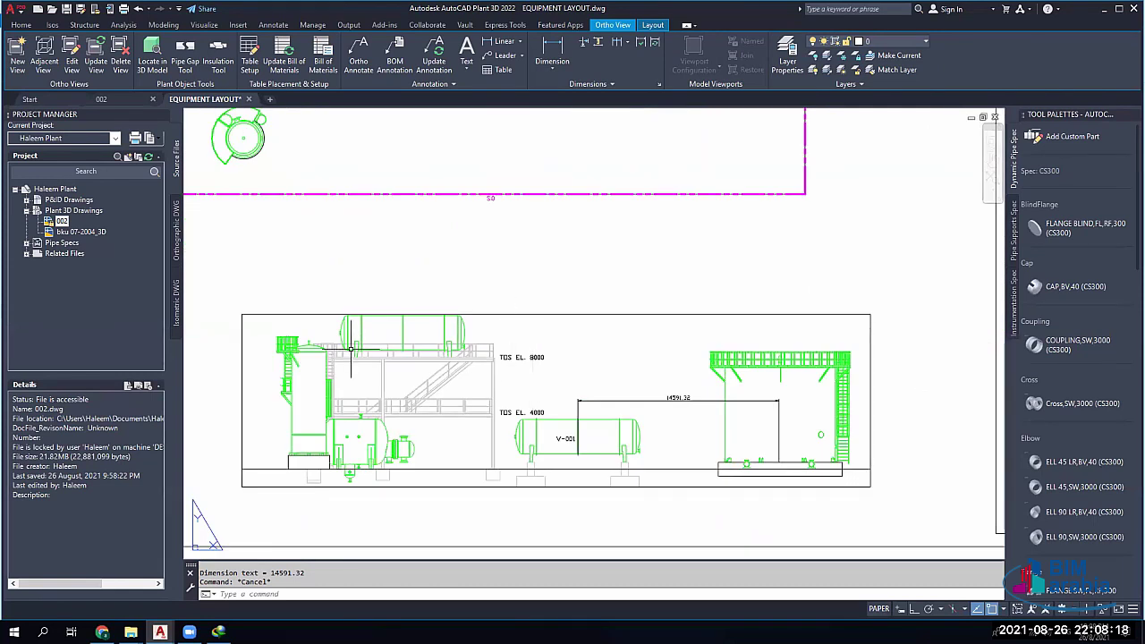
{"action": "scroll", "coordinate": [411, 393], "scroll_direction": "up", "scroll_amount": 4}
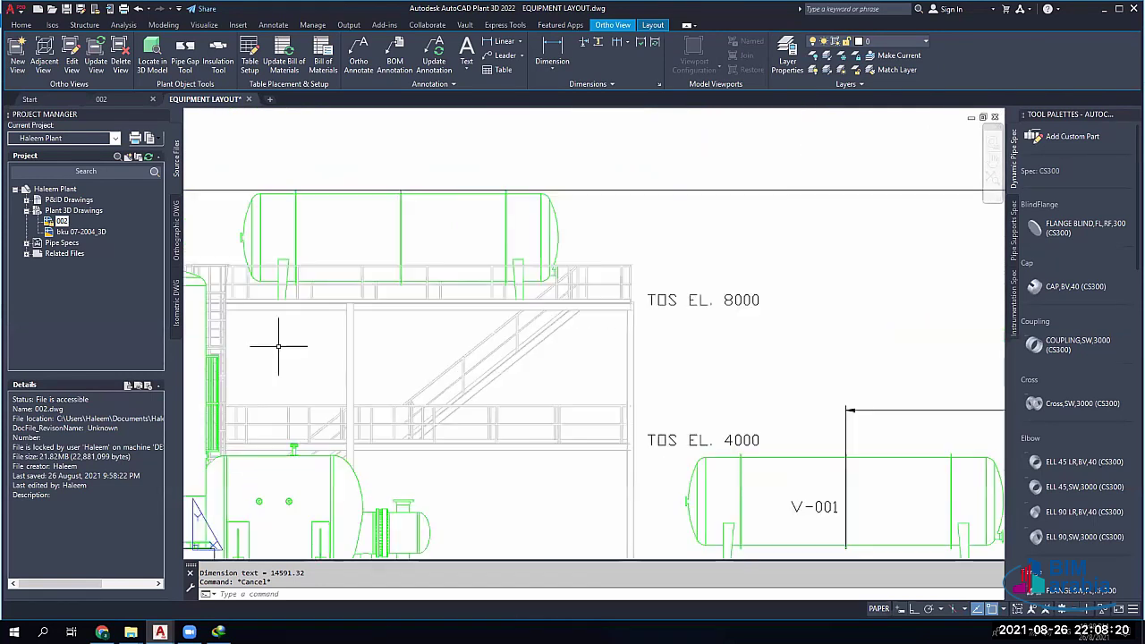
{"action": "scroll", "coordinate": [503, 327], "scroll_direction": "down", "scroll_amount": 4}
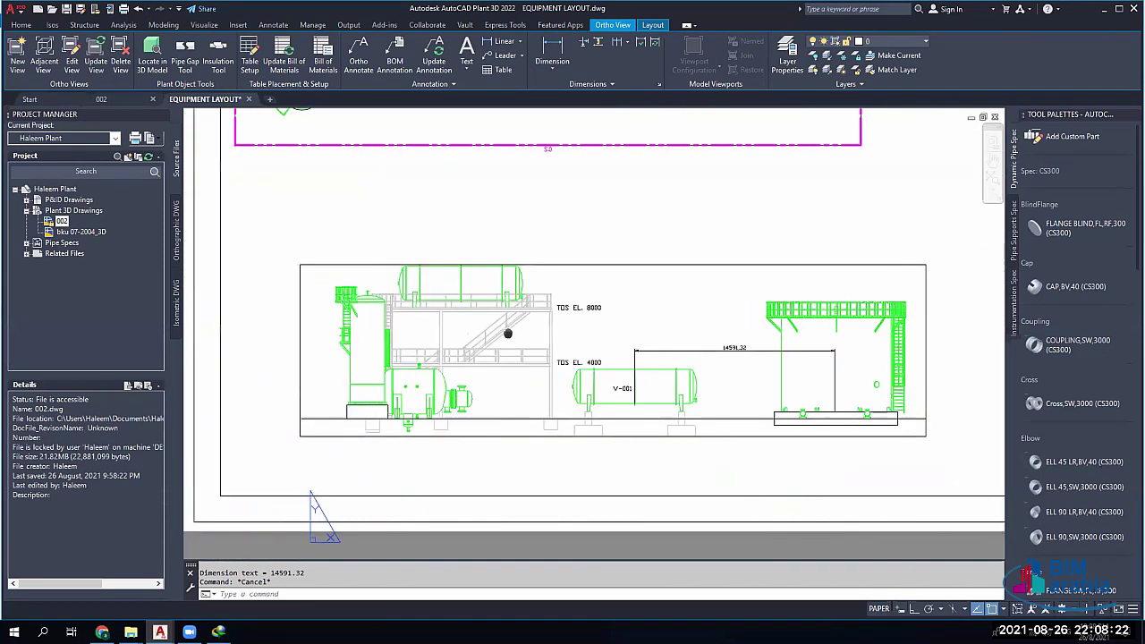
{"action": "middle_click_drag", "start_coordinate": [507, 334], "coordinate": [634, 323]}
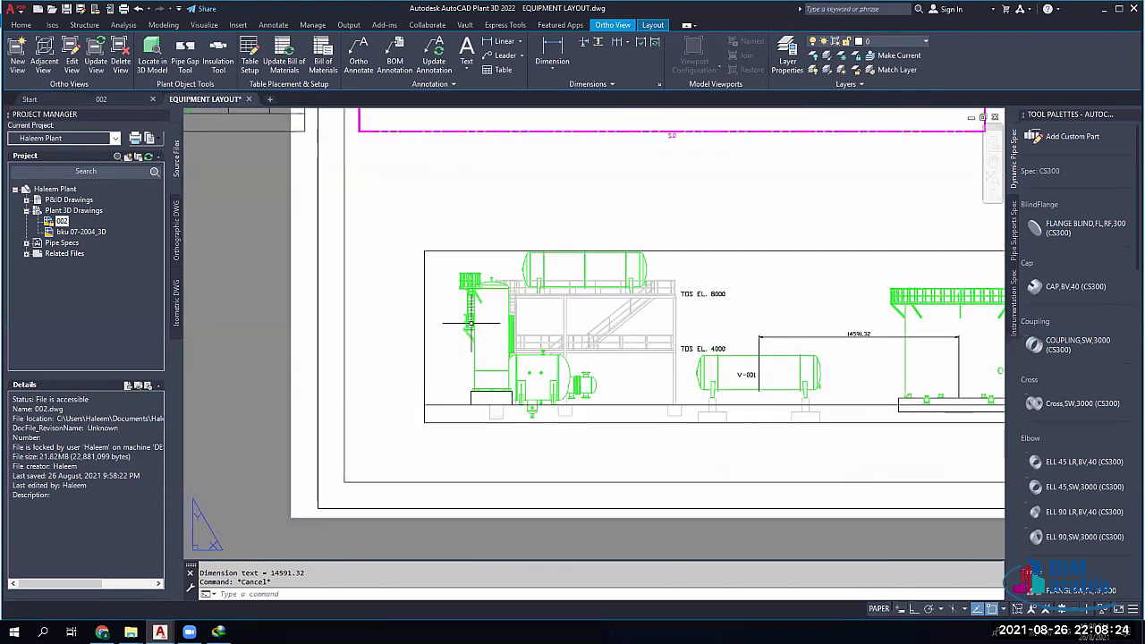
{"action": "scroll", "coordinate": [505, 328], "scroll_direction": "down", "scroll_amount": 4}
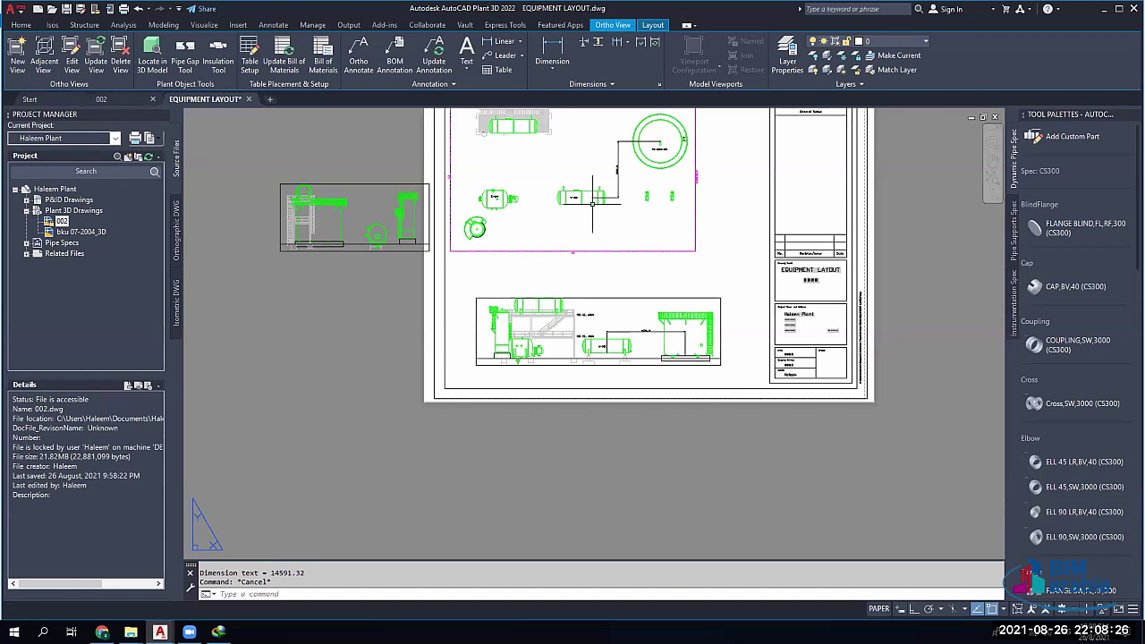
{"action": "scroll", "coordinate": [592, 204], "scroll_direction": "up", "scroll_amount": 6}
{"action": "scroll", "coordinate": [556, 189], "scroll_direction": "down", "scroll_amount": 3}
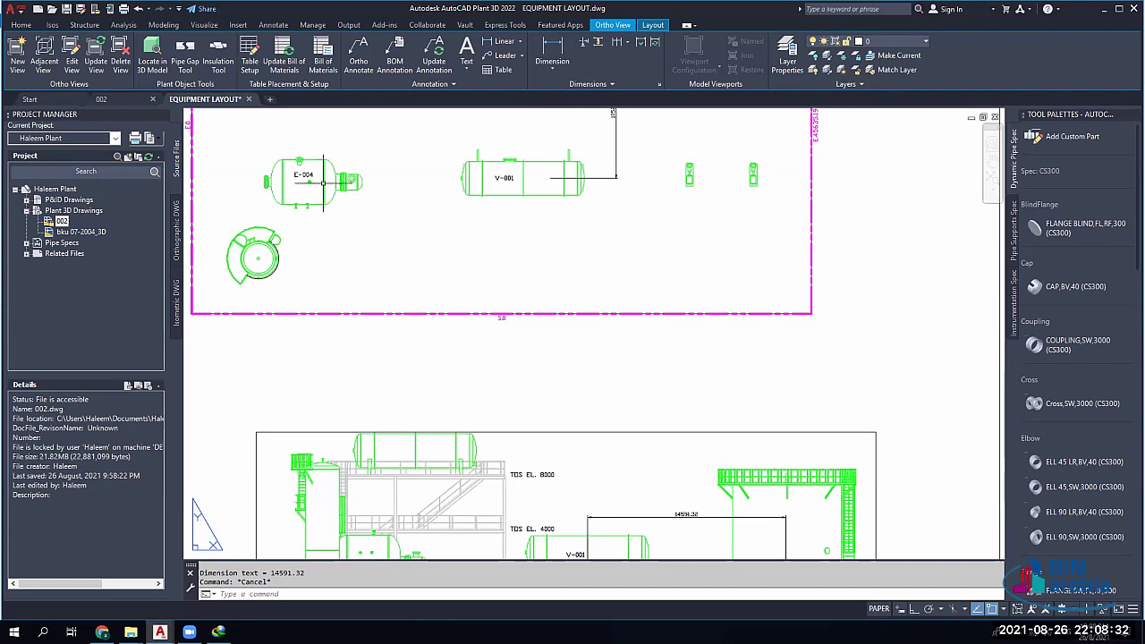
{"action": "scroll", "coordinate": [310, 226], "scroll_direction": "down", "scroll_amount": 5}
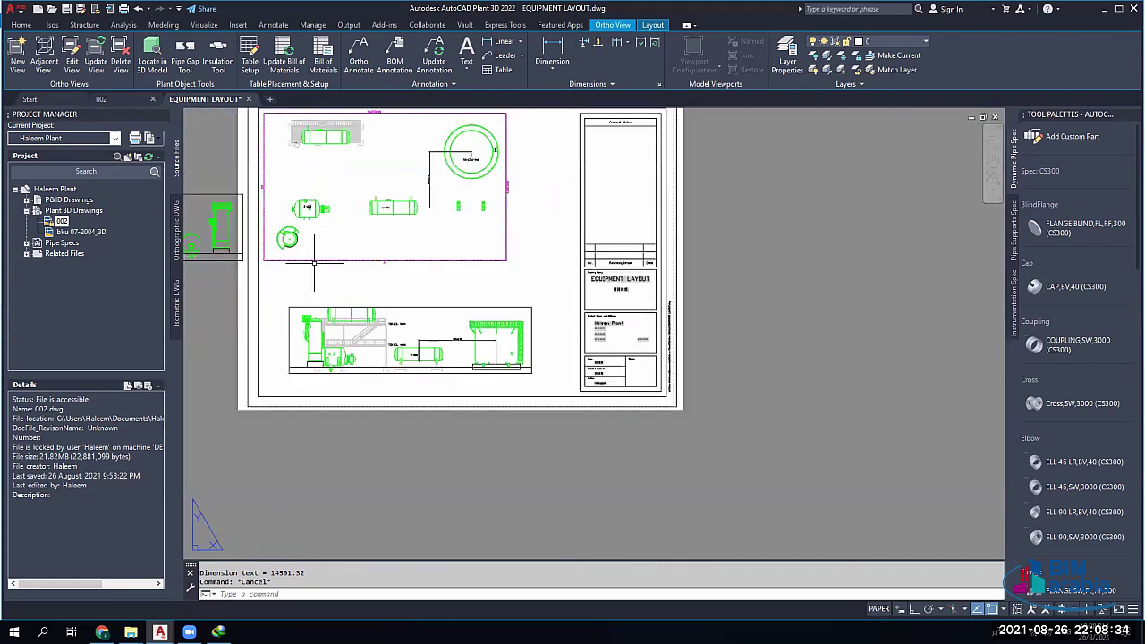
{"action": "middle_click_drag", "start_coordinate": [308, 228], "coordinate": [375, 221]}
{"action": "scroll", "coordinate": [353, 220], "scroll_direction": "up", "scroll_amount": 2}
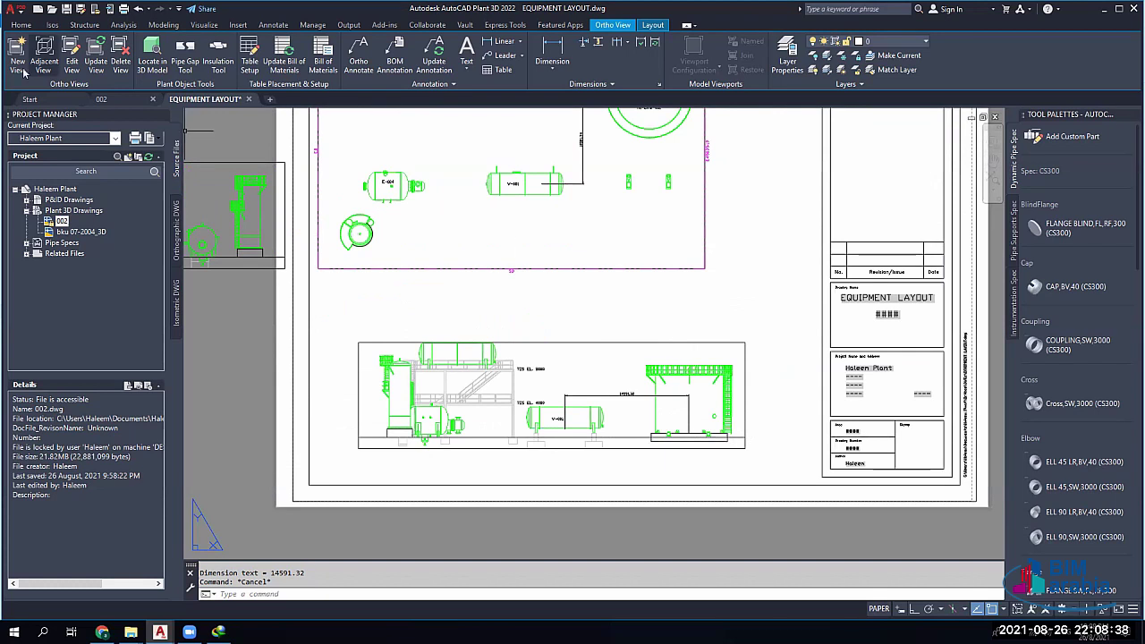
Edit the orthographic view, choosing the lower front elevation viewport
{"action": "left_click", "coordinate": [68, 63]}
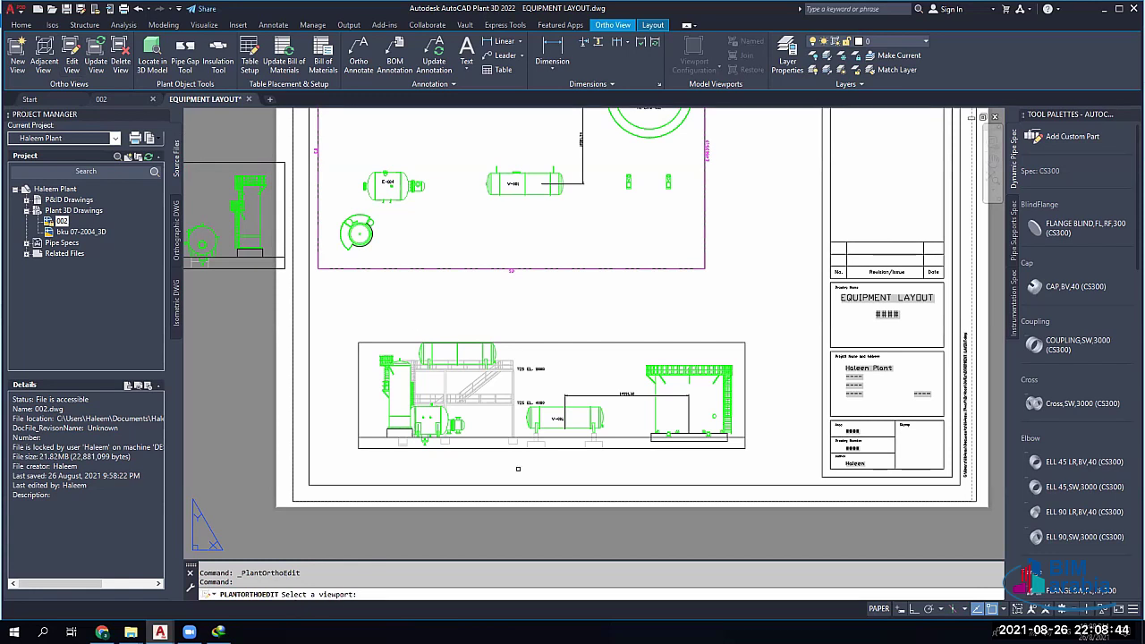
{"action": "left_click", "coordinate": [615, 347]}
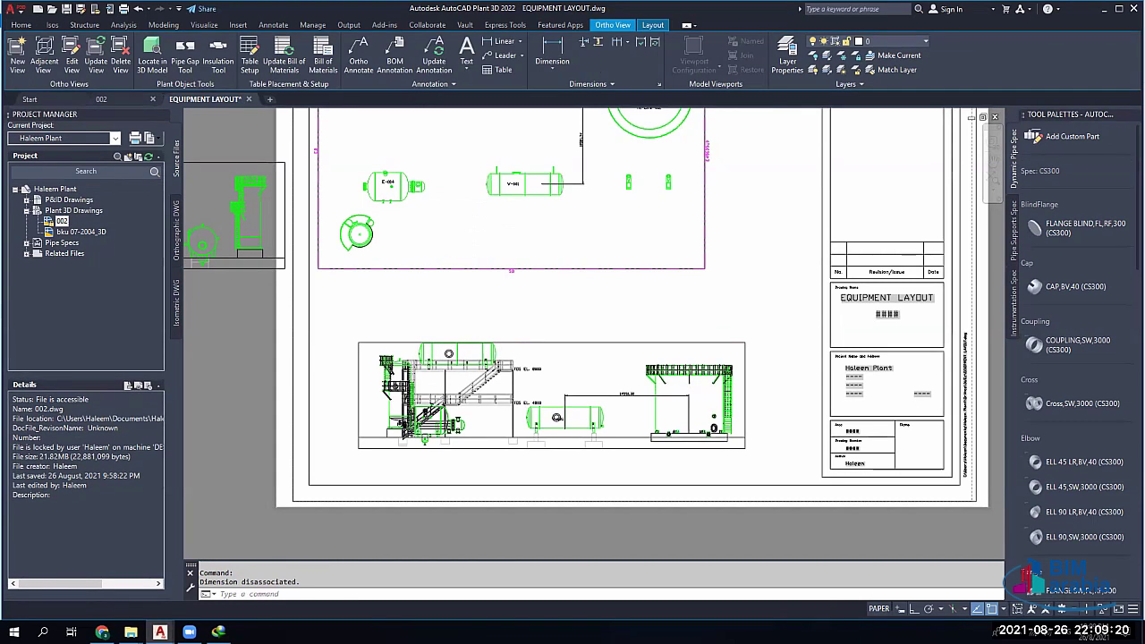
Window-select the lower elevation viewport and show its viewport scale list
{"action": "scroll", "coordinate": [695, 389], "scroll_direction": "up", "scroll_amount": 4}
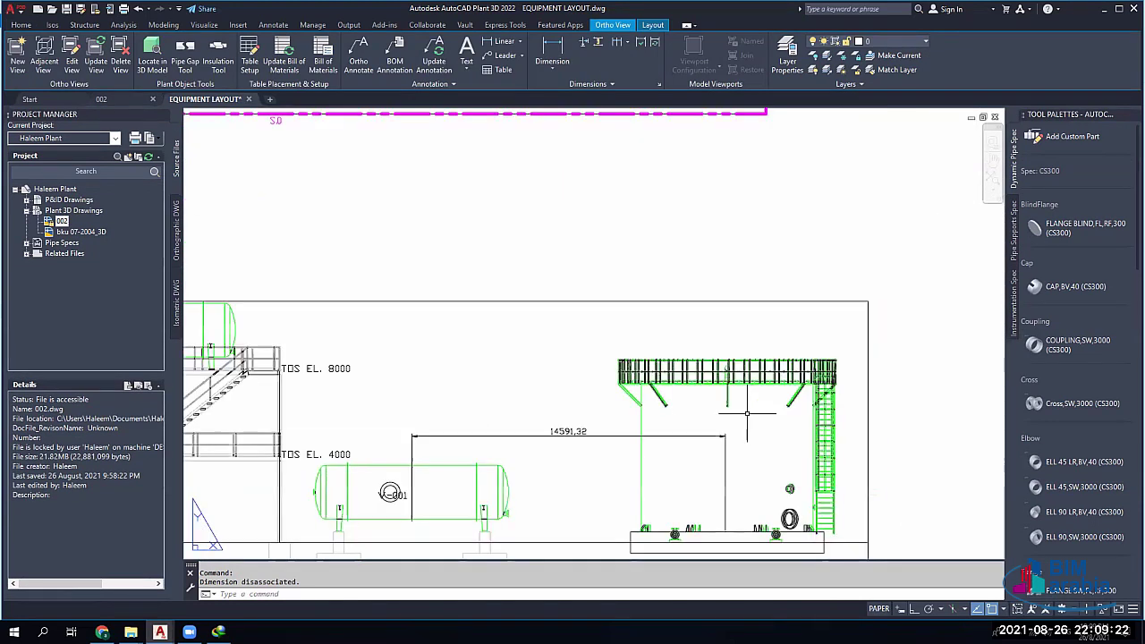
{"action": "middle_click_drag", "start_coordinate": [747, 413], "coordinate": [715, 348]}
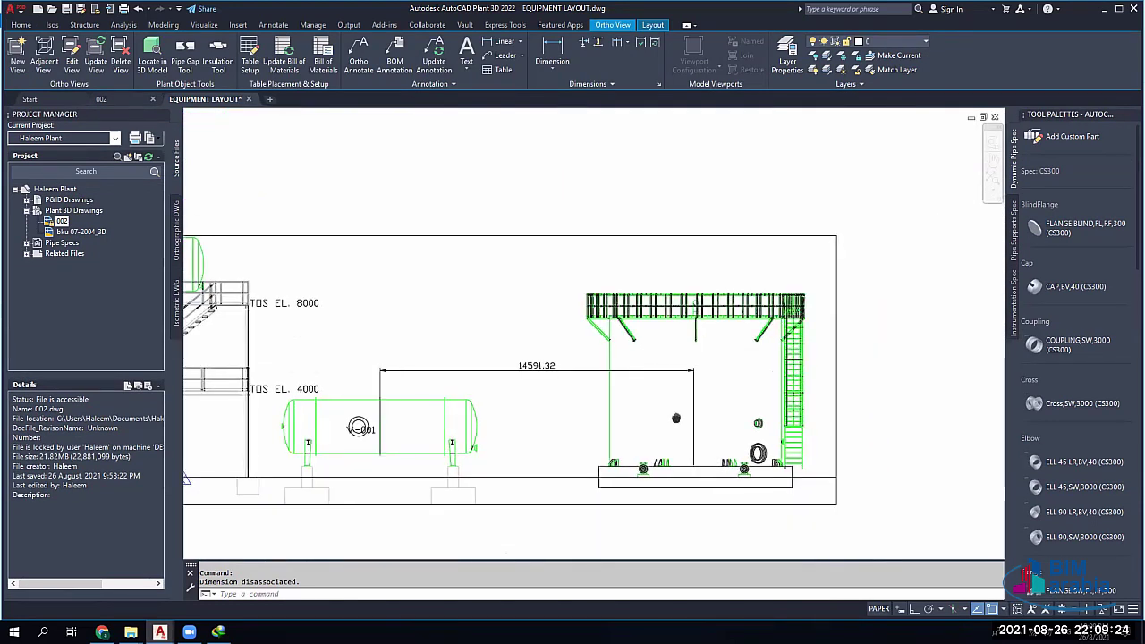
{"action": "scroll", "coordinate": [529, 433], "scroll_direction": "up", "scroll_amount": 4}
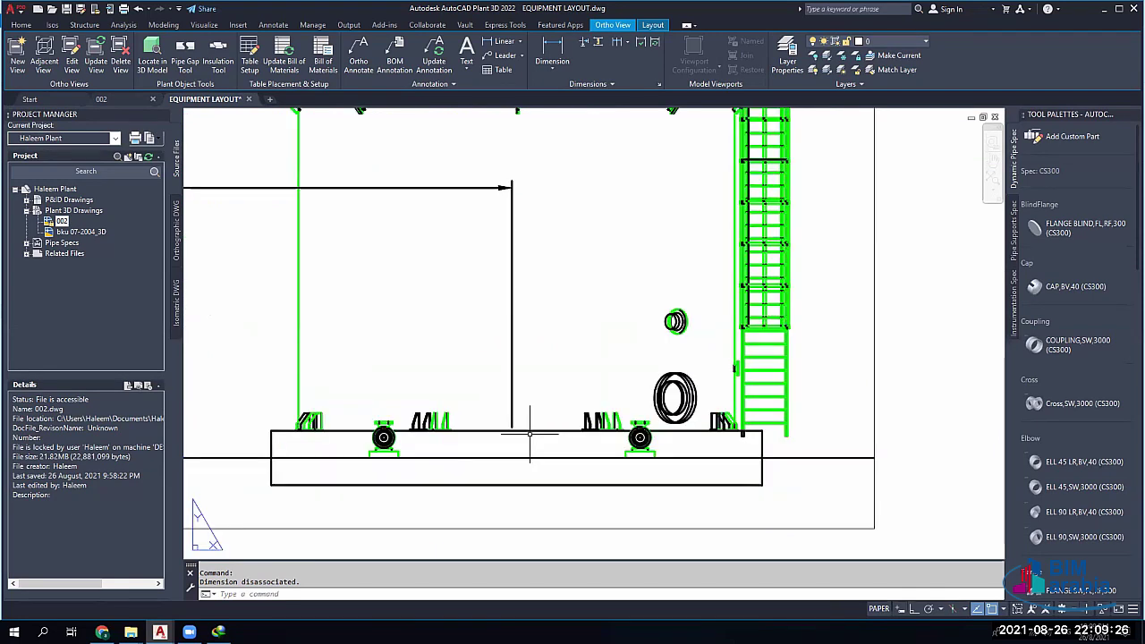
{"action": "scroll", "coordinate": [594, 332], "scroll_direction": "down", "scroll_amount": 5}
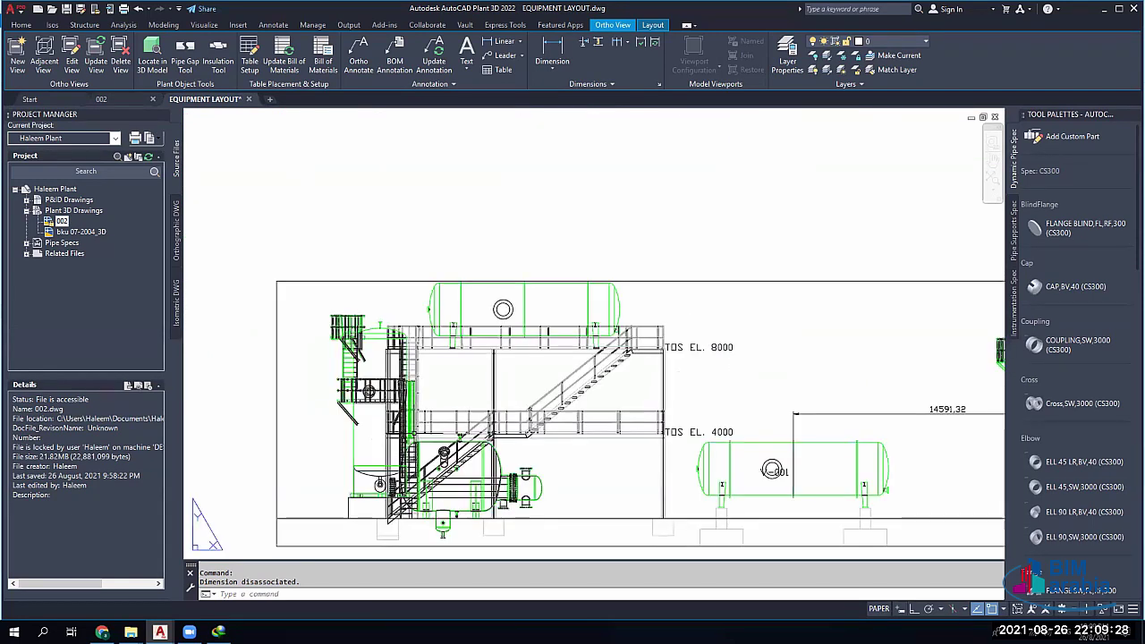
{"action": "scroll", "coordinate": [438, 464], "scroll_direction": "up", "scroll_amount": 8}
{"action": "scroll", "coordinate": [610, 416], "scroll_direction": "down", "scroll_amount": 9}
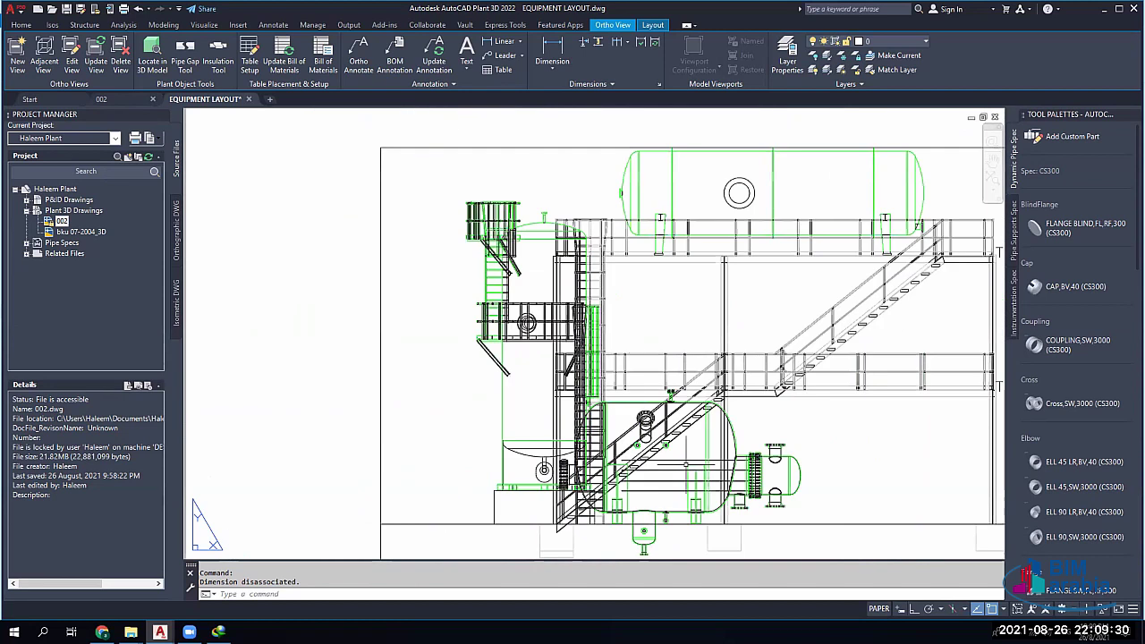
{"action": "scroll", "coordinate": [528, 476], "scroll_direction": "down", "scroll_amount": 4}
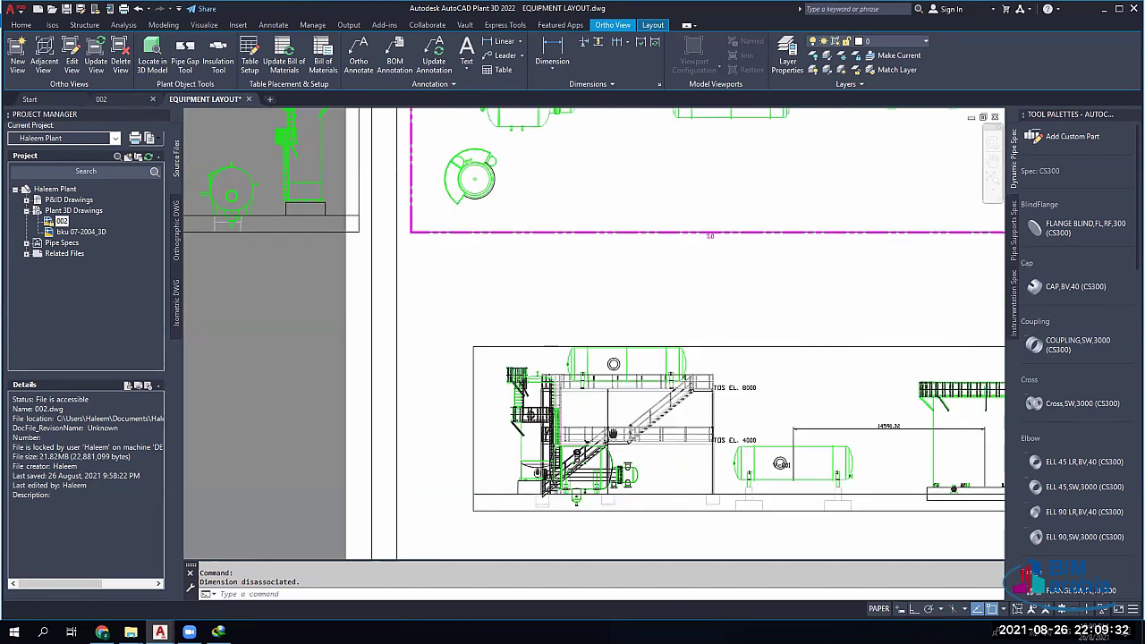
{"action": "middle_click_drag", "start_coordinate": [613, 434], "coordinate": [525, 443]}
{"action": "left_click_drag", "start_coordinate": [805, 358], "coordinate": [715, 376]}
{"action": "left_click", "coordinate": [695, 437]}
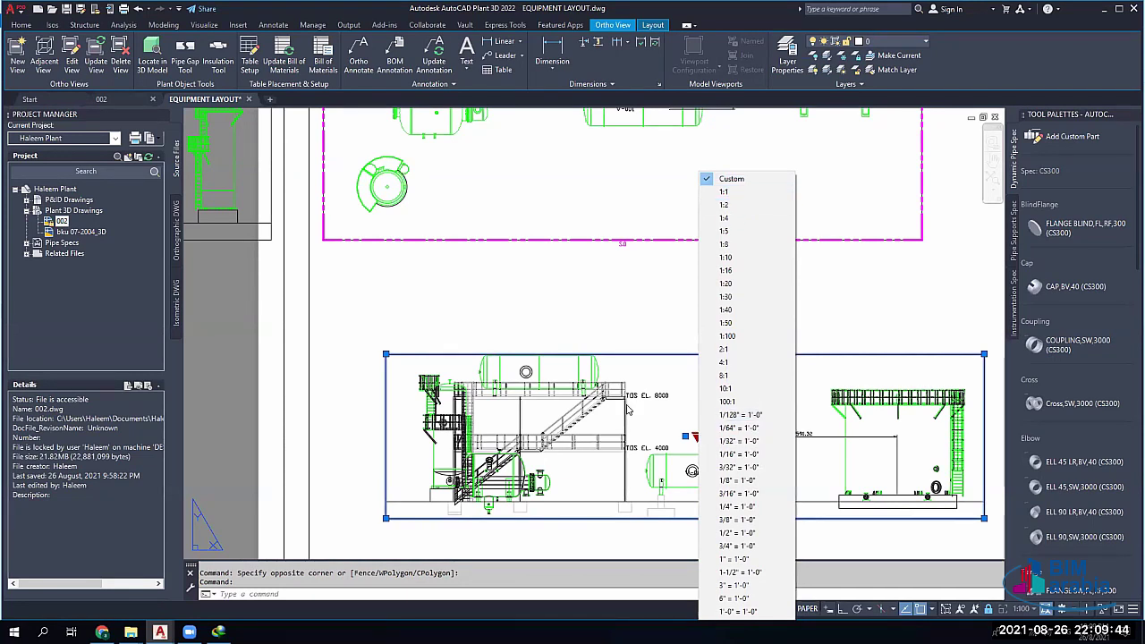
Dismiss the viewport scale list without changing the scale and zoom out
{"action": "key", "text": "Escape"}
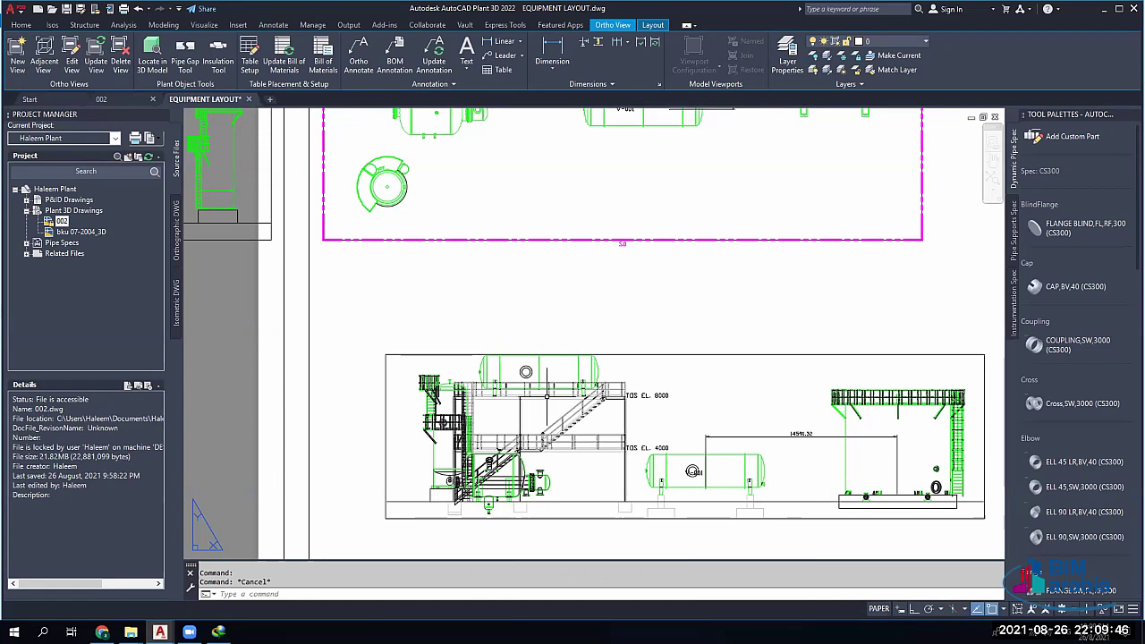
{"action": "scroll", "coordinate": [546, 398], "scroll_direction": "down", "scroll_amount": 2}
{"action": "scroll", "coordinate": [554, 385], "scroll_direction": "down", "scroll_amount": 3}
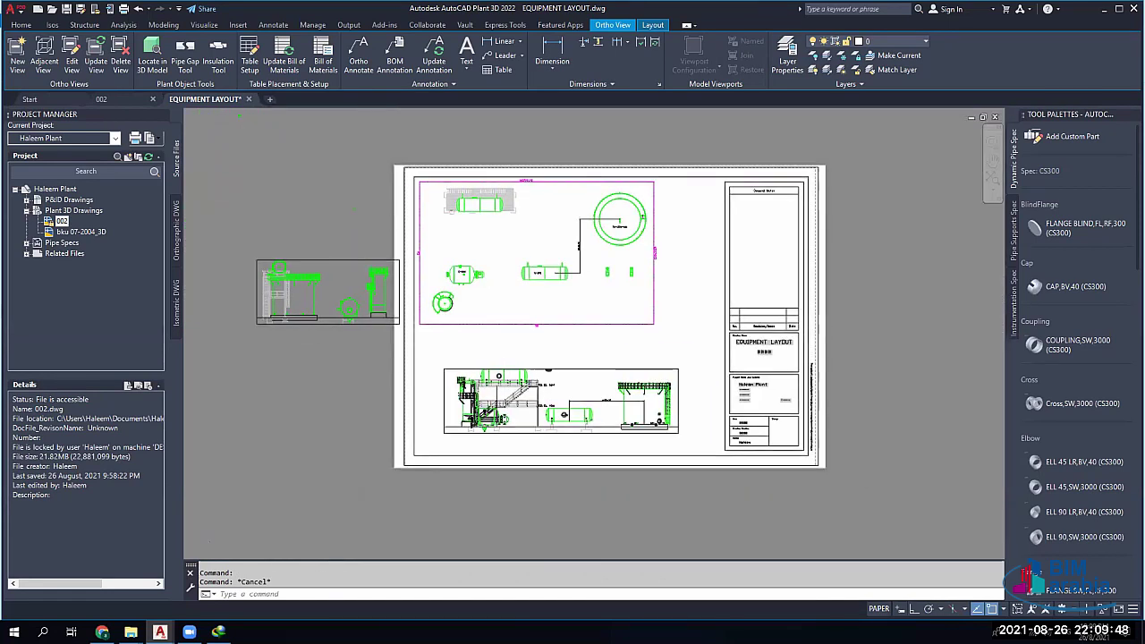
{"action": "scroll", "coordinate": [539, 362], "scroll_direction": "up", "scroll_amount": 2}
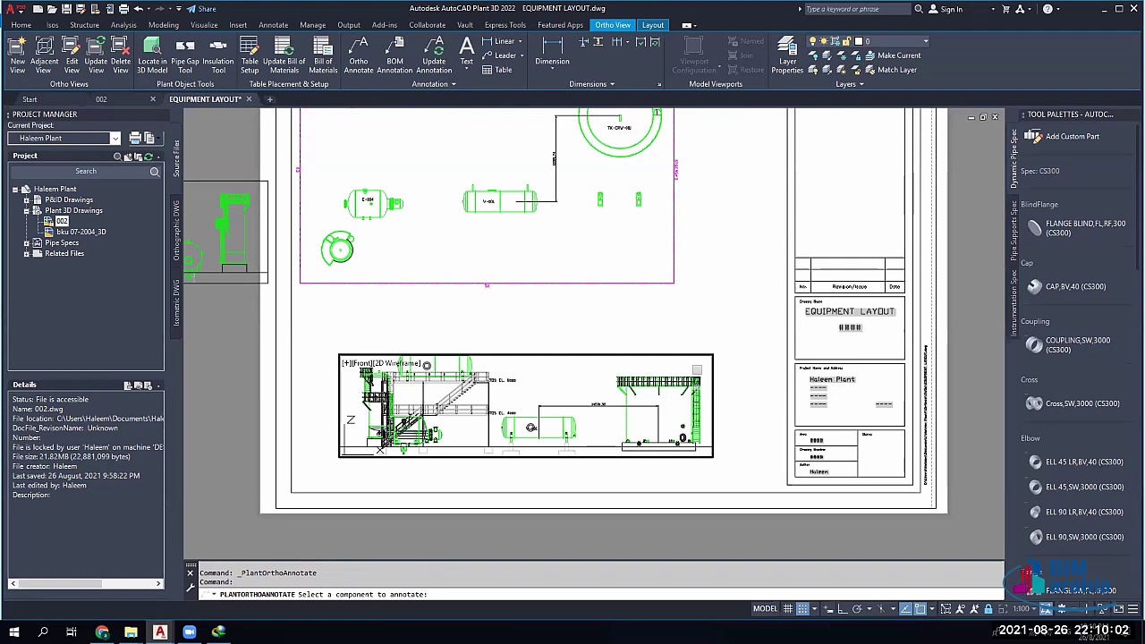
Pick the tank in the lower front elevation as the component to annotate
{"action": "left_click", "coordinate": [530, 427]}
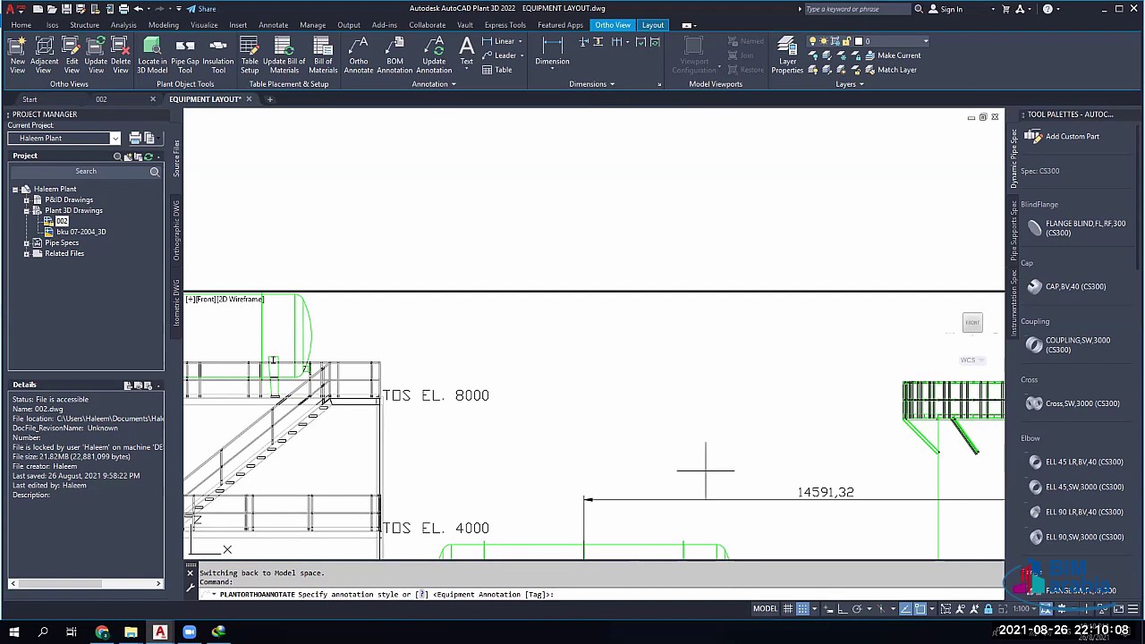
{"action": "scroll", "coordinate": [705, 468], "scroll_direction": "down", "scroll_amount": 2}
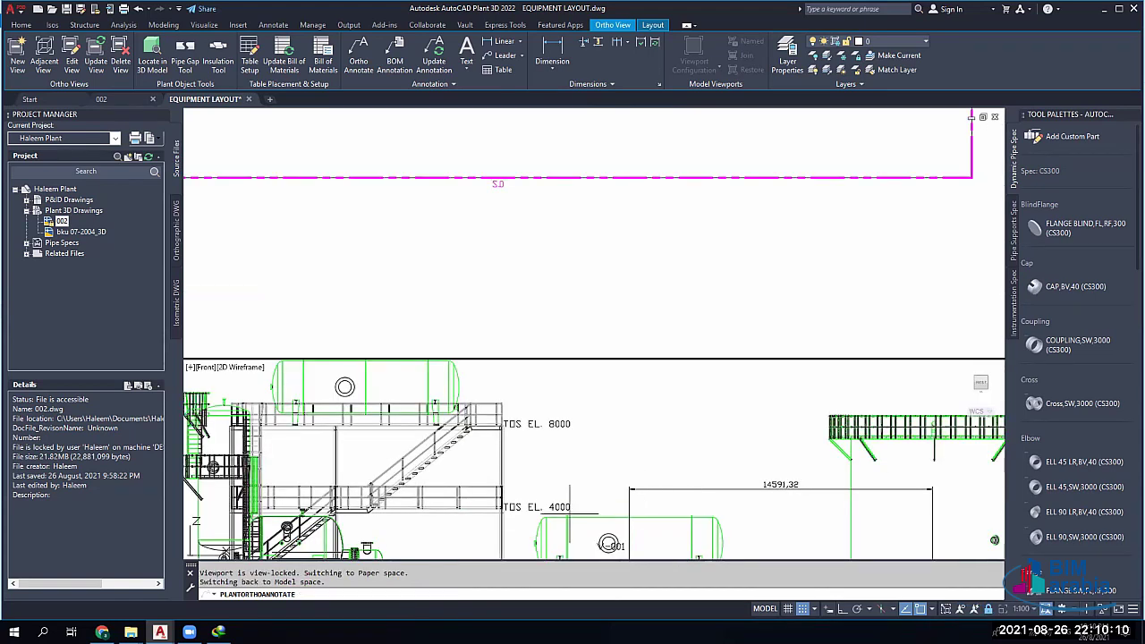
{"action": "scroll", "coordinate": [529, 402], "scroll_direction": "down", "scroll_amount": 5}
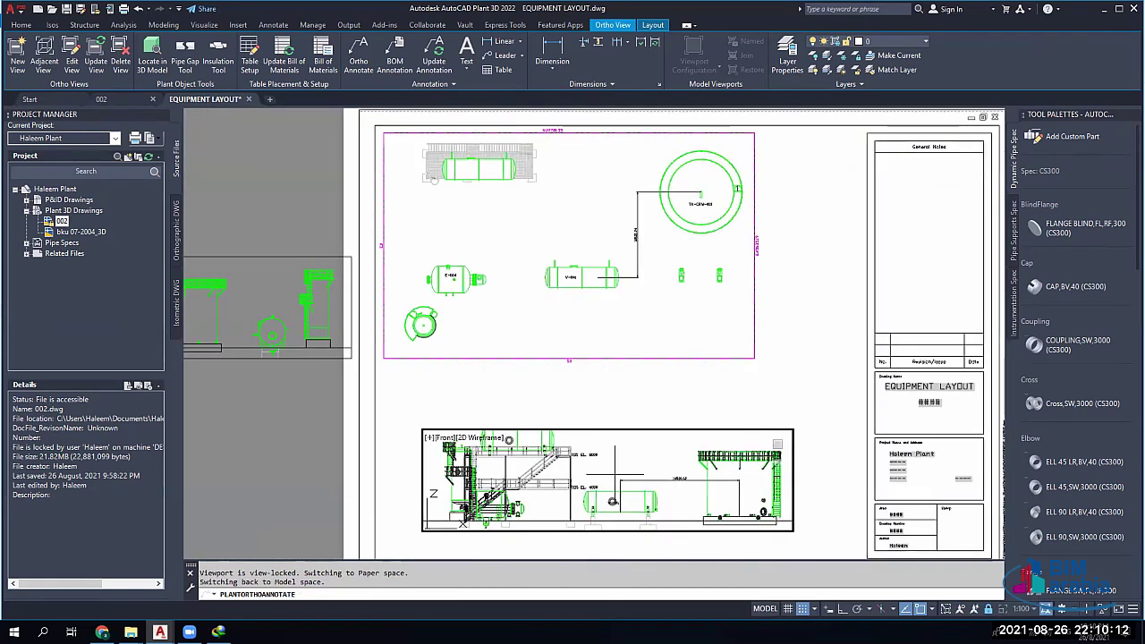
{"action": "scroll", "coordinate": [530, 402], "scroll_direction": "up", "scroll_amount": 5}
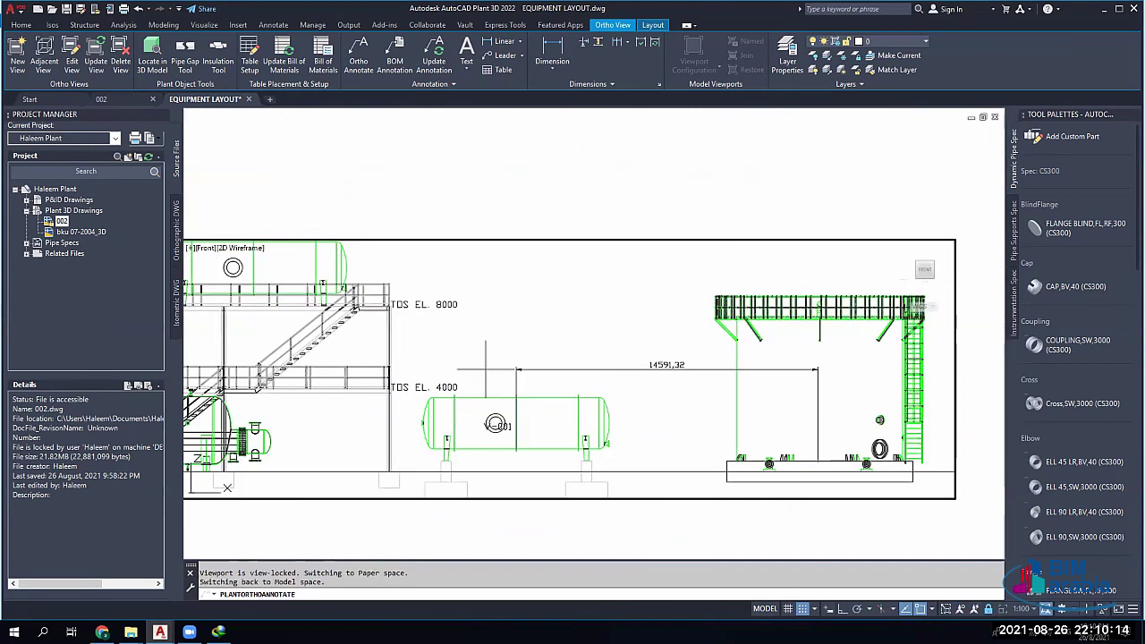
{"action": "scroll", "coordinate": [495, 399], "scroll_direction": "down", "scroll_amount": 2}
{"action": "scroll", "coordinate": [494, 400], "scroll_direction": "down", "scroll_amount": 3}
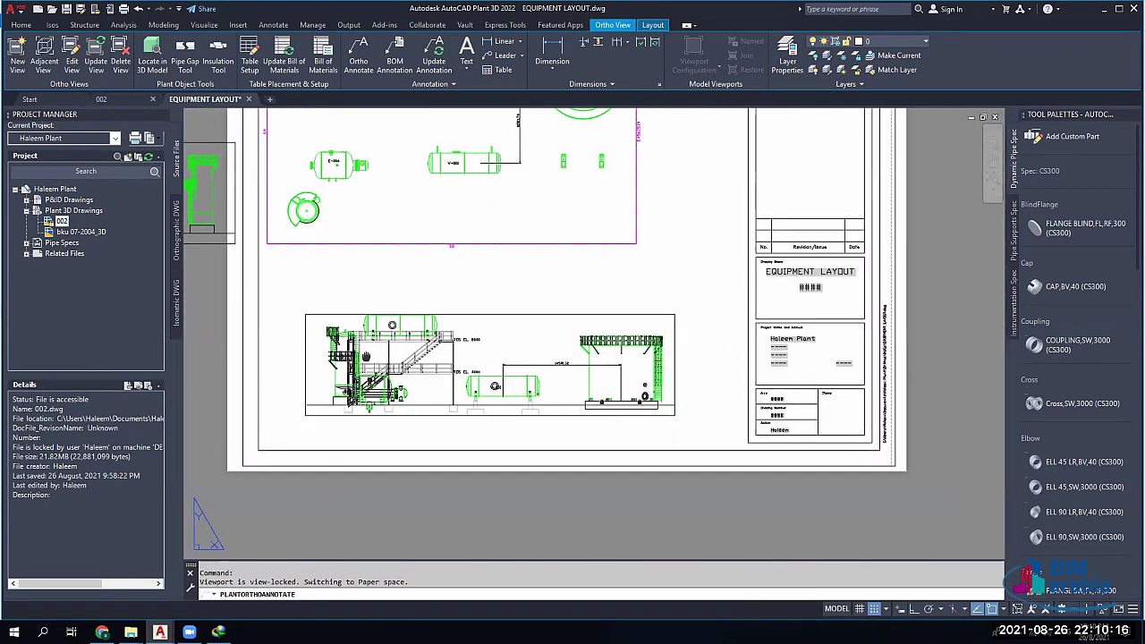
{"action": "scroll", "coordinate": [511, 331], "scroll_direction": "up", "scroll_amount": 2}
{"action": "scroll", "coordinate": [501, 322], "scroll_direction": "up", "scroll_amount": 1}
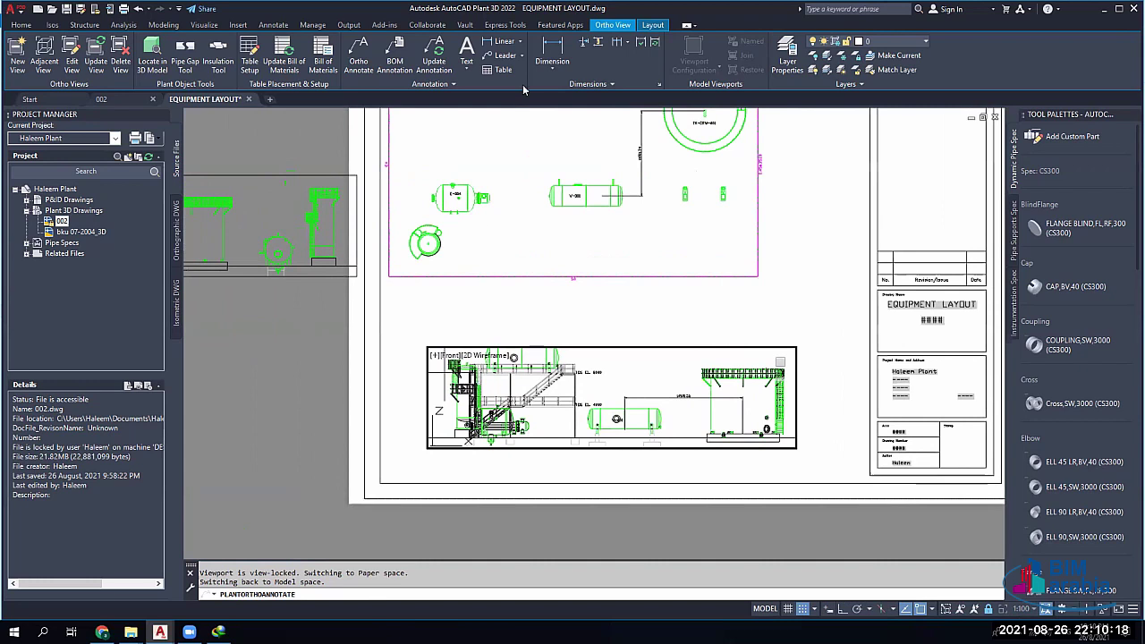
{"action": "scroll", "coordinate": [485, 313], "scroll_direction": "down", "scroll_amount": 4}
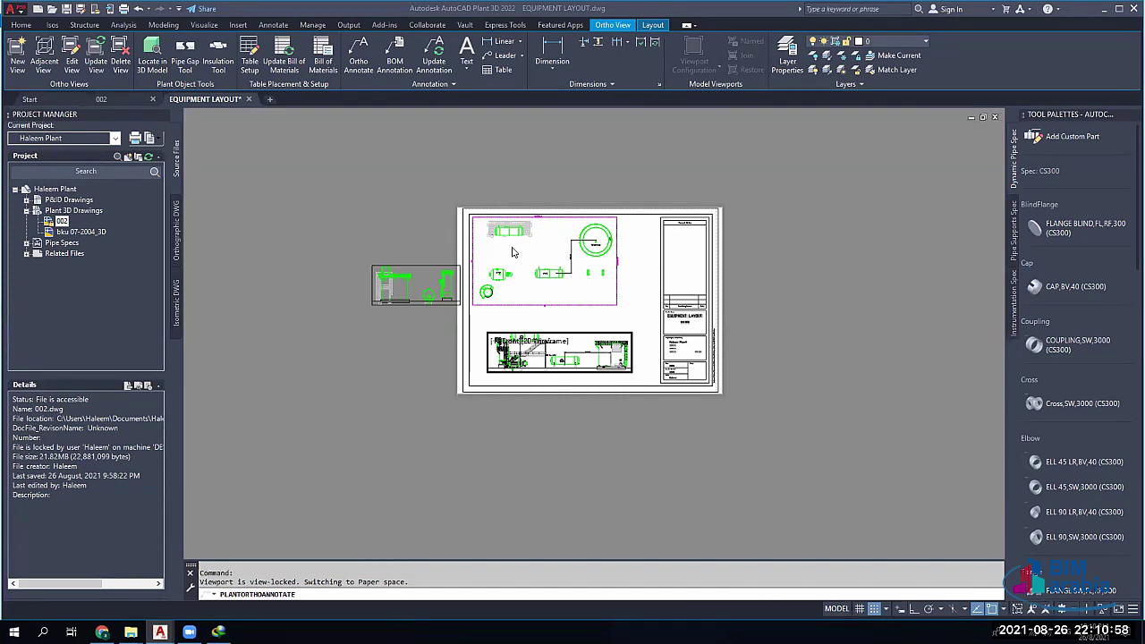
Return to paper space and quick-save the EQUIPMENT LAYOUT drawing
{"action": "scroll", "coordinate": [516, 253], "scroll_direction": "up", "scroll_amount": 3}
{"action": "scroll", "coordinate": [630, 246], "scroll_direction": "up", "scroll_amount": 2}
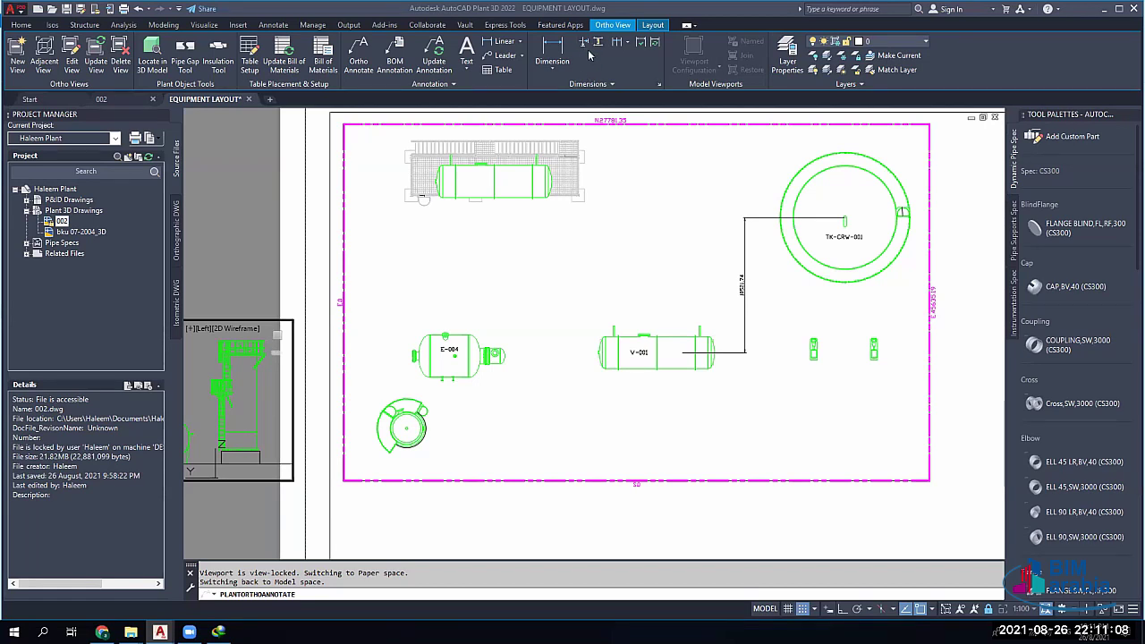
{"action": "scroll", "coordinate": [638, 247], "scroll_direction": "down", "scroll_amount": 4}
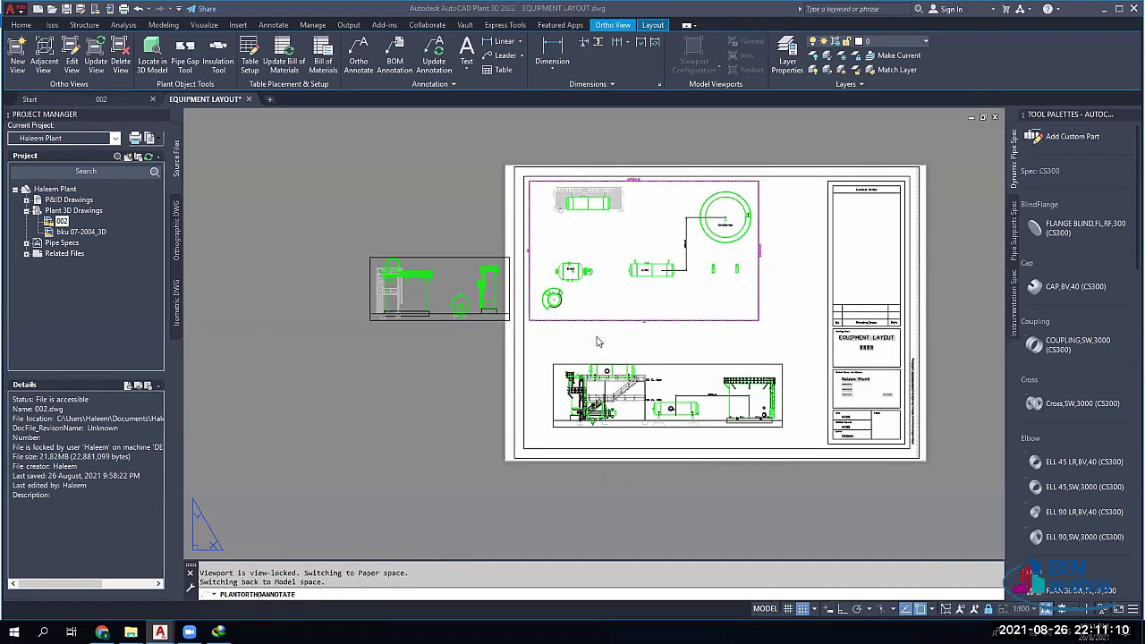
{"action": "middle_click_drag", "start_coordinate": [631, 320], "coordinate": [498, 273]}
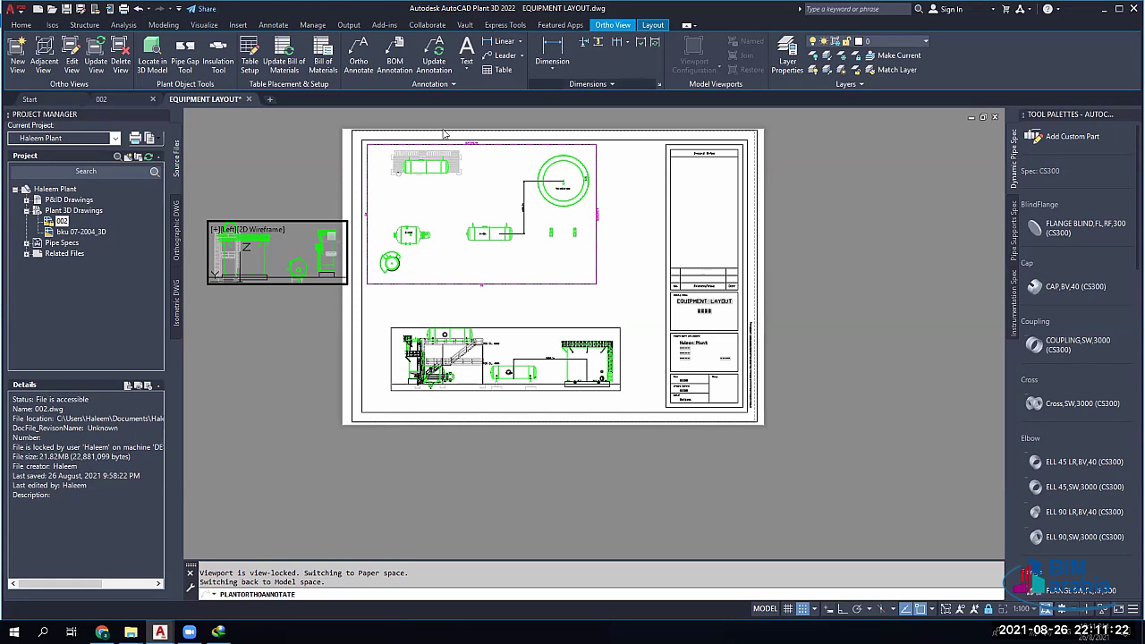
{"action": "double_click", "coordinate": [554, 319]}
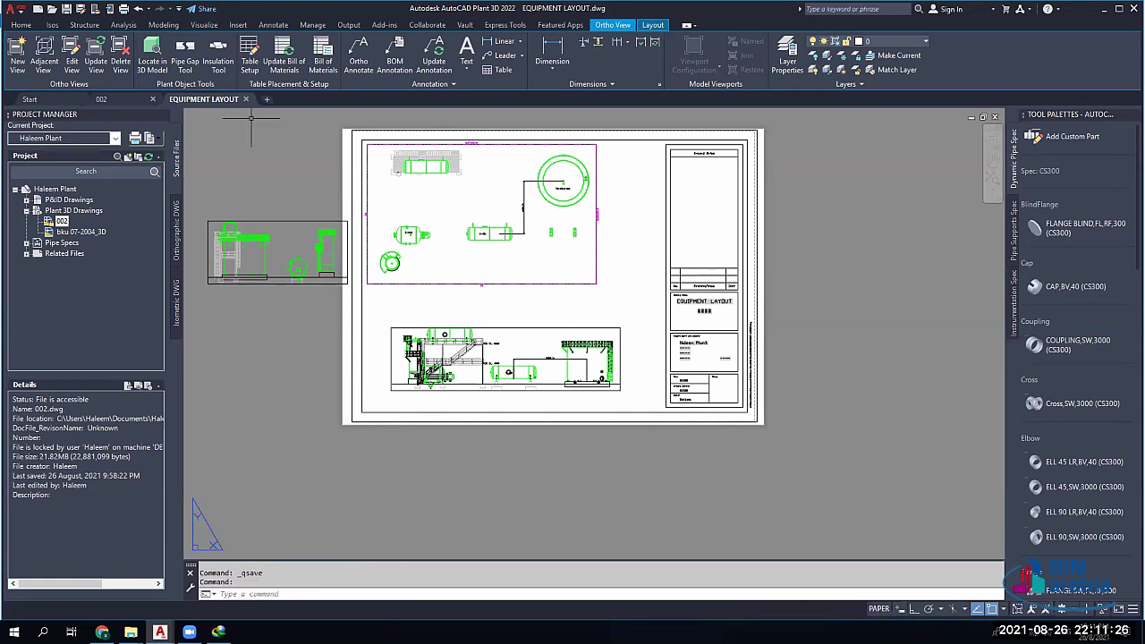
{"action": "key", "text": "ctrl+s"}
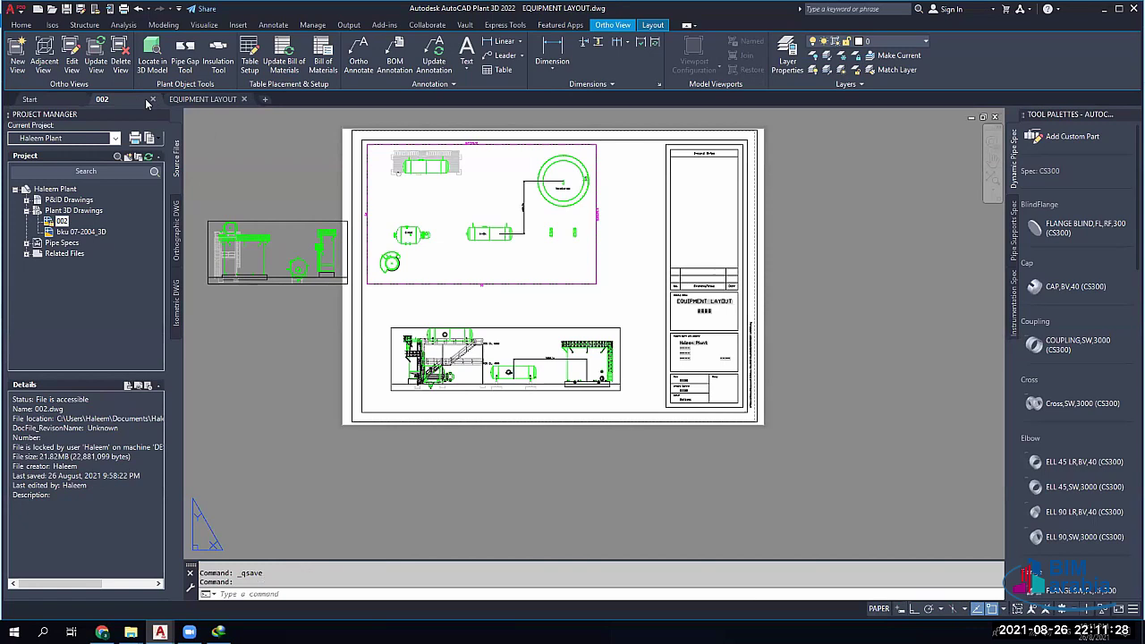
Switch to the 002 3D model drawing and centre the pipe rack in view
{"action": "left_click", "coordinate": [147, 102]}
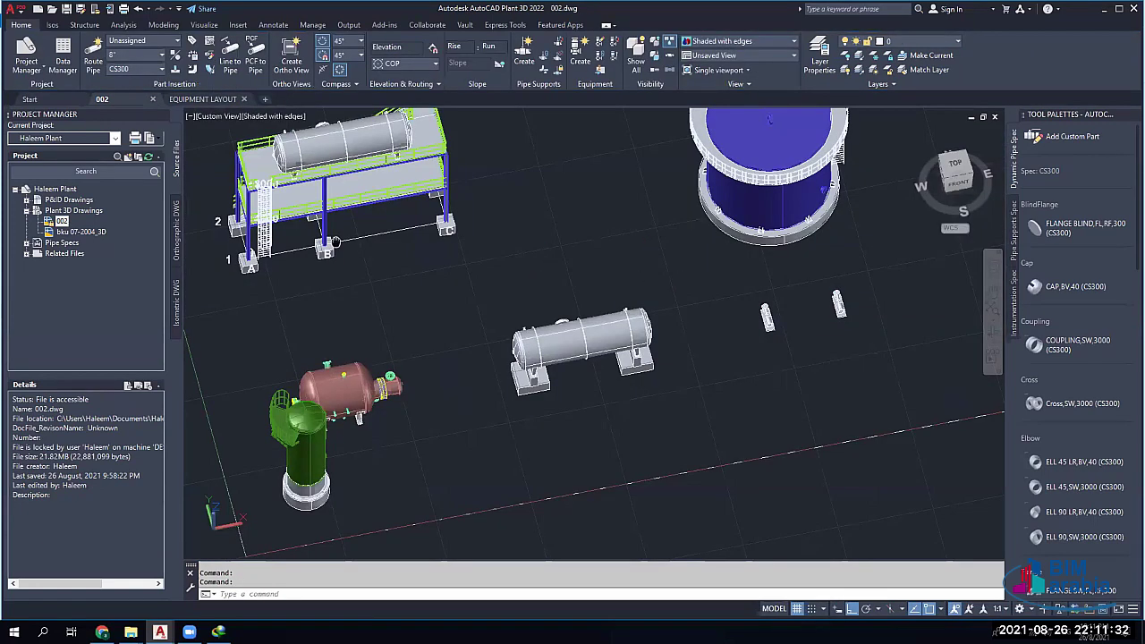
{"action": "middle_click_drag", "start_coordinate": [333, 241], "coordinate": [593, 324]}
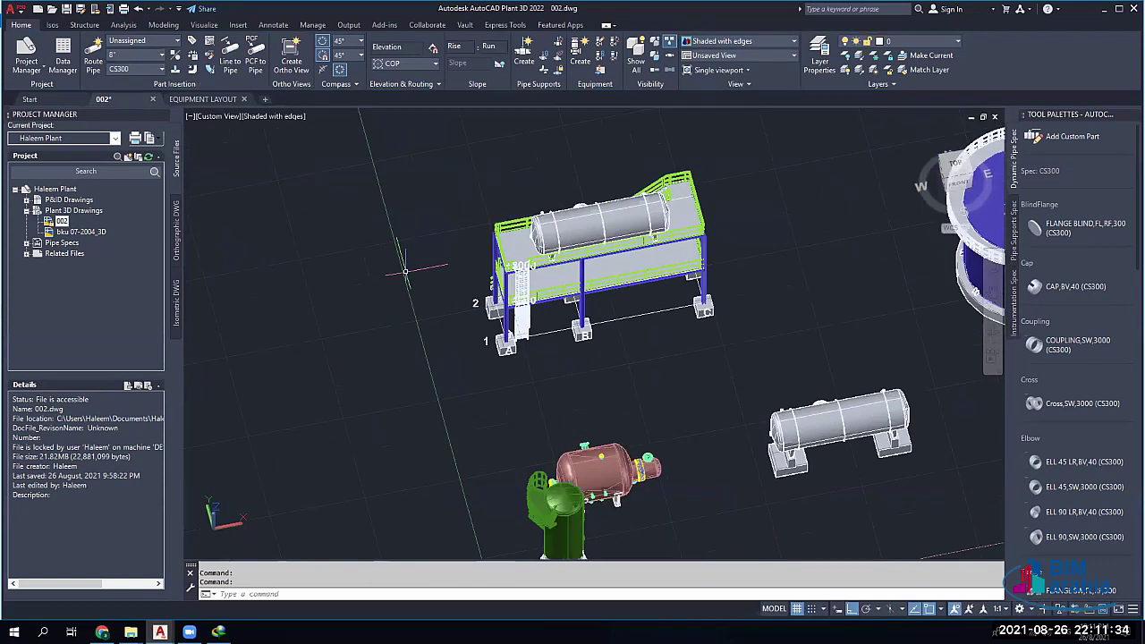
{"action": "middle_click_drag", "start_coordinate": [338, 215], "coordinate": [468, 270]}
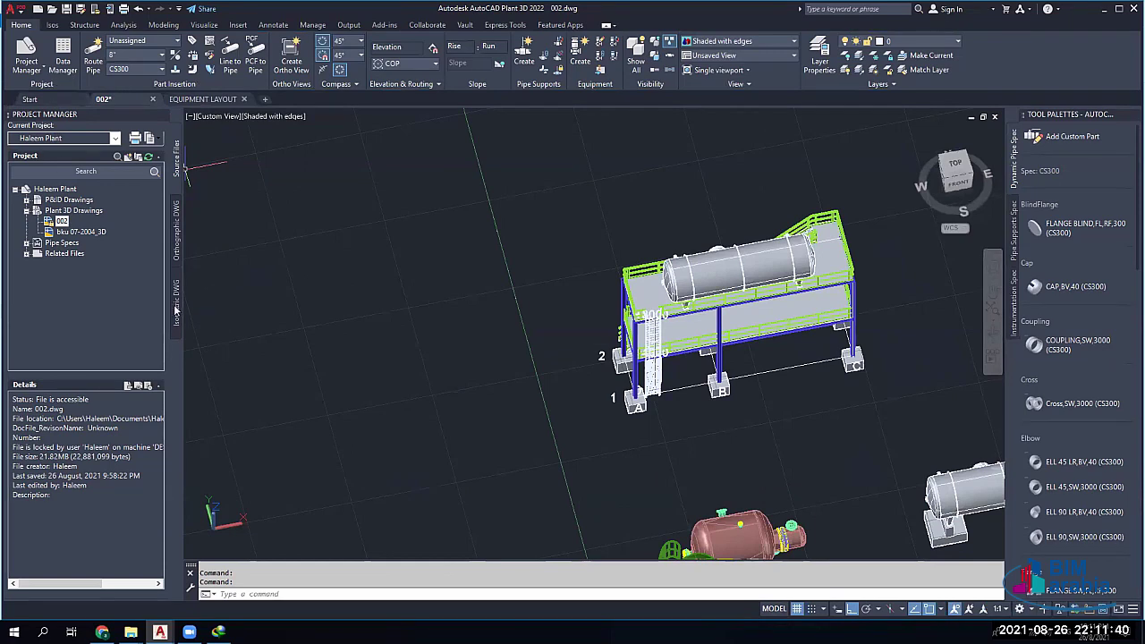
Expand Pipe Specs in Project Manager and open the CS300 spec for editing
{"action": "double_click", "coordinate": [36, 243]}
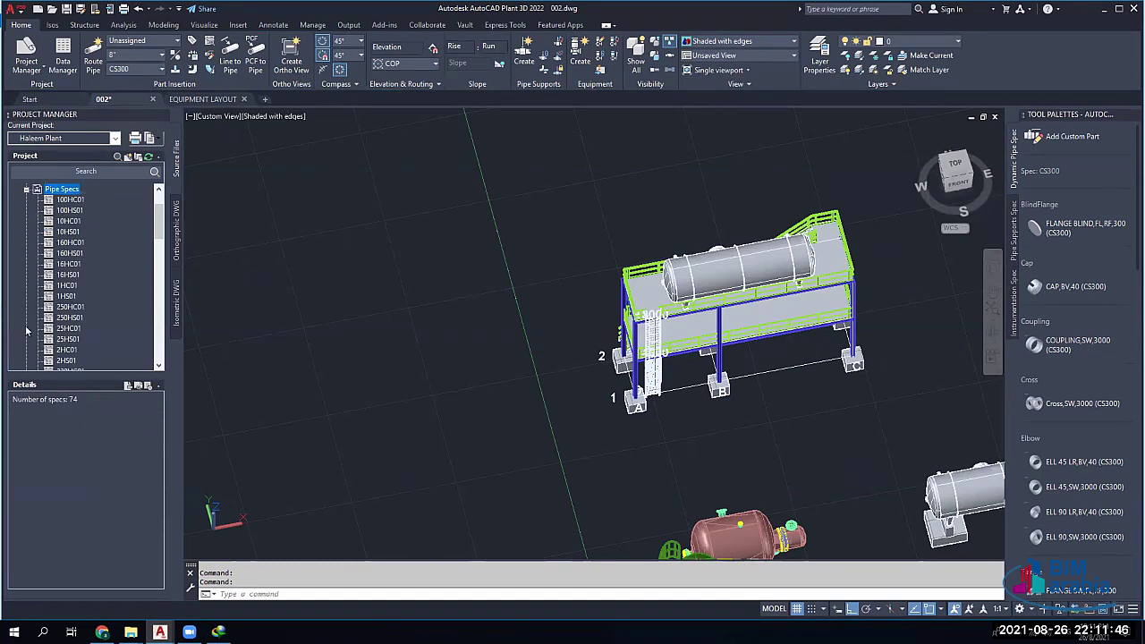
{"action": "scroll", "coordinate": [55, 308], "scroll_direction": "down", "scroll_amount": 2}
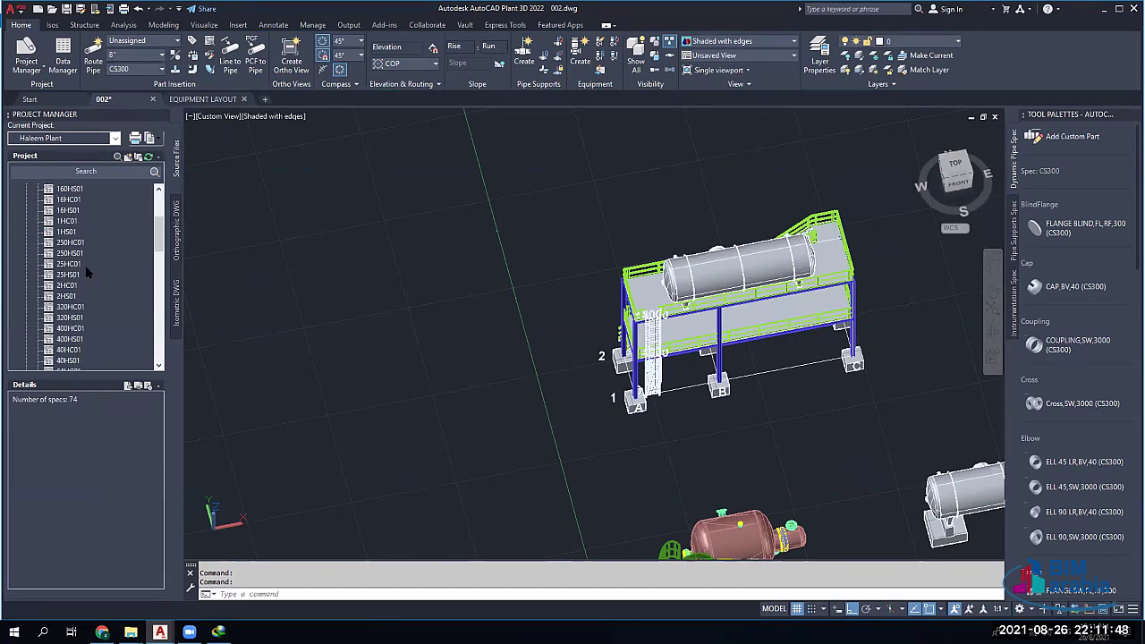
{"action": "scroll", "coordinate": [85, 273], "scroll_direction": "down", "scroll_amount": 3}
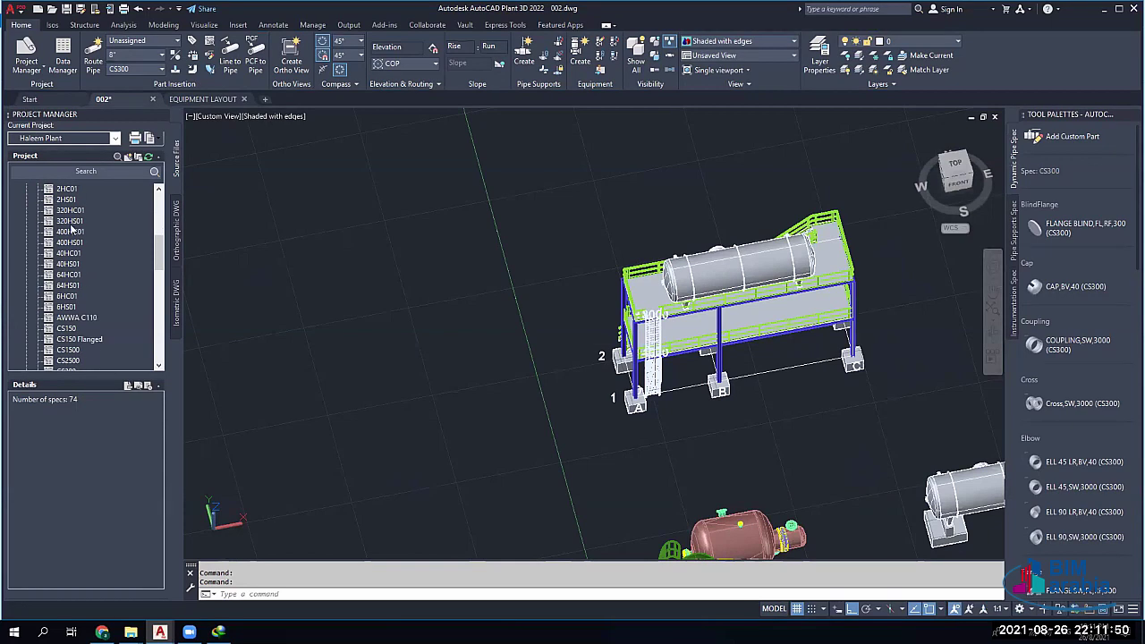
{"action": "left_click", "coordinate": [71, 232]}
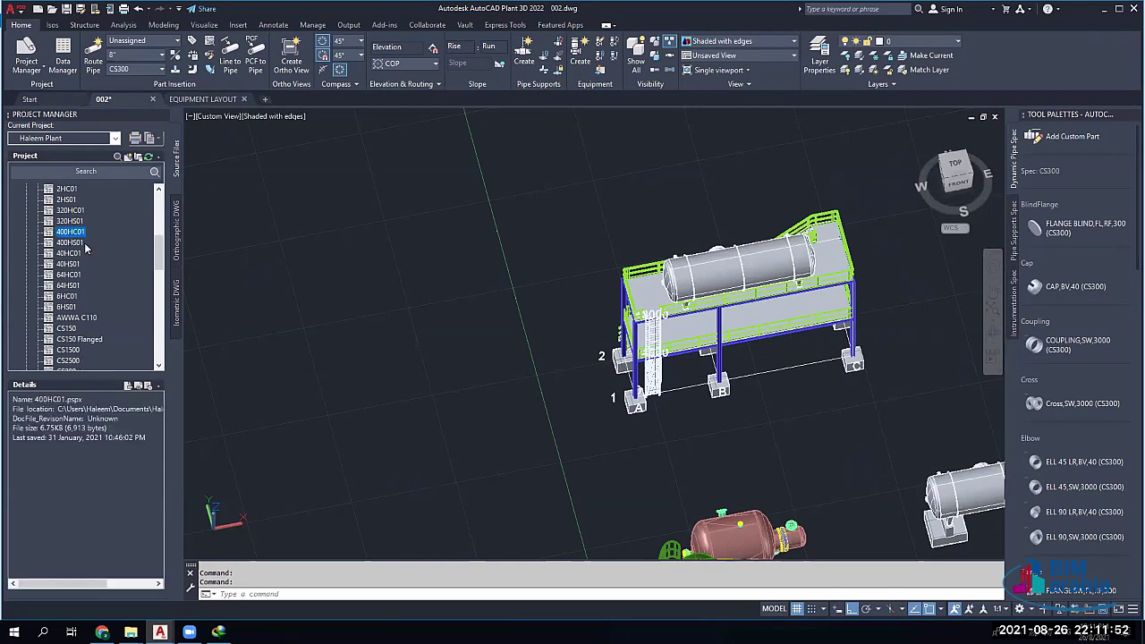
{"action": "scroll", "coordinate": [79, 237], "scroll_direction": "up", "scroll_amount": 2}
{"action": "scroll", "coordinate": [77, 234], "scroll_direction": "down", "scroll_amount": 5}
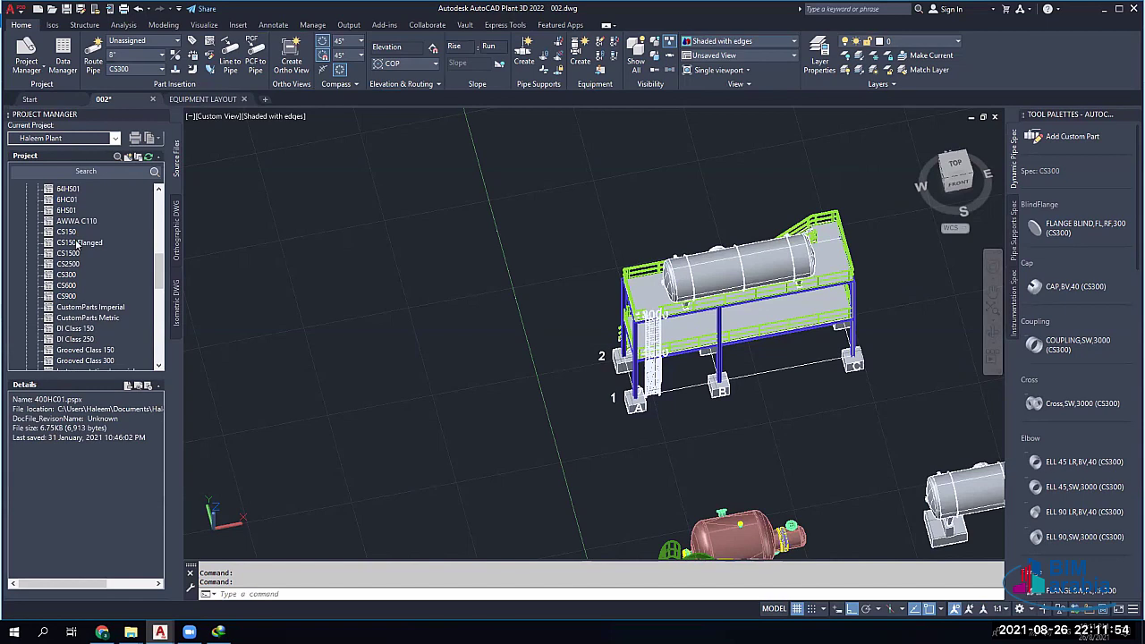
{"action": "left_click", "coordinate": [76, 263]}
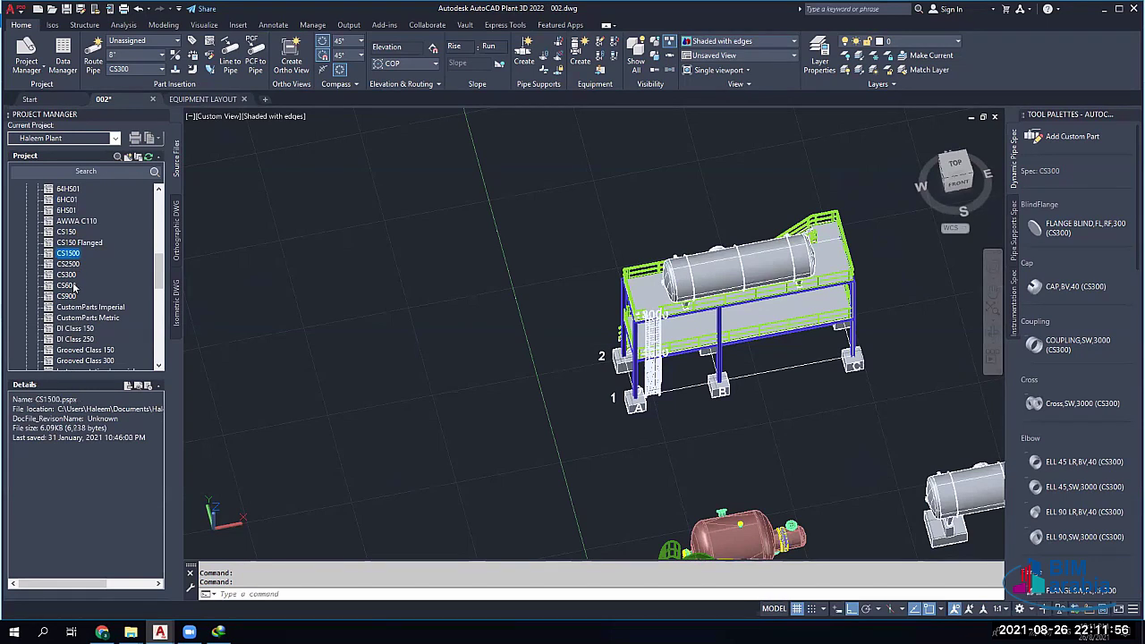
{"action": "left_click", "coordinate": [66, 275]}
{"action": "right_click", "coordinate": [65, 277]}
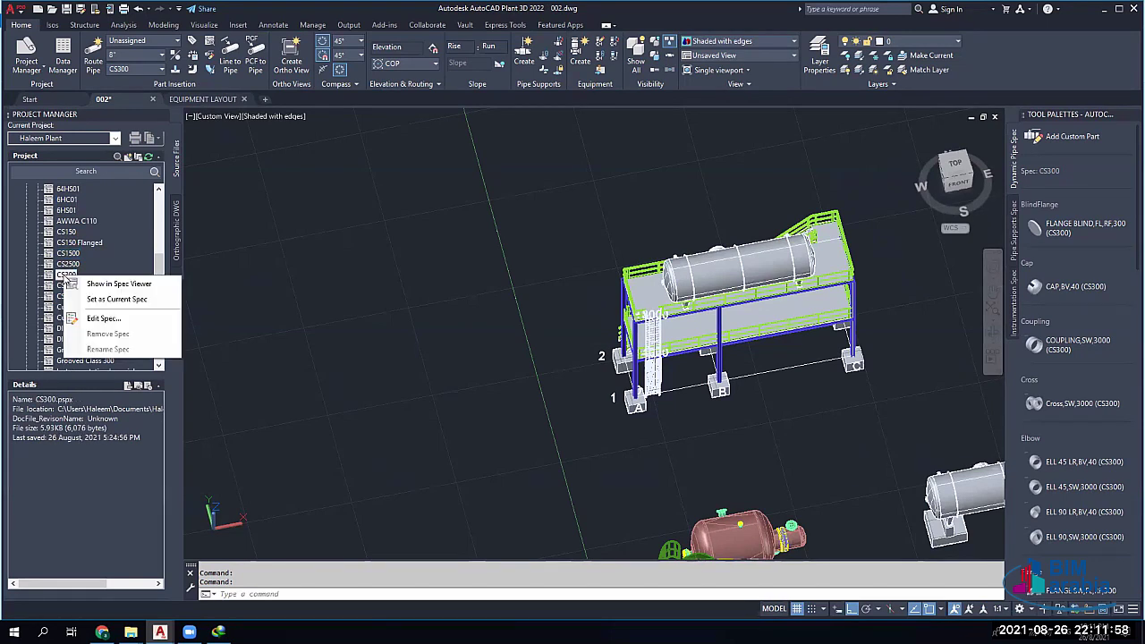
{"action": "left_click", "coordinate": [104, 318]}
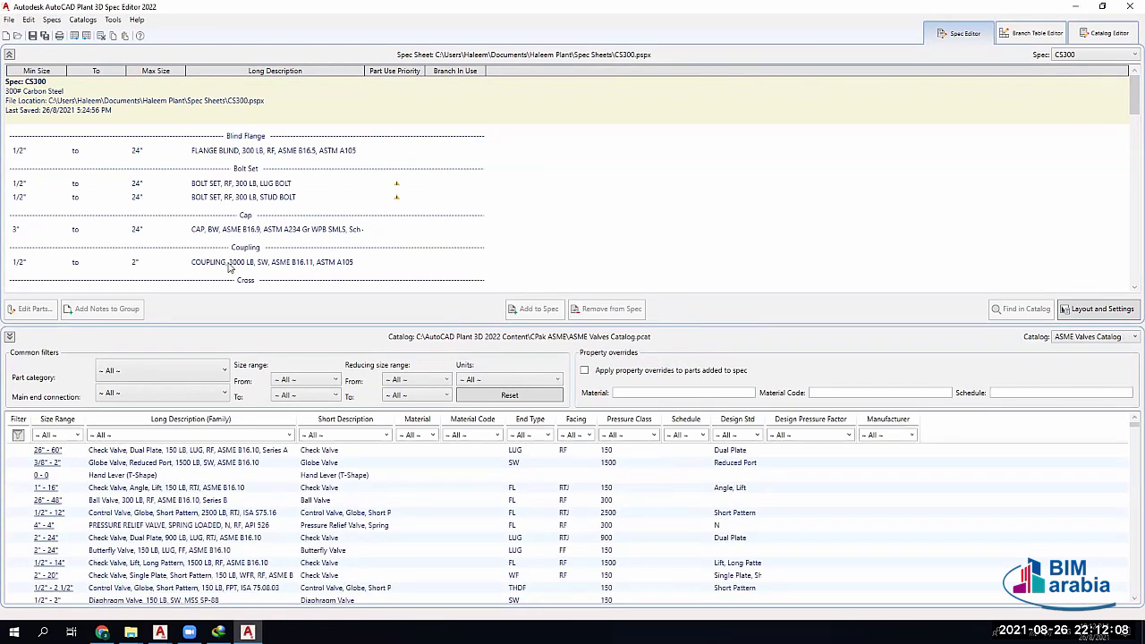
Remove PRESSURE RELIEF VALVE, PILOT OPERATED from CS300, keeping the ASME Valves Catalog selected
{"action": "scroll", "coordinate": [465, 193], "scroll_direction": "down", "scroll_amount": 5}
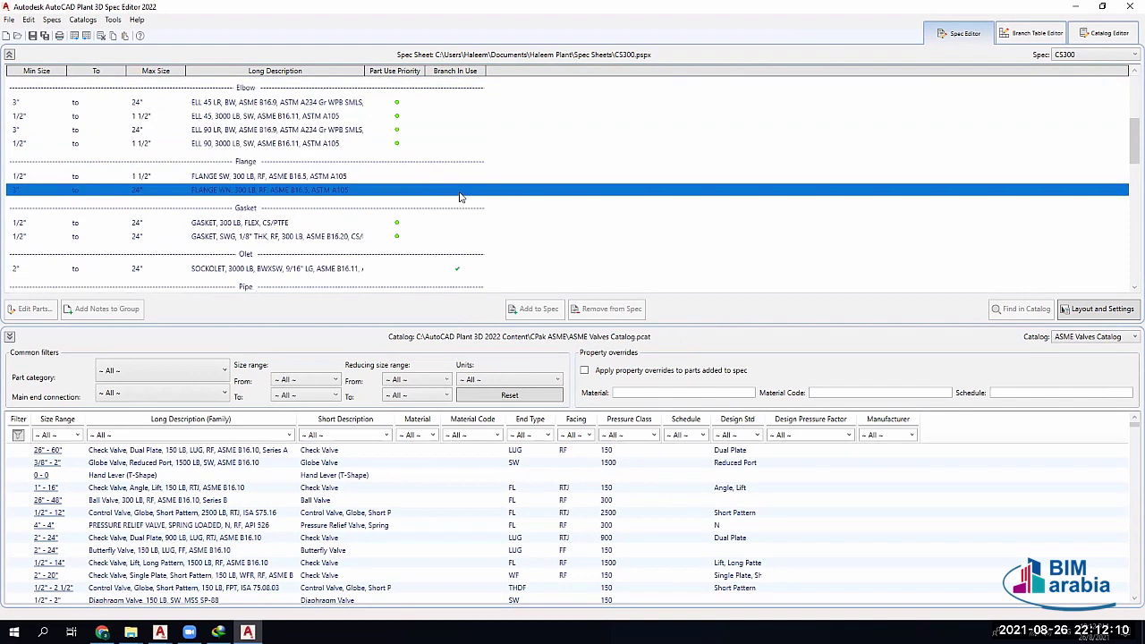
{"action": "scroll", "coordinate": [429, 198], "scroll_direction": "down", "scroll_amount": 5}
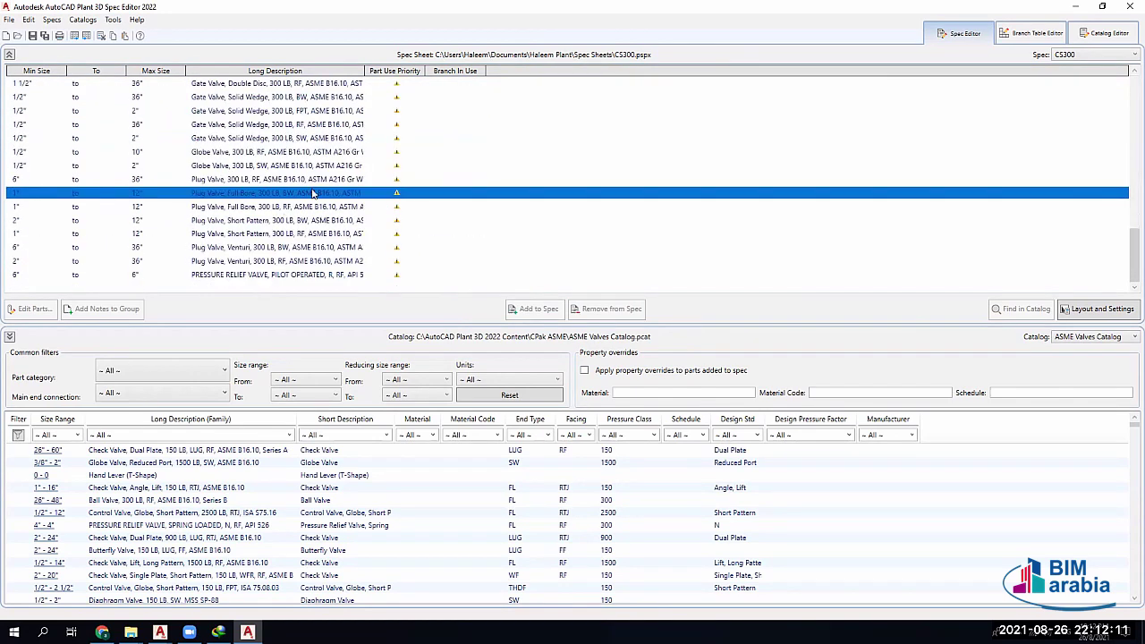
{"action": "left_click", "coordinate": [280, 277]}
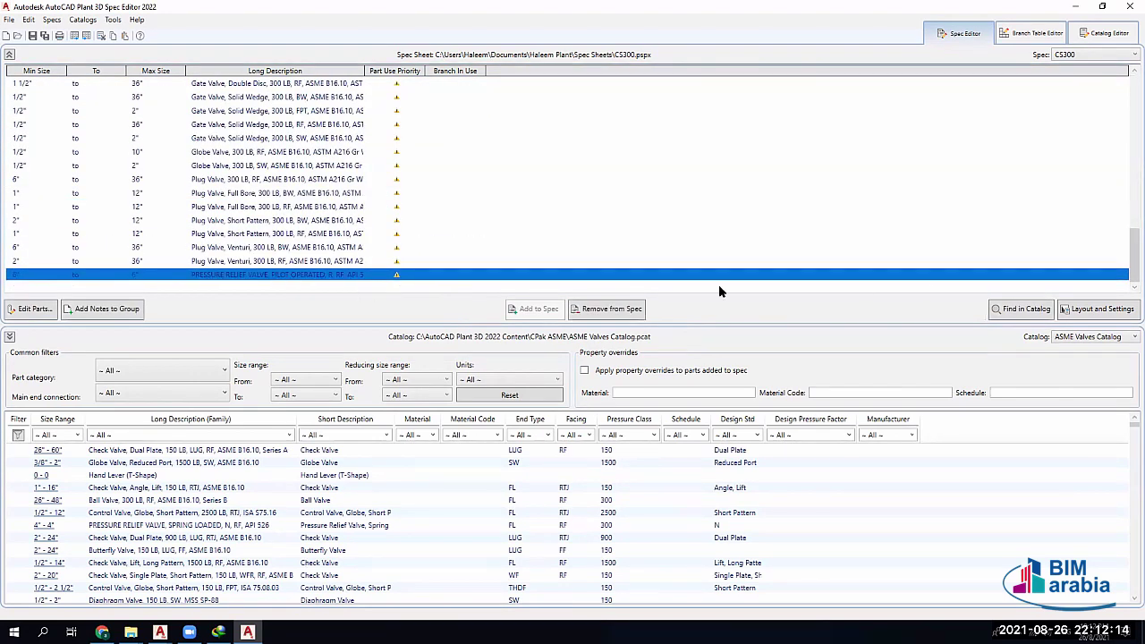
{"action": "left_click", "coordinate": [626, 312]}
{"action": "left_click", "coordinate": [1089, 339]}
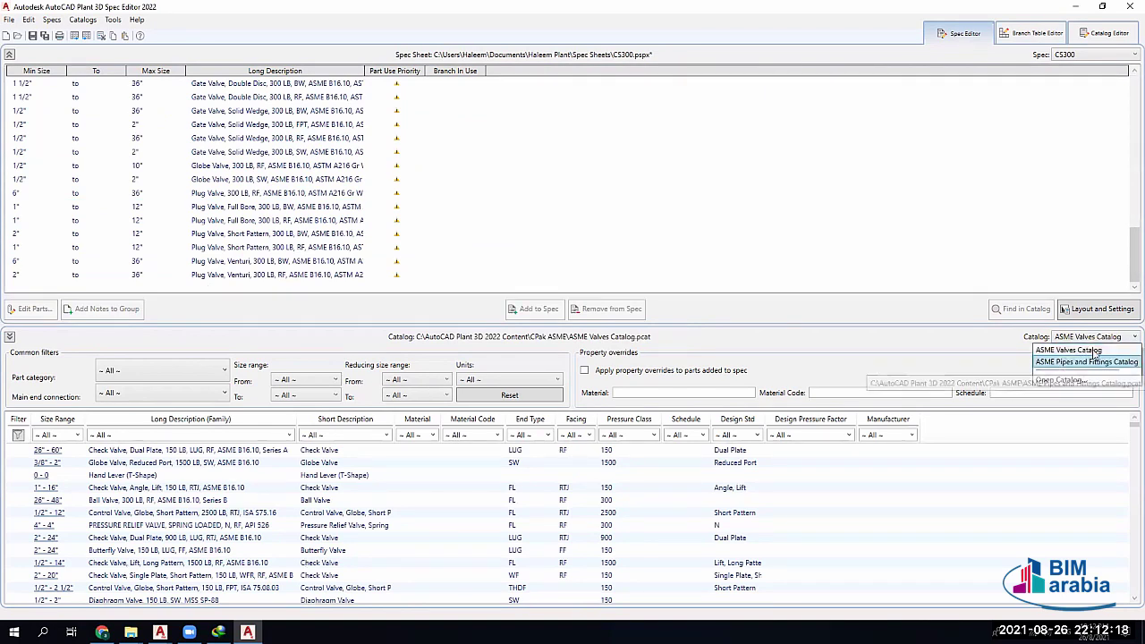
{"action": "left_click", "coordinate": [1093, 350]}
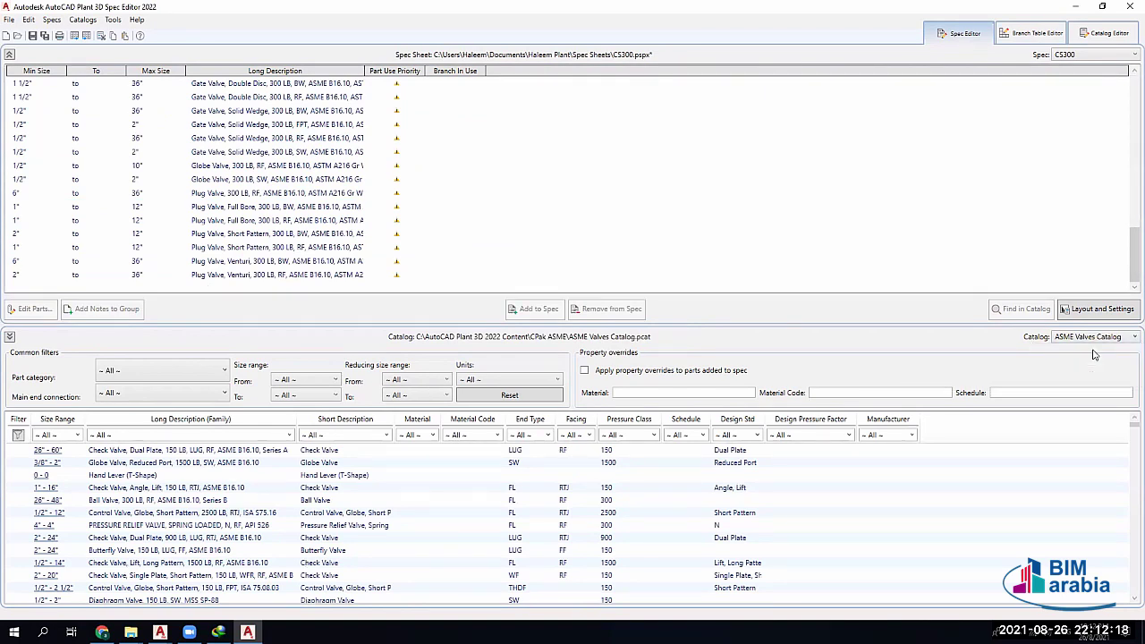
Set the Long Description filter to the spring-loaded T RTJ relief valve
{"action": "left_click", "coordinate": [291, 435]}
{"action": "left_click", "coordinate": [290, 434]}
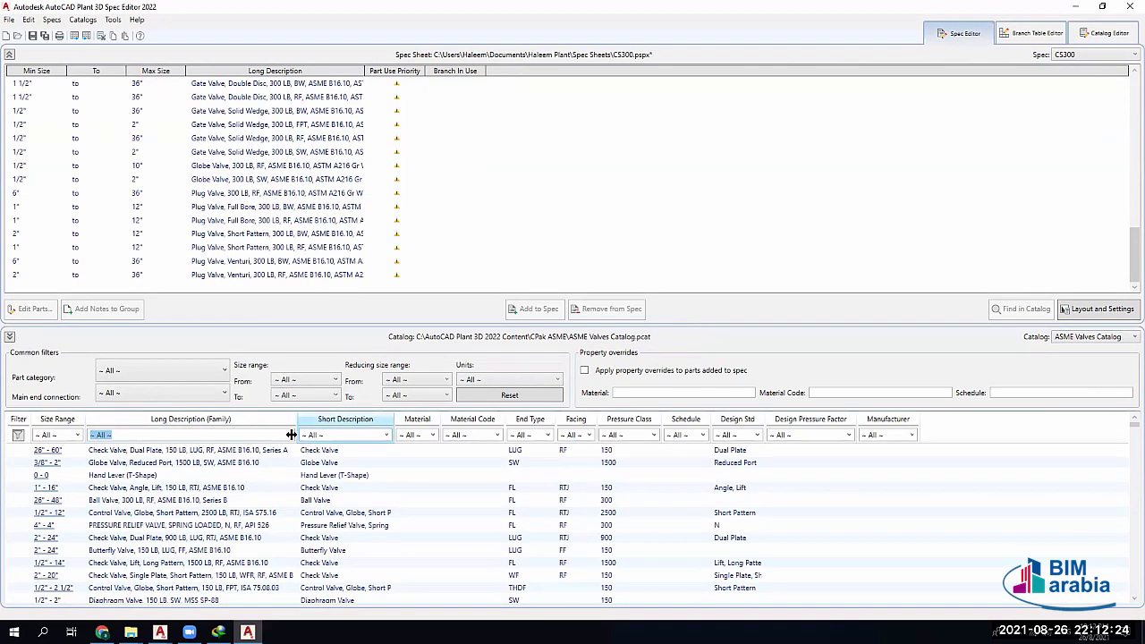
{"action": "key", "text": "alt+Down"}
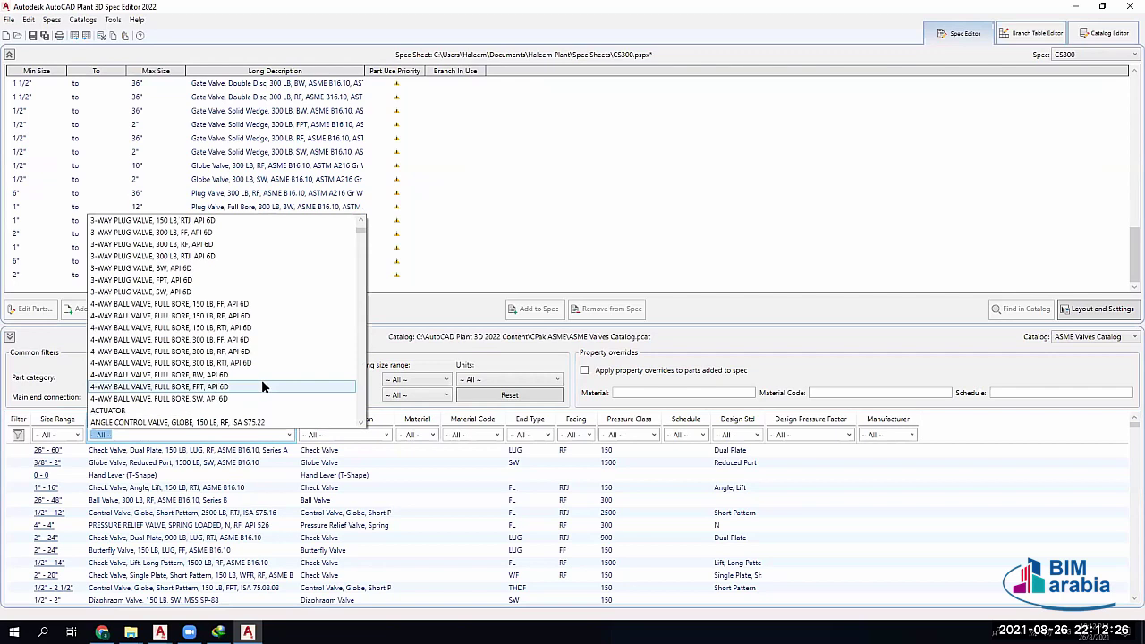
{"action": "scroll", "coordinate": [261, 379], "scroll_direction": "down", "scroll_amount": 1}
{"action": "scroll", "coordinate": [264, 386], "scroll_direction": "down", "scroll_amount": 10}
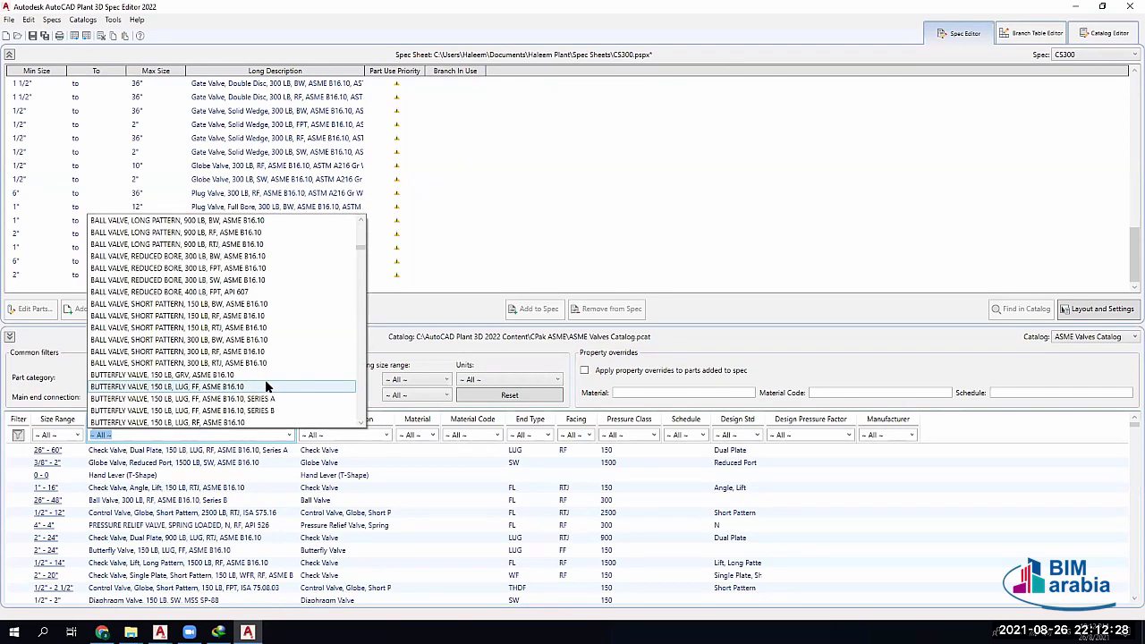
{"action": "scroll", "coordinate": [265, 387], "scroll_direction": "down", "scroll_amount": 10}
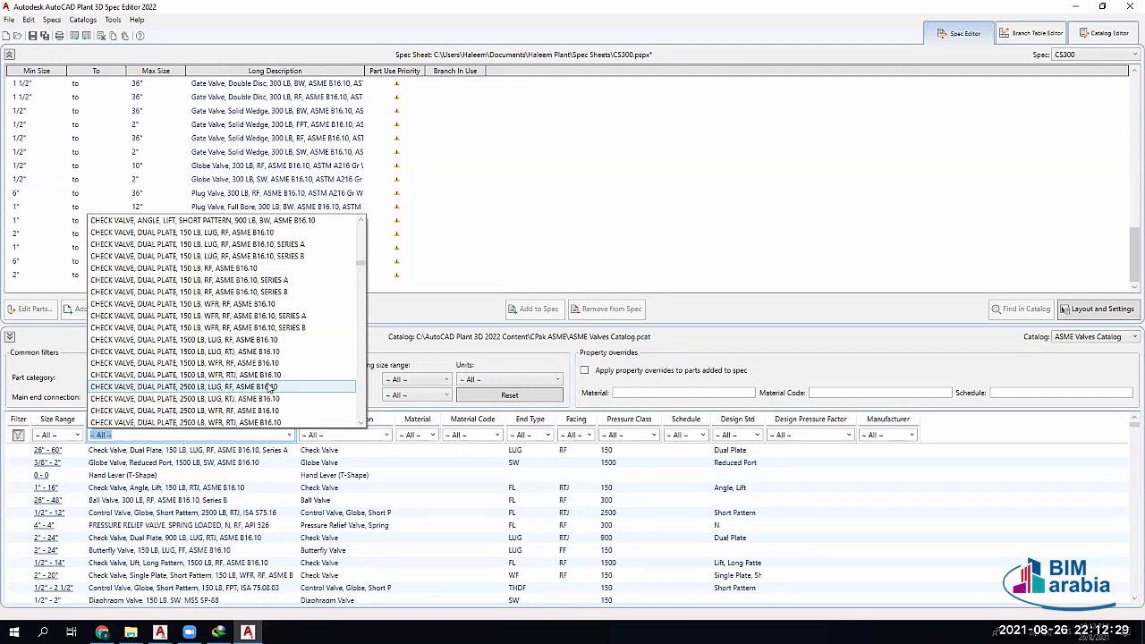
{"action": "left_click", "coordinate": [358, 329]}
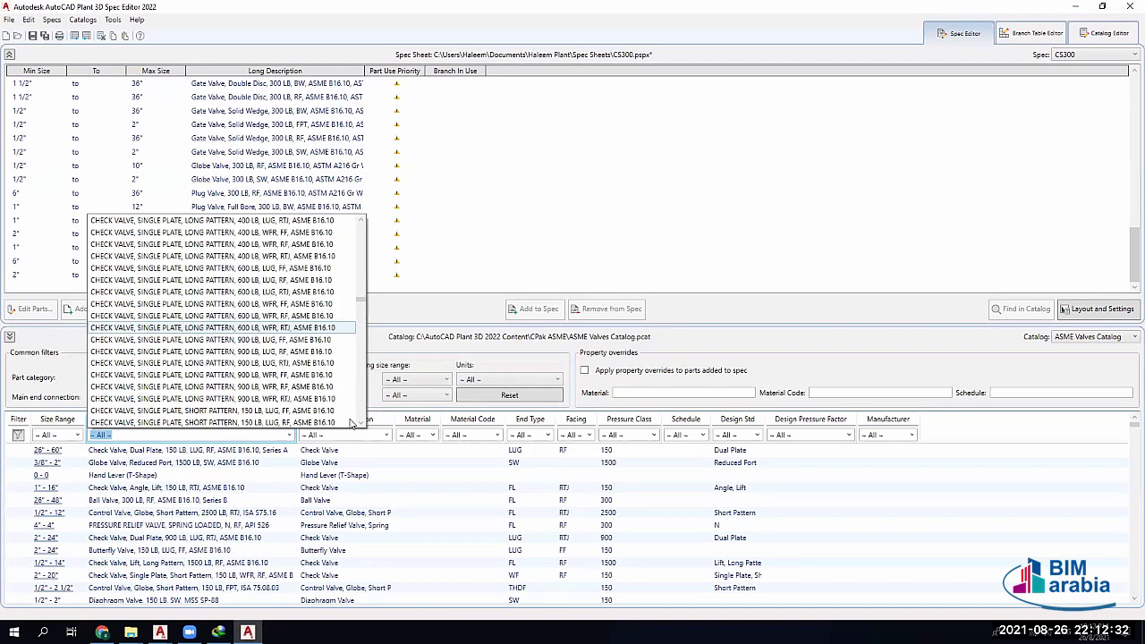
{"action": "scroll", "coordinate": [350, 410], "scroll_direction": "down", "scroll_amount": 15}
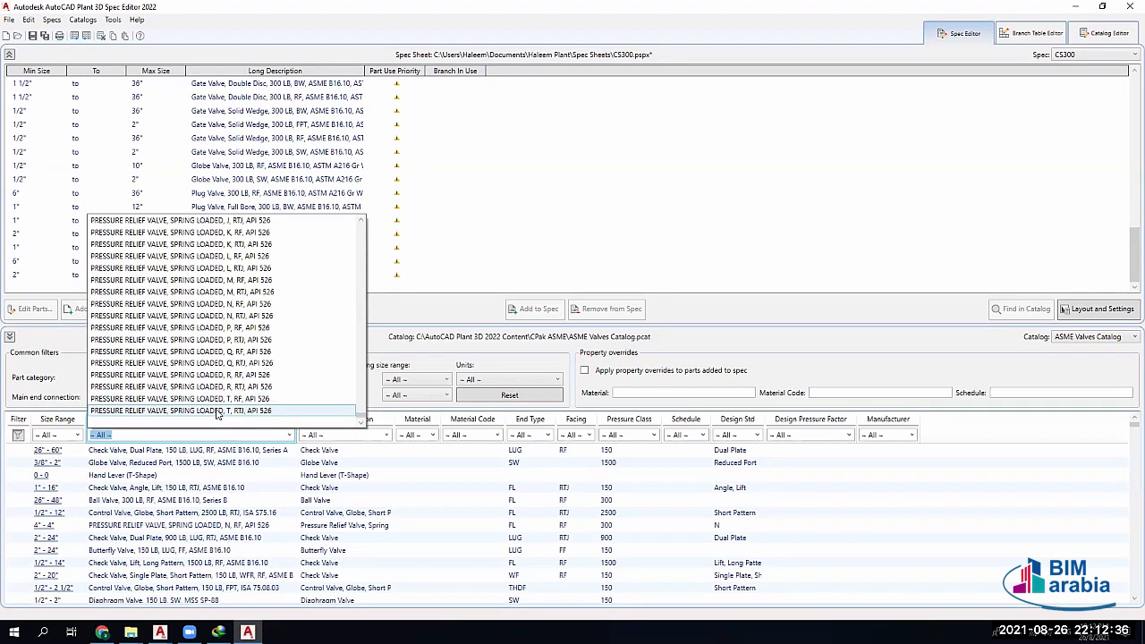
{"action": "left_click", "coordinate": [217, 410]}
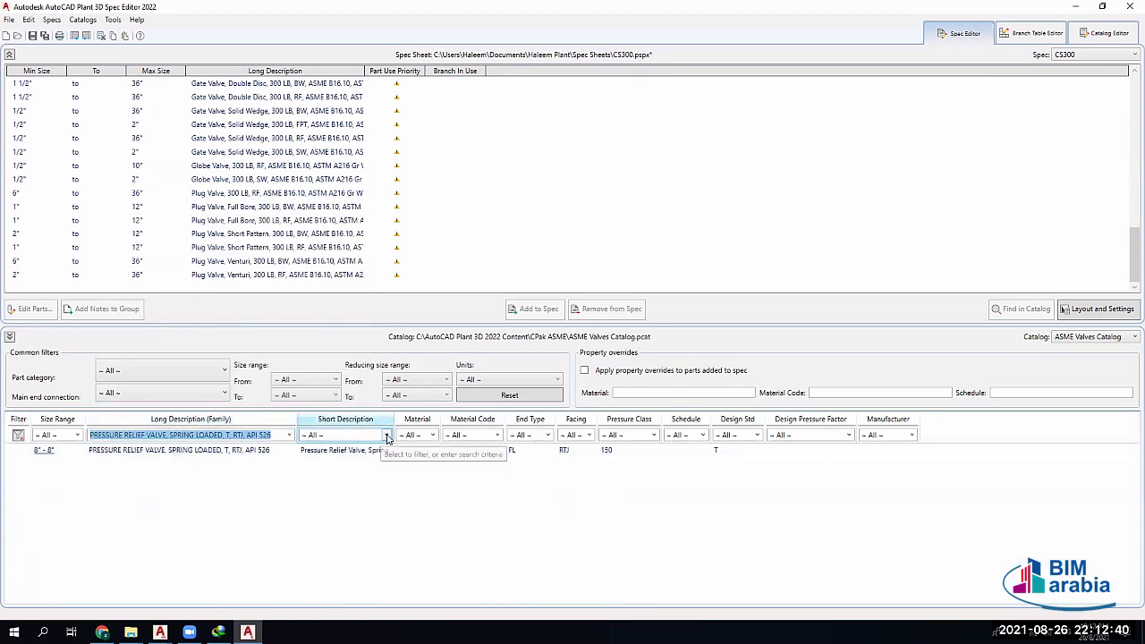
Filter Short Description to PRESSURE RELIEF VALVE, SPRING LOADED and clear the Long Description filter
{"action": "left_click", "coordinate": [386, 436]}
{"action": "scroll", "coordinate": [380, 415], "scroll_direction": "down", "scroll_amount": 5}
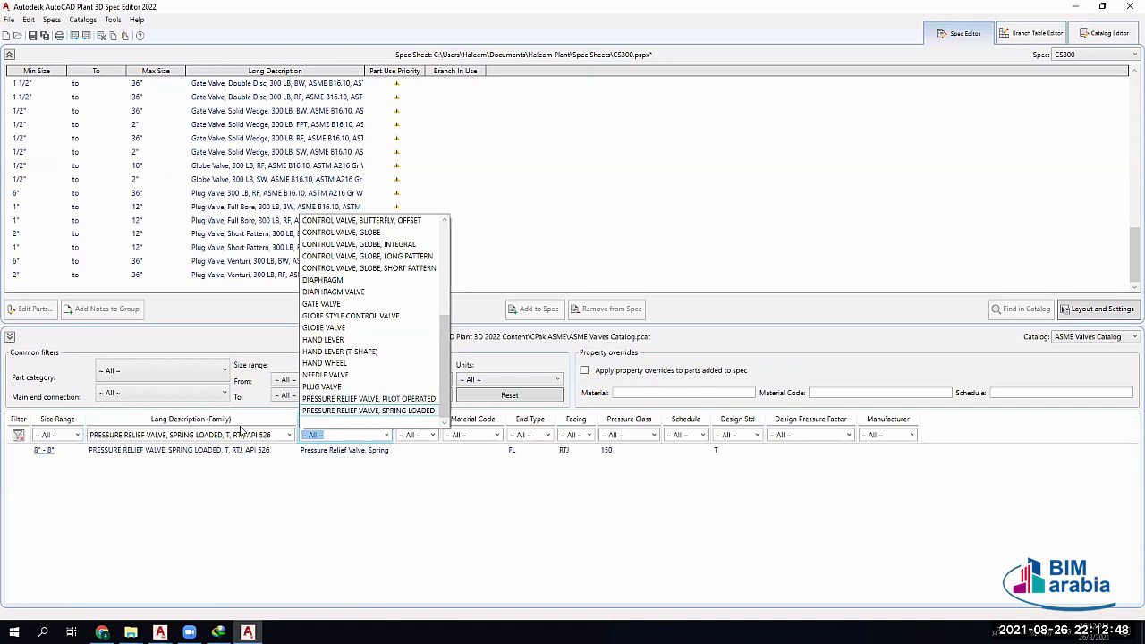
{"action": "left_click", "coordinate": [290, 437]}
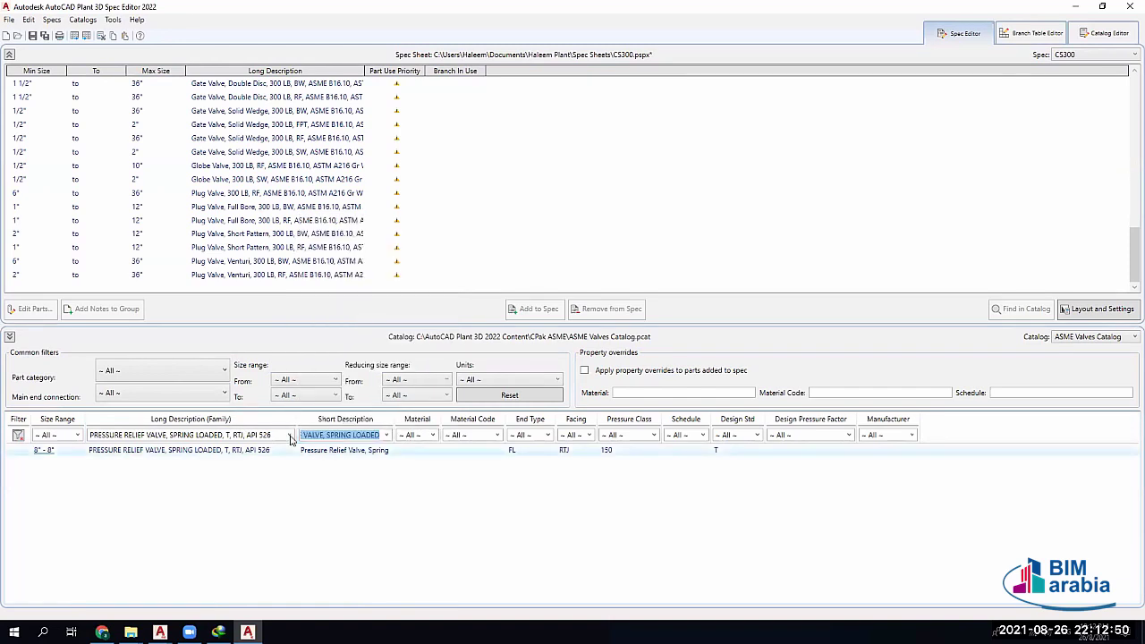
{"action": "left_click", "coordinate": [290, 438]}
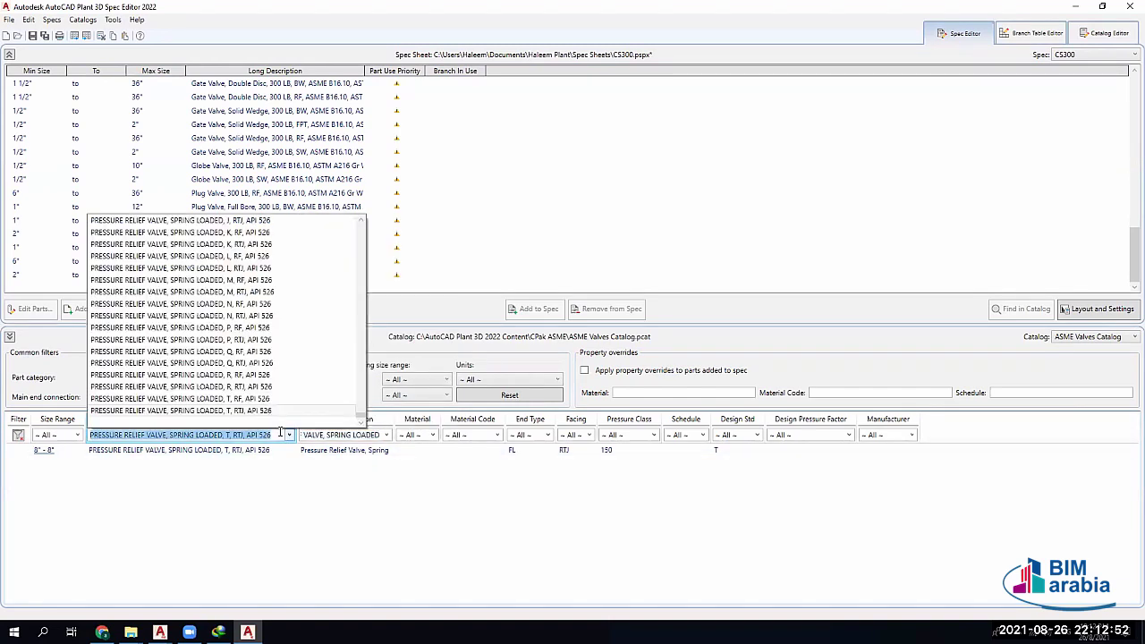
{"action": "left_click", "coordinate": [266, 513]}
{"action": "key", "text": "BackSpace"}
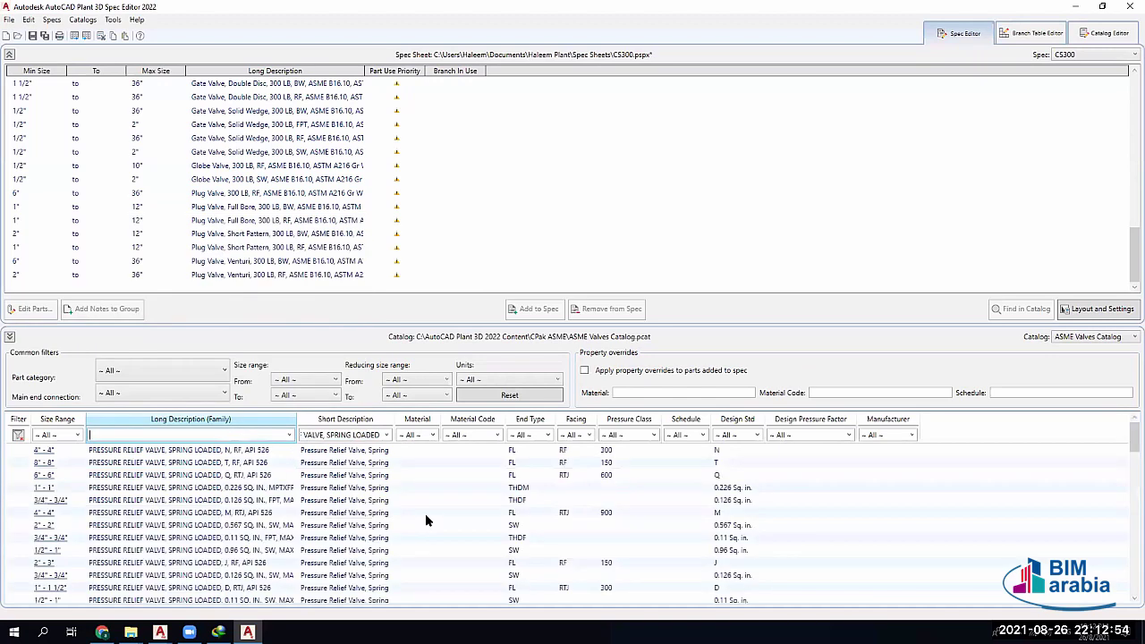
Filter the relief valve catalog to pressure class 300 and RF facing
{"action": "left_click", "coordinate": [653, 436]}
{"action": "left_click", "coordinate": [543, 481]}
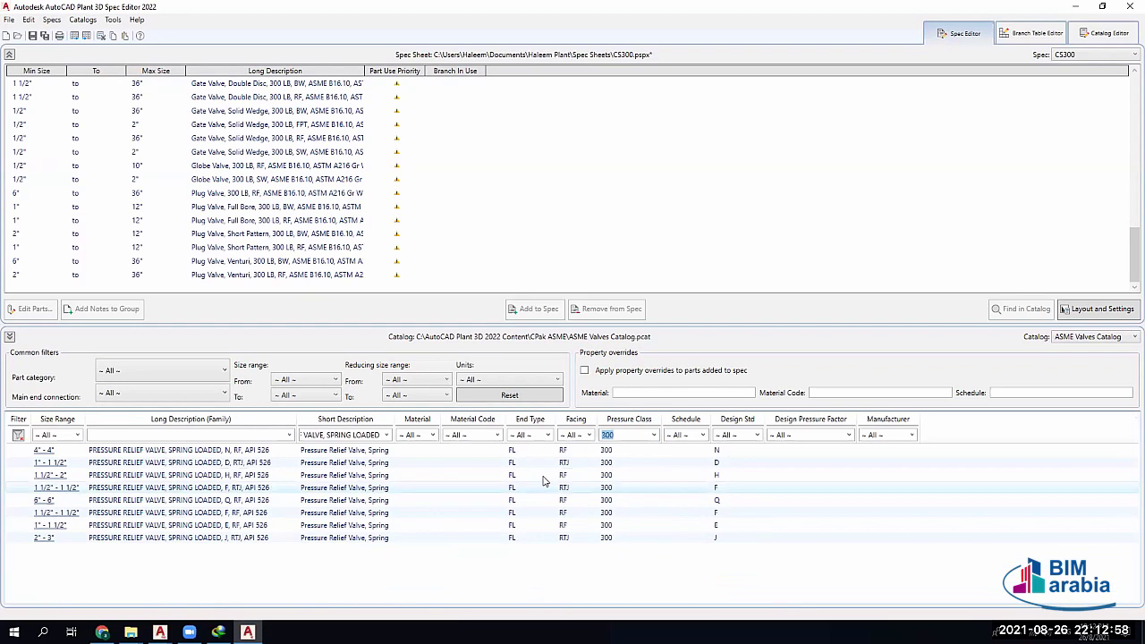
{"action": "left_click", "coordinate": [589, 435]}
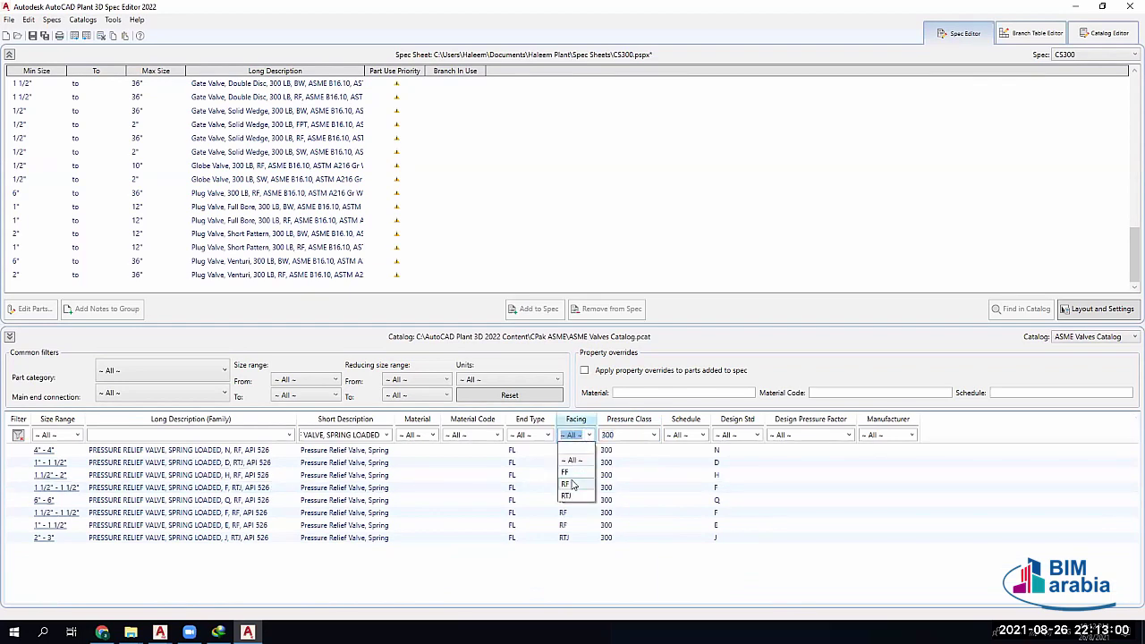
{"action": "left_click", "coordinate": [572, 483]}
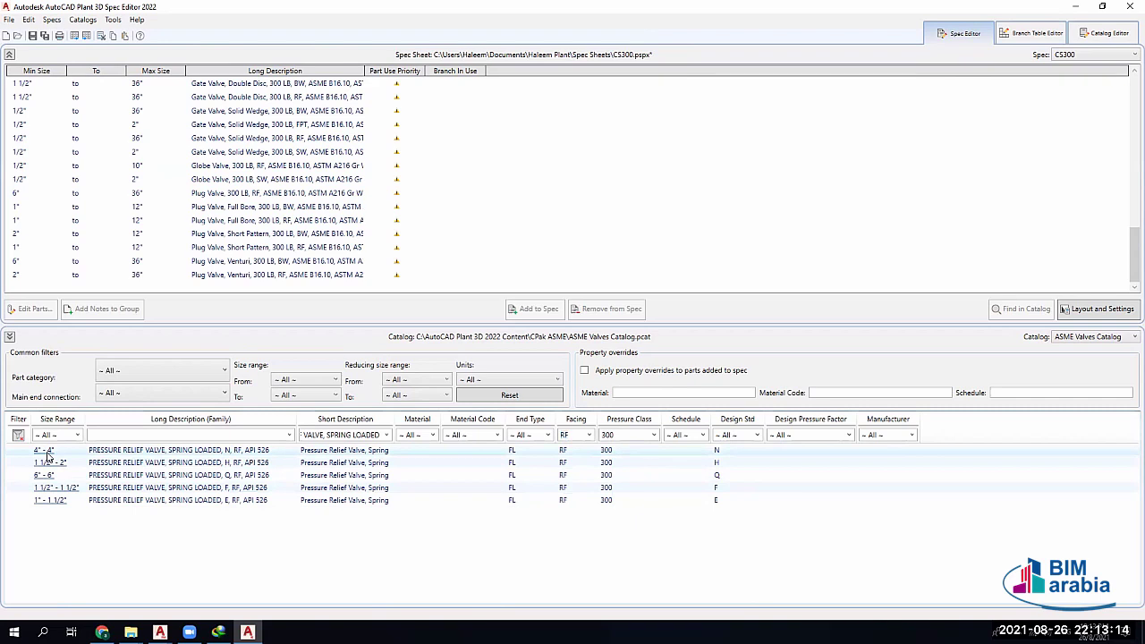
Add the 4" - 4" pressure relief valve to the CS300 spec and select its new row
{"action": "left_click", "coordinate": [46, 450]}
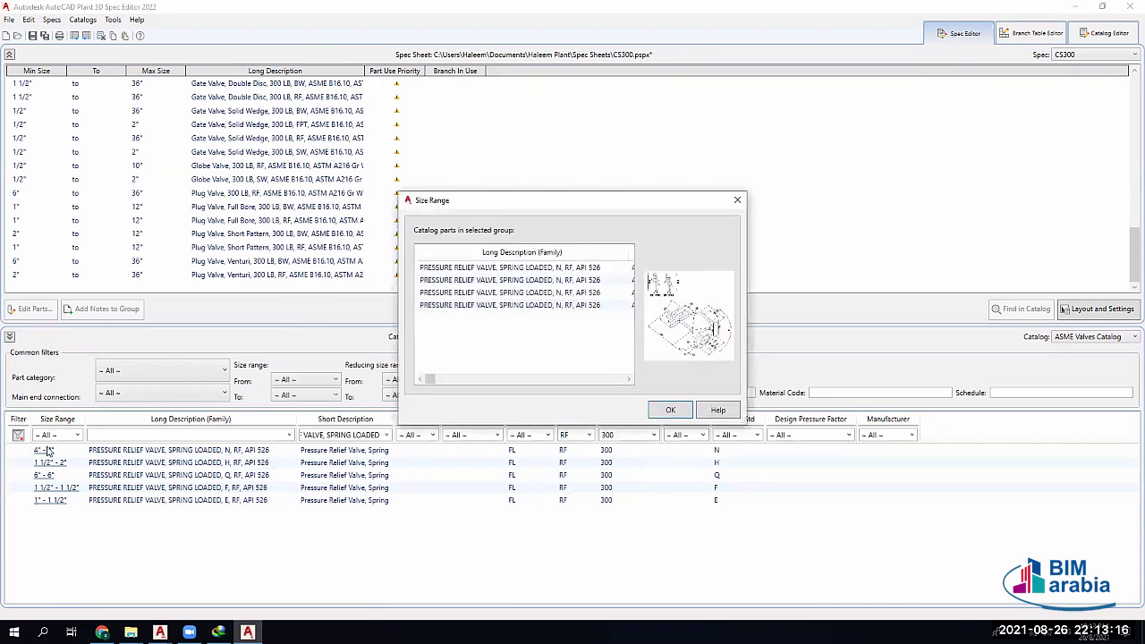
{"action": "left_click", "coordinate": [670, 409]}
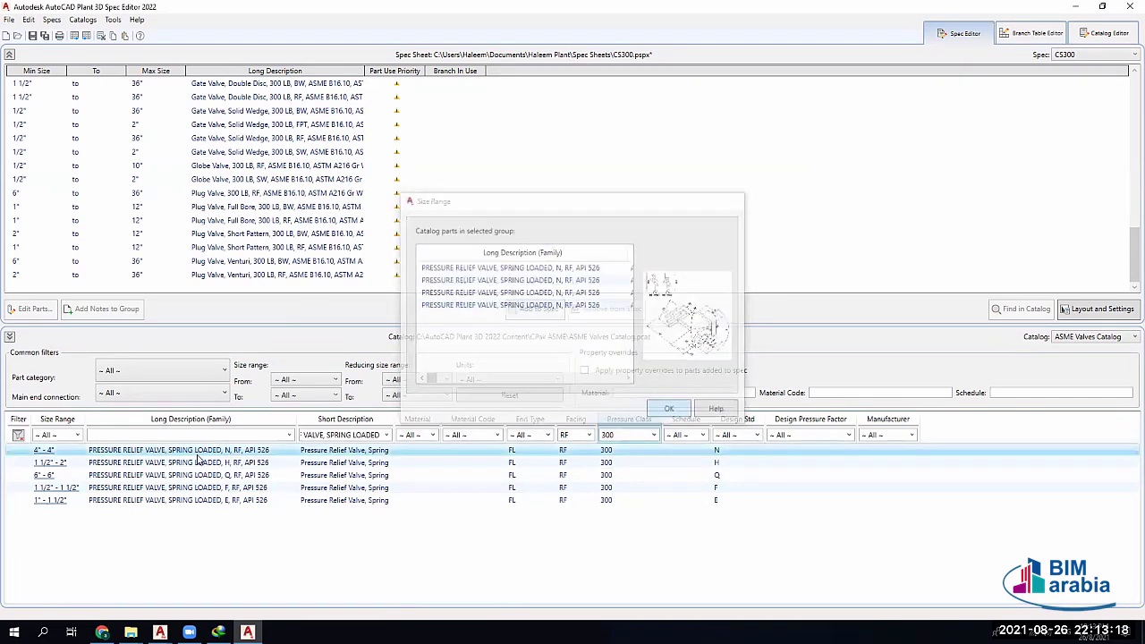
{"action": "left_click", "coordinate": [523, 308]}
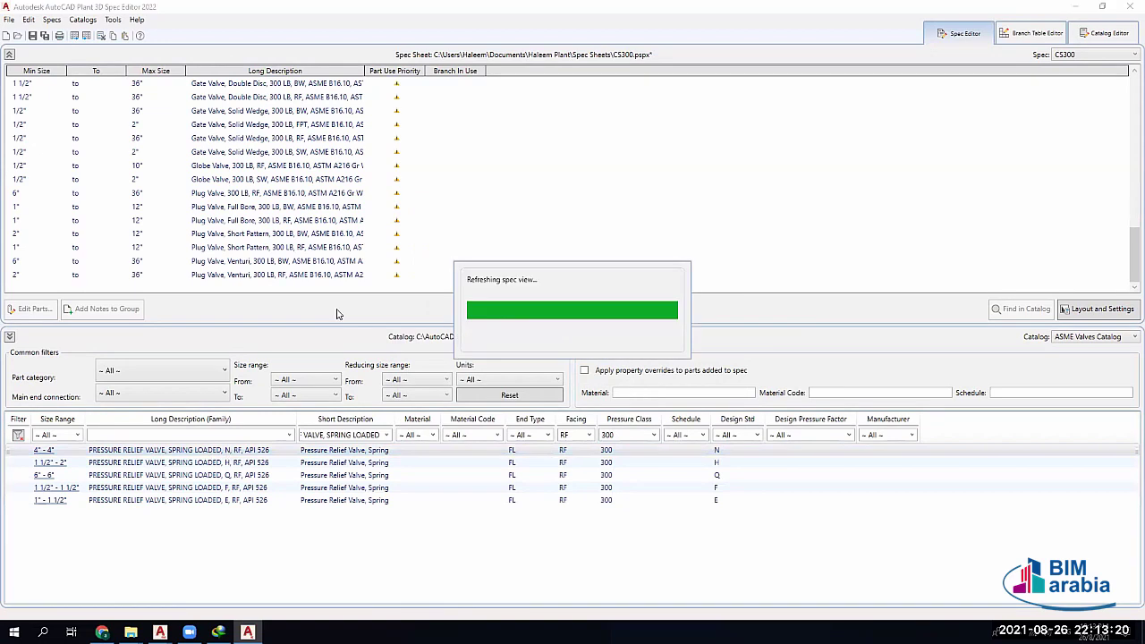
{"action": "left_click", "coordinate": [239, 260]}
{"action": "left_click", "coordinate": [256, 275]}
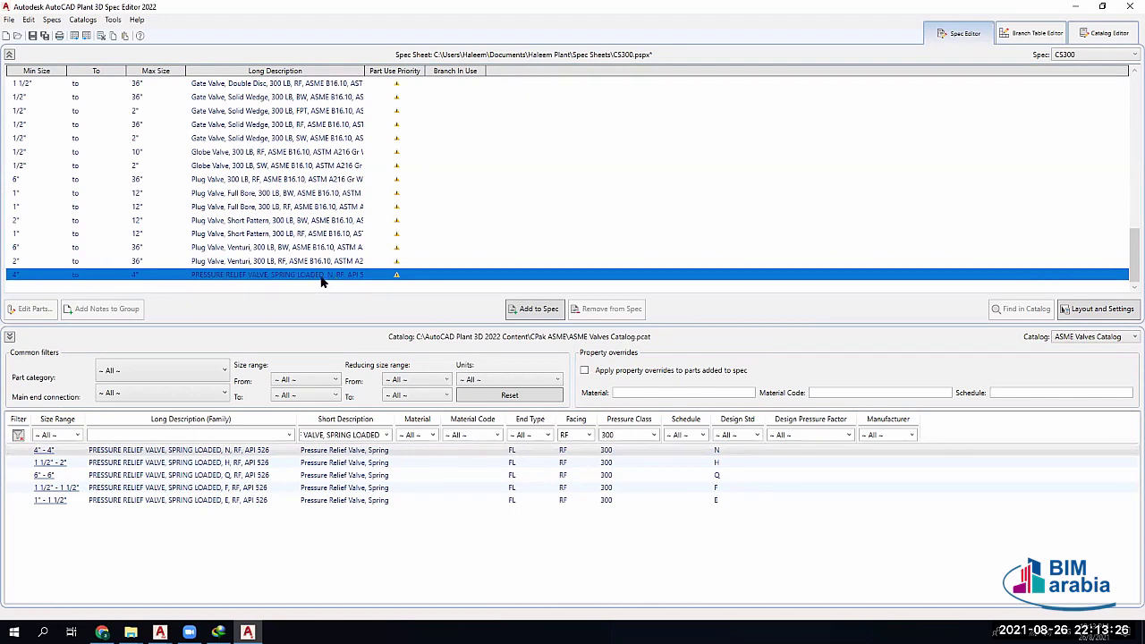
{"action": "double_click", "coordinate": [396, 279]}
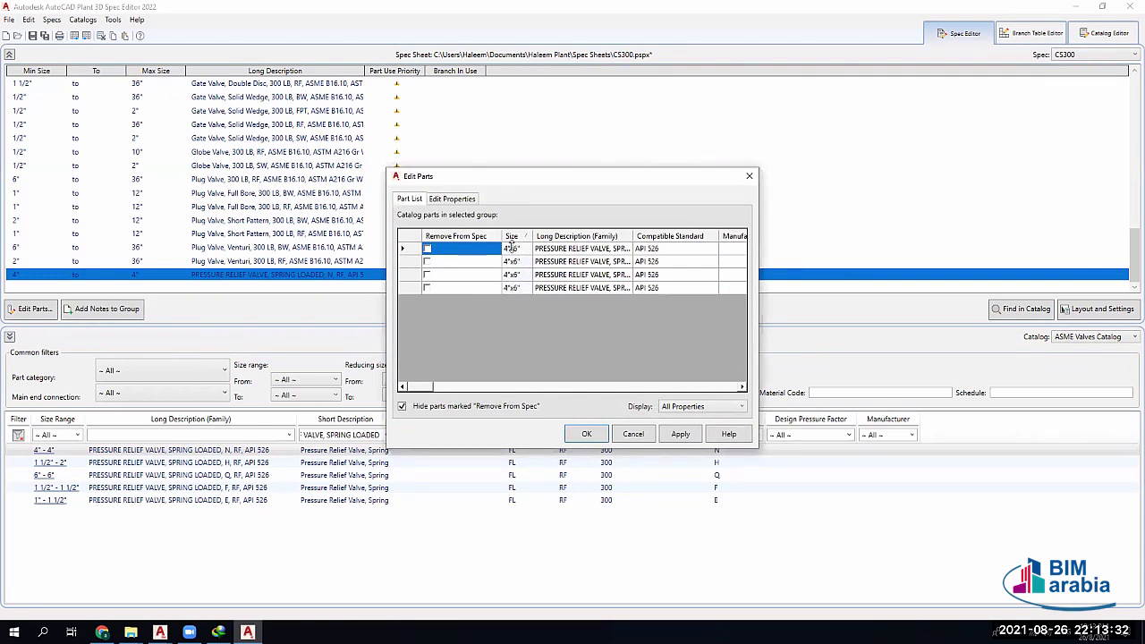
{"action": "left_click_drag", "start_coordinate": [426, 391], "coordinate": [637, 383]}
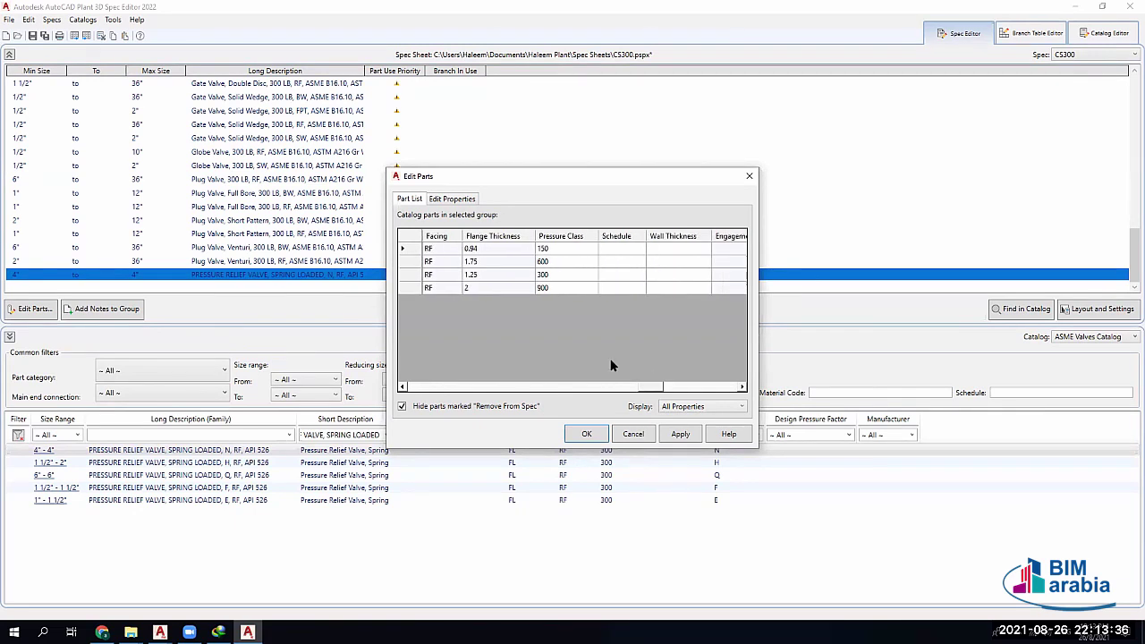
{"action": "left_click", "coordinate": [560, 251]}
{"action": "left_click", "coordinate": [558, 263]}
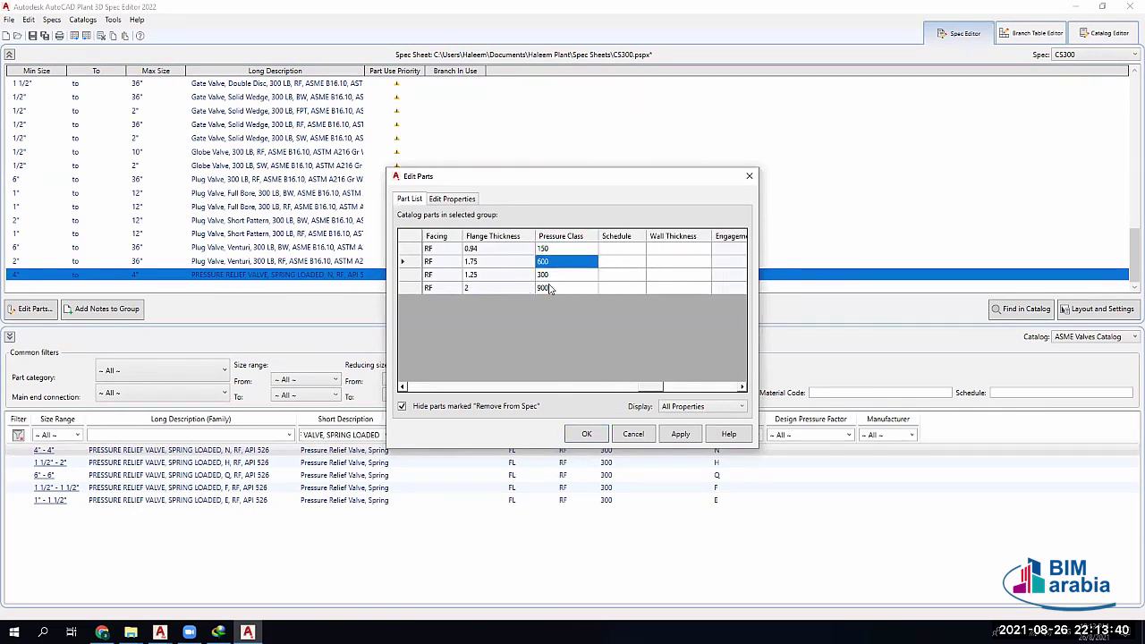
{"action": "left_click", "coordinate": [552, 288]}
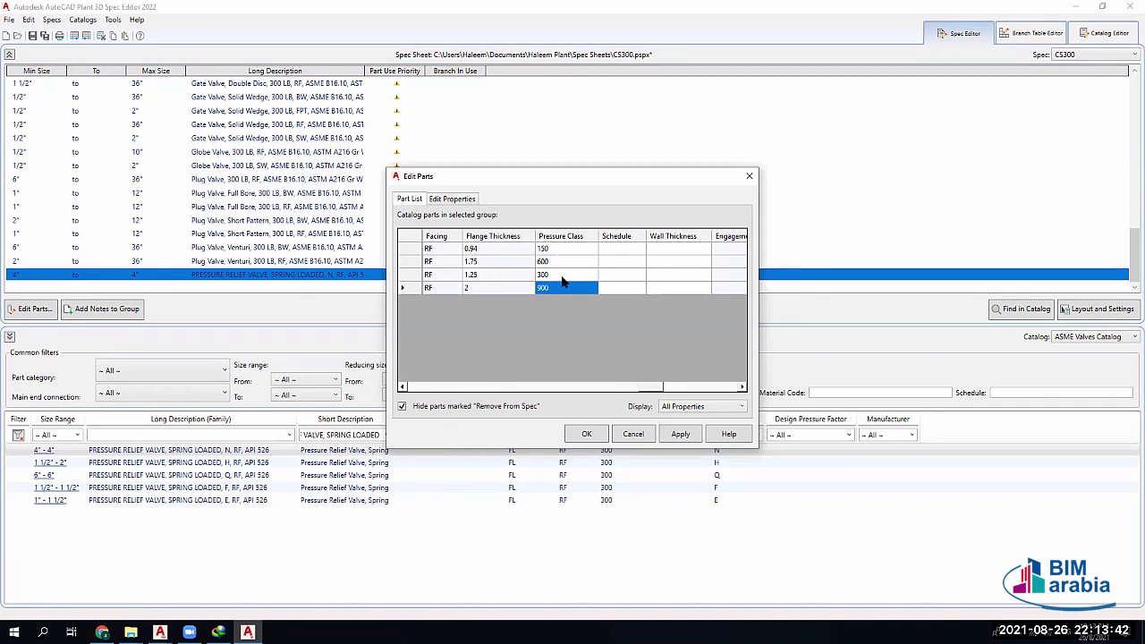
{"action": "left_click", "coordinate": [553, 278]}
{"action": "left_click", "coordinate": [537, 387]}
{"action": "left_click", "coordinate": [429, 386]}
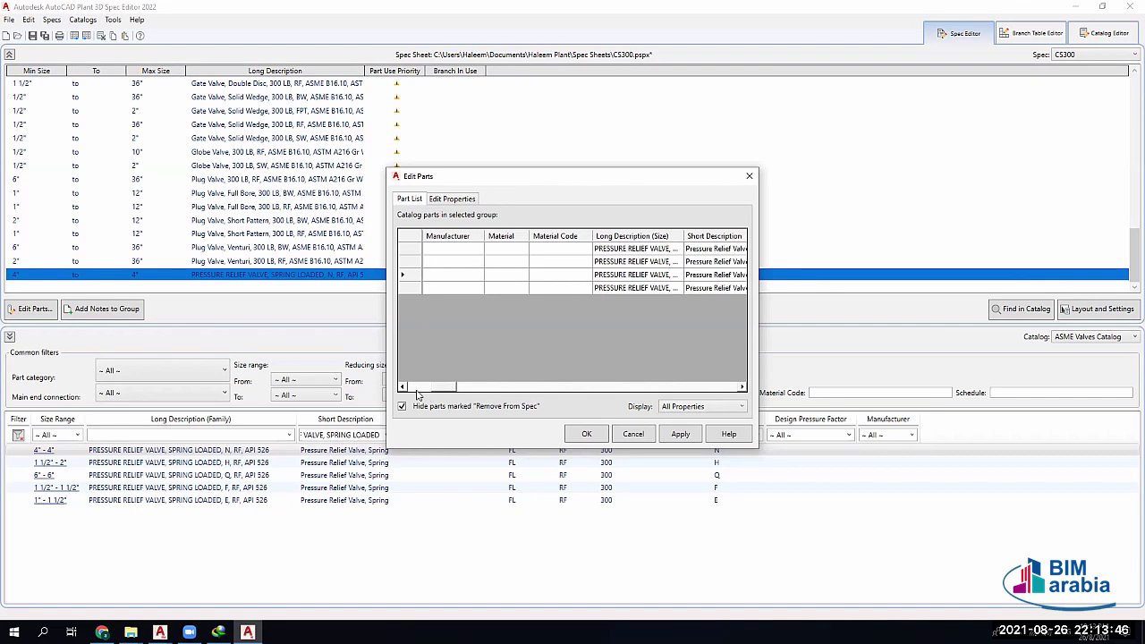
{"action": "left_click", "coordinate": [427, 288]}
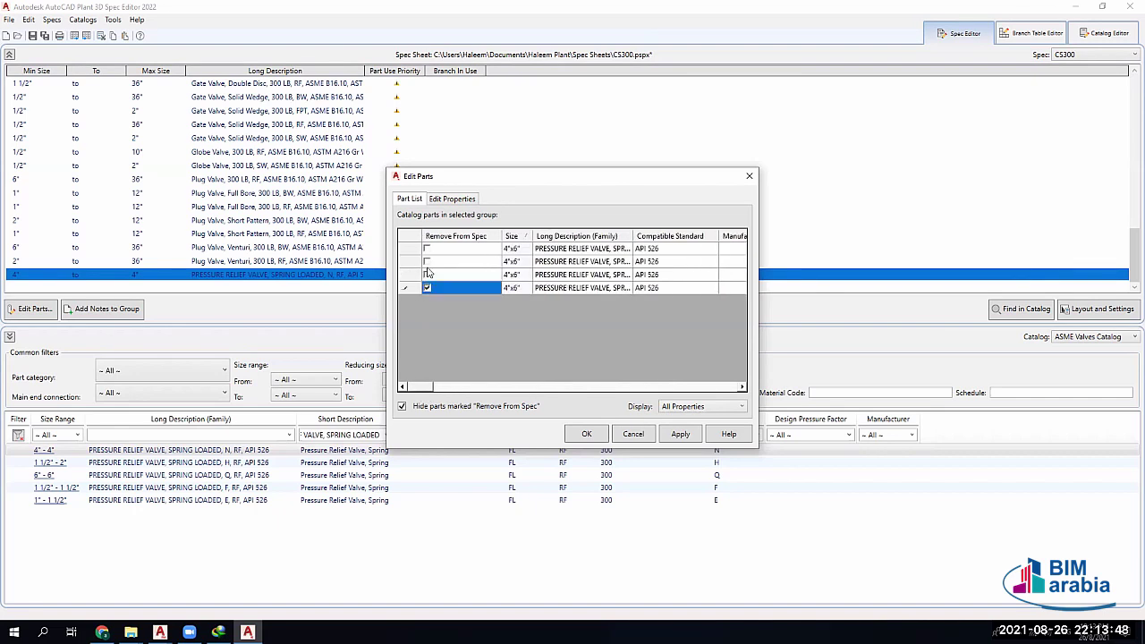
{"action": "left_click", "coordinate": [427, 260]}
{"action": "left_click", "coordinate": [426, 249]}
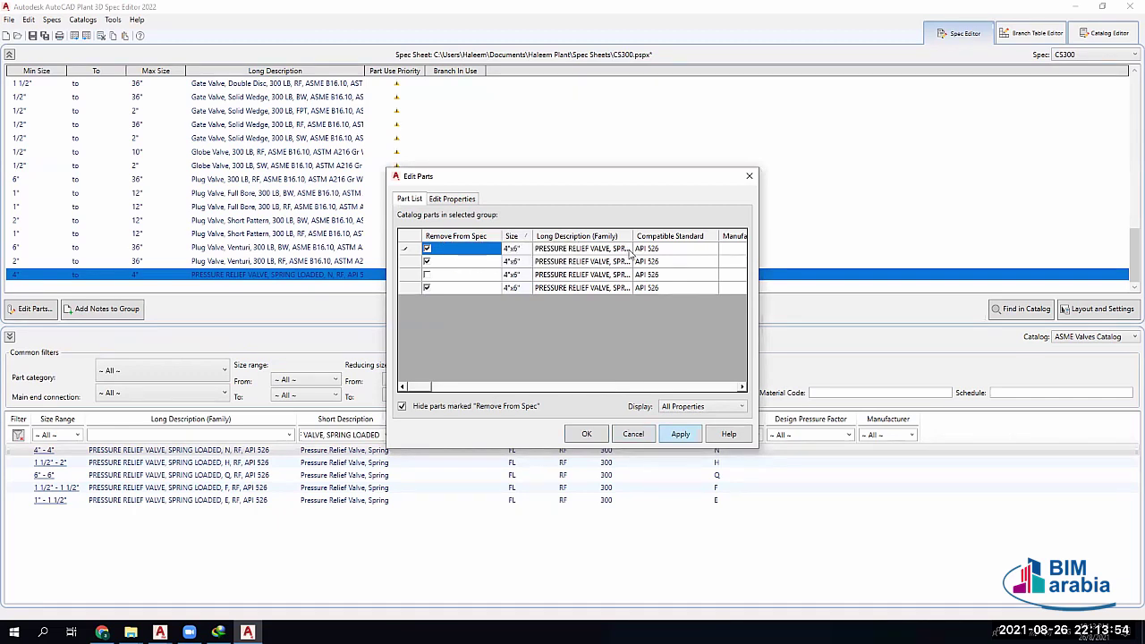
{"action": "left_click_drag", "start_coordinate": [414, 390], "coordinate": [657, 385]}
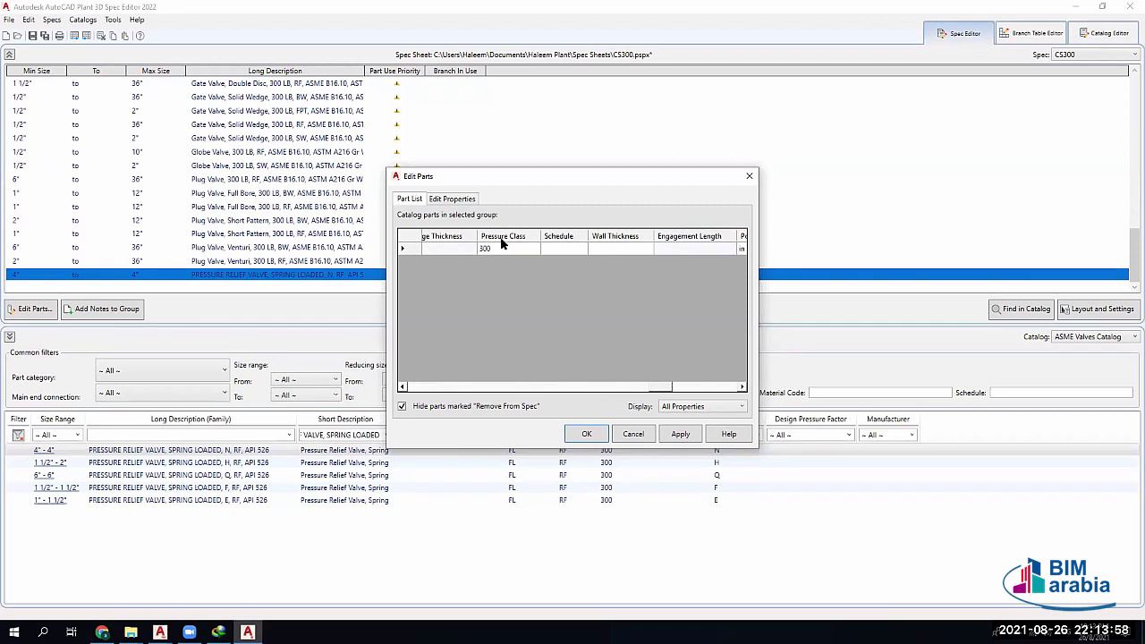
{"action": "left_click_drag", "start_coordinate": [657, 391], "coordinate": [726, 391]}
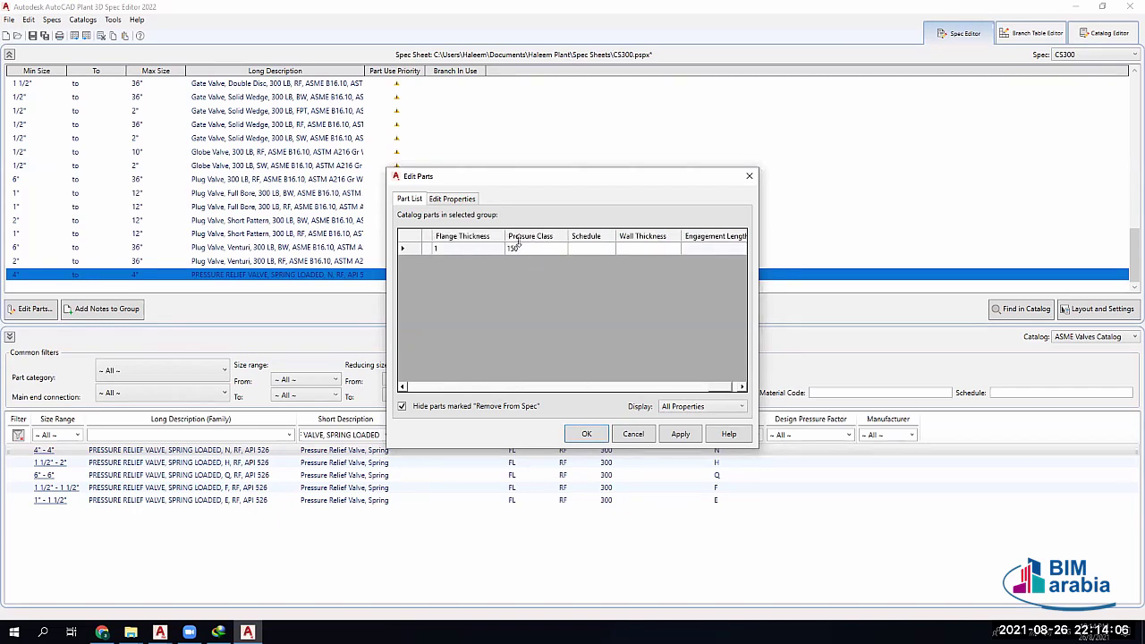
{"action": "left_click", "coordinate": [642, 438]}
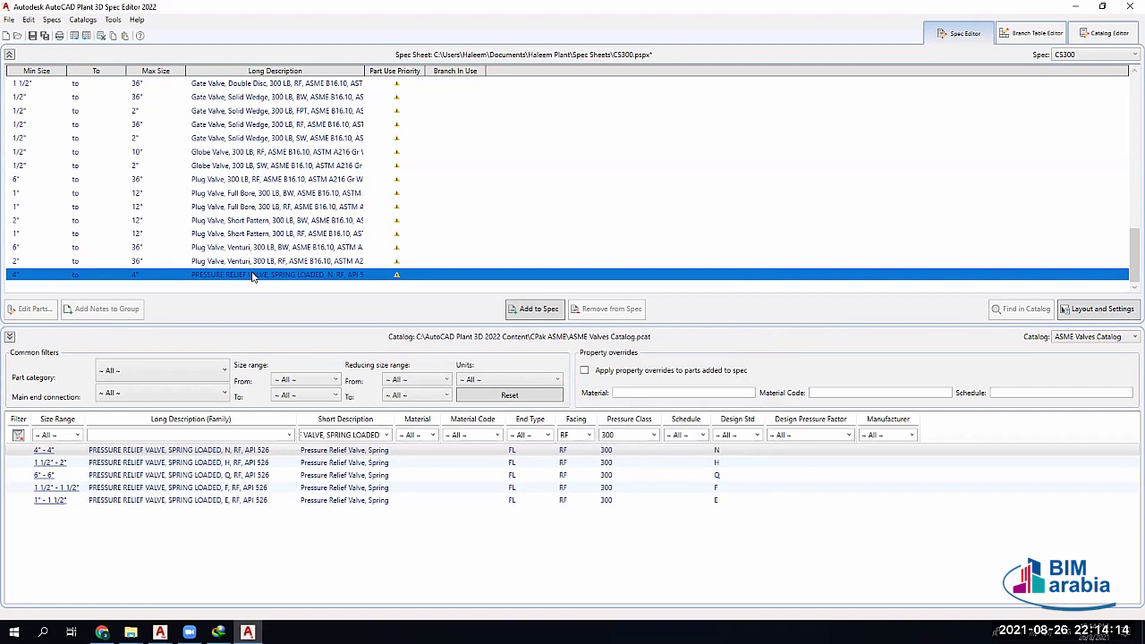
{"action": "left_click_drag", "start_coordinate": [253, 277], "coordinate": [626, 71]}
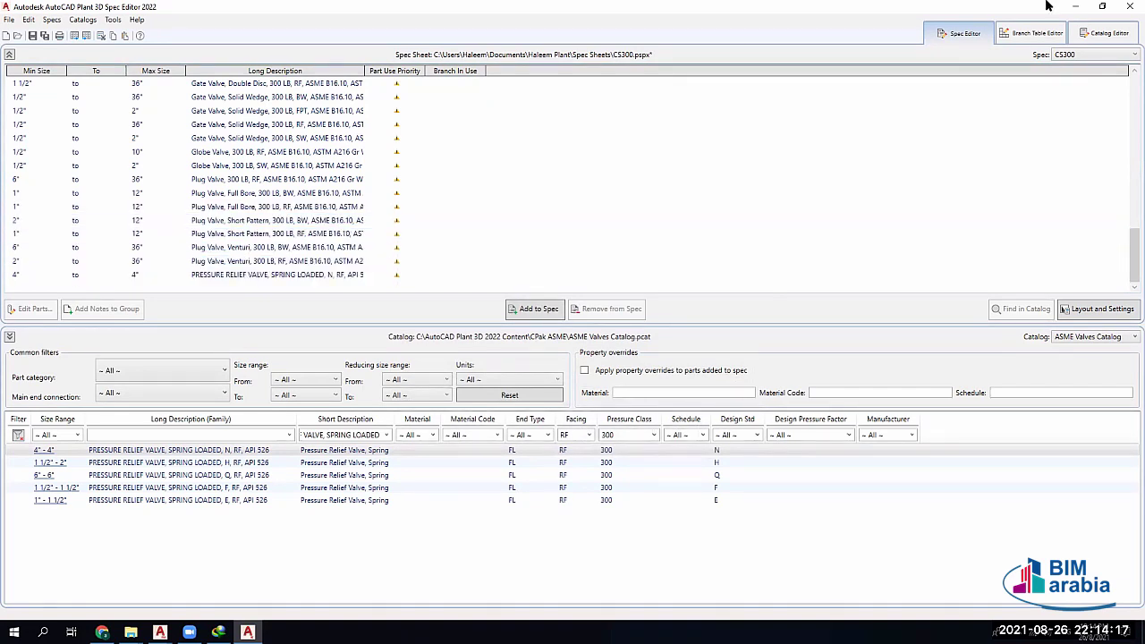
Close the Spec Editor, answering the save prompt, and open the bku 07-2004_3D drawing
{"action": "left_click", "coordinate": [1129, 7]}
{"action": "left_click", "coordinate": [565, 367]}
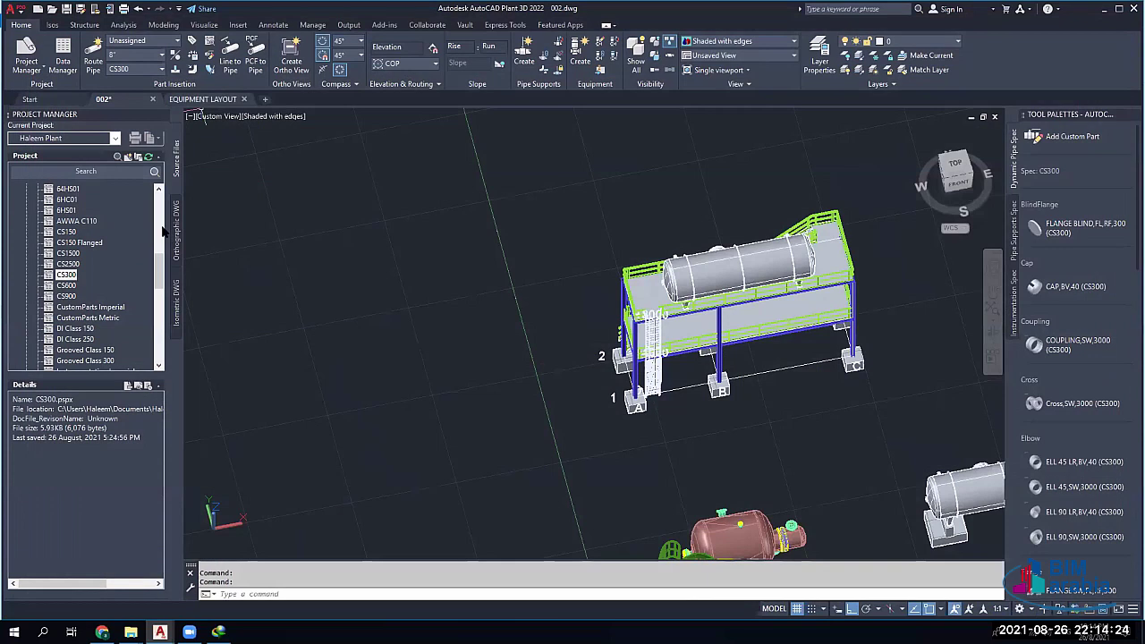
{"action": "scroll", "coordinate": [161, 231], "scroll_direction": "up", "scroll_amount": 8}
{"action": "double_click", "coordinate": [81, 232]}
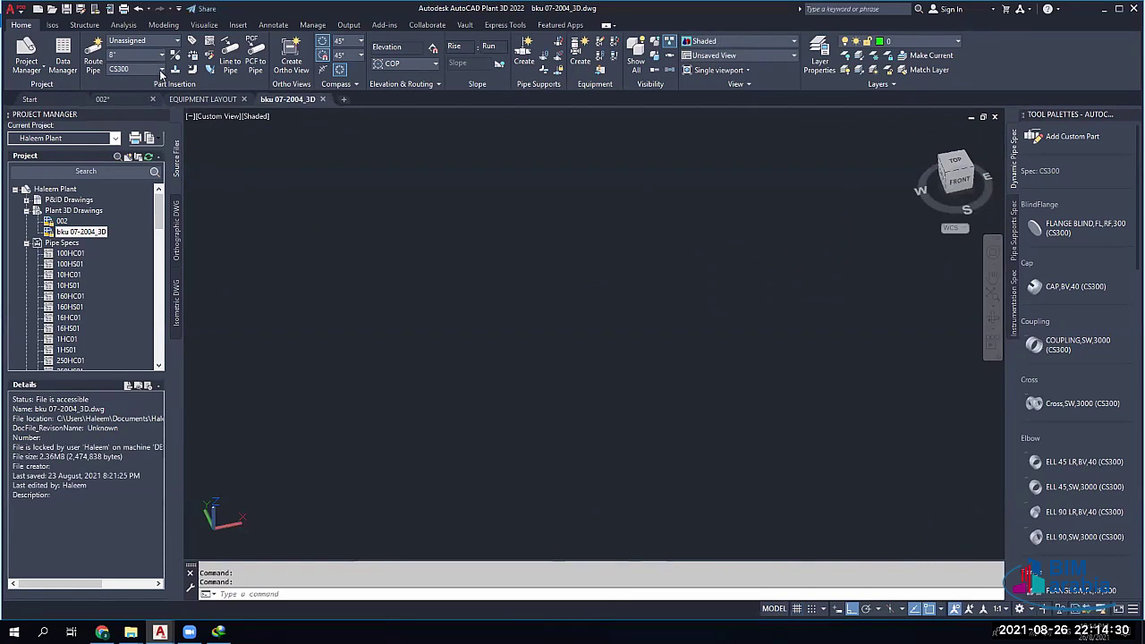
Keep CS300 as the active pipe spec and browse its parts
{"action": "left_click", "coordinate": [161, 71]}
{"action": "left_click", "coordinate": [163, 69]}
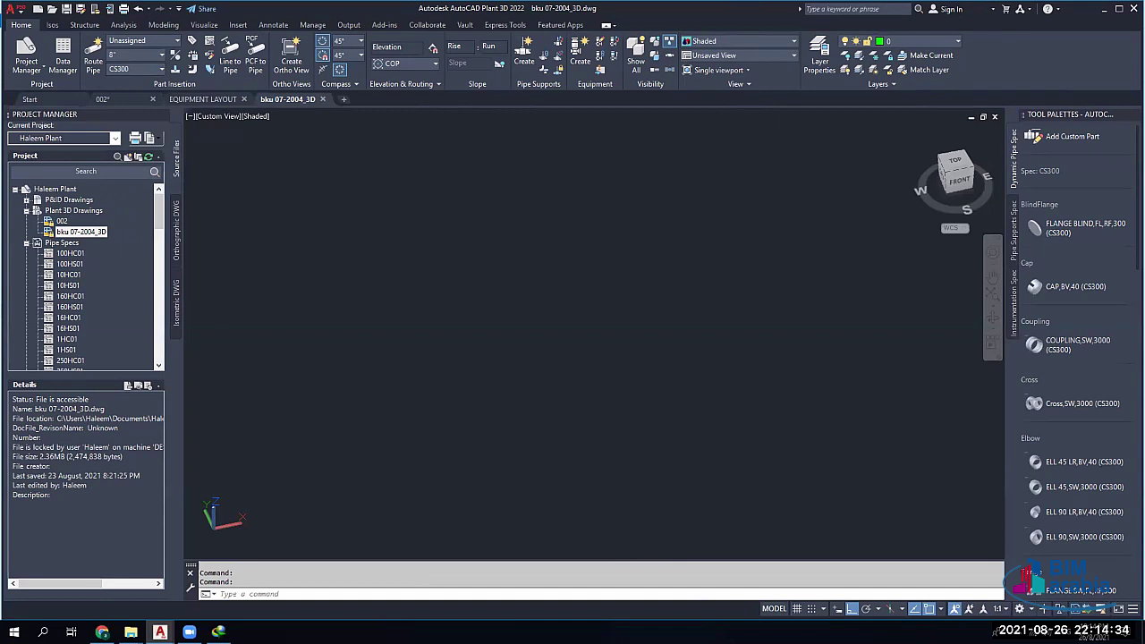
{"action": "scroll", "coordinate": [1080, 400], "scroll_direction": "down", "scroll_amount": 15}
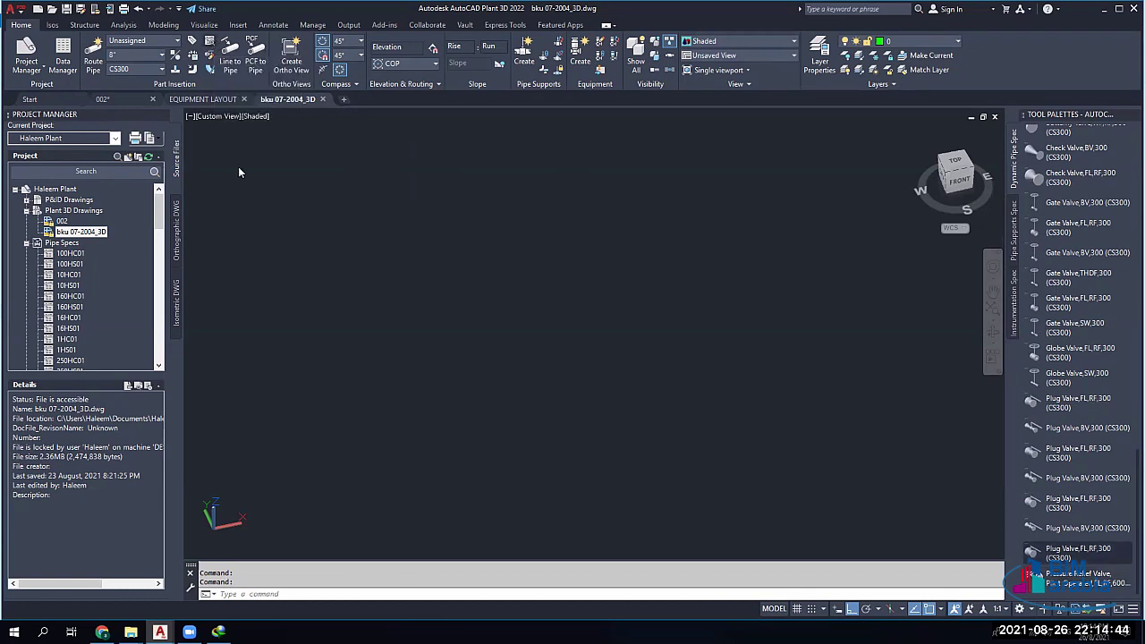
{"action": "scroll", "coordinate": [239, 161], "scroll_direction": "down", "scroll_amount": 5}
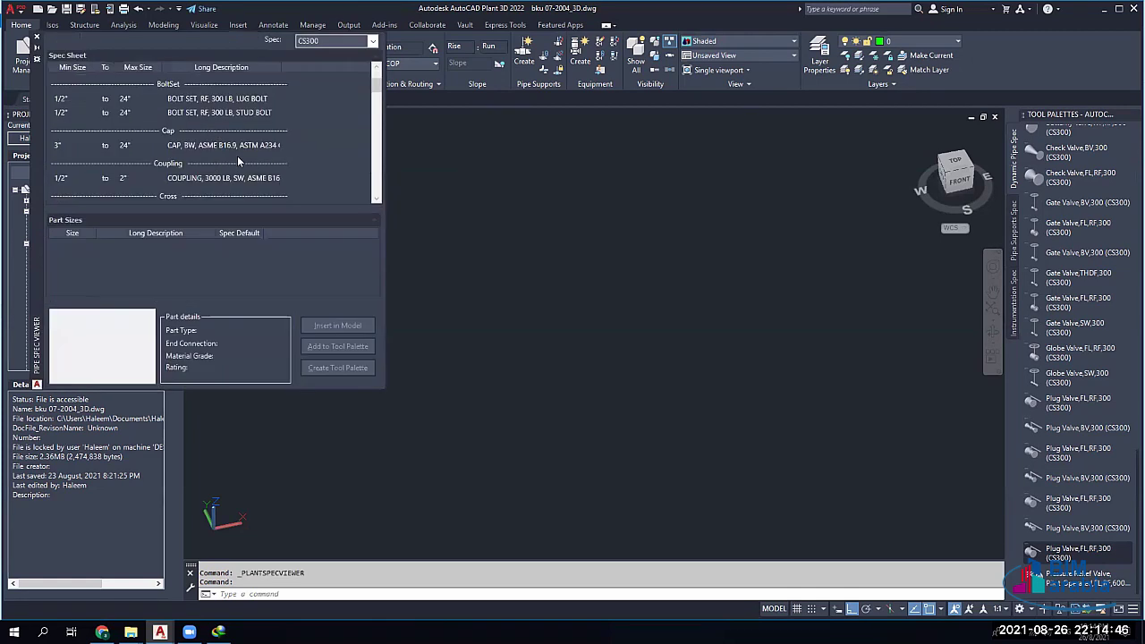
{"action": "scroll", "coordinate": [238, 161], "scroll_direction": "down", "scroll_amount": 5}
{"action": "left_click", "coordinate": [228, 189]}
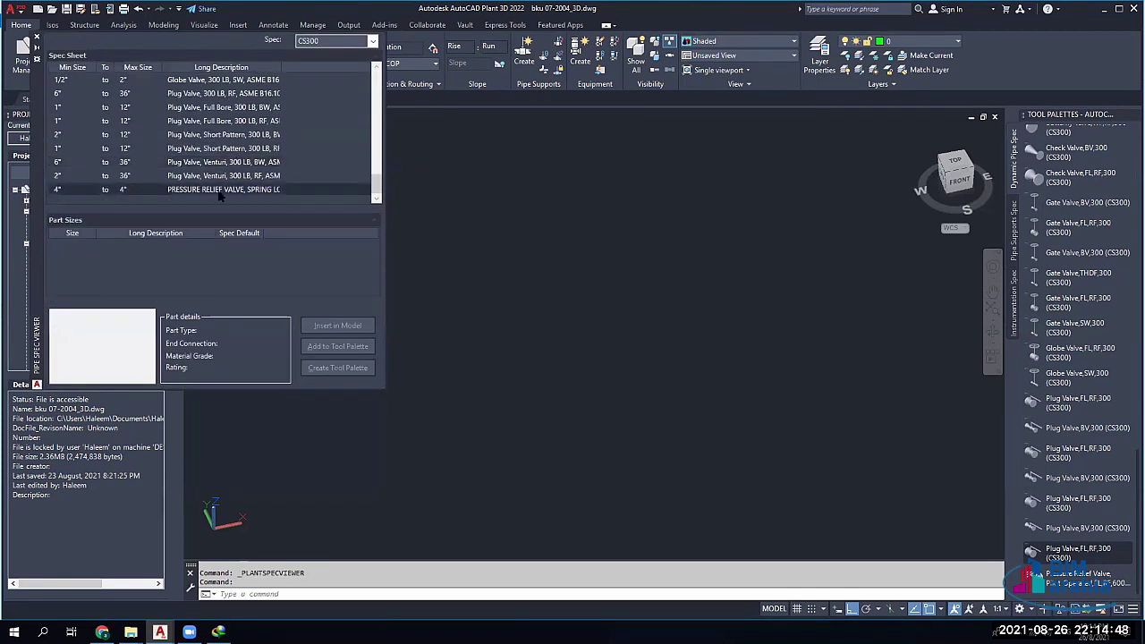
{"action": "left_click", "coordinate": [337, 325]}
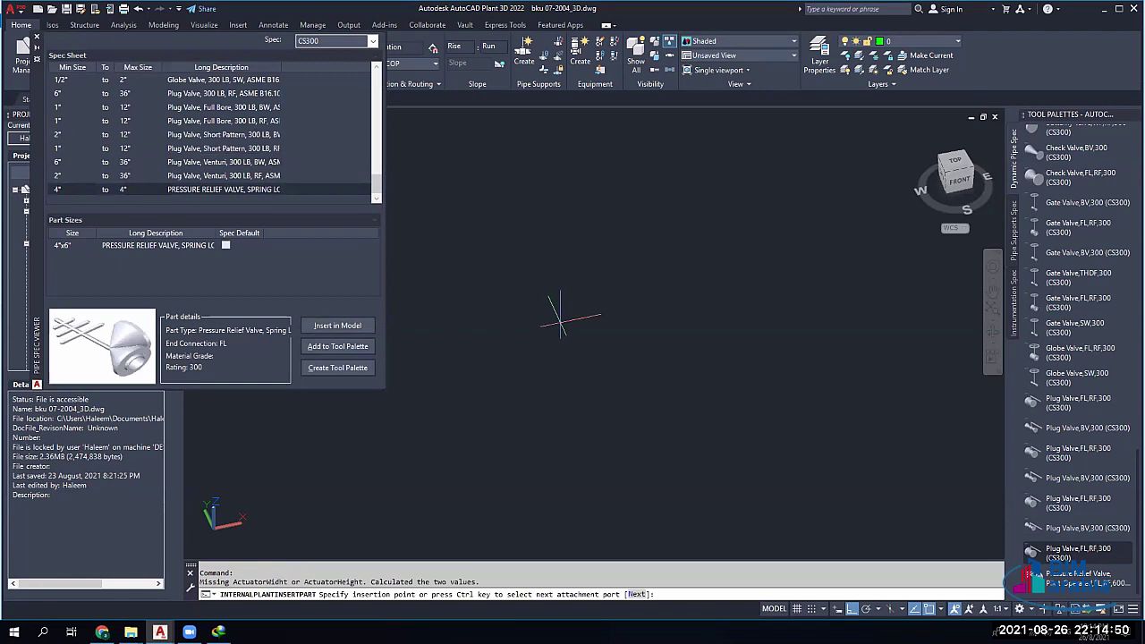
{"action": "left_click", "coordinate": [560, 323]}
{"action": "type", "text": "0"}
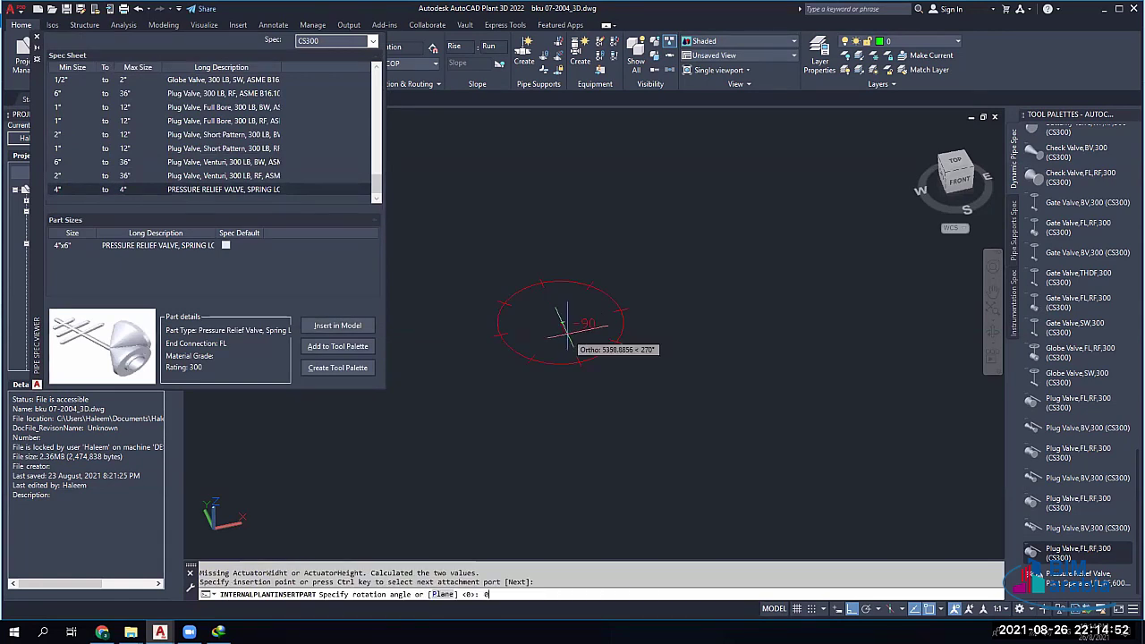
{"action": "key", "text": "Return"}
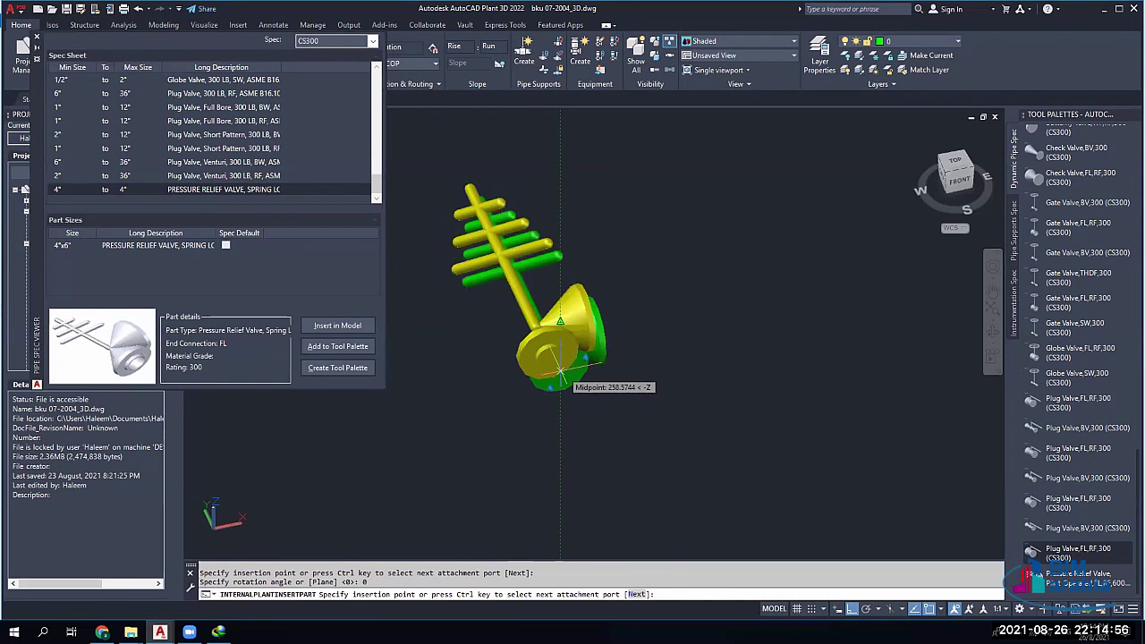
{"action": "key", "text": "Escape"}
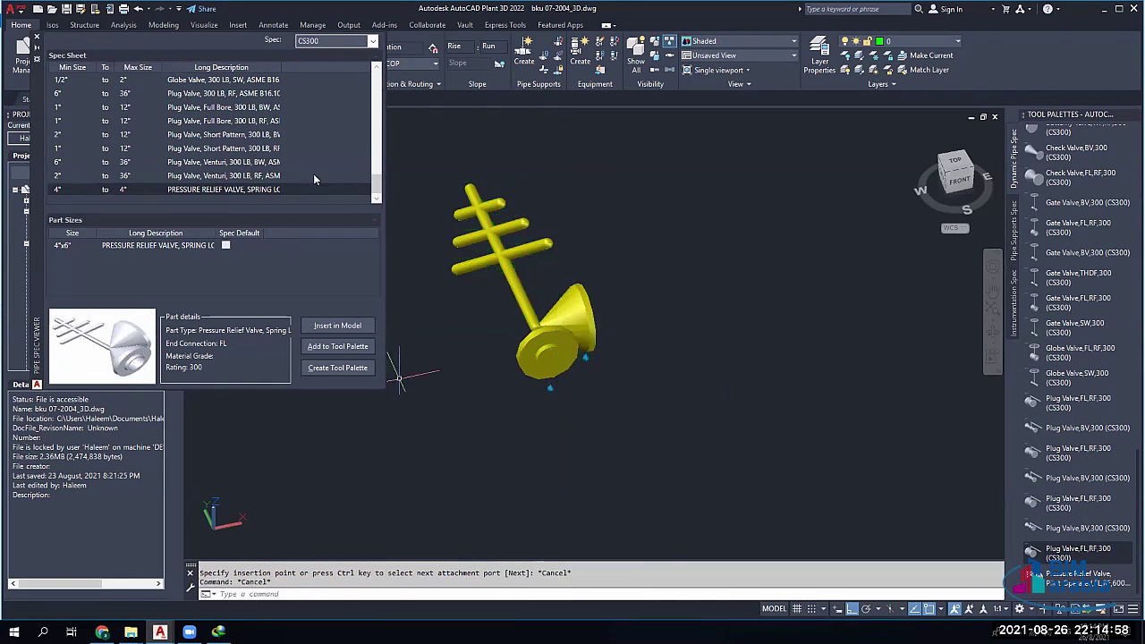
{"action": "left_click", "coordinate": [38, 37]}
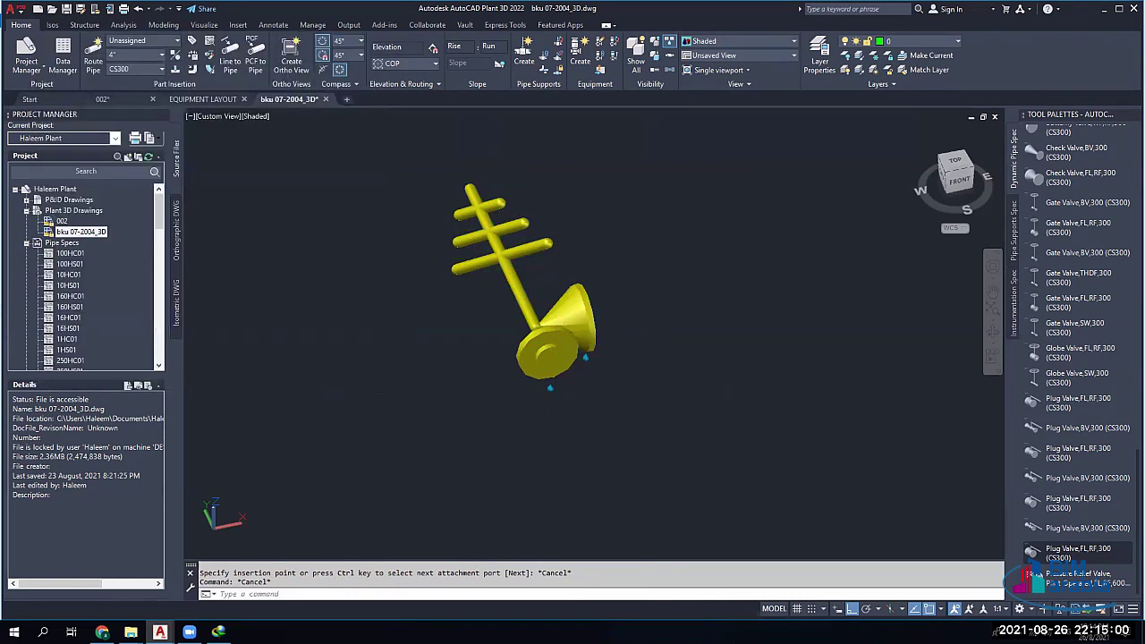
{"action": "left_click", "coordinate": [719, 288]}
{"action": "left_click", "coordinate": [478, 389]}
{"action": "key", "text": "Delete"}
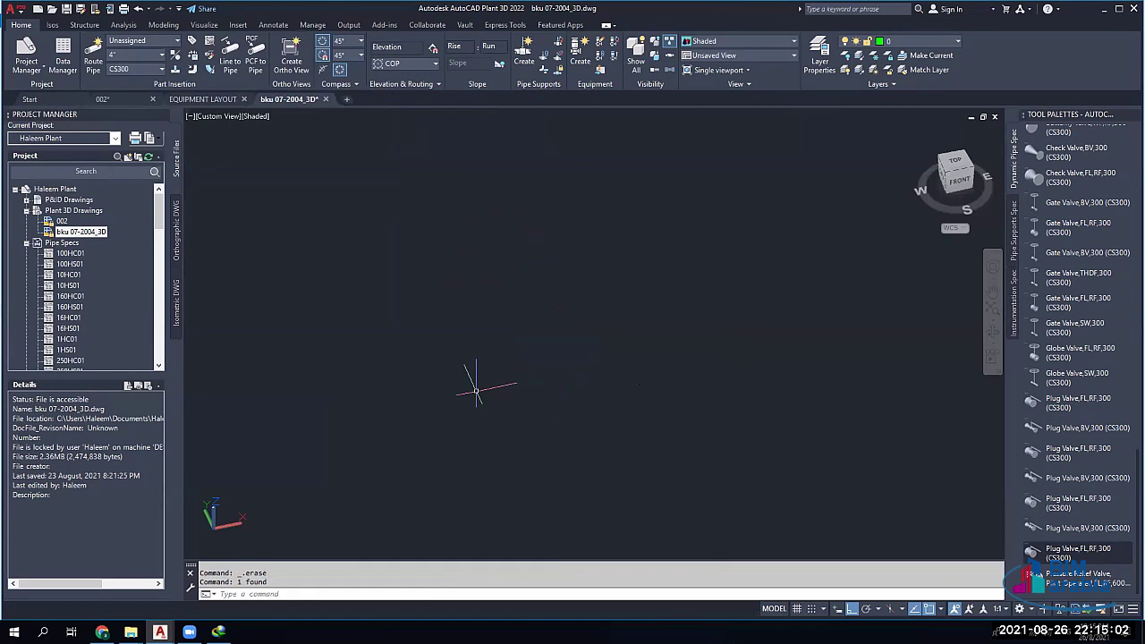
{"action": "key", "text": "Escape"}
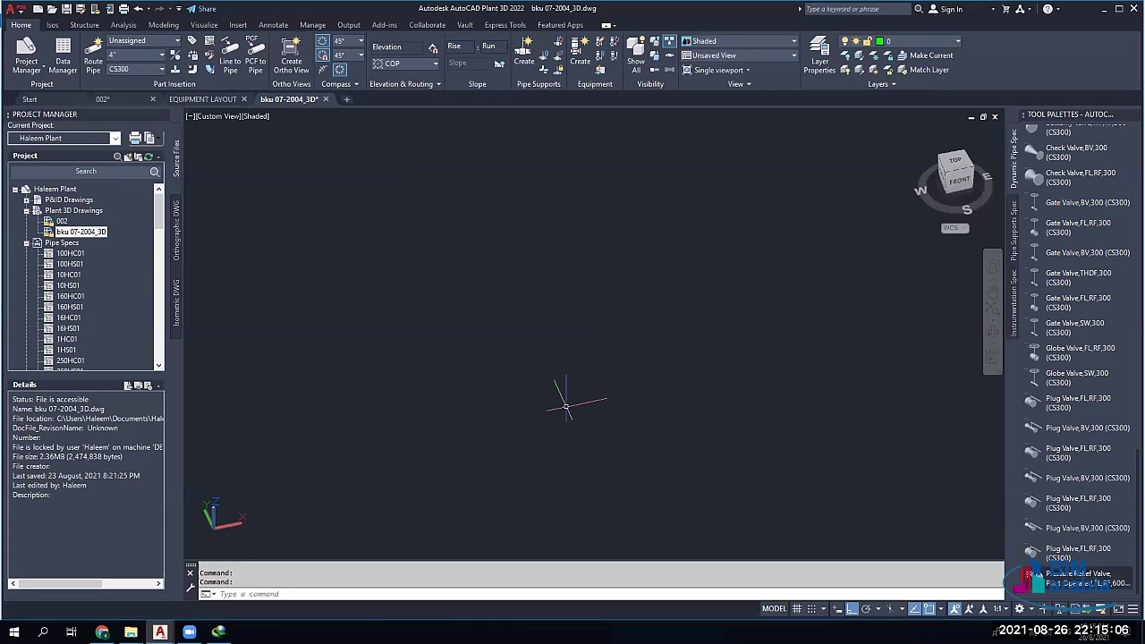
{"action": "left_click", "coordinate": [514, 357]}
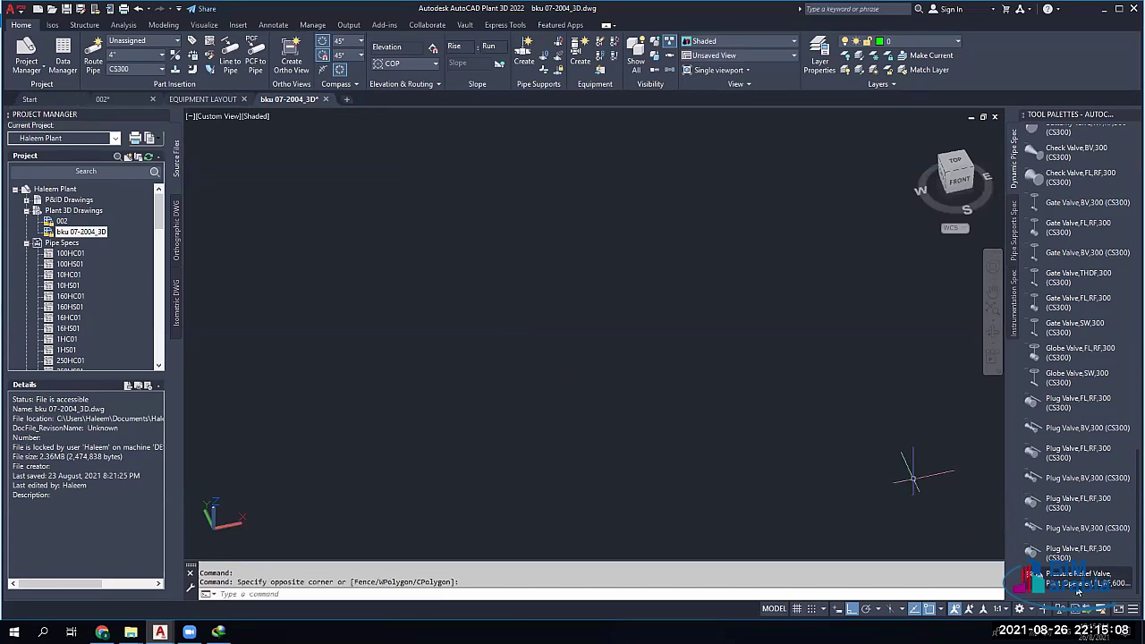
{"action": "key", "text": "Escape"}
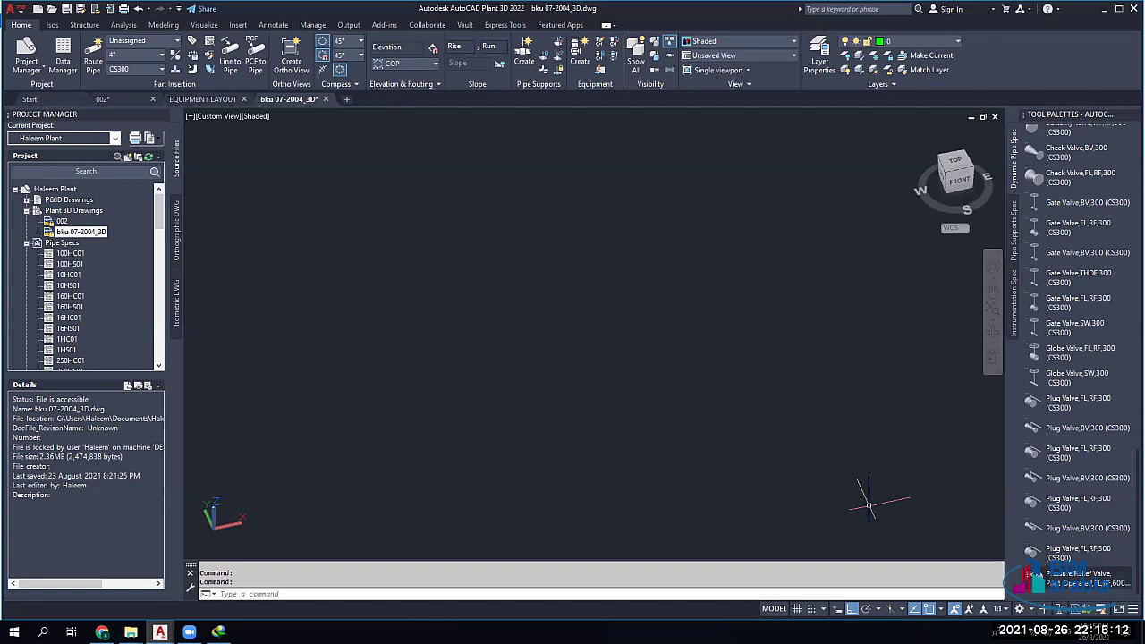
{"action": "left_click", "coordinate": [604, 389]}
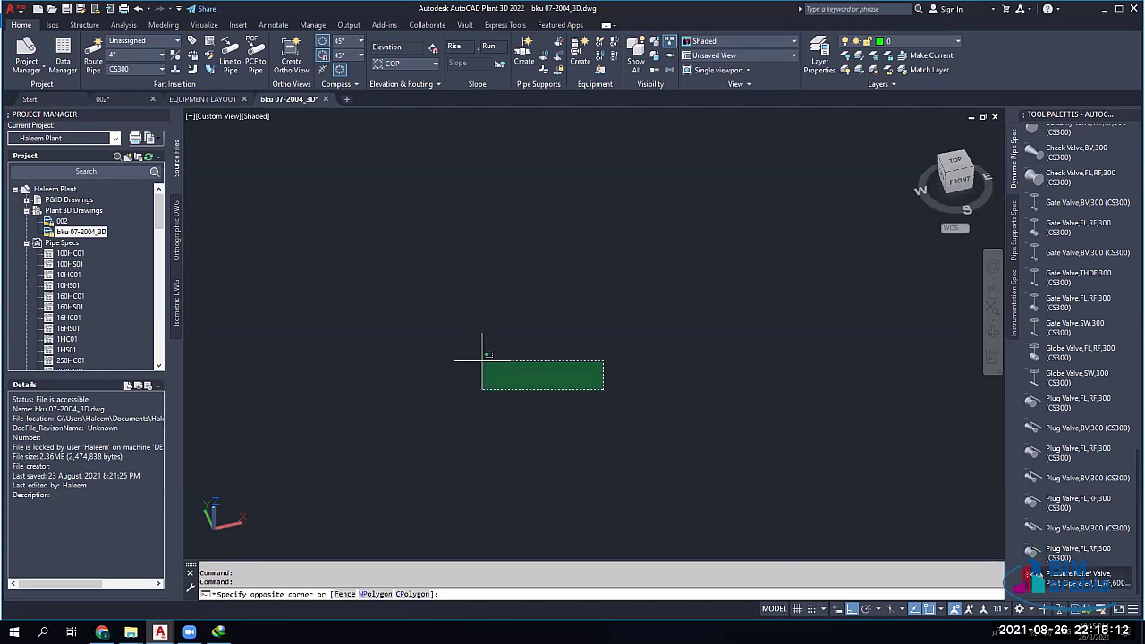
{"action": "left_click", "coordinate": [193, 42]}
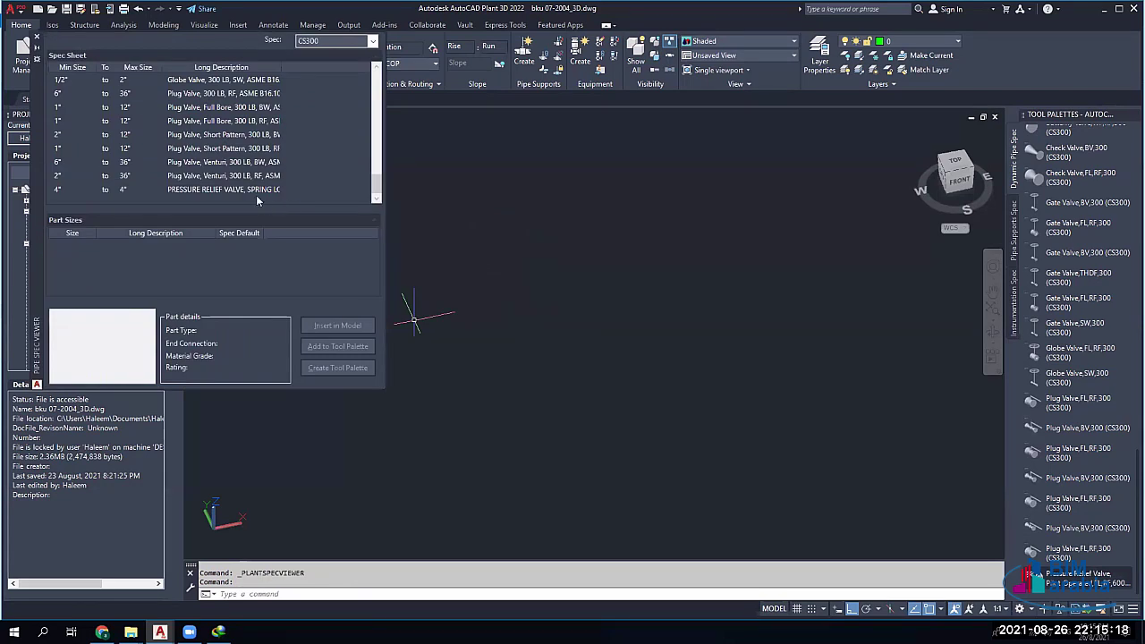
Insert the CS300 PRESSURE RELIEF VALVE into the model at a picked point with 0 rotation
{"action": "left_click", "coordinate": [256, 191]}
{"action": "left_click", "coordinate": [337, 325]}
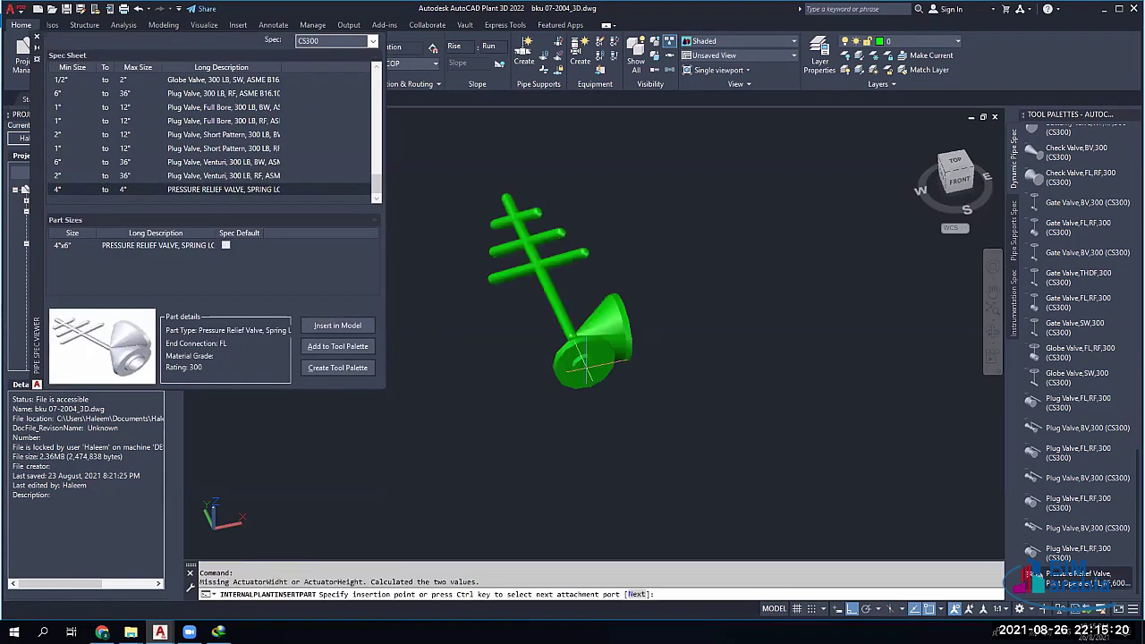
{"action": "left_click", "coordinate": [630, 361]}
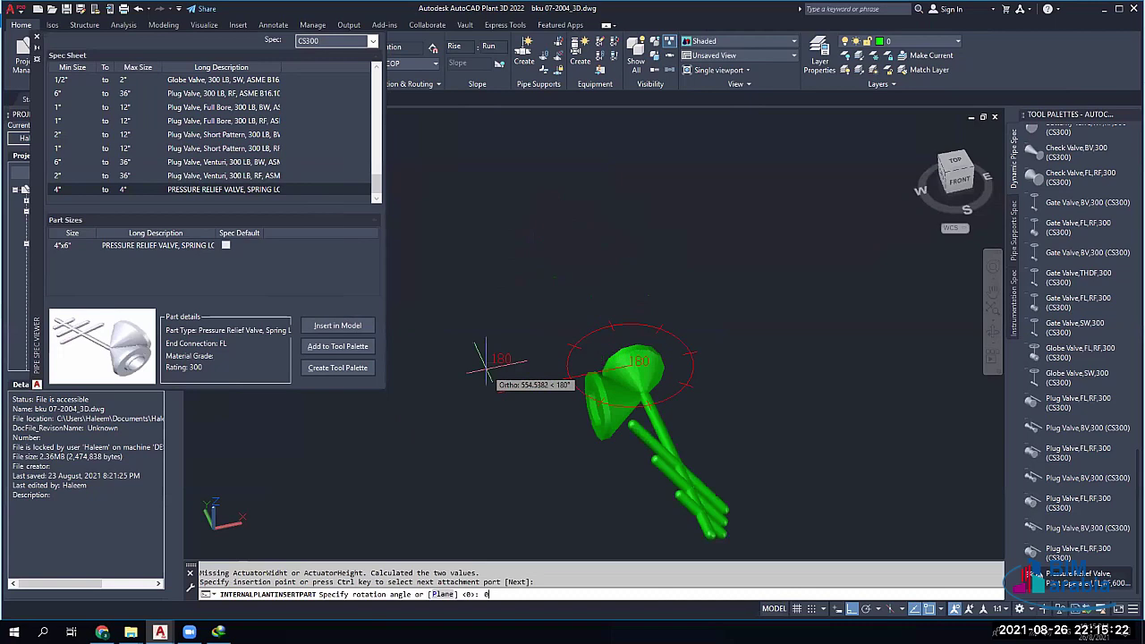
{"action": "type", "text": "0"}
{"action": "key", "text": "Return"}
{"action": "left_click", "coordinate": [37, 37]}
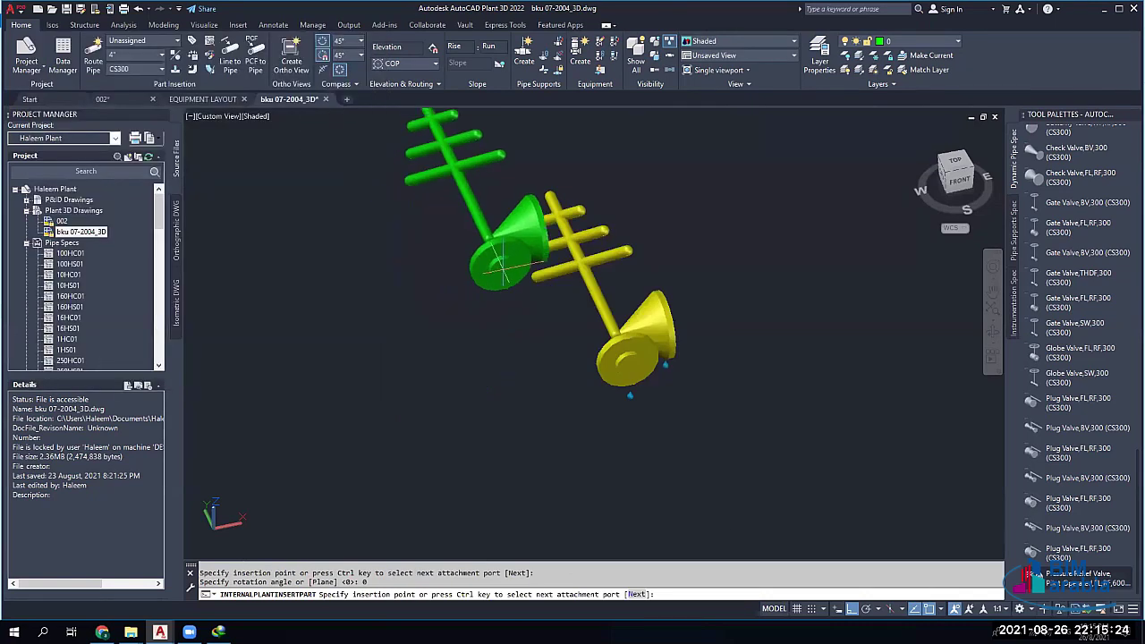
{"action": "key", "text": "Escape"}
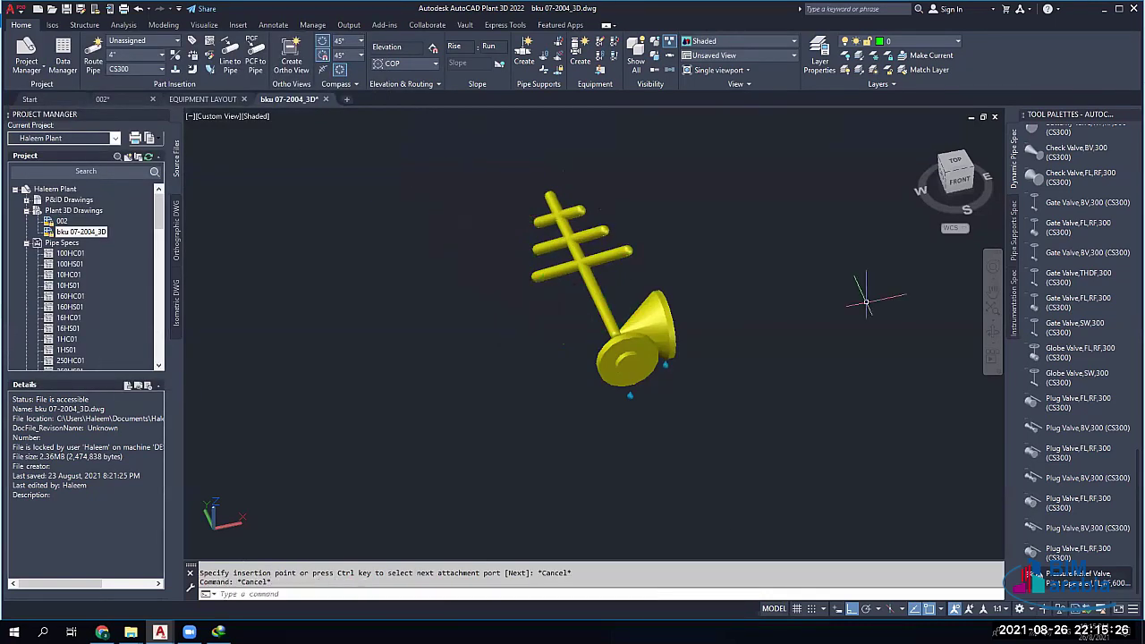
{"action": "scroll", "coordinate": [1051, 362], "scroll_direction": "up", "scroll_amount": 10}
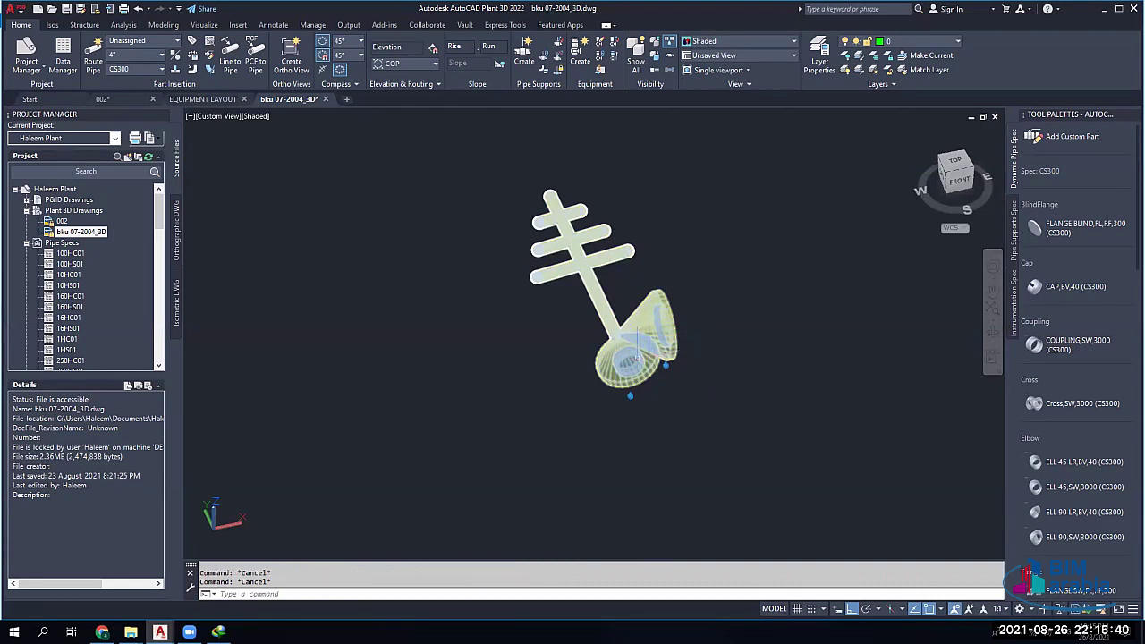
Place a FLANGE WN,FL,RF,300 on the relief valve's inlet port with 0 rotation
{"action": "middle_click_drag", "start_coordinate": [636, 424], "coordinate": [617, 385], "text": "shift"}
{"action": "scroll", "coordinate": [616, 398], "scroll_direction": "up", "scroll_amount": 3}
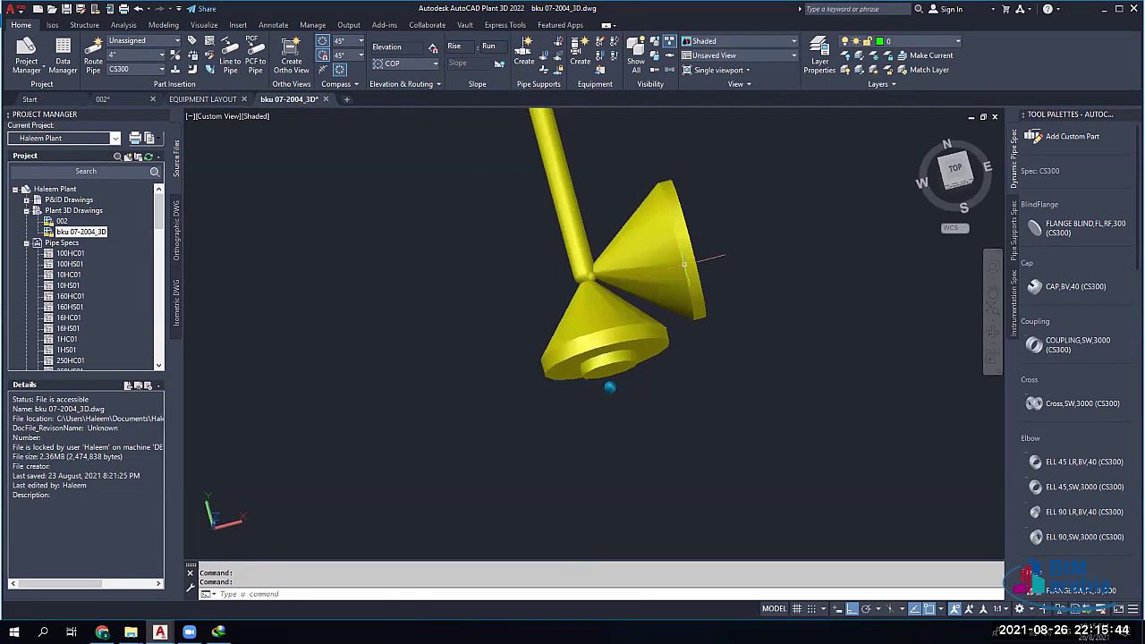
{"action": "left_click", "coordinate": [706, 237]}
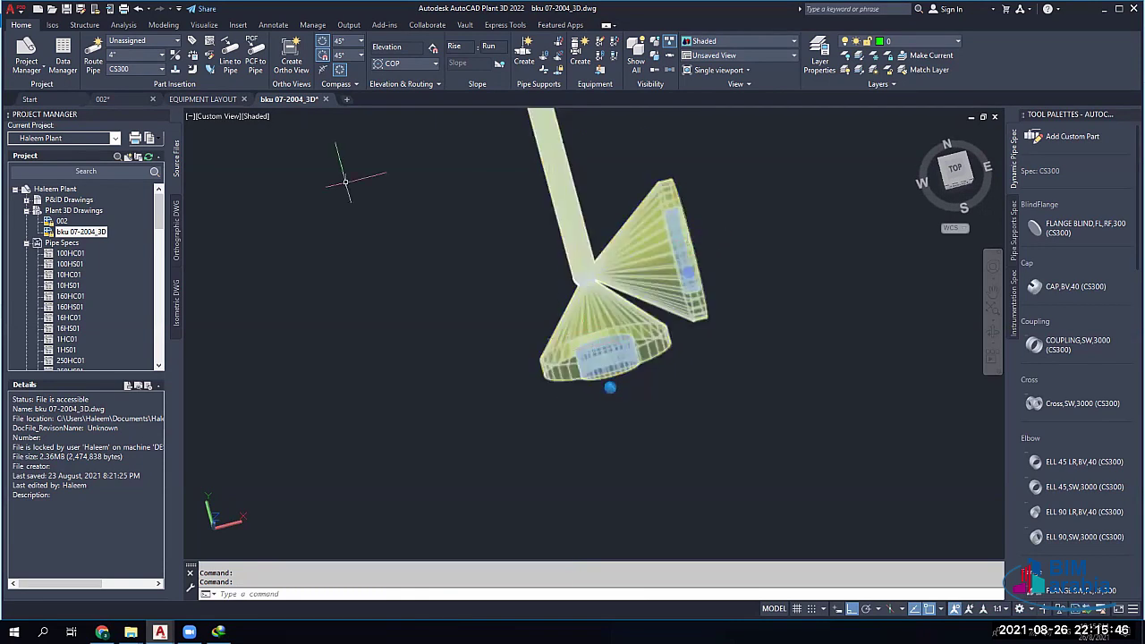
{"action": "key", "text": "Escape"}
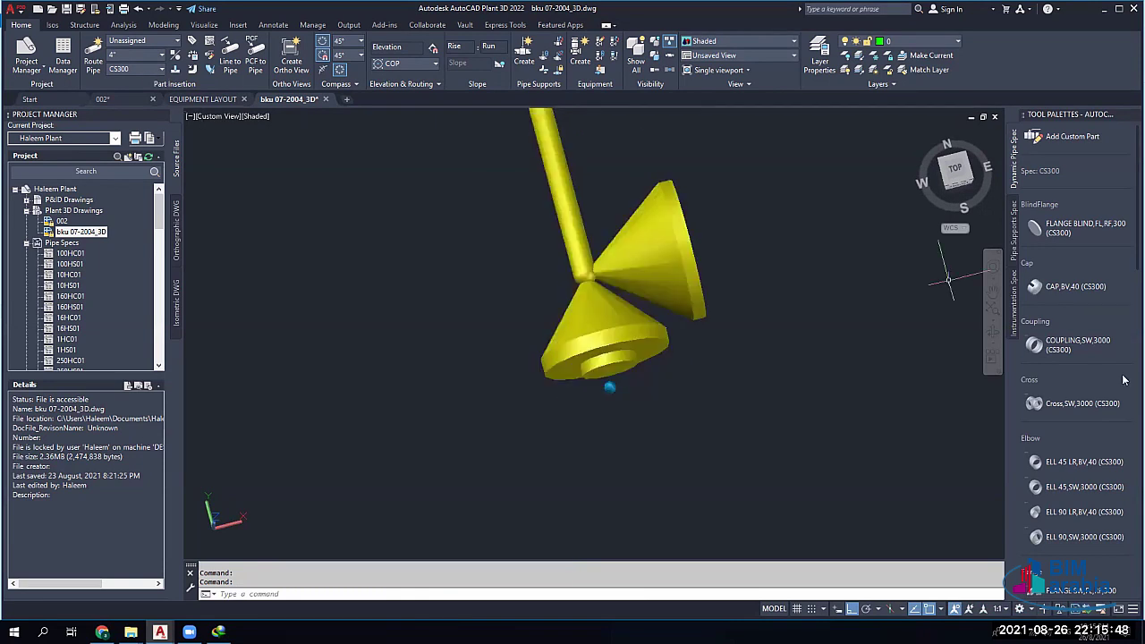
{"action": "scroll", "coordinate": [1084, 371], "scroll_direction": "down", "scroll_amount": 8}
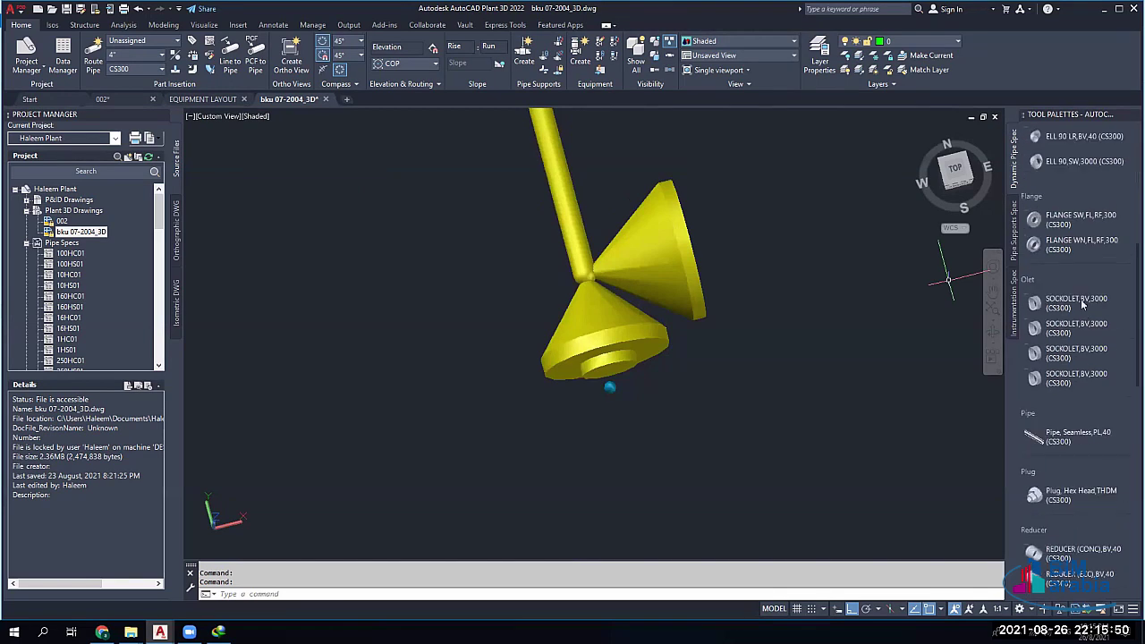
{"action": "left_click", "coordinate": [1089, 245]}
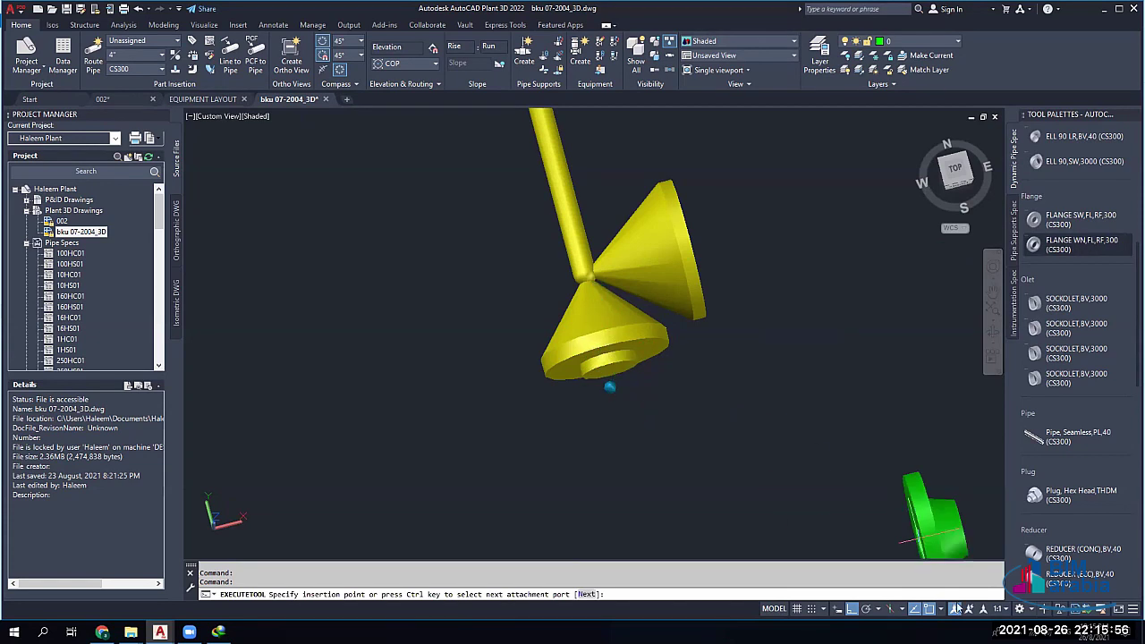
{"action": "left_click", "coordinate": [938, 607]}
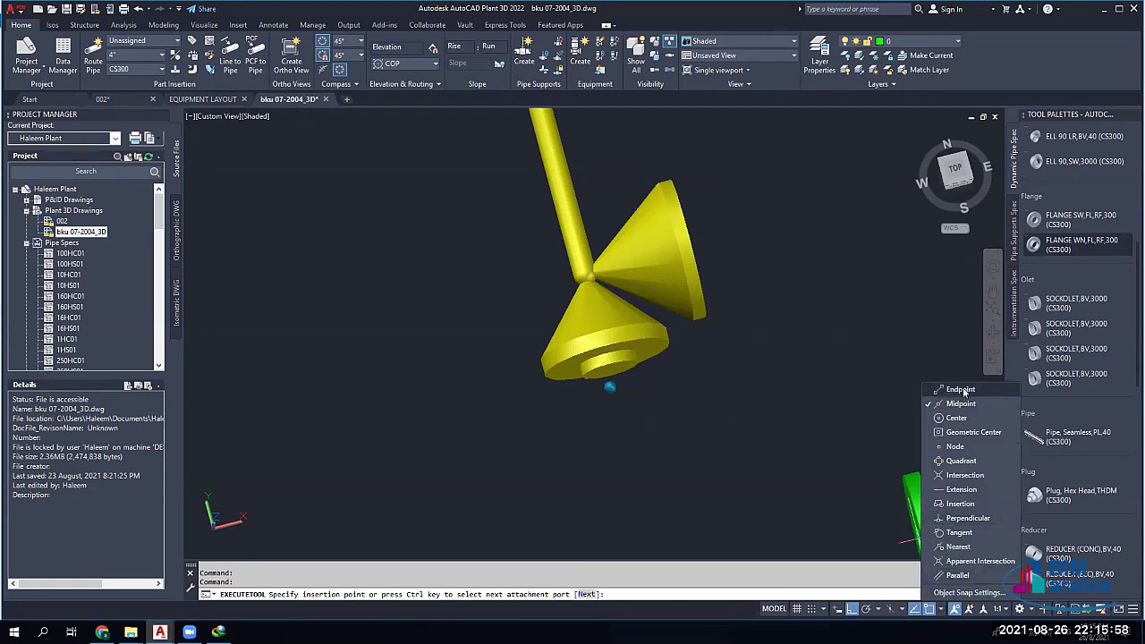
{"action": "left_click", "coordinate": [611, 383]}
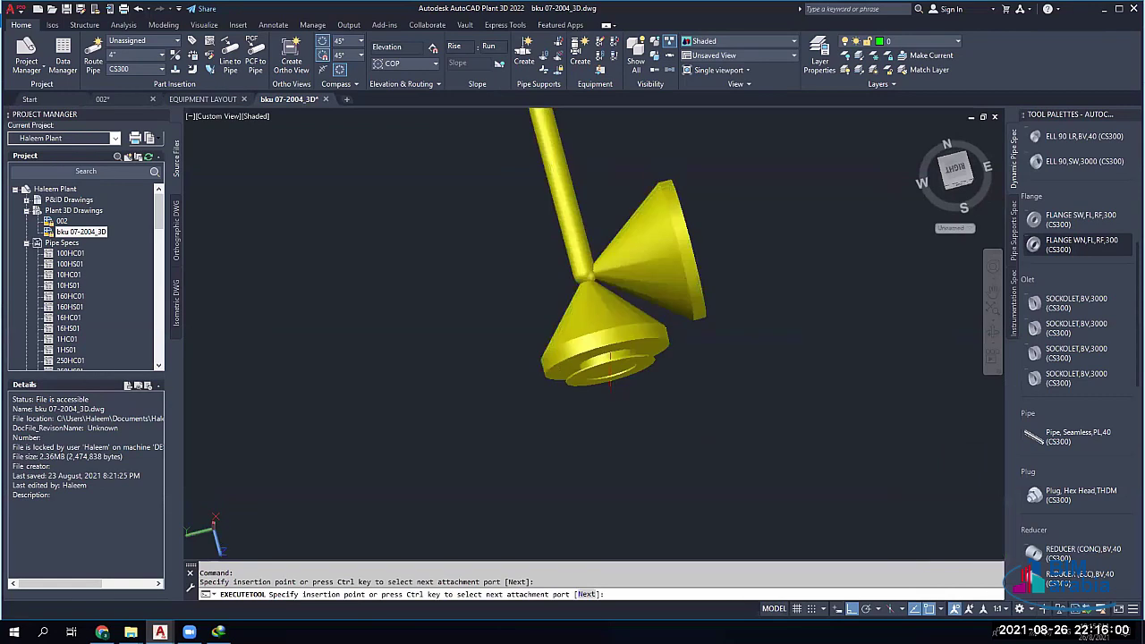
{"action": "left_click", "coordinate": [644, 486]}
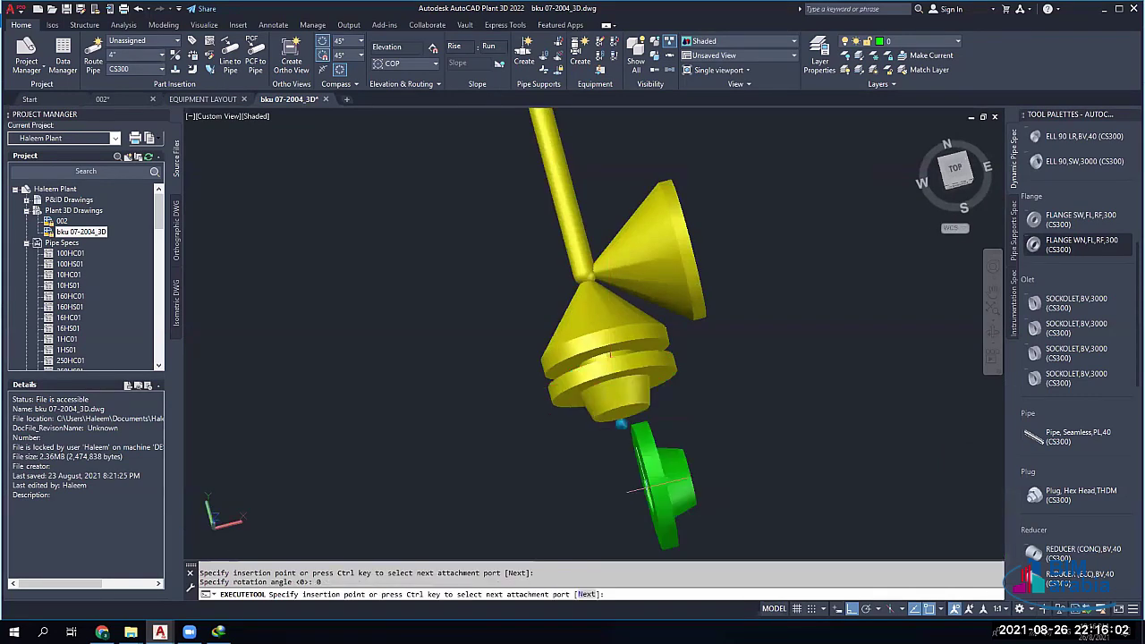
{"action": "key", "text": "Escape"}
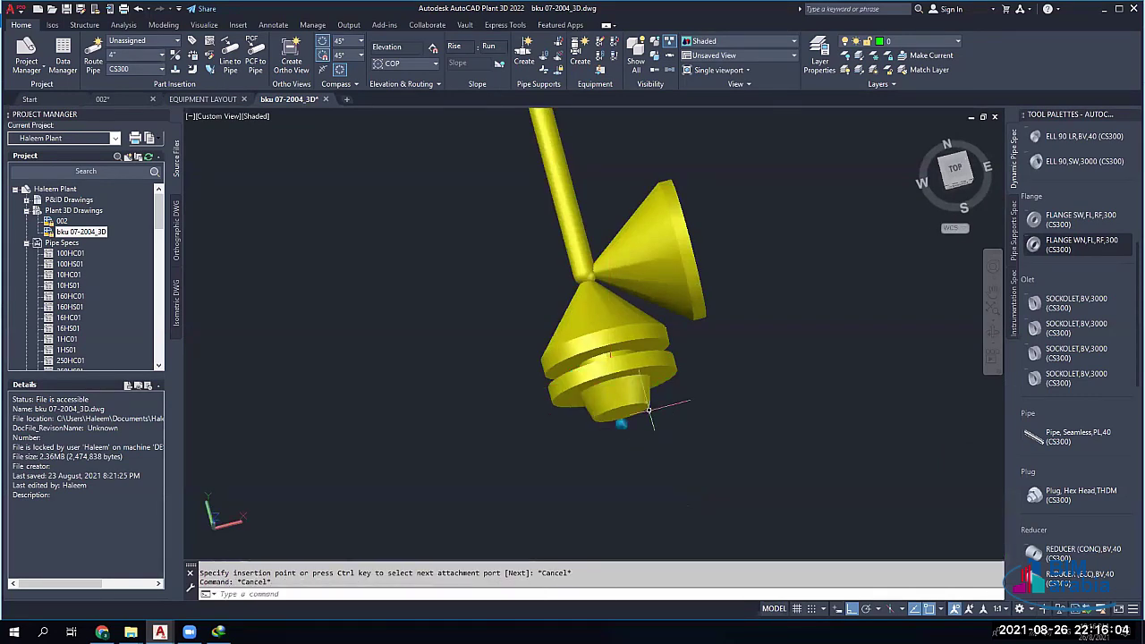
Route a short pipe downward from the inlet flange's open end
{"action": "left_click", "coordinate": [626, 407]}
{"action": "left_click", "coordinate": [622, 425]}
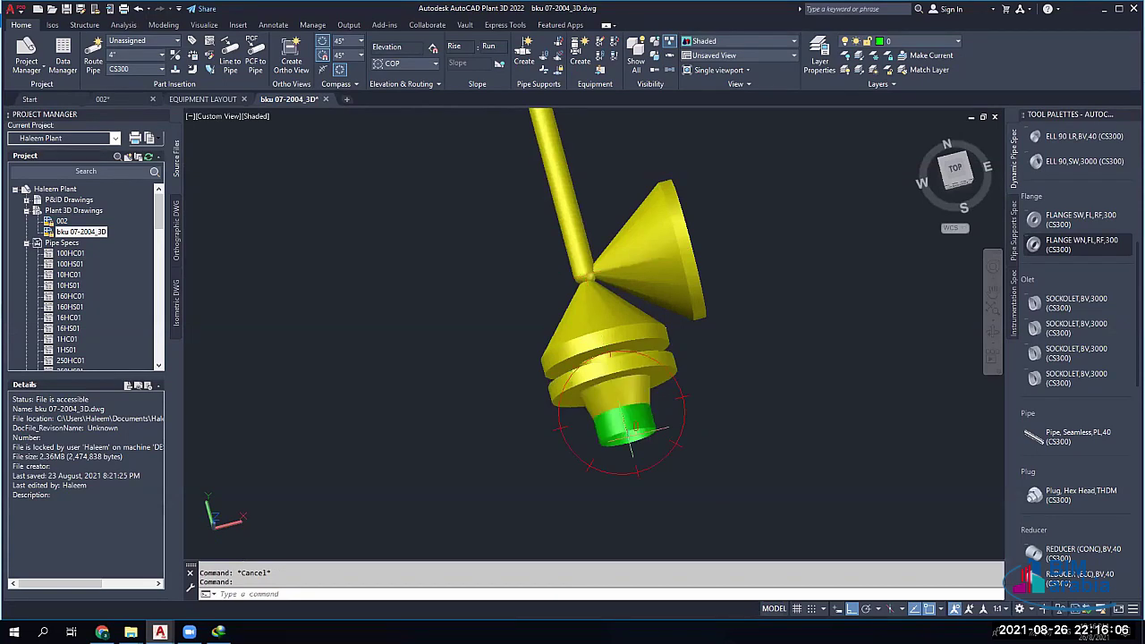
{"action": "left_click", "coordinate": [645, 525]}
{"action": "key", "text": "Escape"}
{"action": "middle_click_drag", "start_coordinate": [625, 442], "coordinate": [582, 489], "text": "shift"}
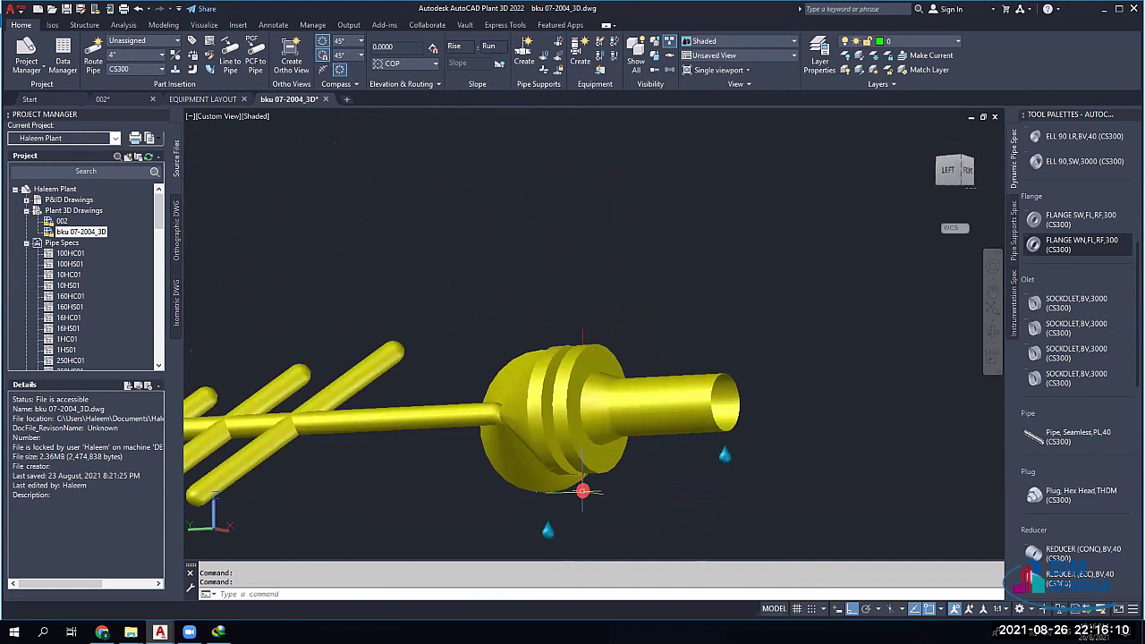
{"action": "mouse_move", "coordinate": [582, 489]}
{"action": "scroll", "coordinate": [582, 407], "scroll_direction": "down", "scroll_amount": 4}
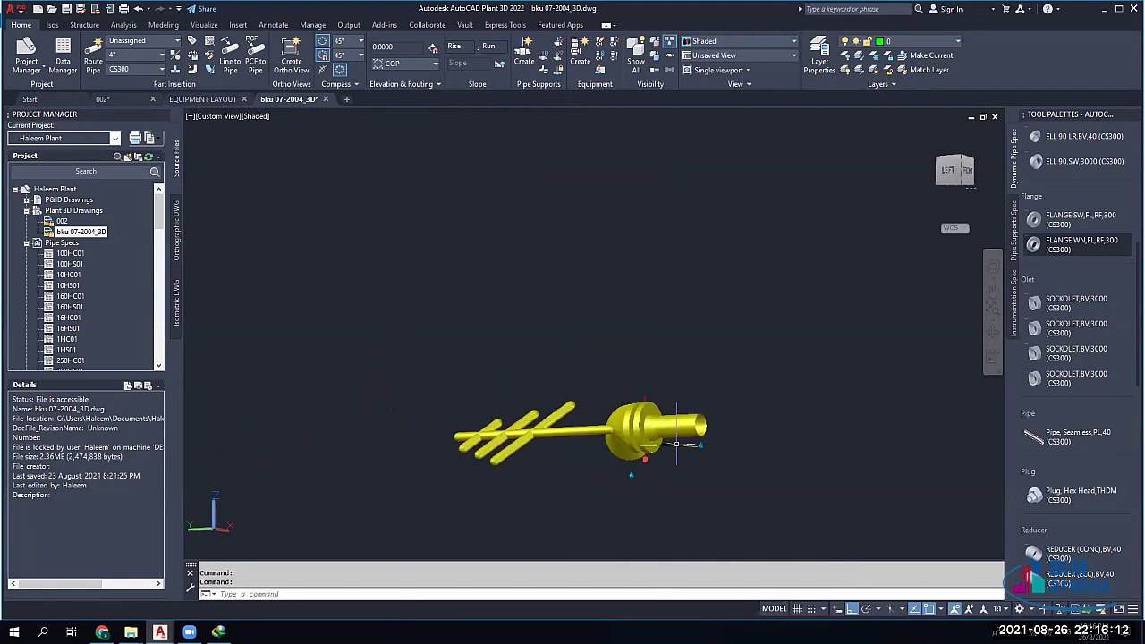
{"action": "middle_click_drag", "start_coordinate": [661, 448], "coordinate": [631, 374], "text": "shift"}
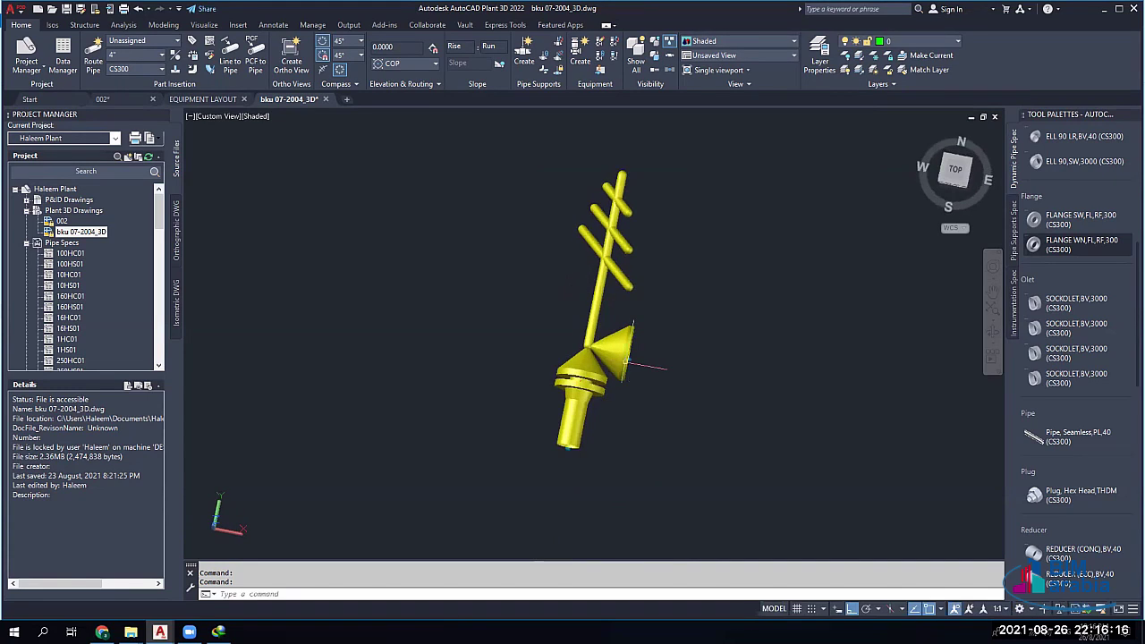
Switch the active spec to CS150 and place a 150-class flange on the valve outlet with 0 rotation
{"action": "left_click", "coordinate": [143, 69]}
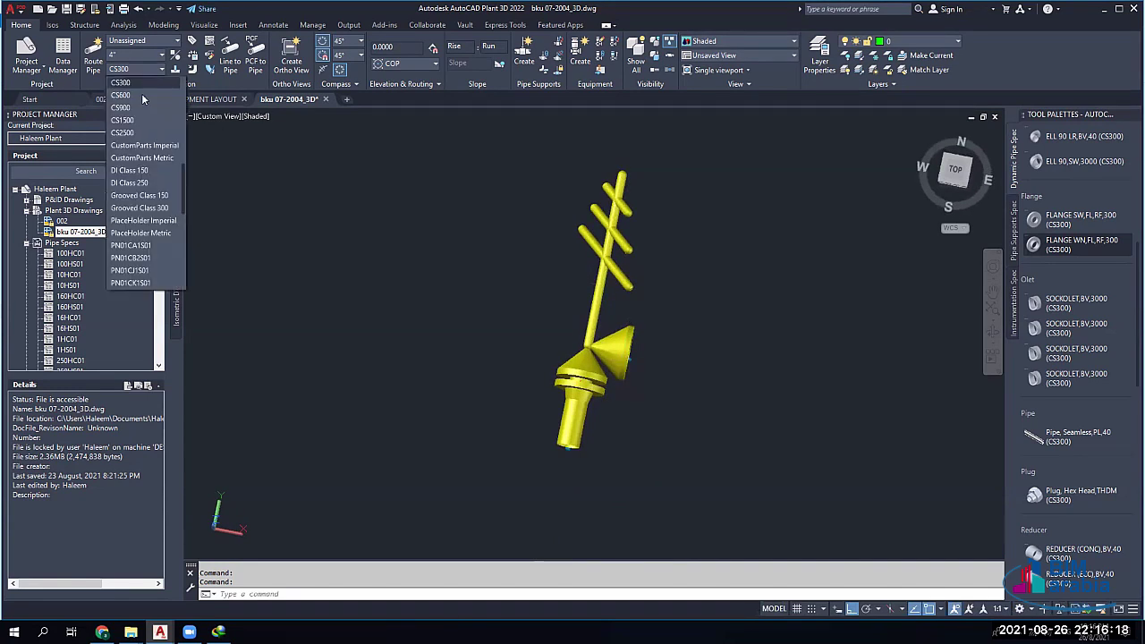
{"action": "left_click", "coordinate": [125, 95]}
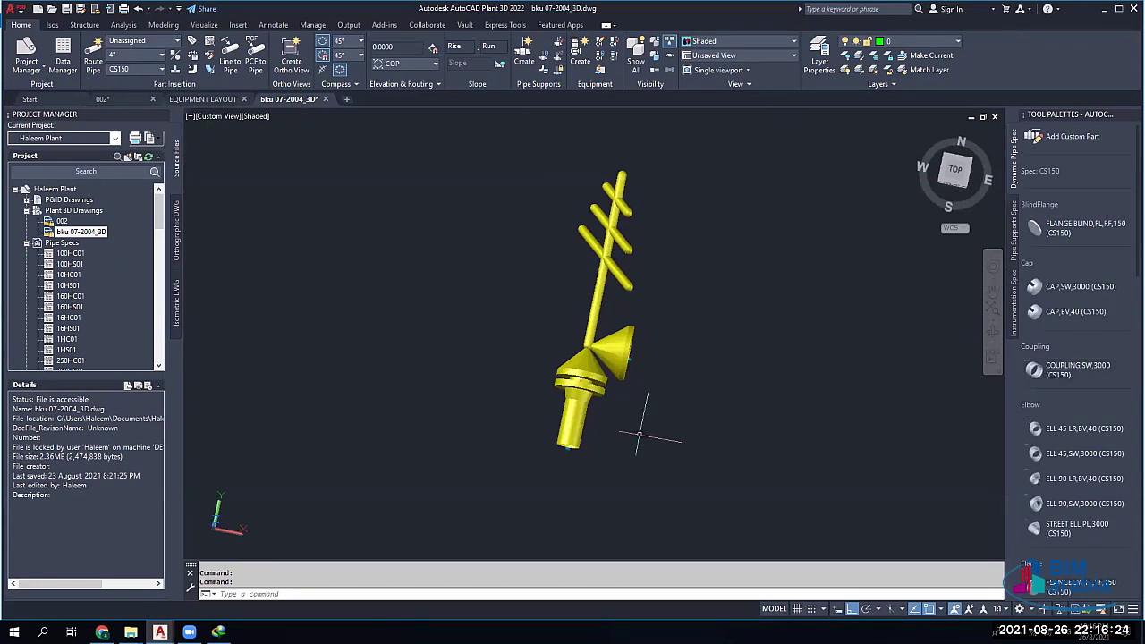
{"action": "middle_click_drag", "start_coordinate": [639, 403], "coordinate": [975, 322]}
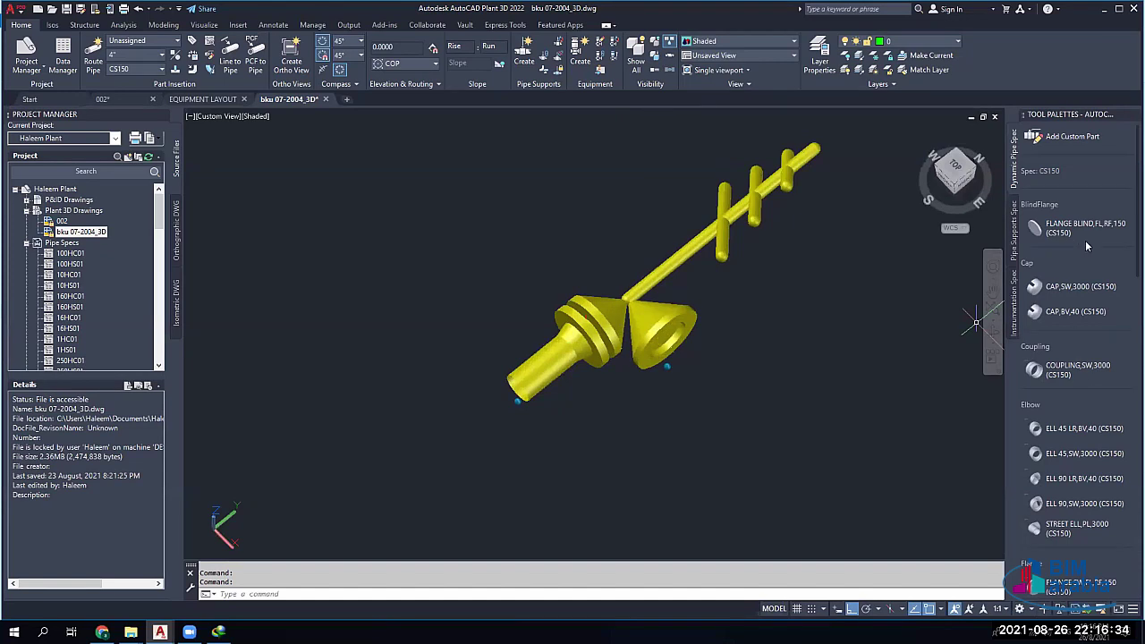
{"action": "scroll", "coordinate": [1087, 246], "scroll_direction": "down", "scroll_amount": 5}
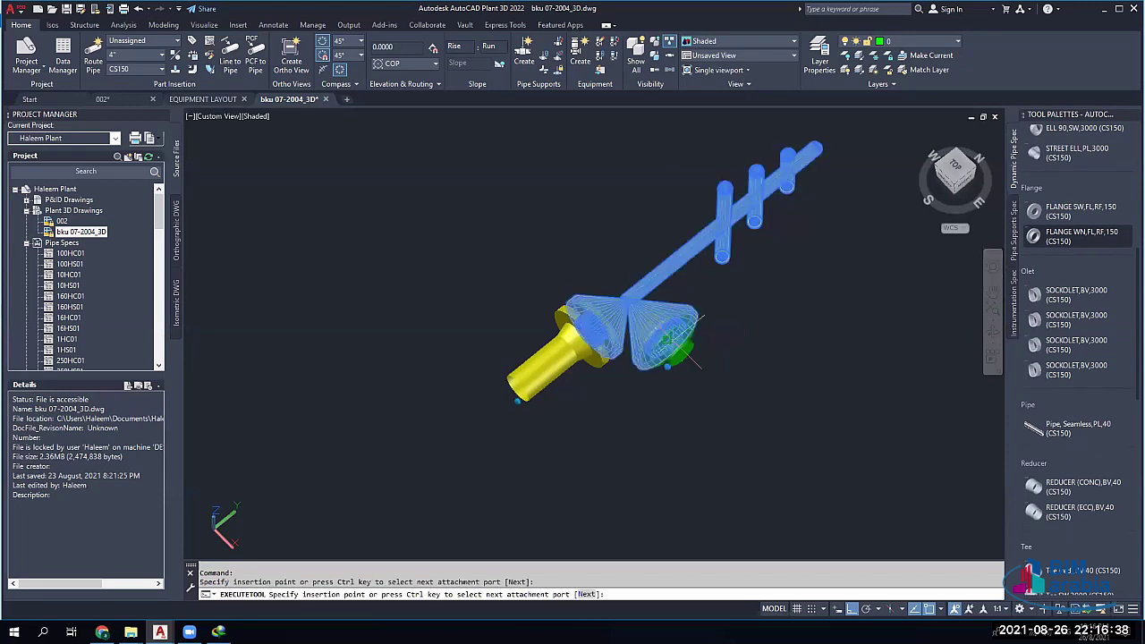
{"action": "left_click", "coordinate": [669, 344]}
{"action": "key", "text": "Return"}
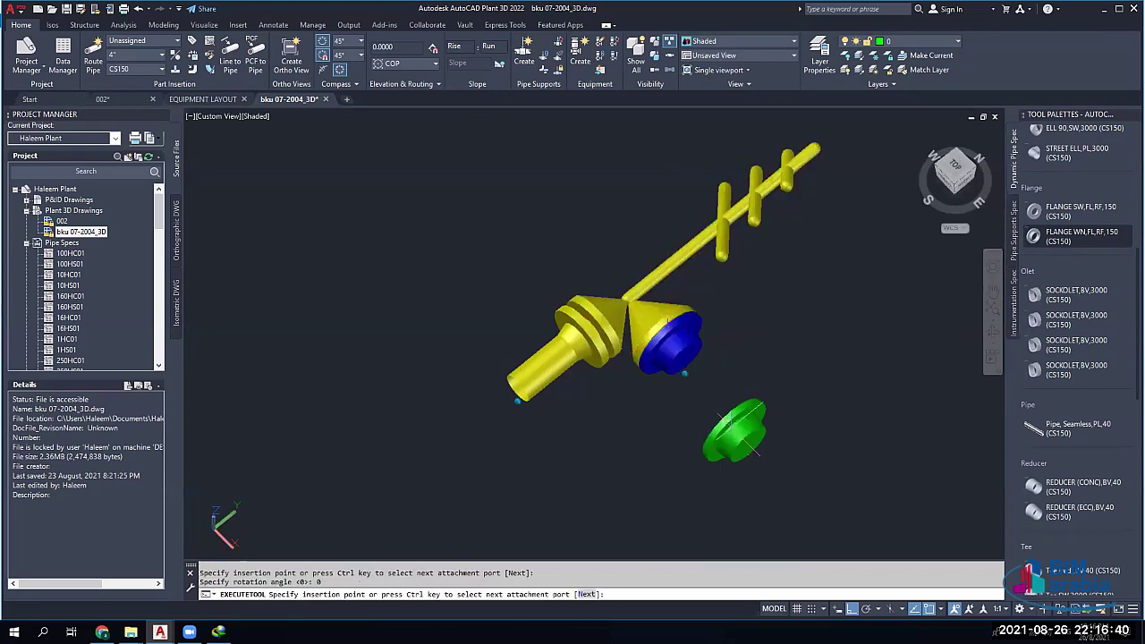
{"action": "key", "text": "Escape"}
Route a short pipe from the outlet flange, then select all and delete the assembly
{"action": "left_click", "coordinate": [684, 360]}
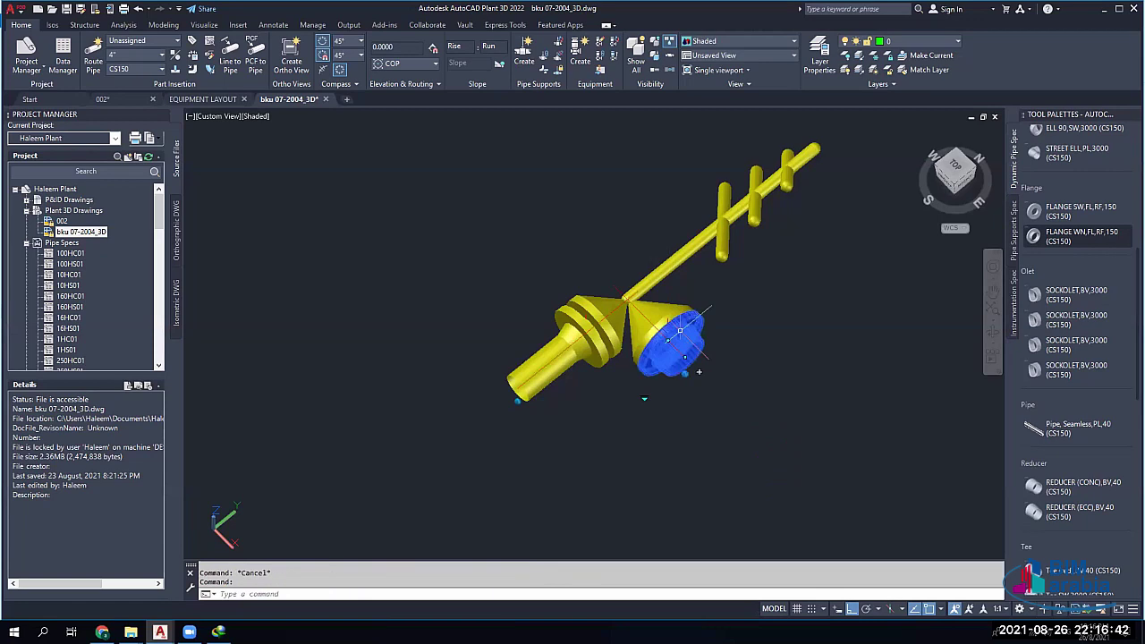
{"action": "left_click", "coordinate": [697, 371]}
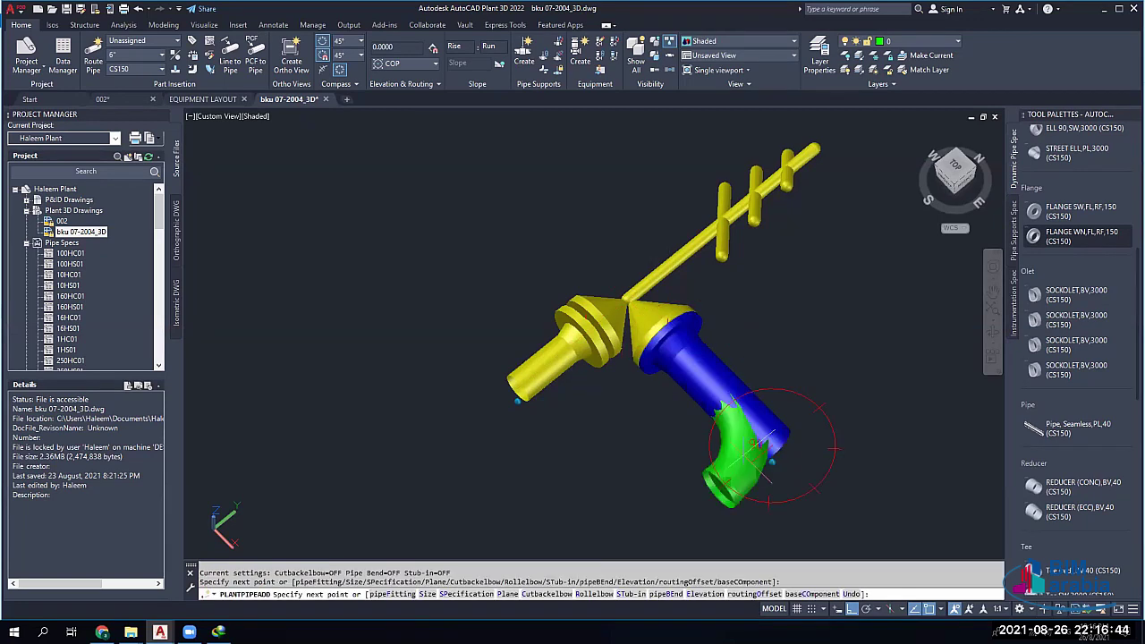
{"action": "left_click", "coordinate": [771, 460]}
{"action": "key", "text": "Escape"}
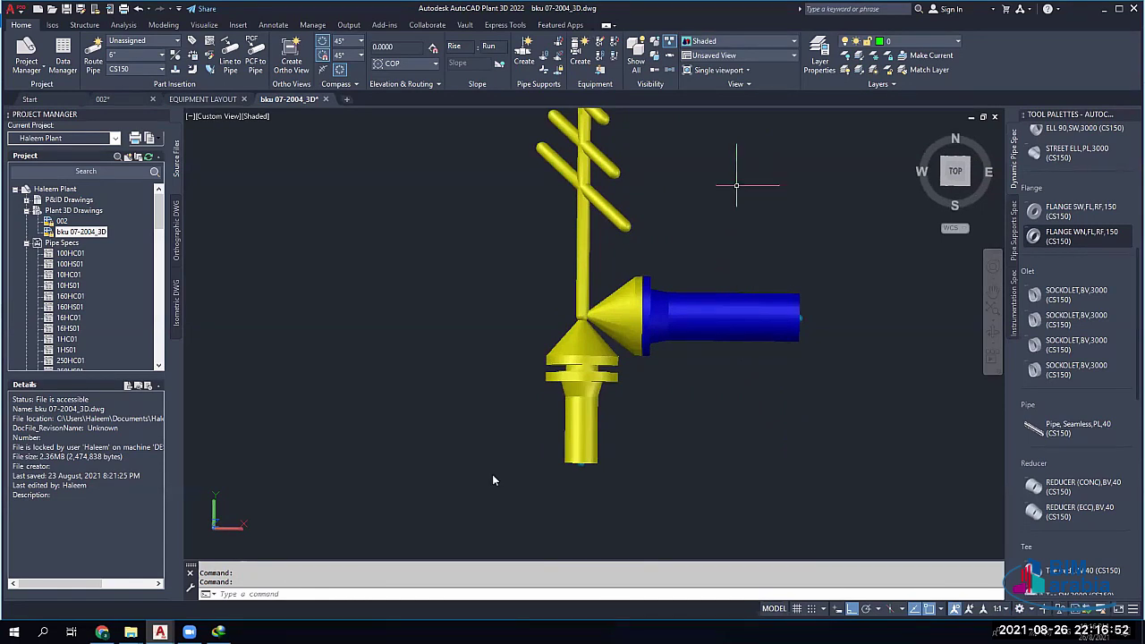
{"action": "key", "text": "ctrl+a"}
{"action": "key", "text": "Delete"}
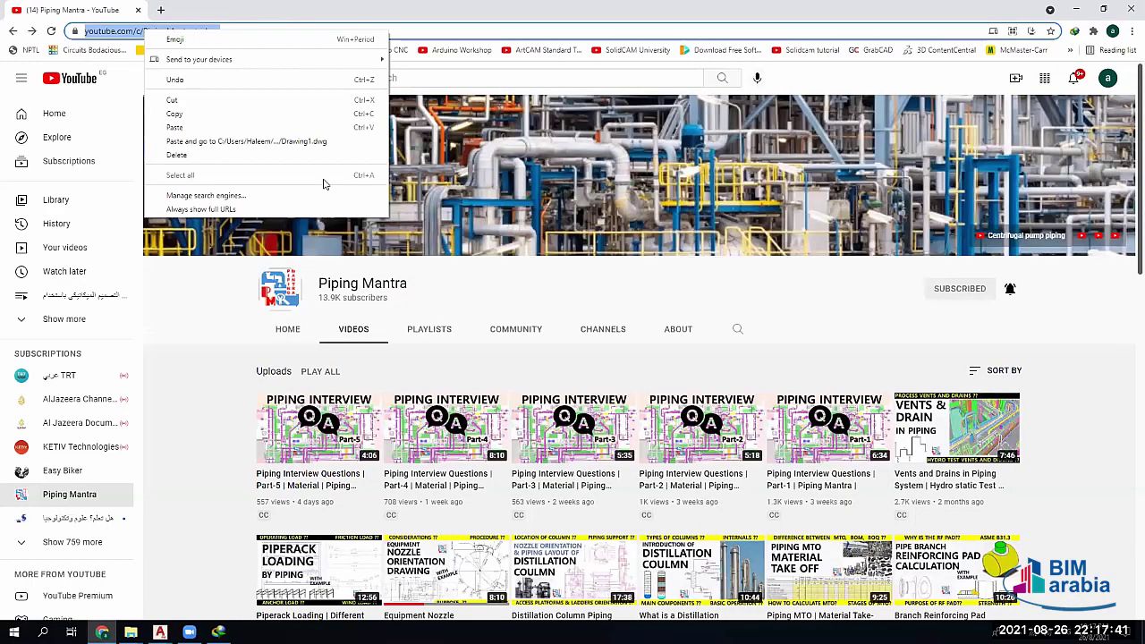
Dismiss the YouTube page menu, minimize Chrome and return to the empty Plant 3D drawing
{"action": "left_click", "coordinate": [304, 265]}
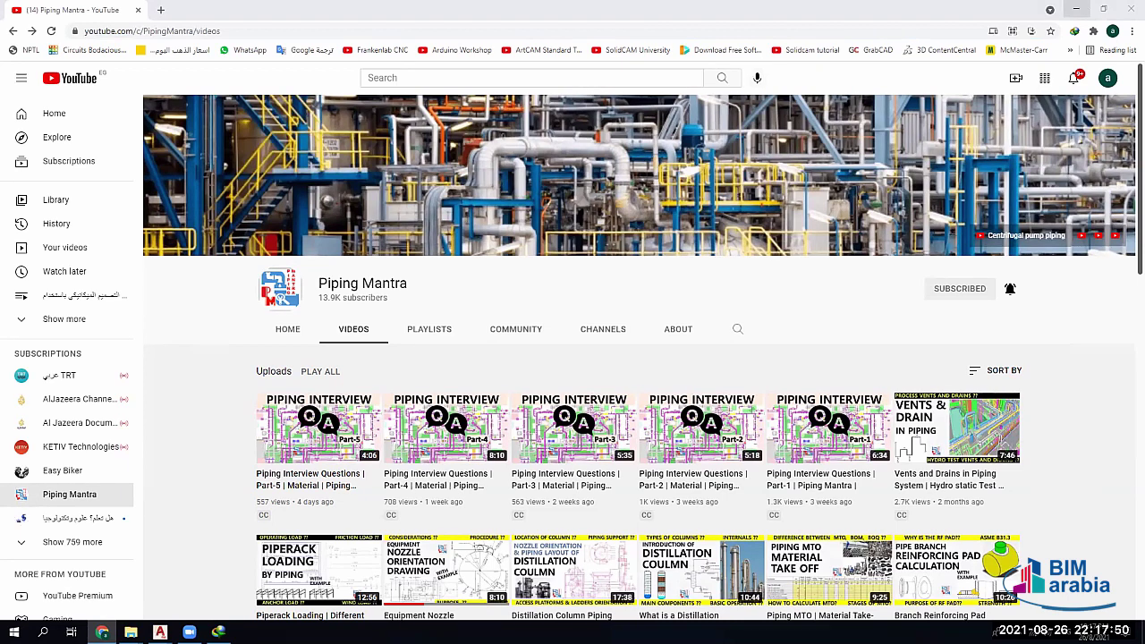
{"action": "left_click", "coordinate": [1075, 9]}
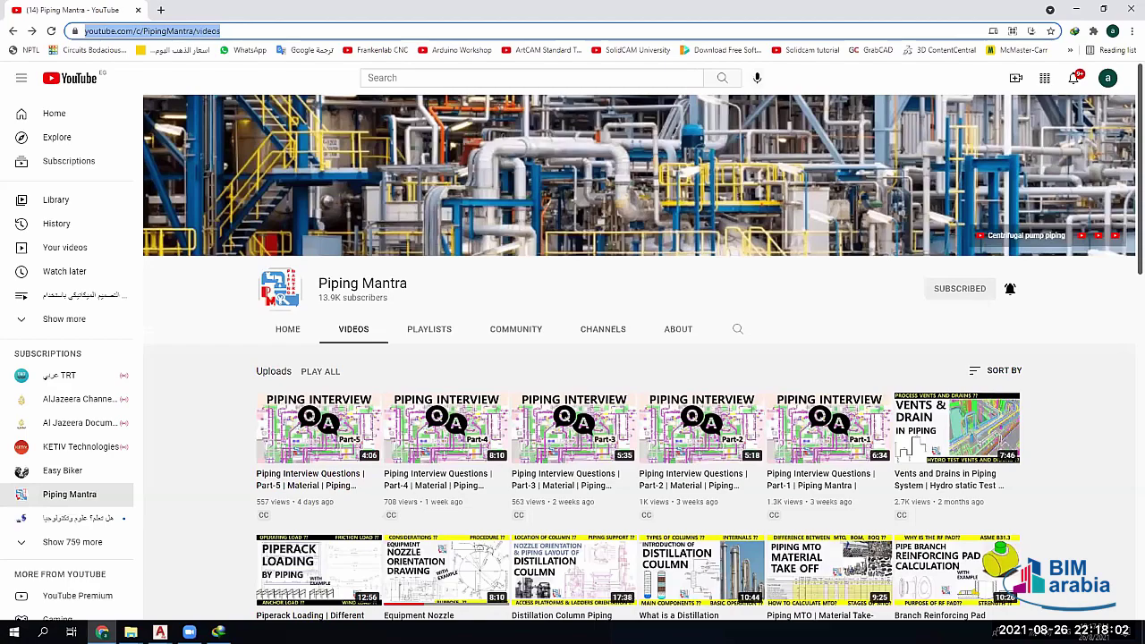
{"action": "key", "text": "alt+Tab"}
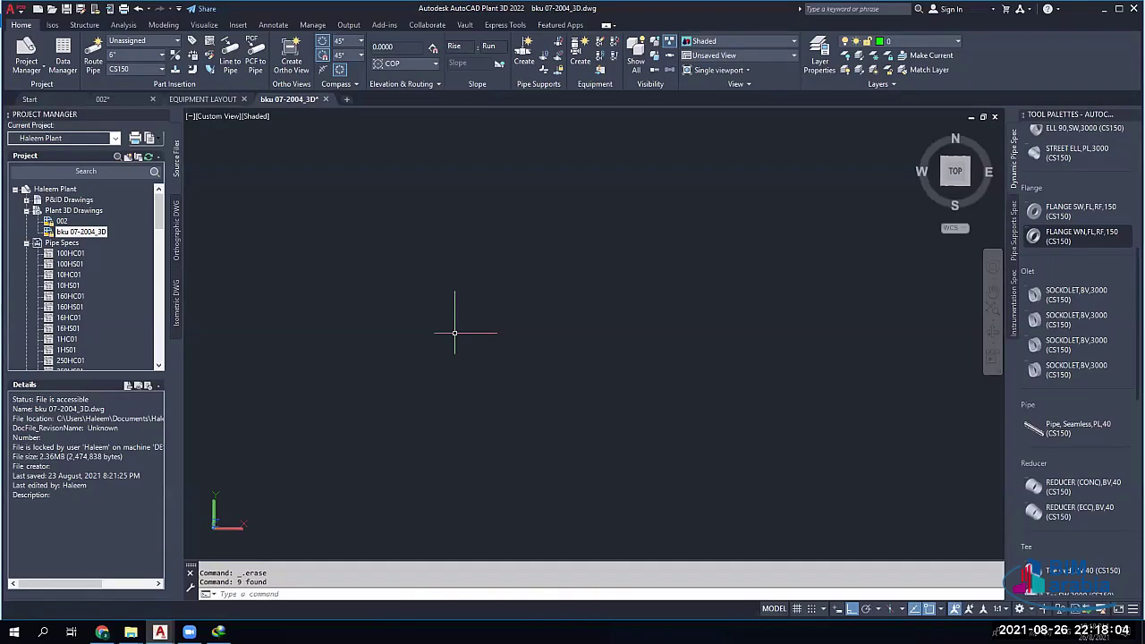